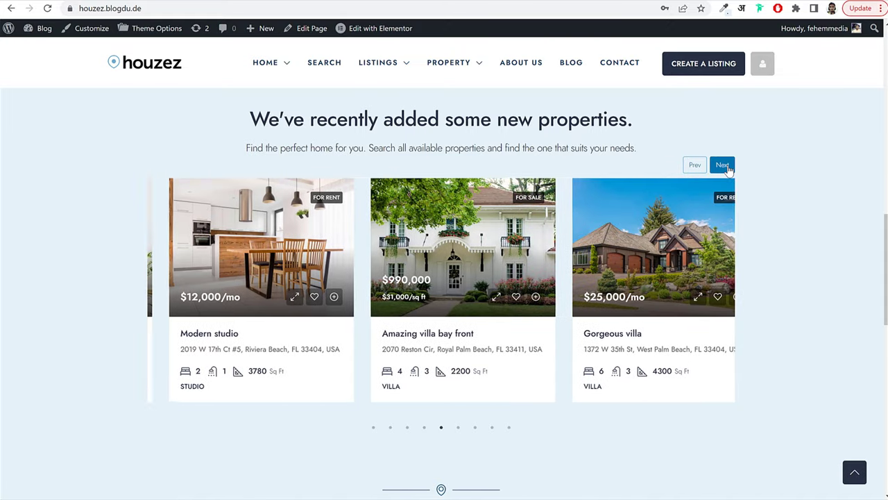
left_click(724, 166)
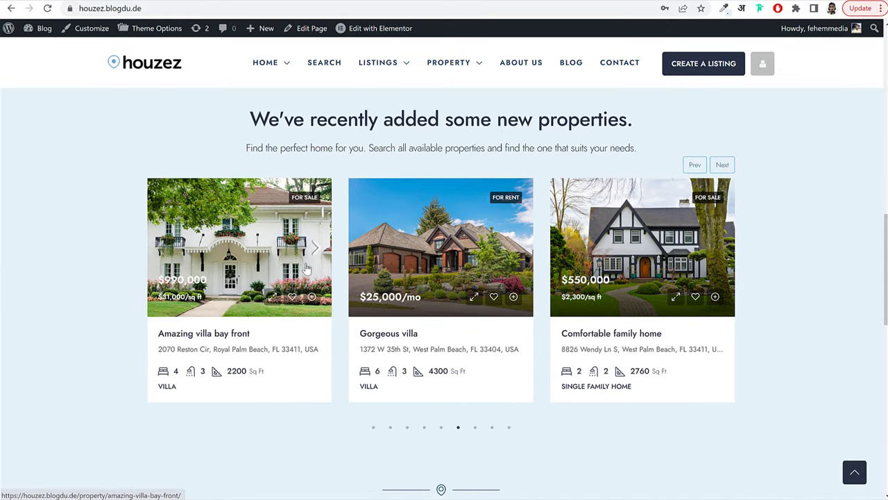
- Advance the recently added properties carousel, slide it back one property, then scroll down the page
left_click_drag(229, 257, 659, 256)
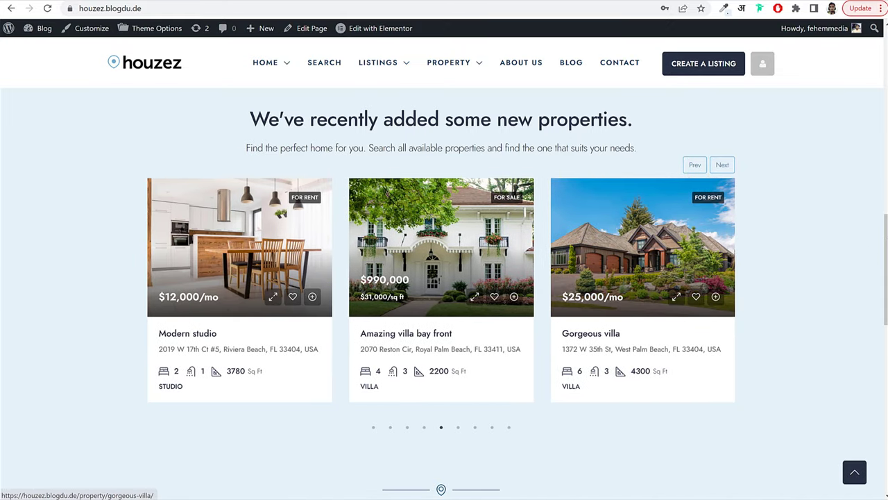
left_click_drag(883, 254, 867, 436)
- Return to the top of the home page and keep the search on rental listings
left_click(854, 476)
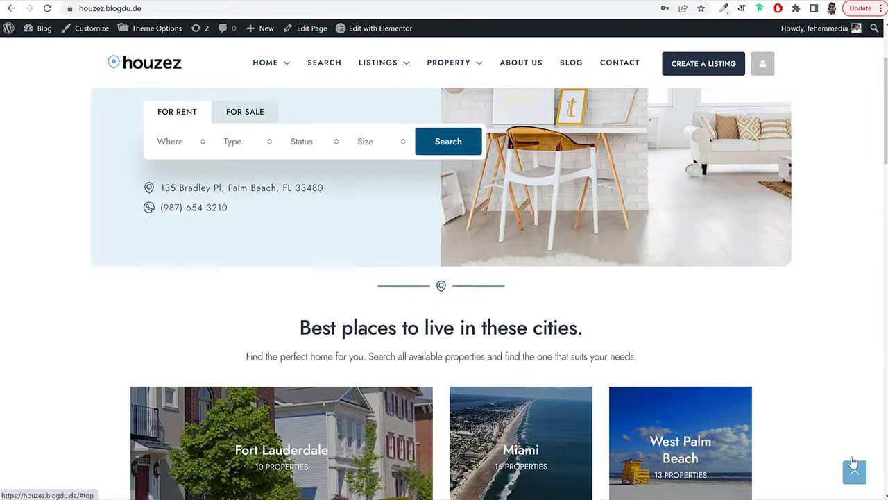
left_click(224, 247)
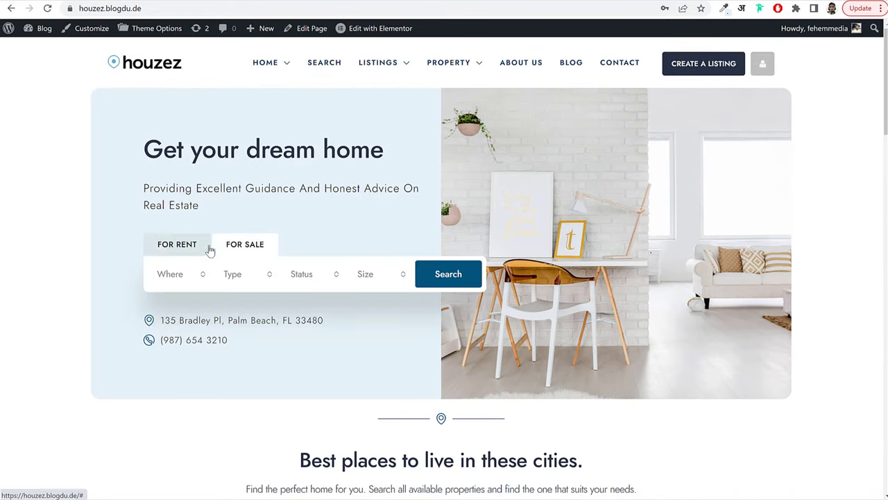
left_click(164, 246)
- Search Miami for Apartment listings with For Sale added to the statuses
left_click(174, 278)
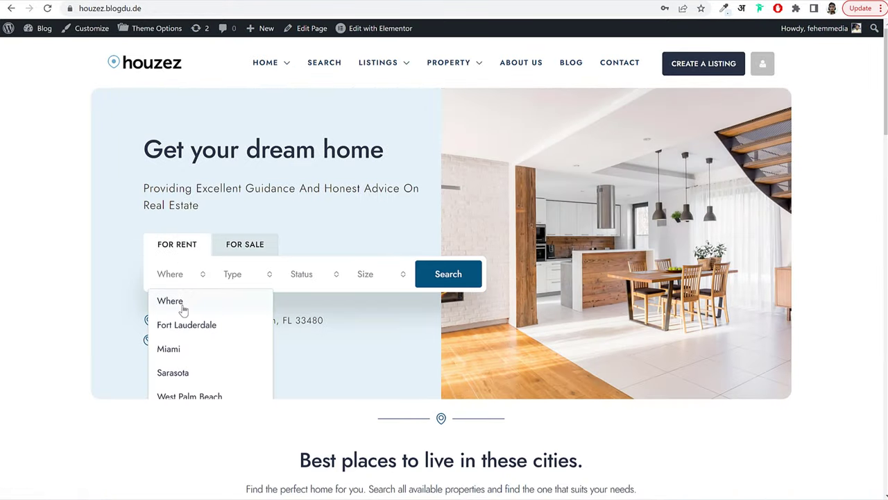
left_click(182, 348)
left_click(250, 271)
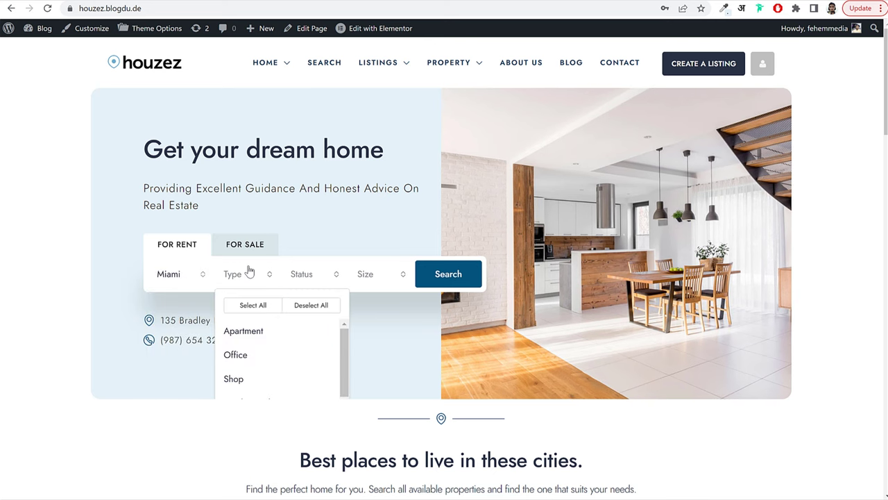
left_click(253, 337)
left_click(312, 234)
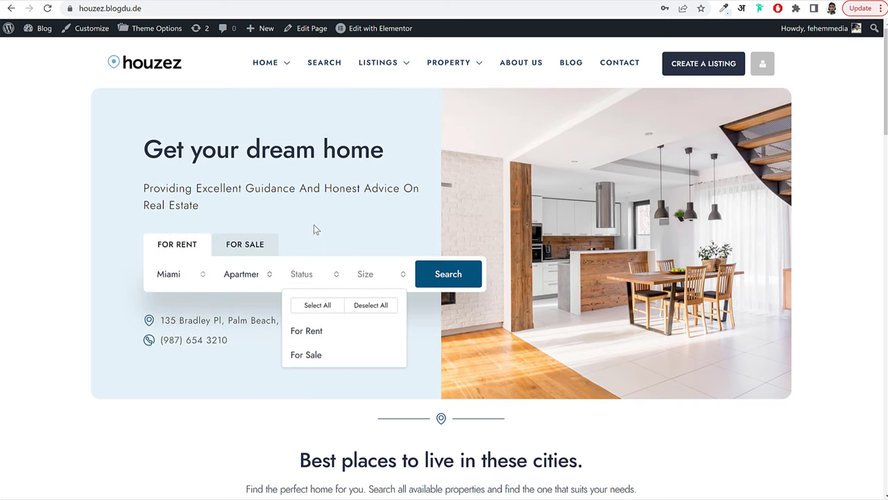
left_click(321, 353)
left_click(448, 276)
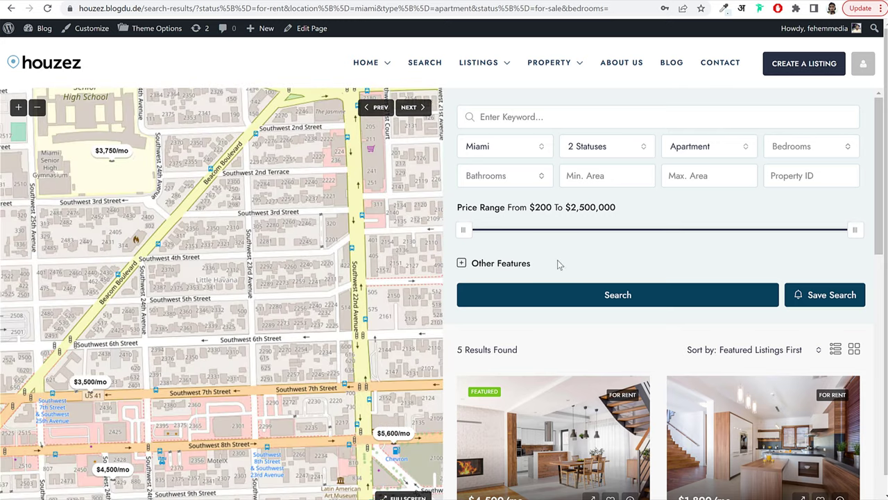
- Add Modern loft apartment and Green view design to comparison and open the comparison page
left_click_drag(879, 124, 884, 289)
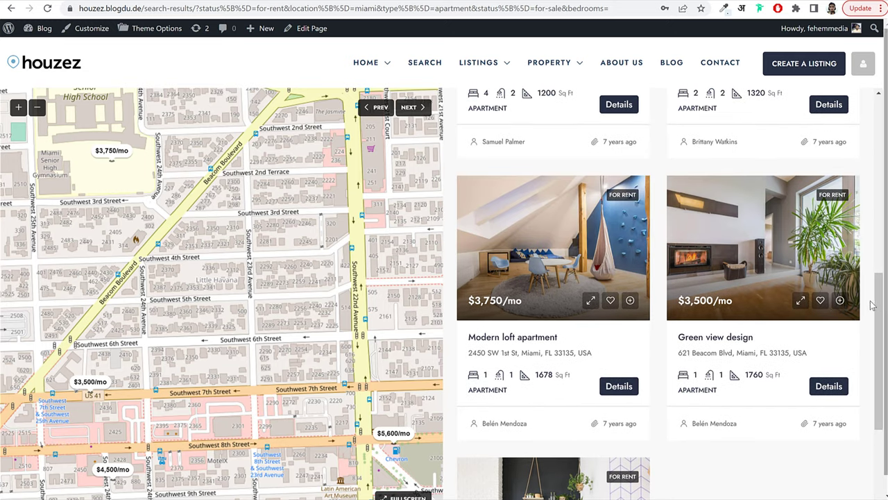
left_click(631, 300)
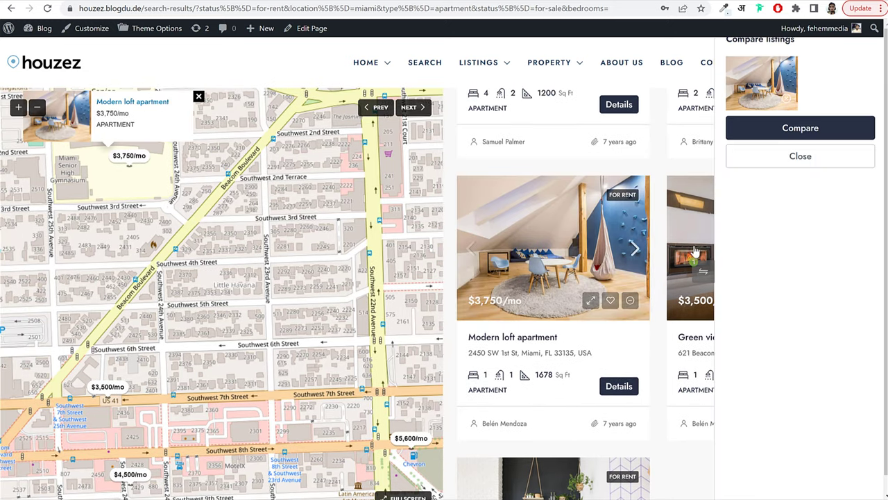
left_click(793, 158)
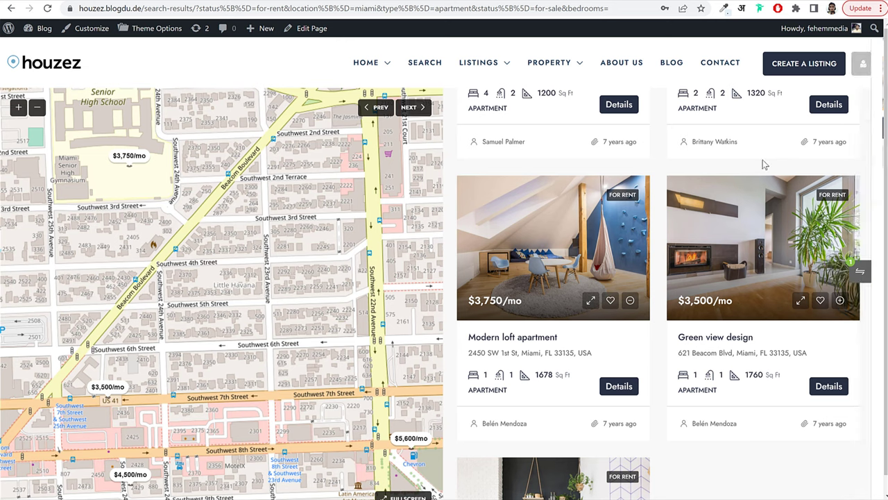
left_click(841, 300)
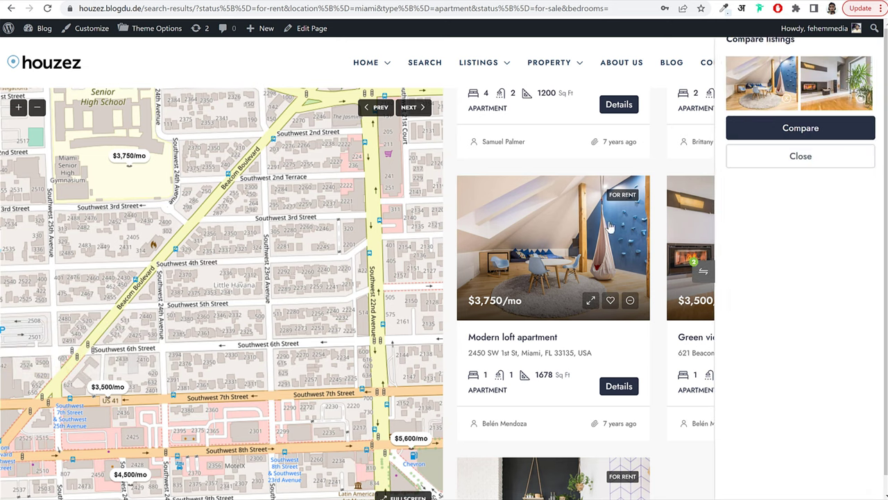
left_click(817, 130)
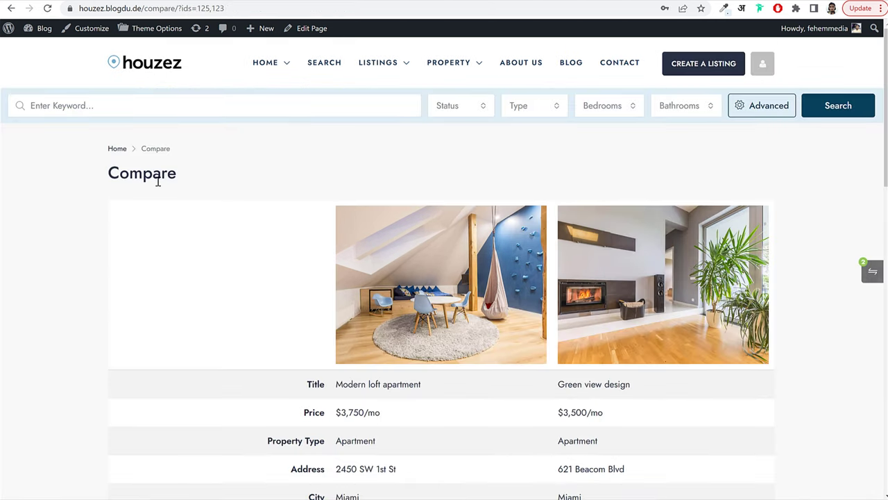
left_click_drag(159, 178, 177, 179)
left_click(223, 184)
left_click_drag(886, 80, 886, 279)
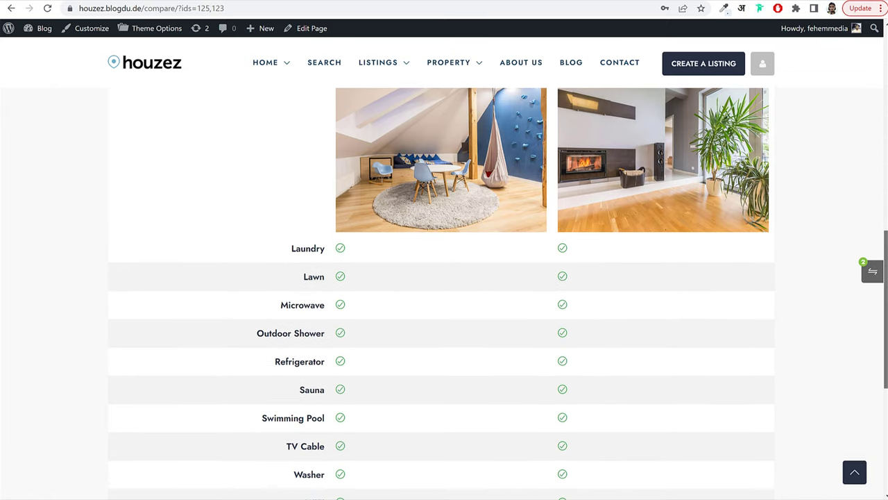
left_click(858, 475)
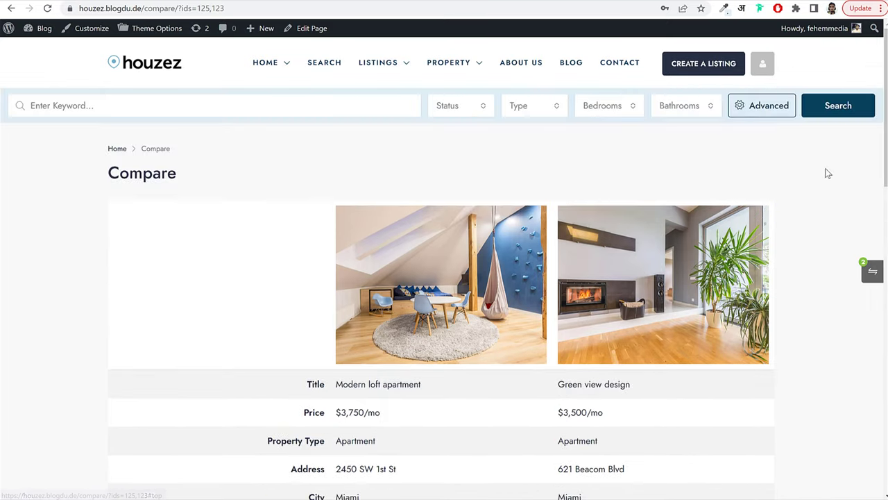
- Start a new listing and step through its title and content fields
left_click(715, 64)
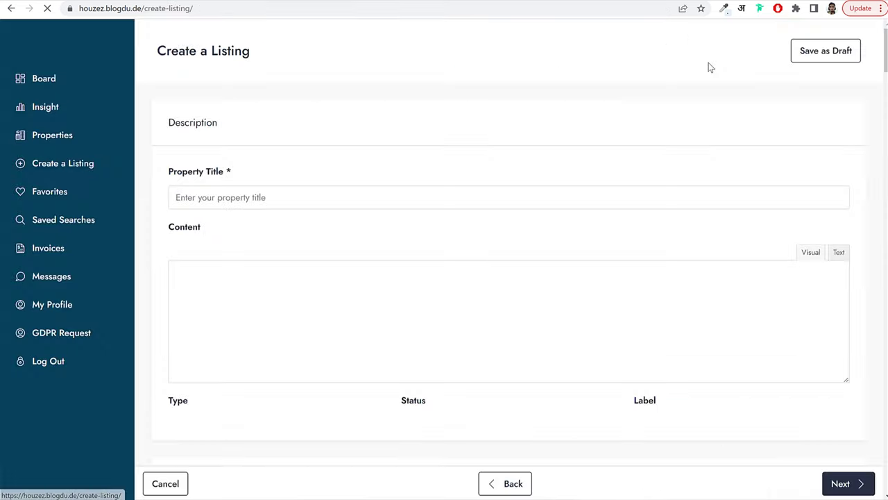
left_click(222, 197)
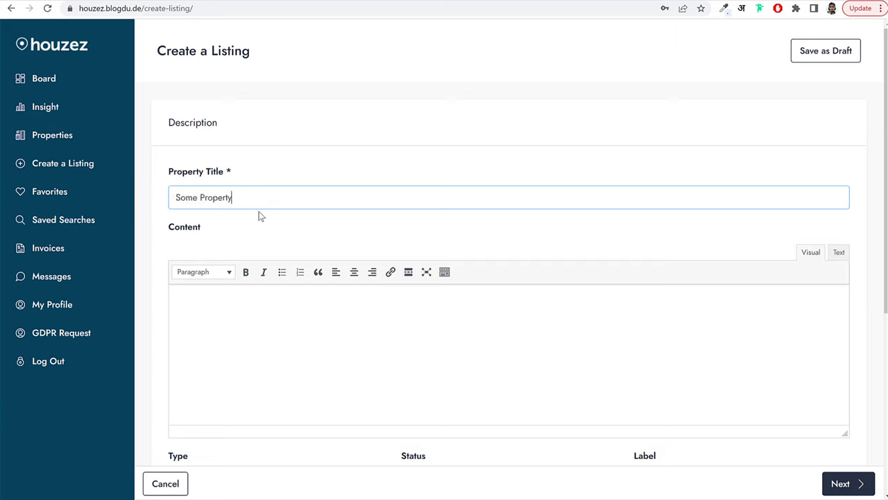
left_click(297, 306)
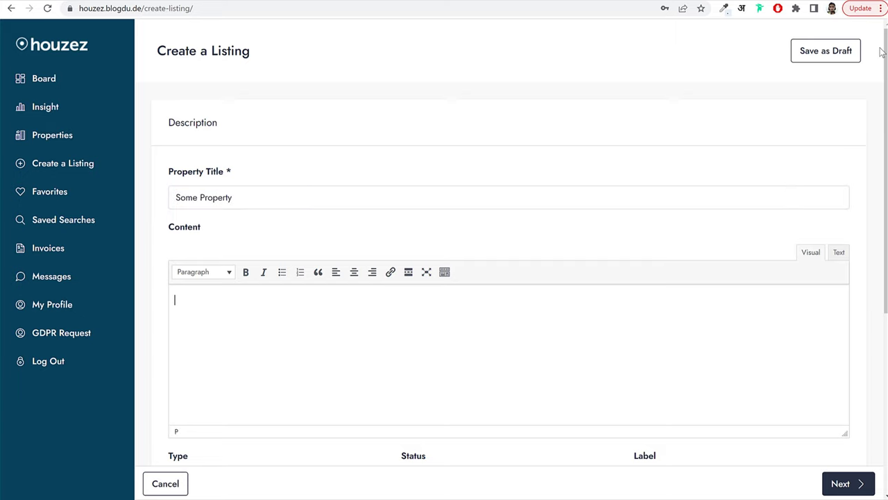
scroll(880, 54, "down", 4)
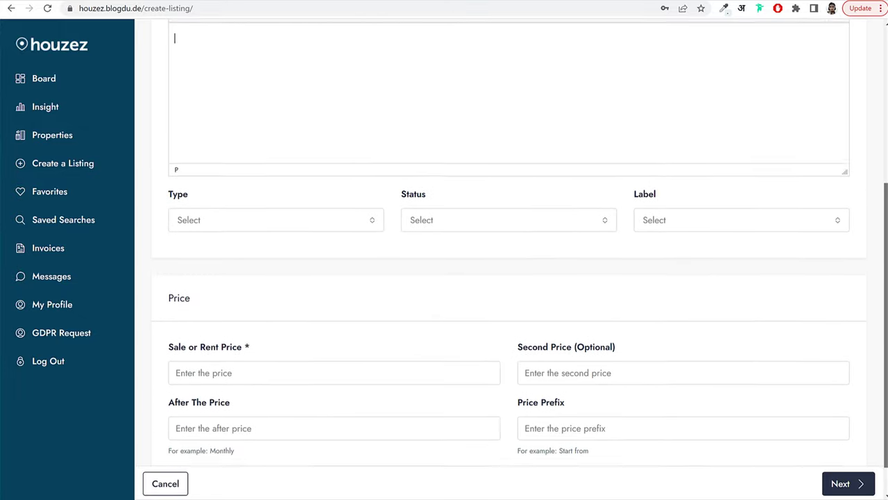
- Inspect the Type, Status and Label lists without choosing, then go to Properties
left_click(197, 182)
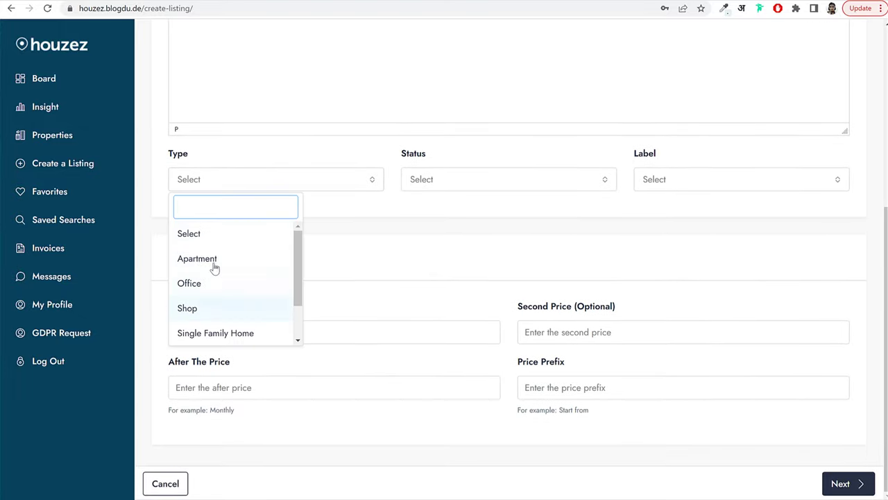
left_click(452, 182)
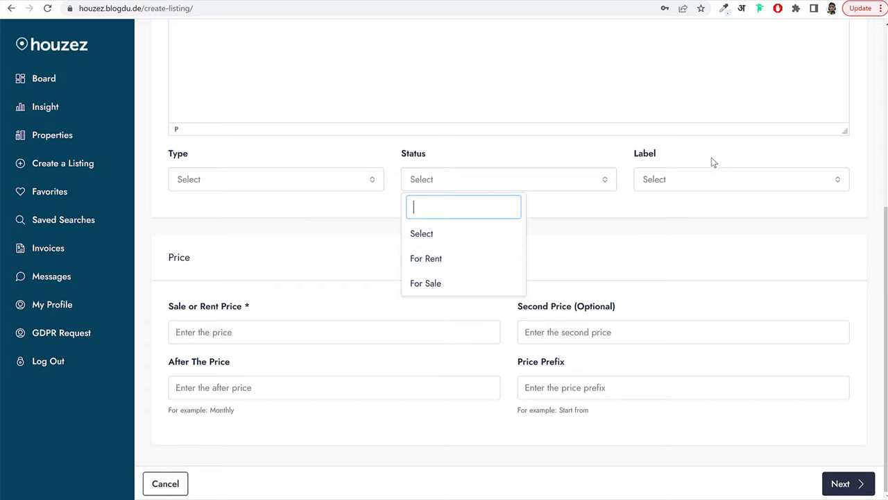
left_click(710, 182)
left_click(564, 211)
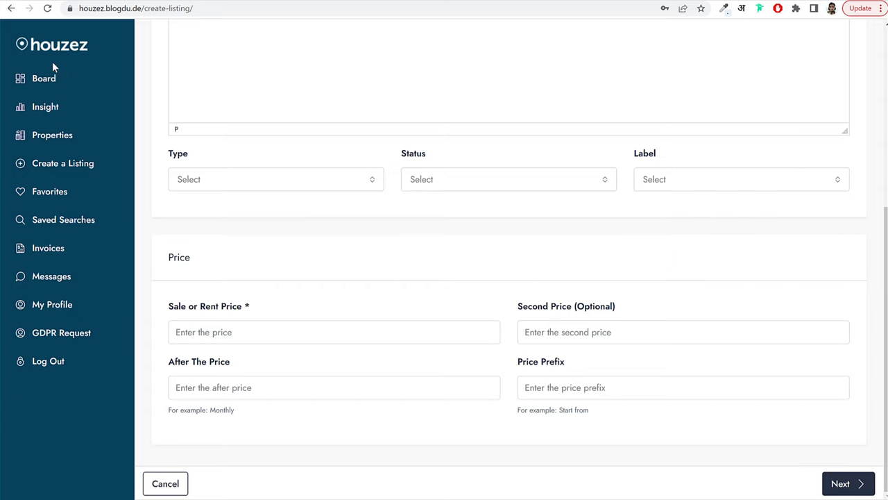
left_click(51, 136)
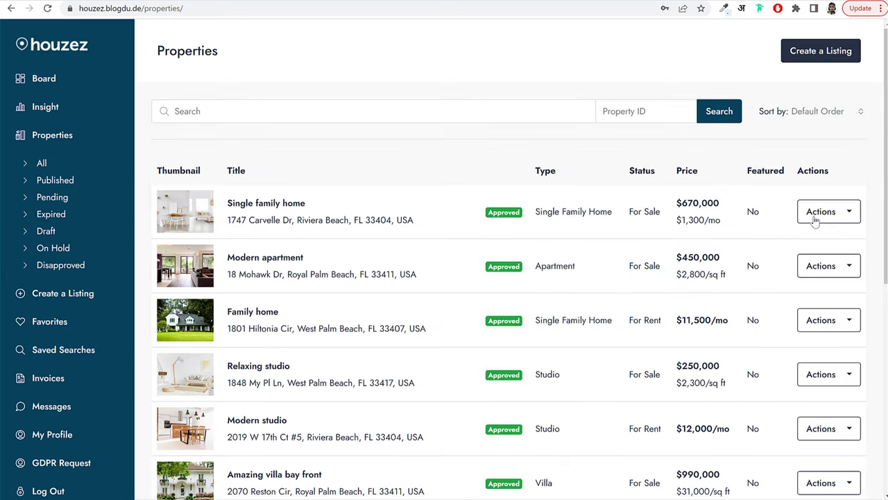
- Edit the Single family home listing from its Actions menu
left_click(805, 212)
left_click(758, 267)
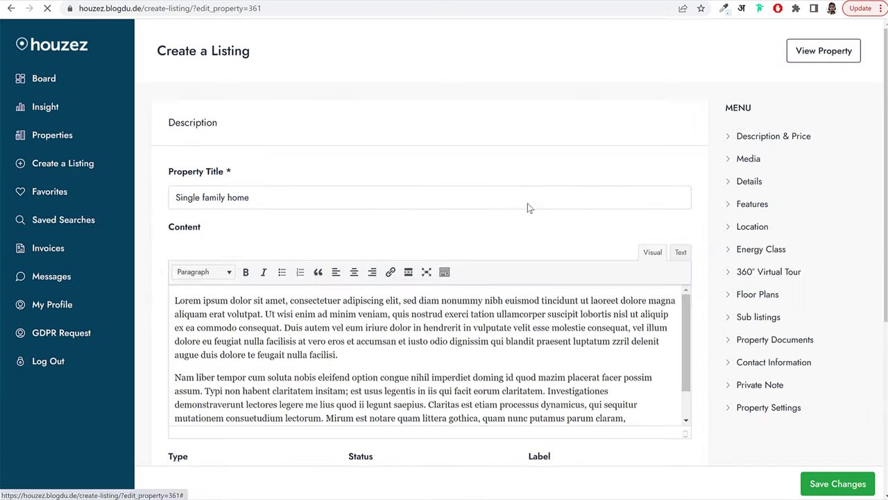
left_click_drag(884, 89, 867, 63)
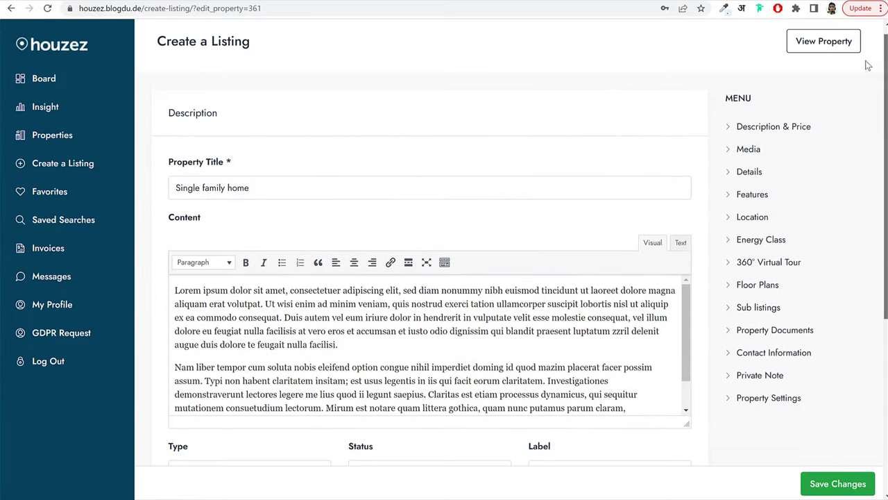
- View the listing's Features, Details and Floor Plans sections, then go to Insight
left_click(753, 197)
left_click(759, 182)
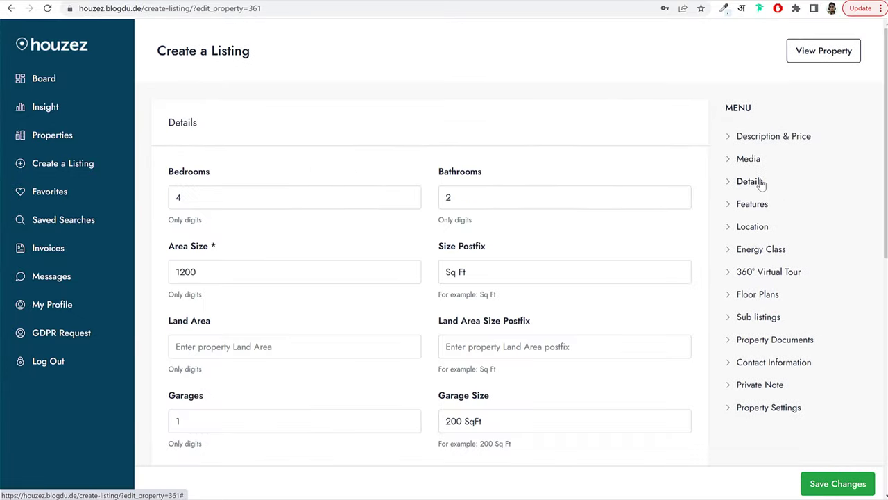
left_click(757, 294)
left_click(40, 111)
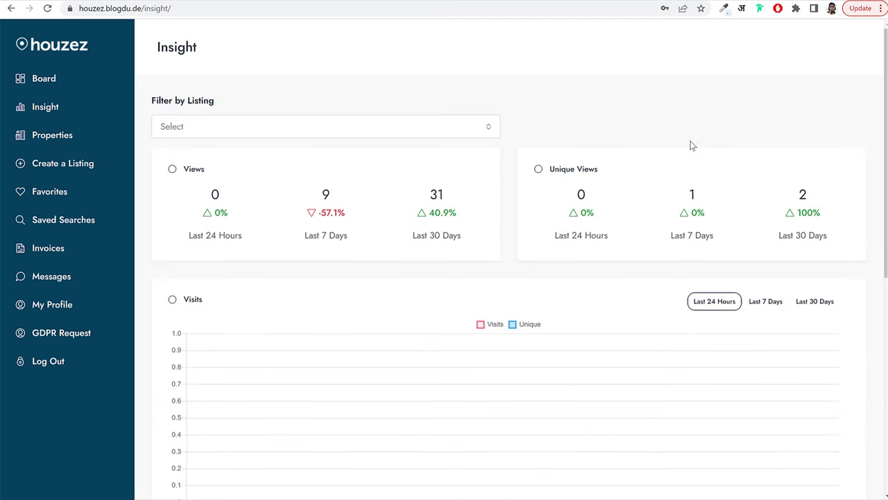
- Show the Visits chart for the last 30 days on the Insight page
scroll(845, 139, "down", 3)
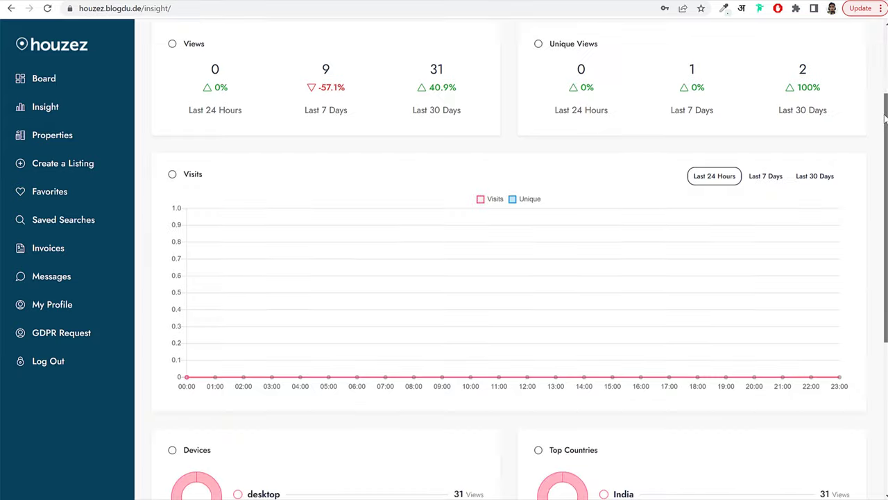
left_click(816, 177)
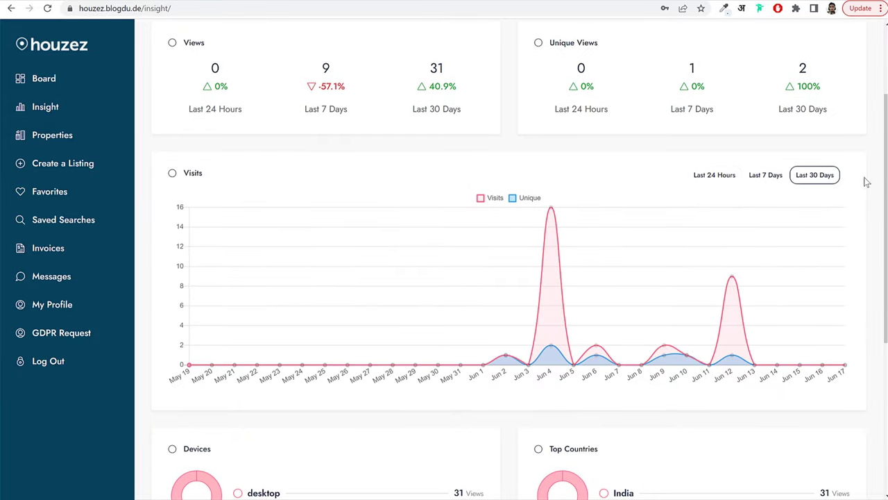
scroll(882, 139, "up", 2)
scroll(879, 93, "down", 3)
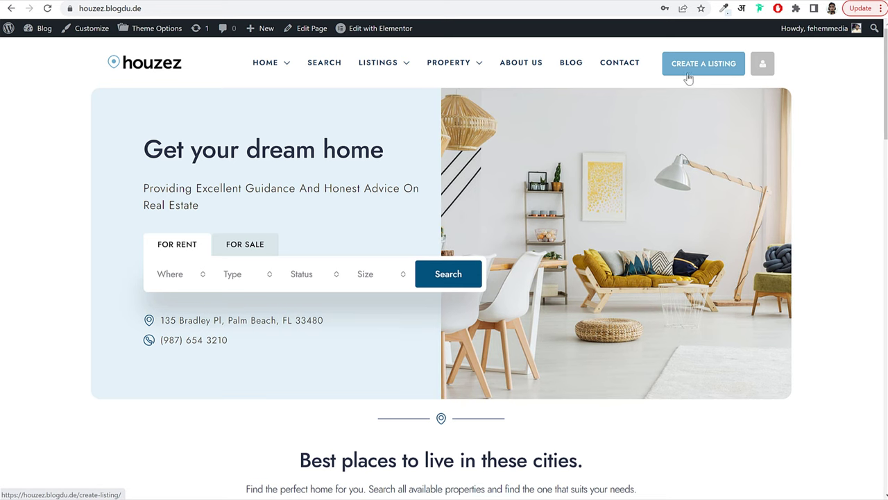
left_click(679, 78)
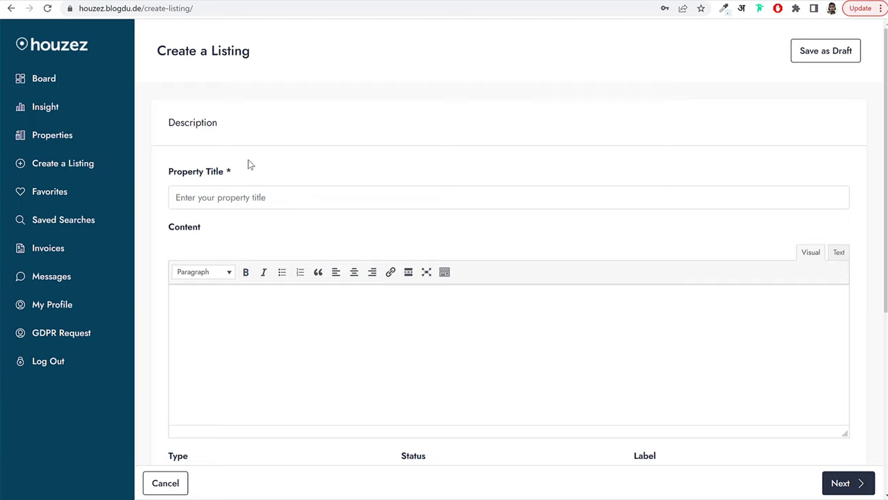
scroll(335, 247, "down", 2)
scroll(291, 194, "up", 2)
left_click(217, 140)
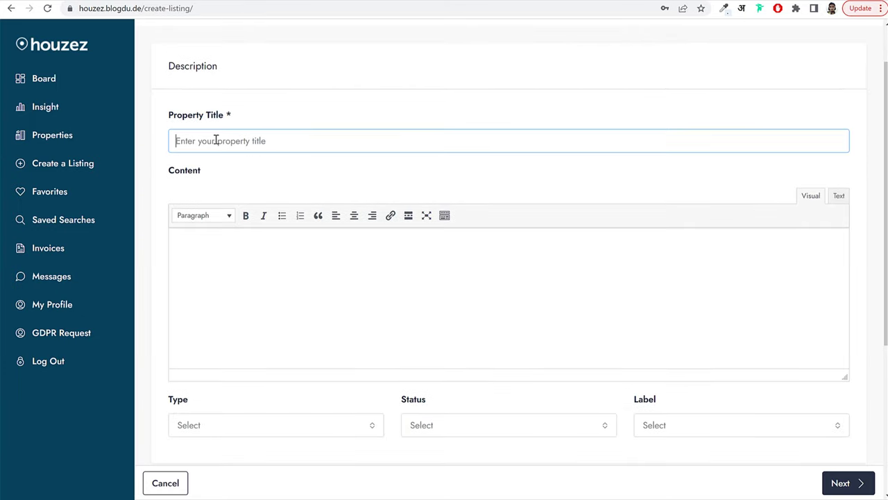
scroll(240, 217, "down", 2)
left_click(243, 319)
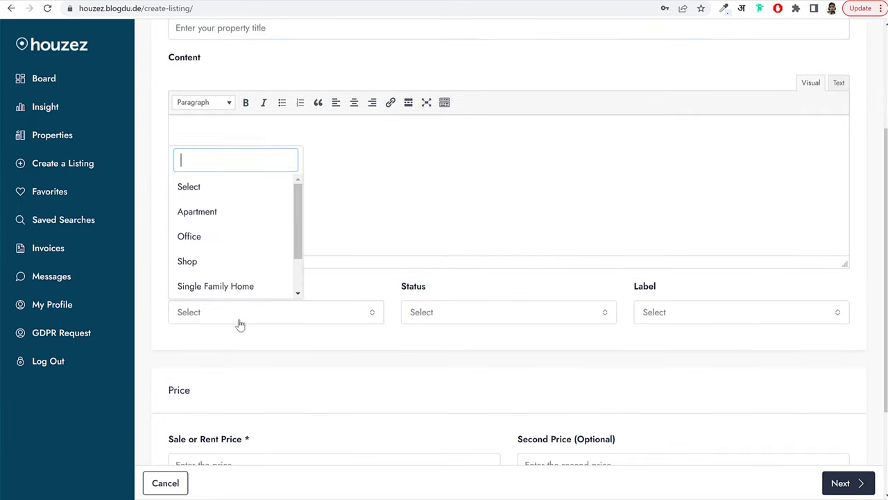
scroll(218, 257, "down", 1)
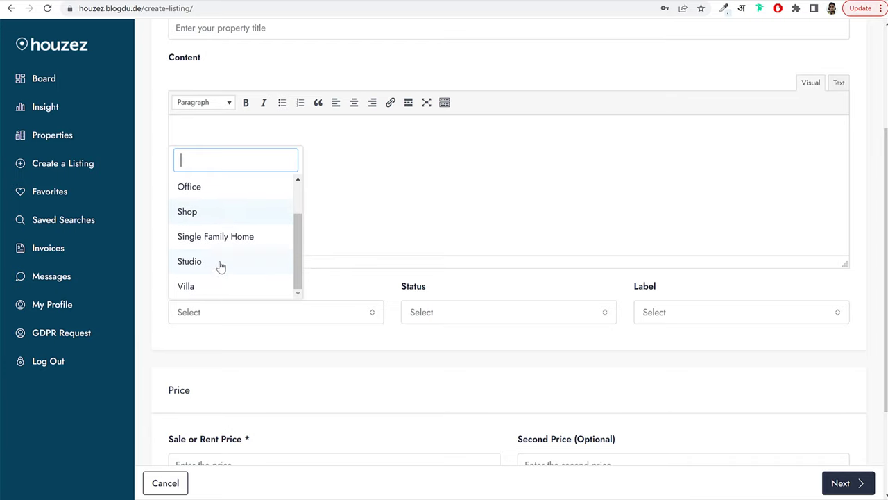
left_click(467, 307)
left_click(467, 307)
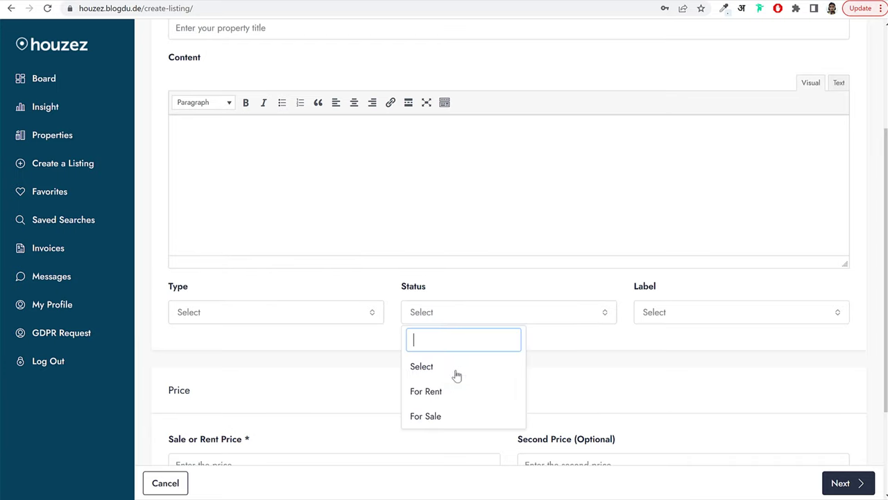
left_click(715, 323)
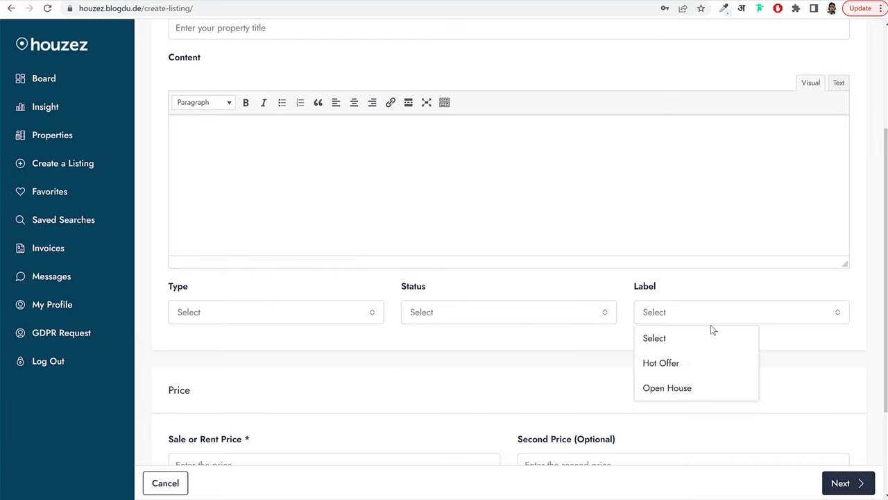
left_click(541, 366)
scroll(431, 368, "down", 2)
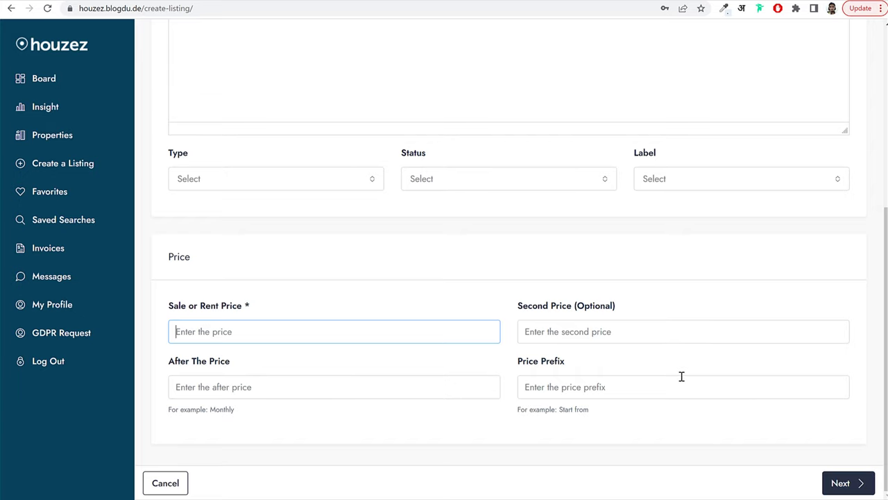
scroll(694, 389, "up", 1)
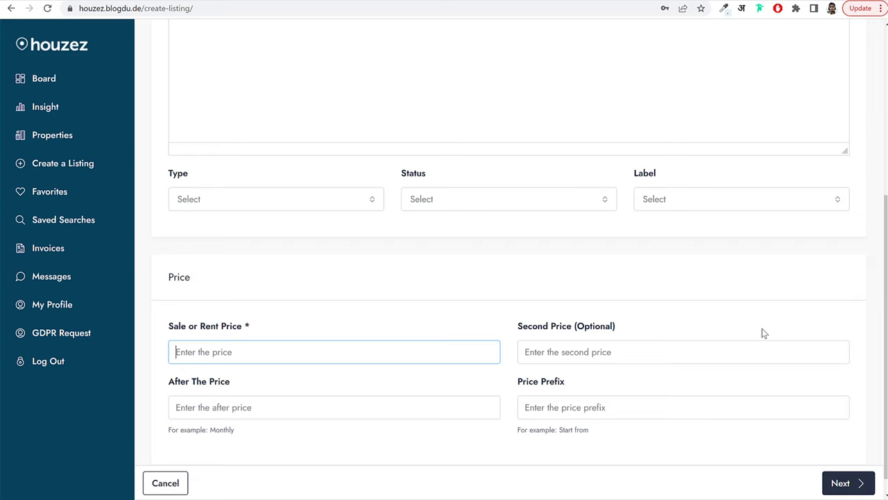
scroll(762, 329, "up", 5)
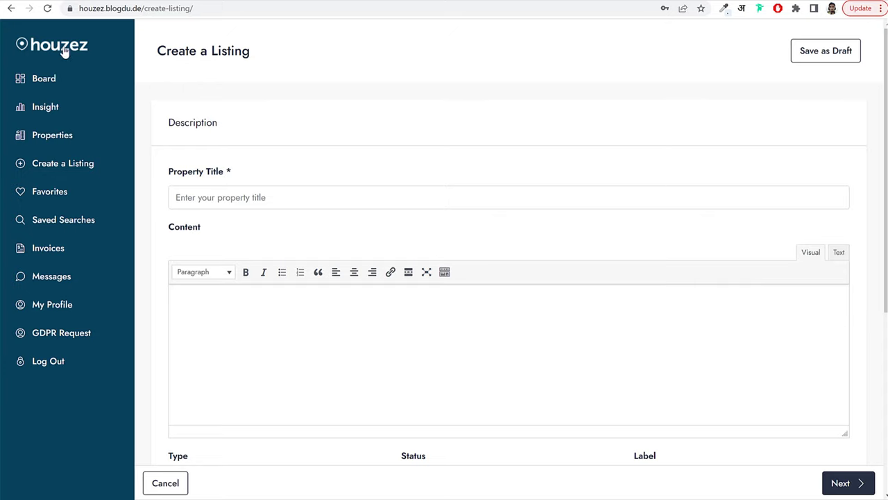
- Visit the Board and Leads pages, then show the Insight statistics
left_click(67, 80)
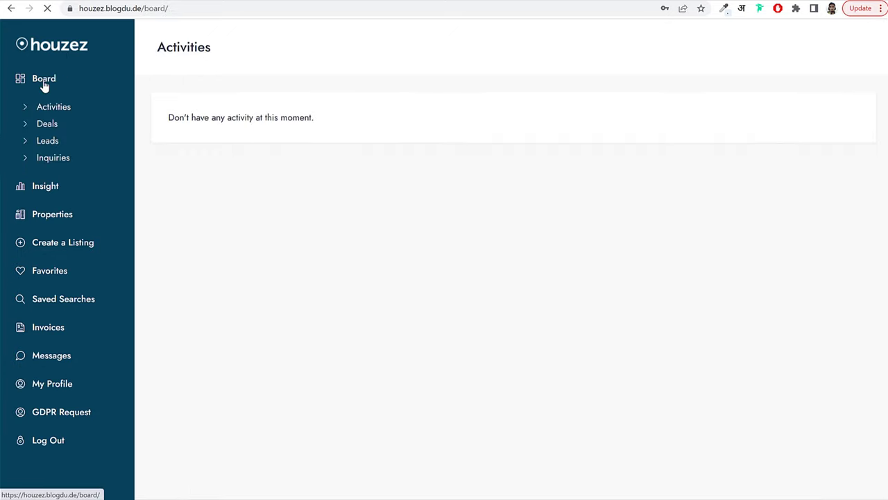
left_click(57, 142)
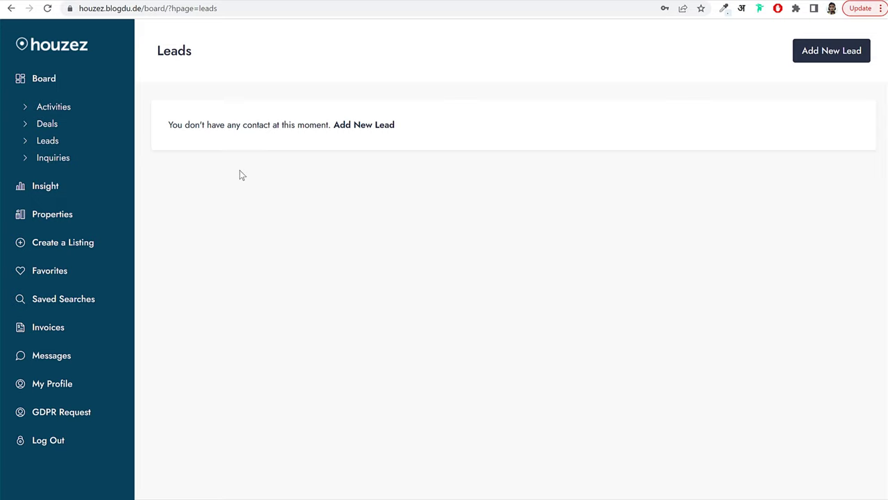
left_click(39, 192)
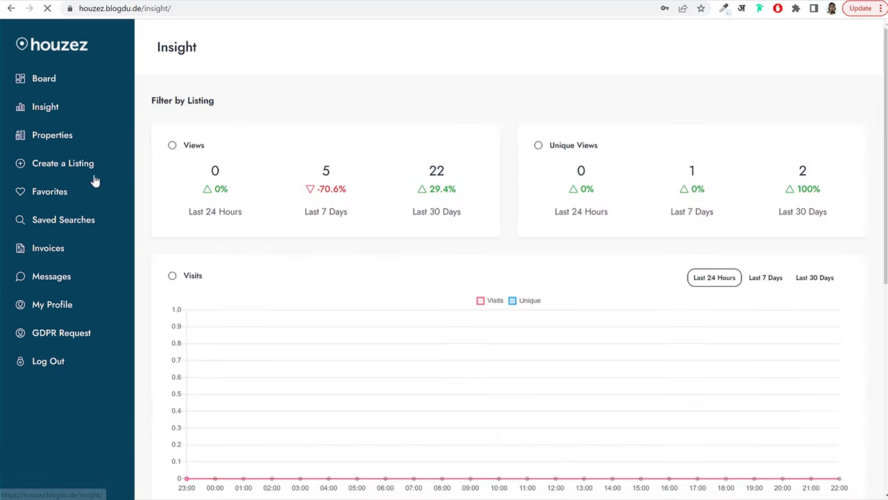
- Go to the dashboard's Properties list
scroll(549, 222, "down", 5)
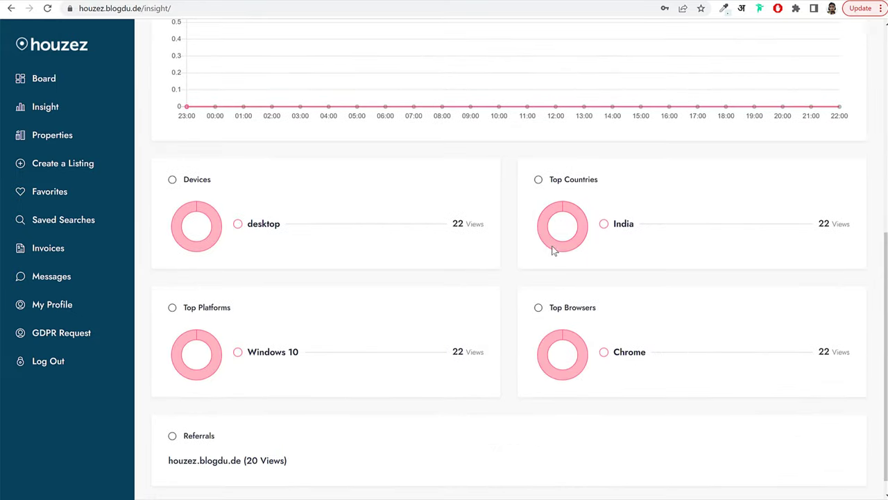
scroll(554, 247, "up", 5)
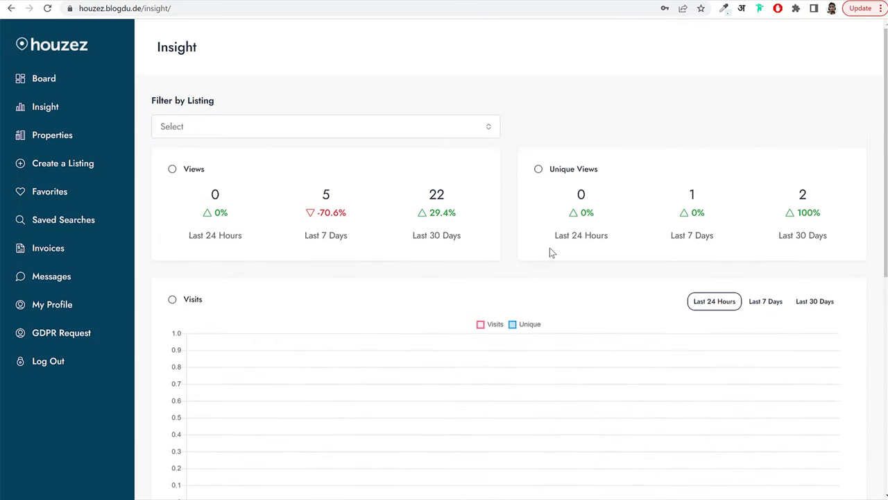
scroll(597, 249, "down", 4)
scroll(597, 253, "up", 3)
left_click(61, 143)
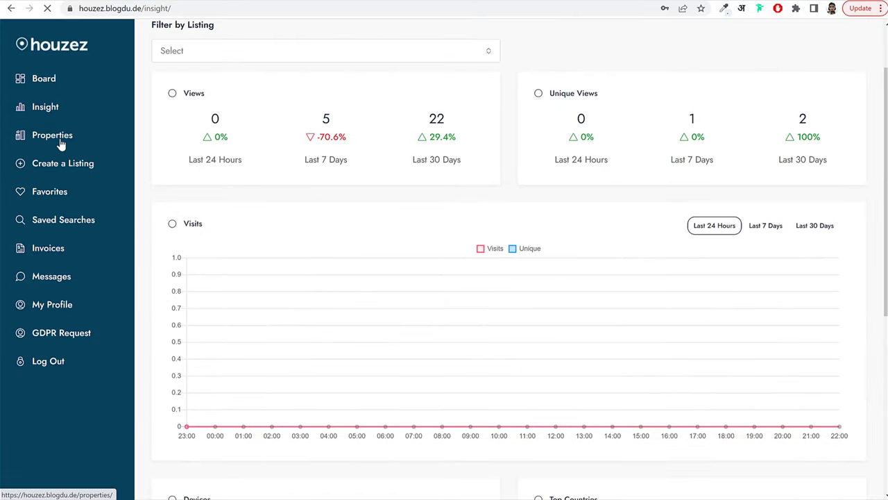
- Choose Edit from the Single family home listing's Actions menu
scroll(659, 271, "down", 6)
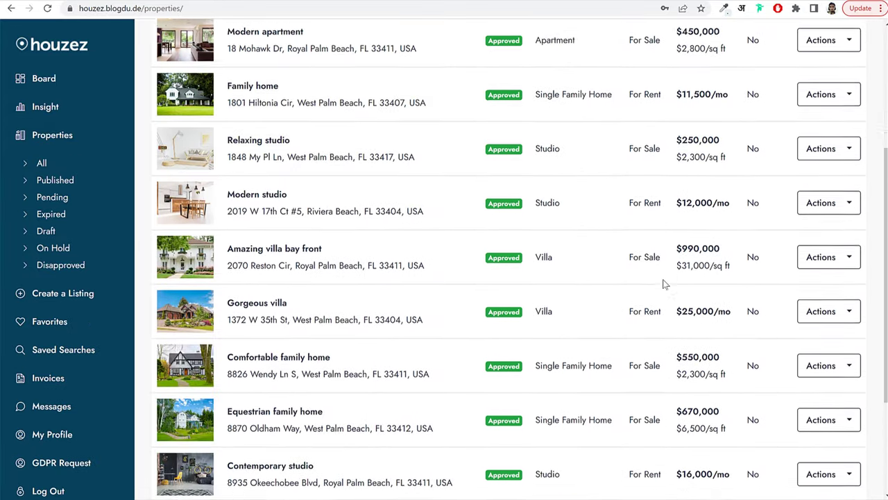
scroll(662, 279, "up", 5)
scroll(663, 280, "up", 1)
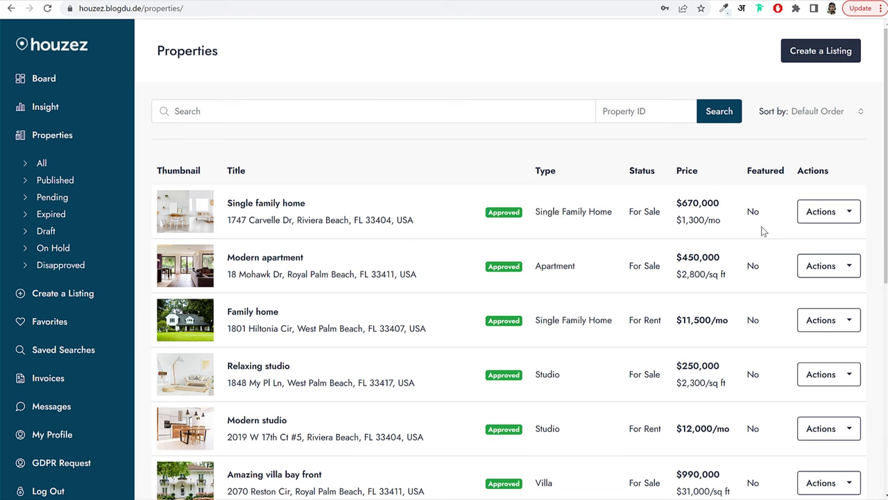
left_click(829, 219)
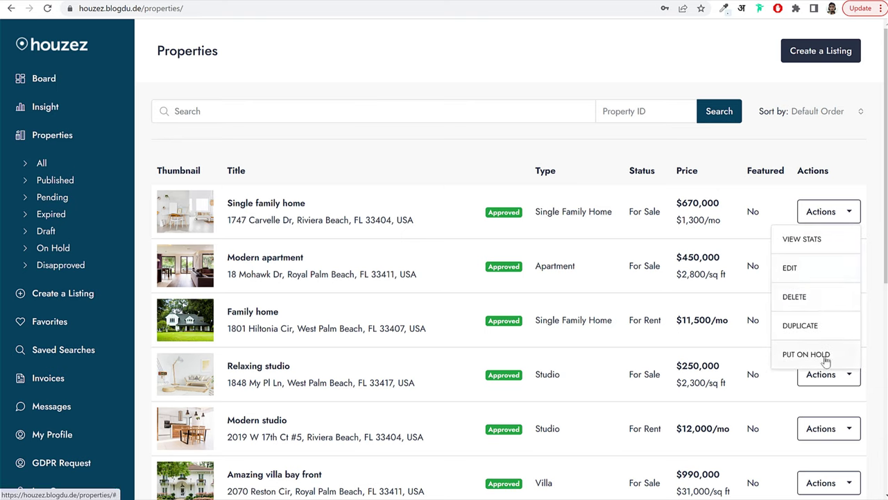
left_click(812, 272)
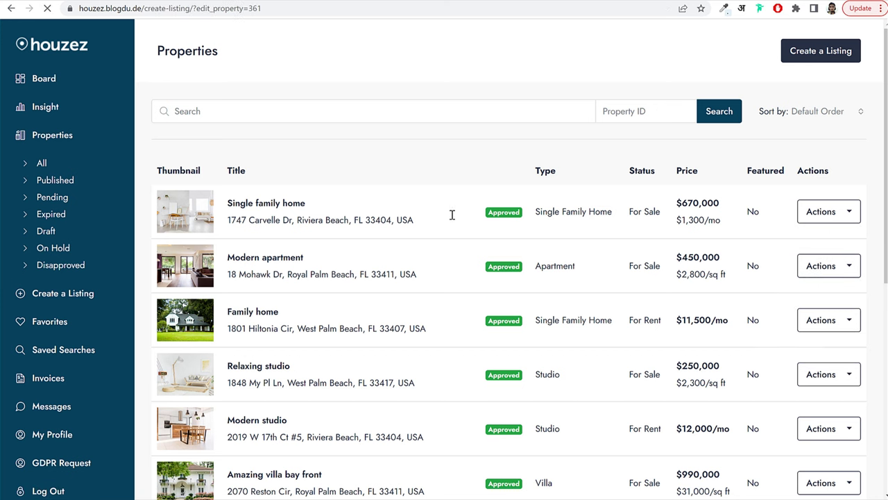
- Switch the edit form to the Media gallery section, then to Features
scroll(735, 263, "down", 4)
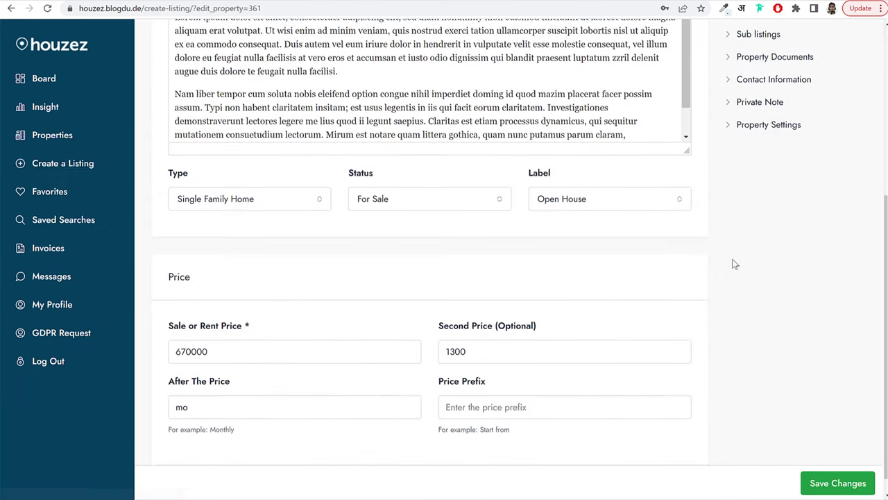
scroll(736, 264, "up", 4)
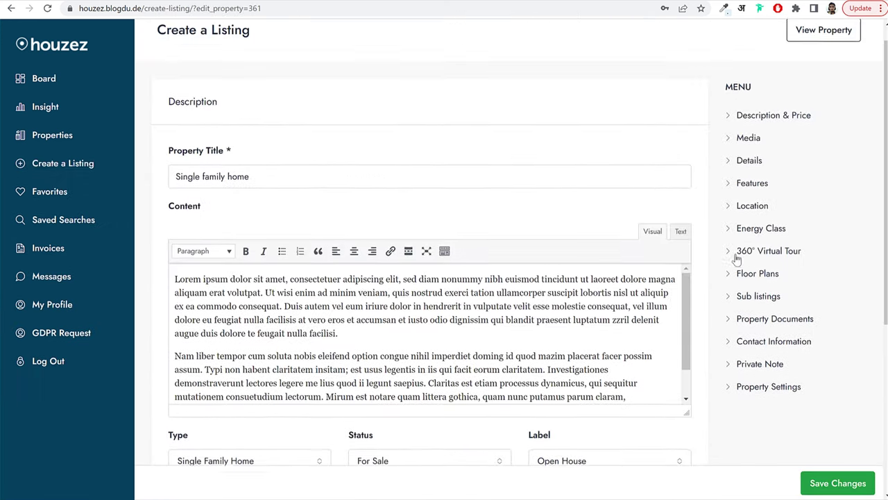
left_click(750, 138)
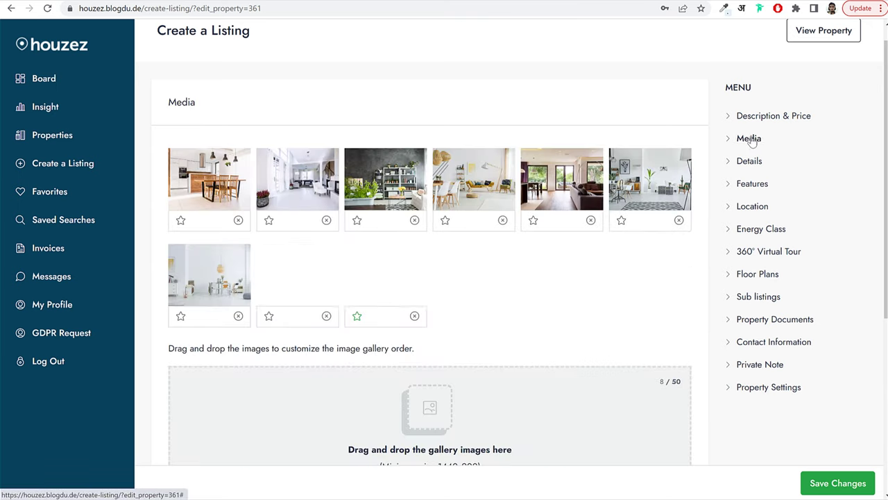
left_click(754, 185)
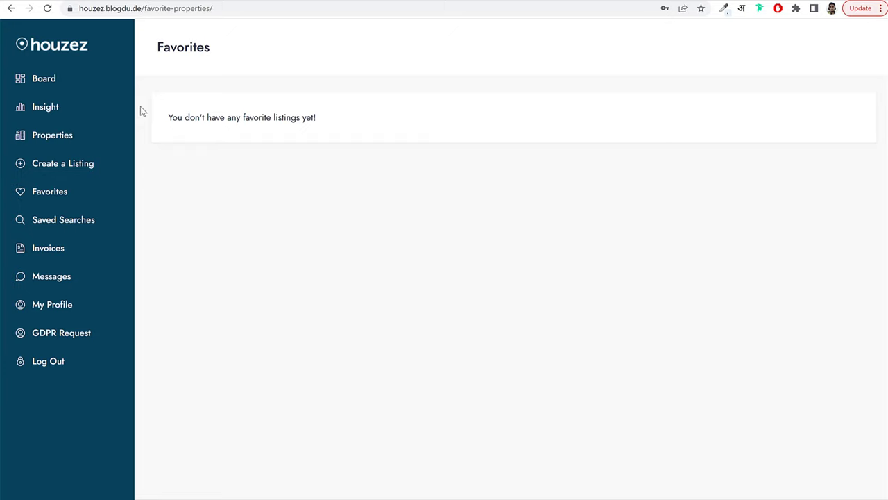
- Go to the public homepage and show the logged-in account's dashboard links
left_click(63, 53)
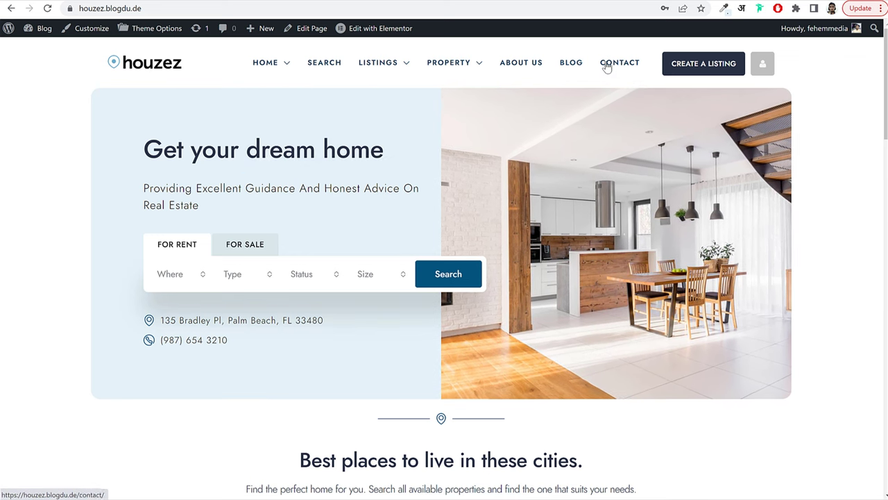
mouse_move(450, 64)
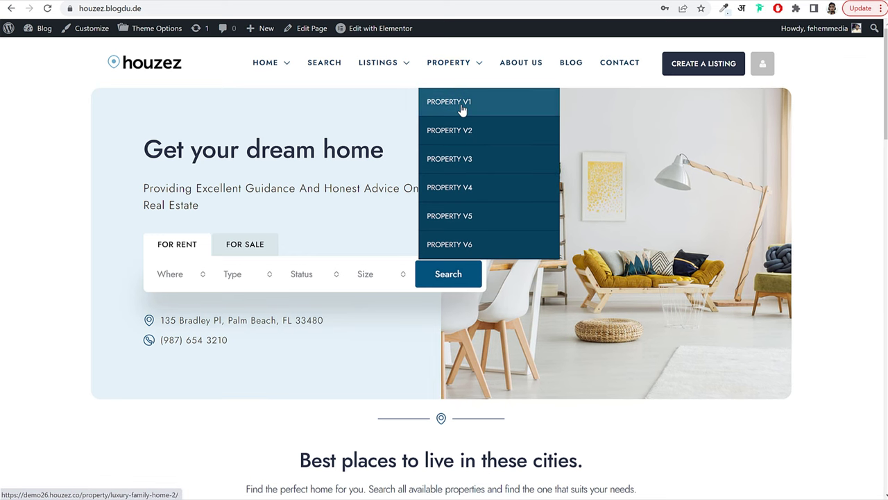
left_click(761, 68)
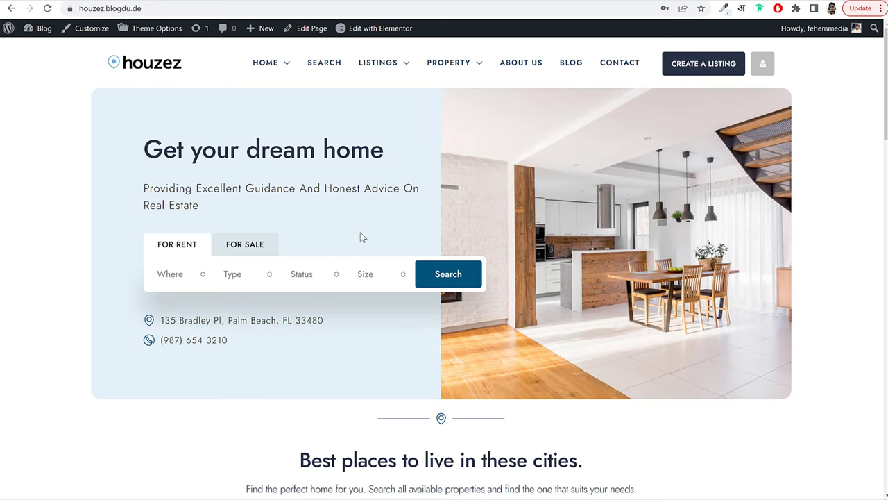
- Select and deselect the 'Get your dream home' heading and its subtitle text
left_click_drag(139, 147, 375, 149)
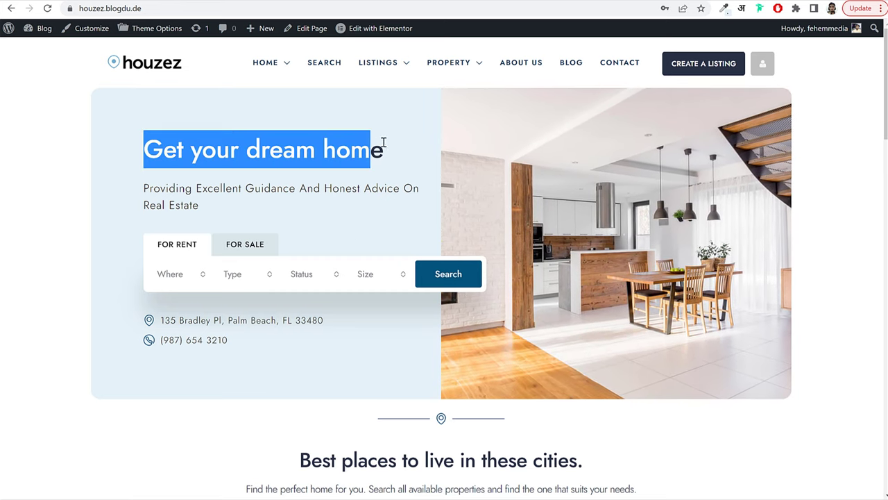
left_click(130, 196)
left_click_drag(130, 196, 213, 204)
left_click(212, 204)
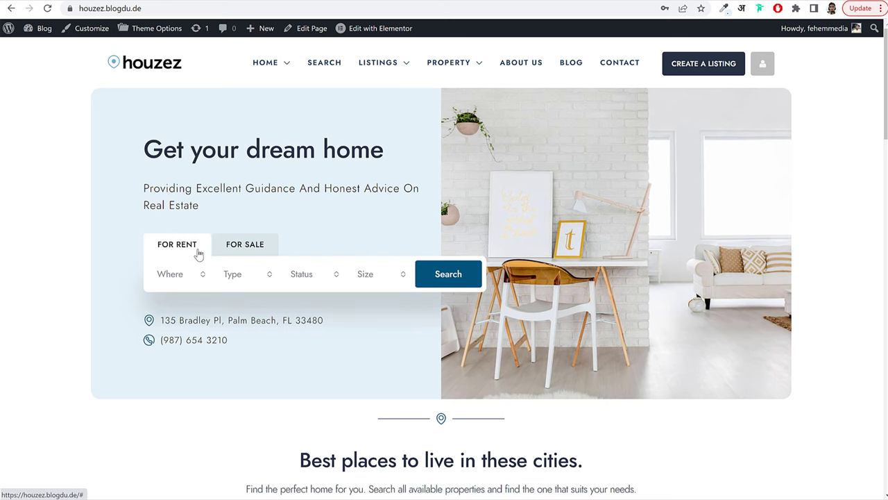
left_click(246, 252)
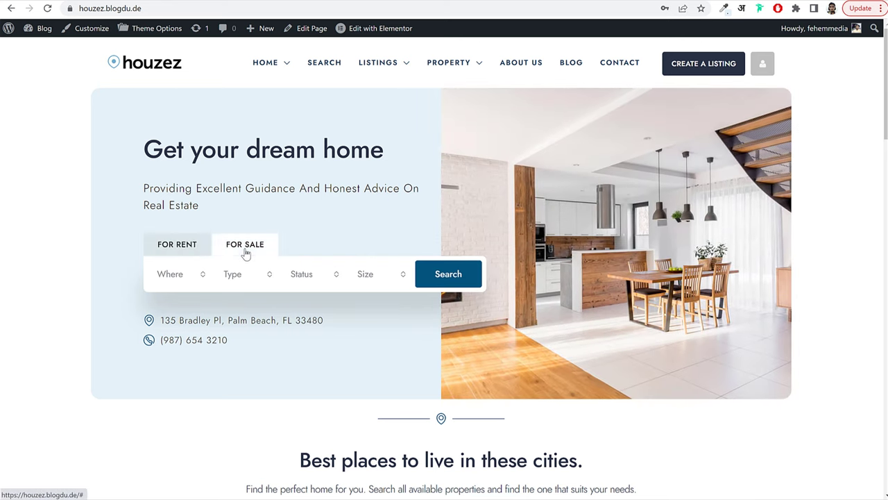
left_click(180, 252)
left_click(178, 279)
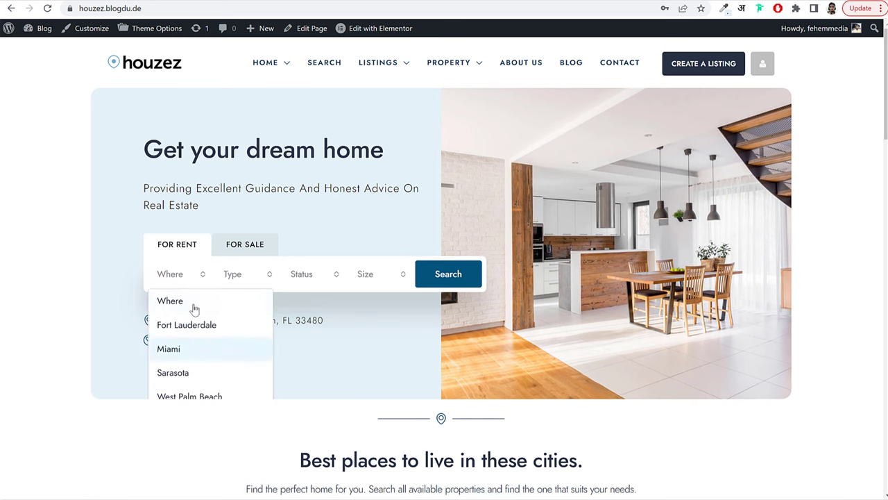
scroll(191, 354, "down", 1)
scroll(202, 271, "down", 2)
scroll(195, 313, "up", 3)
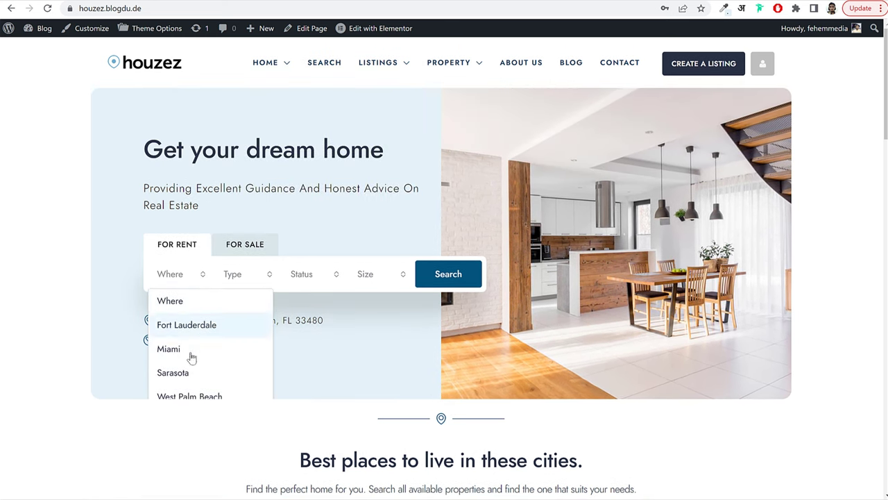
left_click(243, 277)
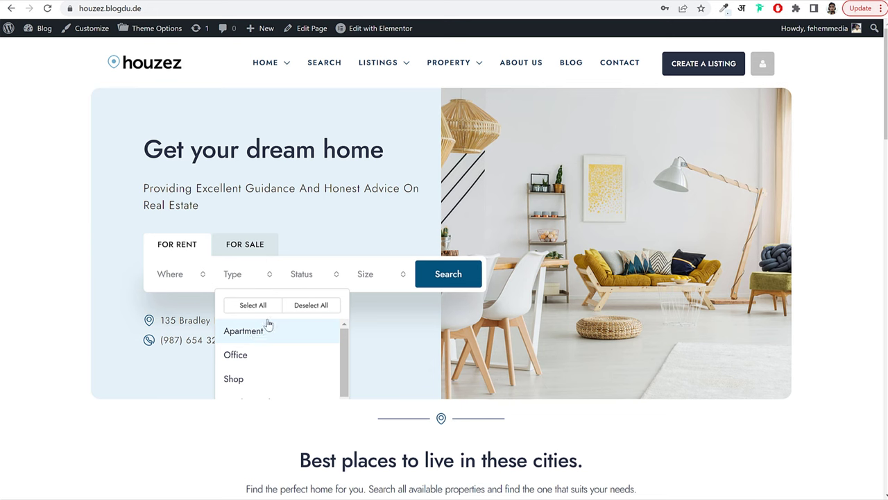
left_click(314, 278)
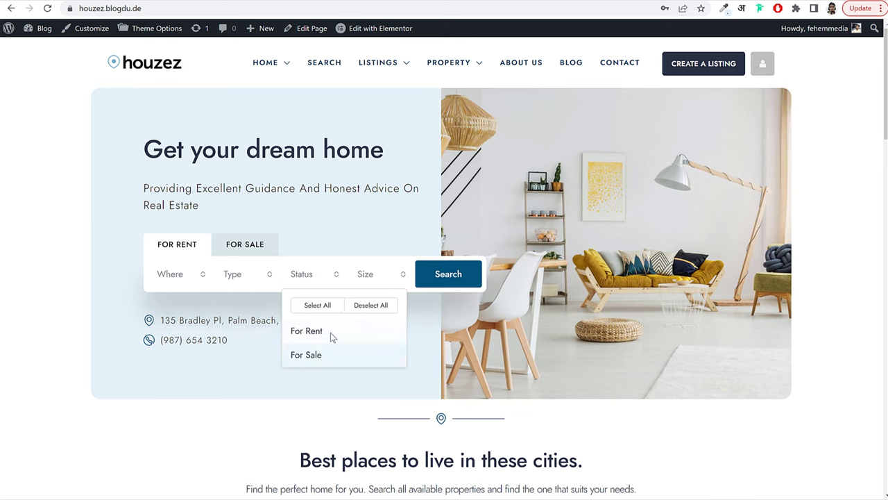
left_click(307, 265)
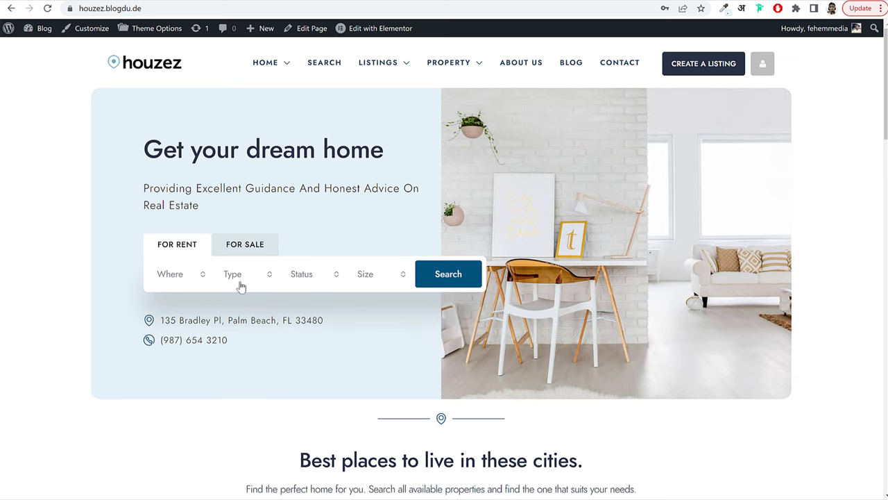
scroll(678, 260, "down", 4)
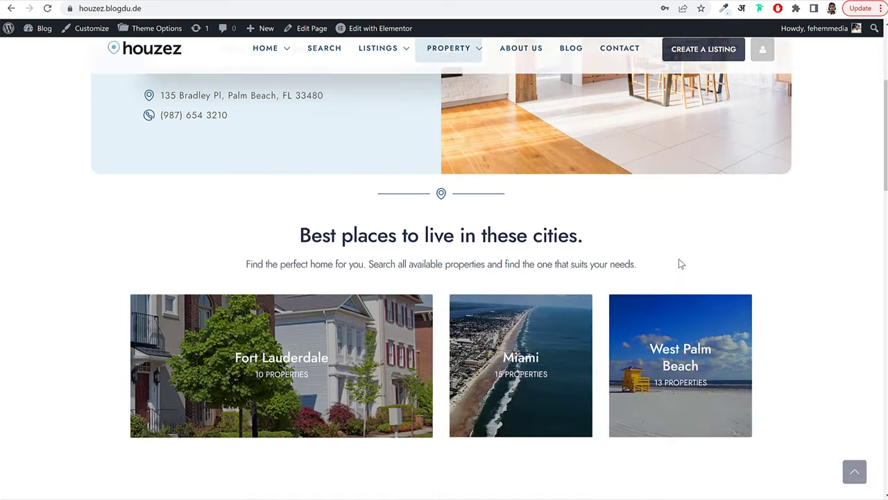
scroll(427, 279, "down", 1)
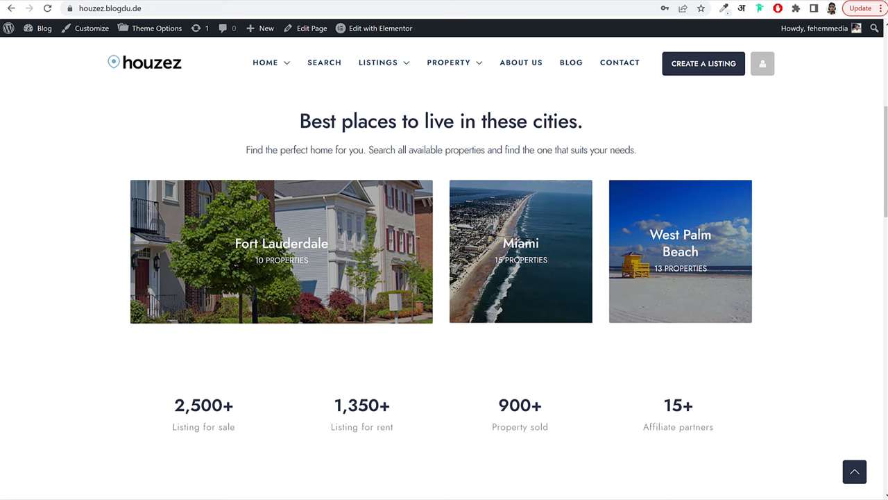
left_click(514, 255)
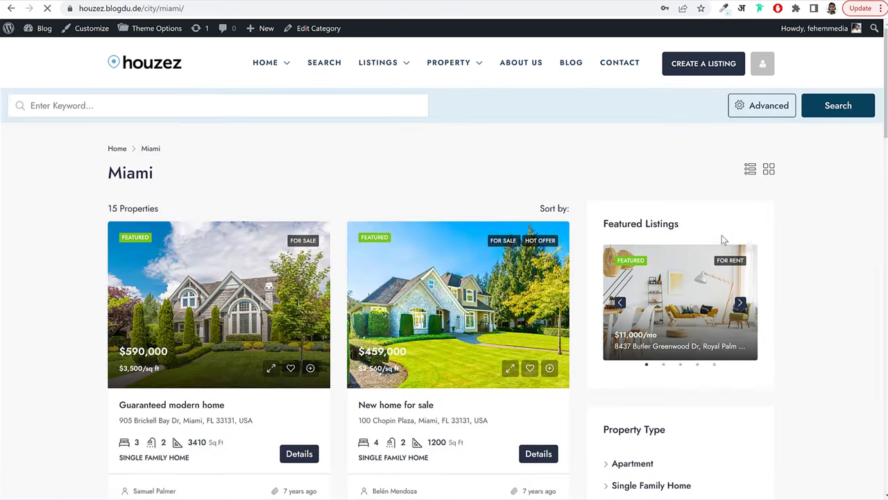
scroll(873, 281, "down", 13)
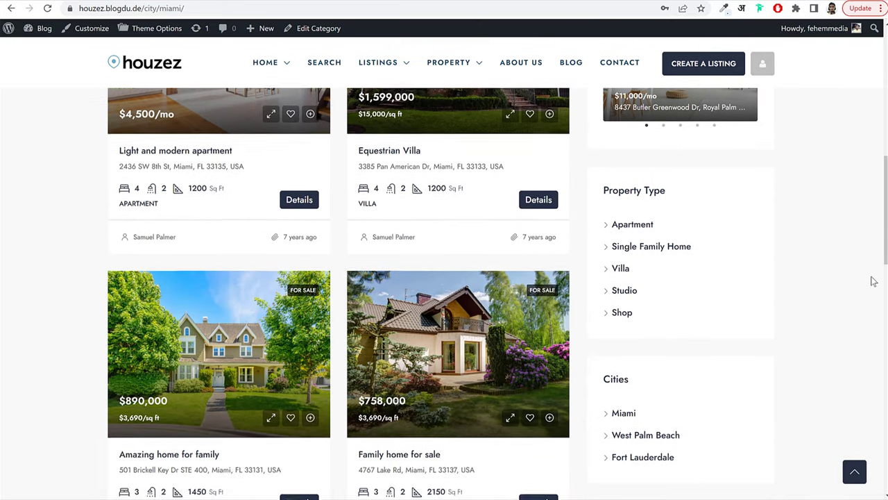
key("alt+Left")
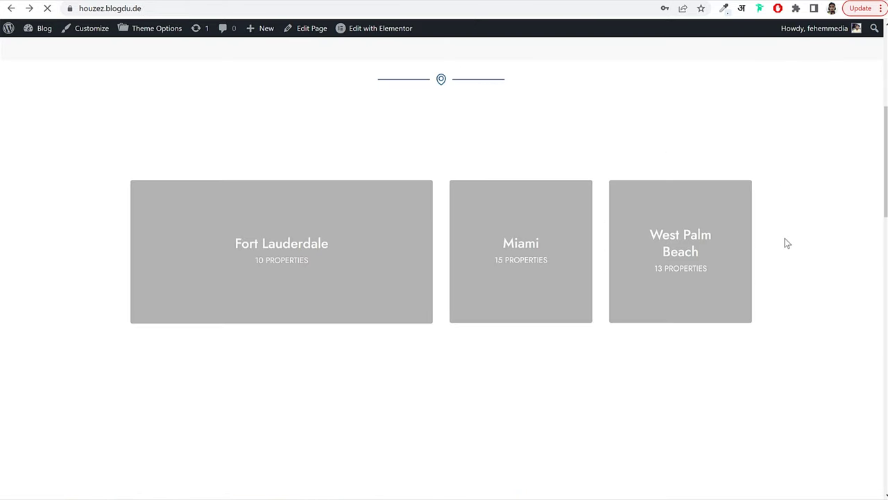
scroll(416, 291, "down", 2)
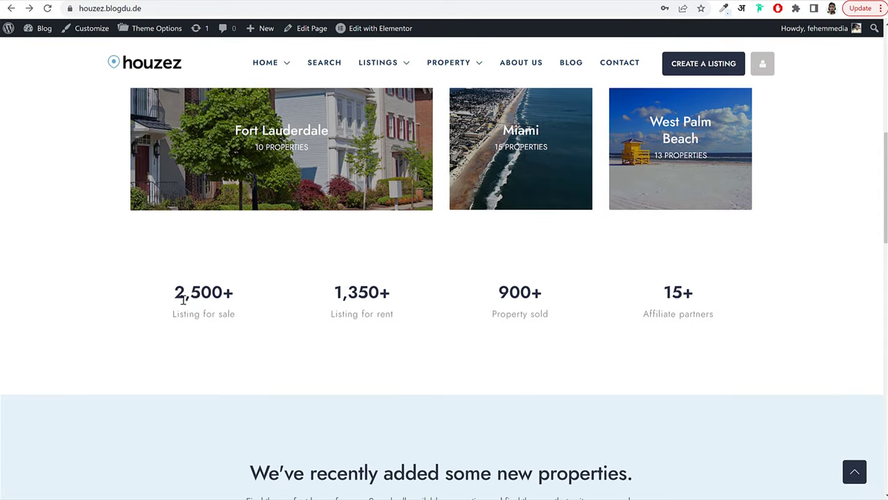
left_click_drag(195, 292, 242, 318)
left_click(251, 319)
left_click_drag(330, 297, 419, 301)
left_click(564, 301)
left_click_drag(497, 293, 553, 293)
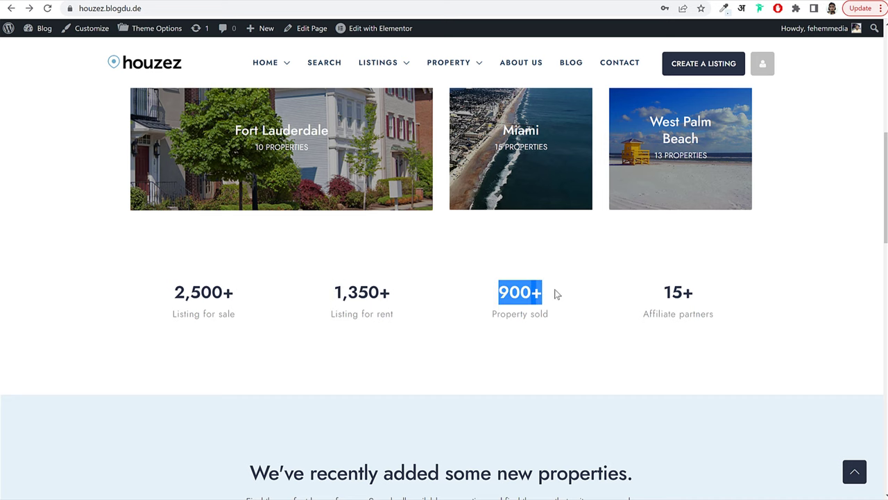
left_click(666, 293)
scroll(727, 314, "down", 5)
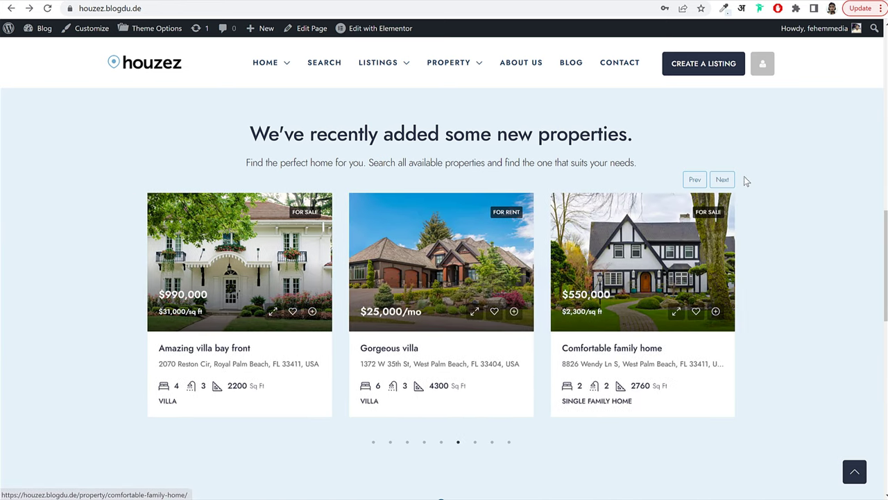
- Page through the recently added carousel and open the 'Comfortable family home' listing
left_click(722, 179)
left_click(695, 179)
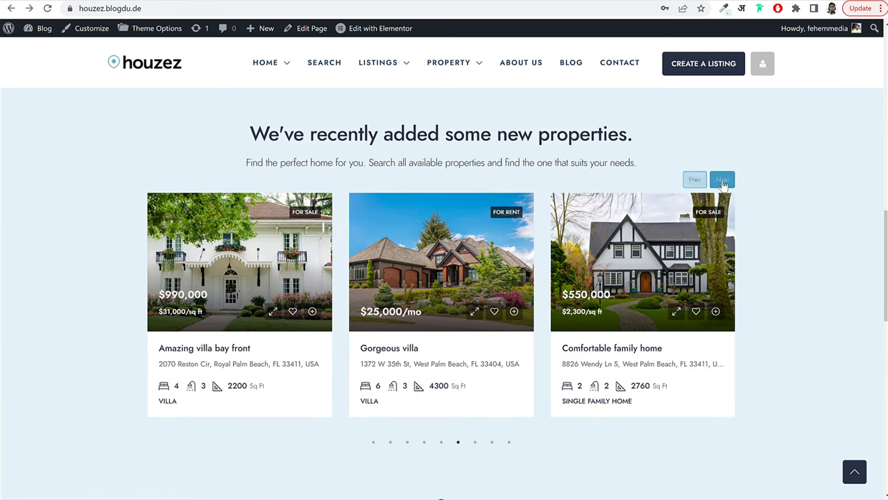
left_click(722, 179)
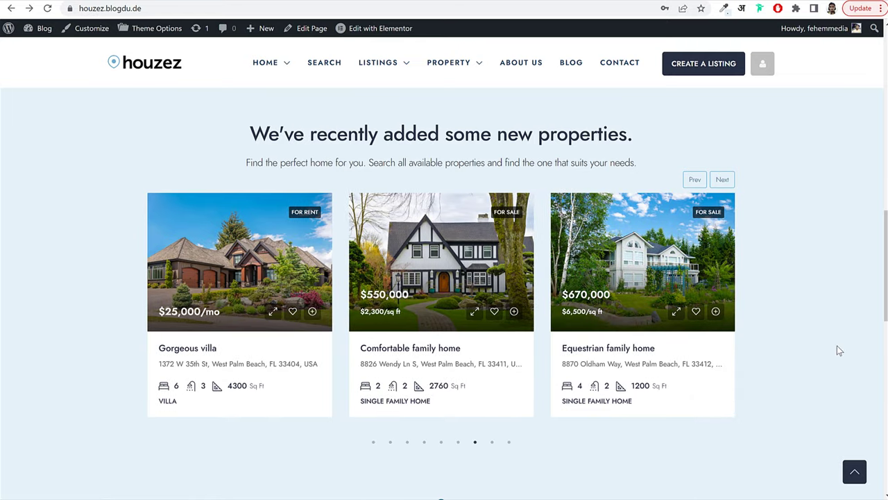
left_click(403, 356)
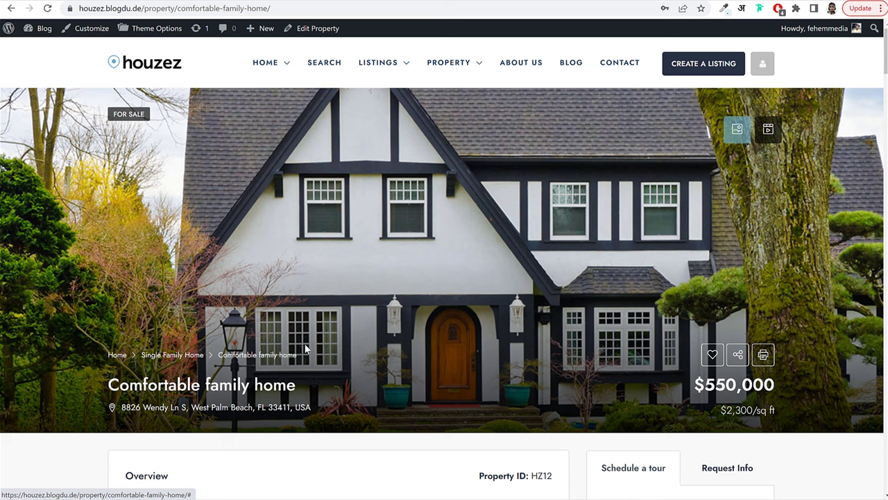
- Open the Property V1 layout demo from the Listings menu and scroll through it
mouse_move(382, 66)
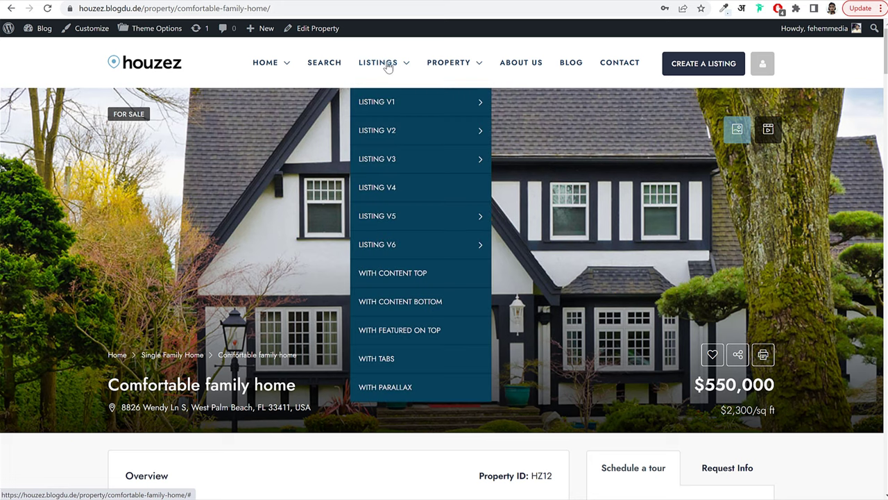
mouse_move(386, 103)
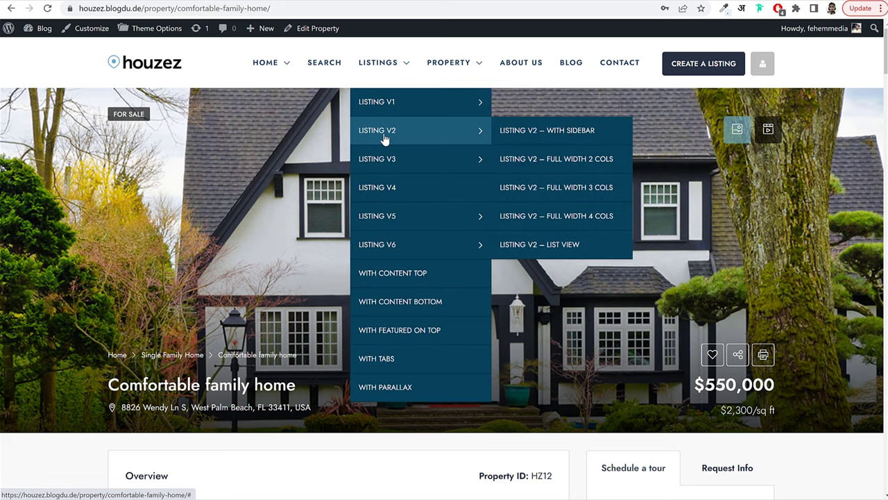
mouse_move(406, 252)
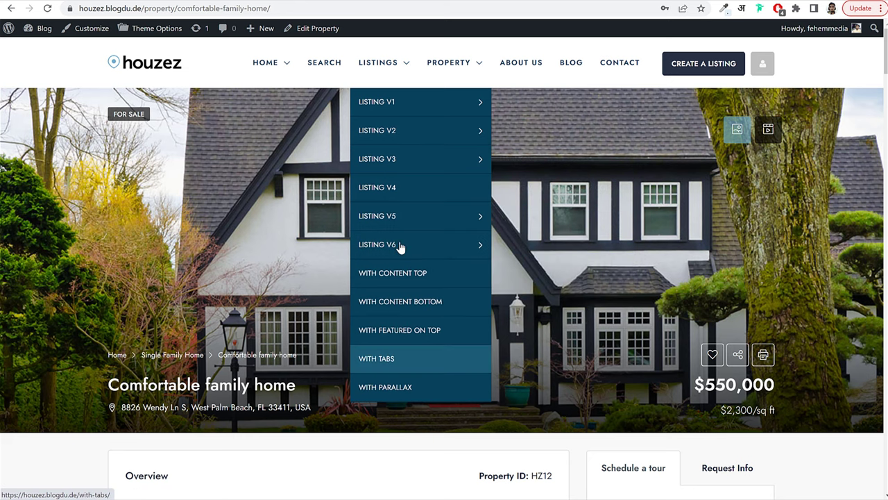
mouse_move(449, 68)
left_click(456, 115)
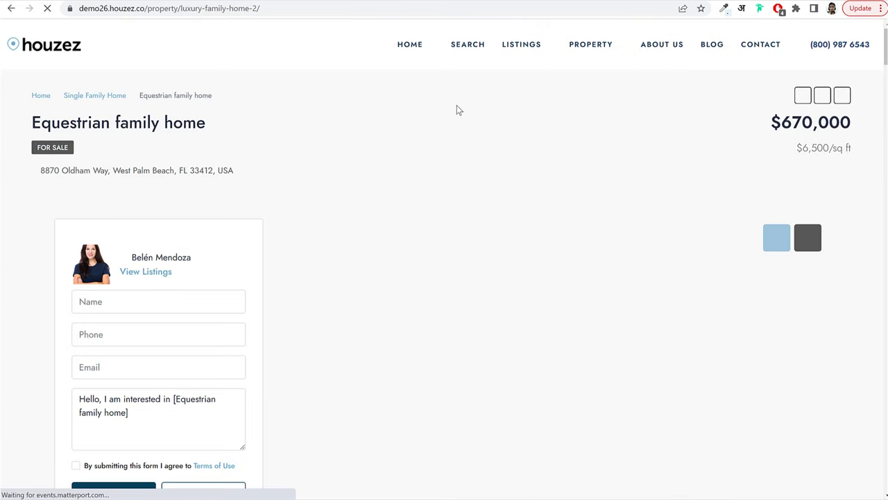
scroll(581, 218, "down", 3)
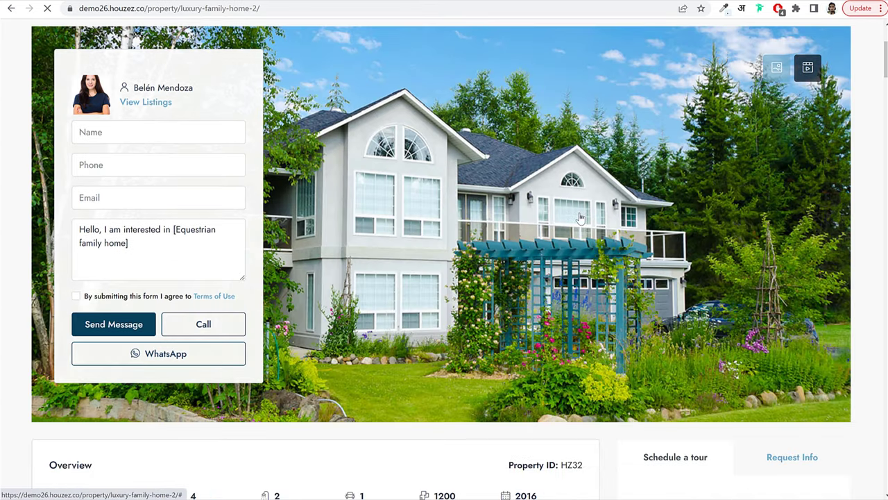
scroll(581, 219, "down", 3)
scroll(581, 219, "down", 10)
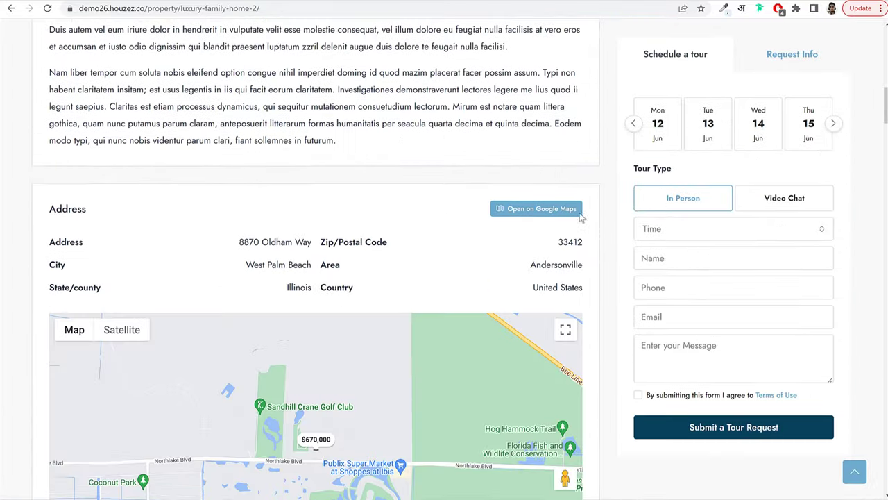
scroll(581, 218, "up", 5)
scroll(581, 217, "up", 10)
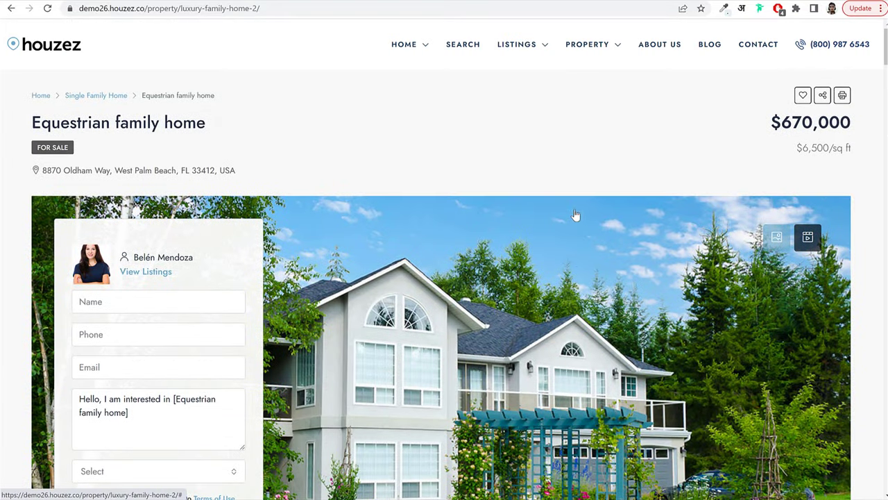
- Switch to the Property V2 layout demo and glance over it
mouse_move(590, 44)
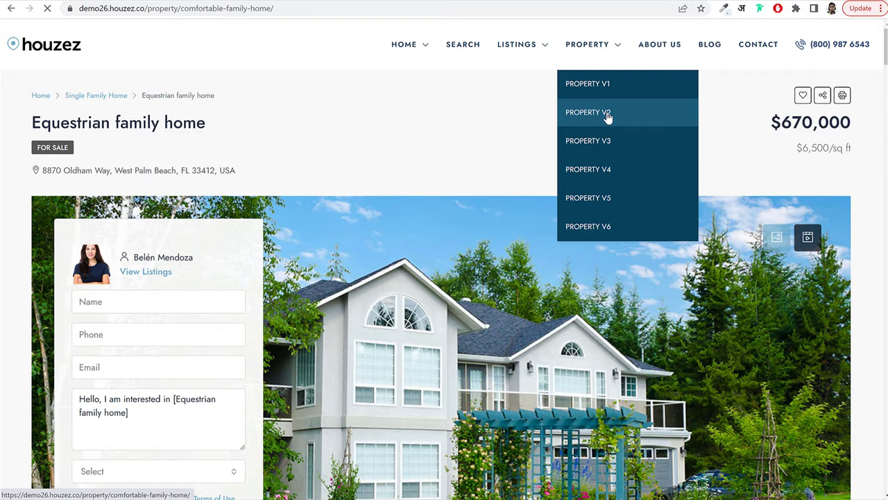
left_click(608, 118)
scroll(565, 186, "down", 3)
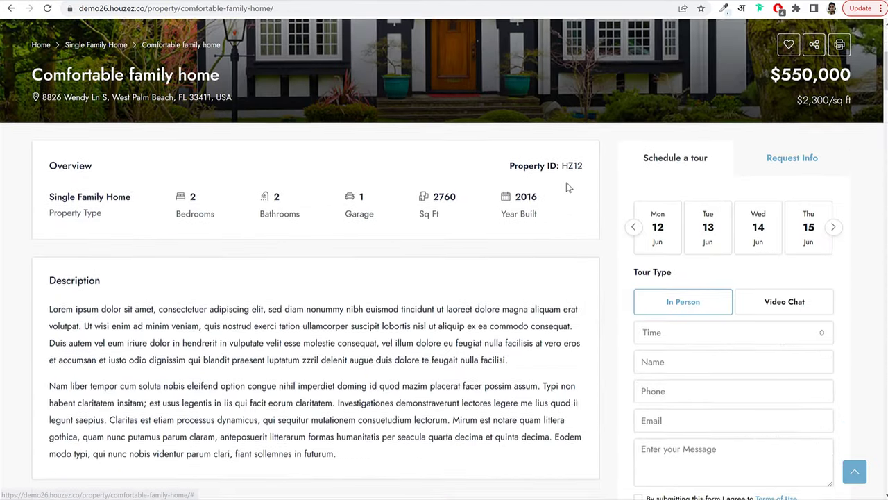
scroll(566, 182, "up", 4)
- Open the Property V3 layout with the Modern studio rental at $12,000/mo and browse it
mouse_move(587, 44)
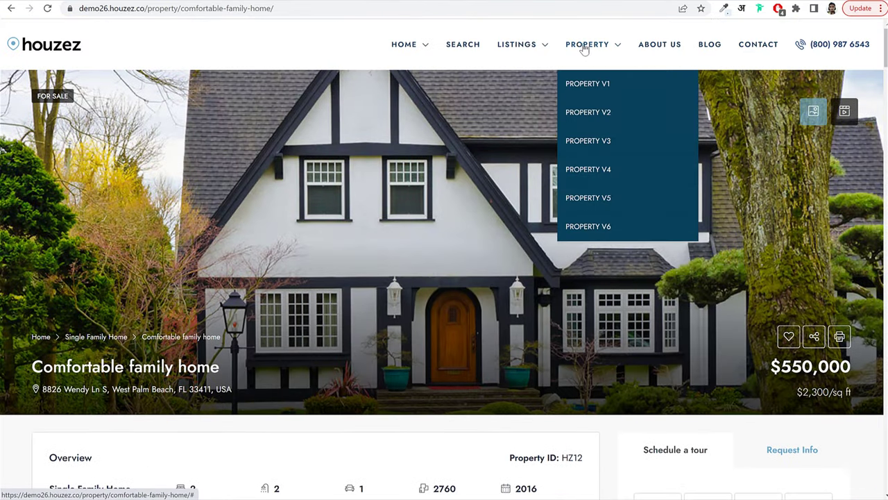
left_click(608, 147)
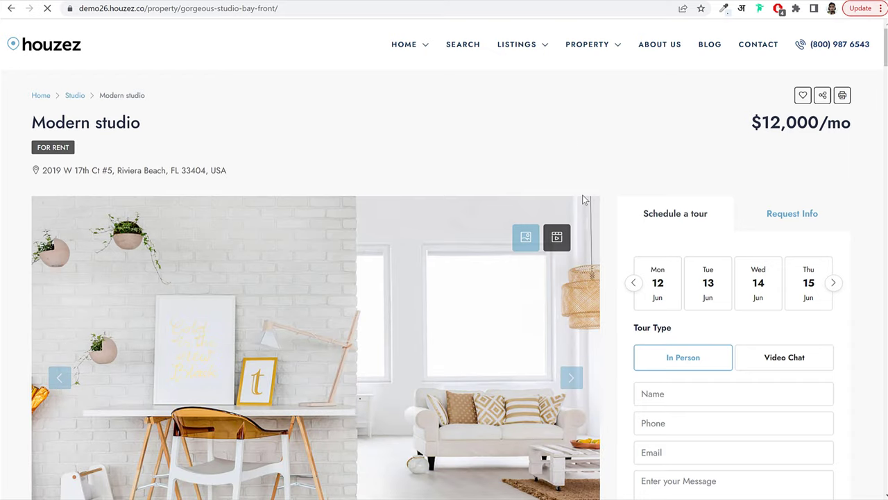
scroll(583, 199, "down", 10)
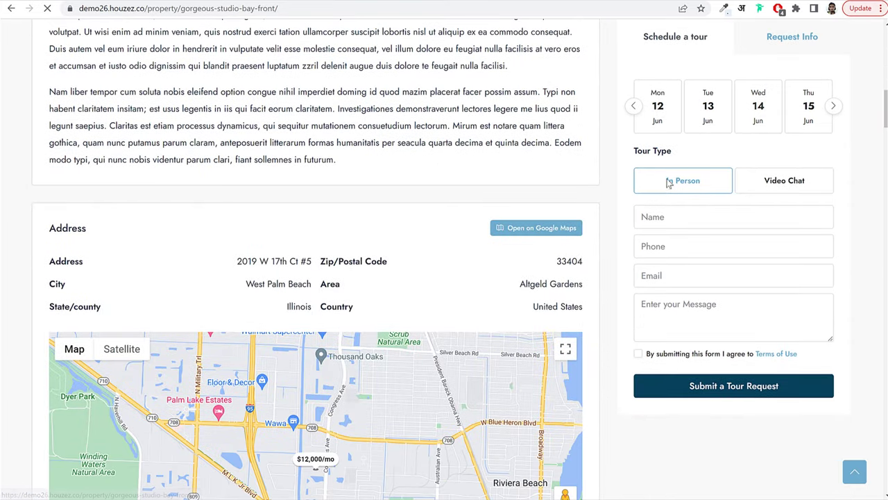
scroll(755, 195, "down", 15)
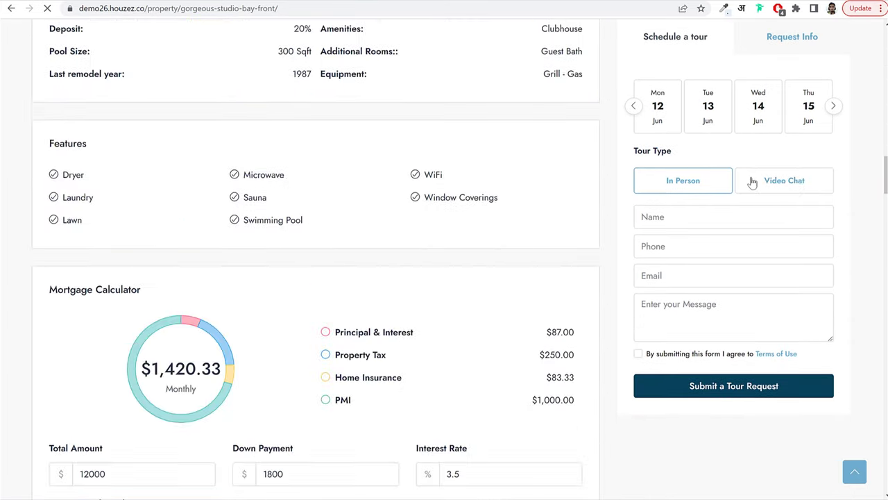
scroll(398, 240, "down", 9)
scroll(287, 270, "up", 11)
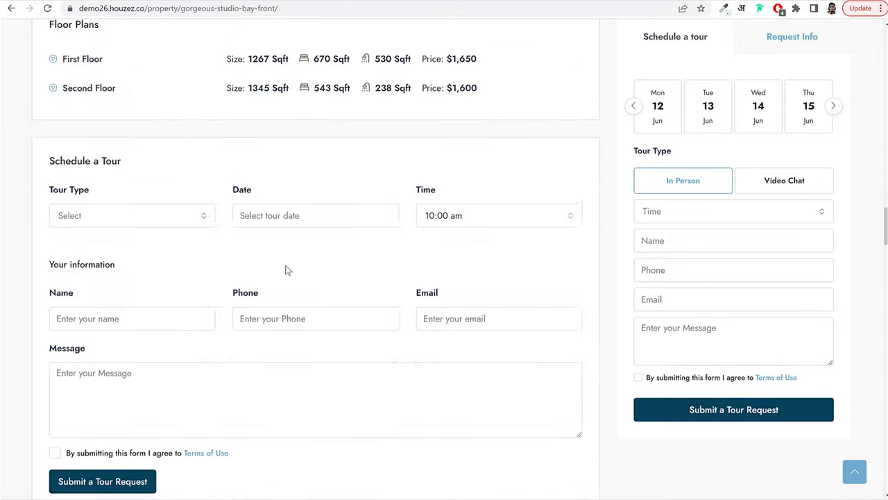
scroll(287, 268, "up", 15)
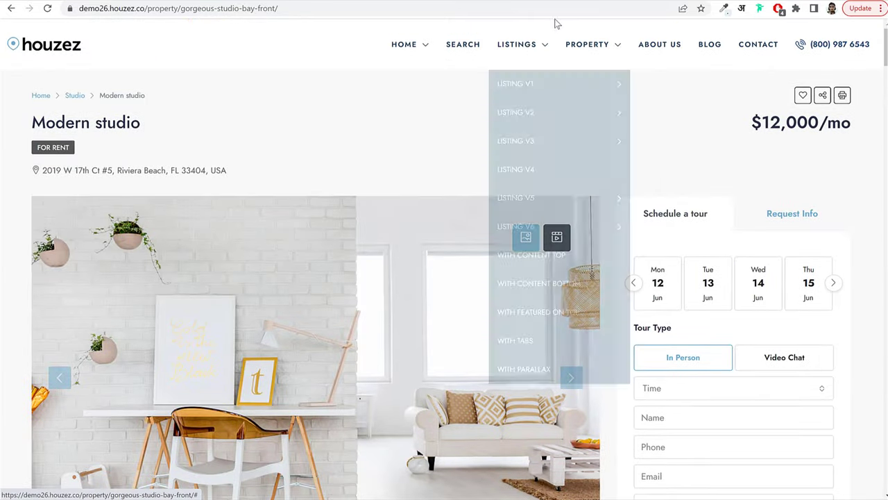
- Open the Modern apartment property layout and flip through three gallery photos
mouse_move(585, 45)
left_click(603, 202)
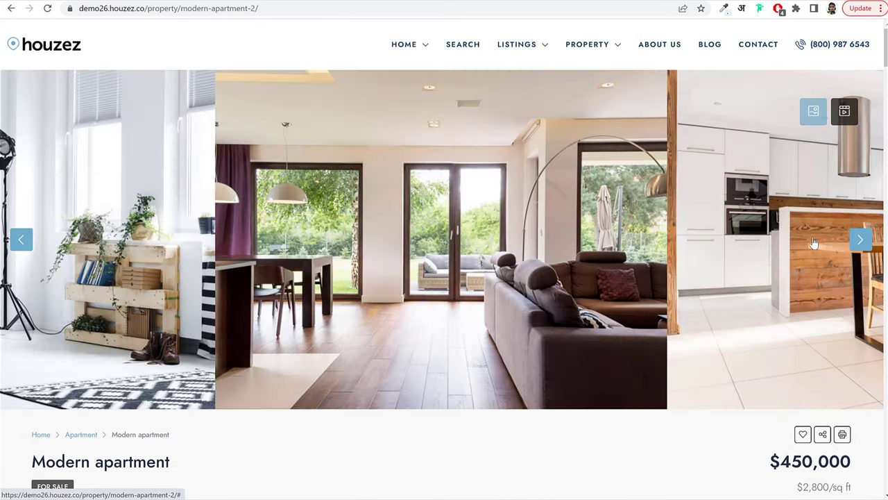
left_click(859, 240)
left_click(860, 240)
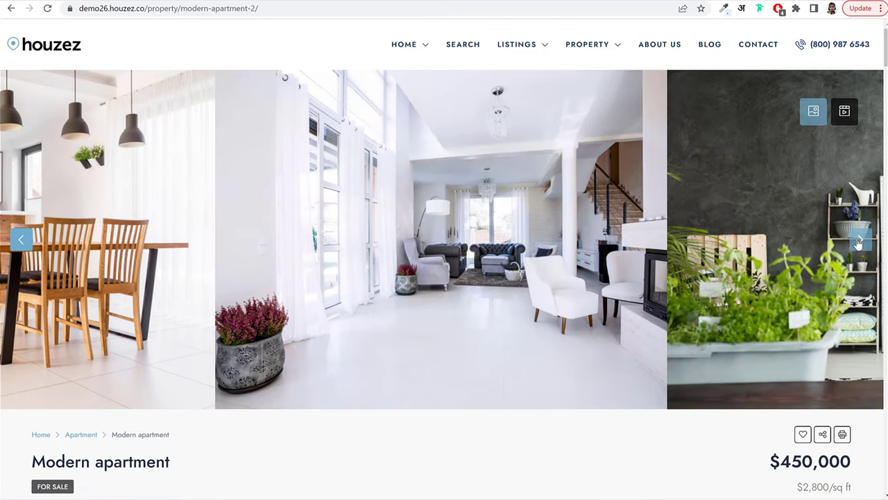
left_click(860, 239)
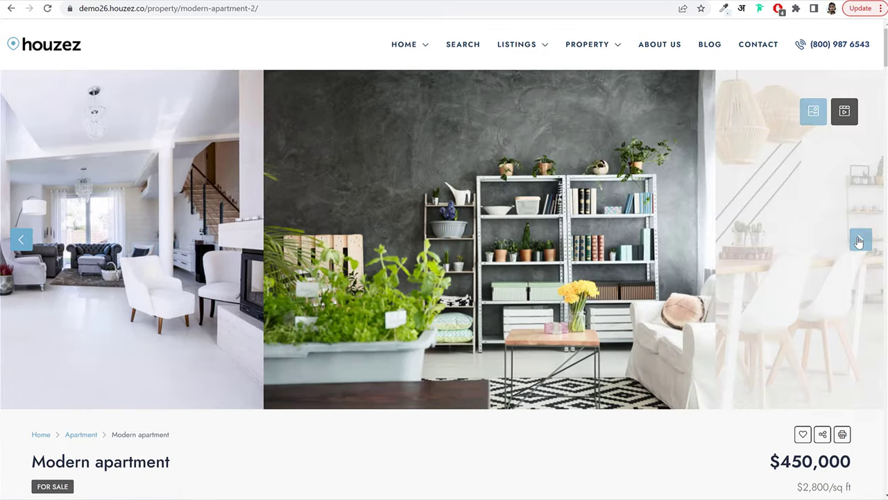
- Review the Modern apartment title, address and Overview section
scroll(551, 266, "down", 5)
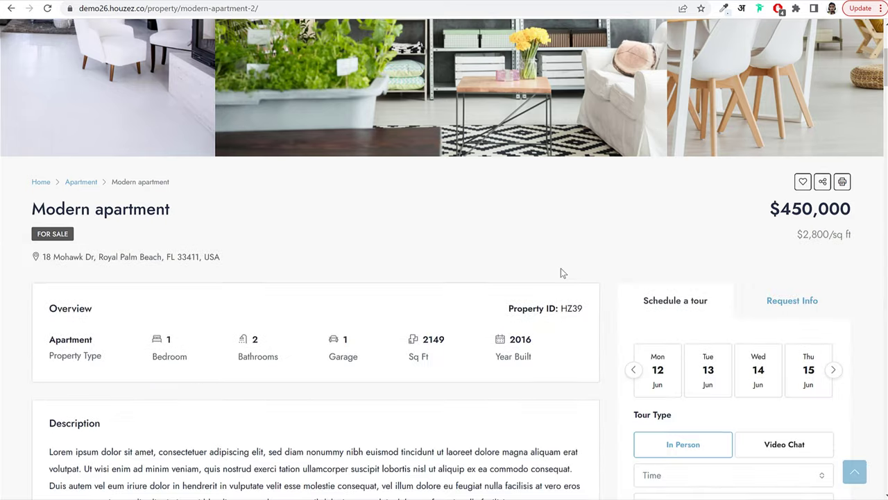
left_click(62, 151)
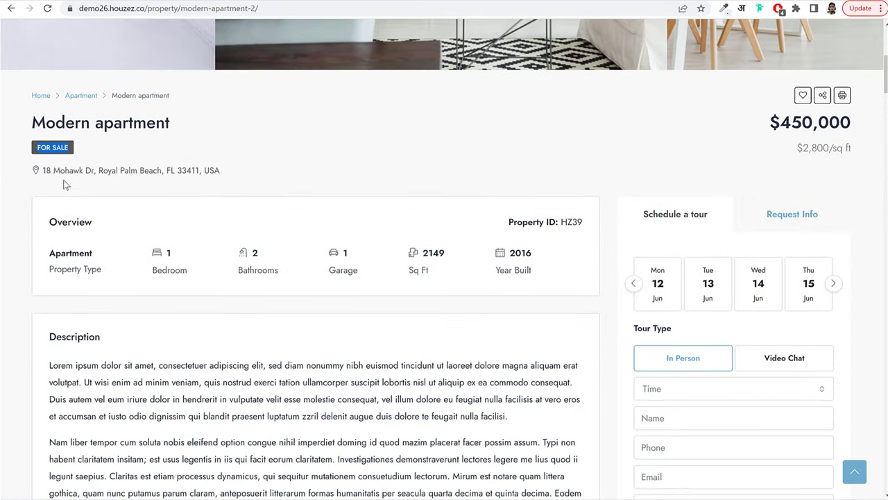
left_click_drag(223, 180, 51, 172)
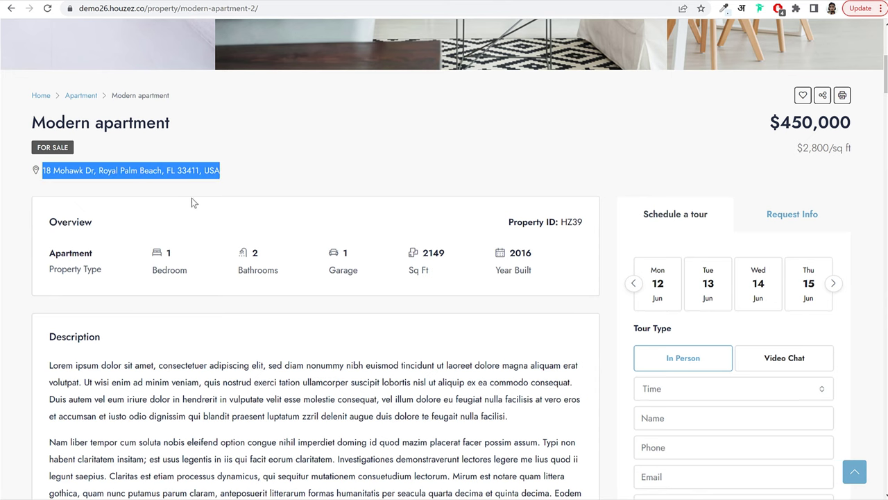
scroll(192, 197, "down", 1)
double_click(59, 212)
left_click(179, 210)
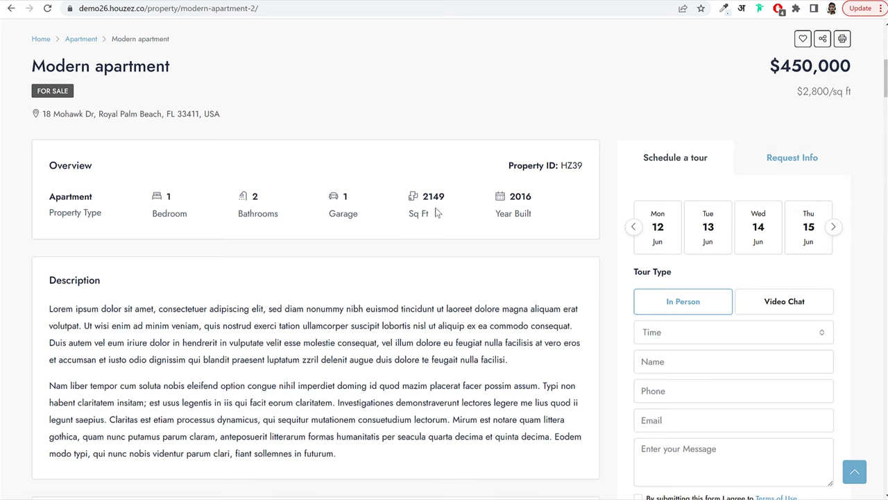
- Inspect the garage, 2149 Sq Ft and 2016 Year Built figures and the description
left_click_drag(416, 214, 406, 196)
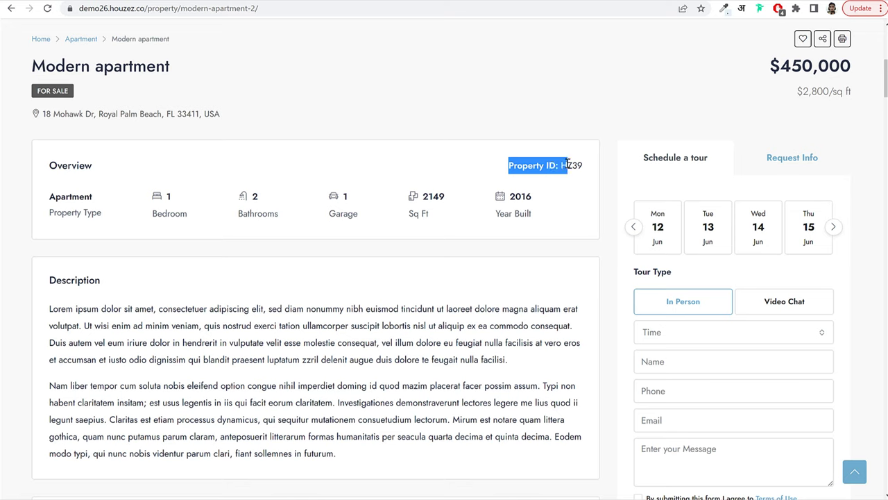
left_click(575, 165)
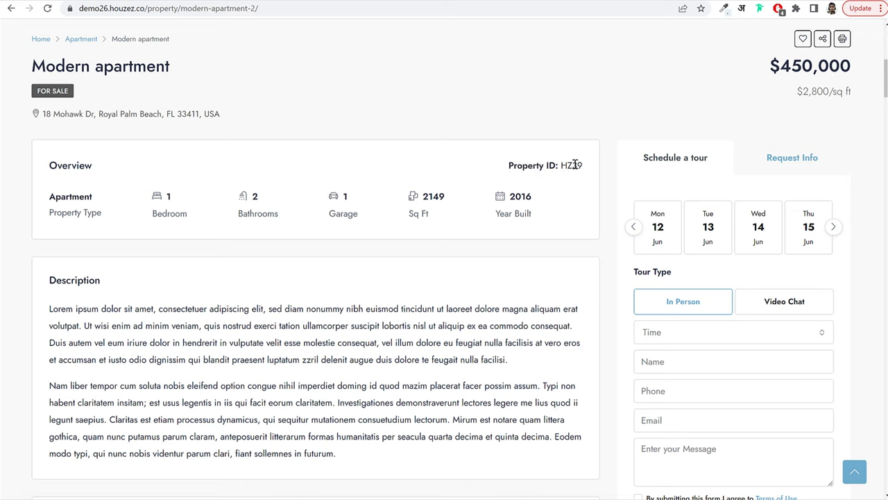
left_click_drag(516, 211, 511, 195)
left_click(524, 195)
scroll(399, 224, "down", 2)
left_click_drag(50, 201, 286, 289)
left_click(319, 290)
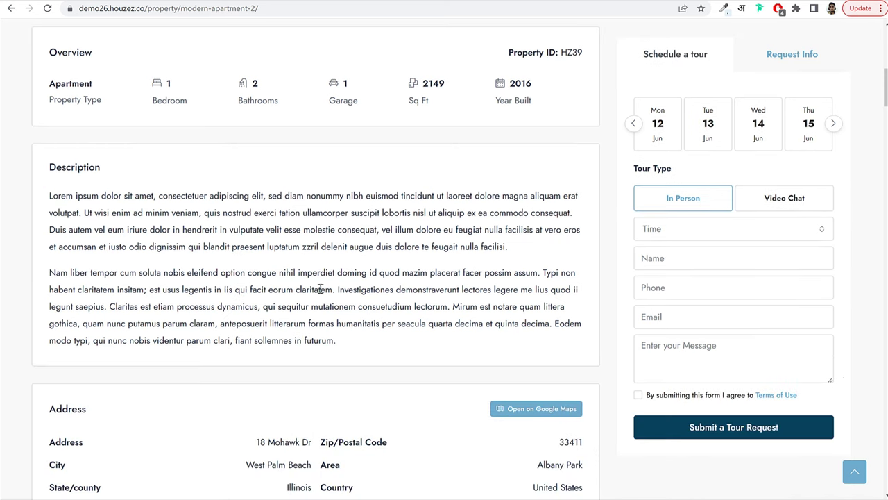
scroll(479, 279, "down", 4)
scroll(428, 254, "down", 2)
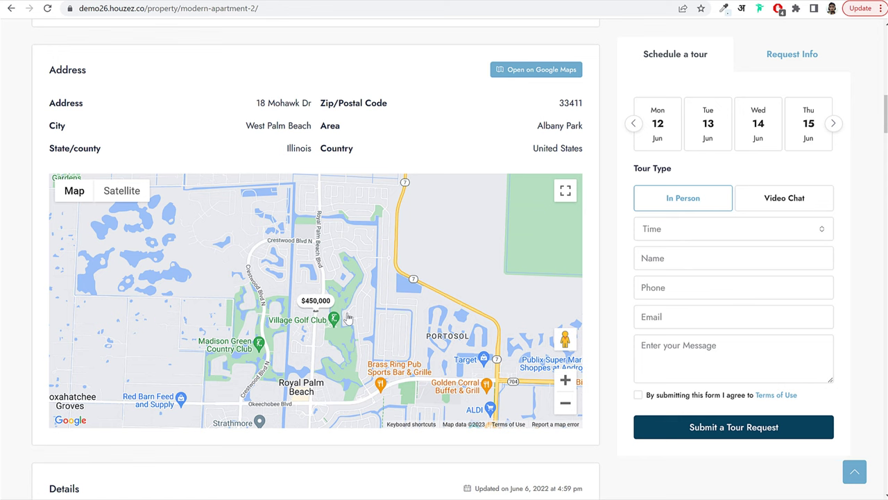
- Pan the map around the $450,000 marker, zoom out to regional view, then reach Details
left_click_drag(397, 313, 369, 281)
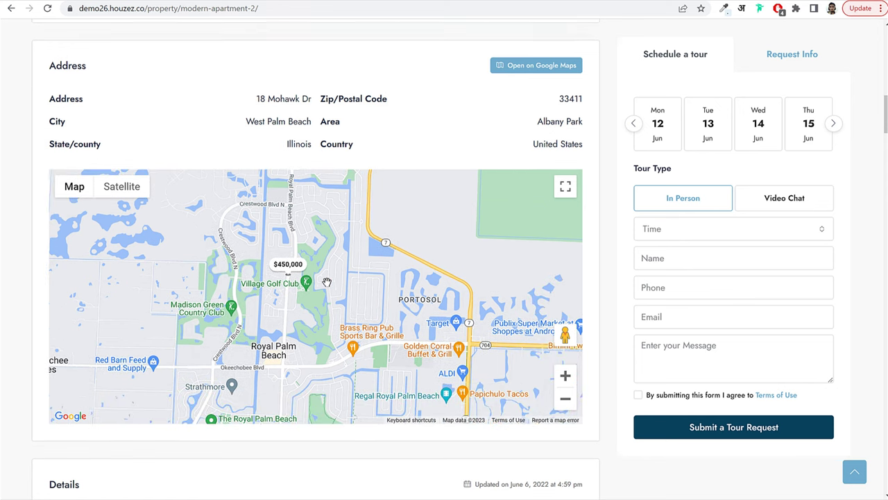
left_click(567, 404)
left_click(567, 404)
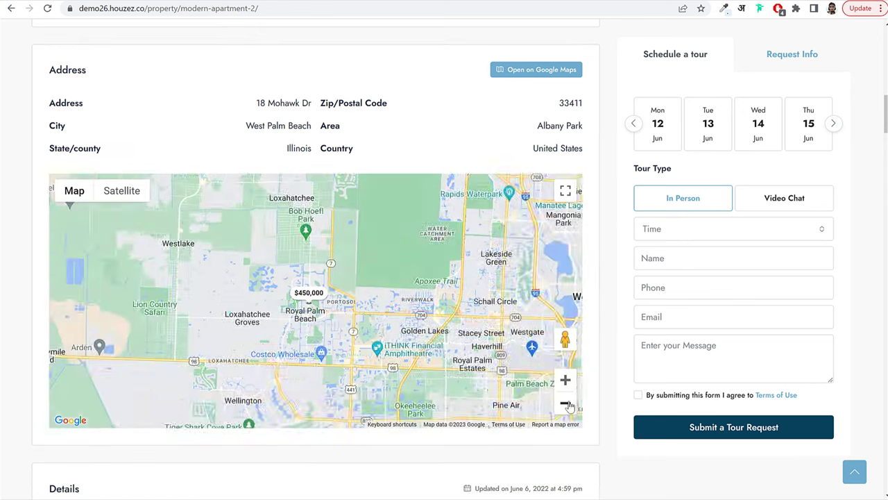
left_click(567, 404)
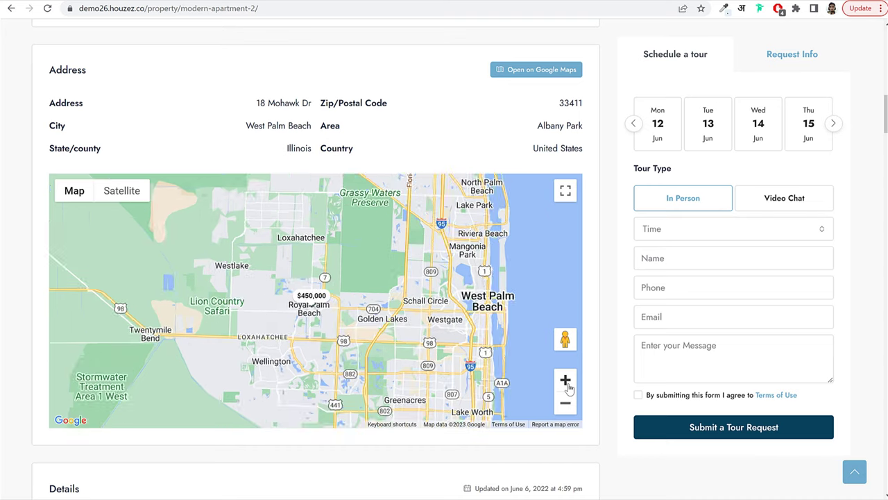
scroll(315, 295, "up", 5)
scroll(422, 306, "down", 5)
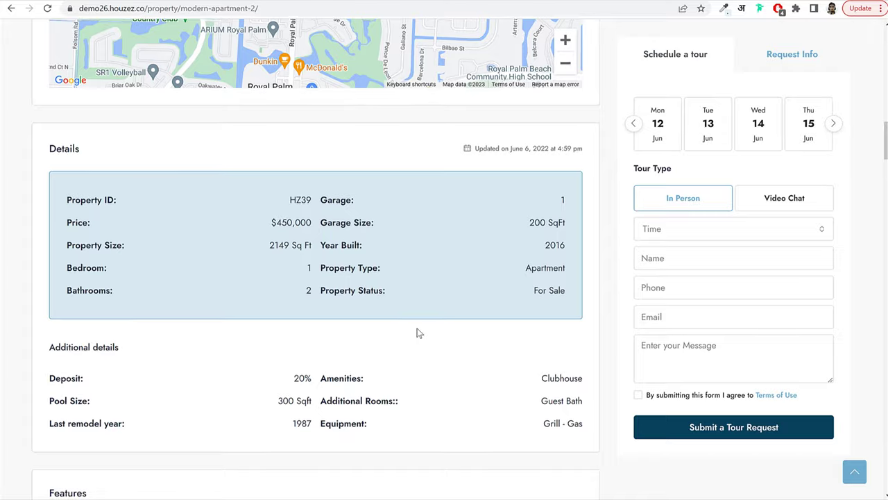
- Review the Additional details (20% deposit) and the Mortgage Calculator sections
scroll(419, 331, "down", 3)
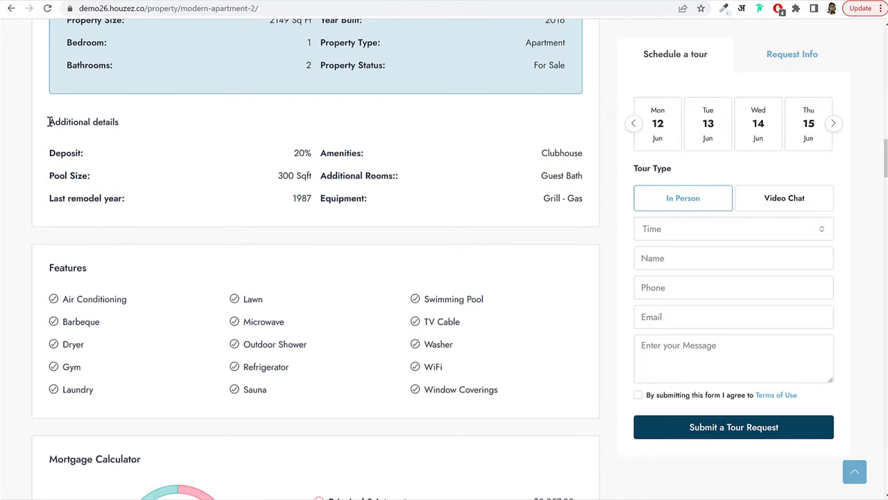
triple_click(80, 127)
left_click(120, 125)
double_click(304, 153)
left_click(314, 161)
scroll(447, 224, "down", 4)
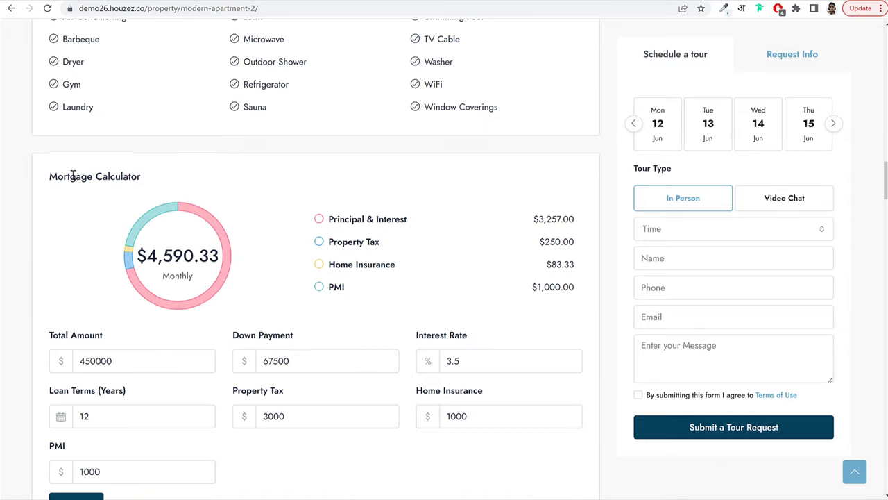
triple_click(93, 178)
scroll(240, 178, "down", 2)
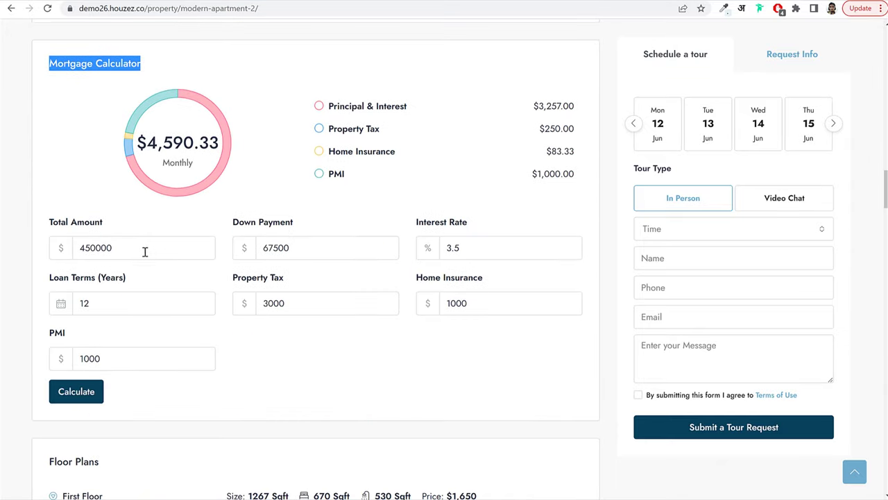
left_click_drag(142, 249, 69, 248)
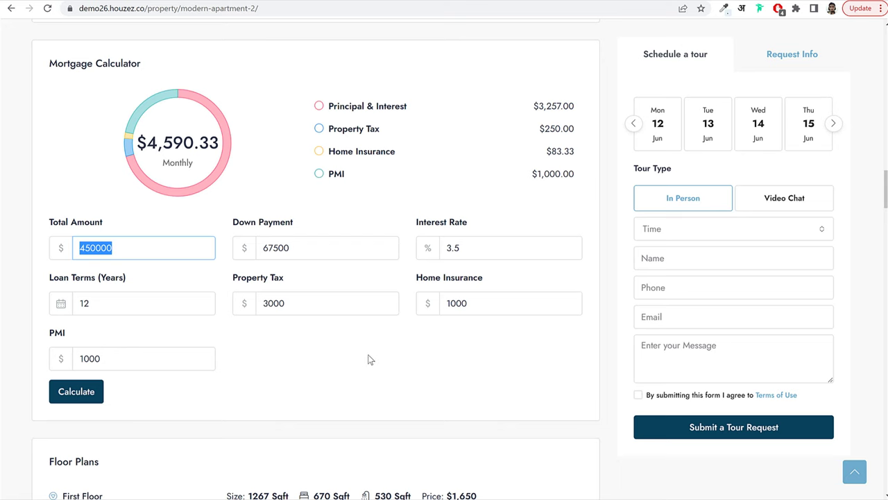
- Expand the First Floor and Second Floor plans and continue down to Schedule a Tour
scroll(366, 359, "down", 4)
left_click(96, 219)
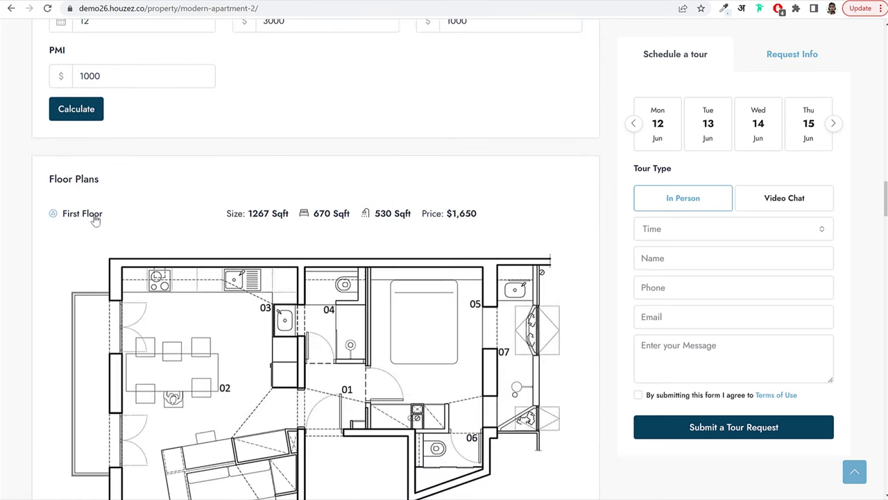
scroll(366, 245, "down", 2)
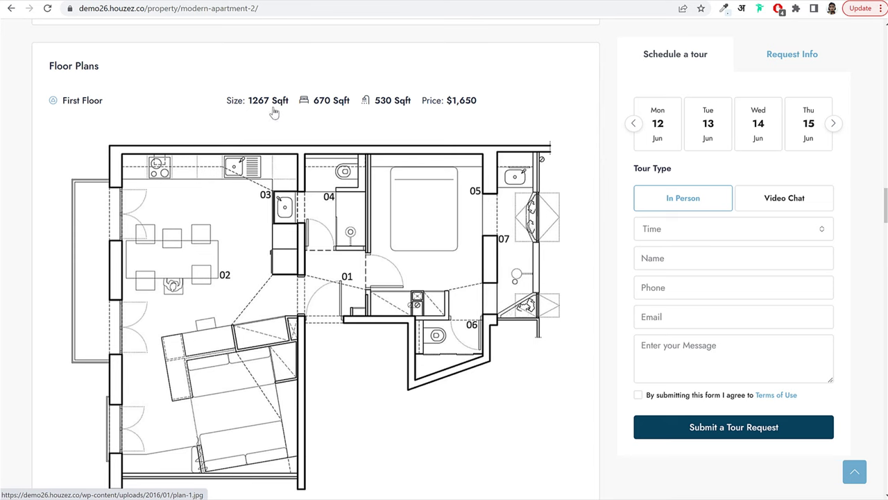
scroll(354, 215, "down", 4)
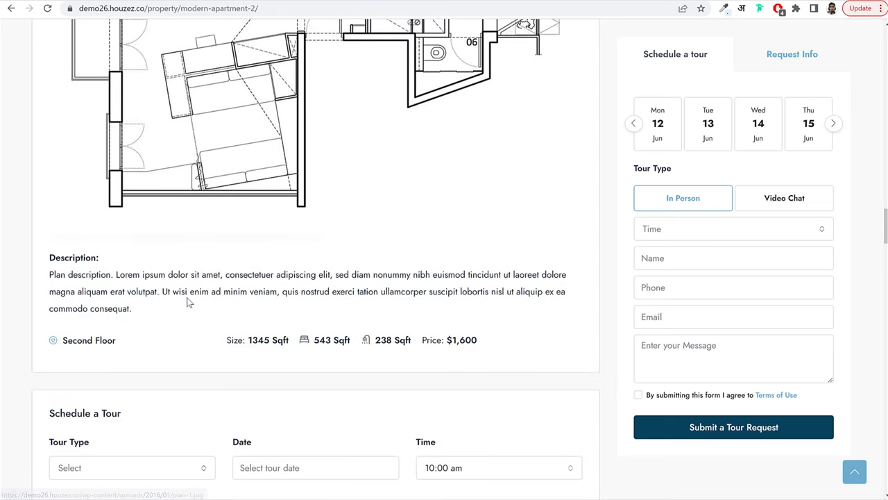
left_click(231, 347)
scroll(372, 343, "down", 10)
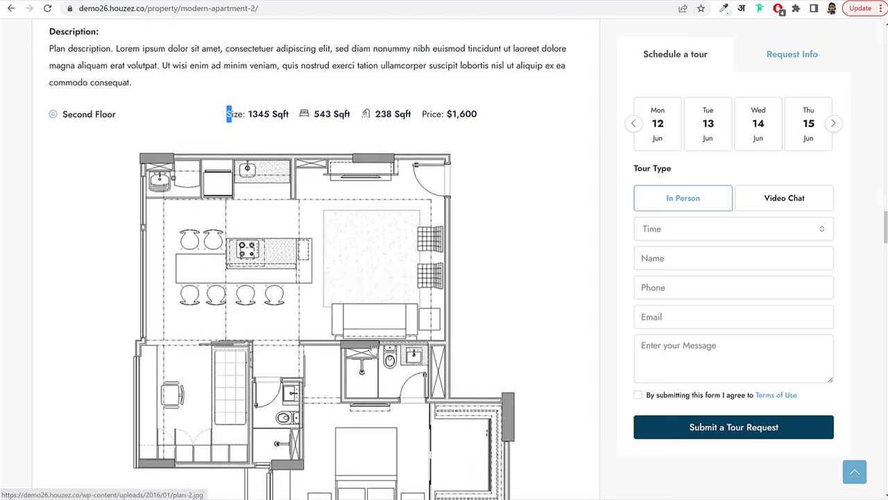
scroll(407, 226, "down", 2)
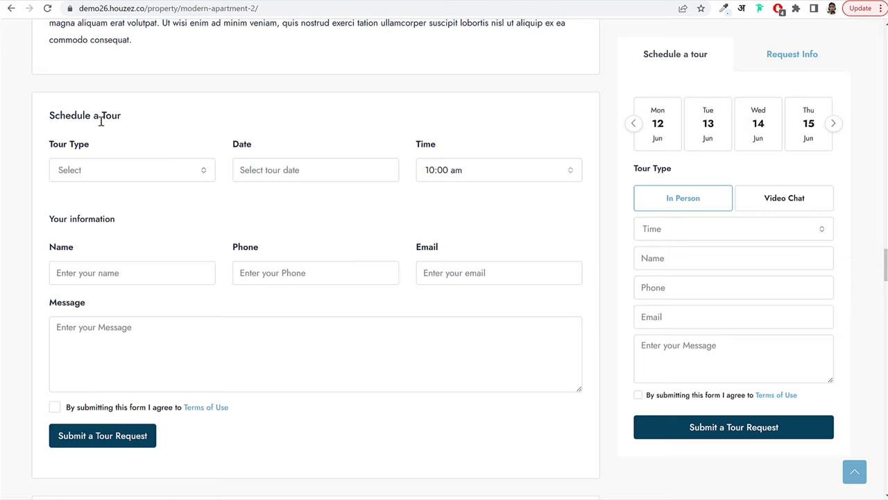
- Set the tour type to In Person and close the date calendar without choosing
left_click(95, 180)
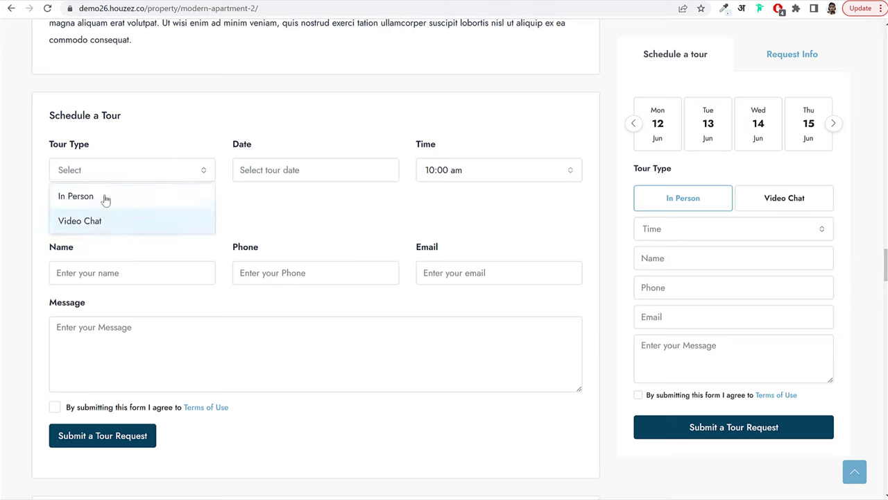
left_click(93, 200)
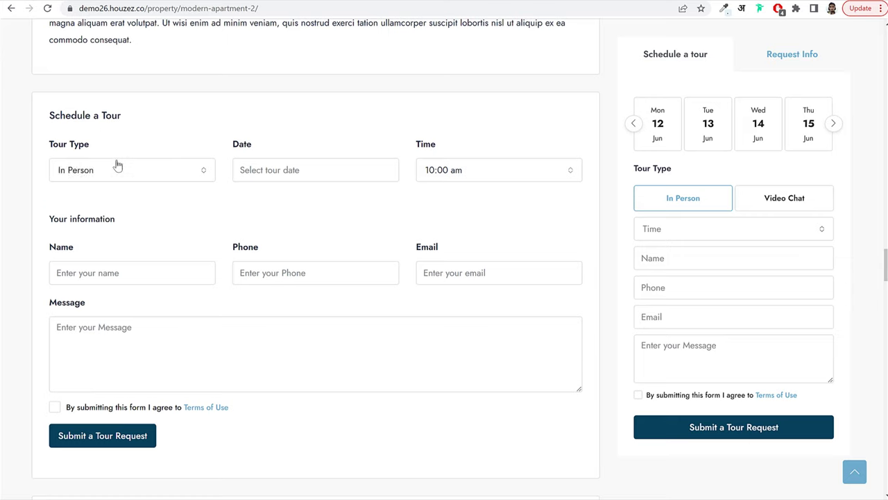
left_click(114, 170)
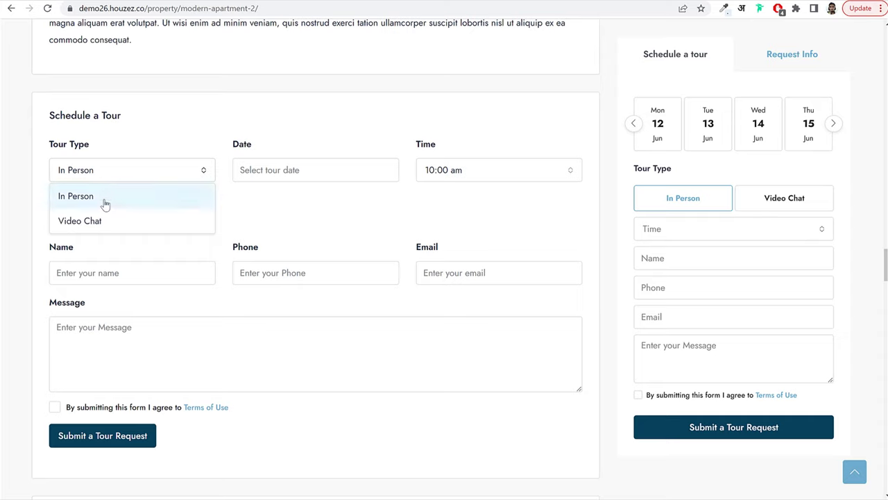
left_click(107, 199)
left_click(282, 173)
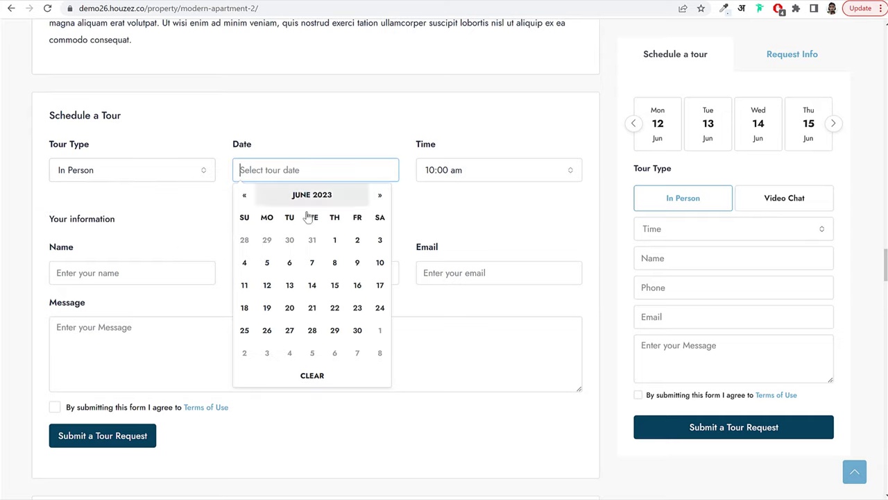
left_click(104, 215)
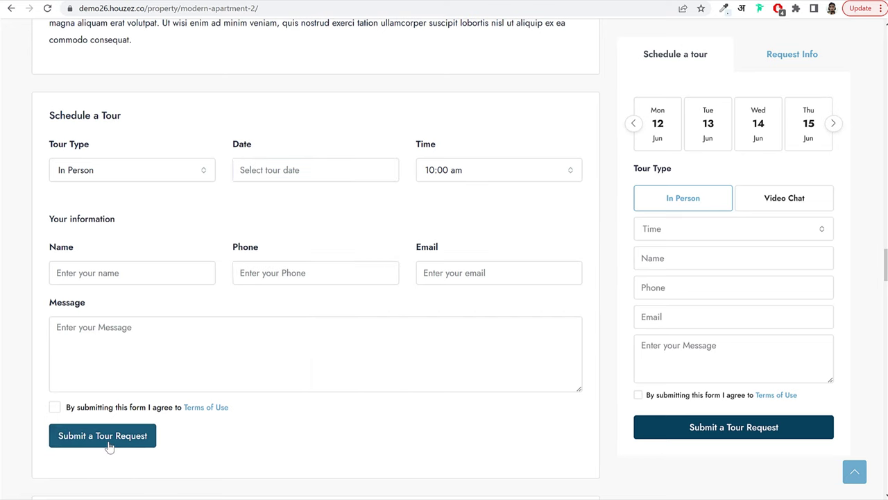
- Rotate the 360° virtual tour toward the red curtain and move toward the kitchen
scroll(437, 375, "down", 5)
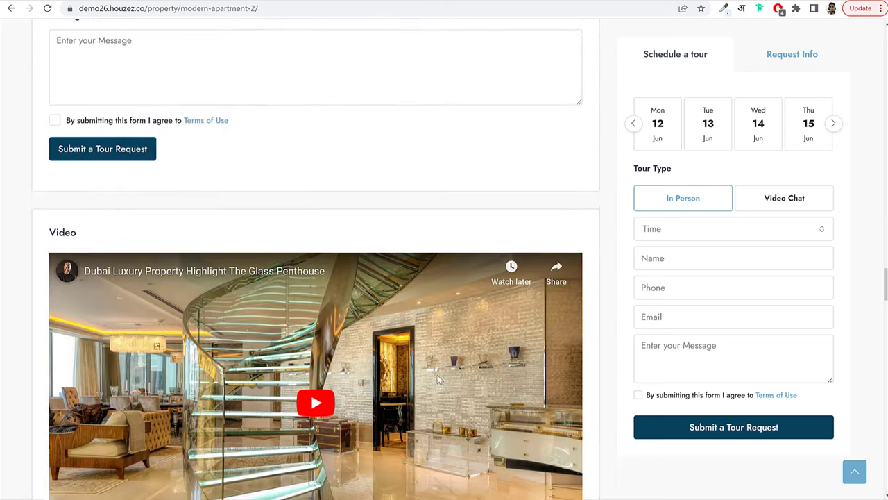
scroll(437, 375, "down", 1)
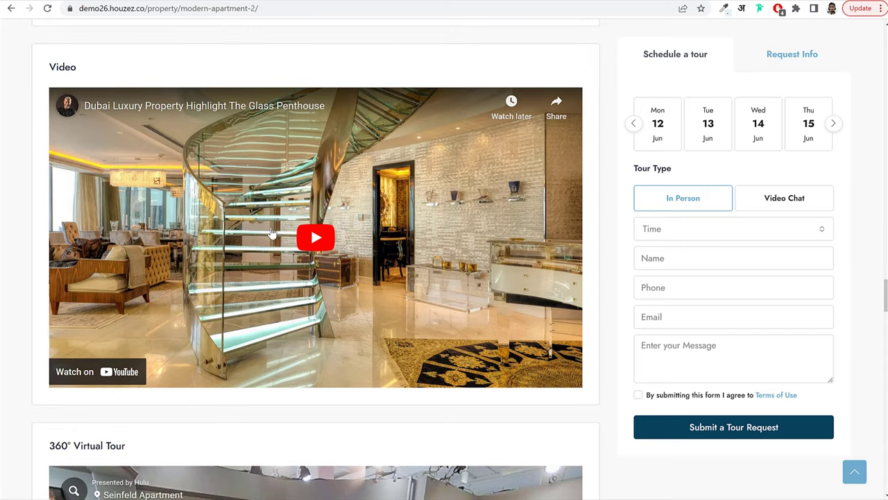
scroll(312, 258, "down", 2)
scroll(313, 258, "down", 3)
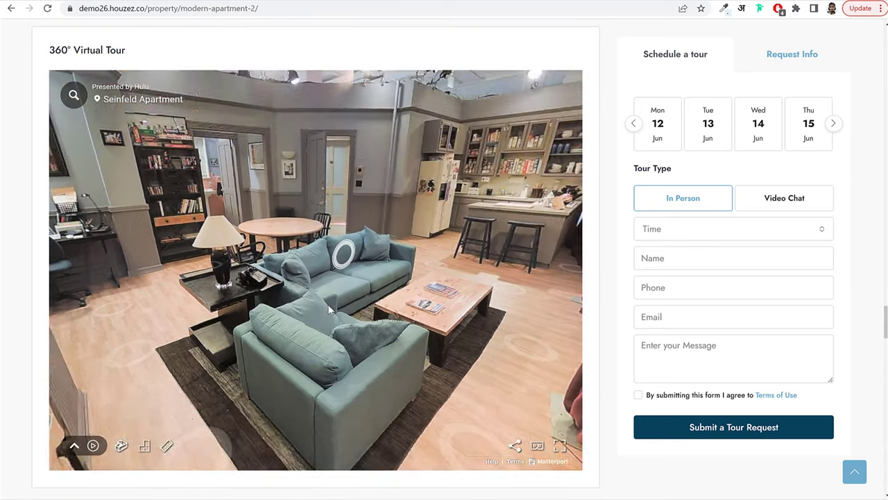
left_click_drag(328, 304, 195, 304)
left_click_drag(448, 270, 246, 345)
left_click(236, 347)
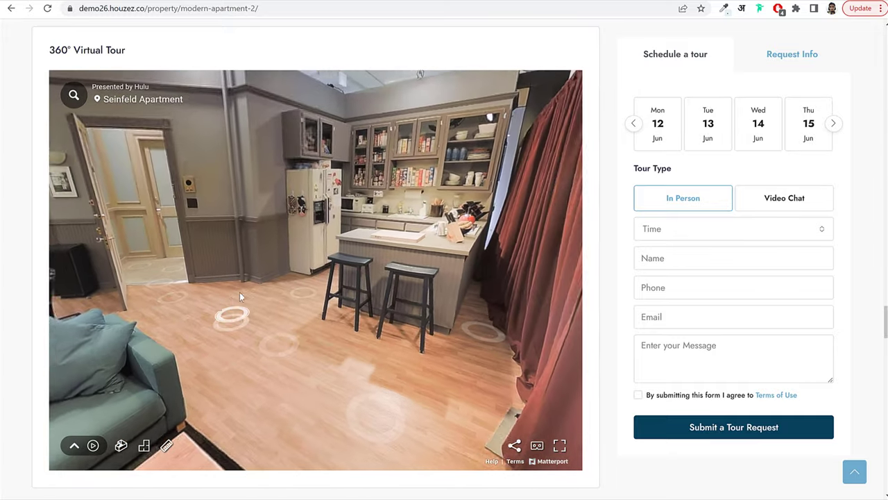
left_click(240, 292)
- Show the Walkscore Nearby chart with its 19/100 category breakdown
scroll(628, 268, "down", 3)
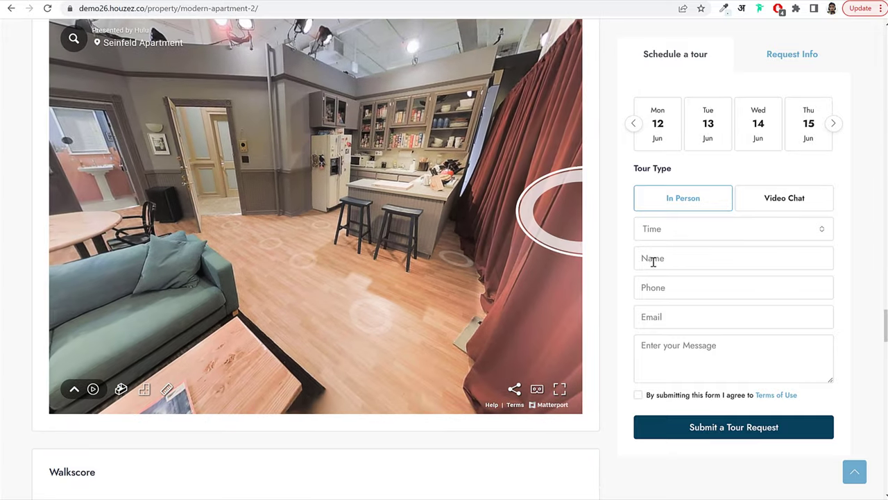
scroll(623, 258, "down", 3)
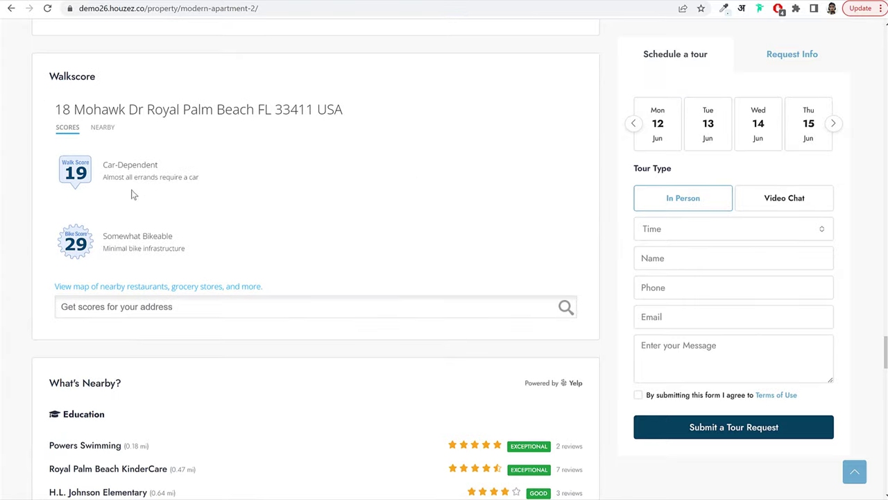
left_click(101, 129)
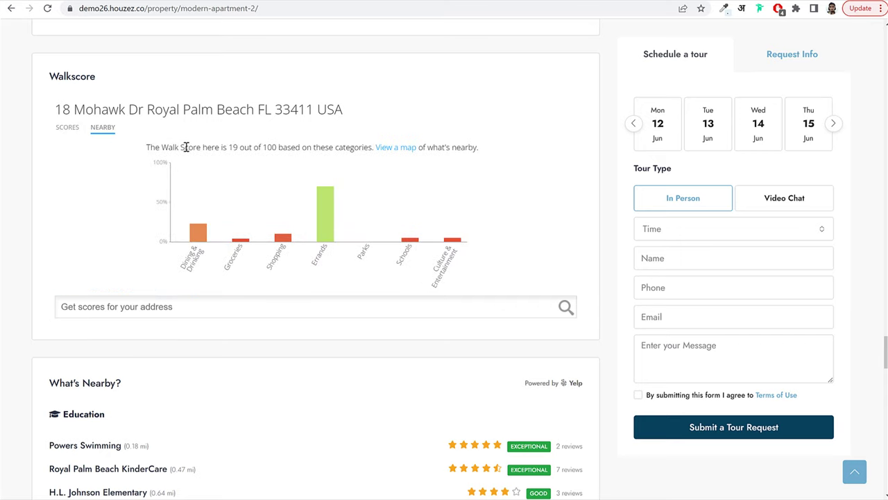
left_click(68, 130)
scroll(392, 271, "down", 2)
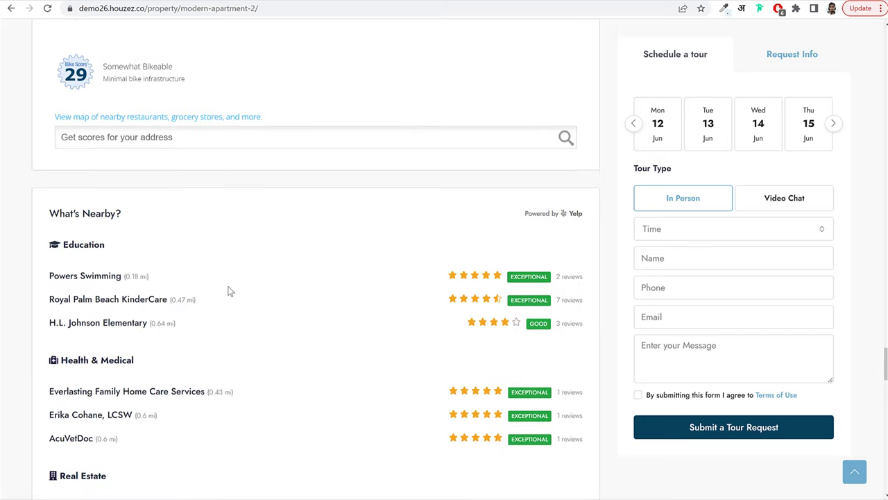
scroll(90, 265, "down", 1)
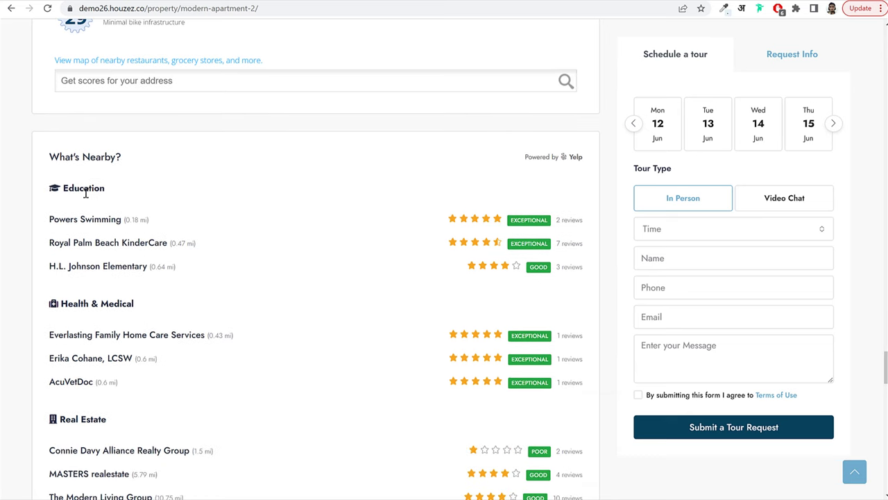
left_click_drag(115, 191, 72, 189)
scroll(154, 252, "down", 2)
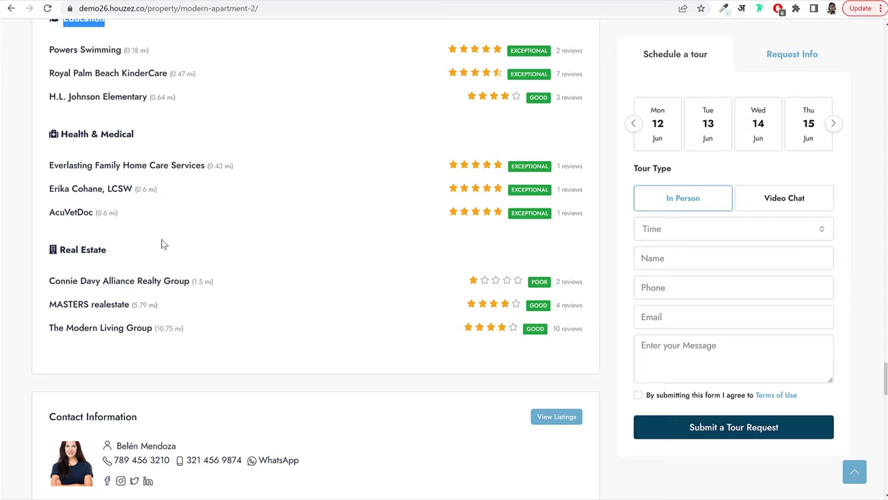
scroll(162, 245, "down", 3)
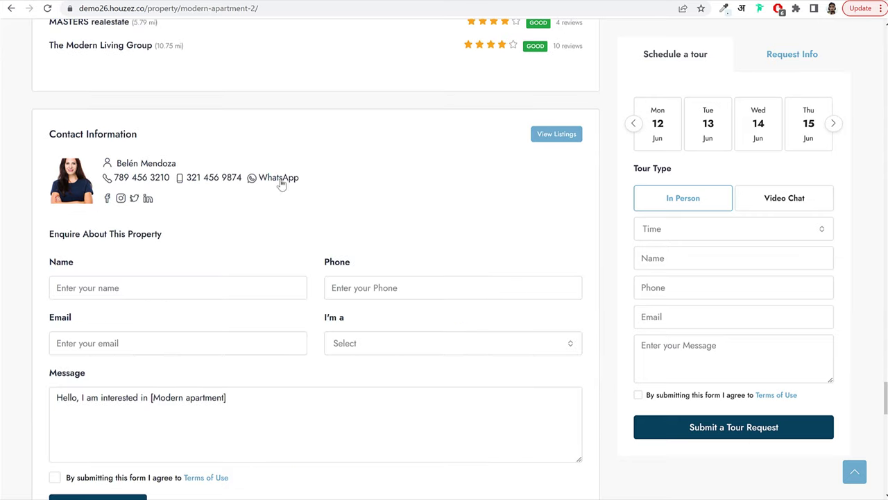
left_click_drag(179, 162, 122, 166)
left_click(212, 164)
scroll(249, 218, "down", 5)
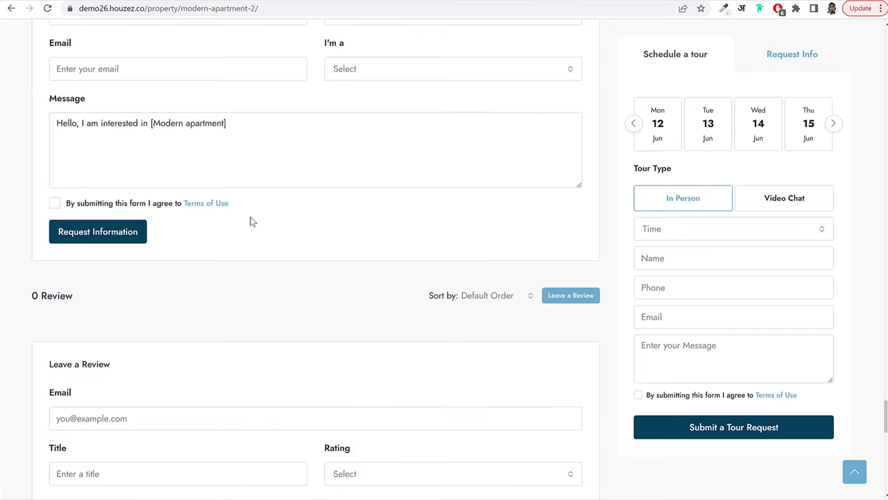
scroll(248, 221, "down", 1)
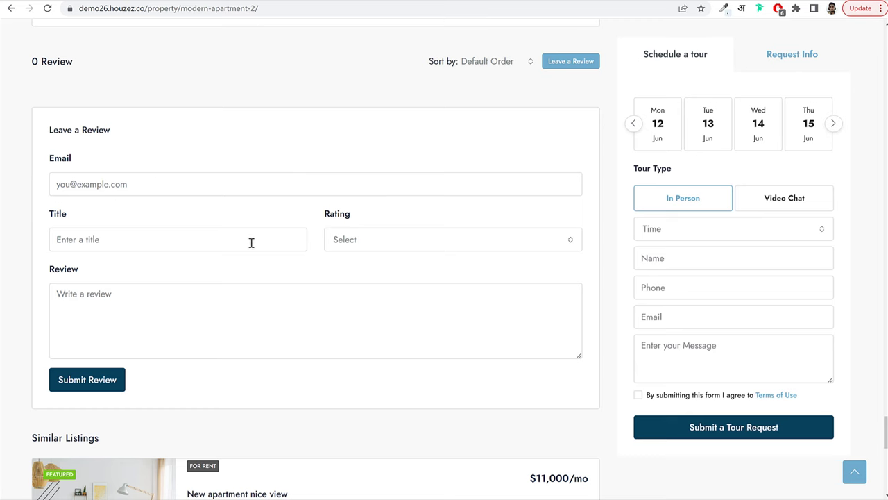
scroll(251, 242, "down", 3)
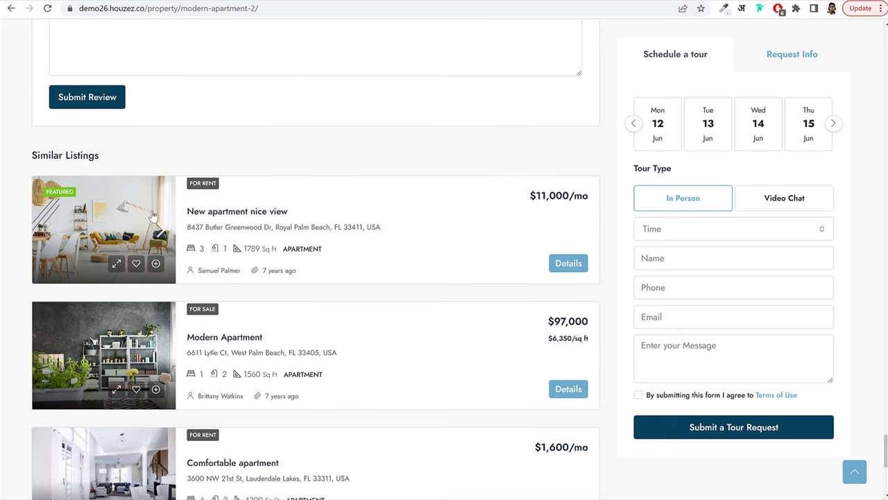
scroll(243, 206, "down", 4)
scroll(243, 206, "up", 4)
scroll(277, 206, "up", 2)
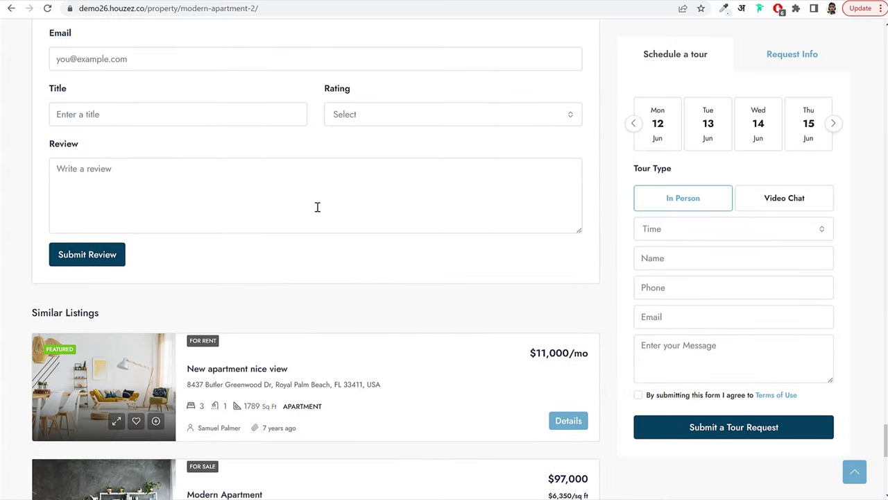
- Switch the sidebar to the agent's Request Info form, then return to the page top
left_click(809, 67)
left_click(697, 64)
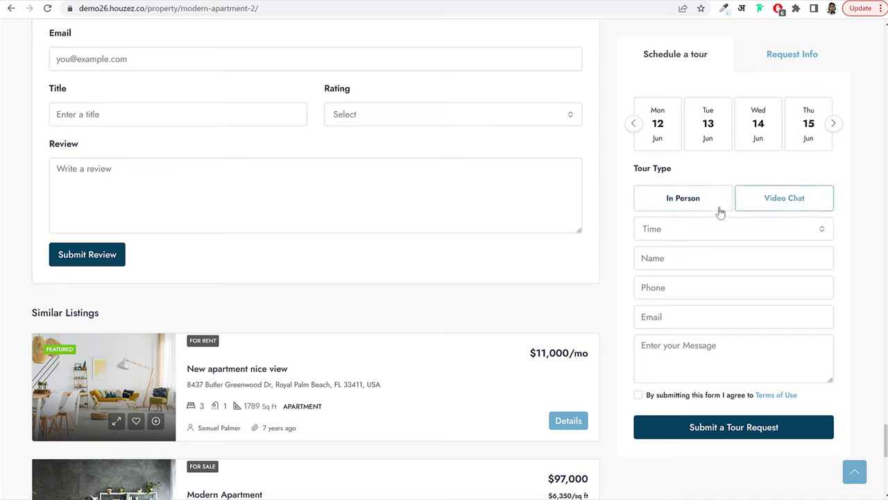
left_click(775, 55)
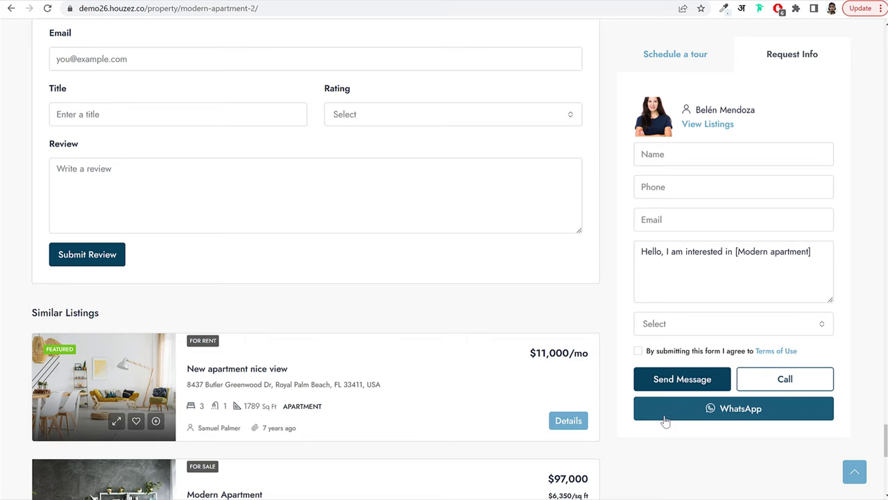
left_click(855, 472)
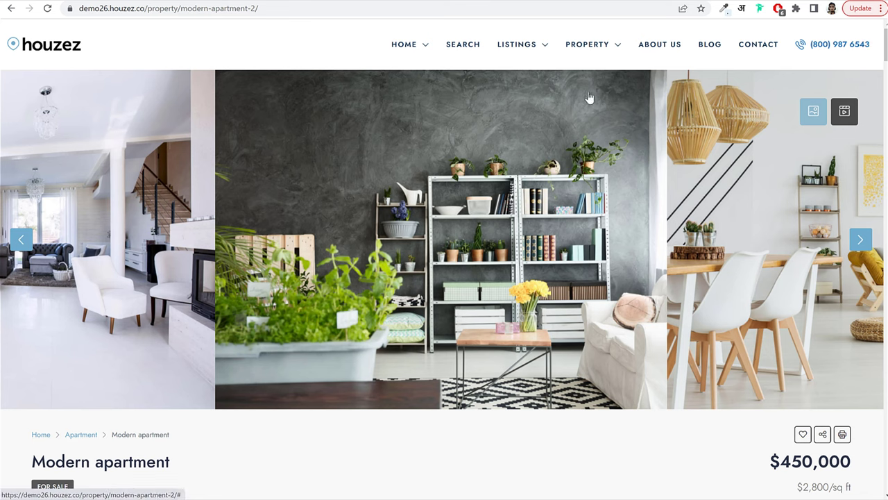
- Open the half-map property search page and pan the listings map
left_click(449, 46)
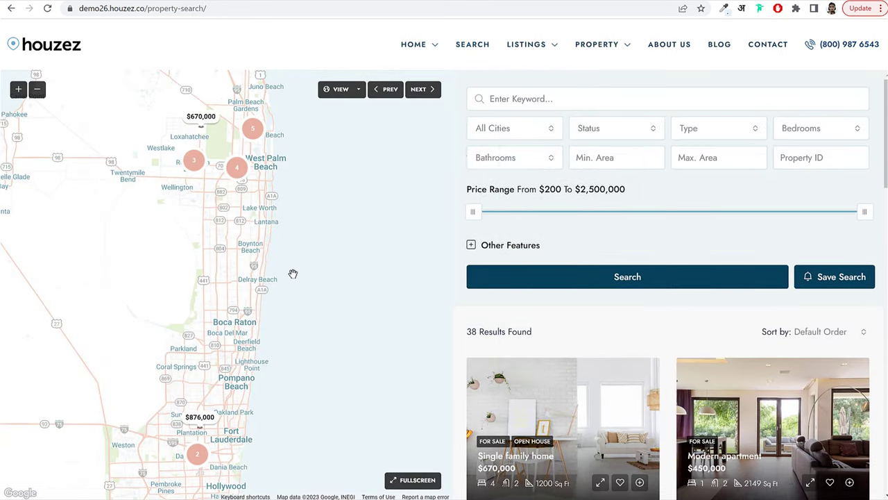
left_click_drag(220, 230, 299, 197)
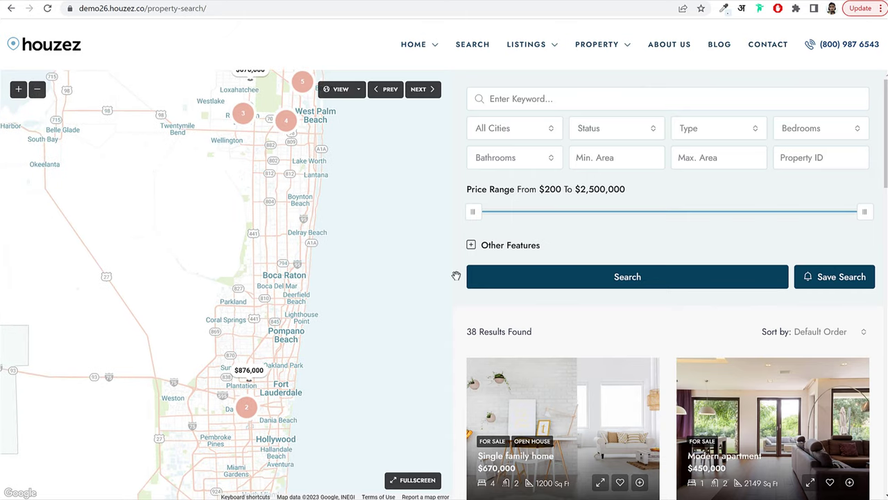
scroll(456, 276, "down", 2)
scroll(566, 177, "up", 2)
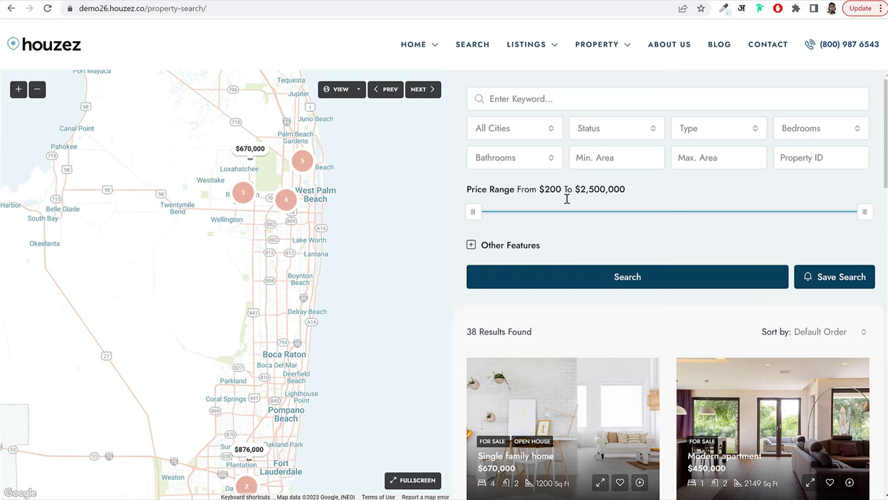
- Lower the Price Range maximum to about $1,000,000
left_click_drag(465, 192, 601, 189)
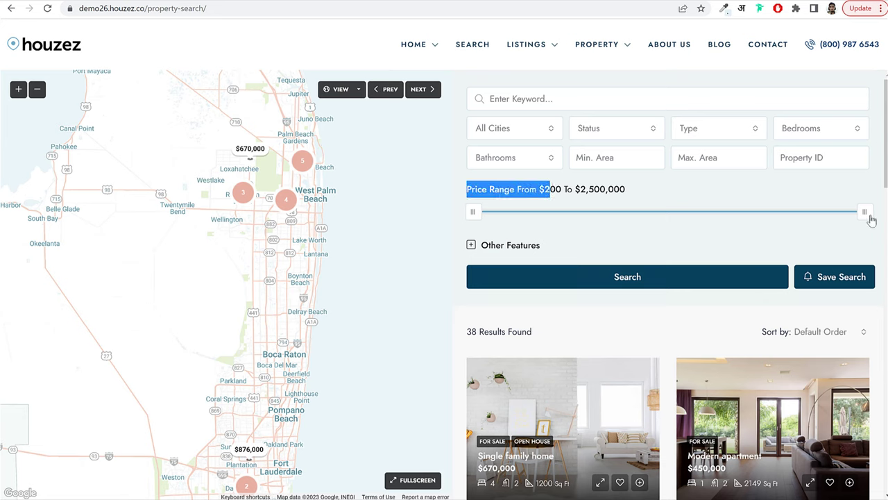
left_click_drag(872, 219, 636, 213)
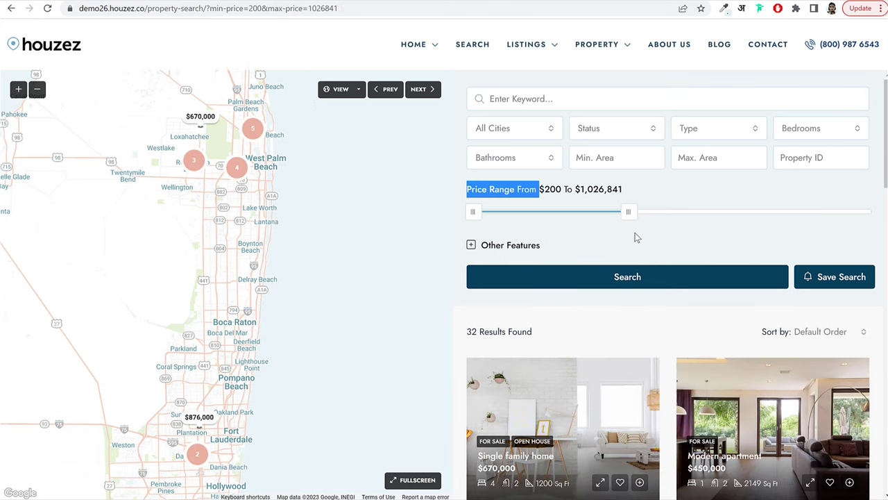
left_click(623, 224)
left_click_drag(575, 188, 623, 189)
left_click(623, 188)
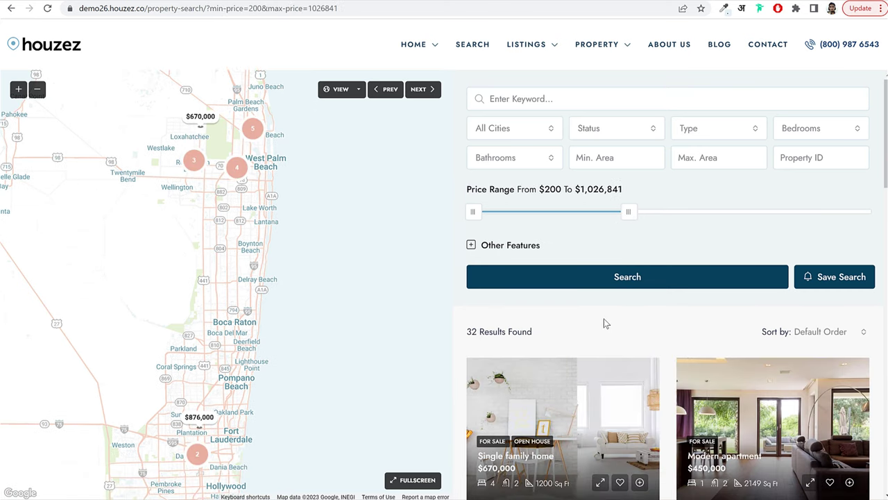
scroll(606, 306, "down", 3)
scroll(775, 258, "down", 8)
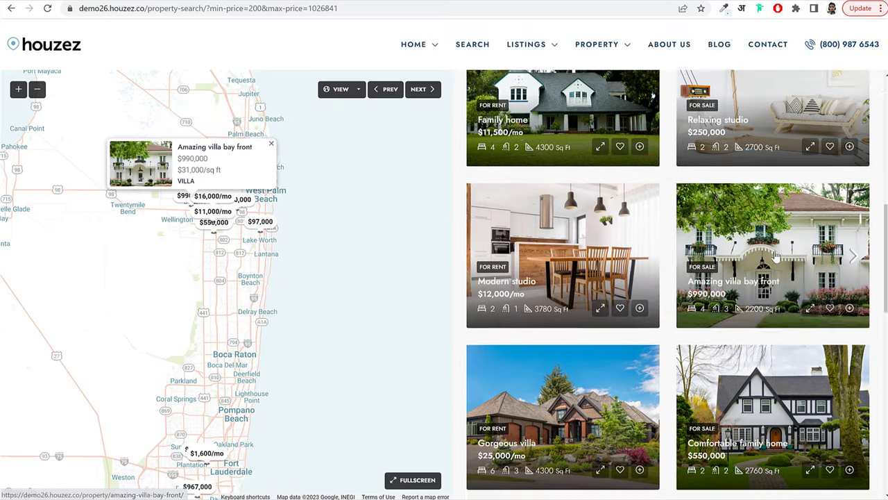
scroll(775, 258, "up", 10)
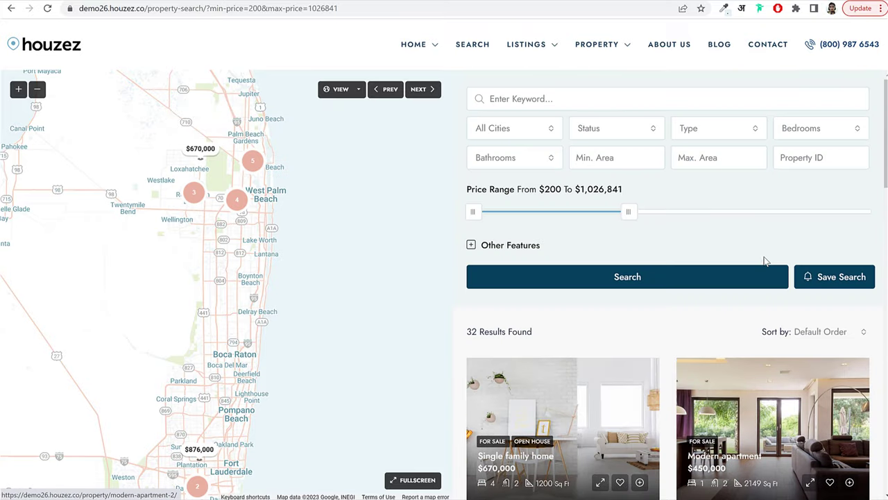
- Drag the maximum price down to $289,108, leaving 17 results
left_click_drag(629, 212, 514, 222)
double_click(613, 190)
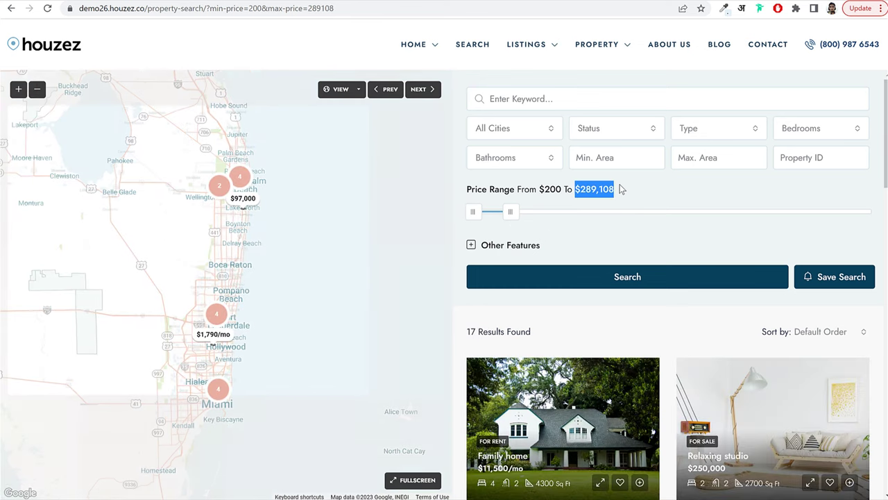
scroll(670, 252, "down", 3)
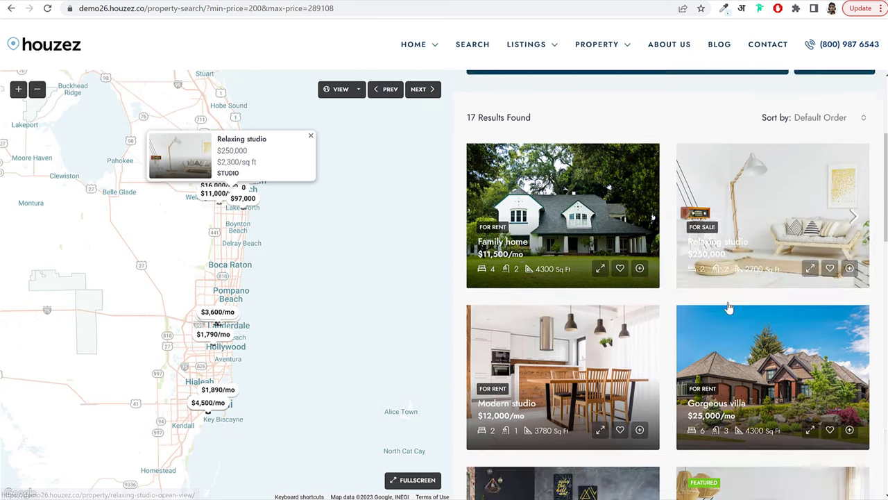
scroll(722, 308, "down", 2)
scroll(694, 316, "up", 3)
scroll(715, 326, "up", 2)
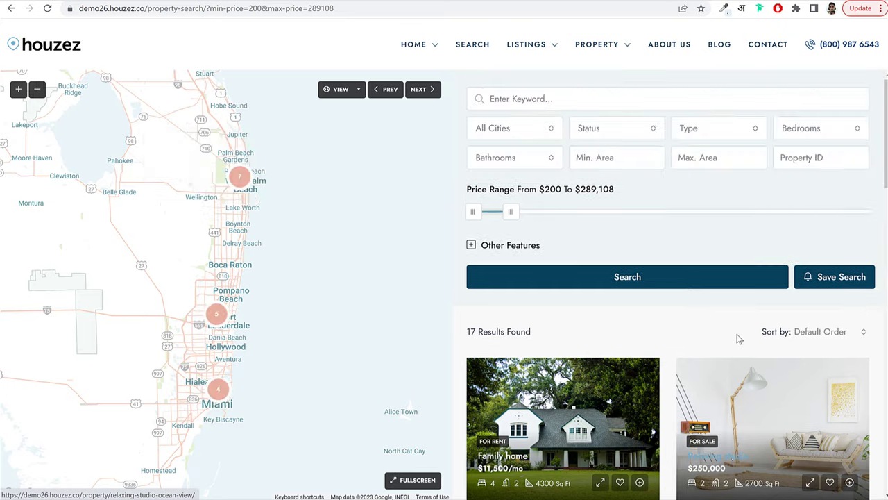
scroll(763, 343, "down", 2)
scroll(763, 343, "up", 2)
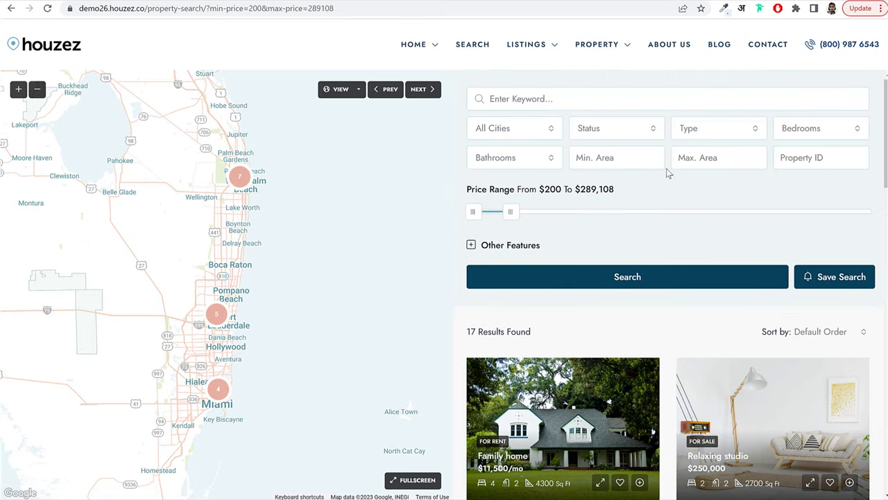
- Choose Miami in the All Cities filter and review the 5 remaining results
left_click(517, 132)
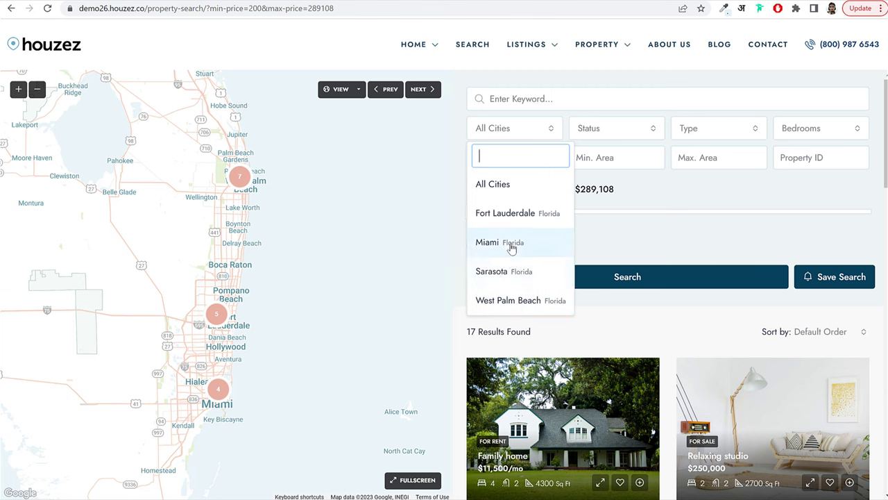
left_click(514, 245)
scroll(659, 229, "down", 1)
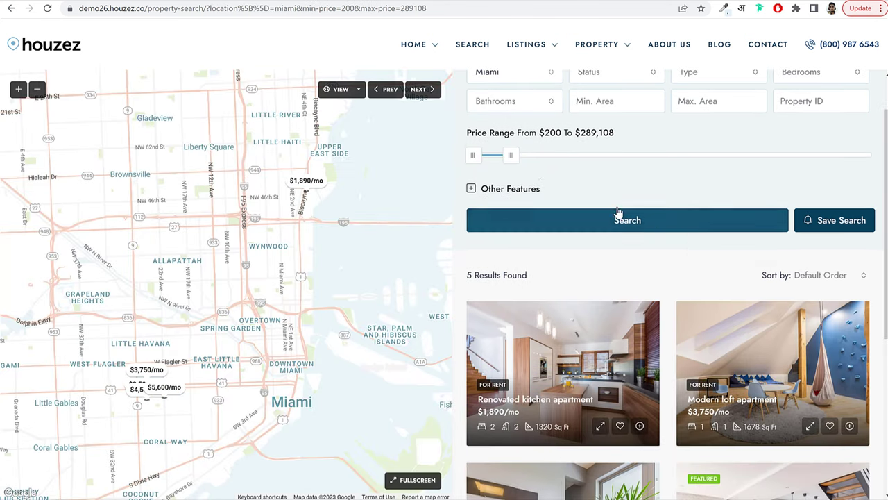
scroll(555, 192, "up", 1)
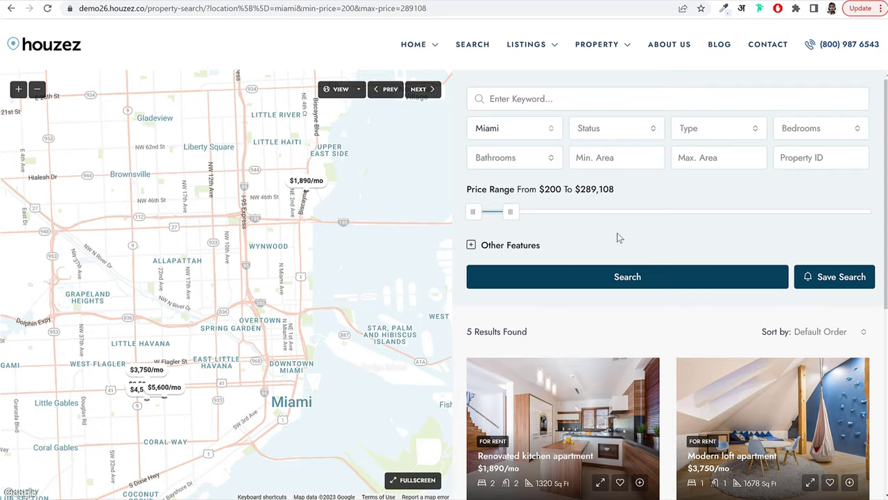
scroll(620, 238, "down", 5)
scroll(663, 279, "up", 5)
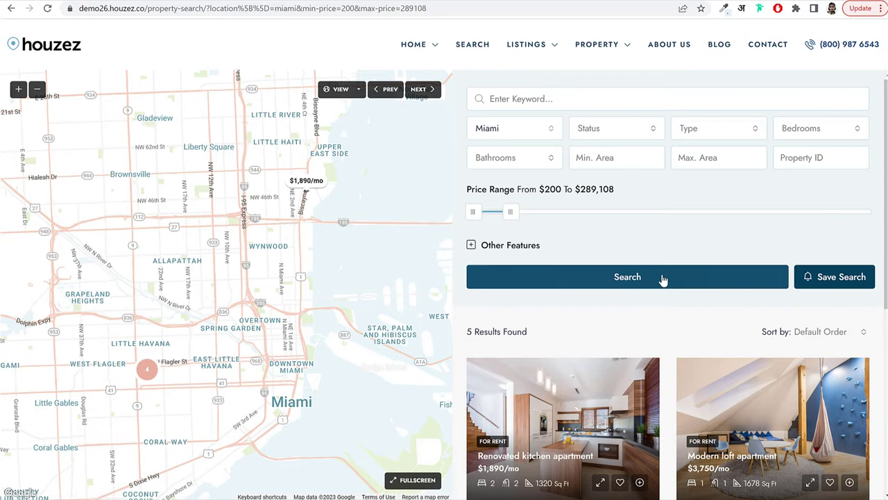
mouse_move(526, 44)
mouse_move(533, 84)
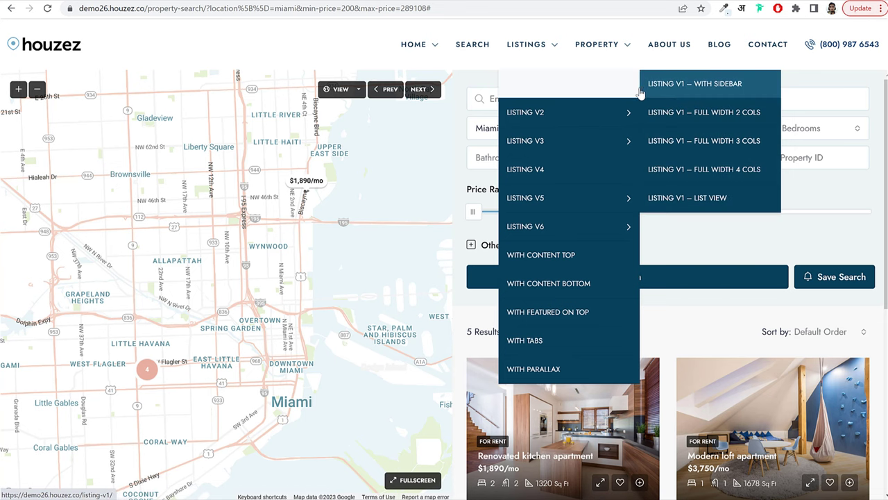
- Open Listings > Listing V1 – With Sidebar and scroll through its 38 properties
mouse_move(549, 56)
mouse_move(625, 83)
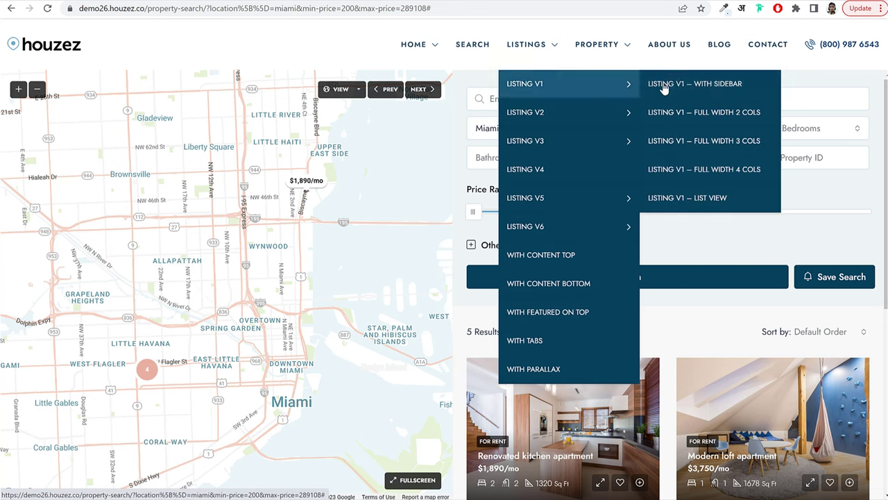
left_click(684, 85)
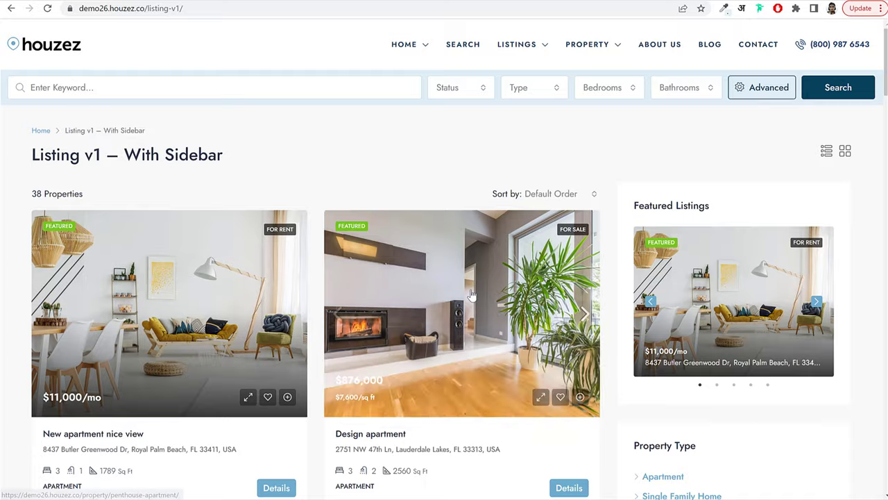
scroll(472, 292, "down", 8)
scroll(472, 293, "down", 5)
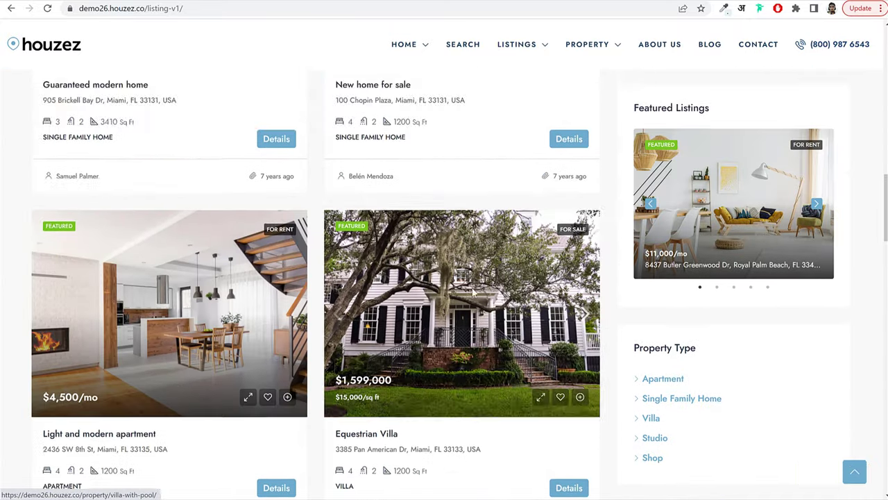
scroll(472, 293, "up", 15)
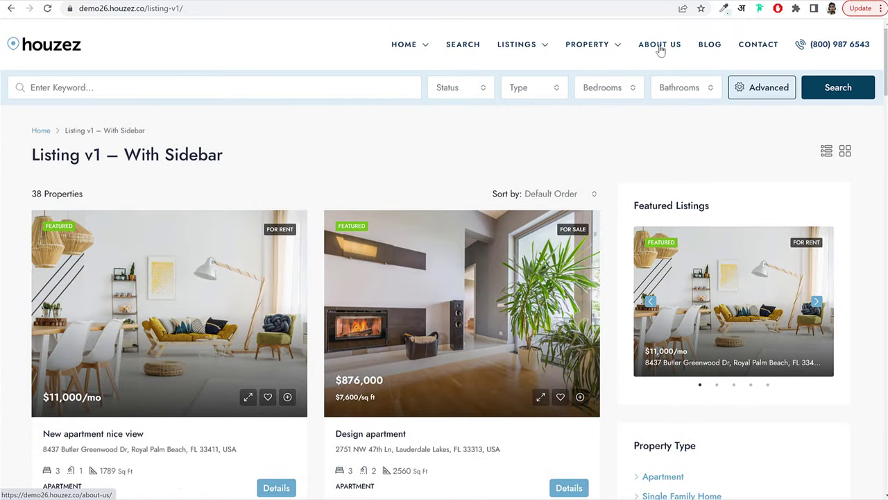
- Go to the About Us page and scroll through it
left_click(660, 49)
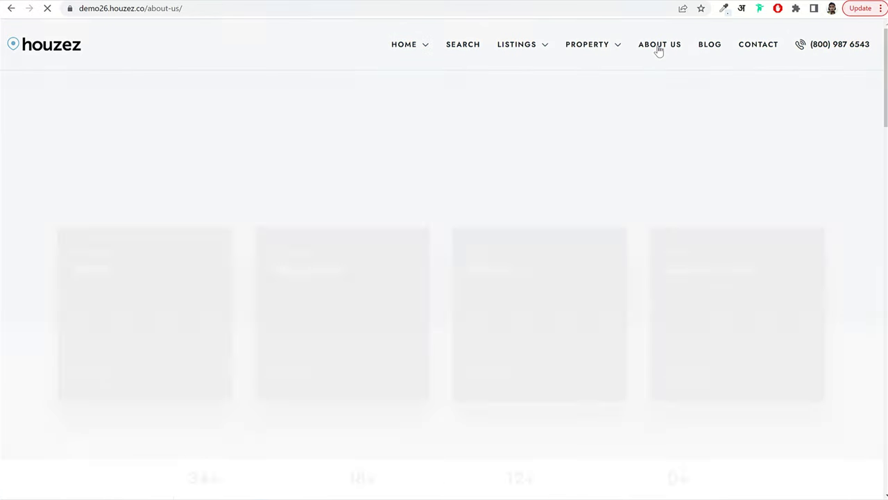
scroll(759, 188, "down", 10)
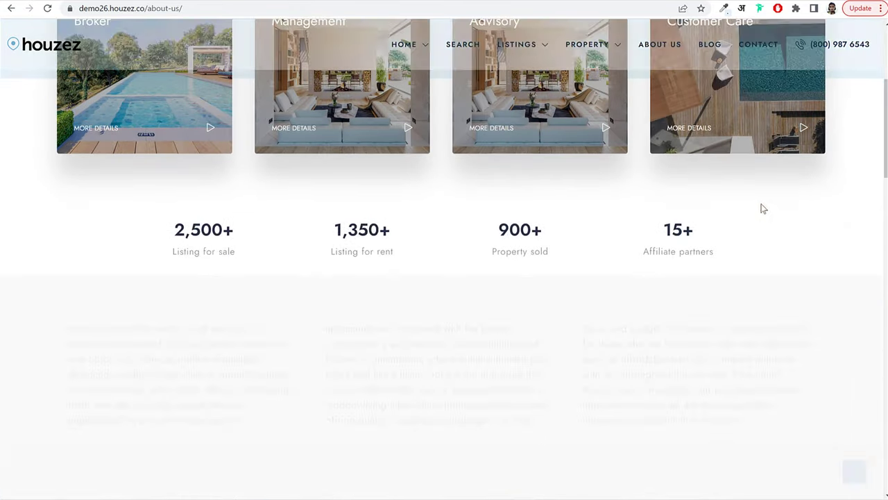
scroll(755, 213, "down", 3)
scroll(756, 213, "up", 20)
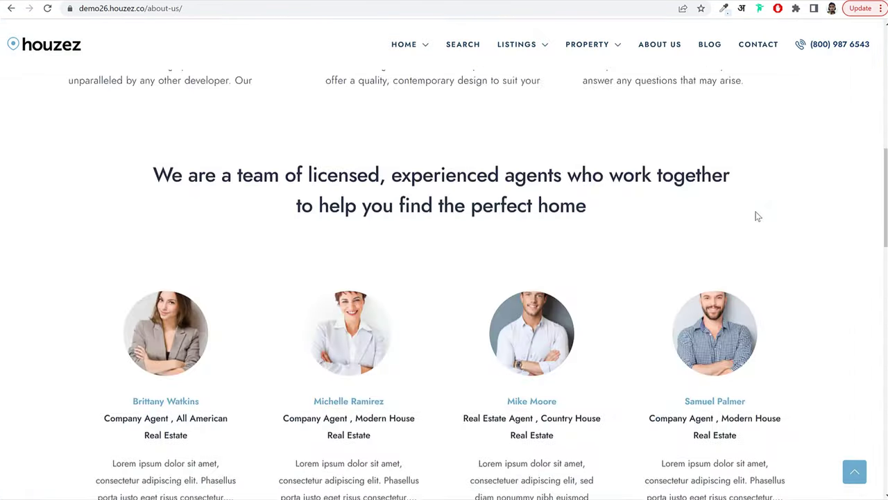
- Open the Contact page with its 'Get in touch with us' form and map
left_click(740, 48)
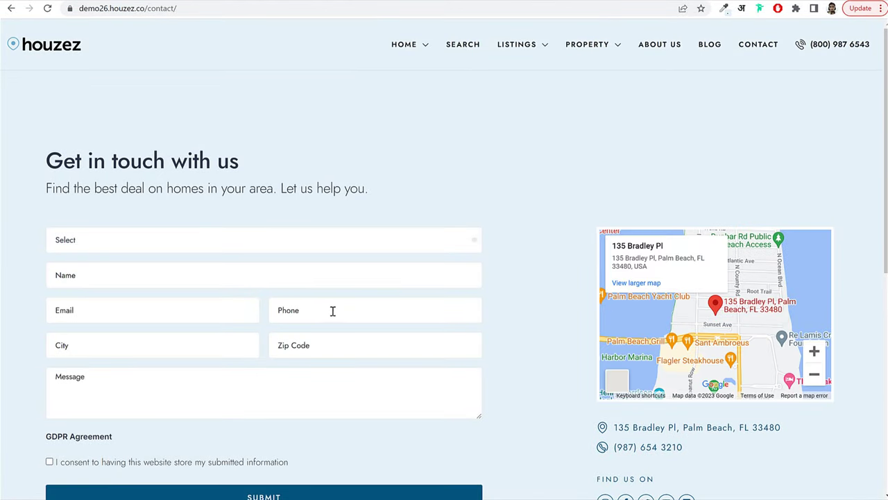
scroll(334, 312, "down", 6)
scroll(335, 315, "up", 6)
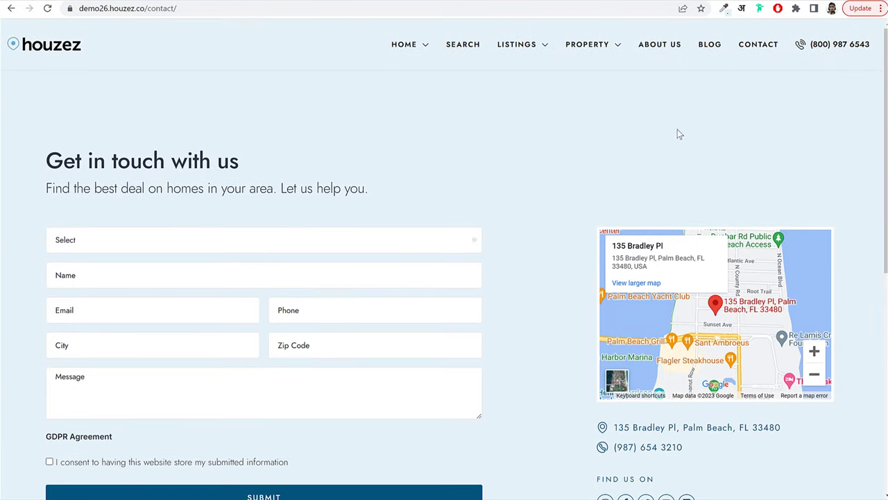
- Open the Houzez demo's BLOG page and browse down through its real estate posts
left_click(713, 43)
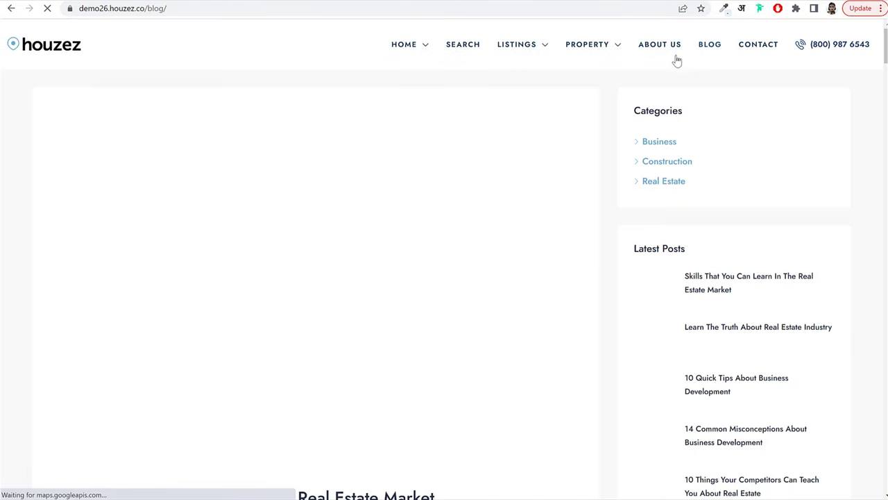
scroll(611, 229, "down", 10)
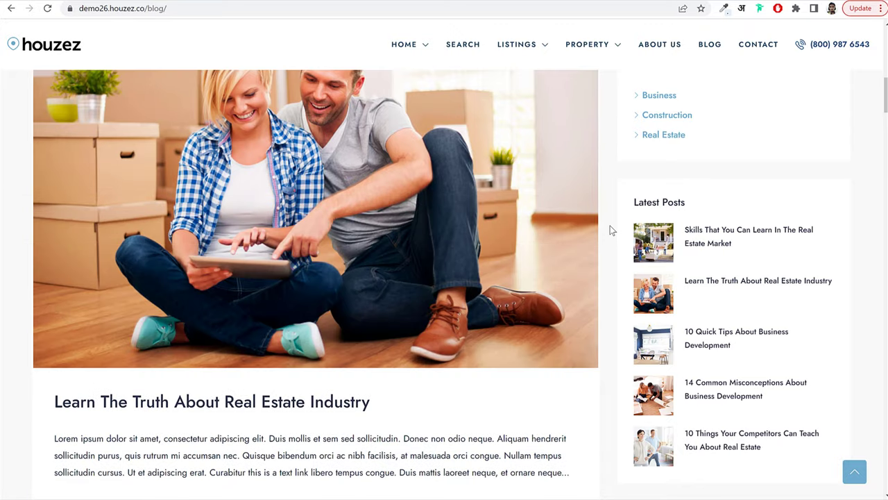
scroll(610, 228, "down", 7)
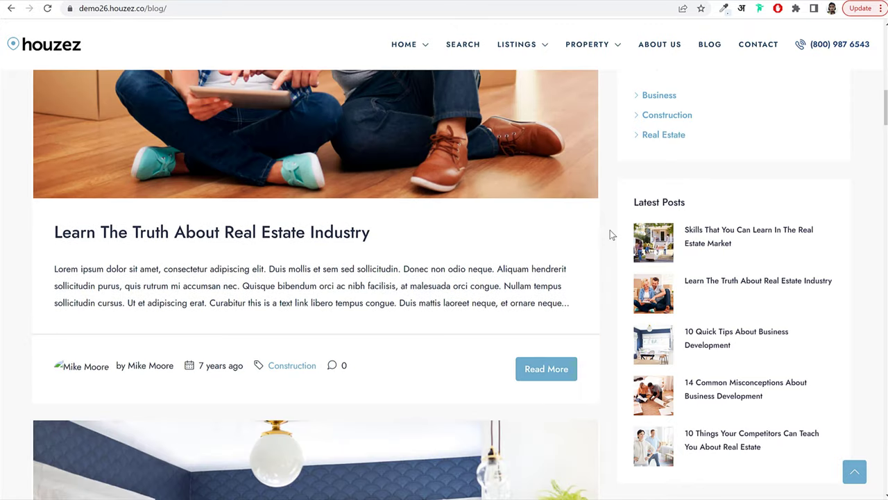
scroll(610, 235, "down", 15)
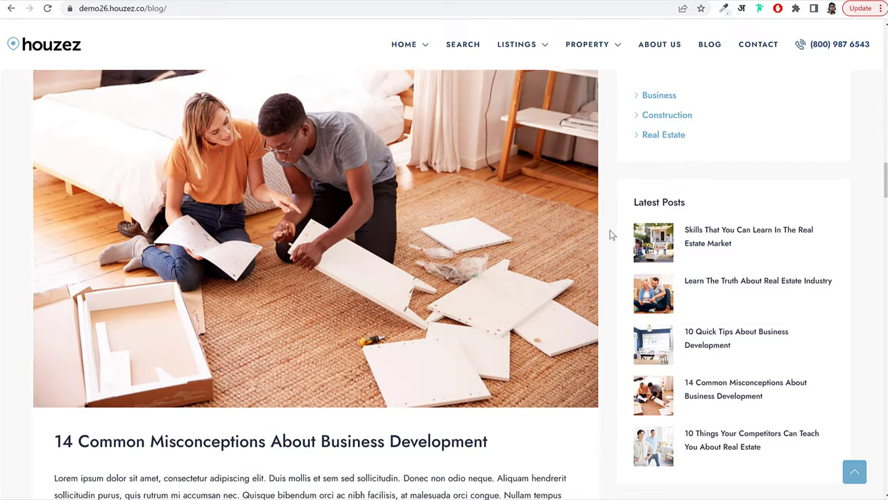
scroll(612, 235, "up", 20)
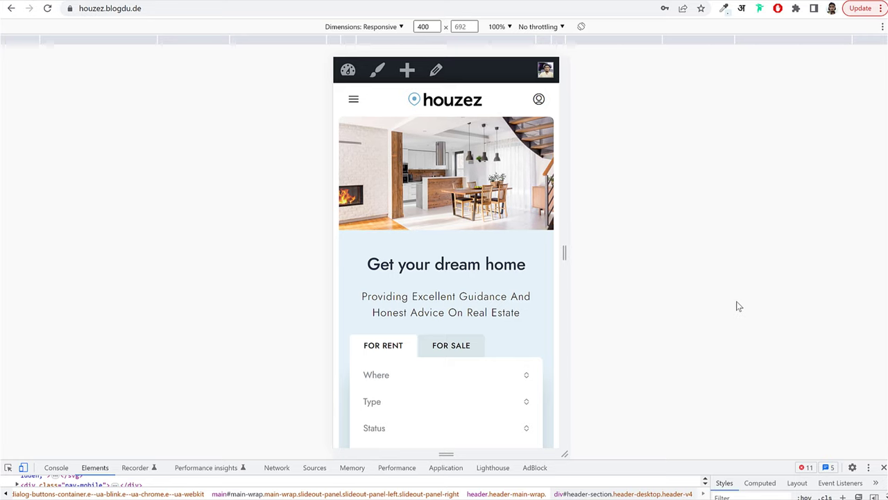
- In the mobile preview, open and close the hamburger navigation menu and the account menu
scroll(507, 264, "down", 3)
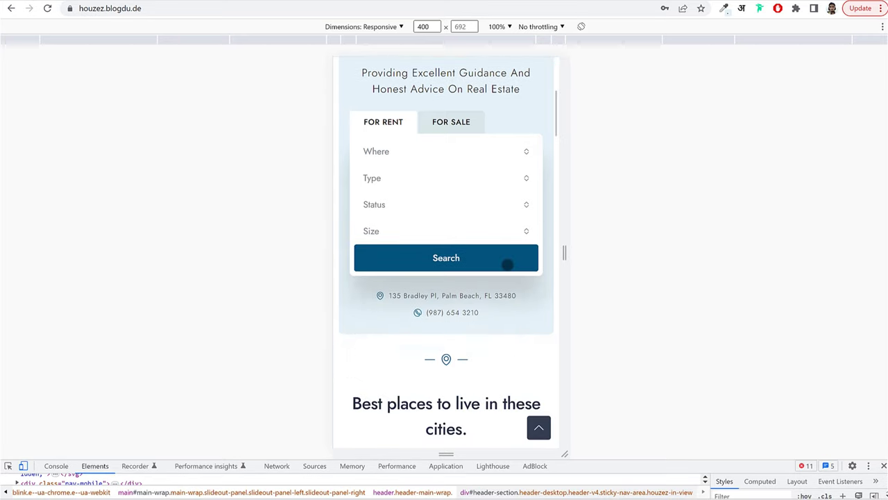
scroll(508, 264, "up", 4)
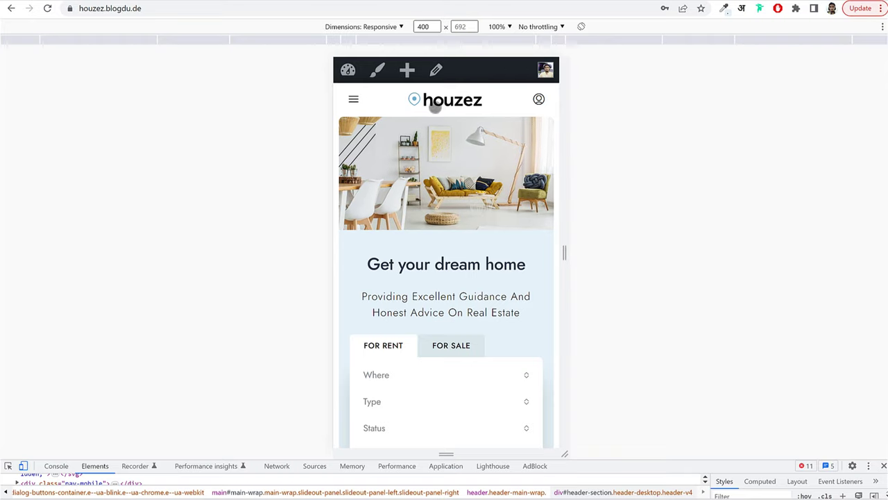
left_click(352, 101)
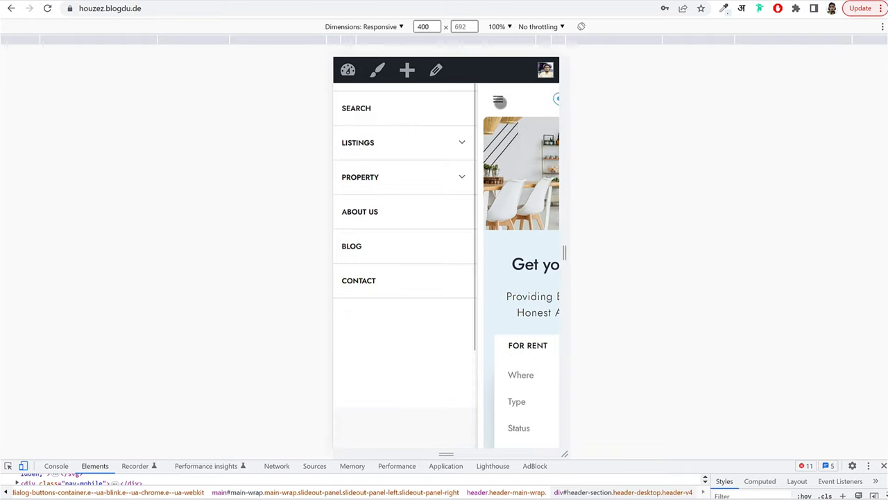
left_click(499, 101)
left_click(532, 98)
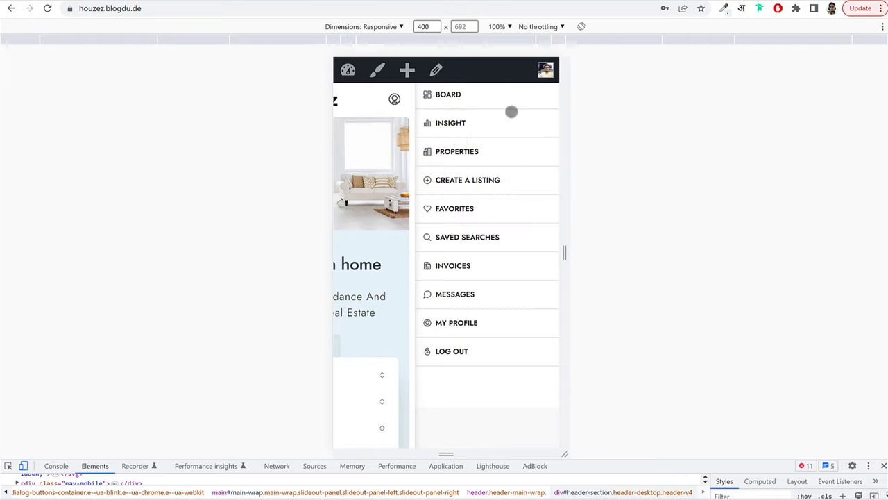
left_click(393, 99)
- Scroll the mobile homepage to the footer, jump back to top, and exit device preview
scroll(485, 233, "down", 1)
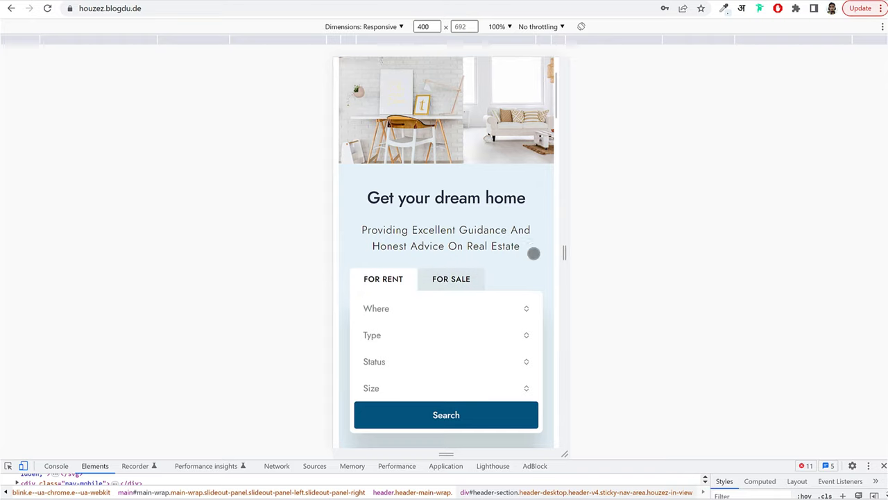
scroll(527, 254, "down", 5)
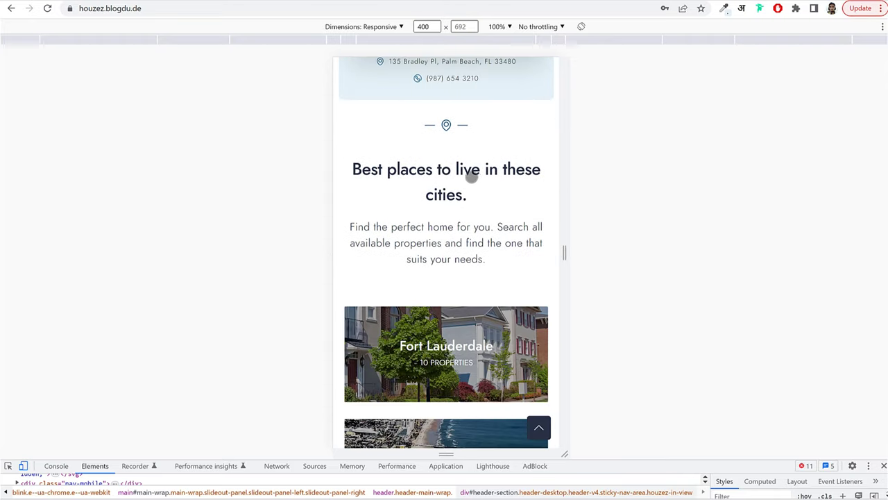
scroll(500, 211, "down", 12)
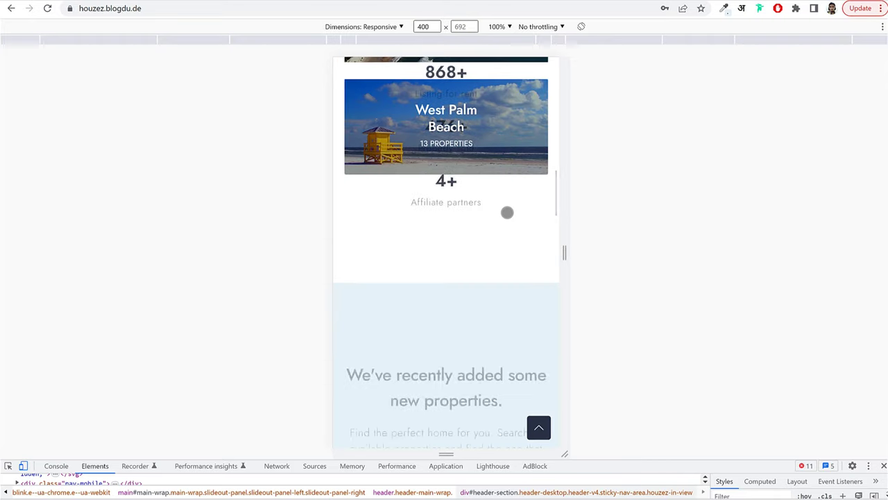
scroll(485, 221, "down", 15)
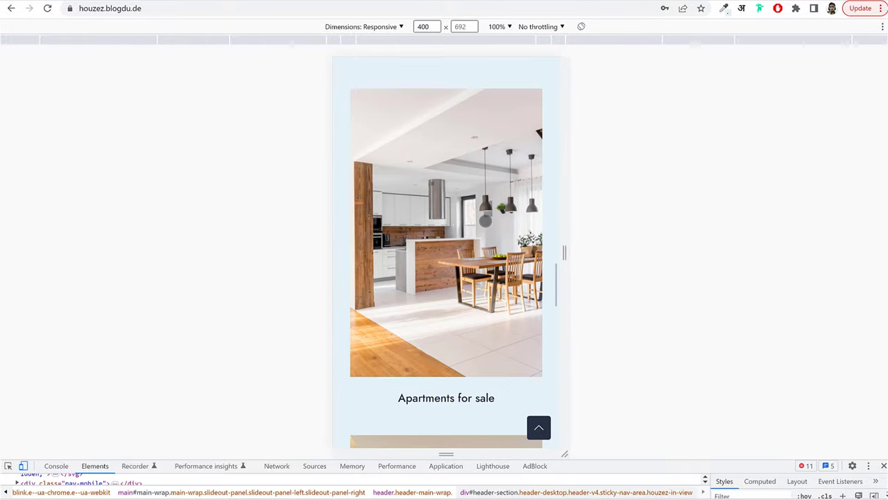
scroll(484, 227, "down", 15)
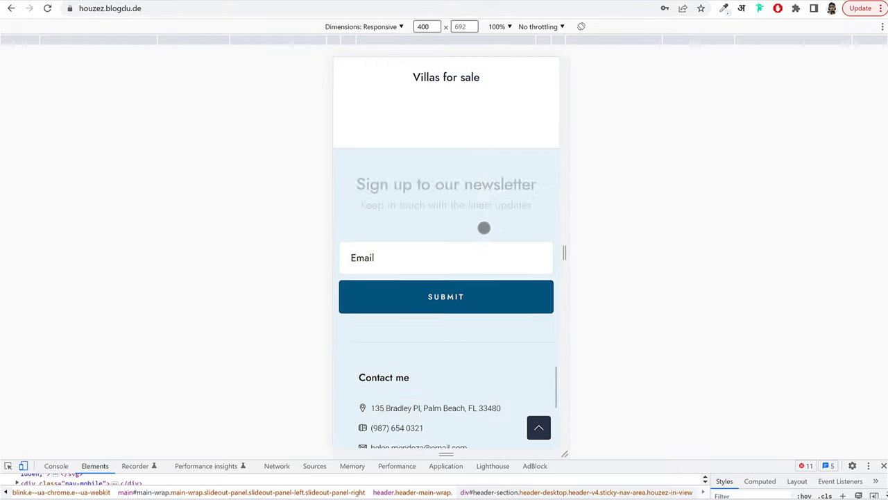
scroll(484, 227, "down", 5)
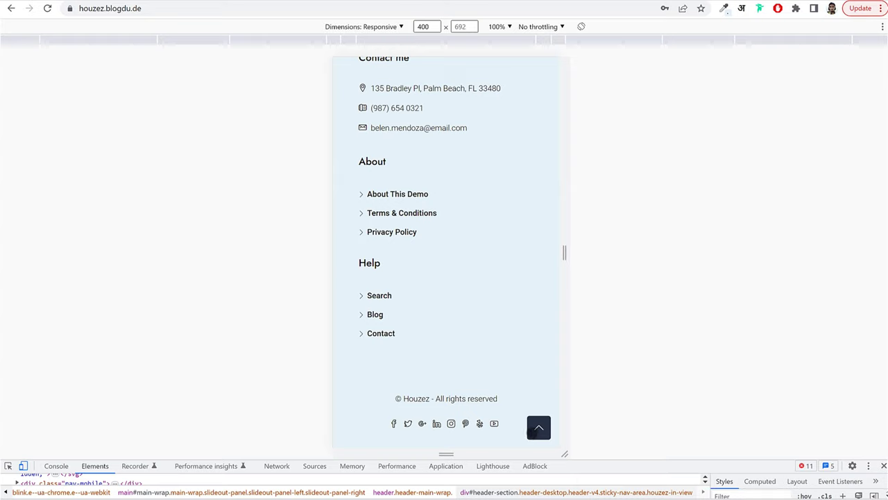
left_click(532, 432)
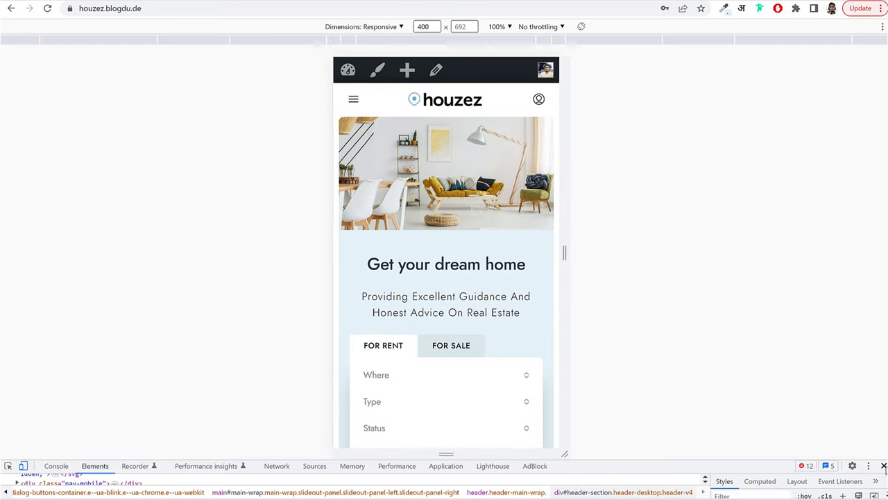
left_click(883, 465)
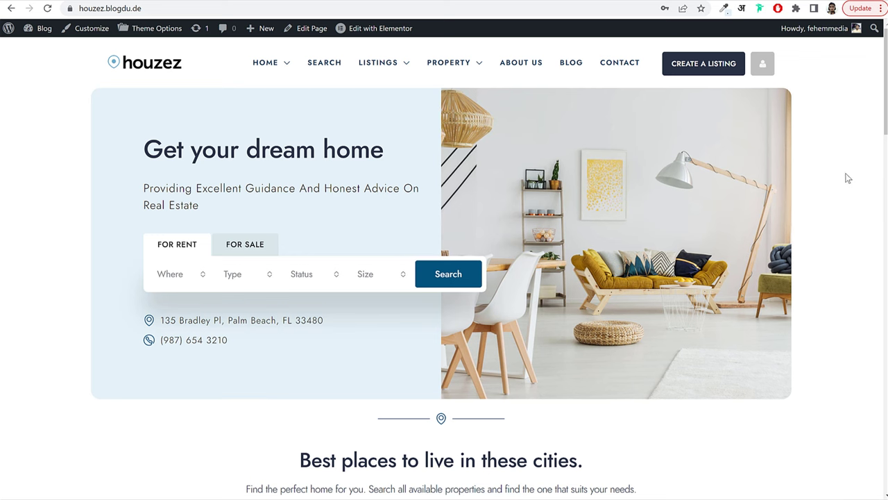
- Drag down the Houzez desktop homepage to the footer, then return to the top
left_click_drag(884, 84, 868, 460)
left_click(857, 472)
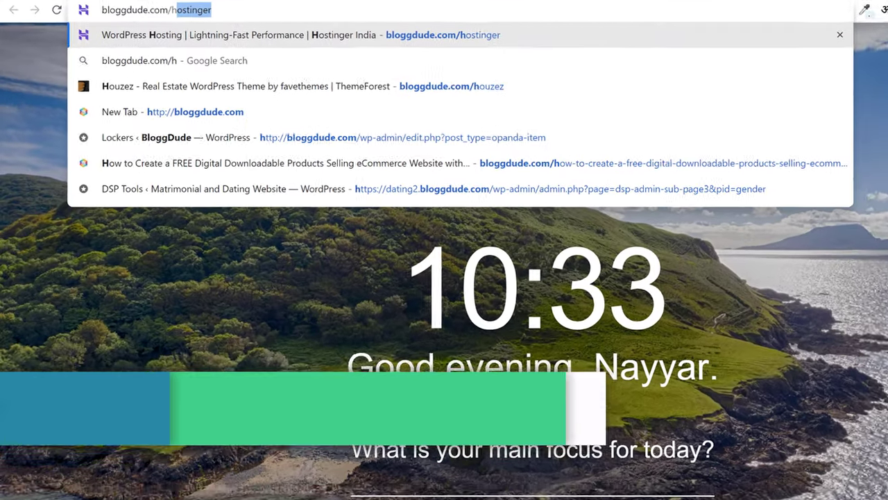
- Load bloggdude.com/hostinger to bring up Hostinger's WordPress Hosting page
key("Return")
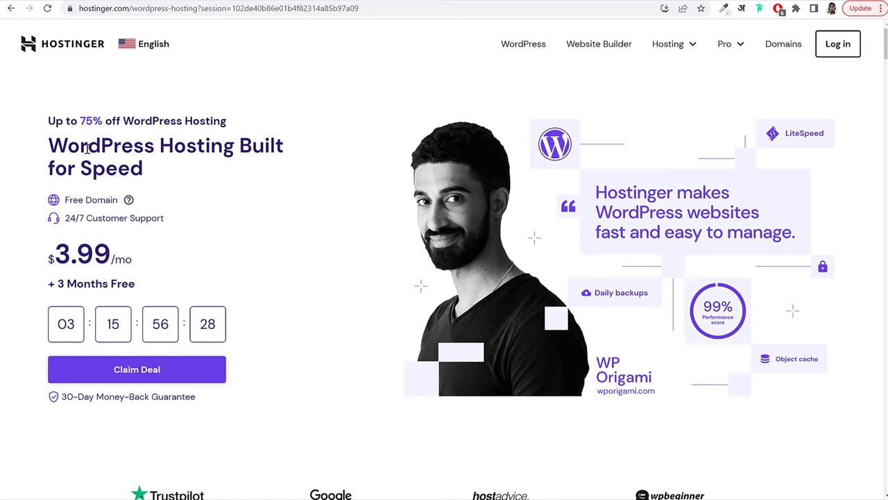
left_click_drag(52, 143, 160, 142)
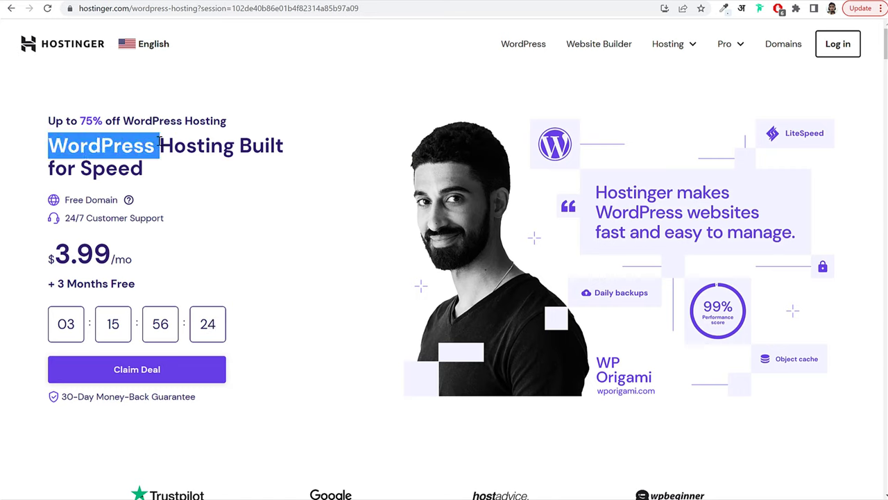
left_click(162, 139)
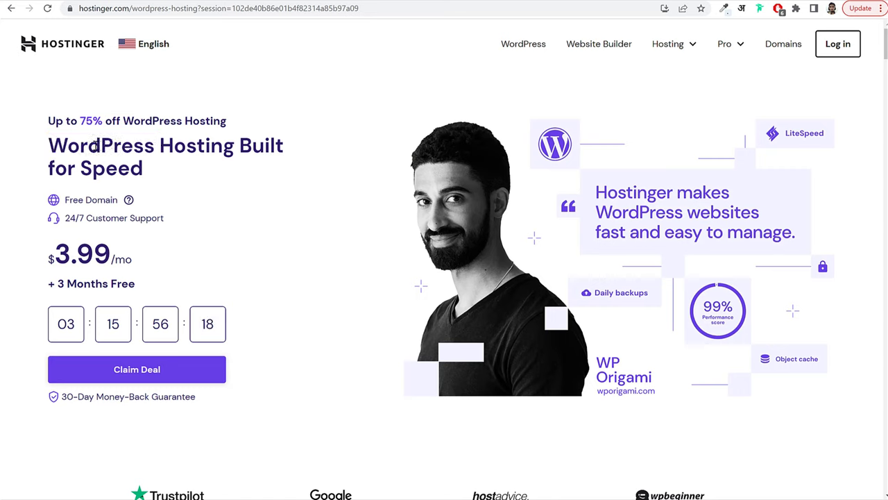
left_click_drag(48, 145, 235, 143)
left_click(234, 144)
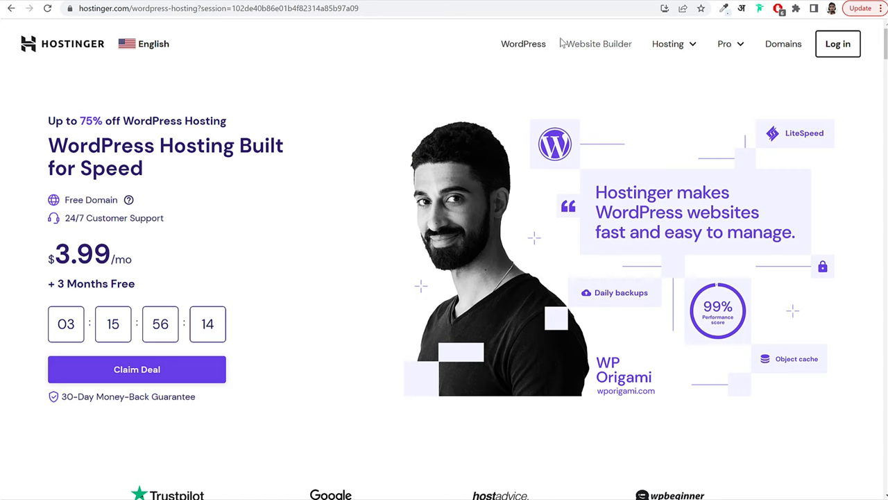
left_click(516, 48)
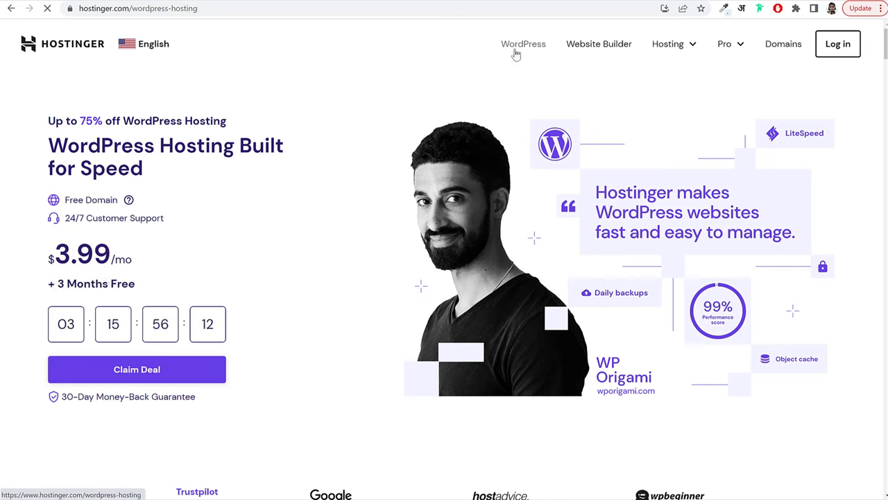
left_click(670, 44)
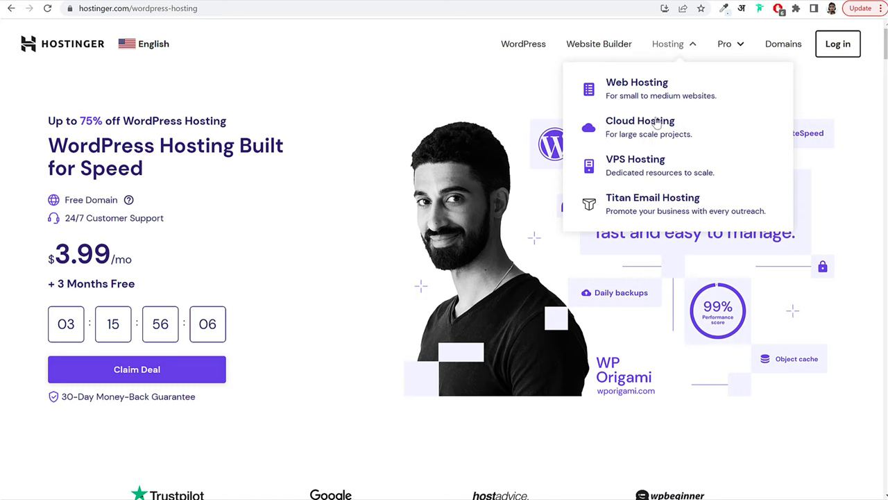
left_click(524, 44)
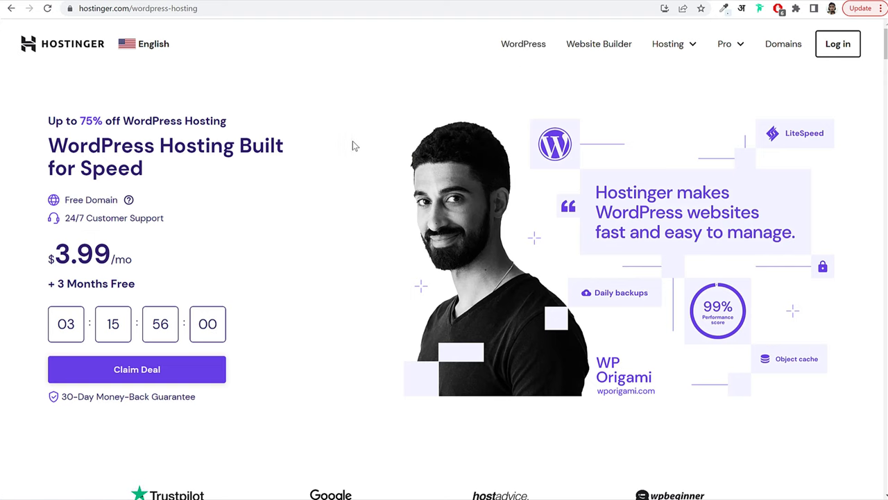
scroll(394, 205, "down", 4)
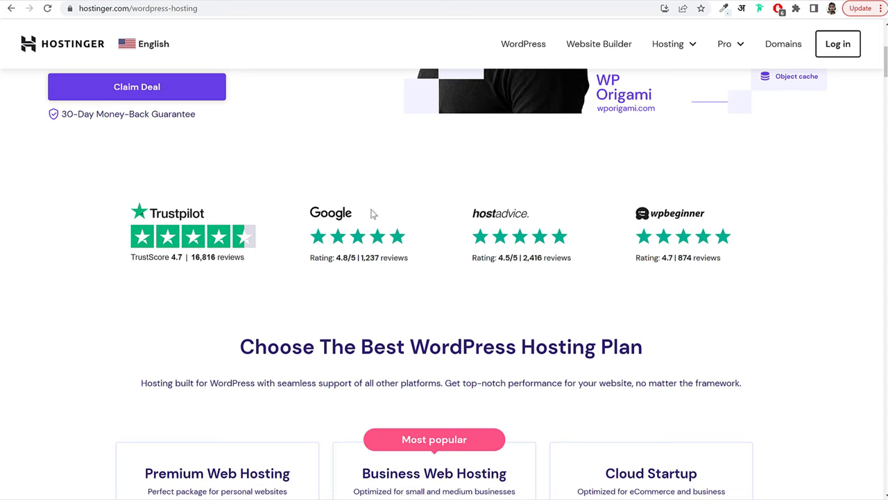
scroll(766, 267, "down", 5)
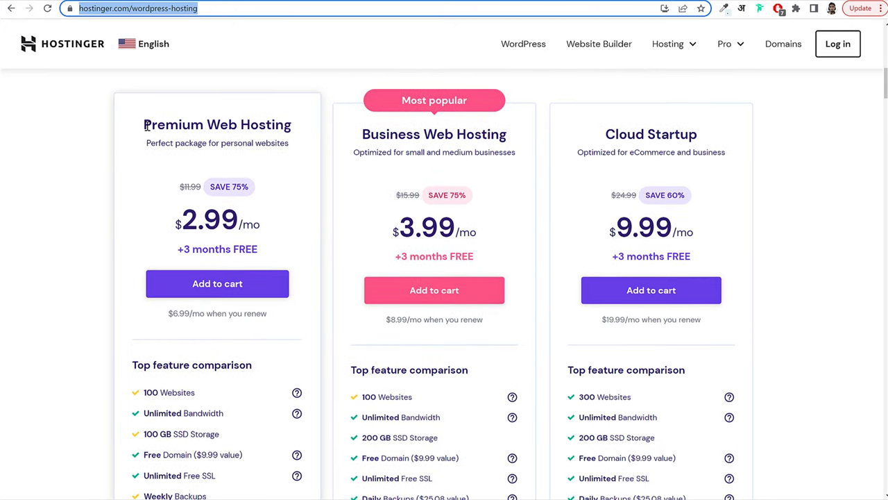
left_click_drag(165, 125, 269, 125)
left_click(399, 128)
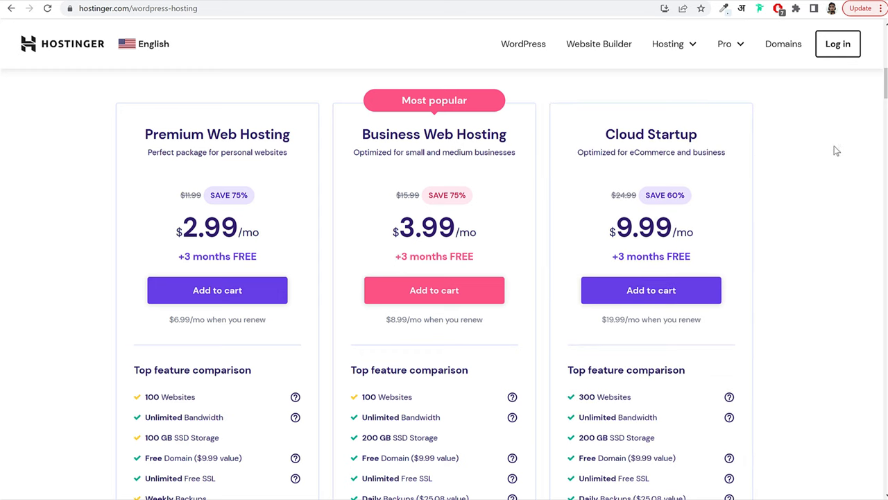
left_click_drag(402, 91, 478, 94)
left_click(477, 101)
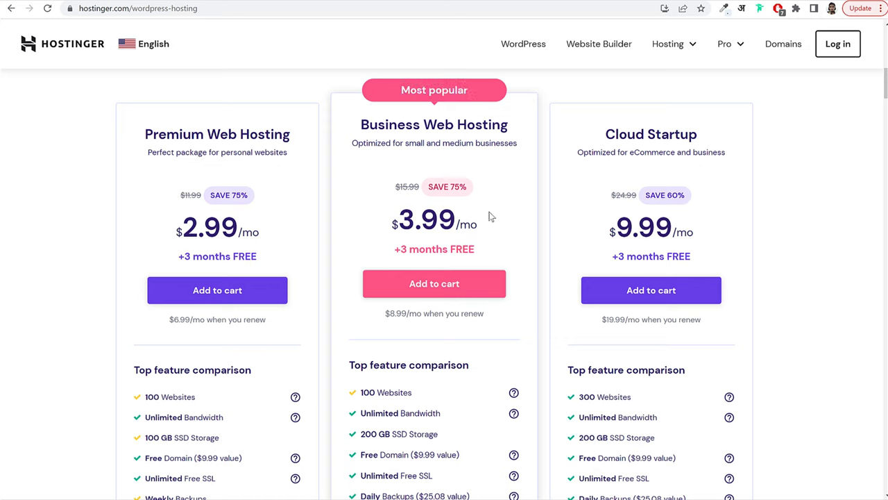
left_click_drag(407, 229, 482, 214)
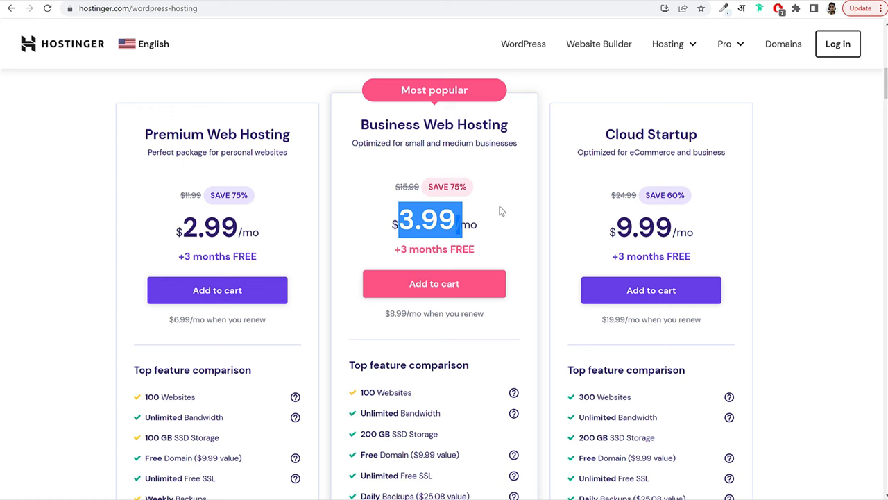
left_click(501, 211)
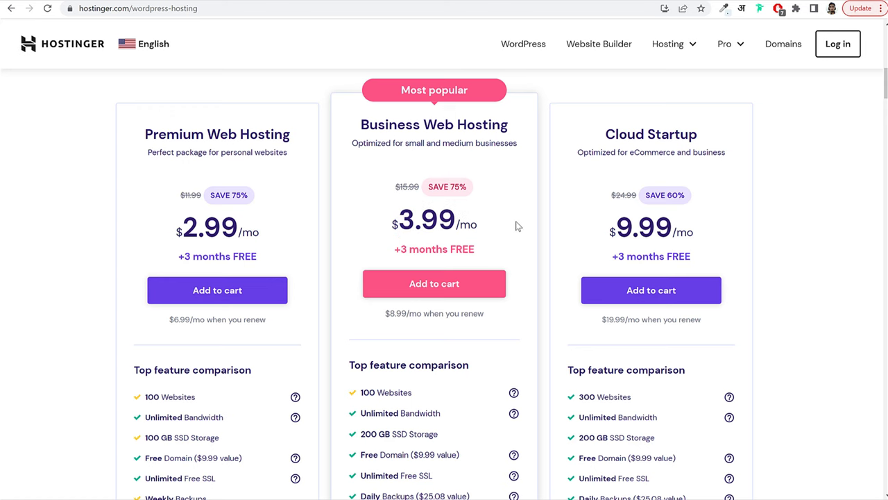
scroll(521, 224, "down", 3)
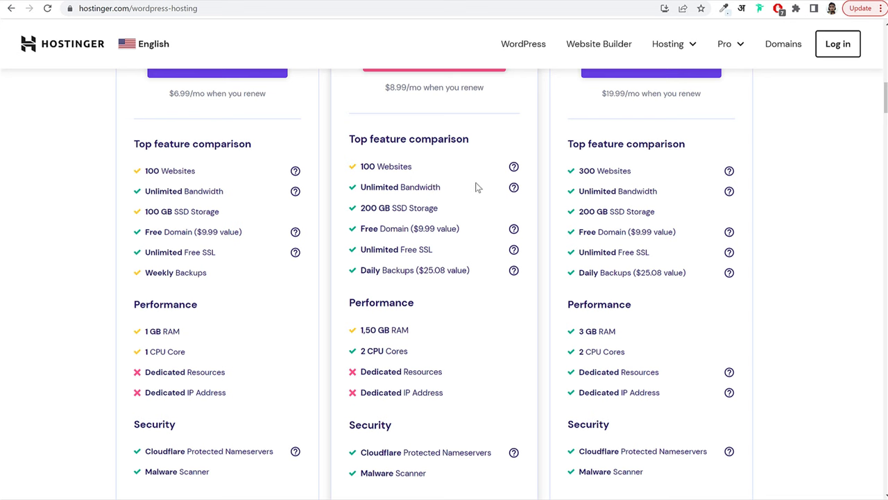
- Highlight the Business Web Hosting plan name and its 100 Websites feature
scroll(478, 191, "up", 4)
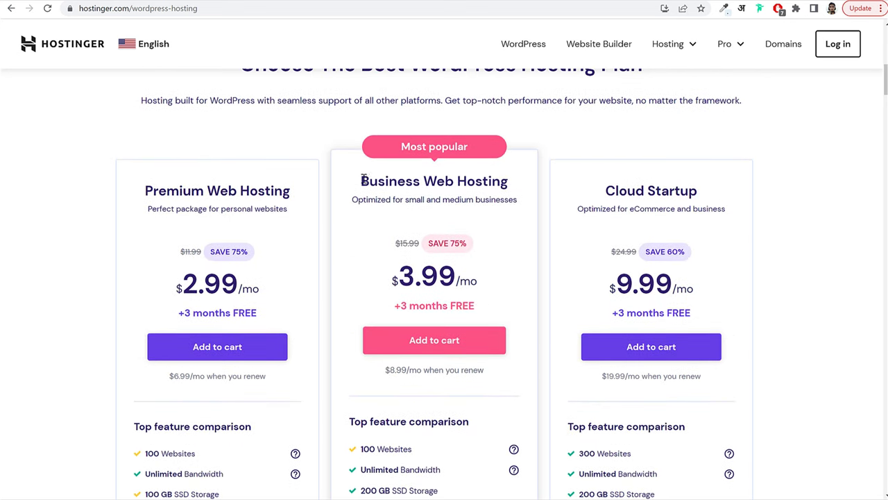
left_click_drag(362, 179, 521, 182)
left_click(502, 181)
scroll(411, 279, "down", 3)
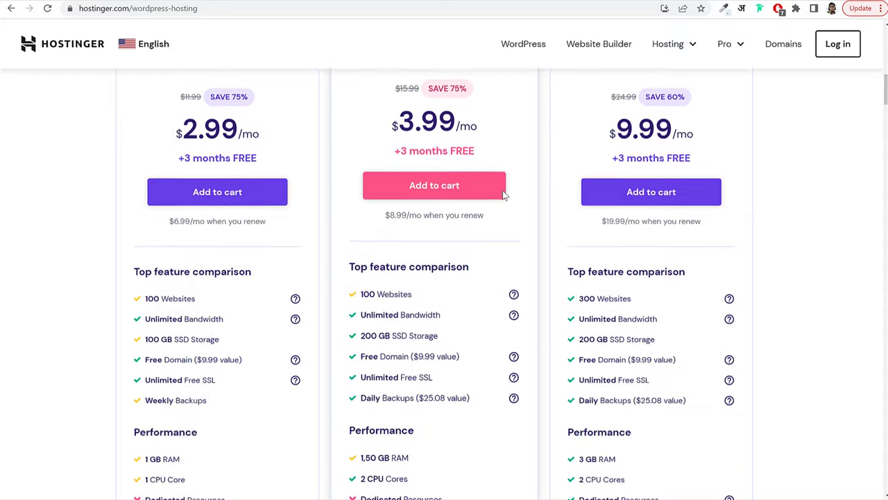
left_click_drag(362, 279, 418, 279)
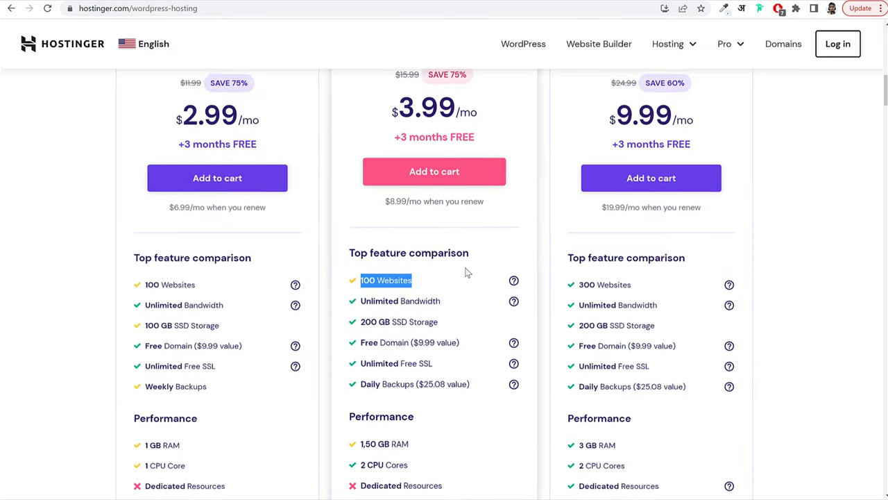
scroll(465, 270, "up", 1)
left_click(428, 335)
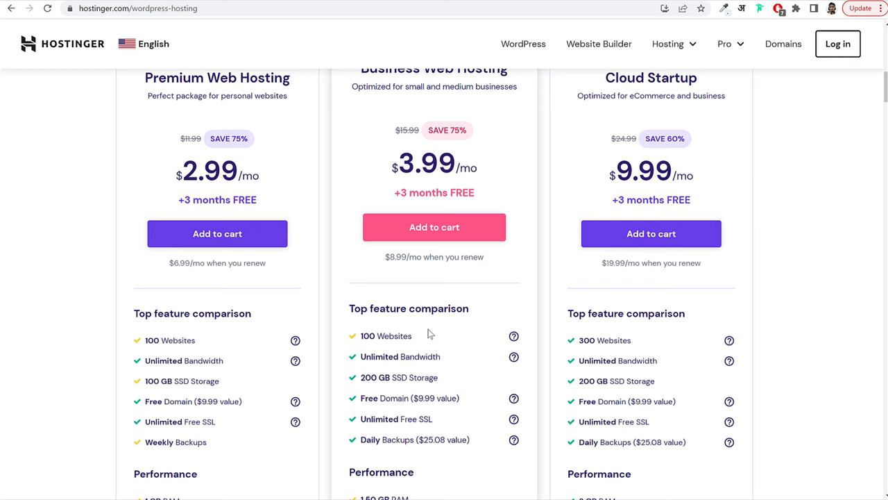
- Highlight the Business plan's Unlimited Bandwidth, 200 GB SSD Storage, Free Domain and Unlimited Free SSL
scroll(455, 317, "down", 2)
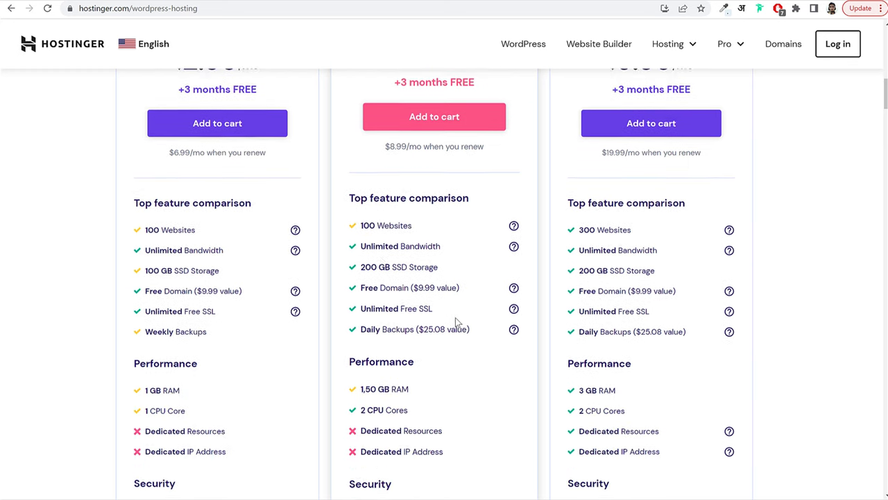
left_click_drag(361, 243, 447, 245)
left_click(450, 249)
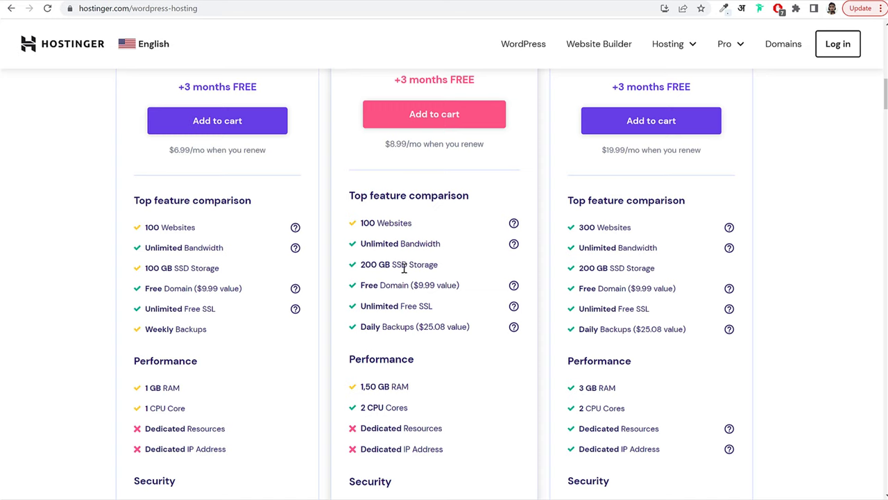
left_click_drag(362, 264, 443, 263)
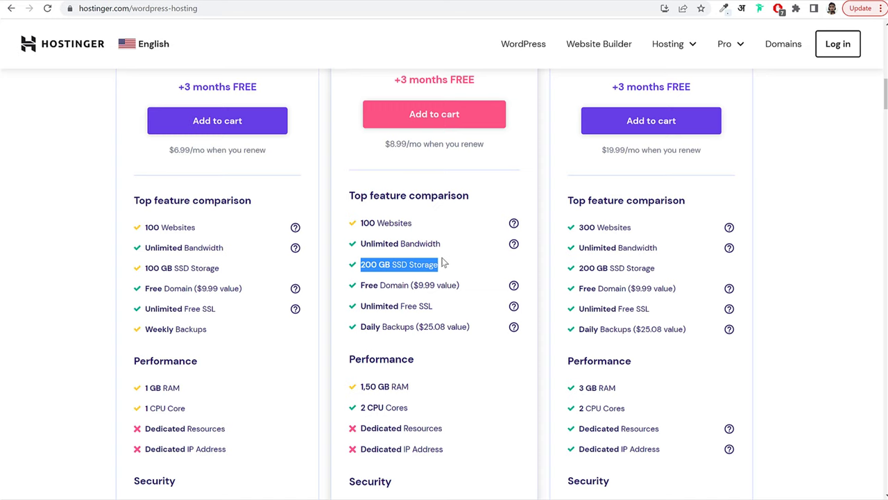
left_click(445, 263)
left_click_drag(361, 284, 421, 284)
left_click(439, 280)
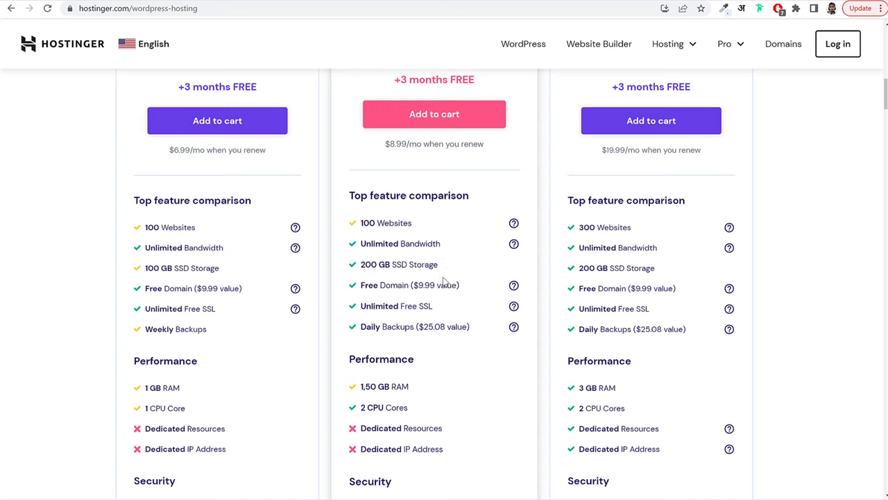
left_click_drag(361, 305, 446, 307)
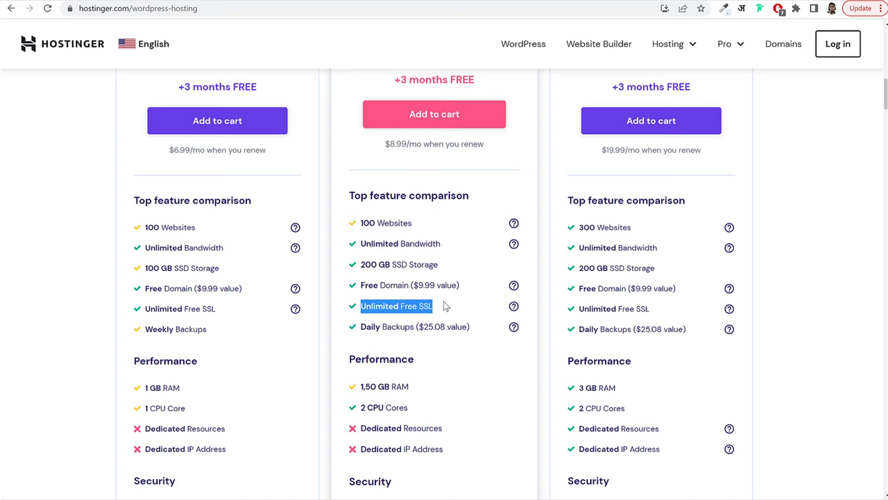
left_click(445, 306)
left_click_drag(359, 313, 449, 308)
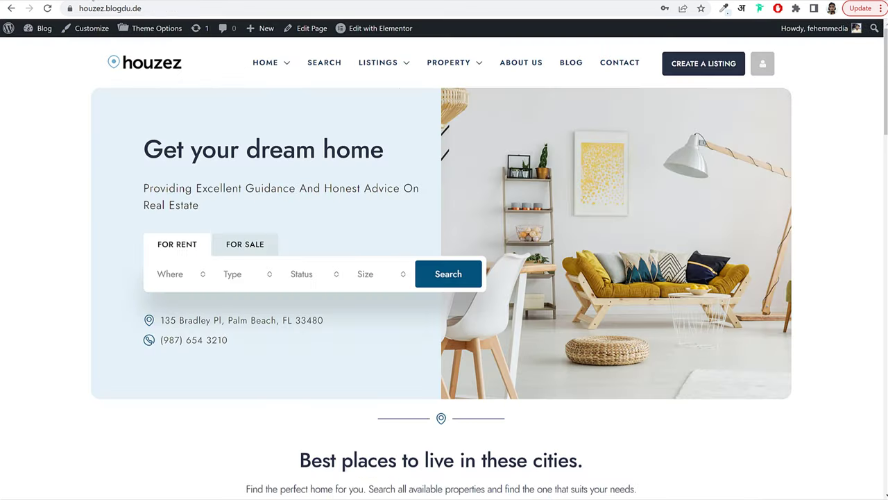
- Check the Houzez site's 'Connection is secure' details from the address-bar lock, then close it
left_click(71, 9)
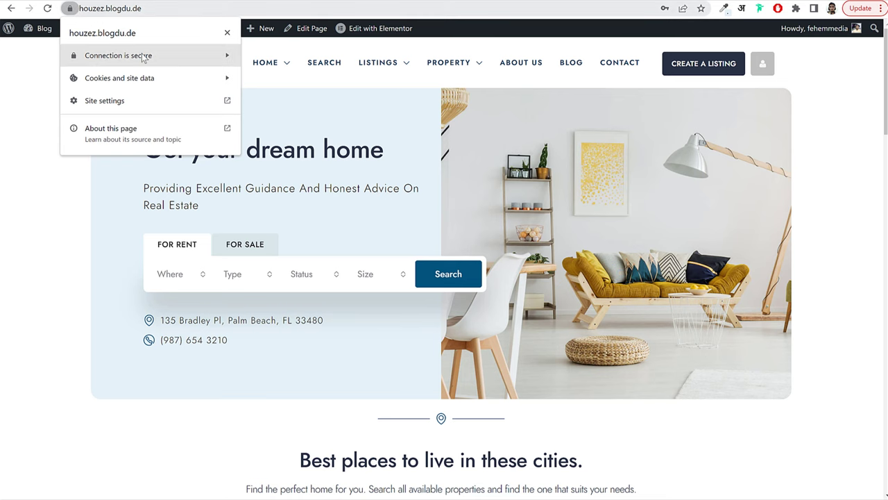
left_click(138, 57)
left_click(225, 32)
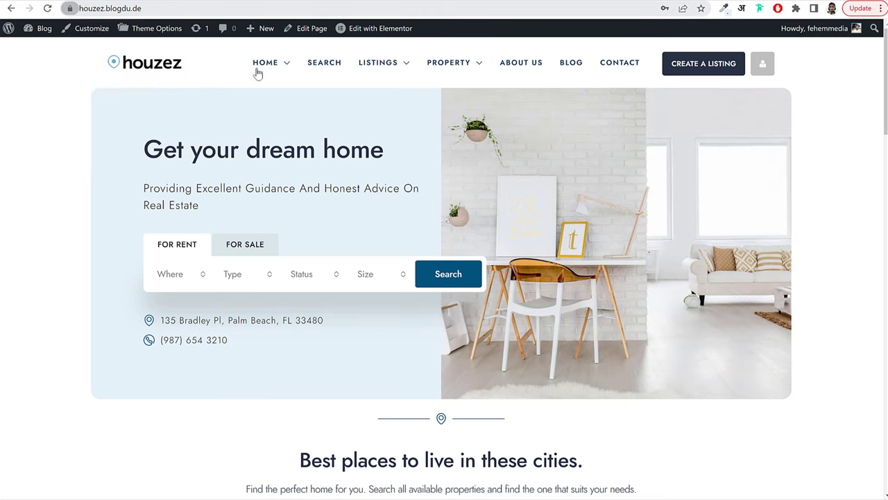
mouse_move(256, 69)
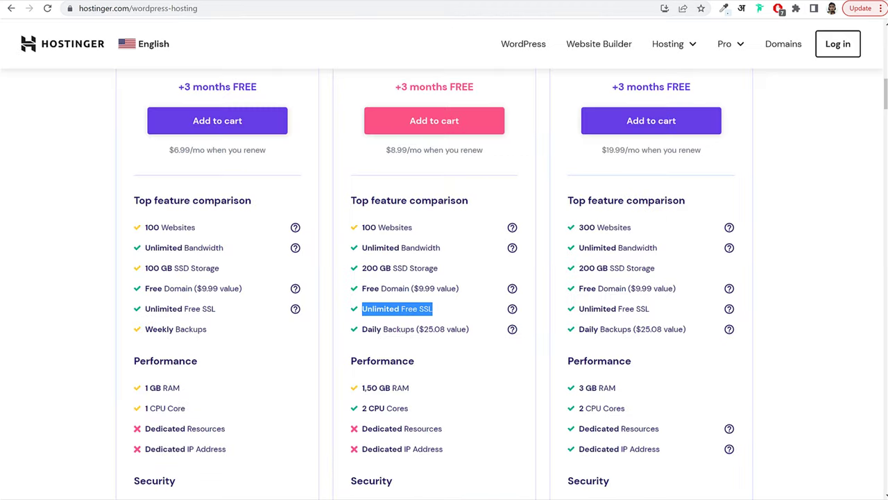
scroll(521, 267, "down", 5)
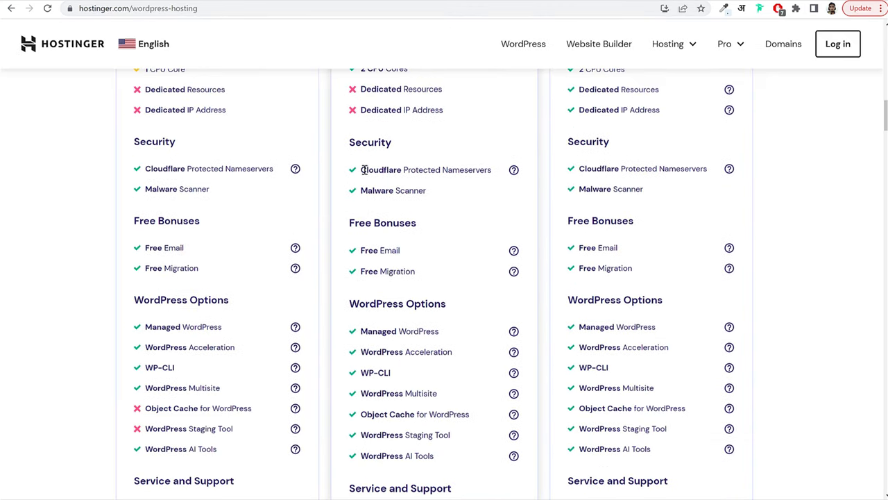
left_click_drag(362, 169, 494, 171)
left_click(494, 170)
left_click_drag(363, 190, 432, 192)
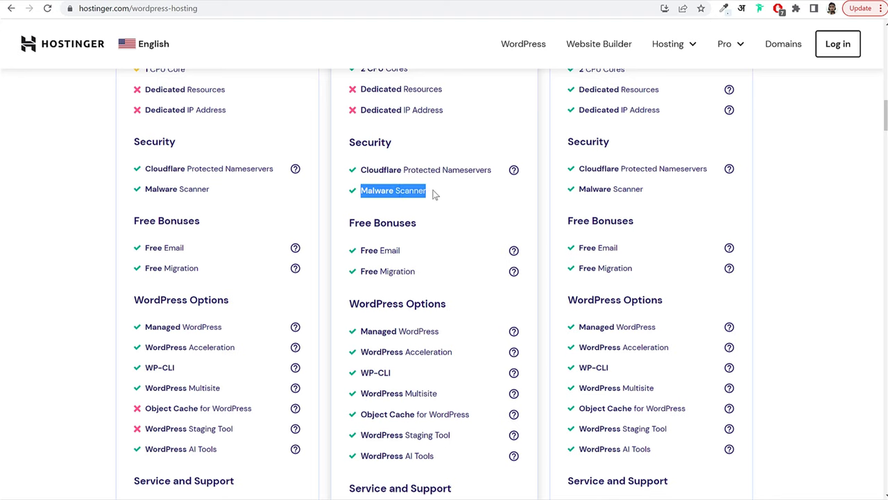
left_click(437, 194)
scroll(474, 203, "down", 2)
left_click_drag(361, 138, 445, 164)
left_click(381, 160)
left_click(445, 164)
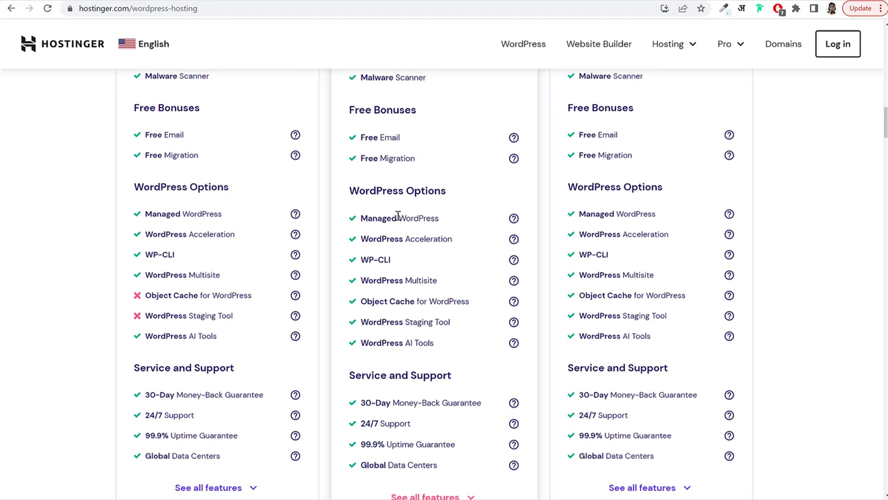
left_click_drag(363, 218, 458, 336)
left_click(461, 299)
scroll(436, 284, "down", 2)
scroll(433, 285, "up", 6)
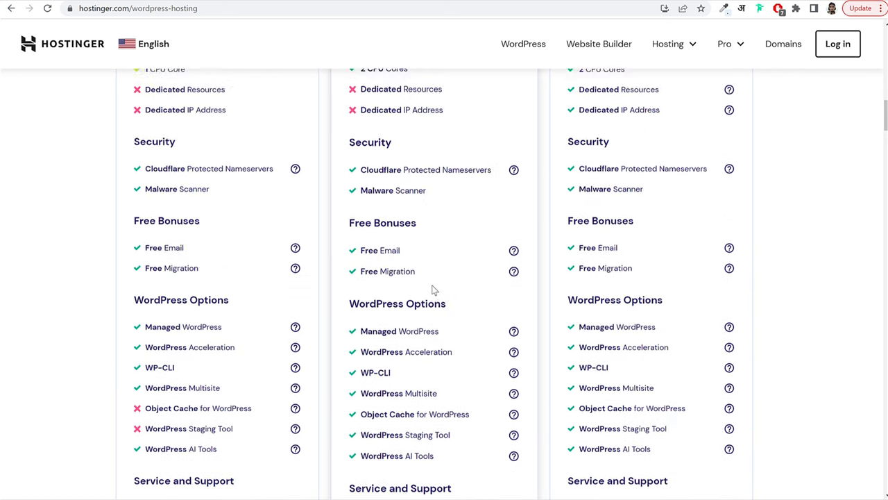
scroll(433, 285, "up", 4)
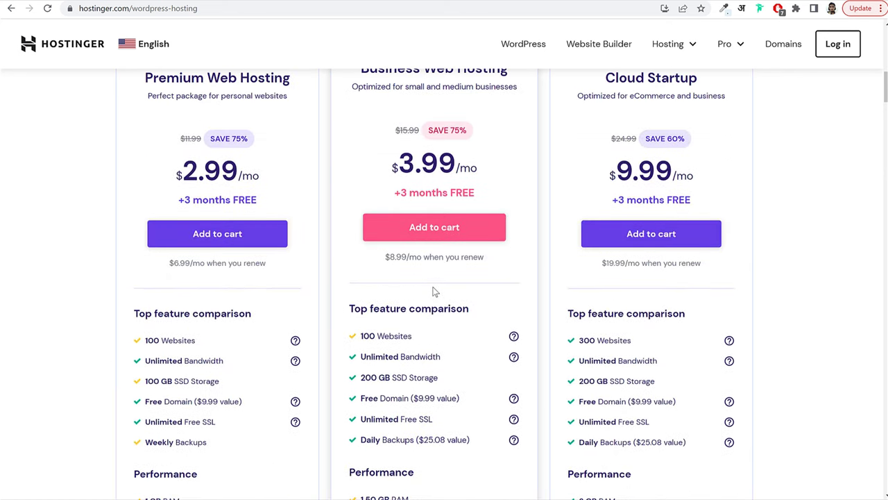
- Compare the Cloud Startup, Premium and Business plan names, then add Business Web Hosting to cart
scroll(433, 292, "up", 1)
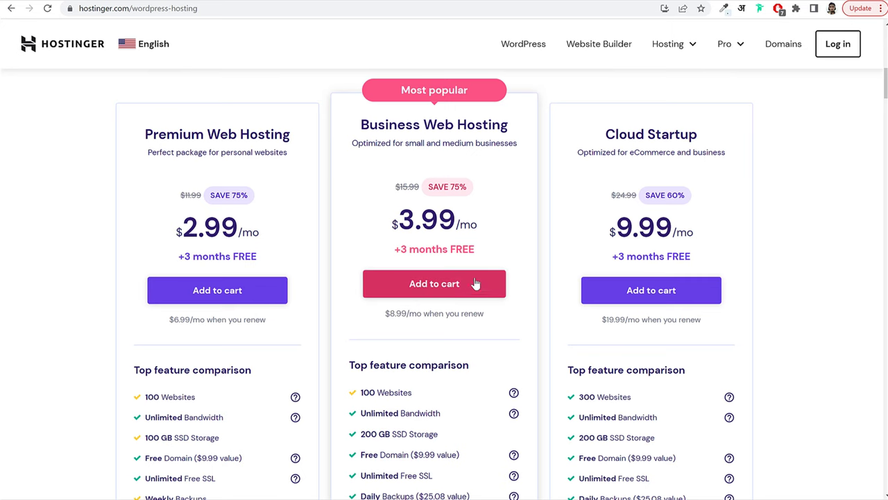
left_click_drag(605, 125, 722, 125)
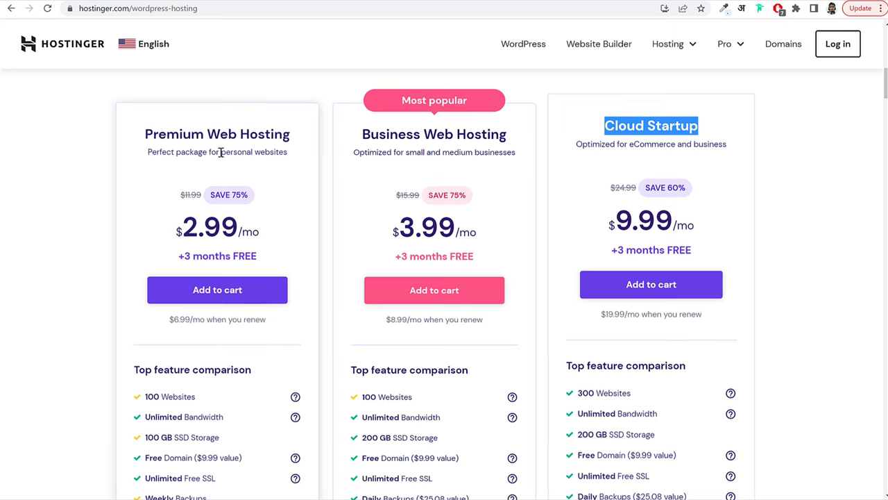
left_click(164, 129)
left_click_drag(151, 126, 288, 125)
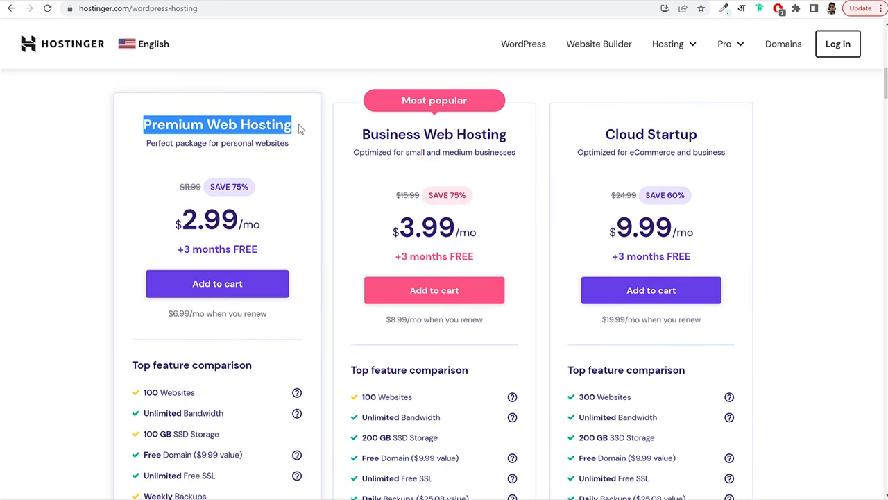
left_click(298, 126)
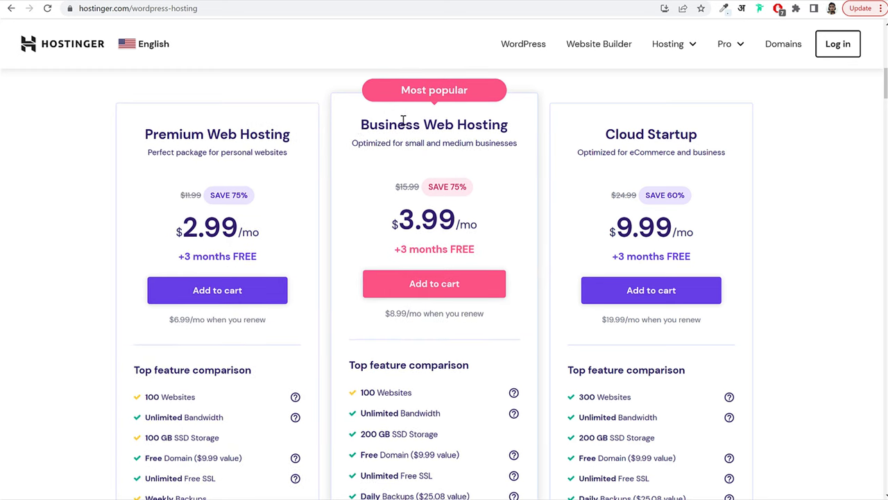
left_click_drag(360, 124, 504, 122)
left_click(499, 125)
left_click(437, 286)
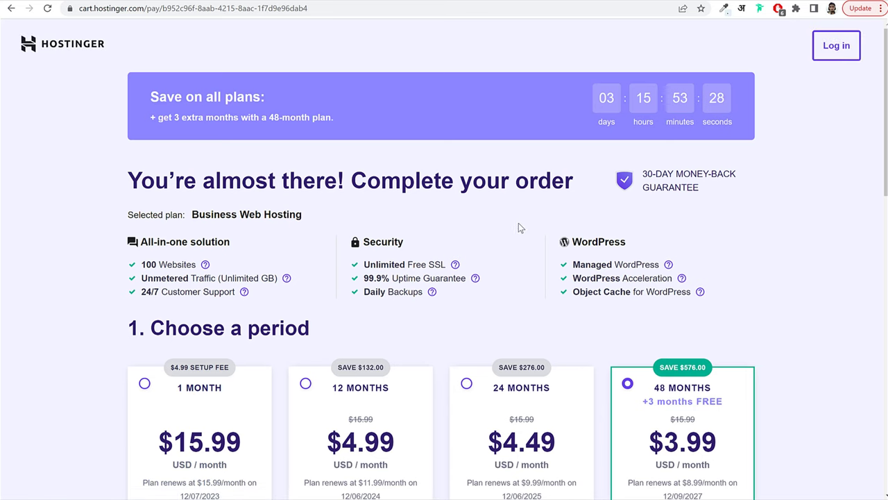
- Try the 1-month period, then the 12-month period, noting its $4.99 monthly price
left_click_drag(131, 214, 307, 209)
left_click(343, 211)
scroll(419, 207, "down", 1)
scroll(419, 207, "down", 2)
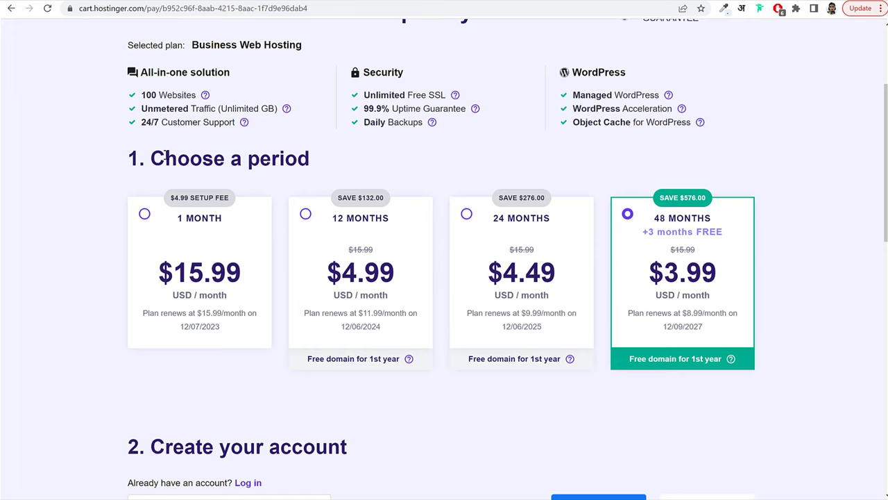
left_click_drag(151, 158, 335, 152)
left_click(335, 153)
left_click(202, 264)
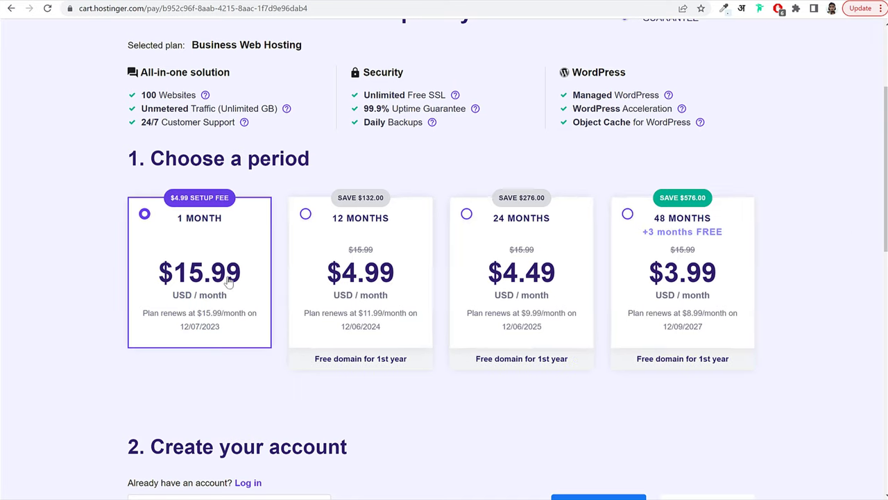
left_click(391, 240)
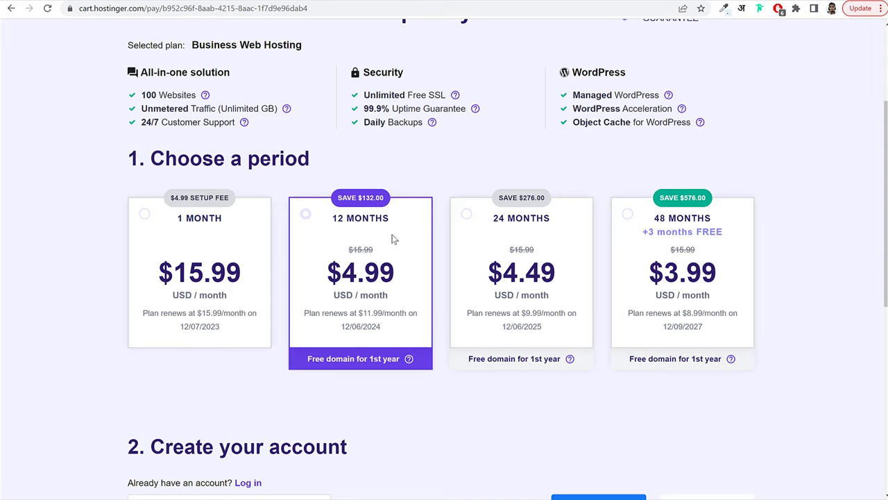
left_click_drag(399, 272, 319, 281)
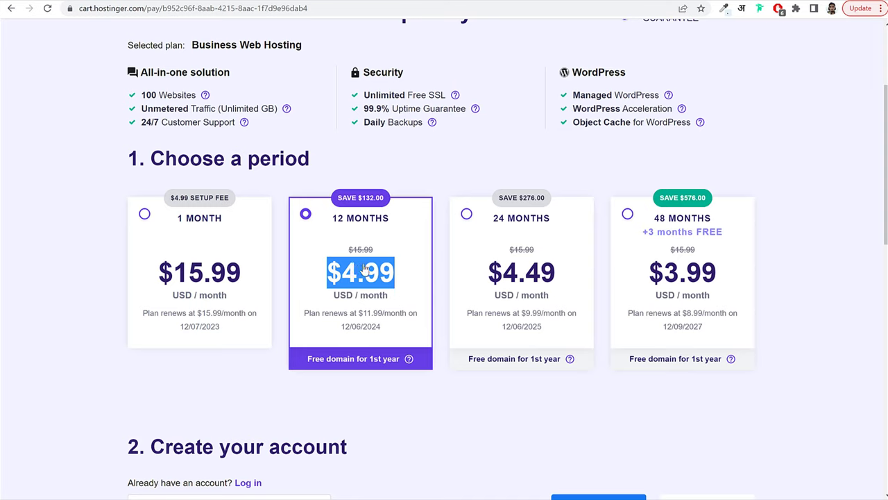
- Examine the 48-month option's monthly price, +3 months FREE offer and renewal terms
left_click(677, 226)
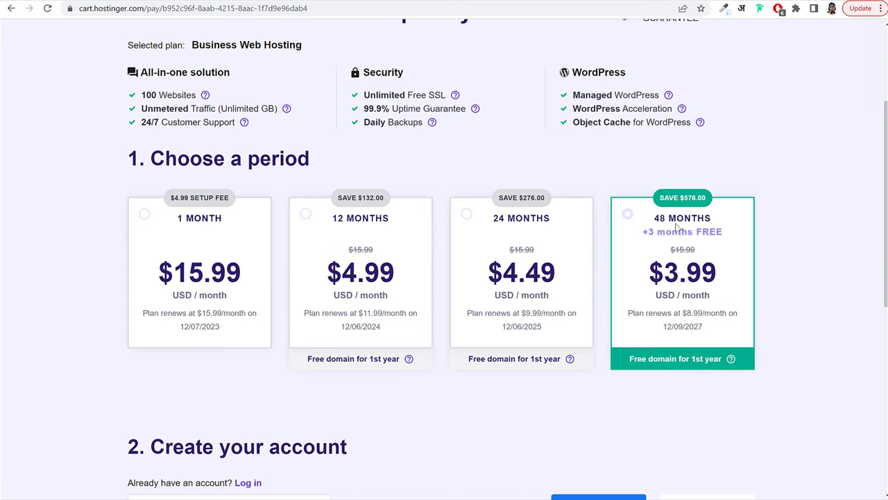
triple_click(709, 219)
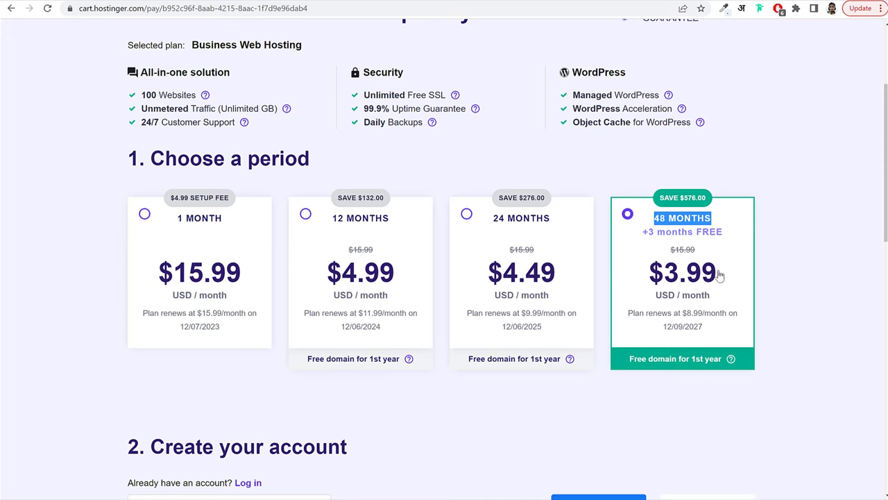
left_click_drag(722, 276, 664, 276)
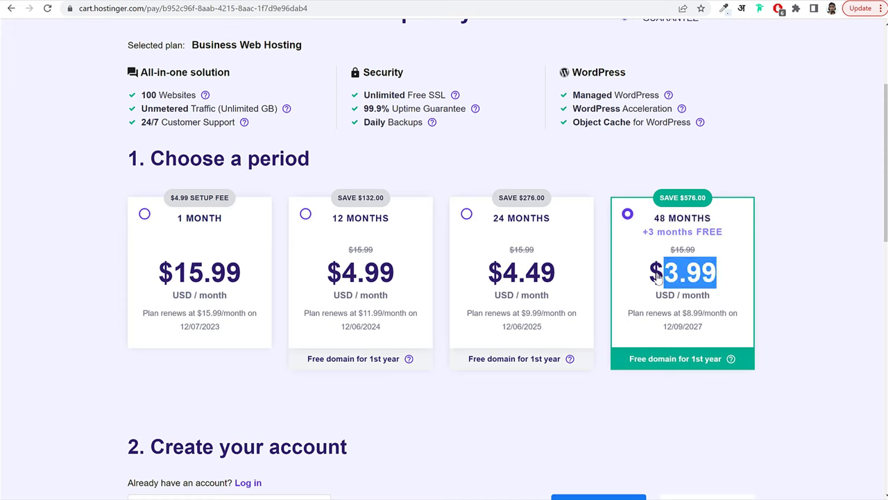
left_click(788, 262)
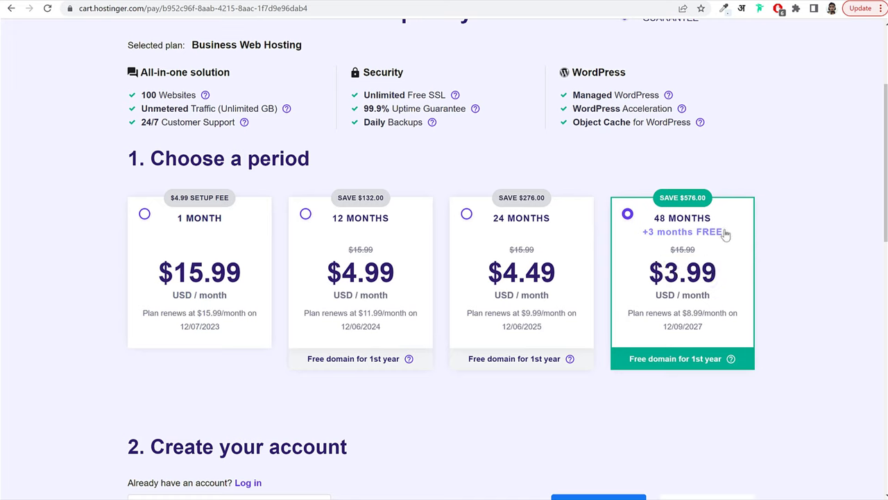
left_click_drag(725, 235, 653, 218)
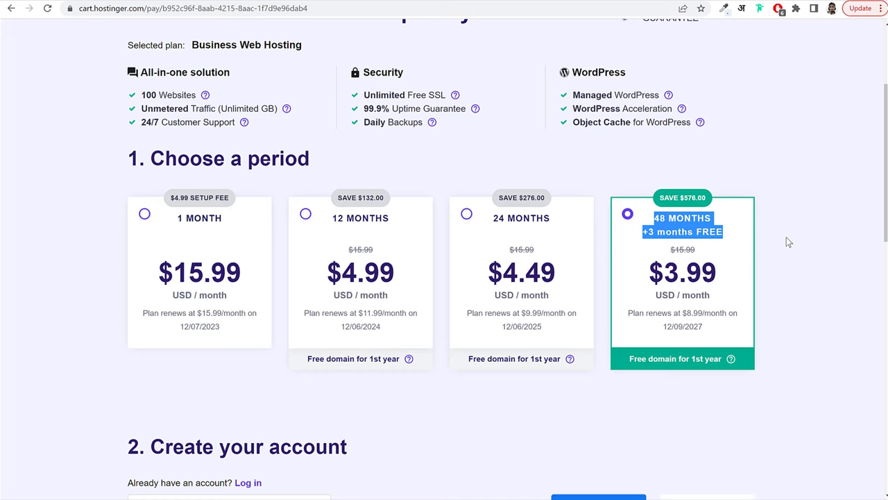
left_click(216, 278)
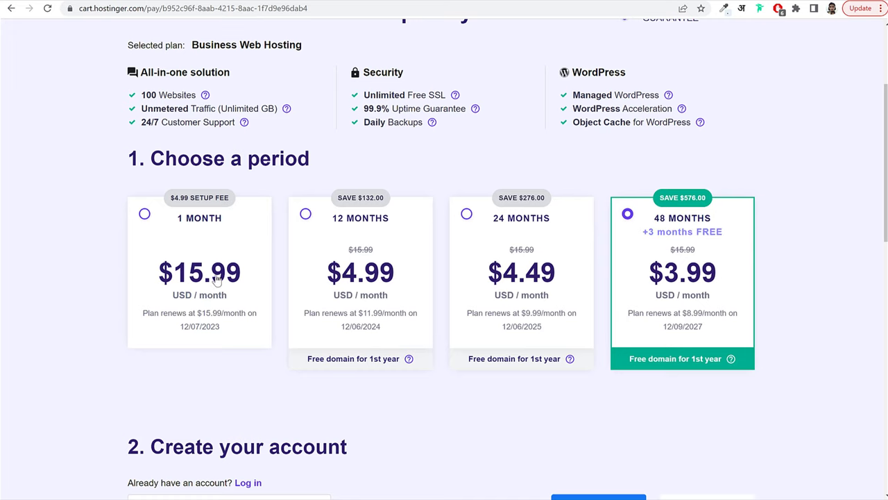
left_click(694, 282)
left_click_drag(626, 312, 718, 330)
left_click(647, 224)
left_click_drag(650, 224, 715, 223)
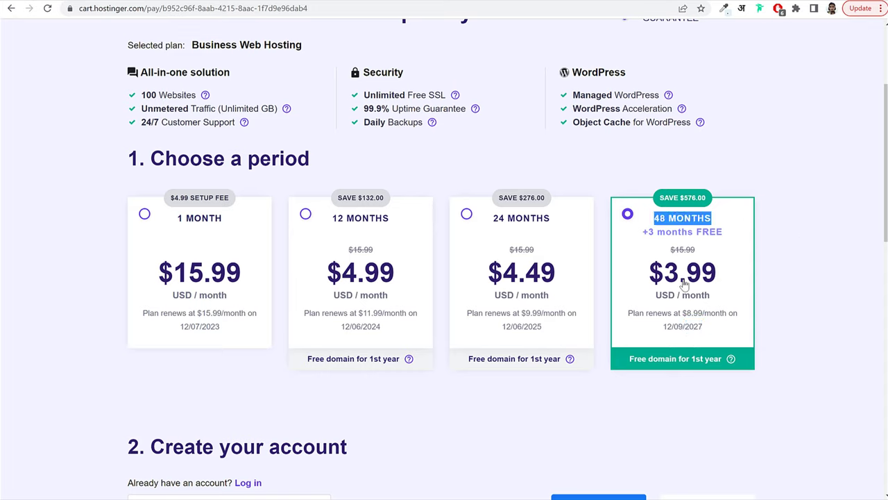
- Toggle between the 24- and 48-month periods, finally settling on 12 months
left_click(564, 249)
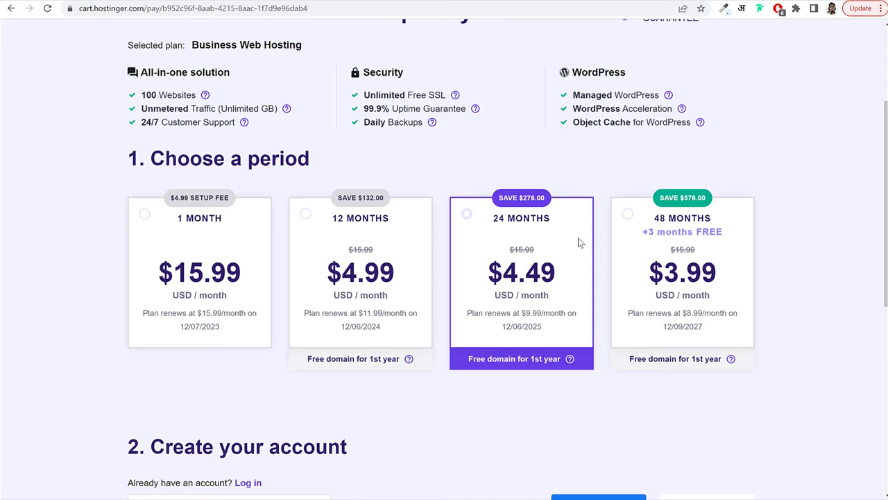
left_click(336, 242)
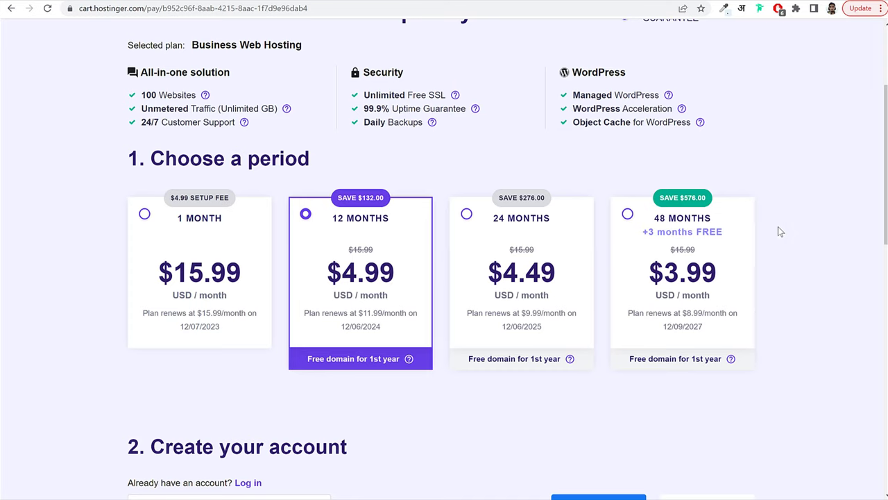
left_click(726, 221)
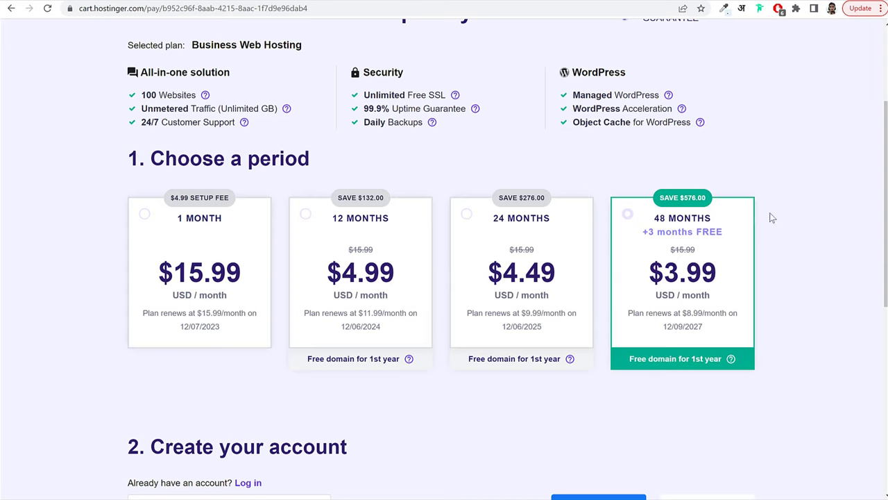
left_click_drag(709, 221, 565, 232)
left_click(552, 230)
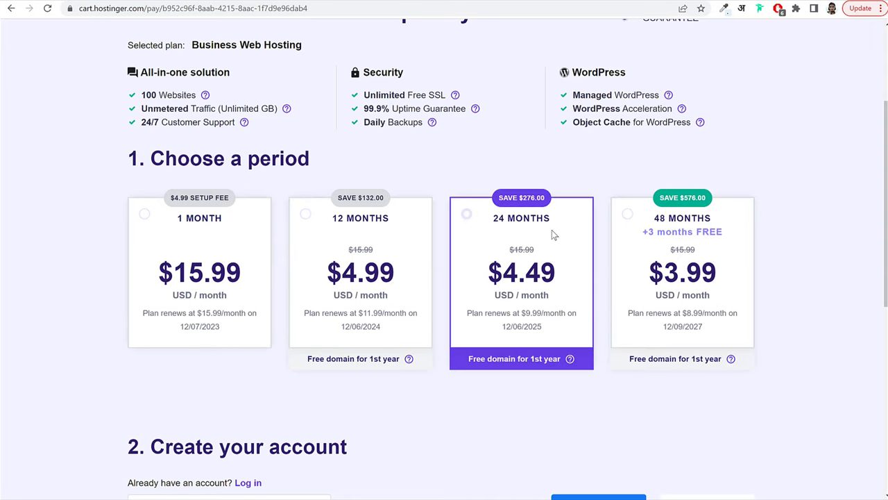
left_click(396, 234)
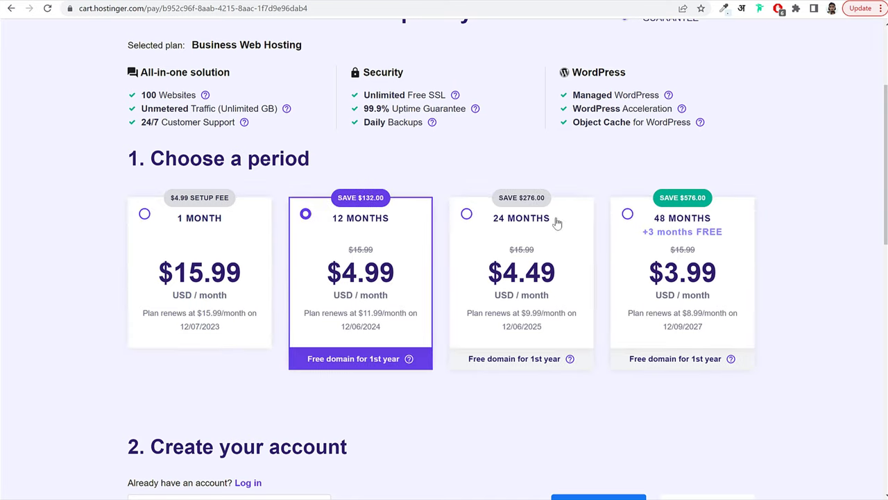
scroll(715, 257, "down", 1)
- Scroll to '2. Create your account' and place the cursor in the Email Address field
scroll(716, 255, "down", 4)
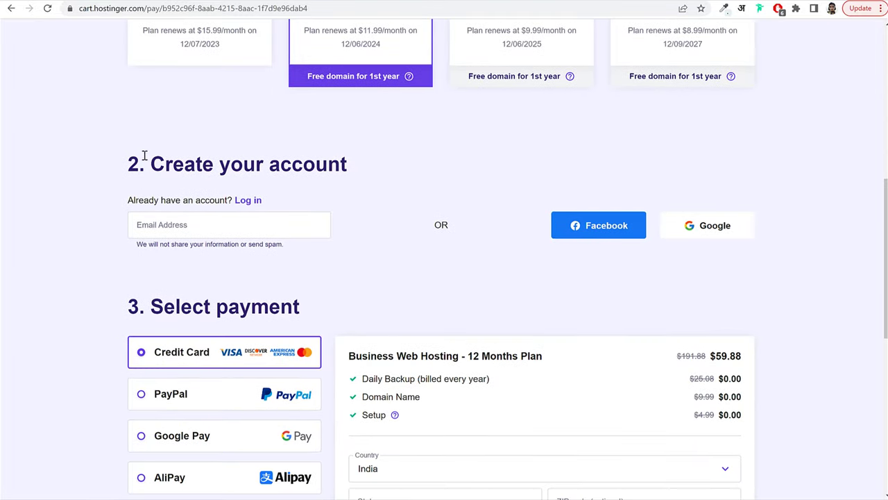
left_click(185, 230)
left_click_drag(155, 165, 357, 170)
left_click(317, 179)
left_click(208, 225)
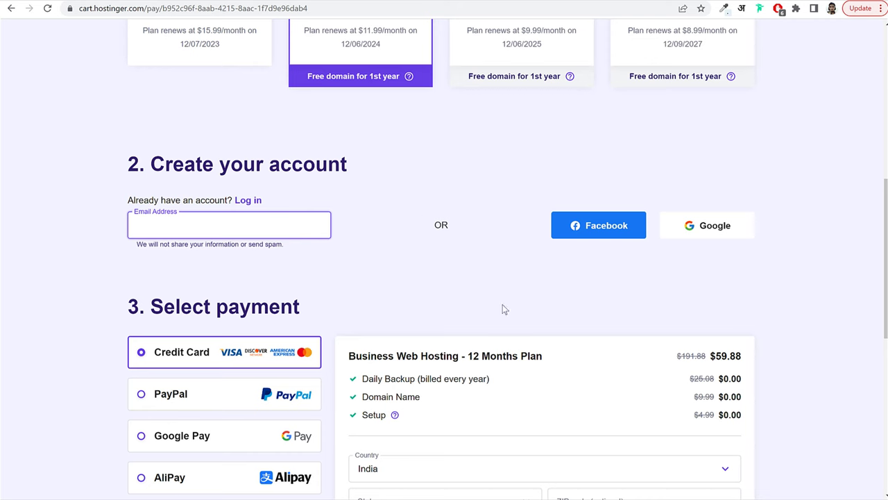
scroll(504, 309, "down", 6)
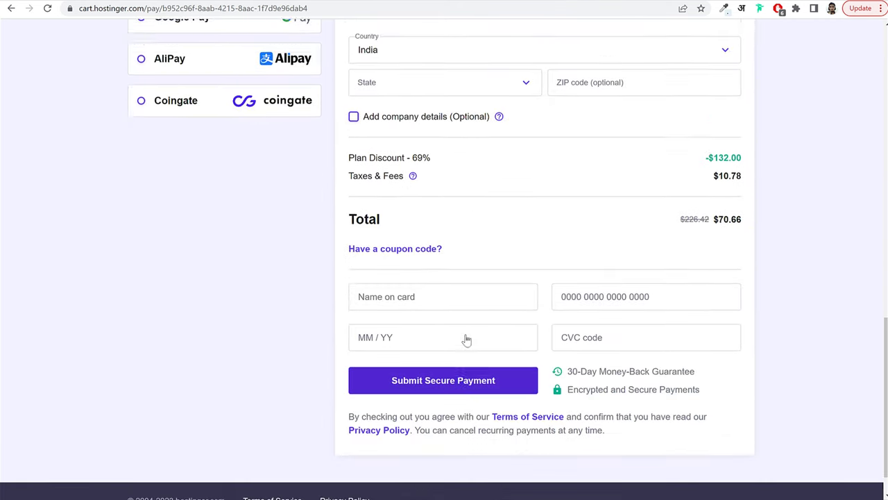
scroll(467, 338, "up", 7)
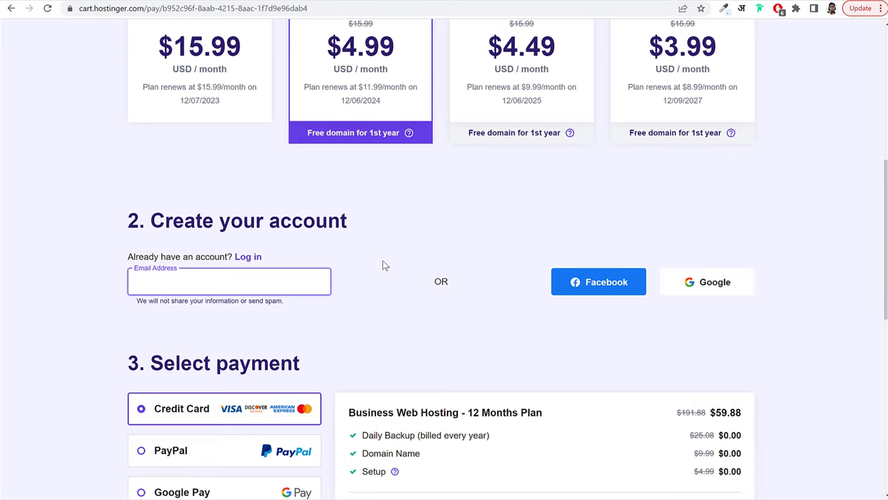
left_click(178, 278)
- Under '3. Select payment', switch the payment method from Credit Card to AliPay
scroll(442, 280, "down", 4)
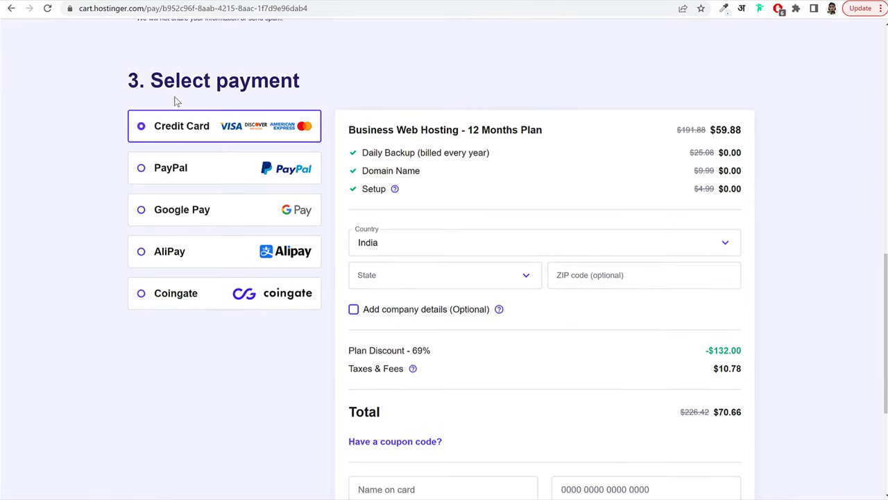
scroll(179, 166, "down", 2)
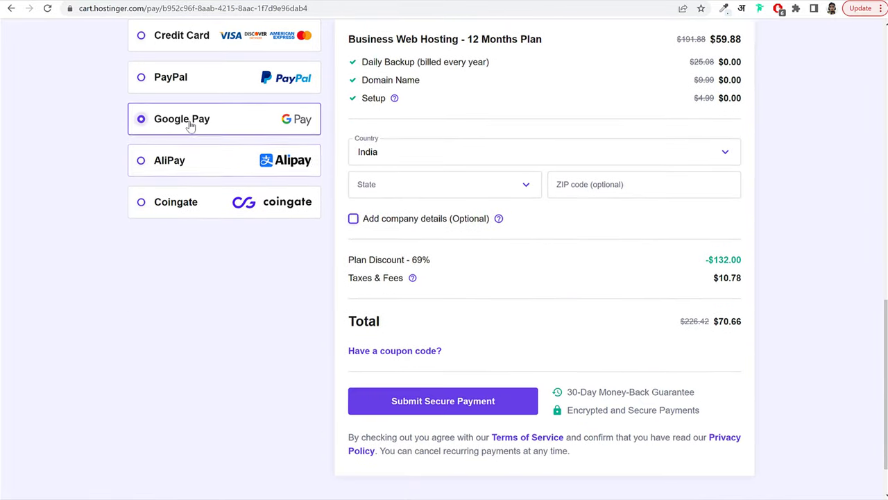
left_click(185, 172)
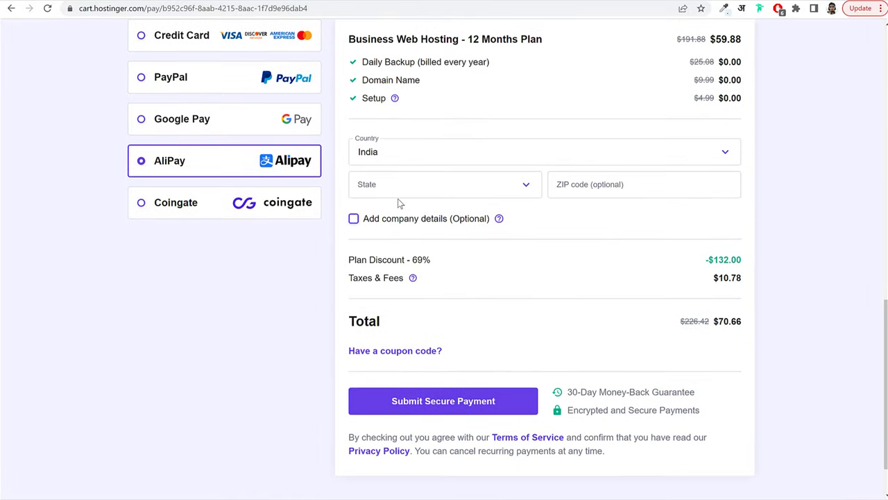
scroll(399, 203, "up", 2)
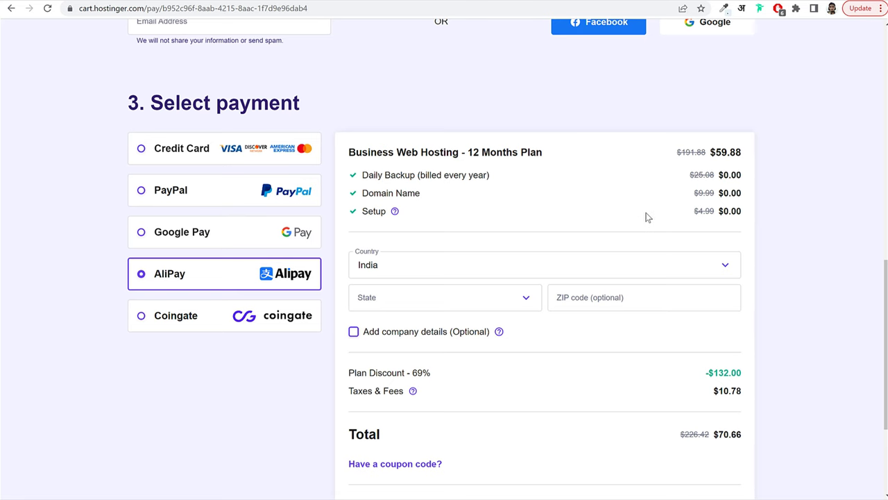
scroll(628, 229, "down", 2)
- Type a coupon code into the checkout's coupon field and apply it to the $70.66 total
left_click(408, 353)
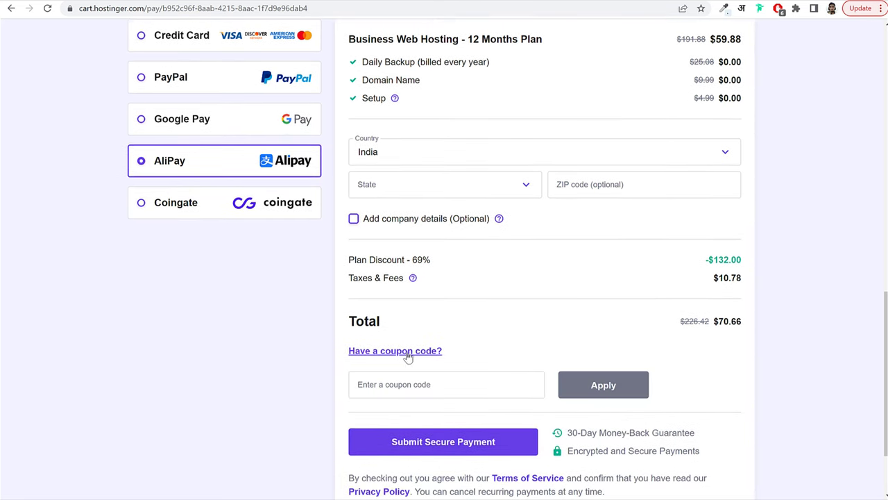
left_click(417, 378)
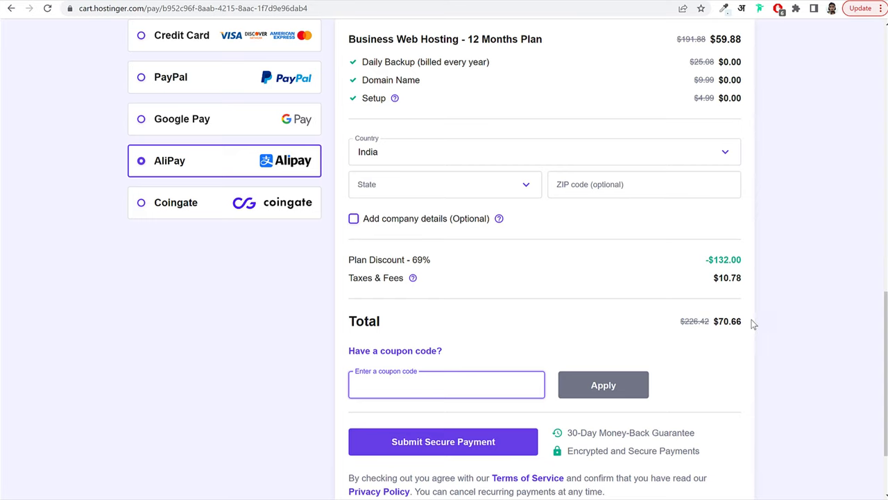
left_click_drag(746, 321, 715, 323)
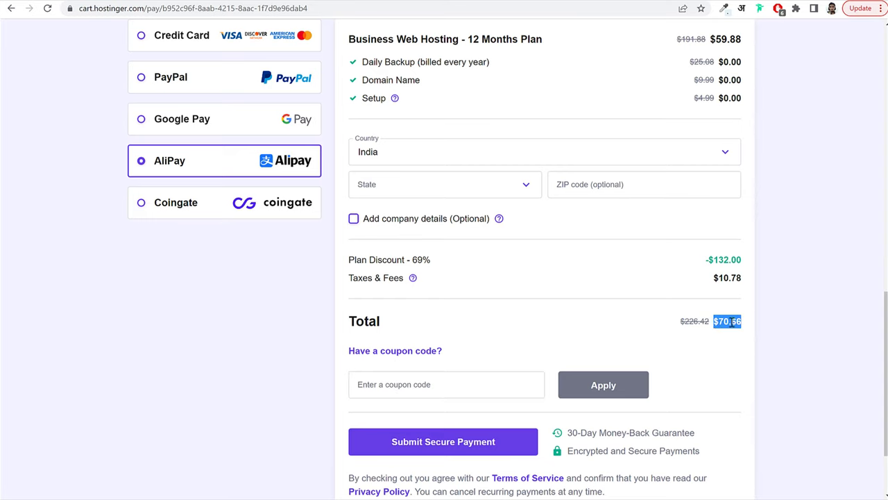
left_click(490, 382)
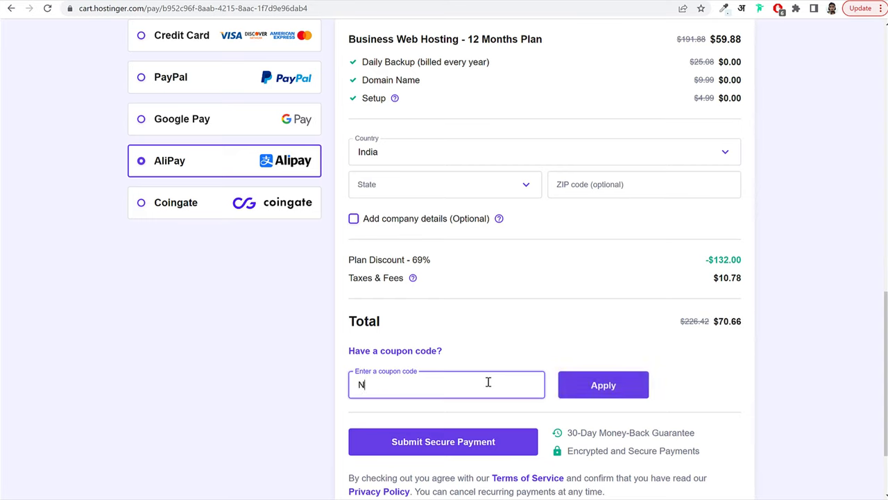
double_click(455, 382)
left_click(603, 389)
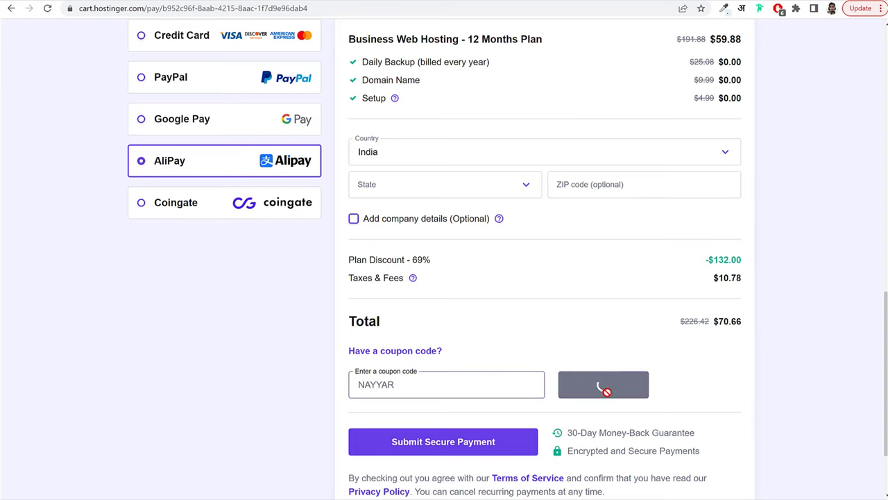
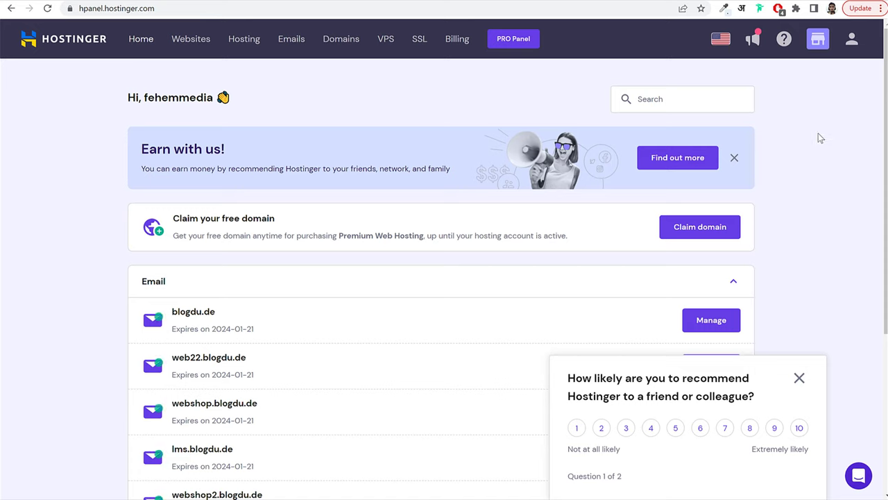
- Dismiss the hPanel recommendation survey popup
left_click(139, 8)
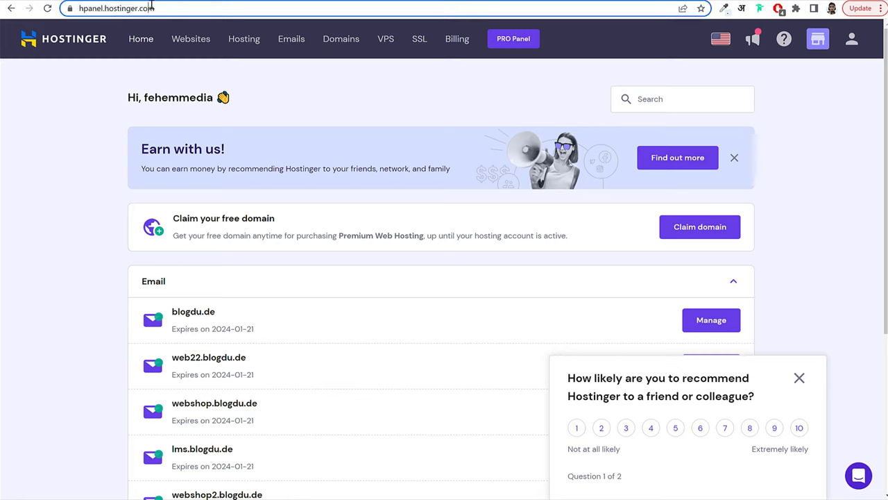
left_click(69, 9)
key("Escape")
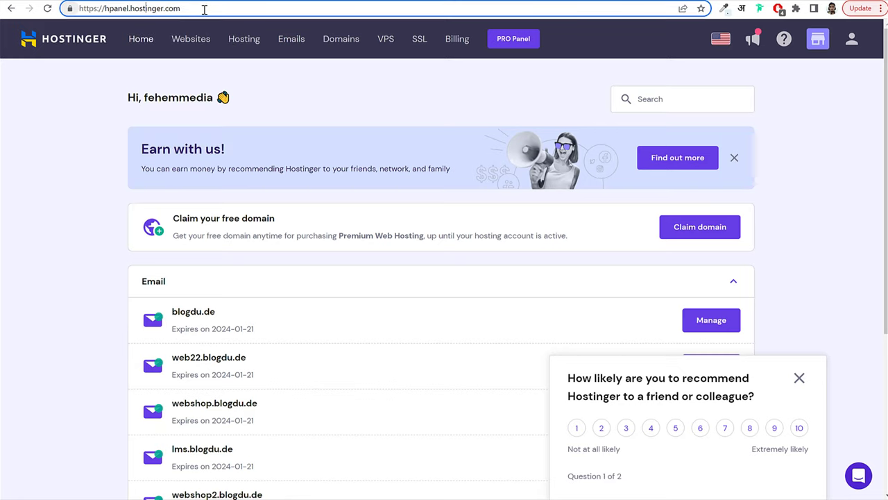
left_click(821, 105)
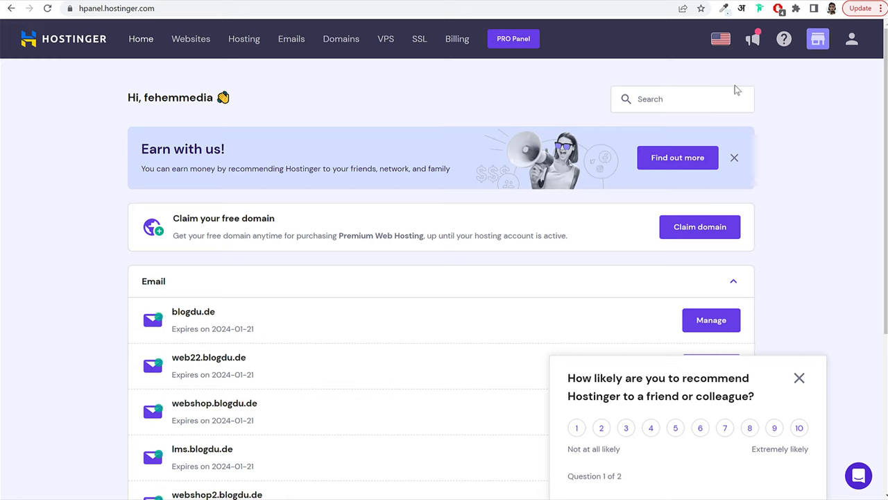
left_click(799, 379)
- Go to Websites and open the hosting dashboard for blogdu.de
left_click(202, 48)
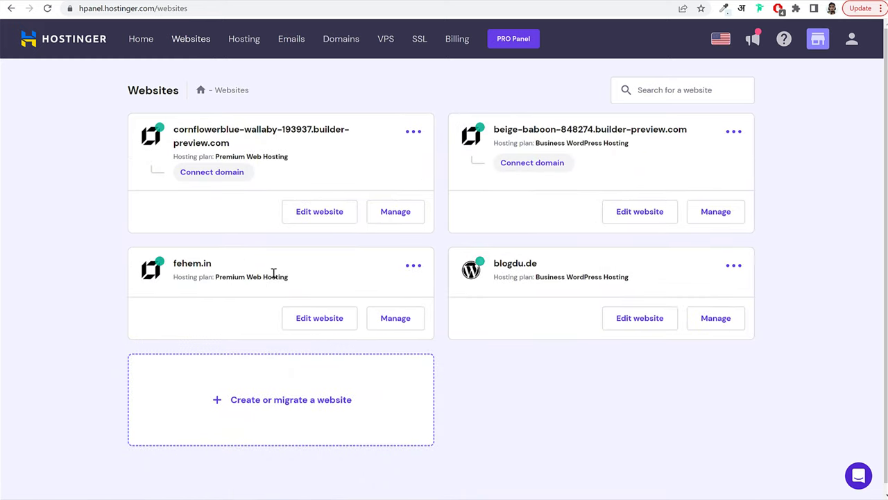
double_click(524, 263)
left_click(732, 327)
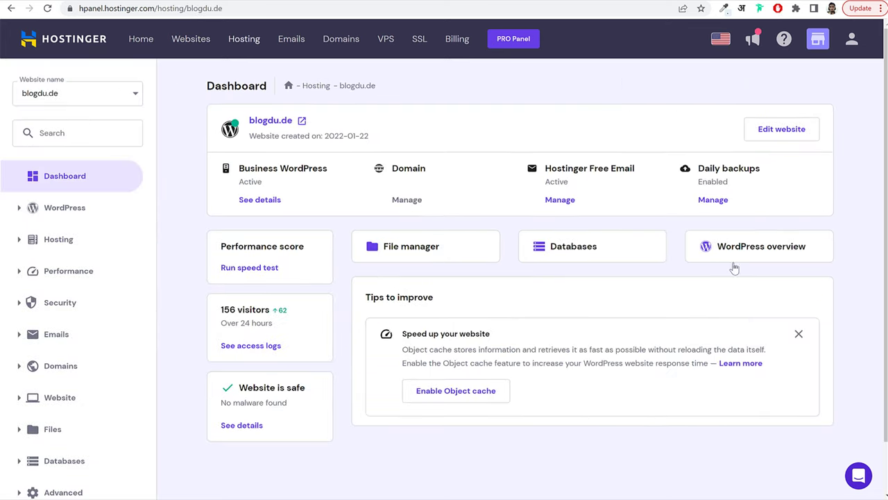
- Open the WordPress overview for houses.blogdu.de and review its SSL Certificate and Force HTTPS settings
left_click(754, 255)
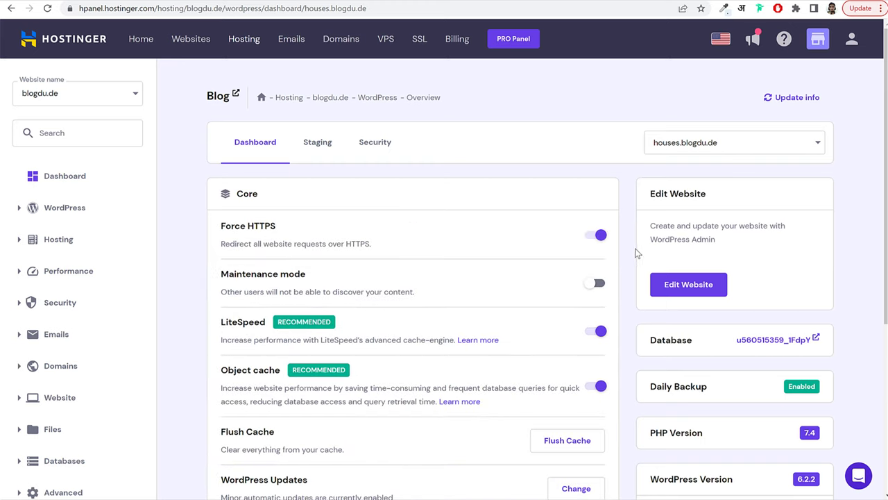
scroll(827, 240, "down", 4)
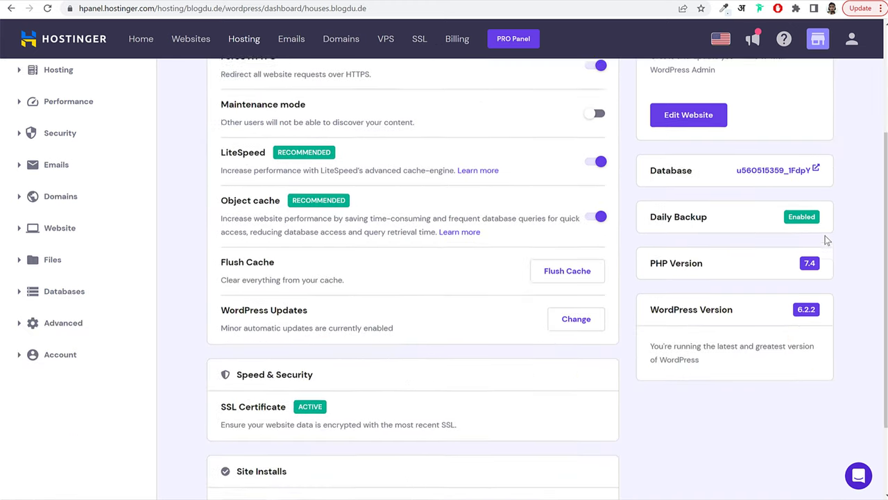
left_click_drag(221, 305, 296, 306)
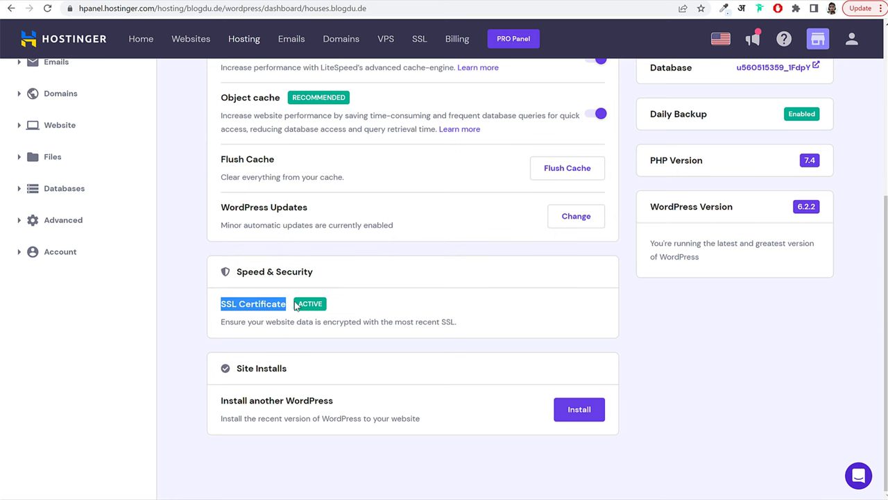
scroll(340, 307, "up", 3)
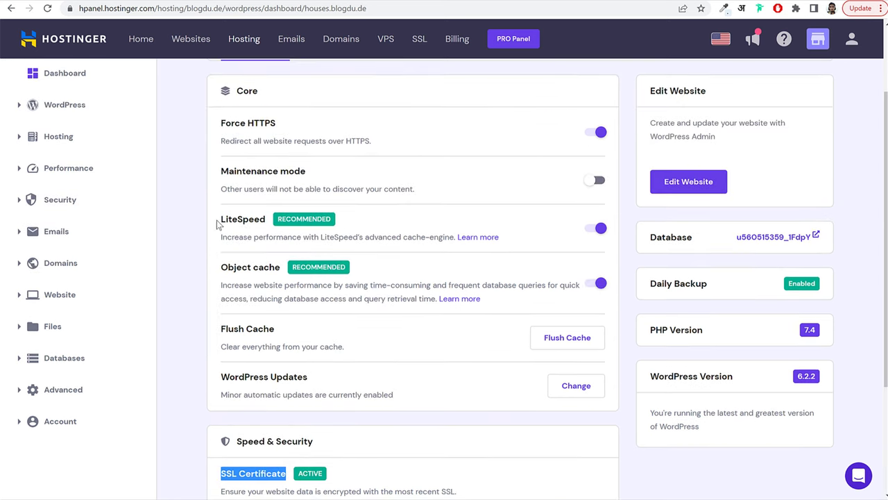
left_click_drag(220, 221, 263, 221)
left_click(263, 220)
left_click_drag(220, 123, 291, 125)
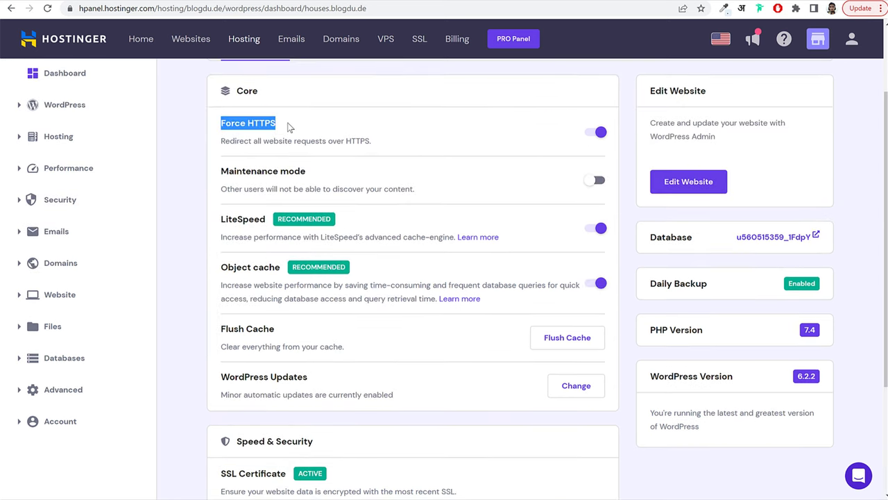
left_click(291, 125)
- Check the PHP version, WordPress 6.2.2 version and database name on the overview
scroll(500, 291, "down", 3)
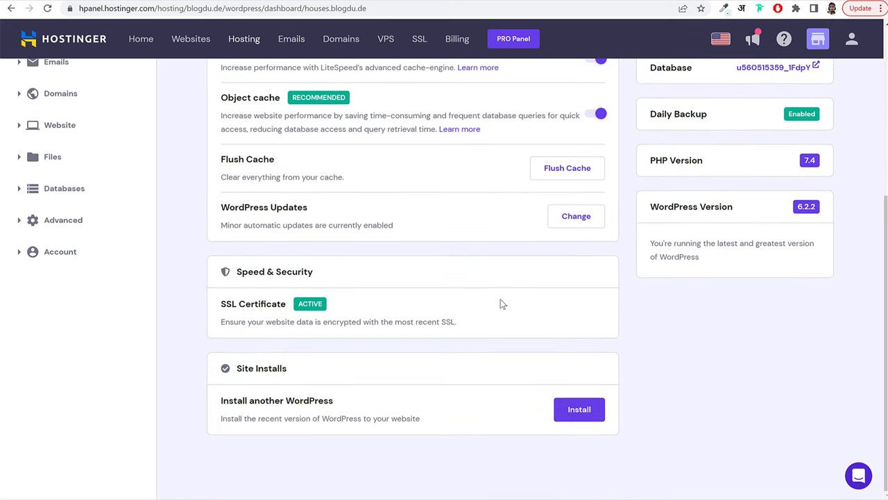
left_click_drag(650, 162, 692, 173)
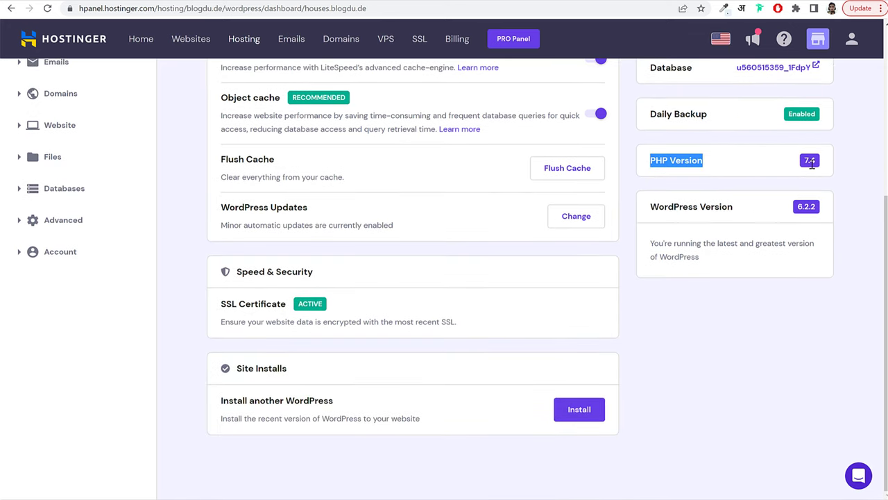
left_click_drag(660, 205, 737, 206)
left_click(775, 213)
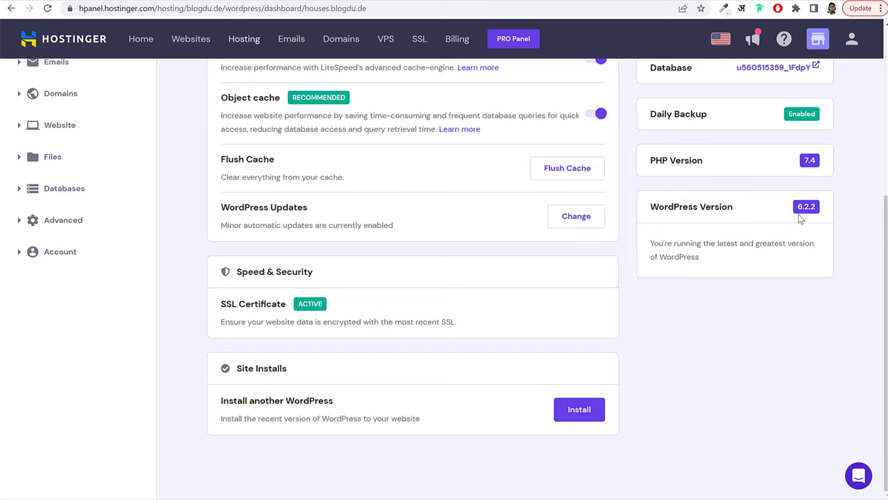
scroll(800, 219, "up", 2)
left_click_drag(738, 181, 817, 179)
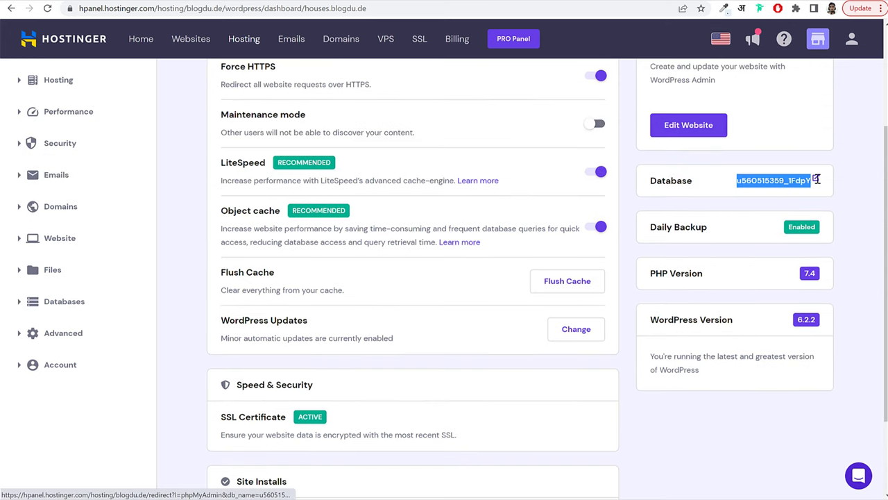
left_click(843, 193)
scroll(839, 217, "up", 2)
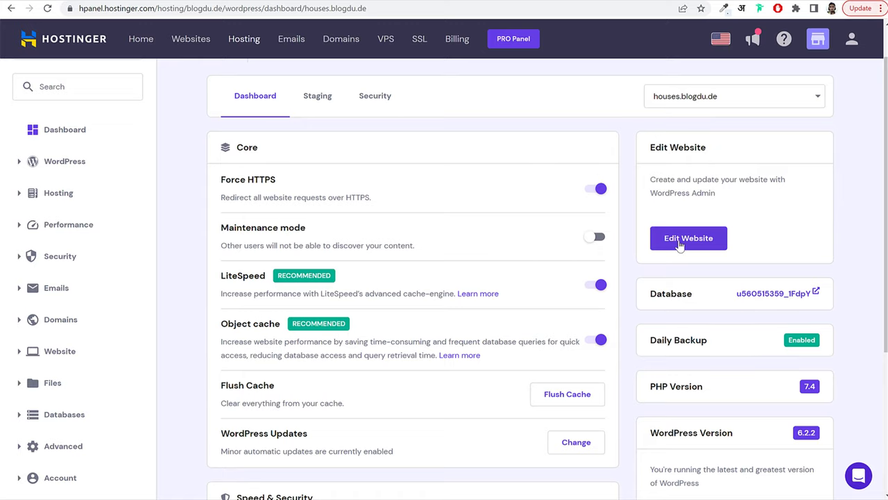
- Open the houses.blogdu.de WordPress admin from hPanel's Edit Website and scroll the dashboard
left_click(708, 250)
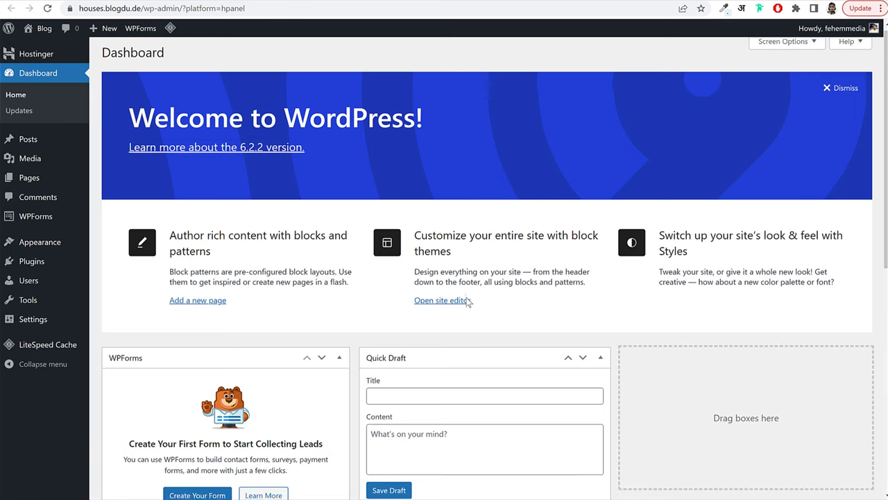
scroll(466, 301, "down", 5)
scroll(345, 216, "up", 2)
scroll(345, 217, "up", 3)
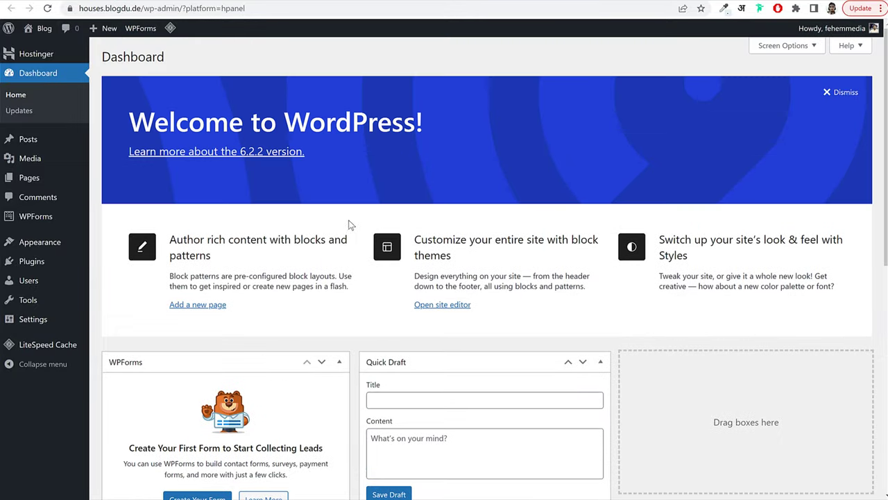
scroll(420, 241, "down", 2)
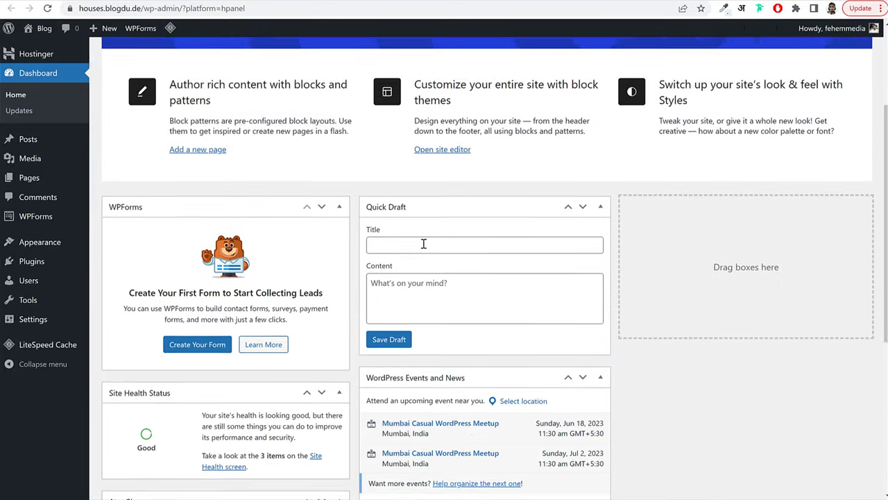
scroll(422, 242, "up", 2)
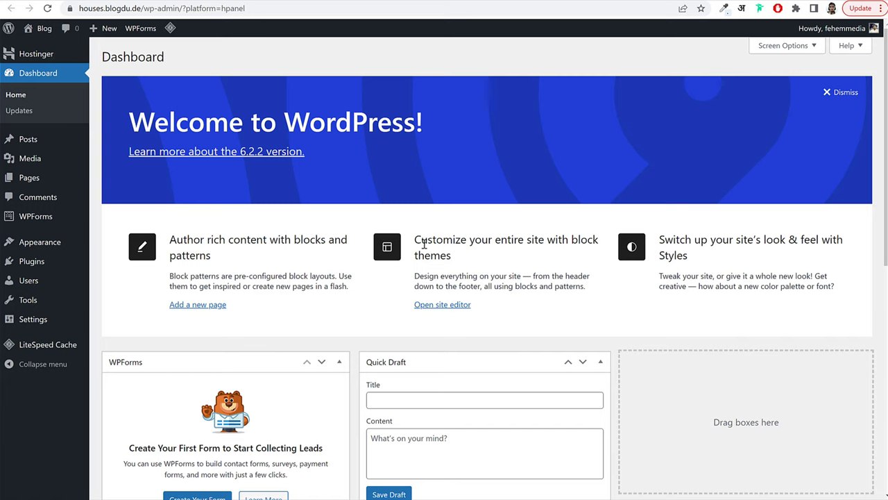
- Reload the dashboard at the plain /wp-admin/ address with index.php removed
left_click(51, 75)
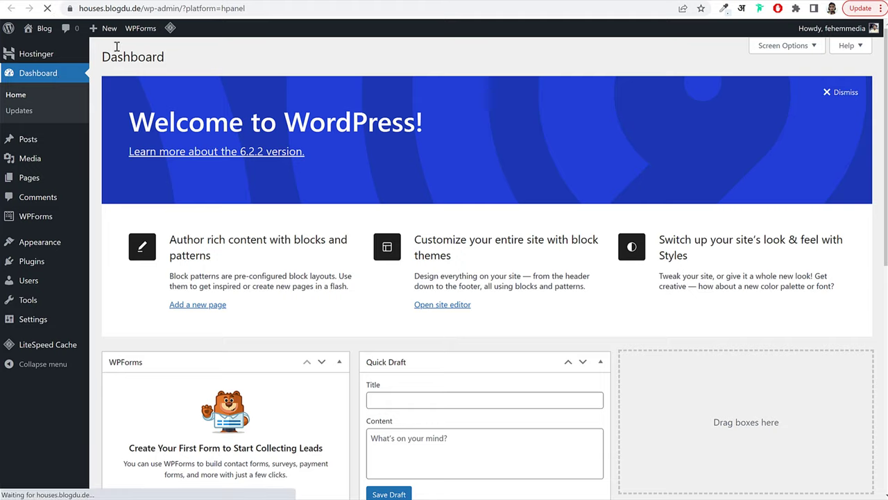
double_click(262, 8)
key("BackSpace")
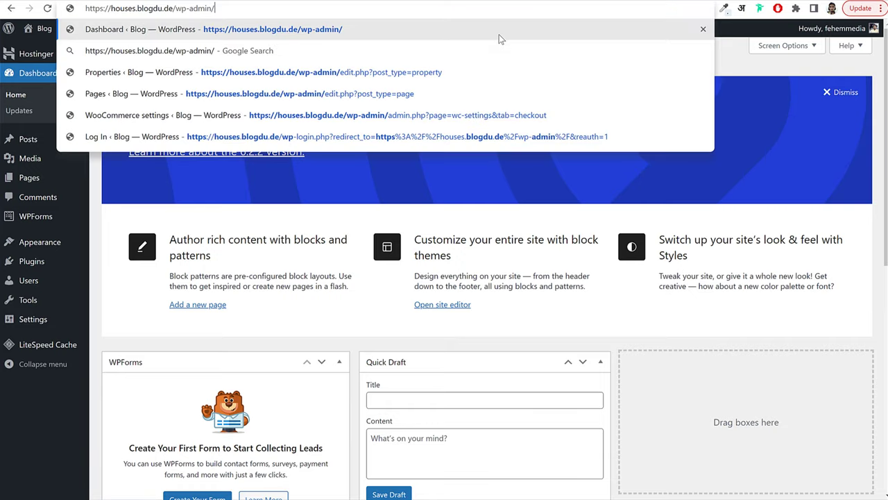
key("Return")
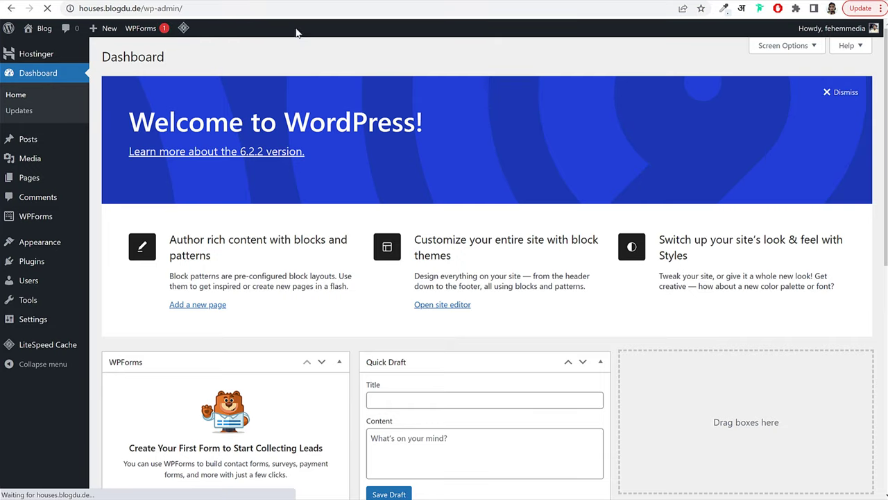
left_click(206, 9)
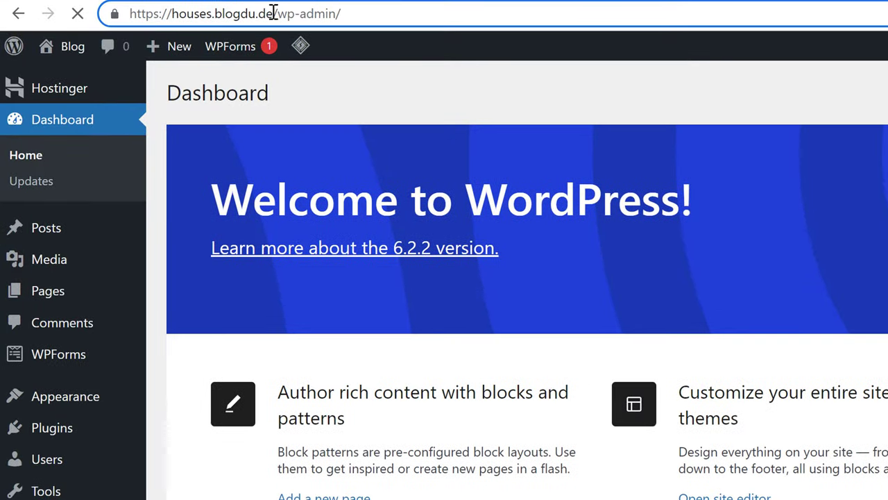
left_click_drag(275, 13, 382, 13)
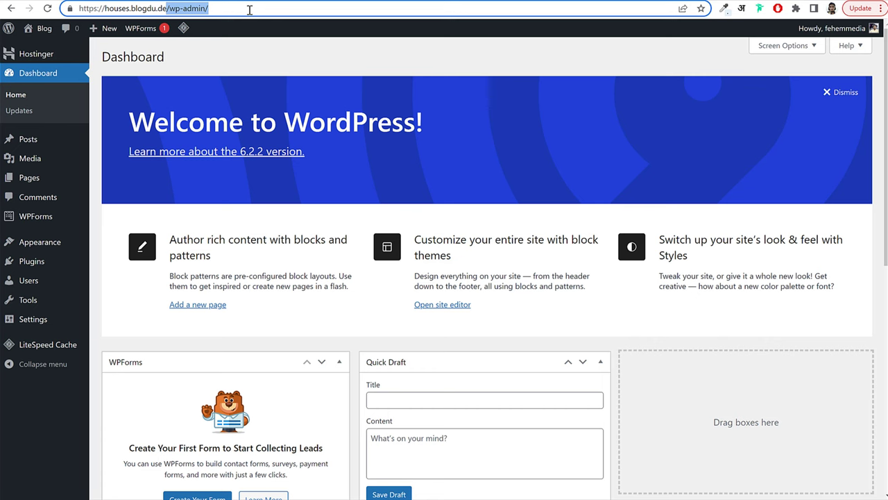
scroll(511, 426, "down", 3)
scroll(517, 430, "up", 3)
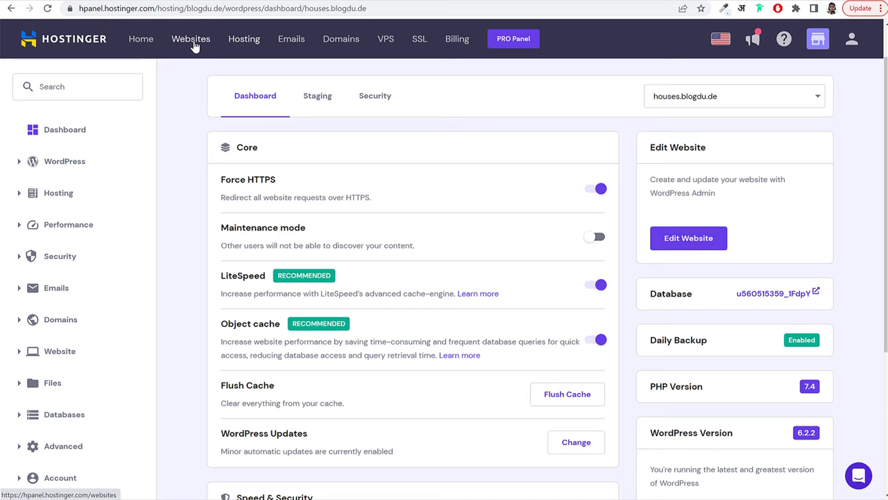
- Reopen the houses.blogdu.de Dashboard, showing Good site health and Twenty Twenty-Three, and return to its top
left_click(688, 238)
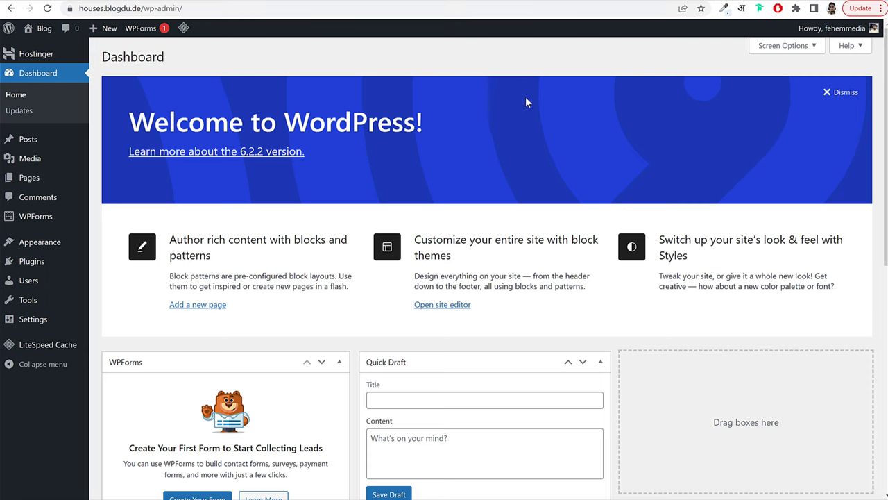
scroll(526, 208, "down", 6)
scroll(526, 208, "up", 6)
scroll(418, 250, "down", 6)
scroll(448, 298, "up", 2)
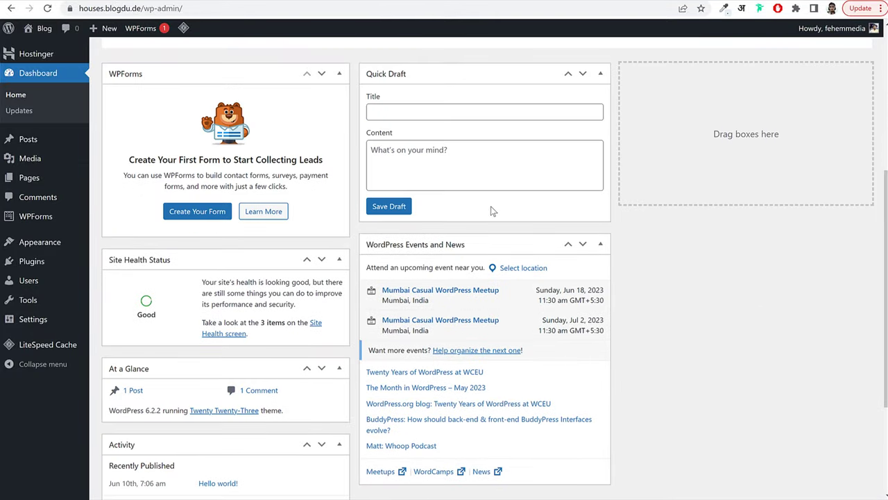
scroll(305, 285, "up", 3)
scroll(335, 273, "up", 1)
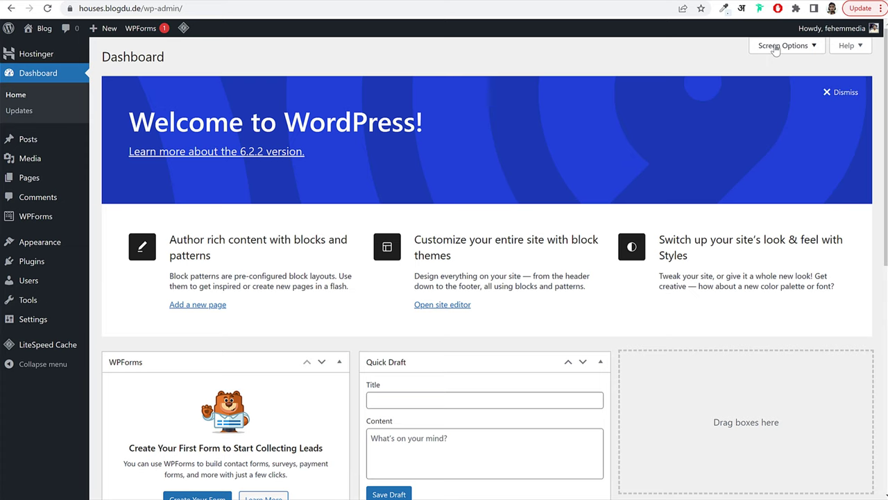
- In Screen Options, hide Welcome, WPForms, Site Health Status, At a Glance, Activity, Quick Draft and Events and News
left_click(775, 47)
left_click(525, 100)
left_click(139, 98)
left_click(182, 95)
left_click(260, 96)
left_click(302, 95)
left_click(374, 97)
left_click(430, 96)
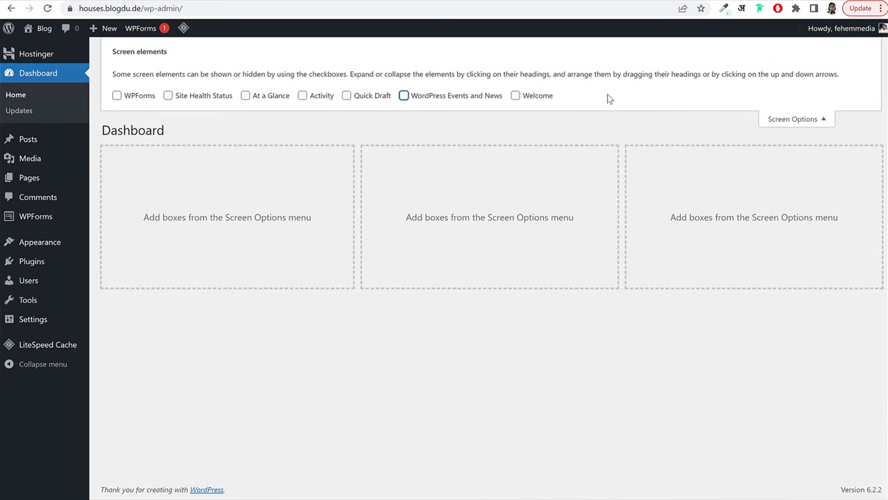
left_click(784, 118)
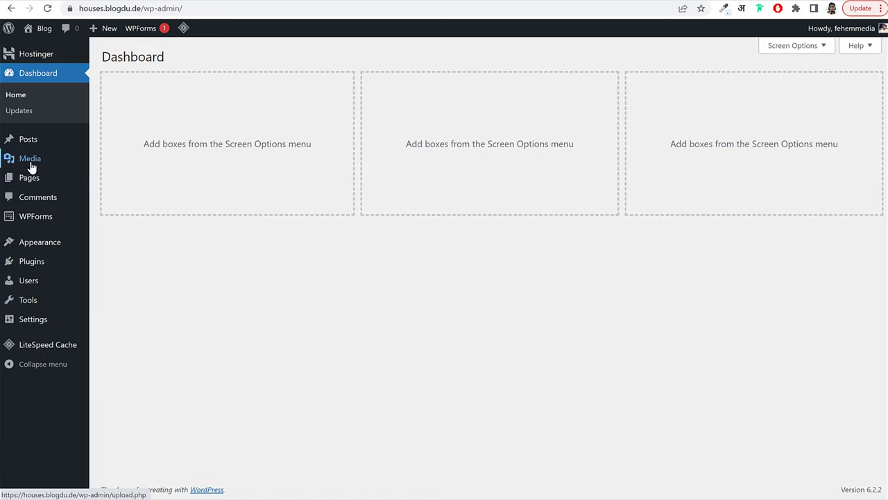
- Open All Posts, which lists only the Hello world! post
left_click(35, 140)
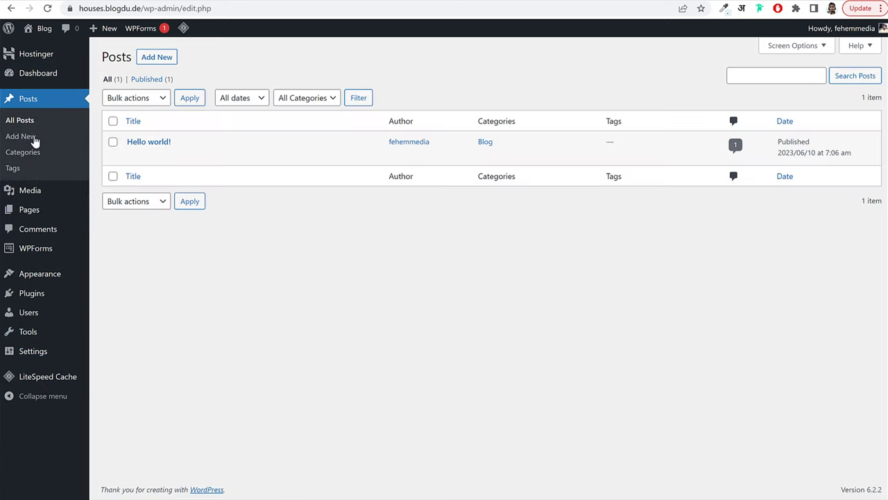
left_click_drag(179, 144, 127, 148)
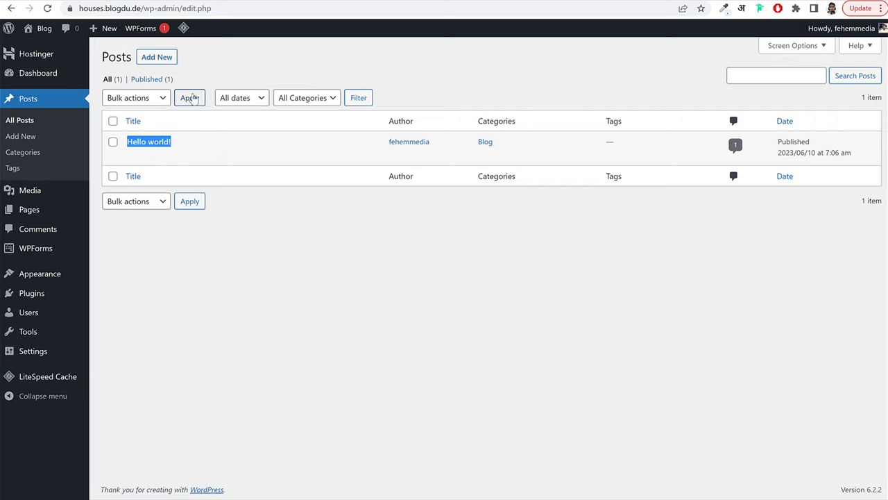
left_click(321, 69)
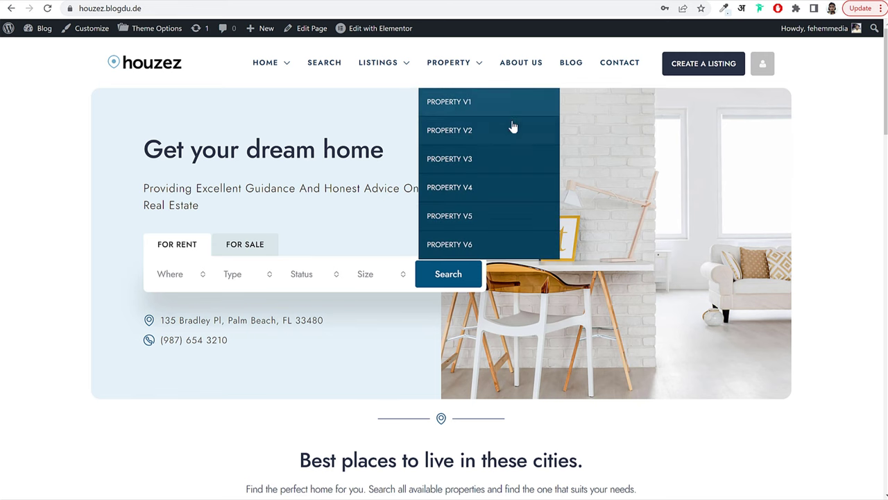
- Compare with the houzez demo site's blog page, then go to the empty Media Library
left_click(571, 67)
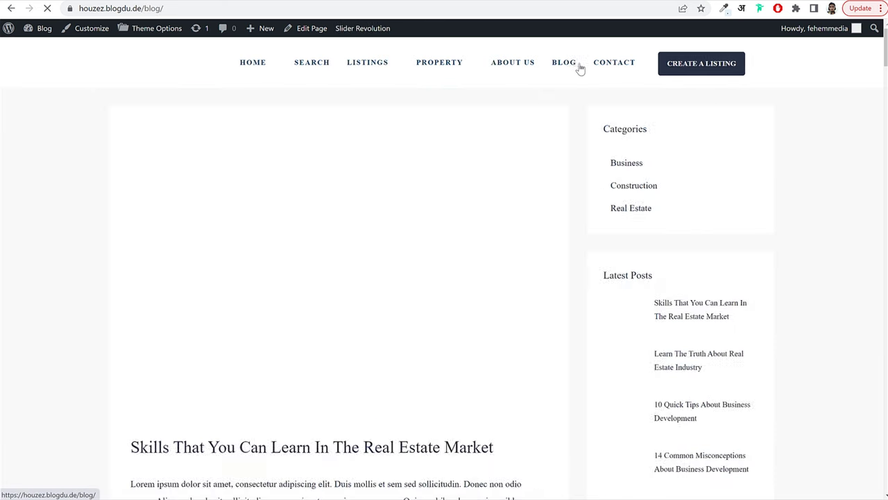
scroll(507, 210, "down", 1)
scroll(507, 210, "down", 6)
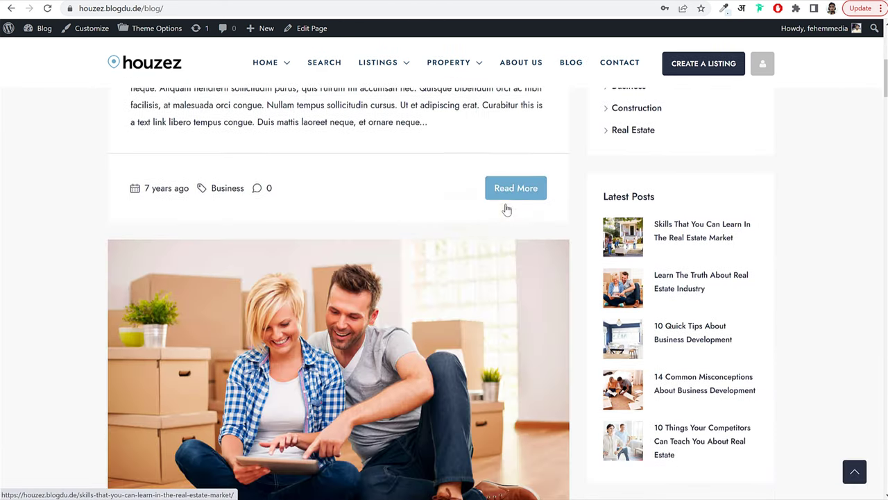
scroll(435, 287, "up", 6)
scroll(434, 287, "up", 2)
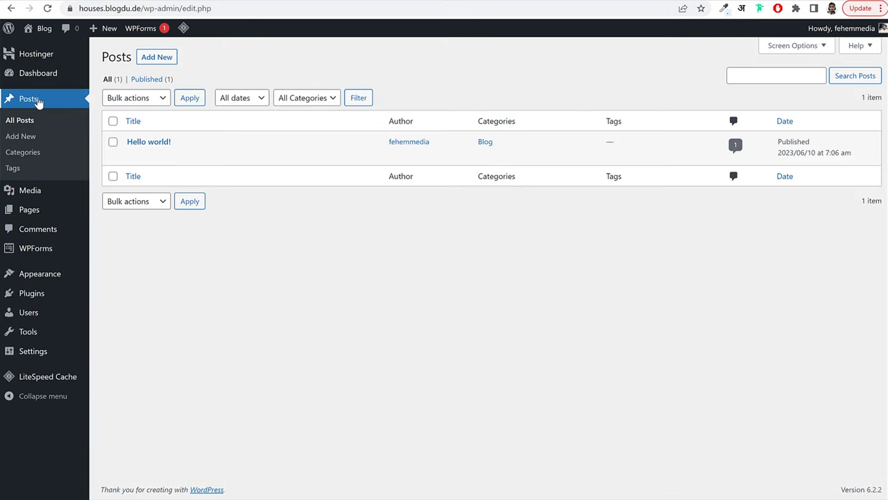
left_click(55, 195)
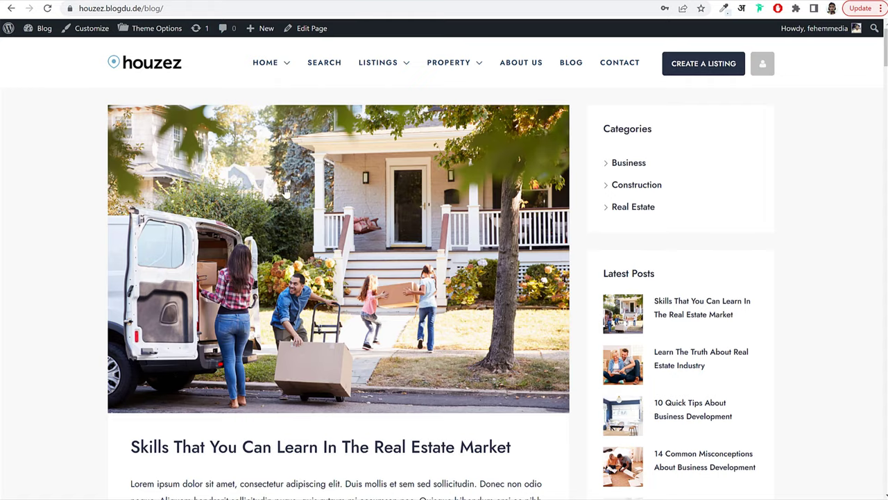
- Review the Media Library, the Pages list and the Comments list with its one sample comment, then the Themes screen
scroll(347, 212, "down", 8)
scroll(311, 290, "down", 10)
scroll(310, 285, "up", 15)
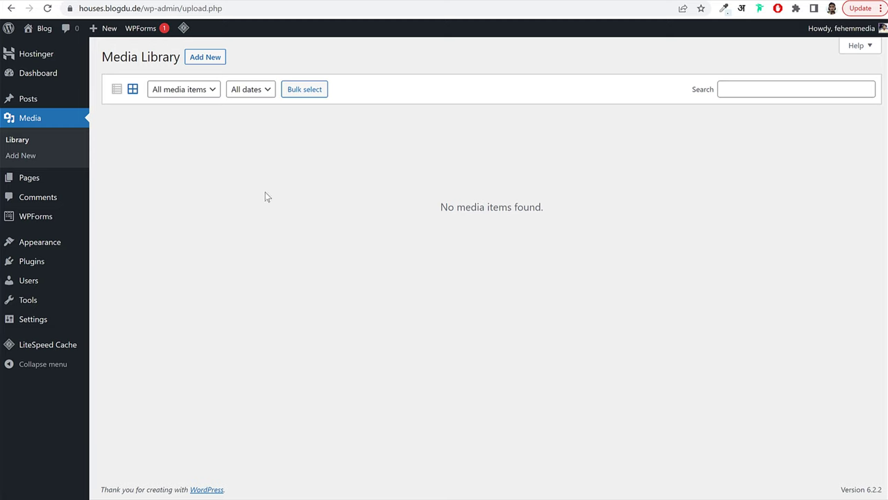
left_click(54, 179)
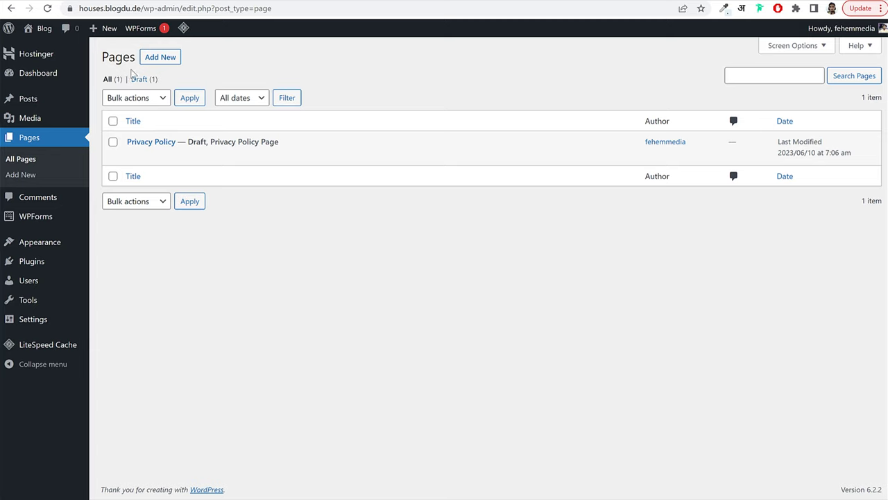
left_click(70, 200)
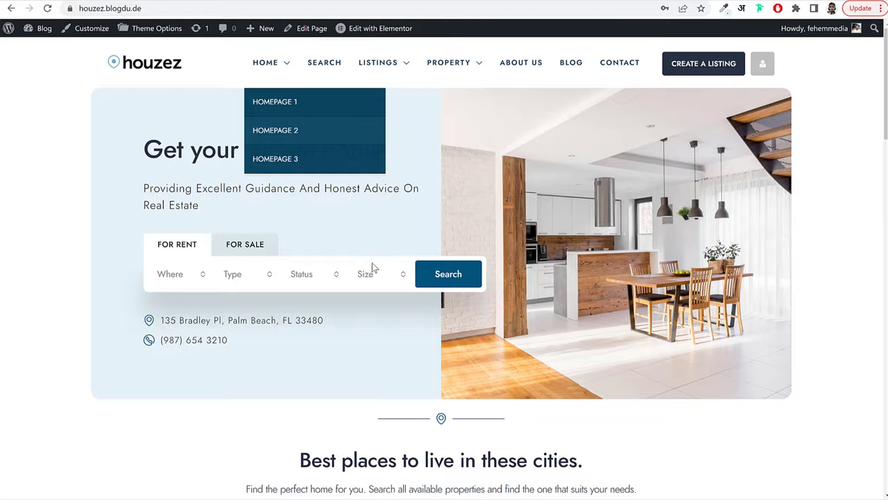
scroll(372, 268, "down", 12)
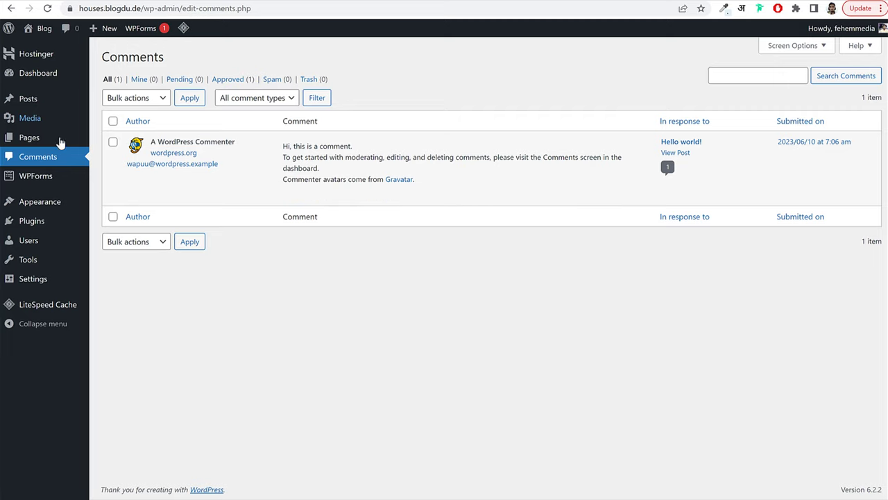
left_click(38, 208)
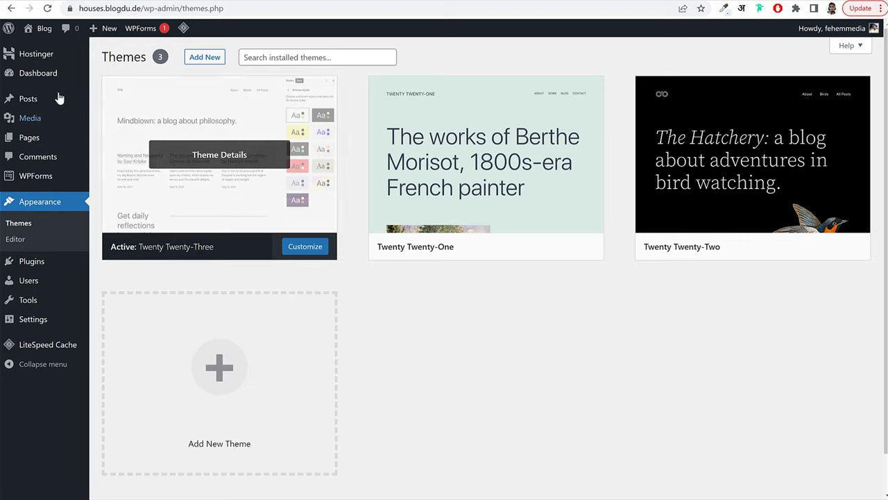
- Open the site's front page in a new tab to view the current Twenty Twenty-Three design
right_click(41, 28)
left_click(83, 37)
left_click(448, 2)
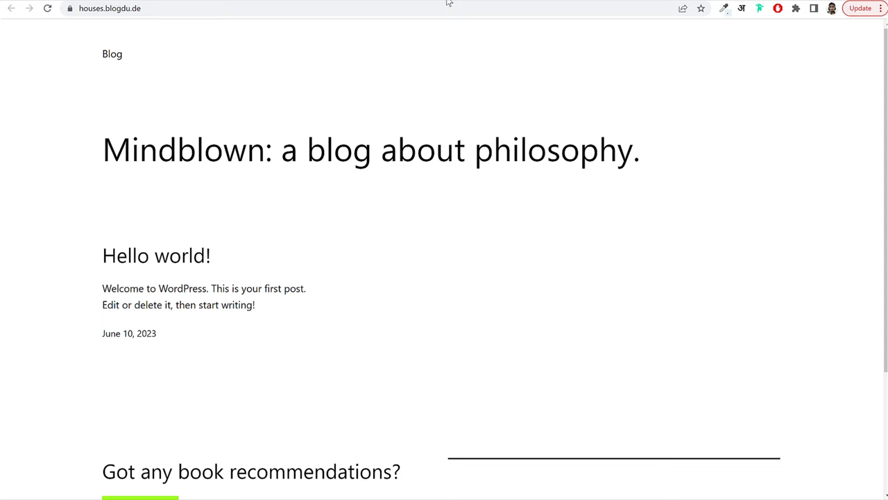
scroll(518, 219, "down", 3)
scroll(520, 226, "up", 3)
scroll(335, 390, "down", 3)
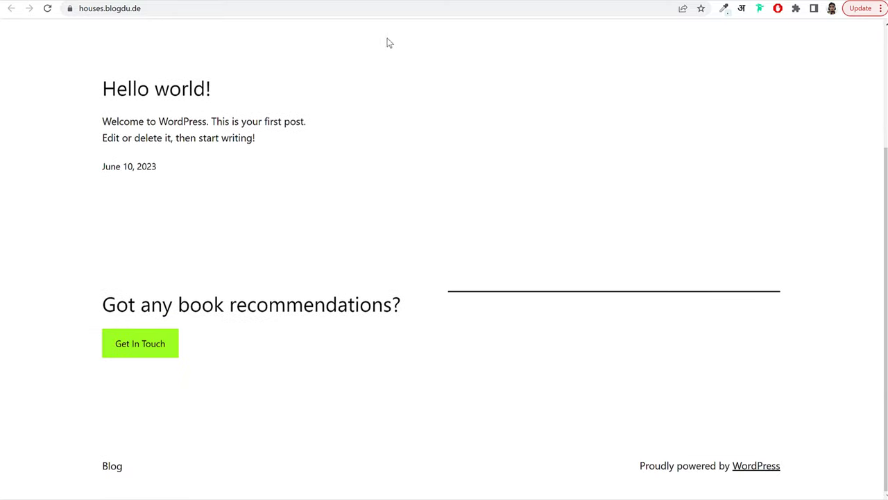
left_click(350, 2)
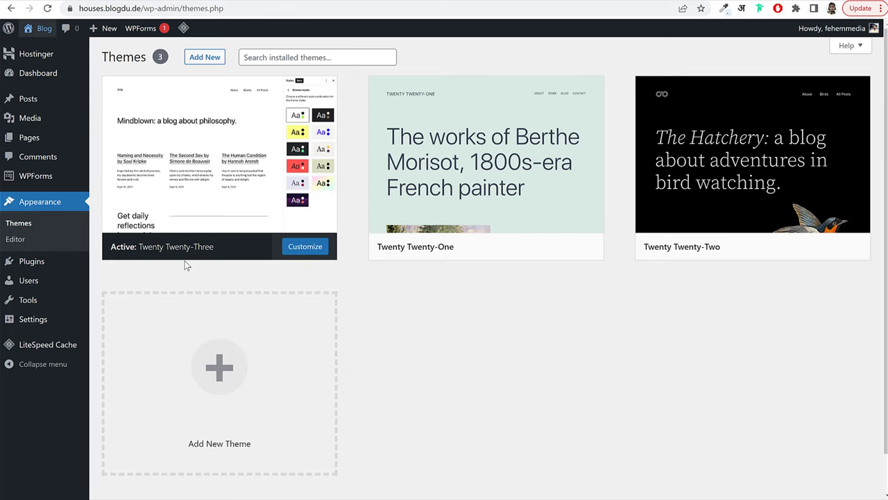
- Activate Twenty Twenty-Two and reload the front page to confirm the bird header
mouse_move(497, 159)
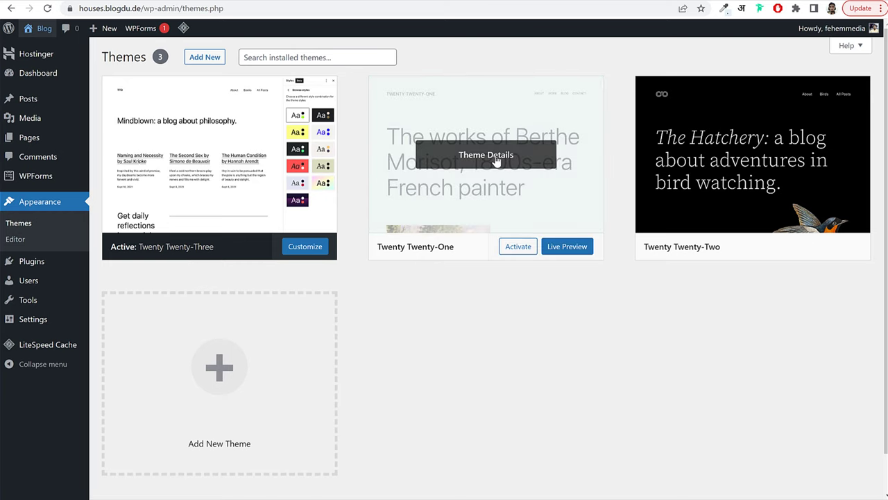
mouse_move(696, 205)
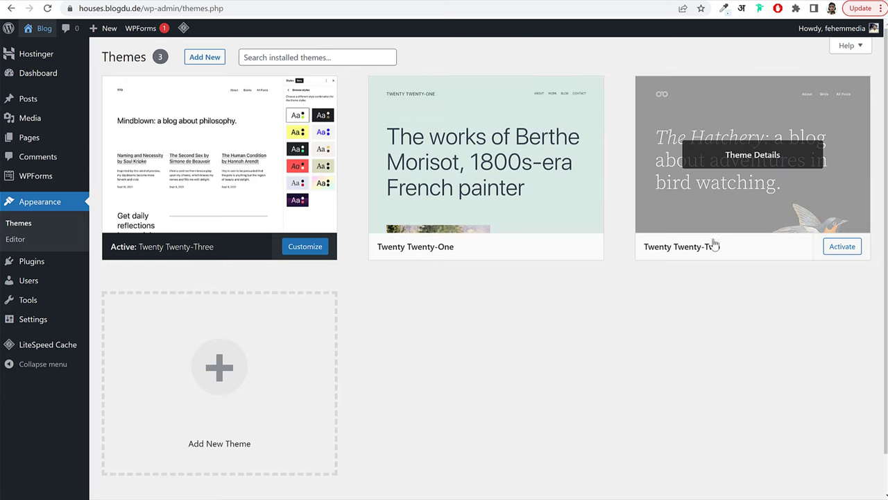
left_click(838, 251)
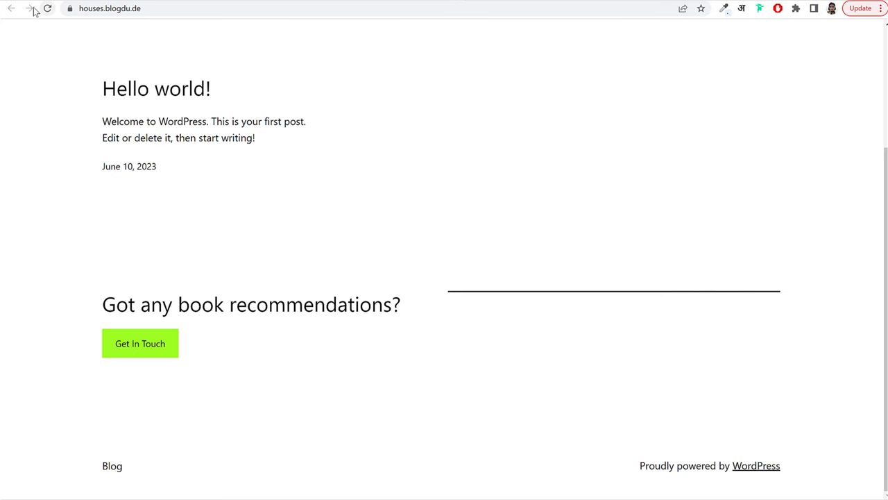
left_click(46, 9)
scroll(436, 199, "down", 3)
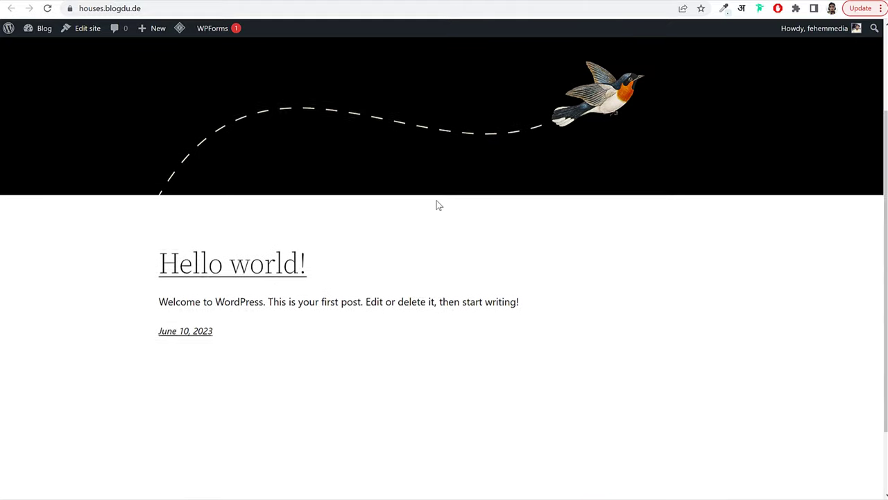
scroll(437, 203, "up", 3)
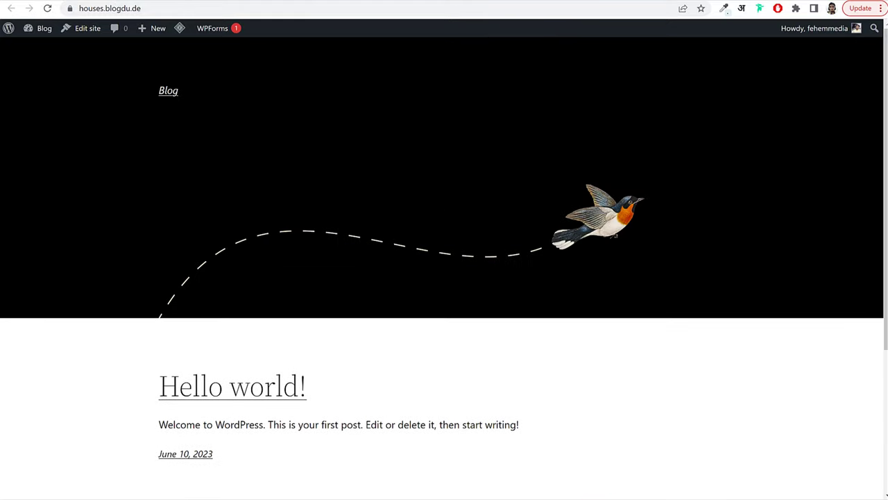
key("alt+Left")
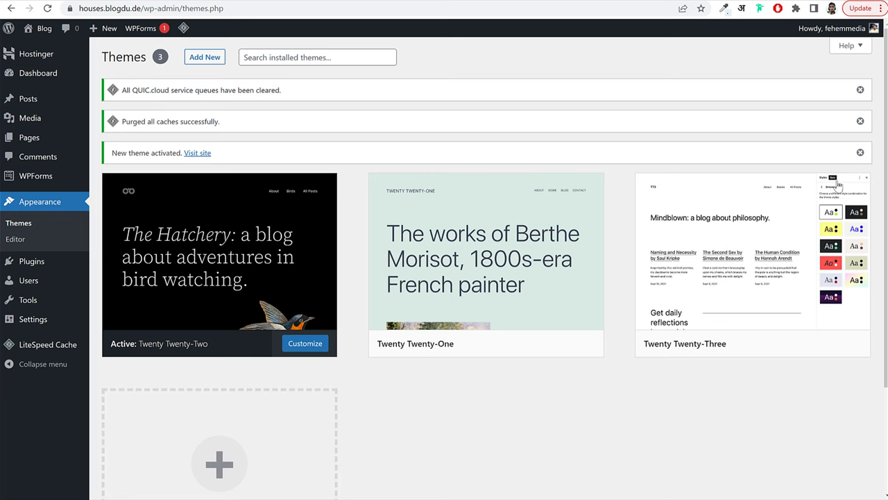
- Delete the Twenty Twenty-One theme from its Theme Details
left_click(510, 312)
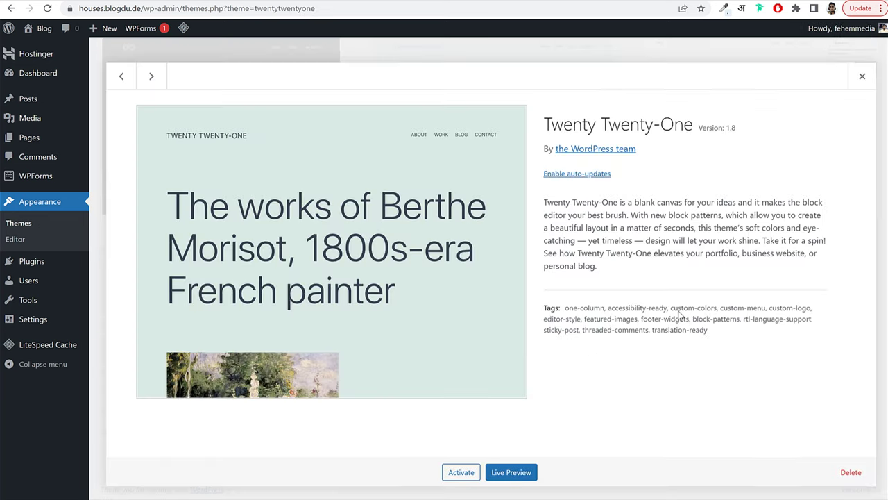
left_click(850, 472)
left_click(510, 93)
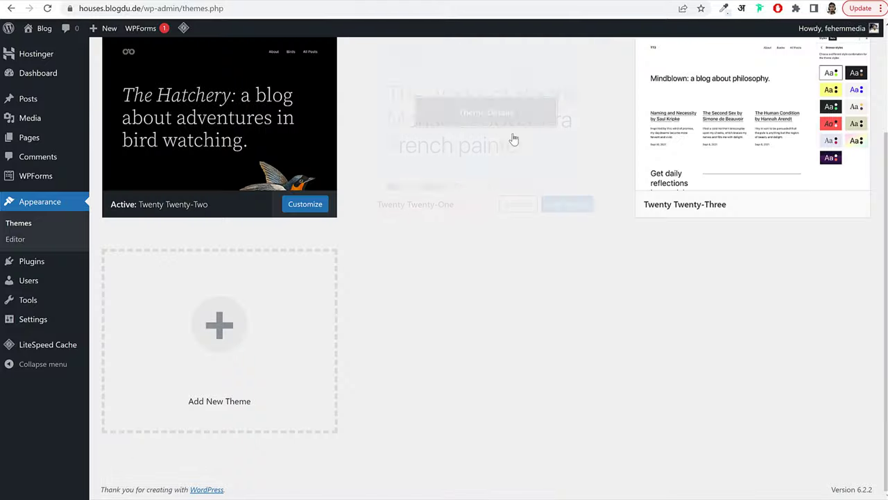
- Delete the Twenty Twenty-Three theme, leaving only Twenty Twenty-Two
left_click(498, 211)
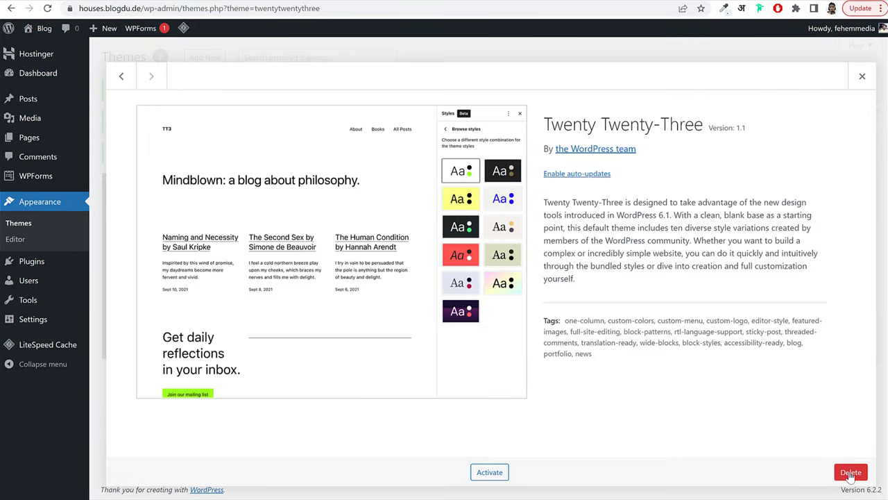
left_click(851, 472)
left_click(501, 95)
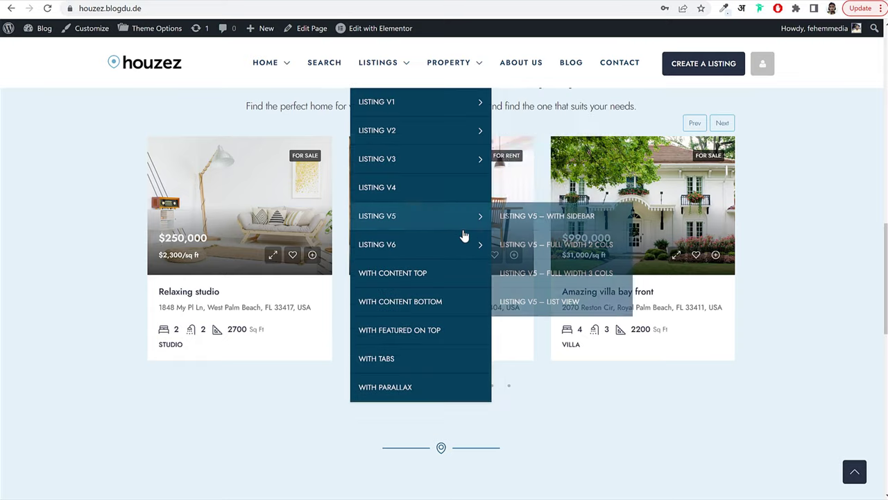
scroll(463, 236, "up", 5)
mouse_move(464, 238)
scroll(802, 210, "up", 5)
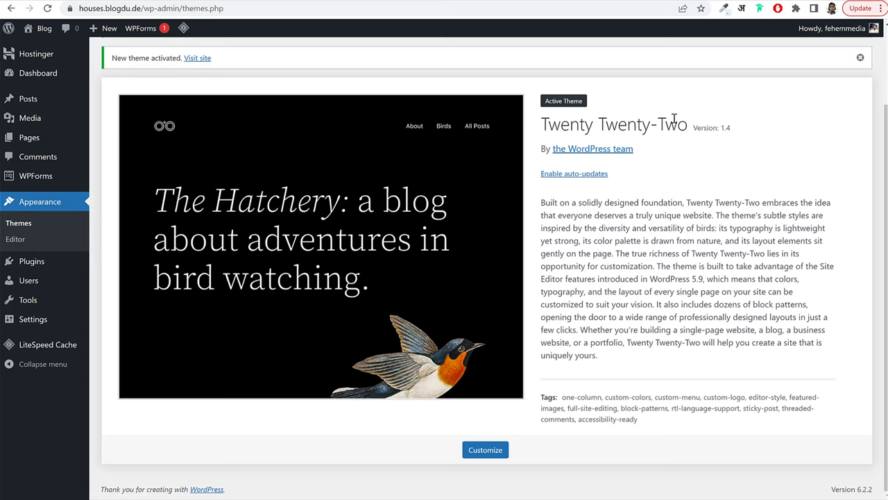
- Open Installed Plugins, listing six plugins with Hostinger, LiteSpeed Cache and WPForms Lite active
left_click(45, 268)
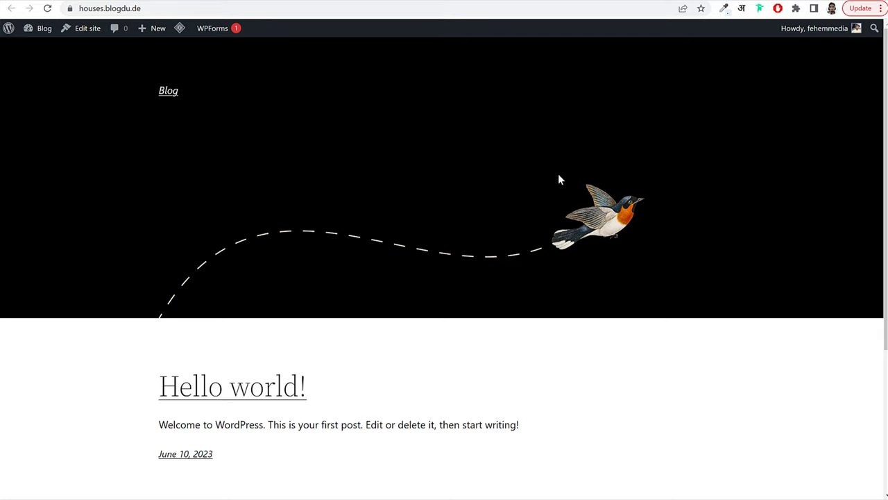
scroll(571, 381, "down", 3)
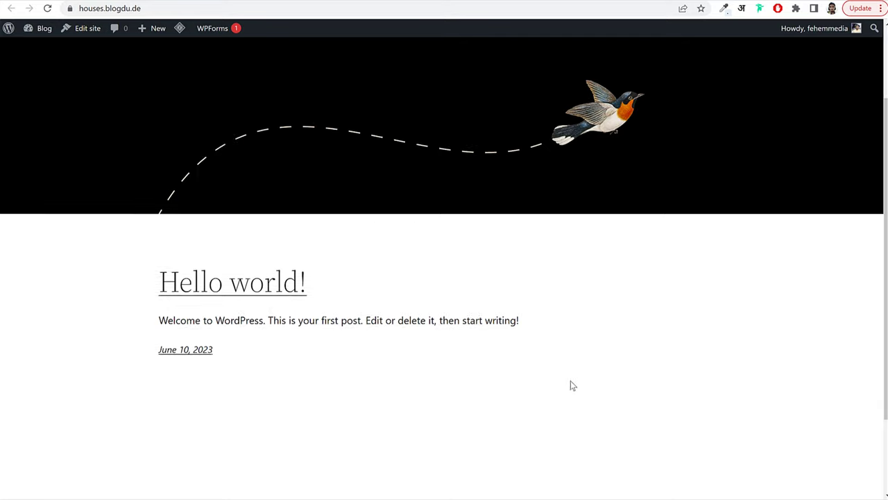
scroll(571, 385, "up", 3)
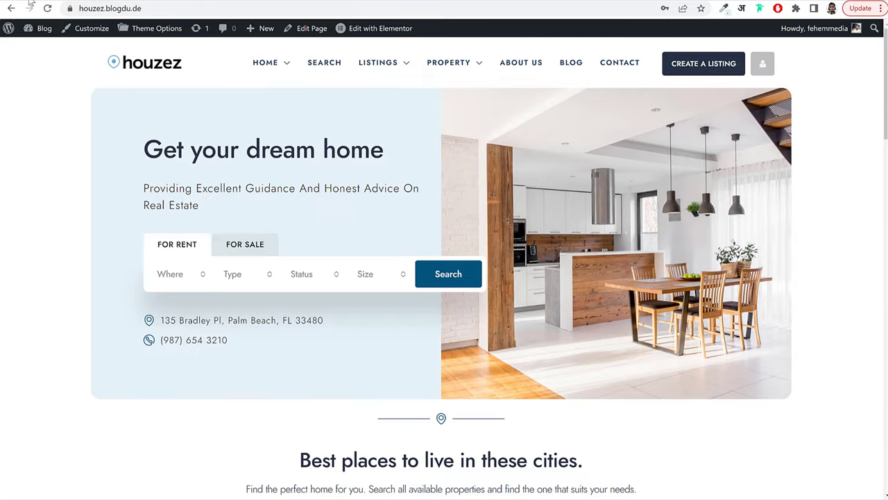
- View the demo's Amazing villa bay front property page and return to the demo home page
scroll(440, 243, "down", 8)
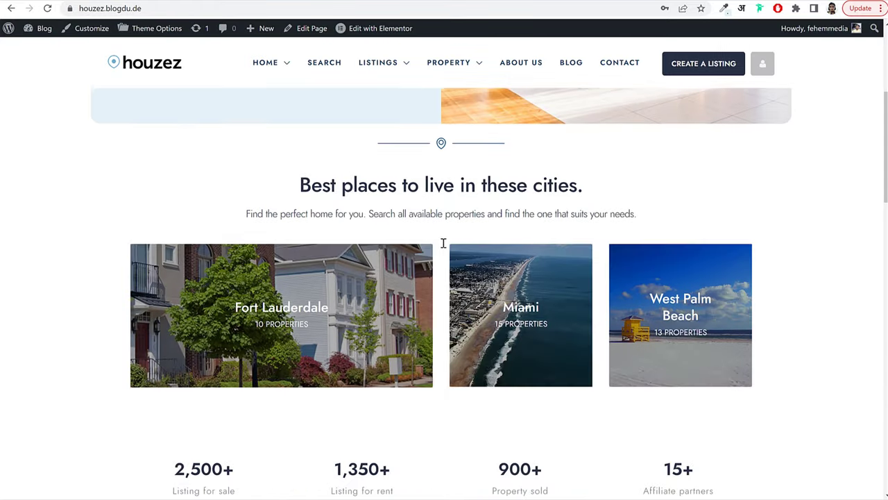
scroll(333, 261, "down", 4)
left_click(215, 351)
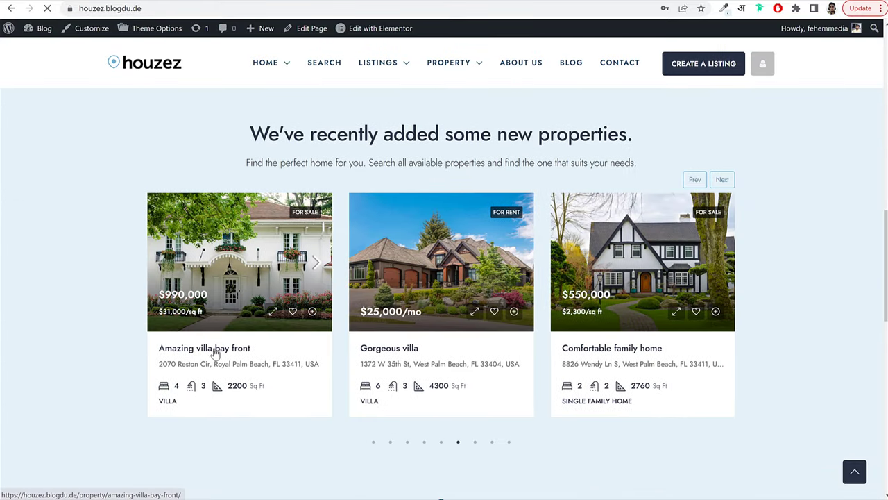
scroll(743, 281, "down", 3)
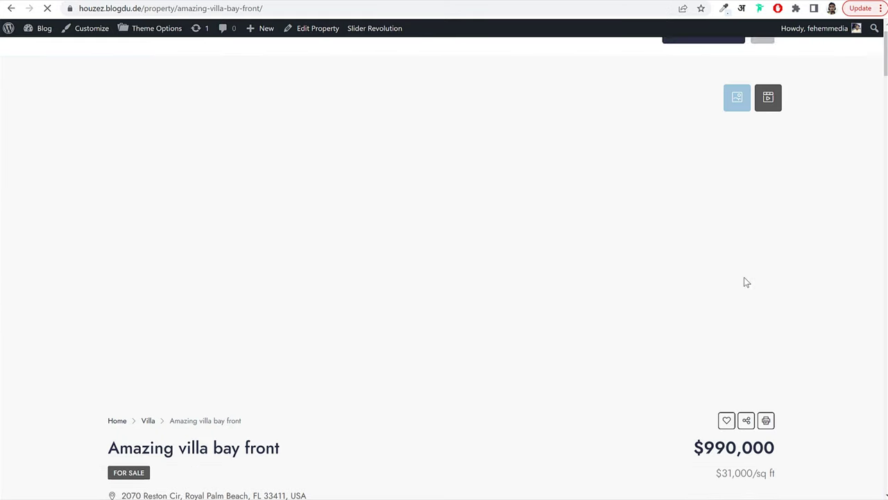
scroll(634, 363, "up", 5)
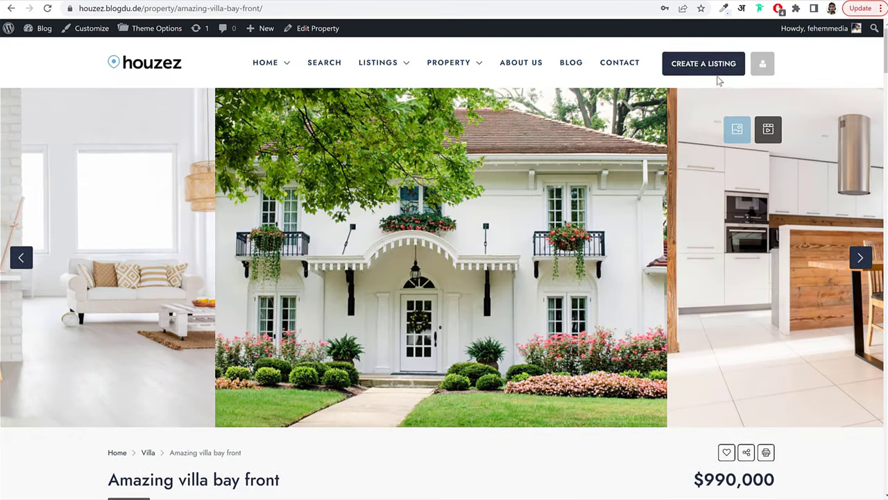
key("alt+Left")
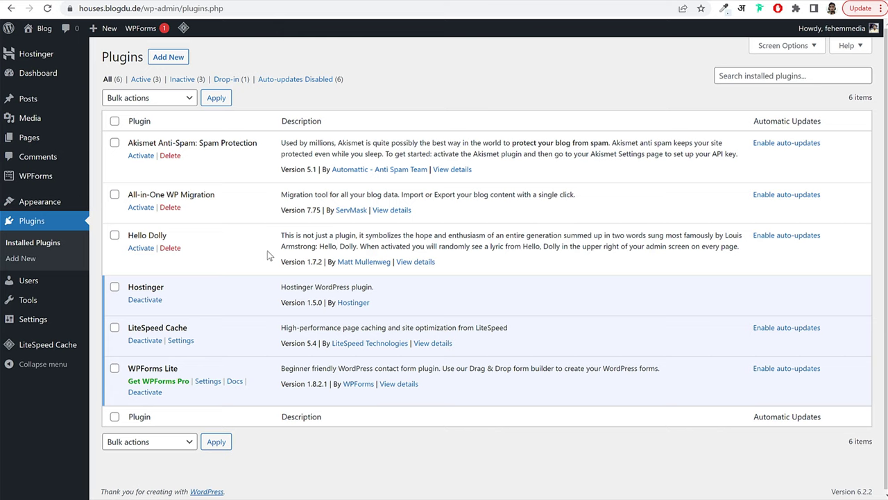
- Deactivate the Hostinger, LiteSpeed Cache and WPForms Lite plugins
left_click(160, 301)
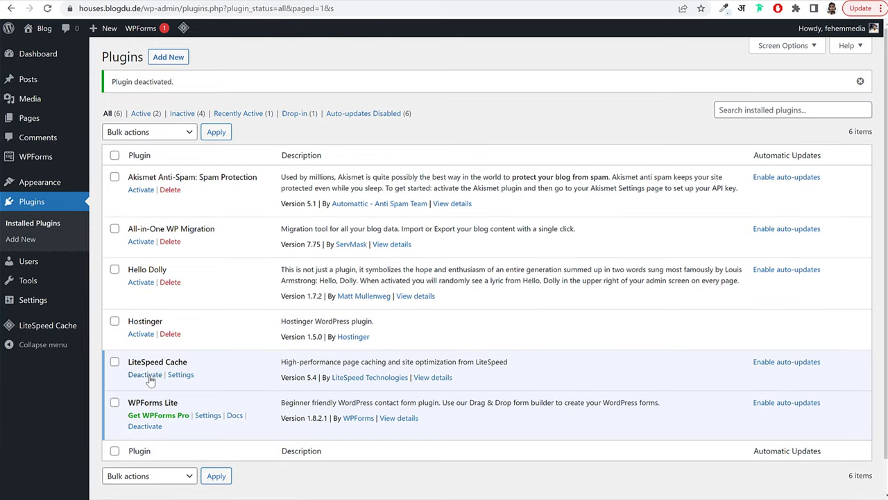
left_click(156, 376)
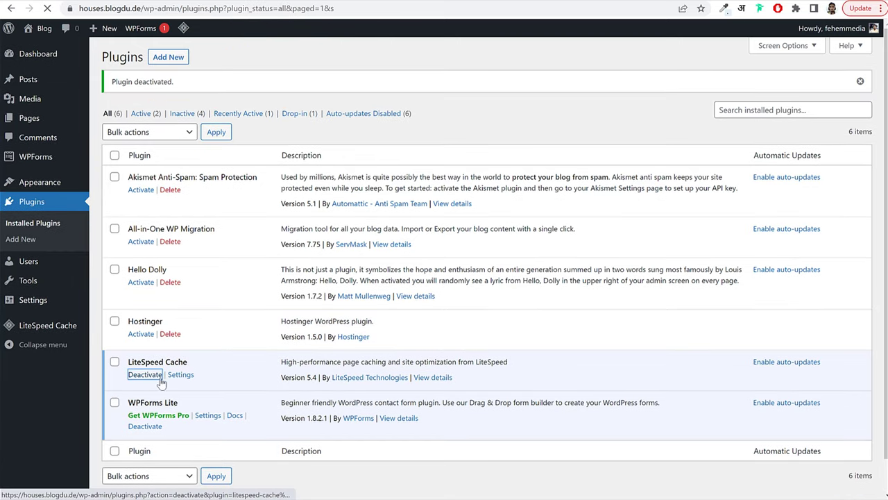
left_click(149, 426)
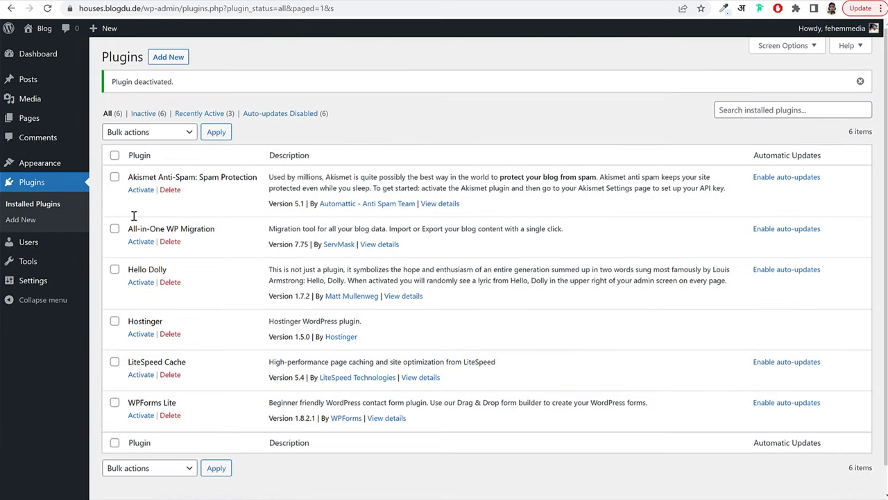
- Select every plugin except LiteSpeed Cache, with Delete chosen as the bulk action
left_click(115, 155)
scroll(146, 161, "down", 1)
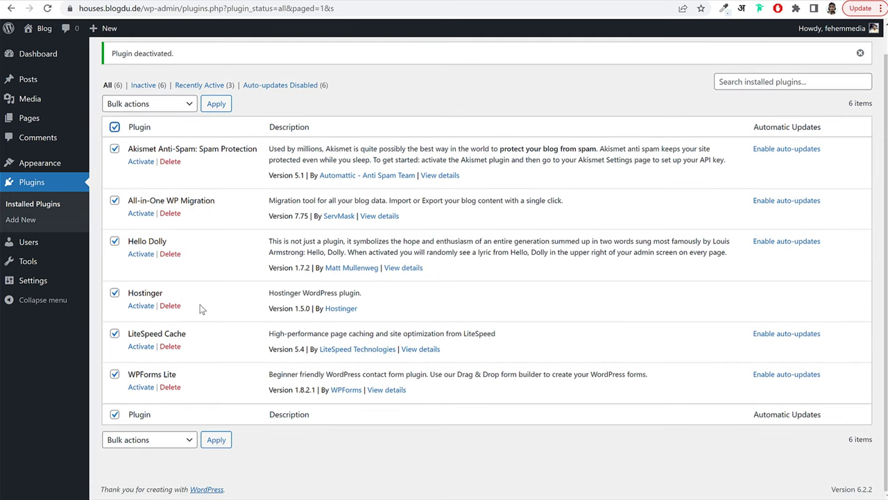
left_click(150, 107)
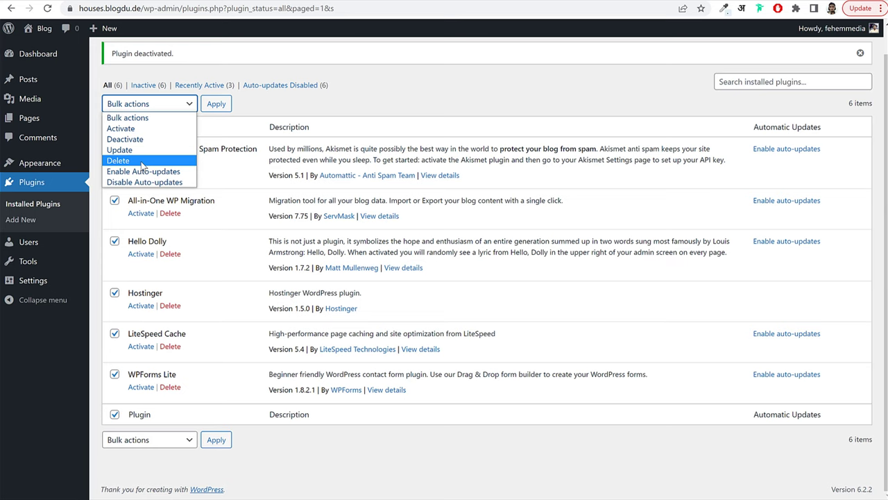
left_click(143, 161)
left_click_drag(129, 334, 210, 335)
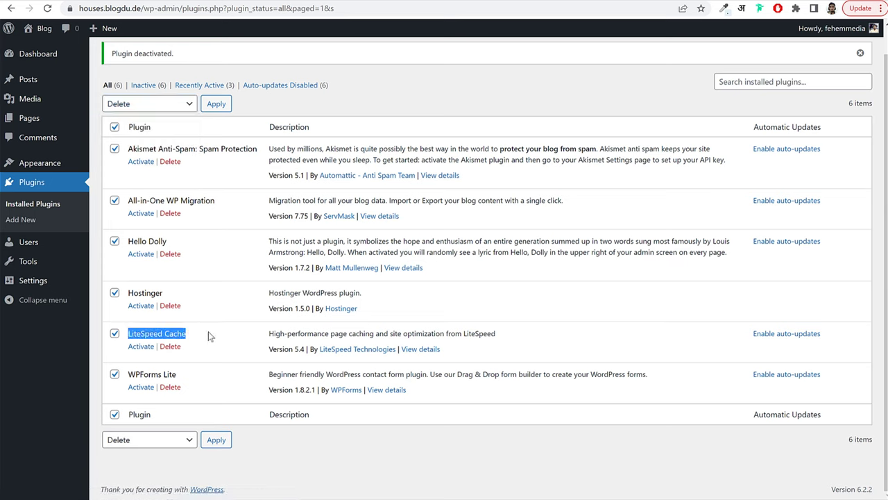
left_click(114, 334)
left_click(193, 337)
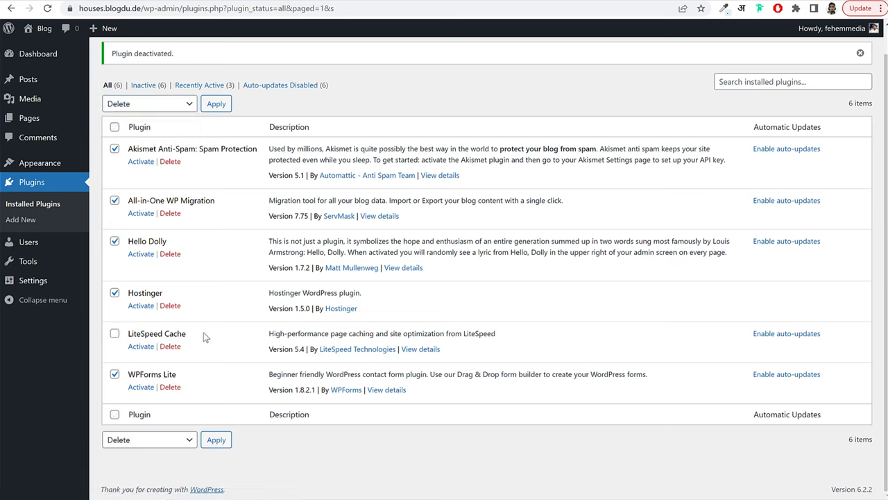
left_click_drag(269, 333, 504, 329)
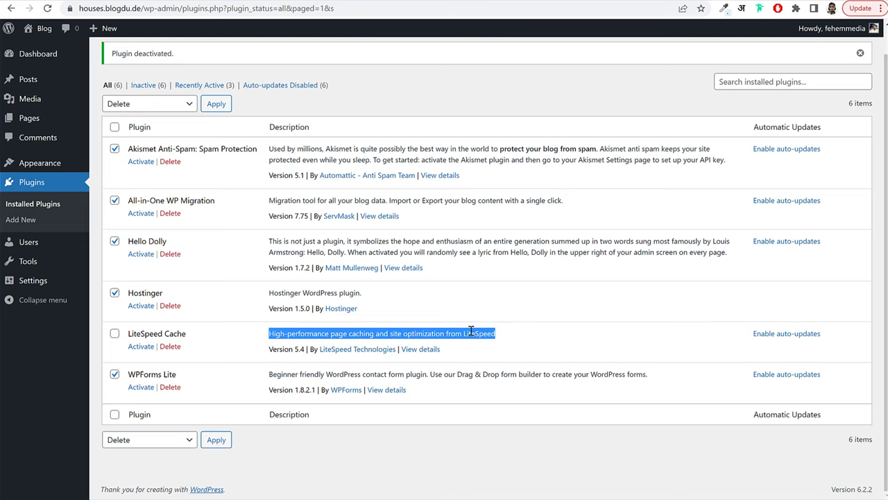
left_click(472, 331)
left_click_drag(127, 336, 229, 335)
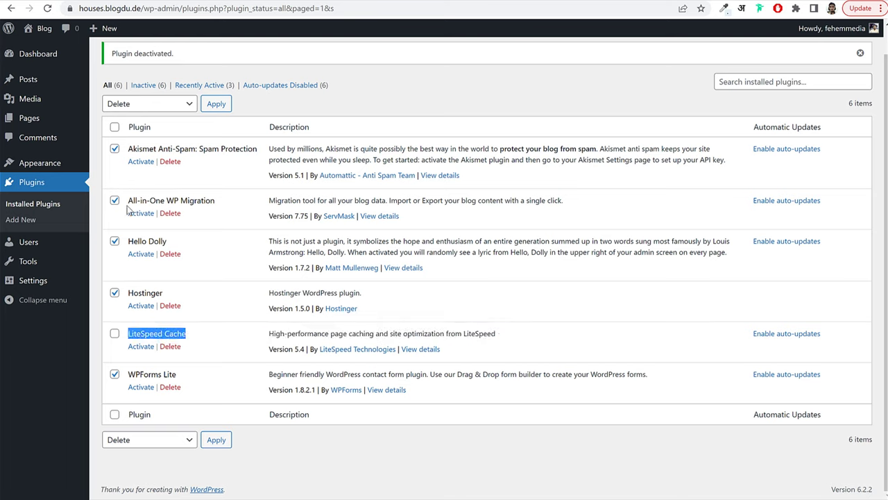
- Apply the bulk Delete and confirm it, leaving only LiteSpeed Cache installed
left_click(149, 104)
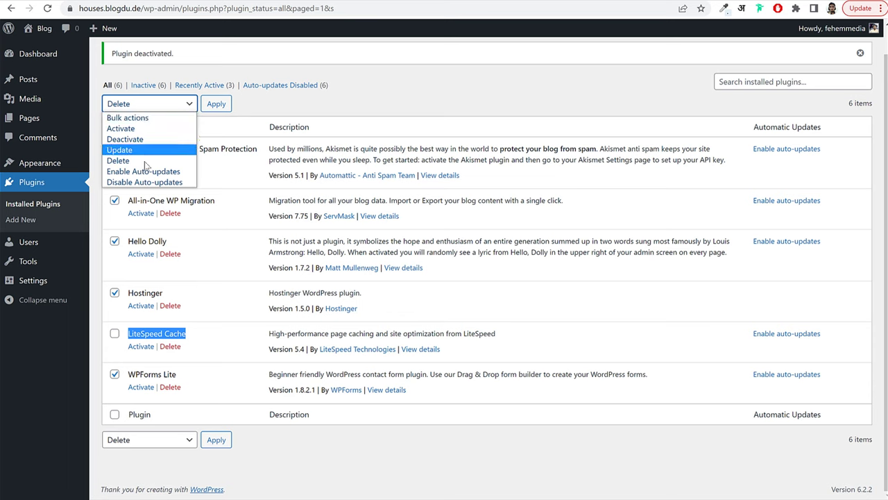
left_click(144, 167)
left_click(216, 105)
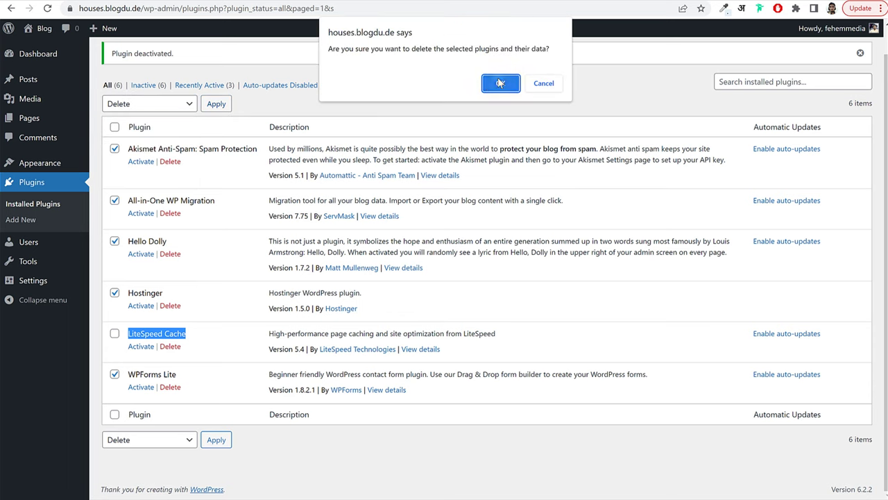
left_click(502, 82)
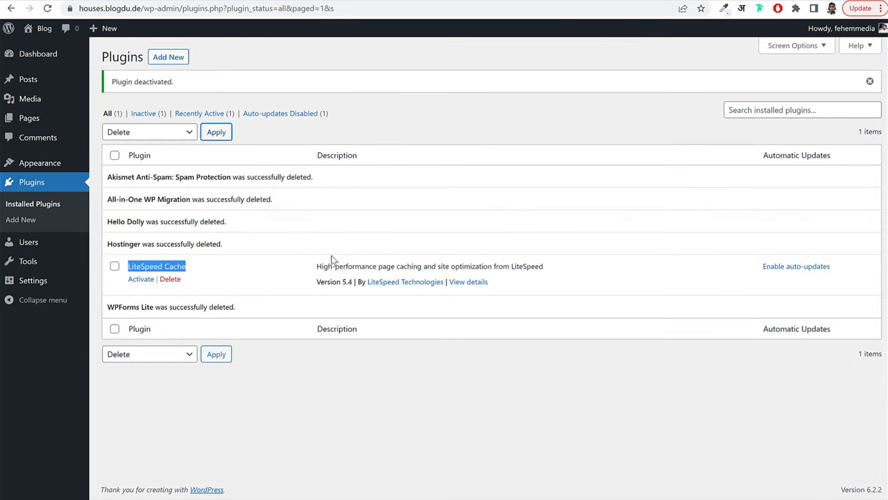
left_click(26, 282)
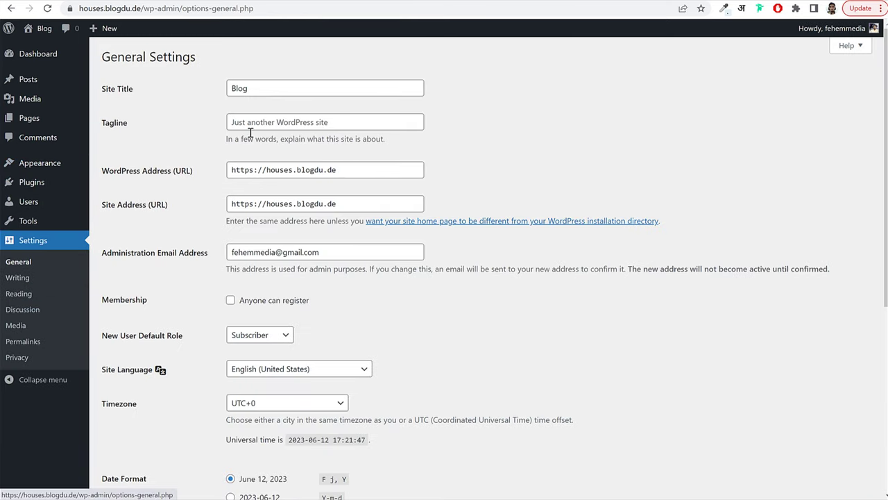
- Change the site title from Blog to 'Housing' and the tagline to 'Real Estate Agent for Mumbai'
left_click(283, 88)
double_click(267, 86)
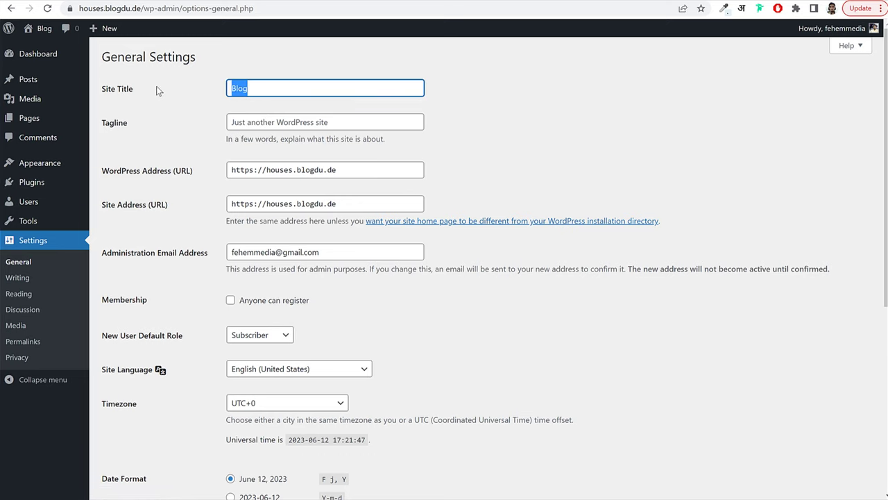
type("Housin")
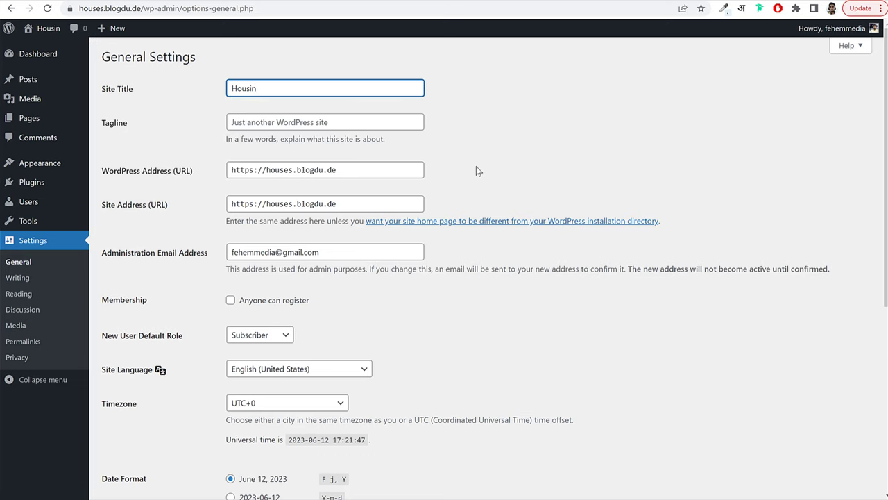
type("g")
left_click(345, 123)
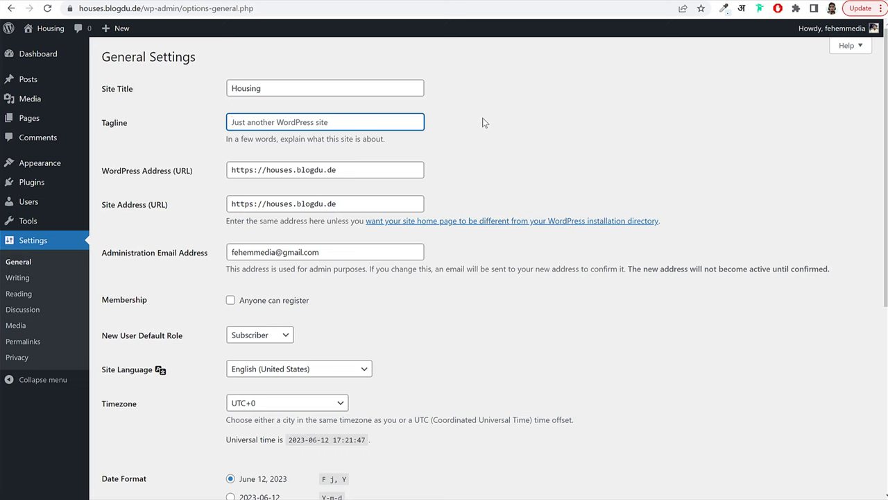
key("ctrl+a")
type("Real Estate Agent for Mumba")
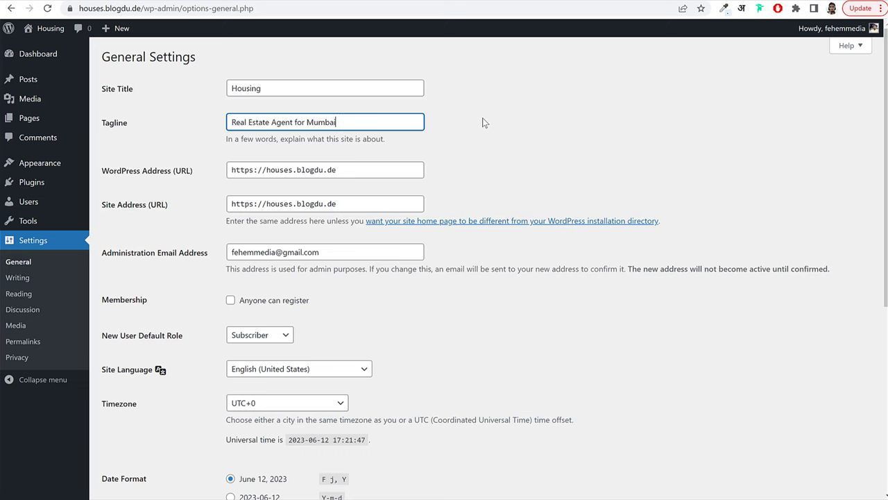
type("i")
left_click_drag(382, 123, 194, 125)
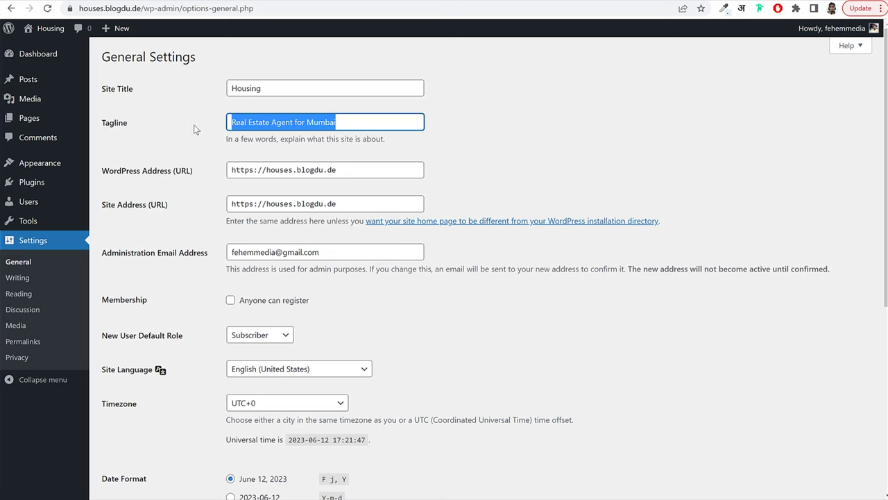
left_click(312, 115)
- Turn on the 'Anyone can register' membership option
scroll(499, 173, "down", 2)
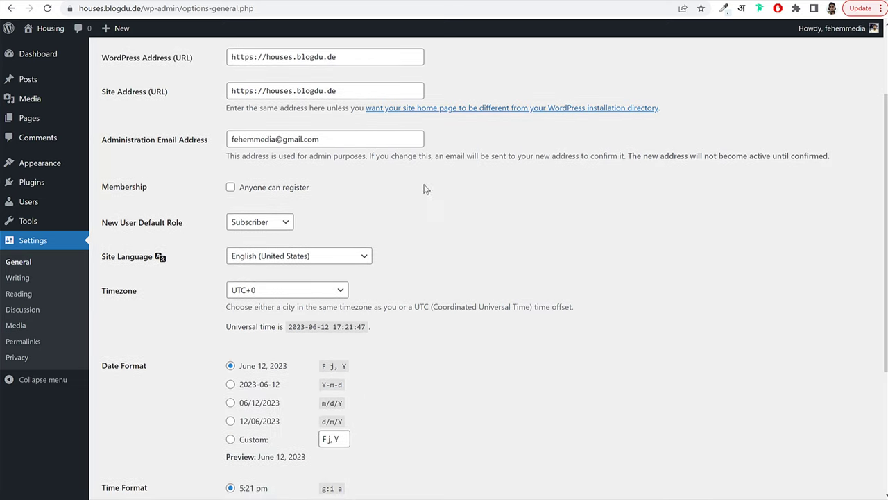
left_click_drag(103, 186, 246, 188)
left_click(247, 188)
left_click_drag(311, 188, 229, 196)
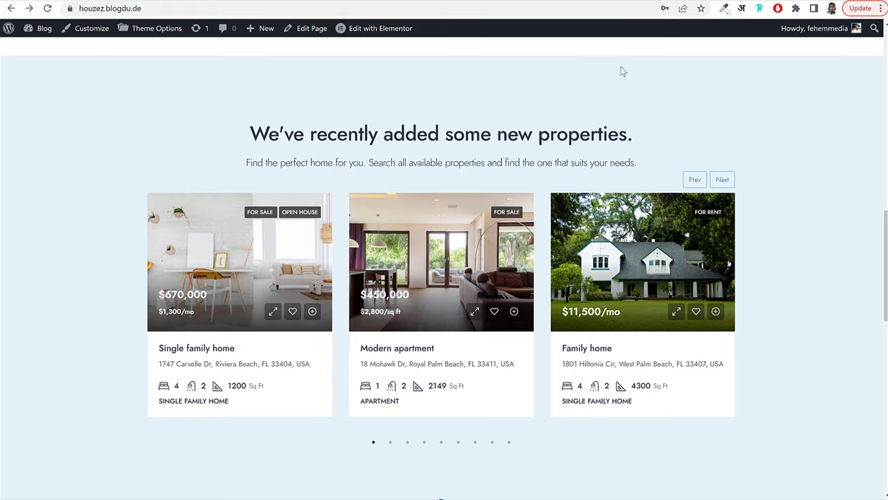
scroll(622, 71, "up", 10)
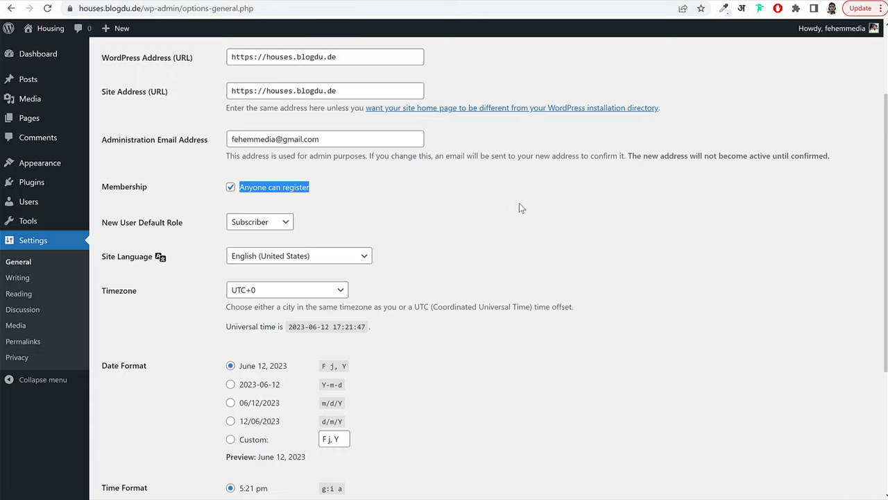
scroll(521, 207, "down", 3)
left_click_drag(95, 120, 194, 132)
- Set the timezone to Kolkata and save the general settings
left_click(251, 125)
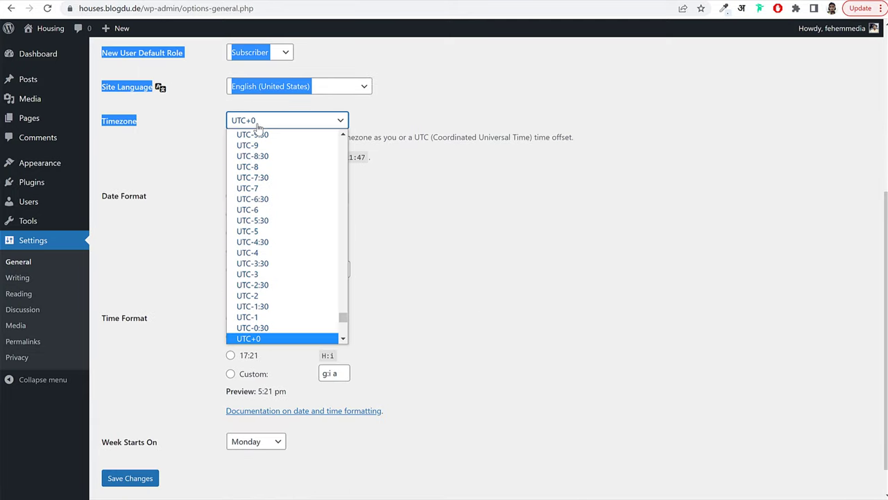
type("kol")
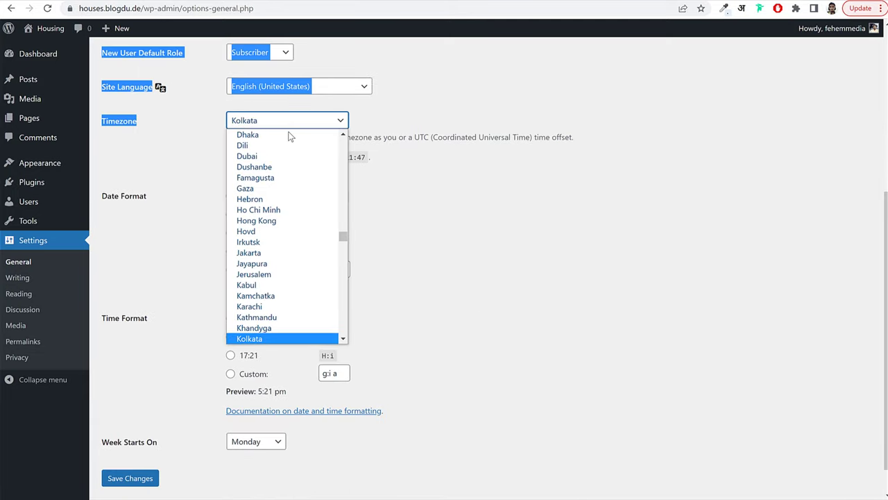
left_click(274, 345)
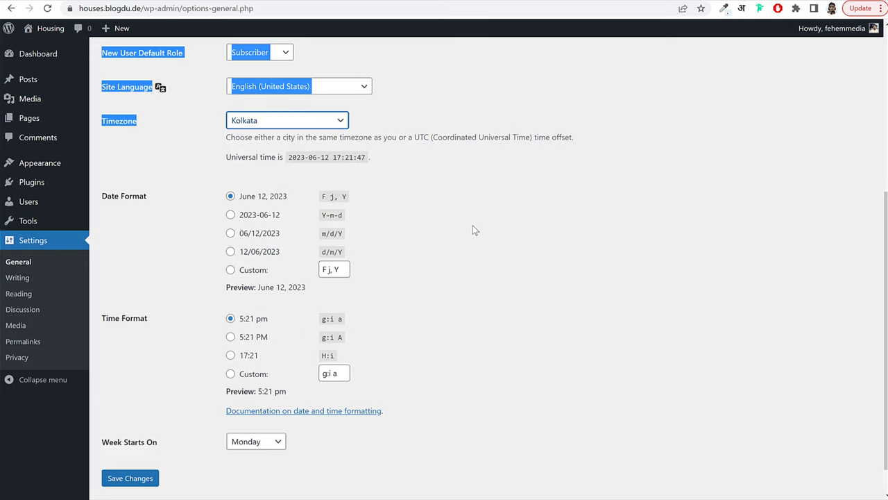
left_click(466, 228)
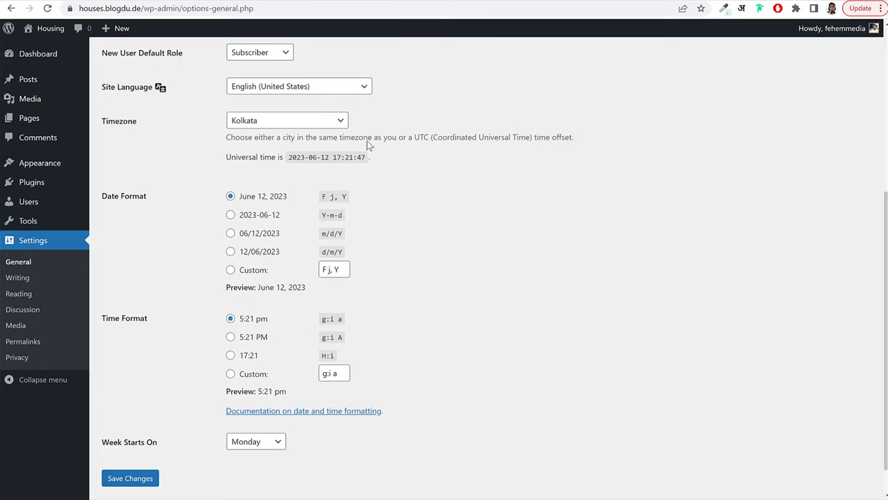
left_click(131, 477)
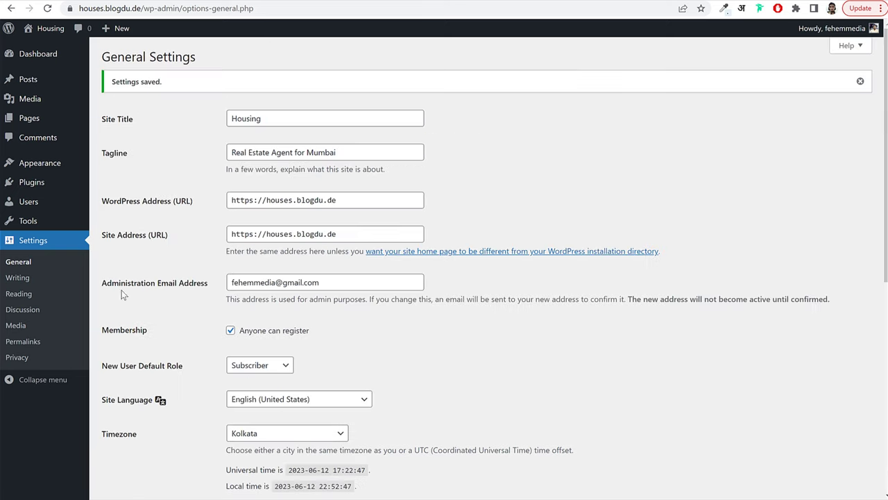
left_click(31, 347)
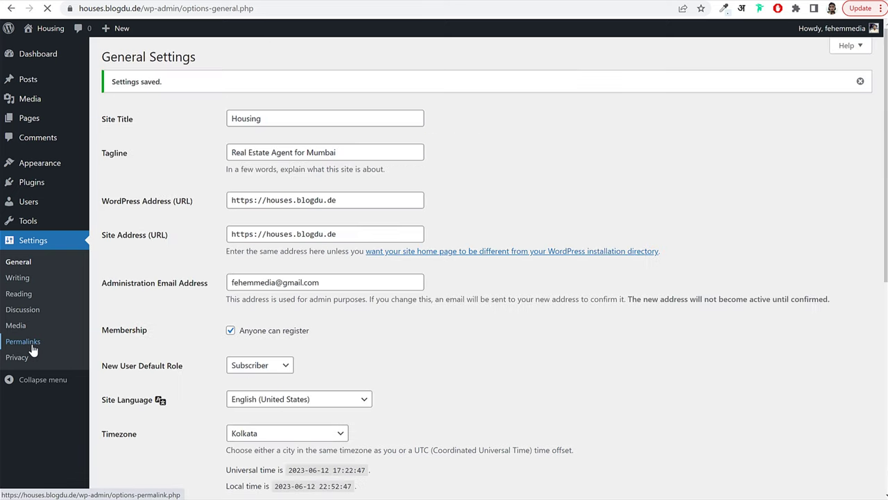
- Select the Post name permalink structure, save it, and return to the Dashboard
left_click(275, 318)
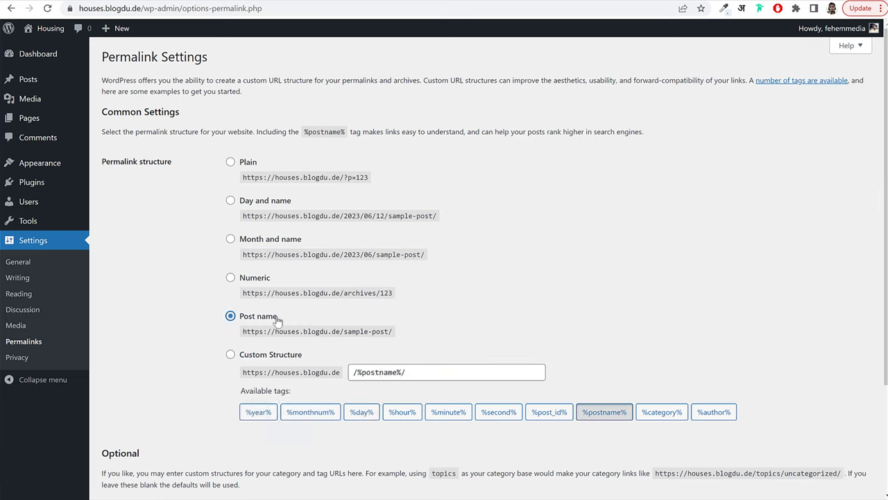
left_click_drag(276, 319, 245, 321)
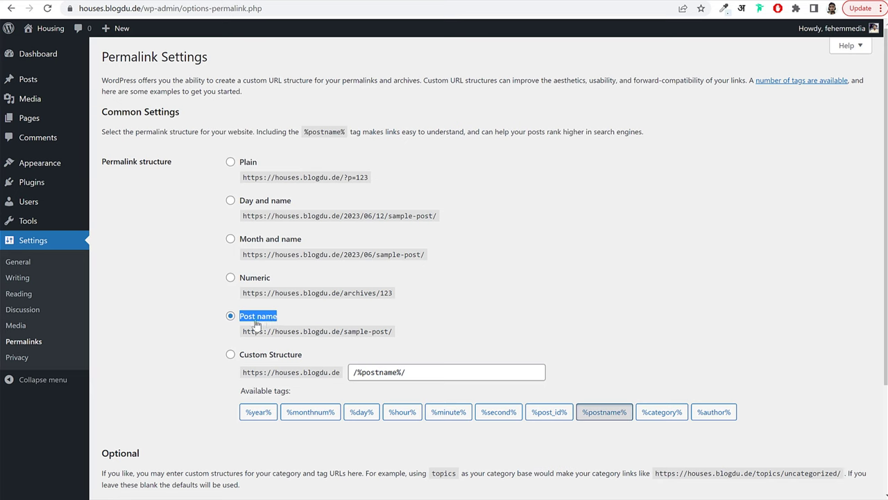
scroll(277, 327, "down", 1)
scroll(277, 327, "down", 2)
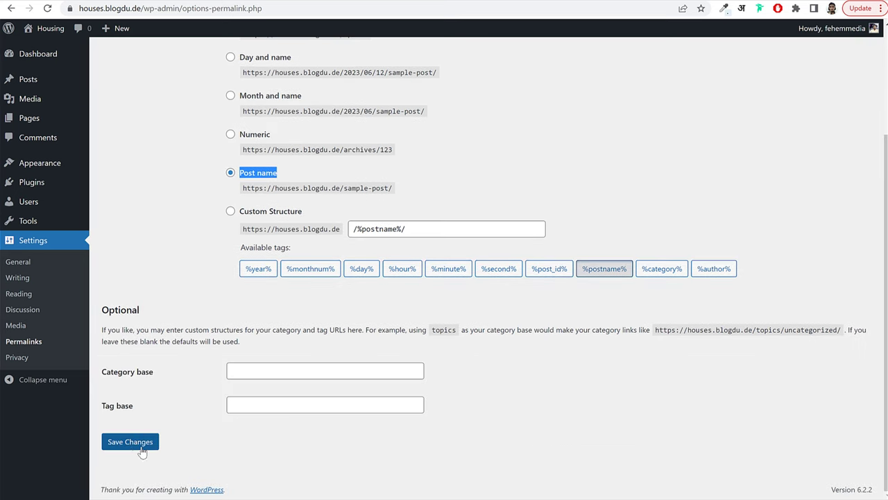
left_click(136, 442)
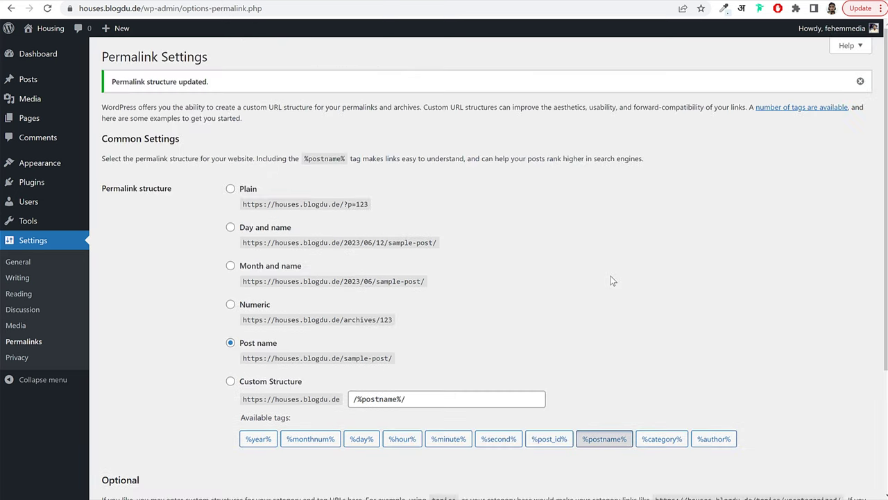
mouse_move(39, 55)
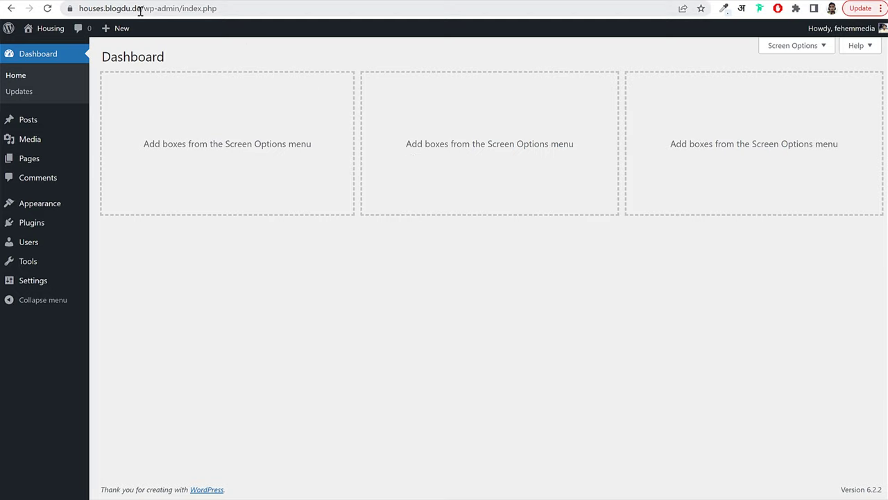
left_click_drag(138, 9, 65, 9)
- From the Websites list, start a new online store website rather than a migration
left_click(390, 84)
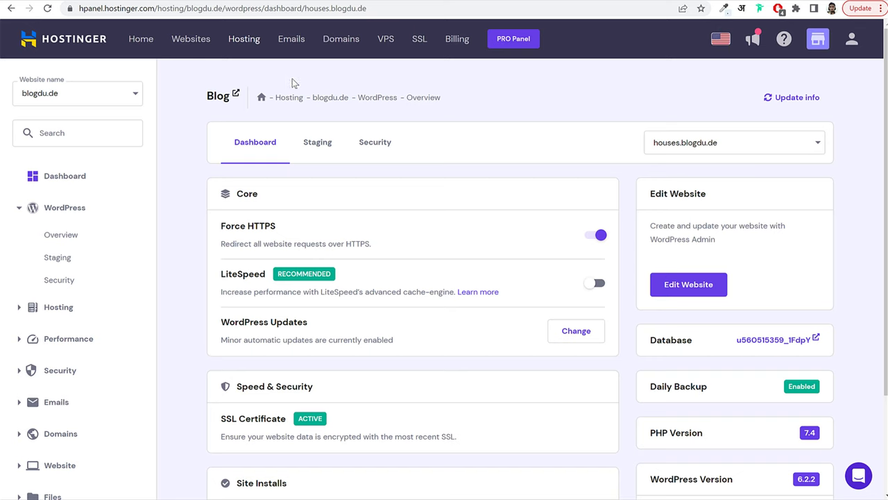
left_click(197, 40)
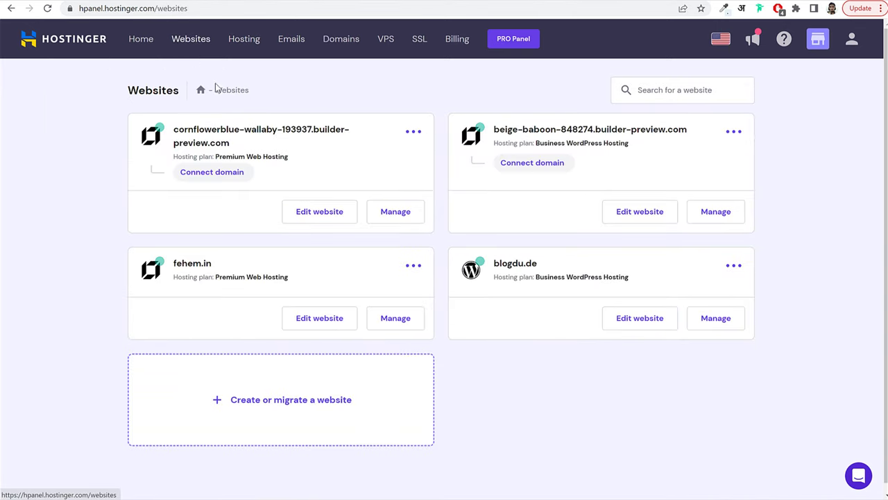
scroll(414, 263, "down", 1)
left_click(243, 392)
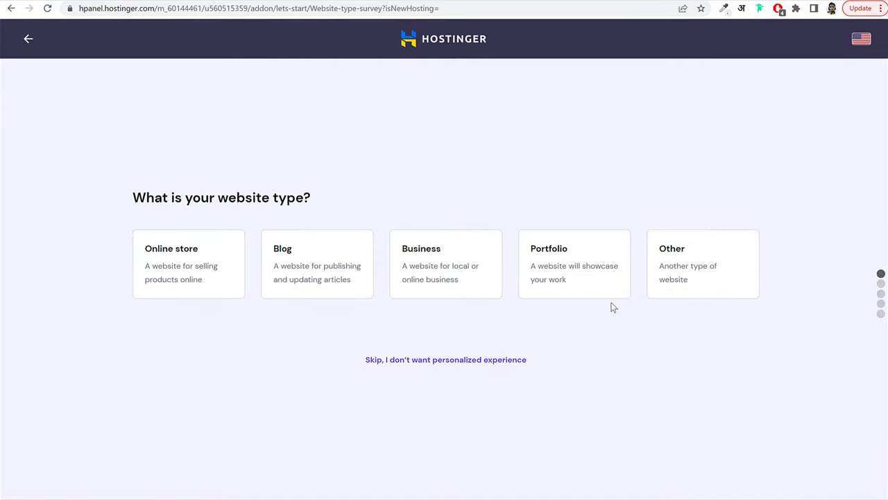
left_click(180, 247)
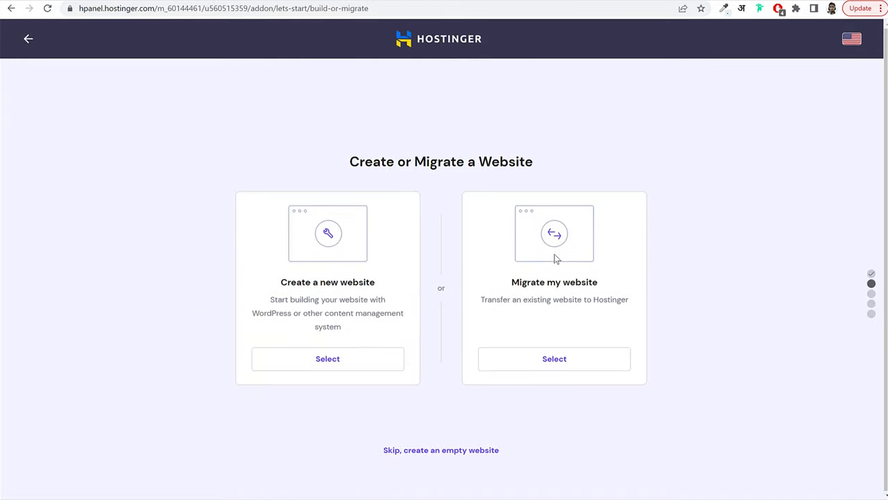
left_click(331, 360)
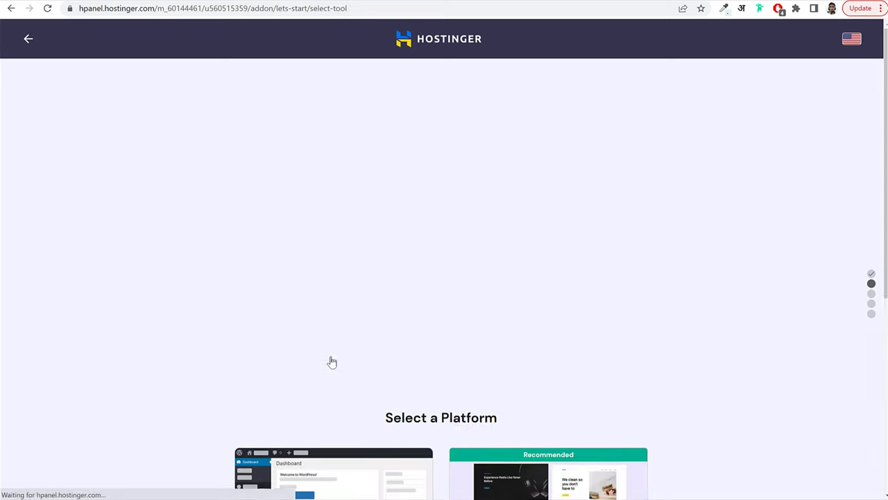
- Choose WordPress as the platform and confirm the admin login details with a pasted password
double_click(254, 286)
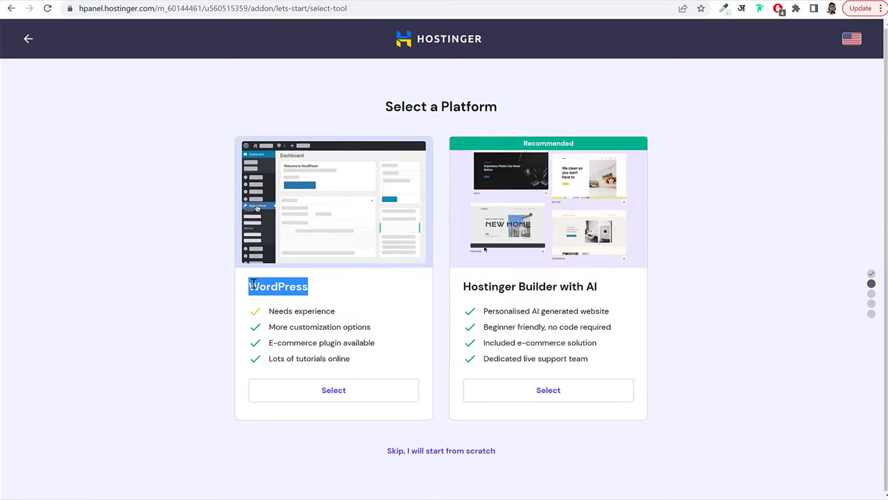
left_click(334, 392)
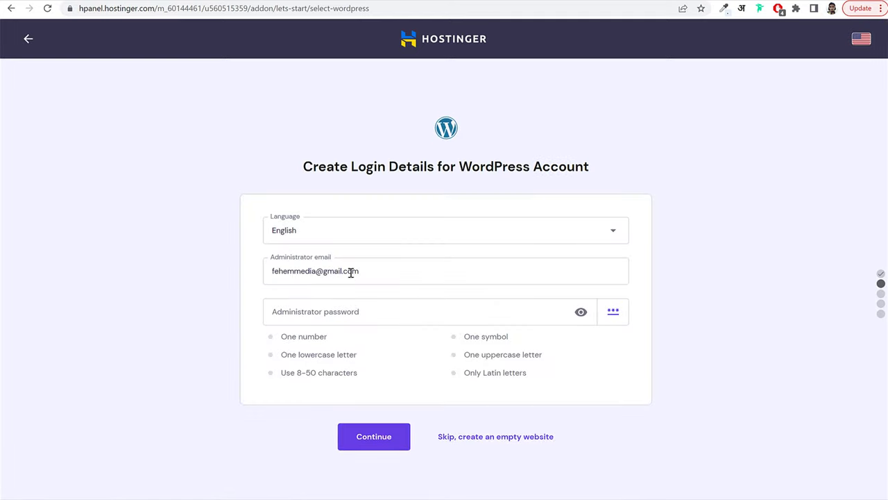
left_click(330, 305)
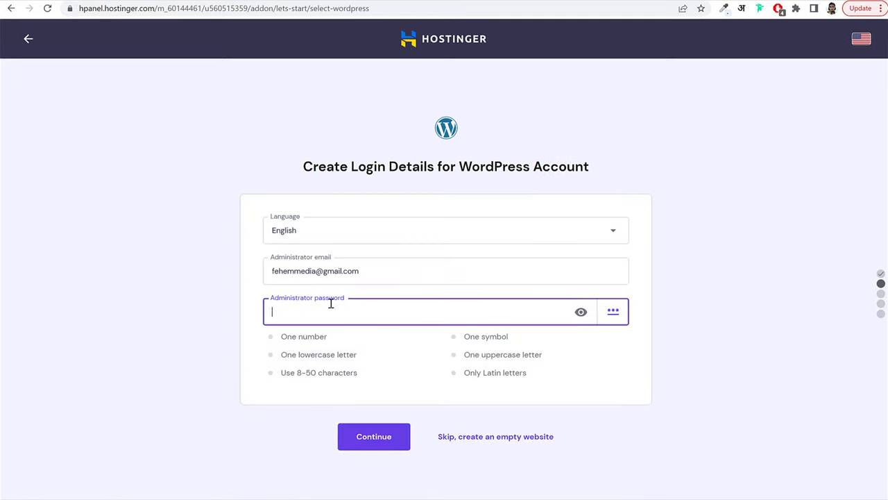
key("ctrl+v")
left_click(375, 444)
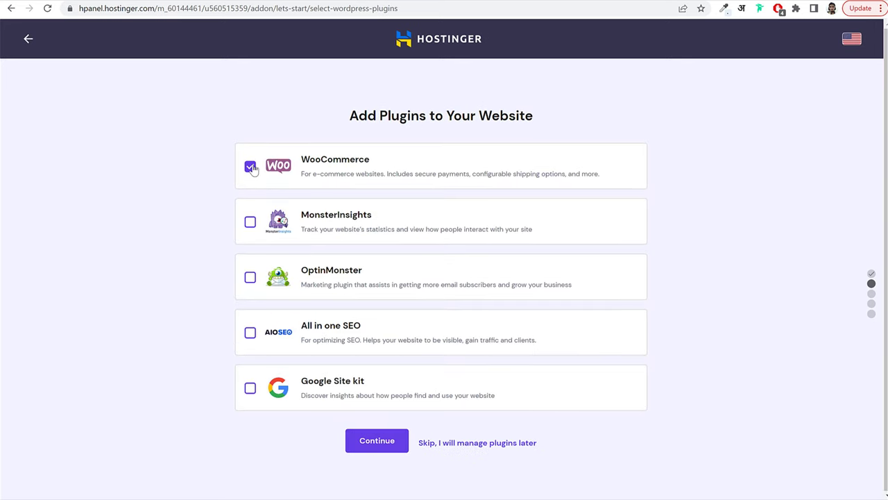
- Skip WooCommerce and other plugins, the template choice and AI-generated text
left_click(251, 168)
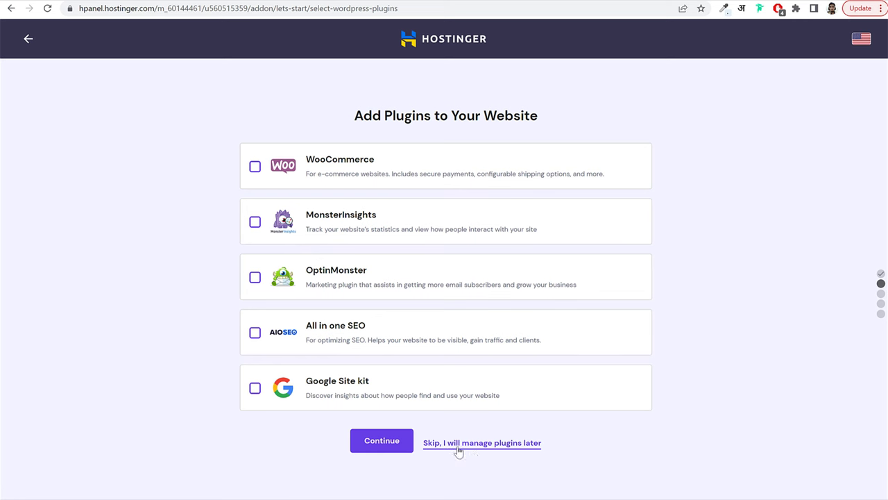
left_click(484, 445)
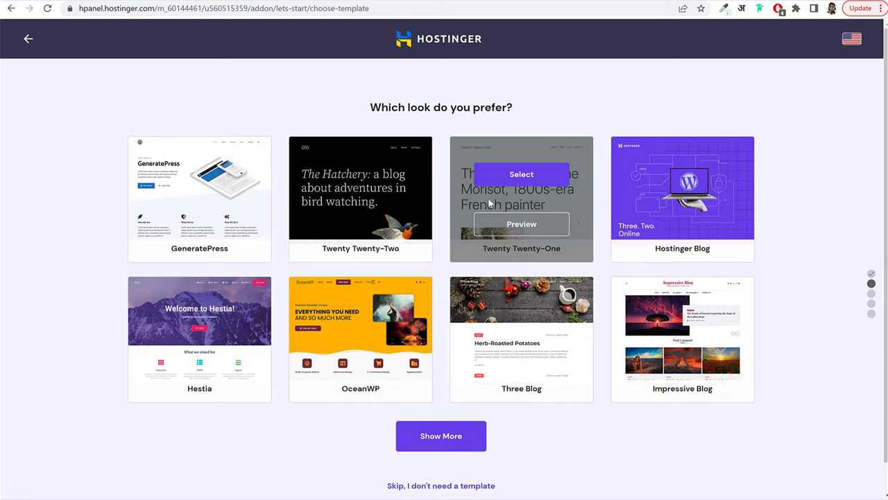
scroll(689, 266, "down", 1)
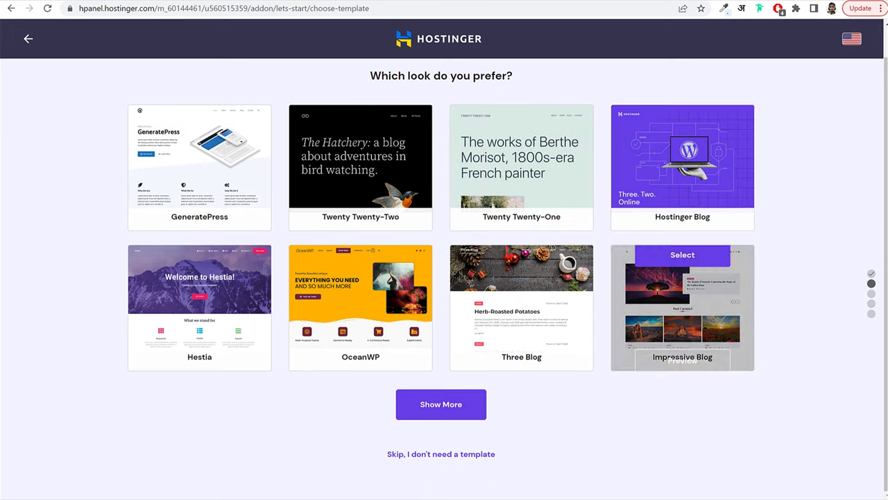
left_click(406, 458)
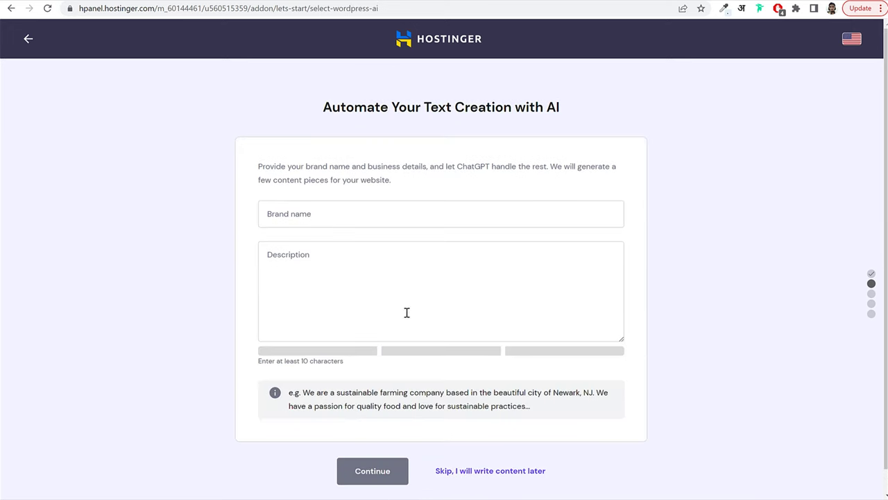
scroll(509, 402, "down", 1)
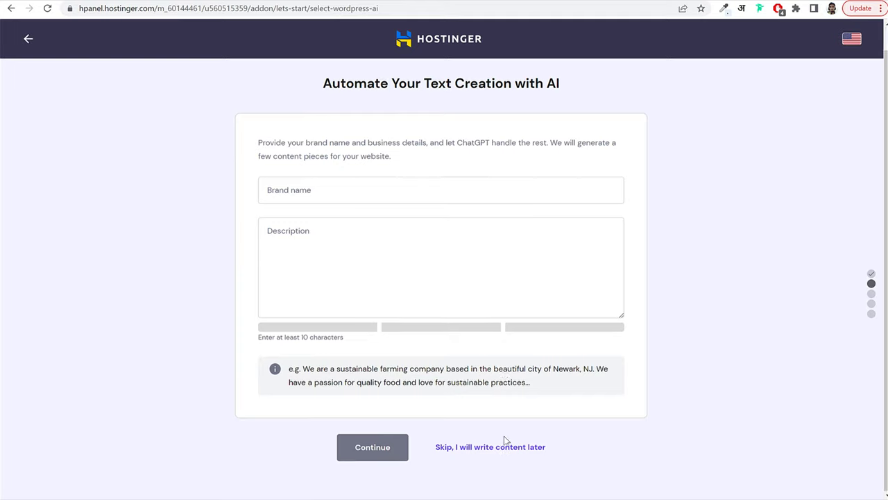
left_click(479, 449)
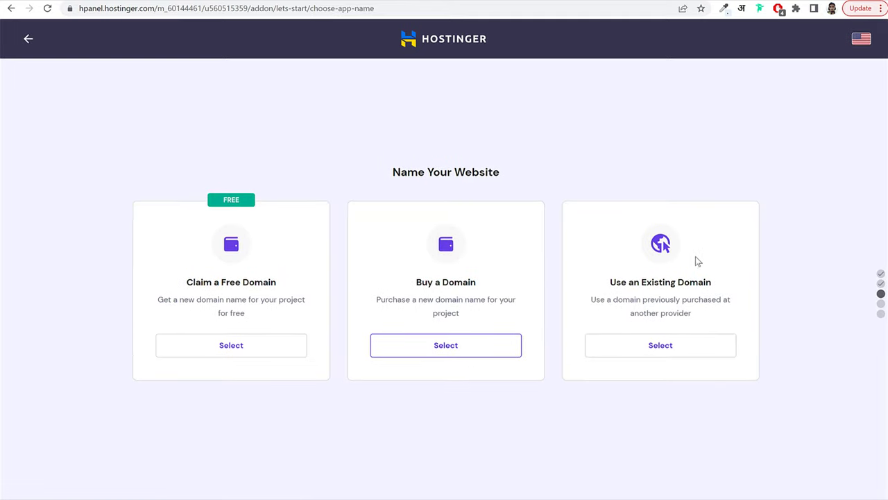
left_click_drag(184, 282, 278, 279)
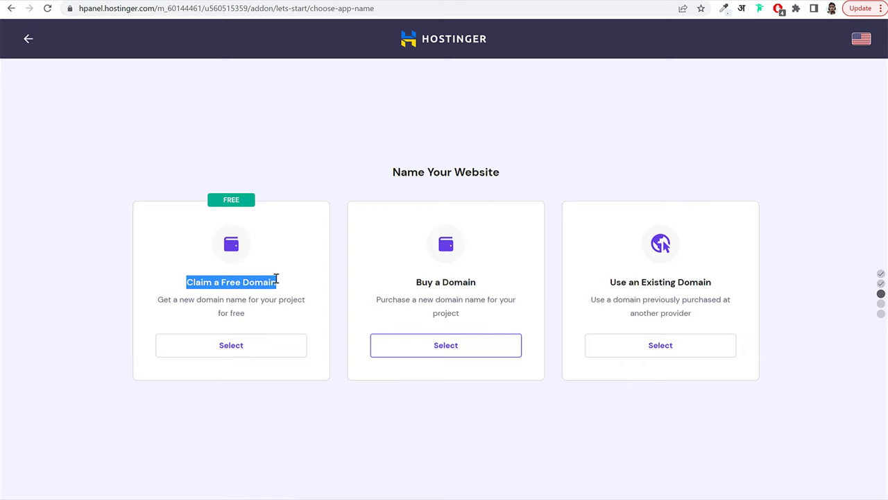
left_click(276, 279)
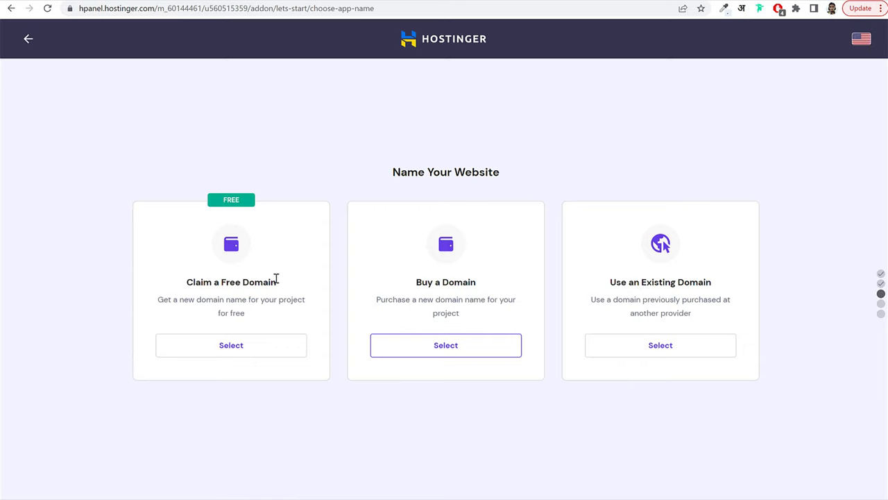
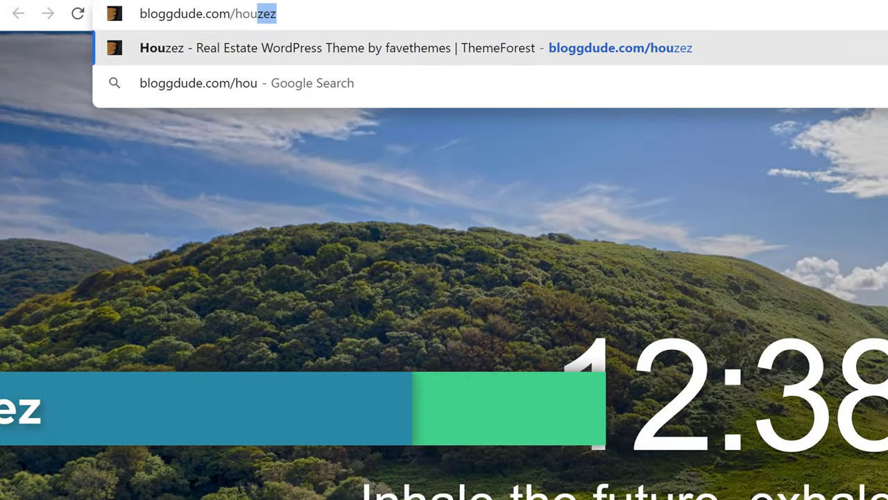
- Load bloggdude.com/houzez and bring up the Houzez theme's $69 Regular License purchase details
key("Return")
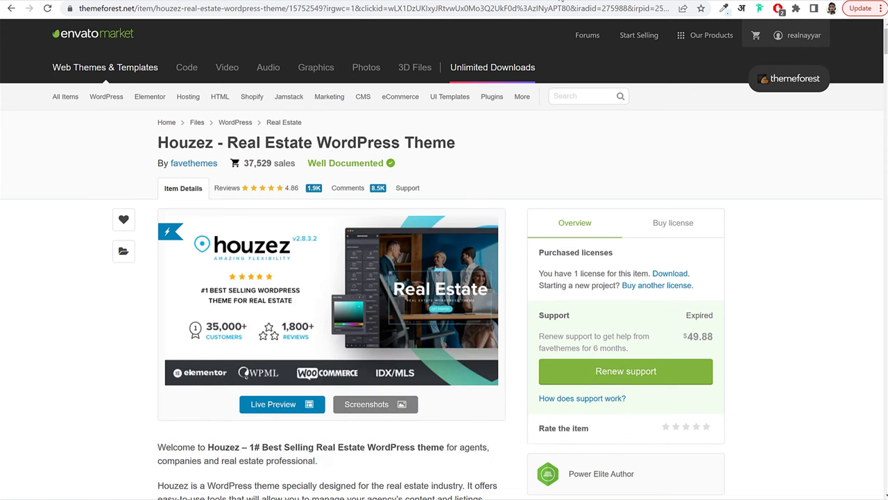
scroll(492, 212, "down", 10)
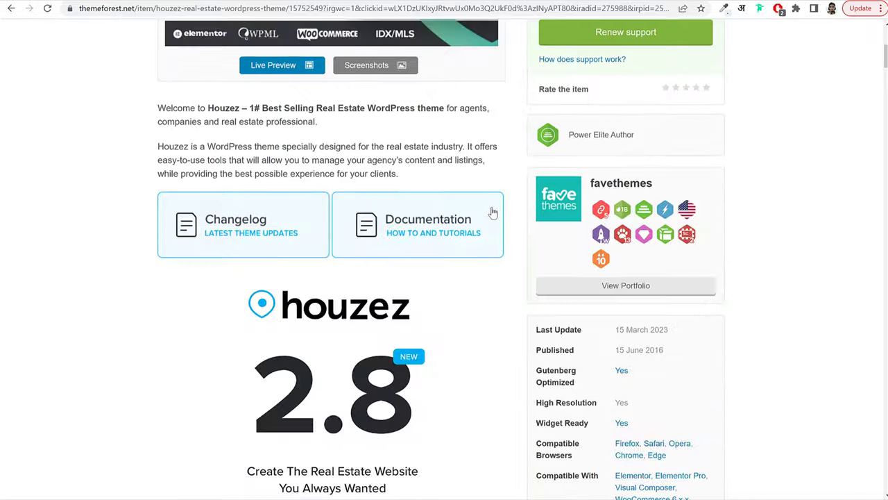
scroll(492, 212, "down", 9)
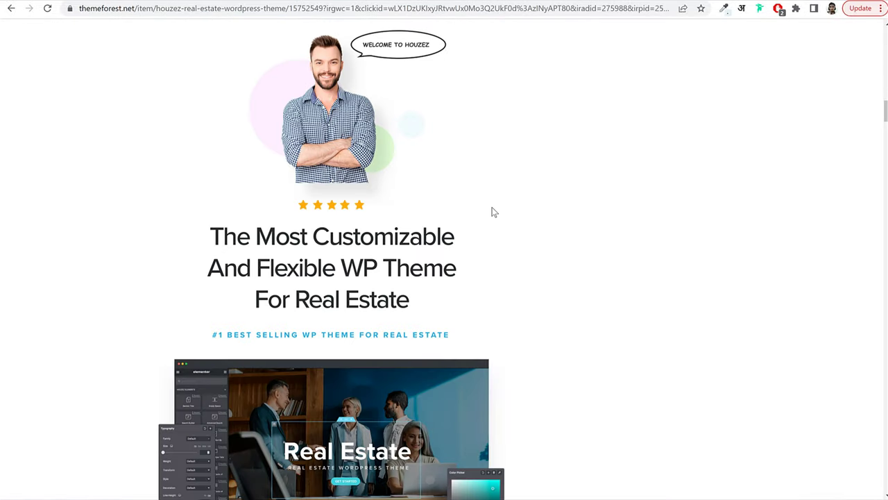
scroll(493, 212, "up", 18)
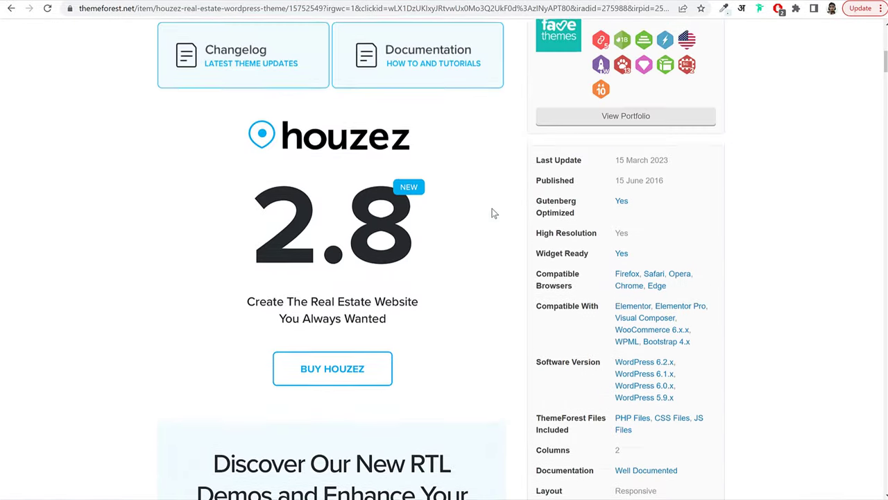
scroll(493, 213, "up", 3)
left_click(709, 230)
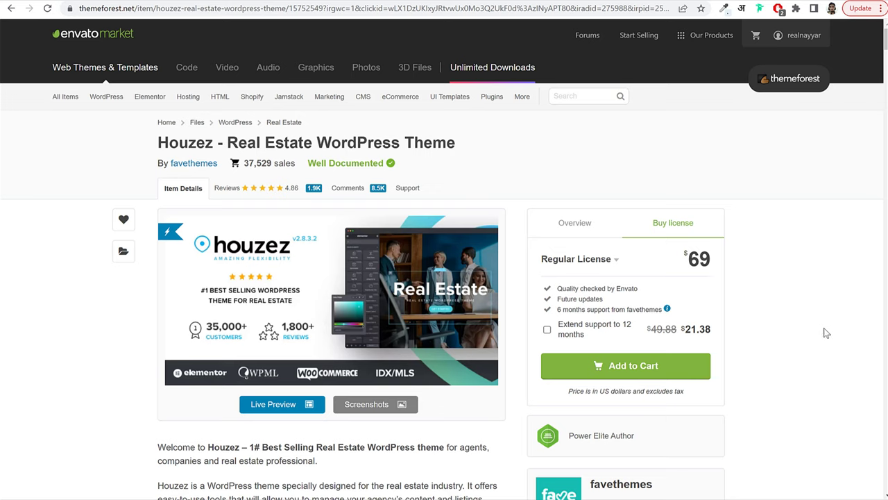
left_click_drag(690, 257, 721, 256)
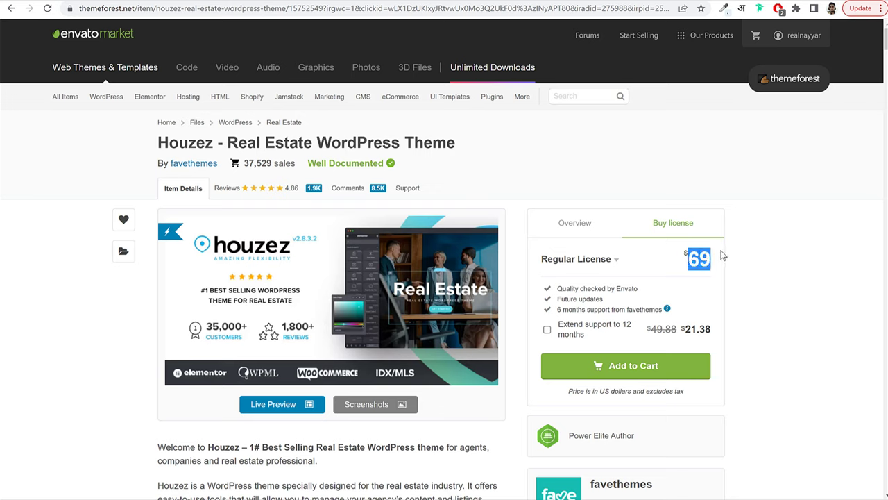
left_click(605, 275)
left_click_drag(691, 253, 726, 255)
left_click_drag(555, 299, 605, 298)
left_click(601, 298)
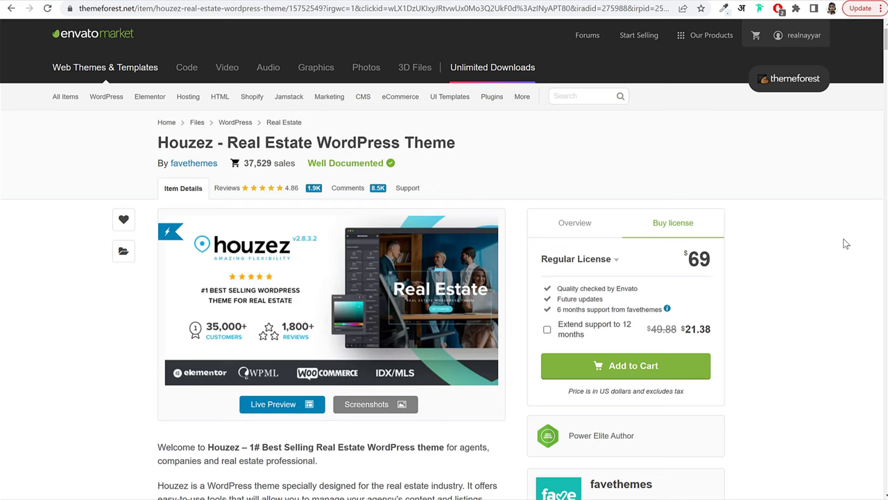
left_click_drag(556, 299, 603, 298)
left_click(604, 297)
left_click_drag(583, 309, 658, 308)
left_click(754, 308)
left_click(406, 190)
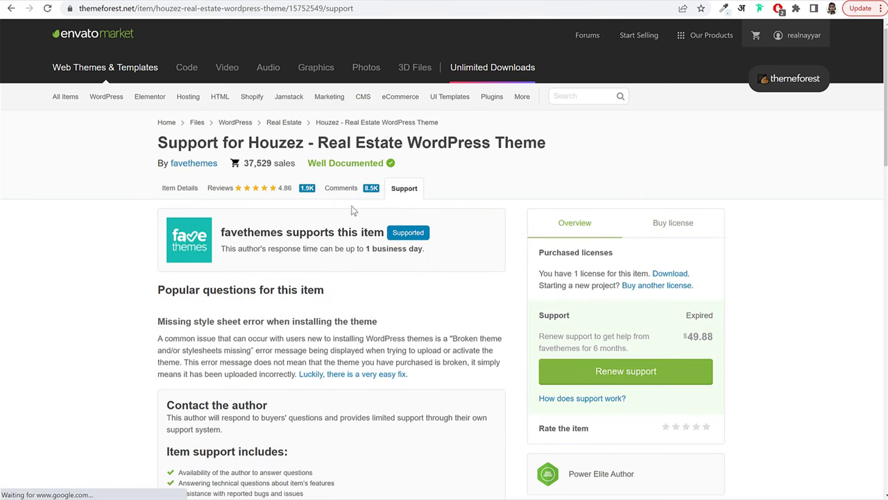
left_click(359, 183)
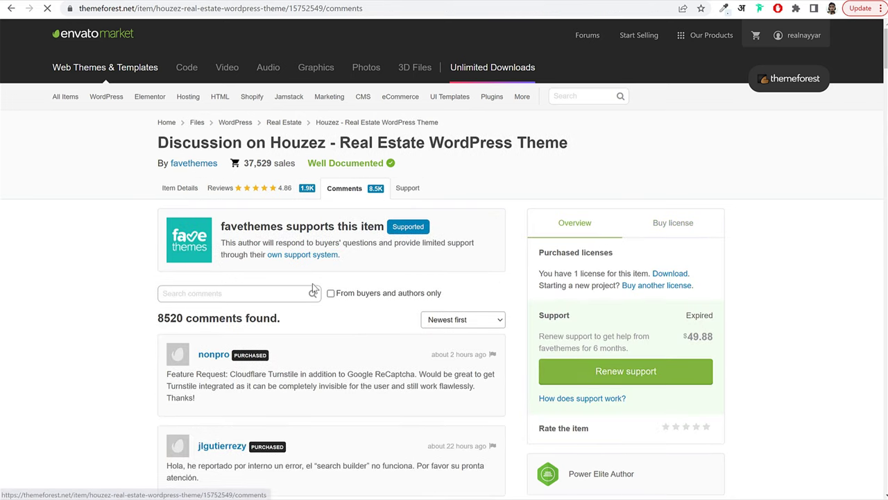
scroll(250, 373, "down", 1)
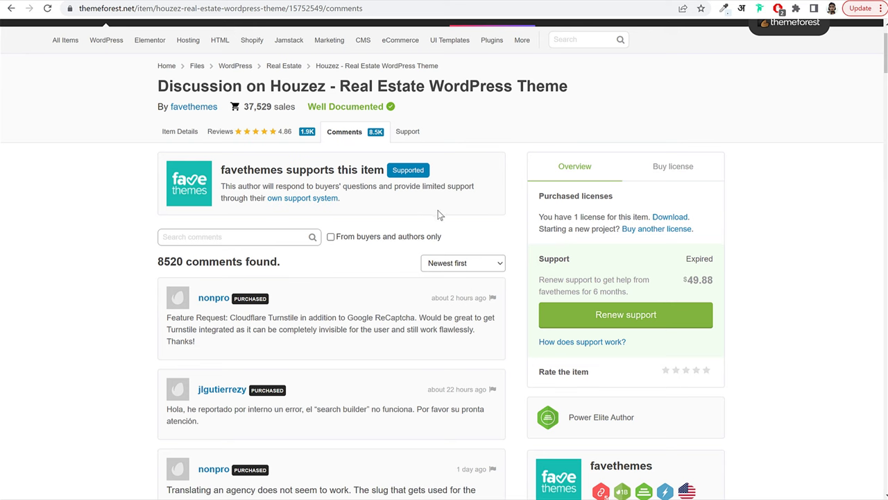
left_click(180, 131)
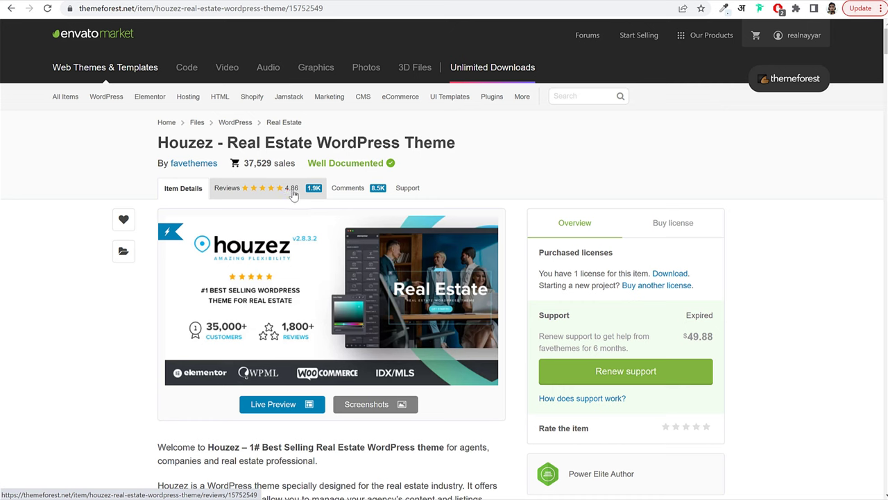
left_click(672, 229)
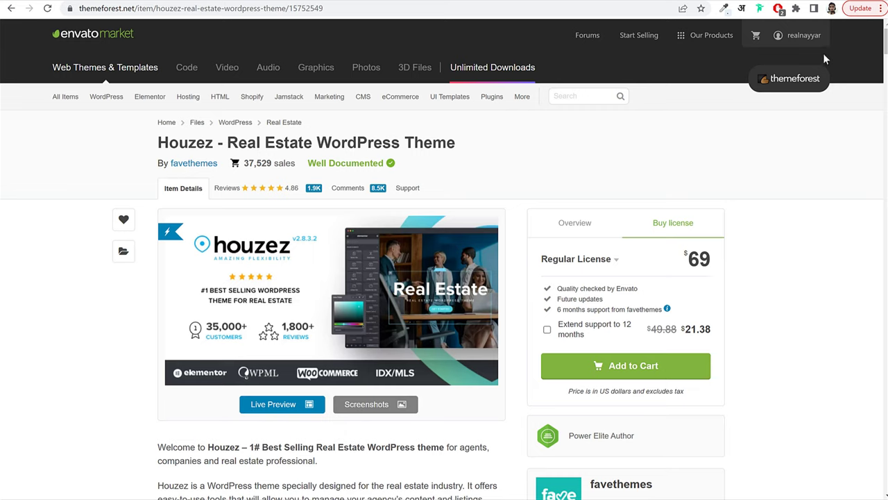
- Go to page 2 of the ThemeForest account's purchased Downloads list
left_click(795, 40)
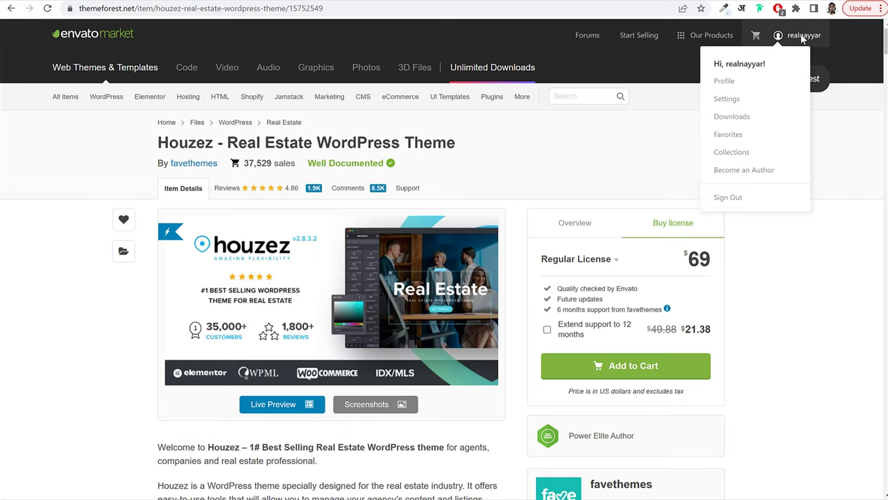
left_click(733, 118)
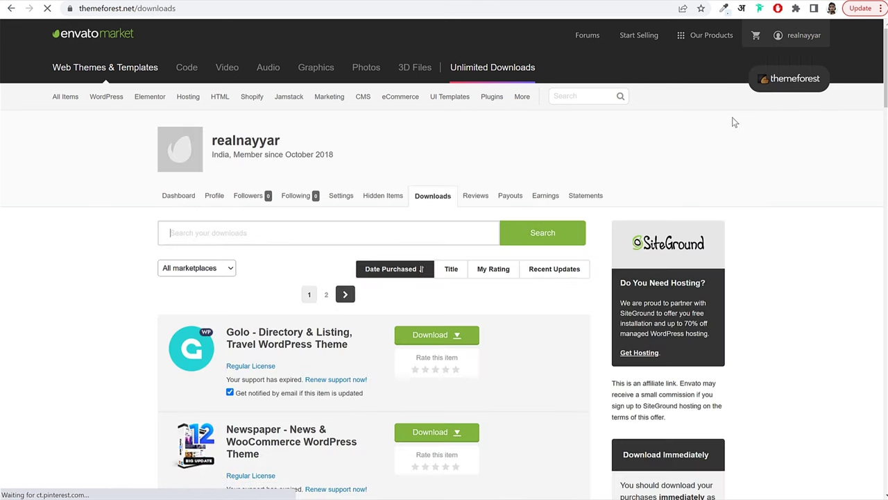
scroll(484, 261, "down", 5)
scroll(485, 265, "down", 10)
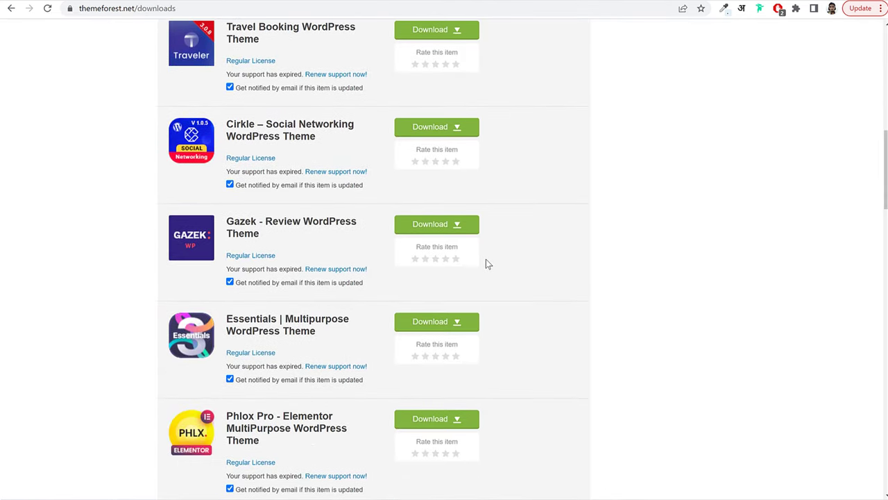
scroll(487, 263, "down", 9)
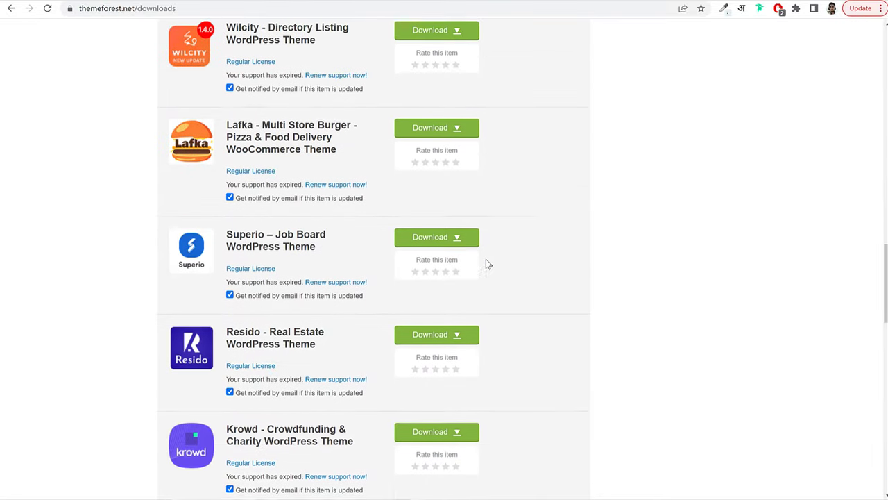
scroll(486, 264, "down", 3)
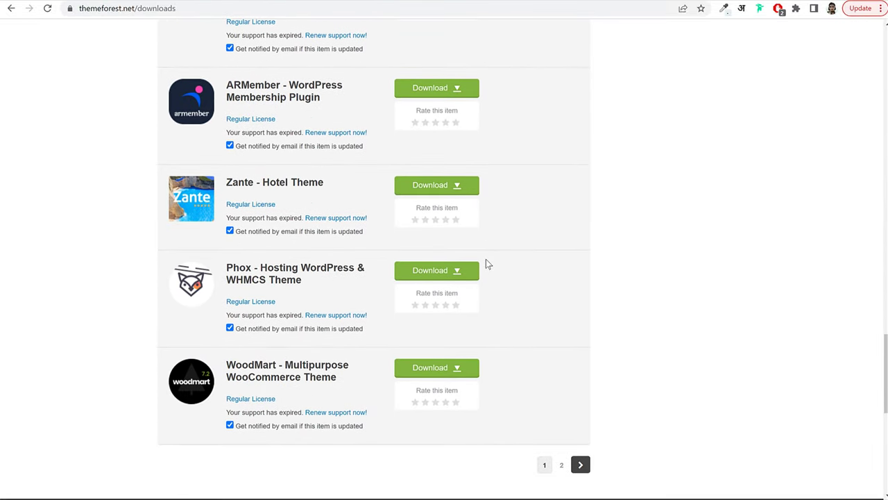
left_click(581, 408)
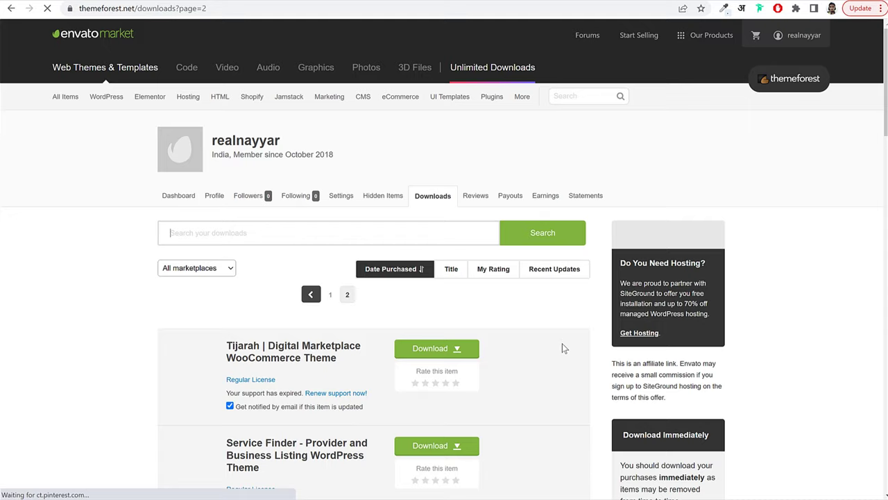
- Download Houzez's installable WordPress file only, then return to the WordPress dashboard
scroll(553, 316, "down", 5)
scroll(553, 319, "down", 1)
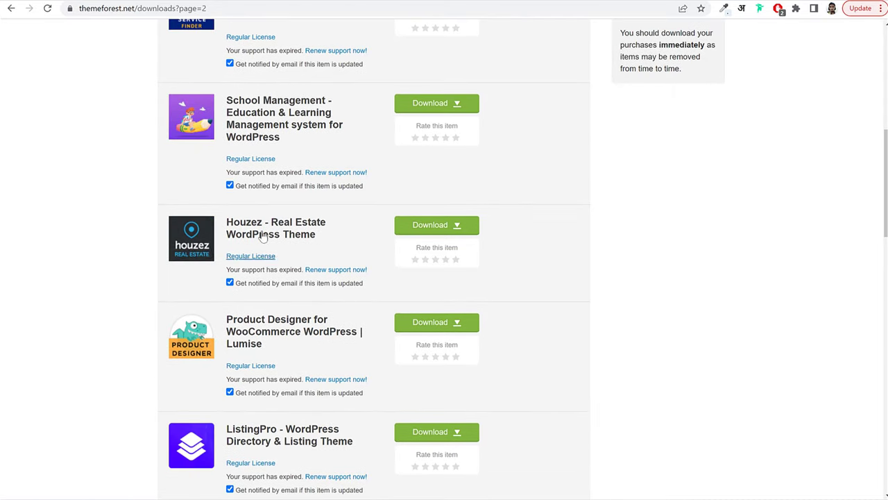
left_click(434, 226)
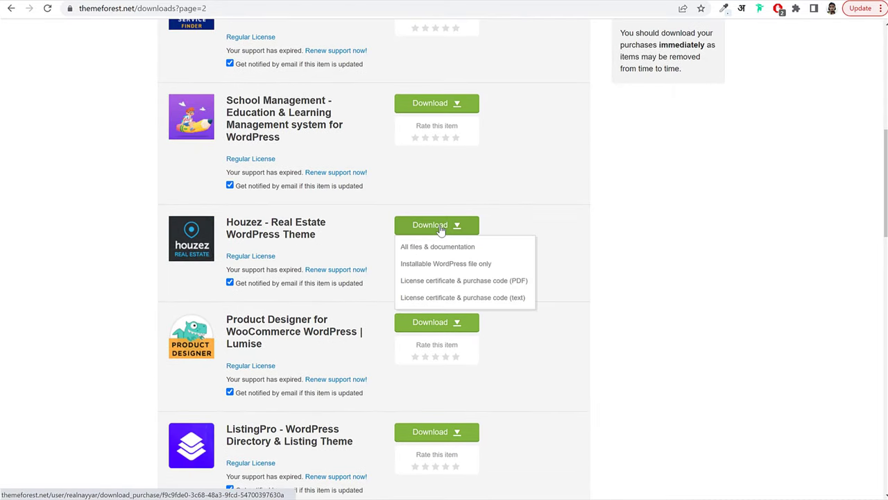
left_click(463, 266)
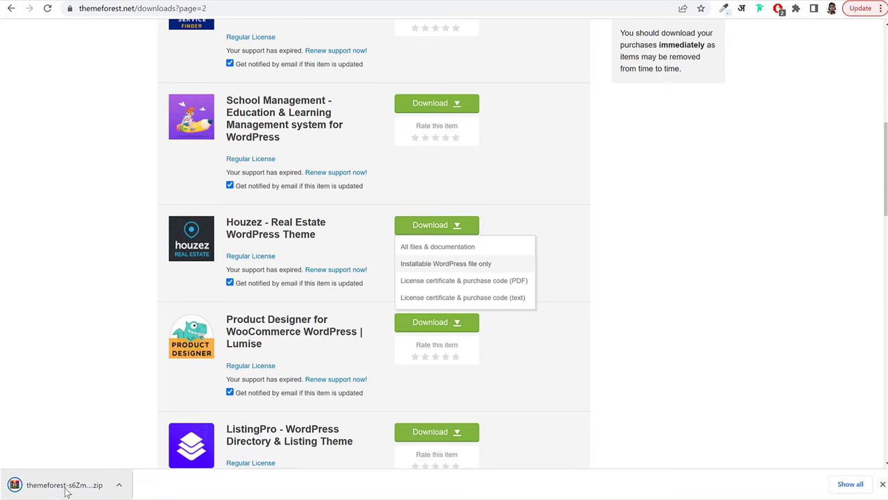
left_click(181, 1)
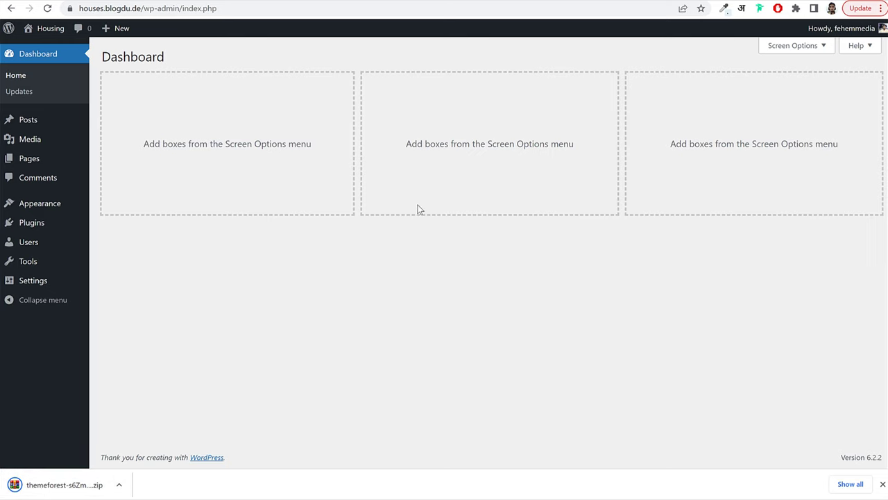
- Upload today's downloaded Houzez zip under Appearance > Themes > Add New and install it
left_click(35, 207)
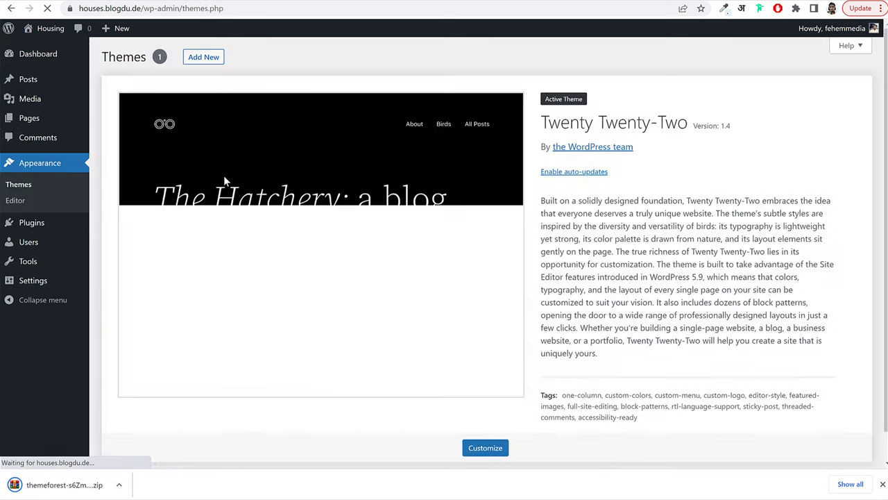
left_click(198, 59)
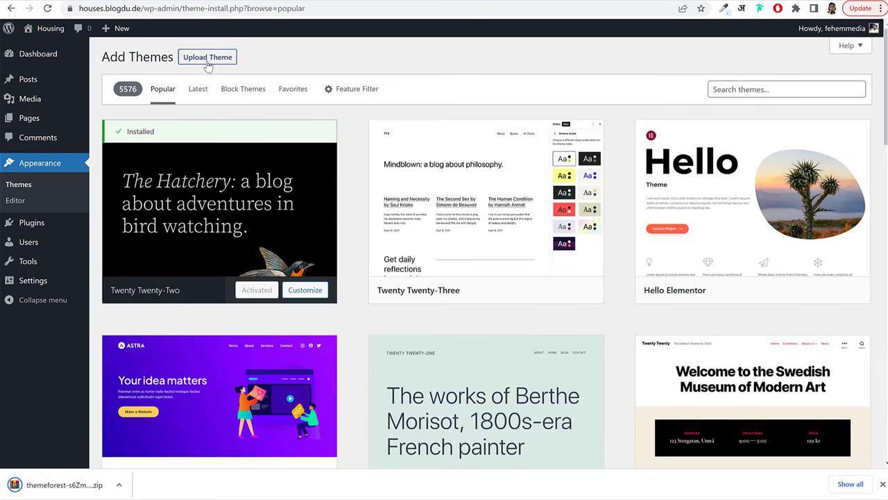
left_click(206, 58)
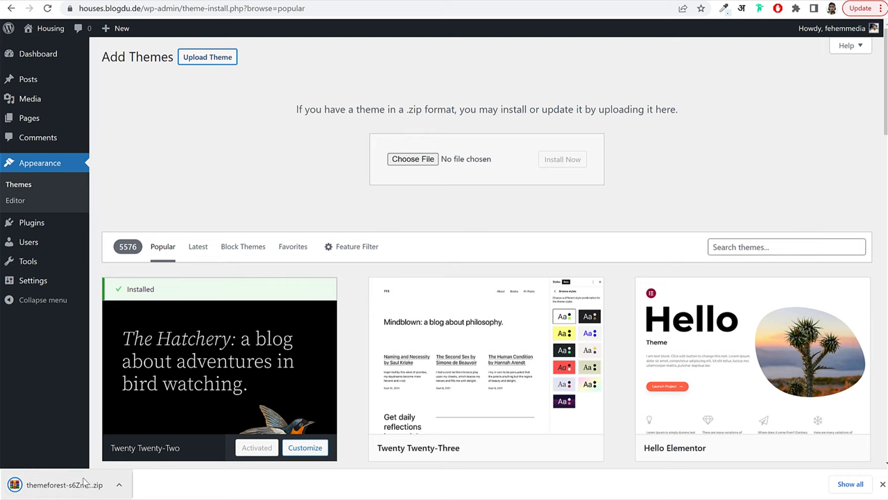
left_click(423, 160)
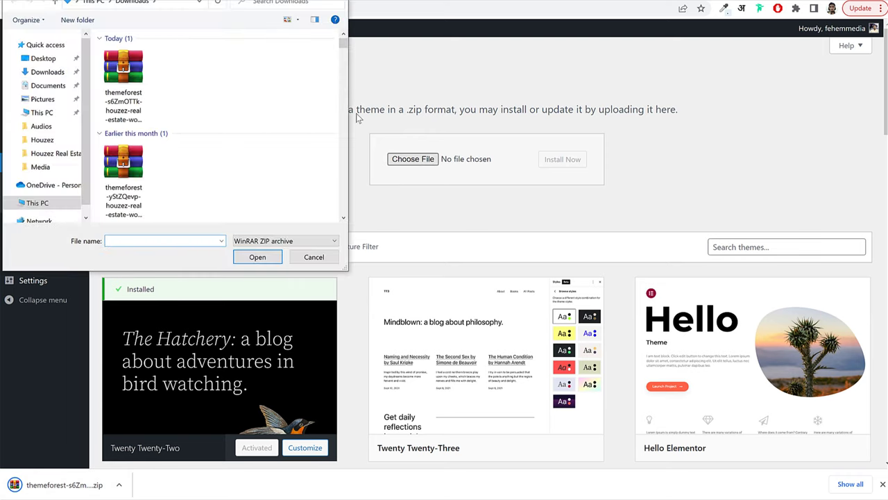
left_click(119, 69)
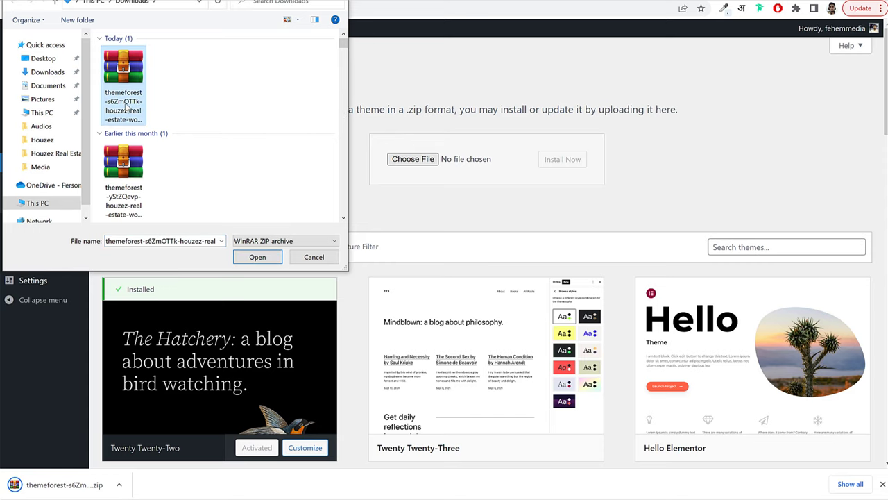
left_click(273, 257)
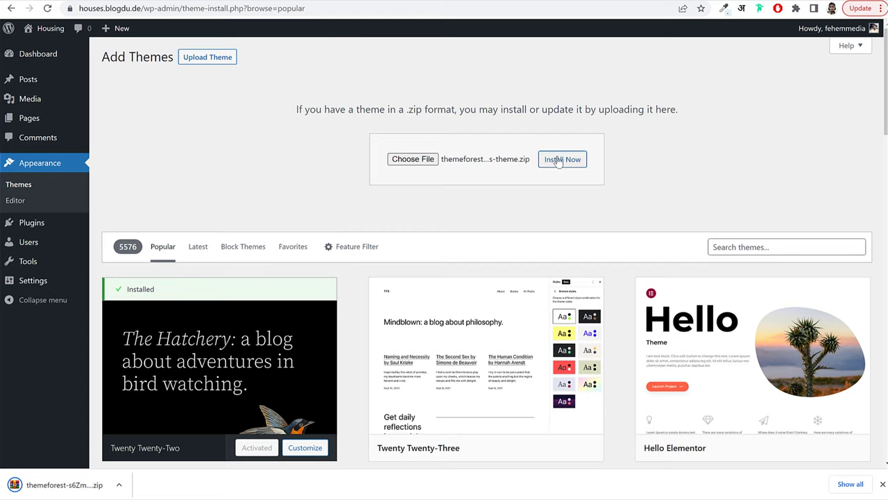
left_click(562, 159)
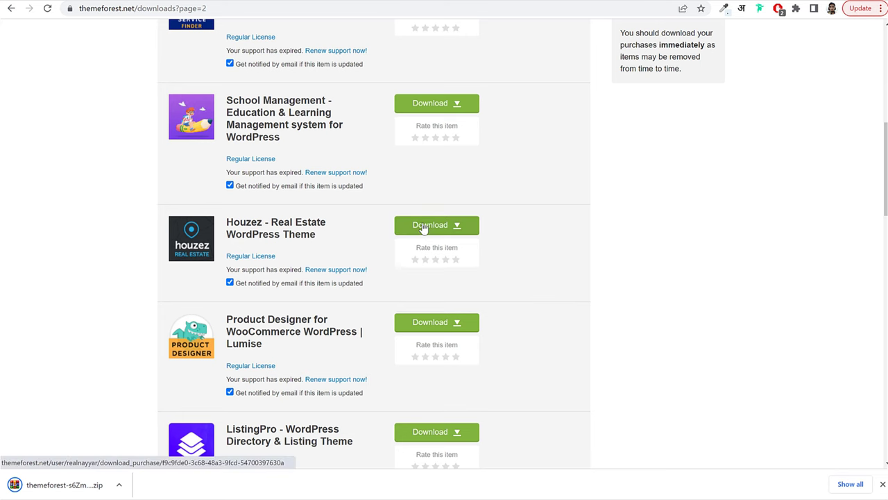
mouse_move(423, 228)
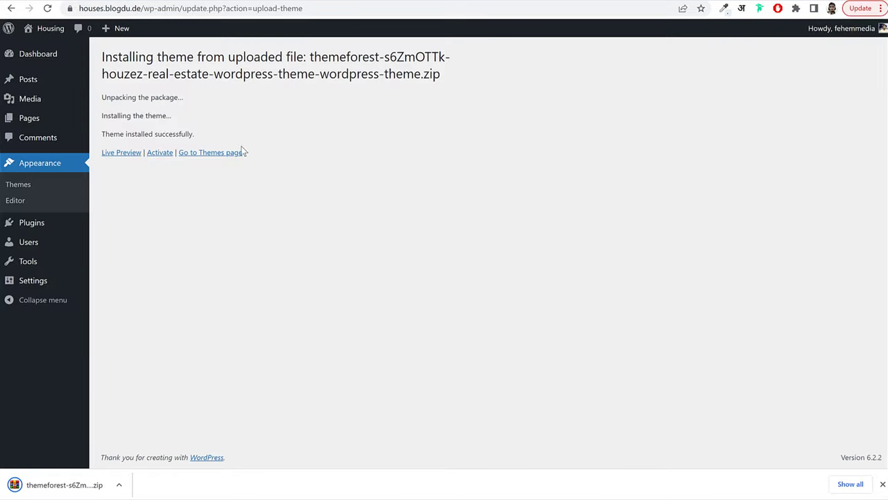
- Activate Houzez and delete the unused Twenty Twenty-Two theme
left_click(161, 153)
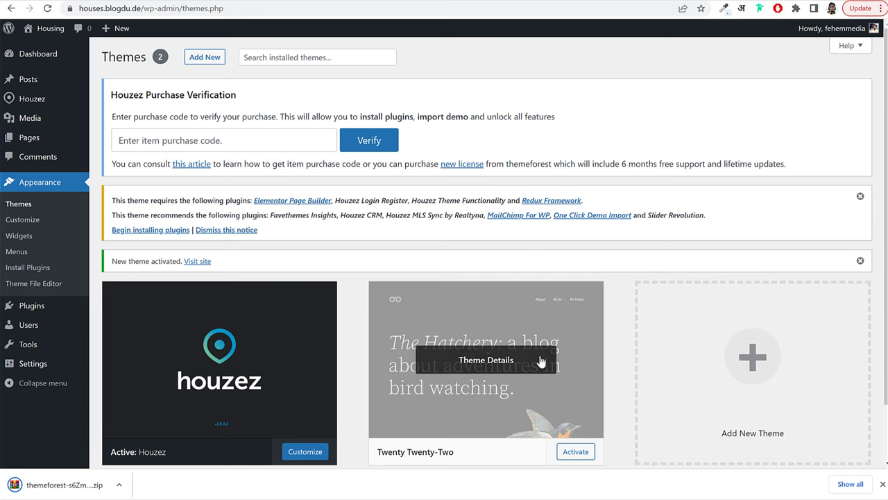
scroll(471, 339, "down", 2)
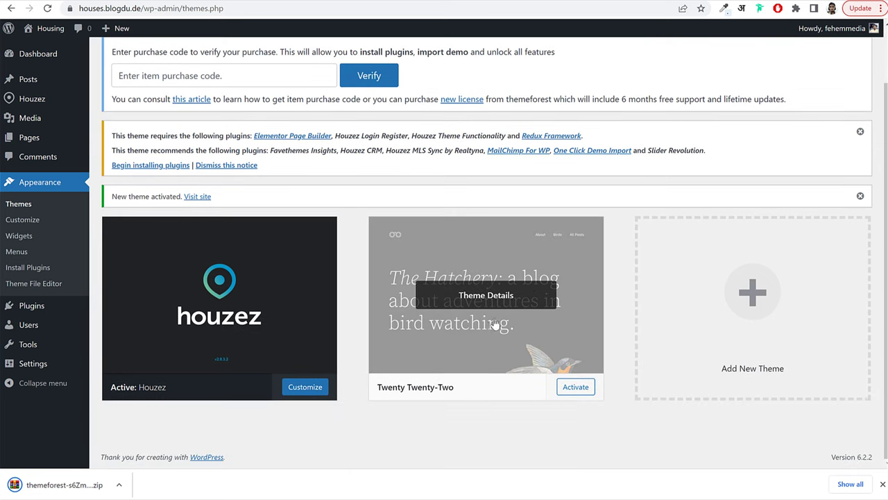
left_click(493, 311)
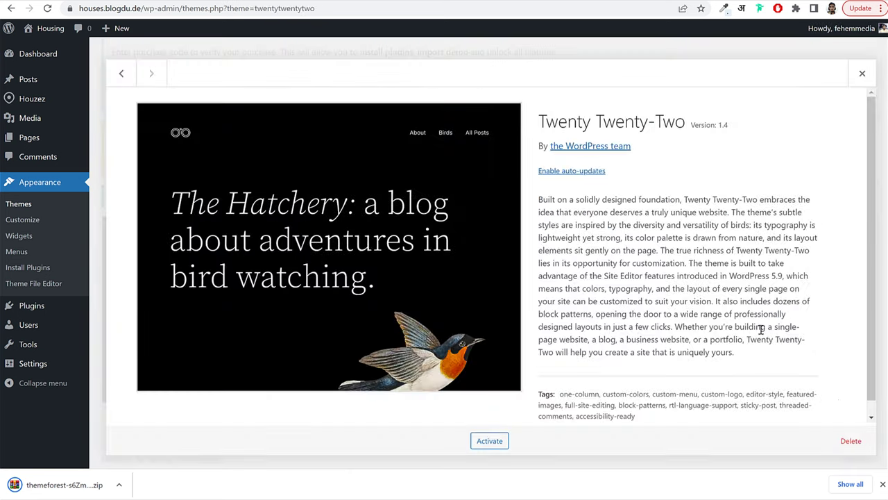
left_click(851, 441)
left_click(502, 95)
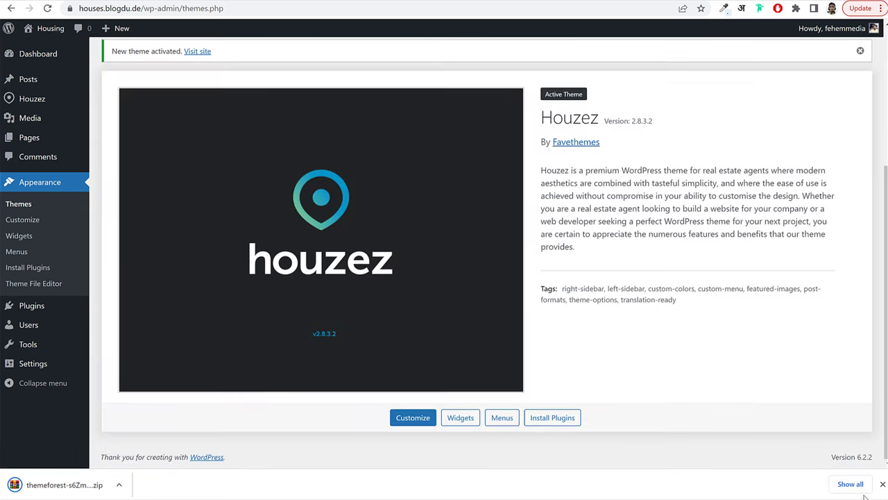
- Go to the Houzez purchase code field to begin verification
scroll(771, 342, "up", 3)
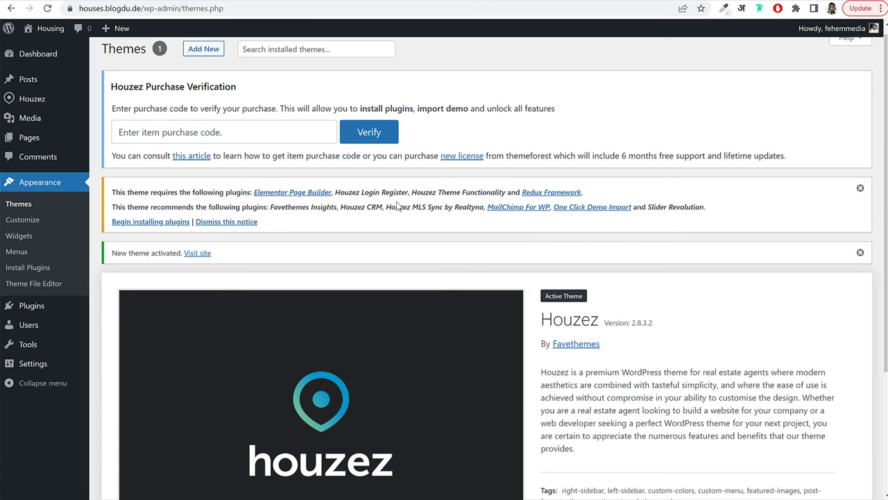
scroll(442, 266, "down", 3)
scroll(444, 270, "up", 4)
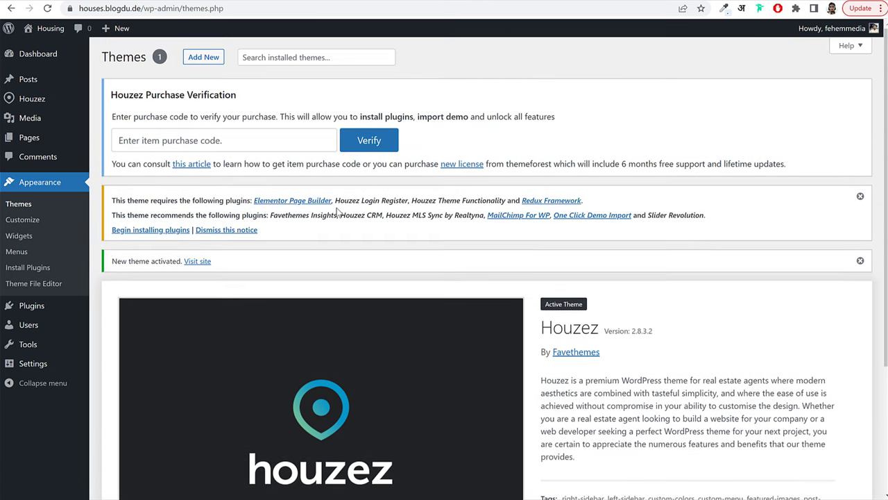
left_click(207, 137)
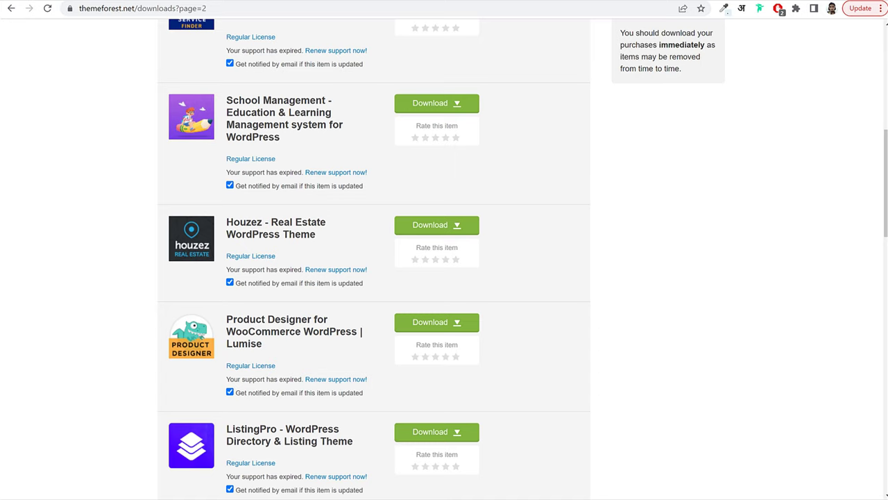
- Load the Houzez item page at bloggdude.com/houzez and view its Support information
left_click(284, 232)
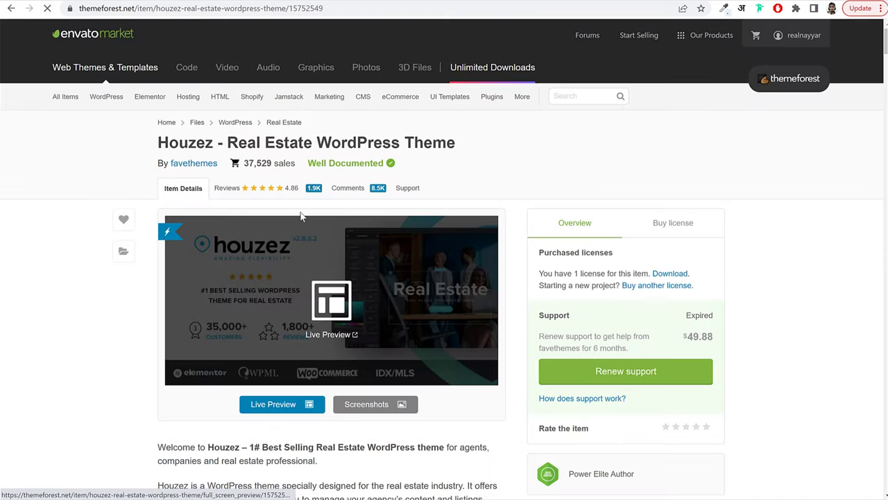
left_click(269, 8)
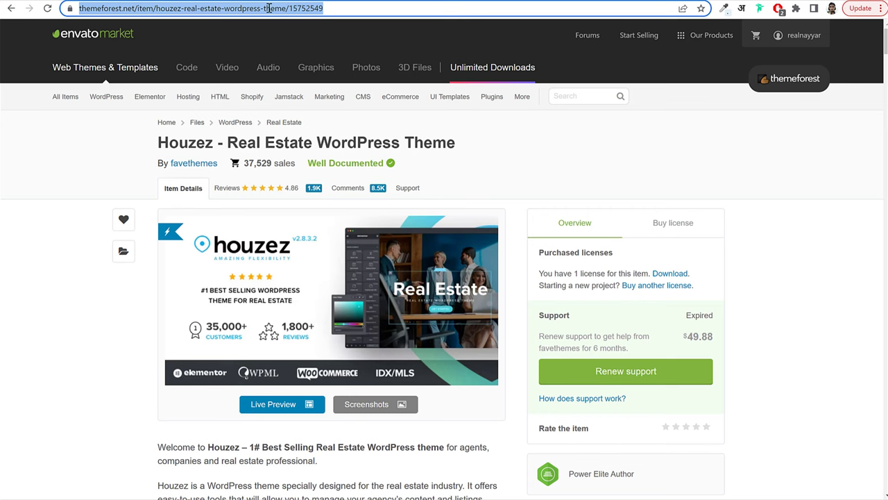
type("bloggdude.com/hou")
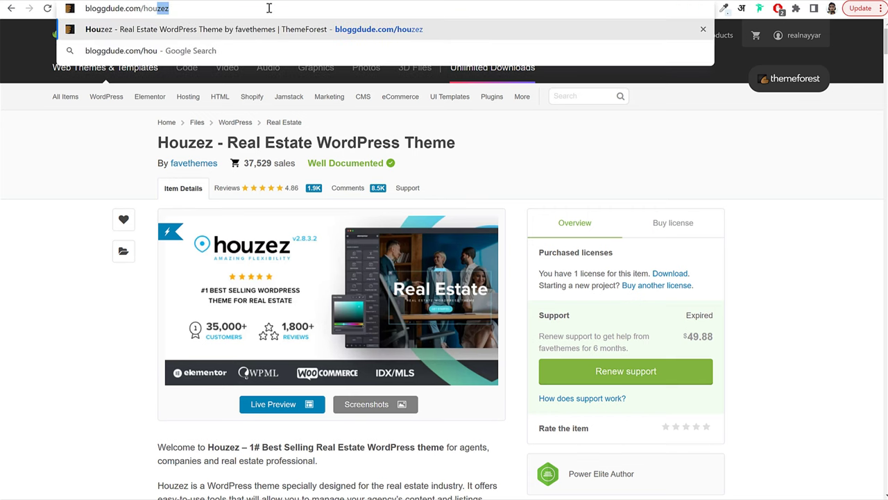
key("Return")
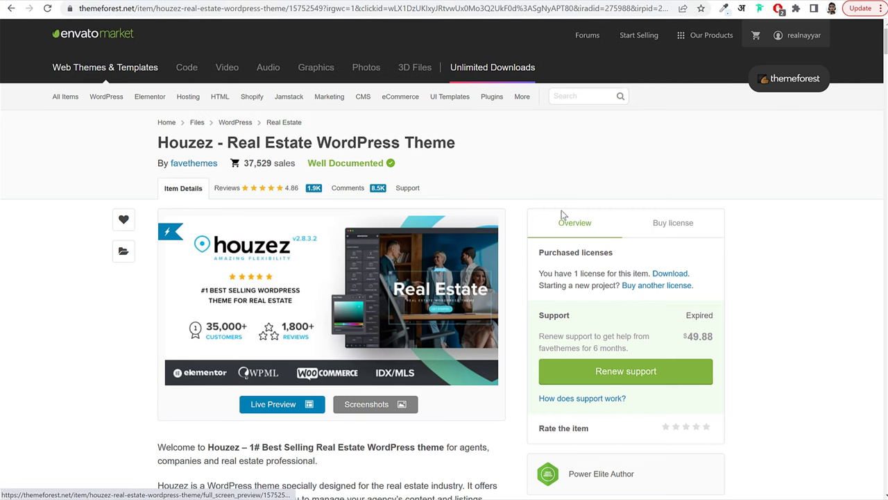
left_click(399, 190)
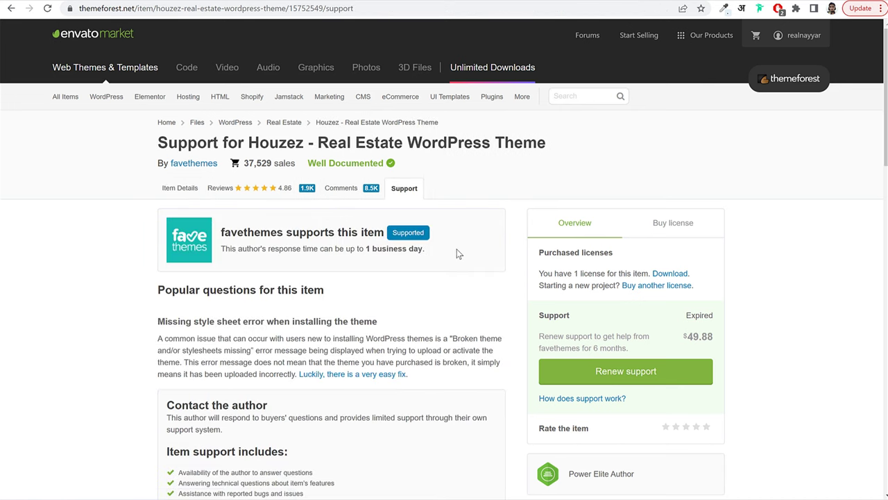
scroll(457, 254, "down", 5)
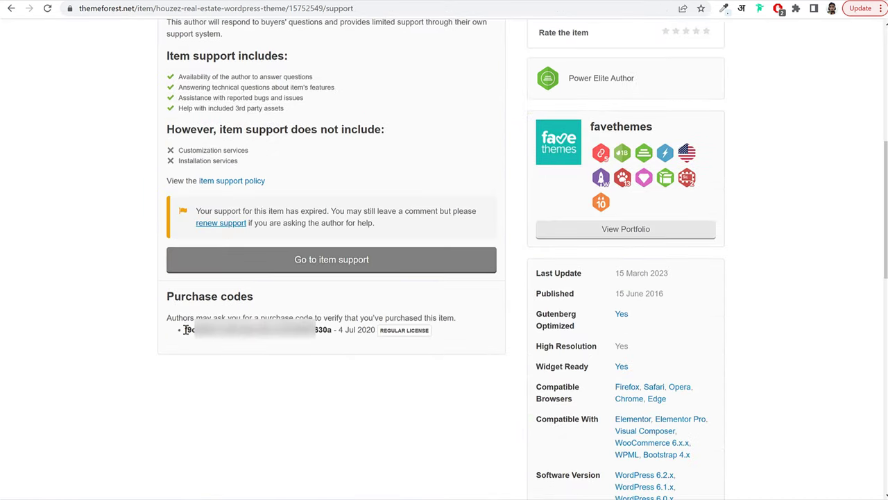
- Paste the copied Houzez purchase code into WordPress, verify it, and begin installing required plugins
left_click_drag(186, 326, 333, 326)
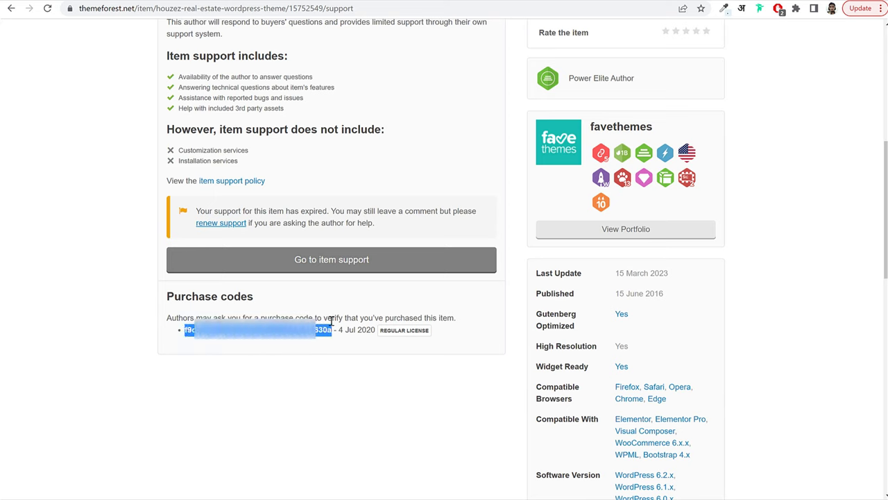
key("ctrl+c")
key("ctrl+Tab")
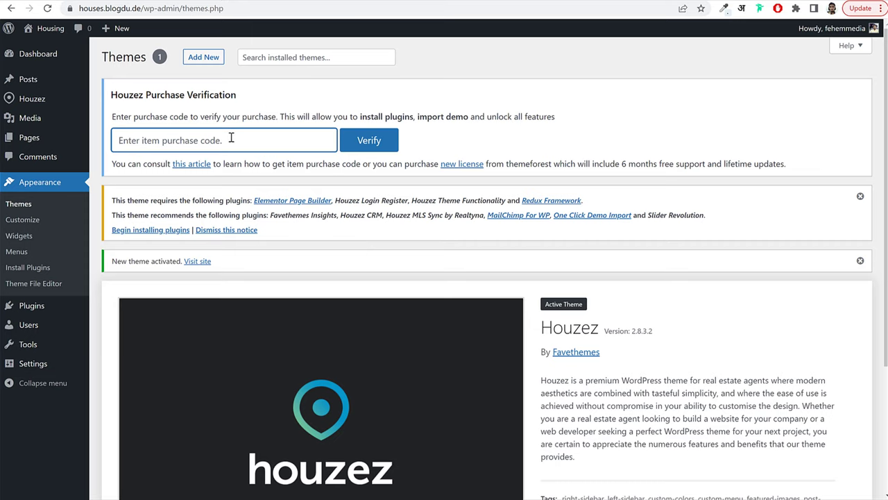
left_click(231, 137)
key("ctrl+v")
left_click(389, 148)
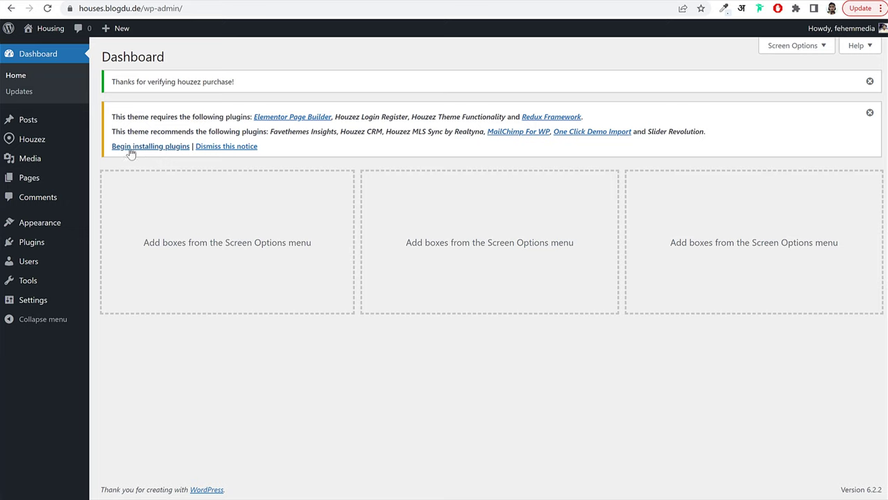
left_click(153, 148)
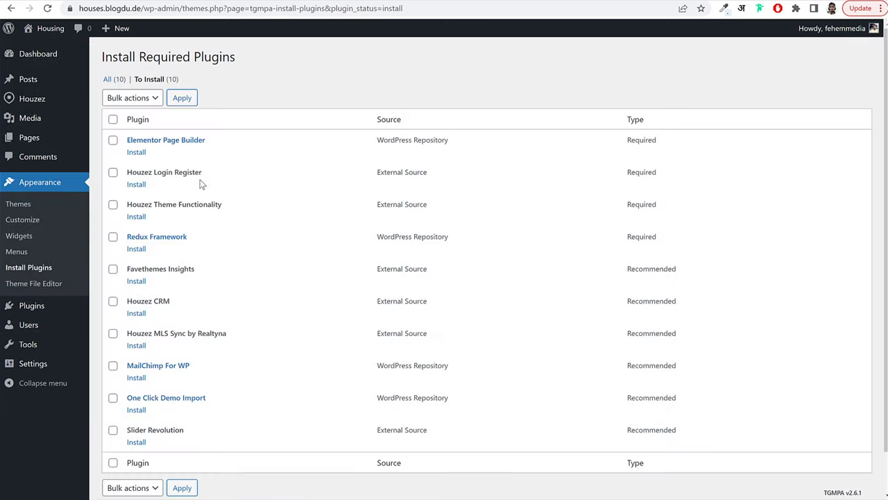
- Dismiss the plugin notice and bulk-install all 10 listed Houzez plugins
left_click(47, 59)
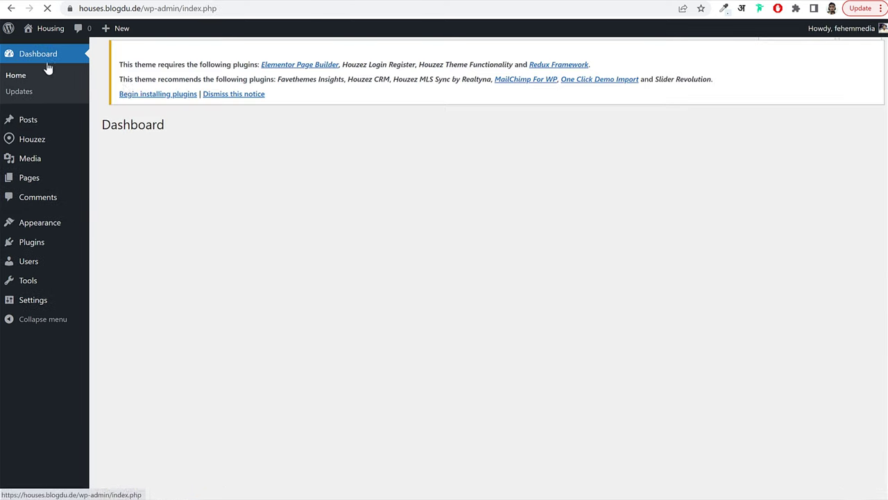
left_click(870, 81)
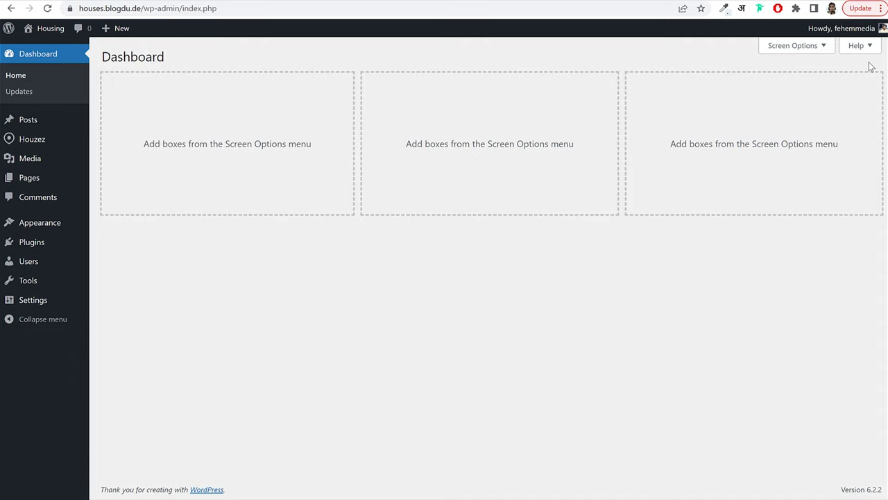
mouse_move(38, 226)
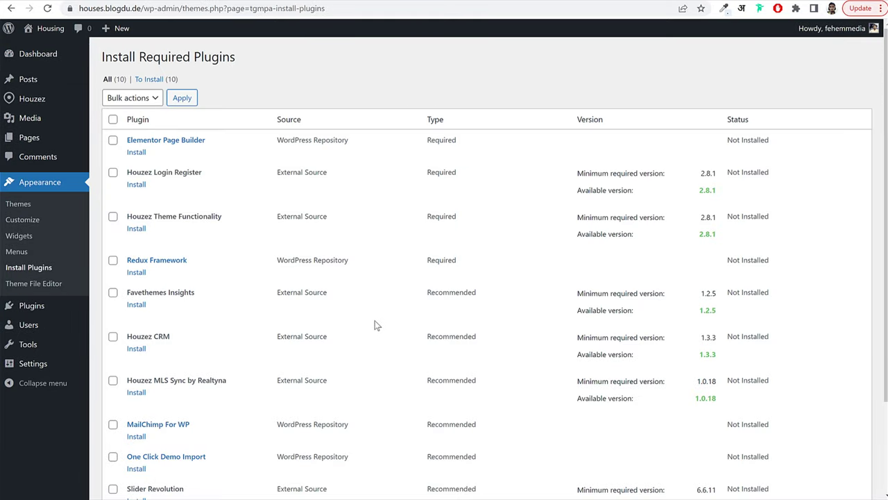
scroll(374, 326, "down", 3)
scroll(256, 250, "up", 3)
left_click(112, 119)
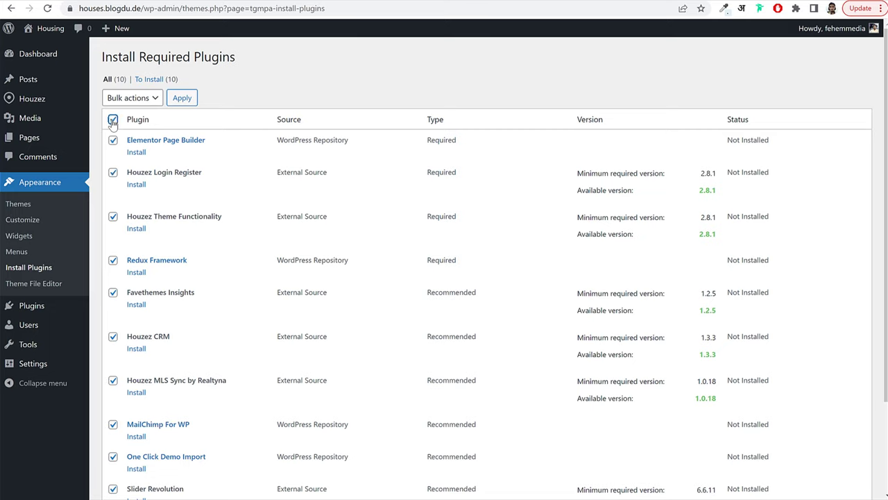
left_click(136, 102)
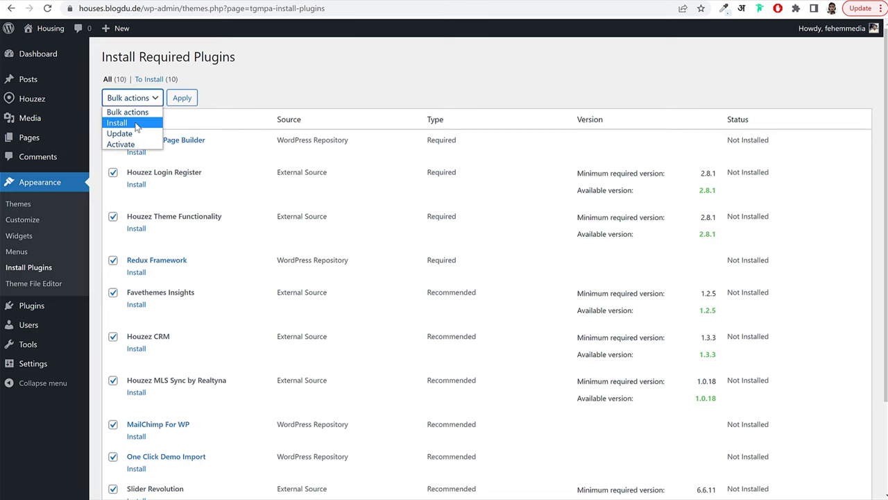
left_click(117, 123)
left_click(183, 101)
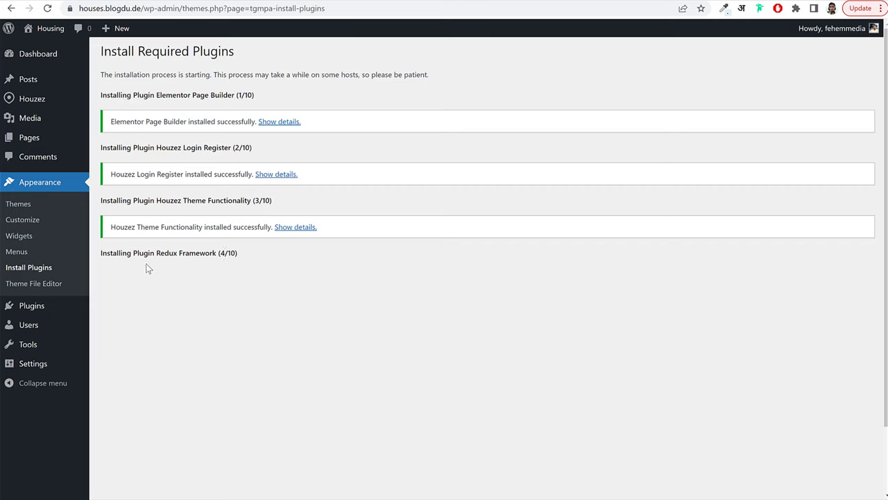
- Reopen Appearance > Install Plugins to confirm all 10 plugins are Installed But Not Activated
left_click_drag(162, 201, 285, 203)
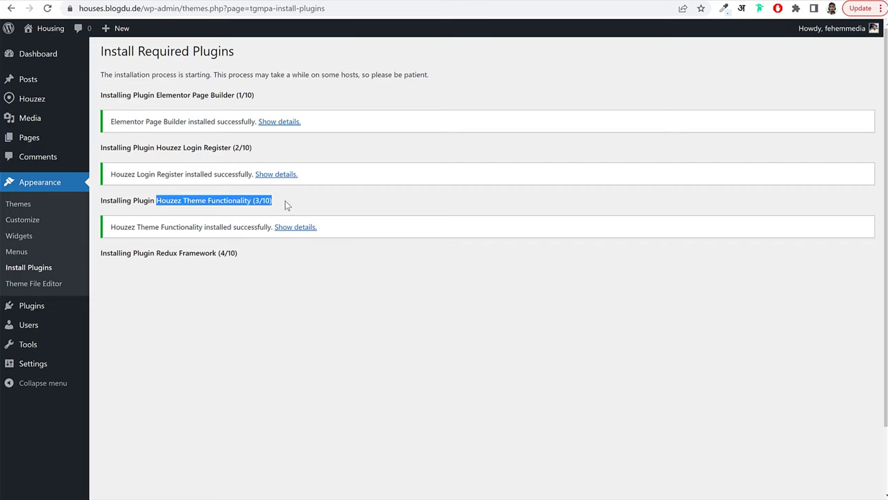
left_click(238, 202)
left_click_drag(116, 253, 236, 256)
left_click(236, 256)
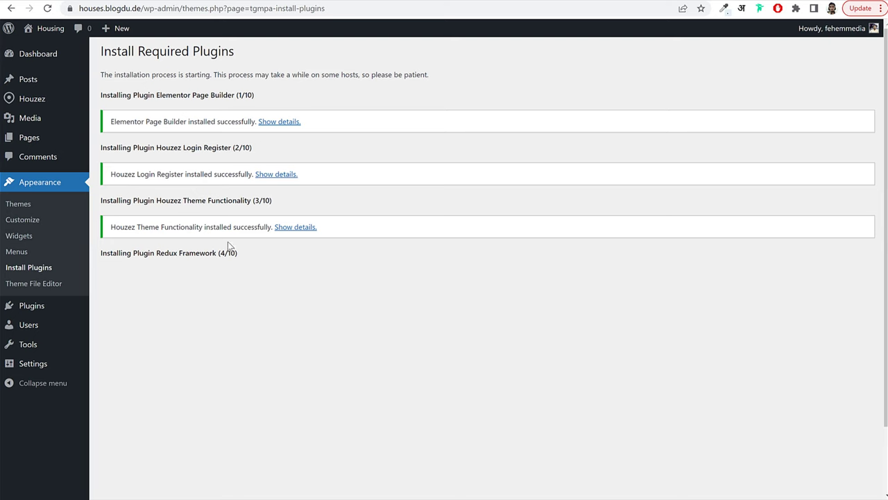
left_click(38, 273)
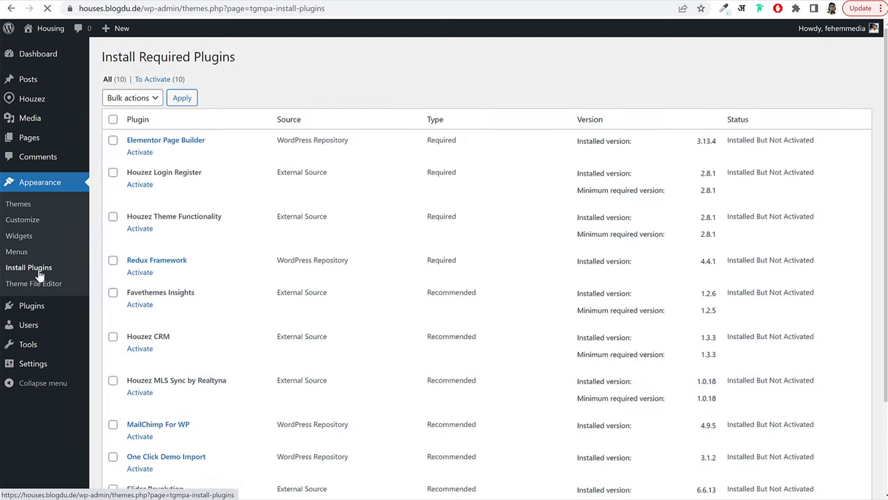
- On Installed Plugins, select all eleven plugins and bulk-activate them
scroll(173, 255, "down", 2)
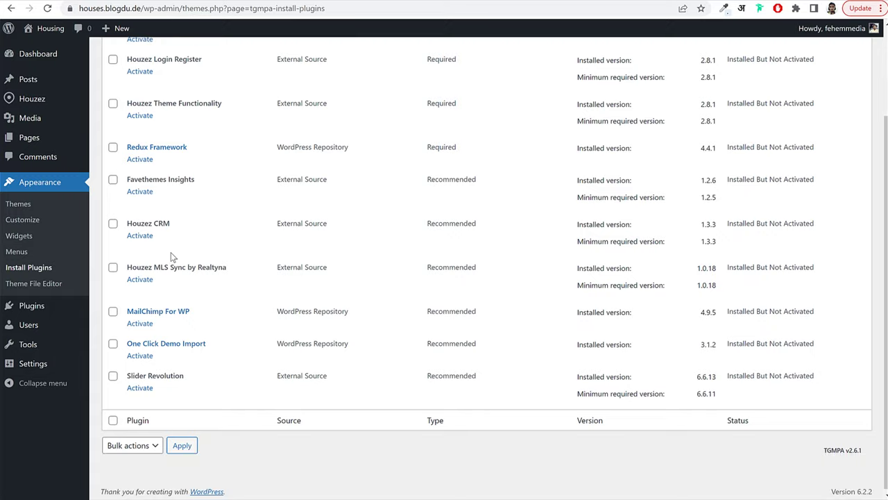
scroll(163, 356, "up", 2)
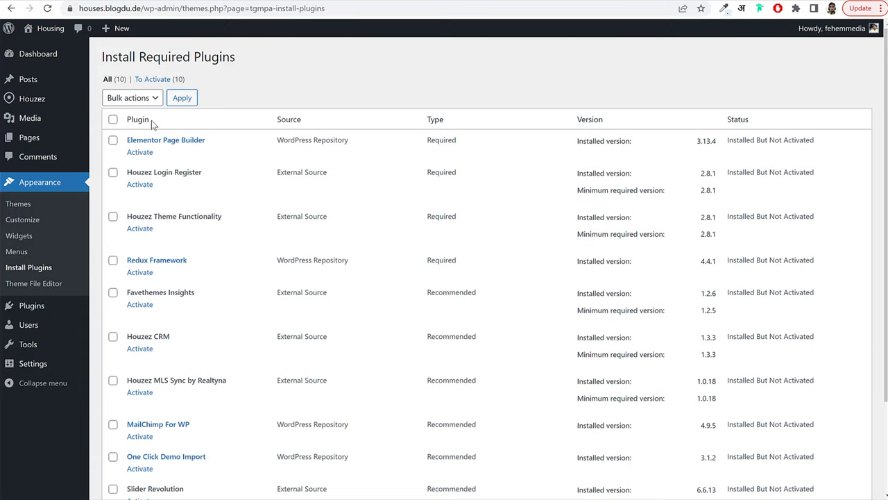
scroll(152, 212, "down", 2)
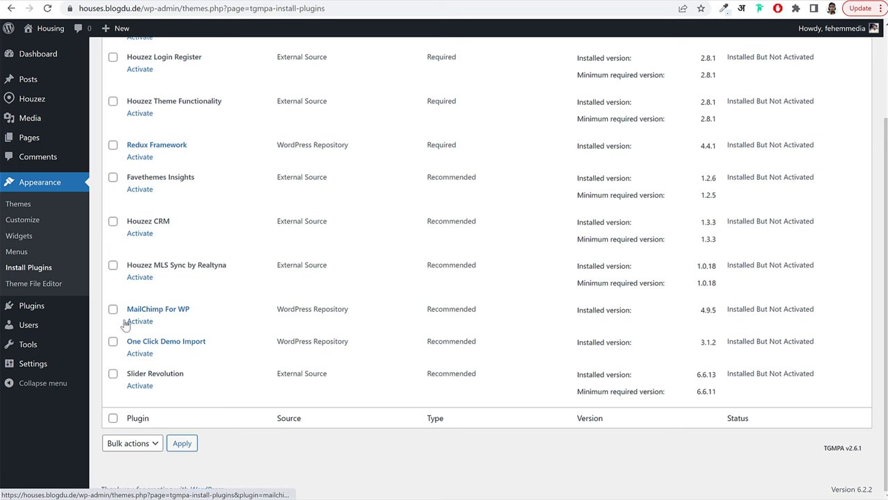
left_click(43, 308)
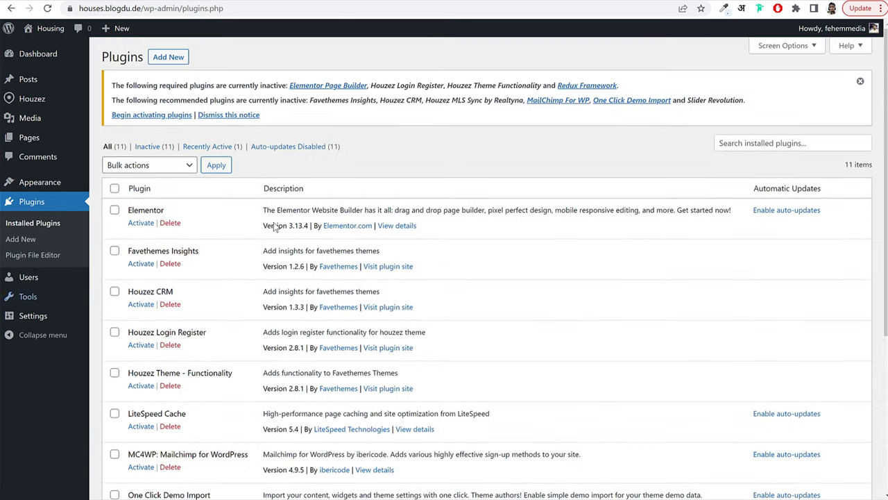
scroll(278, 224, "down", 3)
scroll(205, 236, "up", 4)
left_click(115, 189)
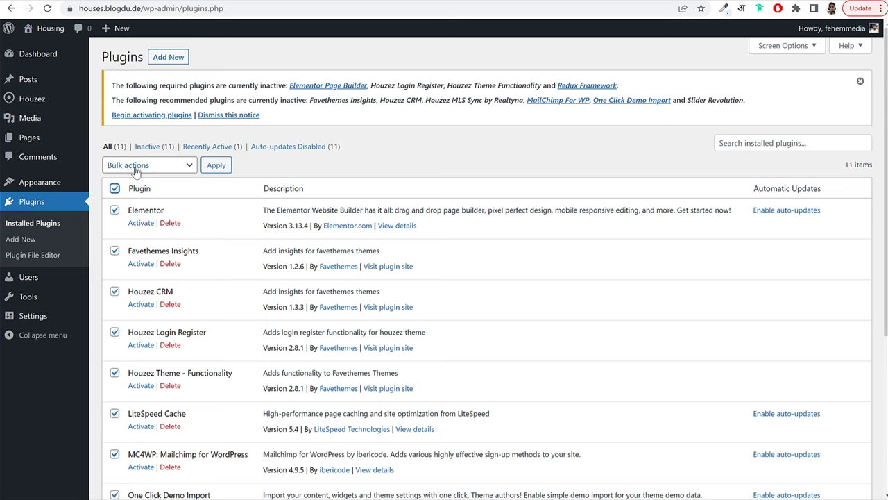
left_click(136, 170)
left_click(125, 189)
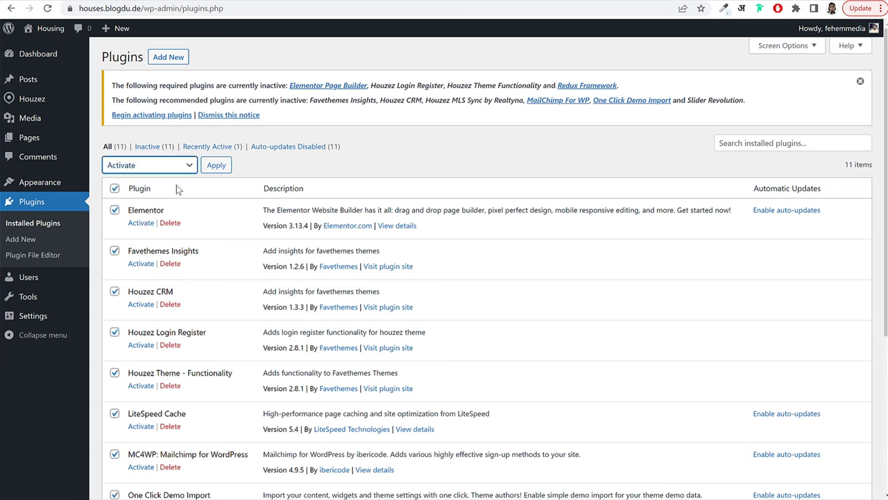
left_click(217, 170)
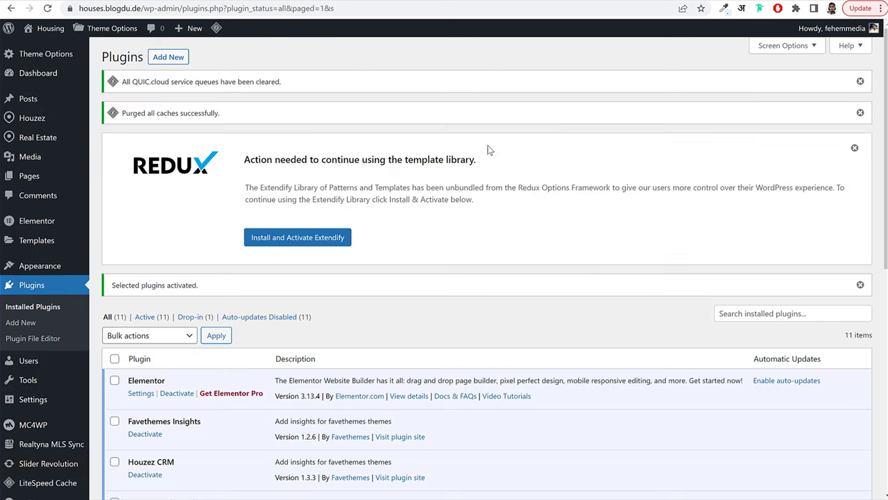
scroll(625, 151, "down", 1)
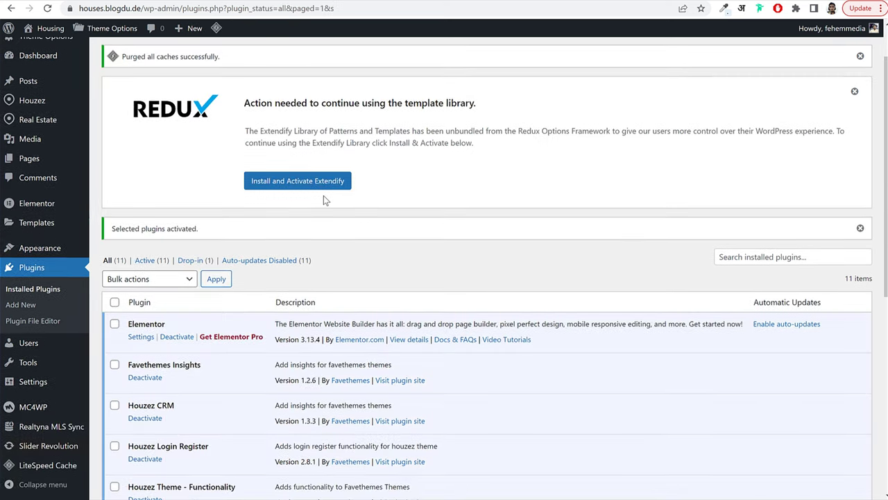
scroll(326, 201, "down", 1)
scroll(330, 214, "down", 4)
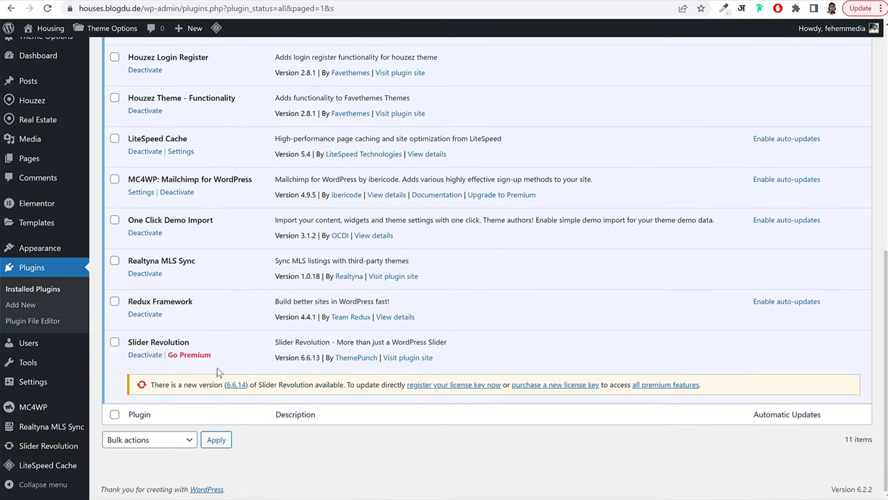
- Deactivate Slider Revolution, then delete it and its data, leaving ten plugins
left_click_drag(127, 341, 189, 345)
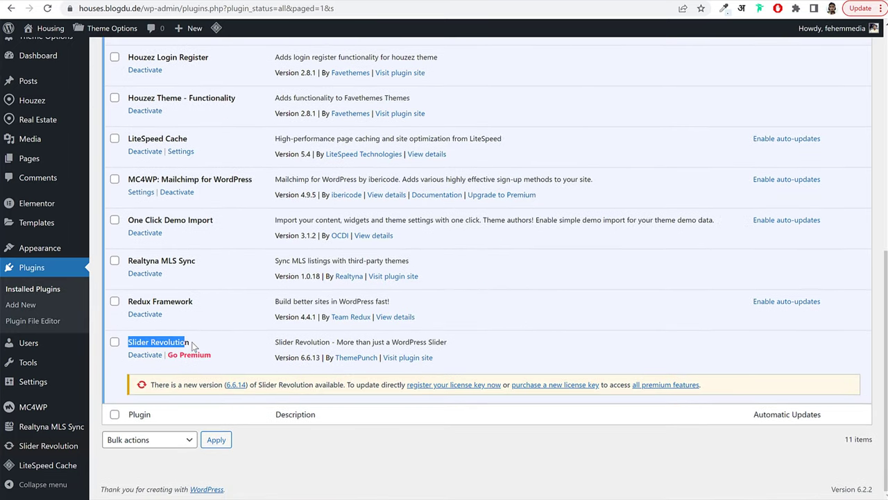
left_click(143, 357)
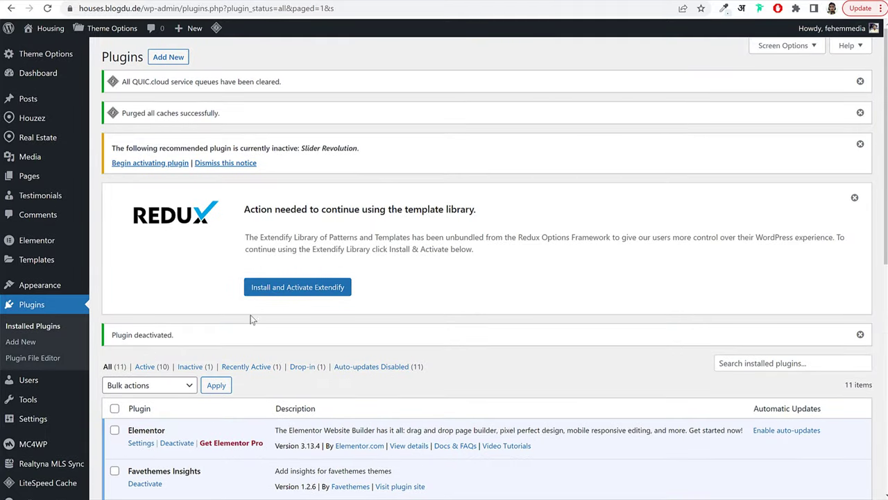
scroll(288, 328, "down", 4)
scroll(290, 331, "down", 3)
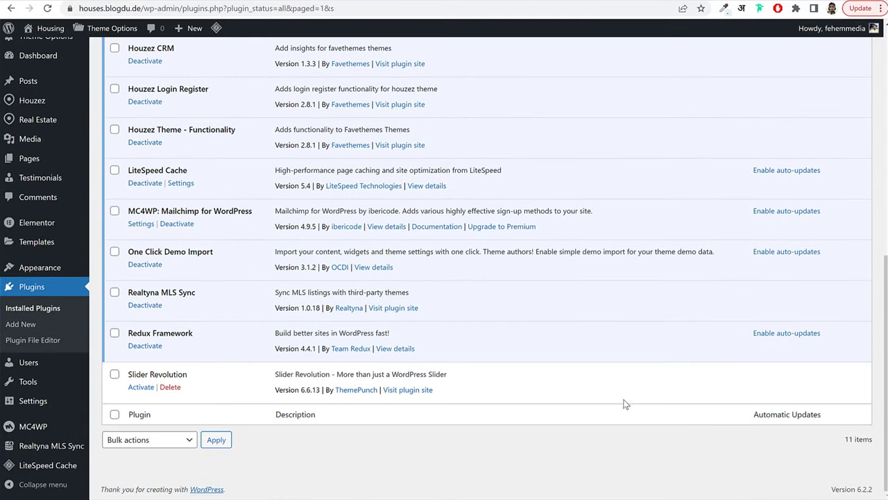
left_click(170, 387)
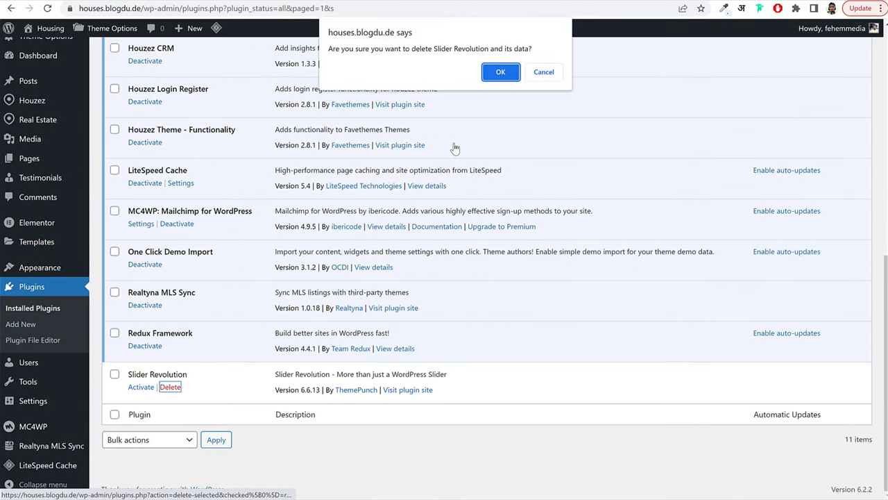
left_click(495, 71)
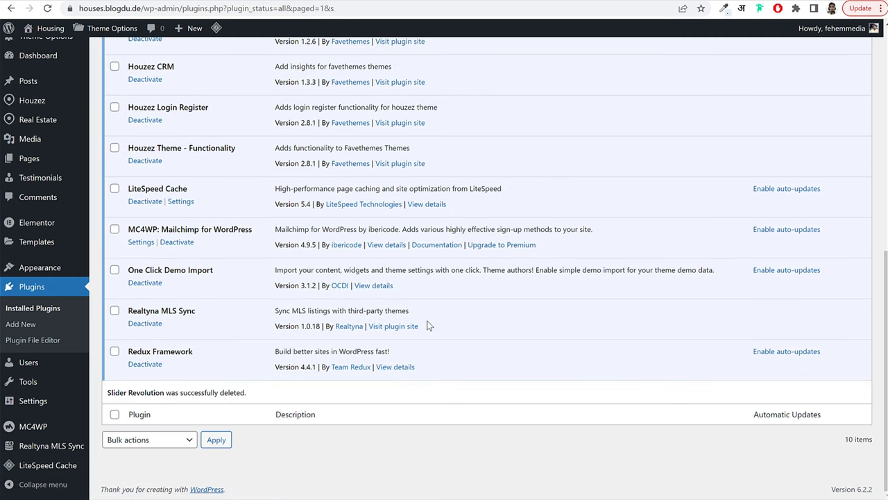
scroll(213, 262, "up", 3)
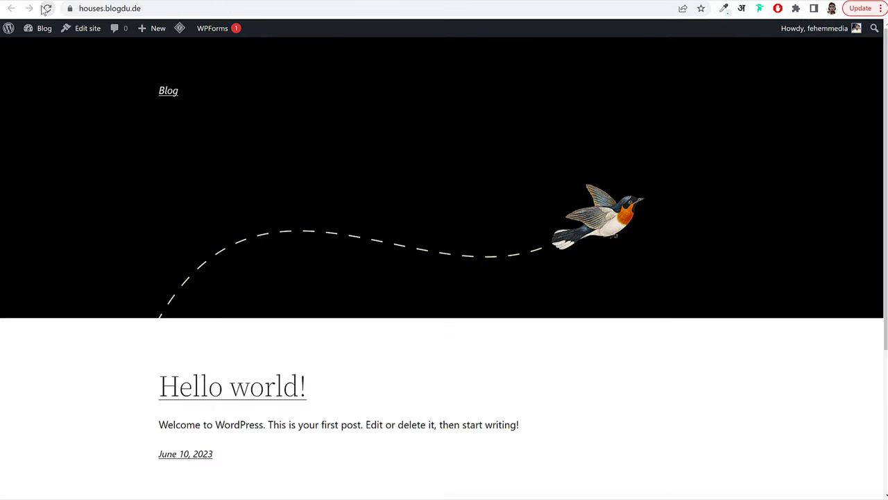
- Reload the front end to see Houzez, then dismiss the Slider Revolution notice on Pages
left_click(45, 8)
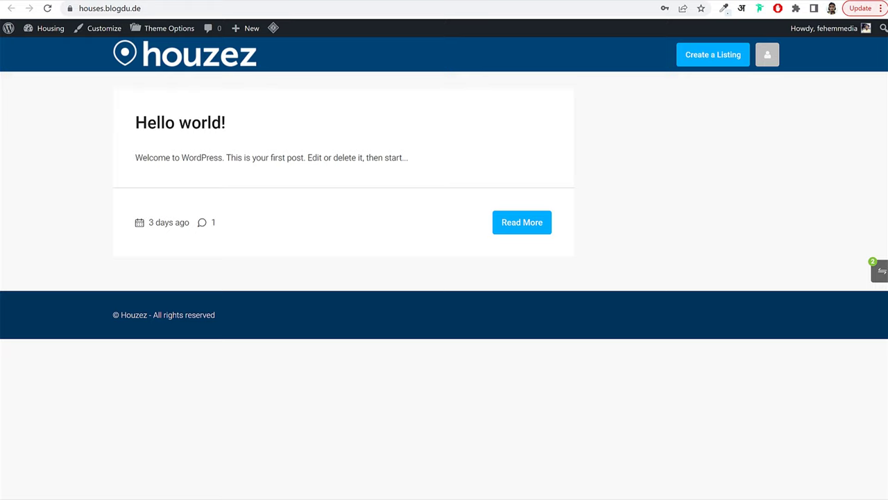
key("ctrl+Tab")
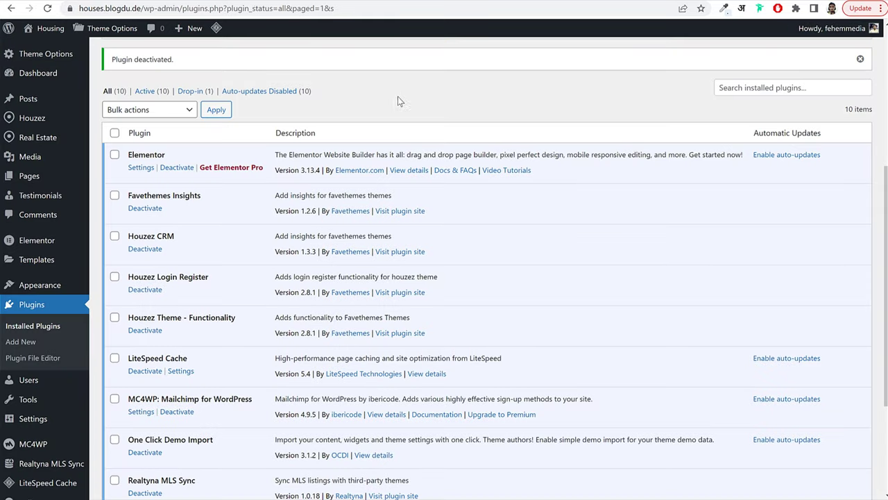
left_click(25, 179)
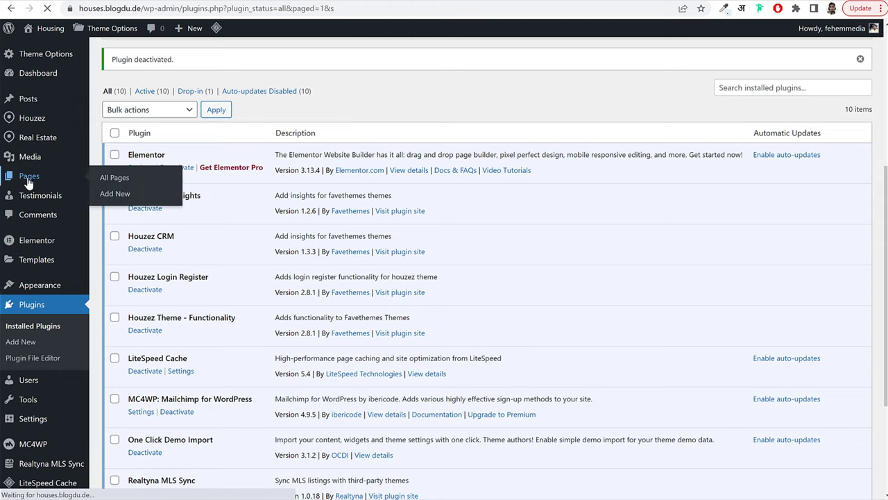
mouse_move(170, 261)
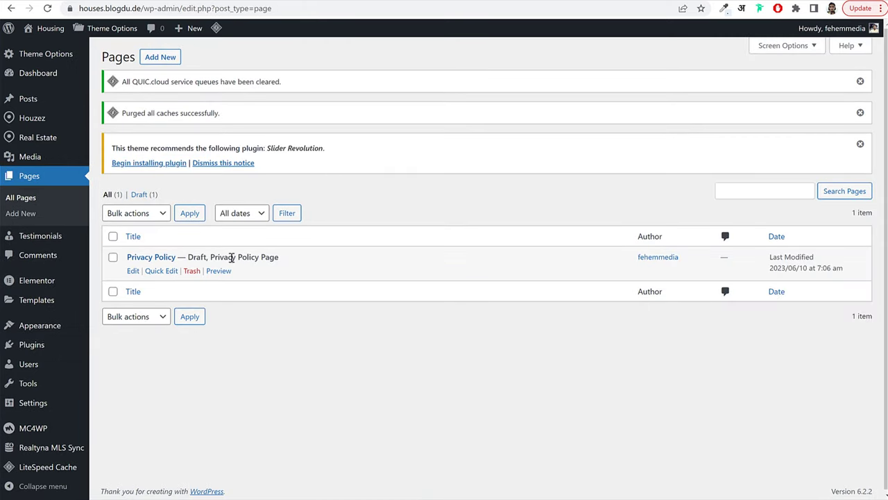
left_click(233, 164)
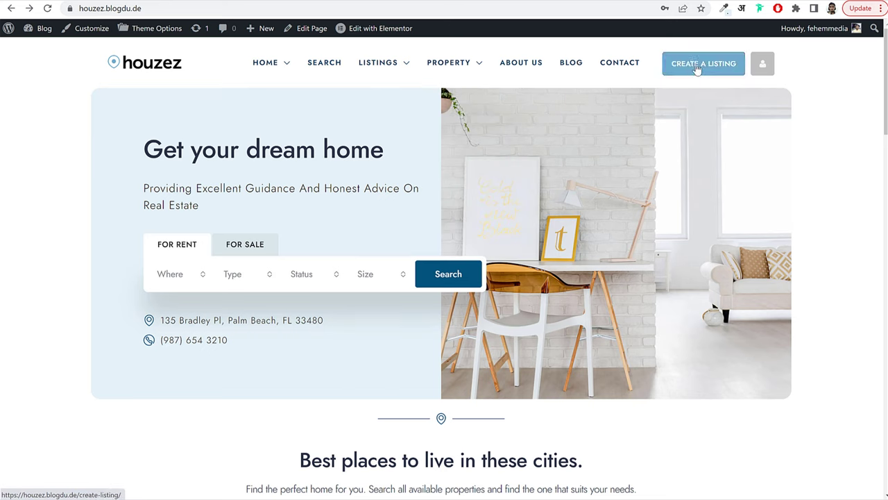
mouse_move(762, 64)
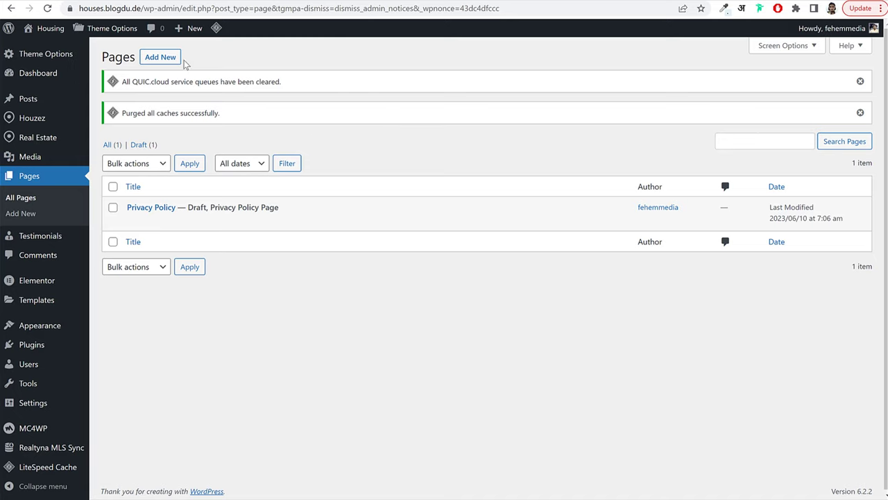
- Start a new page titled Agents
left_click(162, 62)
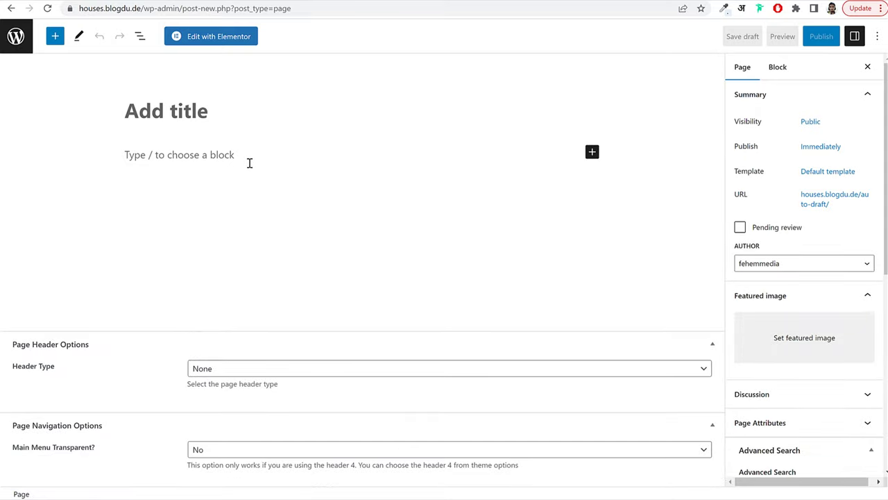
type("Ae")
type("gents")
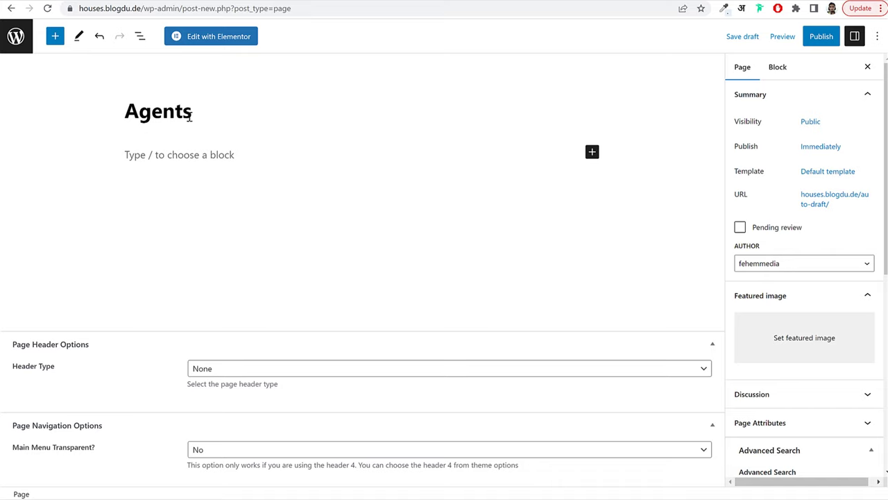
double_click(139, 109)
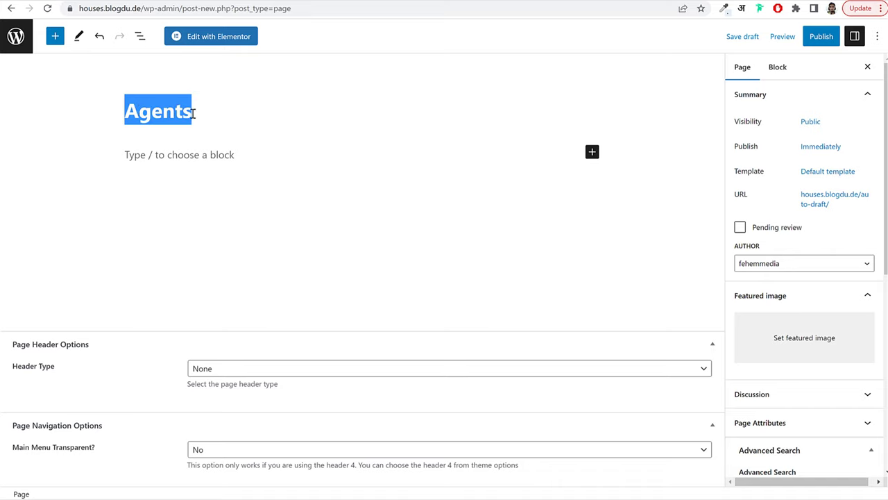
left_click_drag(737, 171, 769, 172)
left_click(752, 172)
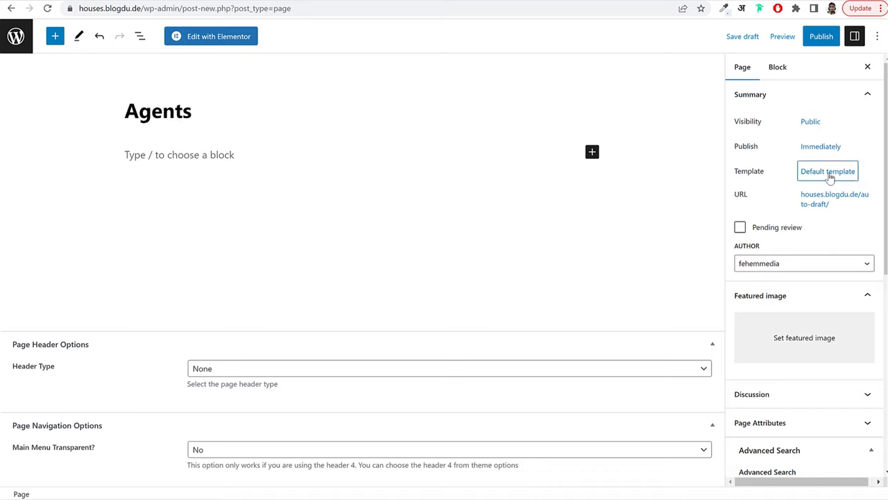
- Assign the 'Template all Agents' template and publish the Agents page
left_click(830, 177)
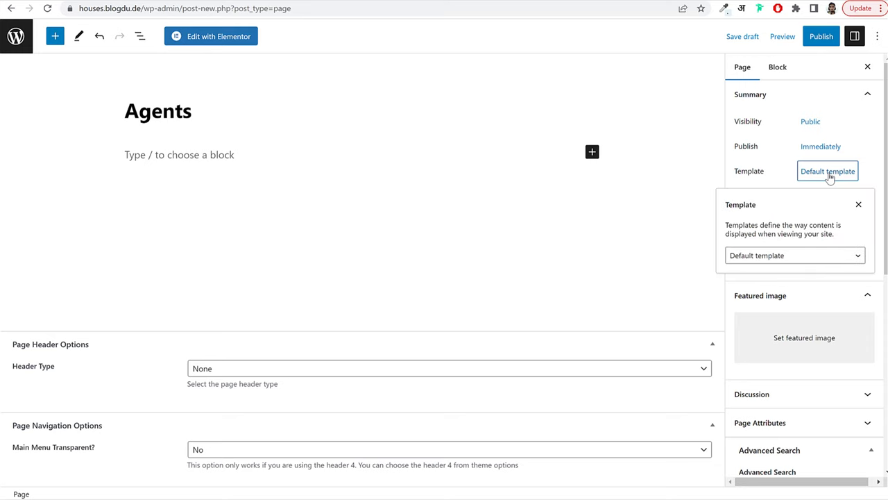
left_click(781, 257)
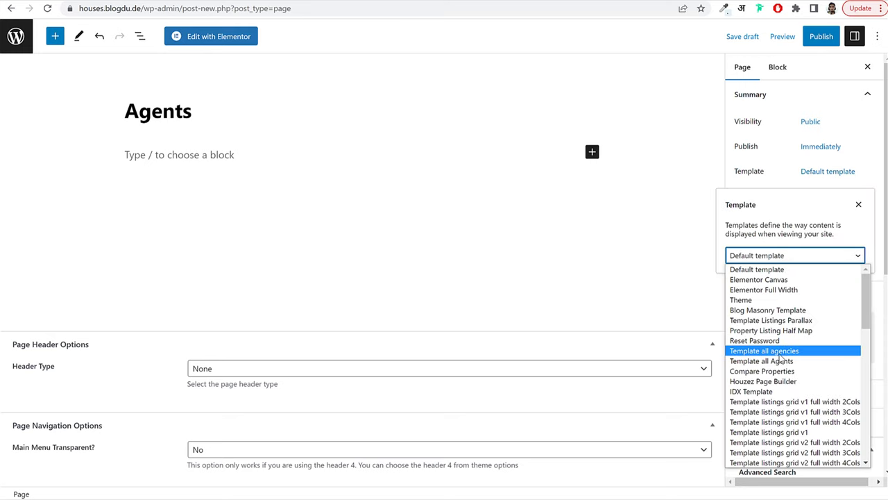
scroll(784, 355, "down", 10)
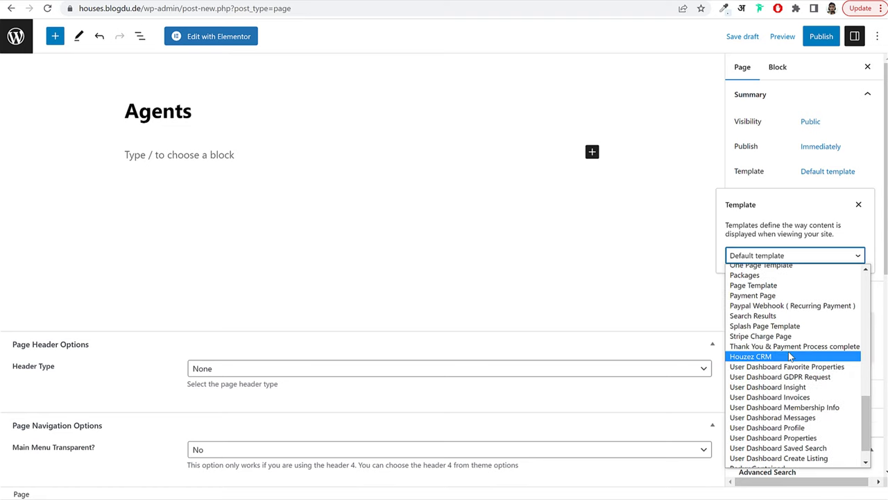
scroll(789, 357, "up", 4)
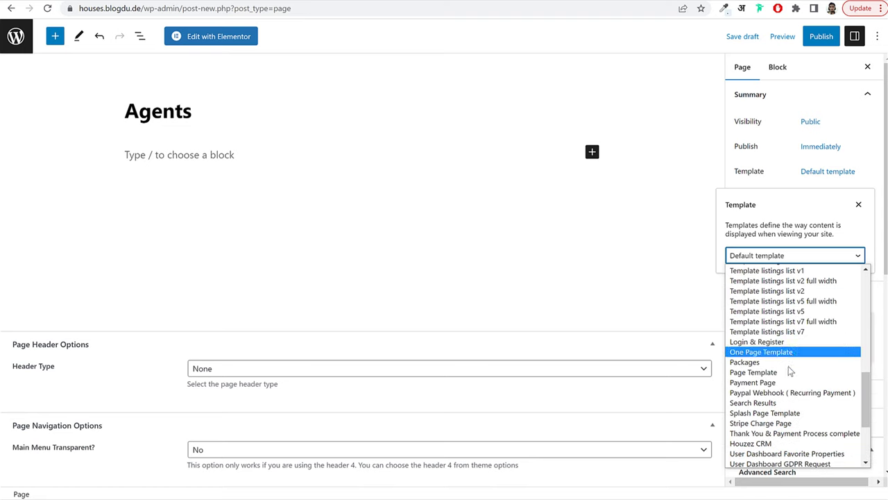
scroll(791, 364, "up", 6)
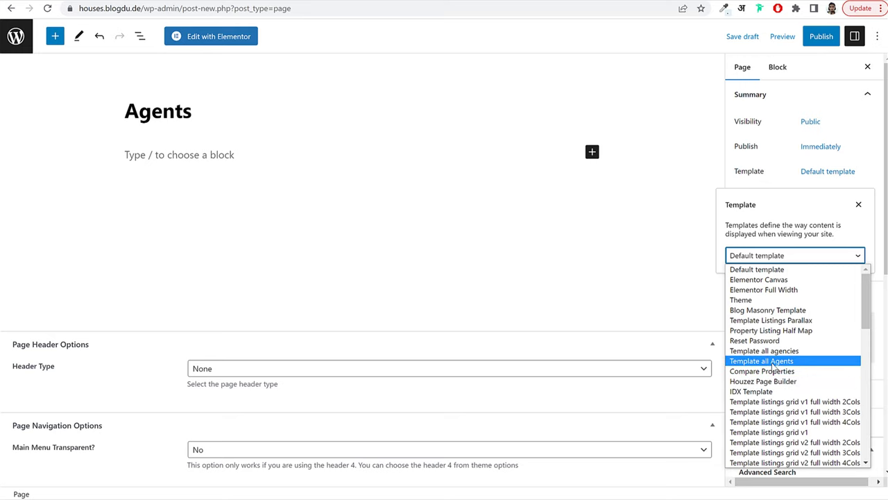
left_click(773, 364)
left_click(821, 37)
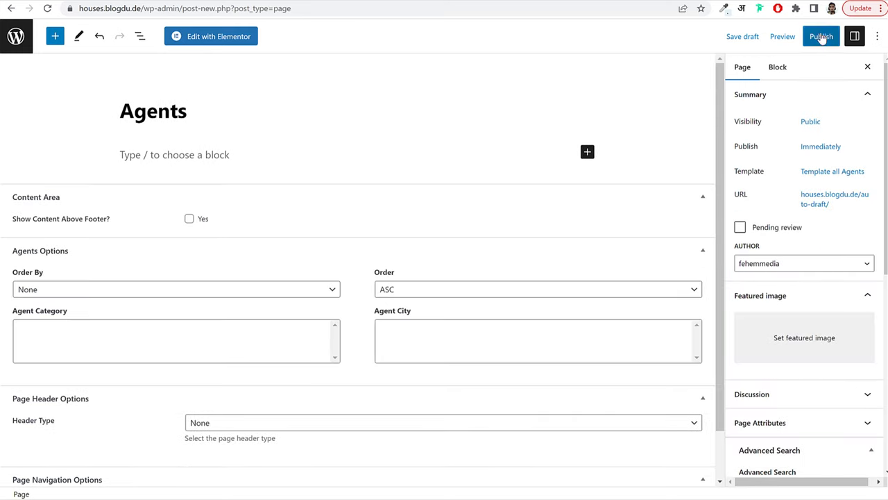
left_click(789, 41)
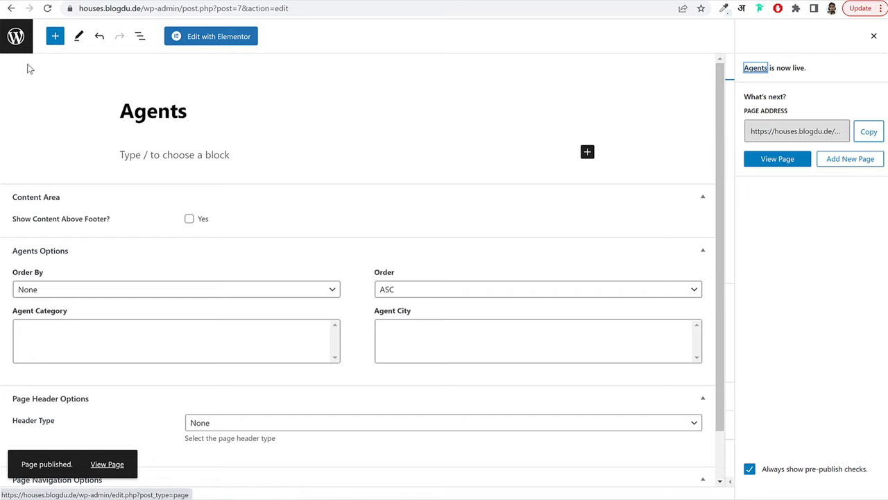
left_click(21, 43)
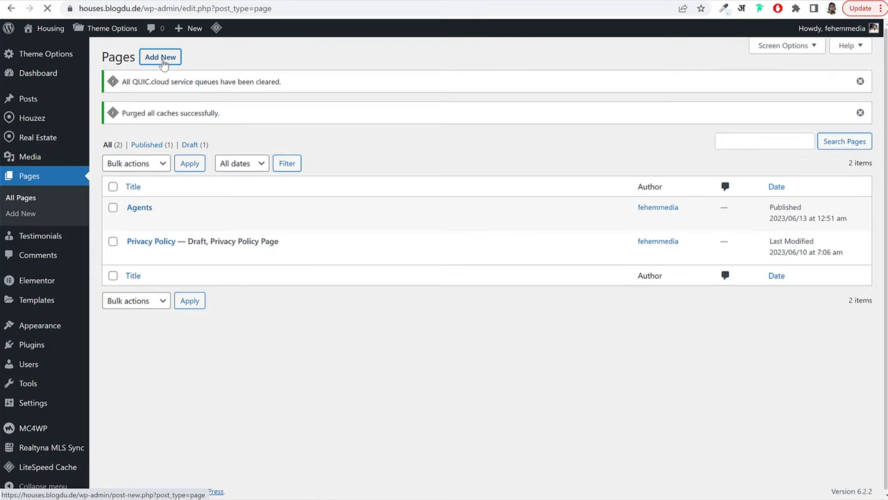
- Create a new page titled 'Board' using the Houzez CRM template
left_click(161, 58)
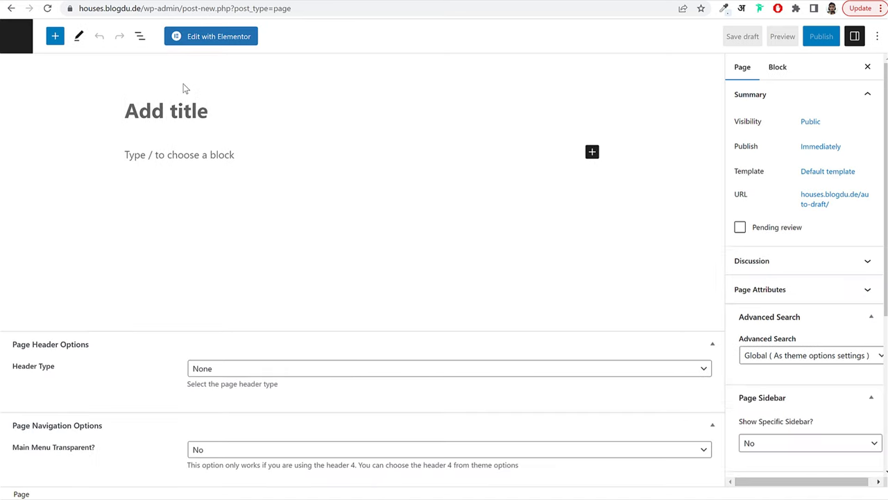
type("Bro")
key("BackSpace")
key("BackSpace")
type("or")
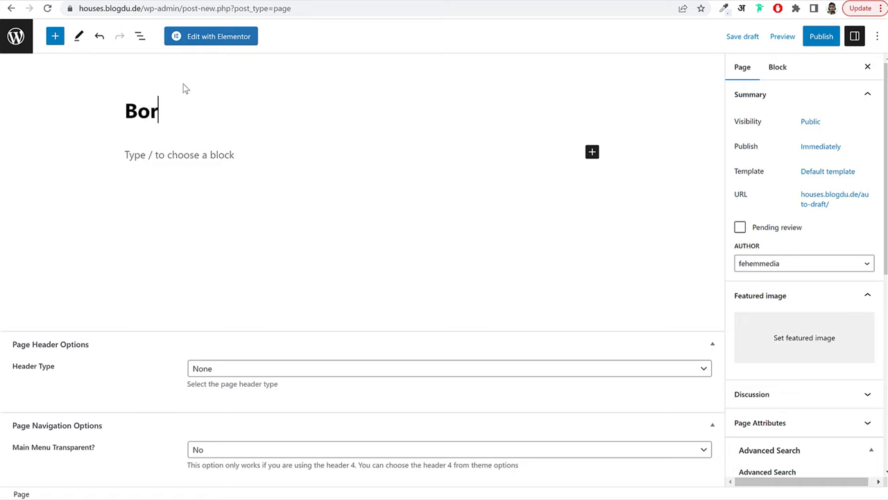
type("a")
key("BackSpace")
key("BackSpace")
type("ard")
left_click(829, 174)
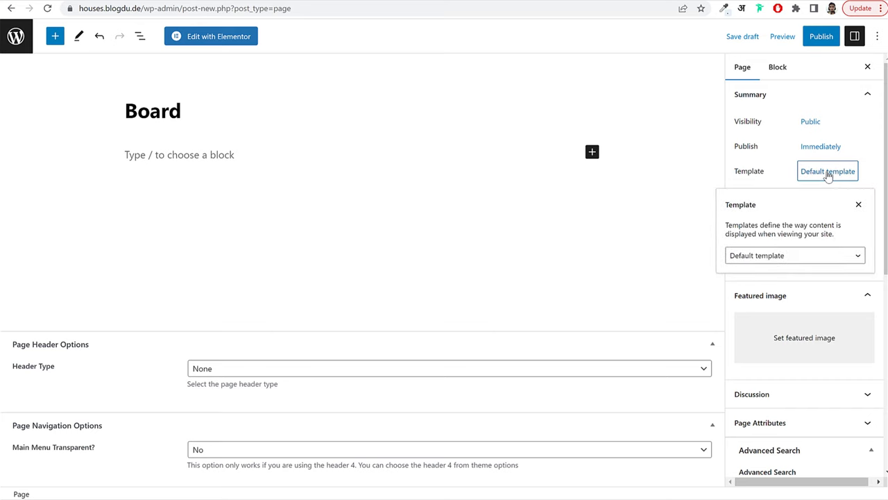
left_click(803, 258)
scroll(805, 347, "down", 10)
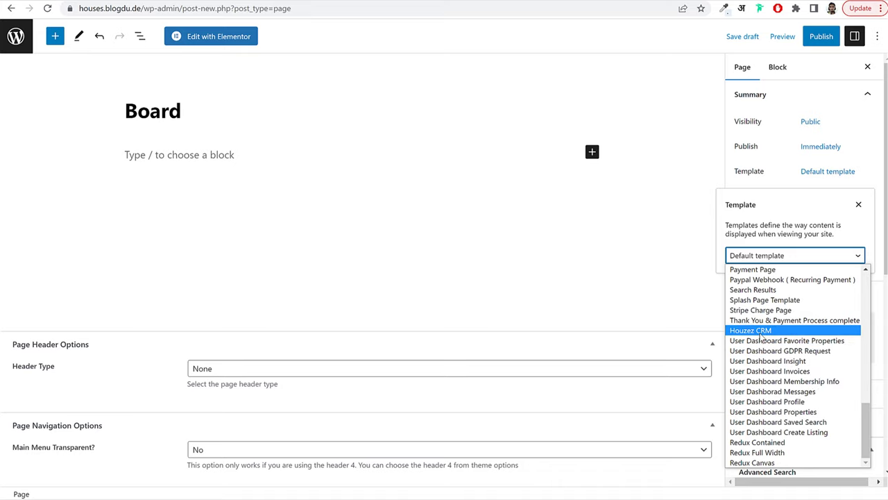
left_click(760, 331)
- Publish the Board page, go back to the Pages list, and begin another new page
left_click(822, 36)
left_click(777, 37)
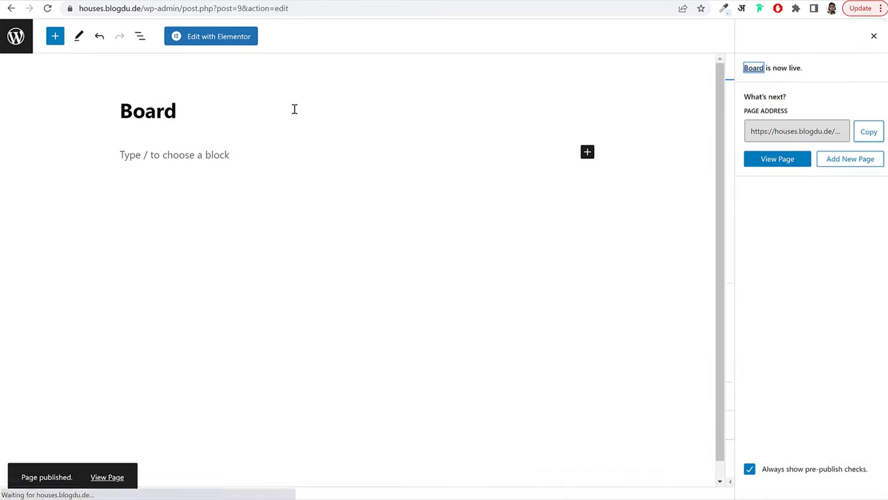
left_click(15, 39)
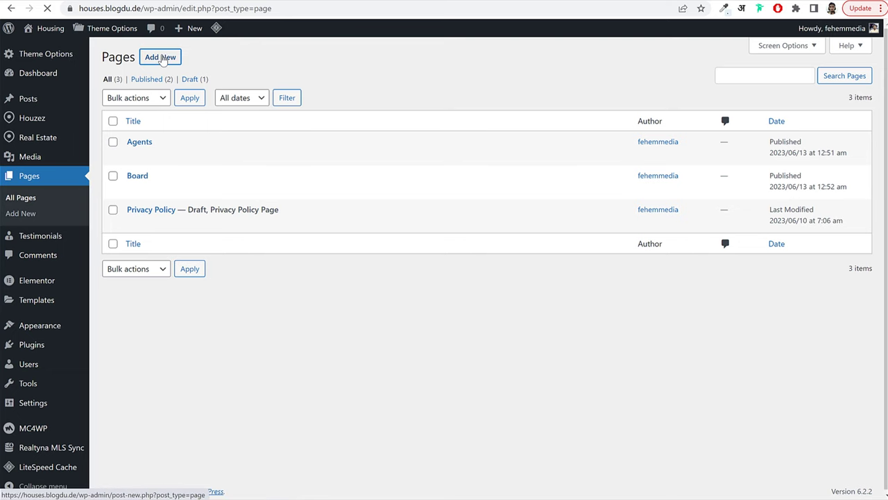
left_click(161, 60)
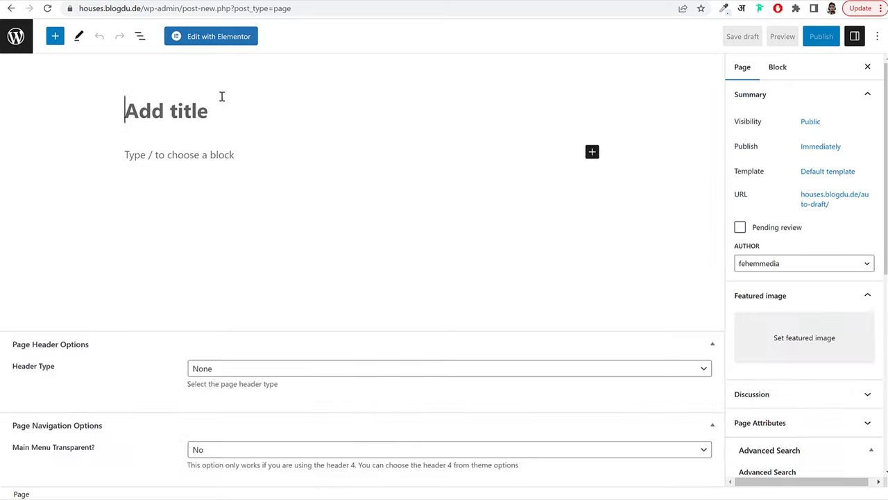
- Publish a page titled 'Compare' with the Compare Properties template, then begin another new page
type("Compare")
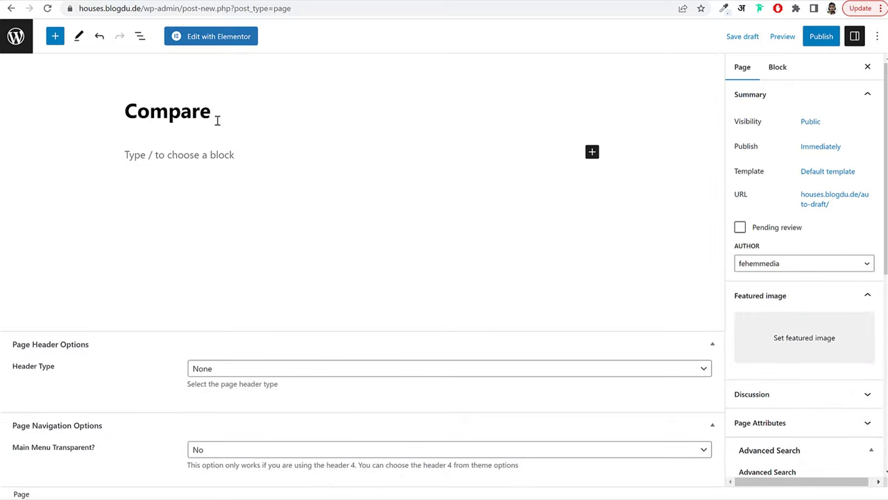
left_click(833, 177)
left_click(788, 264)
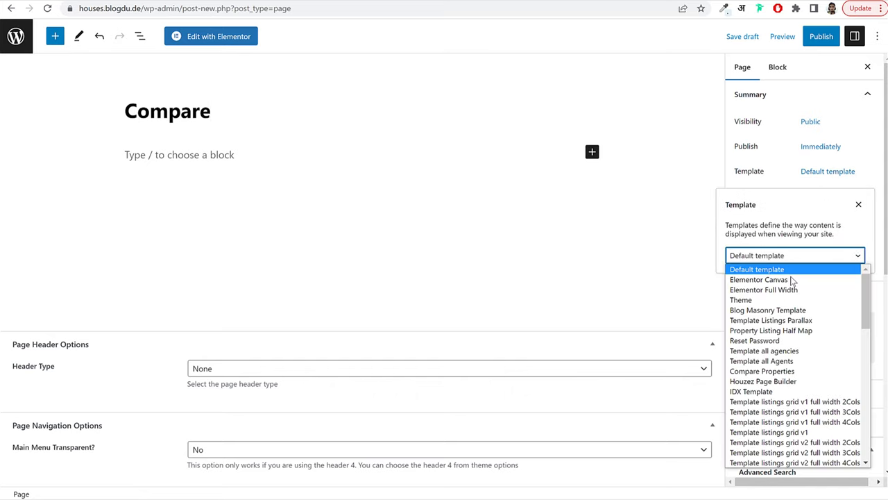
left_click(779, 372)
left_click(826, 36)
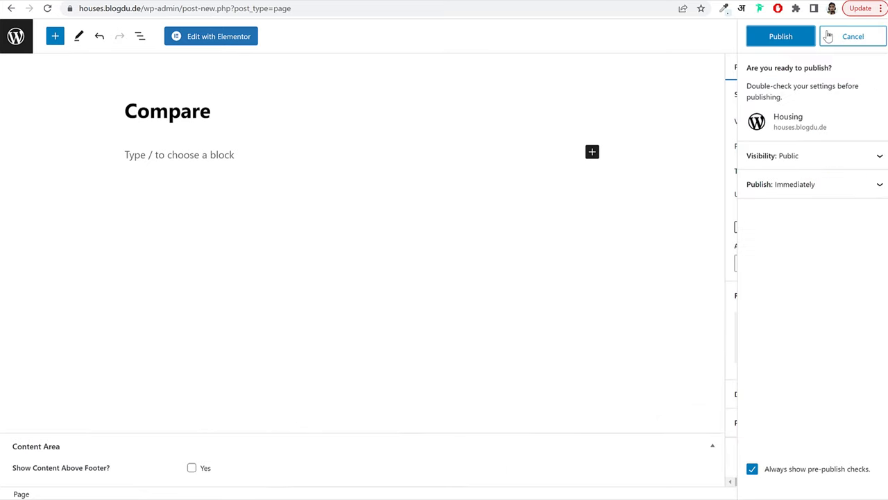
left_click(795, 40)
left_click(874, 36)
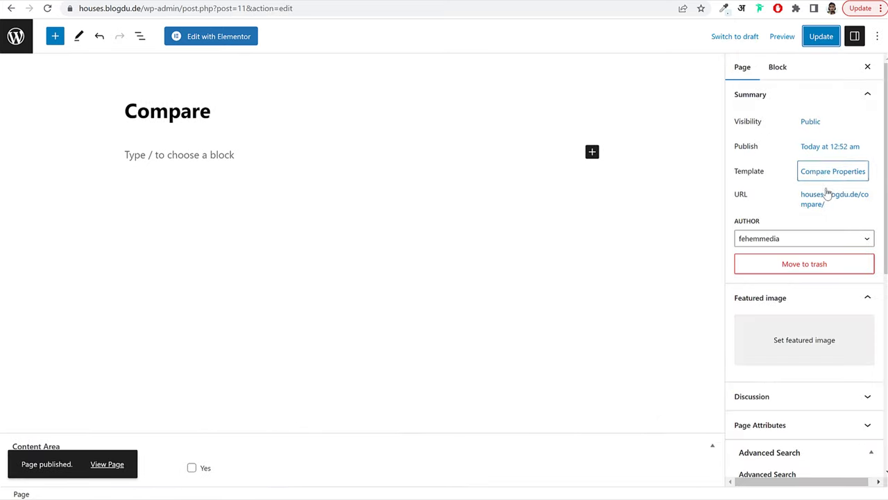
left_click(22, 41)
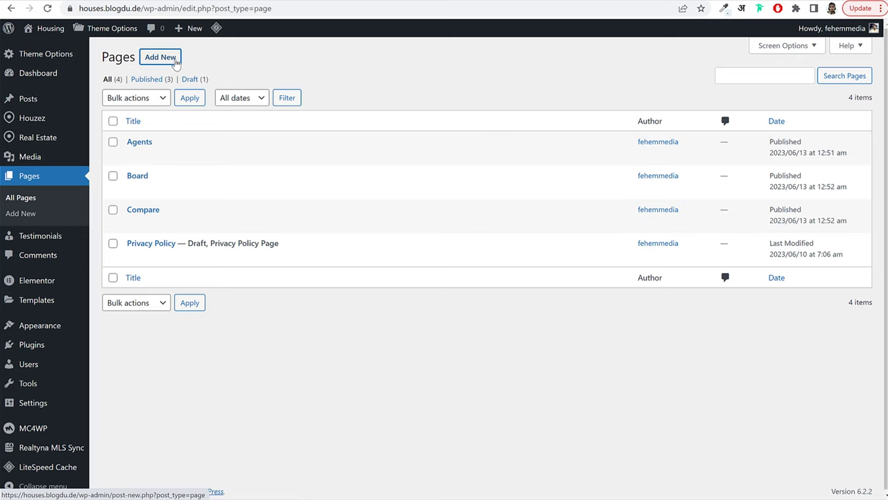
left_click(175, 61)
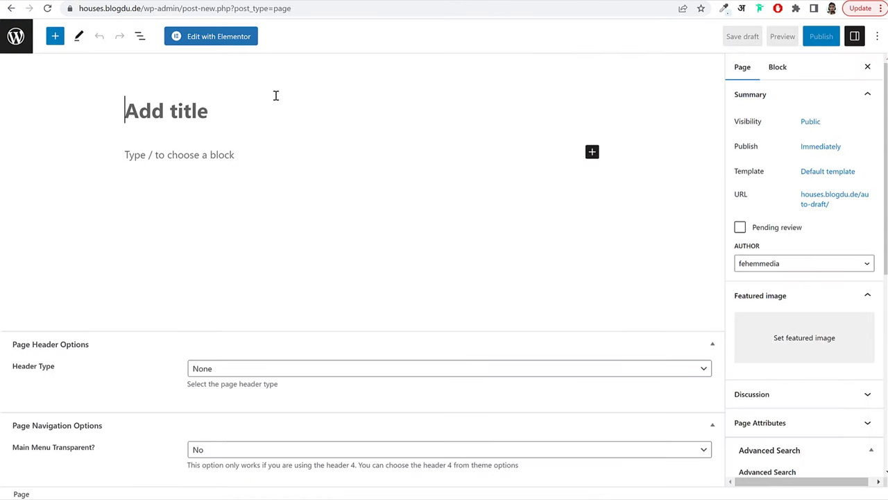
- Title the new page 'Add Property'
type("Ad")
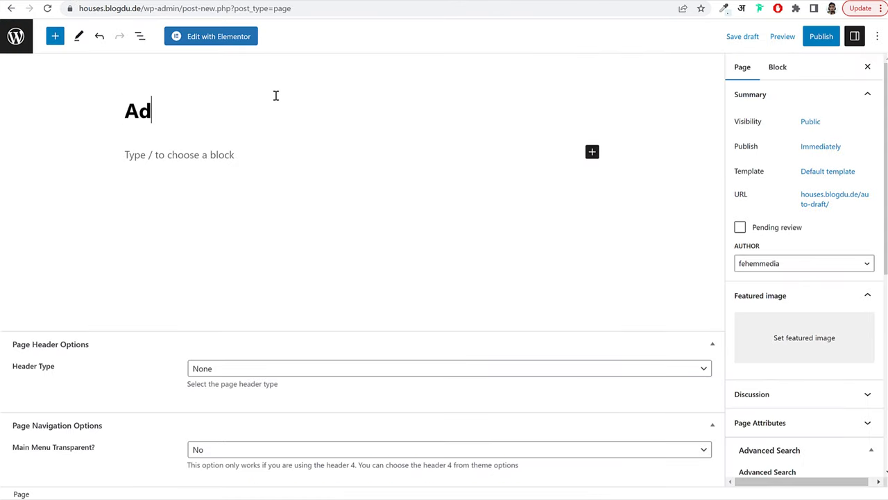
type("d Listi")
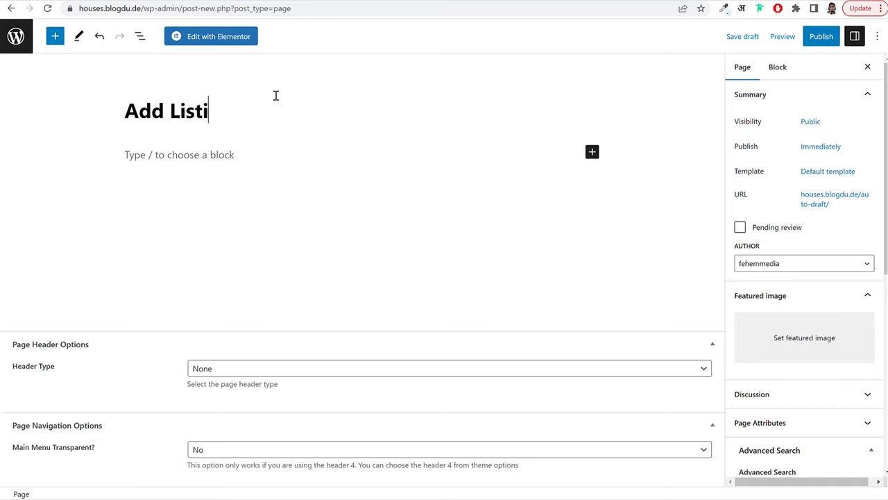
type("m")
key("BackSpace")
key("BackSpace")
key("BackSpace")
key("BackSpace")
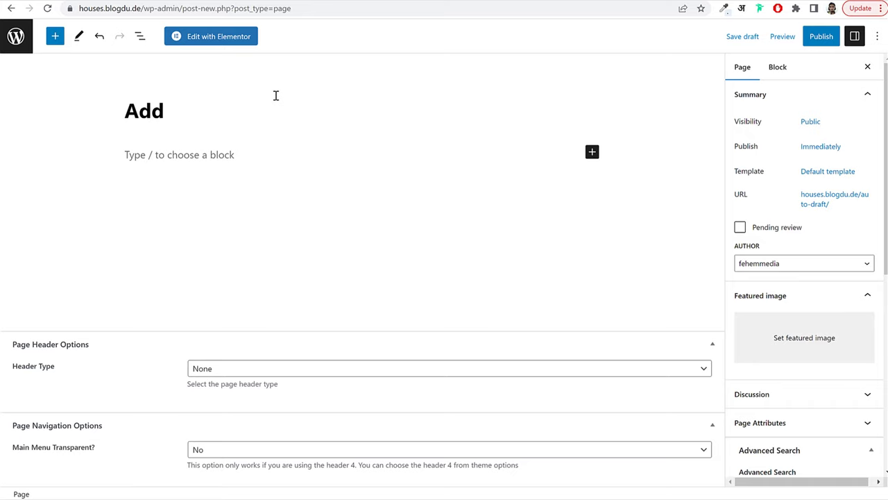
type("Proper")
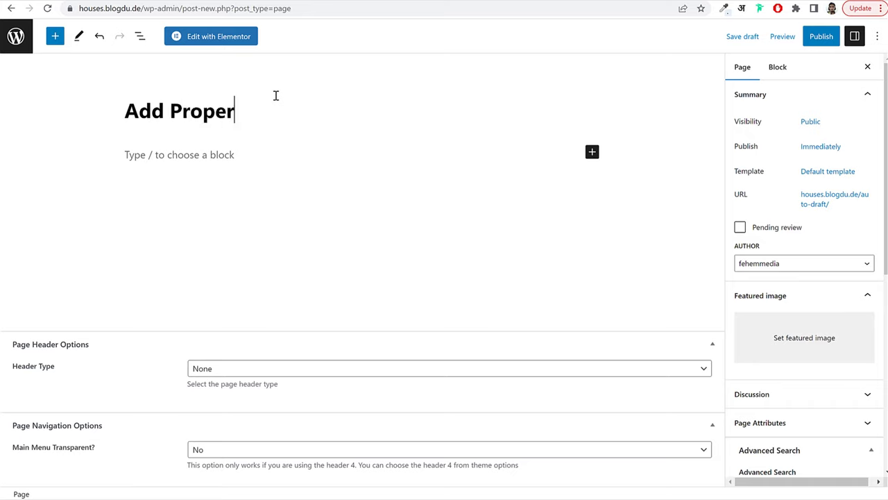
type("ty")
- Assign the User Dashboard Create Listing template, publish, and return to the Pages list
left_click(826, 178)
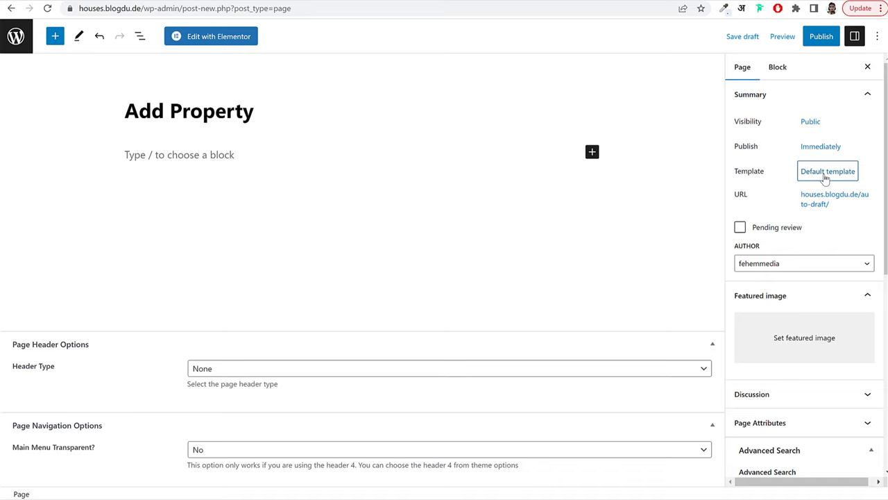
left_click(826, 177)
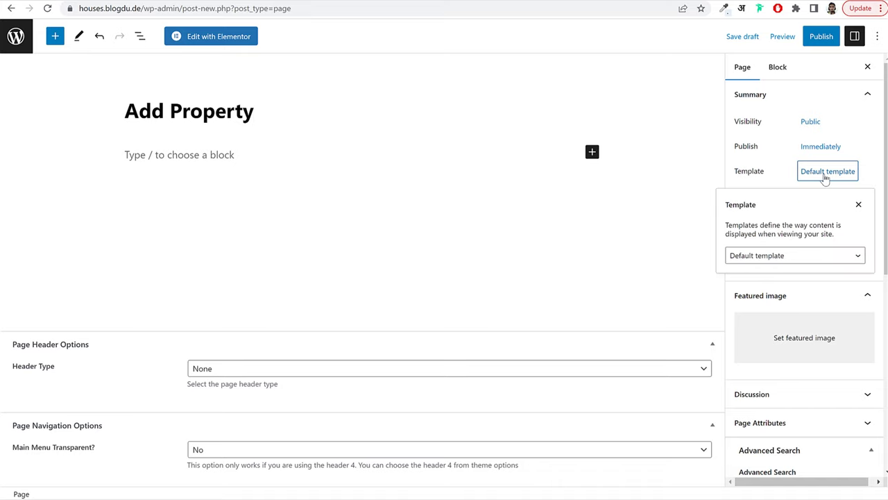
left_click(784, 258)
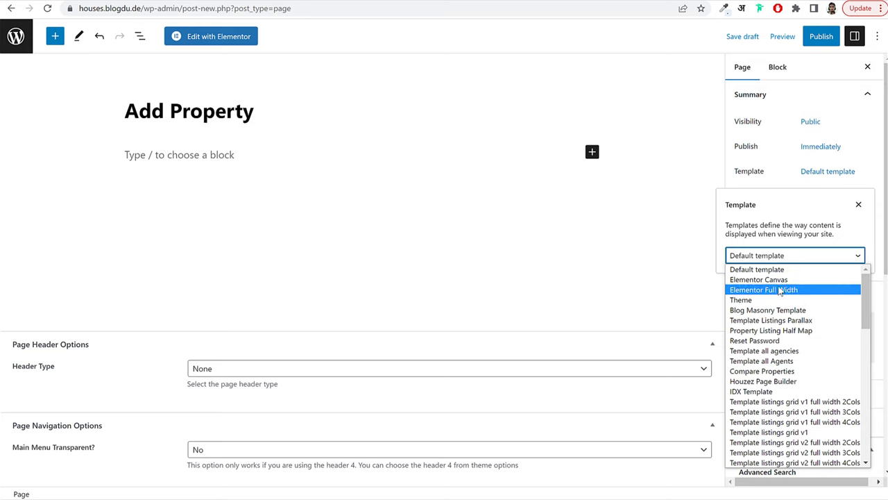
scroll(776, 384, "down", 1)
scroll(775, 384, "down", 7)
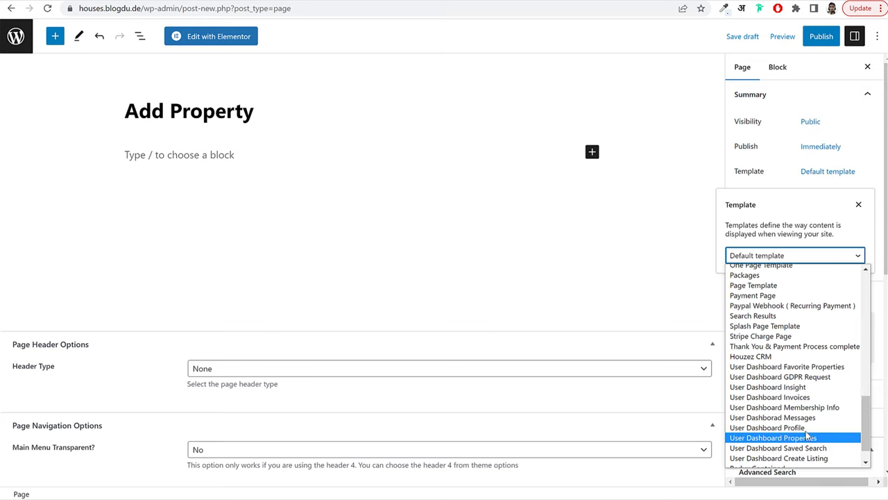
scroll(806, 438, "down", 1)
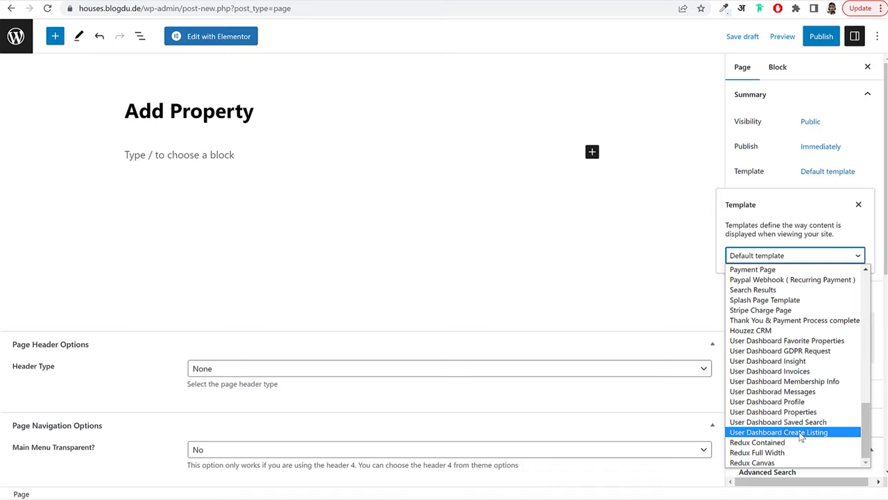
left_click(802, 433)
left_click(816, 36)
left_click(799, 36)
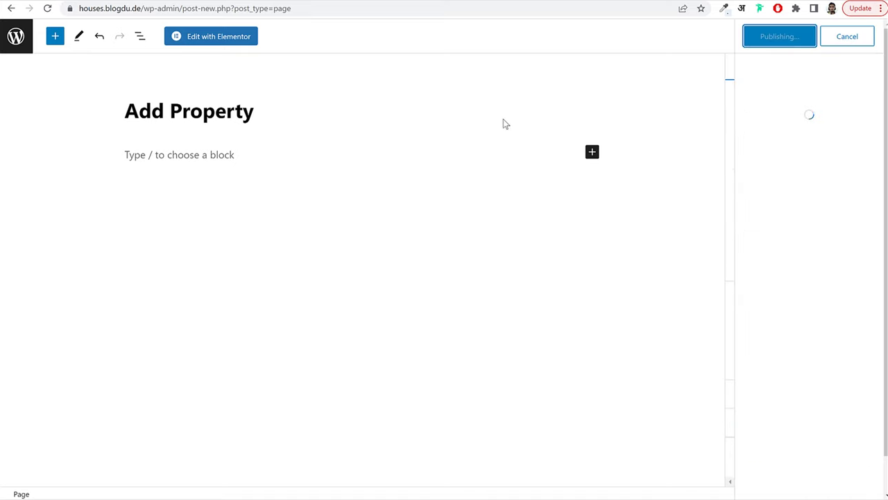
left_click(16, 36)
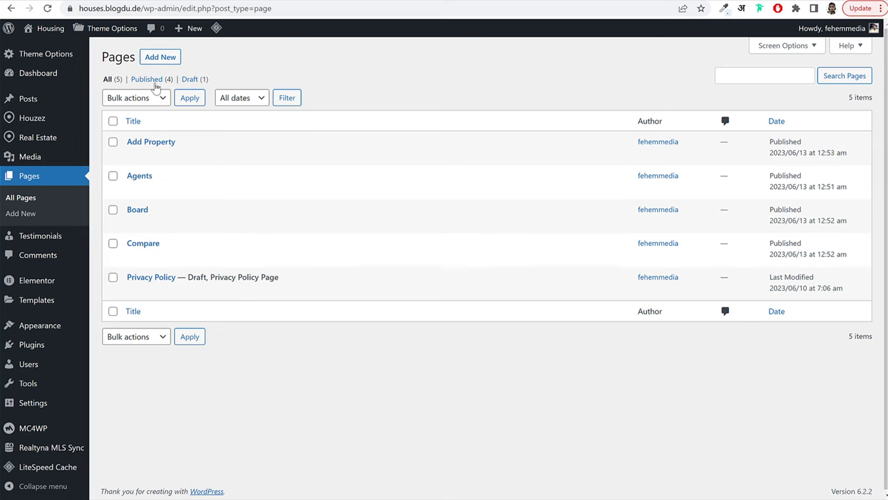
- Publish a 'Favorites' page using the User Dashboard Favorite Properties template
left_click(167, 57)
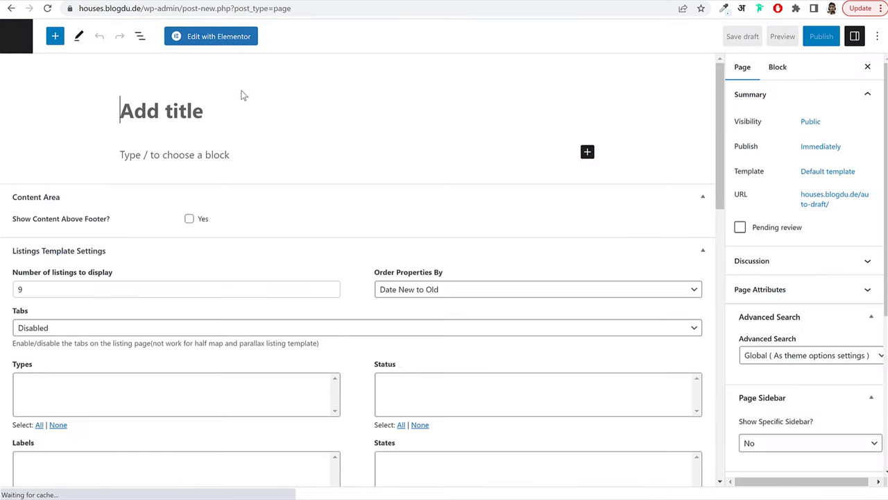
type("Fa")
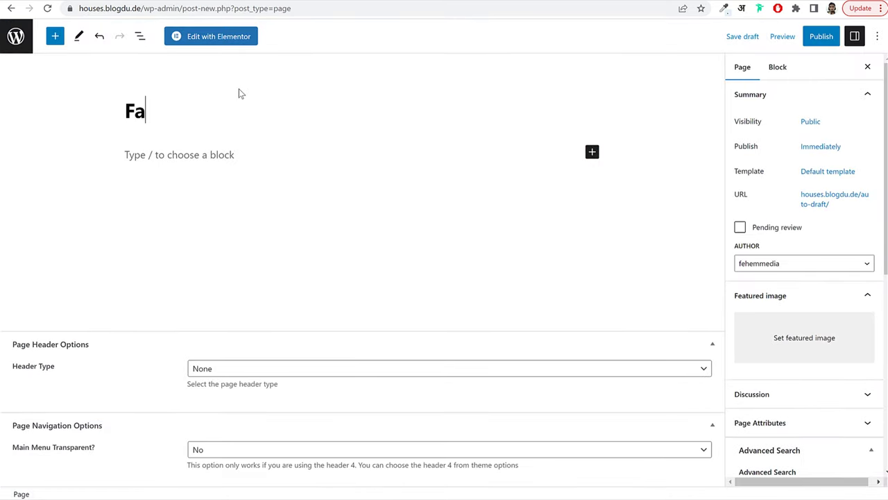
type("vorites")
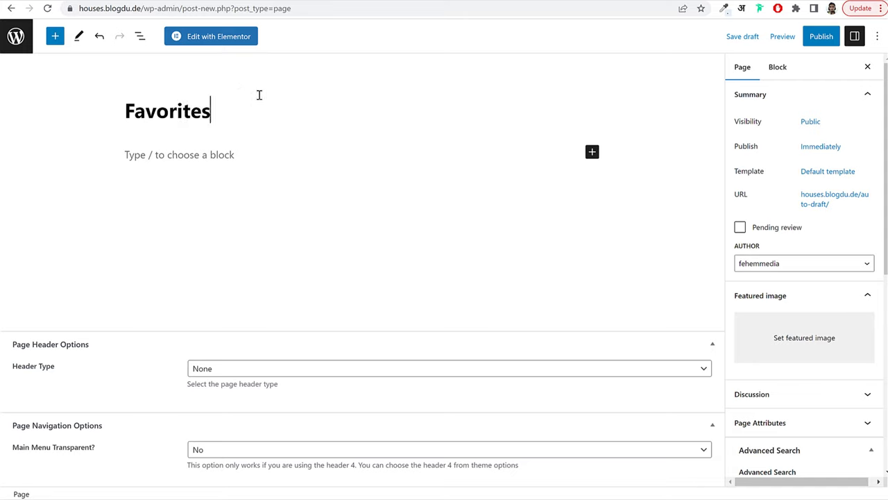
left_click(816, 172)
left_click(778, 257)
scroll(781, 342, "down", 10)
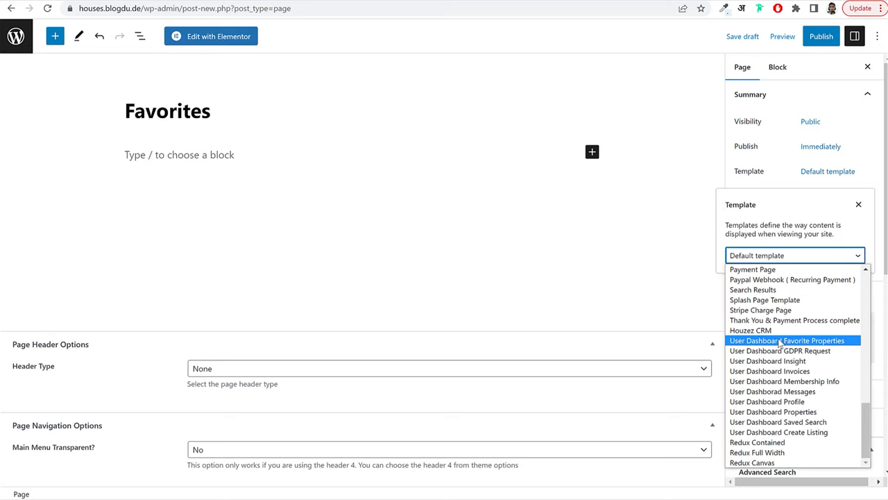
left_click(786, 340)
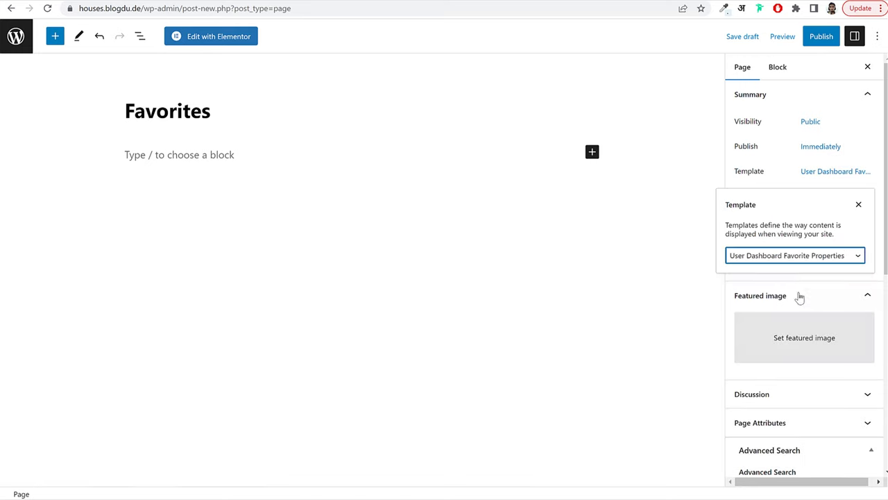
left_click(805, 39)
left_click(808, 38)
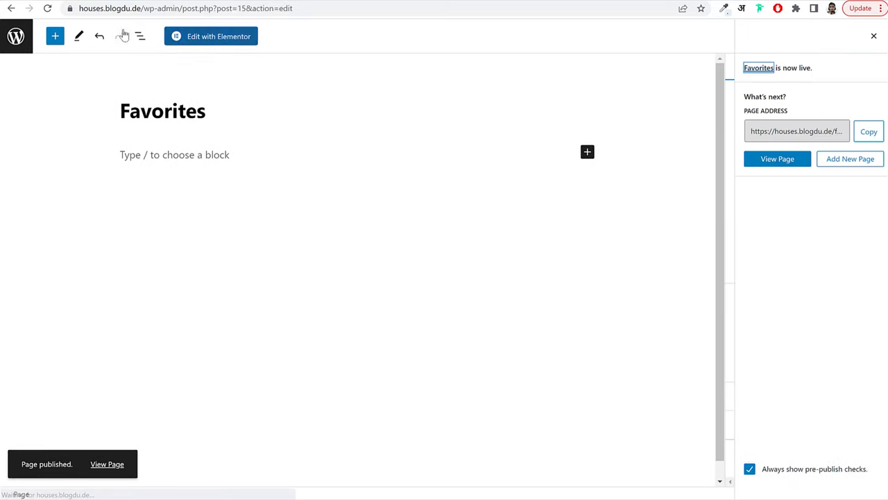
left_click(10, 36)
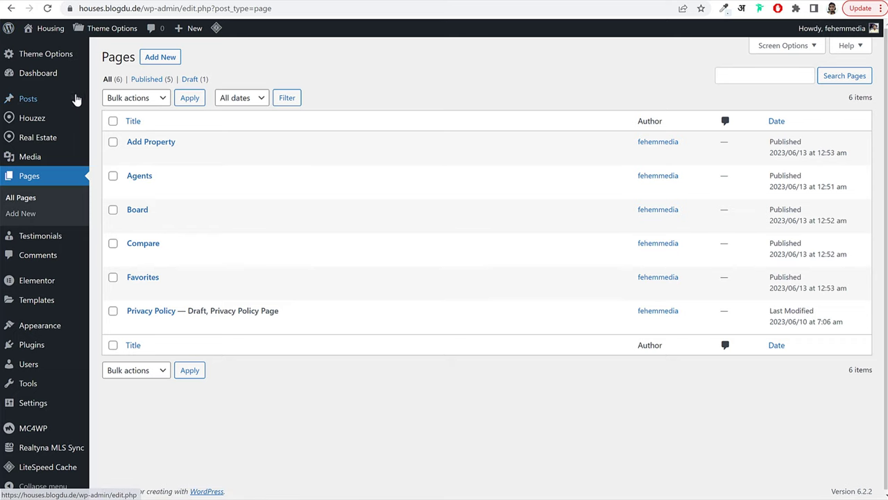
- Create a new page titled 'Insights'
left_click(154, 59)
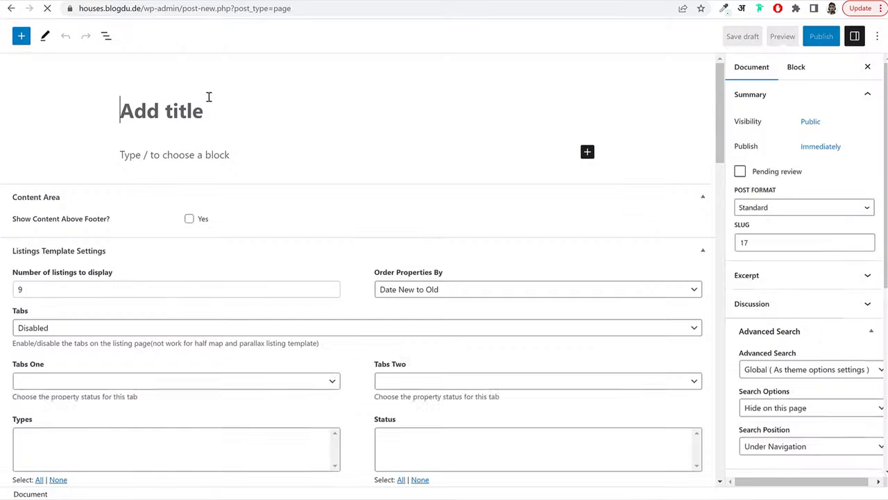
left_click(213, 97)
type("Insighjts")
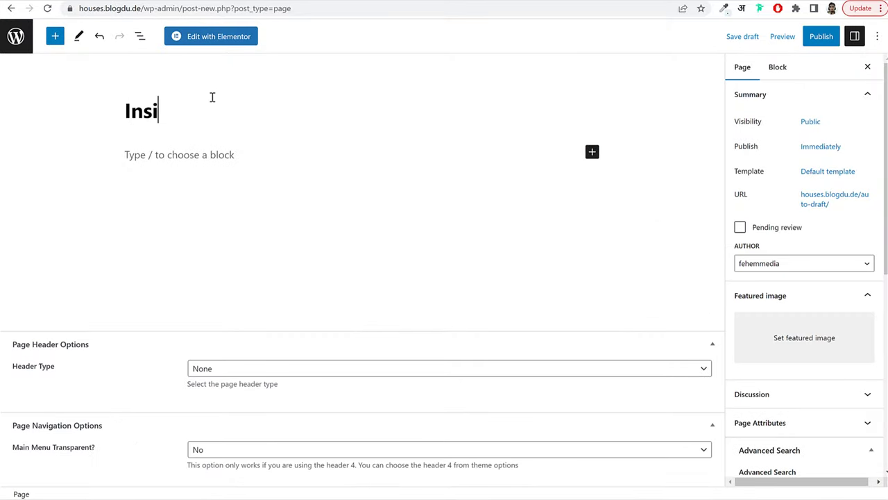
key("BackSpace")
key("BackSpace")
key("BackSpace")
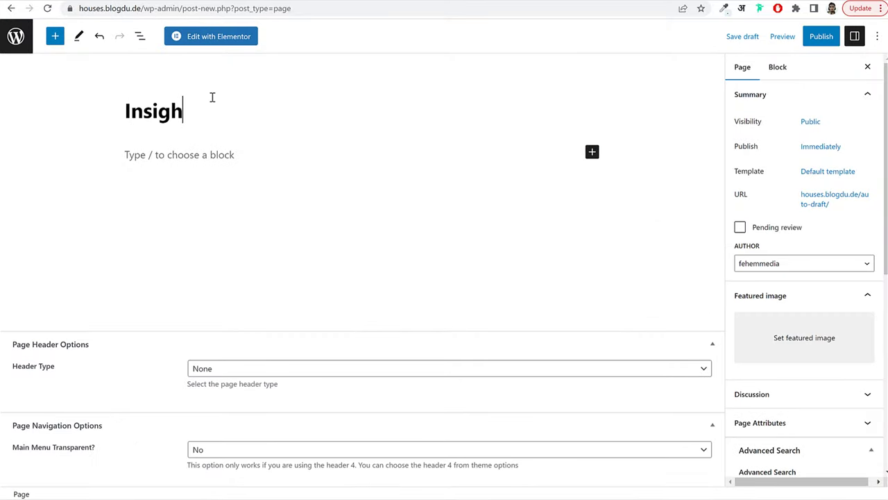
type("ts")
- Apply the User Dashboard Insight template, publish, and begin another new page
left_click(814, 172)
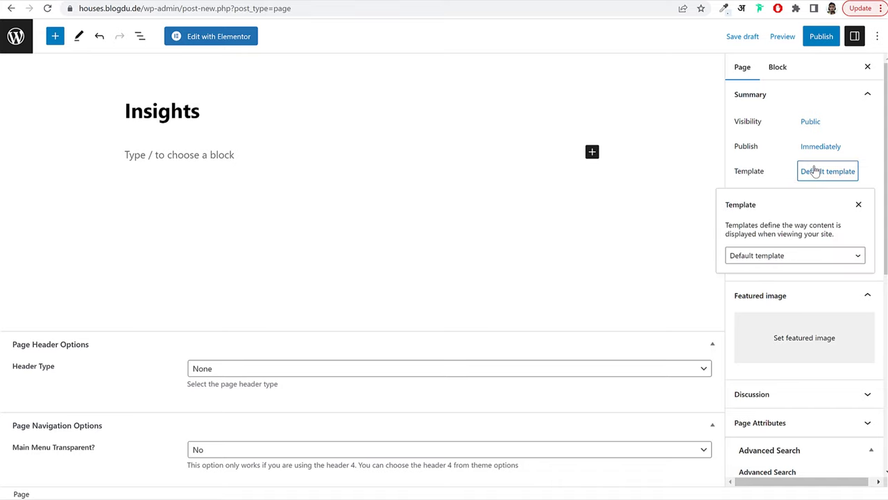
left_click(795, 254)
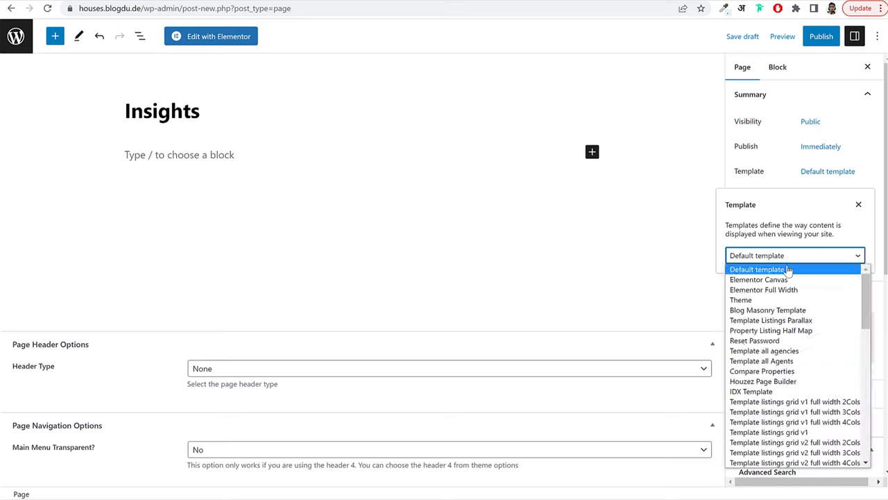
scroll(796, 345, "down", 8)
scroll(797, 345, "down", 1)
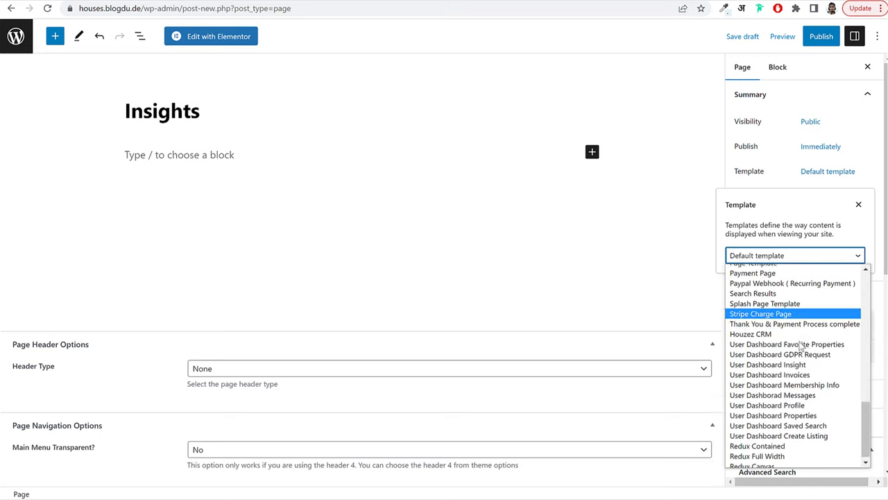
left_click(800, 363)
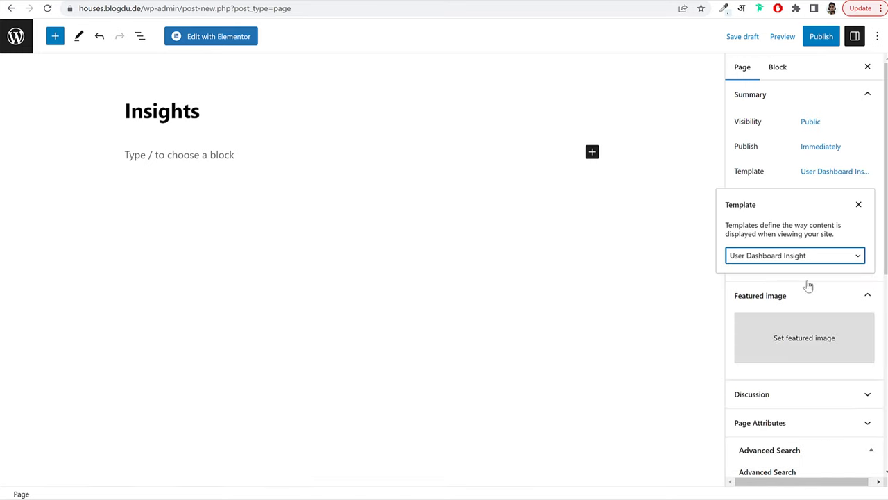
left_click(826, 38)
left_click(779, 37)
left_click(15, 36)
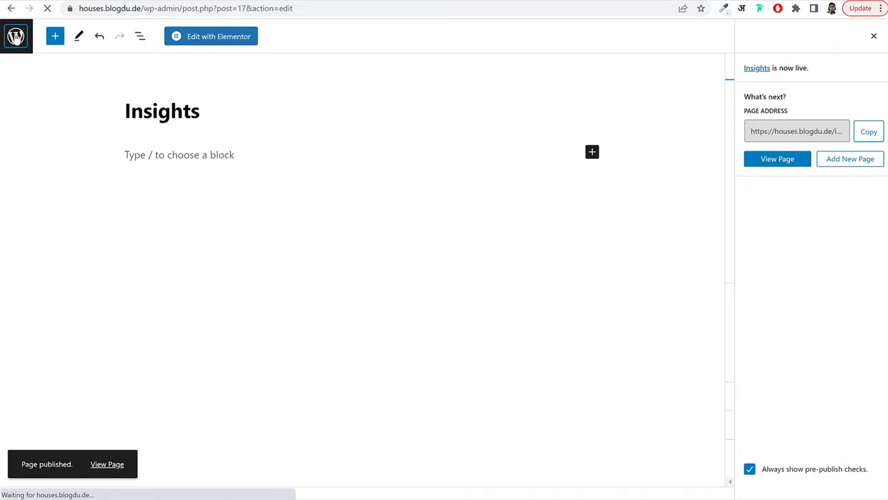
left_click(169, 63)
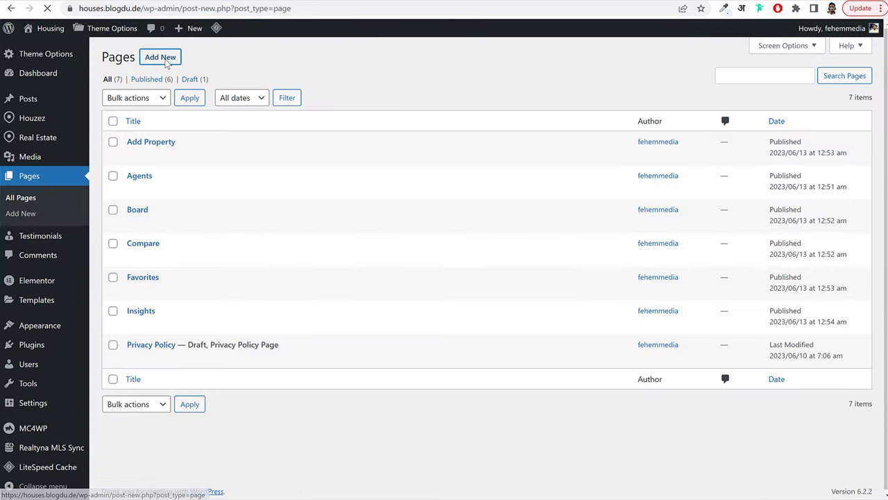
- Publish an 'Invoices' page with the User Dashboard Invoices template and return to Pages
type("Invoices")
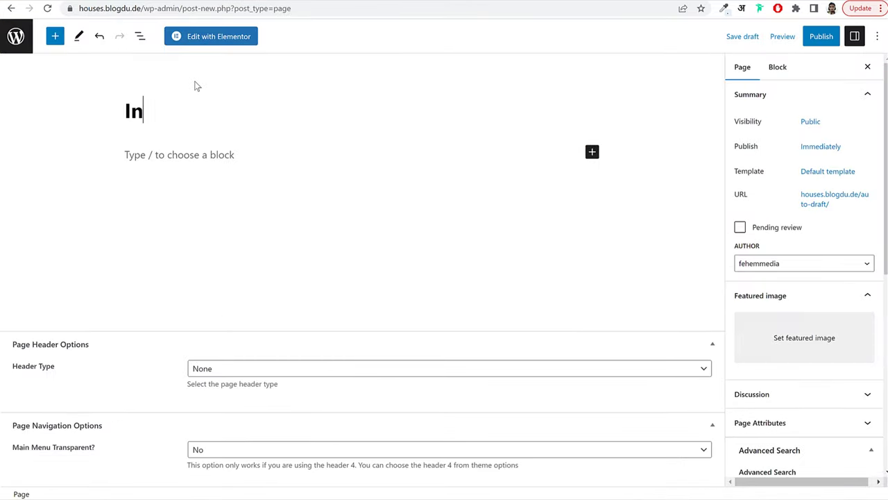
left_click(831, 174)
left_click(780, 256)
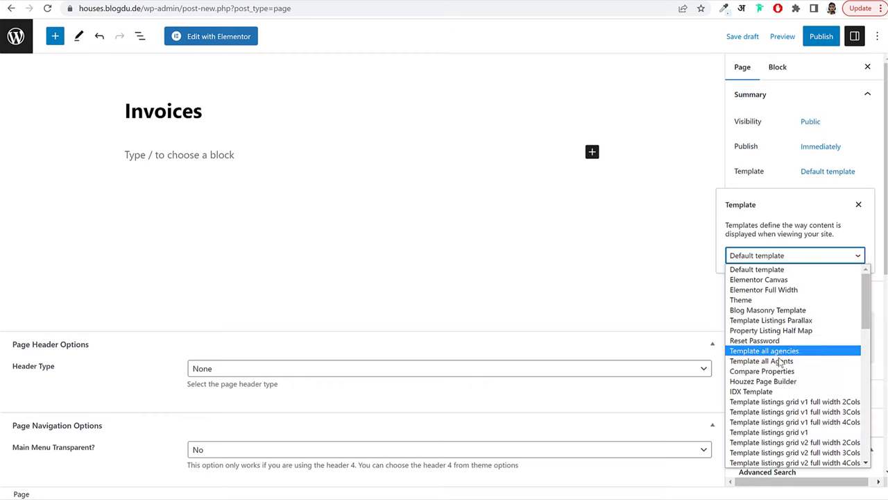
scroll(780, 361, "down", 10)
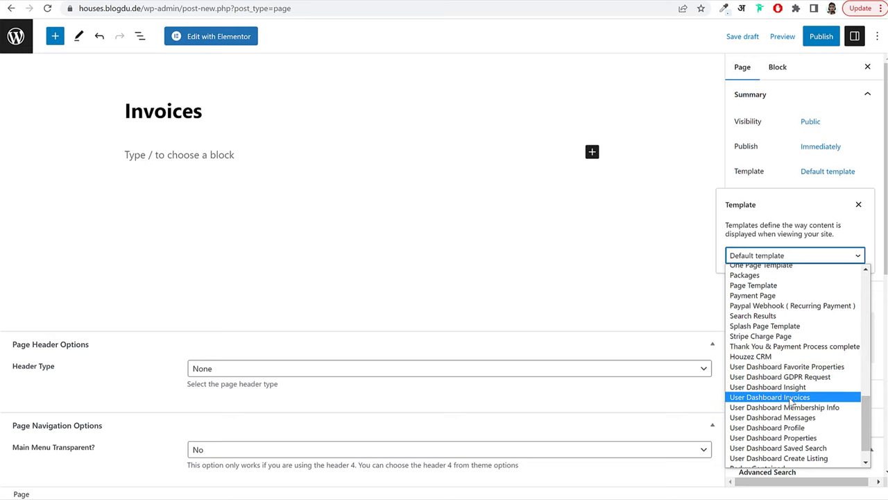
left_click(790, 401)
left_click(816, 38)
left_click(810, 40)
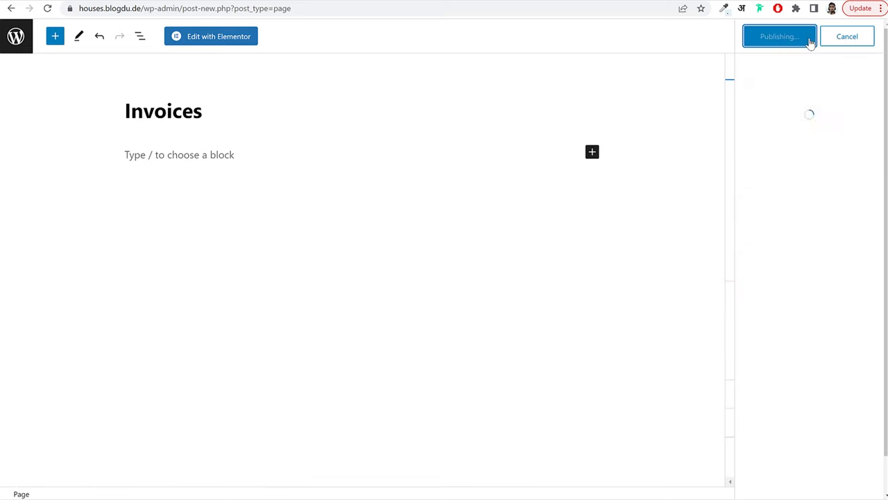
left_click(15, 39)
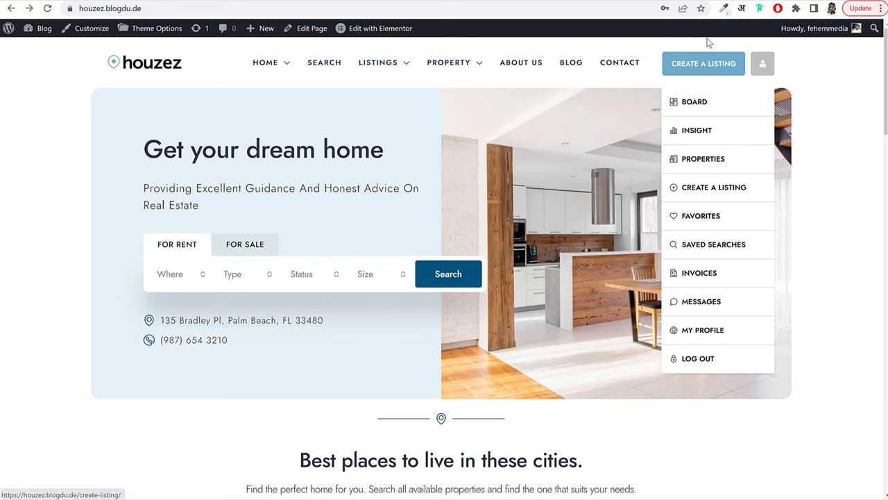
- In the new page editor, publish a 'Membership' page using the User Dashboard Membership Info template
left_click(736, 73)
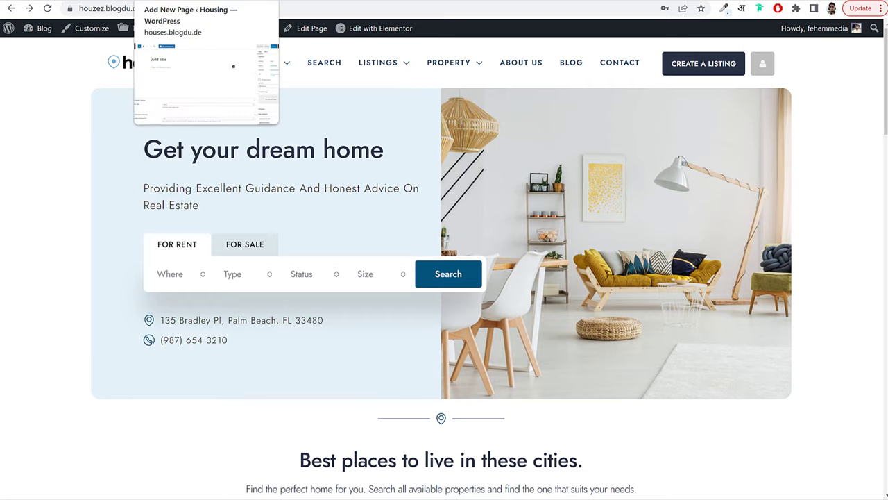
left_click(181, 2)
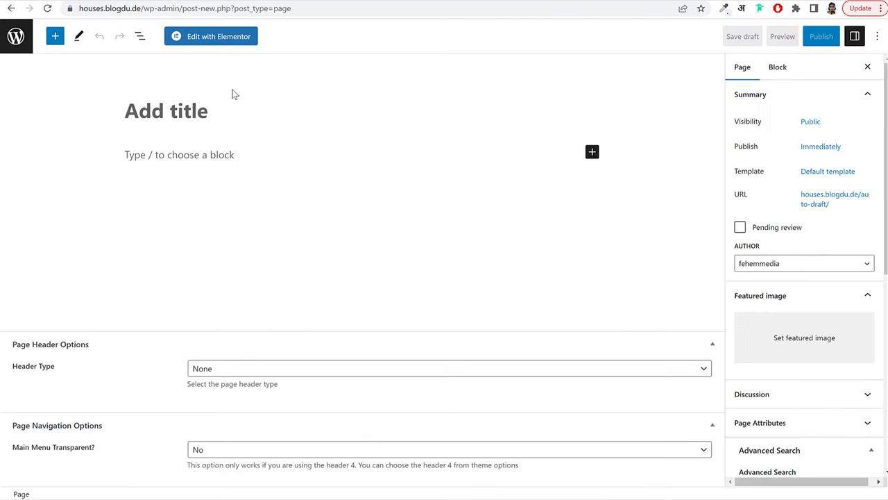
type("M")
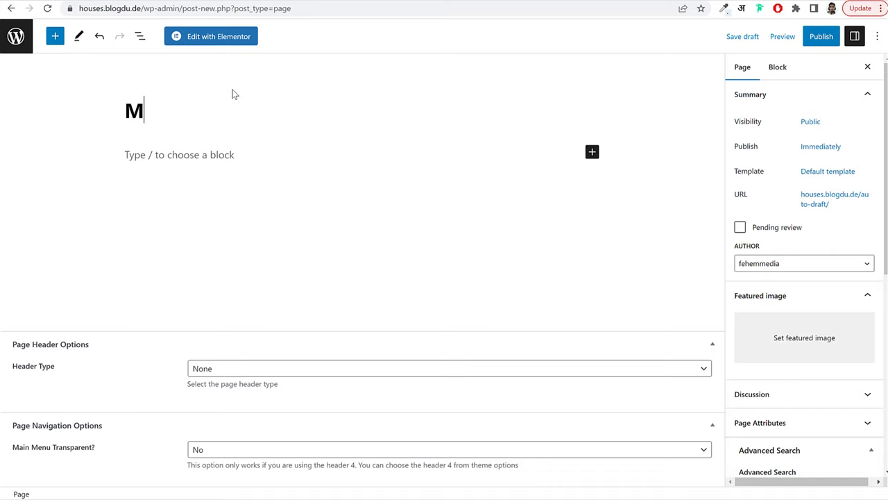
type("embe")
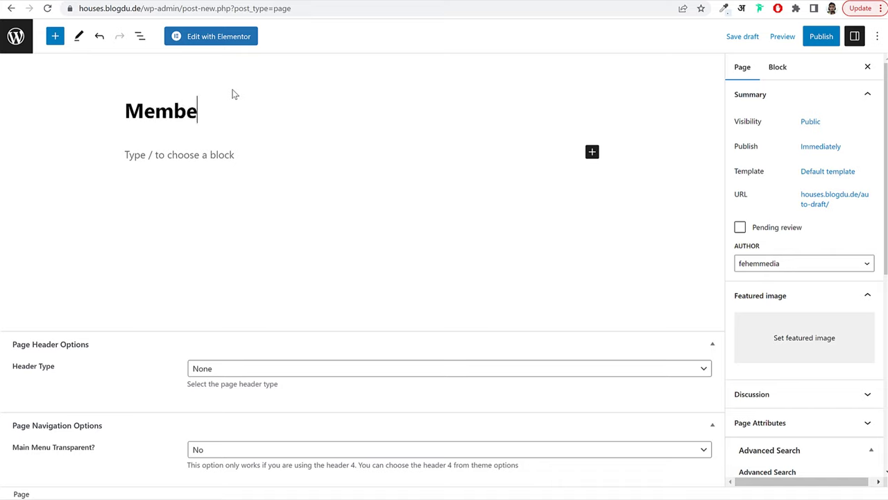
type("rship")
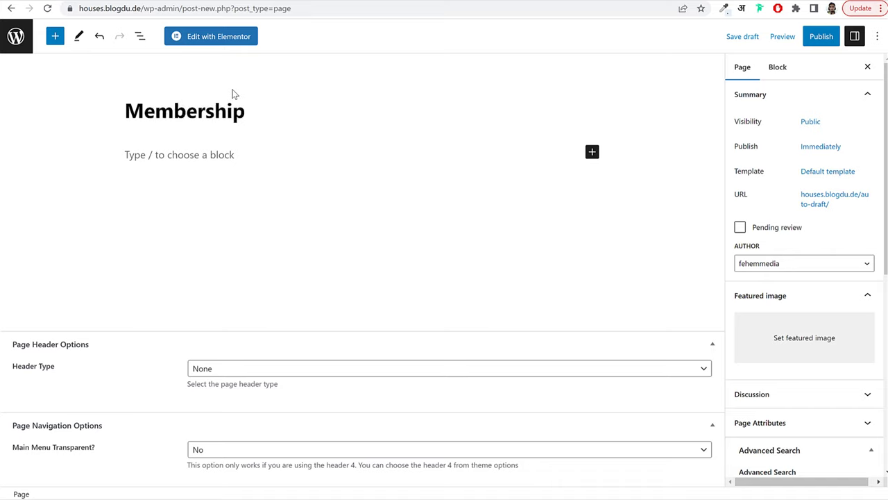
left_click(819, 263)
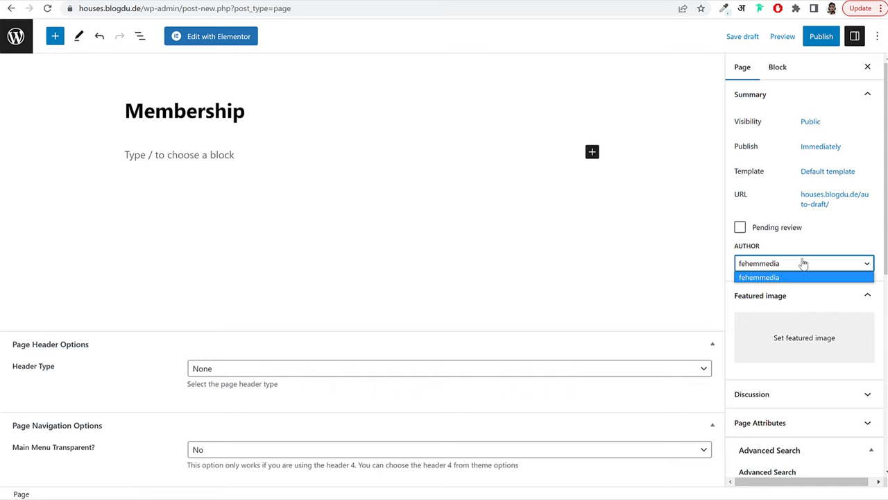
left_click(828, 172)
left_click(791, 255)
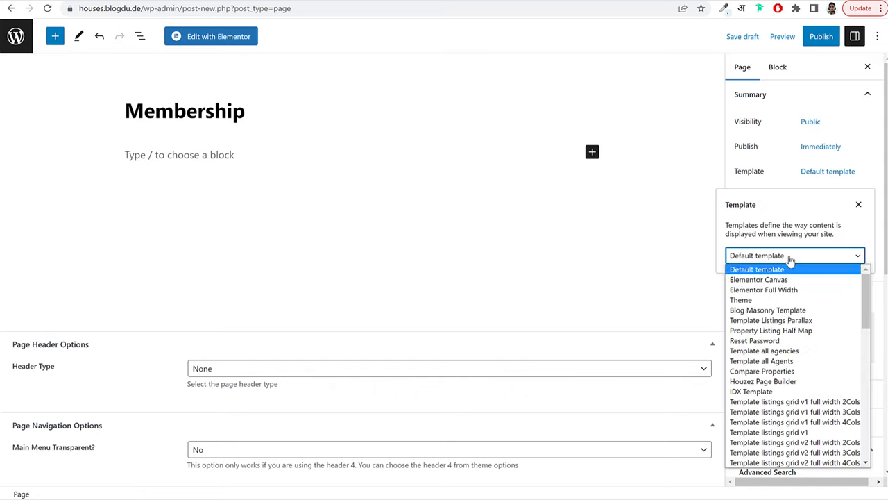
scroll(802, 390, "down", 10)
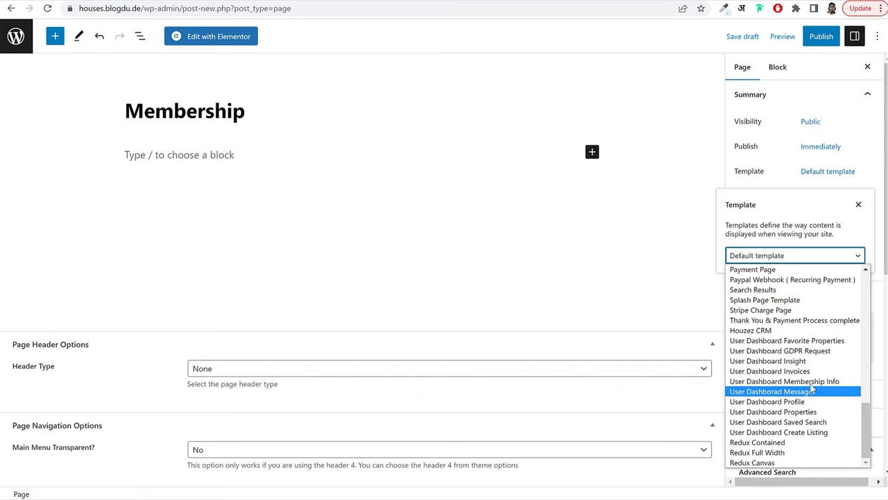
left_click(815, 382)
left_click(821, 38)
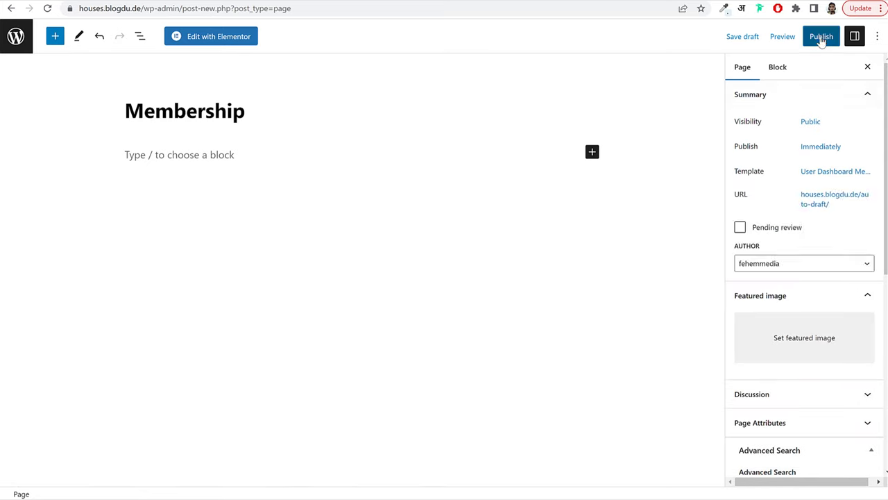
left_click(789, 37)
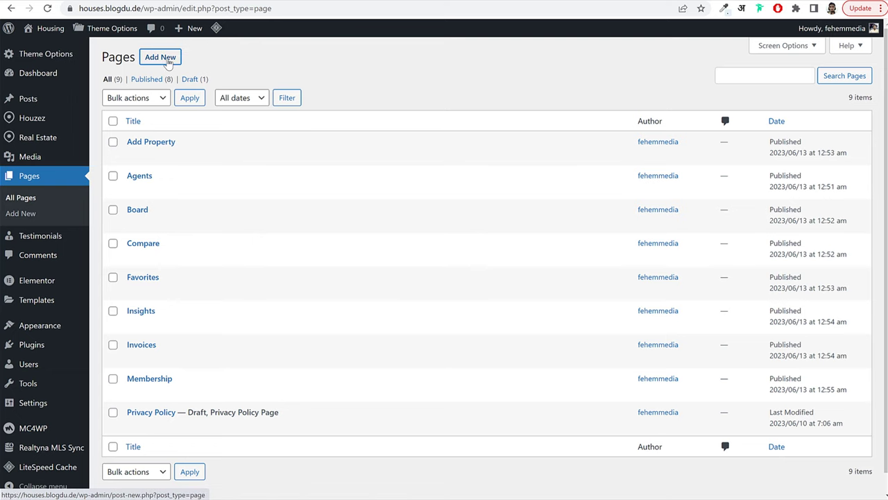
- Publish a new 'My Profile' page with the User Dashboard Profile template and return to Pages
left_click(166, 59)
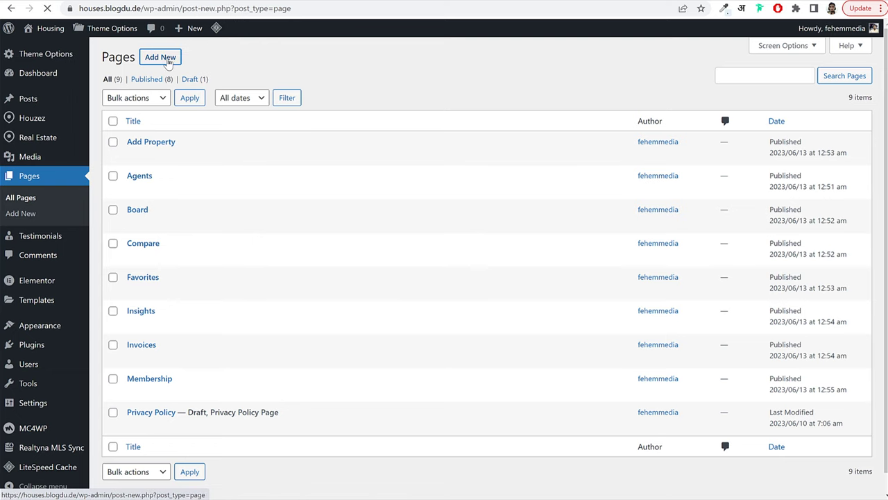
type("M")
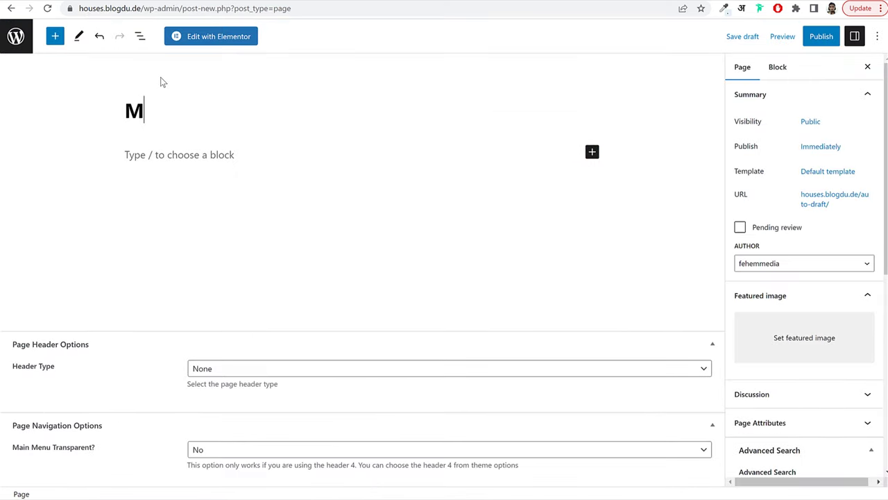
type("y Profil")
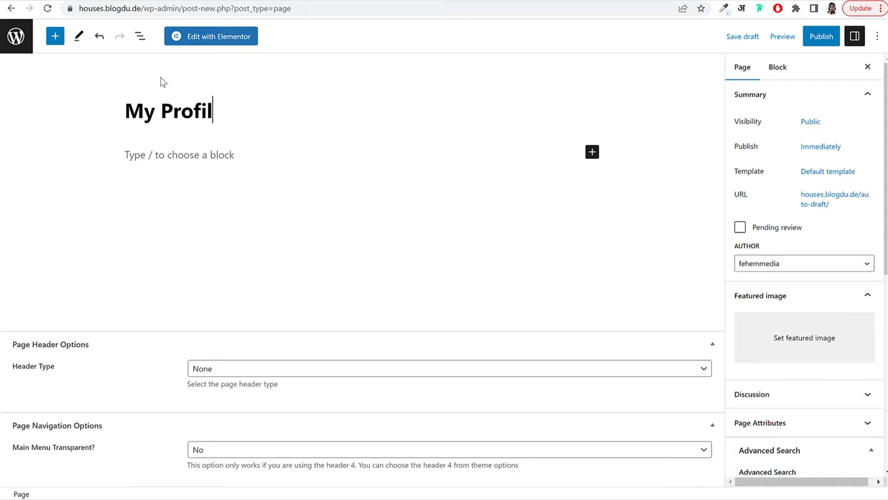
type("e")
left_click(826, 172)
left_click(796, 255)
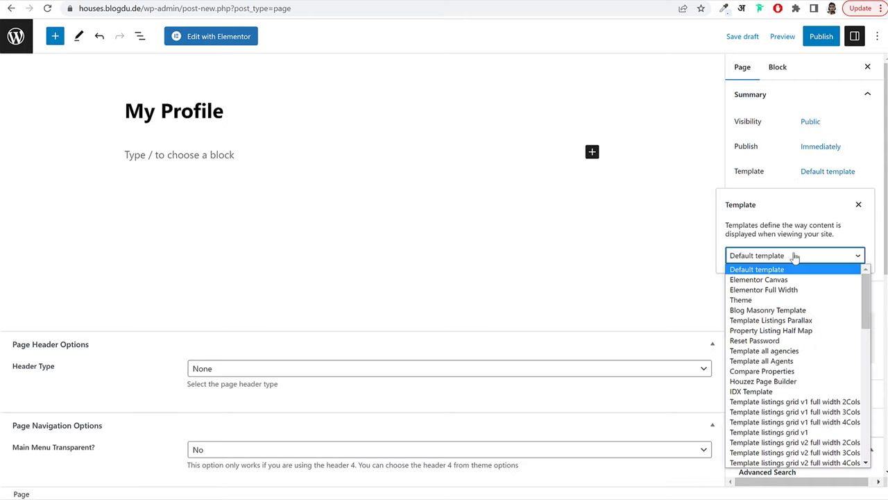
scroll(803, 363, "down", 10)
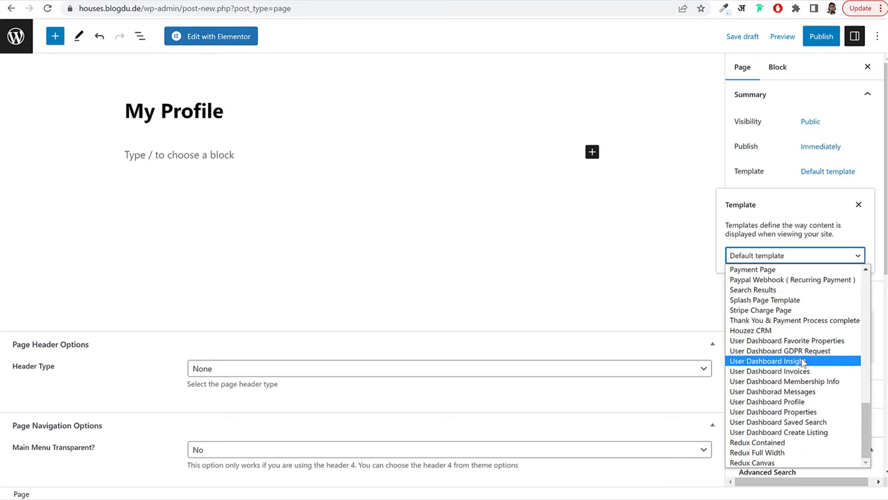
left_click(790, 403)
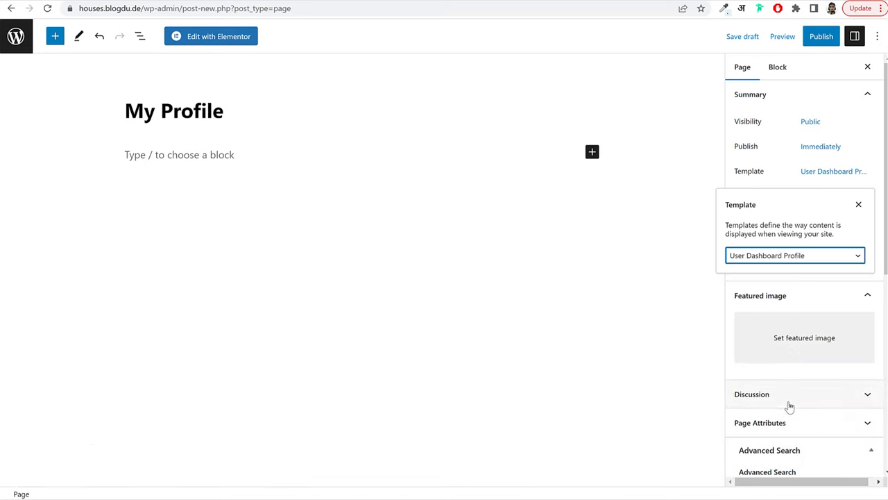
left_click(819, 37)
left_click(789, 38)
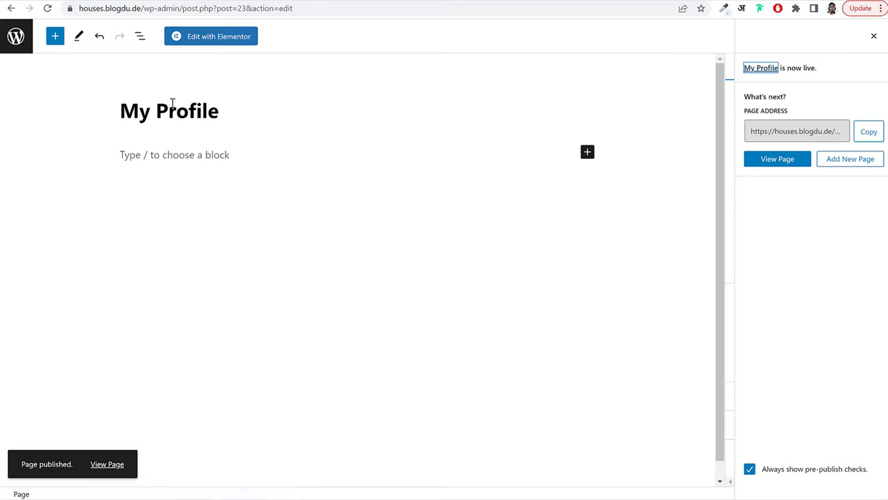
left_click(15, 38)
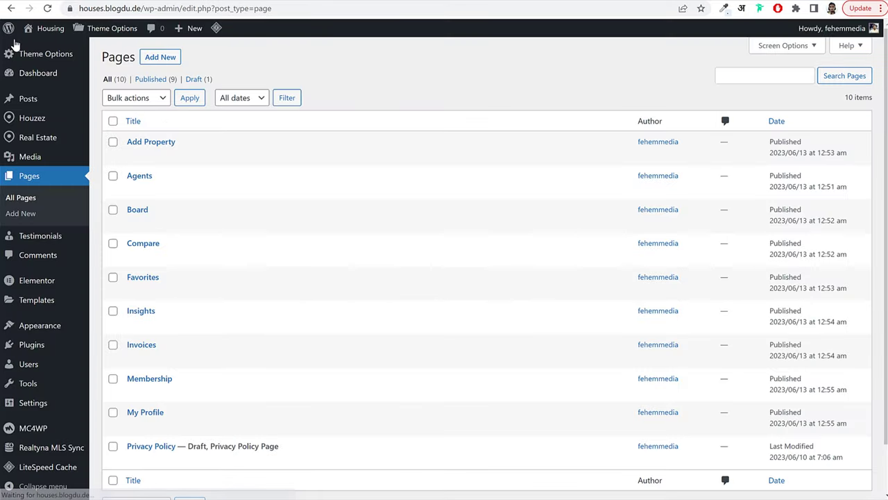
- Start a new page, then view the live site's dashboard Properties page via the avatar menu
left_click(160, 57)
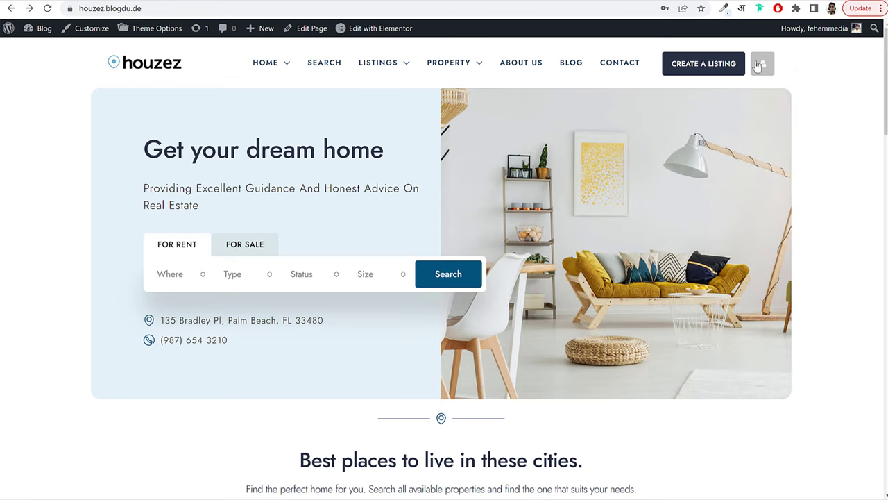
mouse_move(760, 64)
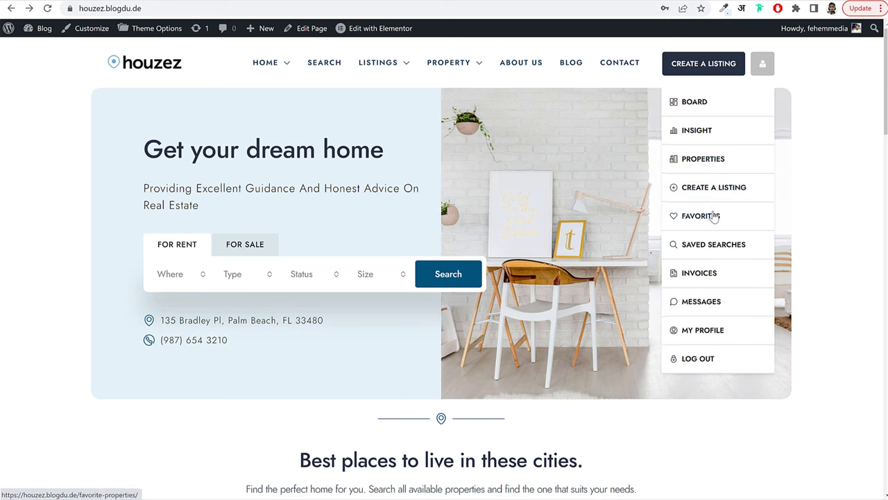
left_click(704, 166)
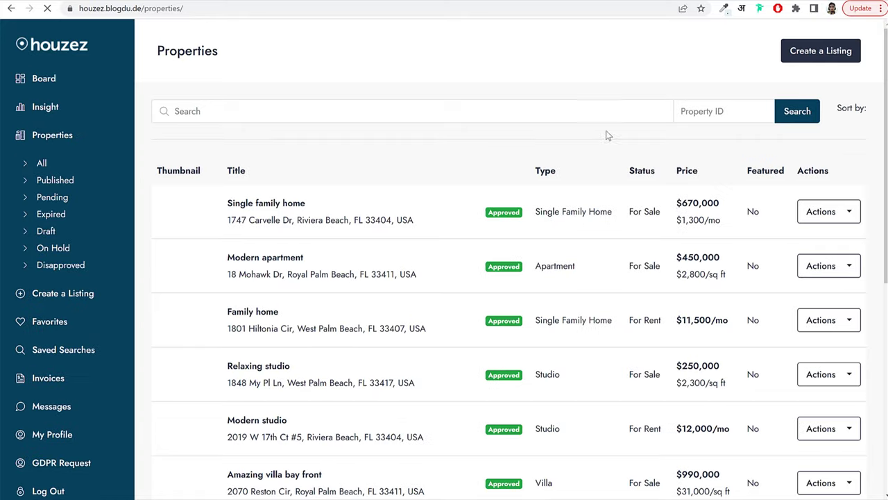
scroll(552, 264, "down", 6)
scroll(554, 283, "up", 6)
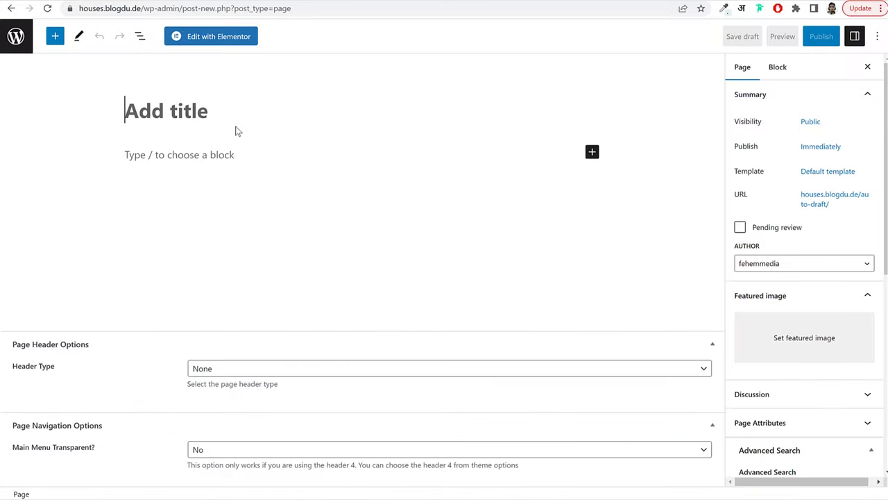
- Title the page 'My Properties', apply the User Dashboard Properties template, and publish it
type("My Pro")
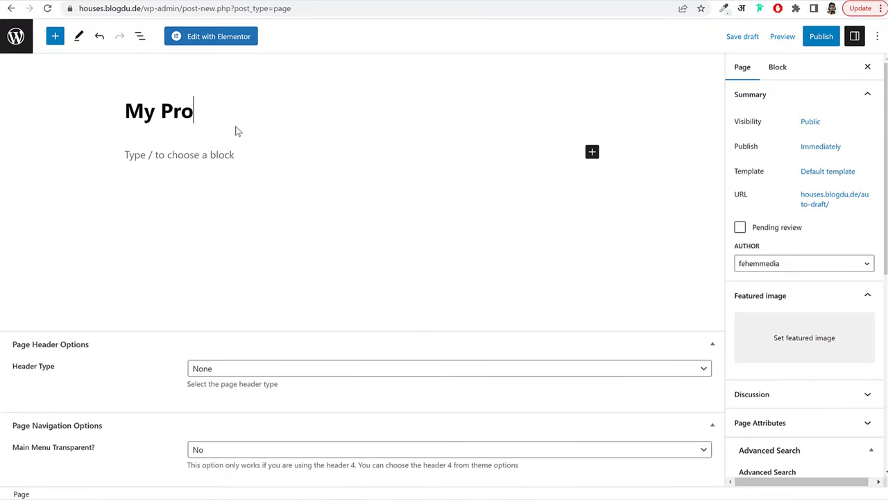
type("perties")
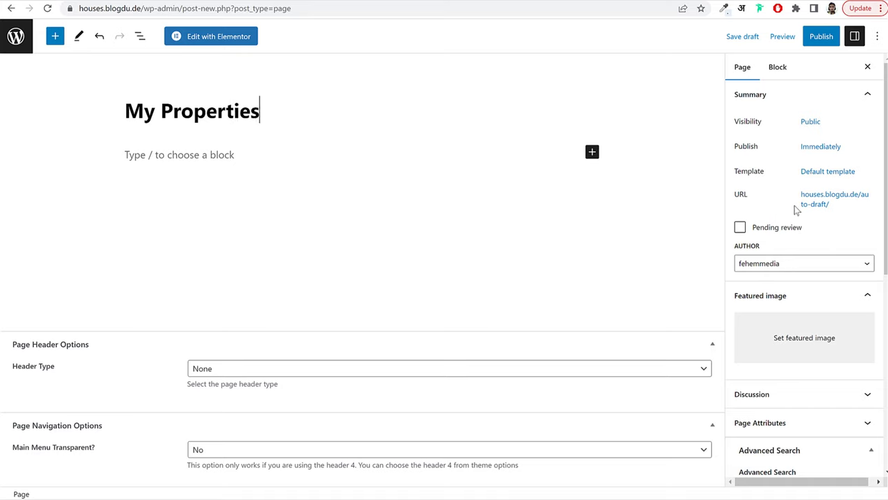
left_click(808, 175)
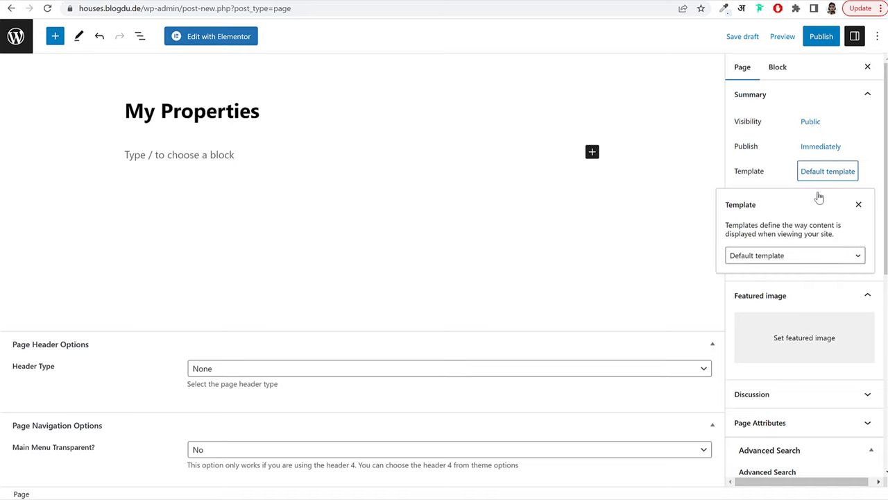
left_click(778, 256)
scroll(787, 354, "down", 5)
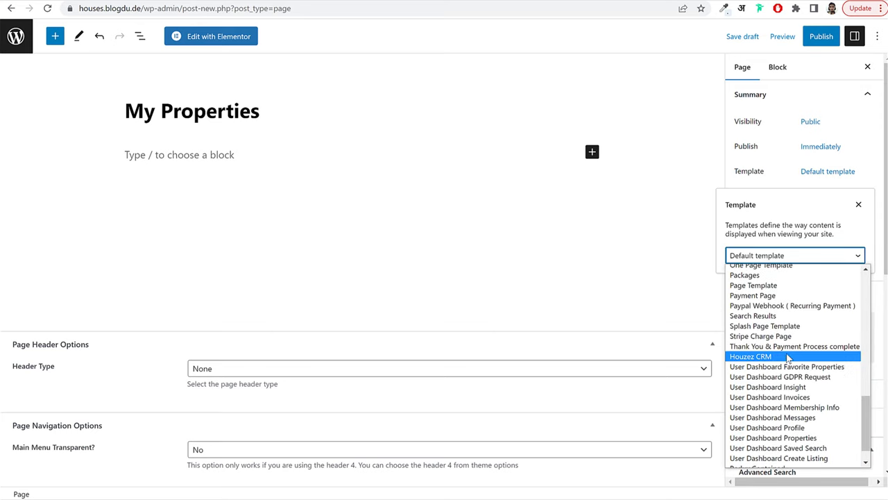
scroll(826, 436, "down", 1)
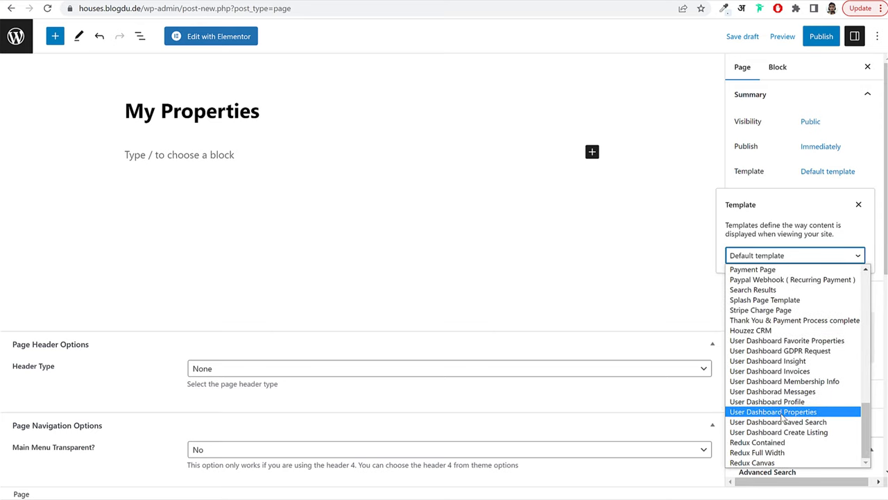
left_click(782, 413)
left_click(826, 36)
left_click(803, 36)
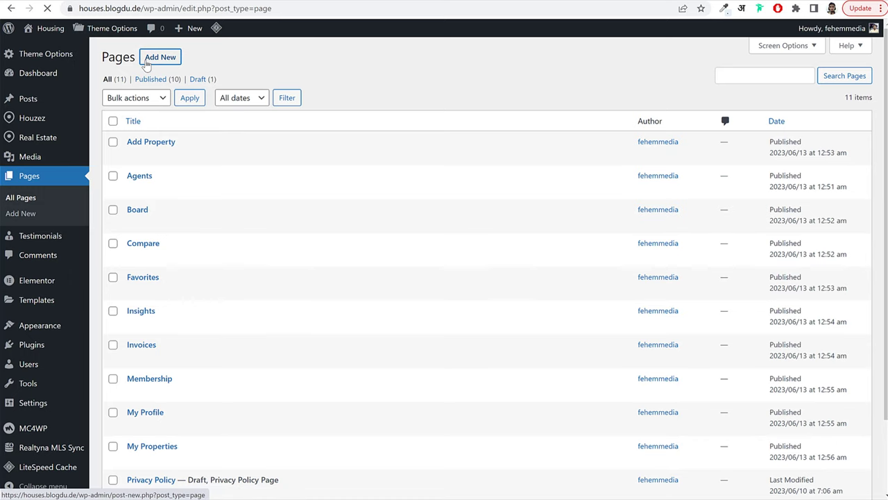
- Publish a new 'Messages' page with the User Dashboard Messages template and return to Pages
left_click(146, 64)
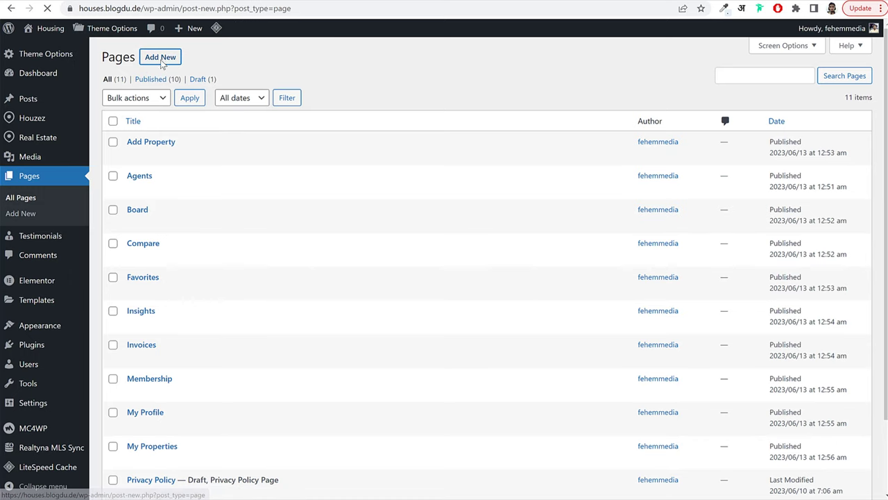
type("Messages")
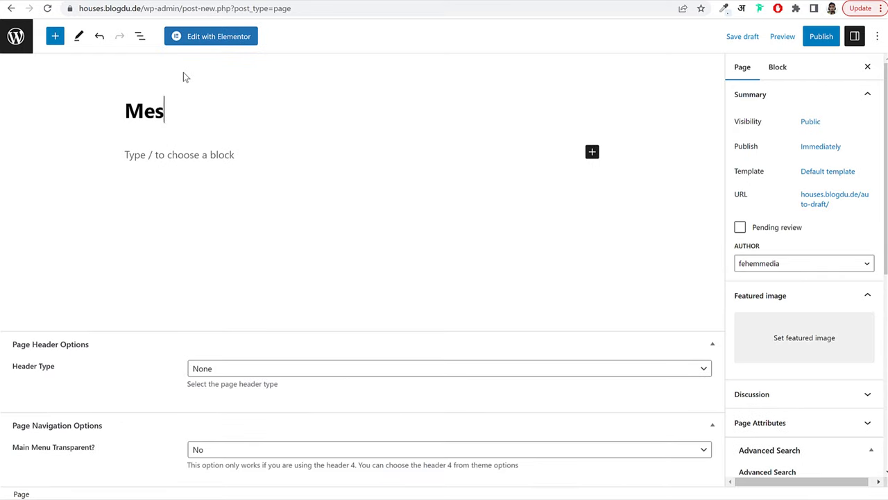
left_click(823, 172)
left_click(782, 254)
scroll(777, 355, "down", 10)
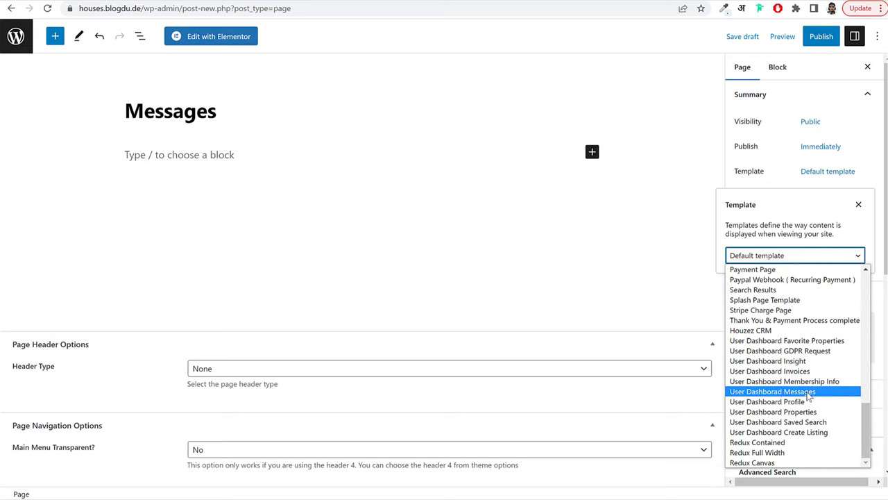
left_click(810, 392)
left_click(815, 37)
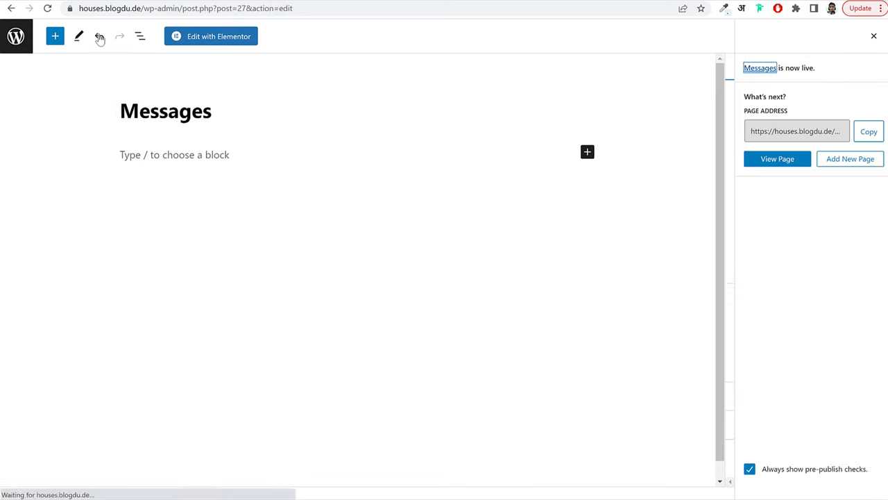
left_click(11, 42)
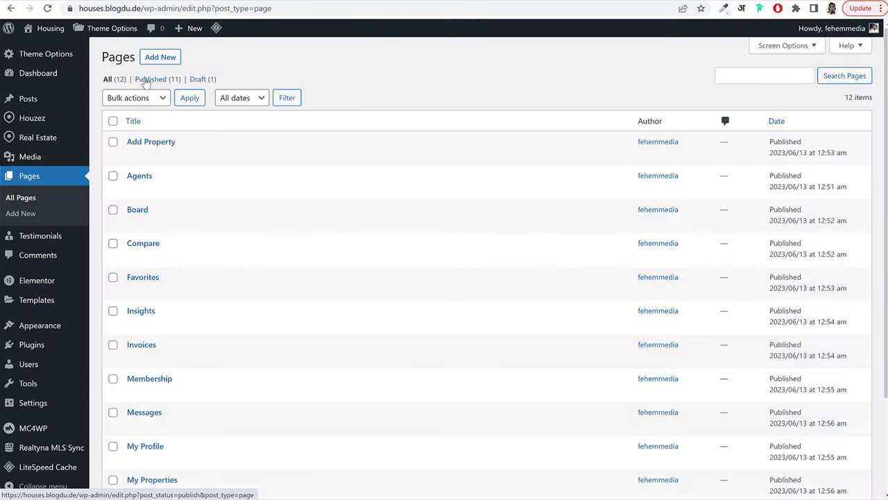
- Start another new blank page and scroll through the front-end Create a Listing form
left_click(164, 57)
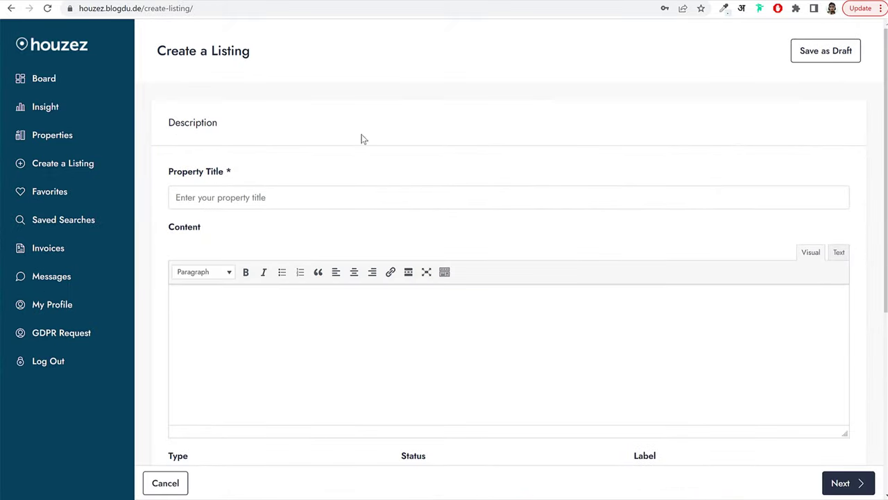
scroll(412, 297, "down", 4)
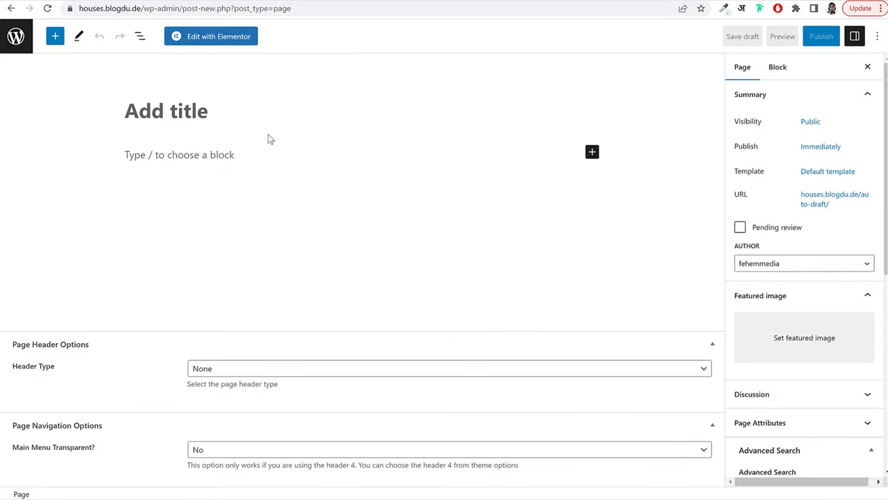
- Title the new page 'Packages', apply the Packages template, and publish it
type("Pack")
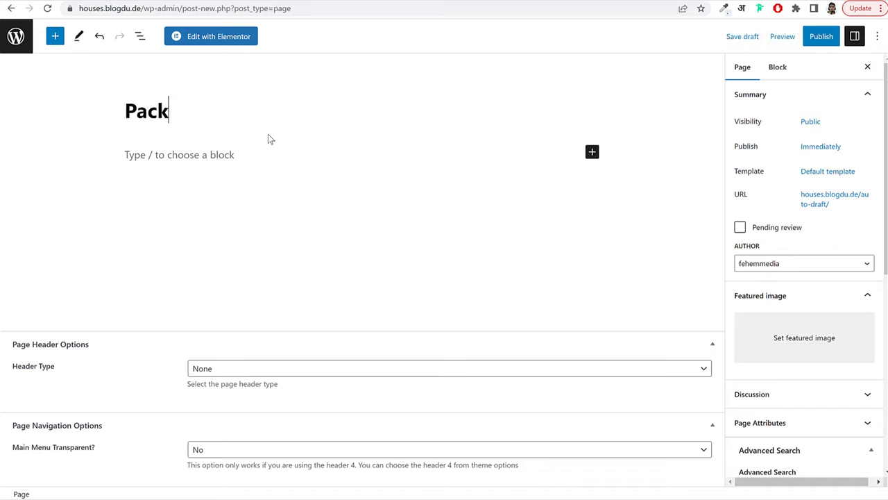
type("ages")
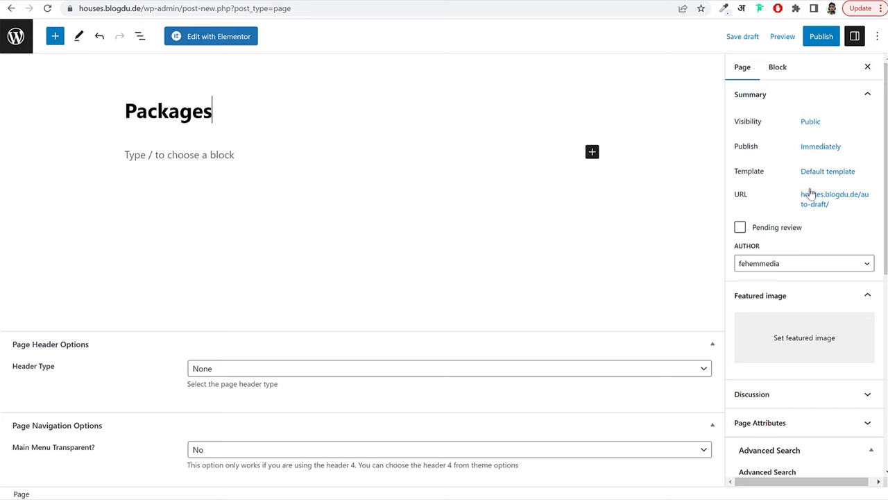
left_click(828, 171)
left_click(794, 254)
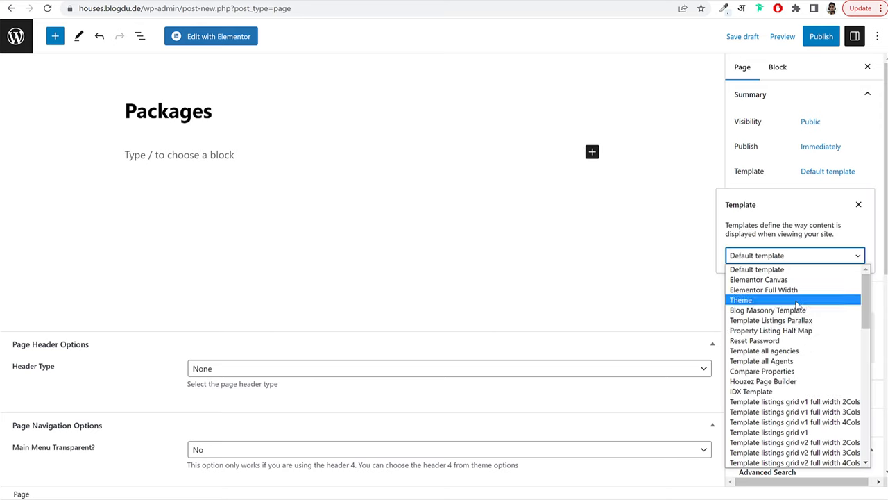
scroll(797, 306, "down", 10)
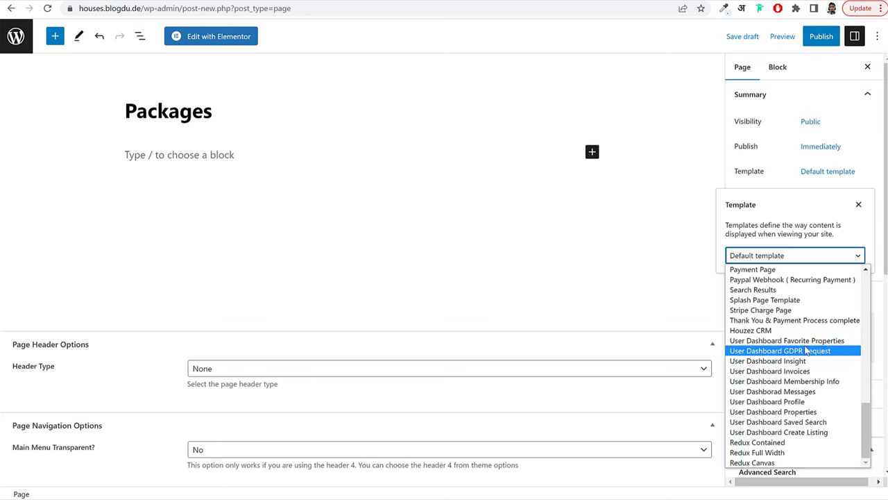
scroll(805, 359, "up", 3)
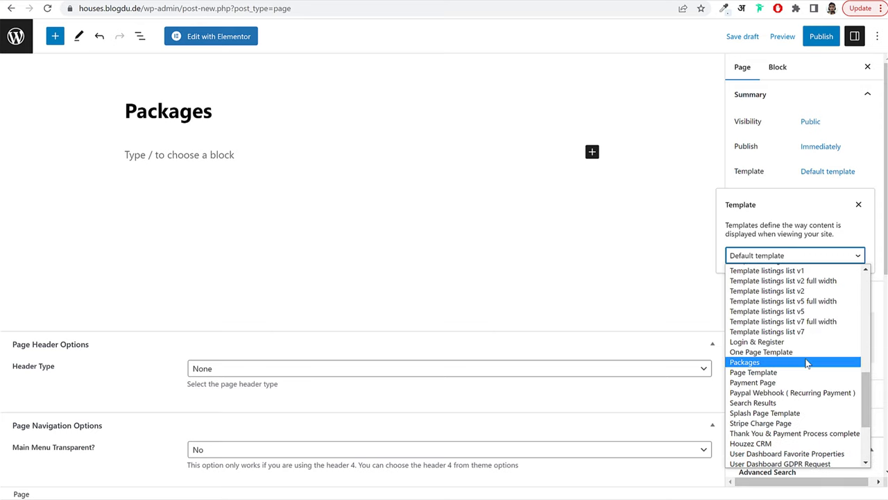
left_click(751, 362)
left_click(821, 37)
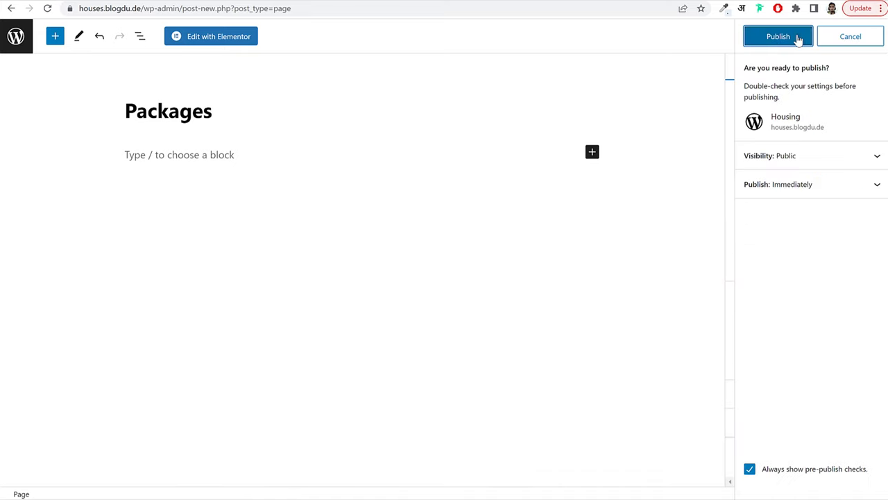
left_click(798, 38)
left_click(873, 34)
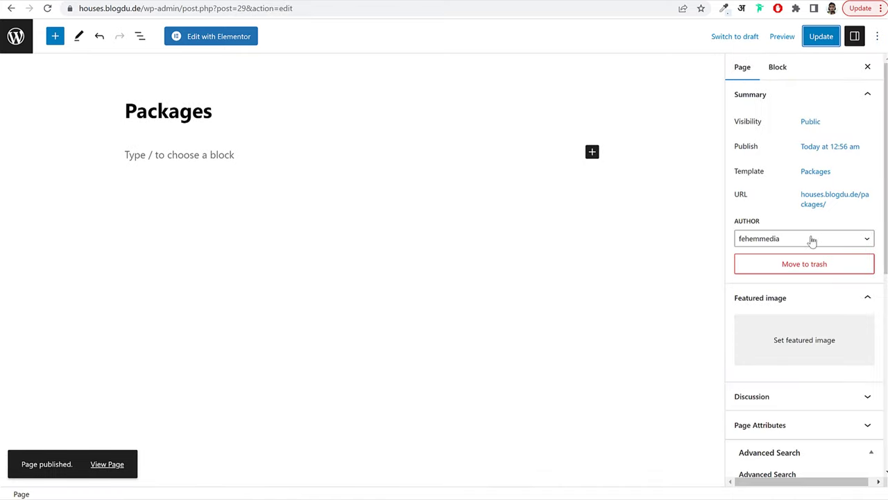
- View the Houzez demo's Listing V1 — With Sidebar page from the Listings menu for reference
left_click(19, 35)
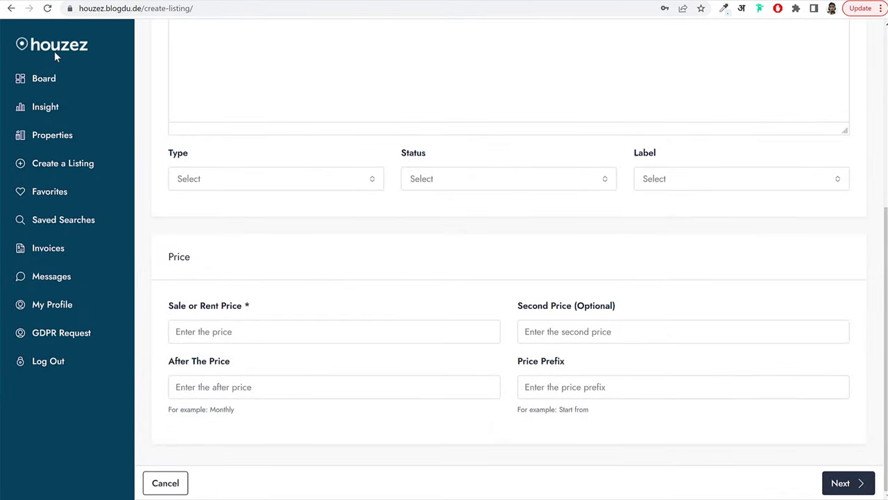
left_click(55, 53)
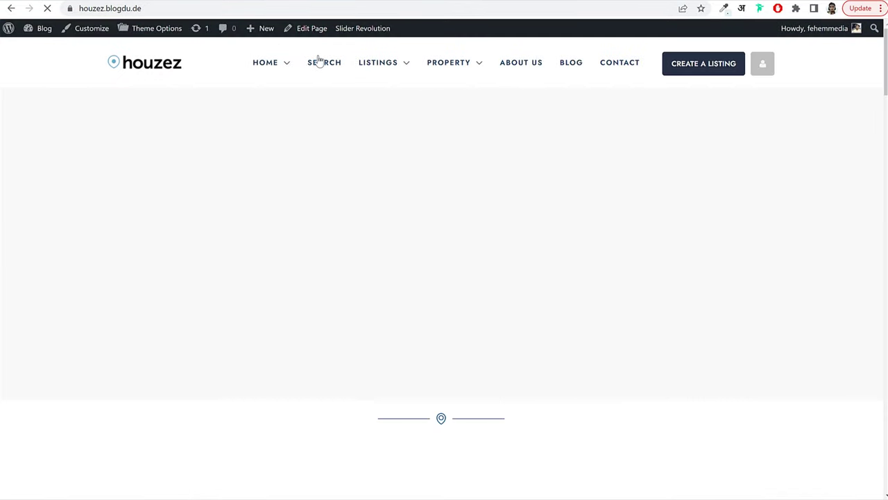
mouse_move(378, 66)
mouse_move(416, 103)
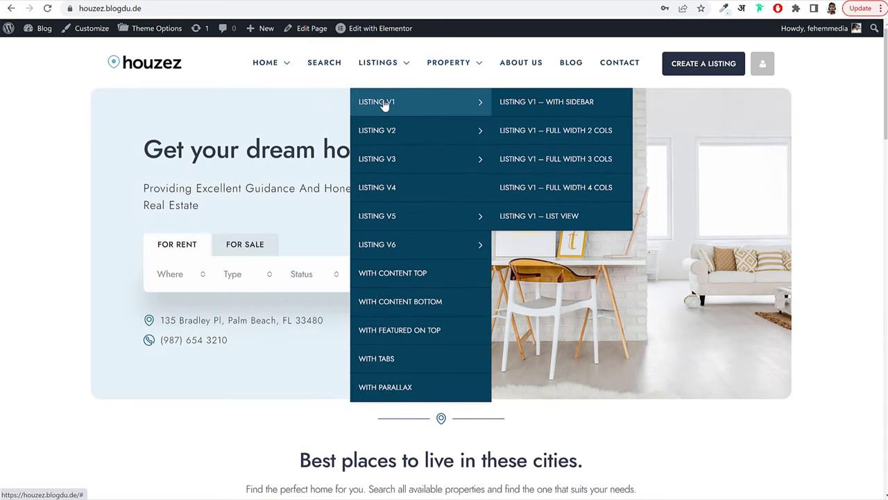
left_click(508, 101)
scroll(470, 277, "down", 12)
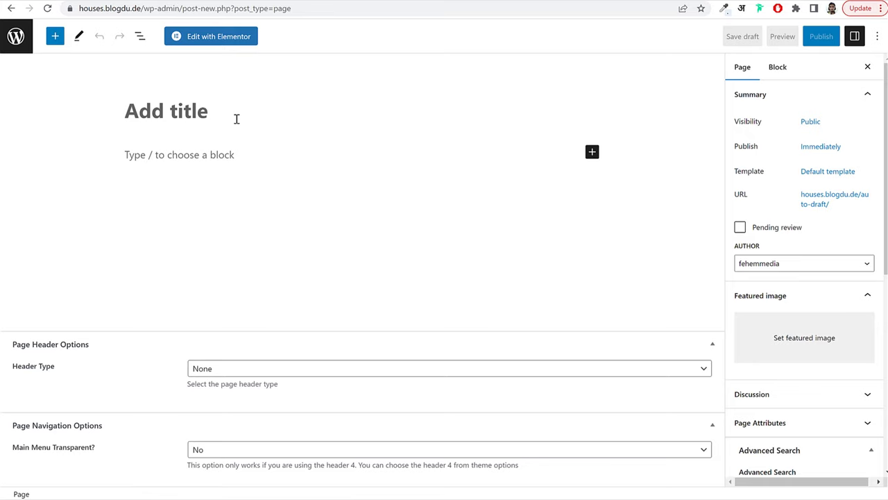
- Title the page 'All Properties' and browse the list of available page templates
type("All Pr")
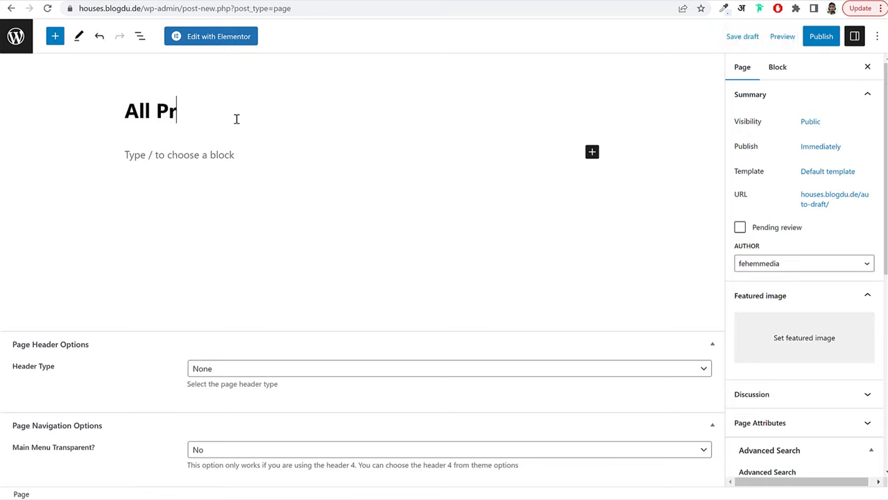
type("operties")
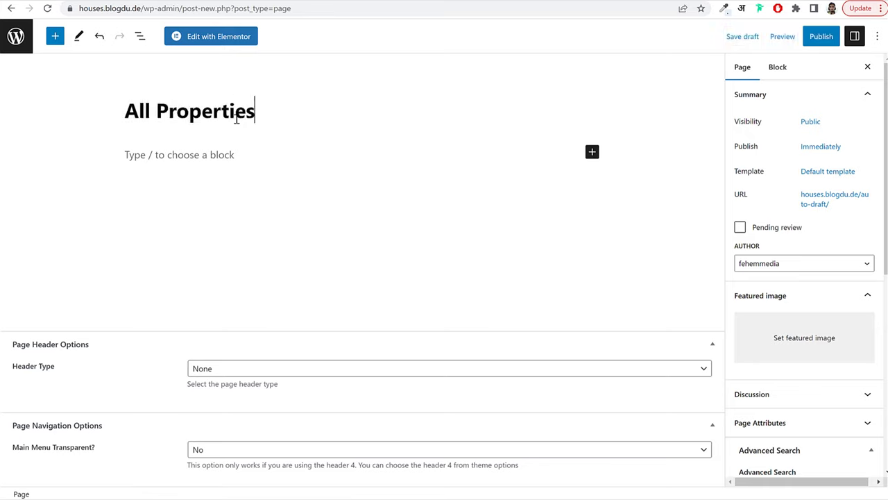
left_click(826, 175)
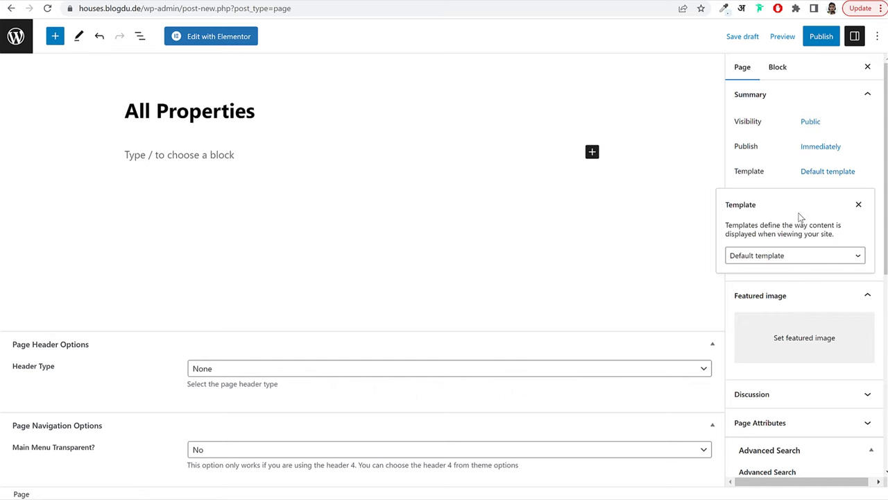
left_click(786, 255)
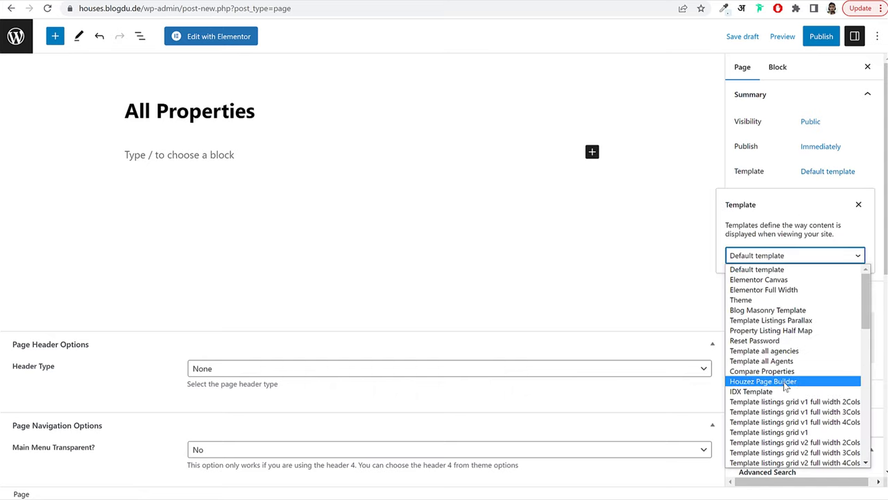
scroll(800, 386, "down", 3)
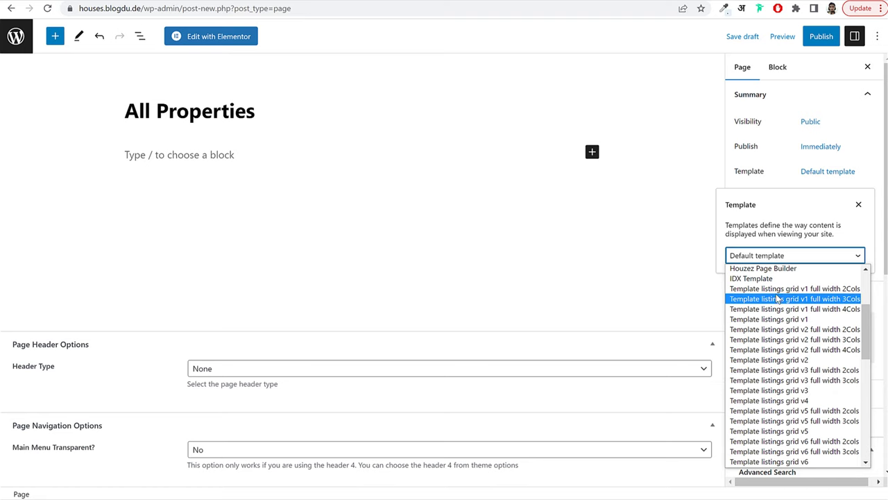
scroll(814, 363, "down", 4)
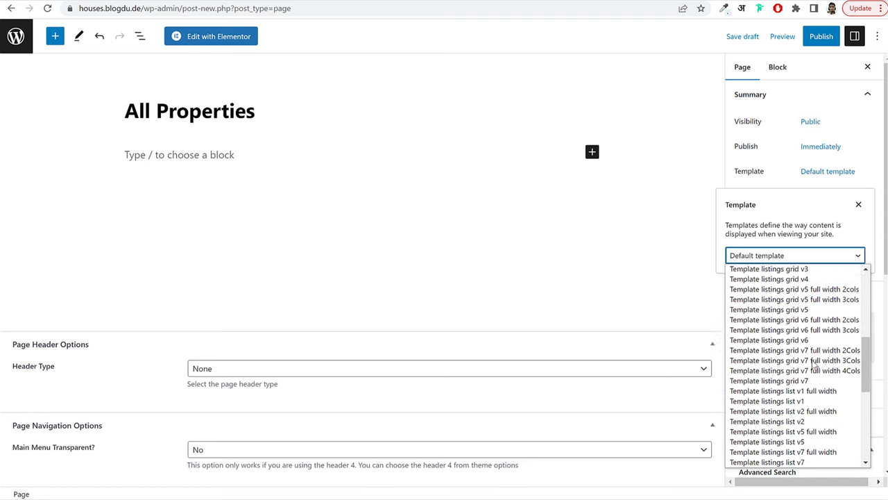
scroll(814, 362, "down", 3)
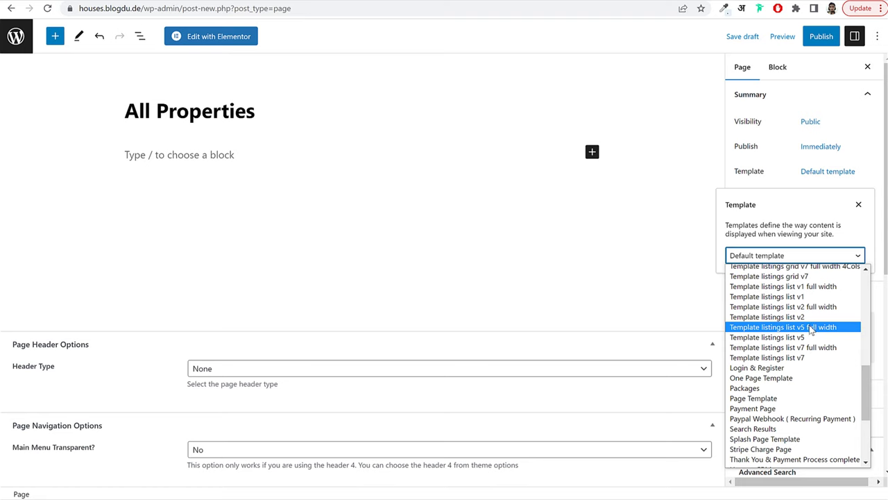
scroll(811, 332, "up", 3)
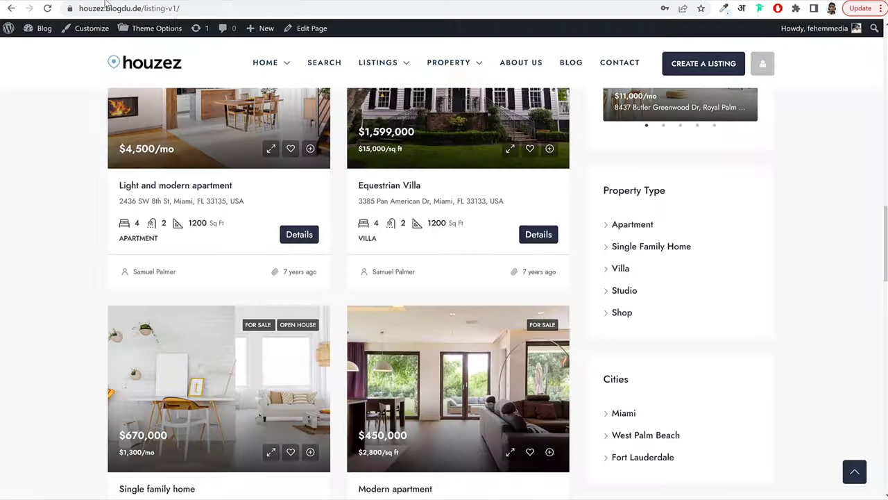
scroll(456, 234, "up", 10)
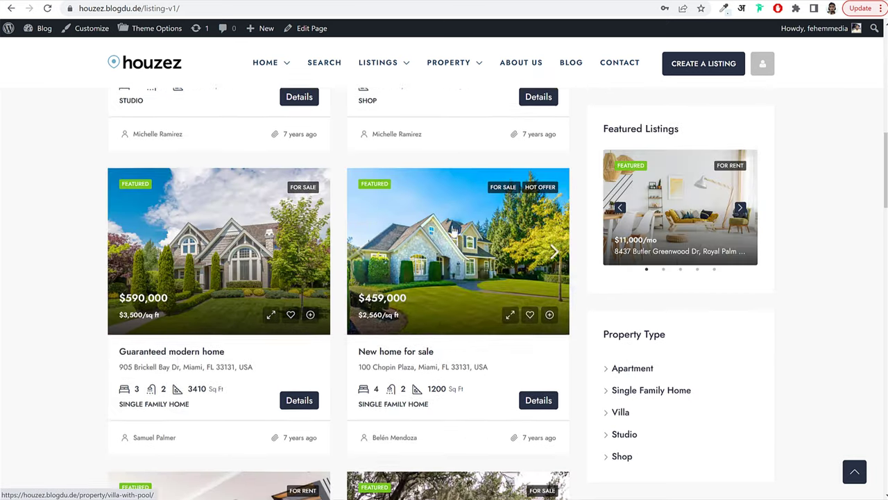
scroll(457, 234, "up", 3)
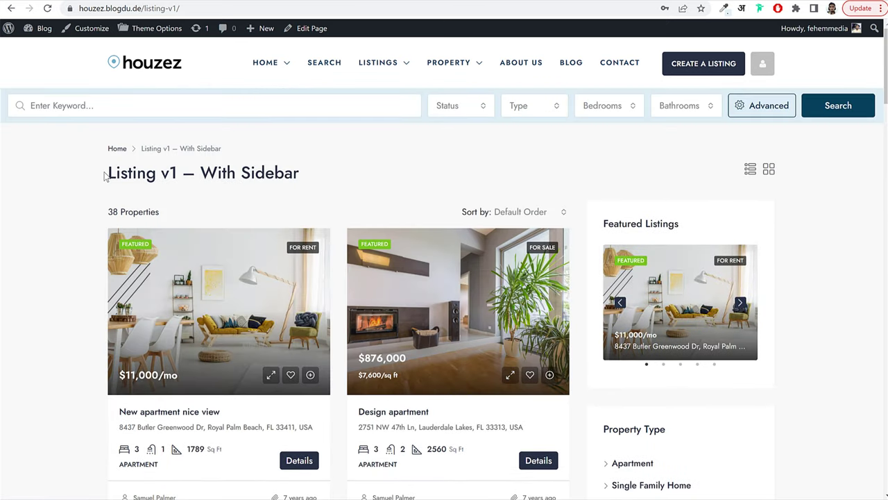
left_click_drag(106, 174, 307, 178)
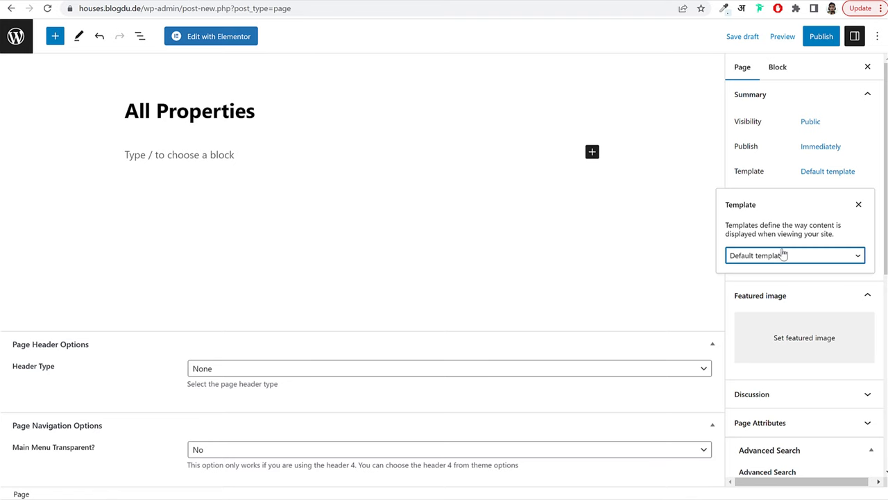
left_click(780, 261)
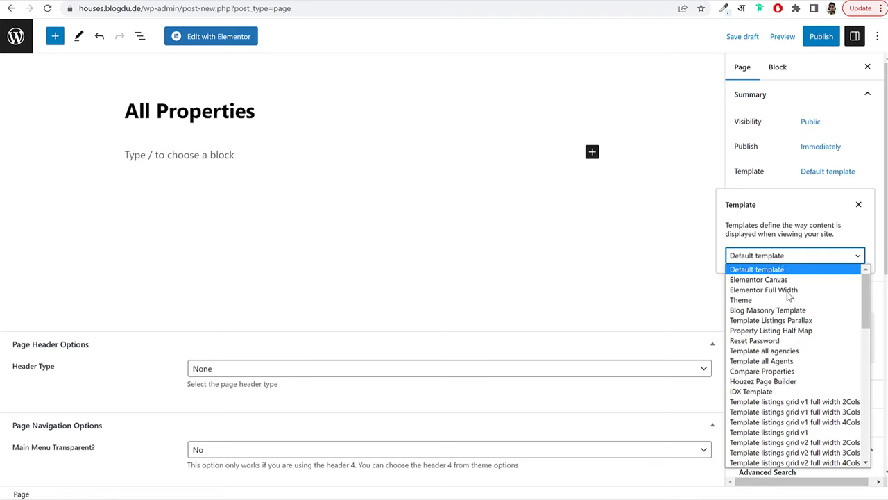
scroll(803, 357, "down", 3)
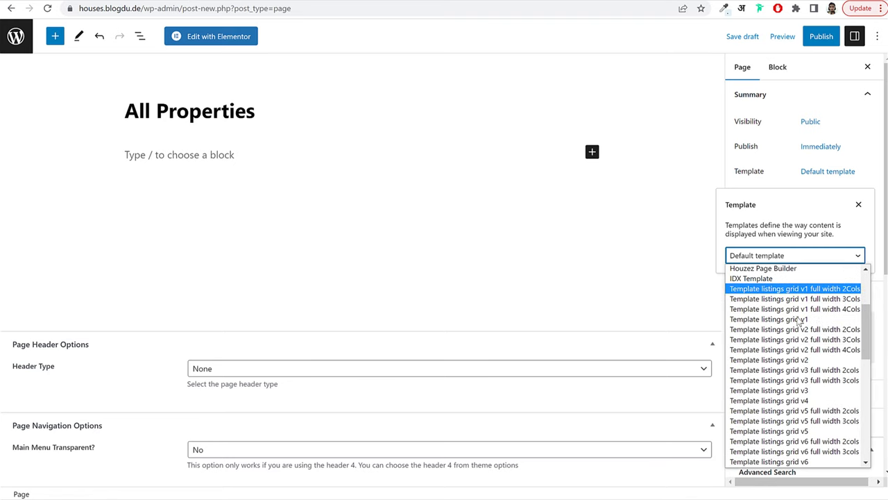
scroll(800, 321, "down", 5)
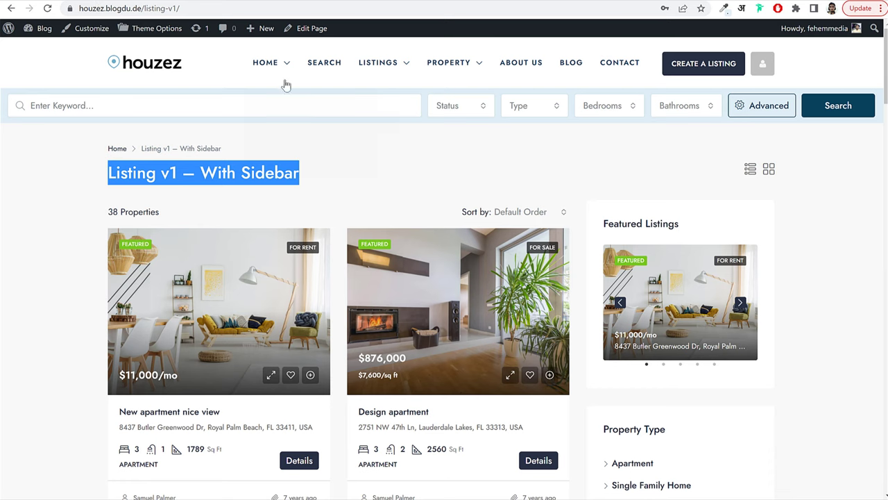
- Apply Template listings grid v1 full width 3Cols, publish the page, and return to Pages
mouse_move(373, 66)
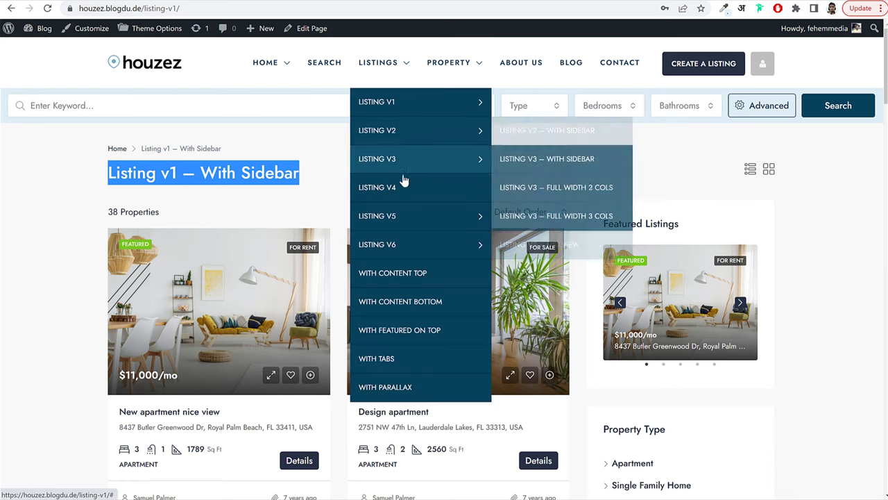
mouse_move(399, 127)
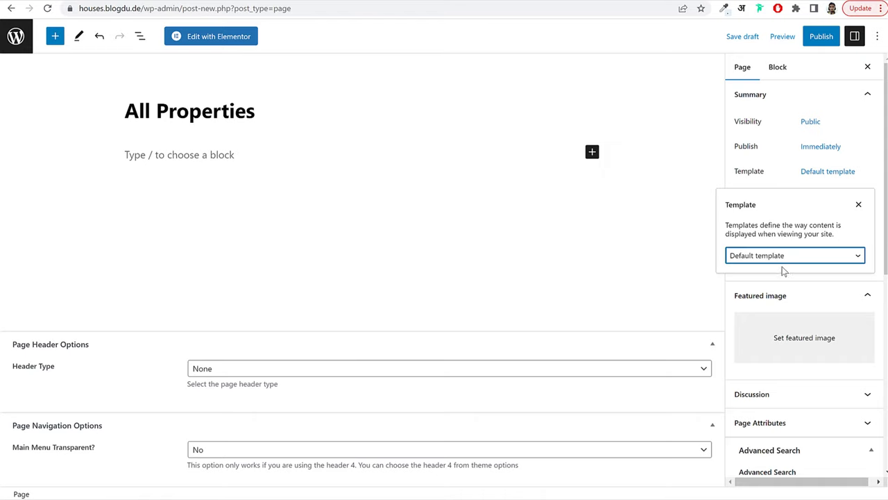
left_click(776, 256)
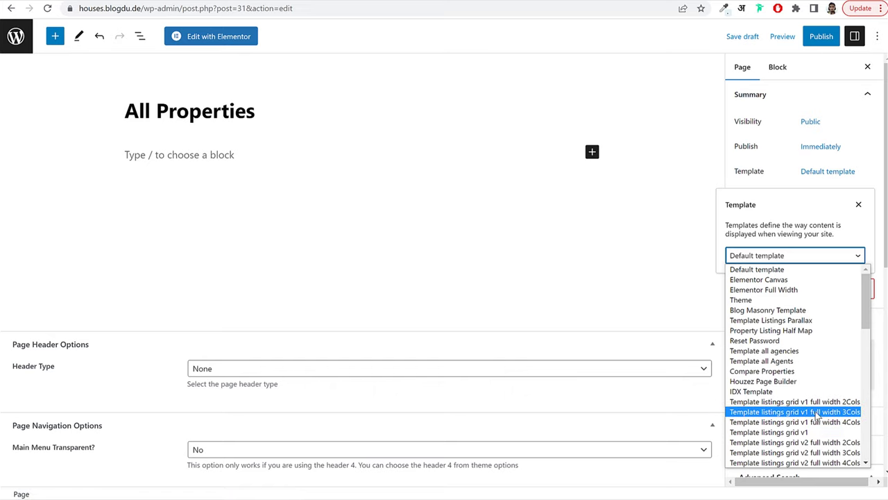
left_click(815, 412)
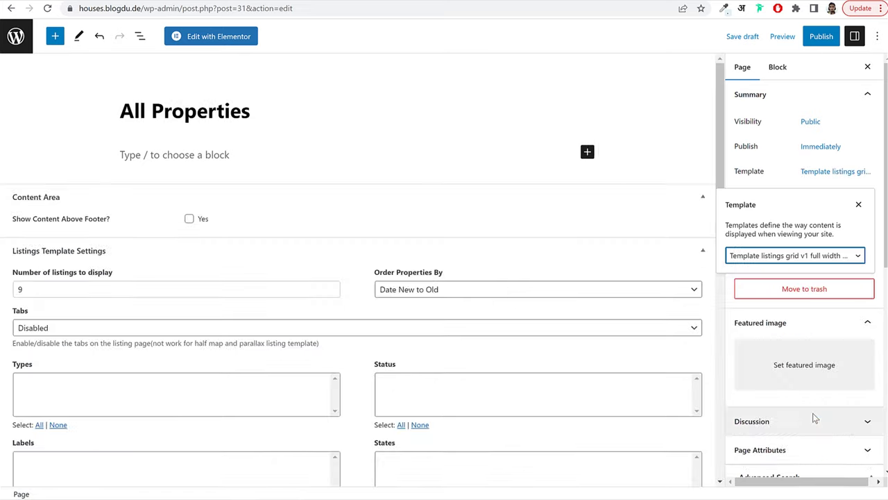
left_click(777, 186)
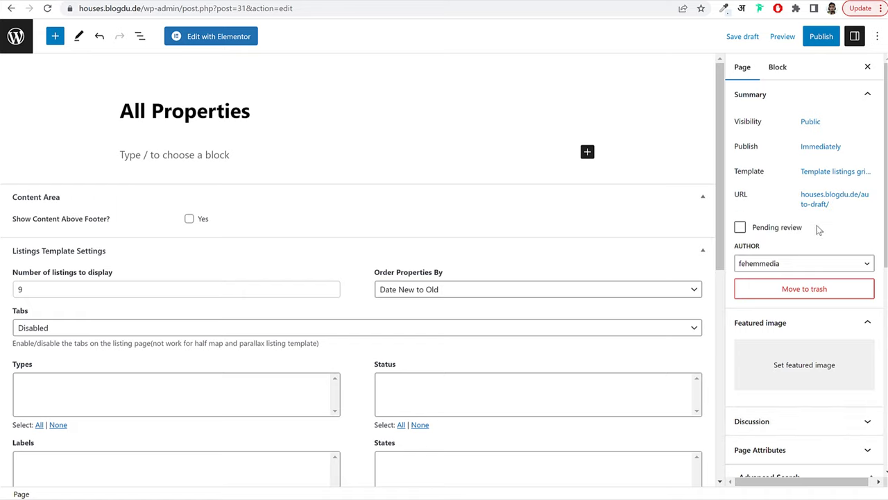
left_click(826, 38)
left_click(778, 33)
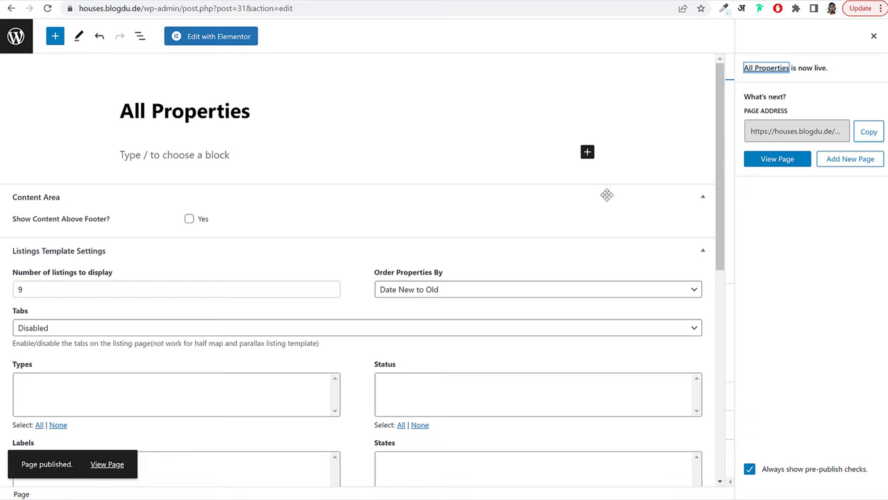
left_click(873, 36)
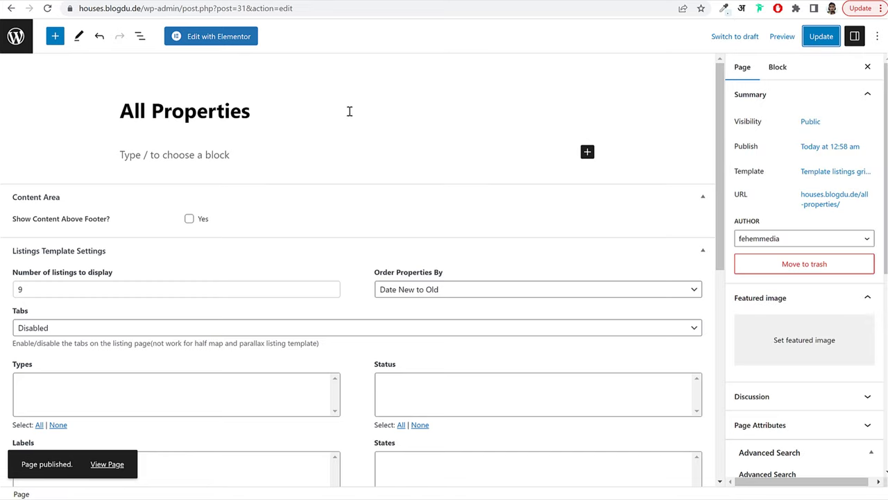
left_click(12, 51)
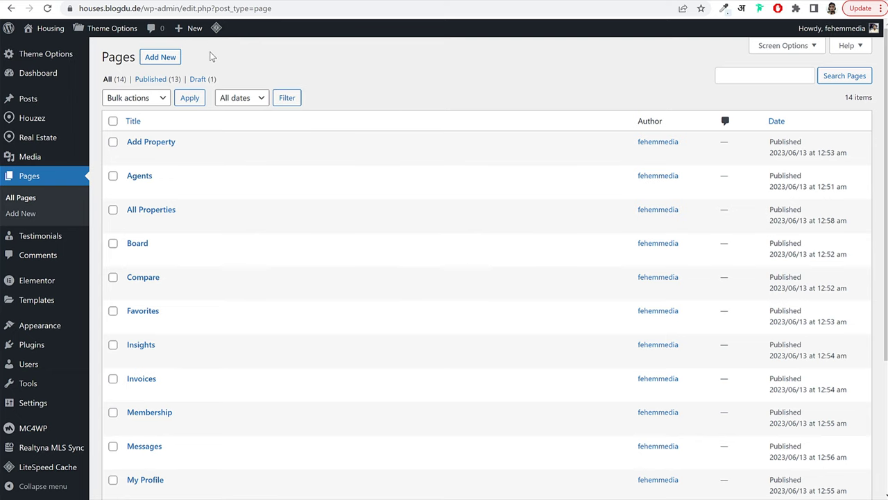
- Publish a 'Saved Searches' page using the User Dashboard Saved Search template
left_click(147, 56)
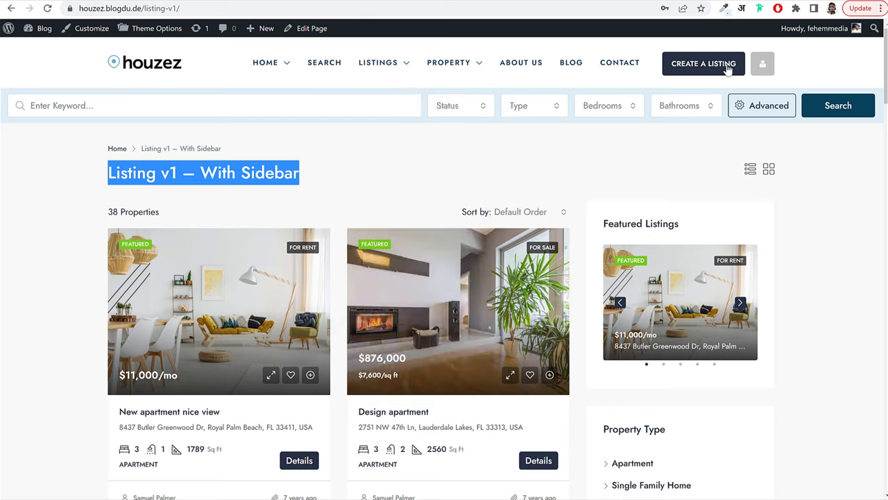
mouse_move(762, 65)
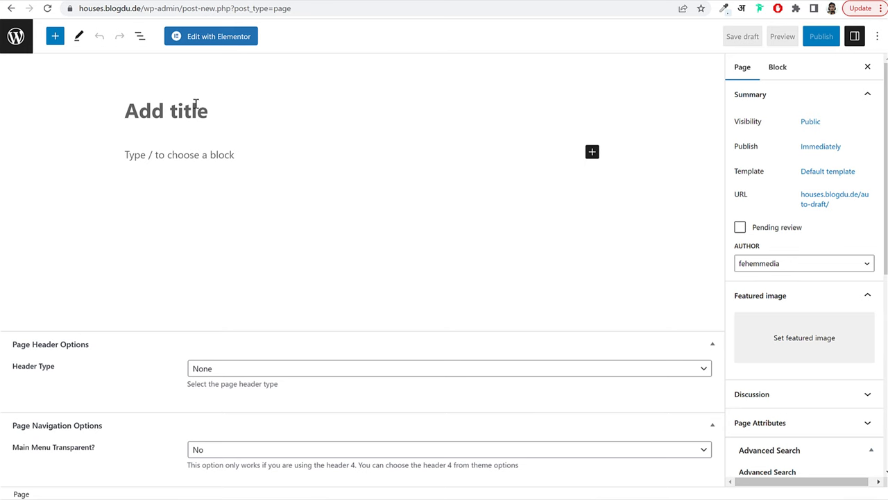
type("Saved")
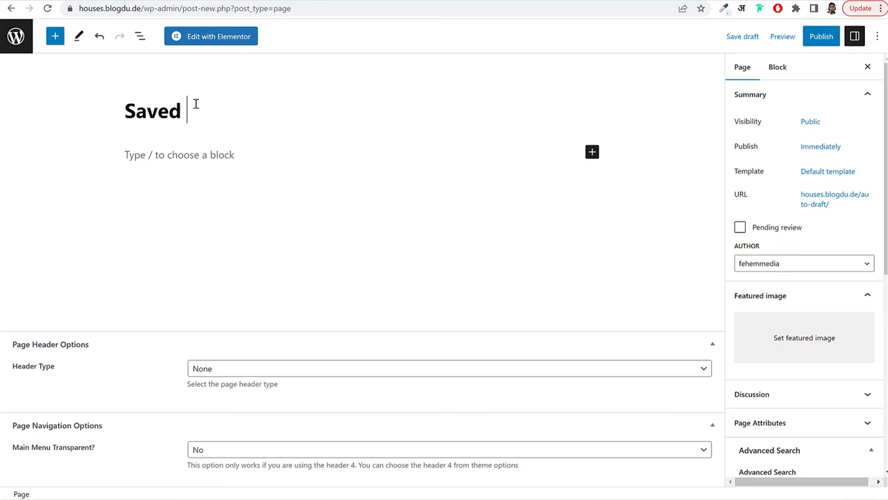
type(" Searches")
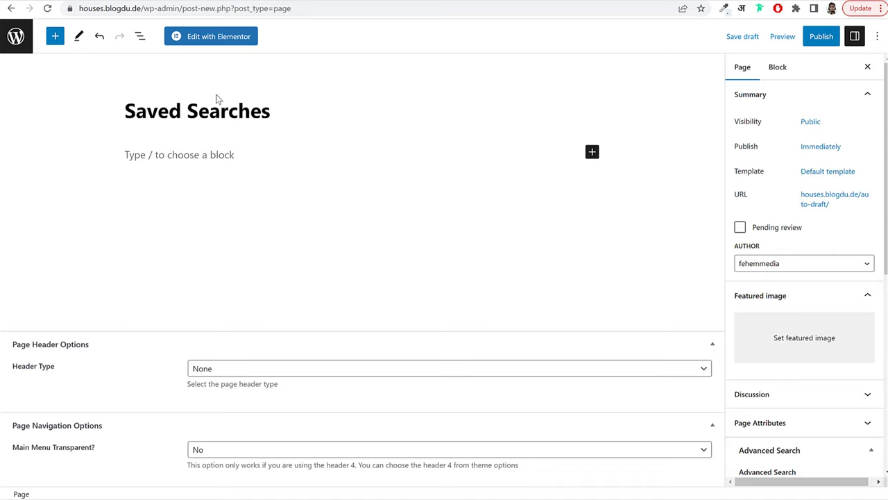
left_click(820, 178)
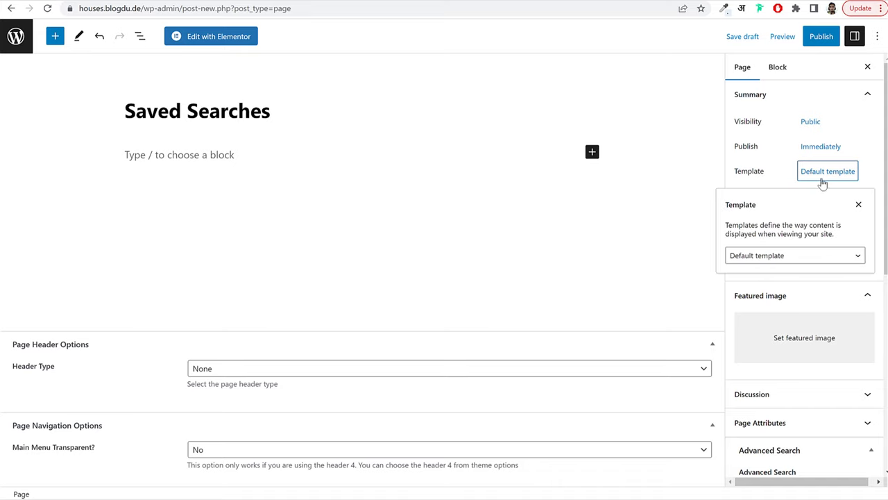
left_click(796, 258)
scroll(784, 401, "down", 5)
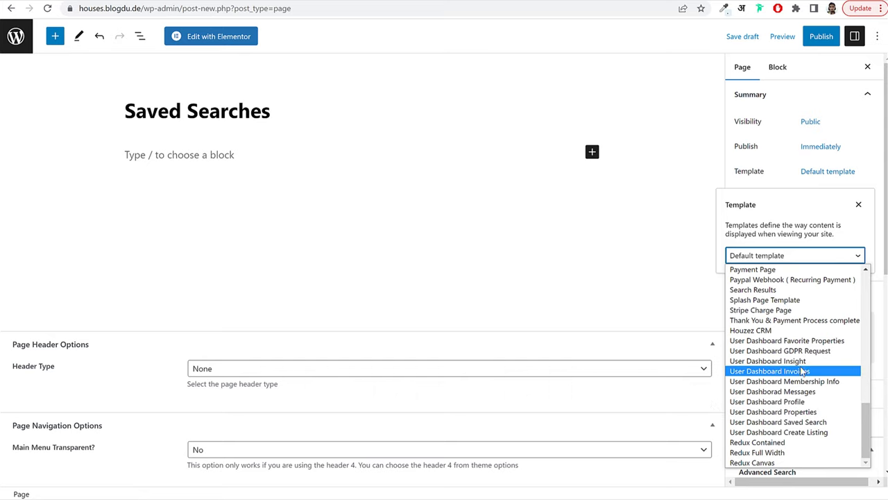
left_click(778, 422)
left_click(812, 39)
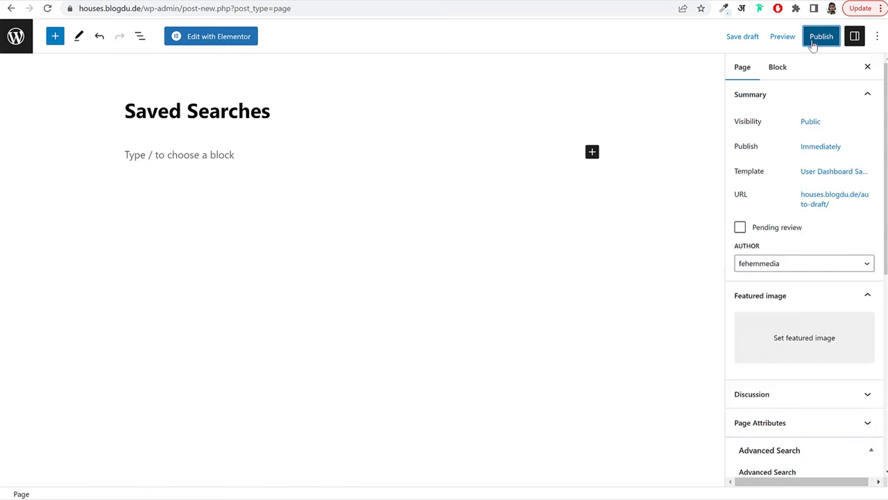
left_click(765, 43)
left_click(18, 37)
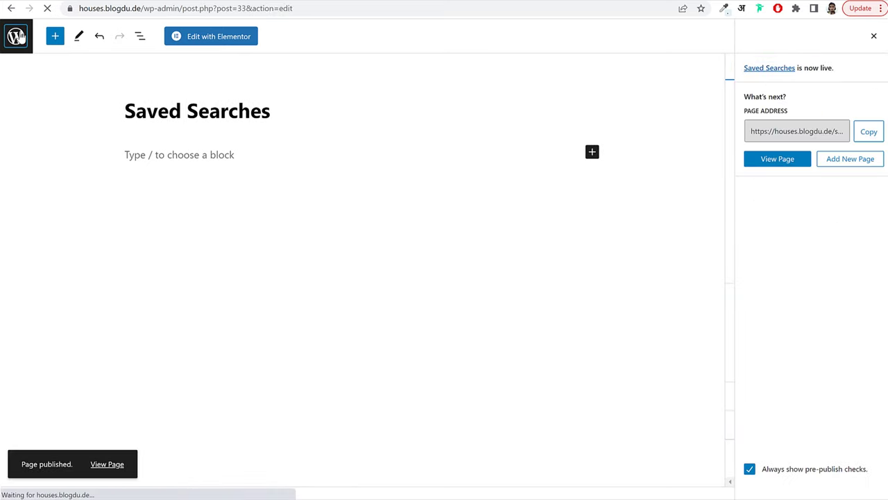
- Publish a 'Search Results' page using the Search Results template, then return to Pages
left_click(160, 57)
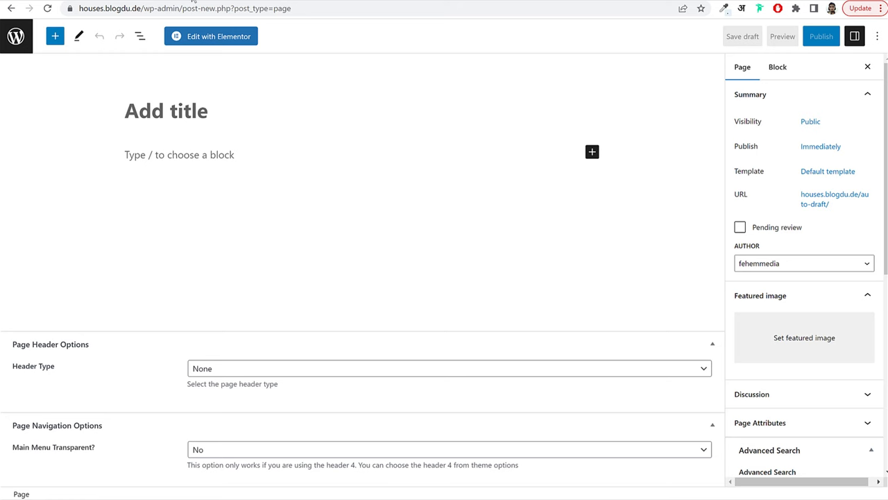
type("Search")
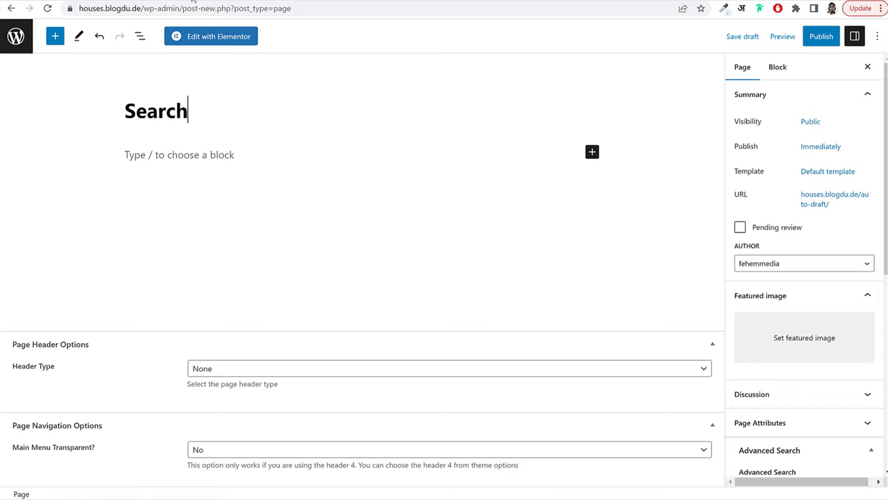
type(" Results")
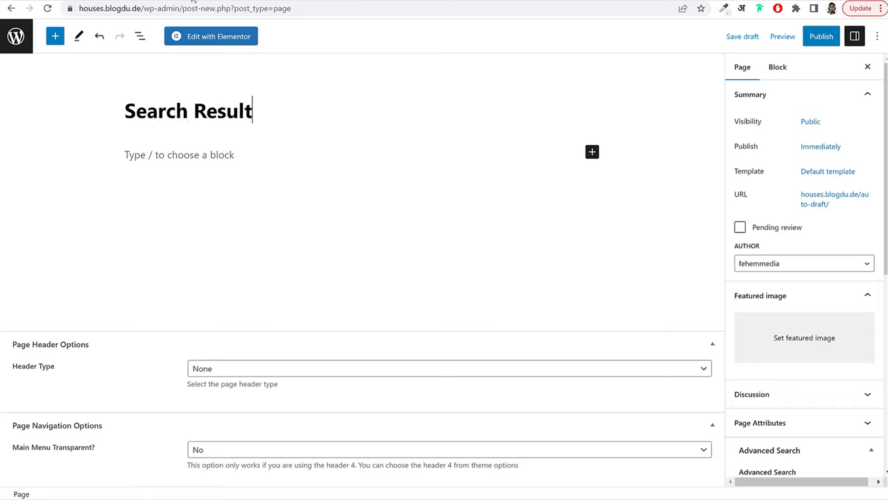
left_click(823, 175)
left_click(803, 256)
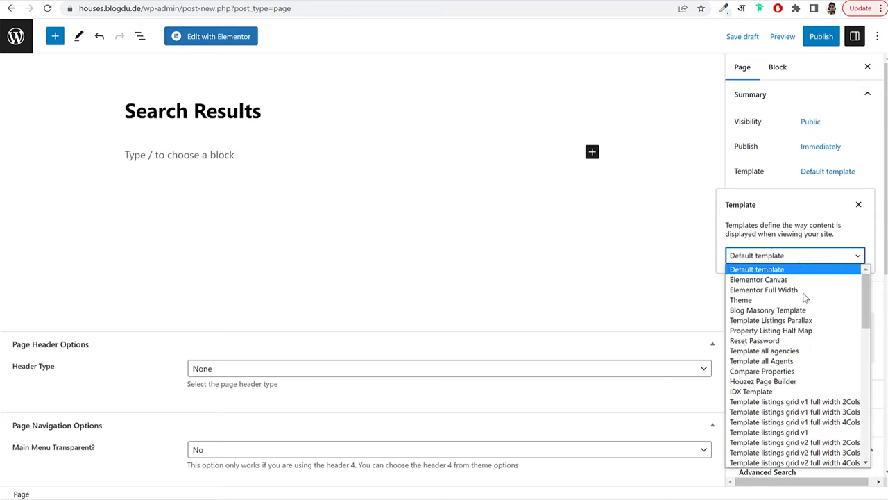
scroll(802, 393, "down", 5)
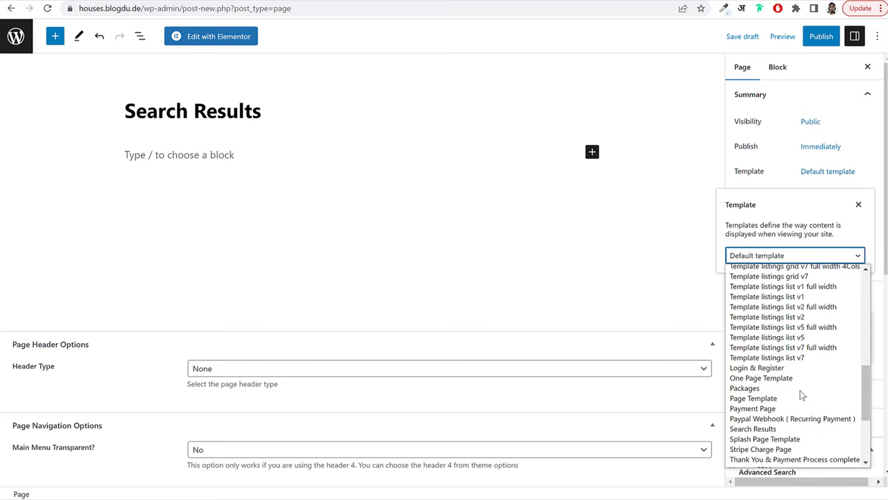
left_click(763, 428)
left_click(819, 38)
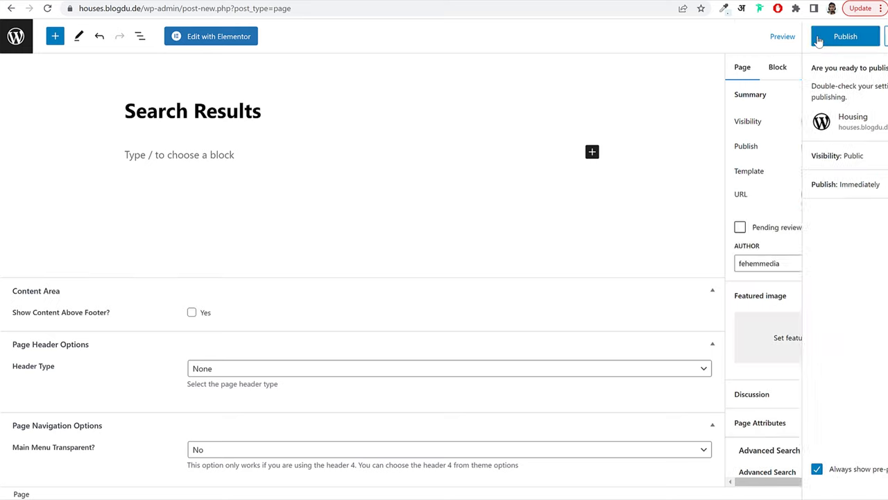
left_click(790, 38)
left_click(15, 37)
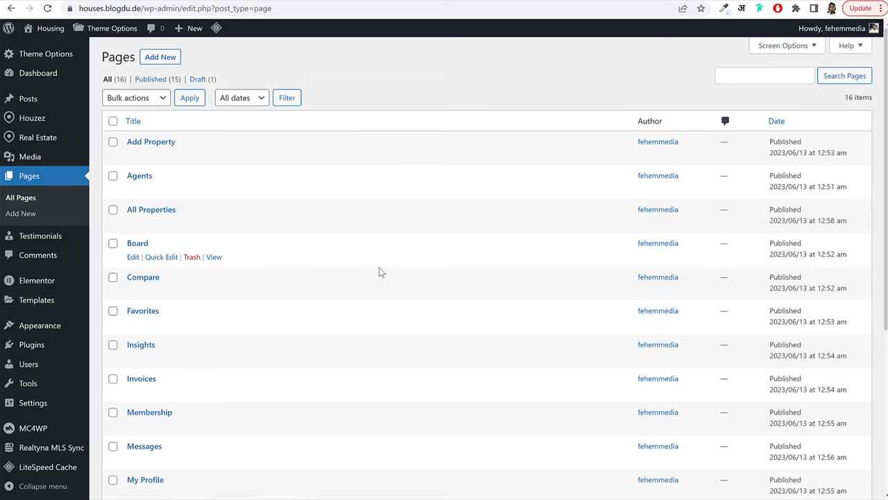
scroll(381, 272, "down", 3)
scroll(379, 276, "down", 1)
scroll(379, 275, "up", 4)
scroll(379, 276, "down", 4)
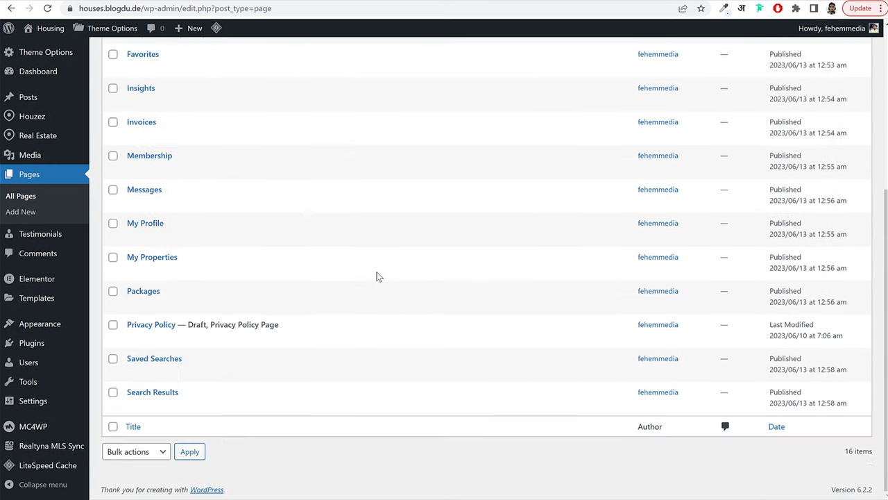
scroll(539, 327, "up", 4)
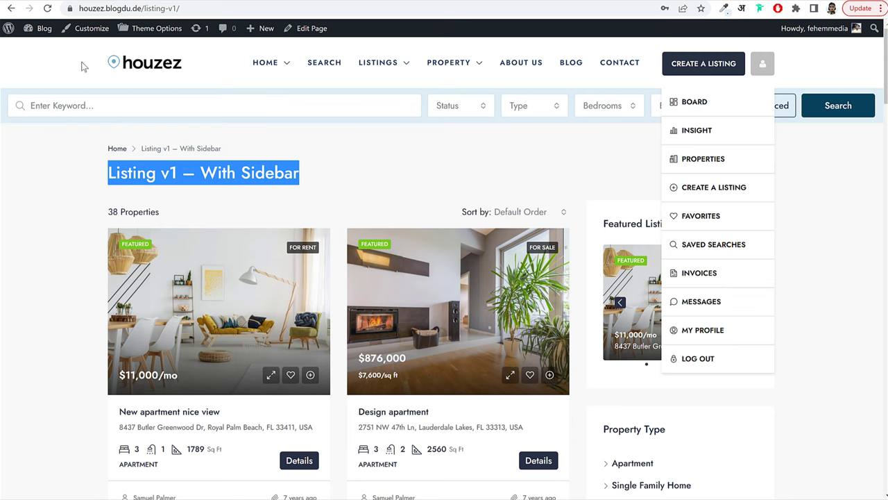
left_click(141, 75)
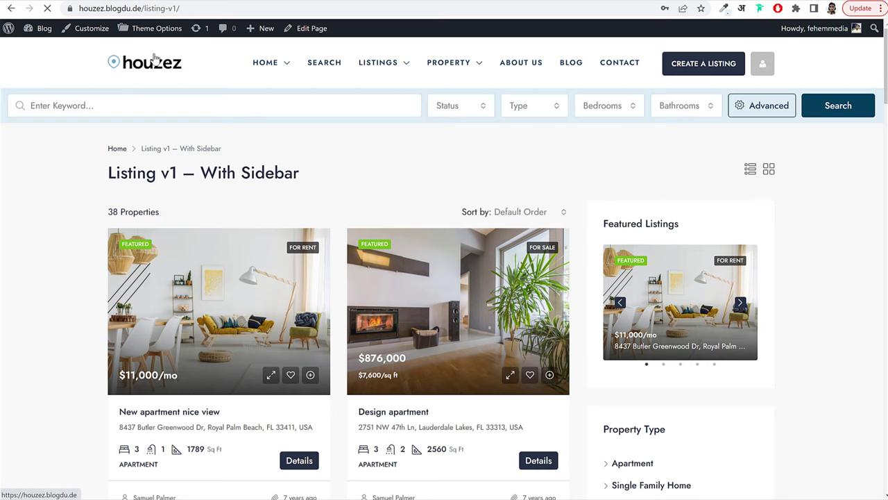
left_click(147, 64)
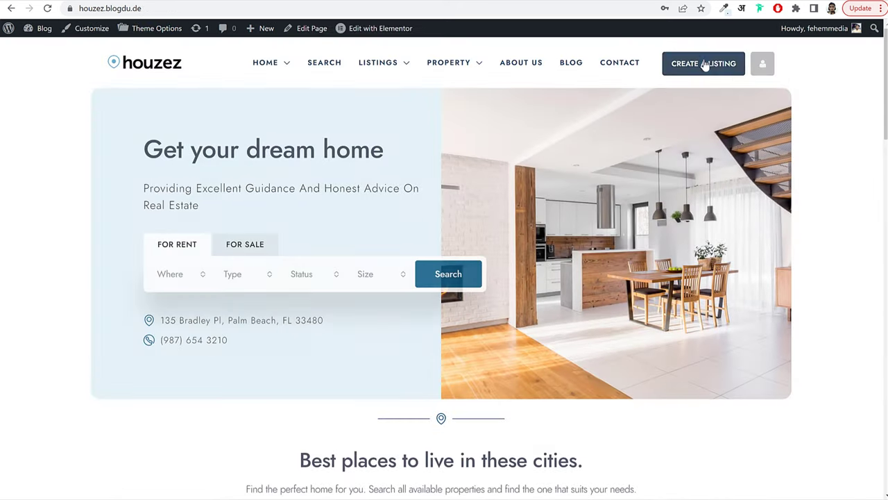
left_click(705, 64)
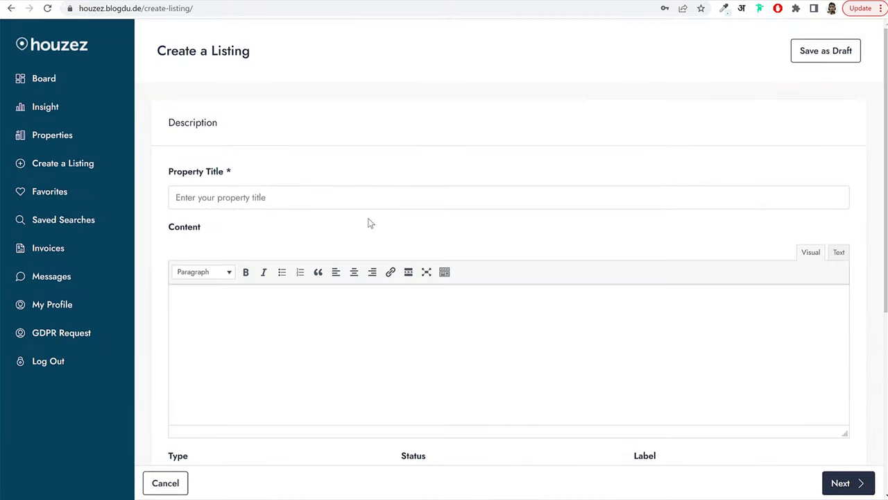
scroll(281, 206, "down", 4)
left_click(235, 182)
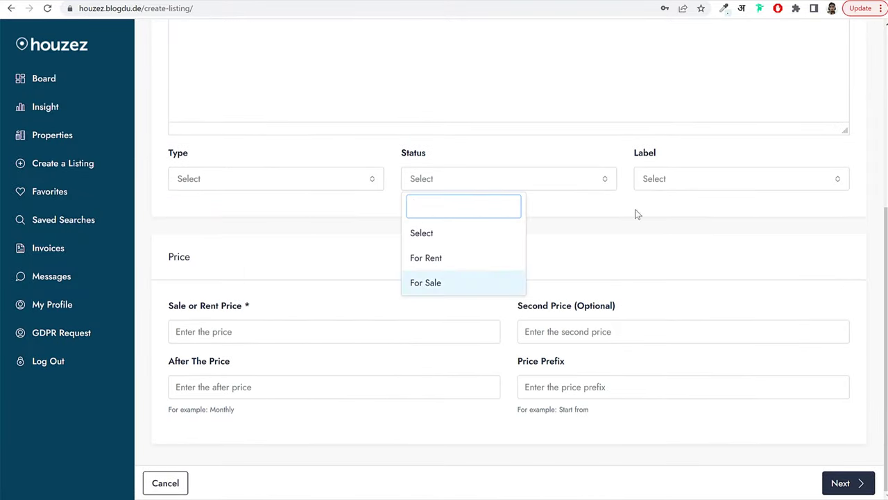
left_click(698, 182)
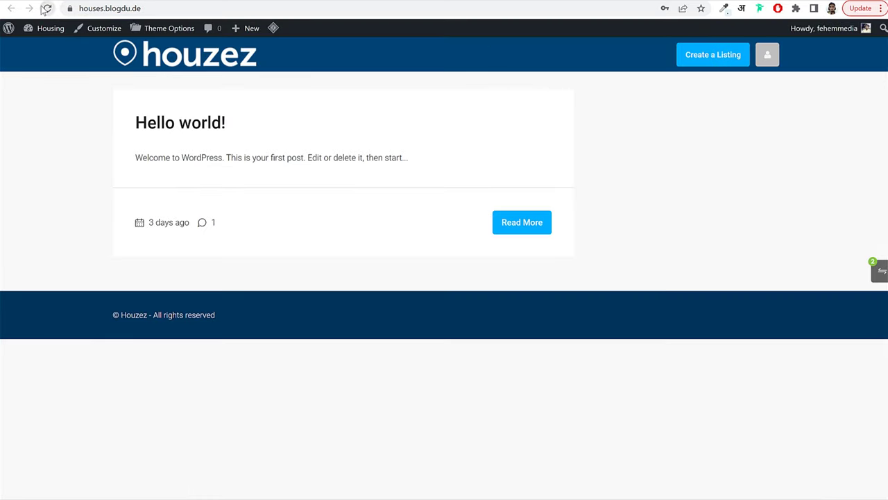
left_click(728, 67)
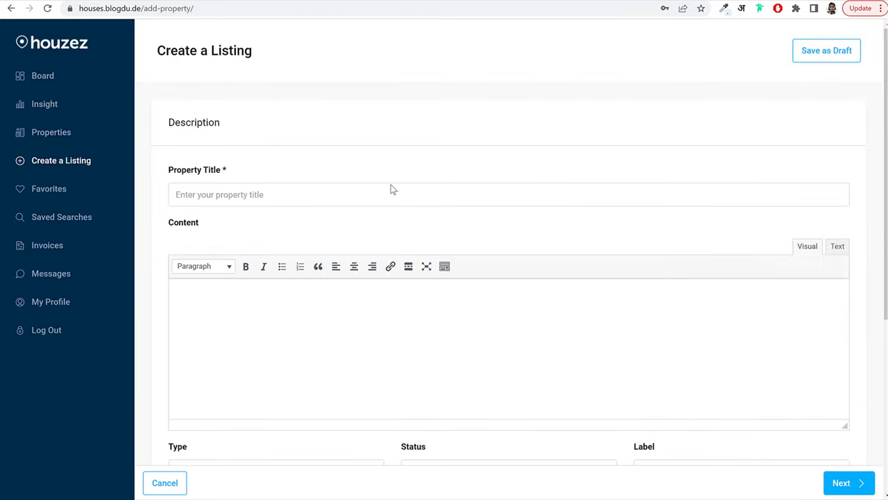
scroll(395, 202, "down", 3)
left_click(230, 249)
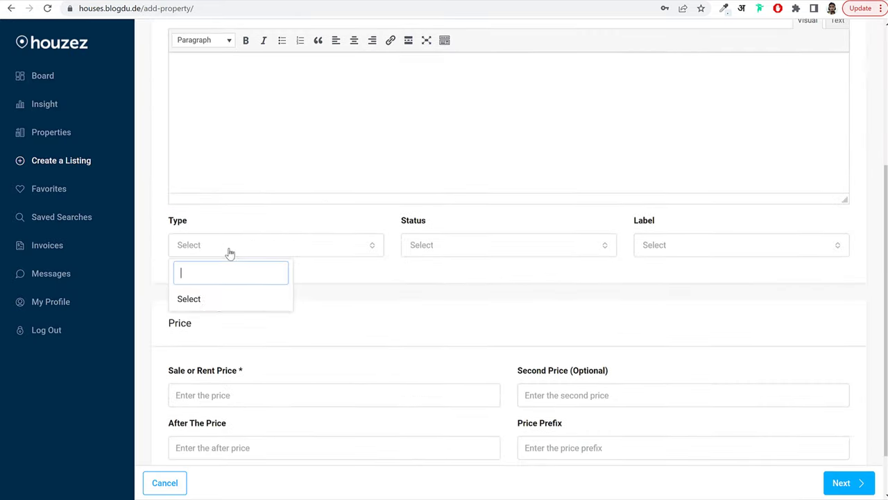
left_click(450, 258)
left_click(688, 245)
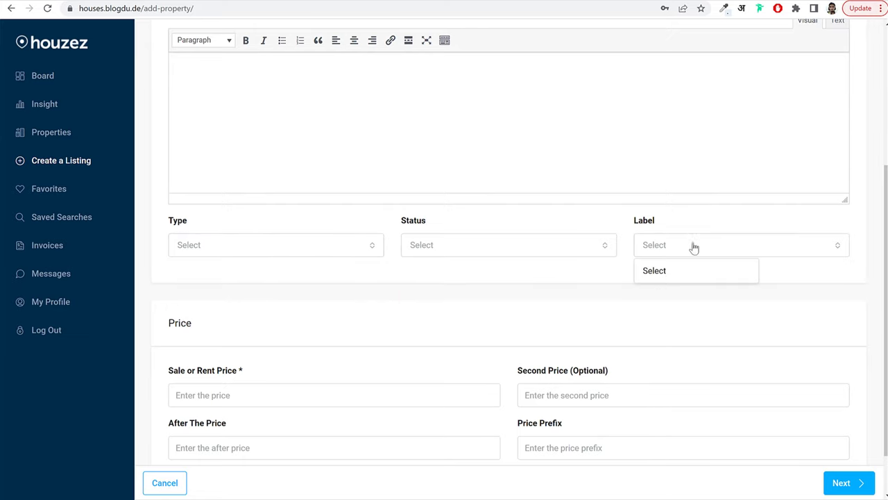
left_click(547, 265)
left_click(293, 247)
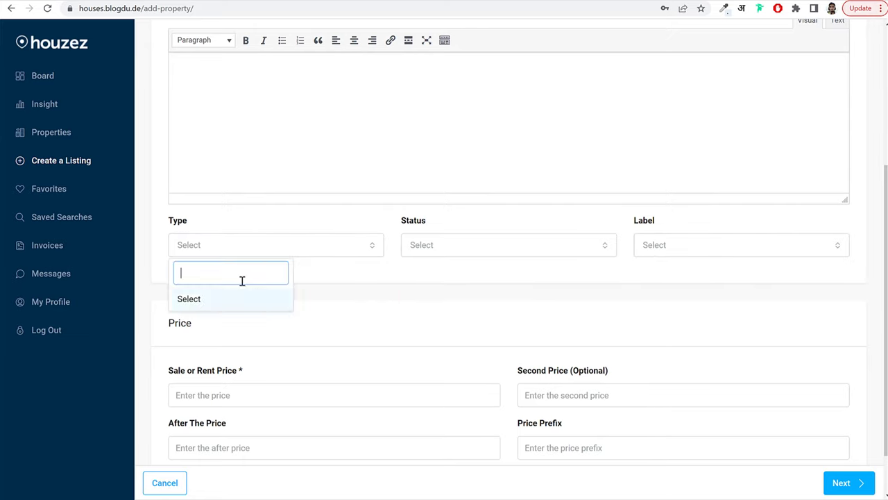
left_click(509, 262)
left_click(515, 245)
left_click(351, 268)
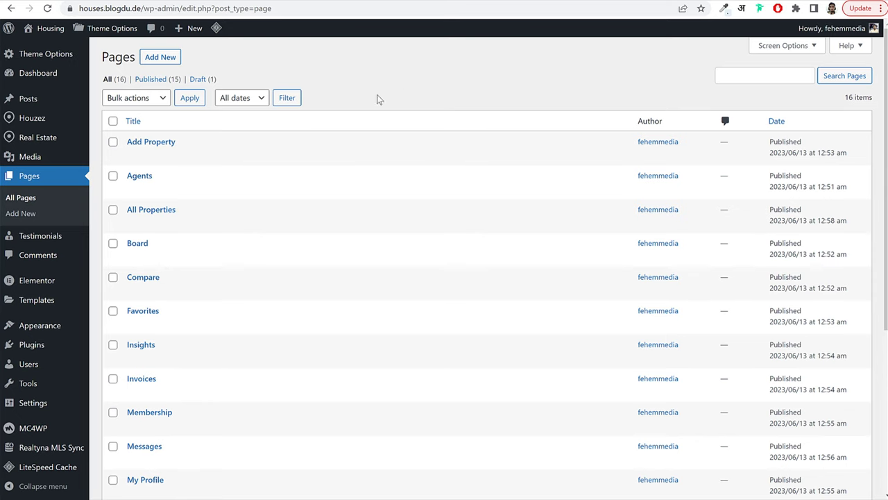
- Open Real Estate > Type, then check the demo homepage's Type filter options for reference
mouse_move(42, 142)
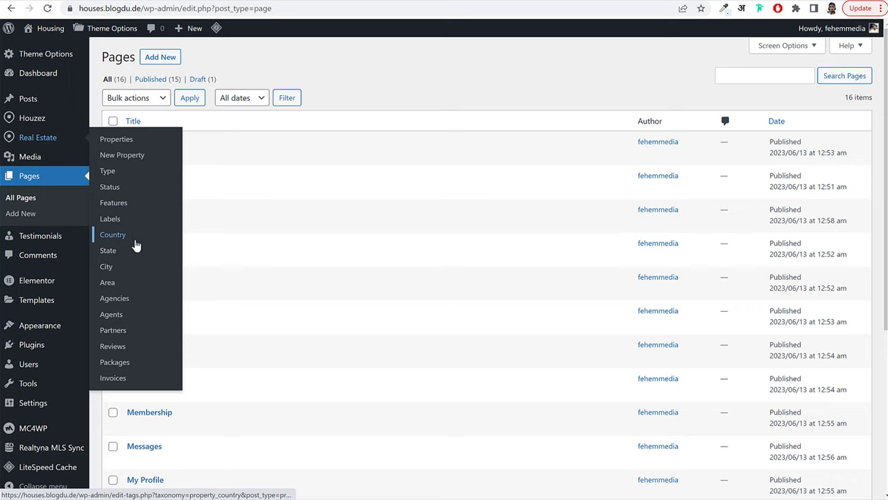
left_click(118, 177)
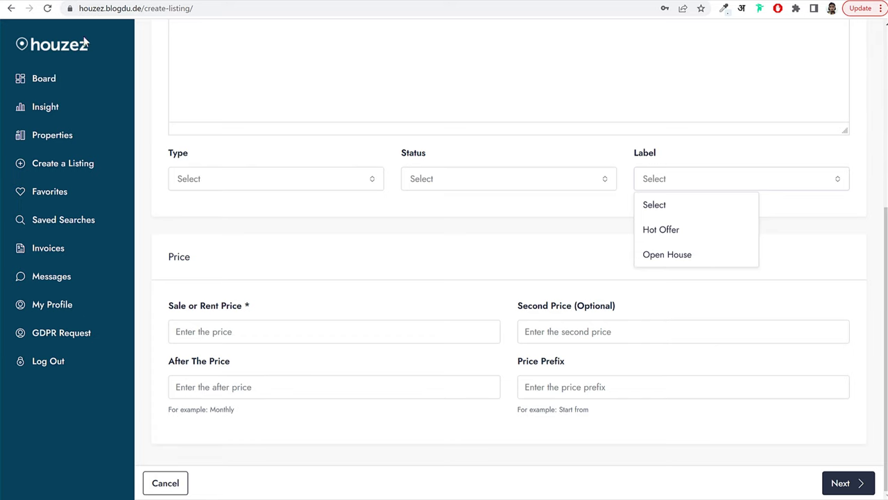
left_click(60, 52)
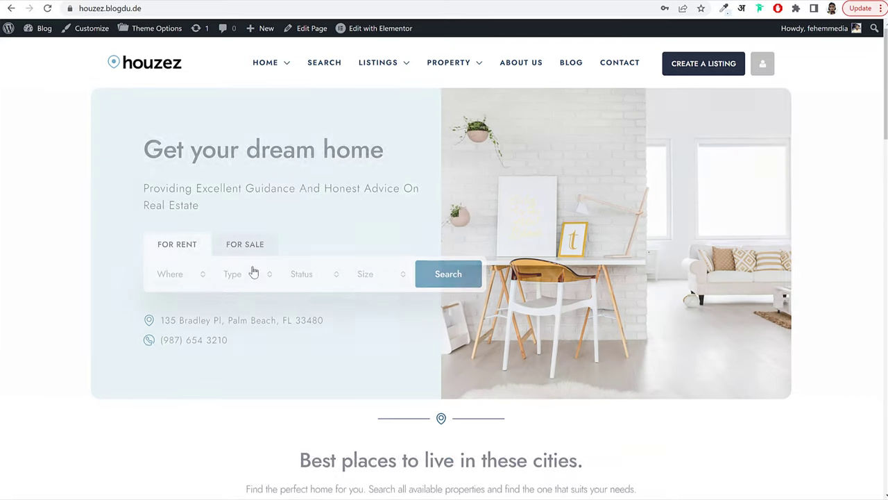
left_click(241, 276)
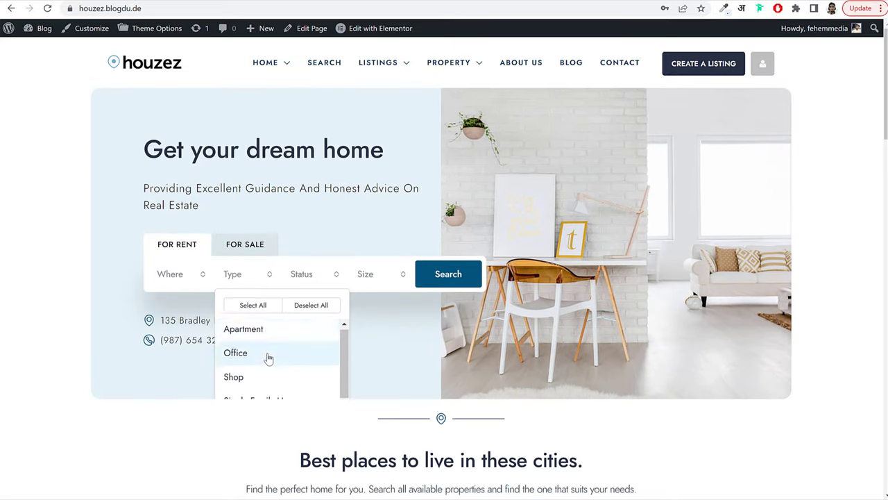
scroll(269, 358, "down", 3)
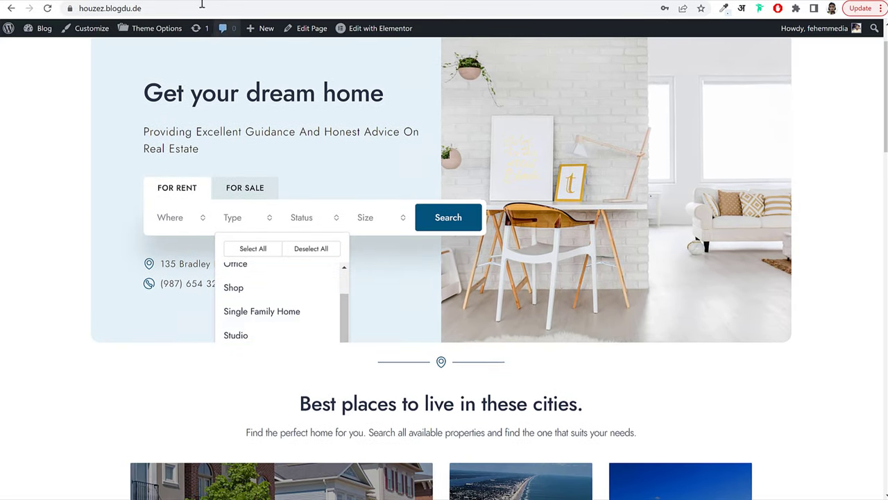
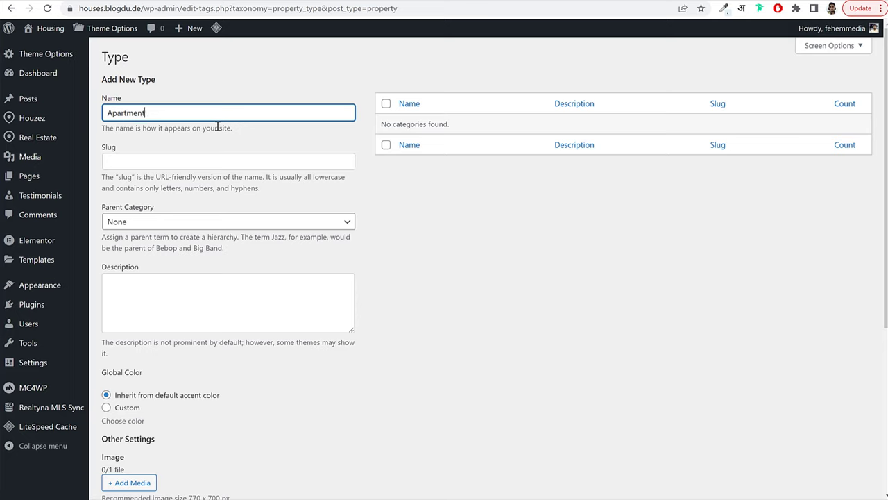
- Add Apartment as a new property type
double_click(139, 114)
left_click(240, 112)
scroll(194, 163, "down", 1)
scroll(188, 214, "down", 2)
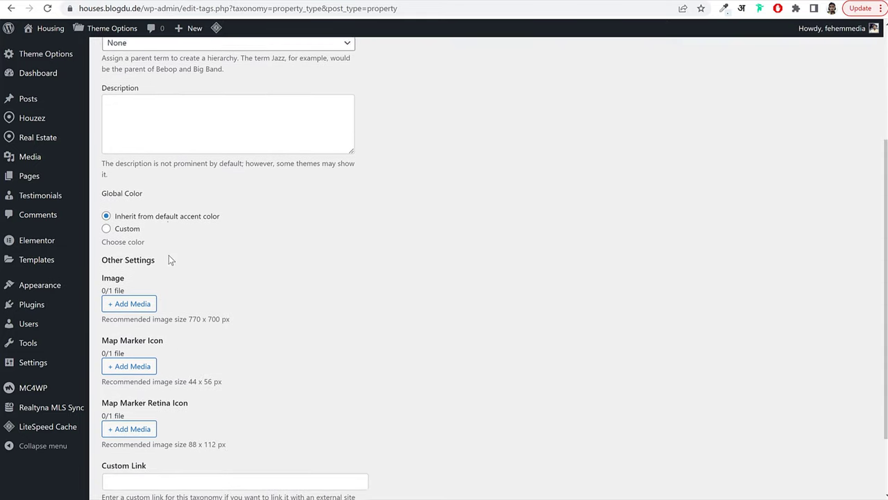
scroll(168, 271, "down", 2)
left_click(148, 447)
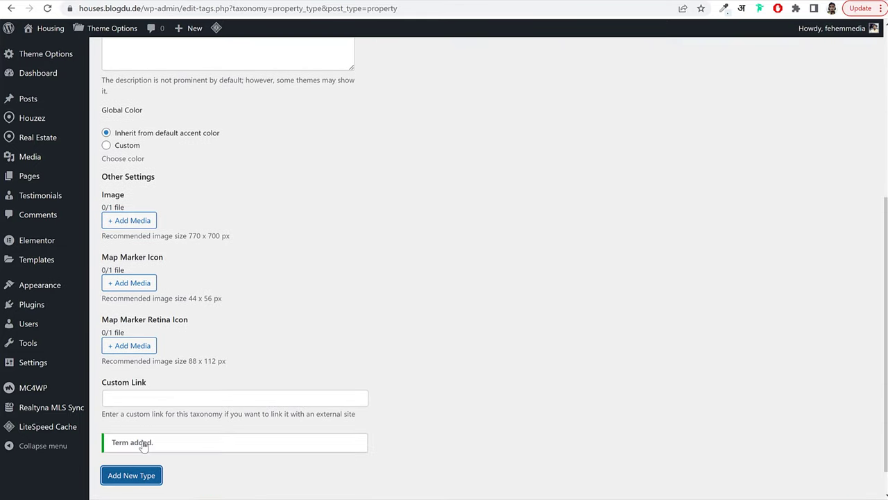
- Add Shop and Villa as property types
scroll(510, 318, "up", 3)
scroll(510, 321, "up", 2)
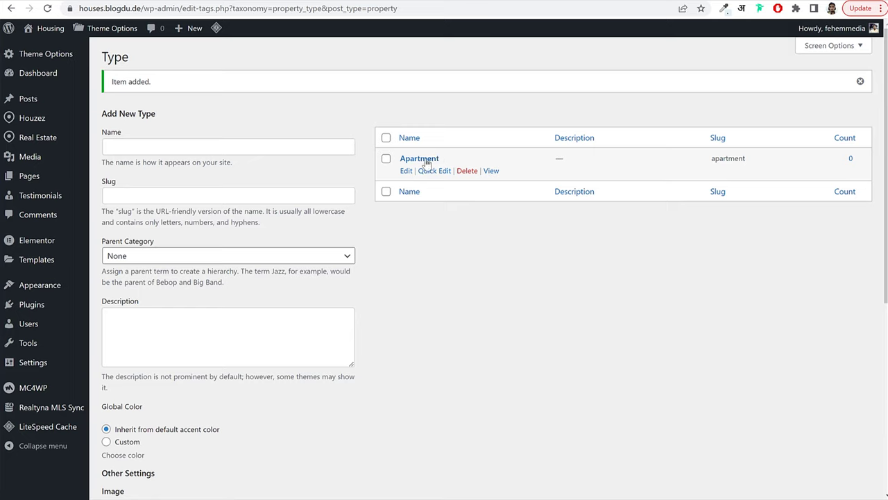
left_click(142, 147)
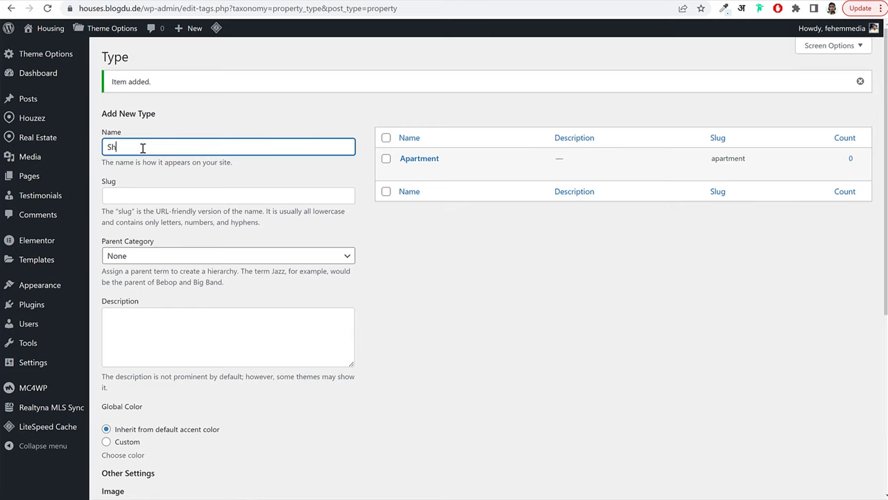
scroll(145, 199, "down", 5)
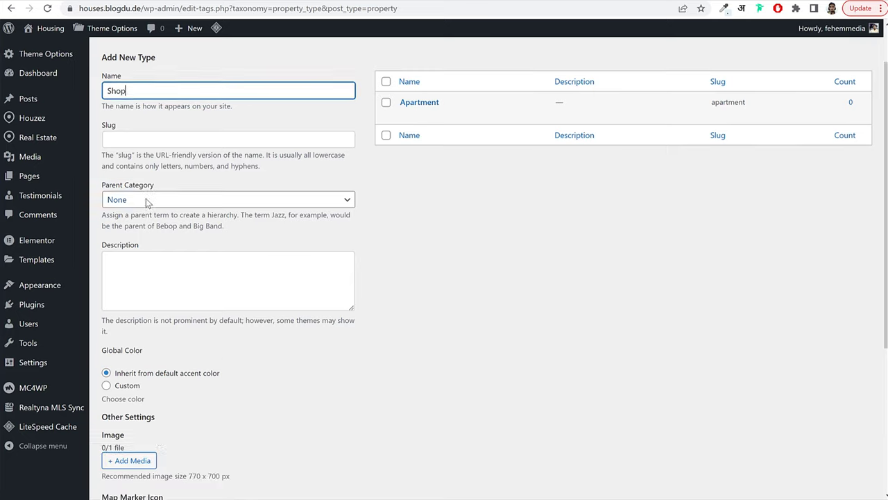
left_click(129, 442)
scroll(377, 371, "up", 5)
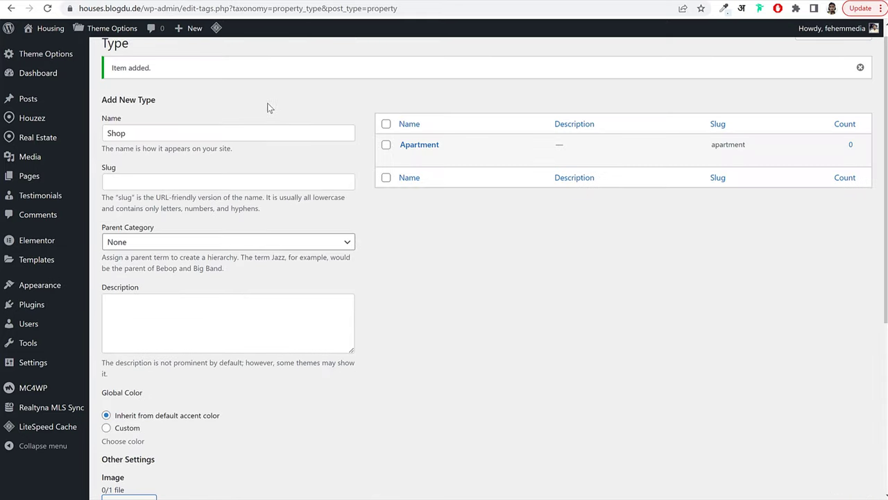
left_click(189, 131)
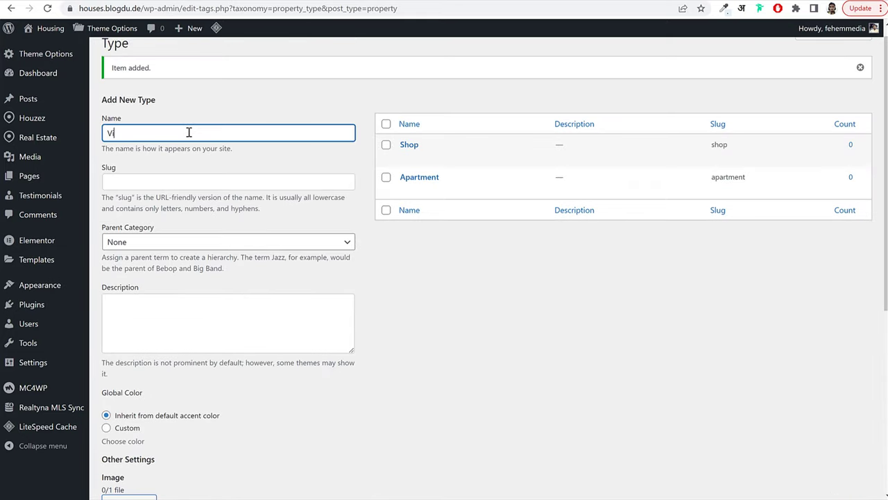
scroll(208, 174, "down", 5)
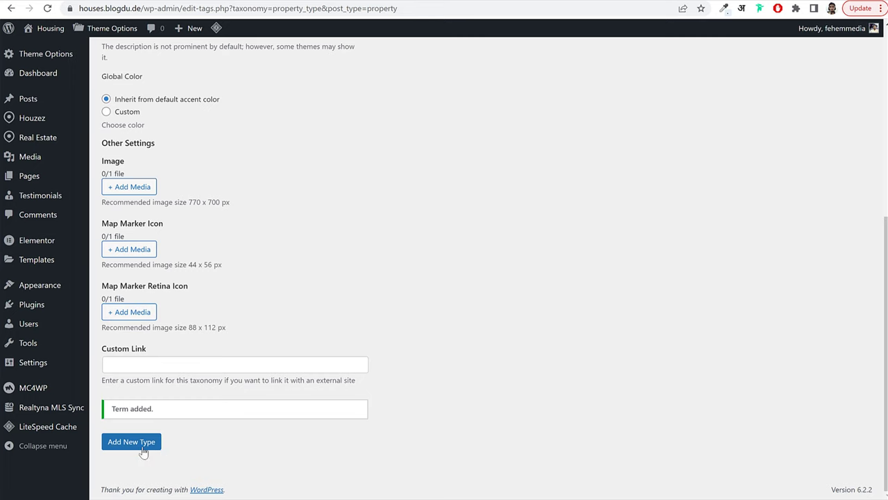
left_click(138, 444)
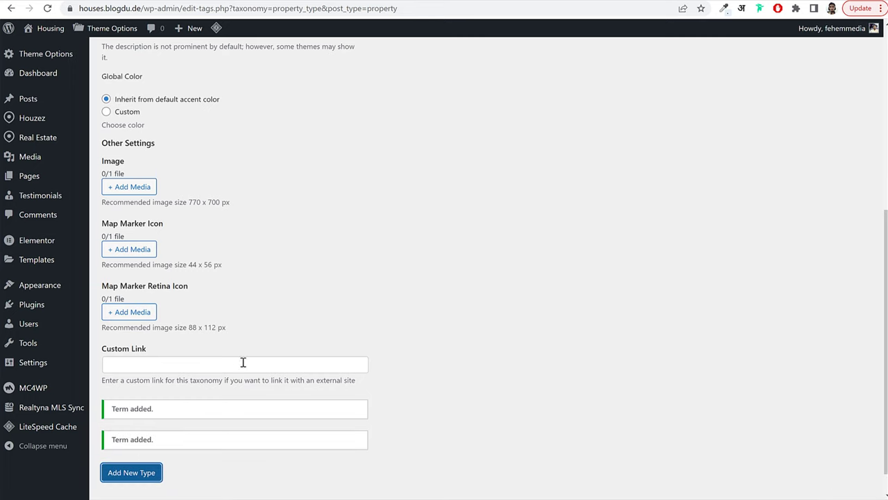
- Add Studio and Plot as property types
scroll(173, 100, "up", 5)
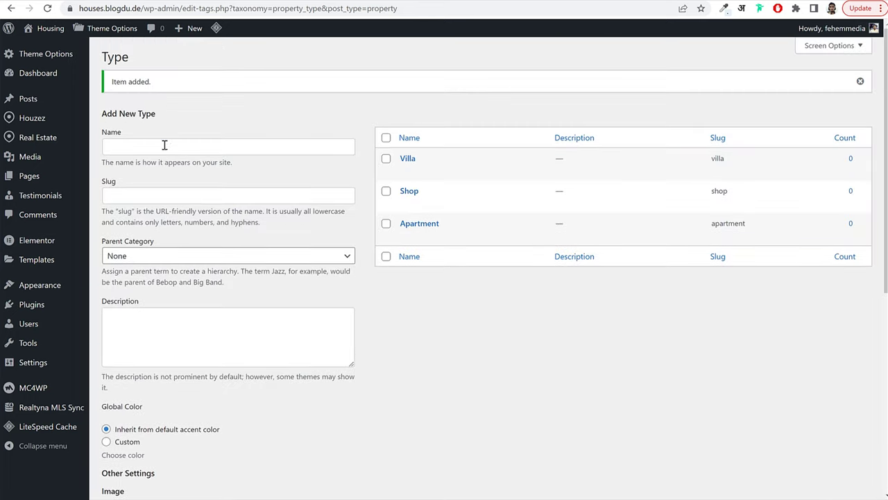
left_click(165, 145)
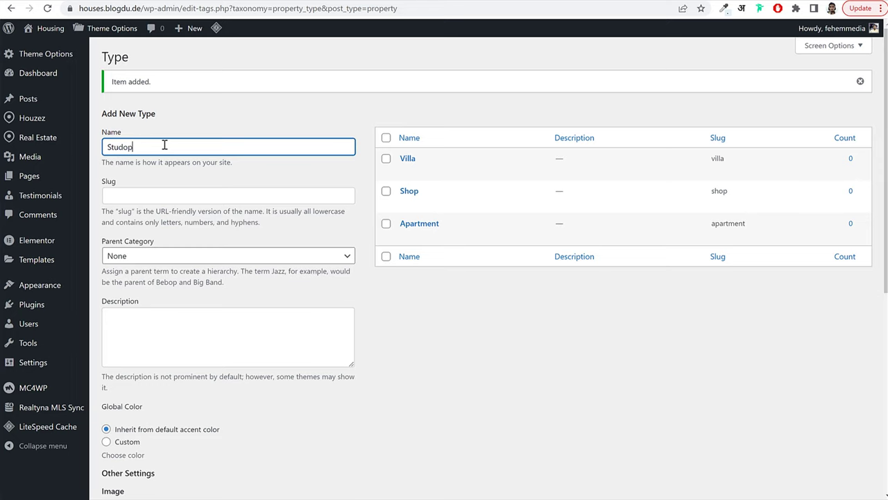
type("Studio")
scroll(164, 145, "down", 5)
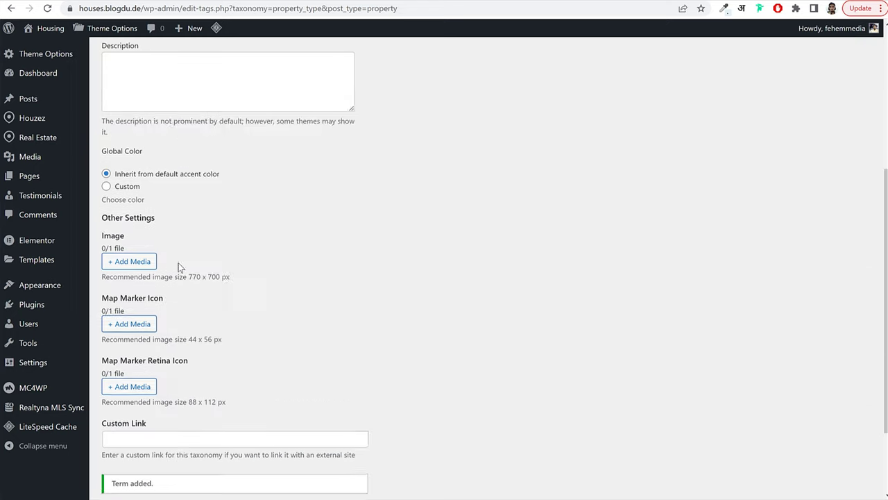
left_click(147, 445)
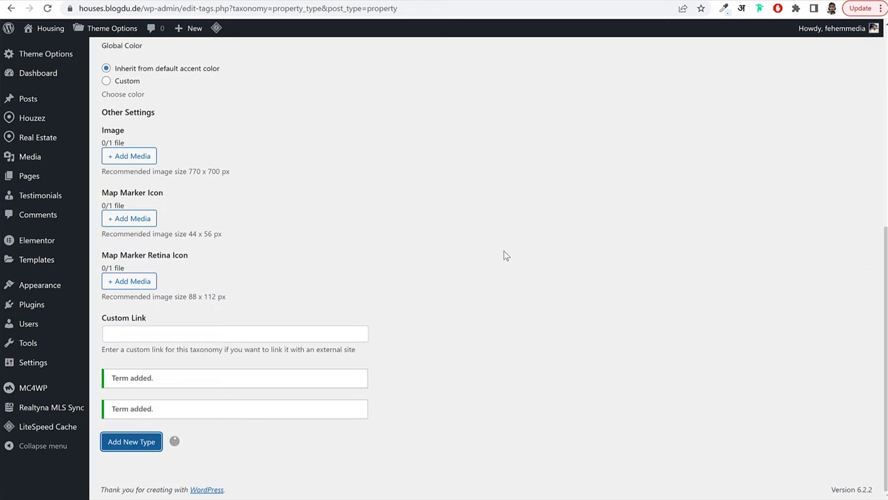
scroll(504, 252, "up", 10)
left_click(222, 149)
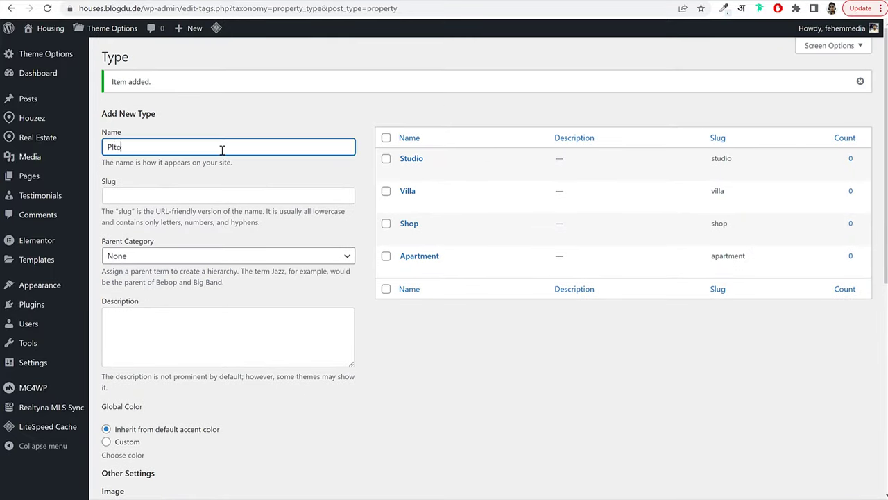
scroll(229, 208, "down", 5)
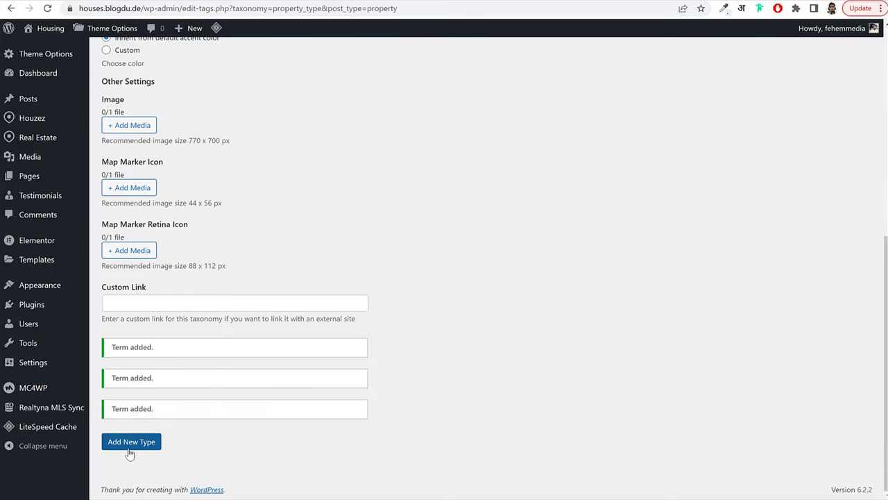
left_click(132, 444)
scroll(505, 362, "up", 10)
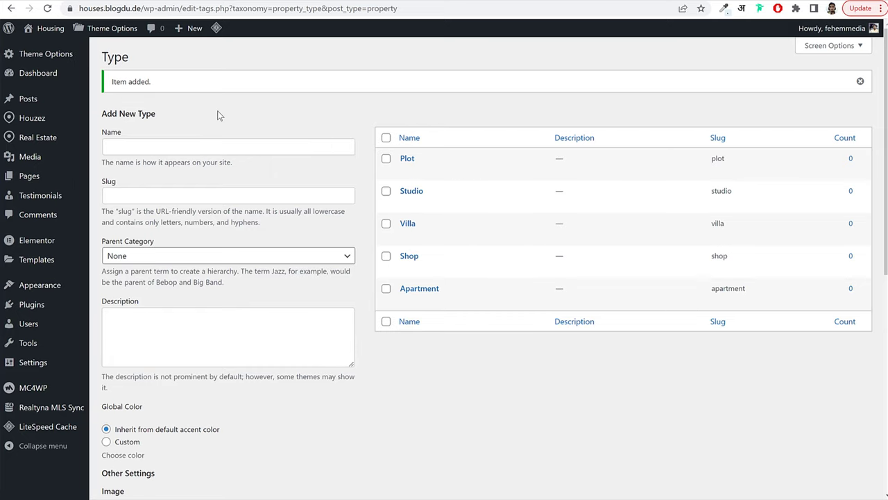
- Add For Rent as a property status on the Status page
mouse_move(41, 143)
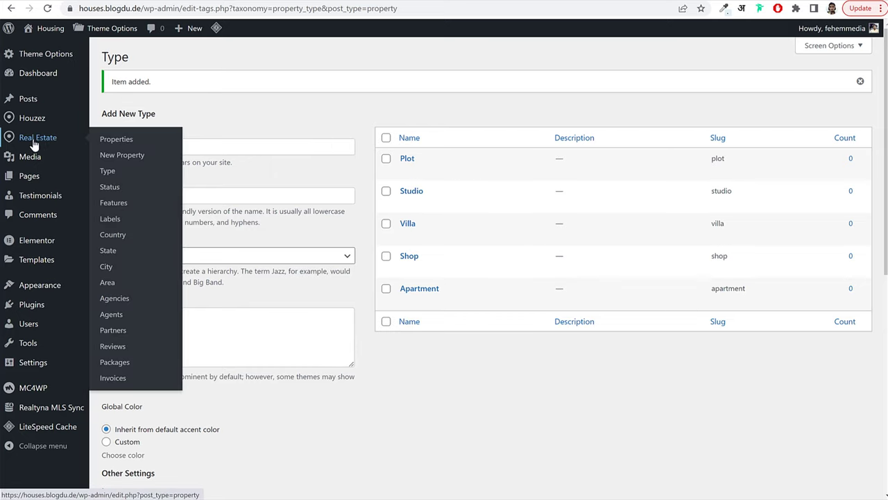
left_click(114, 188)
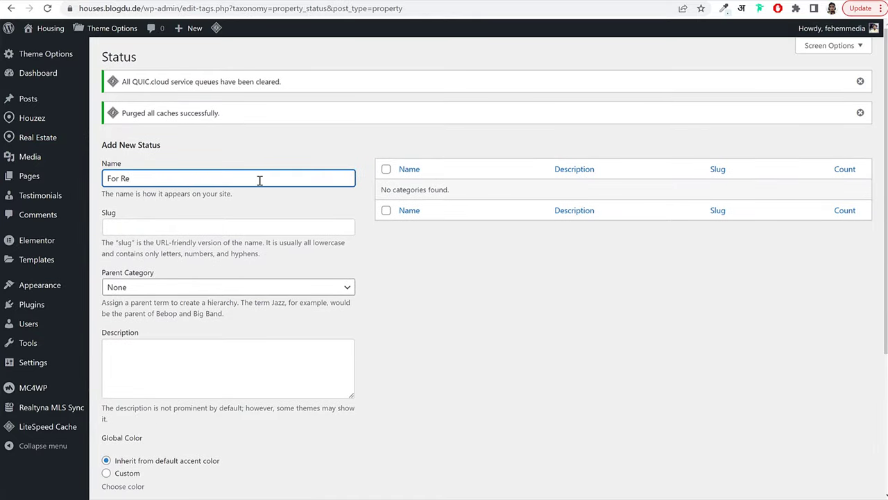
scroll(254, 192, "down", 3)
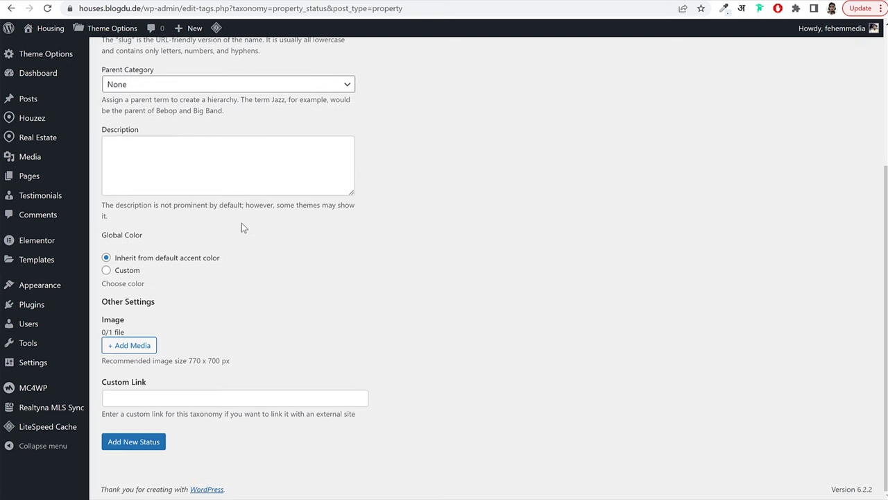
left_click(142, 442)
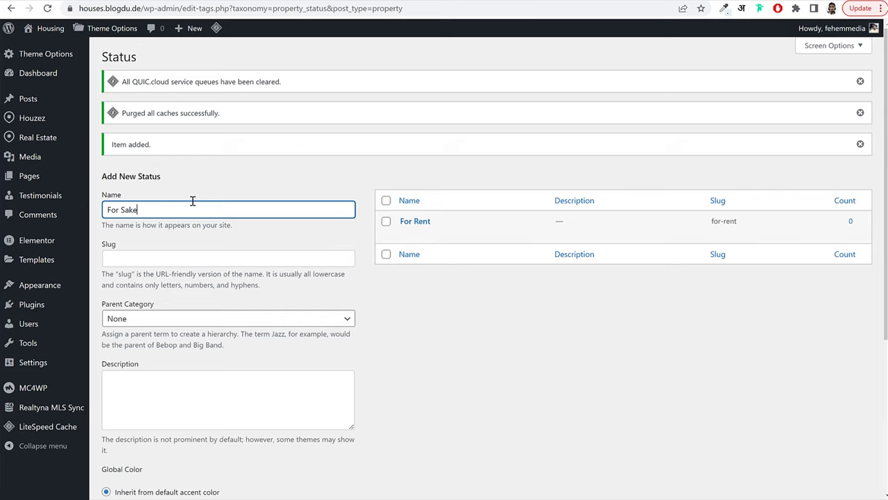
- Add For Sale as a second property status
scroll(197, 209, "down", 4)
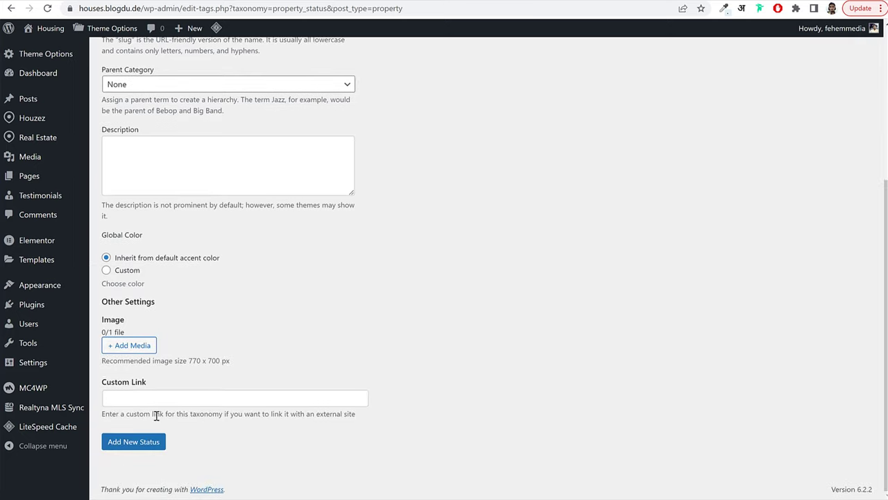
left_click(139, 440)
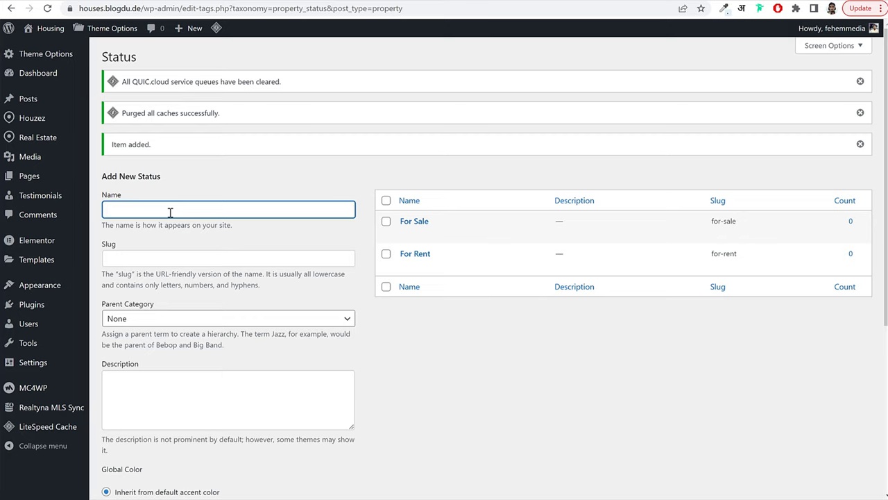
mouse_move(43, 137)
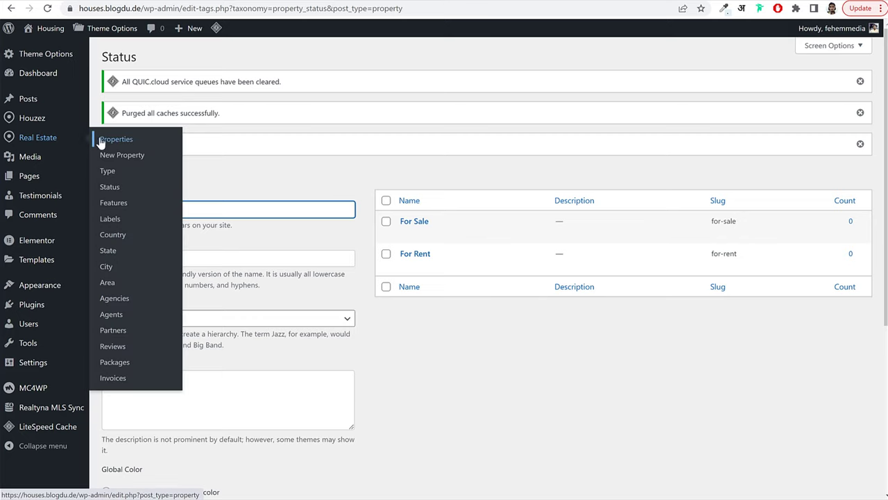
left_click(130, 205)
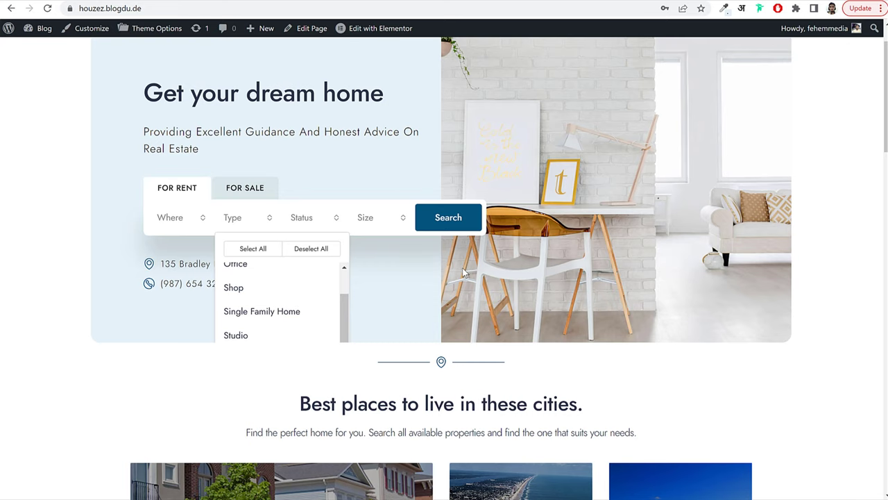
- Open the Family home demo listing and step through two gallery photos
scroll(462, 269, "down", 10)
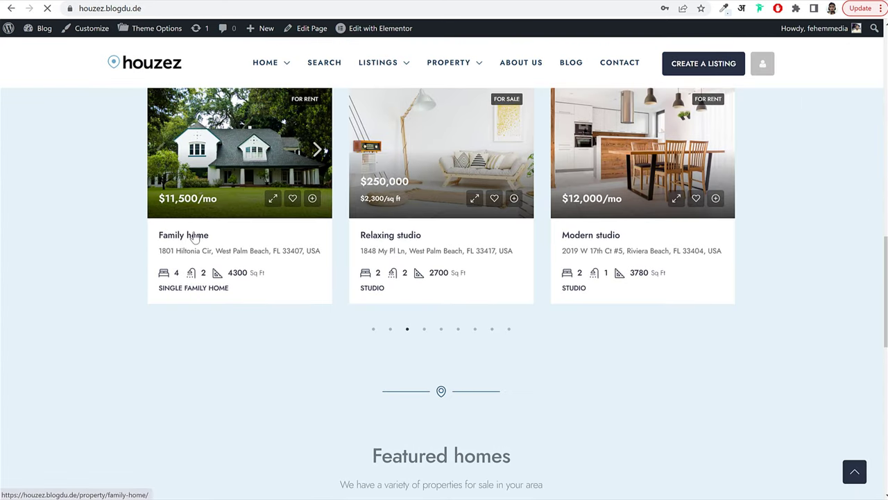
left_click(215, 228)
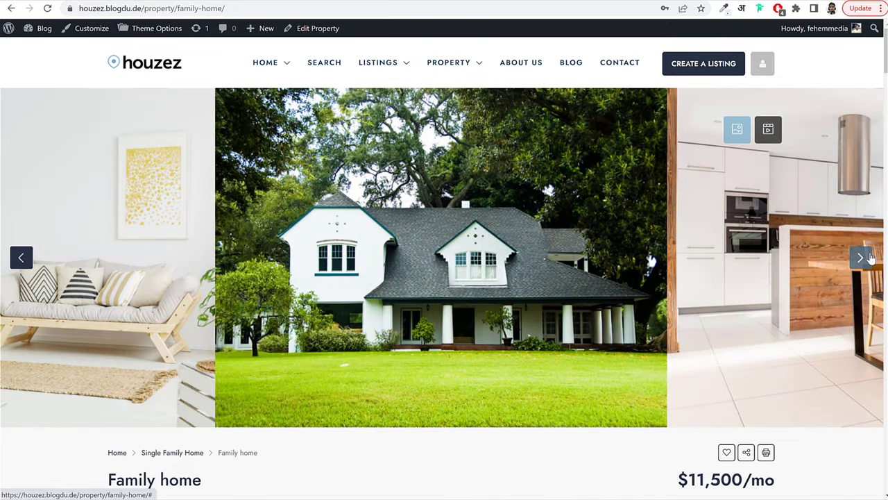
left_click(869, 257)
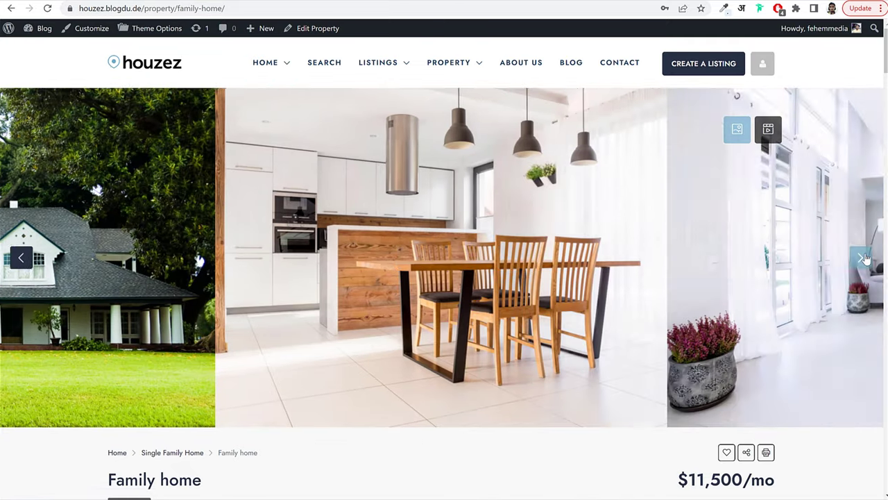
left_click(870, 258)
scroll(797, 316, "down", 10)
scroll(797, 314, "down", 10)
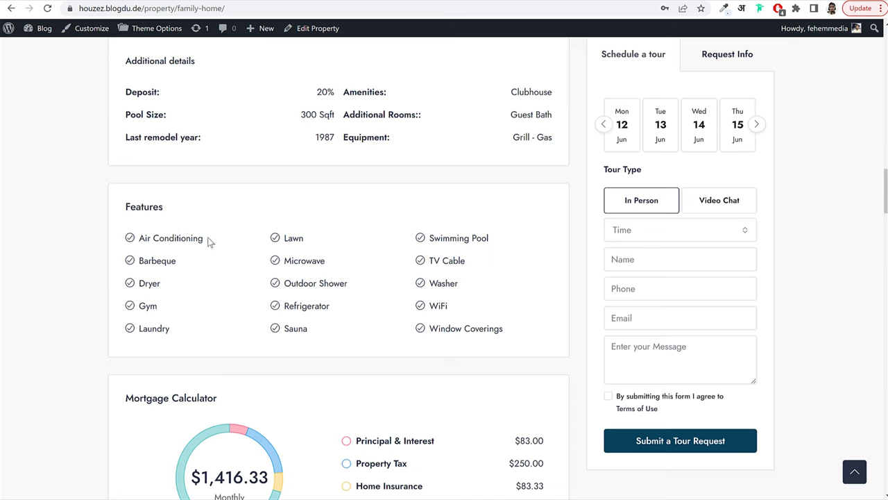
- Select the Air Conditioning feature text, then view two more gallery photos
left_click_drag(205, 239, 140, 236)
key("ctrl+c")
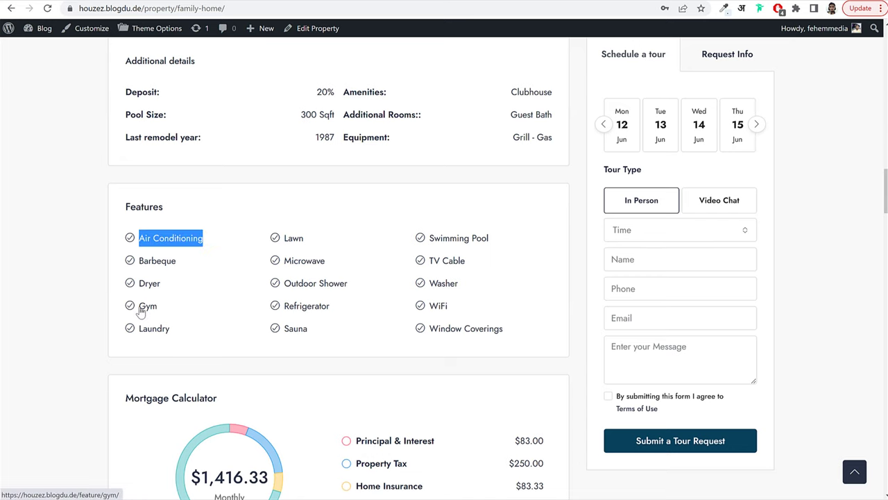
scroll(402, 317, "up", 3)
scroll(402, 317, "up", 10)
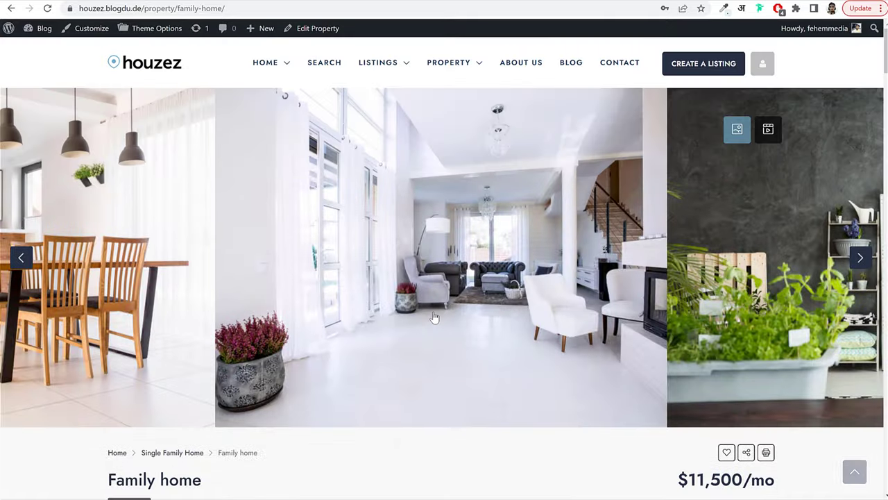
left_click(857, 258)
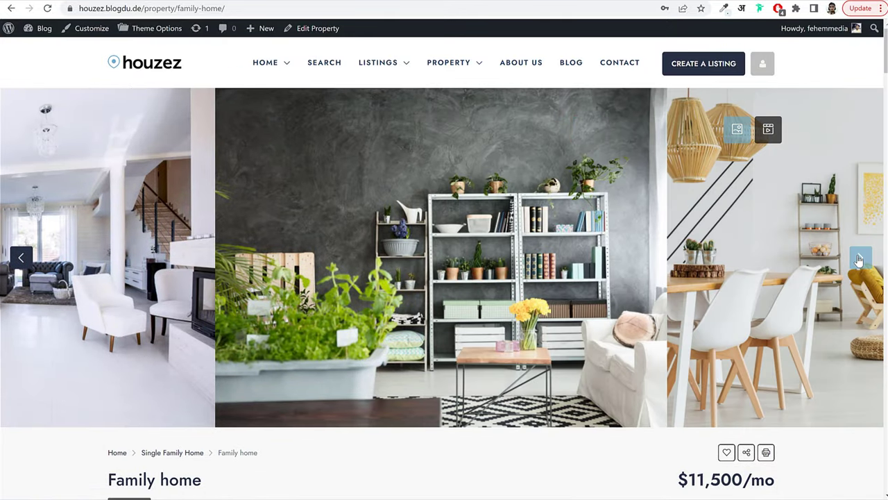
left_click(858, 258)
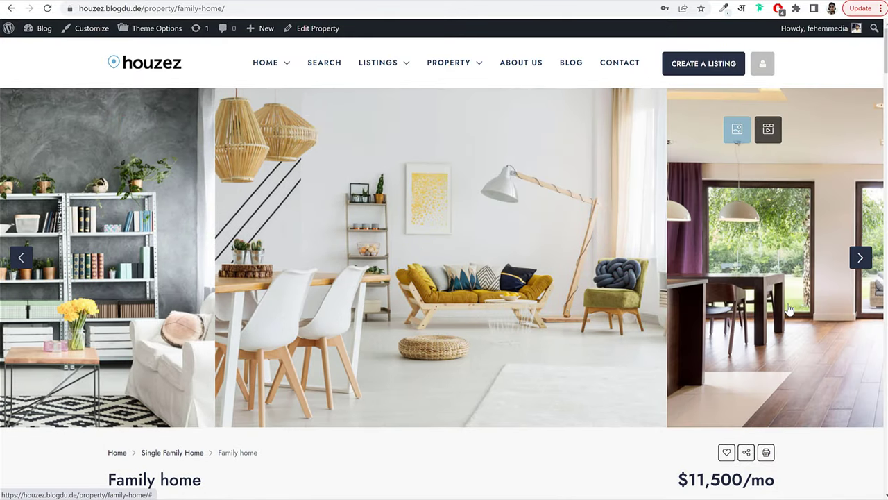
- Scroll back down to the Features list and select its entries
scroll(790, 310, "down", 4)
scroll(787, 310, "down", 18)
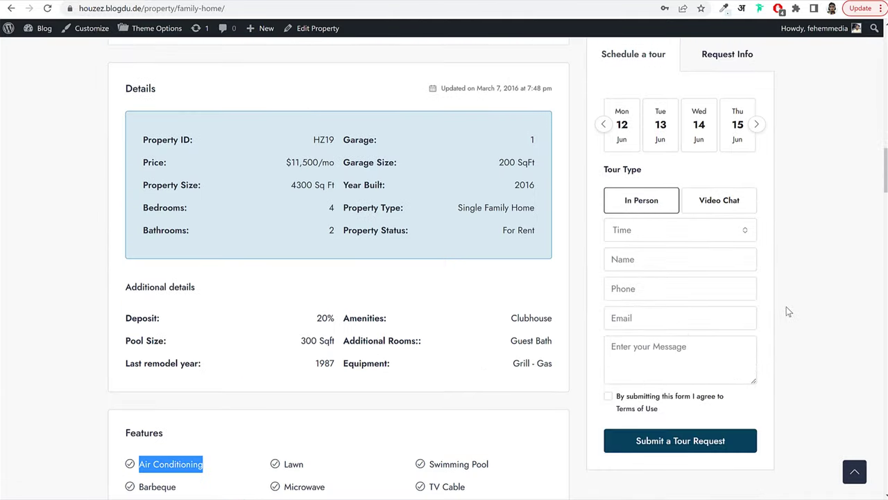
scroll(520, 277, "down", 3)
scroll(491, 291, "up", 4)
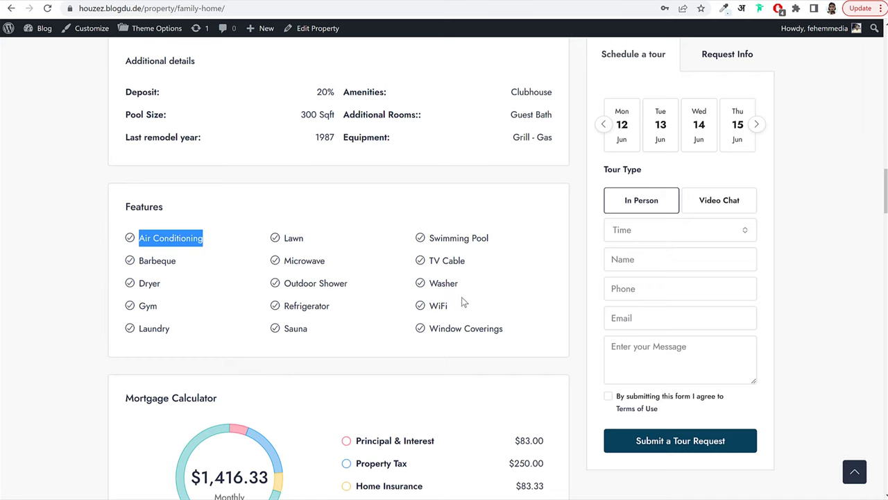
left_click(193, 200)
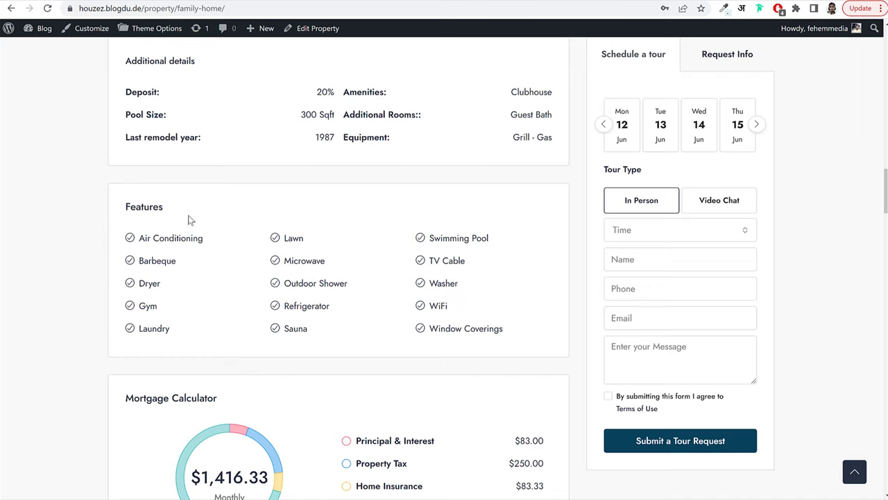
left_click_drag(135, 238, 486, 327)
left_click(505, 321)
- Copy Air Conditioning from the demo page and add it as a feature
left_click_drag(167, 241, 138, 243)
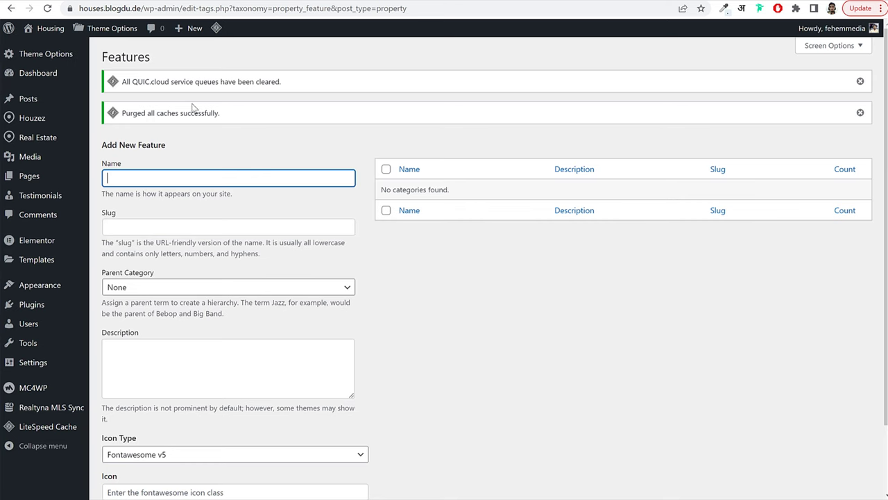
key("ctrl+v")
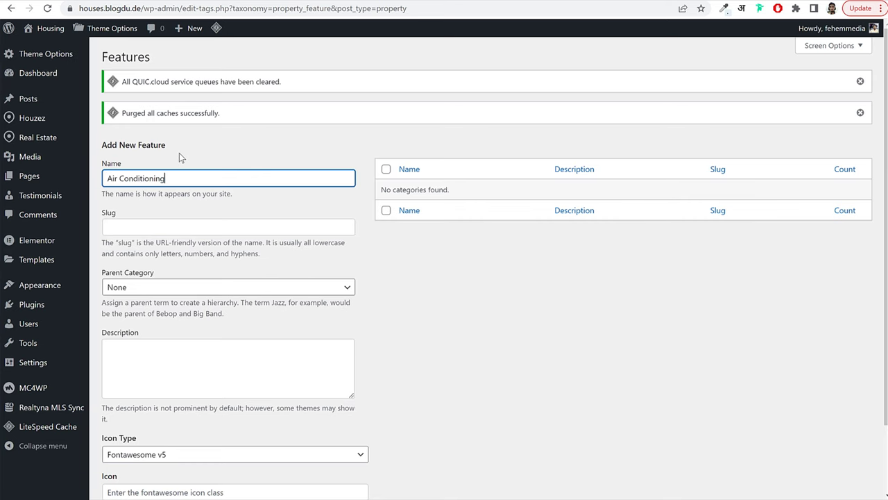
key("ctrl+a")
left_click(366, 271)
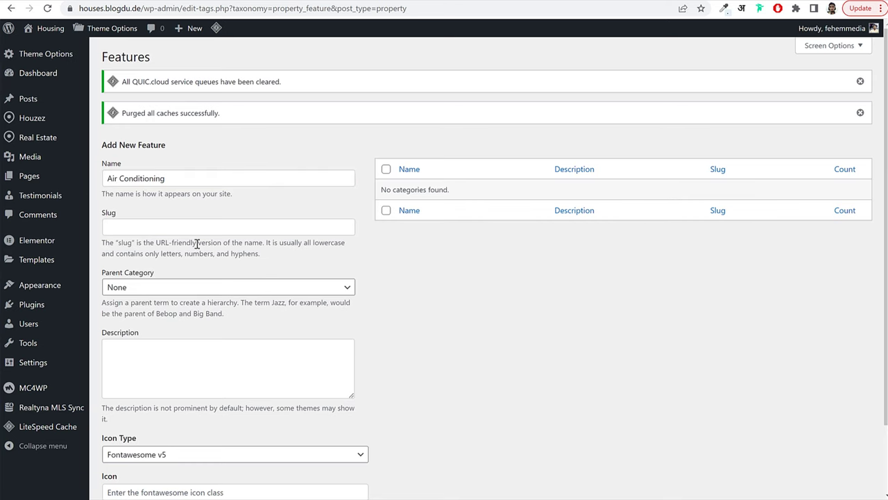
scroll(216, 326, "down", 2)
left_click(135, 440)
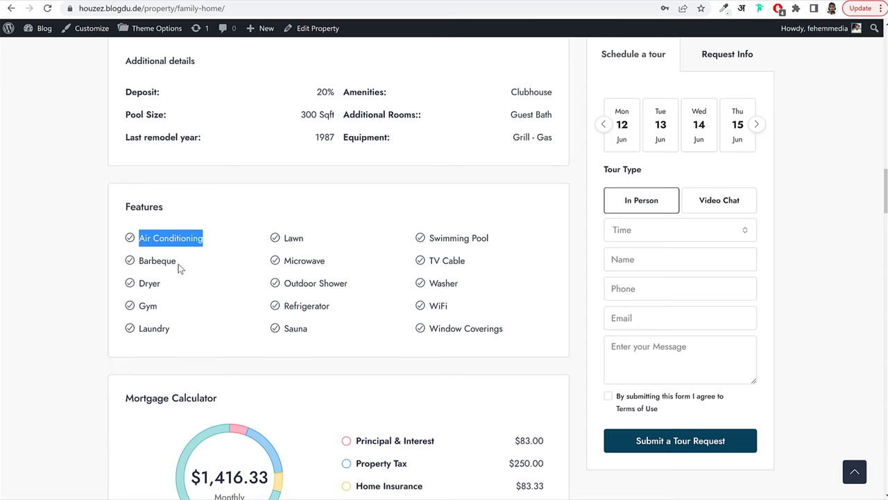
- Copy Barbeque from the demo list and add it as a feature
left_click_drag(179, 262, 137, 264)
key("ctrl+c")
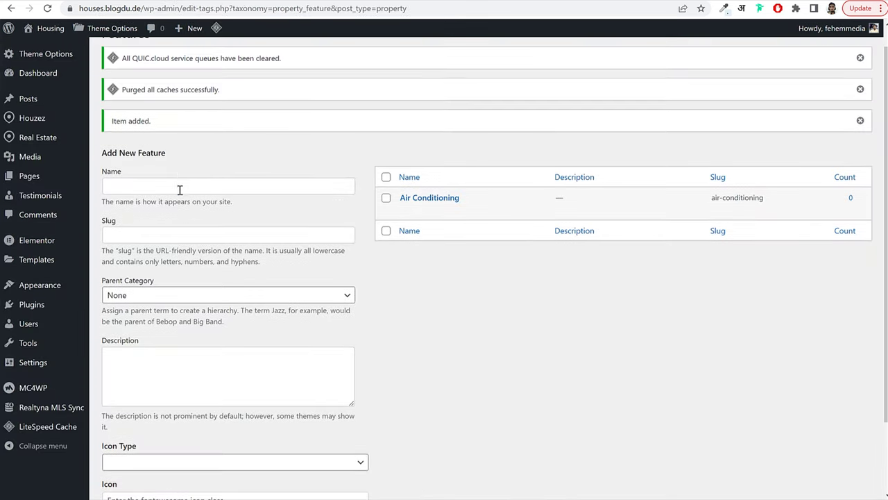
left_click(179, 186)
key("ctrl+v")
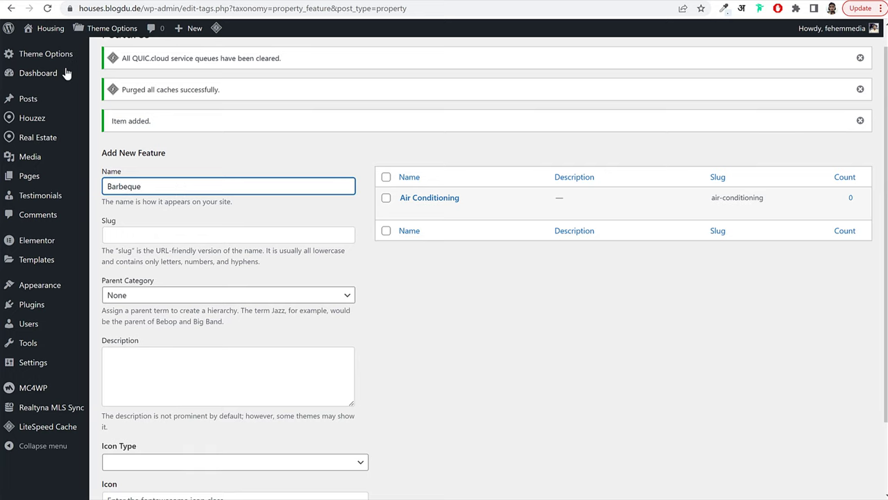
key("Return")
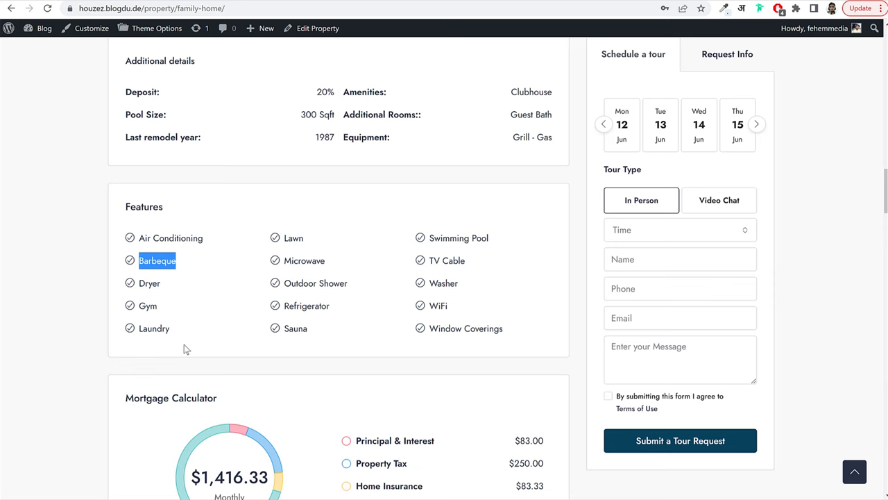
- Add Laundry, Gym, Garden and Pool as property features
left_click_drag(175, 329, 137, 332)
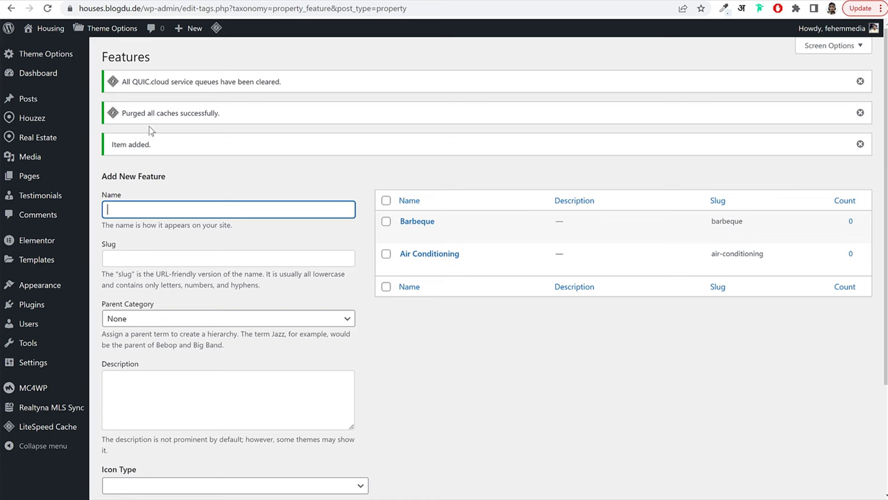
type("Laundry")
key("Return")
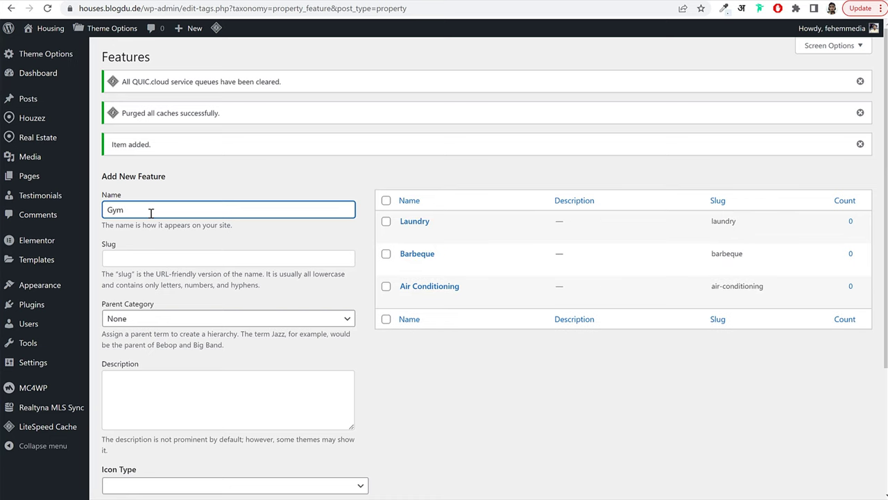
key("Return")
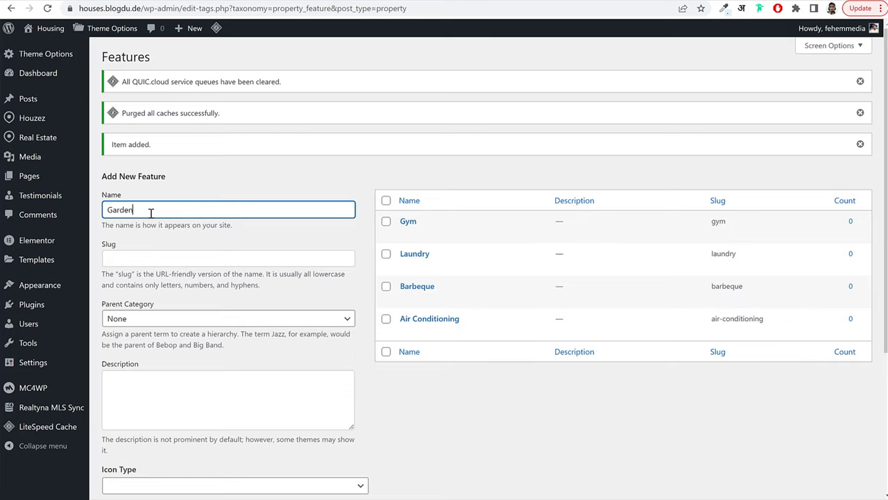
key("Return")
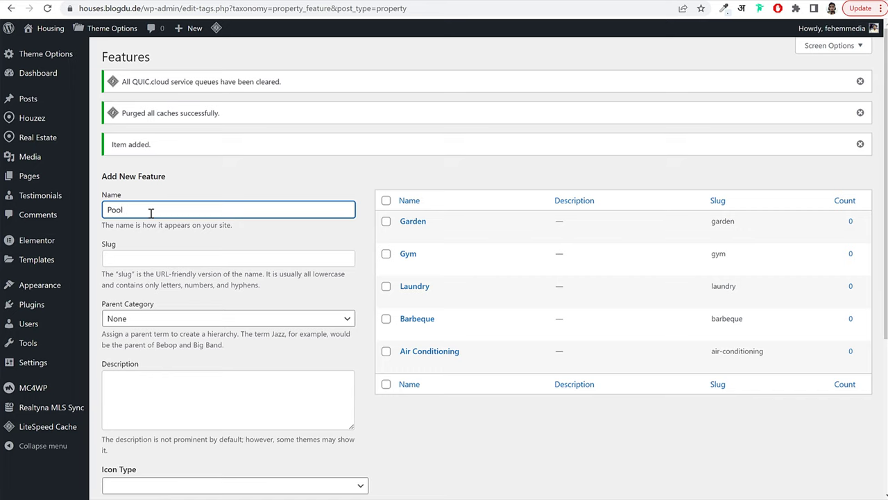
key("Return")
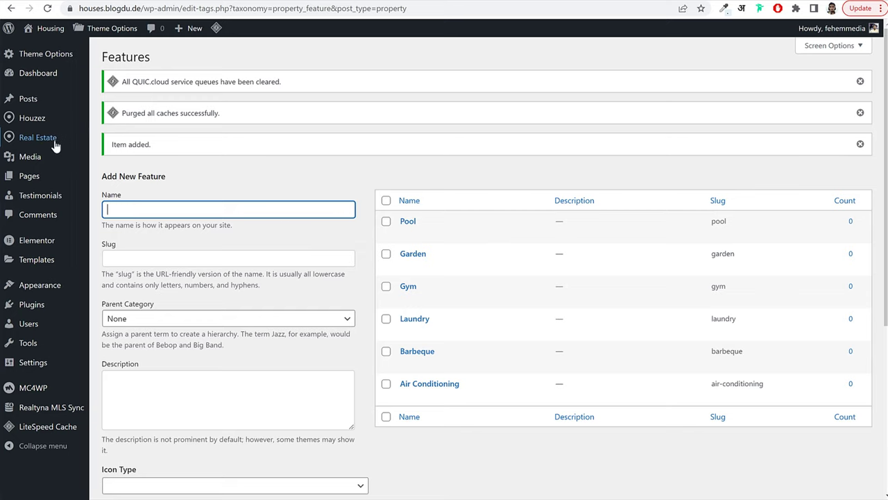
- Open the property Labels page, then revisit the Family home listing on the demo site
mouse_move(47, 143)
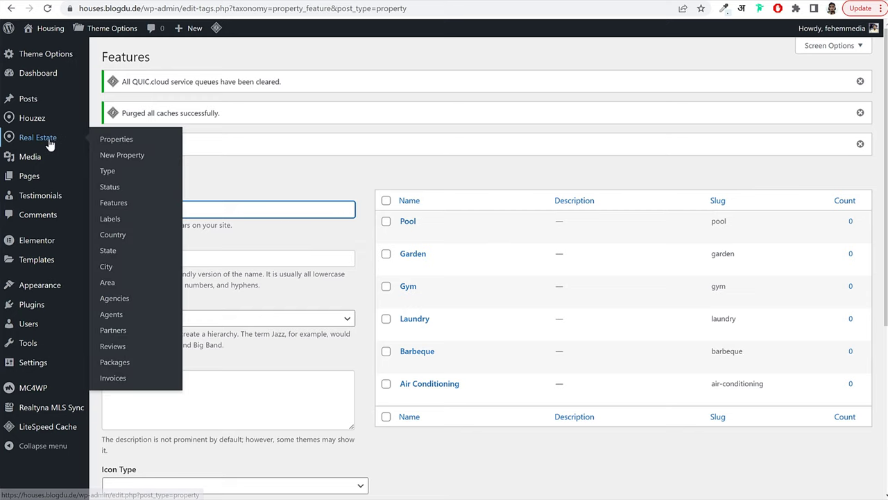
left_click(124, 225)
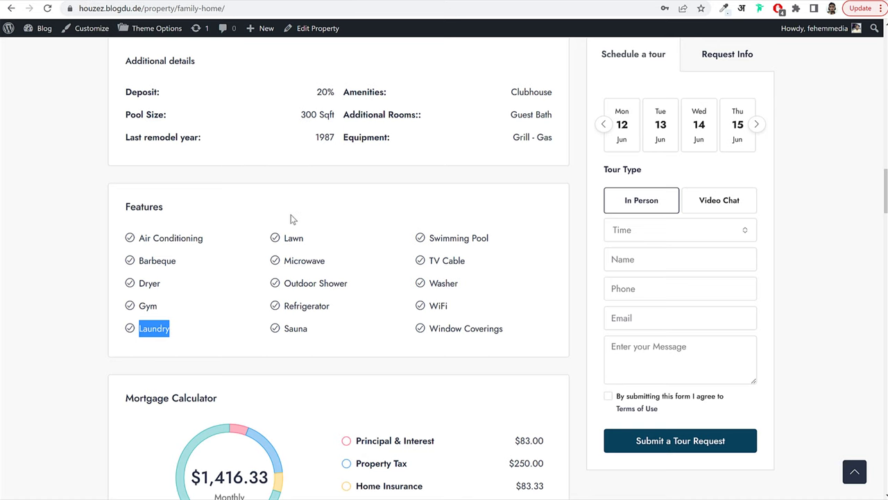
scroll(290, 220, "up", 2)
key("alt+Left")
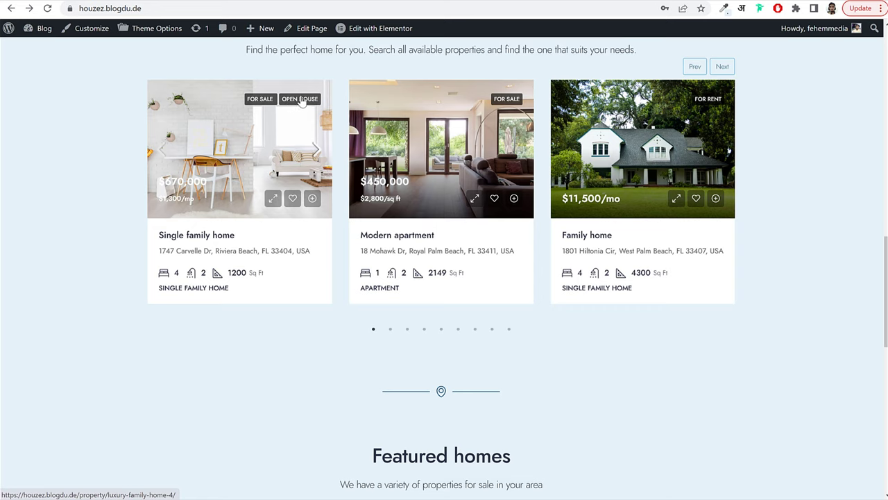
left_click(725, 164)
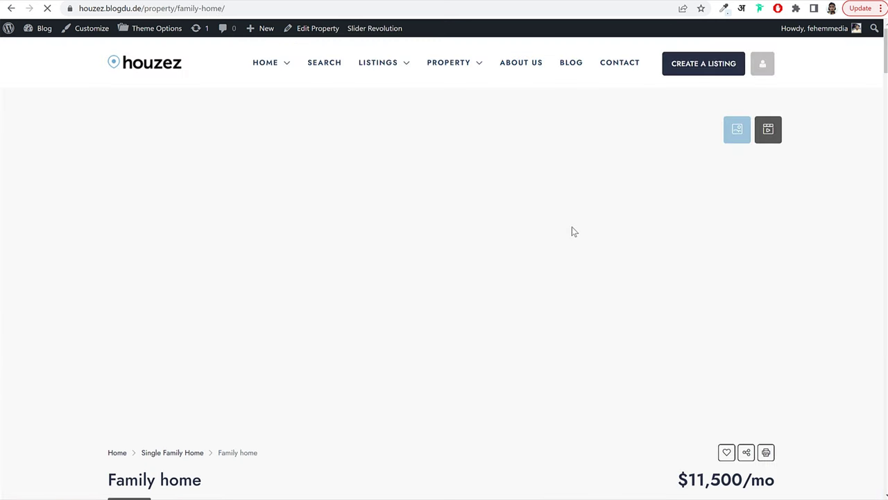
key("alt+Left")
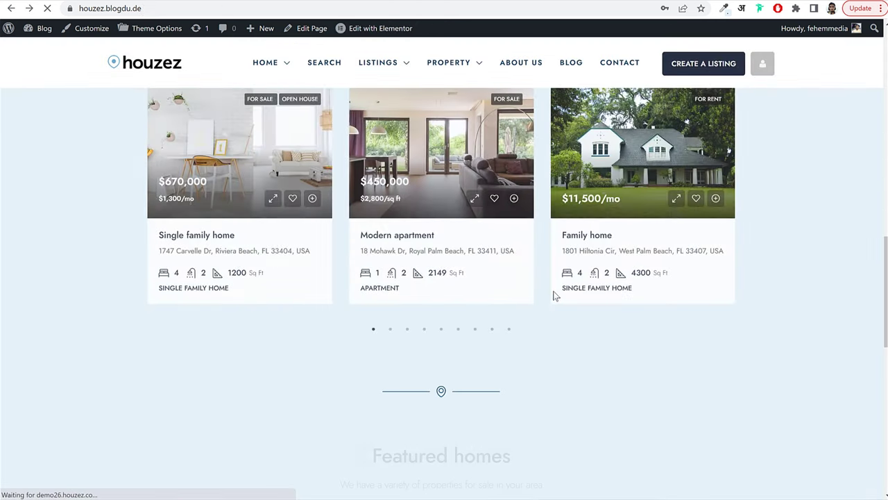
scroll(694, 208, "up", 2)
- Advance the demo home page's properties carousel six cards
left_click(724, 179)
left_click(724, 179)
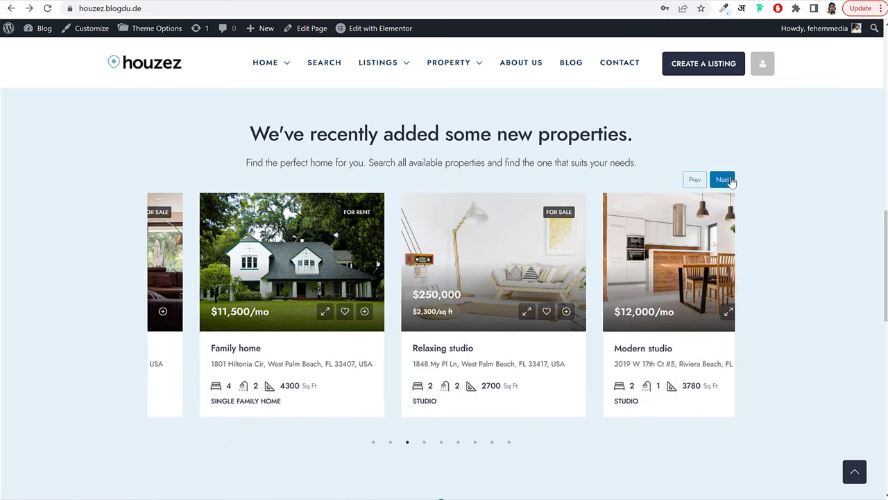
left_click(724, 180)
left_click(724, 179)
left_click(724, 180)
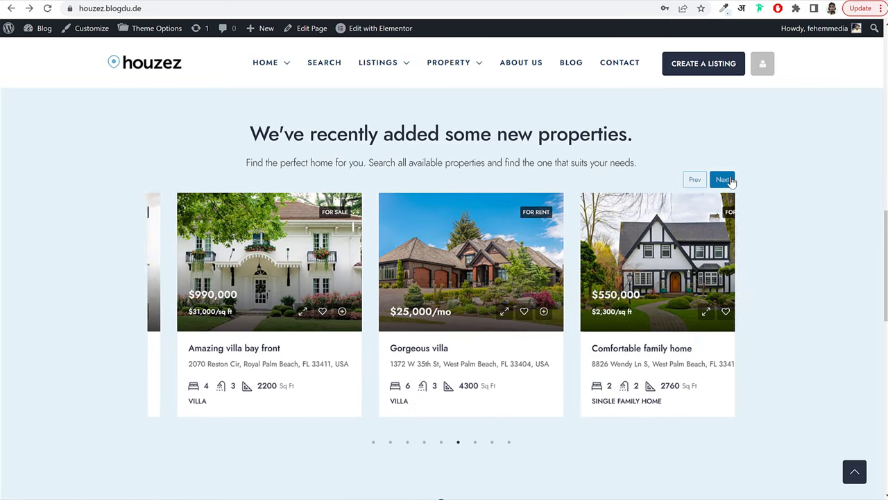
left_click(724, 180)
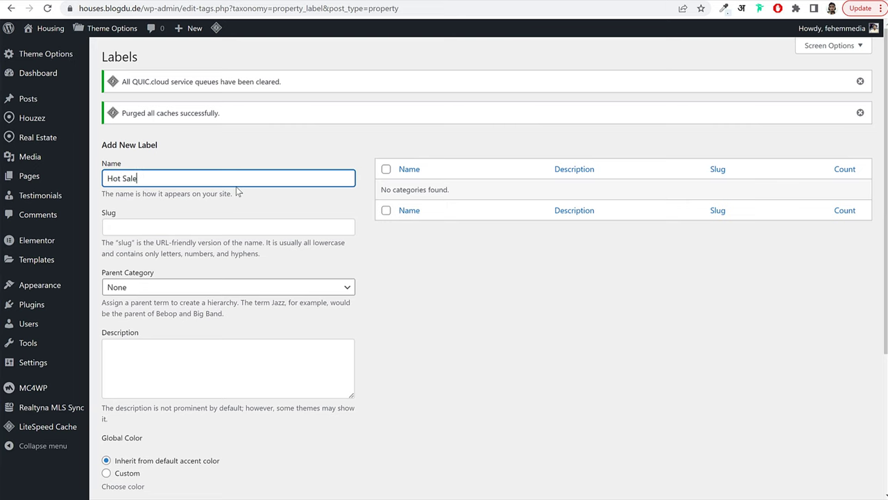
- Add Hot Sale and Open House' as property labels
key("Return")
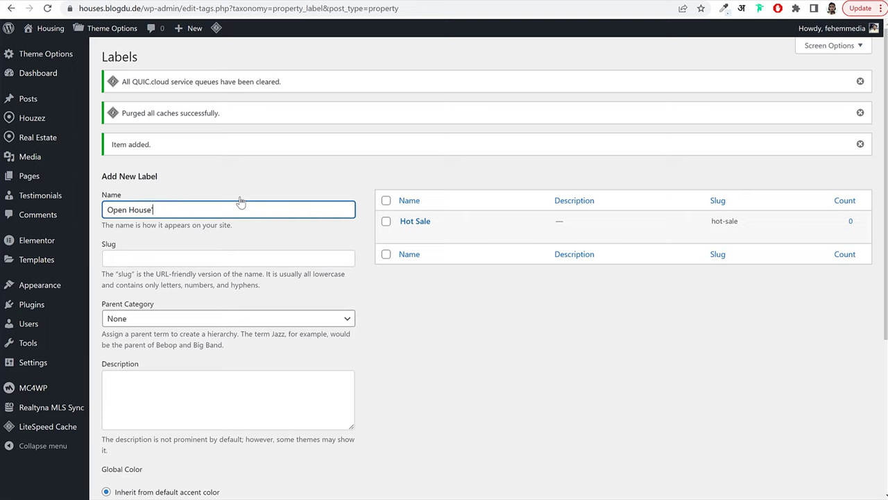
type("Open House'")
key("Return")
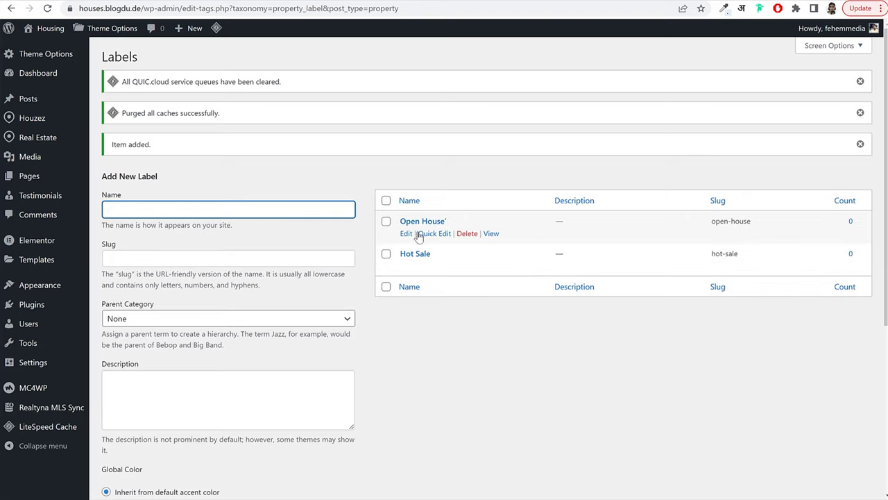
- Remove the stray apostrophe from the Open House label and update it
left_click(406, 234)
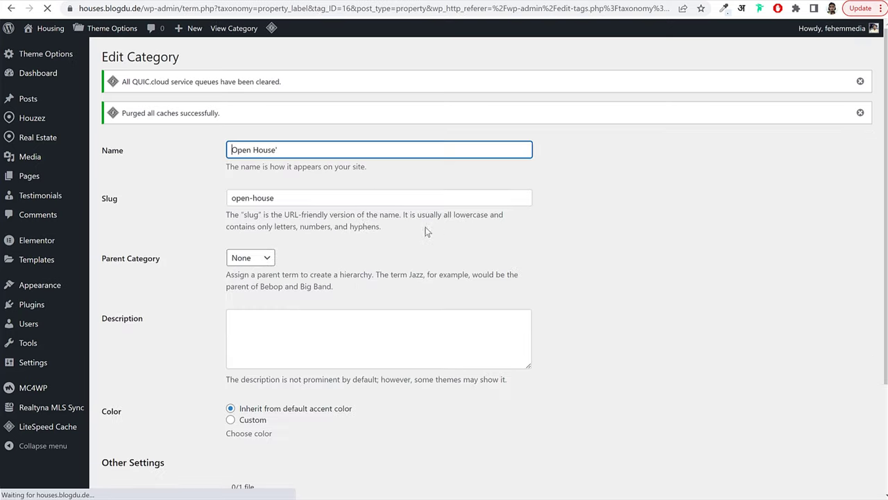
left_click(317, 144)
key("BackSpace")
scroll(359, 304, "down", 3)
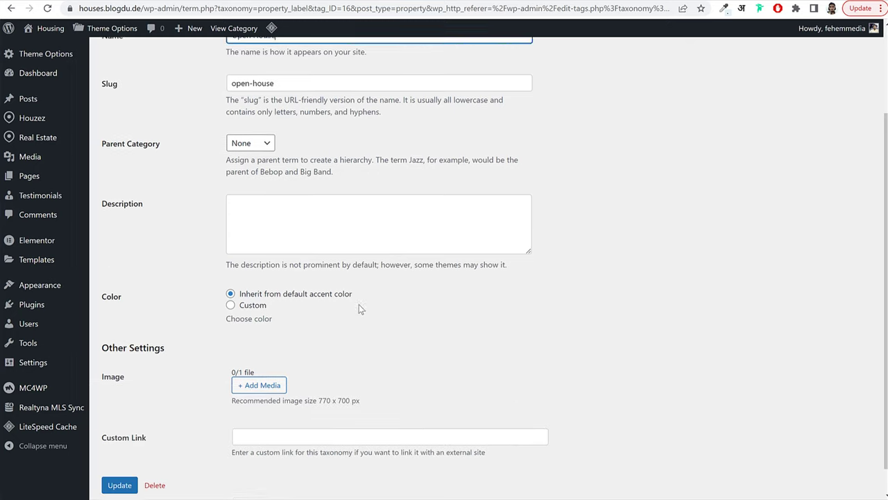
left_click(129, 456)
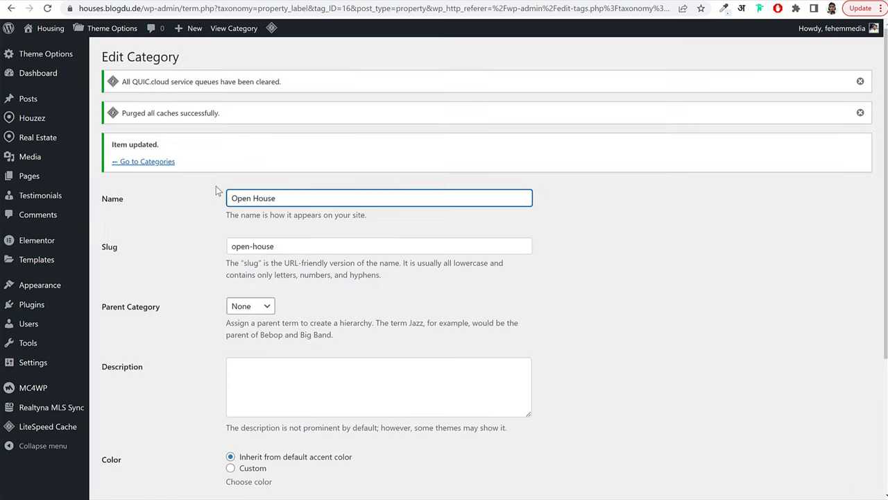
mouse_move(39, 140)
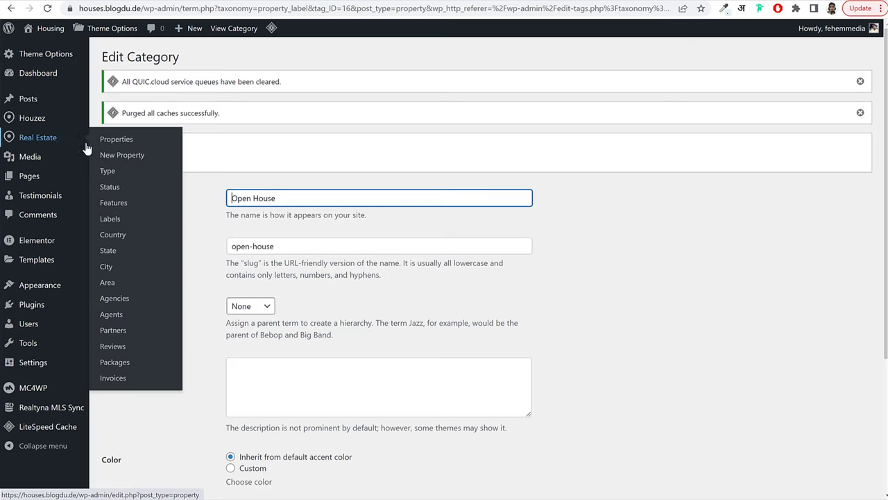
- Save India as a new country on the property Country page
left_click(122, 237)
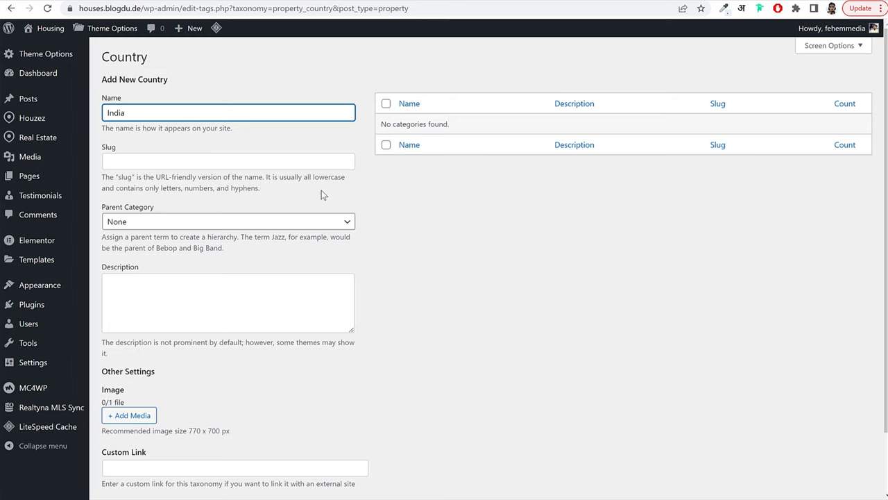
scroll(350, 269, "down", 2)
left_click(165, 441)
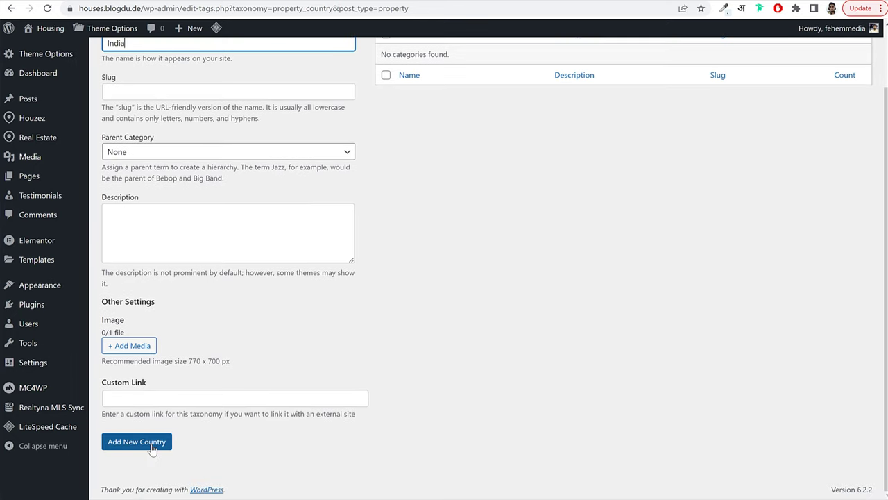
scroll(433, 313, "up", 2)
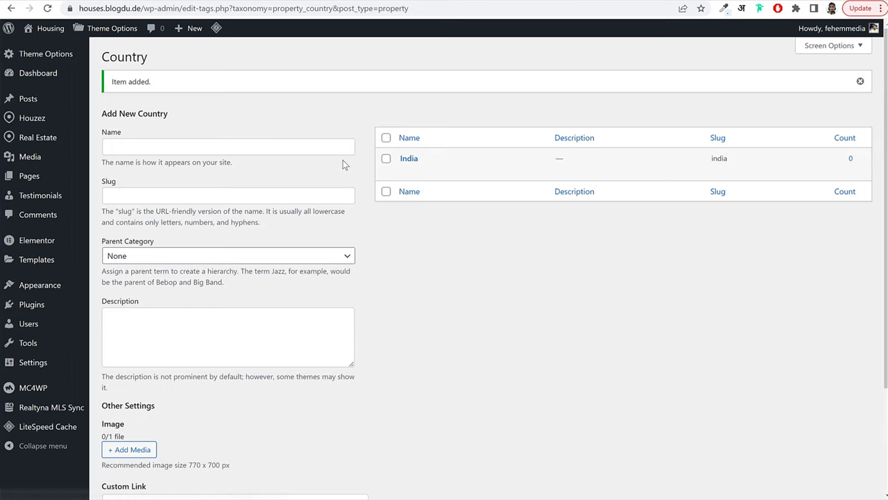
mouse_move(68, 143)
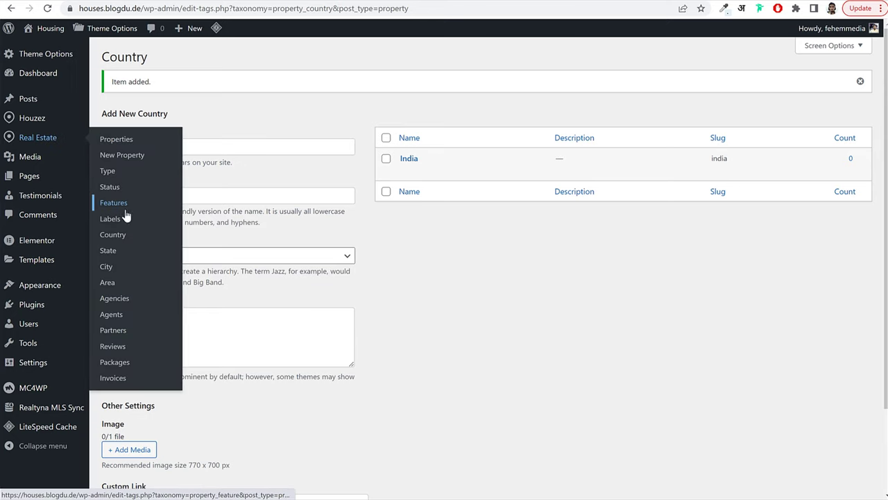
- Add Maharashtra as a state assigned to India
left_click(122, 257)
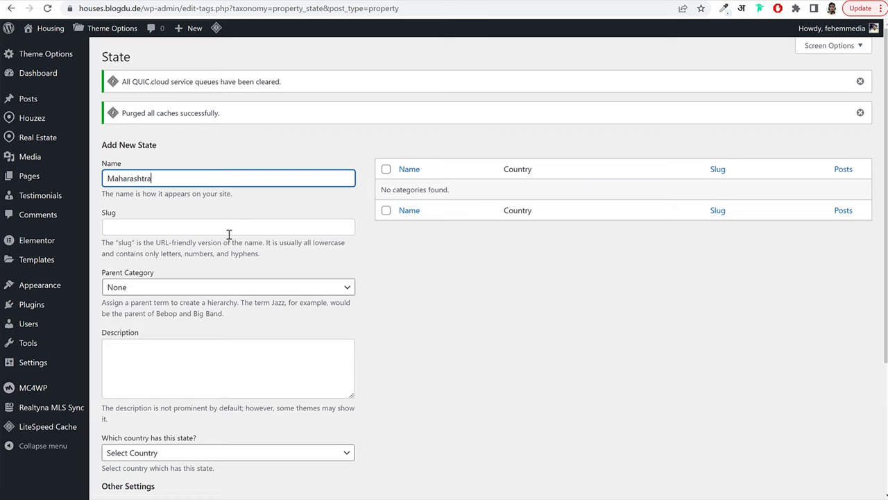
scroll(229, 235, "down", 2)
left_click_drag(101, 325, 204, 338)
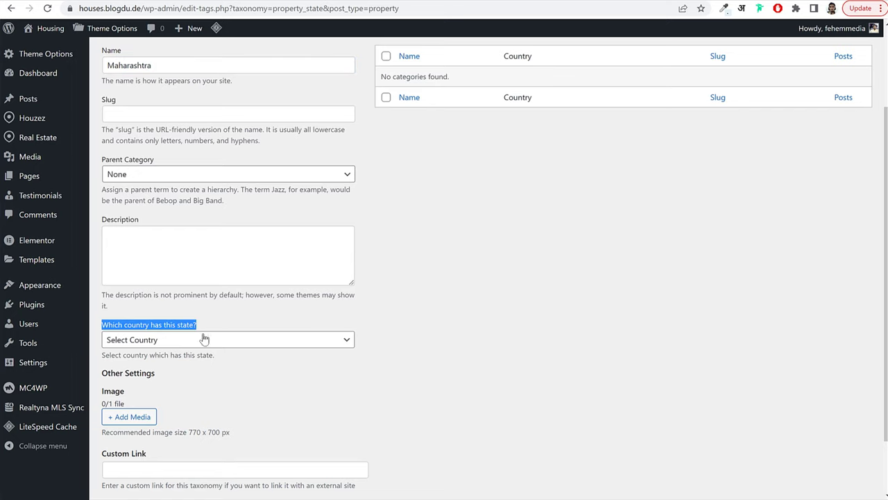
left_click(204, 338)
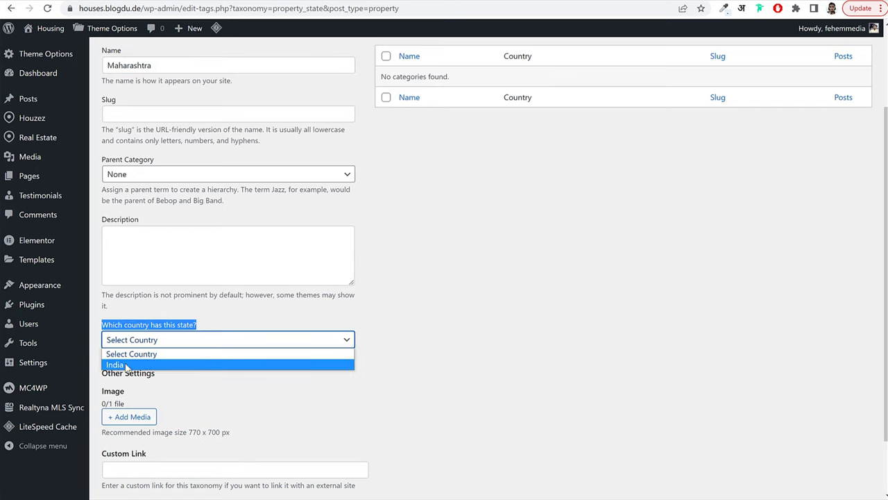
left_click(137, 366)
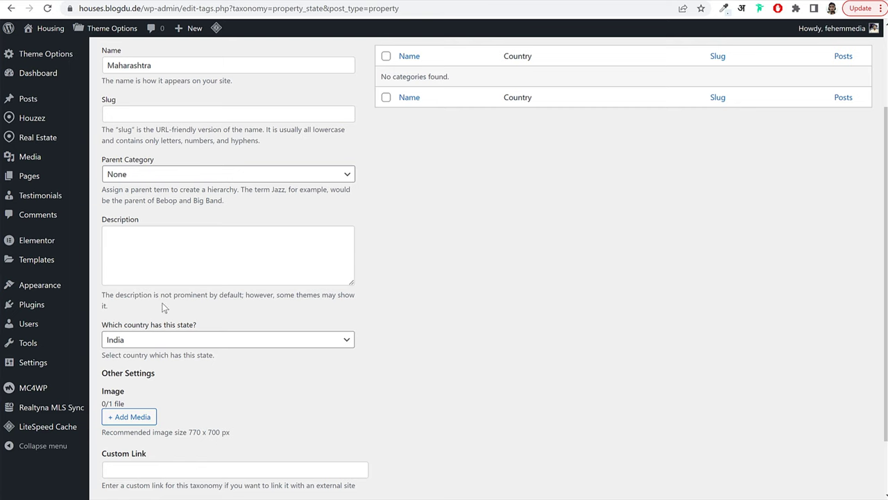
scroll(147, 350, "down", 1)
left_click(129, 440)
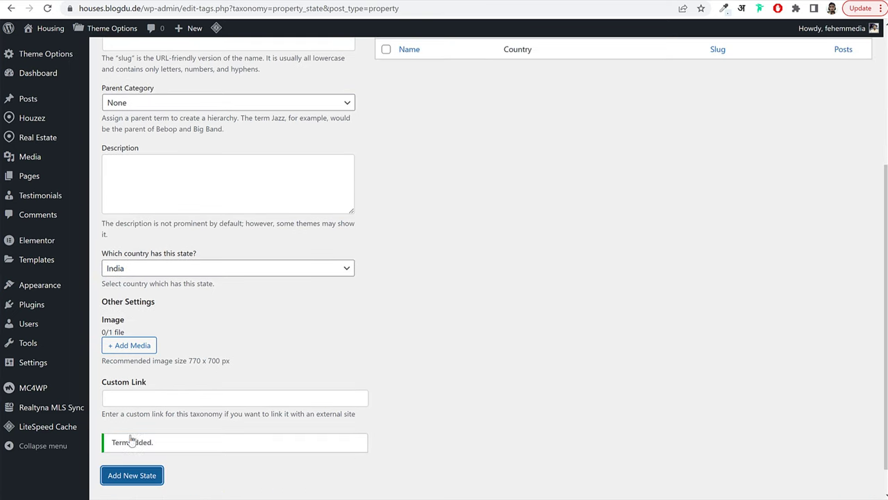
- Add Kerala as a state assigned to India
scroll(304, 374, "up", 3)
left_click(174, 212)
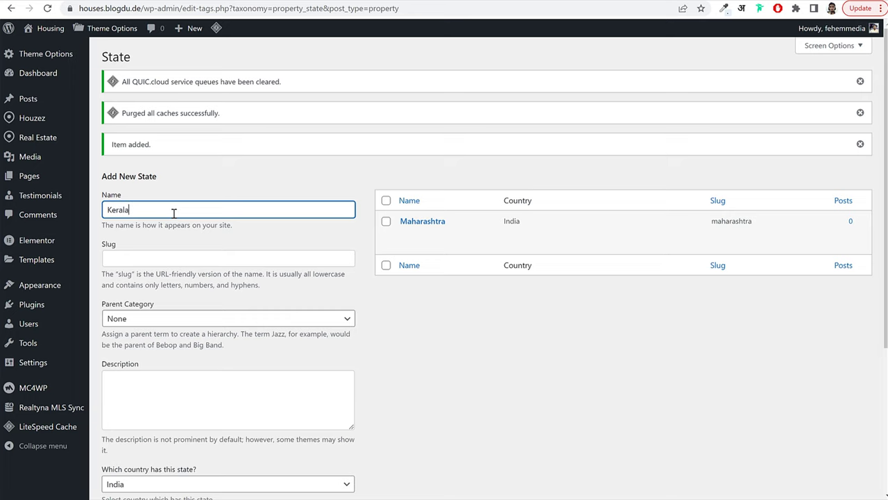
scroll(161, 318, "down", 3)
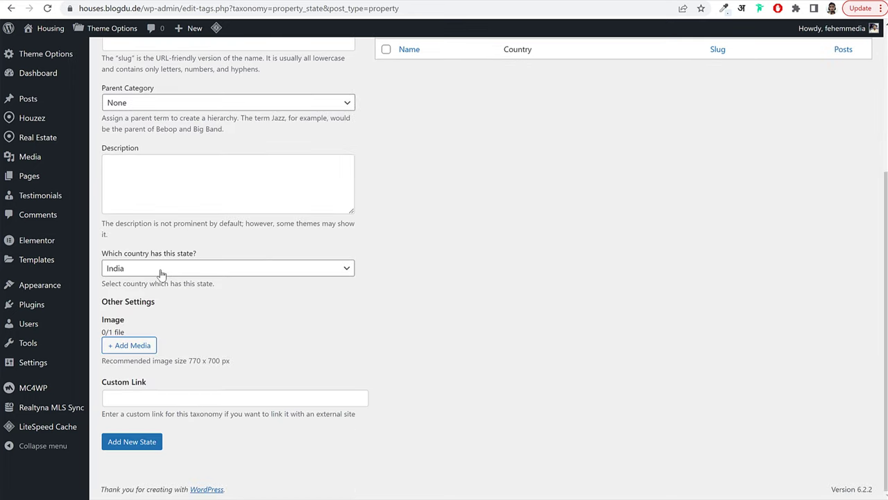
left_click(161, 272)
left_click(145, 293)
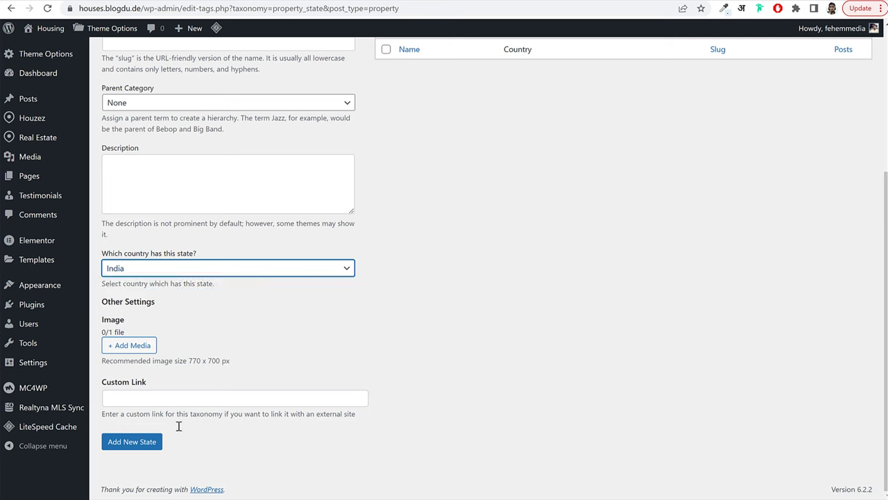
left_click(134, 442)
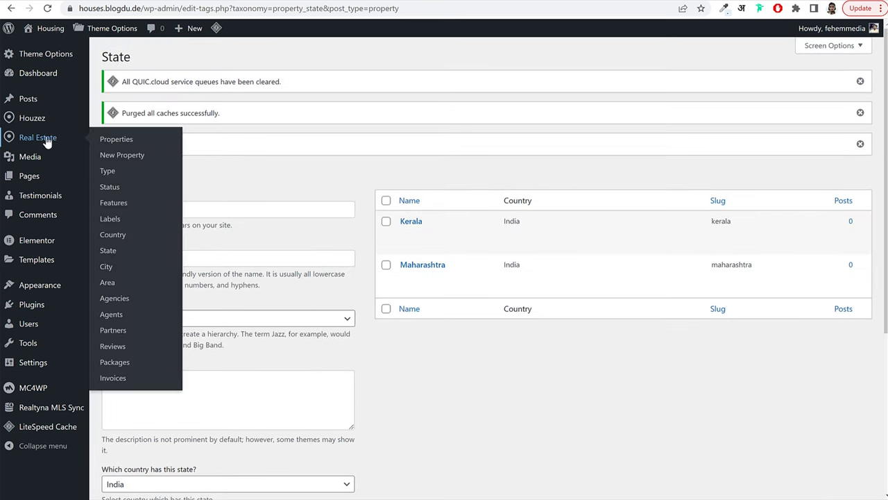
- On the City page, enter Mumbai and assign it to the Maharashtra state
left_click(121, 270)
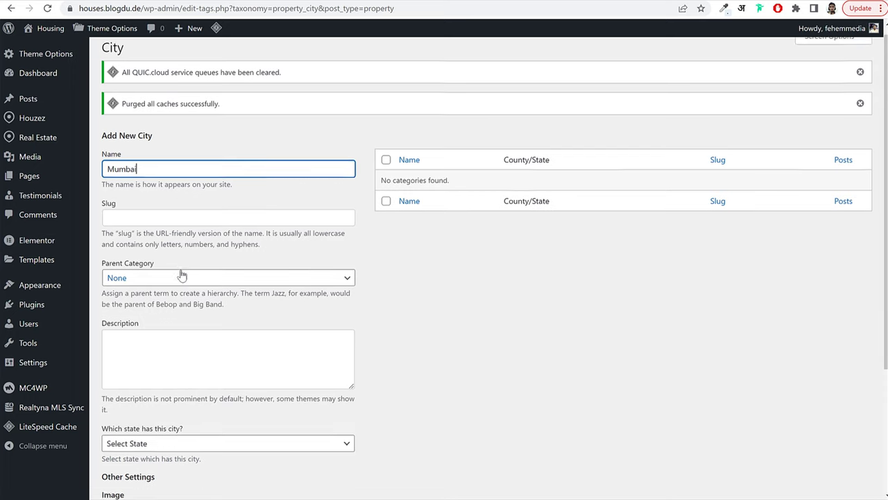
scroll(185, 308, "down", 2)
left_click(139, 339)
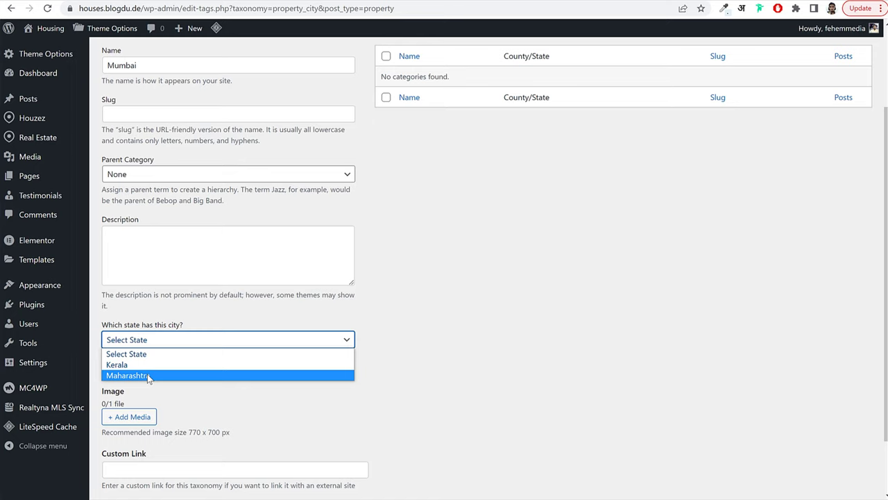
left_click(148, 375)
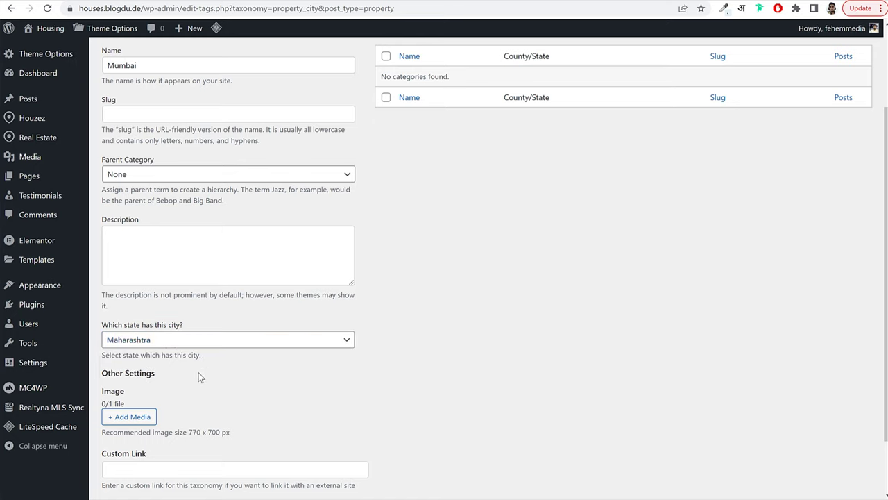
scroll(199, 377, "down", 2)
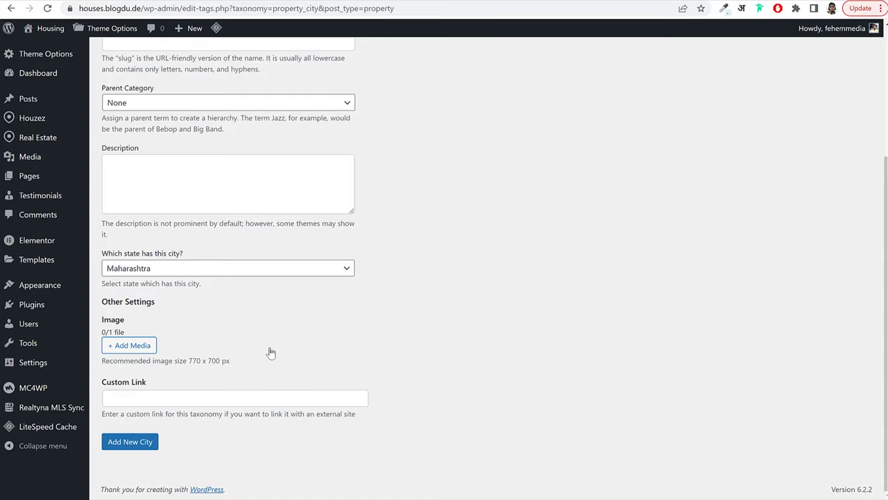
scroll(271, 353, "up", 5)
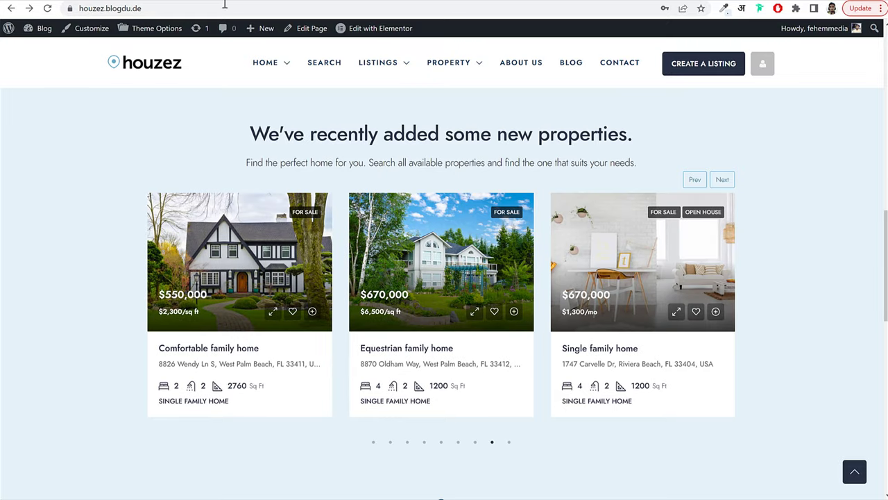
mouse_move(624, 207)
scroll(793, 261, "down", 7)
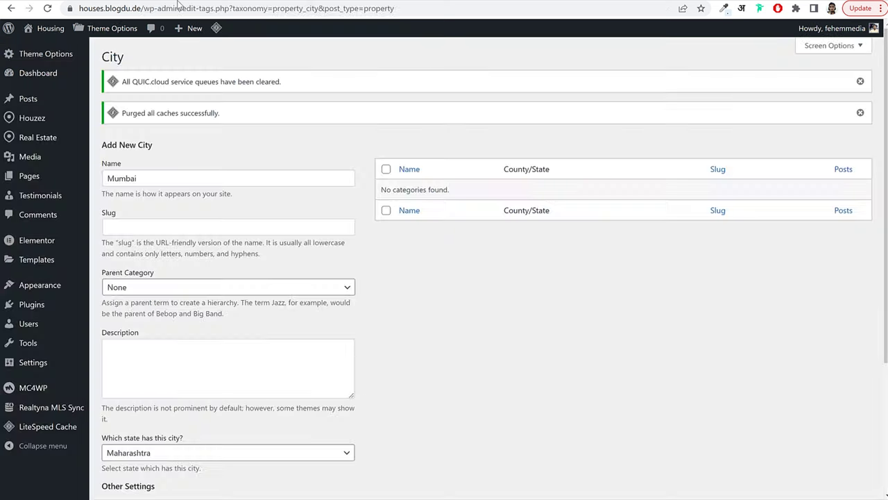
scroll(269, 291, "down", 3)
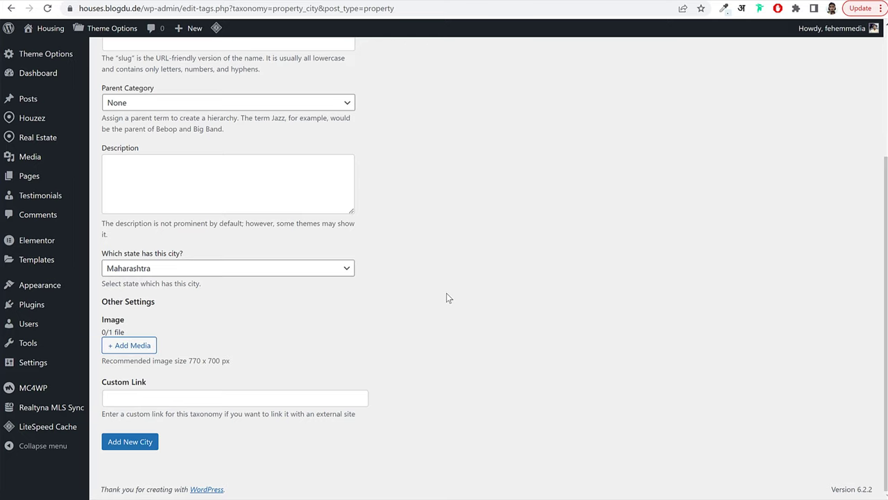
- Search Unsplash for mumbai photos and scroll through the results
left_click(563, 2)
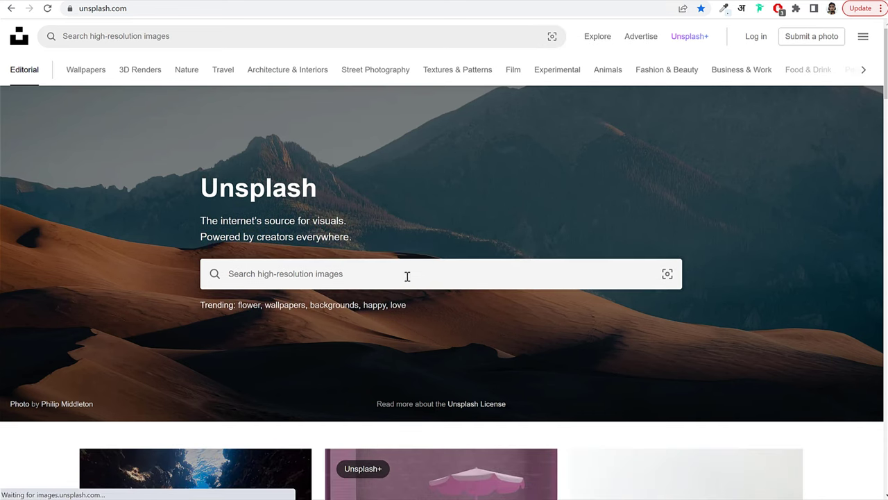
left_click(414, 274)
type("mum")
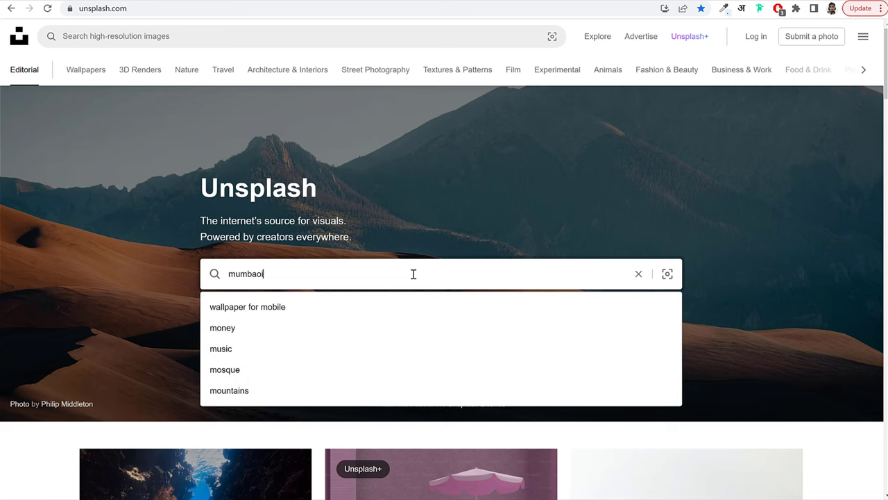
type("baoi")
key("BackSpace")
key("BackSpace")
key("Return")
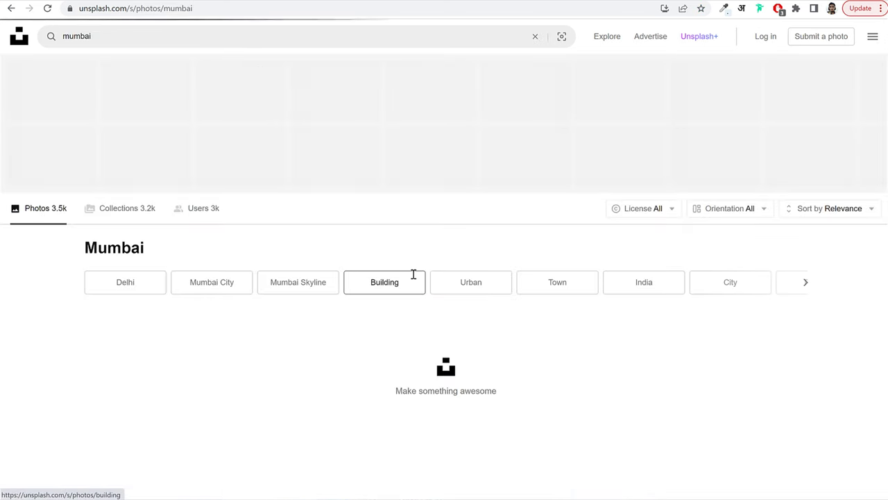
scroll(723, 174, "down", 3)
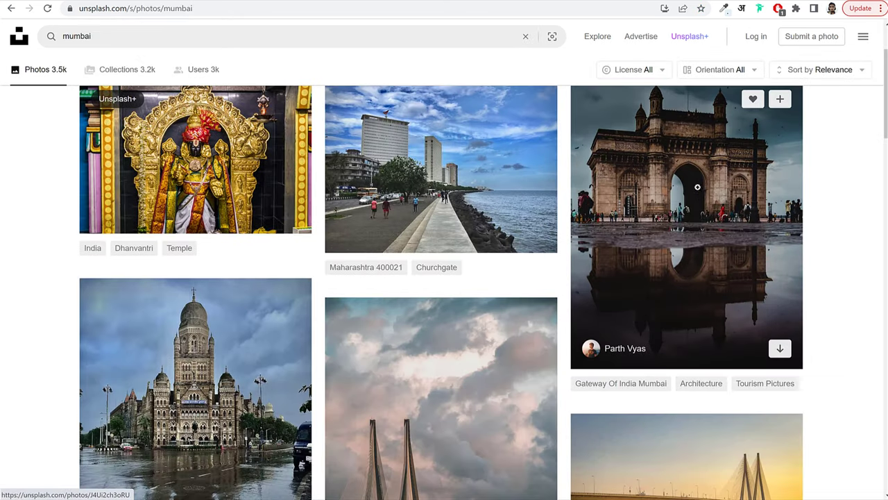
scroll(748, 166, "up", 1)
scroll(486, 229, "down", 3)
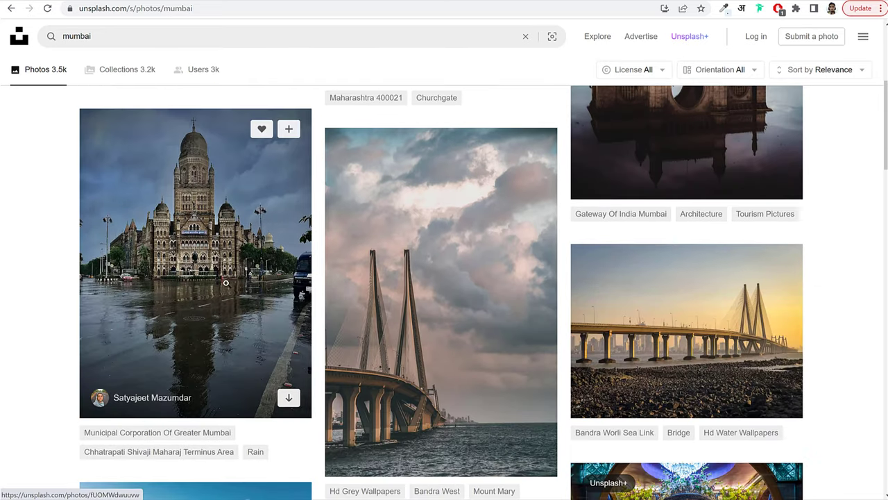
scroll(243, 222, "down", 9)
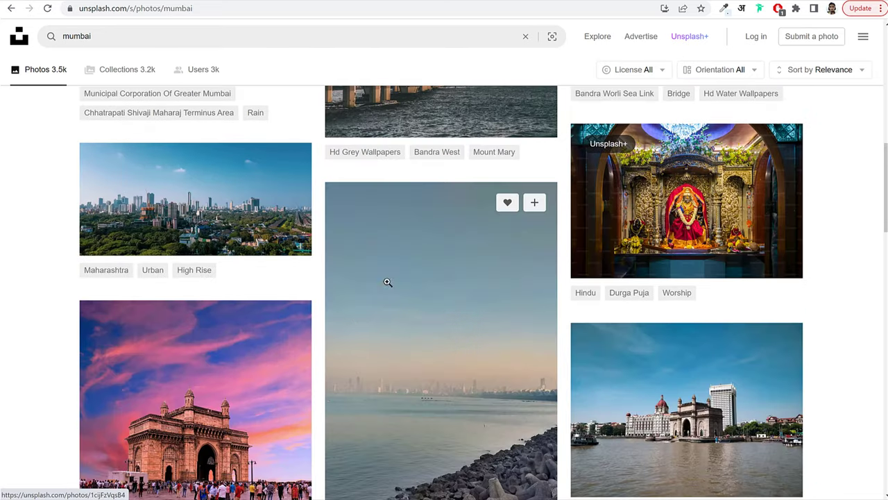
scroll(286, 329, "down", 1)
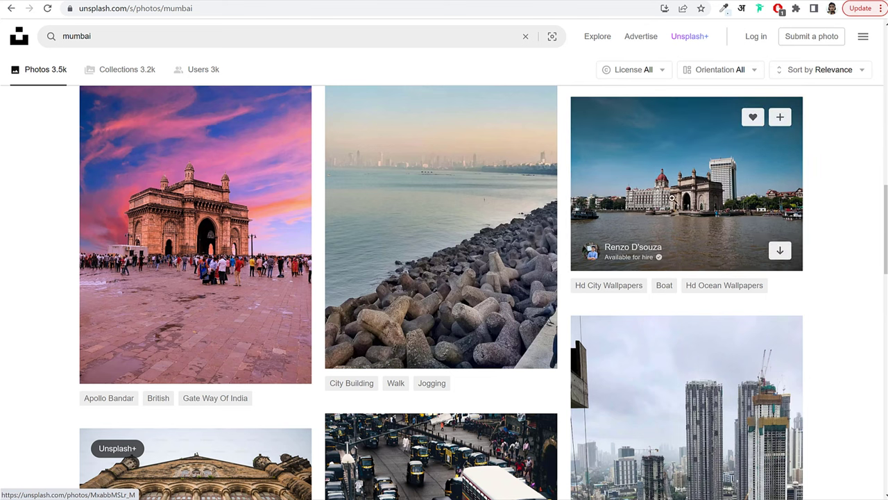
scroll(842, 223, "down", 8)
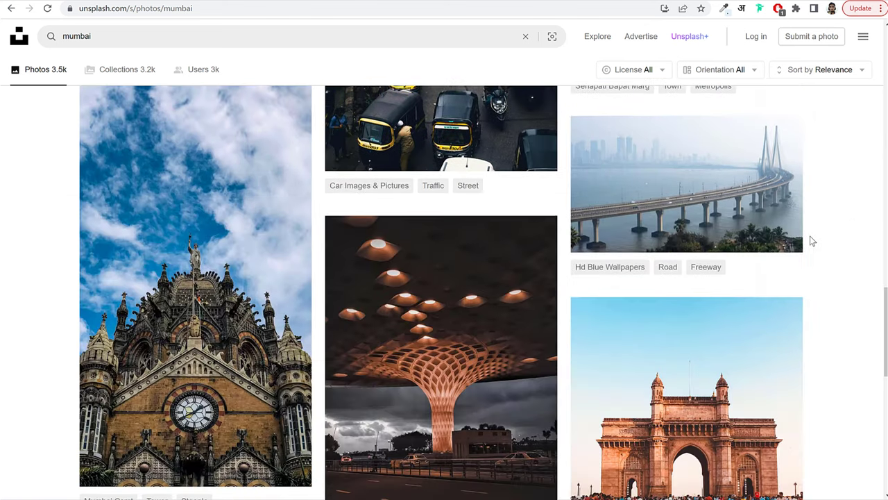
scroll(812, 240, "down", 7)
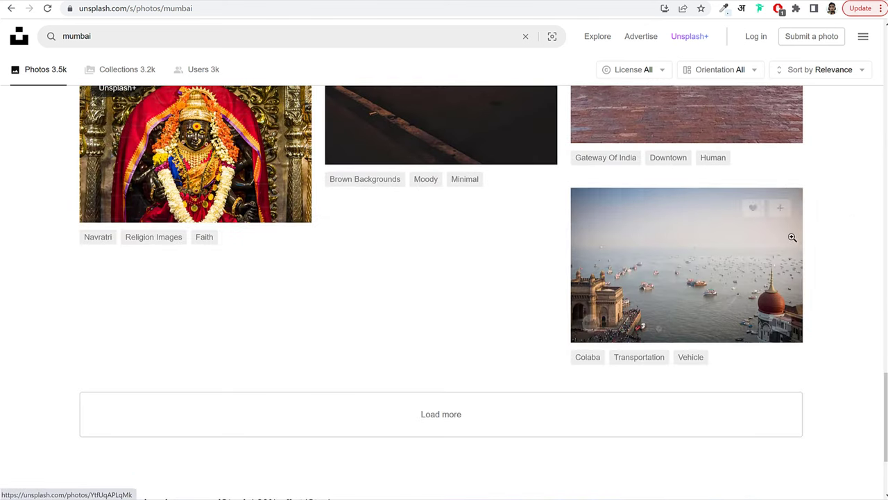
scroll(790, 239, "up", 2)
scroll(496, 202, "up", 15)
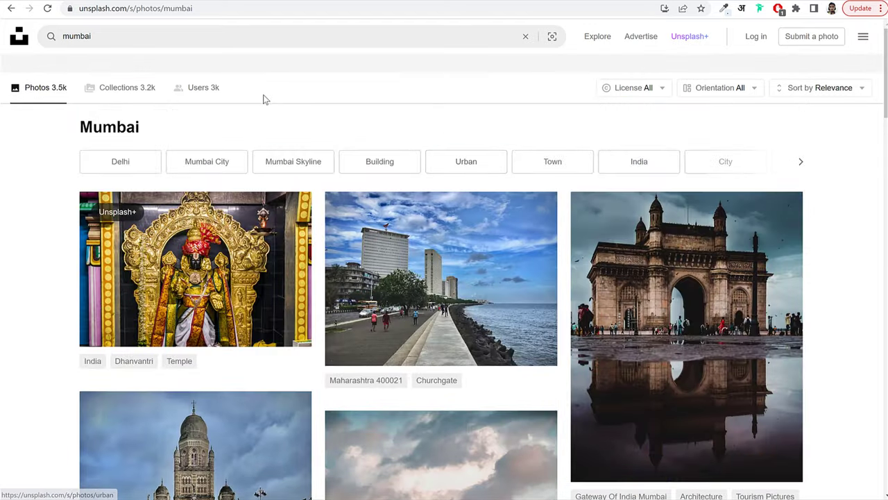
- Search Unsplash for pune instead and scroll through the photo grid
left_click(198, 36)
type("p")
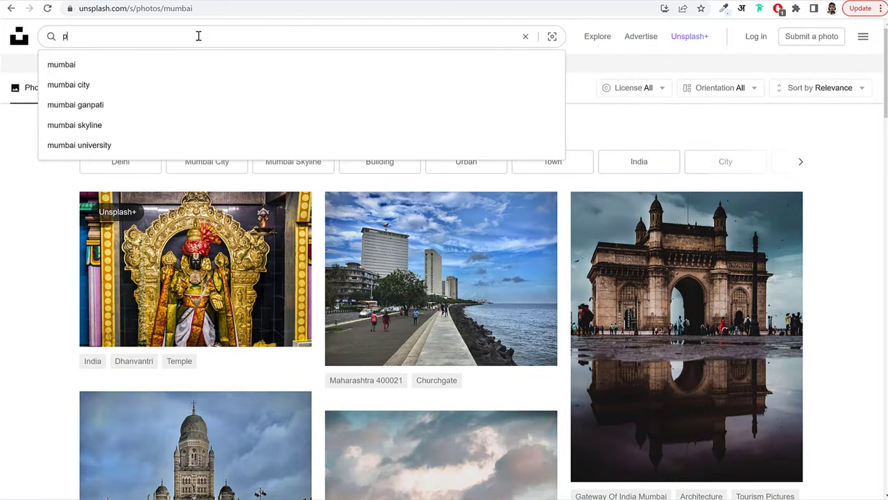
type("une")
key("Return")
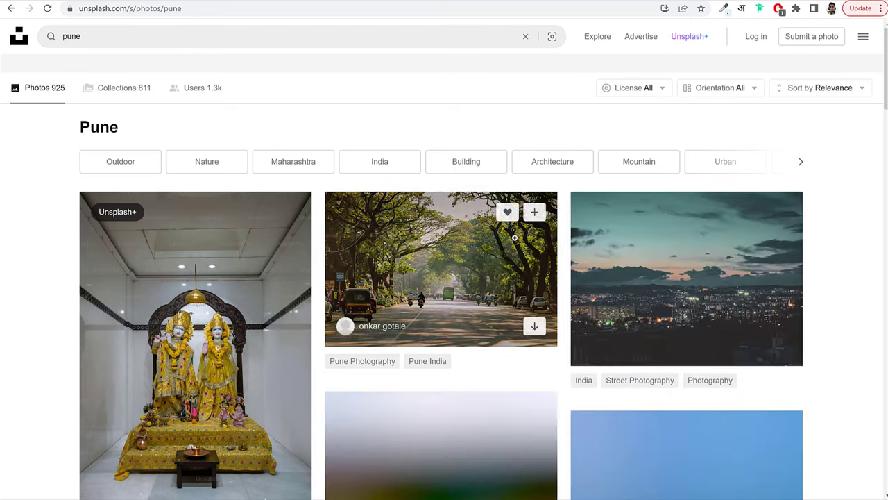
scroll(609, 242, "down", 7)
scroll(610, 242, "down", 10)
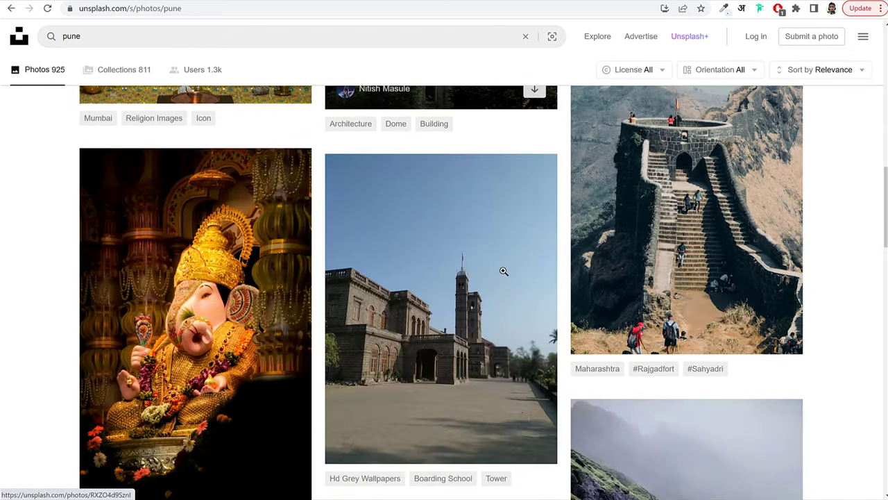
scroll(846, 215, "down", 8)
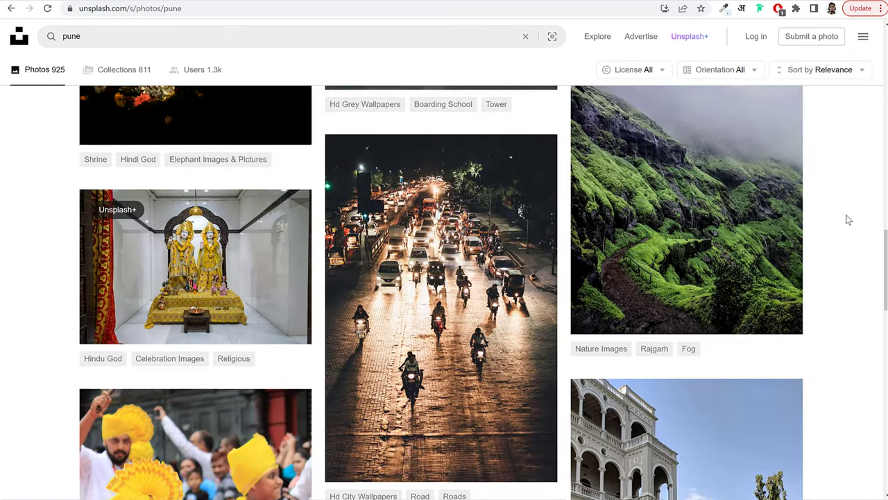
scroll(840, 236, "down", 3)
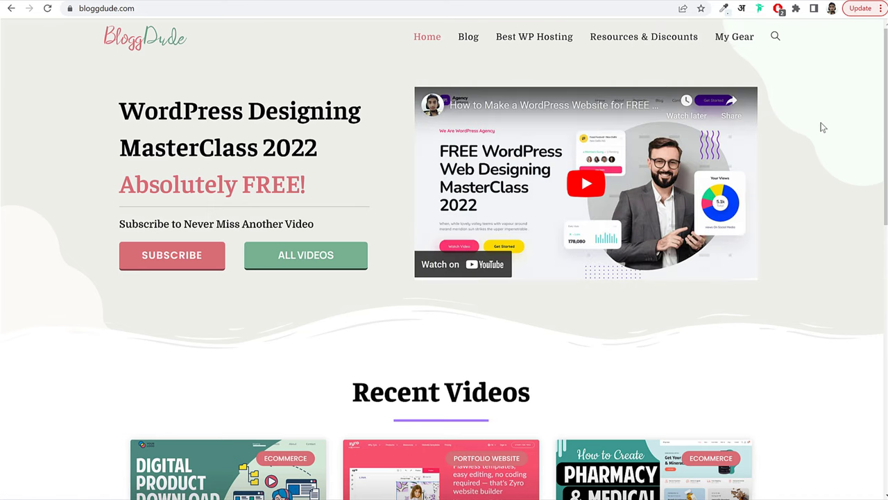
- Open the BloggDude digital downloadable products article and download its Download Free Images pack
scroll(815, 175, "down", 5)
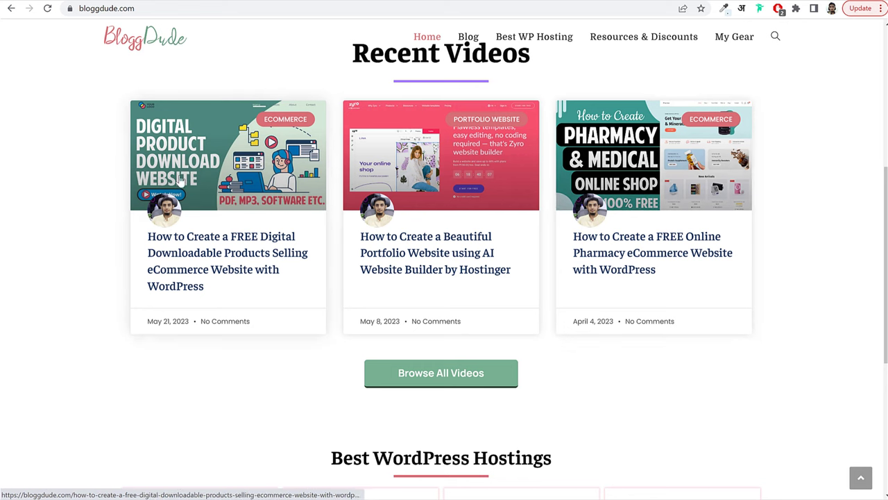
left_click(241, 290)
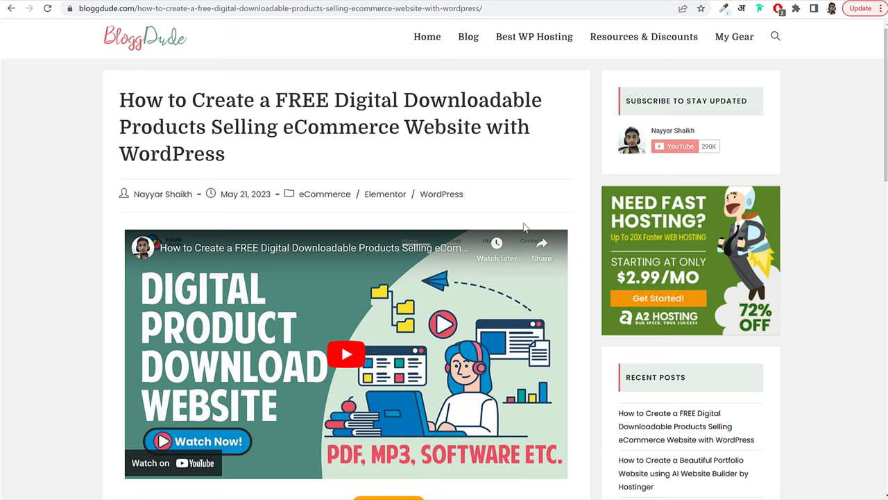
scroll(524, 227, "down", 2)
scroll(410, 219, "down", 3)
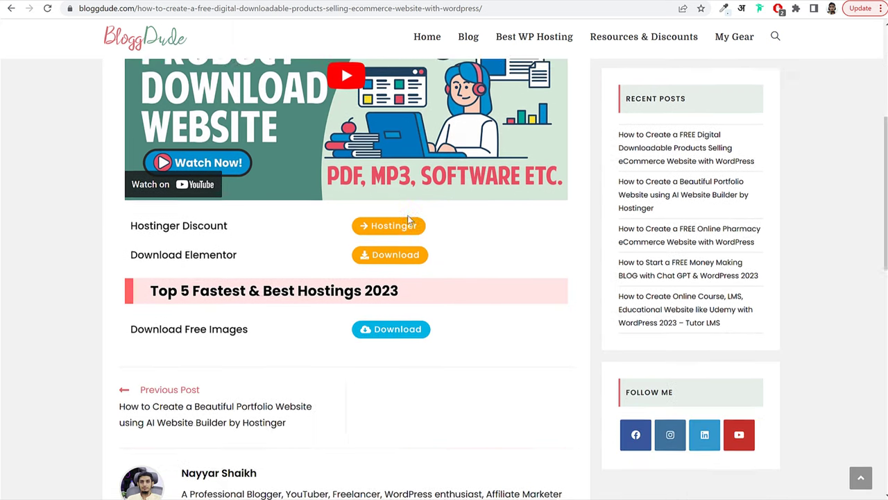
left_click_drag(168, 227, 464, 260)
left_click(214, 356)
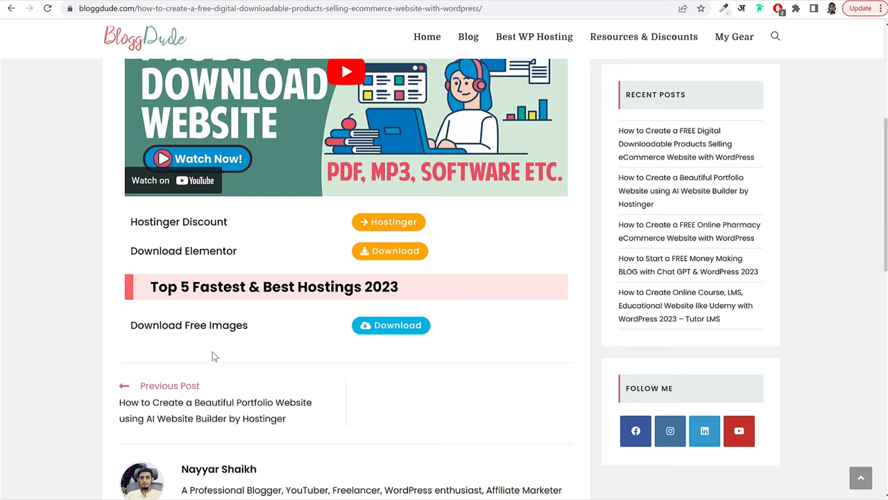
left_click_drag(127, 333, 252, 329)
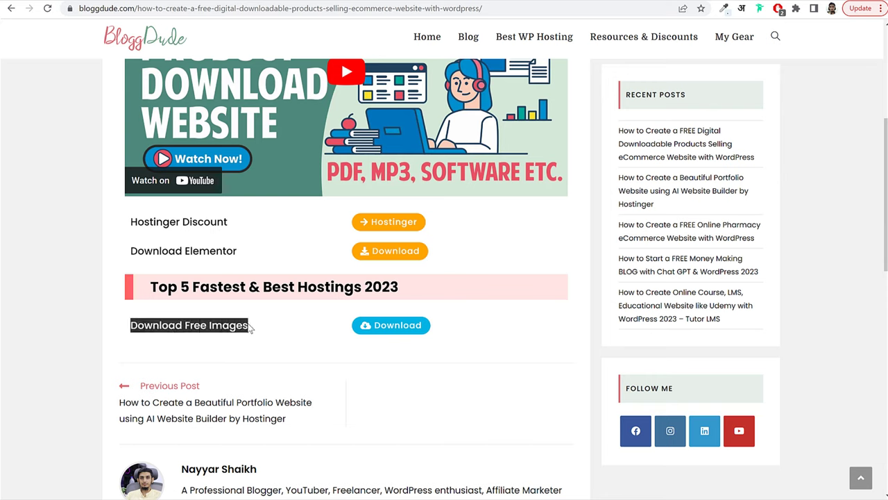
left_click(261, 333)
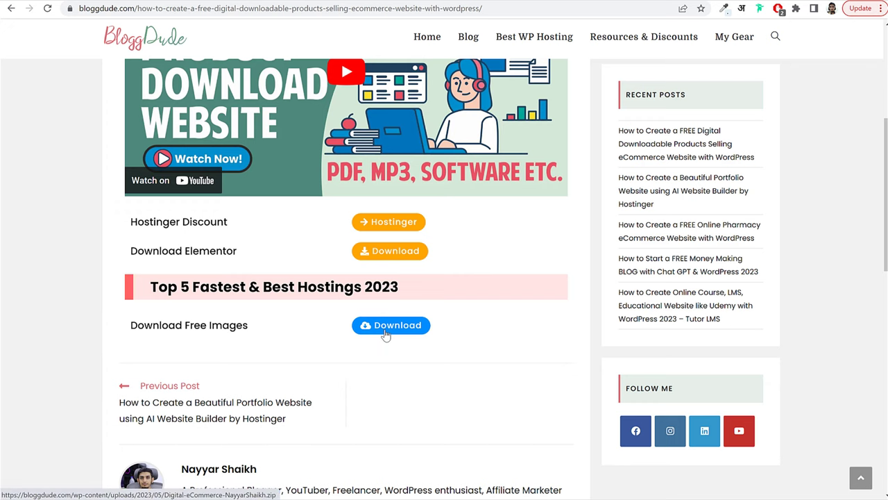
left_click(386, 335)
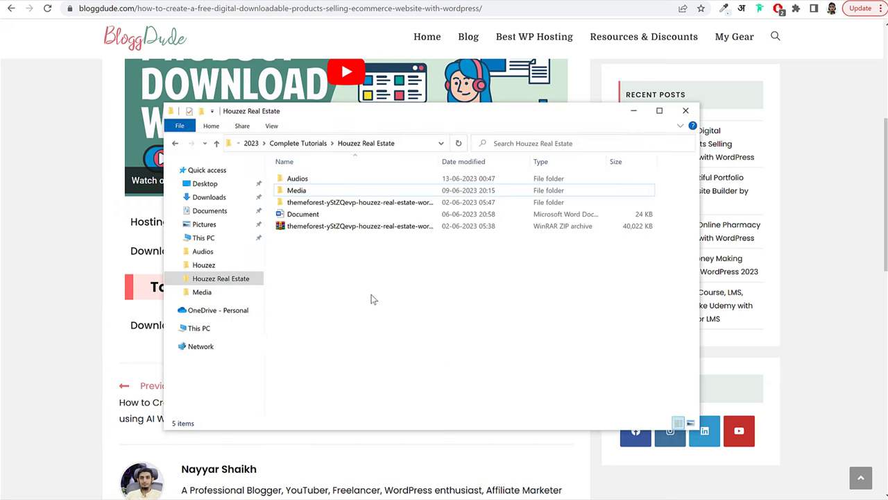
- Open the Media folder next to the themeforest ZIP and browse its 37 property and city images
left_click(305, 228)
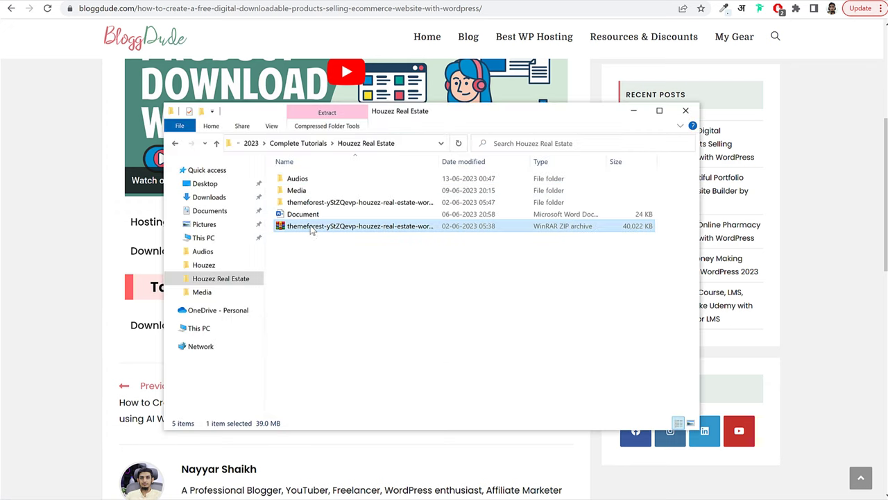
right_click(310, 229)
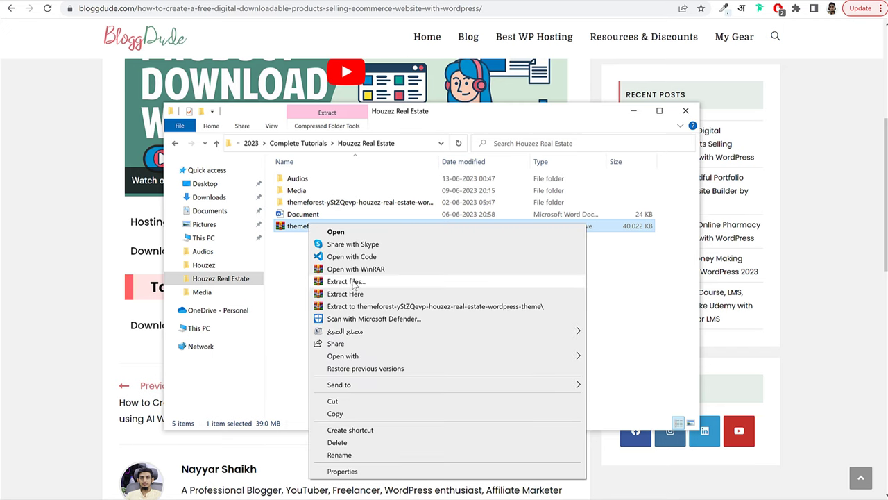
left_click(287, 283)
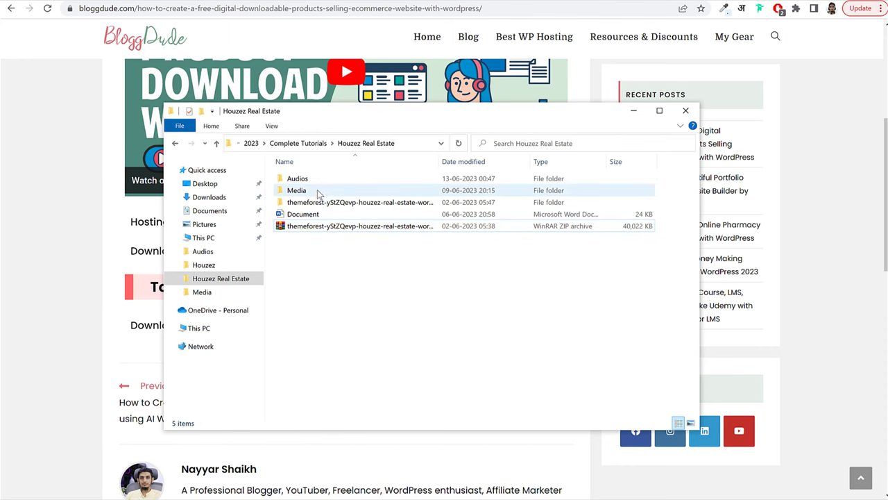
double_click(313, 194)
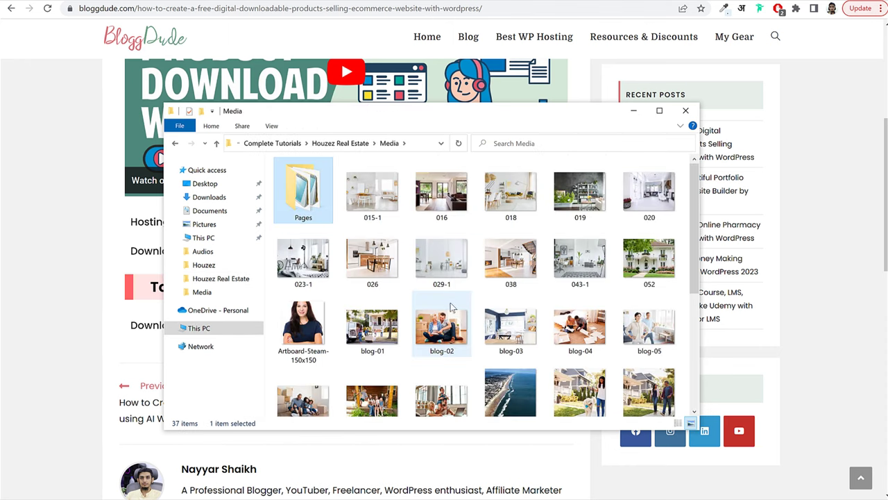
scroll(601, 295, "down", 5)
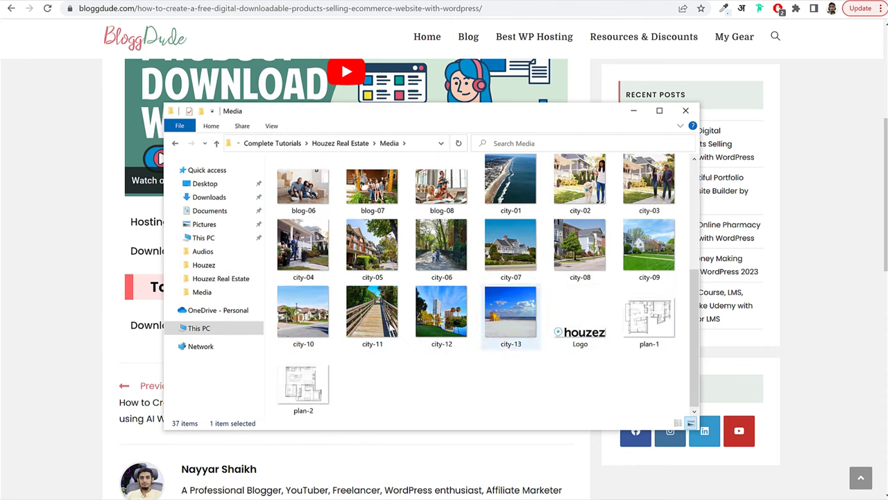
scroll(566, 350, "up", 3)
scroll(578, 345, "up", 2)
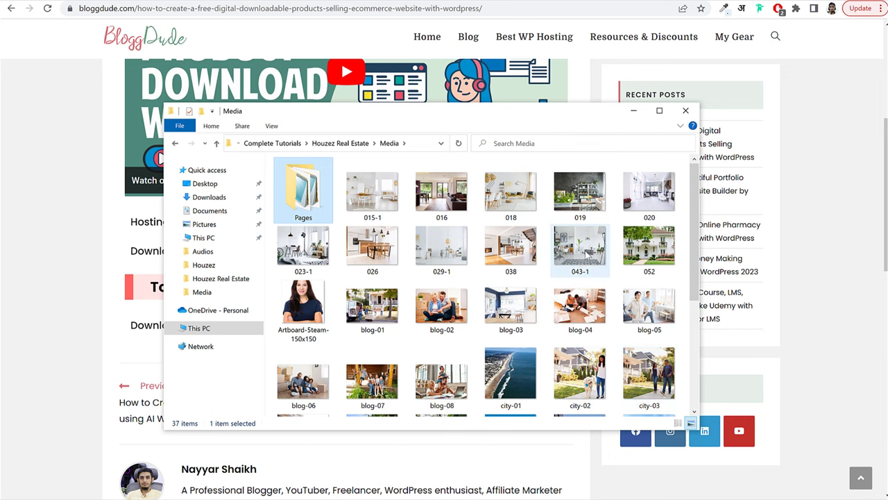
scroll(528, 271, "down", 3)
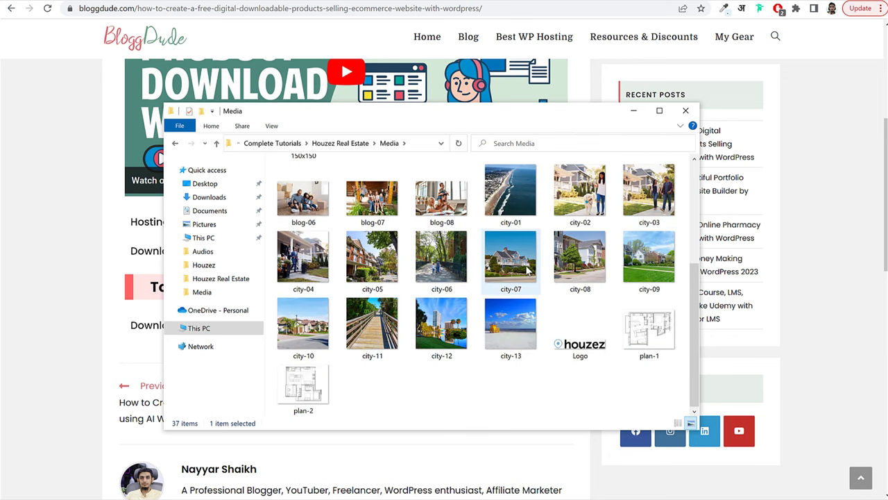
scroll(476, 277, "up", 3)
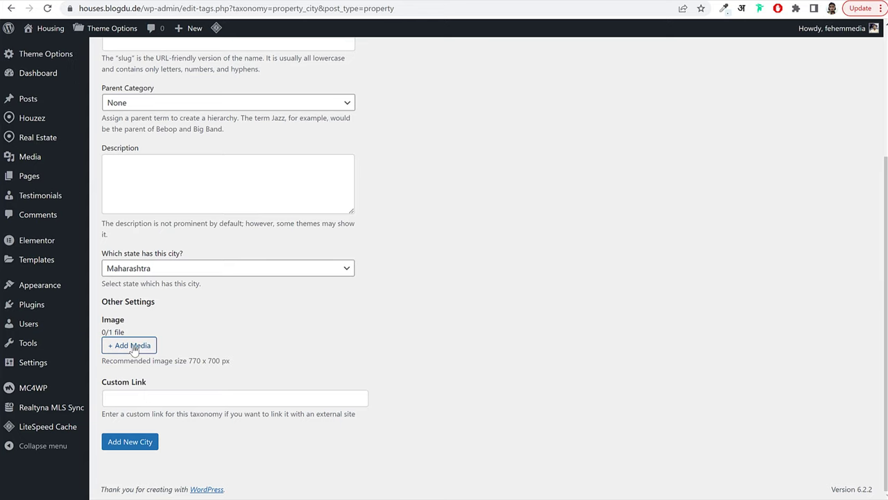
- Upload city-12 from the computer and set it as the new city's image
left_click(133, 344)
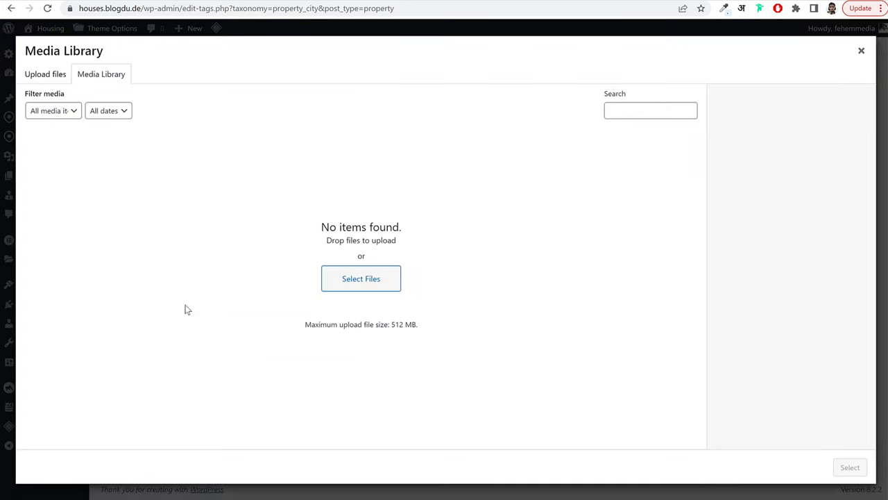
left_click(382, 272)
left_click_drag(210, 1, 407, 59)
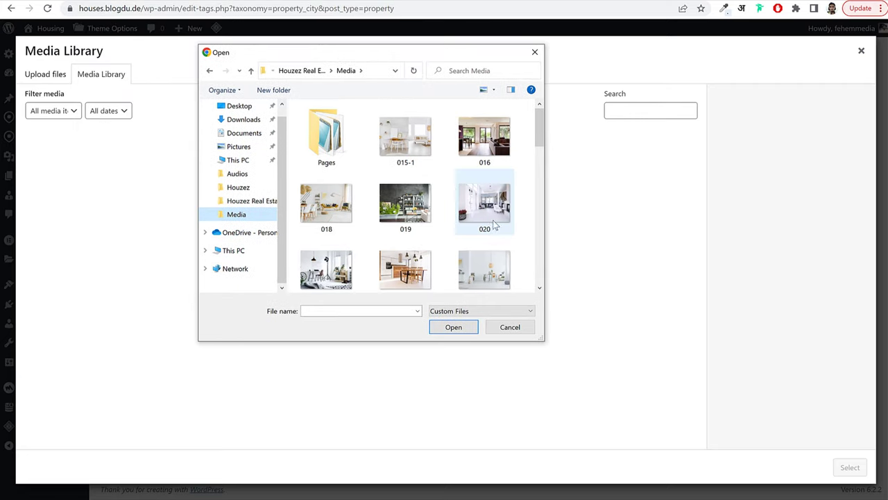
scroll(495, 227, "down", 5)
scroll(502, 231, "down", 5)
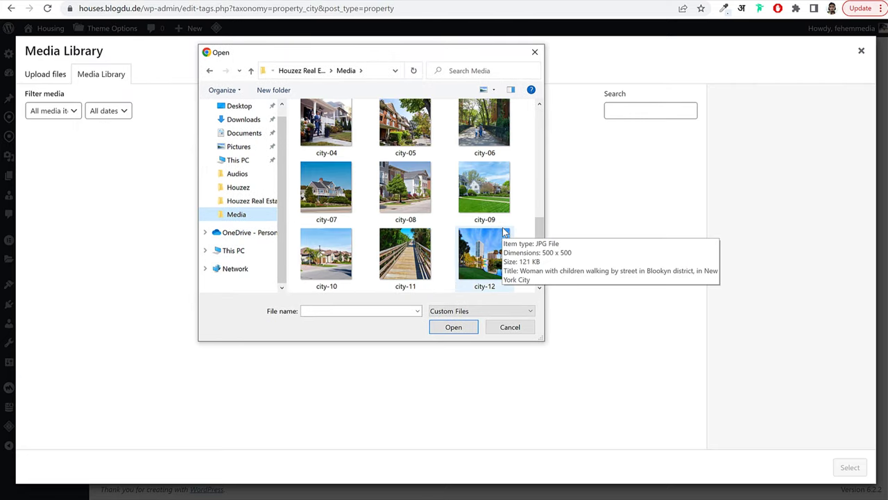
left_click(496, 206)
left_click(496, 251)
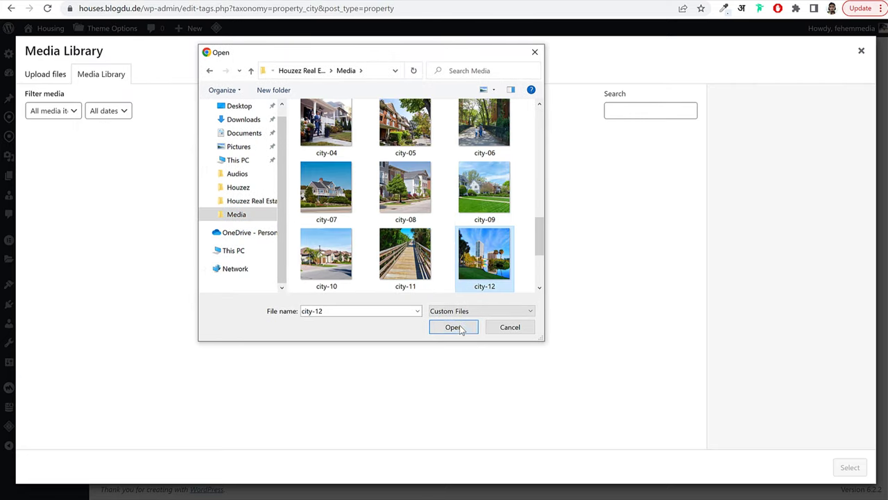
left_click(460, 326)
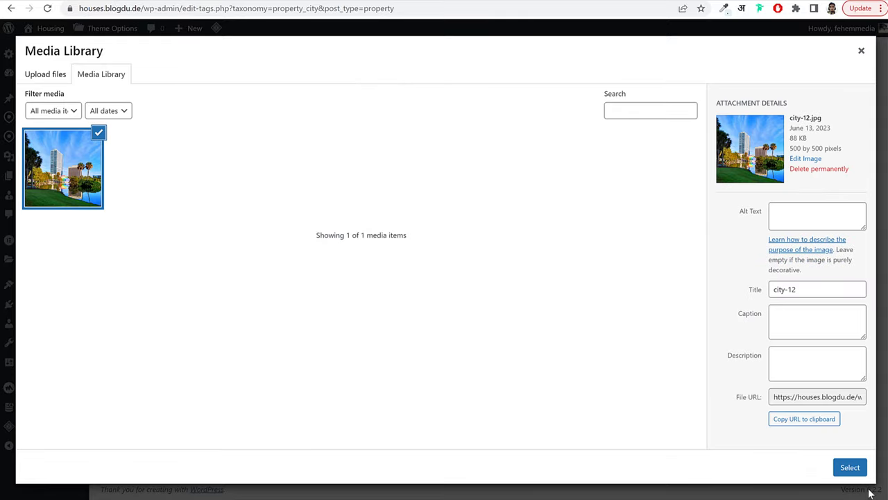
left_click(850, 467)
- Save the new city Mumbai under Maharashtra
scroll(280, 361, "down", 2)
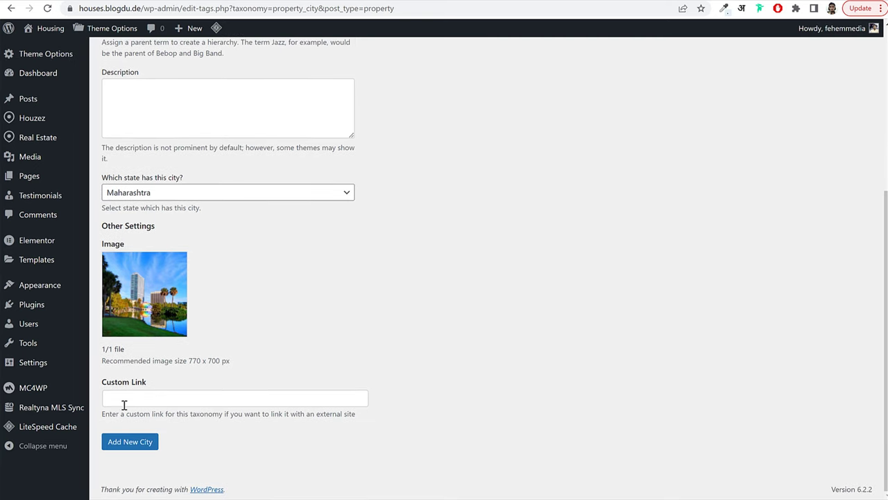
left_click(133, 449)
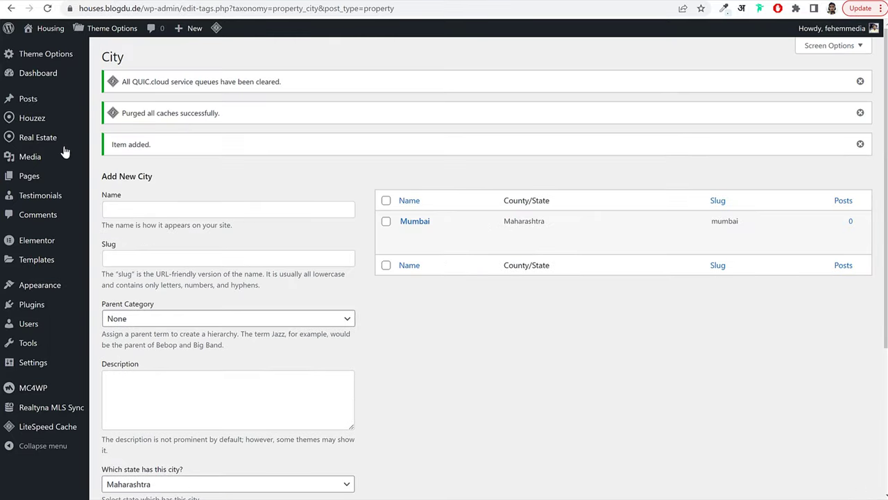
mouse_move(44, 140)
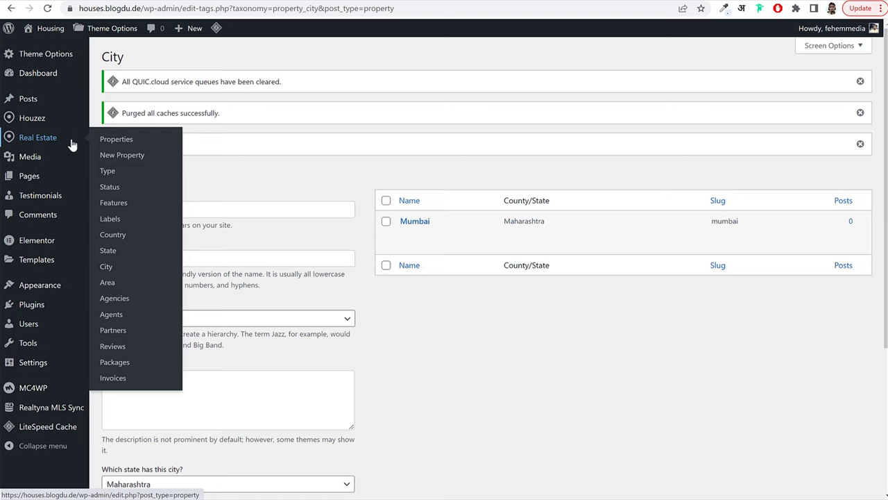
- Start a new property from Properties > Add New in the WordPress admin
left_click(122, 155)
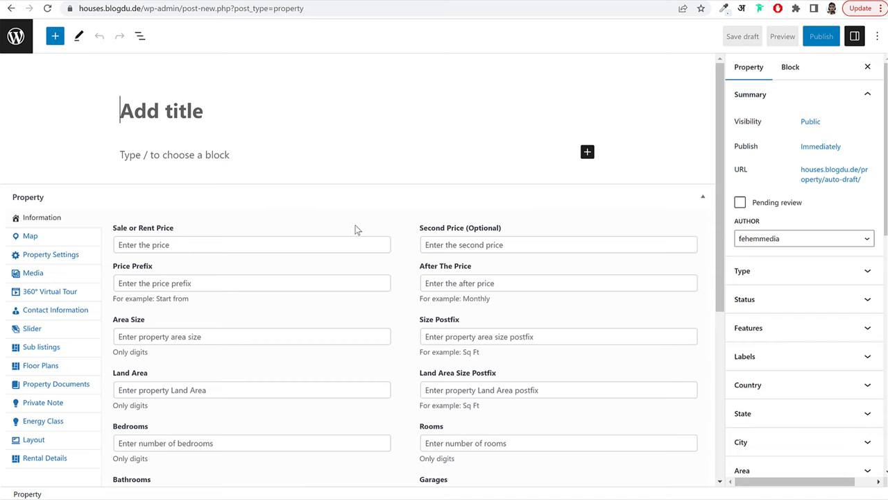
scroll(353, 228, "down", 4)
scroll(355, 229, "up", 4)
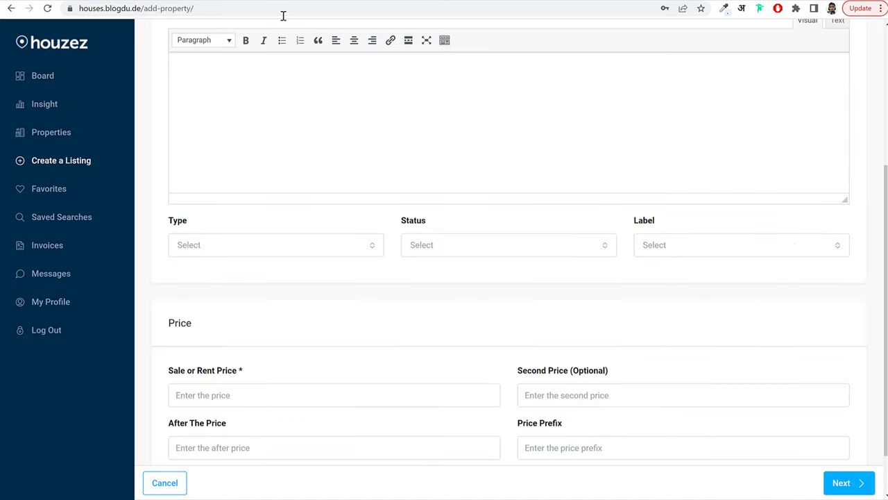
scroll(297, 169, "up", 3)
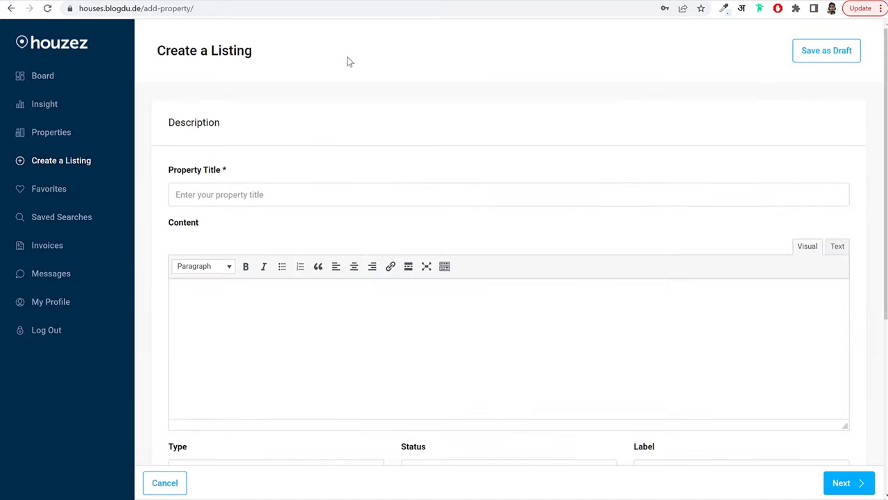
- Go to the Houzez site home page and open its front-end Create a Listing form
left_click(50, 45)
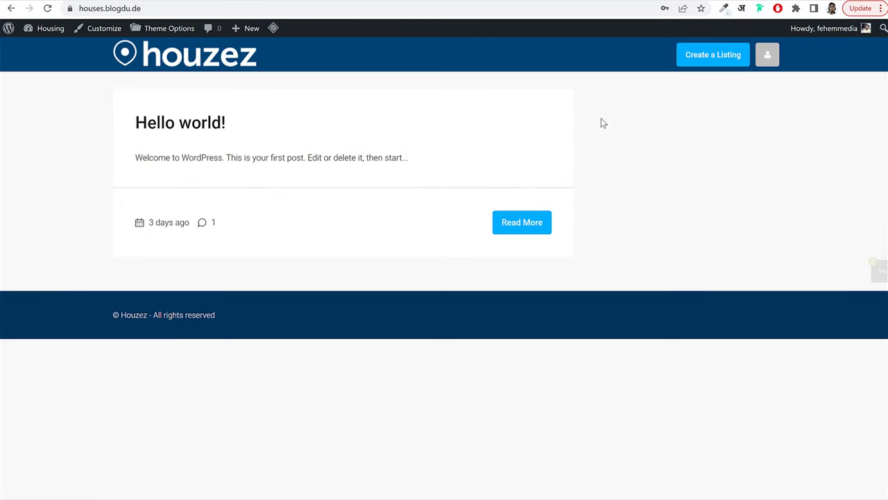
left_click(722, 61)
scroll(464, 167, "down", 5)
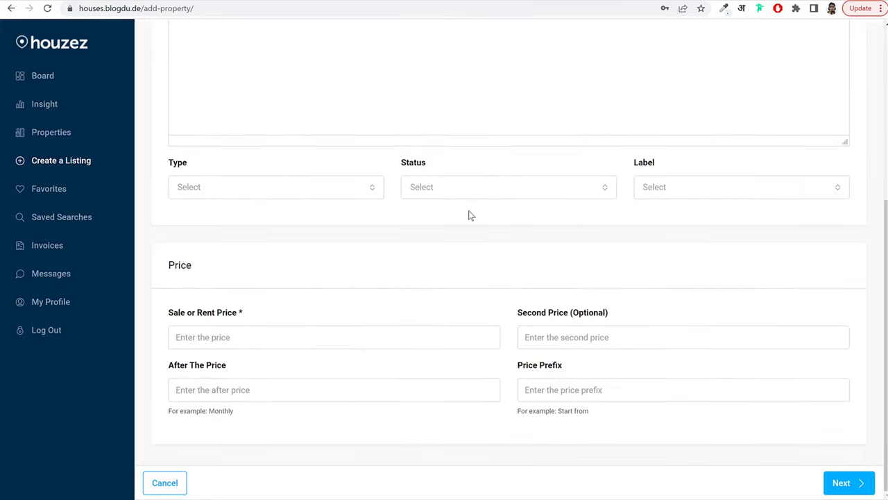
scroll(469, 215, "up", 5)
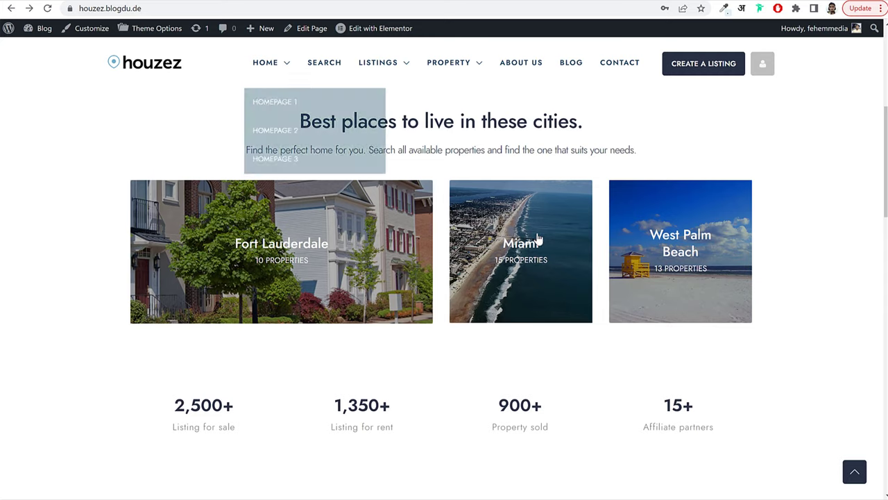
- Copy the title 'Modern apartment' from the demo listing into the new property's title
scroll(538, 239, "up", 3)
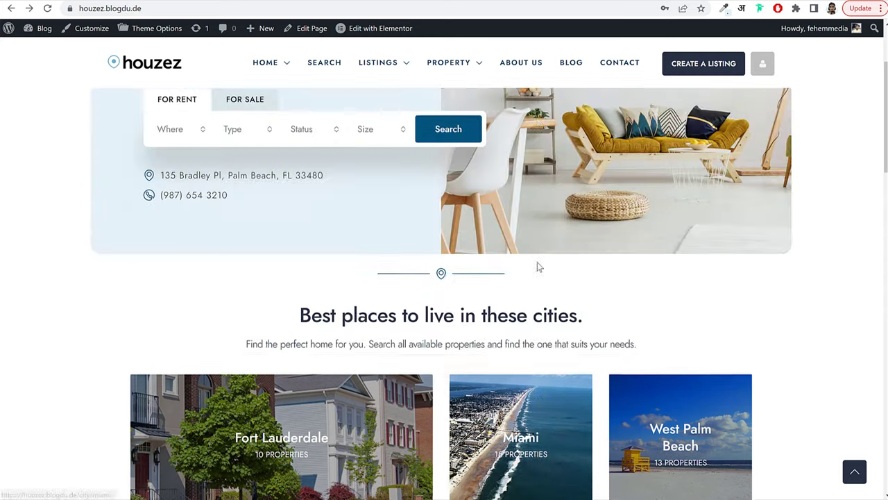
scroll(535, 264, "down", 9)
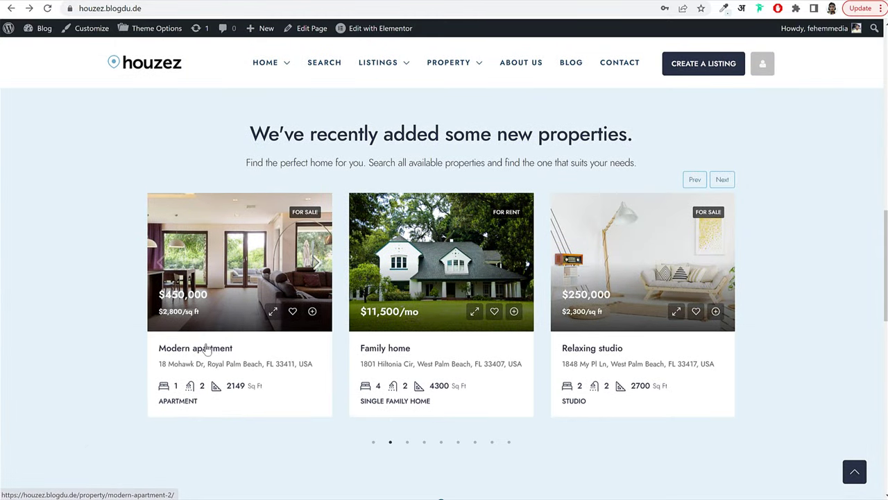
left_click(207, 348)
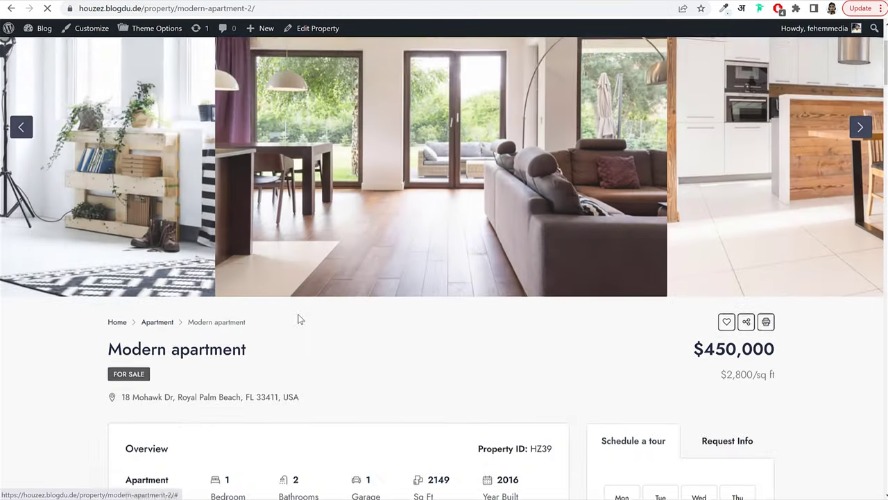
scroll(299, 319, "down", 1)
left_click_drag(107, 310, 266, 307)
key("ctrl+c")
left_click(180, 1)
left_click(206, 114)
key("ctrl+v")
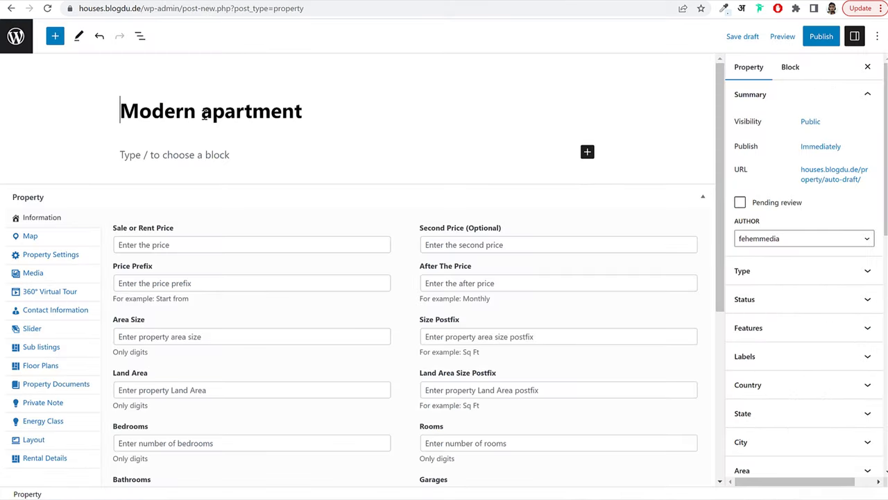
- Copy the demo listing's two Lorem ipsum description paragraphs into the property's paragraph block
key("ctrl+shift+Tab")
scroll(275, 295, "down", 5)
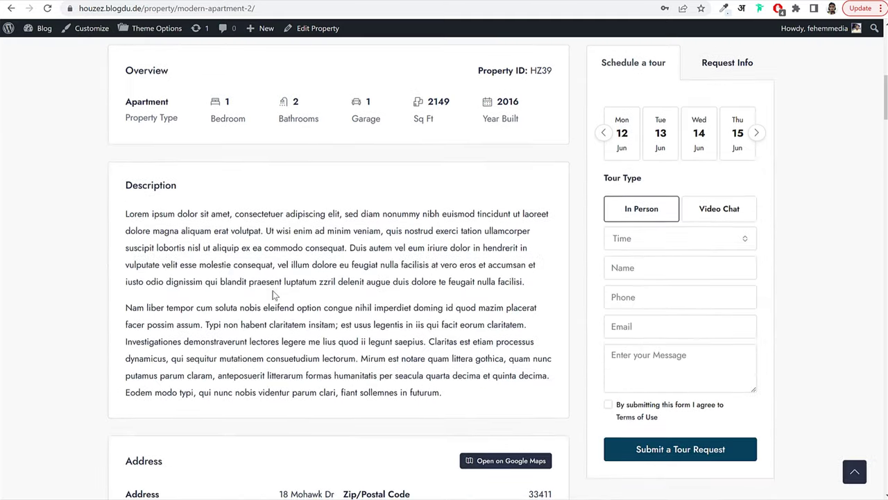
left_click_drag(125, 213, 458, 395)
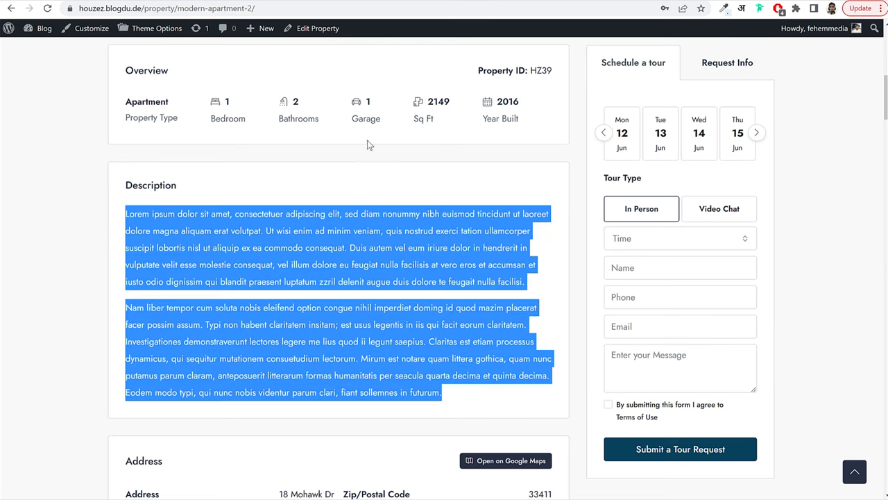
key("ctrl+c")
key("ctrl+Tab")
left_click(169, 156)
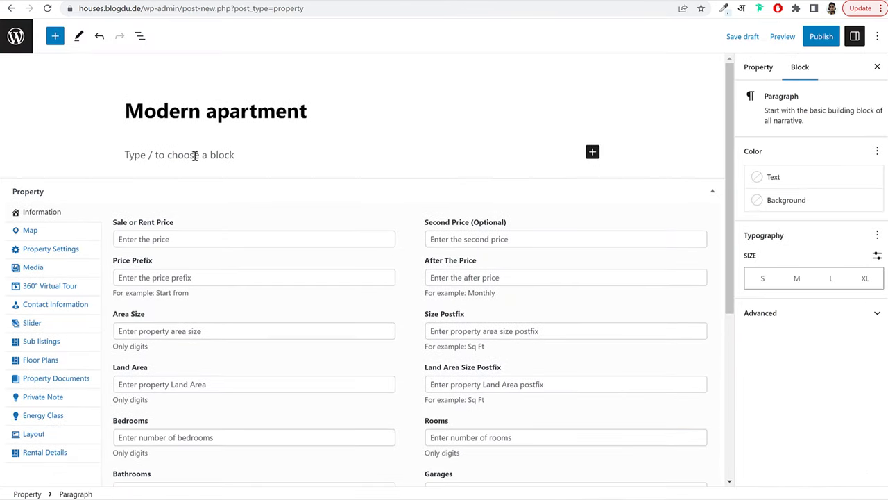
key("ctrl+v")
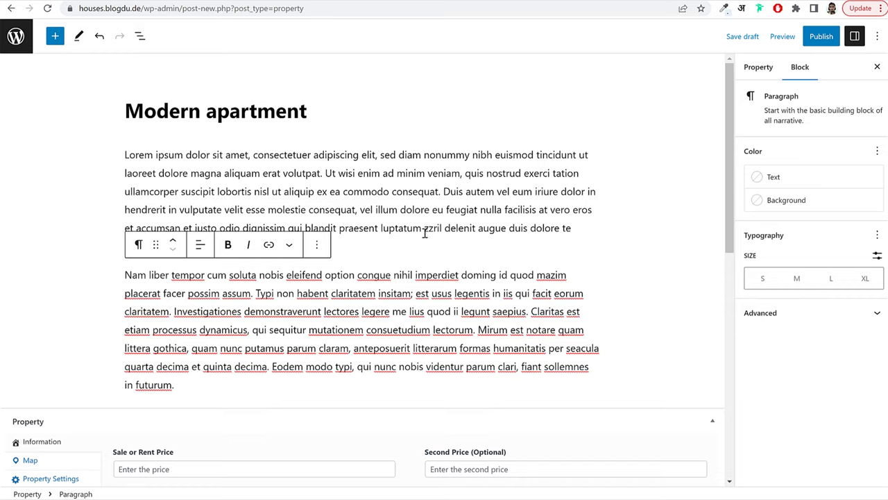
- Locate the 450,000 sale price on the demo property page
scroll(426, 234, "down", 5)
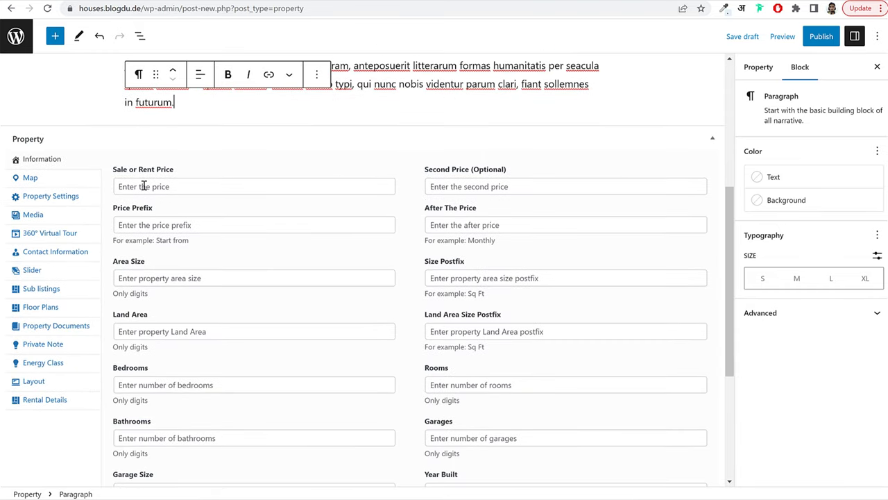
left_click(144, 186)
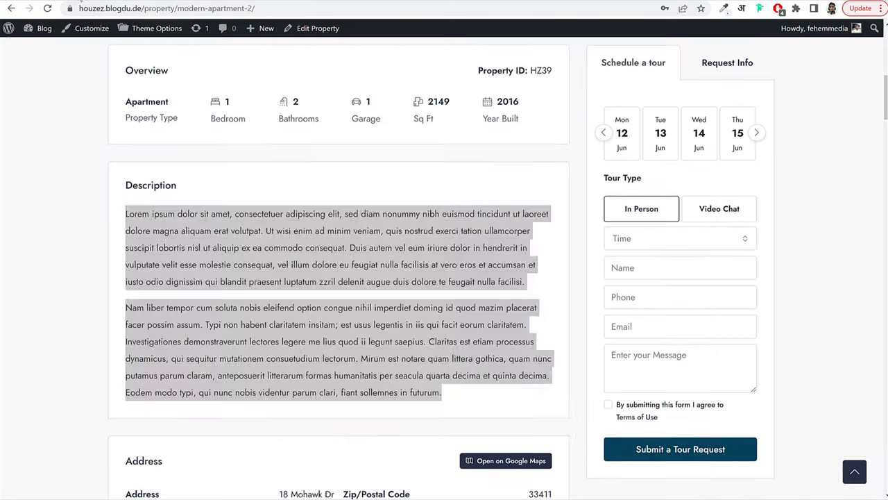
scroll(531, 248, "up", 4)
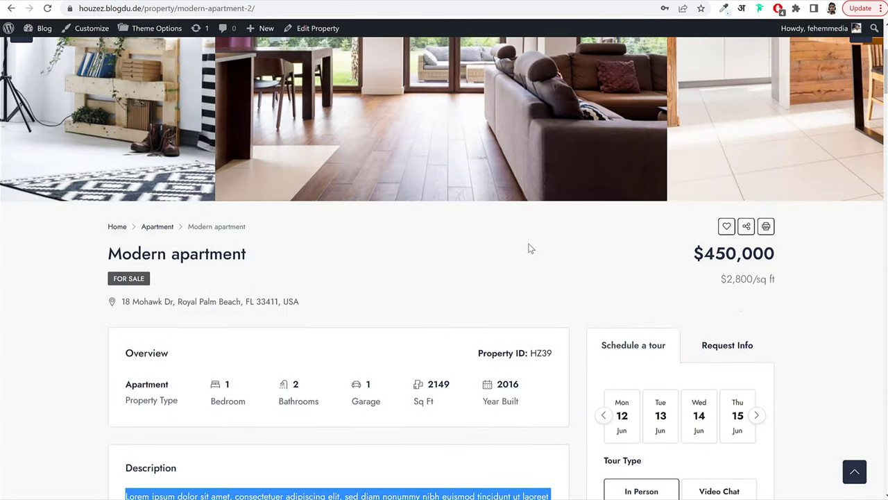
left_click(793, 251)
left_click_drag(693, 252, 748, 253)
left_click(358, 267)
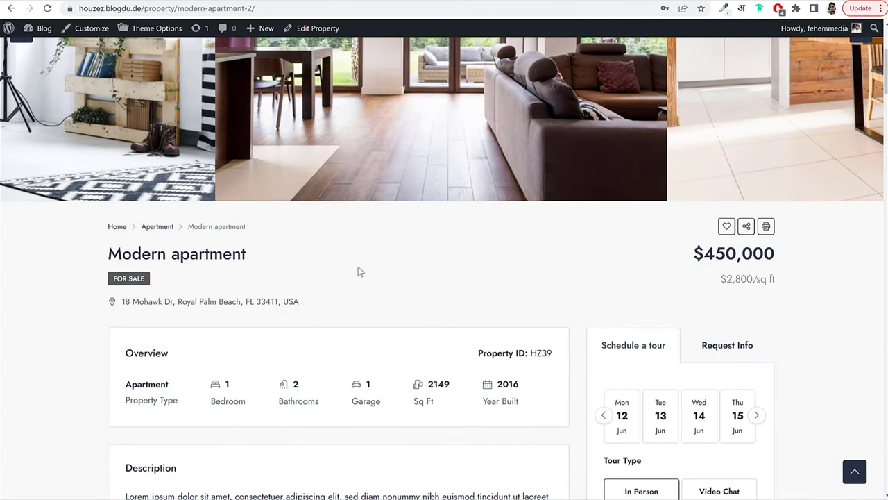
left_click_drag(104, 279, 164, 283)
left_click(746, 226)
left_click(817, 252)
- Paste the price into Sale or Rent Price, removing the comma to give 450000
left_click_drag(693, 254, 772, 252)
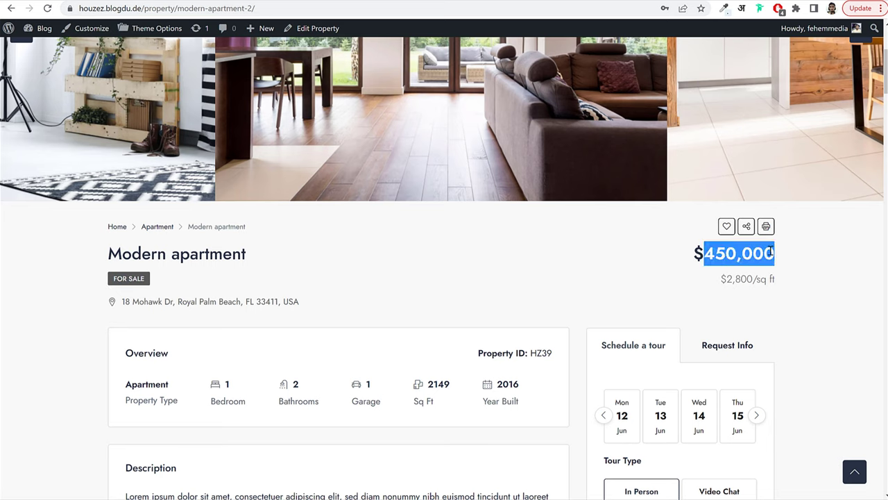
key("ctrl+c")
key("alt+Tab")
key("ctrl+v")
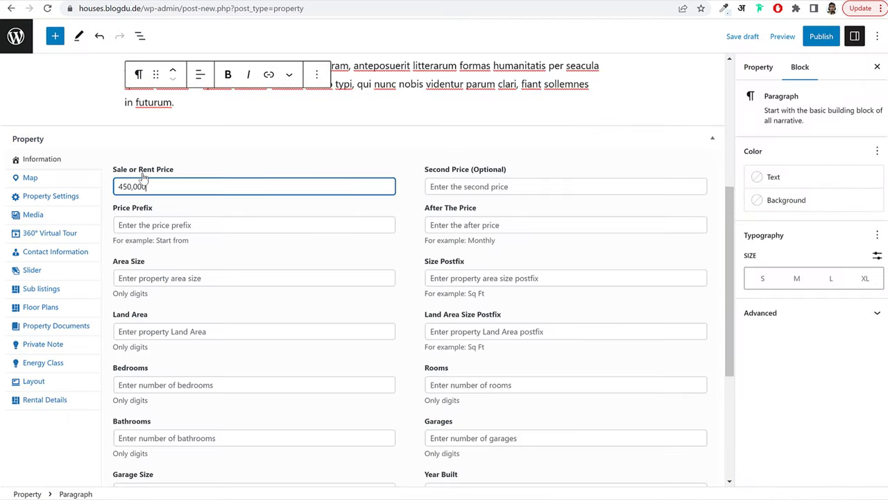
left_click(136, 186)
key("BackSpace")
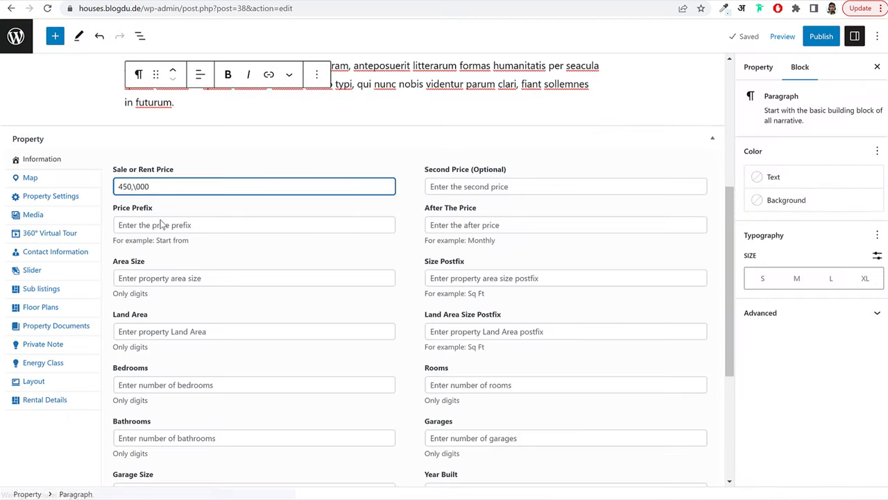
double_click(172, 187)
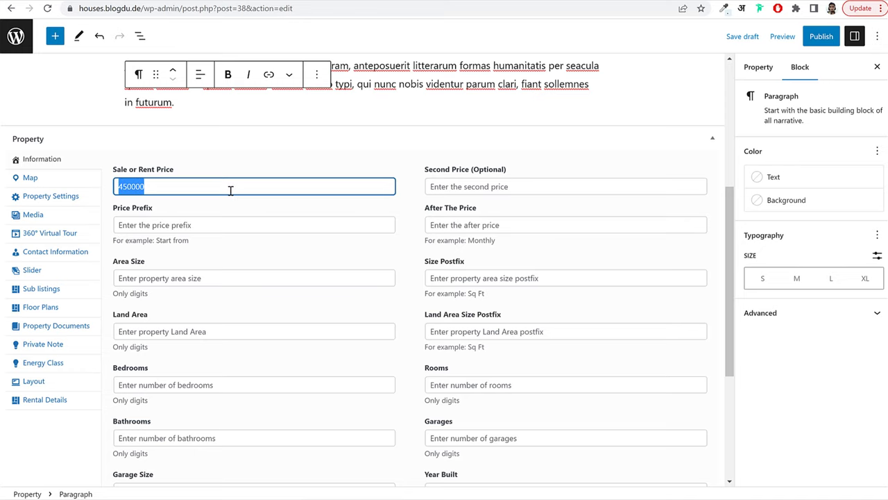
- Enter 2800 as the Second Price, taken from the demo listing
left_click(461, 188)
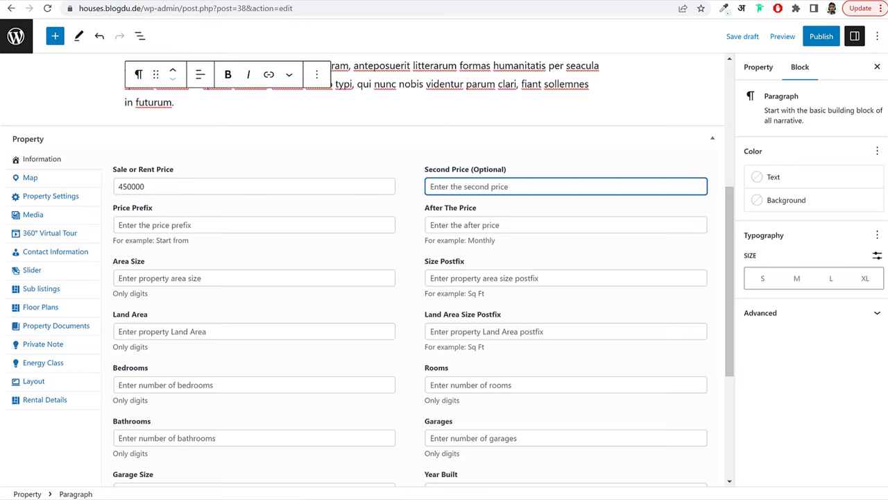
left_click(62, 0)
left_click(773, 280)
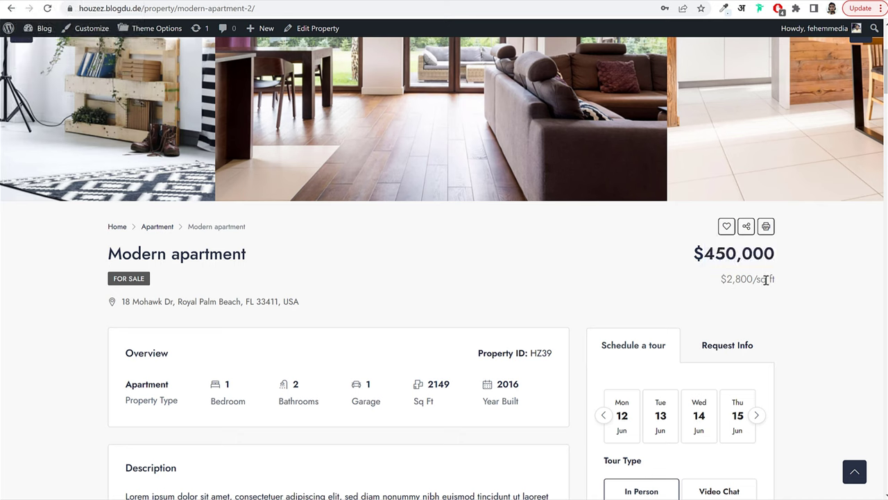
left_click_drag(791, 279, 776, 254)
left_click(714, 285)
left_click_drag(426, 384, 453, 383)
left_click(454, 388)
left_click_drag(726, 279, 754, 278)
left_click(770, 287)
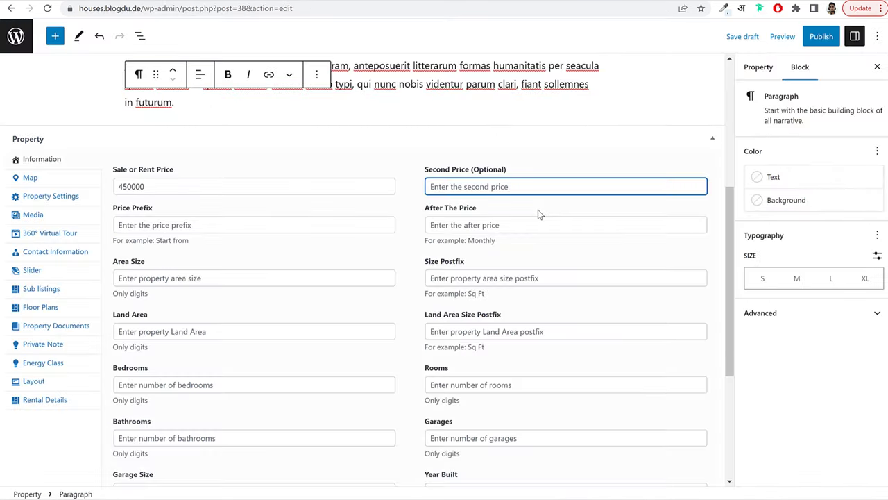
type("2800")
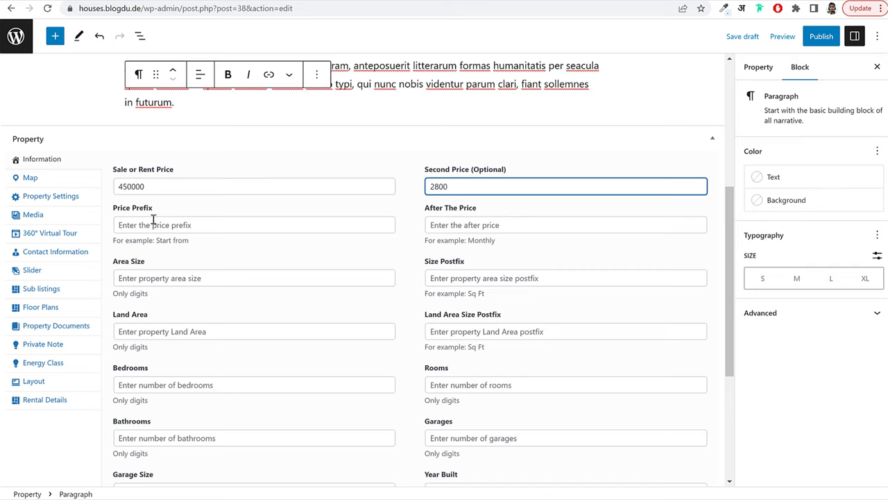
- Set the After The Price label to 'Sq ft'
left_click(505, 226)
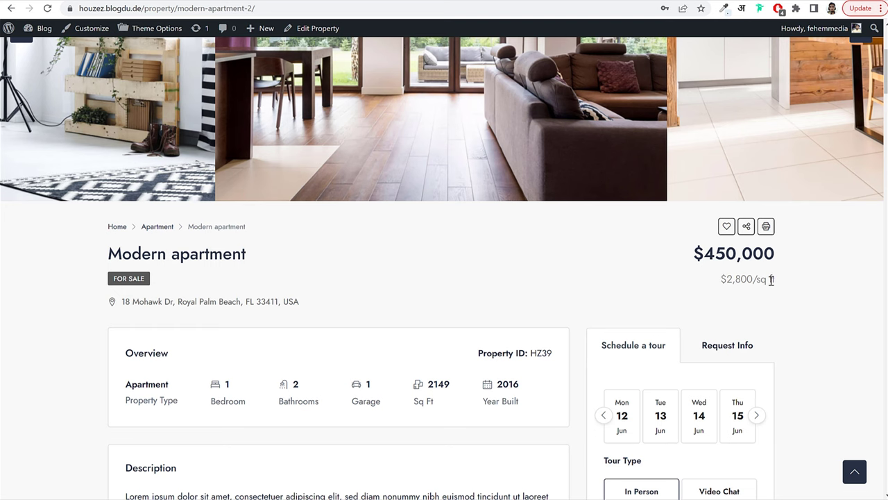
left_click_drag(771, 279, 757, 279)
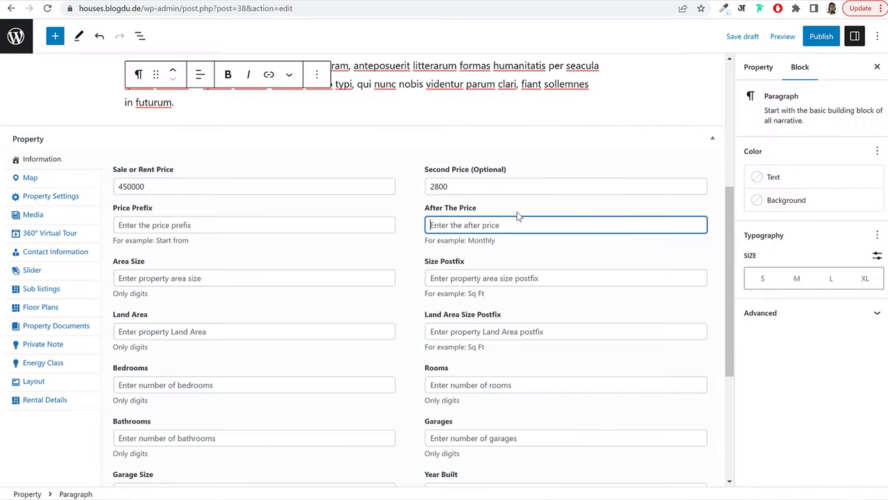
key("ctrl+v")
left_click_drag(447, 223, 761, 258)
key("BackSpace")
key("Delete")
key("Delete")
type("Sq")
left_click(526, 262)
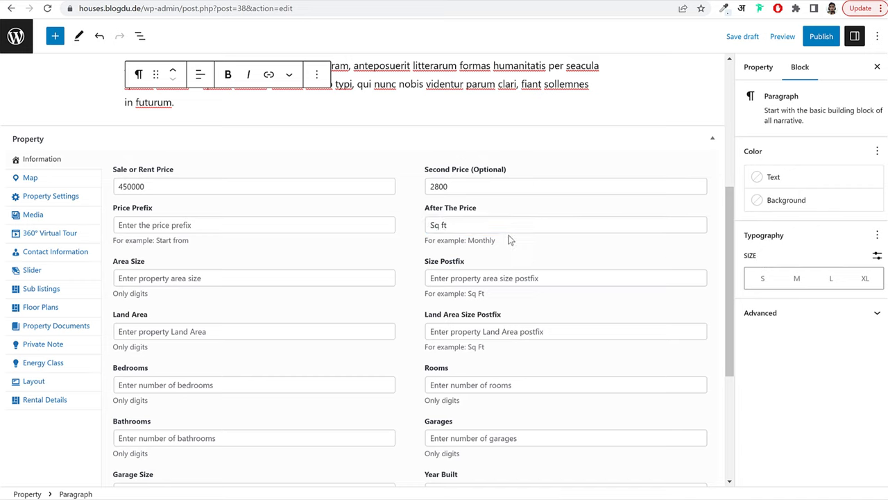
left_click(237, 281)
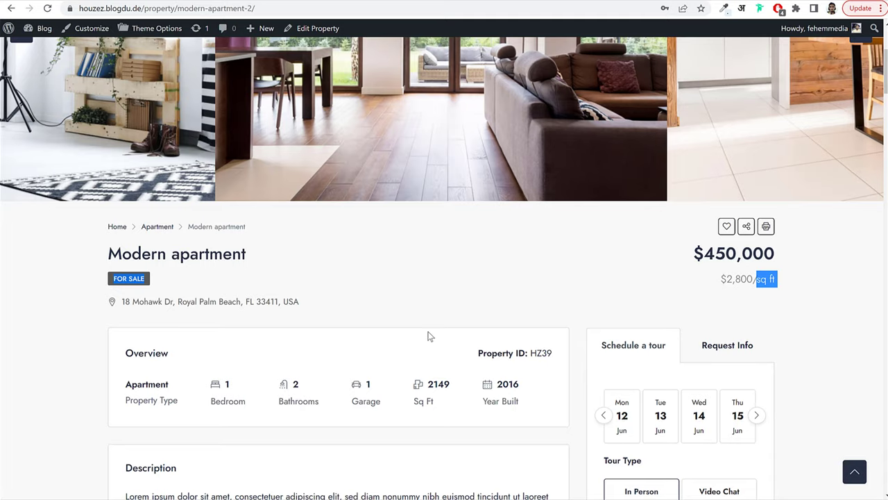
- Set the area size to 2149 with the Sq Ft size postfix
scroll(428, 336, "down", 1)
left_click_drag(451, 327, 428, 329)
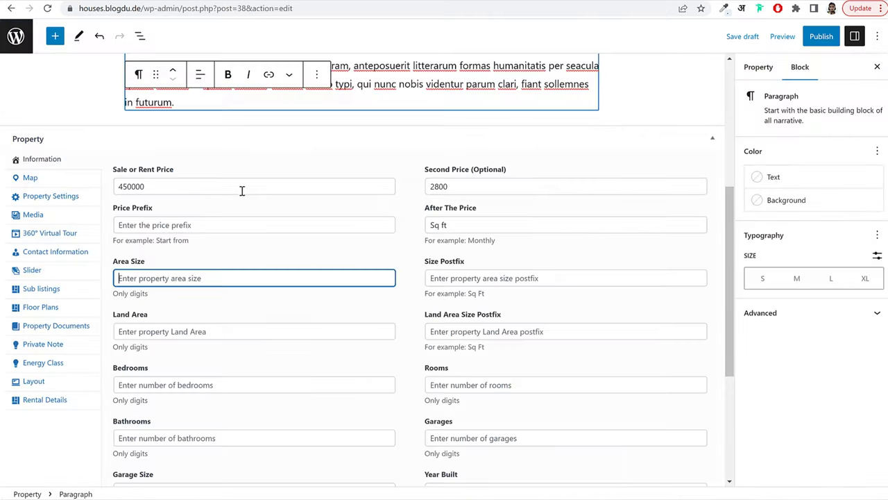
key("ctrl+v")
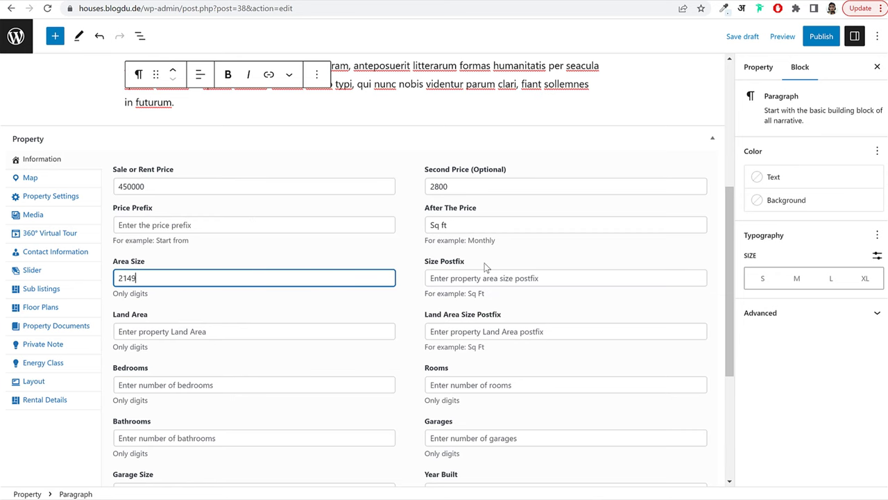
scroll(484, 266, "down", 1)
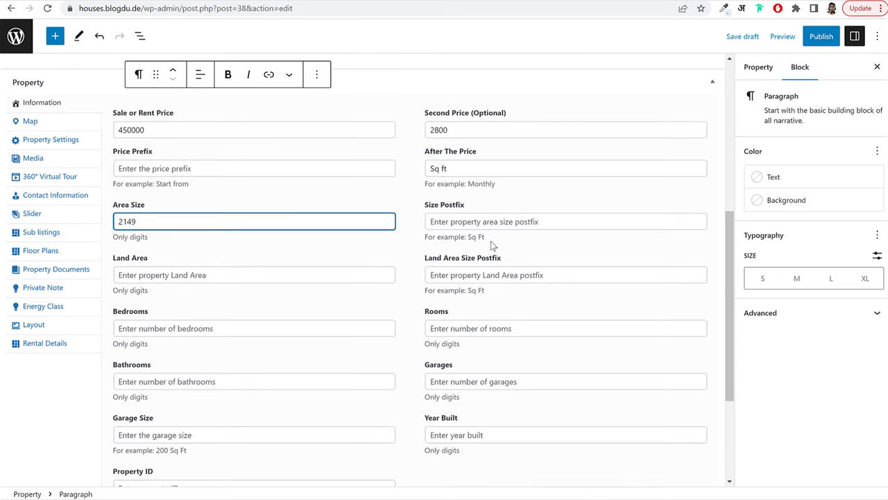
left_click_drag(486, 238, 470, 238)
left_click(470, 219)
key("ctrl+v")
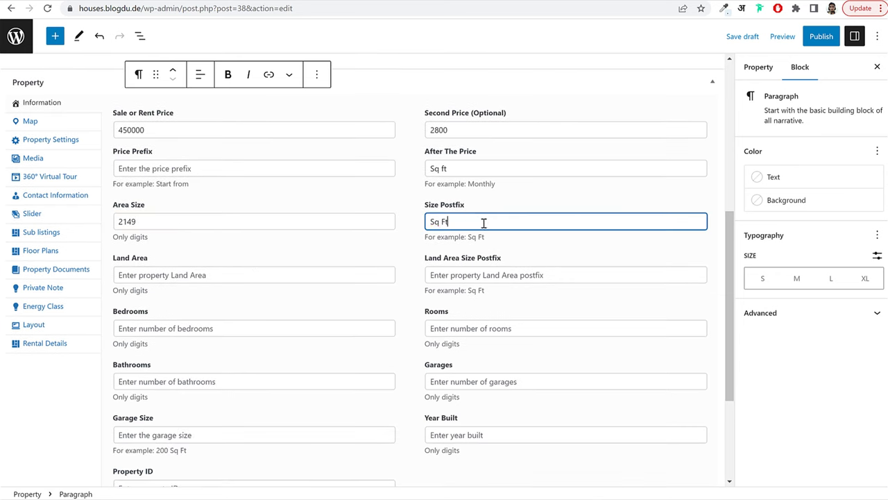
left_click(496, 212)
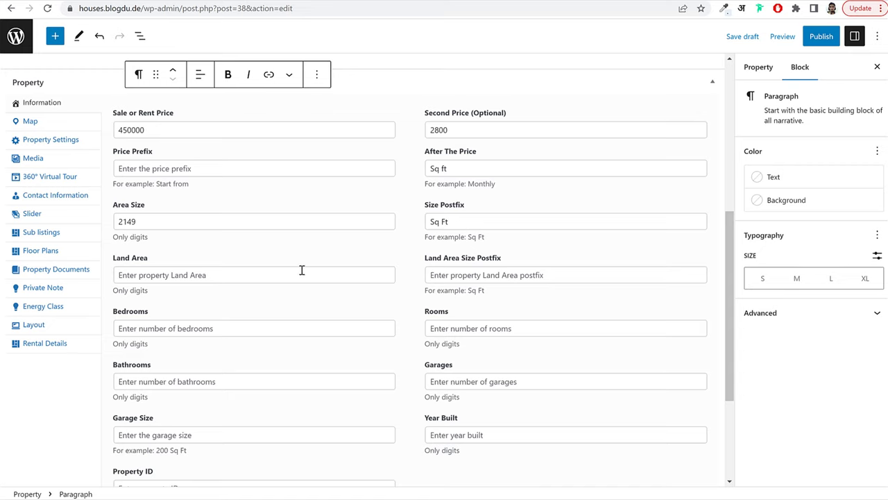
- Enter the room counts: 3 bedrooms, 4 bathrooms and 1 garage
left_click(127, 277)
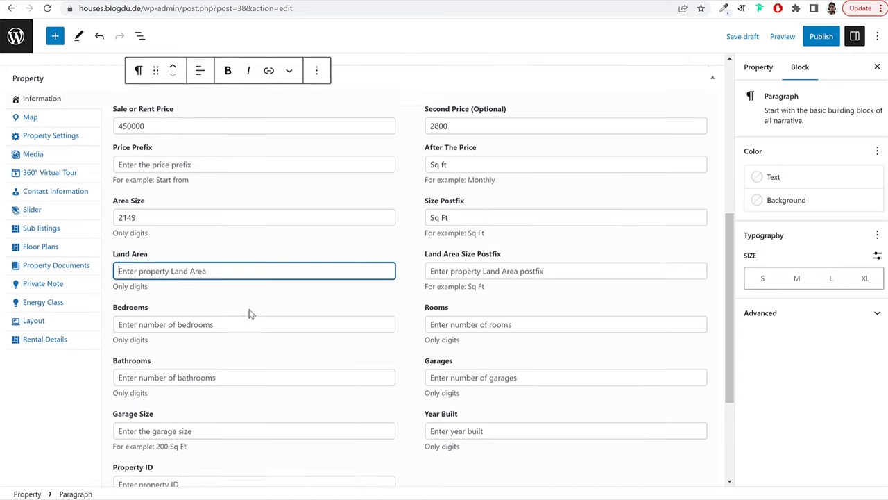
scroll(208, 266, "down", 1)
left_click(325, 266)
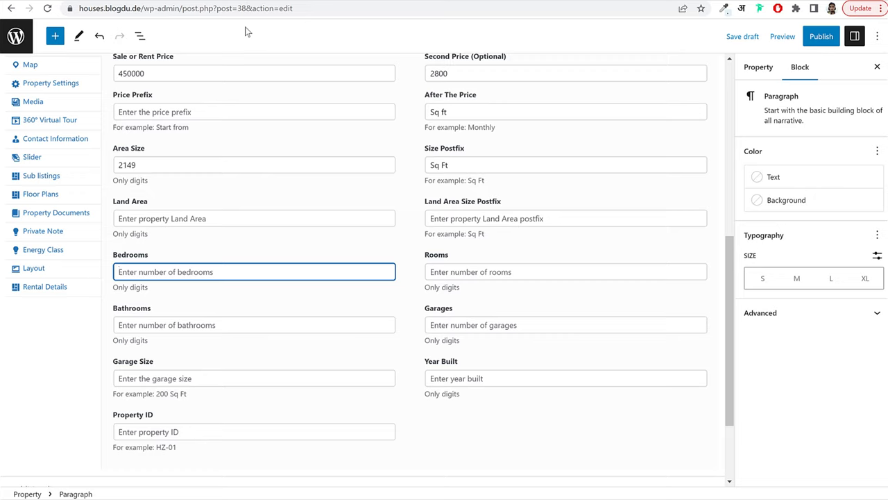
type("3")
key("Tab")
key("Tab")
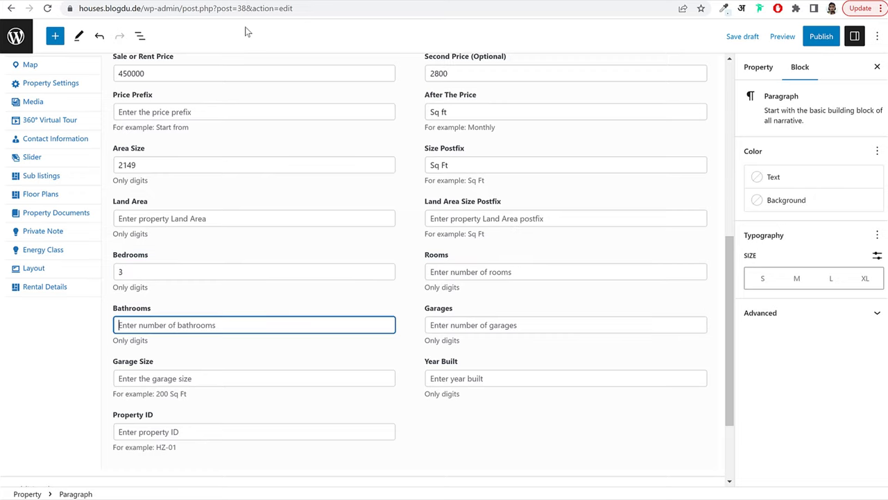
type("4")
key("Tab")
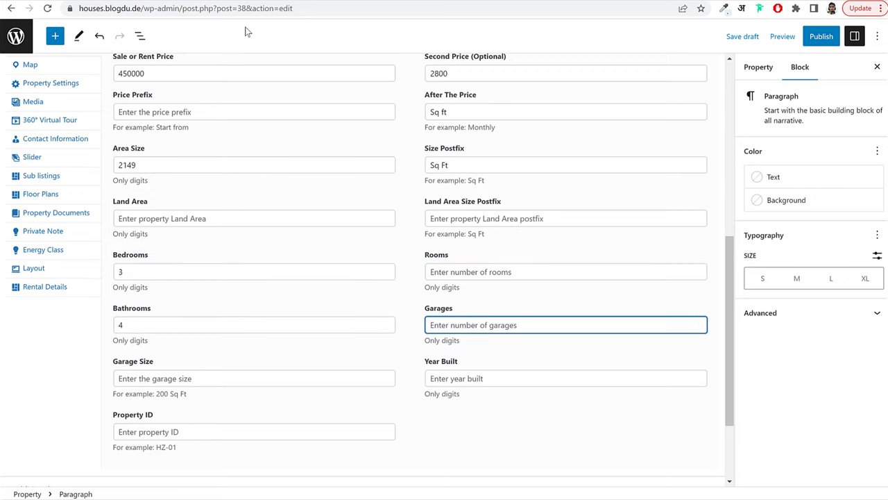
type("1")
key("Tab")
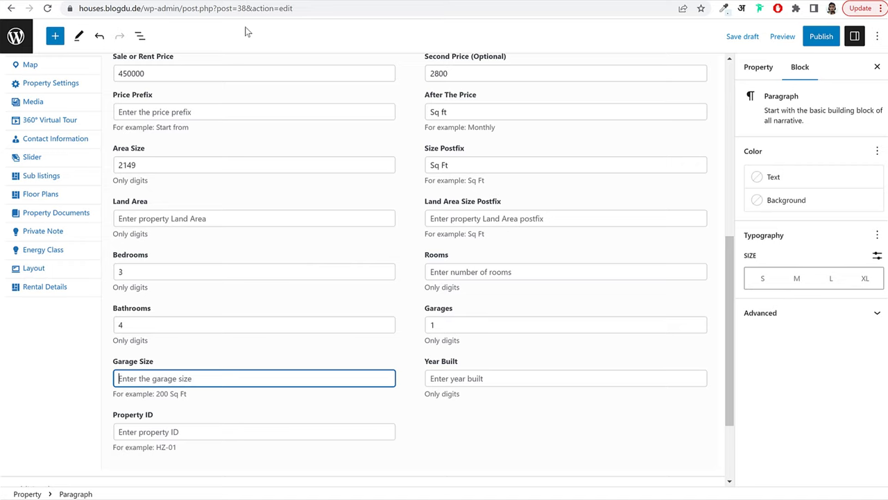
type("200 Sq ft")
- Set the year built to 2016 and enter a RERA property ID
left_click(556, 376)
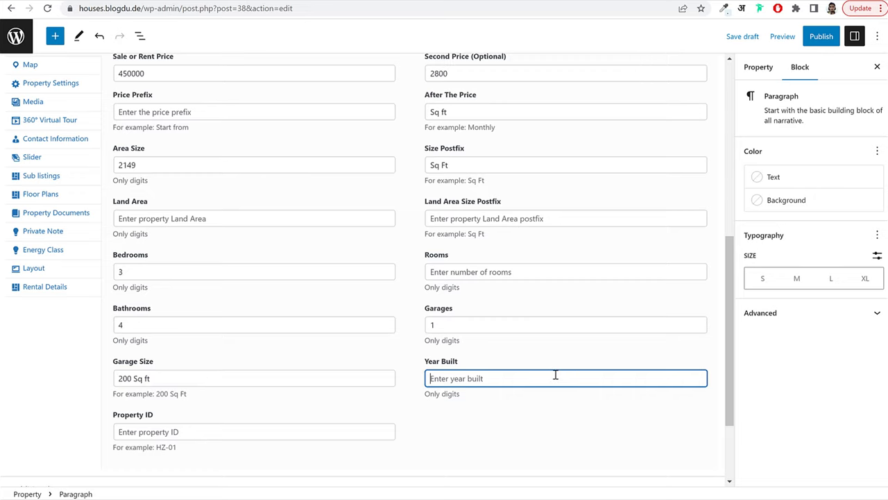
type("2016")
scroll(183, 382, "down", 3)
left_click(206, 321)
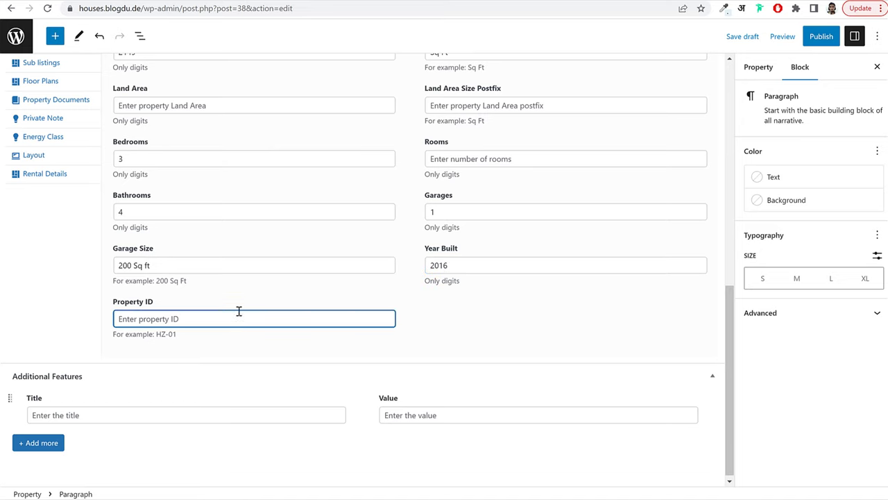
type("R")
type("ERA000")
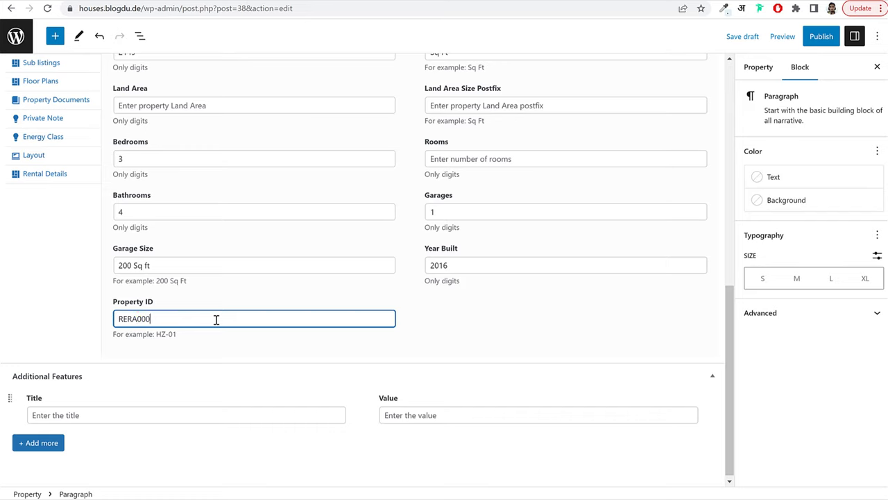
type("0000165165")
scroll(582, 301, "up", 5)
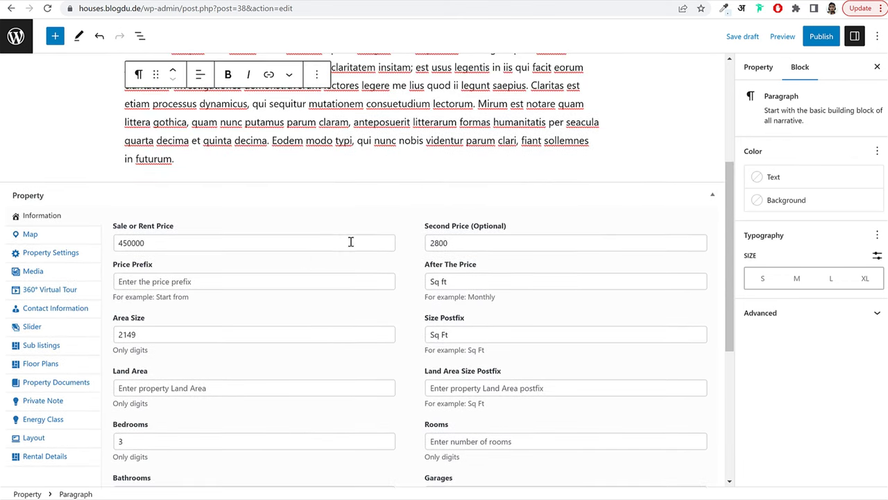
- Search the map address for Sion and pick the Sion, Mumbai suggestion
left_click(61, 236)
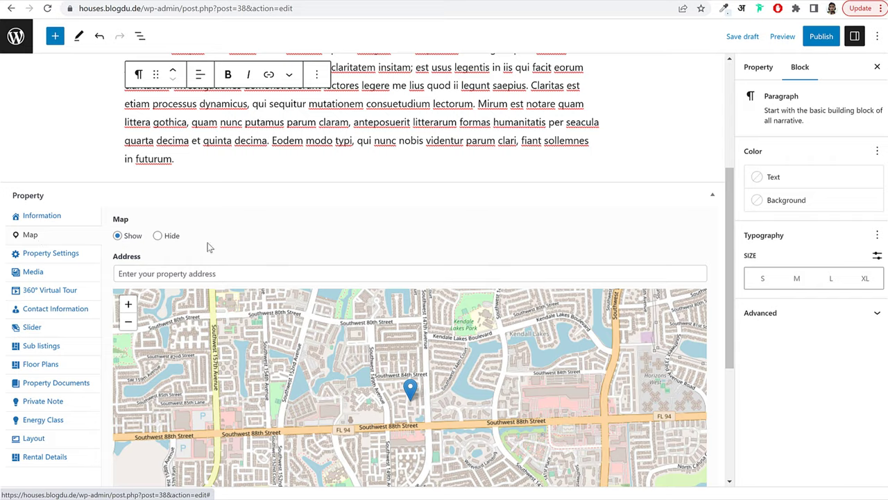
scroll(308, 245, "down", 3)
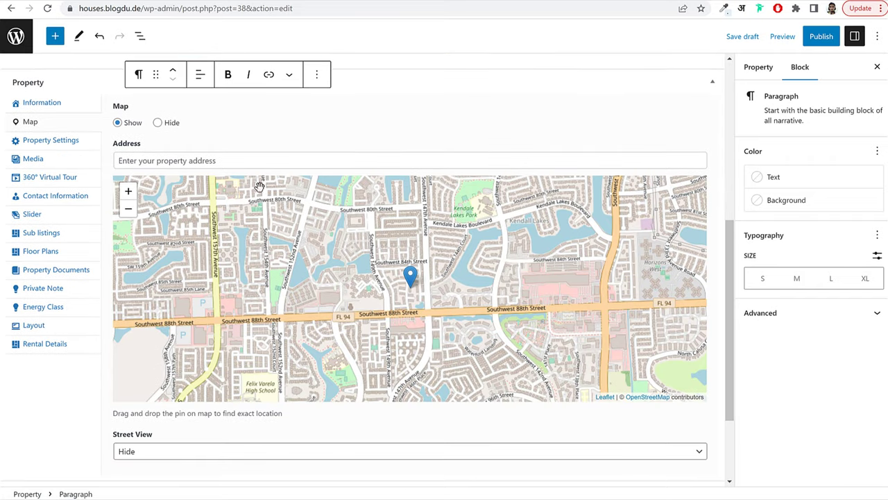
left_click(268, 162)
type("s")
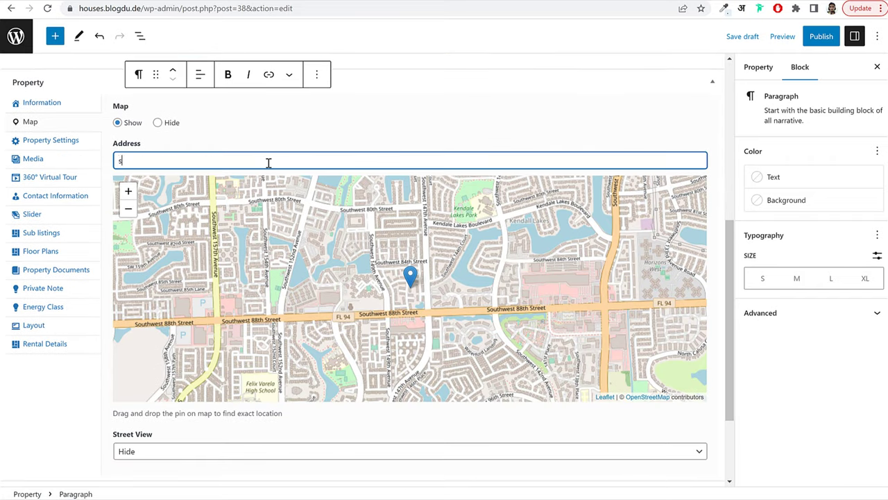
type("ion bandar")
key("BackSpace")
key("BackSpace")
key("BackSpace")
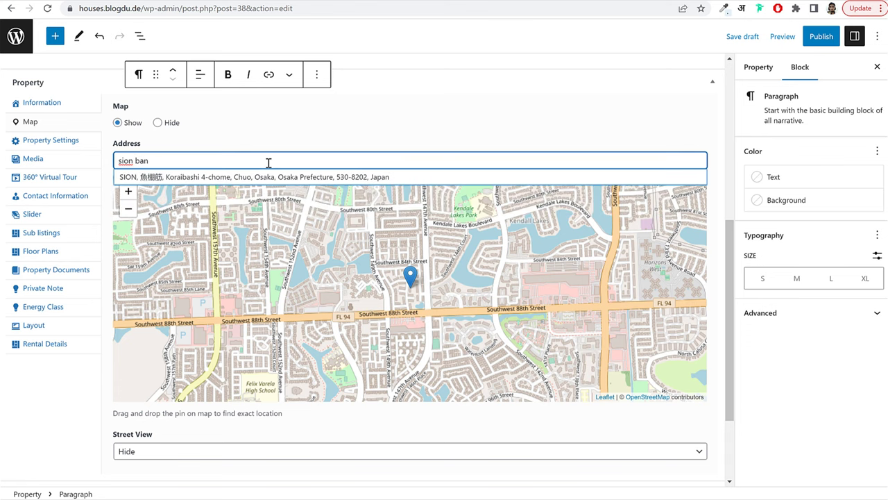
type("r")
key("BackSpace")
type("dra")
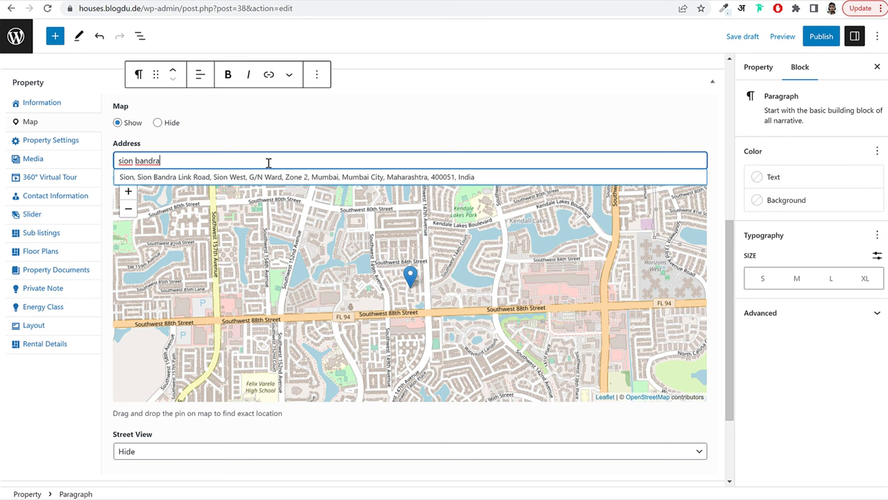
left_click(423, 178)
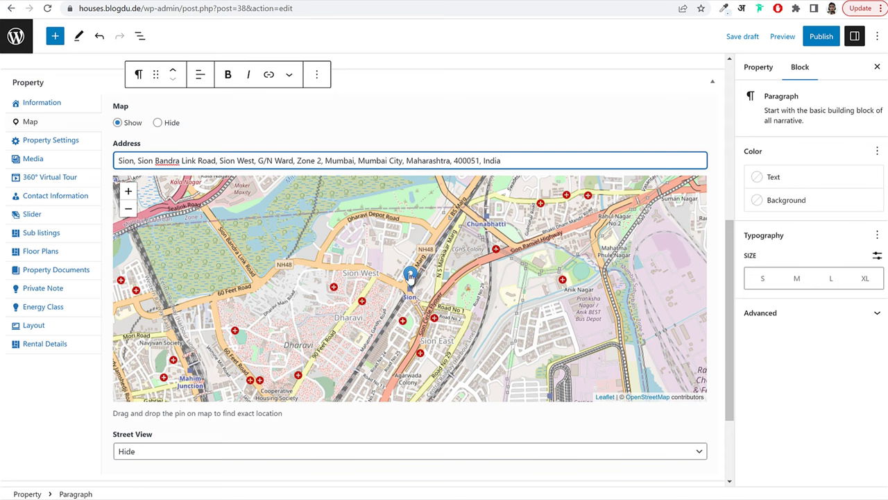
- Move the map pin to Sion West near NH48 and set Street View to Show
left_click_drag(410, 279, 314, 253)
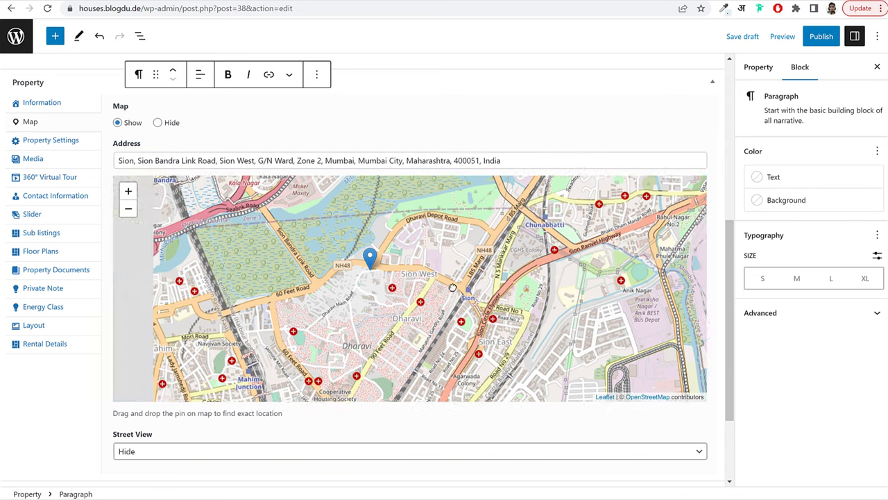
left_click_drag(417, 279, 434, 280)
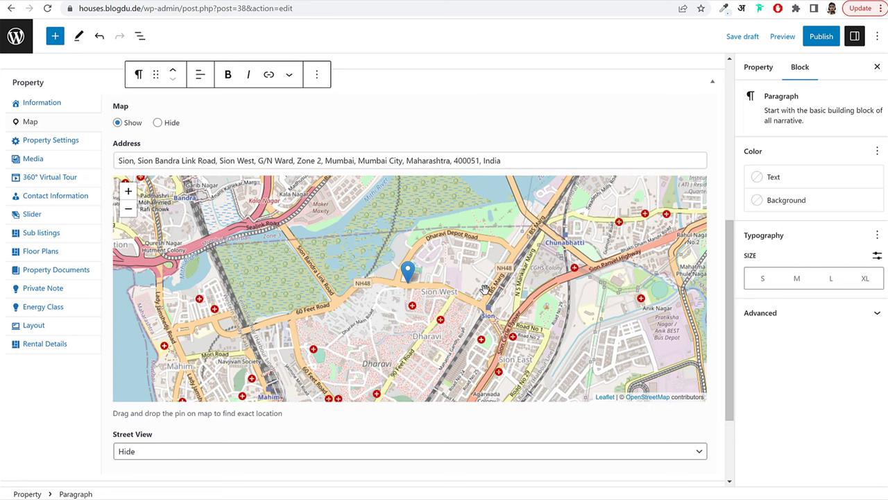
scroll(332, 289, "down", 1)
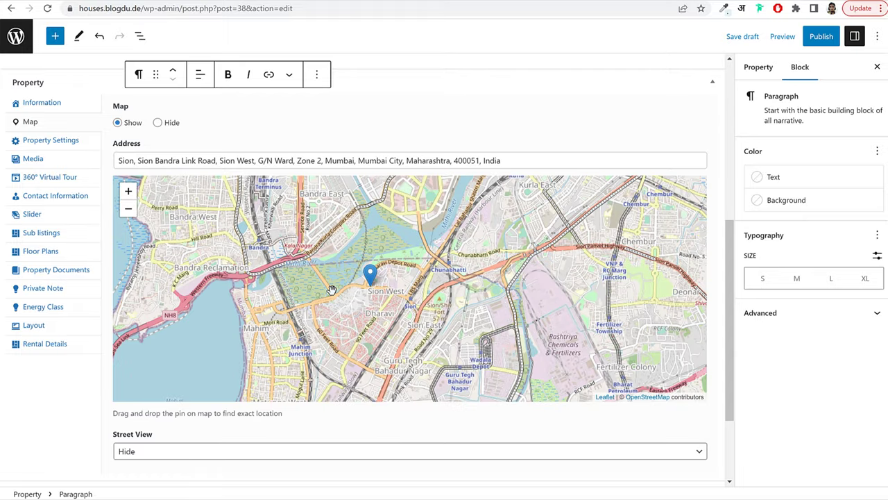
scroll(332, 290, "up", 1)
left_click(151, 453)
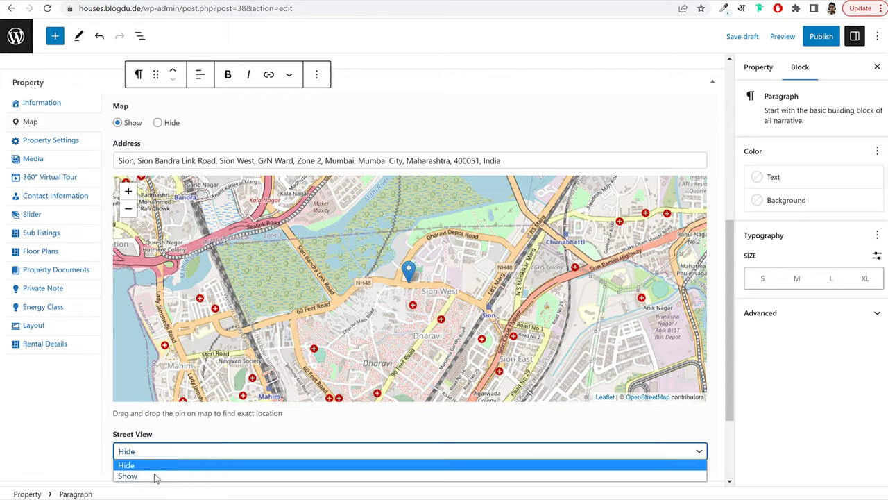
left_click(155, 477)
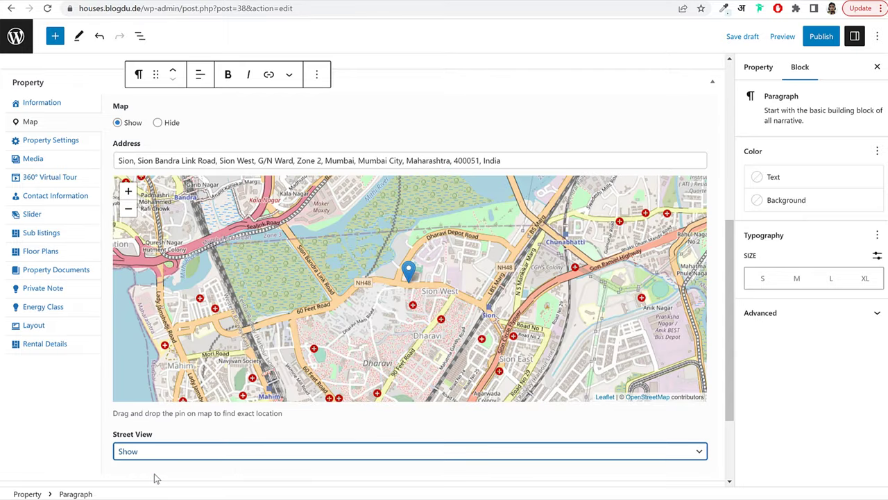
left_click(211, 424)
left_click(54, 141)
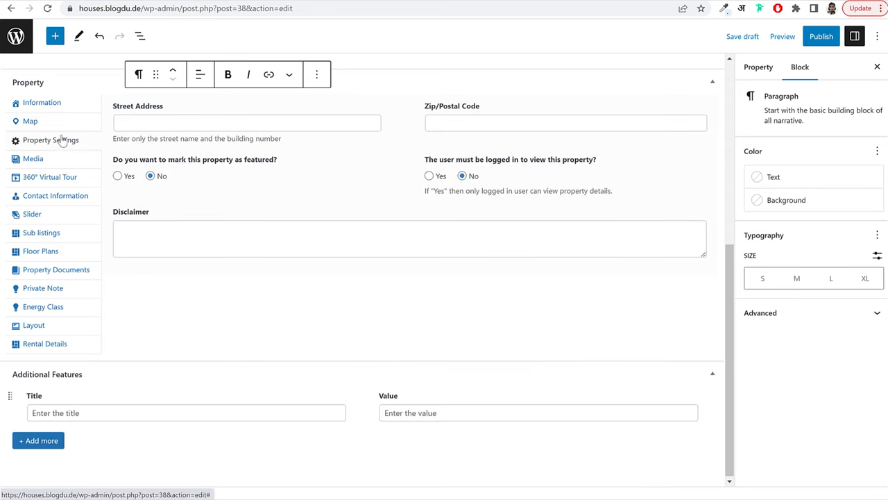
scroll(230, 185, "up", 1)
left_click(230, 184)
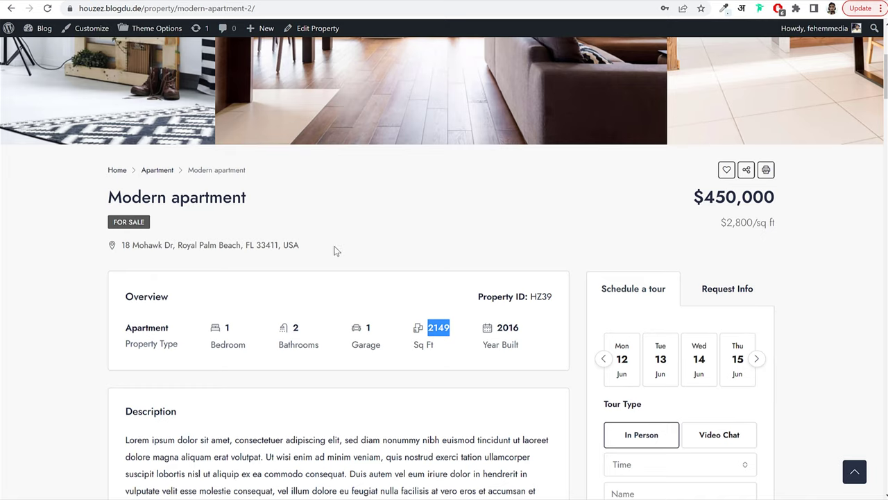
left_click_drag(335, 250, 121, 248)
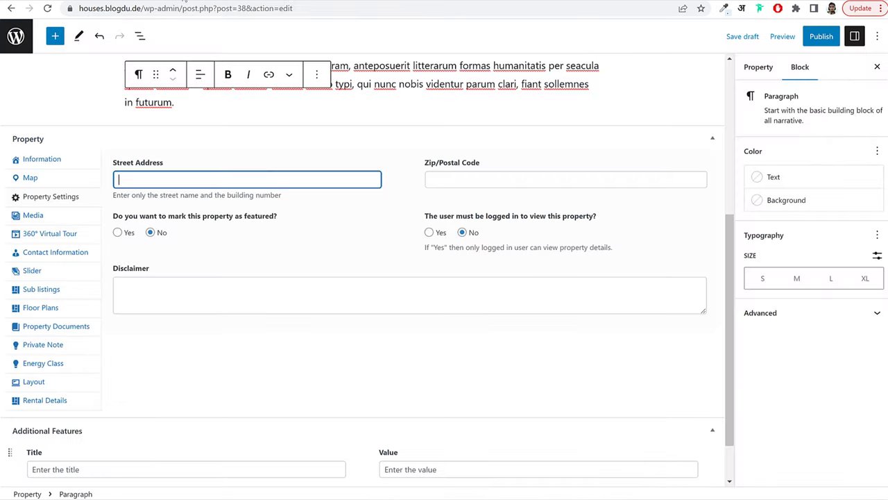
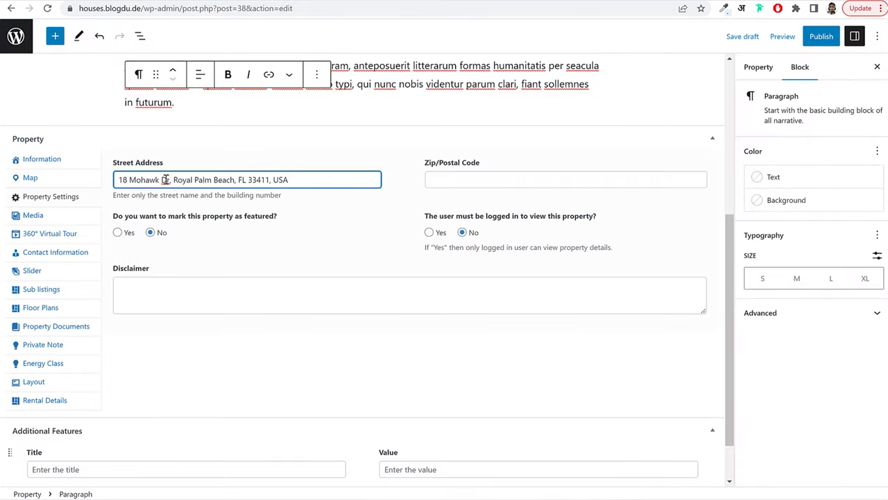
left_click_drag(162, 179, 384, 175)
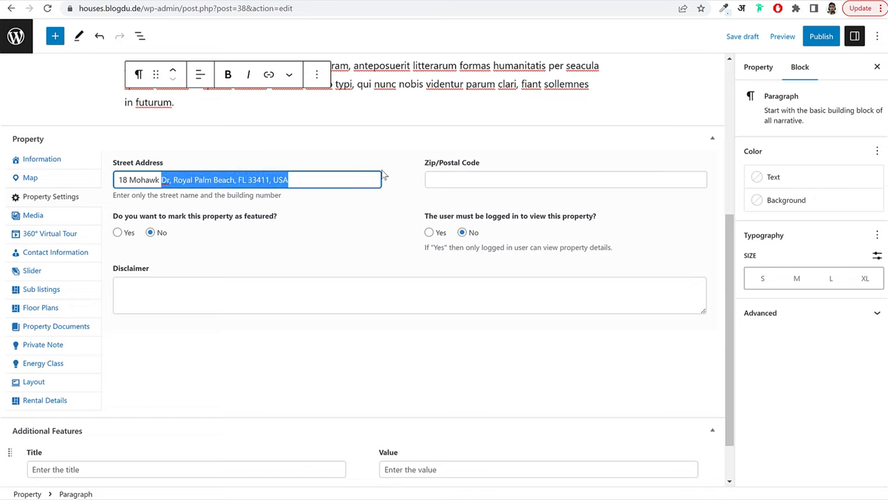
left_click(257, 178)
left_click_drag(231, 179, 115, 180)
key("BackSpace")
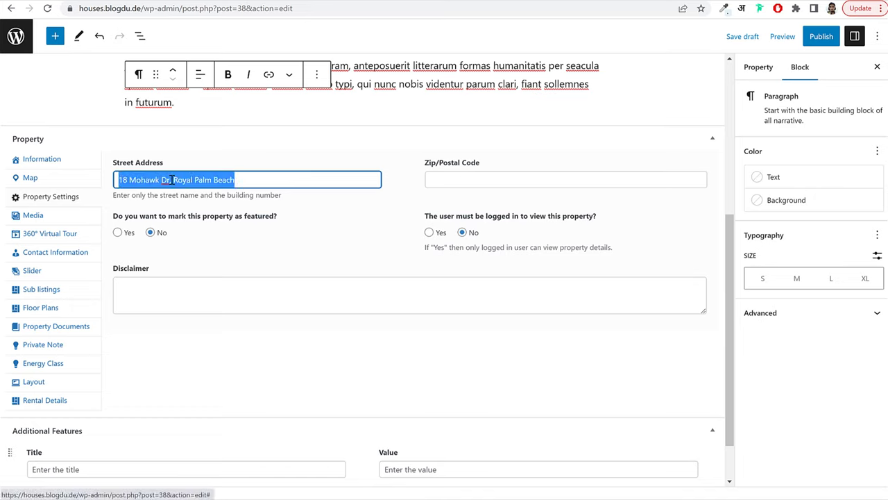
- Enter zip 400001 and set the property as featured
left_click(431, 168)
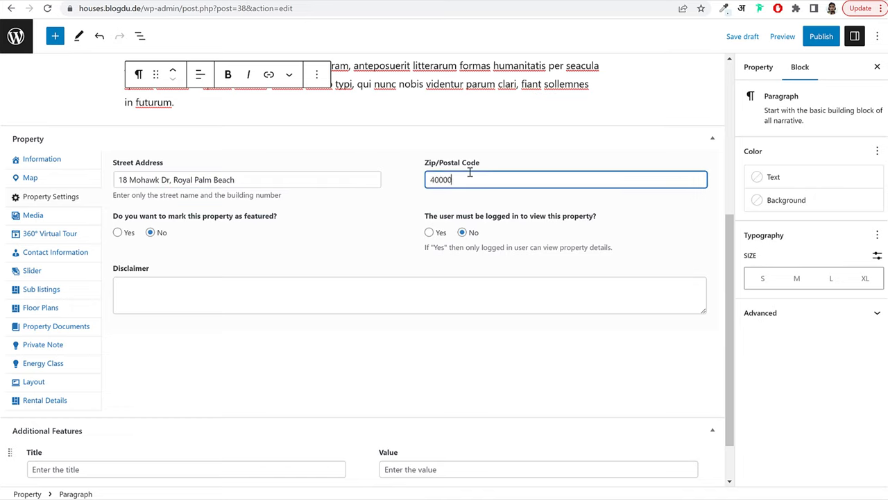
left_click(336, 222)
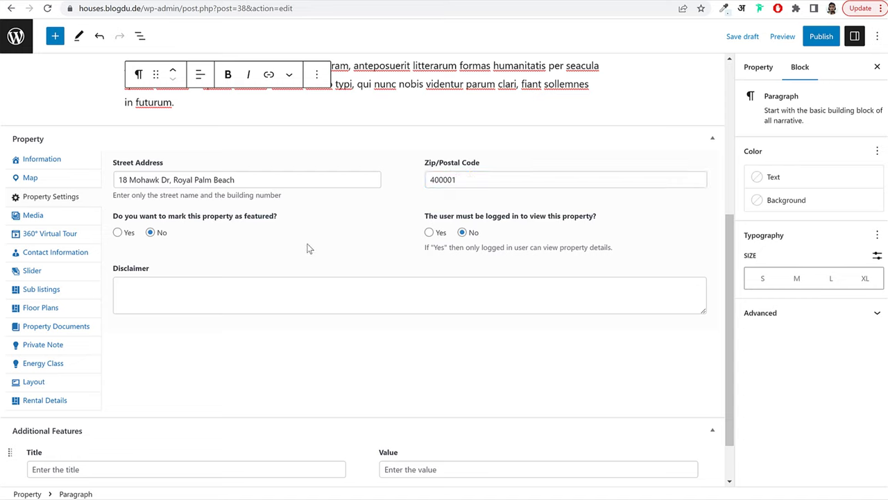
left_click(120, 232)
left_click(43, 217)
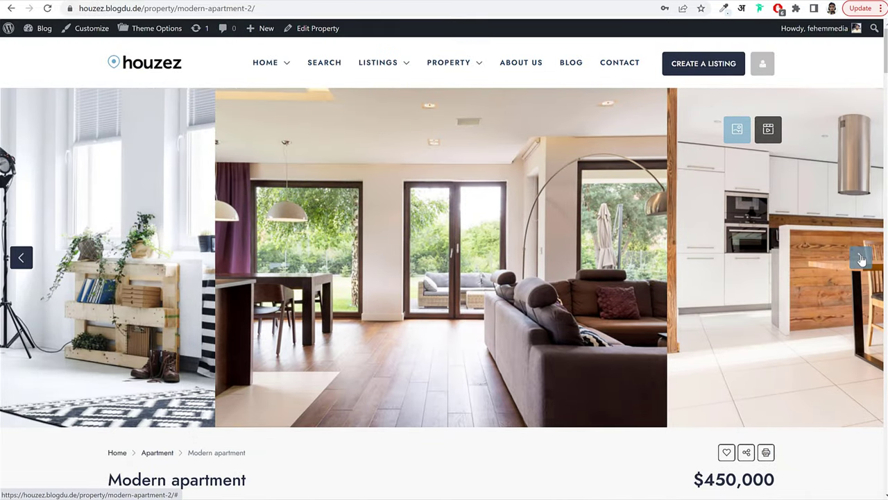
left_click(860, 258)
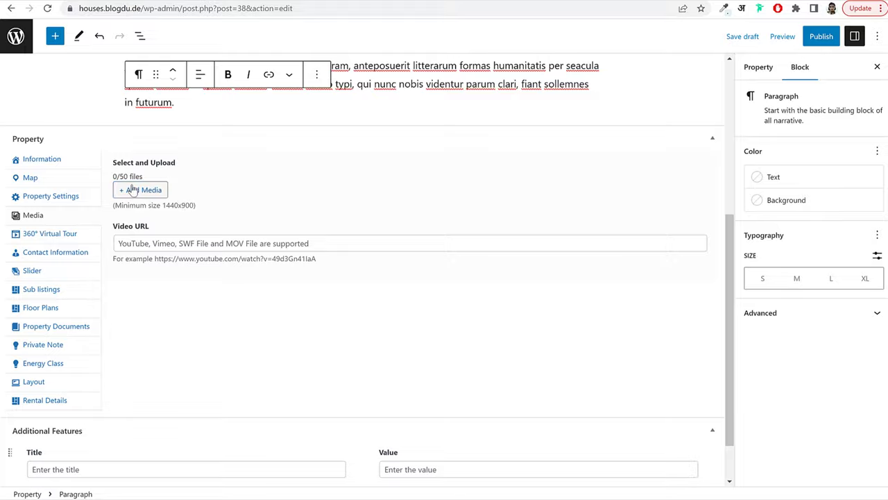
- Upload all the image files from the Media folder to the media library
left_click(159, 188)
left_click(55, 79)
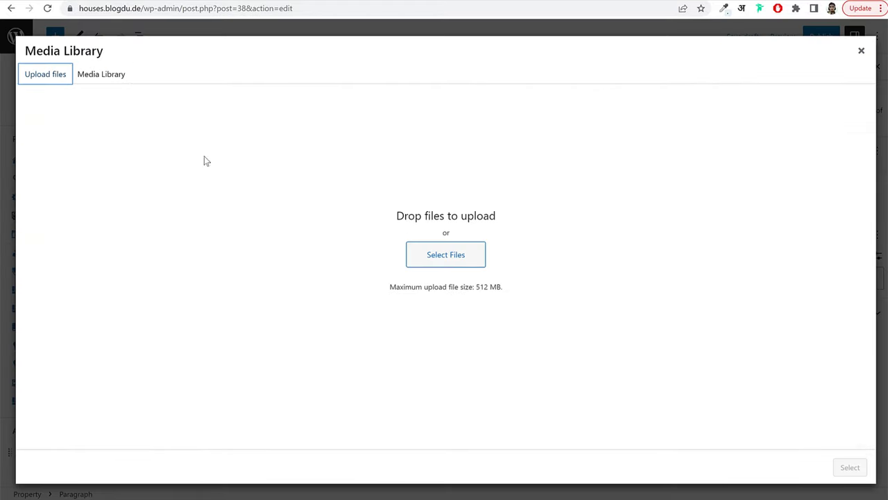
left_click(448, 255)
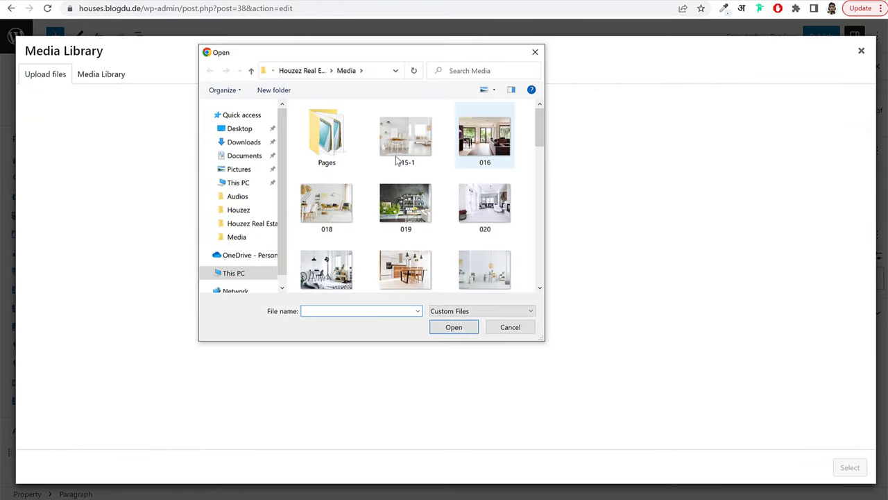
key("ctrl+a")
scroll(456, 252, "down", 5)
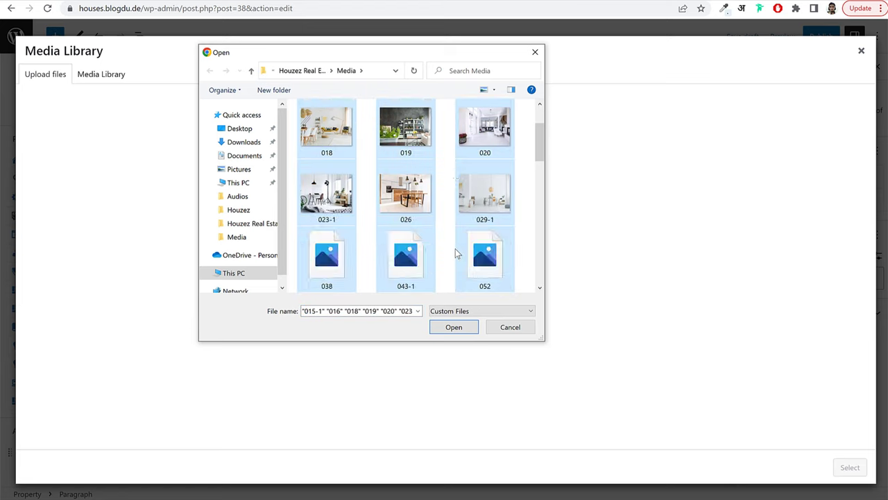
scroll(456, 253, "down", 5)
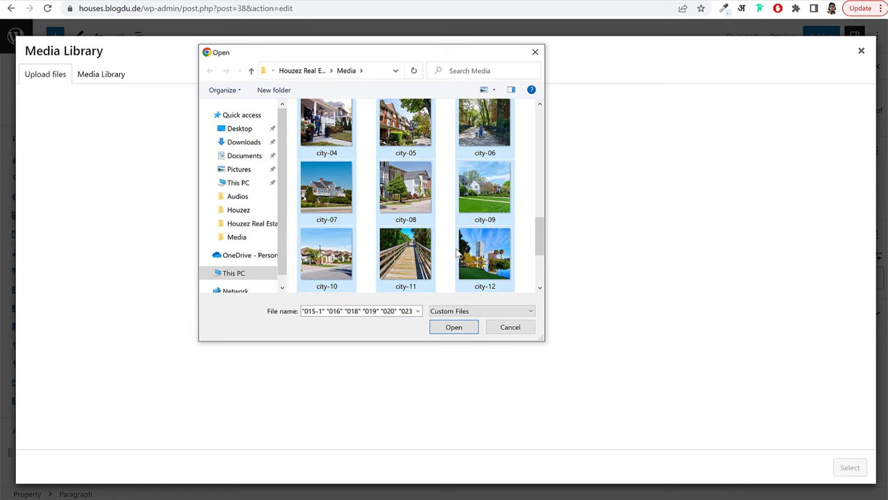
left_click(458, 331)
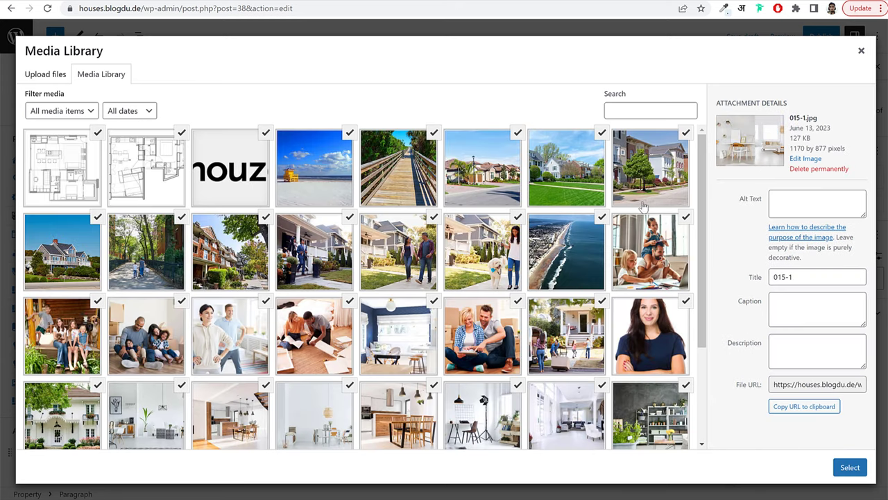
scroll(527, 325, "down", 3)
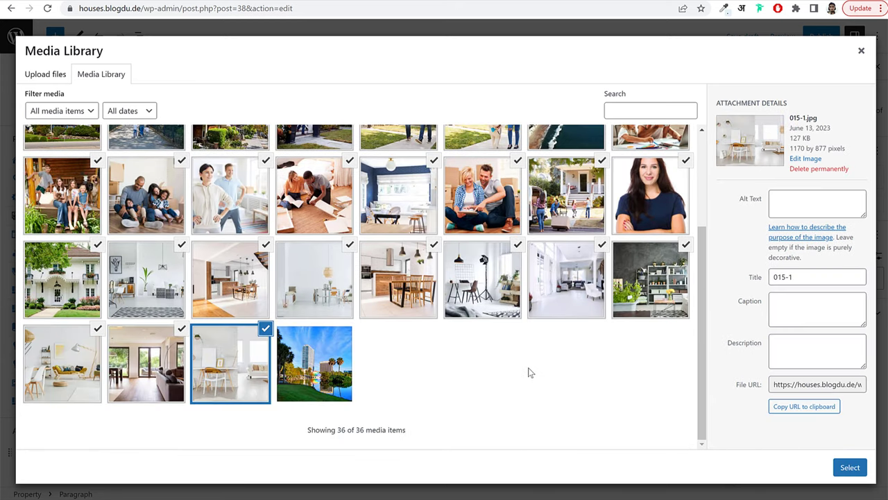
left_click(859, 54)
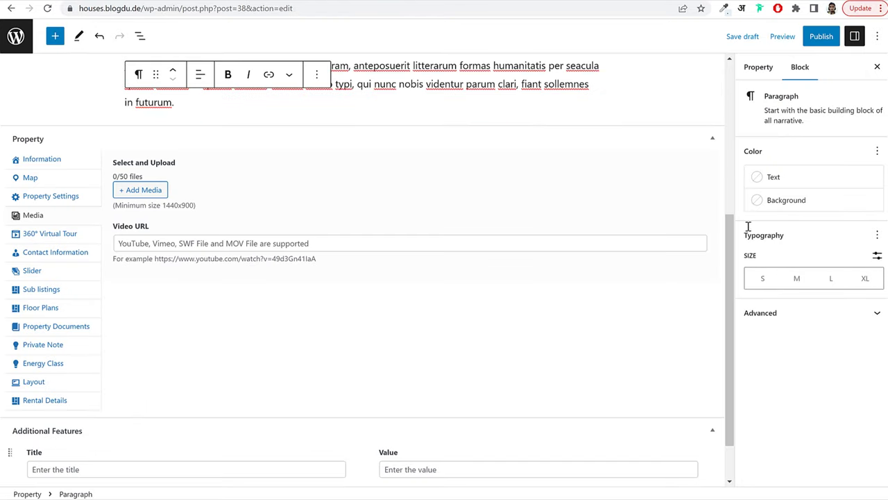
- Select six gallery photos: white house, living room, two kitchens, pendant-lamp room and studio-lamp room
left_click(157, 193)
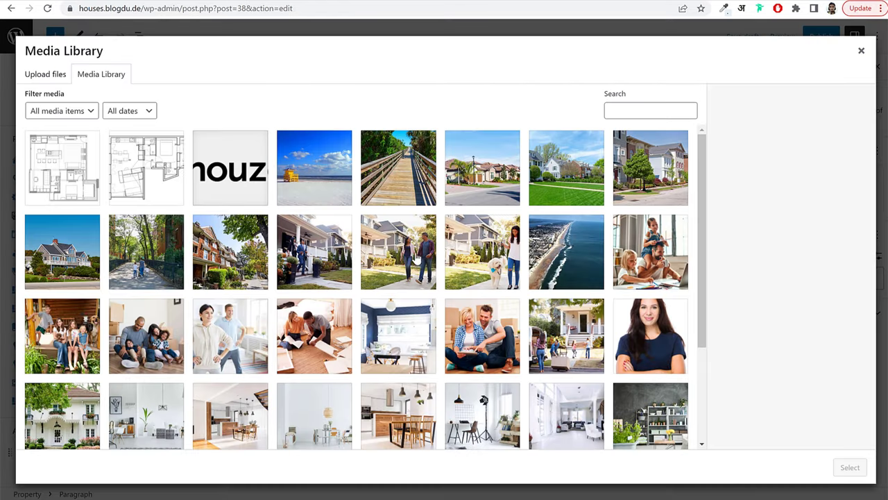
scroll(441, 305, "down", 5)
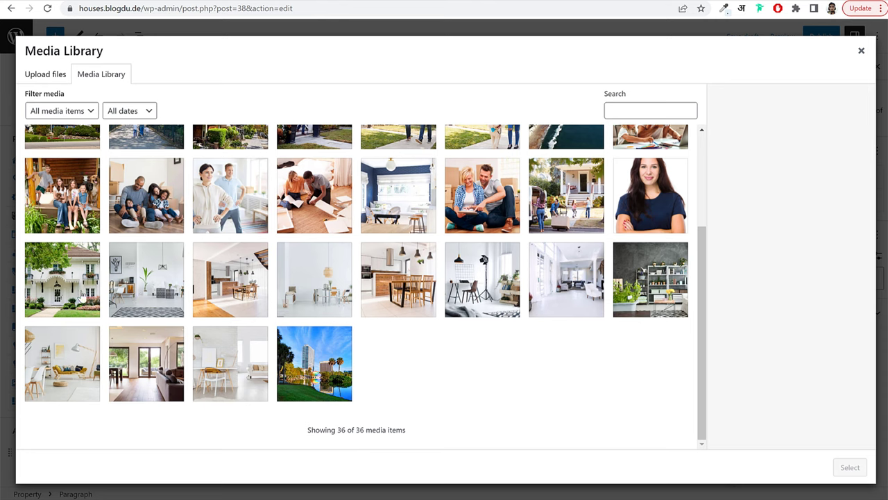
left_click(75, 299)
left_click(146, 285)
left_click(230, 285)
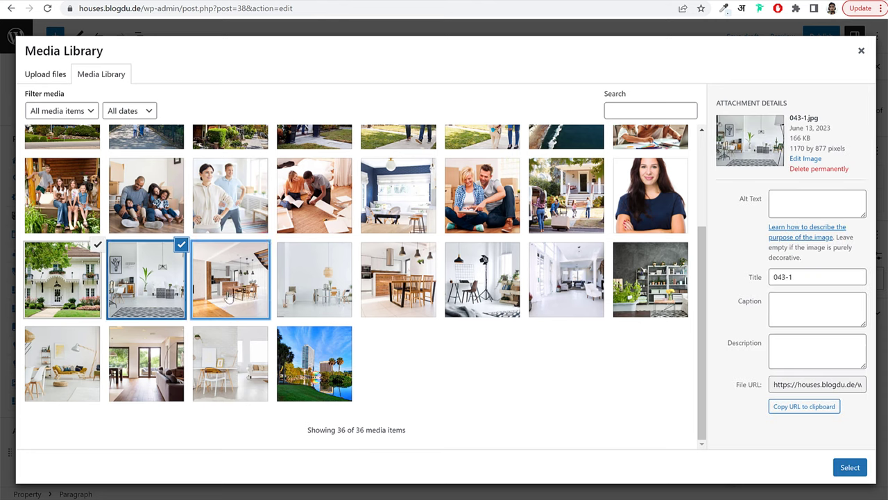
left_click(314, 284)
left_click(410, 288)
left_click(473, 288)
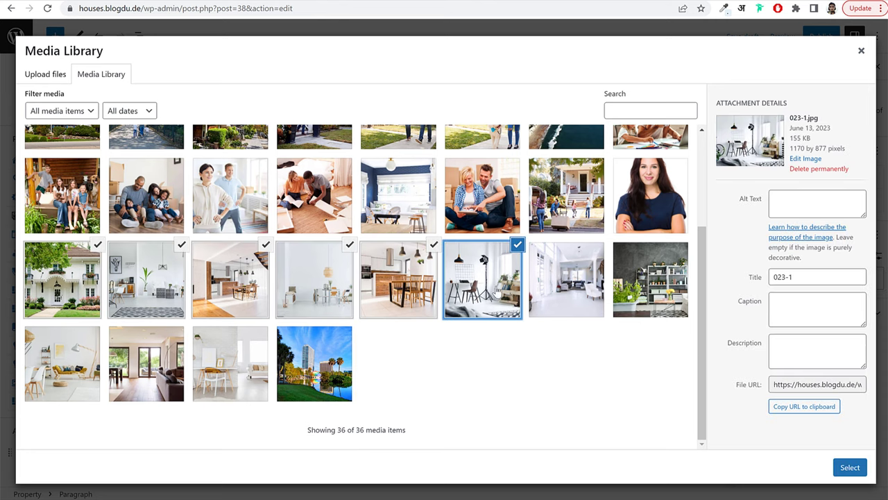
left_click(860, 472)
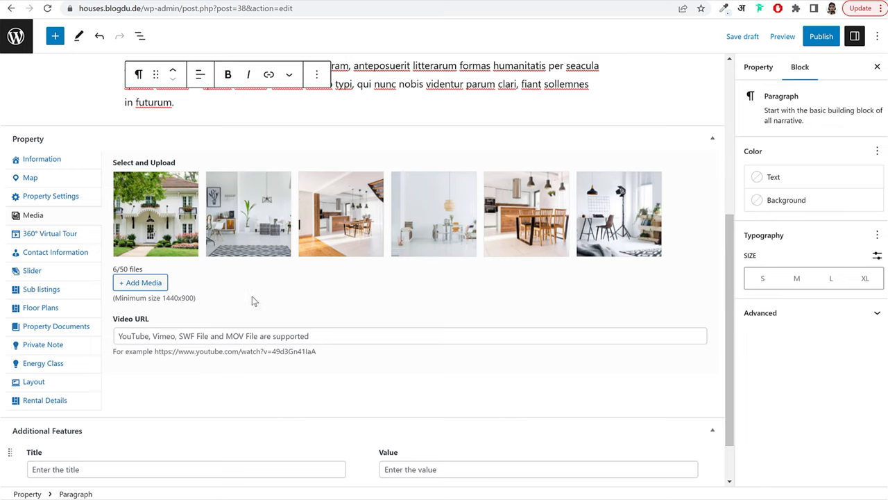
- Go from the admin dashboard to the WordPress Media Library page
left_click(235, 337)
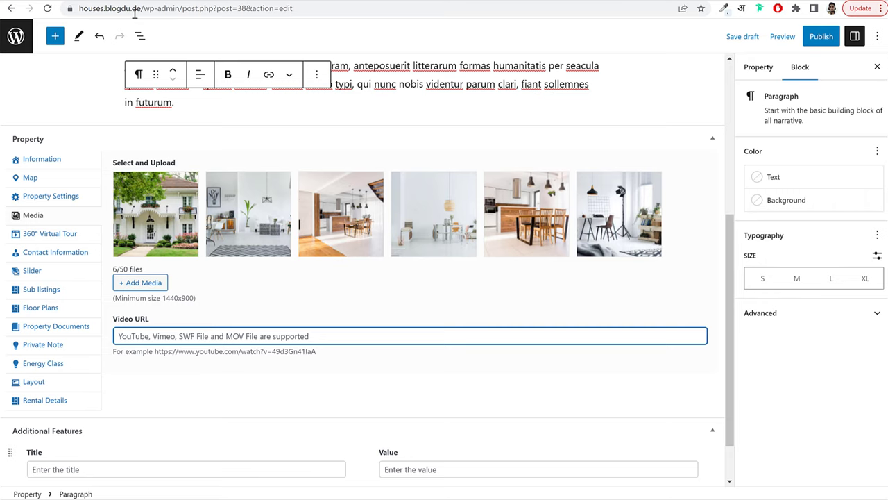
right_click(19, 32)
left_click(16, 35)
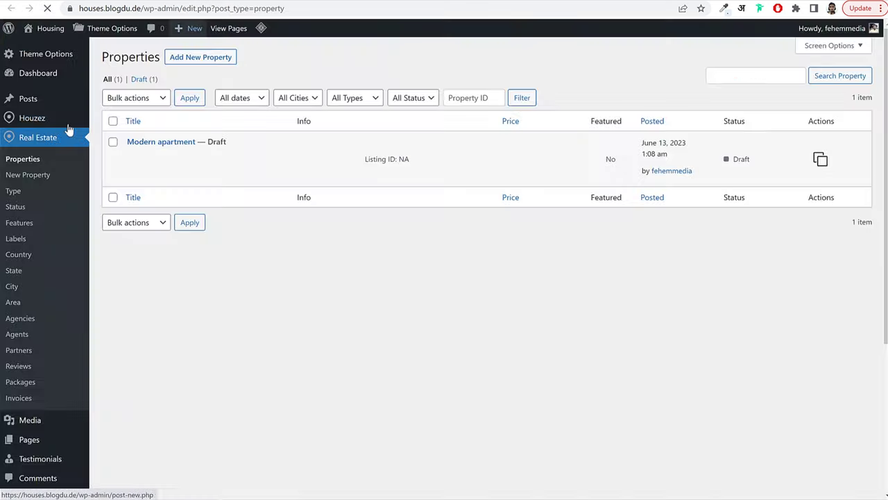
scroll(40, 312, "down", 3)
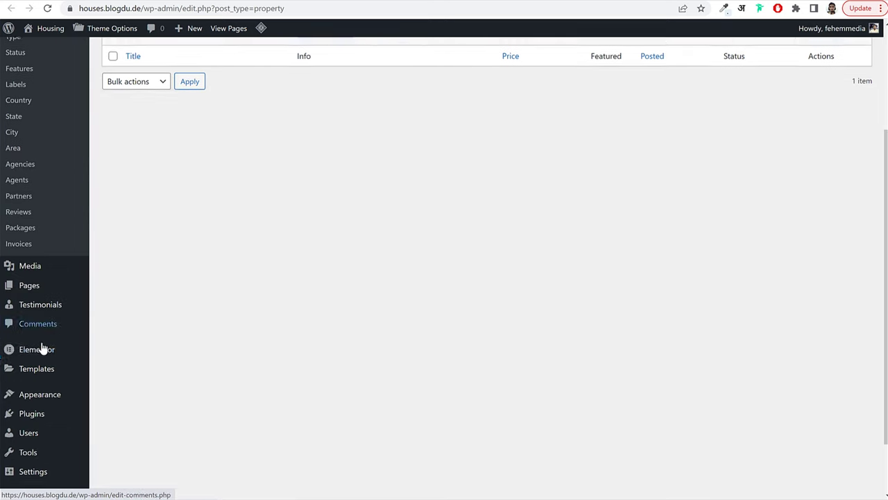
left_click(49, 256)
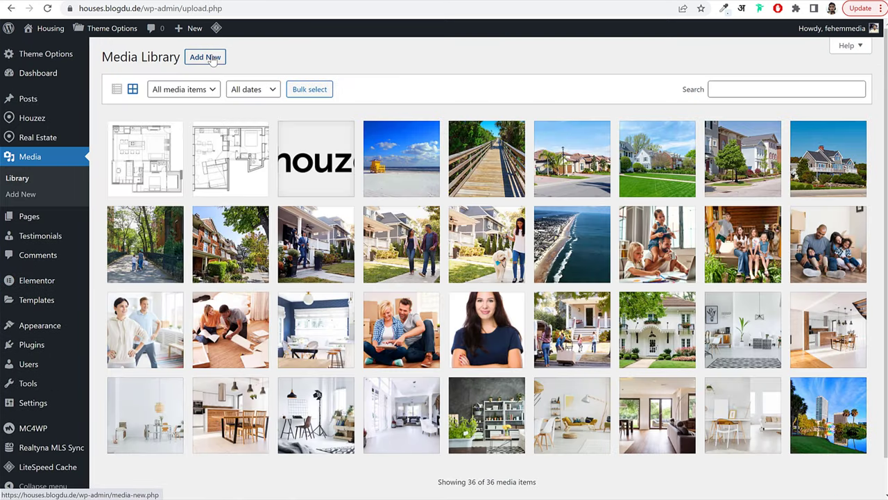
left_click(212, 59)
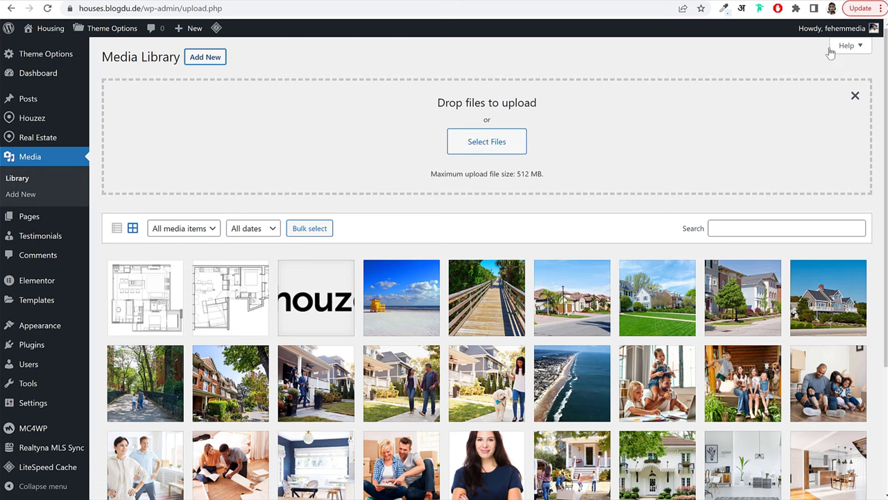
left_click(855, 97)
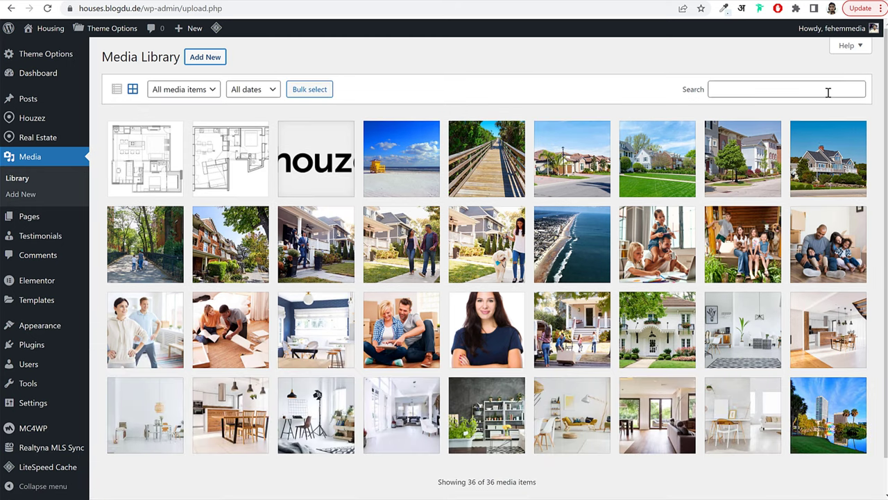
- Copy the beach photo's file URL from its attachment details
left_click(393, 169)
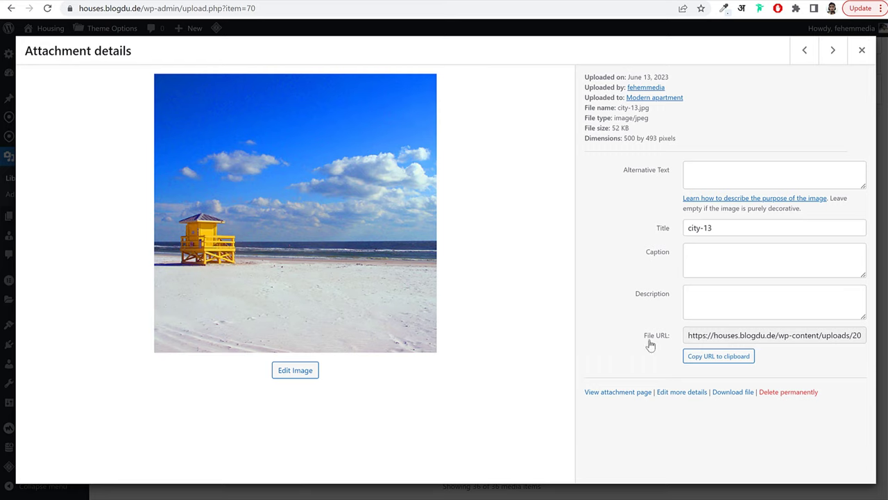
left_click_drag(646, 336, 737, 337)
triple_click(807, 338)
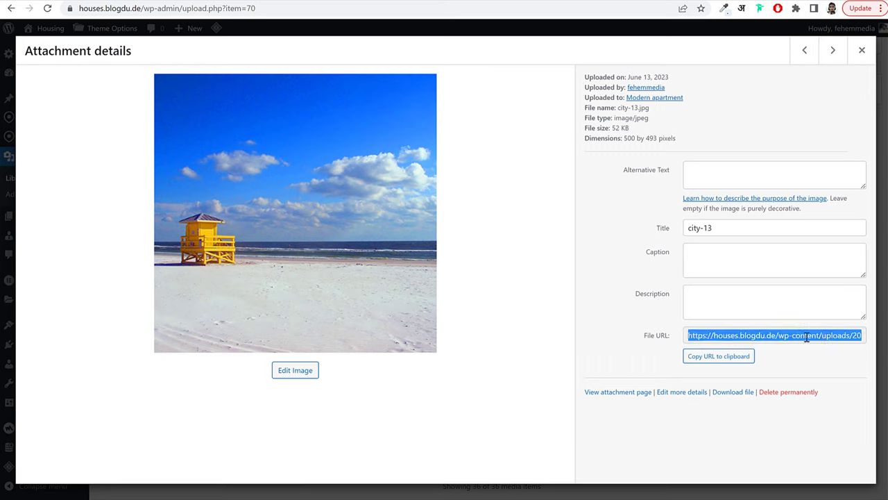
left_click(700, 337)
right_click(727, 336)
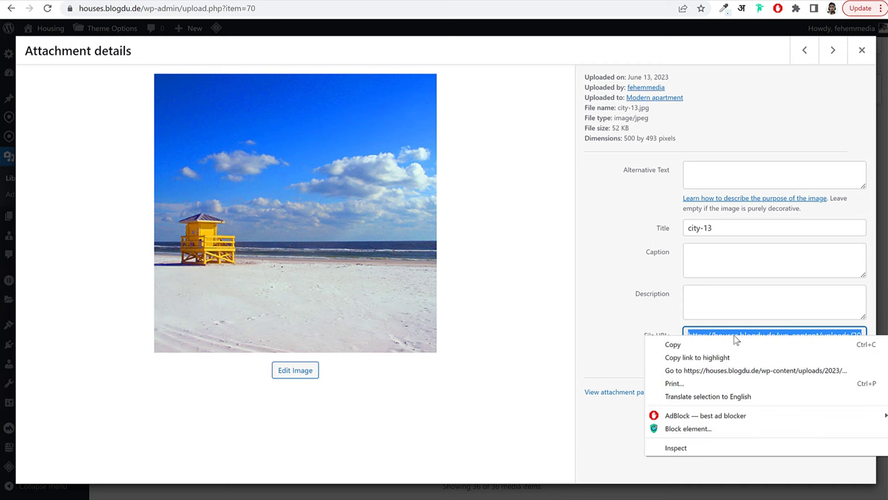
left_click(734, 348)
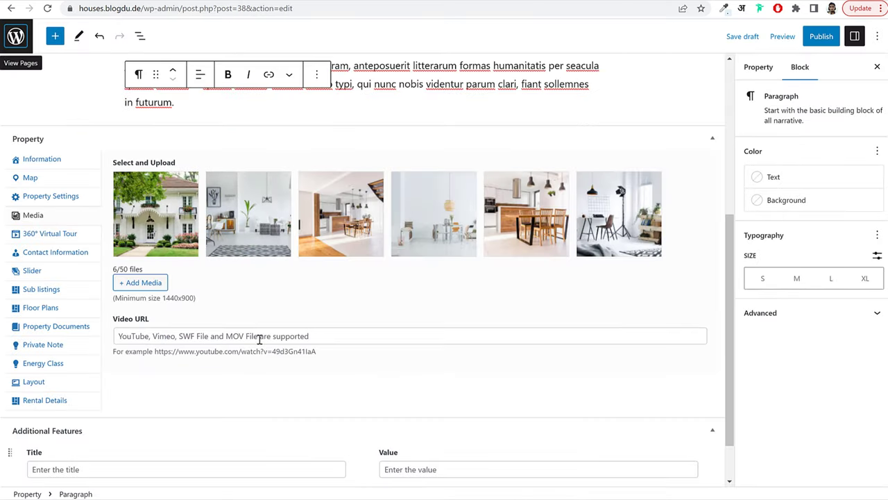
left_click(260, 339)
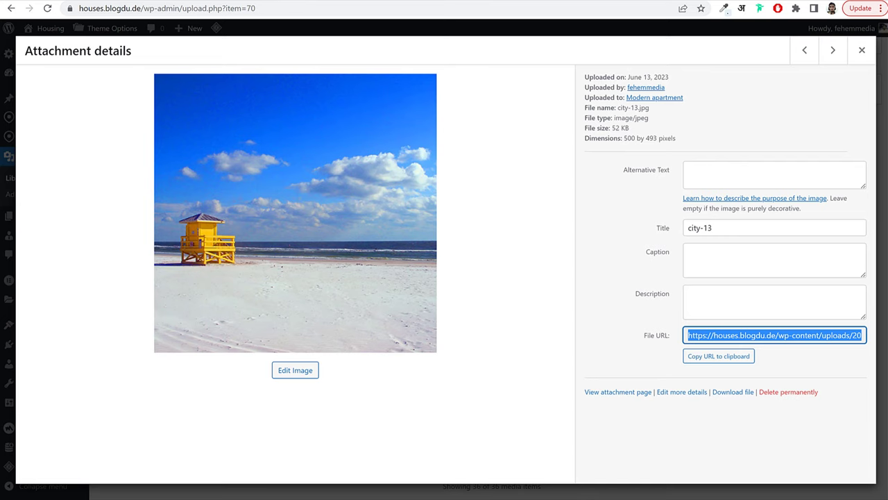
left_click(862, 50)
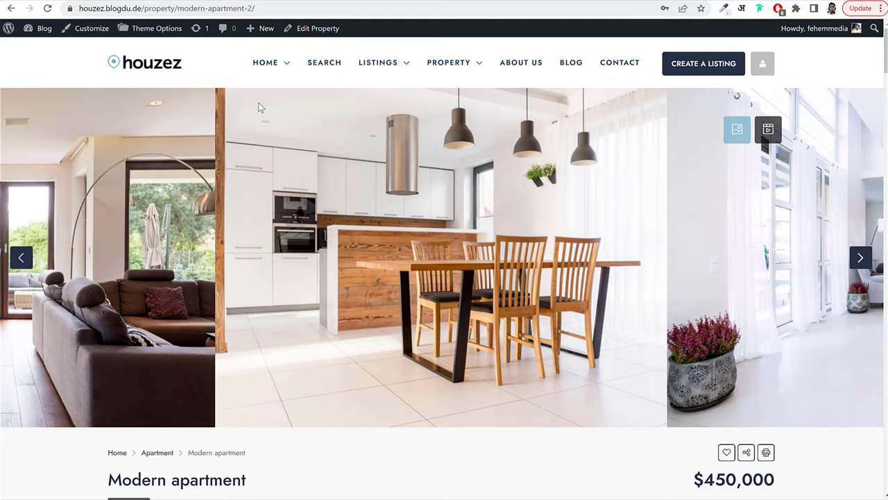
scroll(425, 265, "down", 12)
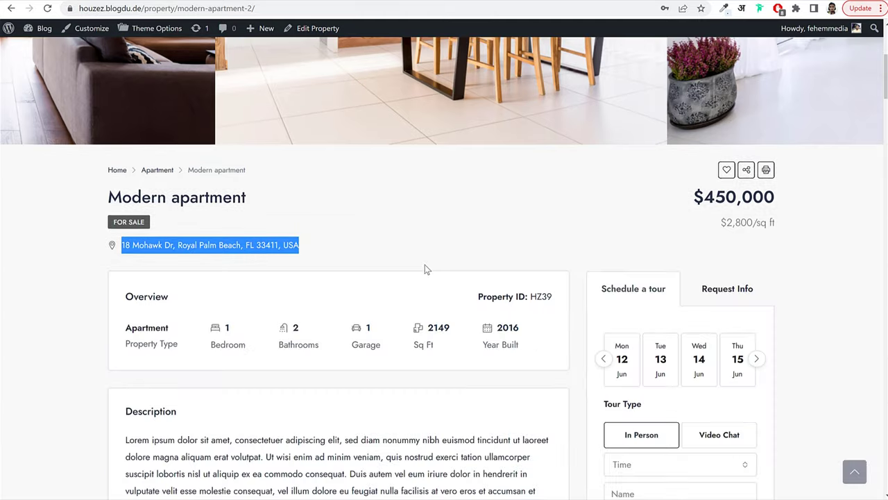
scroll(427, 267, "down", 20)
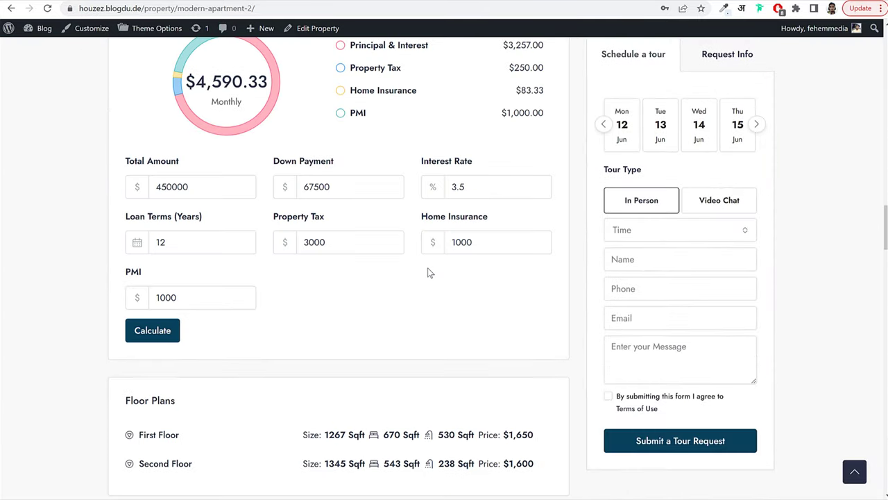
scroll(427, 272, "down", 3)
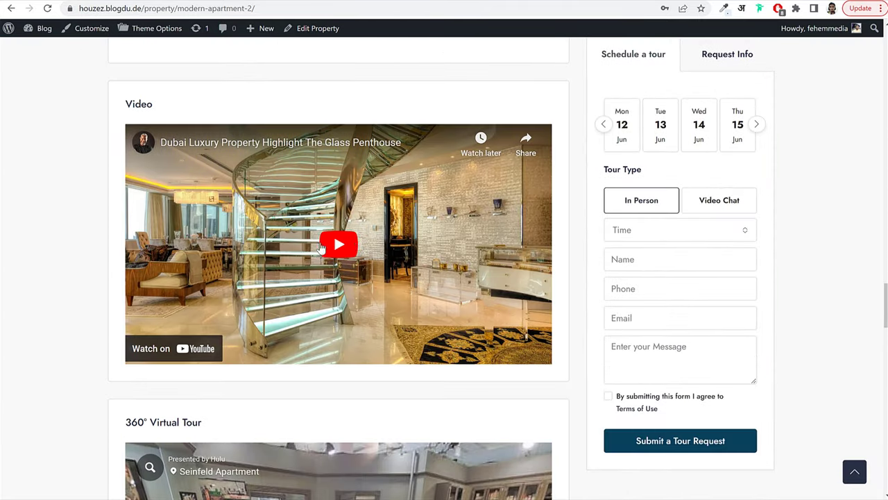
right_click(381, 210)
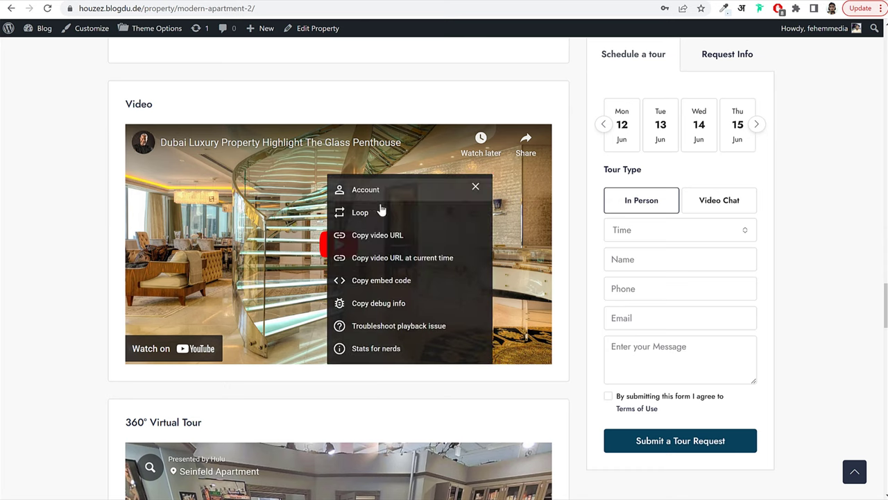
left_click(398, 239)
key("ctrl+Tab")
key("ctrl+v")
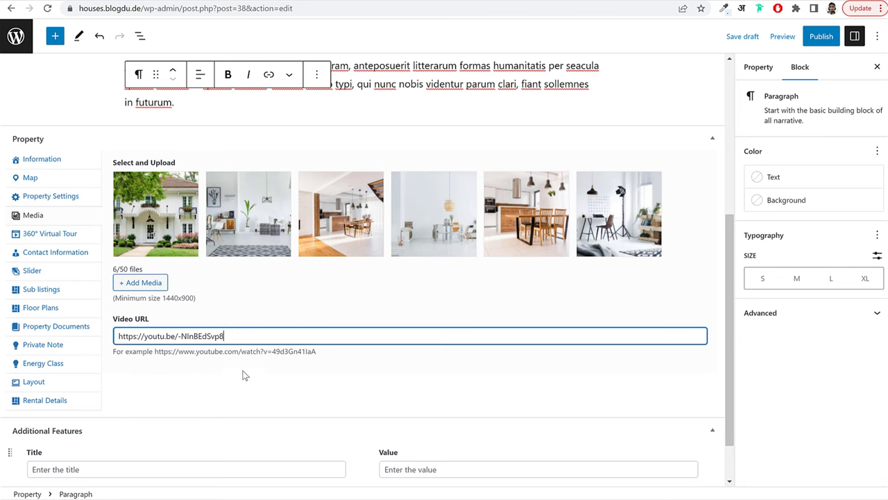
left_click(53, 234)
- Focus the virtual tour embed code box, then scroll the demo page to its Matterport tour
left_click(193, 190)
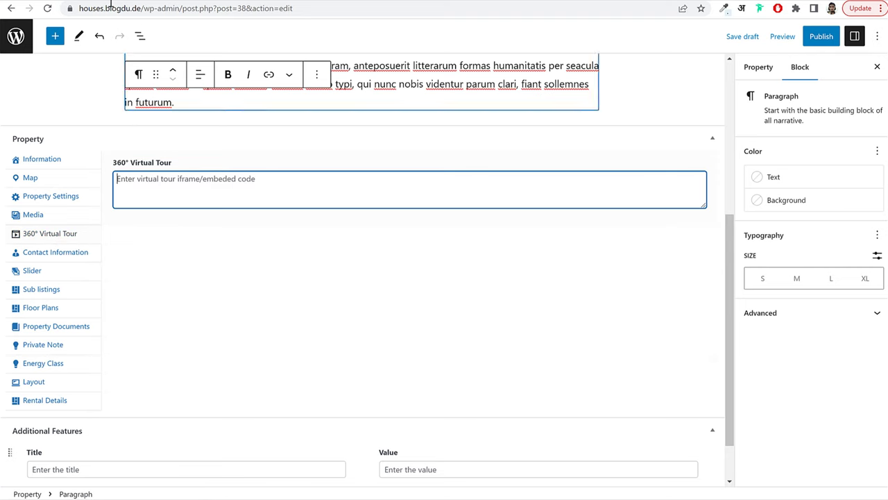
key("ctrl+Tab")
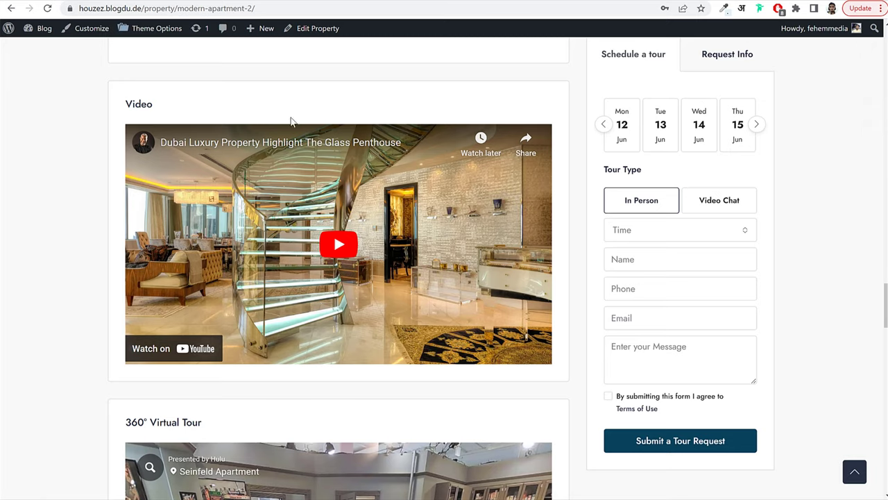
scroll(280, 393, "down", 5)
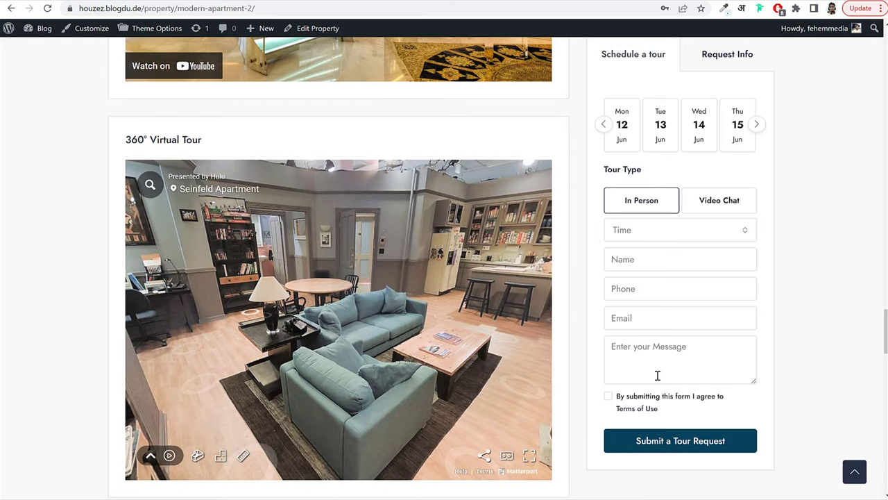
scroll(567, 403, "down", 1)
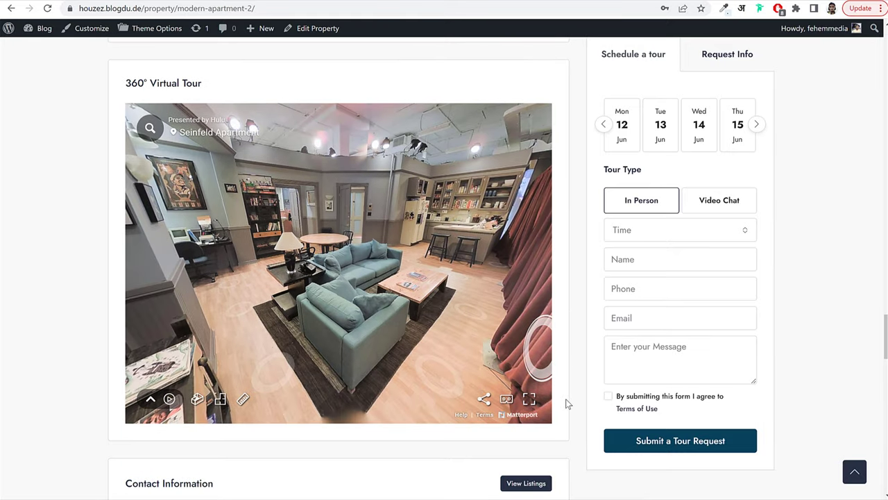
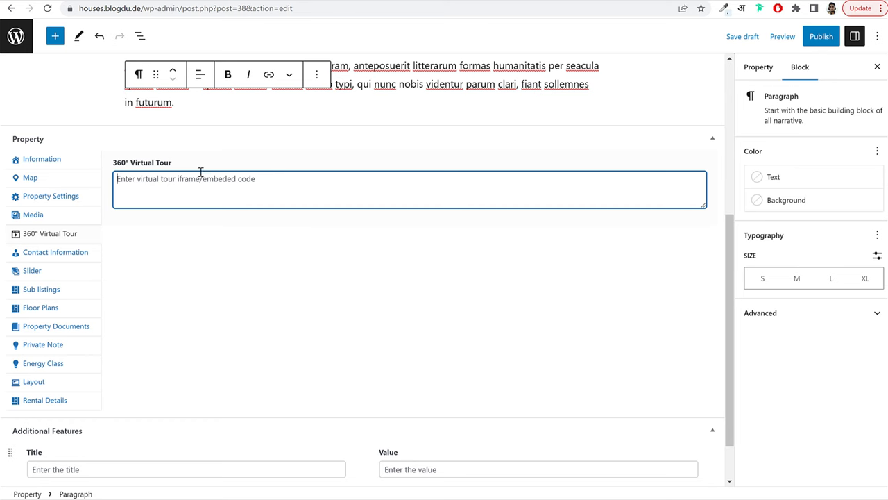
- Set the 360° virtual tour to the Matterport link and keep Author Info as the contact display
type("https://my.matterport.com/show/?m=zEWsxhZpGba&play=1&qs=1")
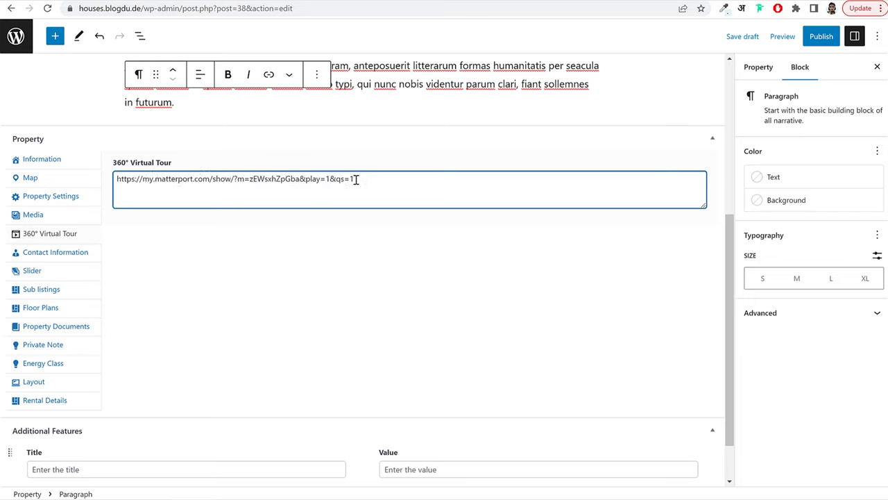
left_click(76, 254)
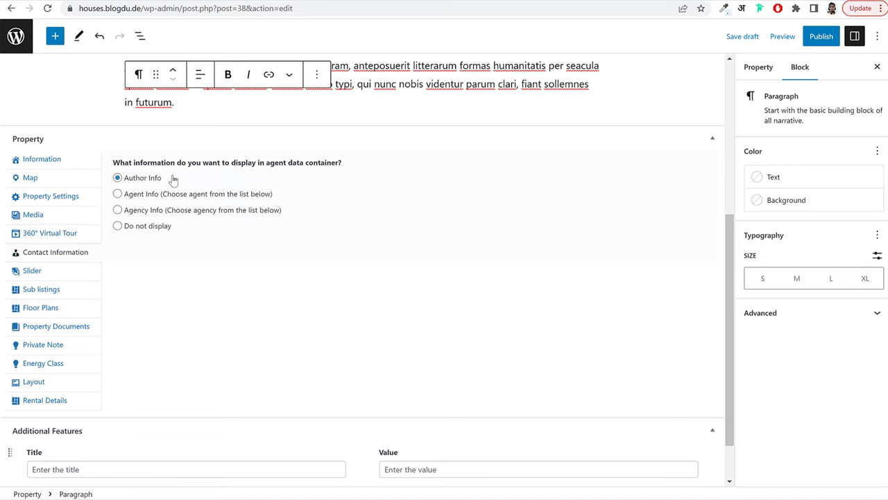
left_click_drag(173, 178, 122, 179)
left_click(148, 211)
left_click(131, 197)
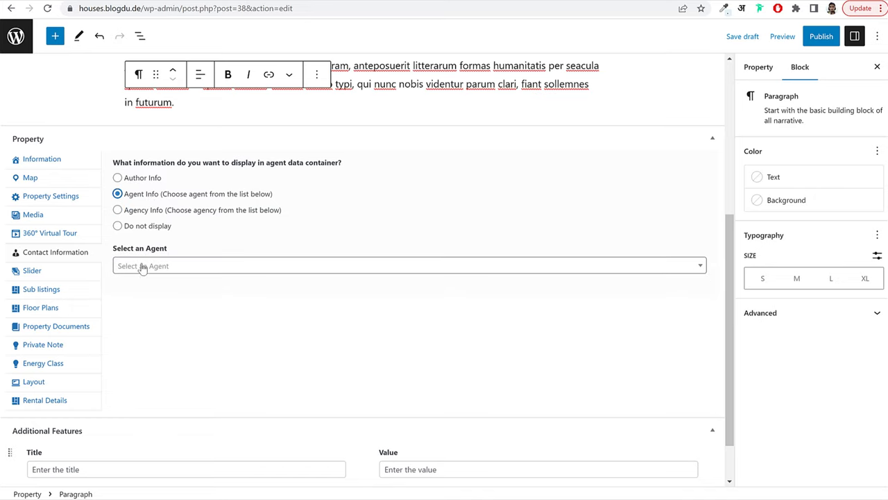
left_click(143, 266)
left_click(139, 179)
left_click(250, 195)
left_click(152, 179)
left_click(347, 201)
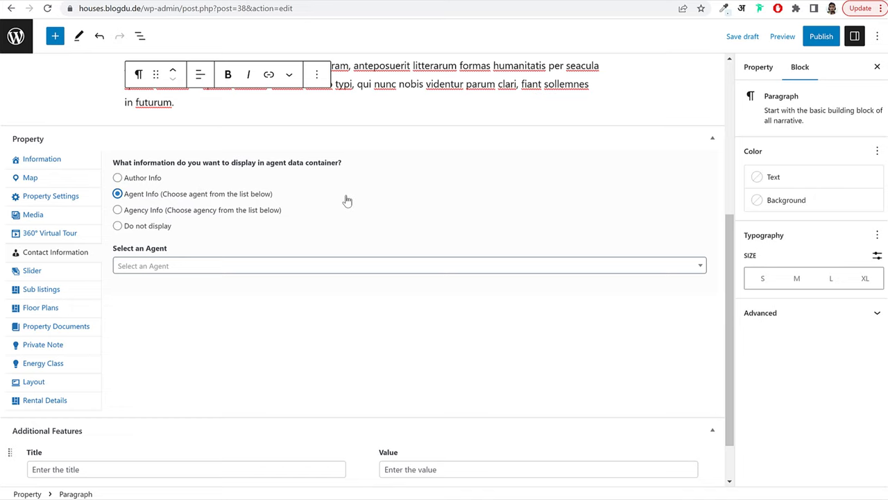
left_click(142, 180)
- Look through the Slider and Sub listings sections, ending on the Floor Plans form
left_click(55, 274)
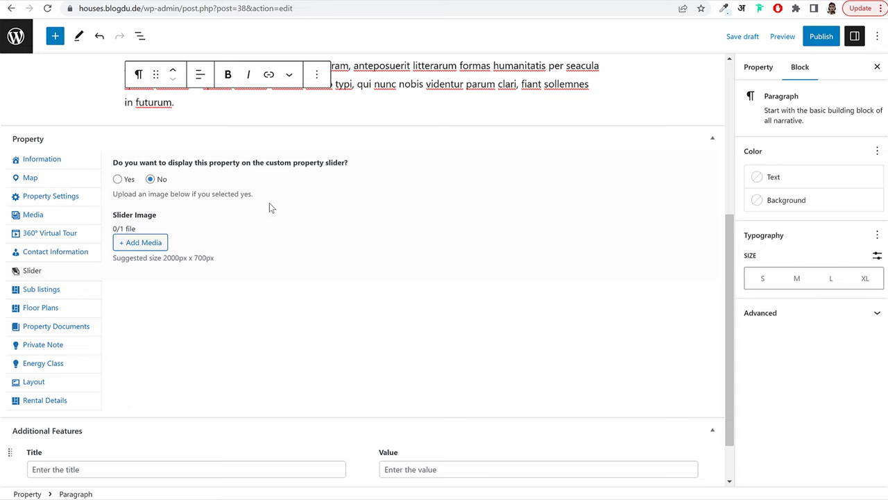
left_click(63, 294)
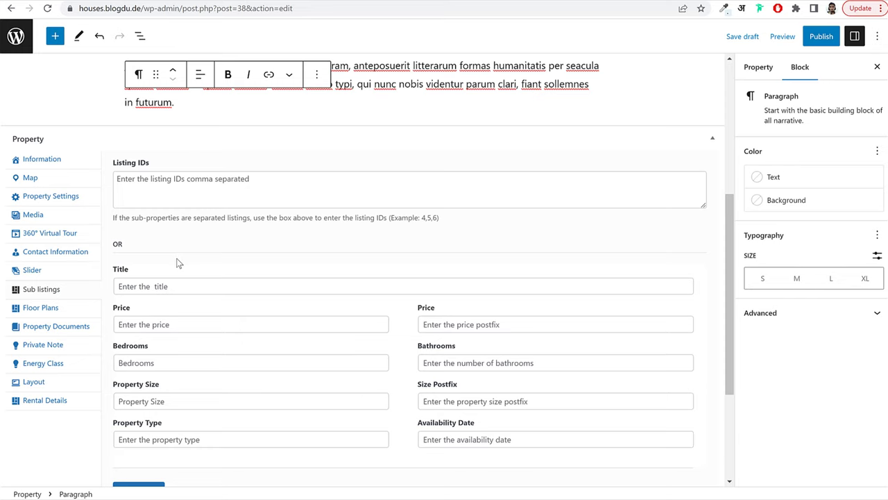
left_click(41, 308)
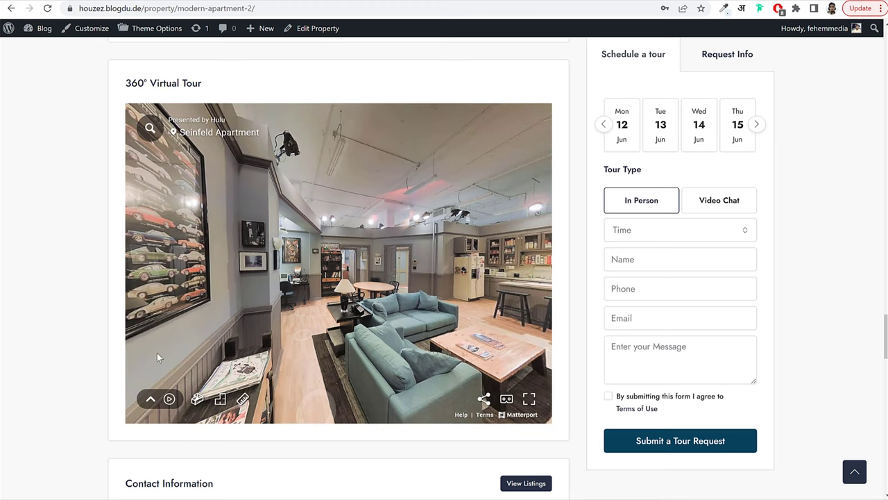
- Enter the plan title 'First Floor' and plan size 1267 copied from the live page
scroll(115, 354, "down", 9)
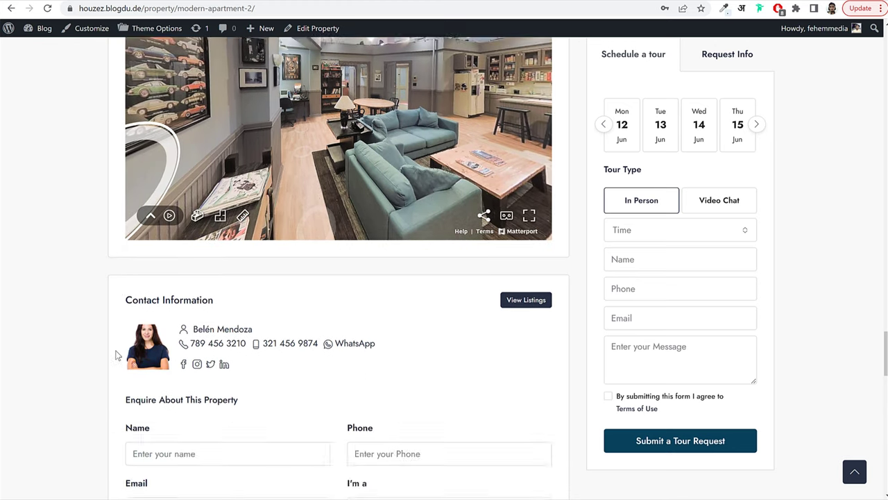
scroll(74, 357, "up", 4)
scroll(73, 356, "up", 10)
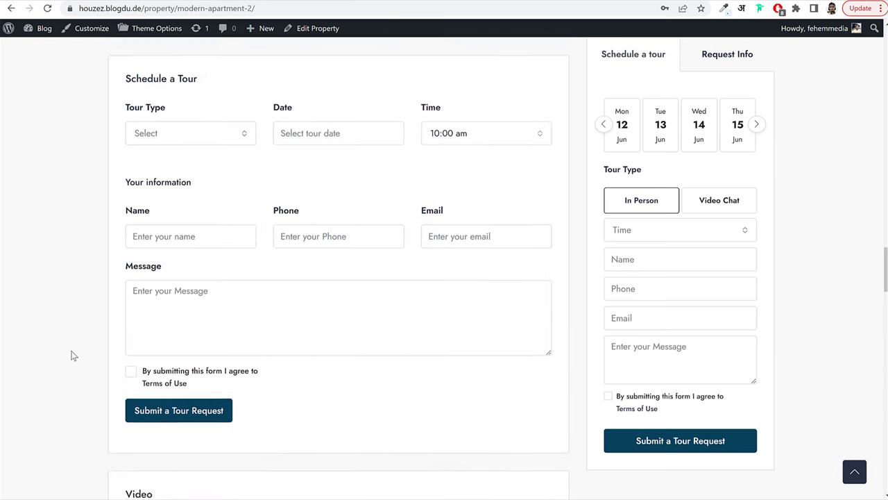
scroll(71, 356, "up", 12)
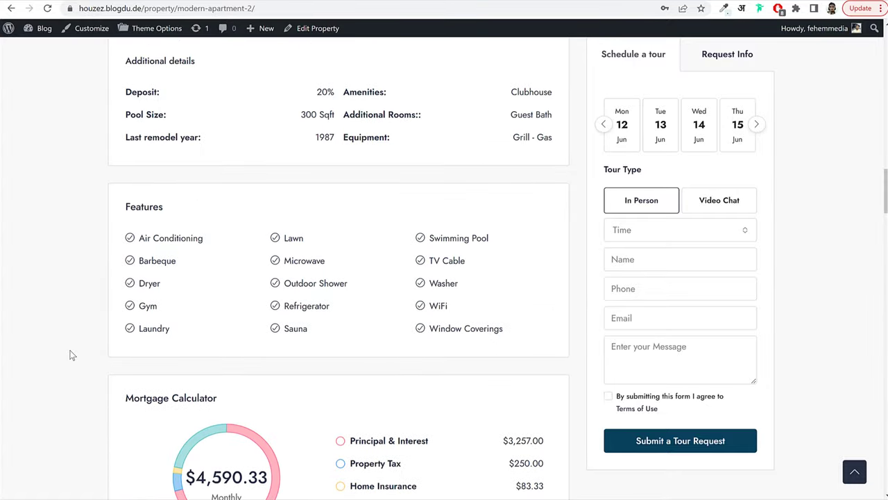
scroll(72, 355, "down", 8)
scroll(71, 356, "down", 8)
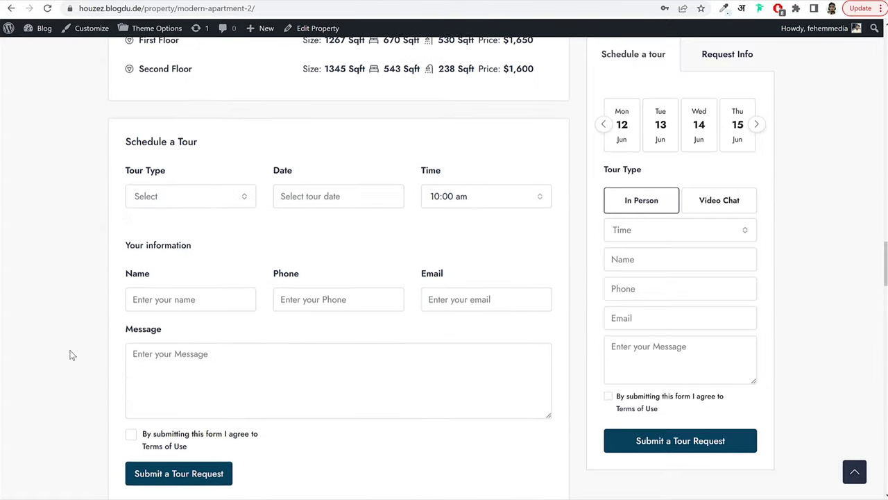
scroll(69, 353, "up", 3)
left_click(177, 267)
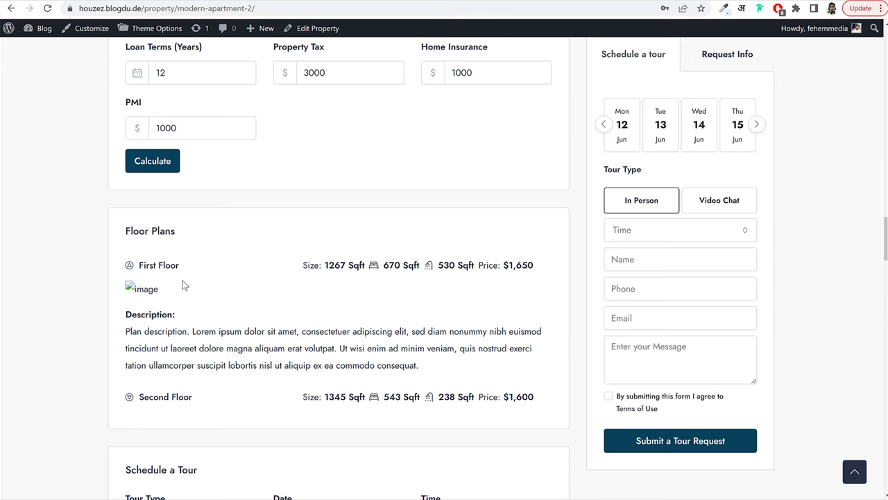
left_click_drag(180, 267, 142, 273)
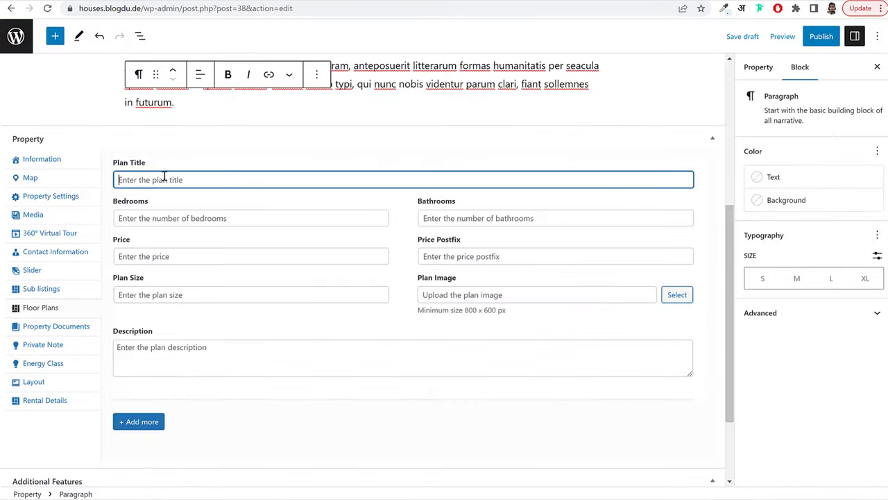
type("First Floor")
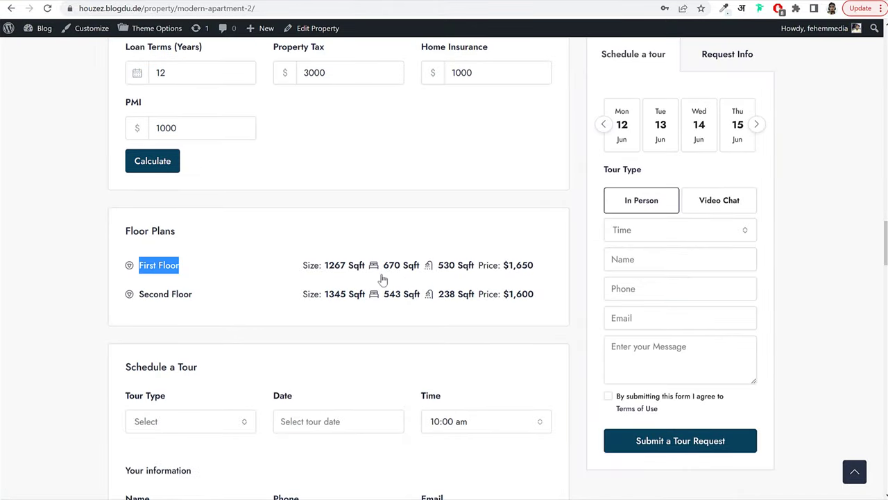
left_click_drag(324, 271, 345, 273)
key("ctrl+c")
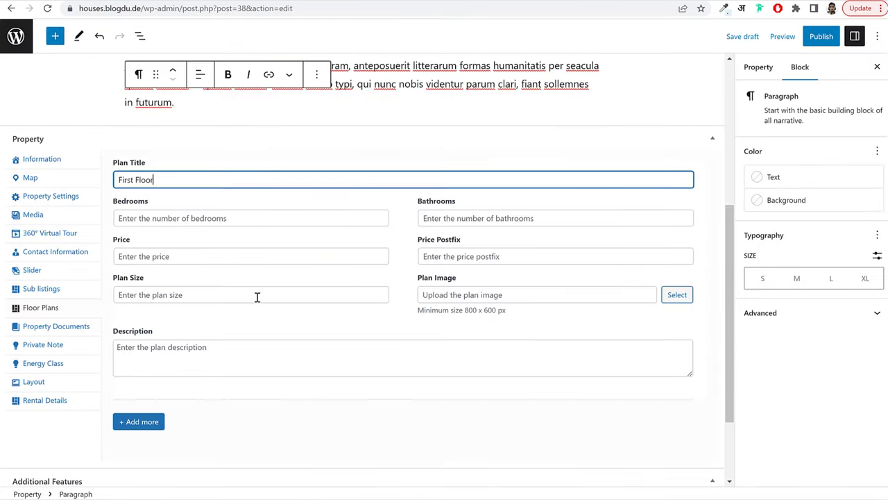
left_click(234, 296)
key("ctrl+v")
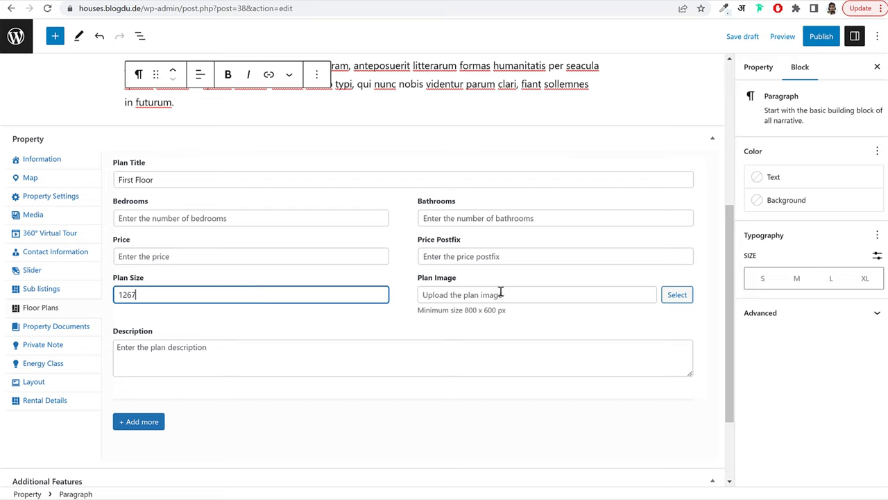
- Set the plan price to 1650 and the price postfix to Sq ft
left_click(160, 254)
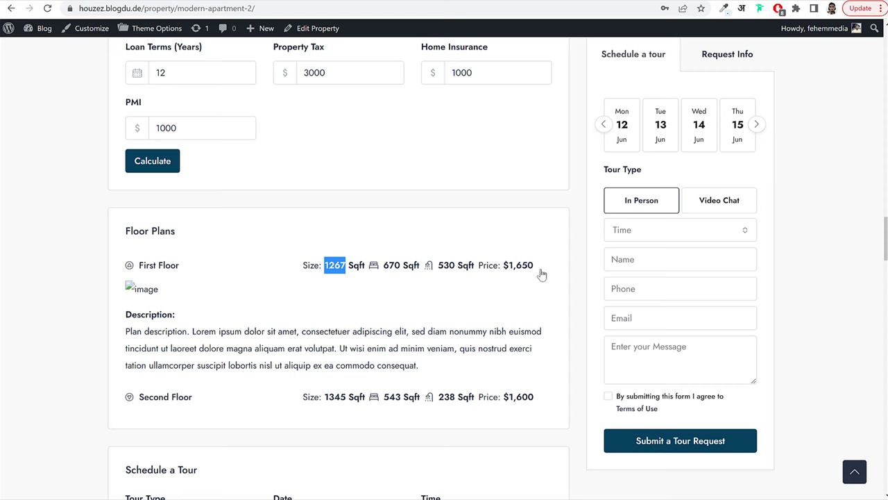
left_click_drag(540, 269, 505, 270)
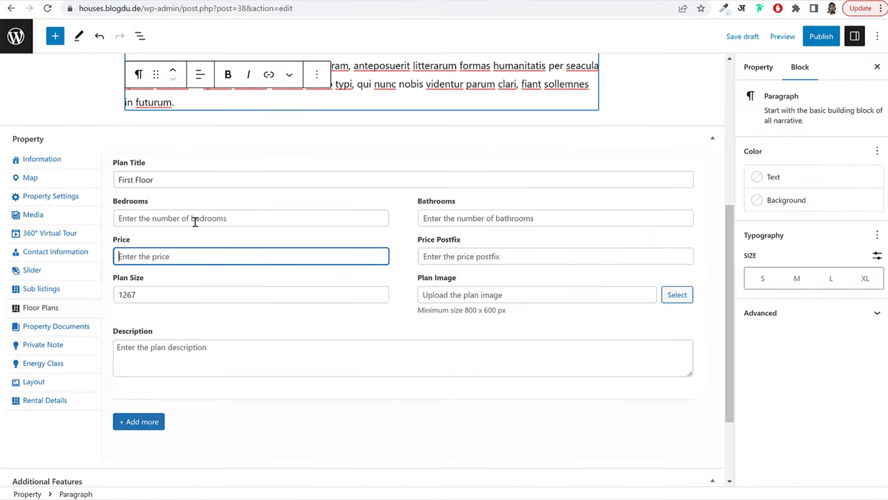
type("1650")
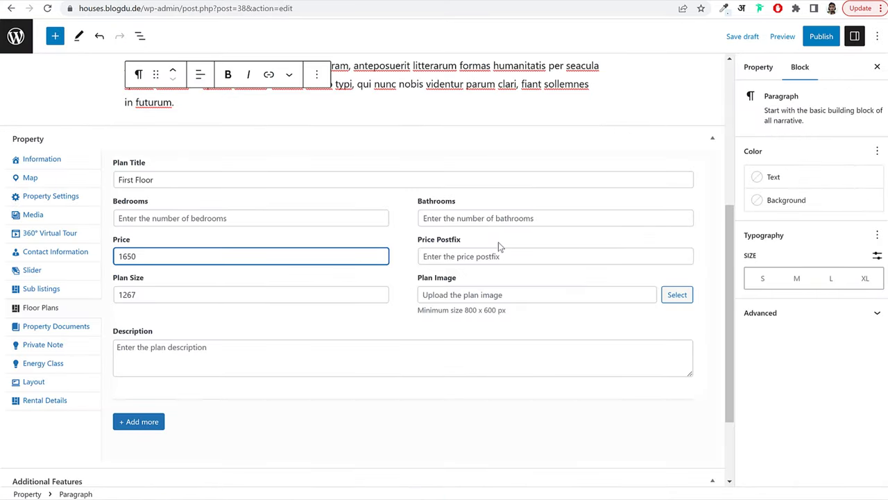
left_click(486, 255)
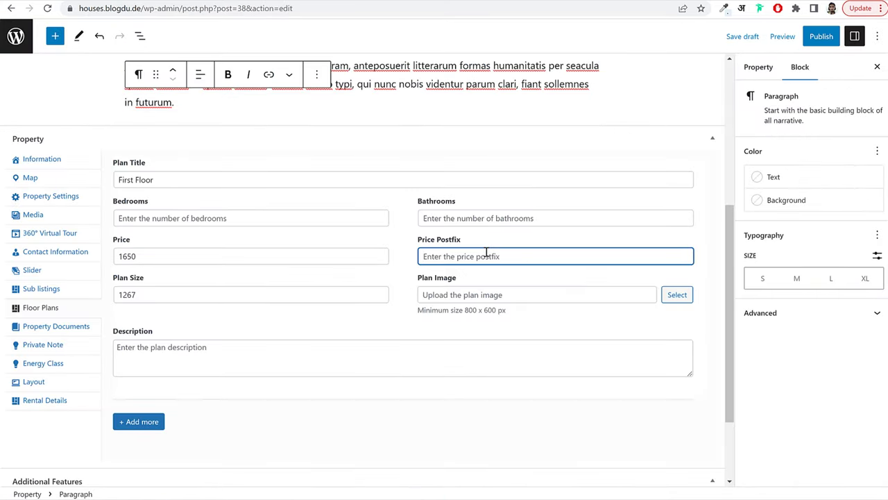
type("S")
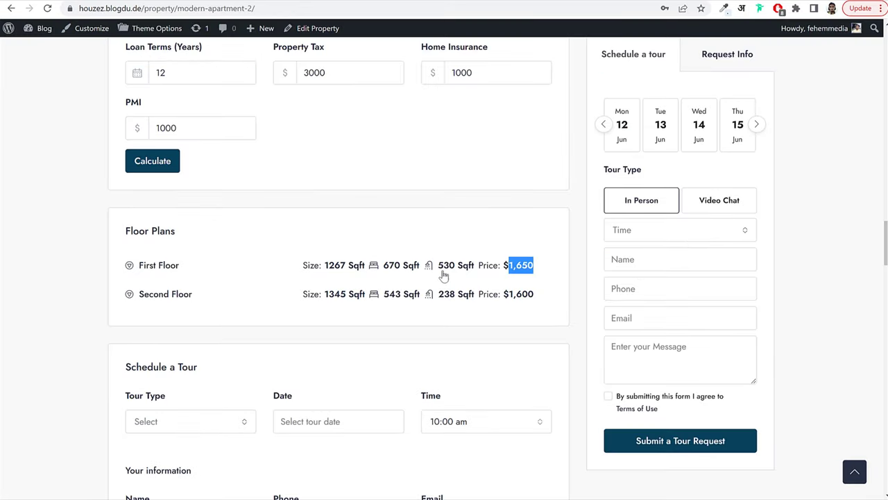
- Paste 670 Sqft as bedrooms and 530 Sqft as bathrooms
left_click_drag(384, 270, 420, 272)
key("ctrl+c")
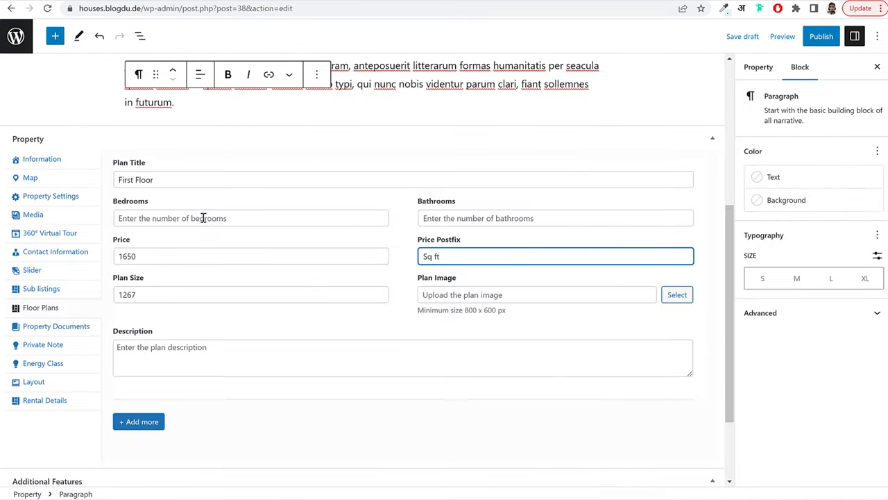
left_click(203, 218)
key("ctrl+v")
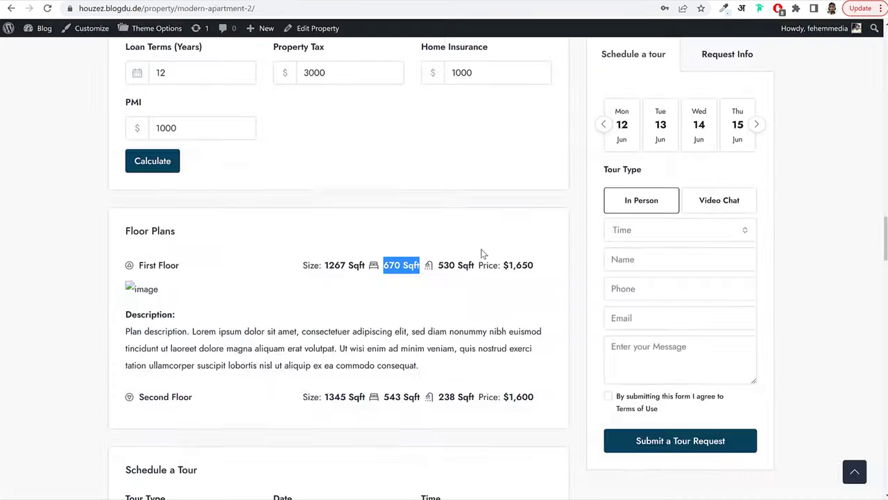
left_click_drag(439, 271, 474, 272)
key("ctrl+c")
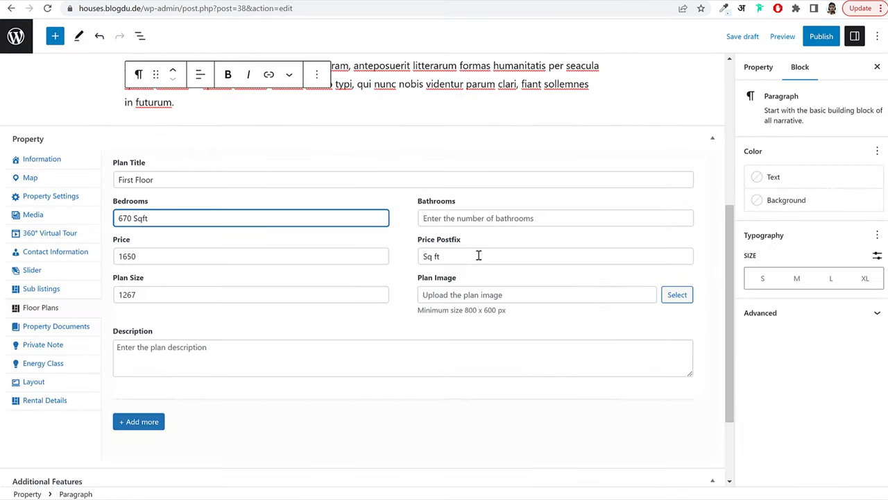
left_click(474, 219)
key("ctrl+v")
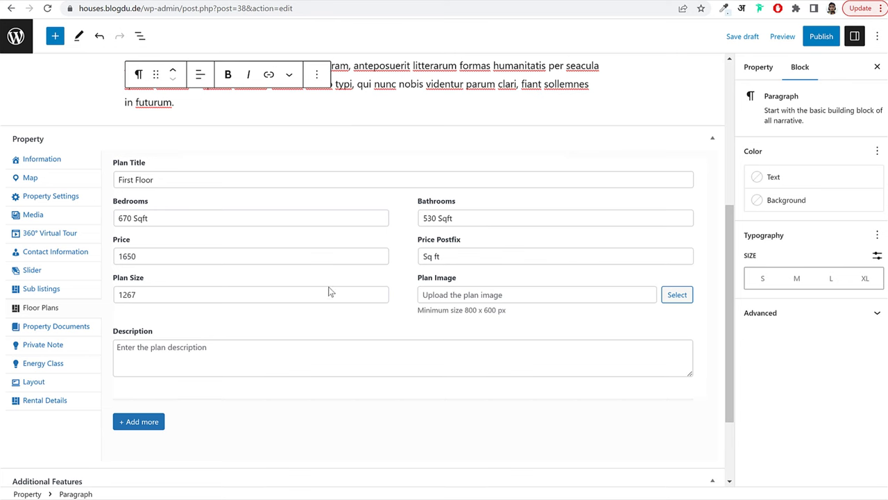
- Choose plan-1.jpg from the media library as the First Floor plan image
left_click(677, 295)
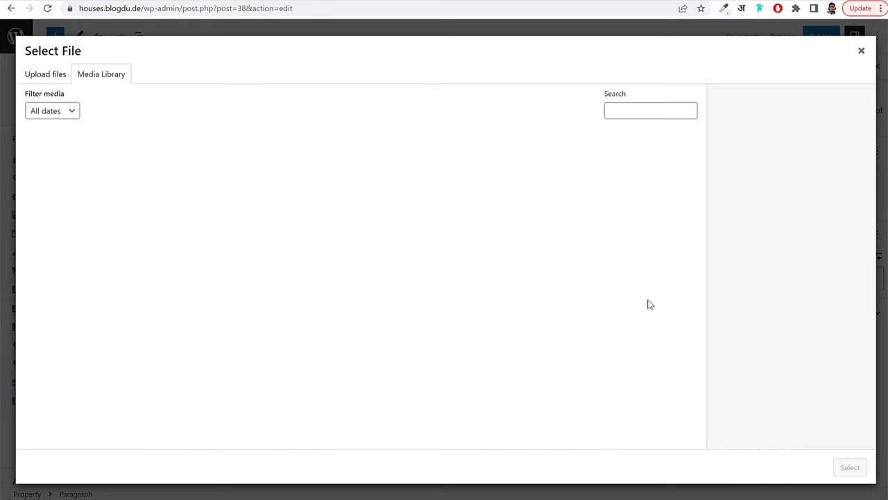
left_click(149, 166)
left_click(82, 179)
left_click(150, 183)
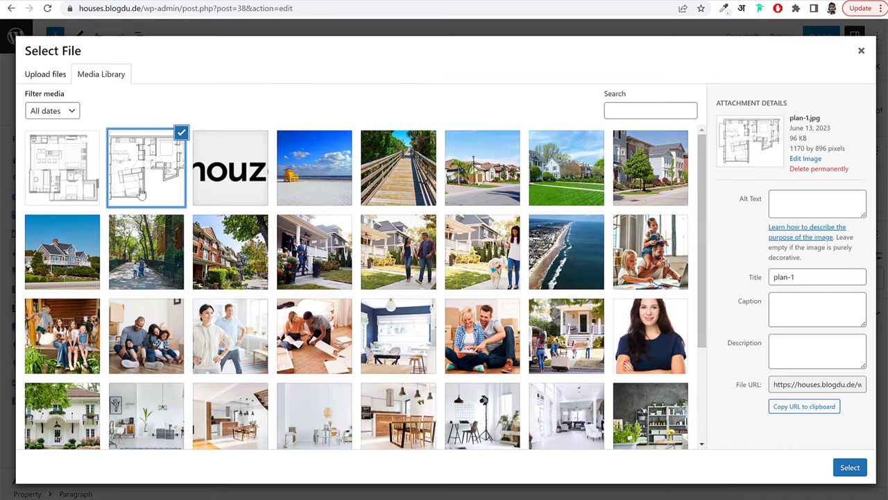
left_click(851, 467)
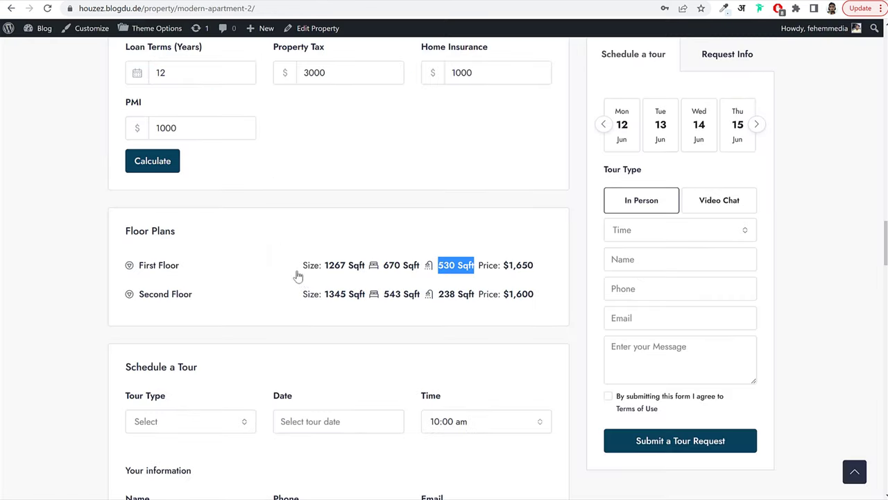
- Copy the First Floor description from the live page into the plan description and review it
left_click(260, 266)
scroll(313, 256, "down", 2)
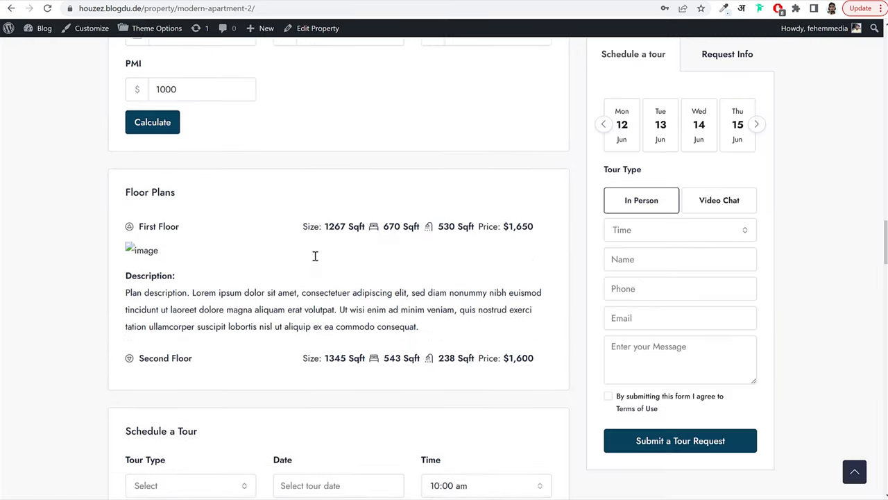
left_click_drag(127, 219, 424, 257)
key("ctrl+c")
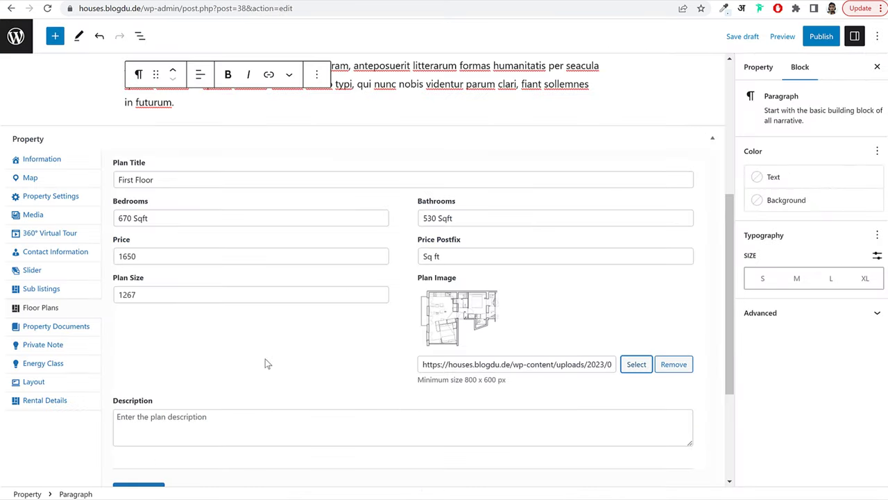
left_click(222, 424)
key("ctrl+v")
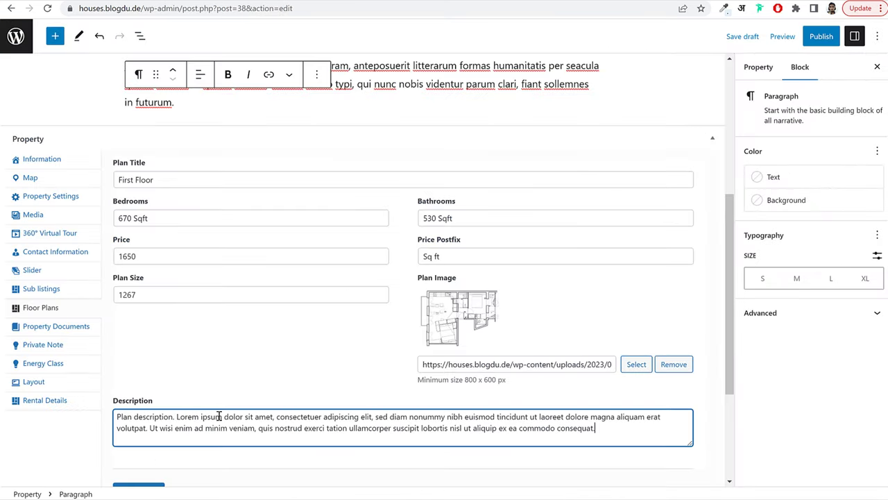
left_click(168, 171)
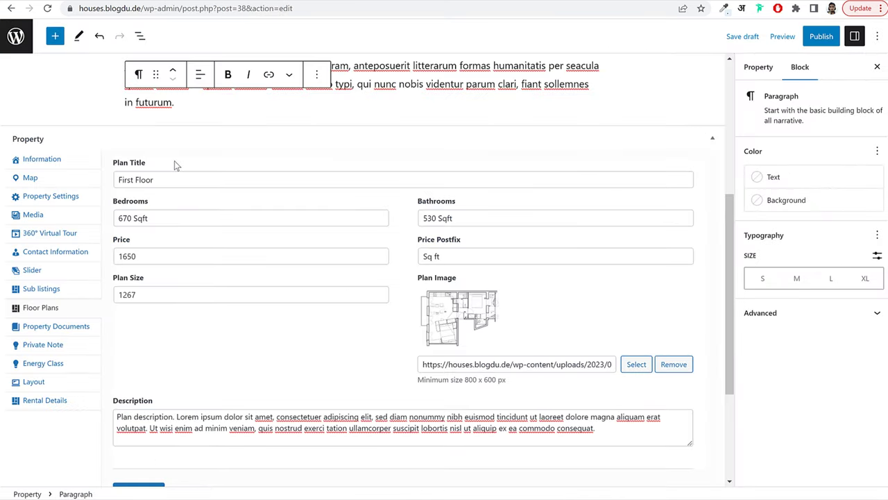
scroll(295, 250, "down", 1)
scroll(295, 250, "down", 3)
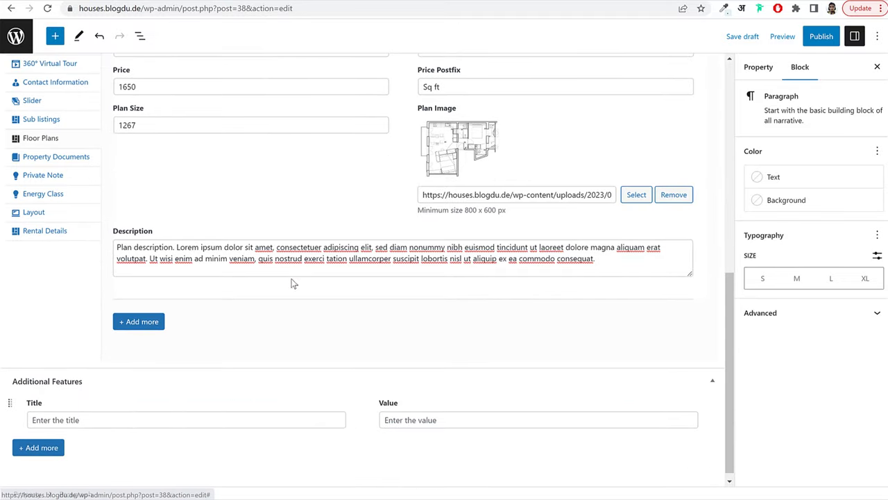
scroll(207, 259, "up", 3)
- Look over the Property Documents and Information sections, checking the Property ID
left_click(58, 273)
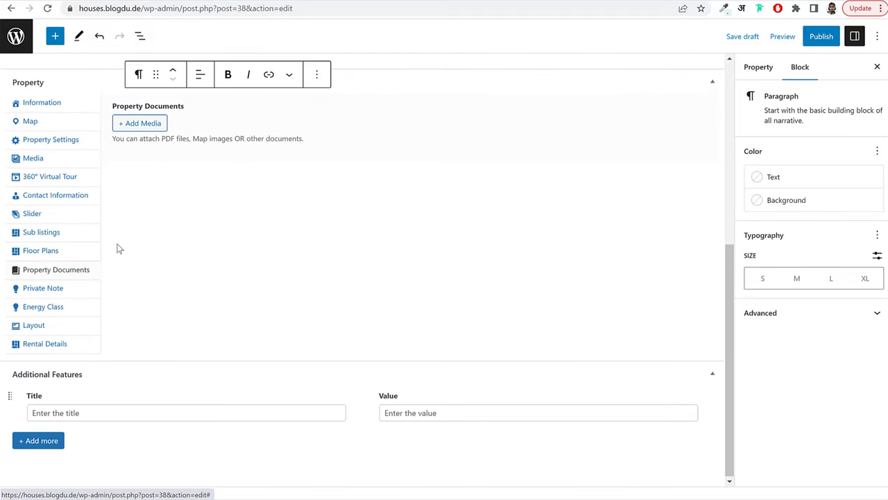
scroll(283, 266, "up", 1)
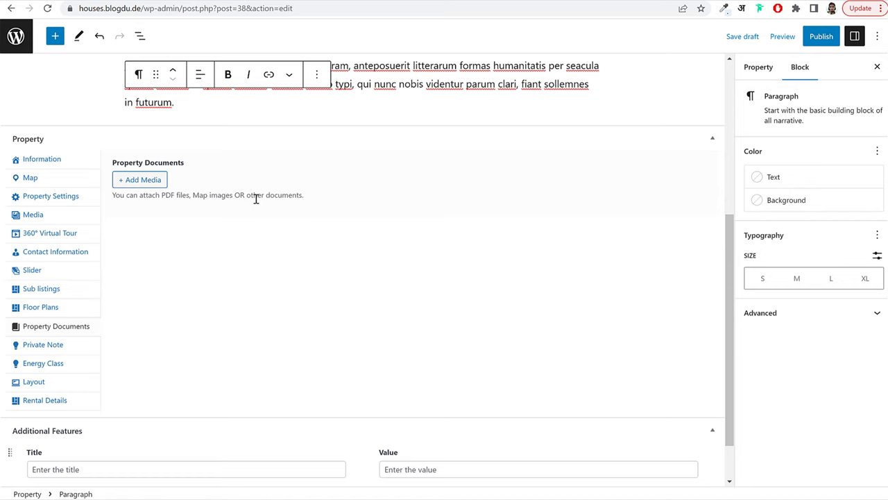
left_click(57, 158)
scroll(506, 359, "down", 3)
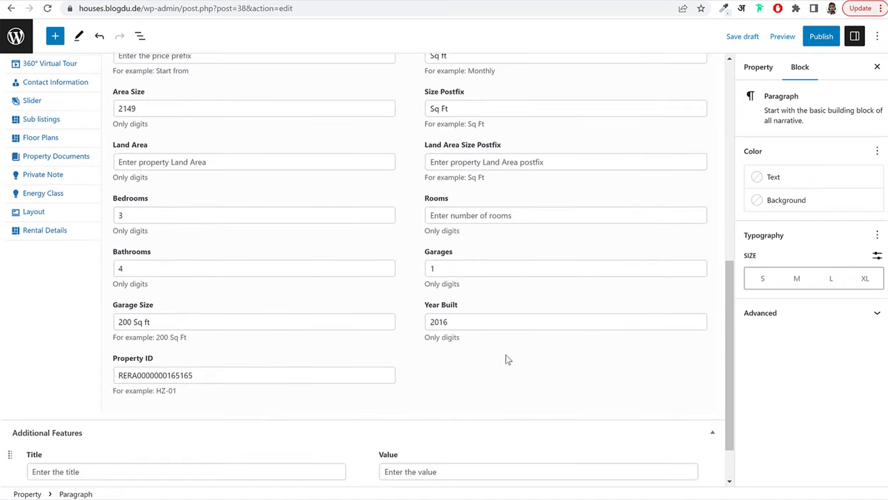
double_click(268, 377)
left_click(477, 380)
scroll(481, 383, "up", 1)
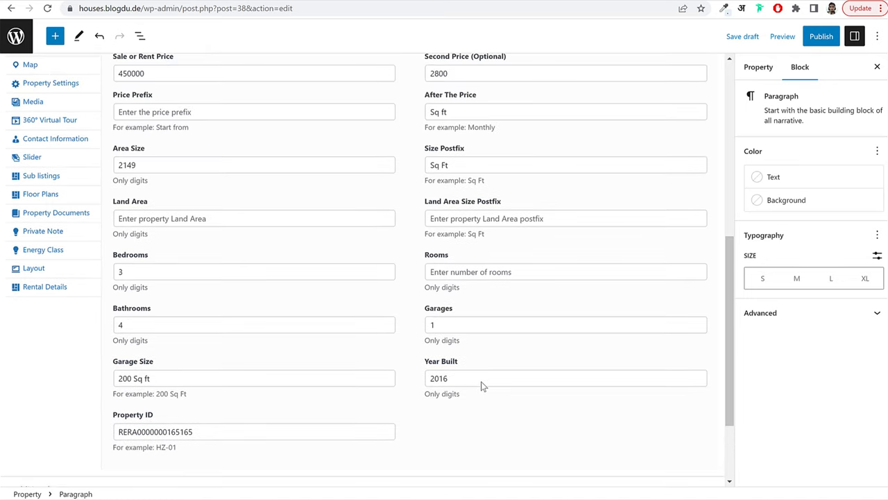
left_click(68, 214)
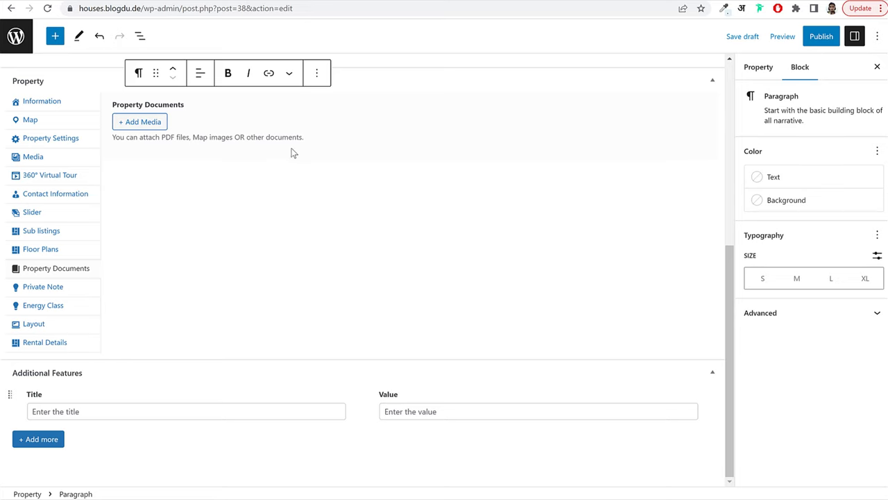
- Open and close the document media library, then view Private Note, Energy Class and Layout's Top Type options
left_click(156, 129)
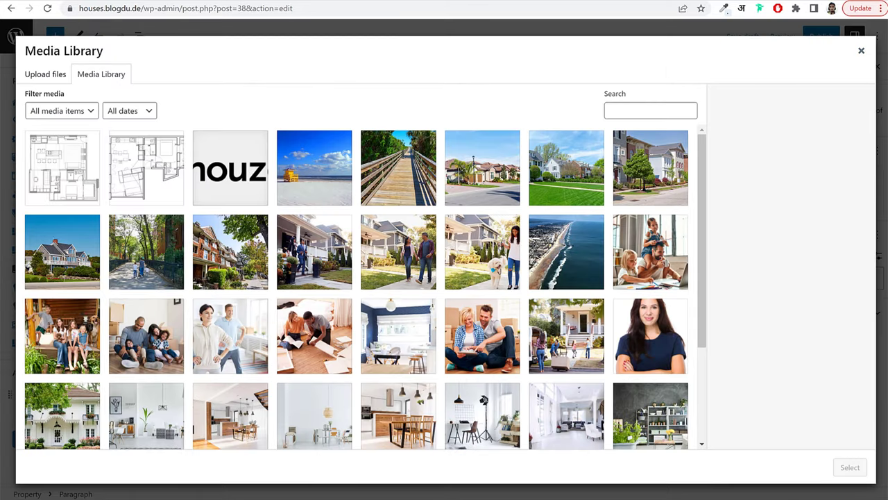
left_click(861, 51)
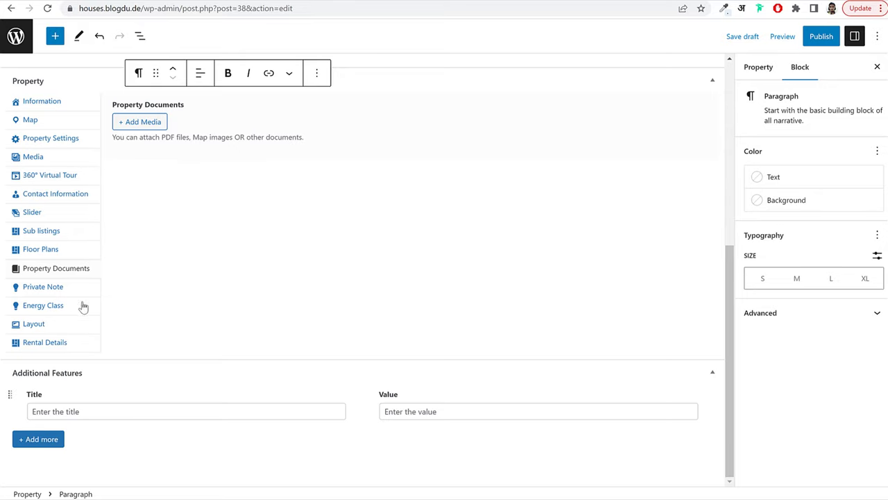
left_click(46, 290)
scroll(247, 248, "up", 1)
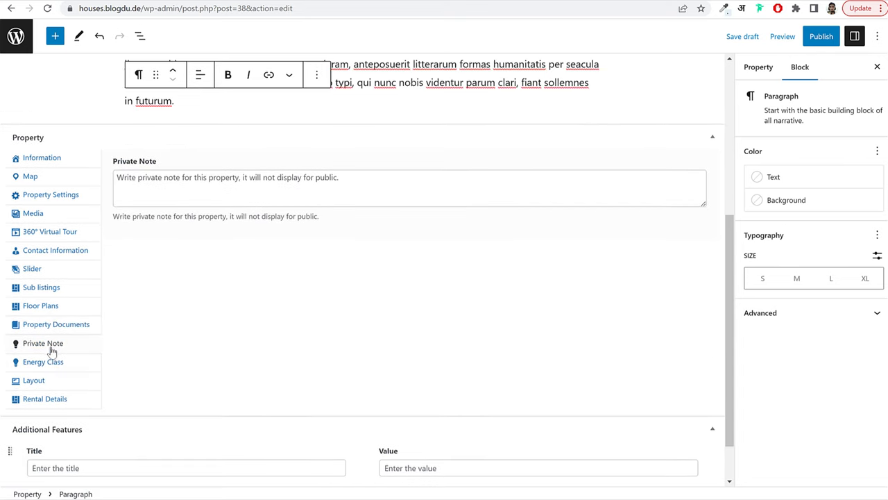
left_click(49, 367)
left_click(28, 383)
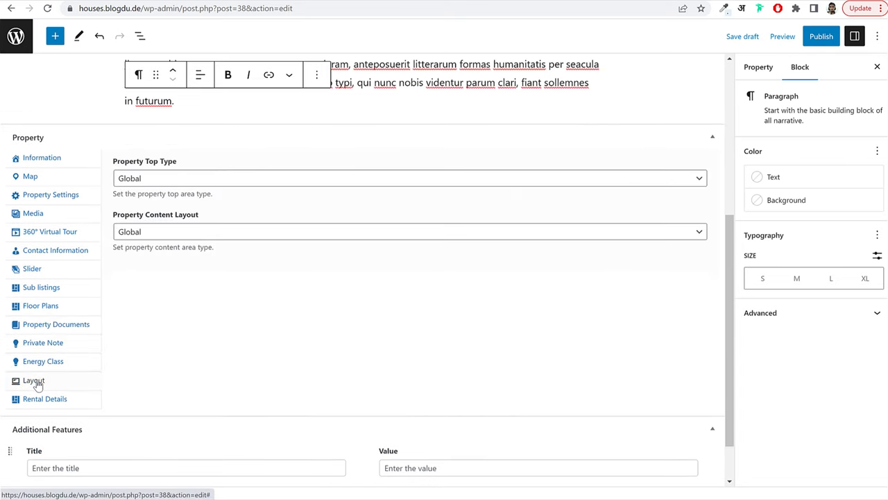
left_click(186, 181)
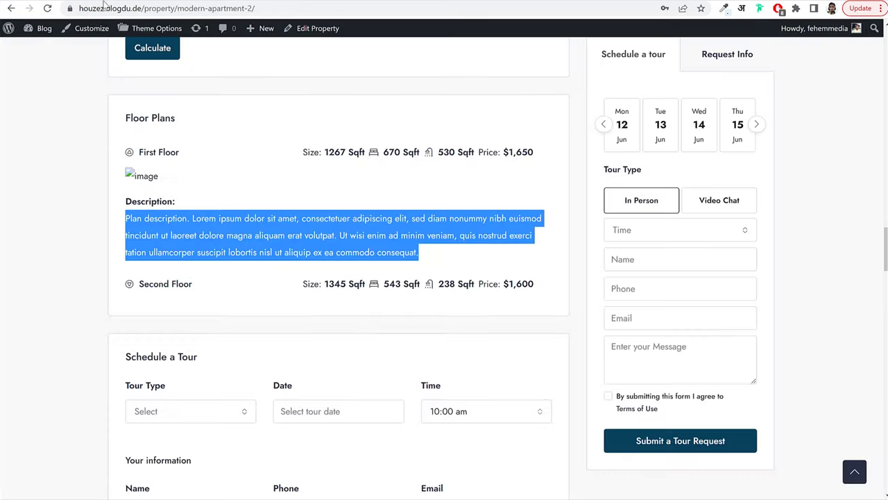
- Open the Houzez demo's Property V6 example page from the PROPERTY menu
scroll(451, 195, "up", 15)
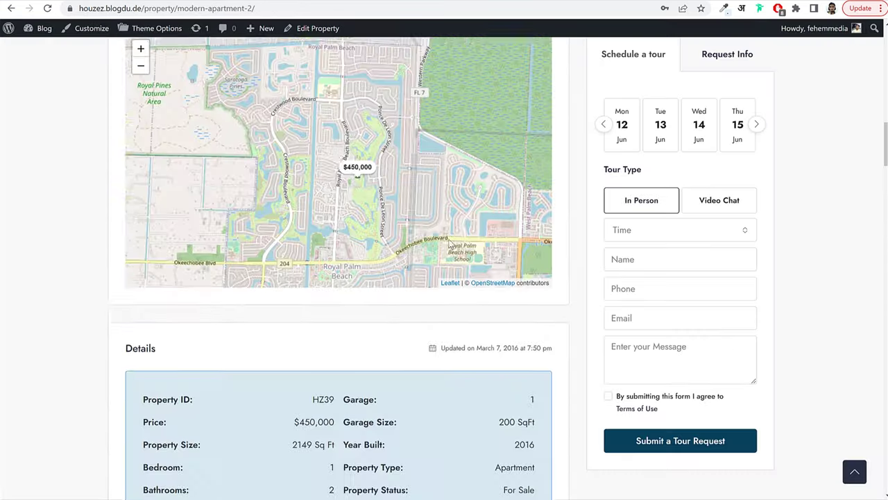
scroll(450, 244, "up", 10)
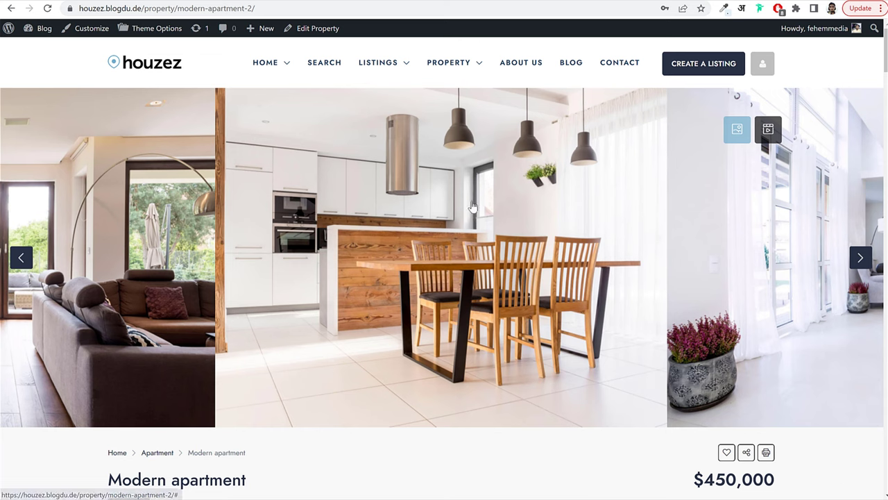
mouse_move(462, 66)
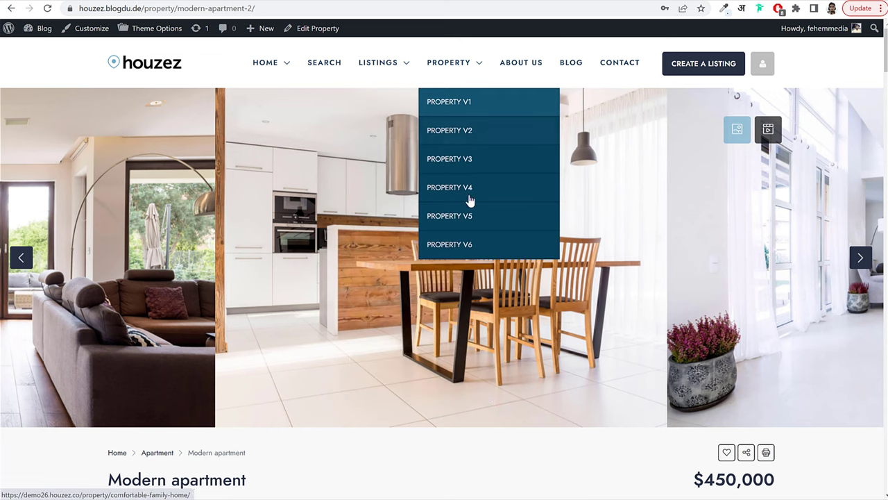
left_click(467, 247)
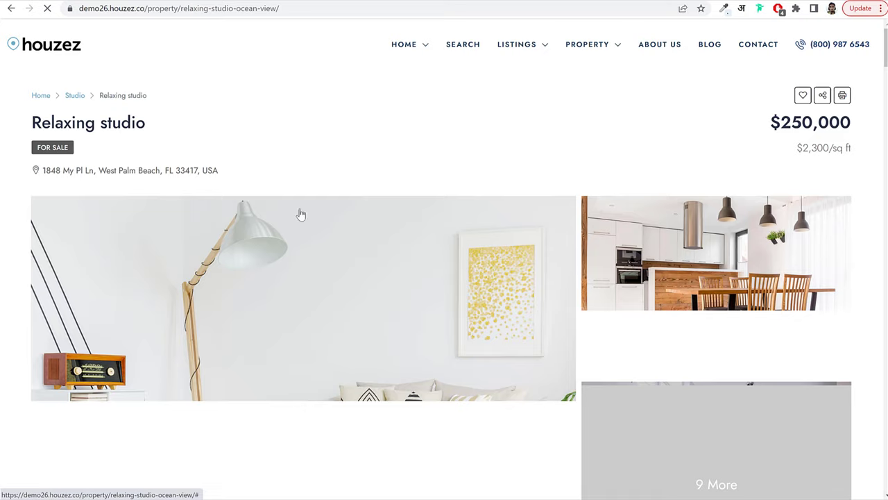
- Scroll through the Property V6 design, then open the Property V5 example
scroll(520, 241, "down", 5)
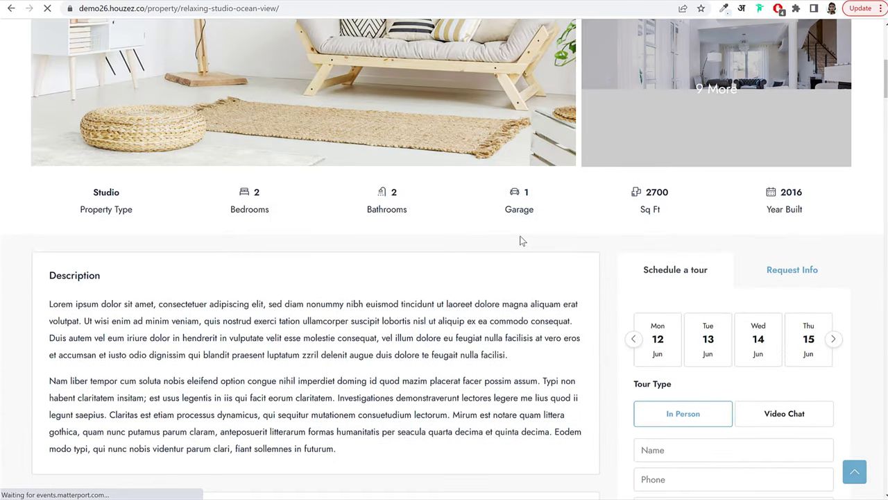
scroll(523, 241, "down", 6)
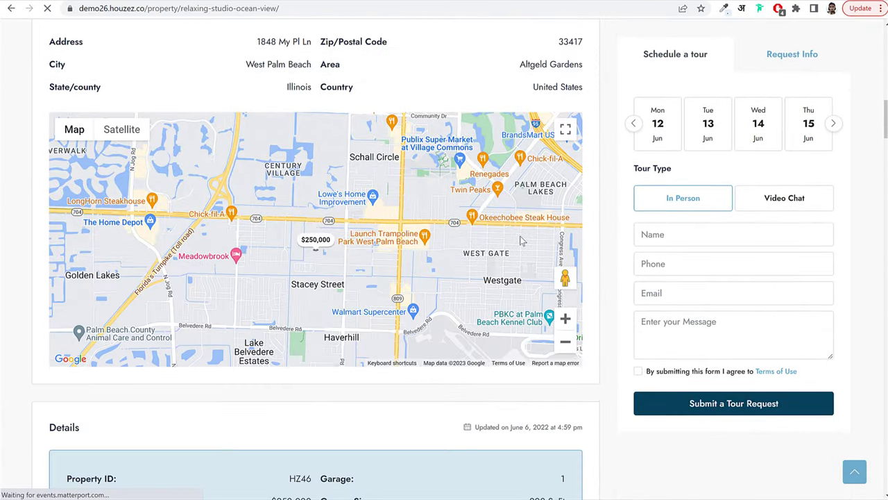
scroll(522, 241, "down", 2)
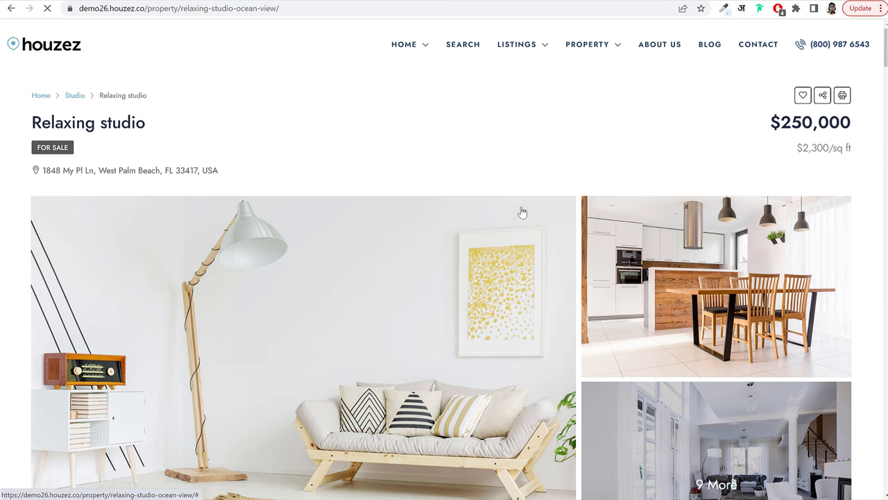
mouse_move(522, 52)
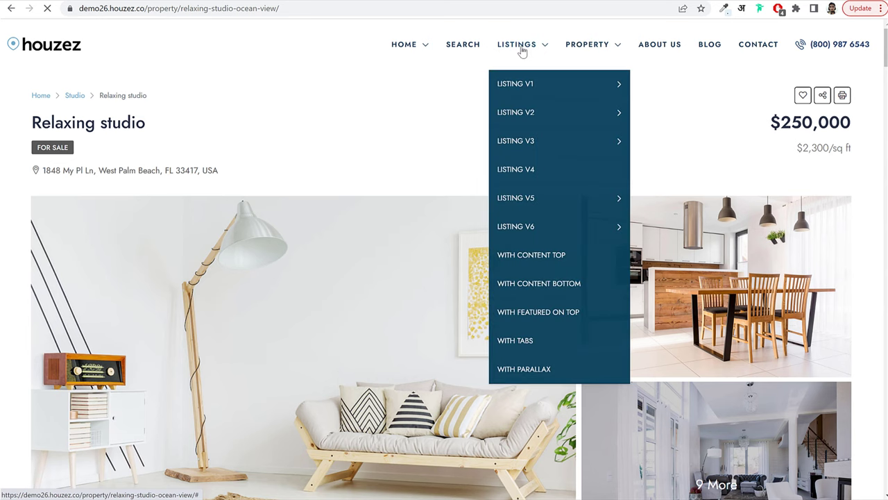
mouse_move(587, 45)
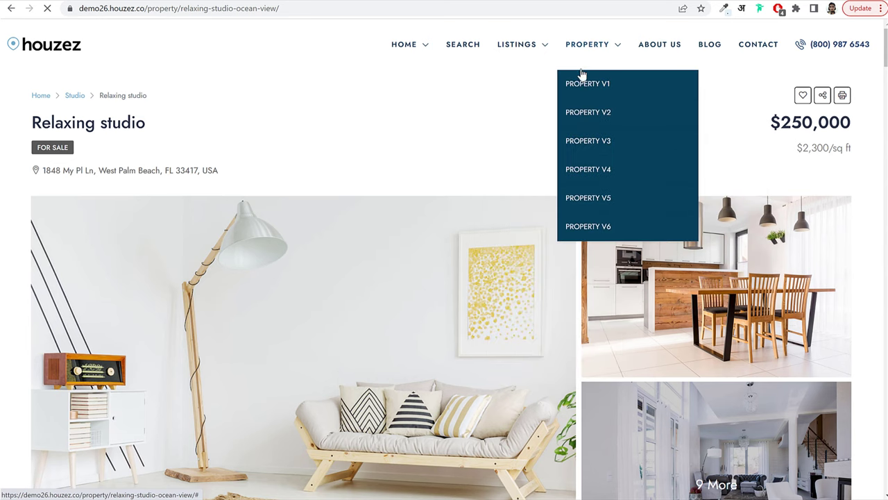
left_click(565, 195)
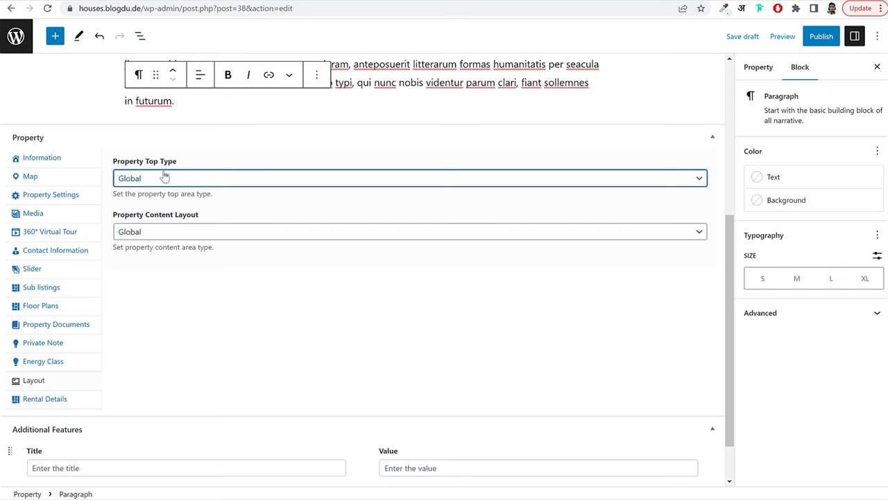
- Set Property Top Type to Version 5 and Property Content Layout to Tabs
left_click(162, 178)
left_click(160, 246)
left_click(149, 233)
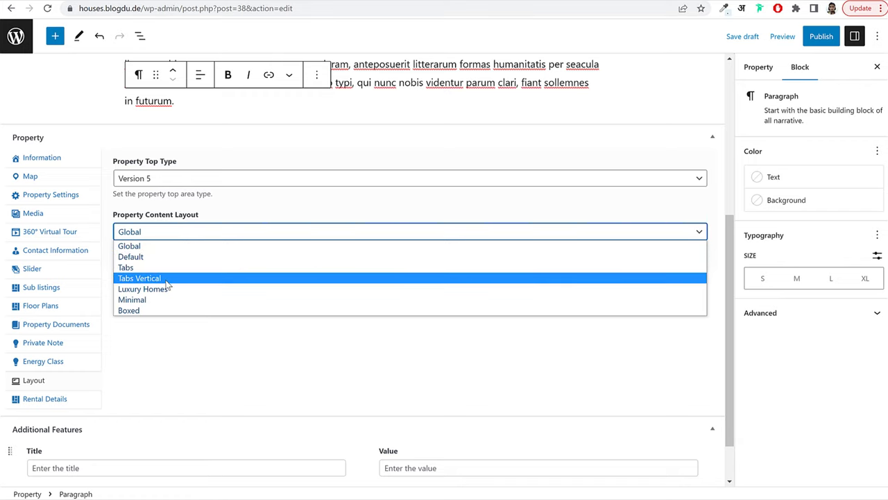
left_click(167, 267)
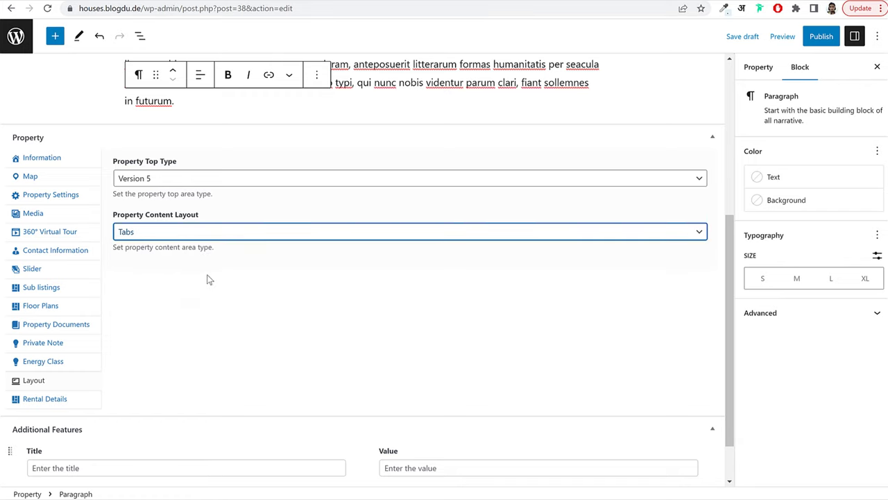
left_click(208, 278)
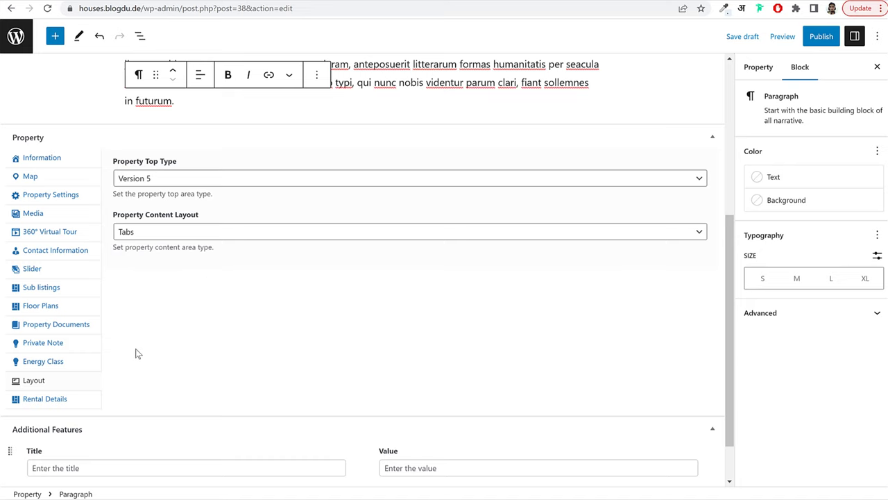
- Show the Rental Details section and select the Additional Features Title field
left_click(58, 406)
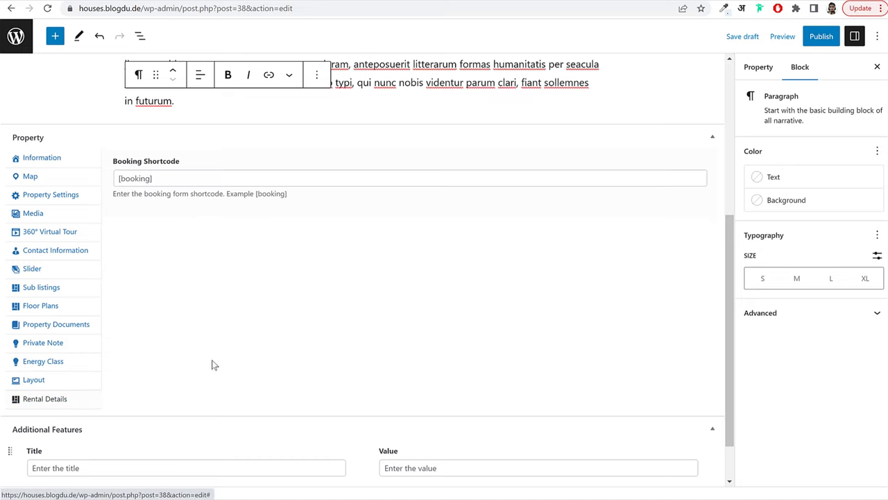
scroll(255, 324, "down", 1)
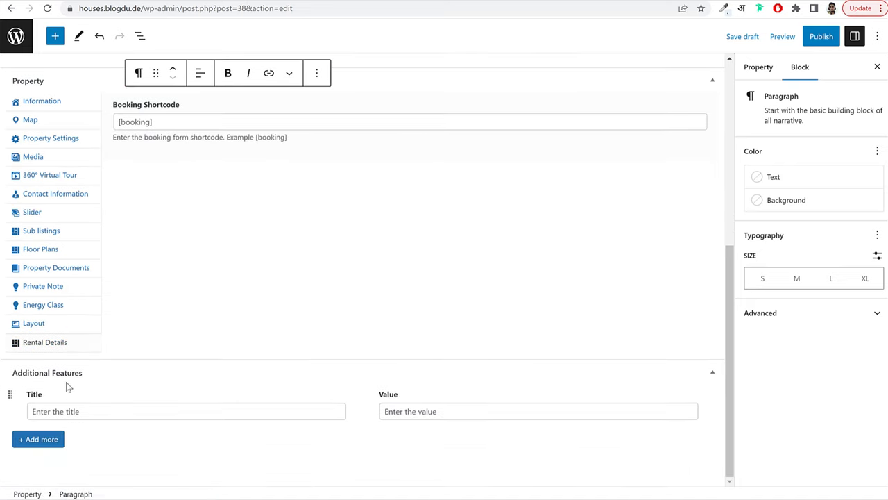
left_click(84, 411)
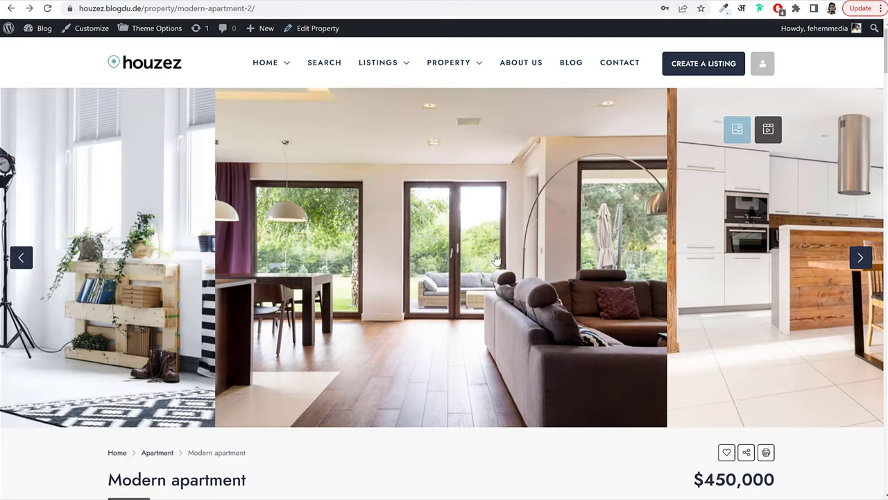
- Add the first additional feature: Deposit with value 30%
scroll(497, 253, "down", 10)
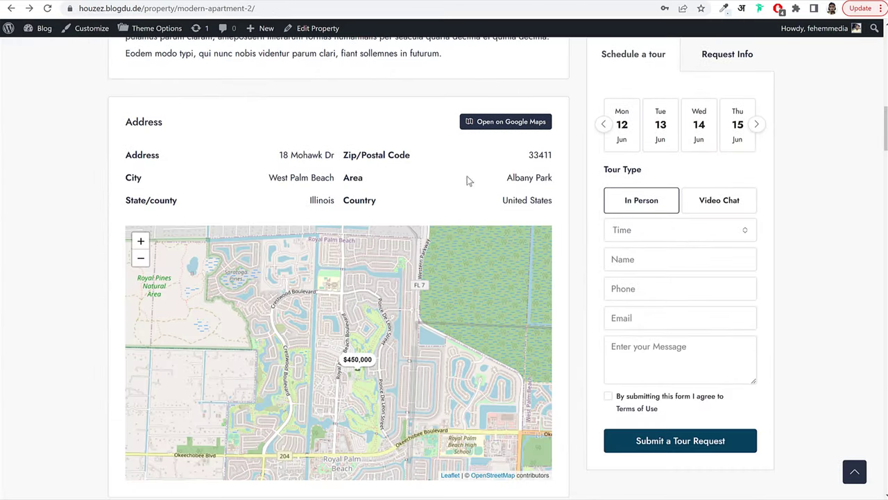
scroll(356, 175, "down", 5)
left_click_drag(238, 206, 537, 309)
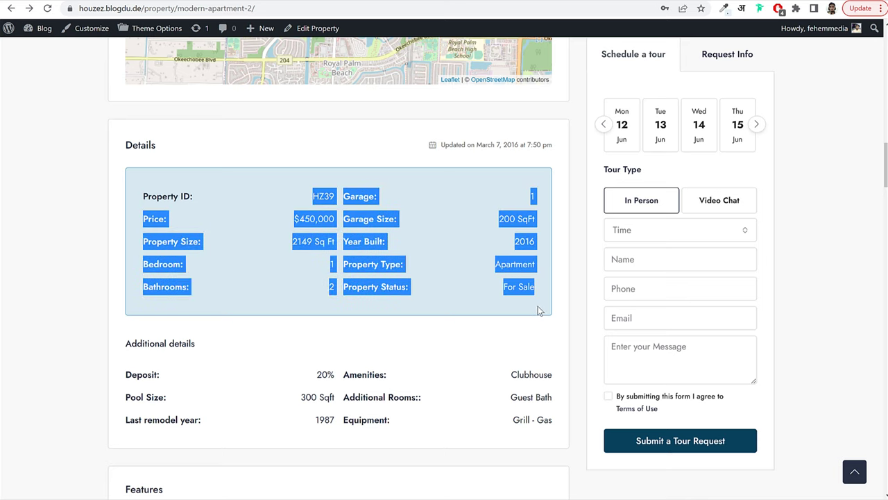
left_click(459, 287)
scroll(224, 243, "down", 3)
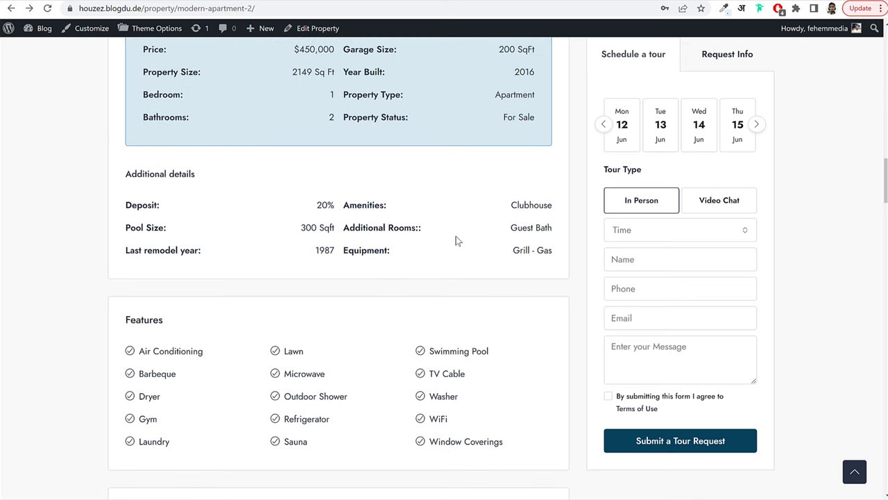
left_click_drag(127, 206, 157, 208)
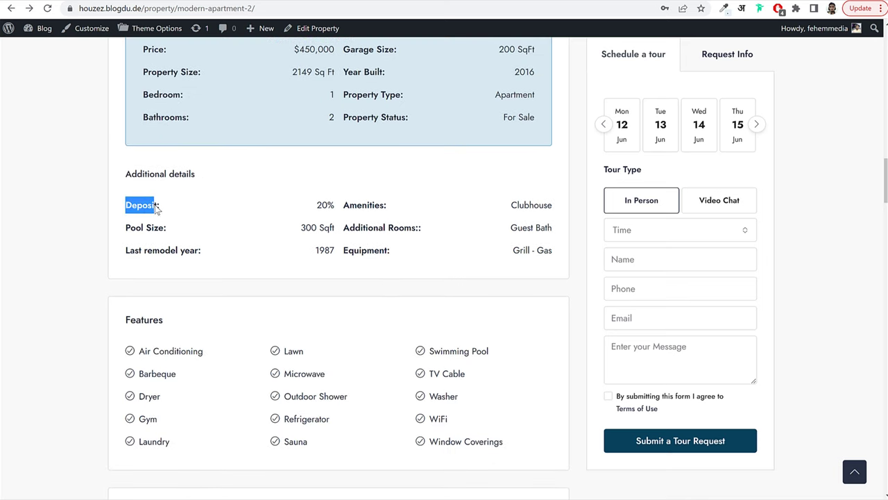
key("ctrl+c")
key("ctrl+Tab")
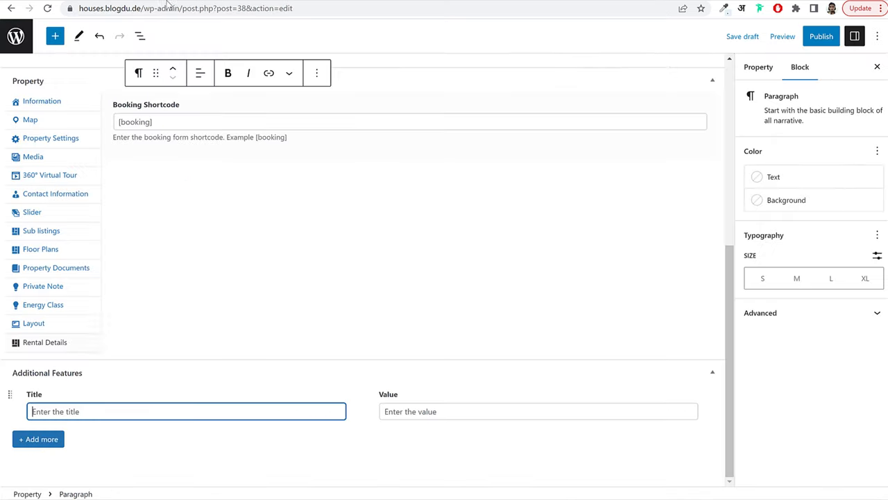
key("ctrl+v")
left_click(460, 410)
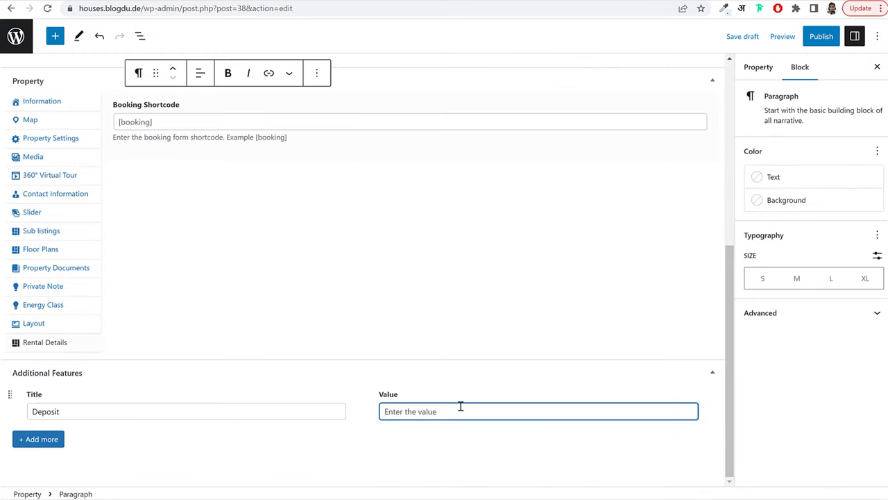
type("30")
- Add a second feature row: Pool Size with value 900 Sq ft
left_click(42, 438)
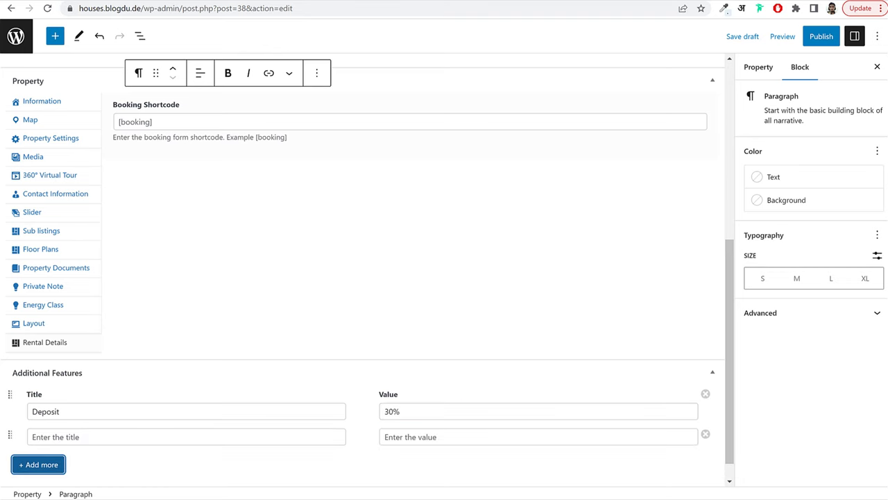
key("ctrl+Tab")
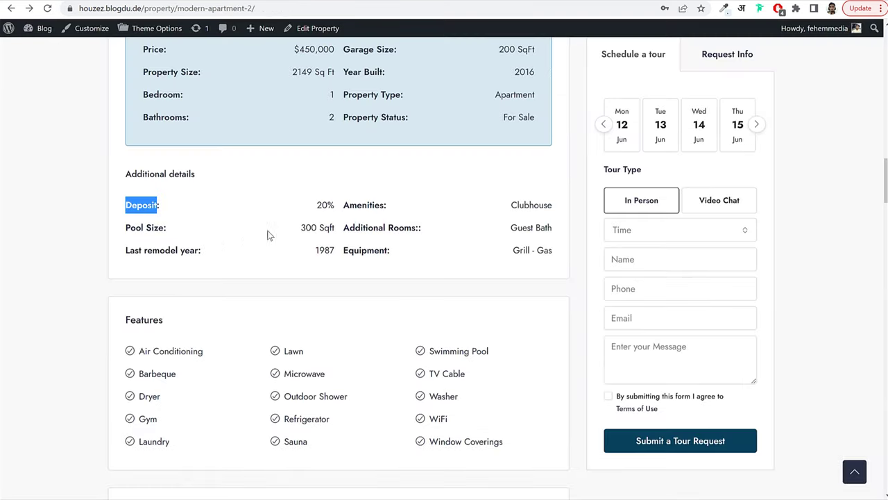
left_click_drag(125, 228, 168, 231)
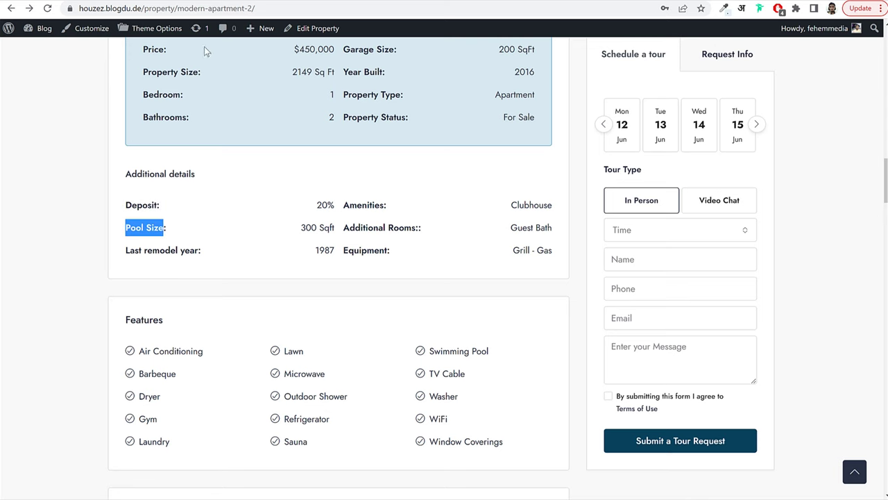
key("ctrl+Tab")
left_click(90, 435)
key("ctrl+v")
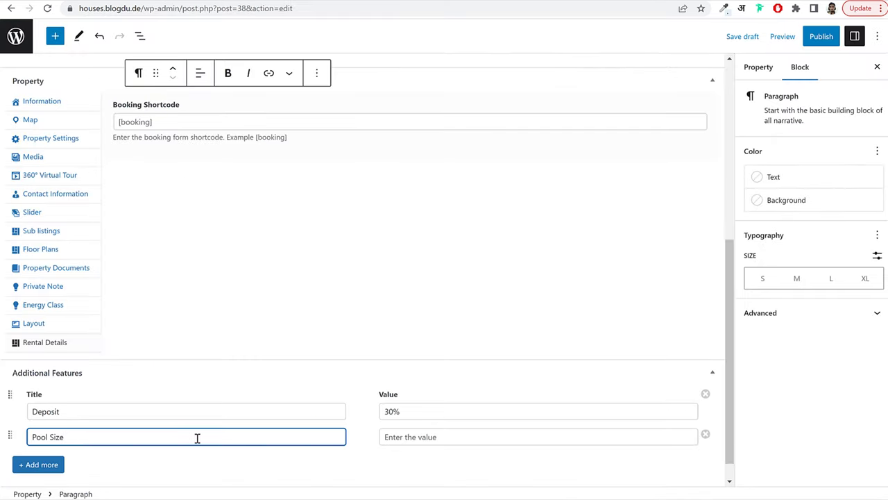
left_click(409, 437)
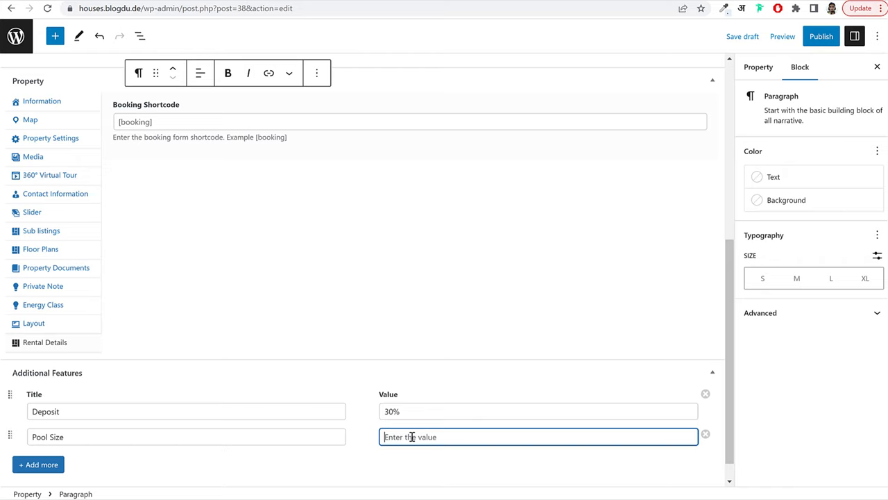
type("900 Sq ft")
- Add a third feature row: Amenities with value Club House, Gym
left_click(60, 466)
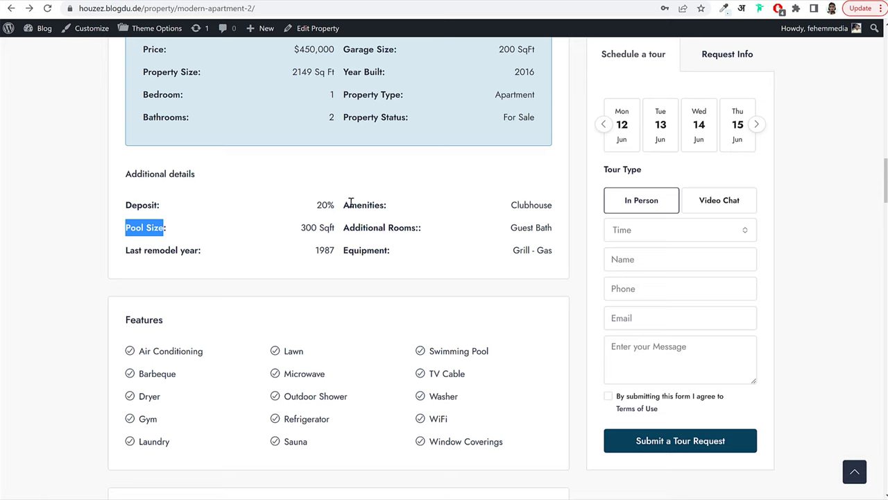
left_click_drag(344, 204, 386, 206)
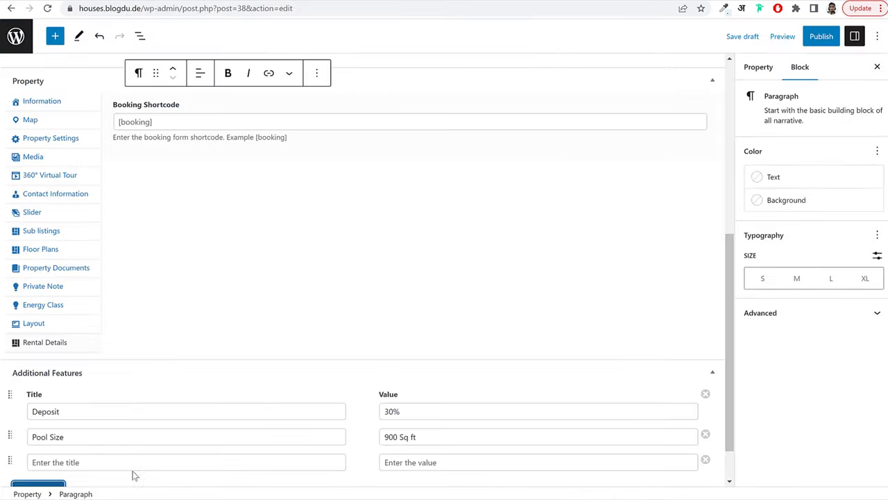
left_click(139, 465)
key("ctrl+v")
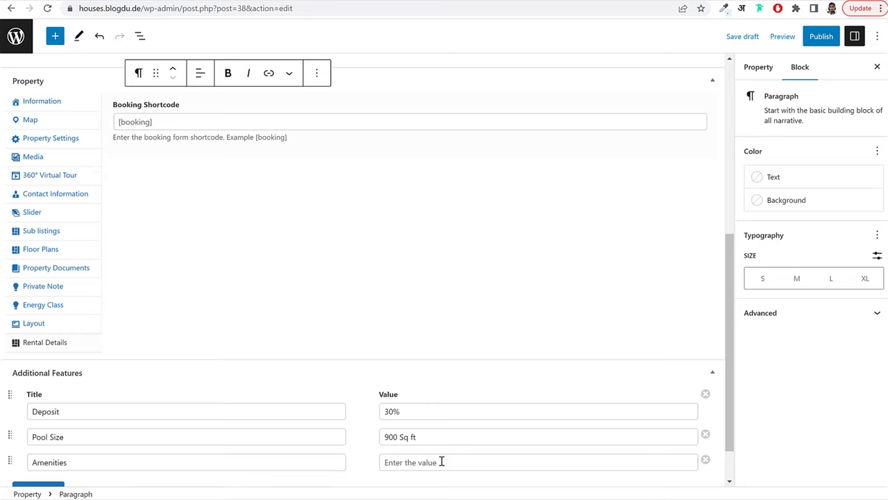
left_click(440, 462)
type("Club House, Gym")
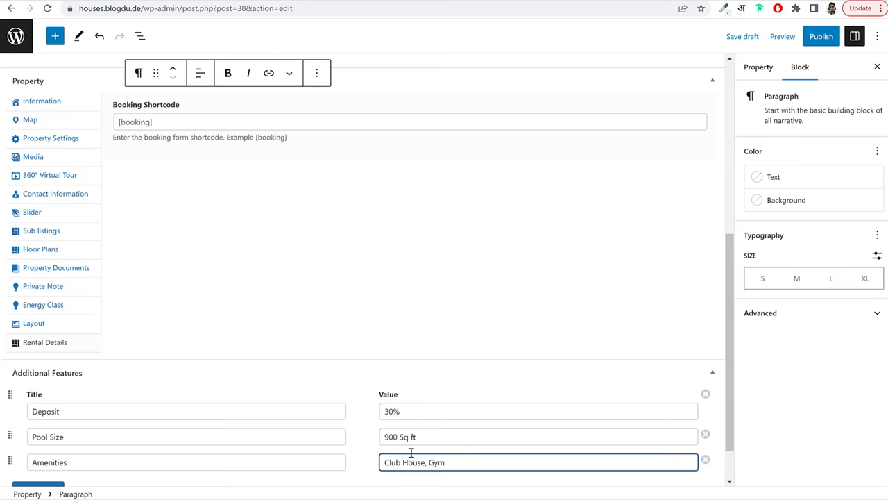
- Add a fourth feature row titled Additional Rooms, copied from the listing
scroll(191, 365, "down", 1)
left_click(40, 442)
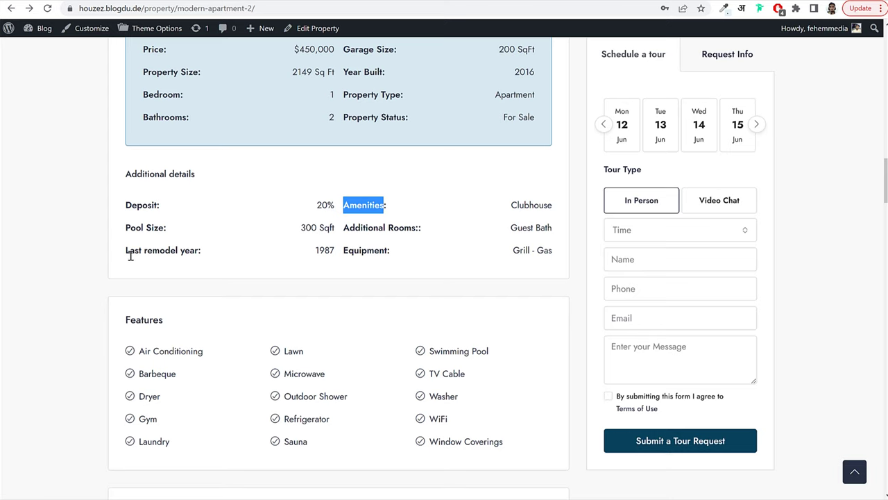
left_click_drag(126, 257, 195, 257)
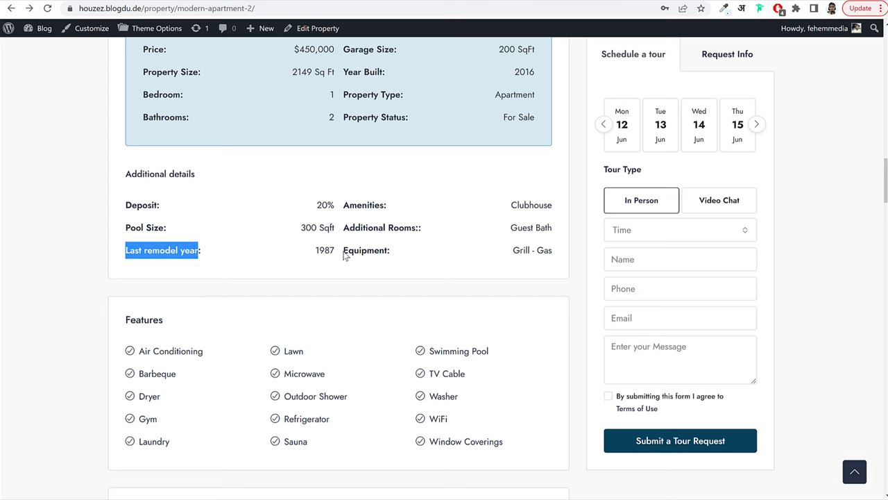
left_click_drag(344, 255, 418, 226)
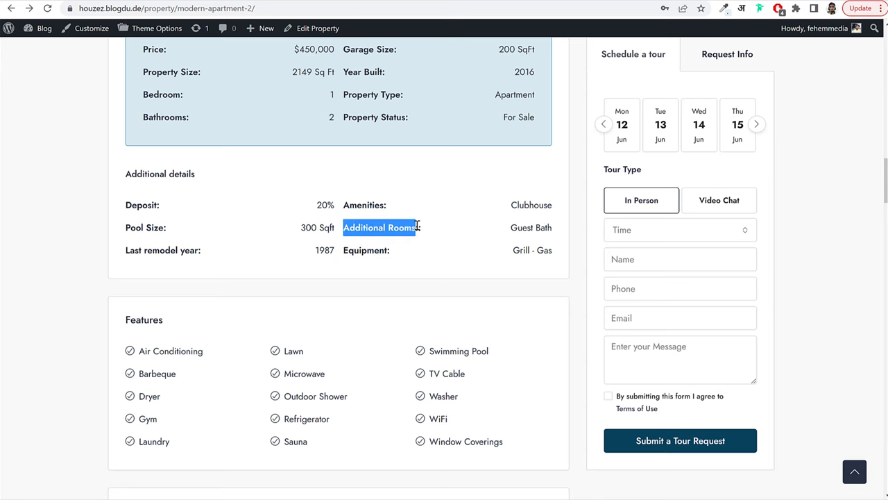
key("ctrl+Tab")
left_click(123, 429)
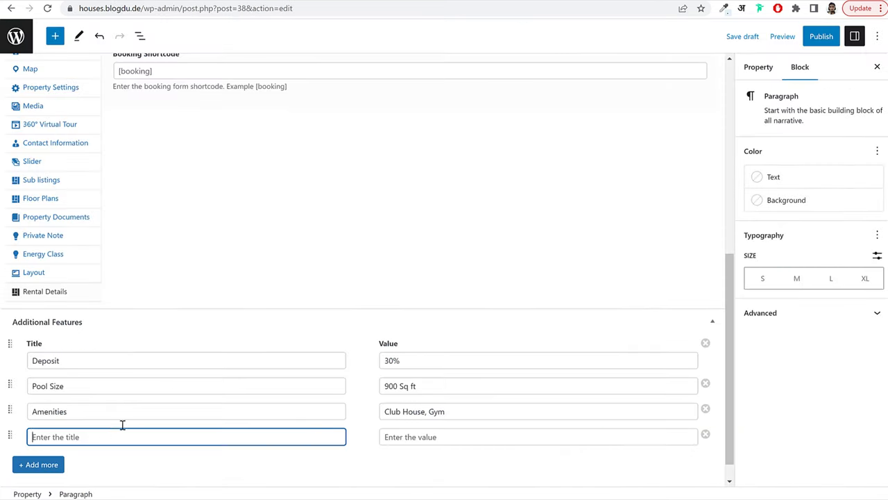
key("ctrl+v")
- Paste Guest Bath from the listing as the Additional Rooms value
key("ctrl+Tab")
left_click_drag(510, 228, 560, 230)
key("ctrl+Tab")
left_click(434, 435)
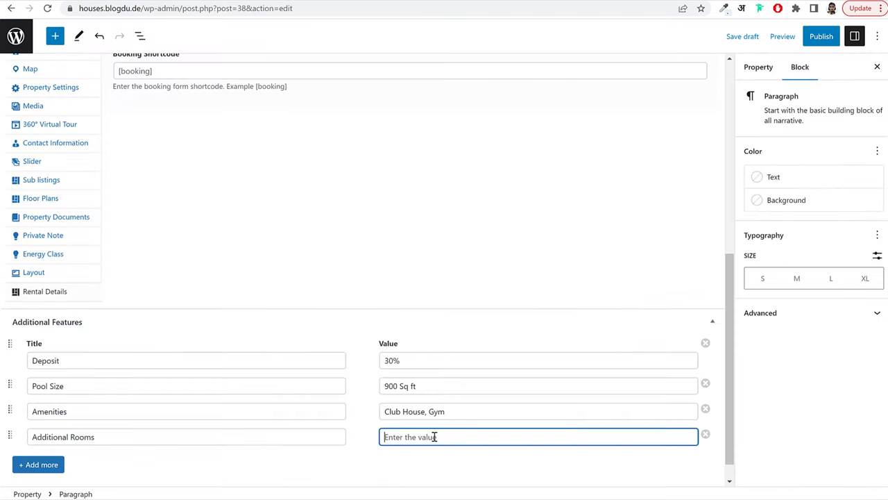
key("ctrl+v")
left_click(380, 467)
scroll(380, 462, "down", 1)
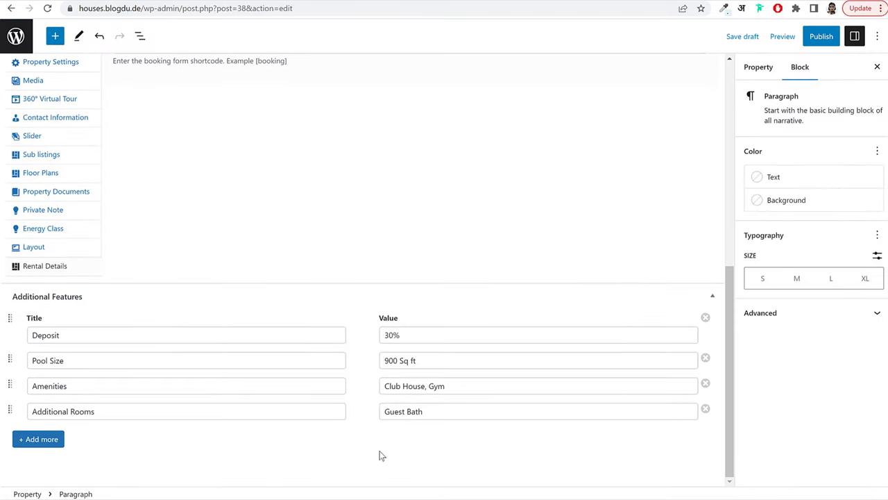
scroll(342, 400, "up", 10)
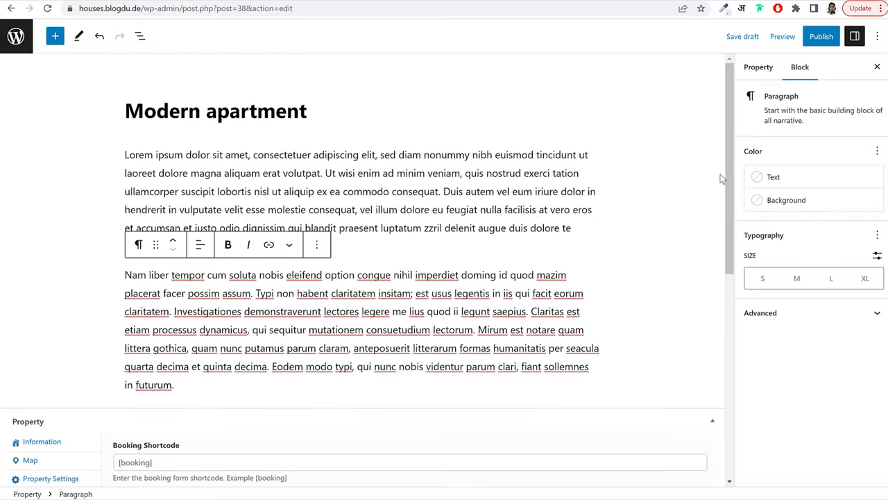
- Set the property type to Apartment and the status to For Sale
left_click(753, 67)
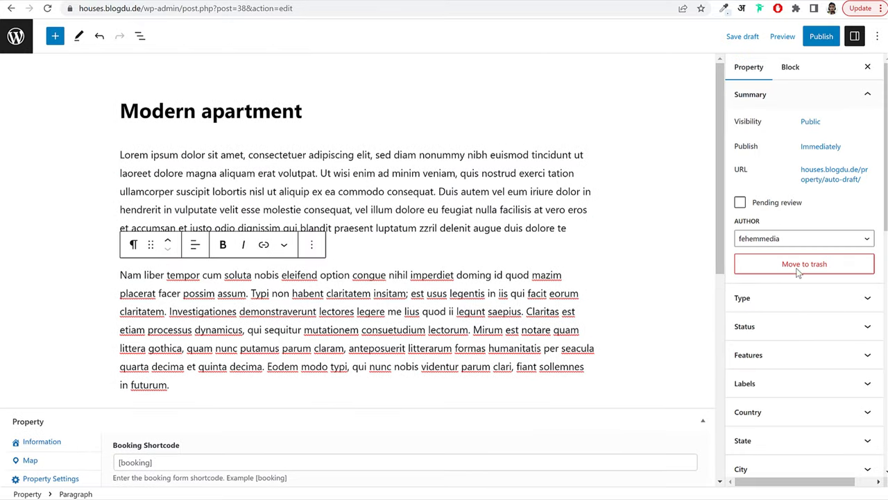
left_click(788, 303)
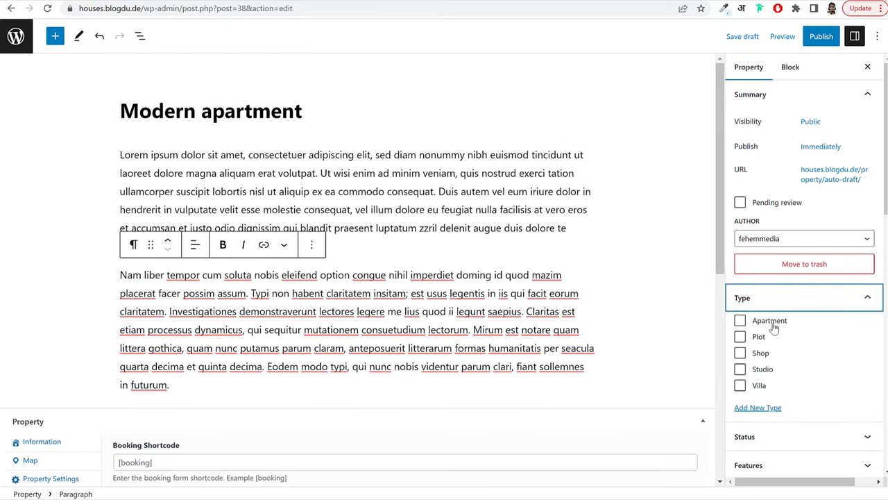
left_click(767, 322)
scroll(802, 331, "down", 2)
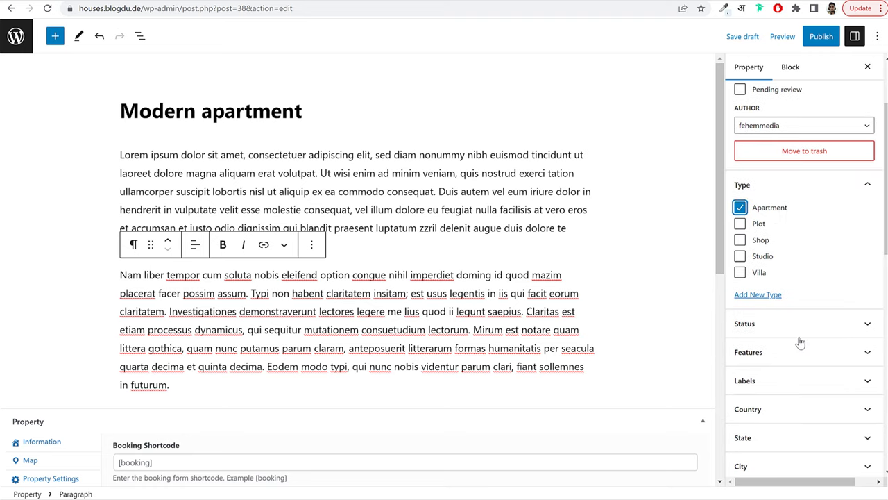
left_click(784, 333)
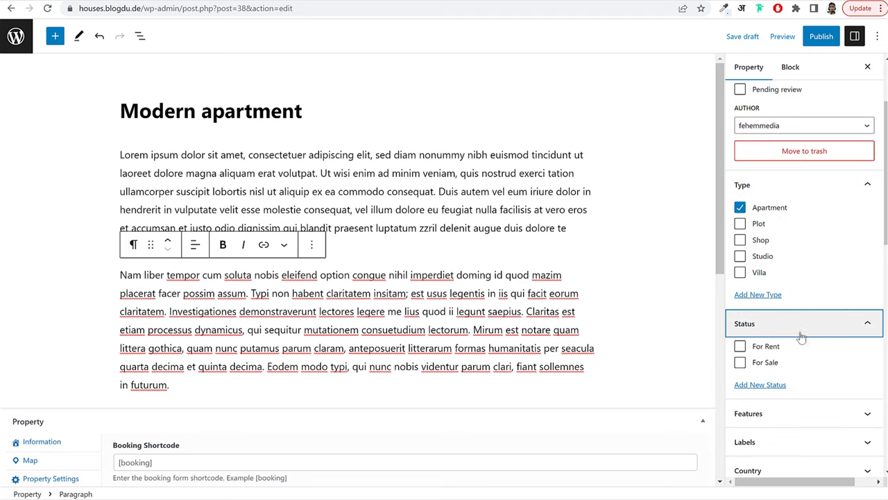
left_click(771, 367)
- Add the Air Conditioning, Barbeque, Gym, Laundry and Pool features
scroll(805, 359, "down", 2)
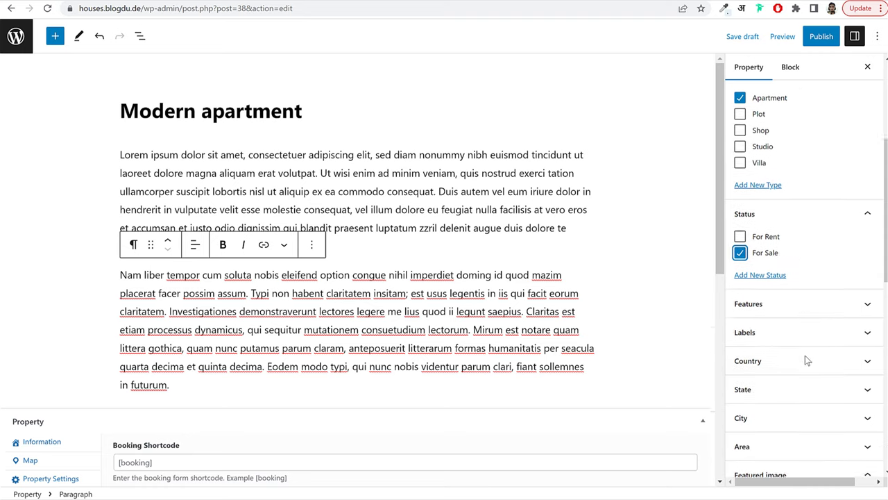
left_click(769, 309)
left_click(769, 325)
left_click(766, 340)
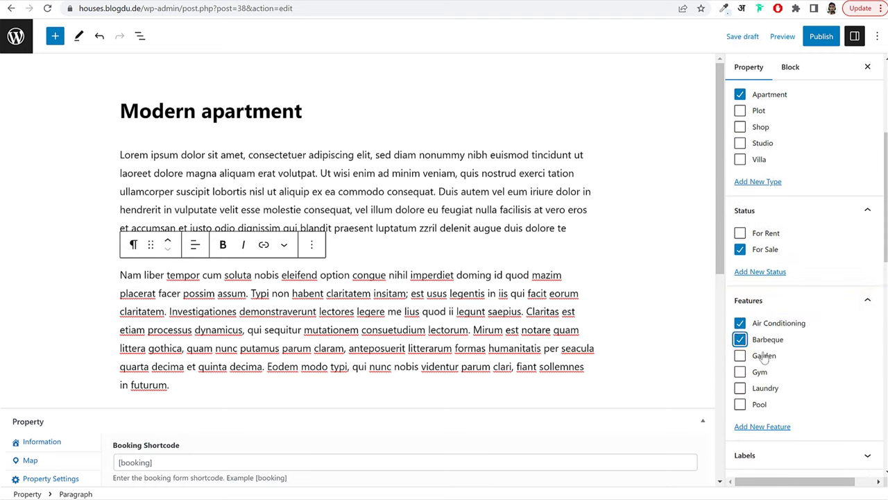
left_click(761, 374)
left_click(761, 389)
left_click(758, 404)
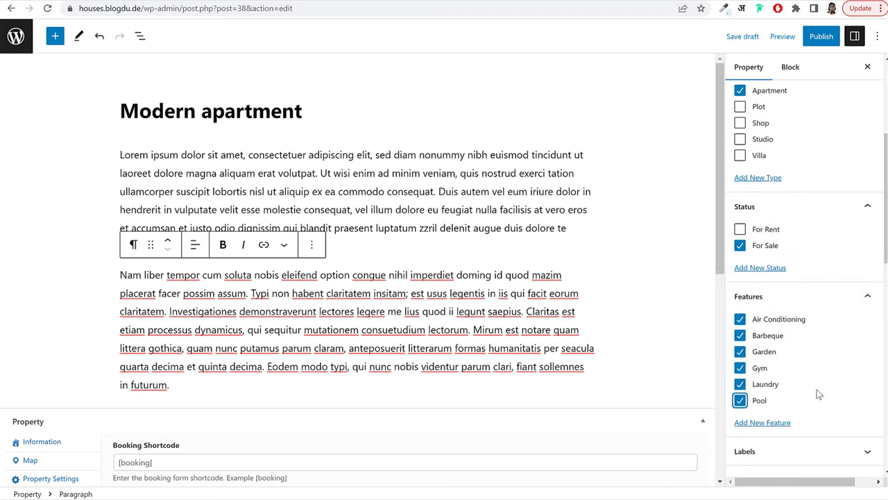
- Apply the Hot Sale label to the property
scroll(798, 361, "down", 2)
left_click(773, 342)
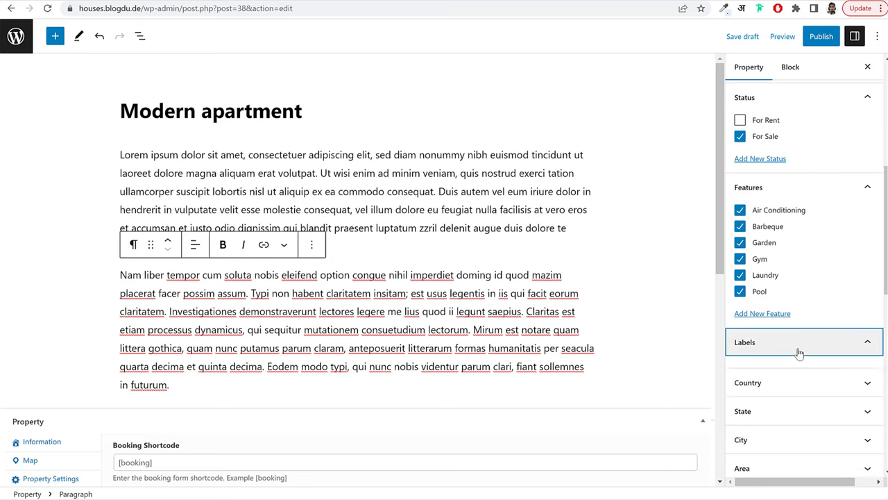
left_click(762, 365)
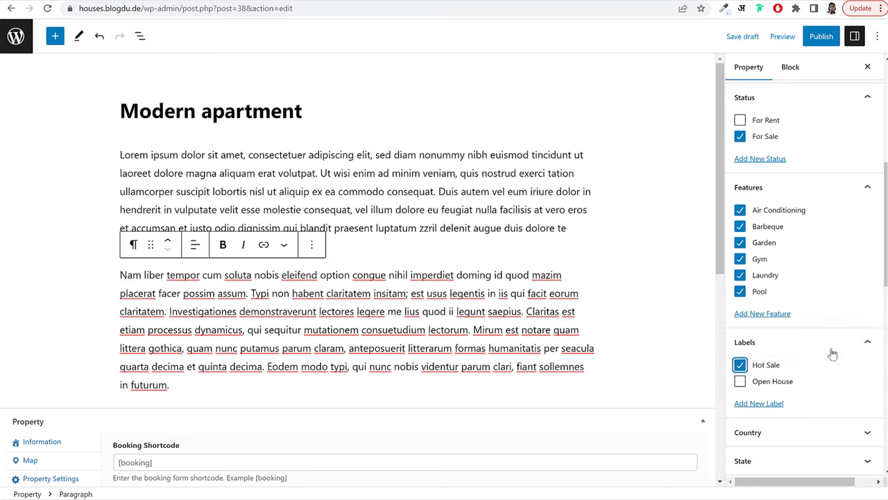
left_click(831, 350)
- Set the location to country India, state Maharashtra and city Mumbai
scroll(805, 336, "down", 1)
left_click(783, 319)
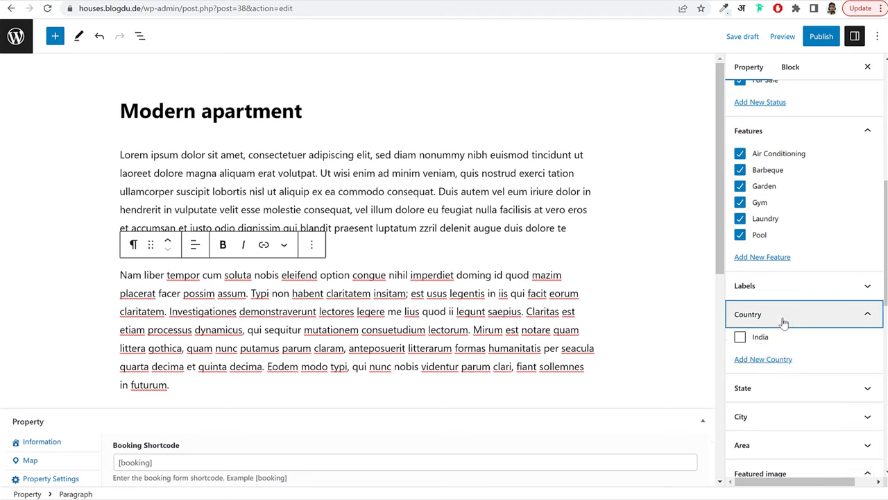
left_click(740, 337)
left_click(757, 386)
left_click(758, 427)
scroll(798, 382, "down", 2)
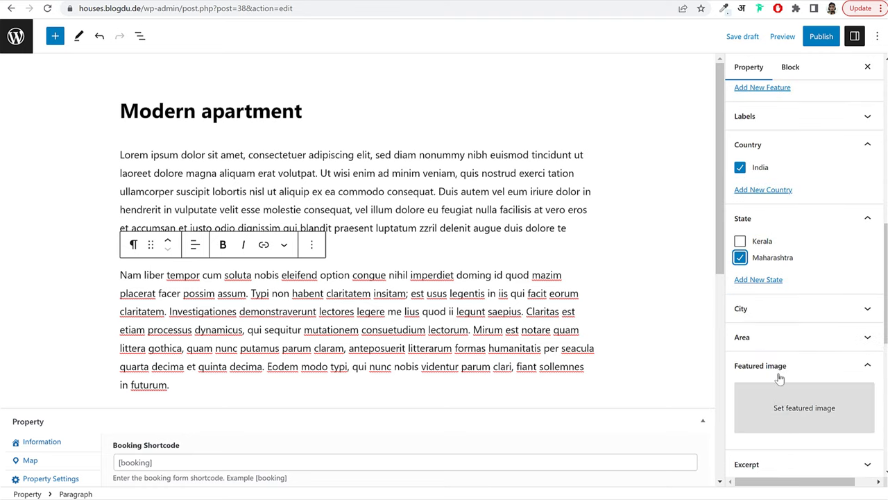
left_click(773, 311)
left_click(760, 333)
scroll(801, 347, "down", 2)
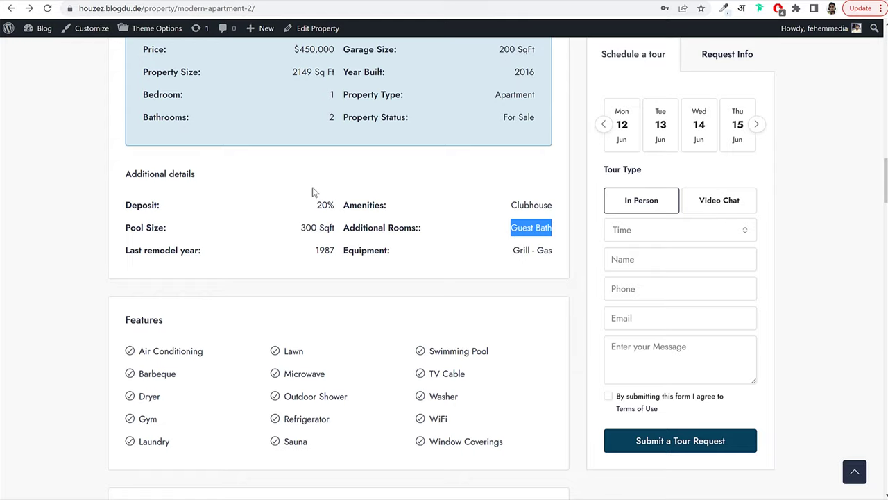
scroll(312, 191, "up", 15)
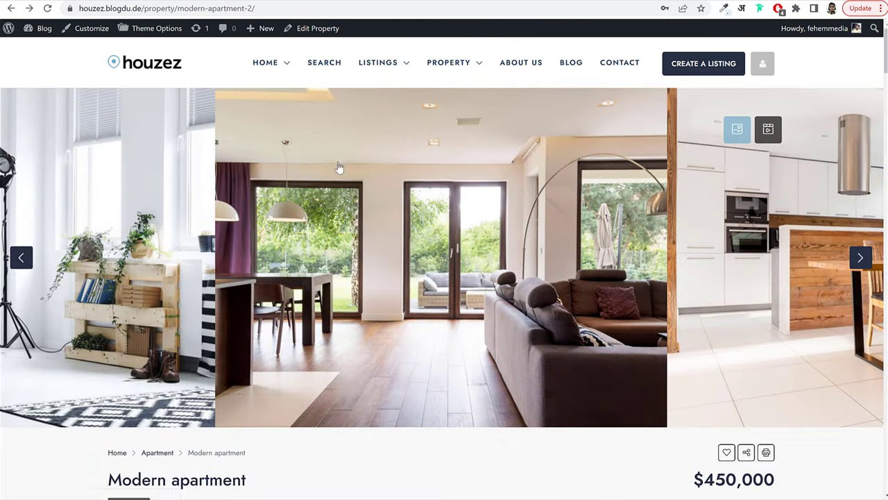
- Set the white house photo as the property's featured image
left_click(155, 62)
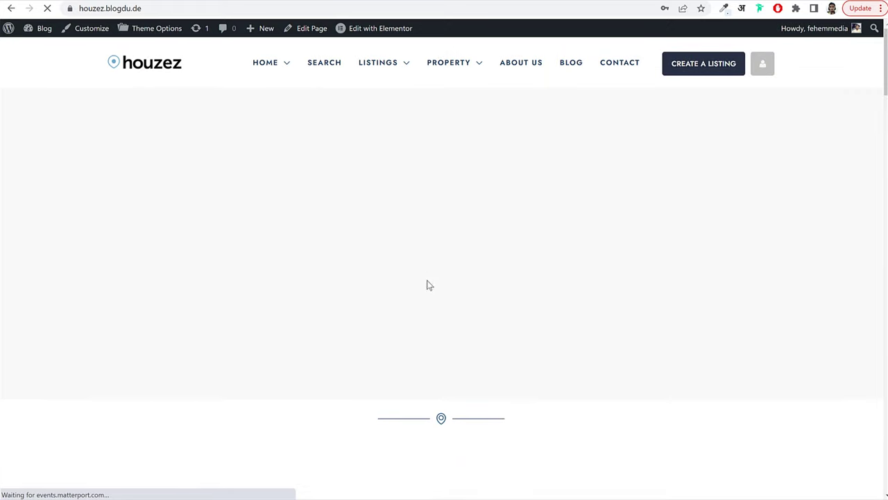
scroll(426, 283, "down", 3)
scroll(458, 290, "down", 7)
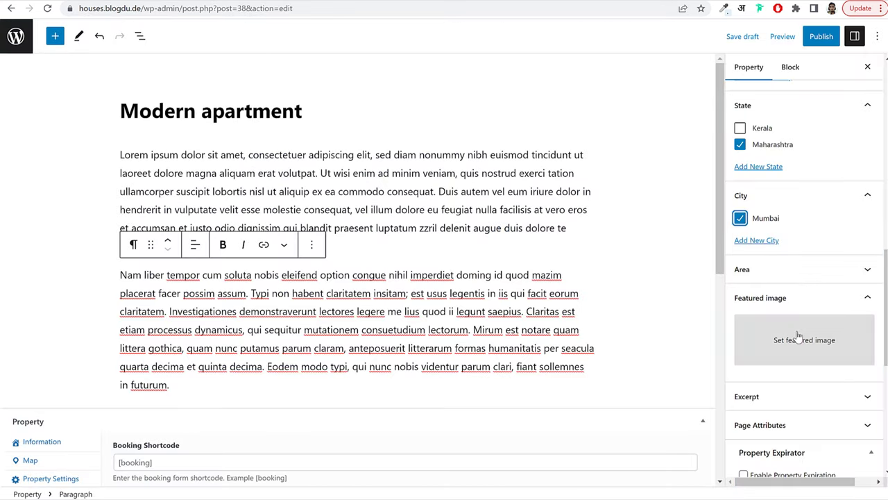
left_click(798, 336)
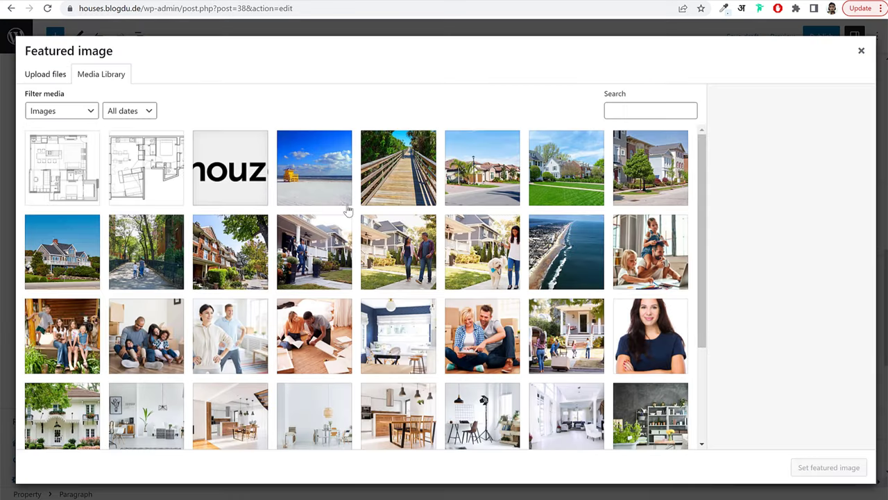
scroll(382, 236, "down", 3)
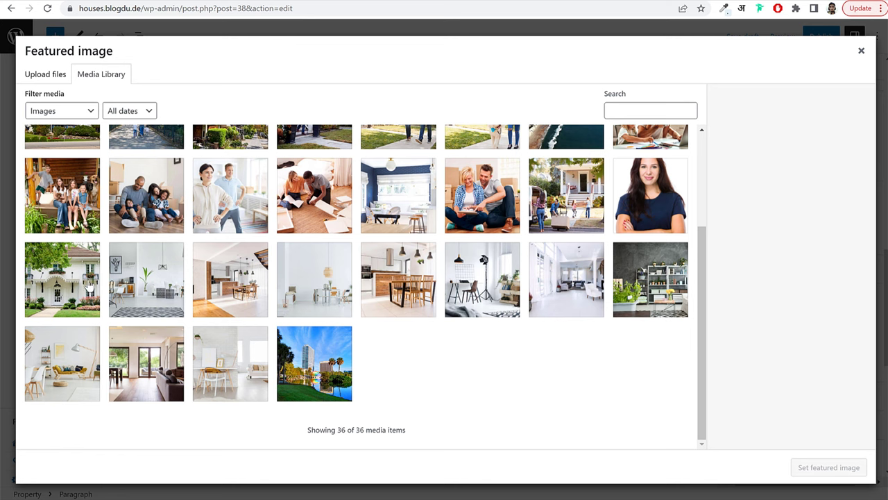
left_click(89, 284)
left_click(838, 474)
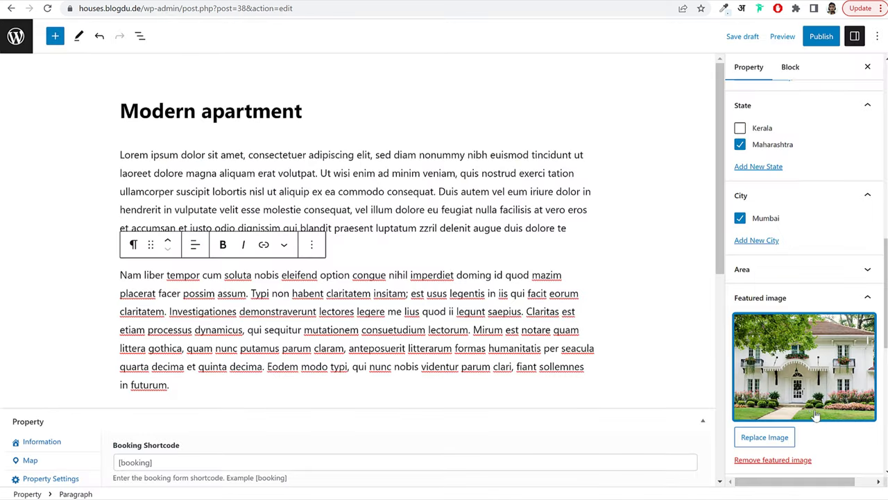
- Publish the Modern apartment property and view its public page
scroll(856, 409, "down", 10)
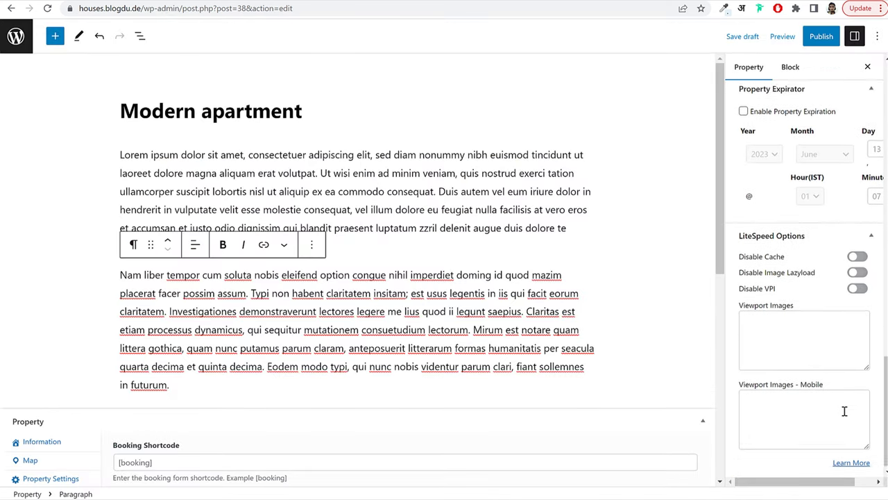
scroll(831, 379, "up", 15)
left_click(820, 36)
left_click(775, 39)
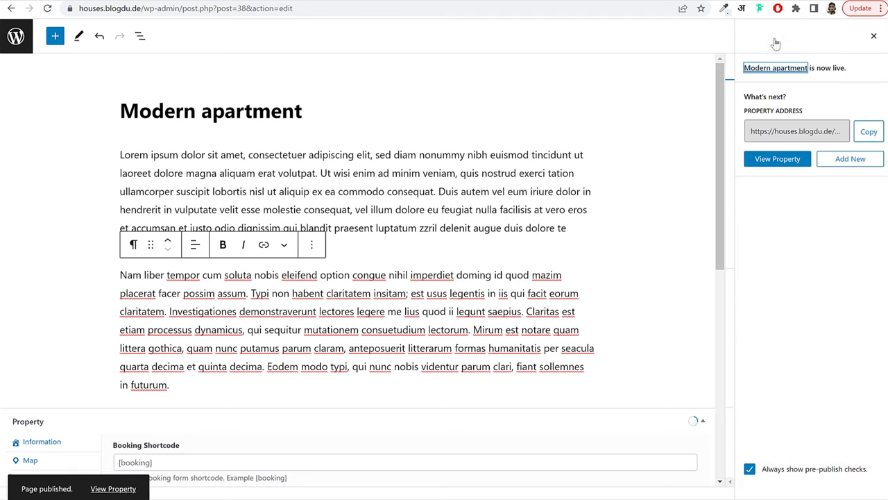
left_click(101, 465)
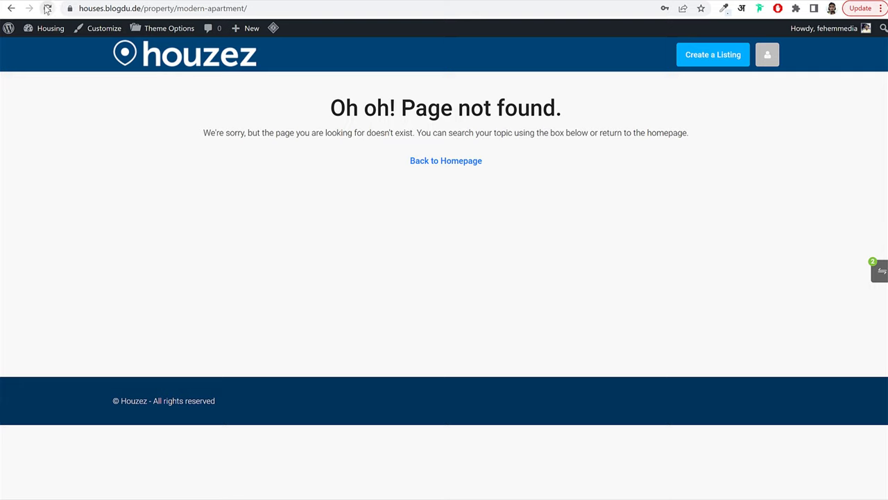
- Reload the property page, then re-save Settings > Permalinks with Post name selected
left_click(47, 8)
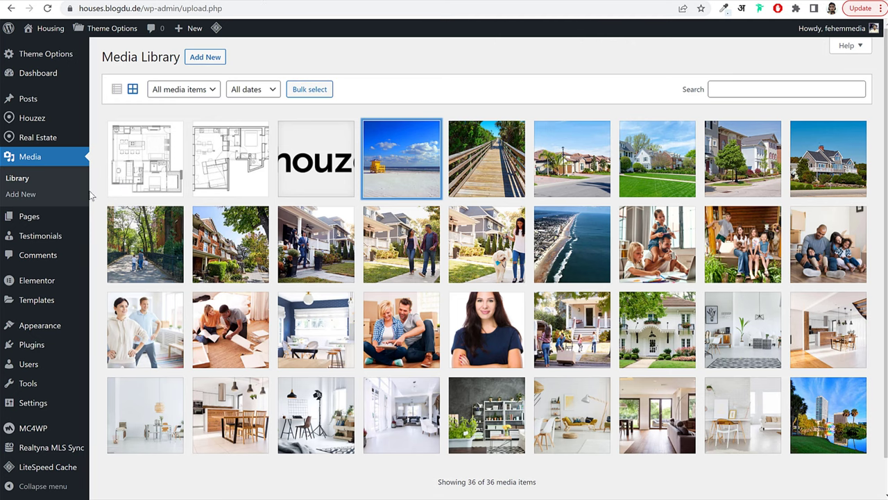
mouse_move(39, 408)
left_click(115, 420)
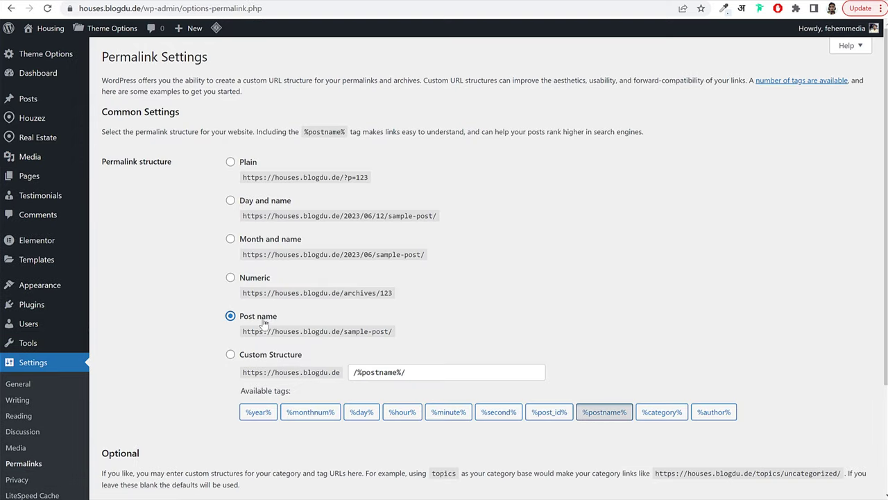
scroll(139, 417, "down", 2)
left_click(138, 442)
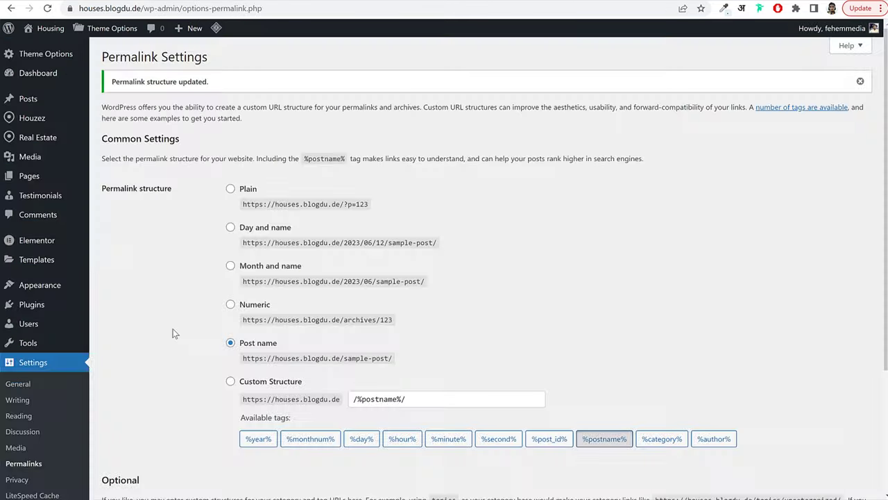
scroll(175, 334, "down", 3)
left_click(130, 440)
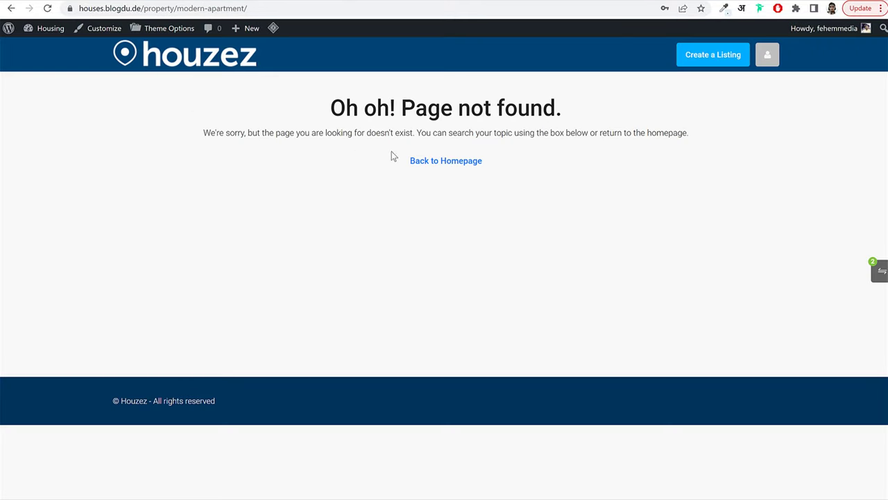
- Purge the LiteSpeed cache so the Modern apartment page shows its photo and $450,000 price
left_click_drag(404, 108, 590, 102)
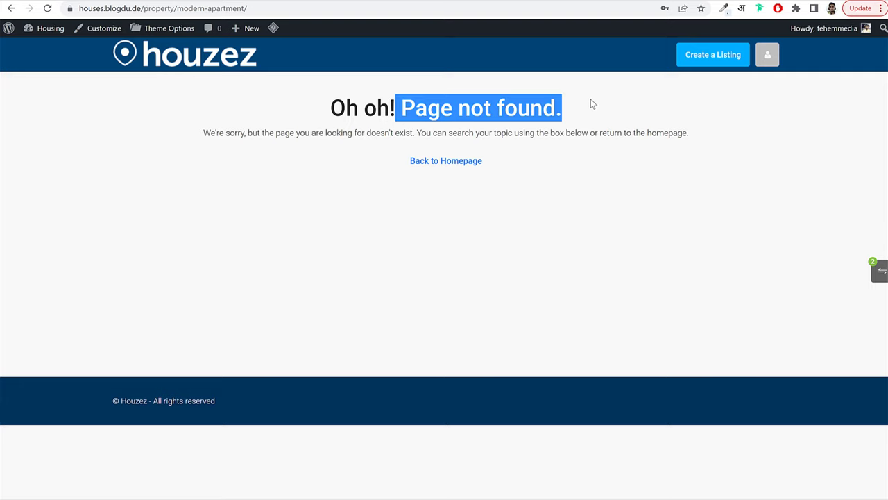
left_click(580, 98)
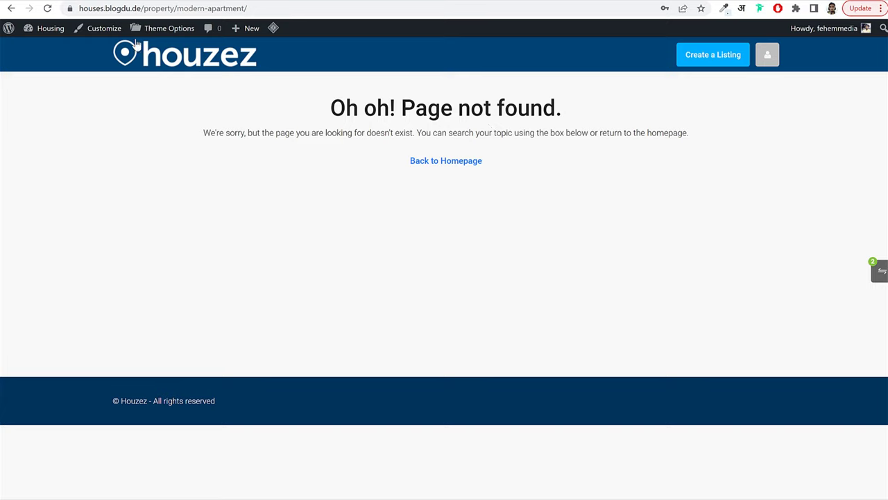
mouse_move(273, 31)
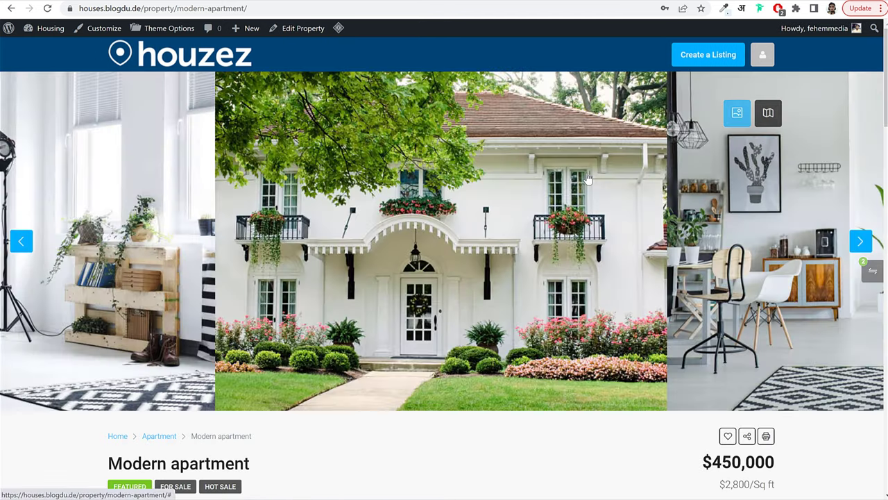
scroll(555, 264, "down", 5)
scroll(555, 264, "up", 5)
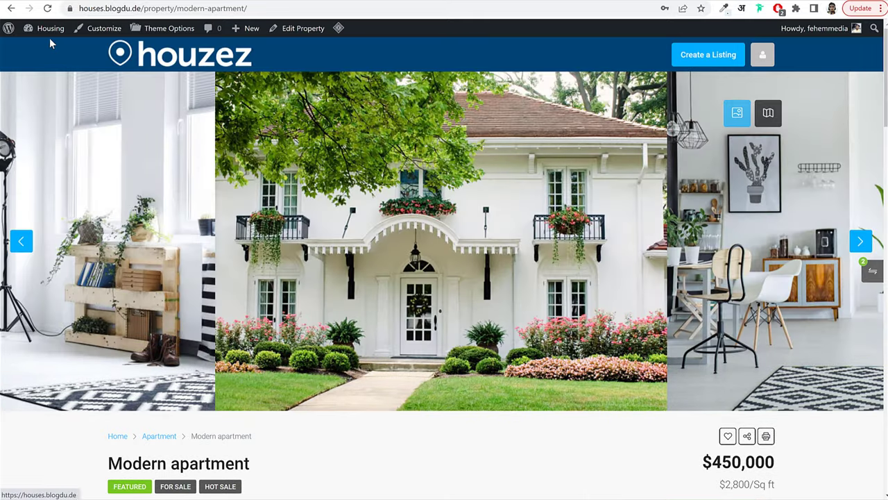
- Hide the Elementor Overview widget via the dashboard's Screen Options
left_click(47, 33)
scroll(301, 259, "down", 3)
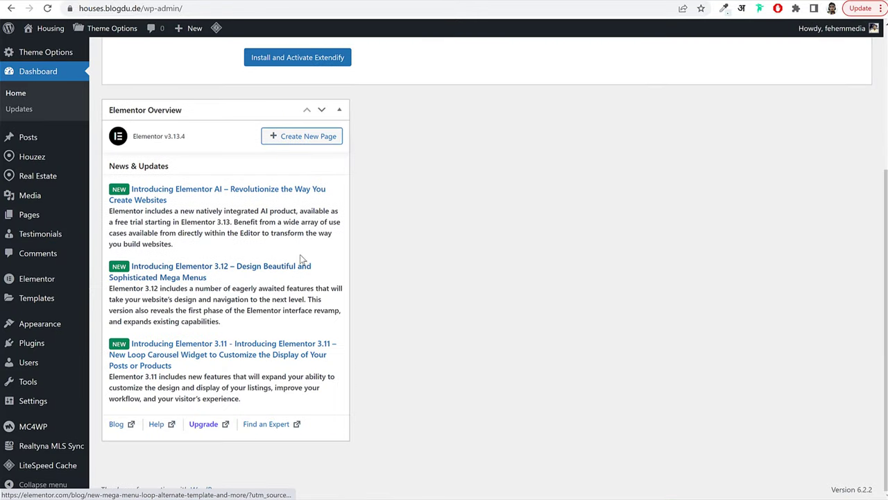
scroll(302, 260, "up", 3)
left_click(767, 45)
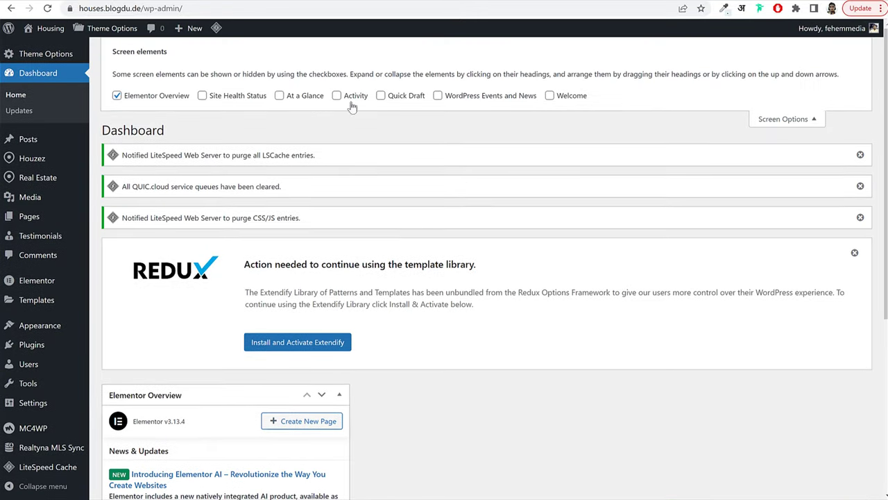
left_click(151, 97)
left_click(772, 116)
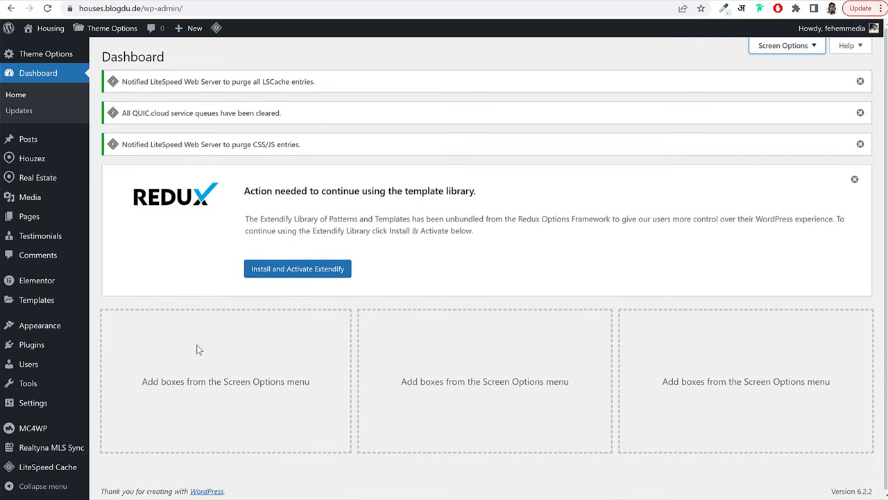
- Deactivate the LiteSpeed Cache plugin and open the Properties list
left_click(62, 344)
scroll(316, 316, "down", 4)
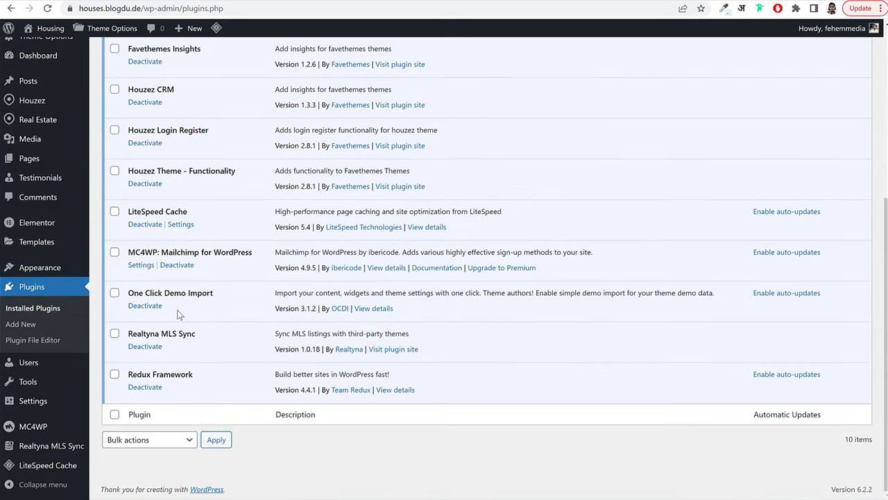
left_click_drag(128, 213, 193, 218)
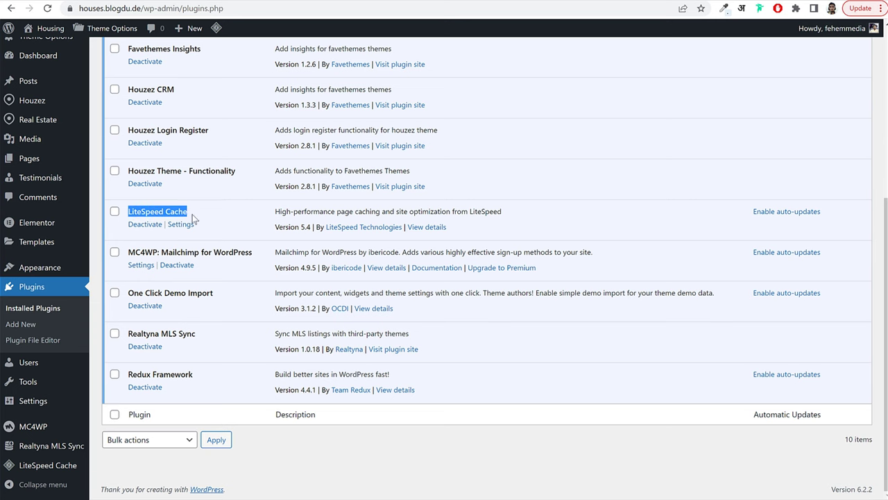
left_click(139, 226)
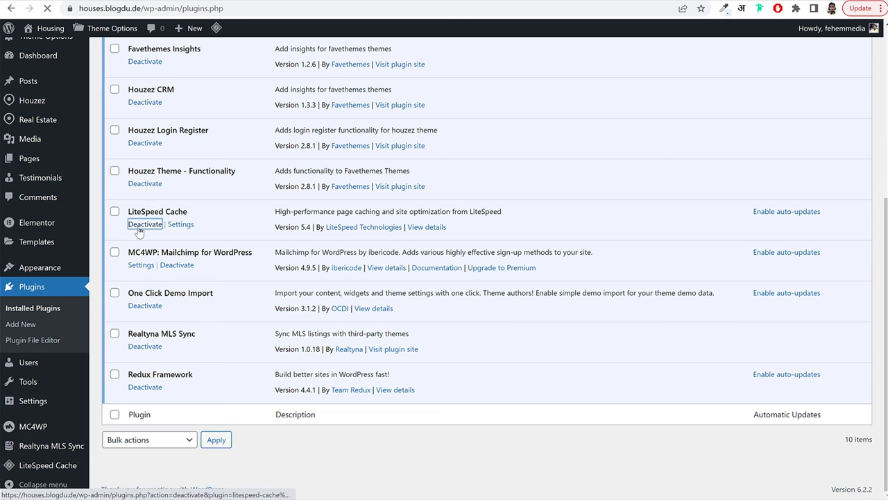
scroll(139, 256, "down", 4)
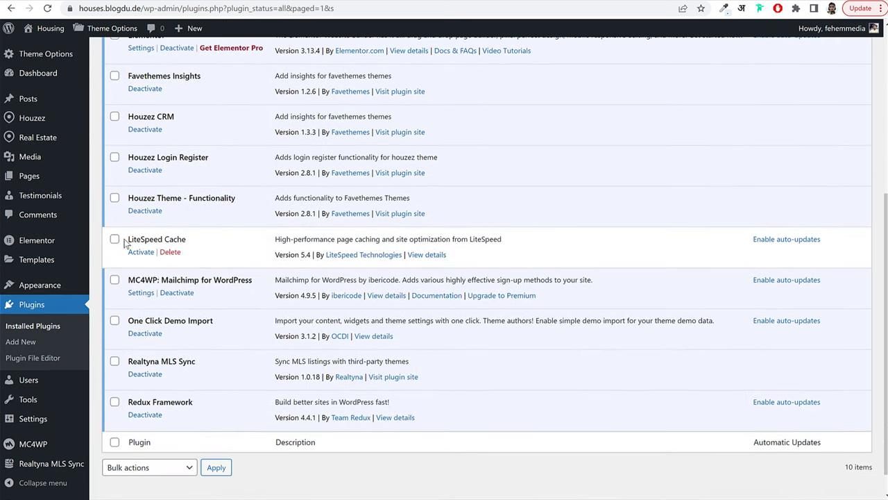
left_click_drag(125, 242, 189, 240)
left_click(184, 222)
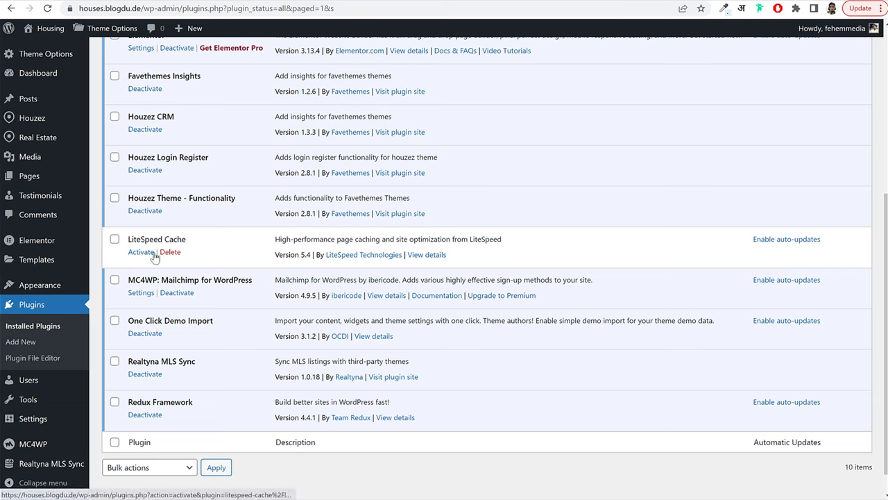
mouse_move(38, 137)
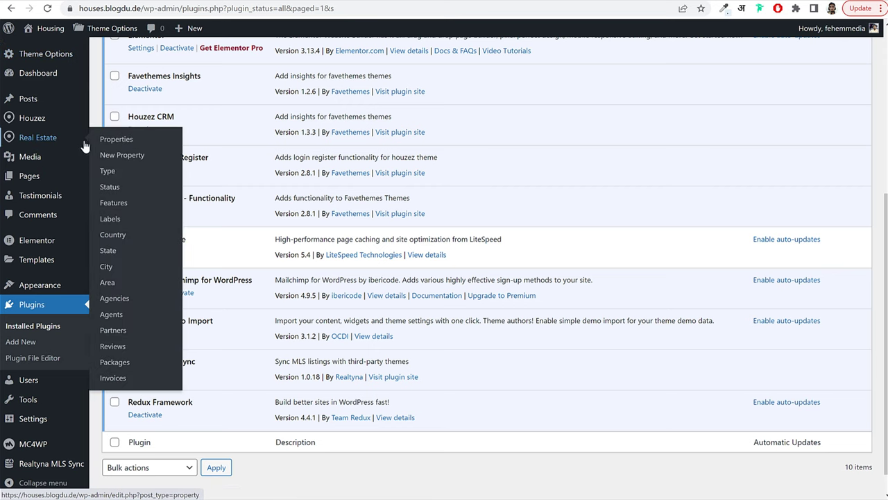
left_click(115, 141)
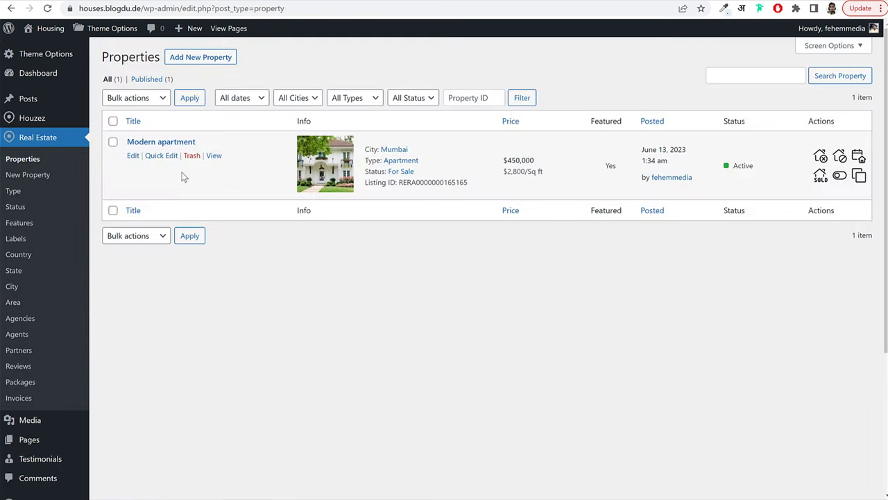
- View the Modern apartment page, browsing its Address, Details, Features, Floor Plans and Description tabs
left_click(212, 153)
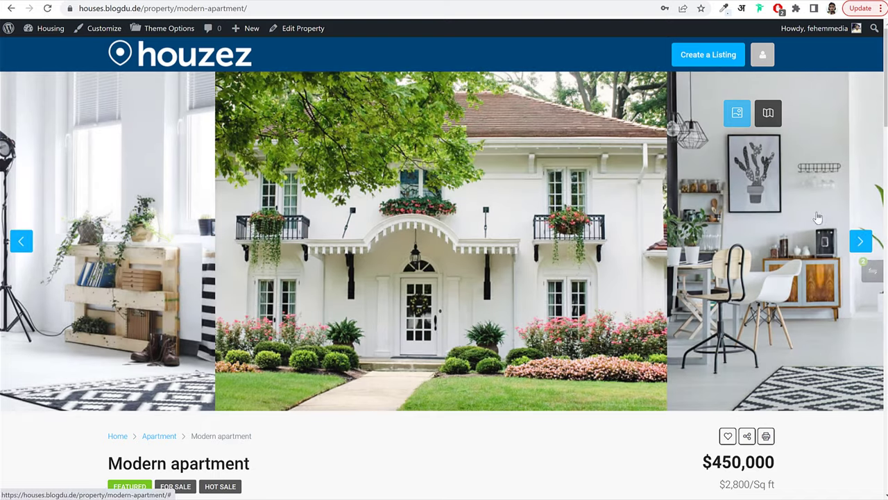
scroll(563, 235, "down", 4)
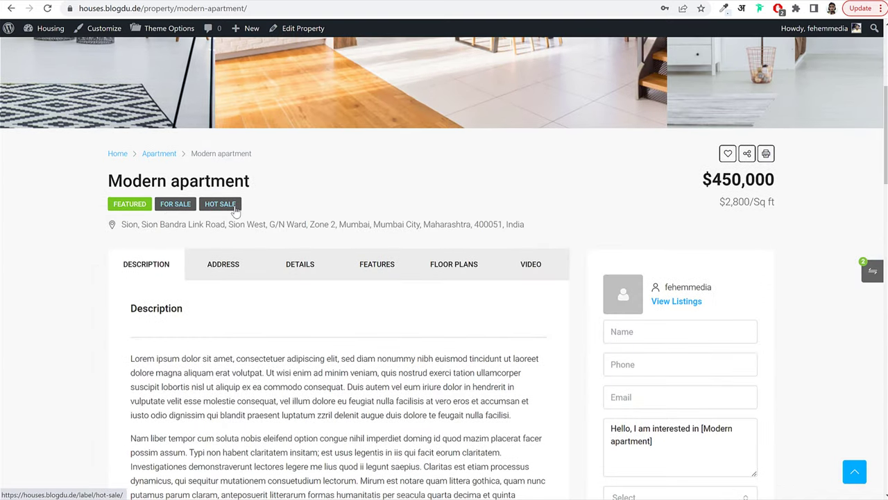
left_click(227, 264)
left_click(325, 272)
left_click(387, 269)
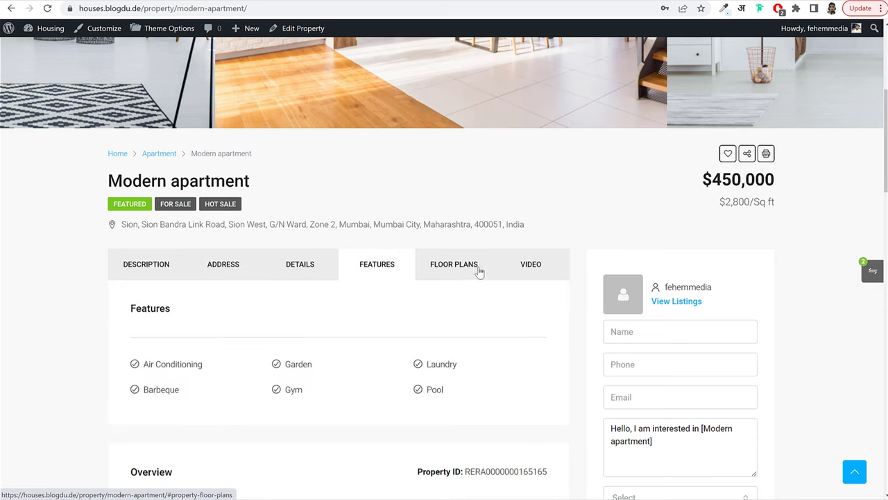
left_click(476, 270)
left_click(125, 269)
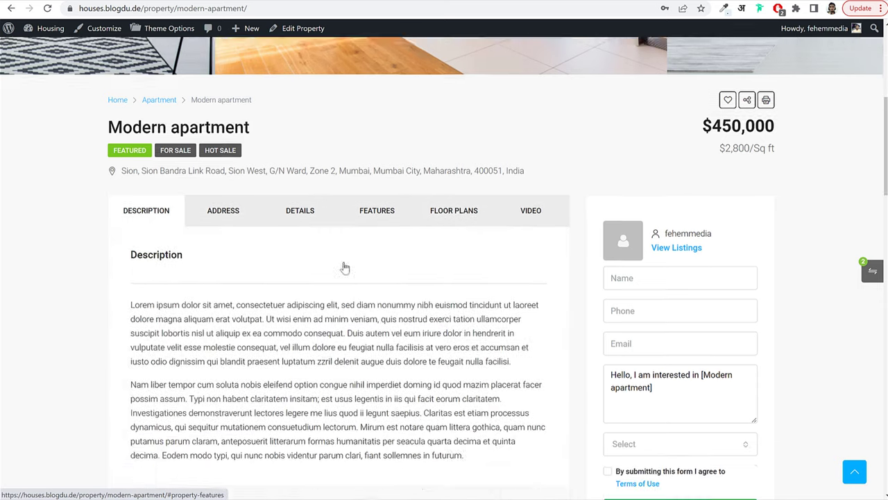
scroll(343, 266, "down", 5)
scroll(343, 266, "up", 8)
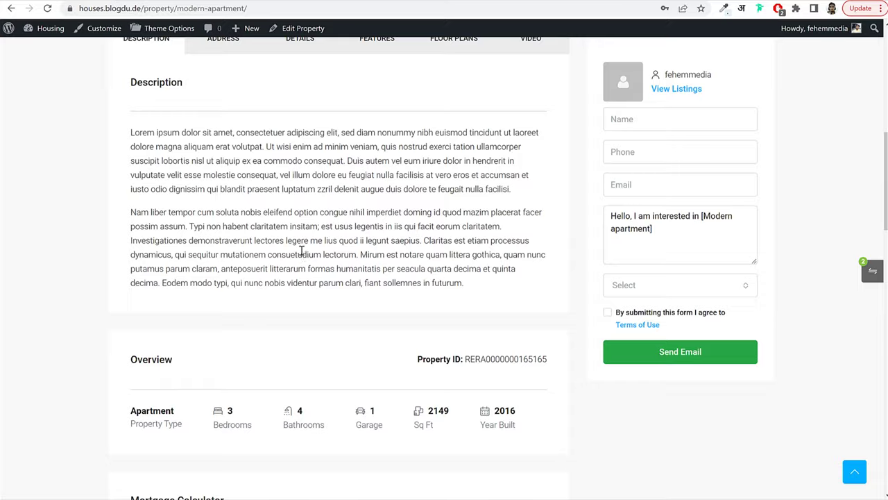
left_click(226, 216)
left_click(302, 218)
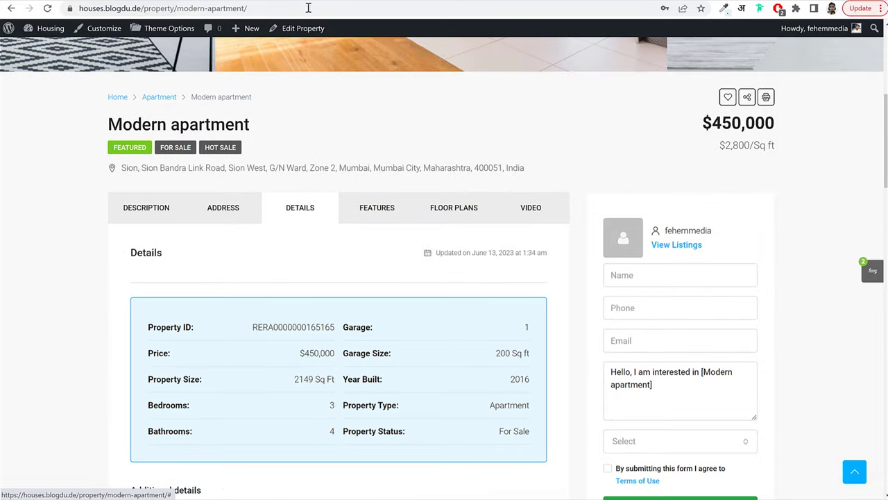
- Open the property's edit screen from the admin bar's Edit Property link
right_click(279, 29)
left_click(289, 40)
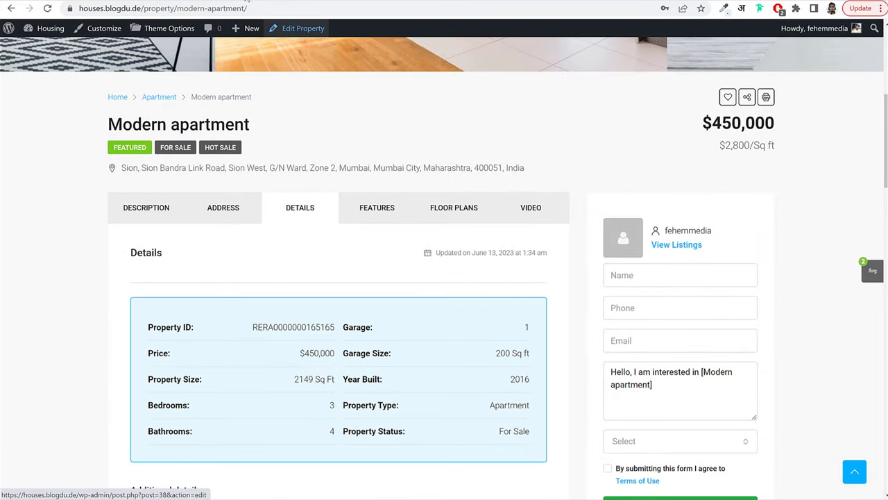
key("ctrl+Tab")
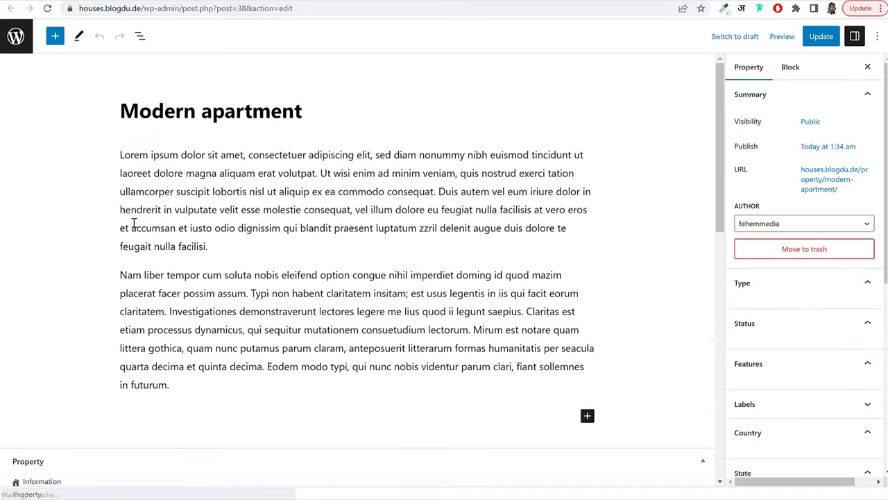
- Set the Property Content Layout to Default and update the property
scroll(123, 224, "down", 8)
left_click(54, 253)
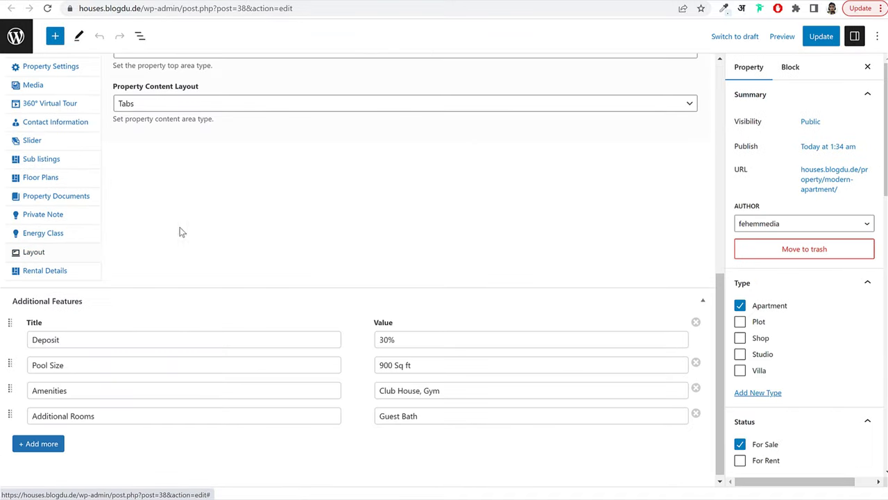
left_click(174, 106)
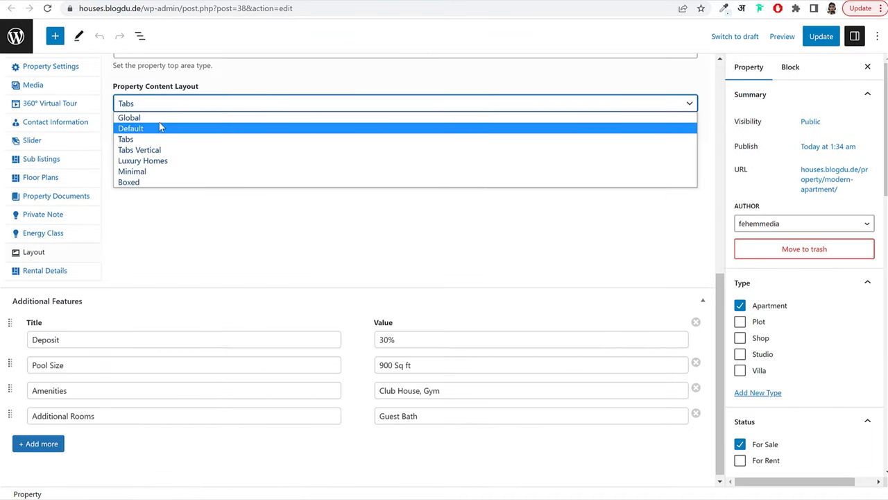
left_click(160, 117)
left_click(160, 104)
left_click(156, 129)
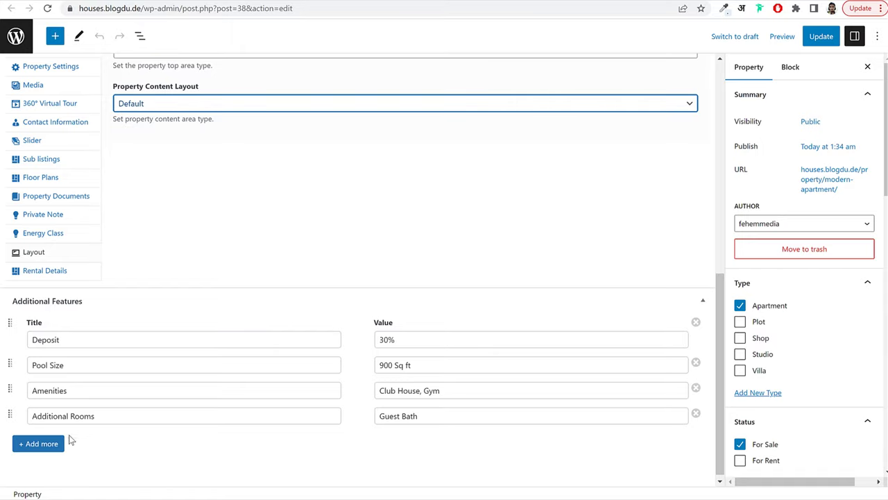
left_click(823, 39)
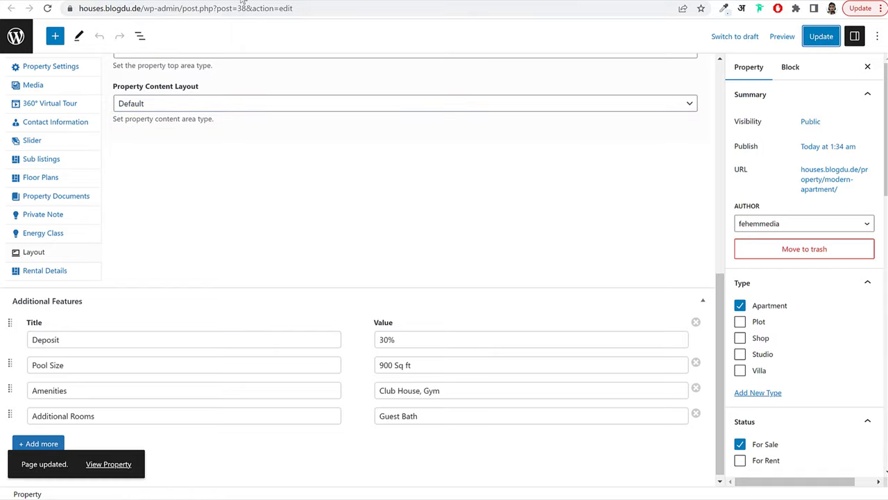
- Reload the live property page and scroll through its stacked Overview, Description and details sections
key("ctrl+Tab")
key("F5")
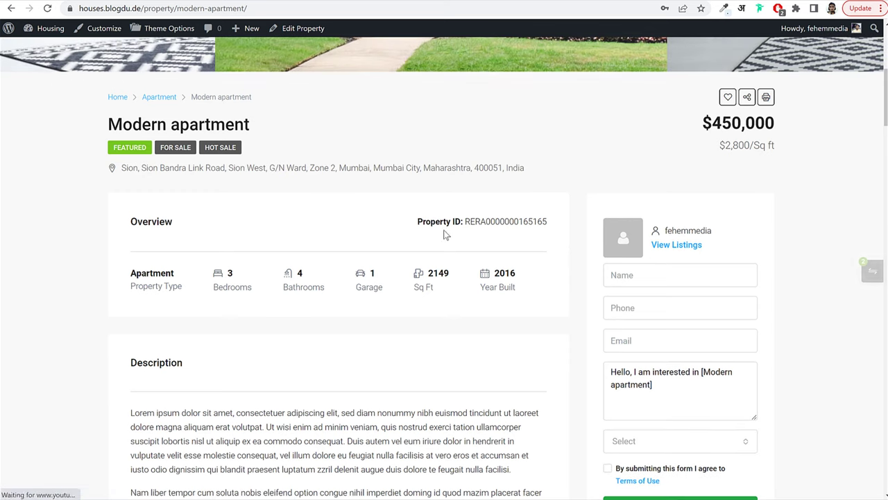
scroll(446, 235, "down", 10)
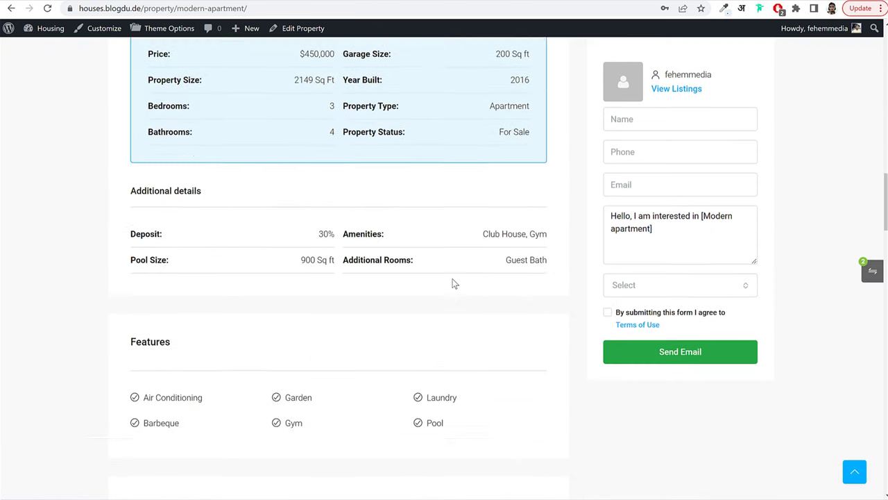
scroll(452, 283, "down", 12)
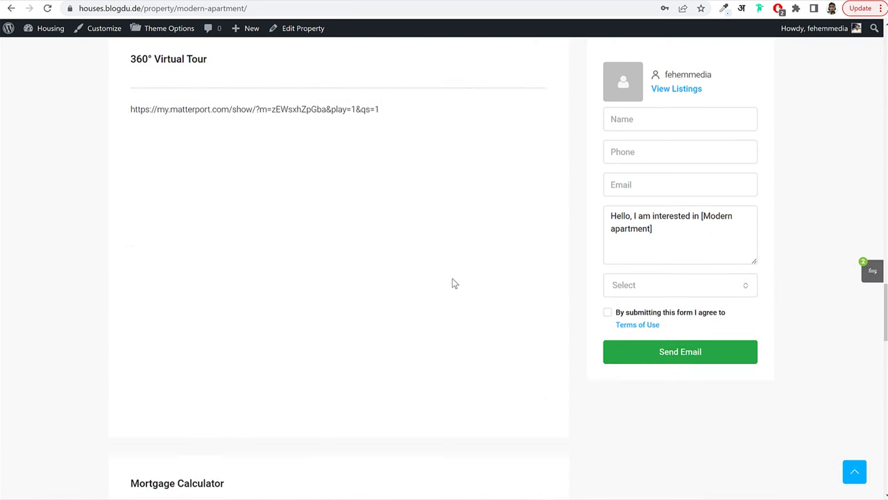
scroll(452, 283, "down", 12)
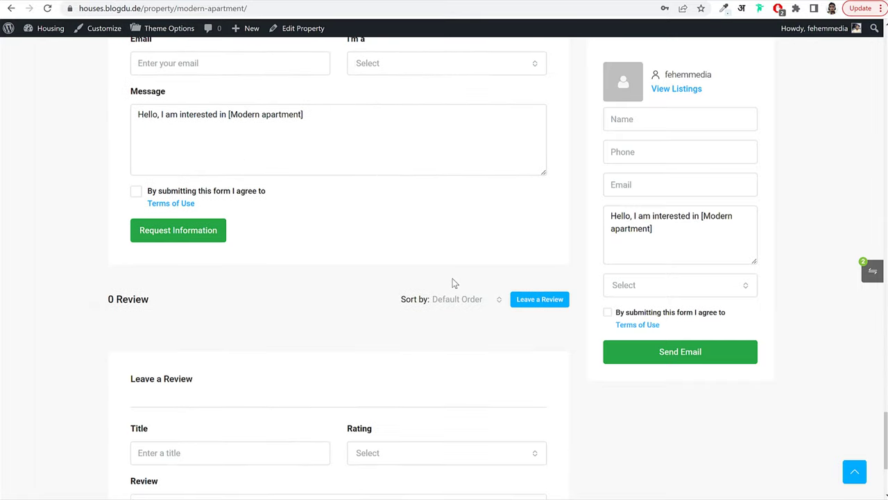
scroll(453, 283, "down", 3)
scroll(456, 291, "up", 20)
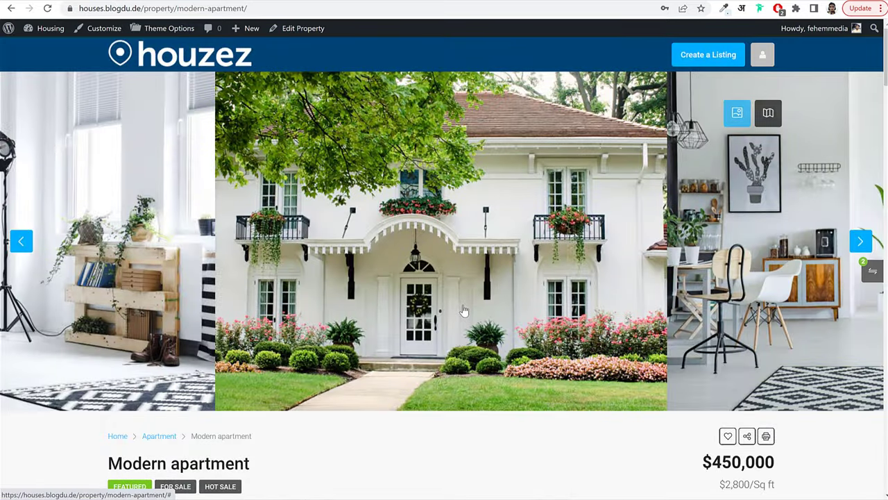
scroll(465, 310, "down", 6)
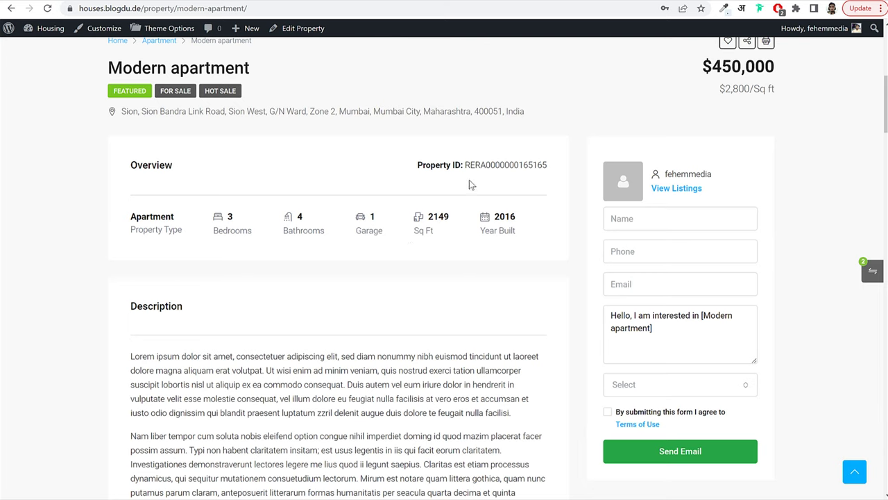
left_click_drag(419, 161, 539, 164)
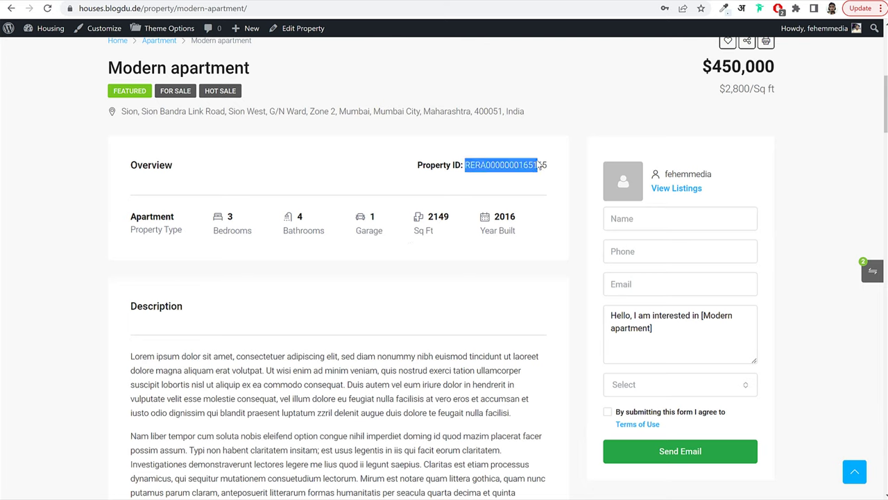
left_click(540, 164)
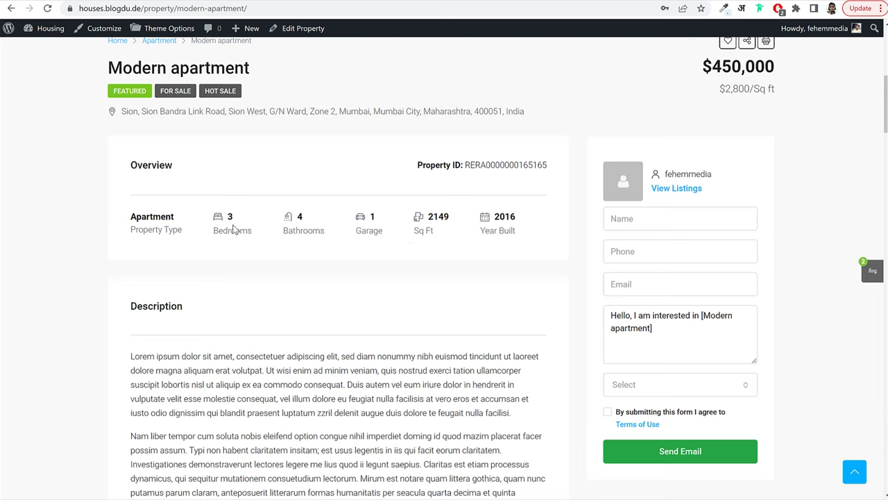
scroll(369, 270, "down", 3)
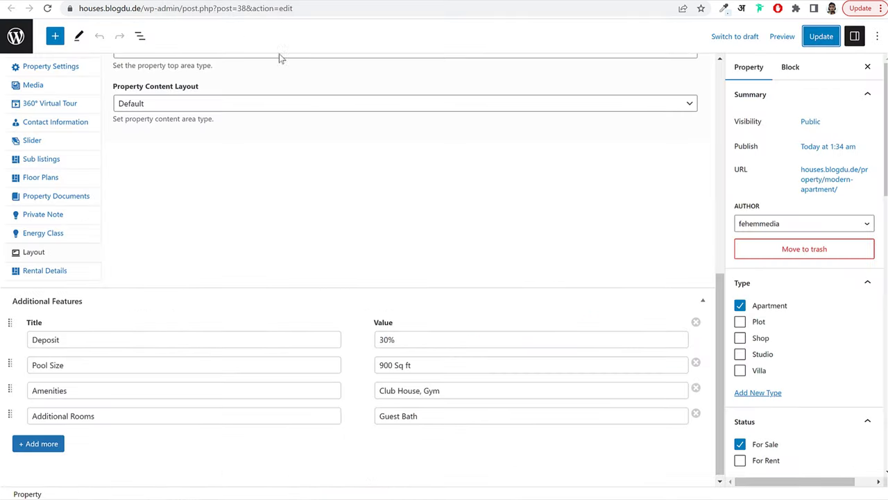
left_click(833, 42)
left_click(11, 9)
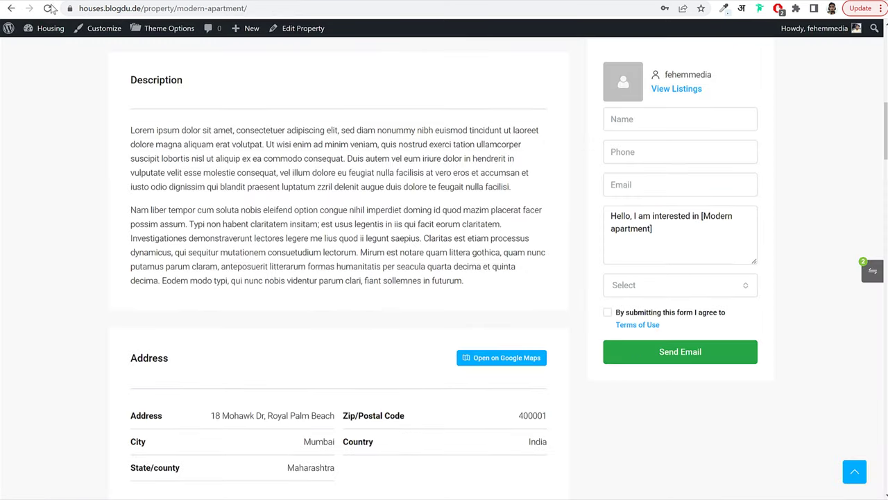
left_click(48, 10)
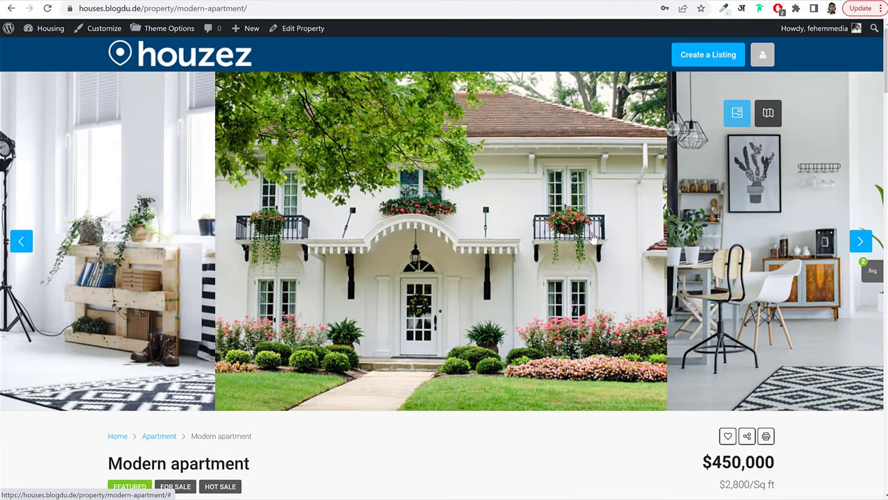
scroll(593, 238, "down", 5)
scroll(450, 305, "up", 6)
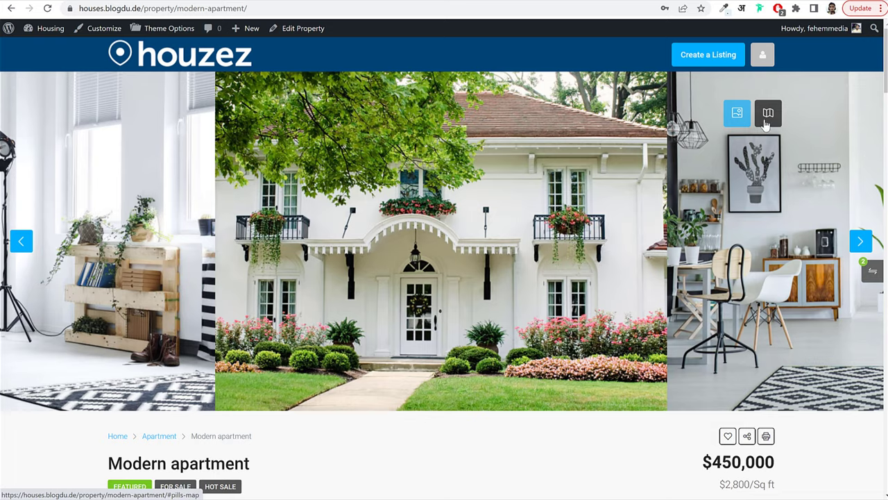
left_click(767, 116)
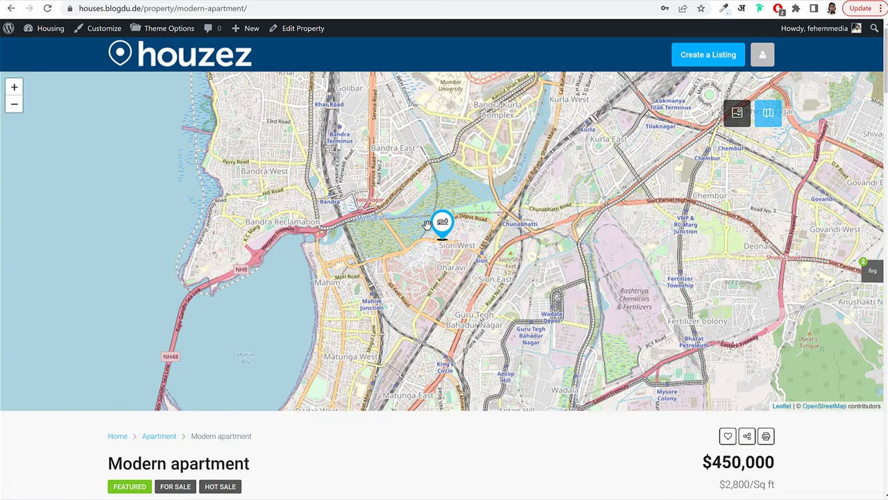
left_click(739, 124)
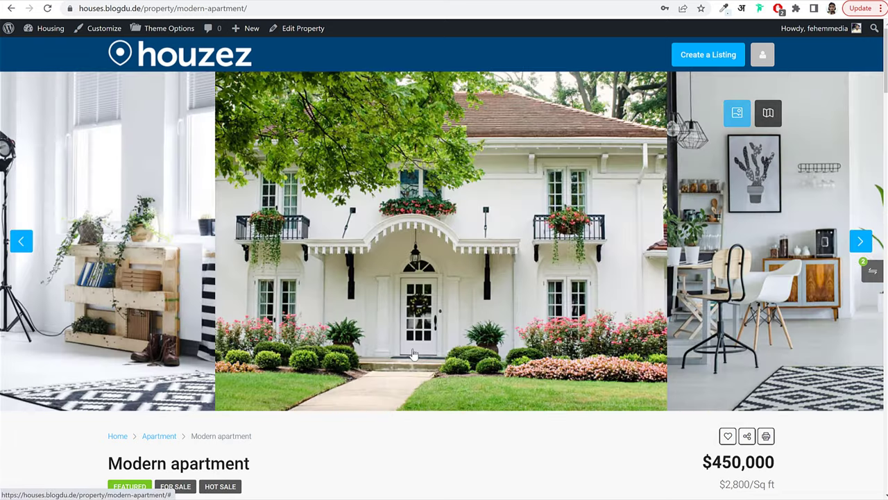
scroll(361, 347, "down", 15)
scroll(413, 354, "down", 12)
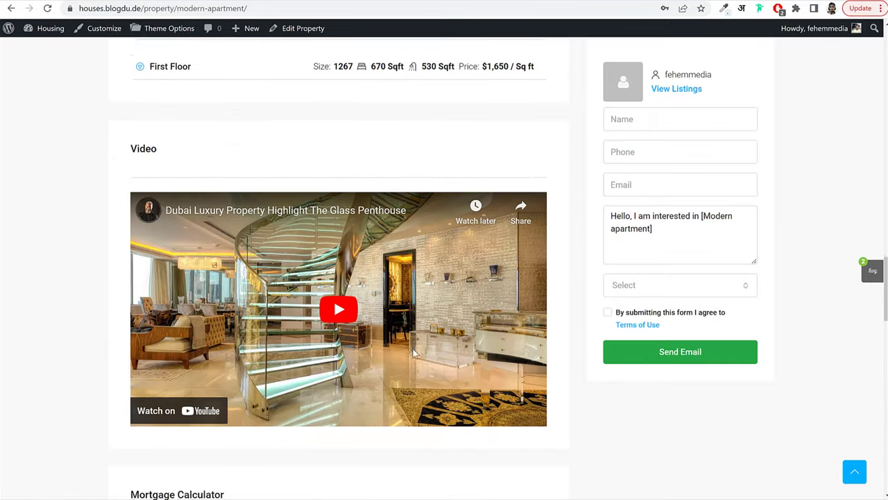
scroll(264, 306, "down", 10)
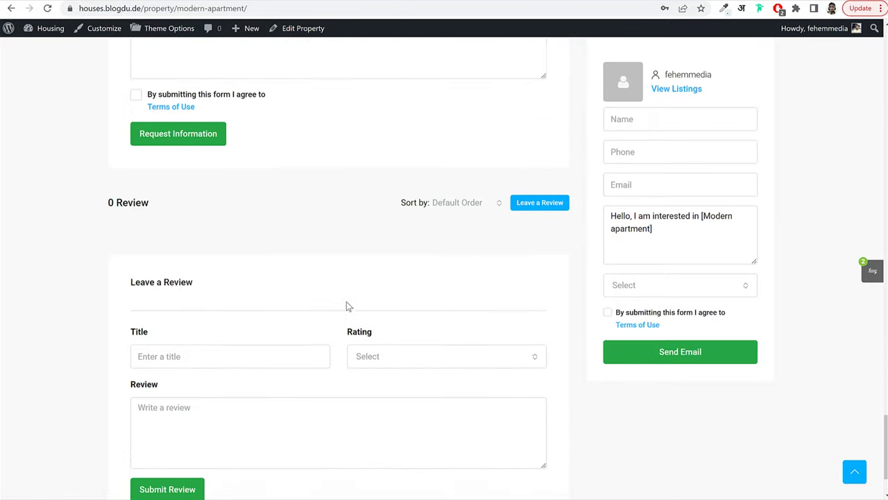
scroll(347, 306, "up", 20)
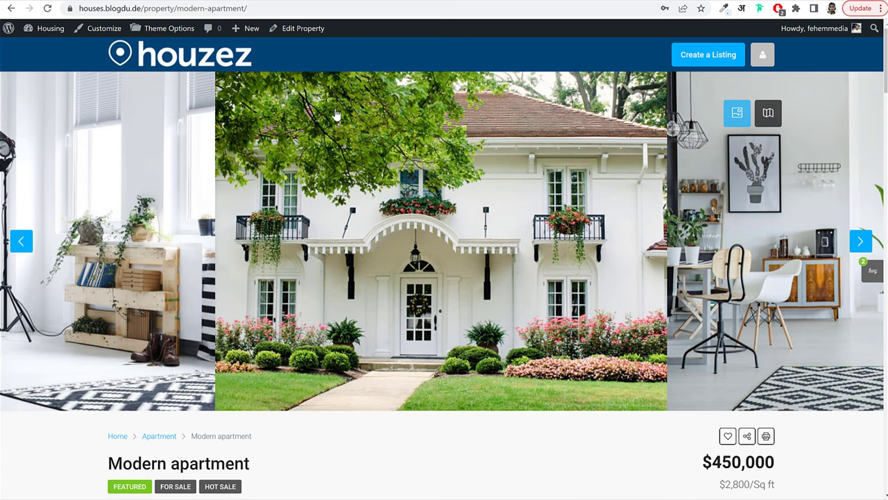
left_click(263, 8)
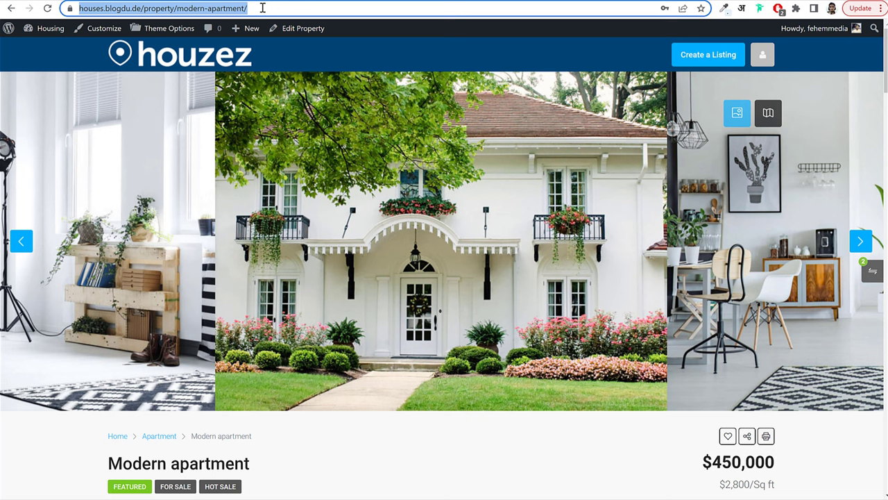
scroll(500, 250, "down", 6)
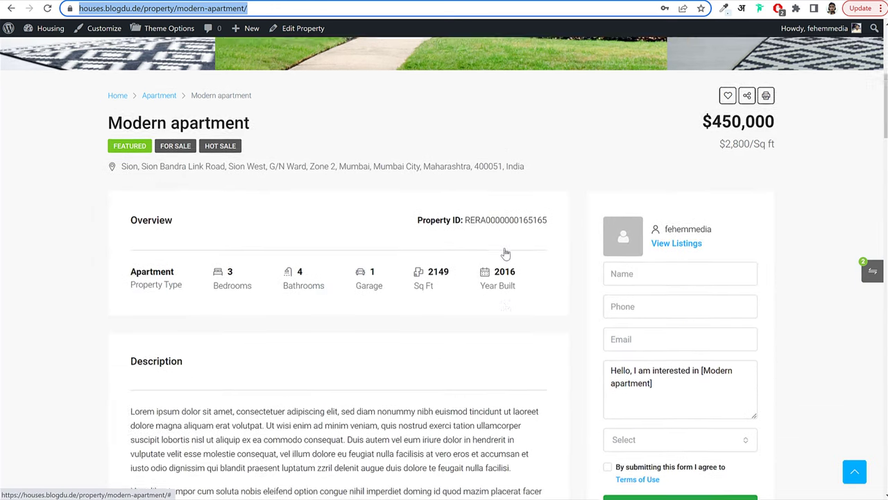
scroll(506, 254, "down", 10)
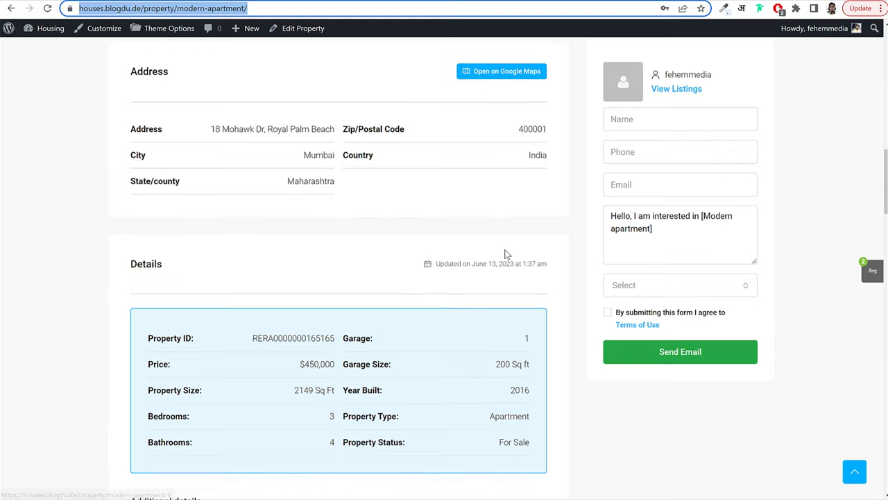
scroll(506, 254, "up", 15)
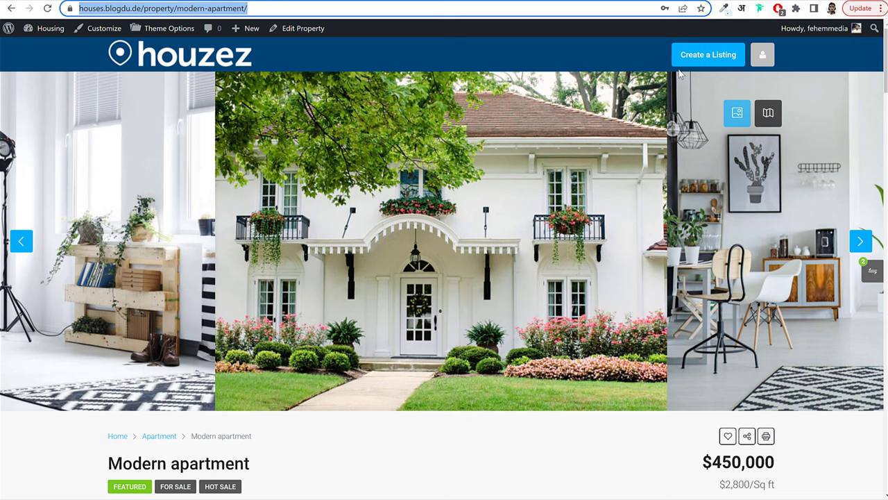
left_click(609, 58)
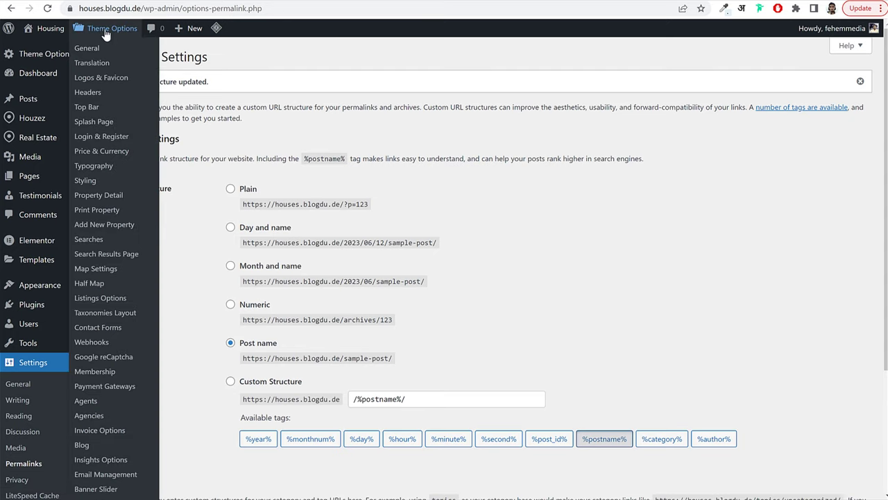
- In Houzez Theme Options > Login & Register, set Login and Register to Yes
left_click(106, 32)
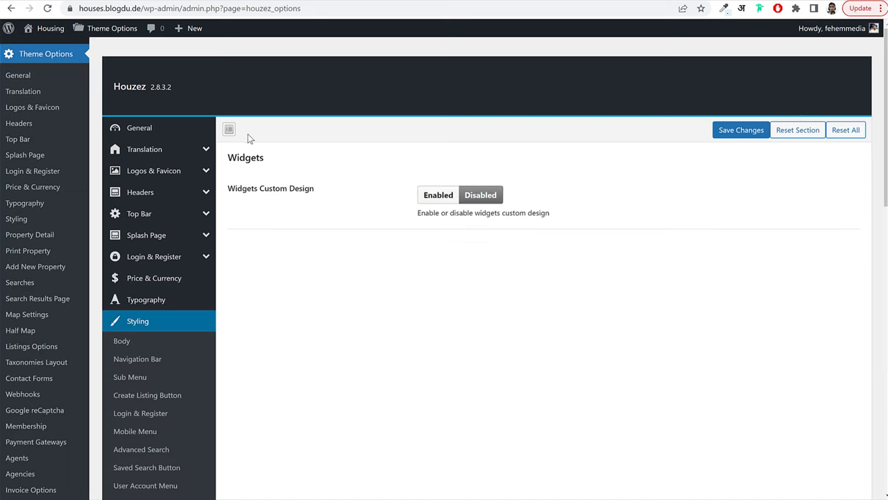
left_click(158, 262)
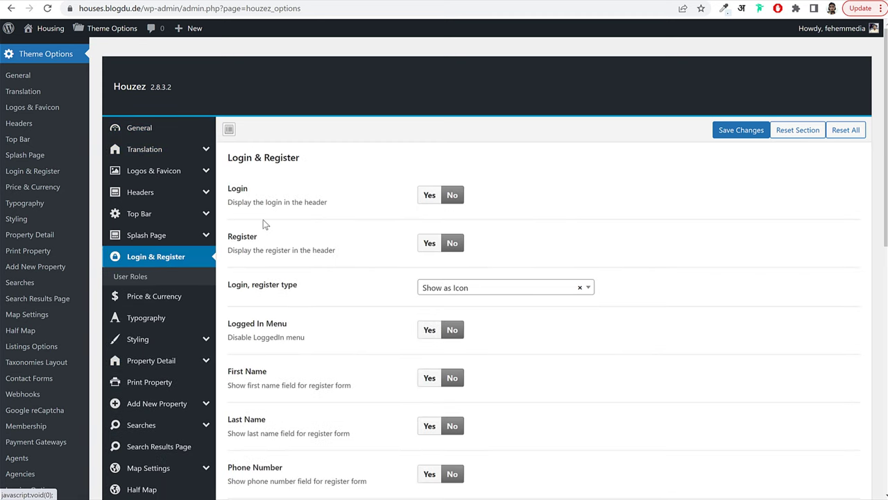
left_click_drag(227, 185, 282, 203)
left_click(283, 205)
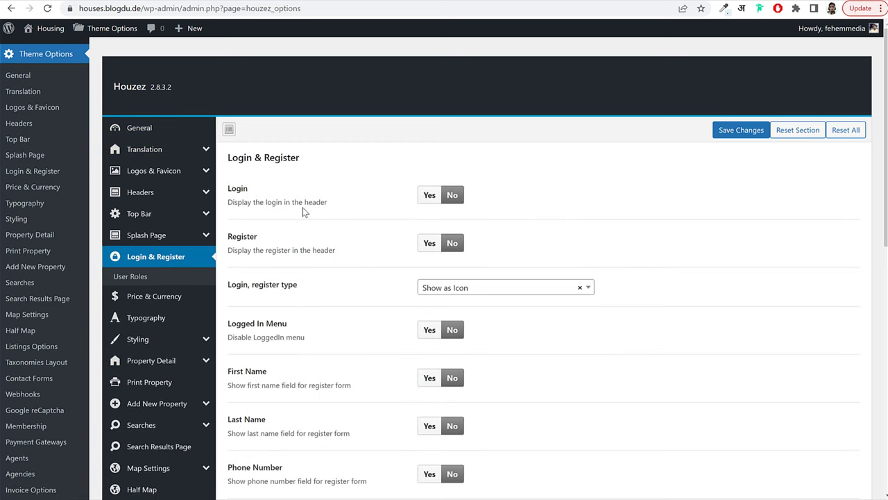
left_click(430, 195)
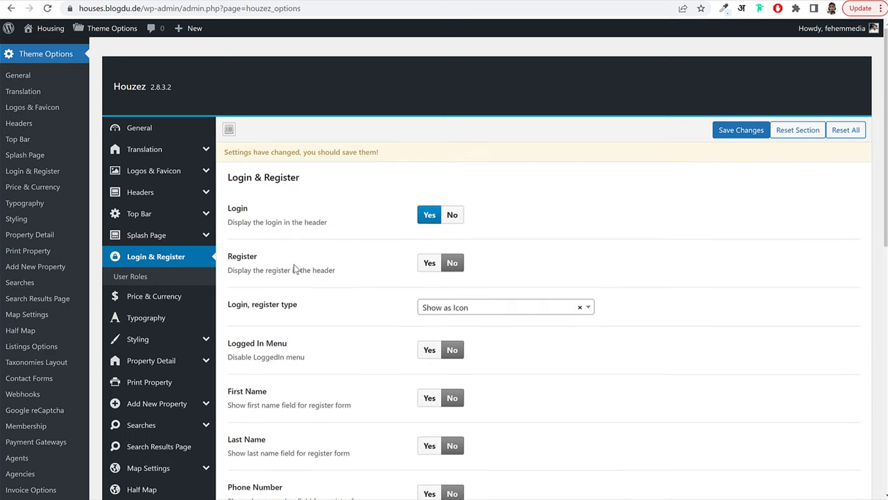
left_click(428, 264)
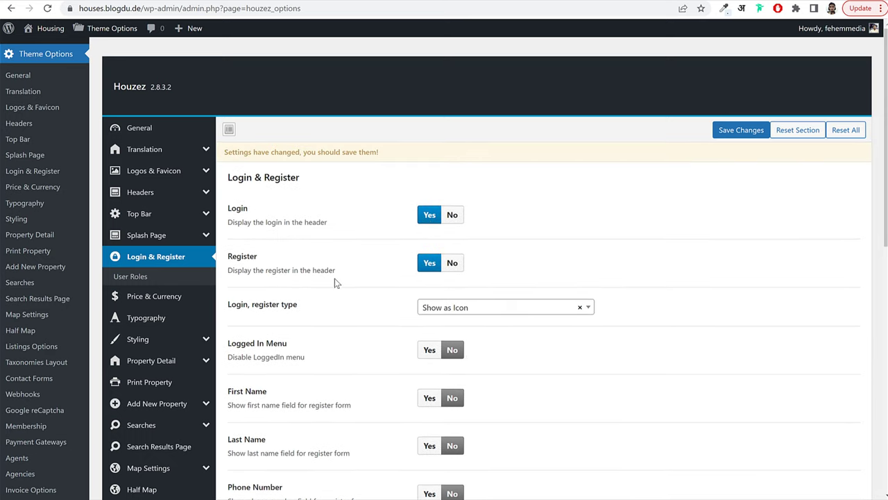
- Keep the login and register display type as Show as Icon
scroll(490, 260, "down", 1)
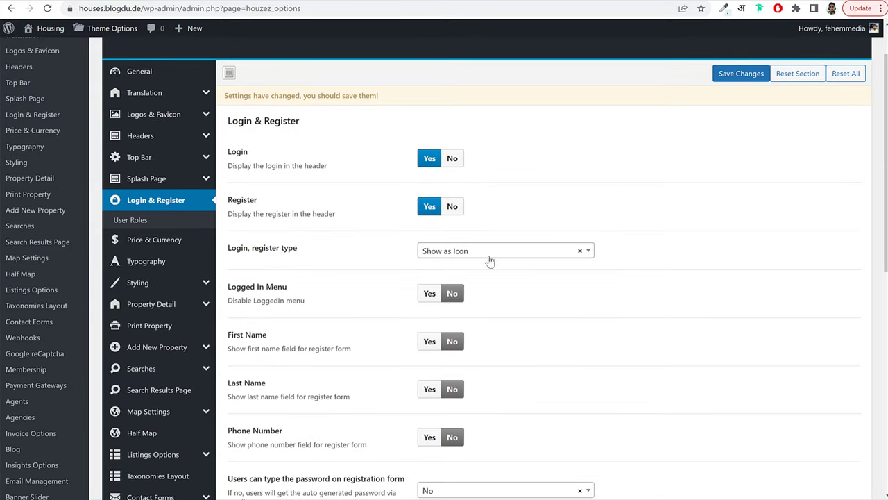
left_click_drag(236, 249, 301, 250)
left_click(471, 257)
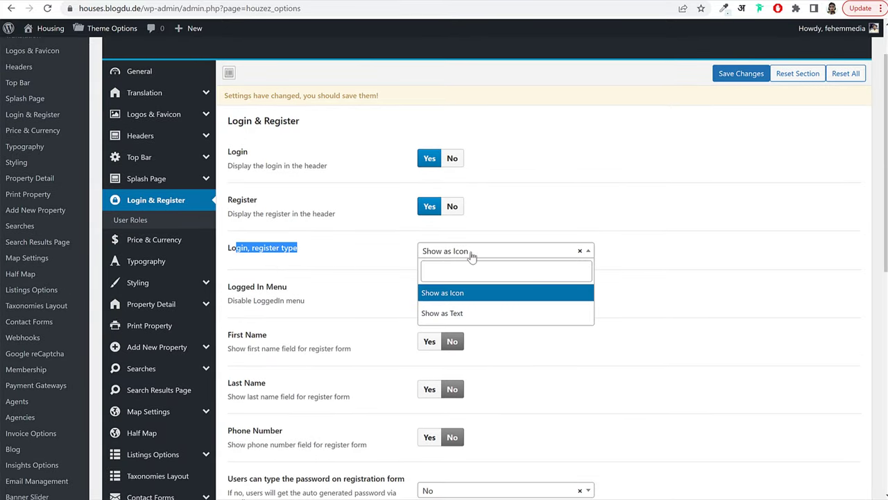
left_click(469, 303)
left_click(526, 274)
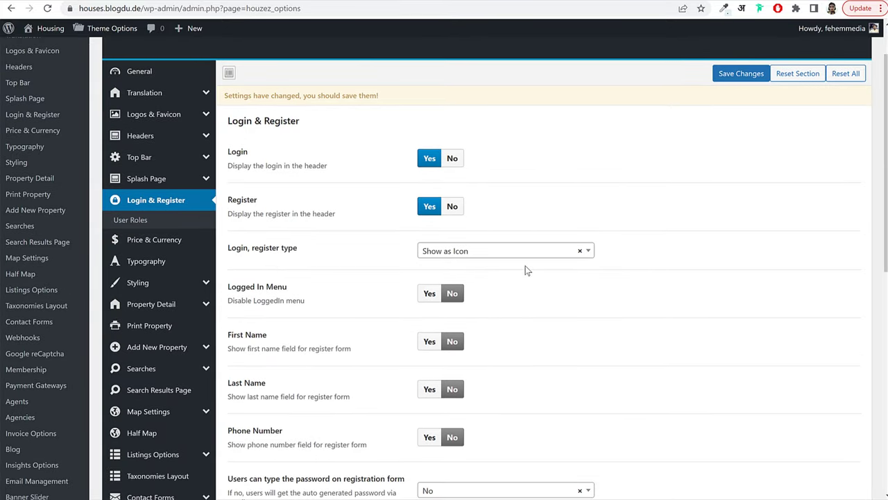
scroll(526, 271, "down", 2)
scroll(513, 194, "up", 3)
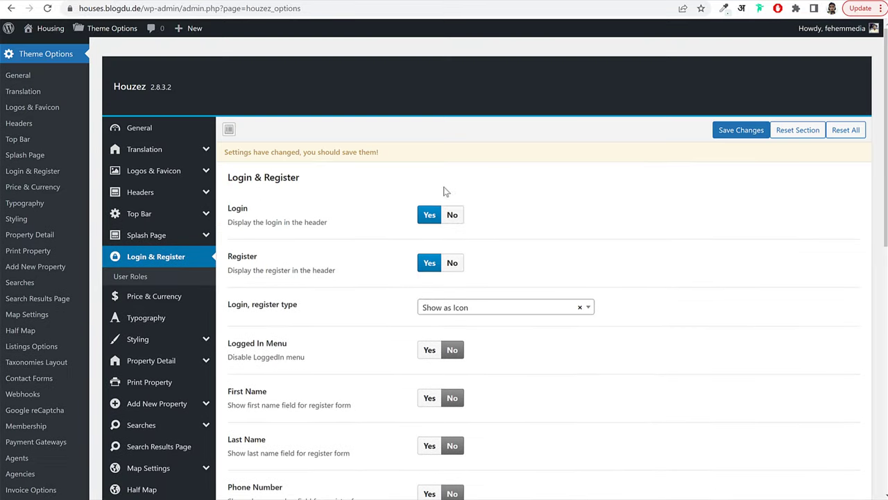
left_click(442, 307)
left_click(527, 347)
scroll(608, 332, "down", 3)
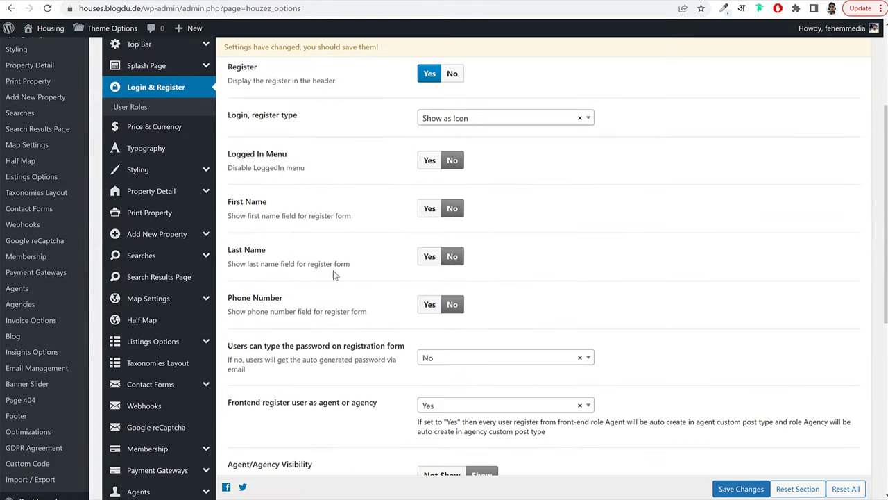
scroll(576, 240, "down", 3)
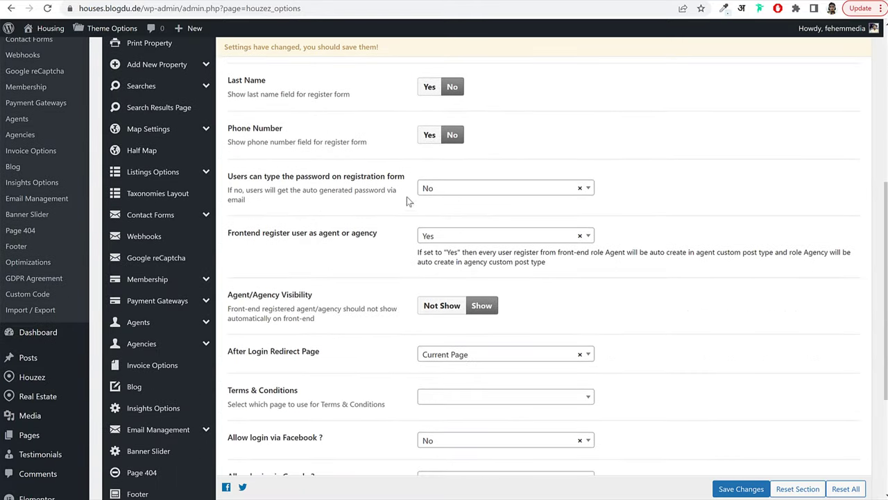
- Set the password-on-registration option to Yes and save the settings
left_click(432, 189)
left_click(434, 229)
left_click_drag(236, 176, 452, 184)
left_click(452, 185)
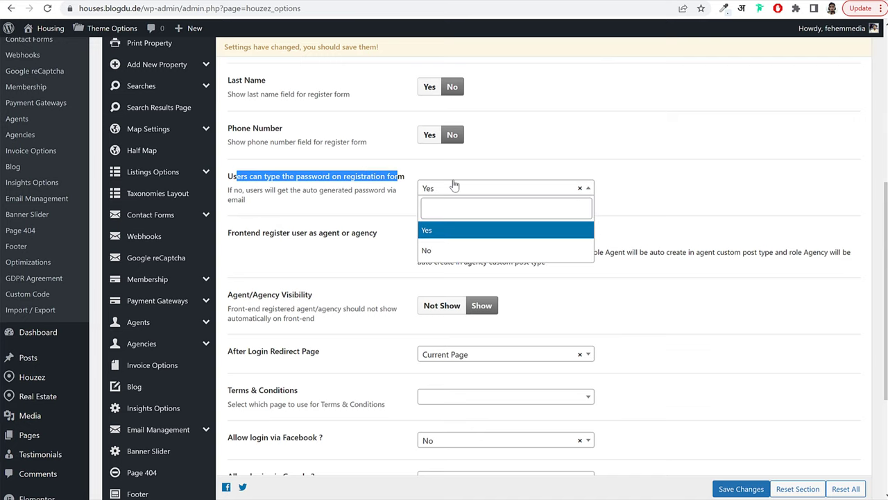
left_click(453, 186)
left_click(468, 206)
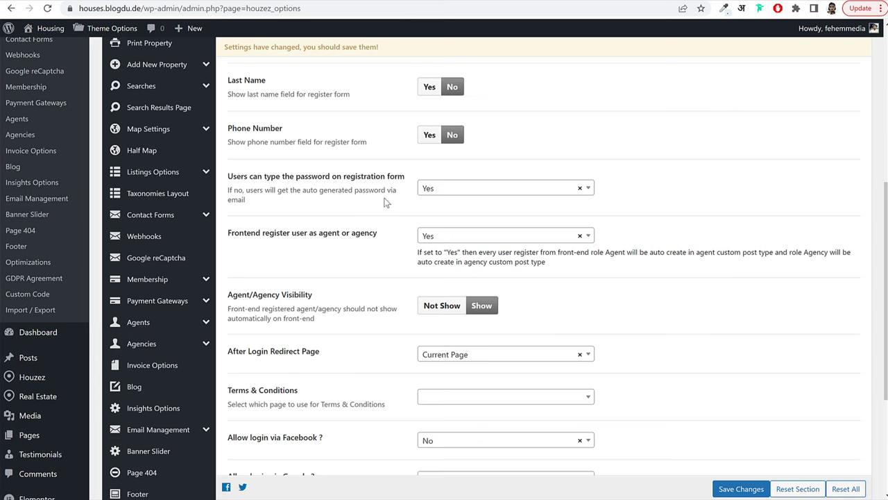
left_click_drag(261, 191, 375, 192)
left_click(408, 188)
scroll(390, 223, "down", 2)
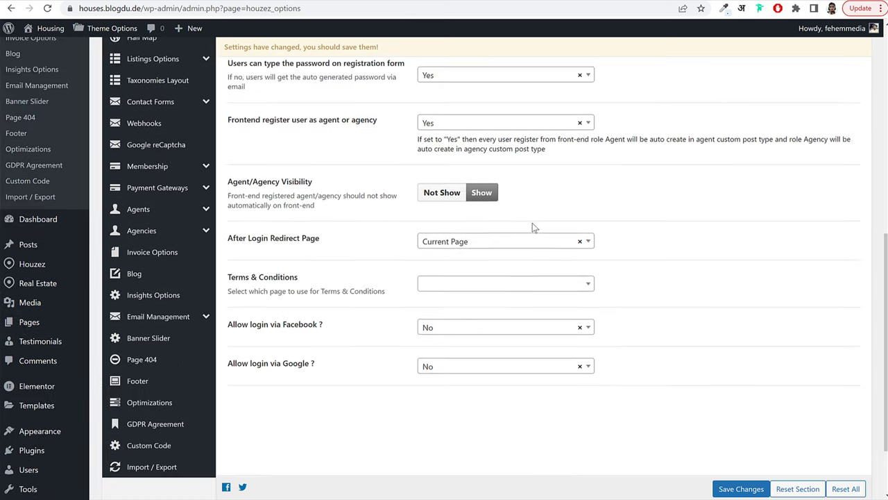
scroll(533, 227, "up", 8)
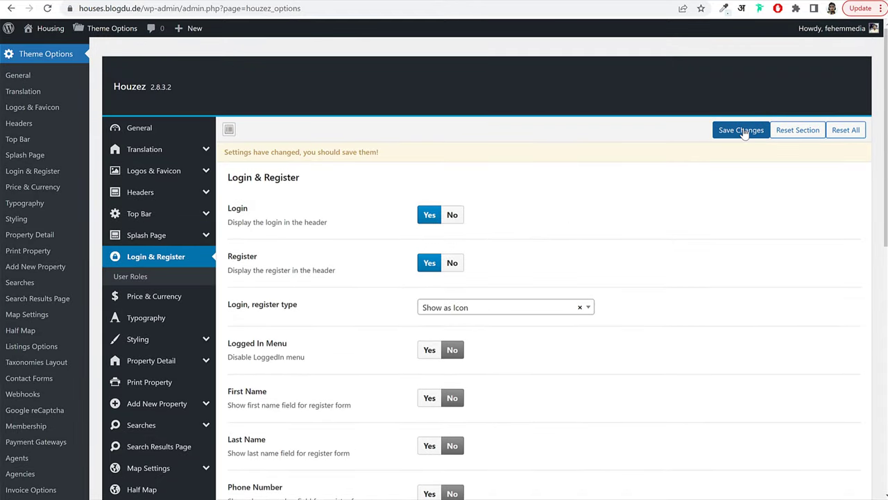
left_click(741, 130)
left_click(141, 281)
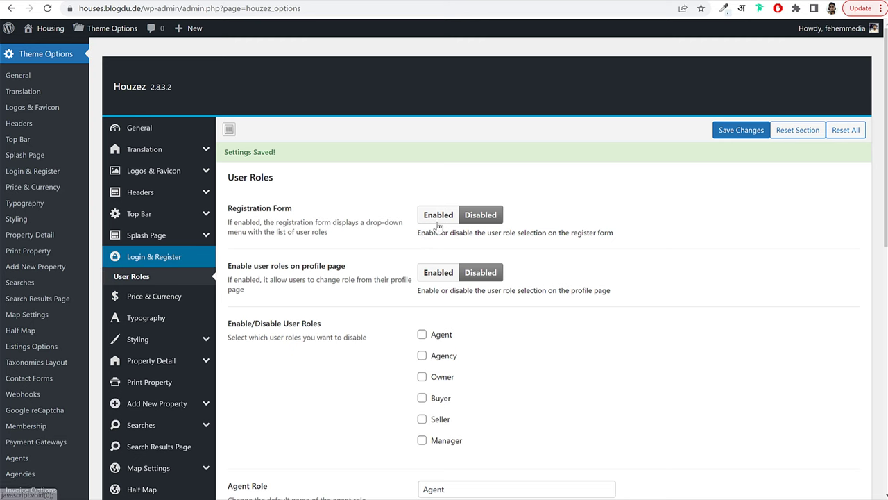
- Enable role selection on the registration form and on the profile page
left_click(438, 217)
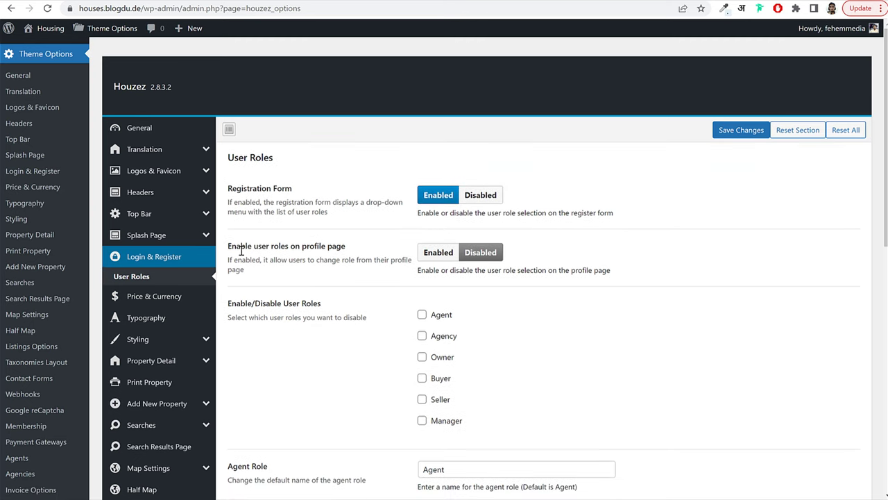
left_click(433, 255)
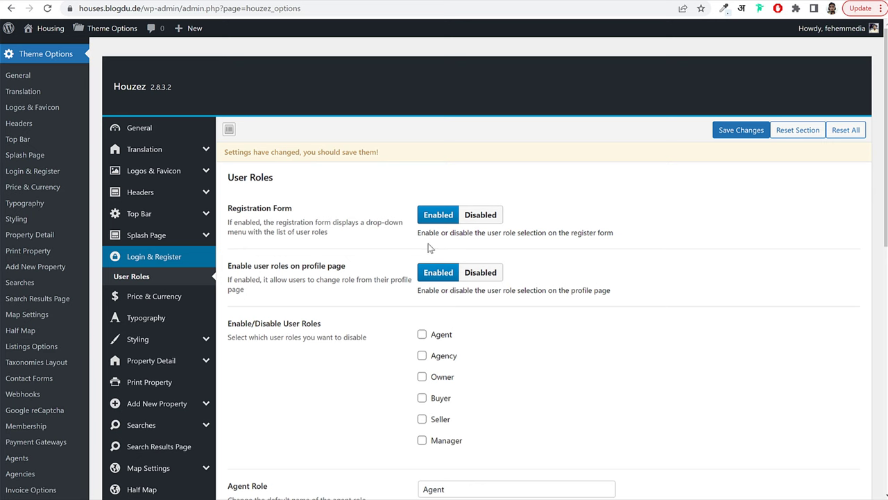
scroll(429, 247, "down", 2)
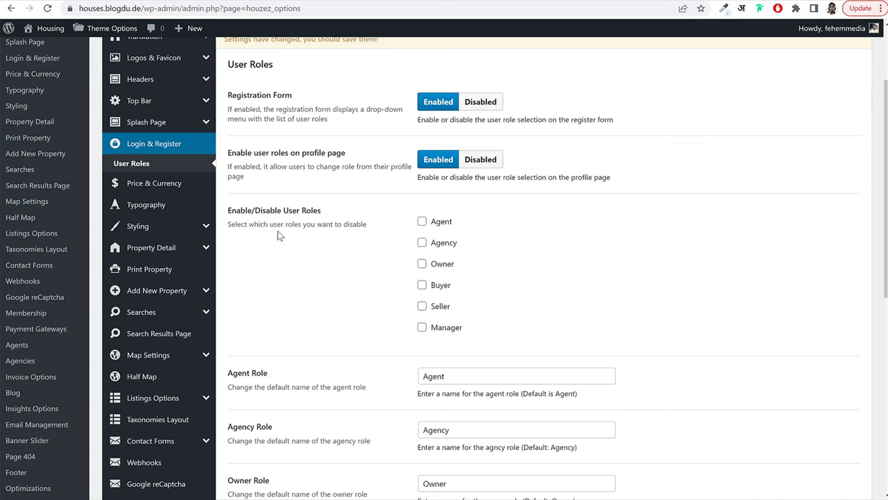
- Tick Manager and Agency as disabled roles and save the User Roles settings
left_click_drag(342, 224, 373, 229)
left_click(446, 328)
left_click(448, 243)
double_click(451, 242)
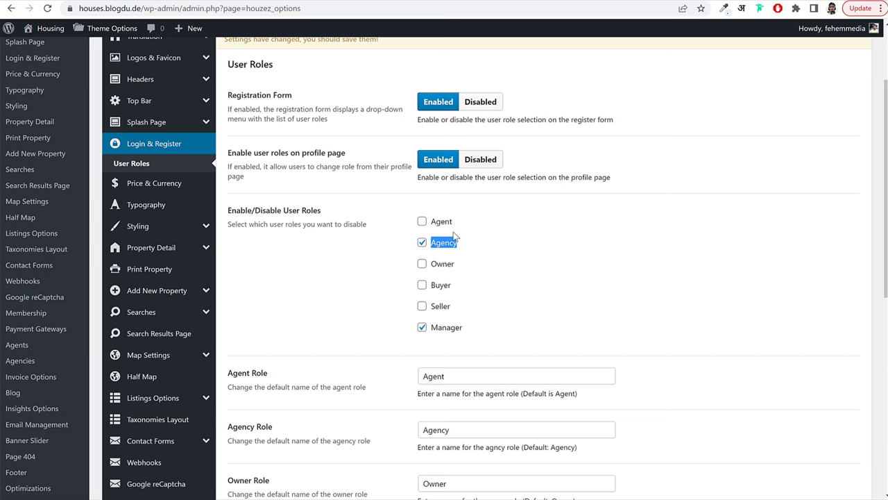
double_click(440, 223)
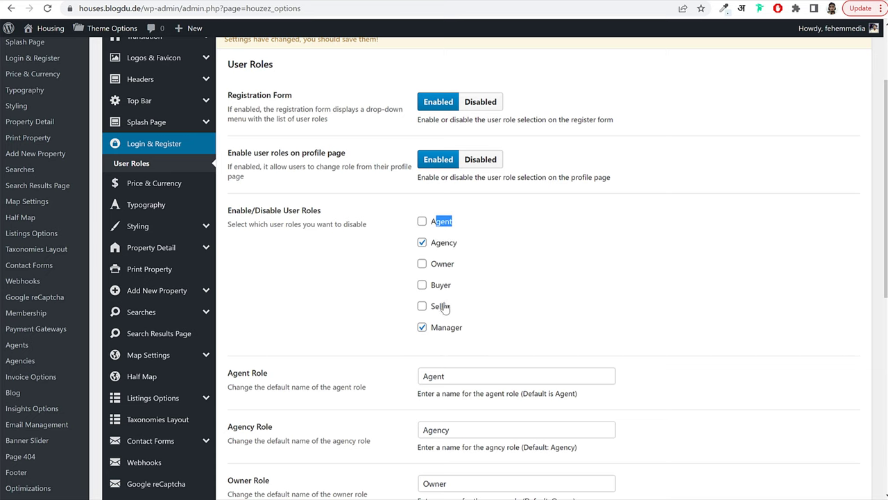
scroll(485, 298, "down", 6)
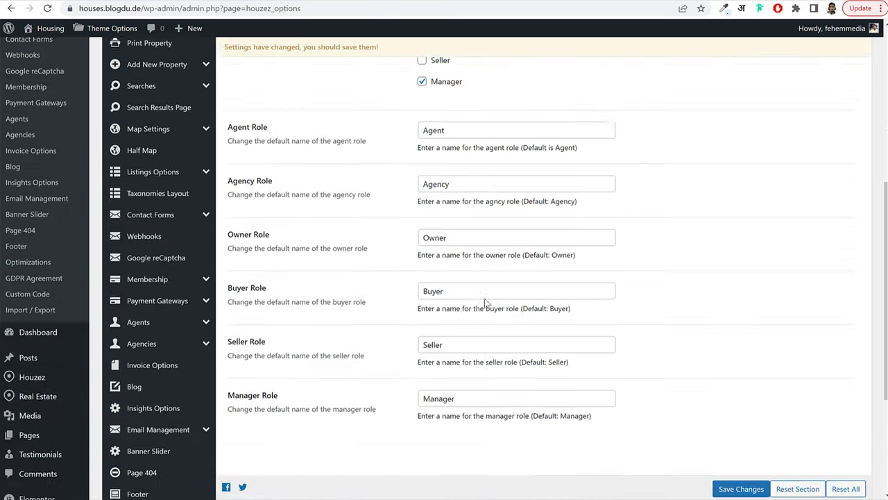
scroll(485, 311, "up", 5)
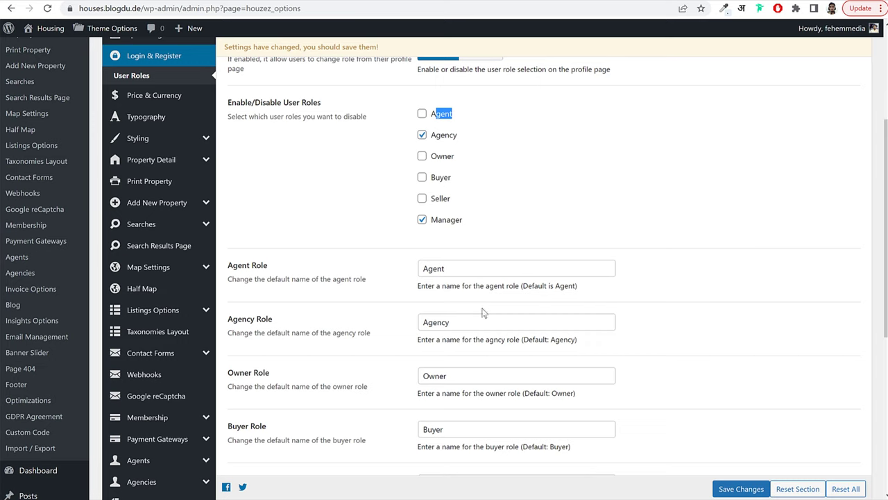
double_click(451, 136)
left_click_drag(470, 225, 432, 222)
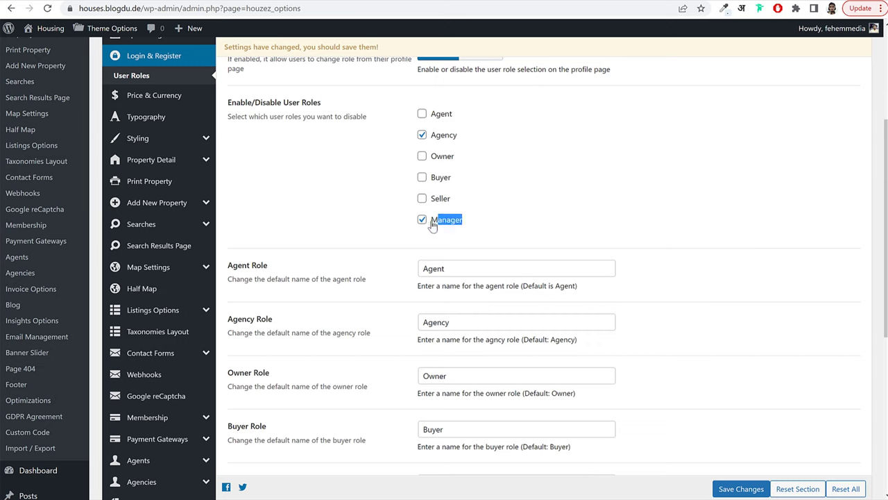
left_click(742, 488)
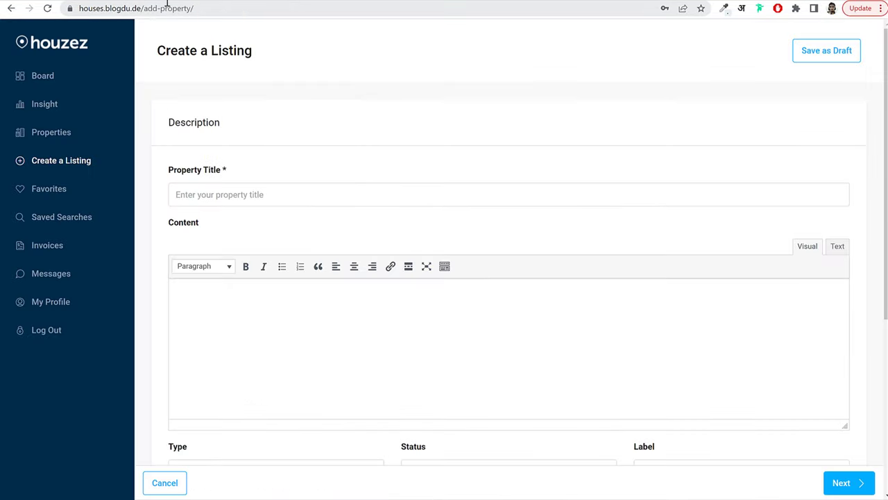
- Load the site's home page in a new Chrome incognito window
left_click(67, 42)
left_click(153, 8)
key("ctrl+c")
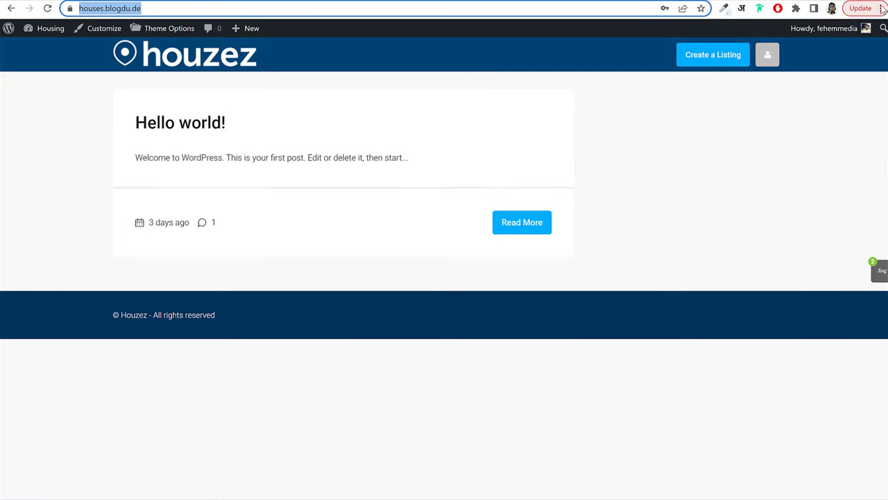
left_click(863, 11)
left_click(769, 70)
key("ctrl+v")
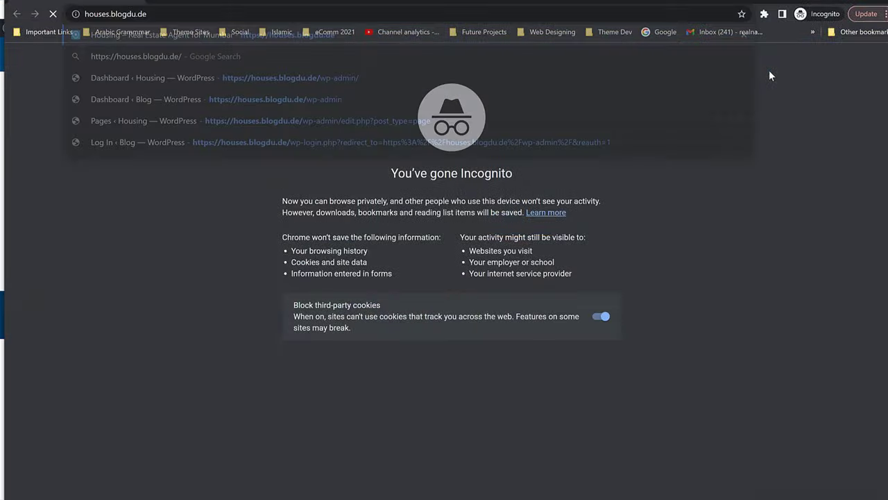
key("Return")
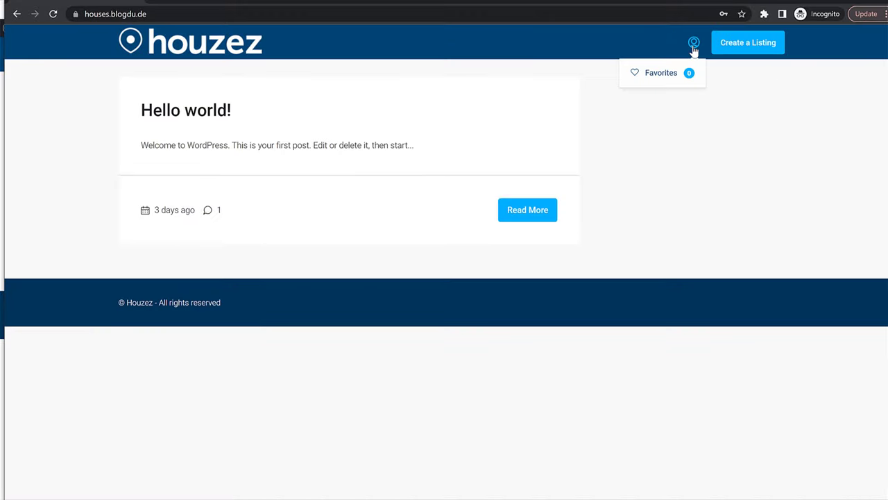
- Open the Register form and expand its account-type dropdown
left_click(694, 44)
left_click(410, 58)
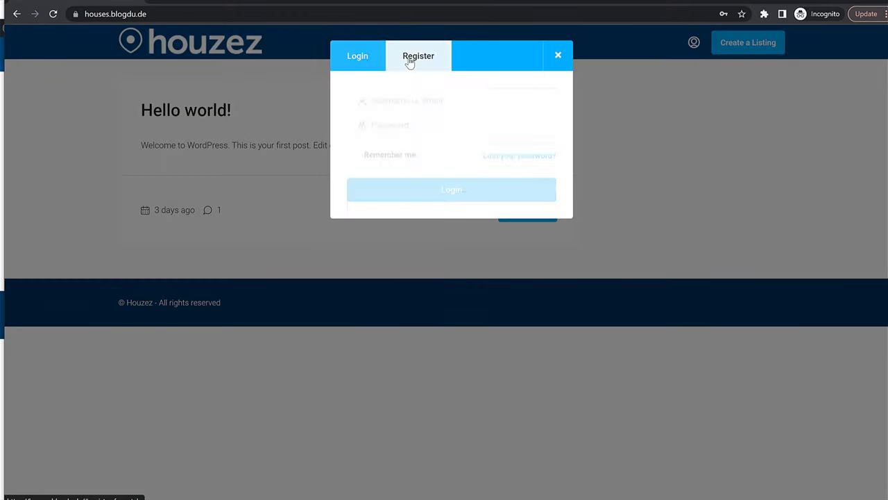
left_click(401, 205)
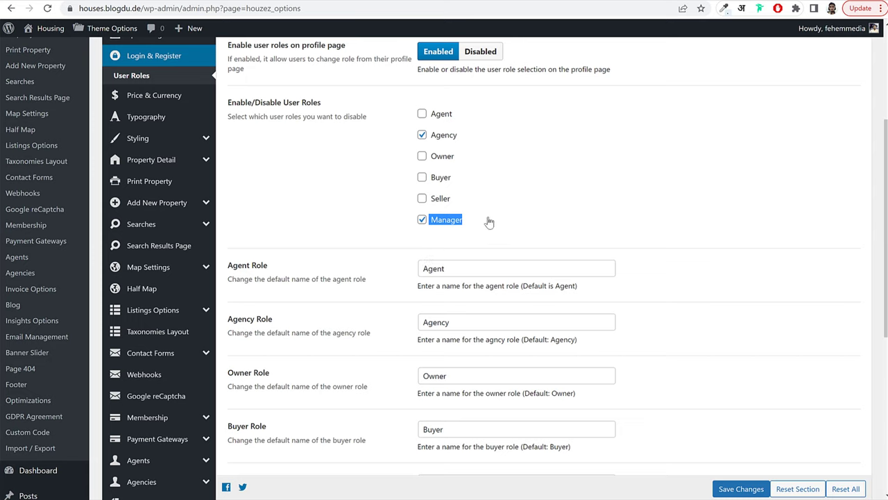
- Scroll Theme Options to the top and return to the incognito window's Register popup
scroll(460, 171, "up", 3)
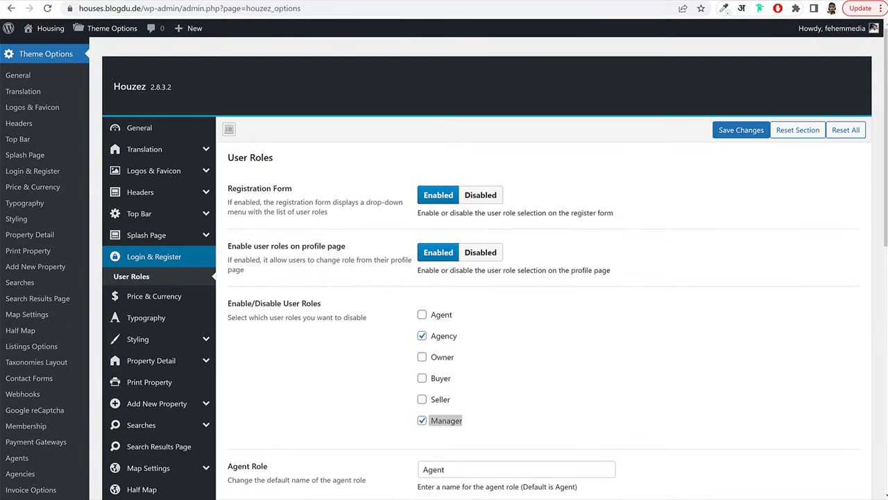
left_click(521, 491)
- Fill in the registration form's username, email and password fields
left_click(440, 93)
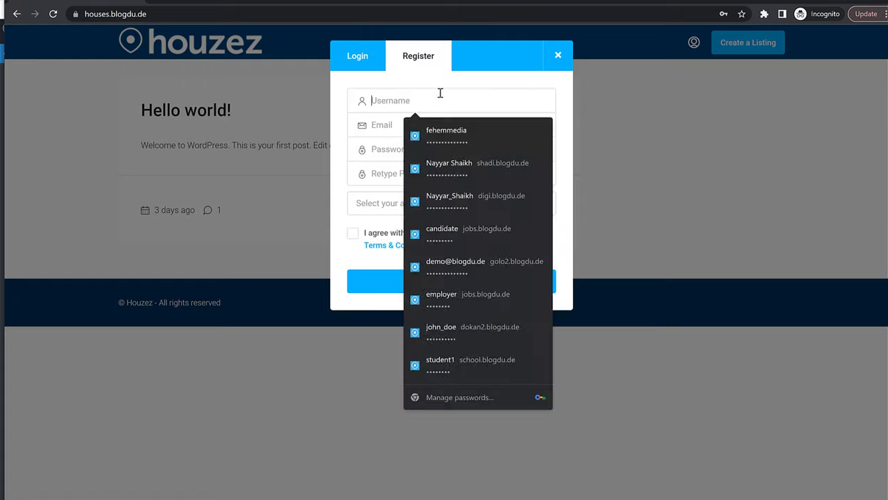
left_click(467, 88)
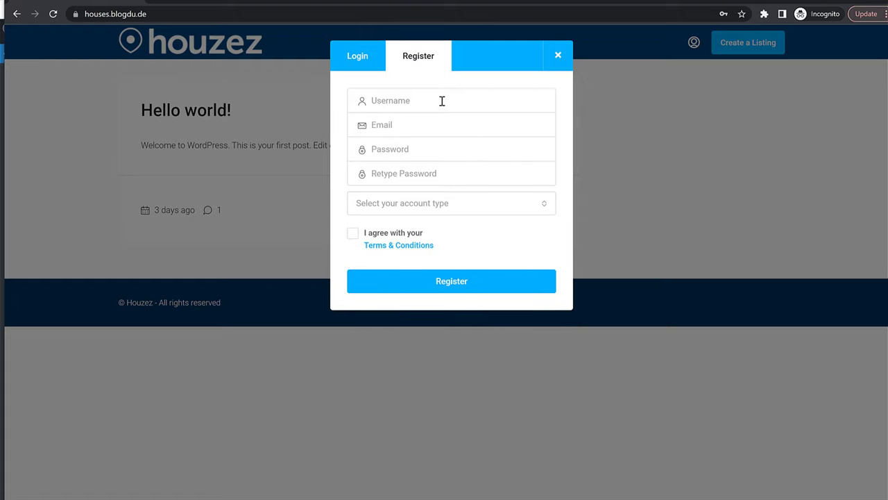
left_click(442, 101)
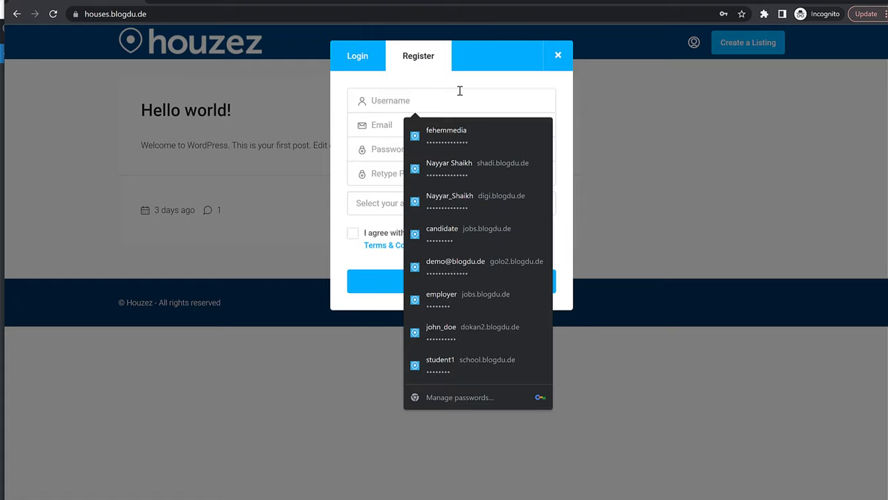
type("Jo")
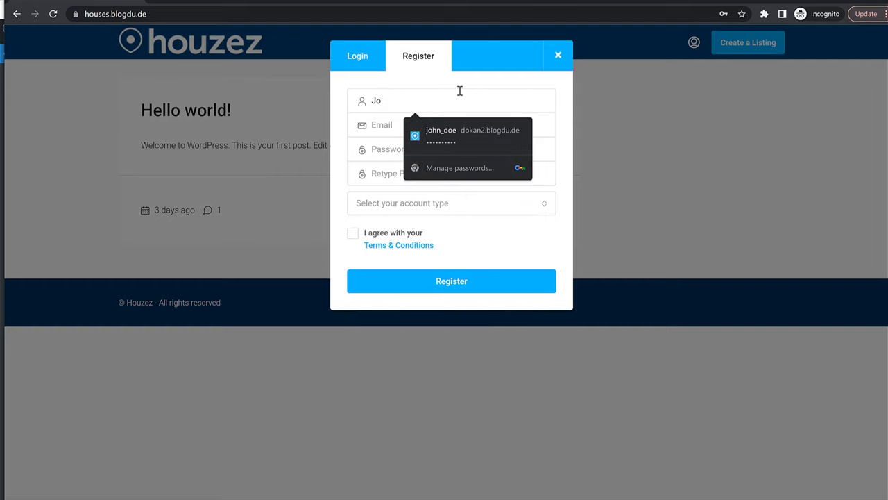
type("hn Doe")
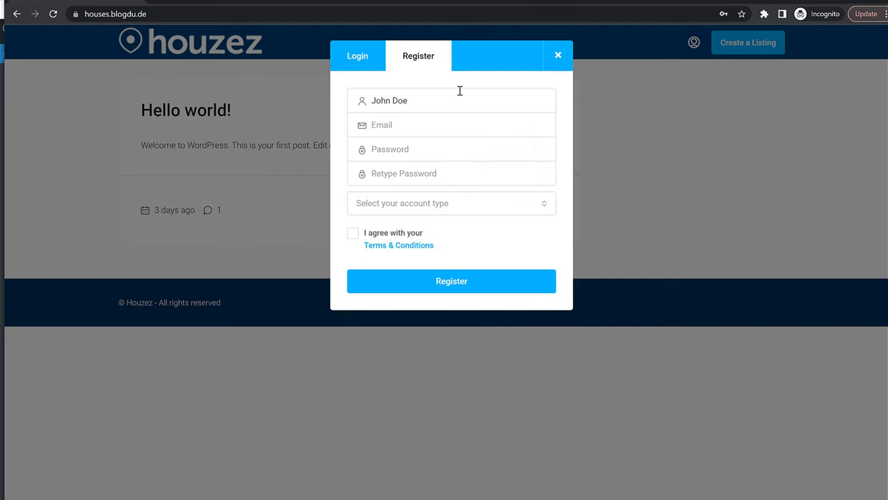
key("ctrl+a")
key("BackSpace")
key("ctrl+z")
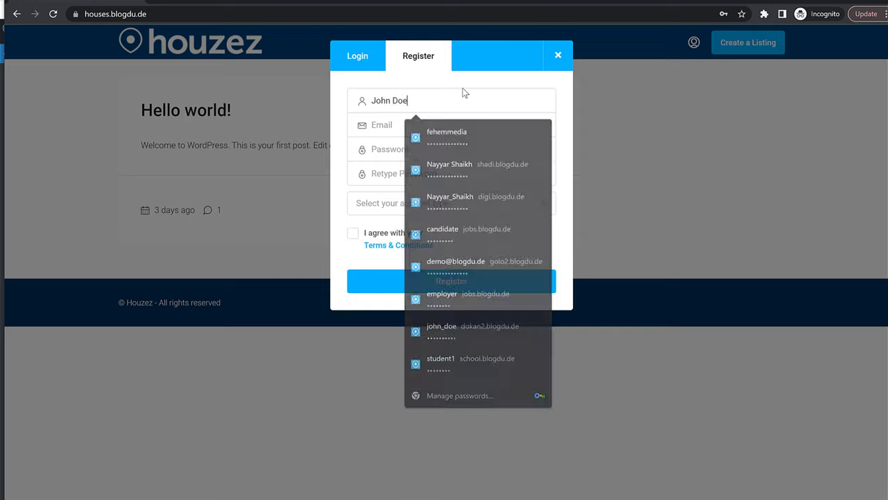
left_click(402, 130)
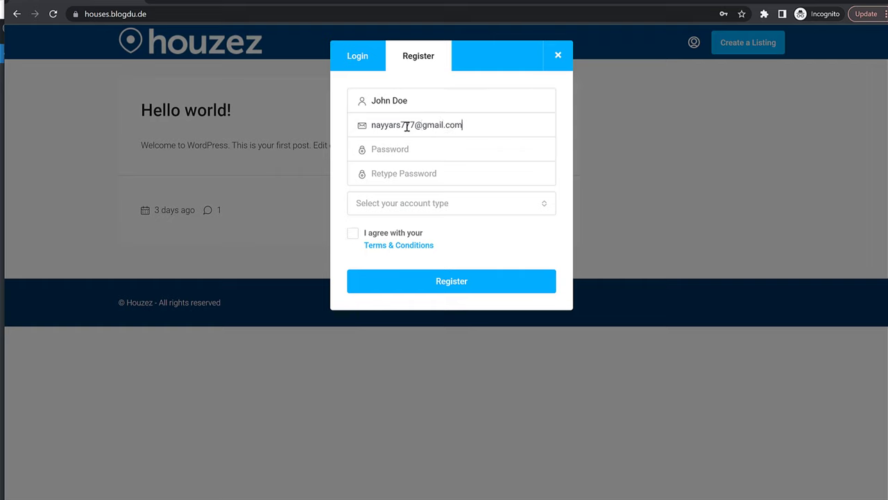
key("Tab")
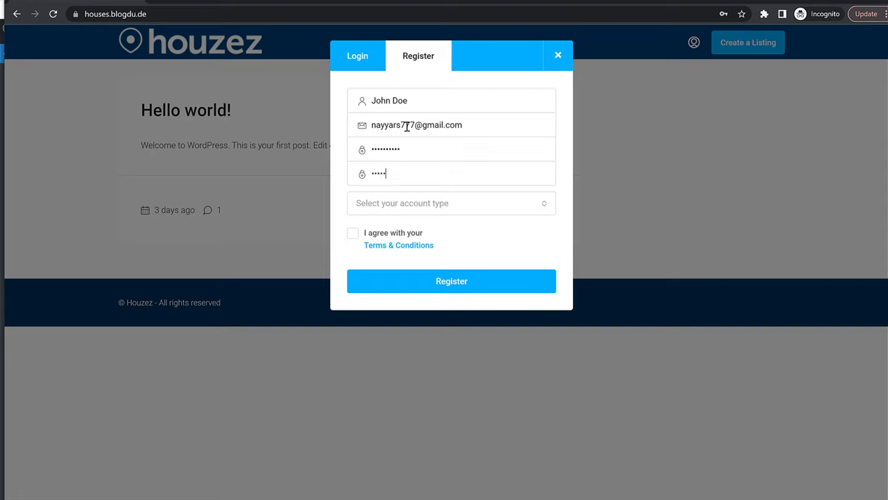
- Choose Agent as the account type, accept the terms and submit the registration
left_click(439, 207)
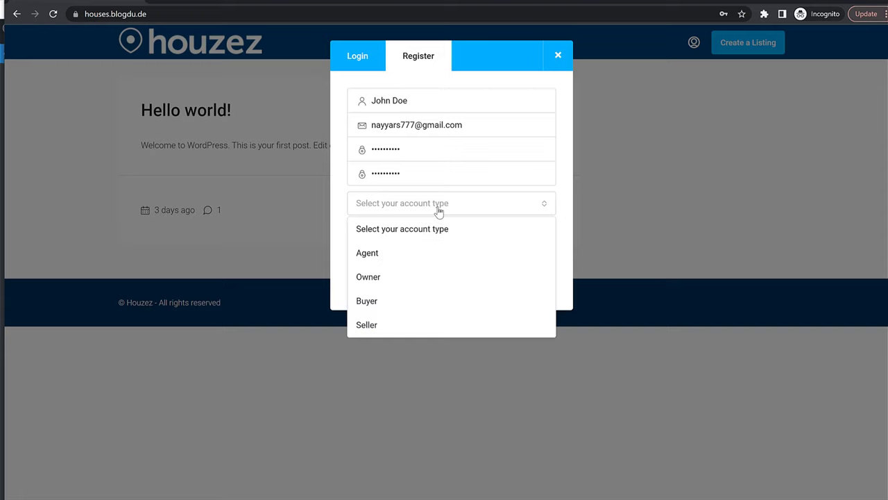
left_click(393, 261)
left_click(476, 239)
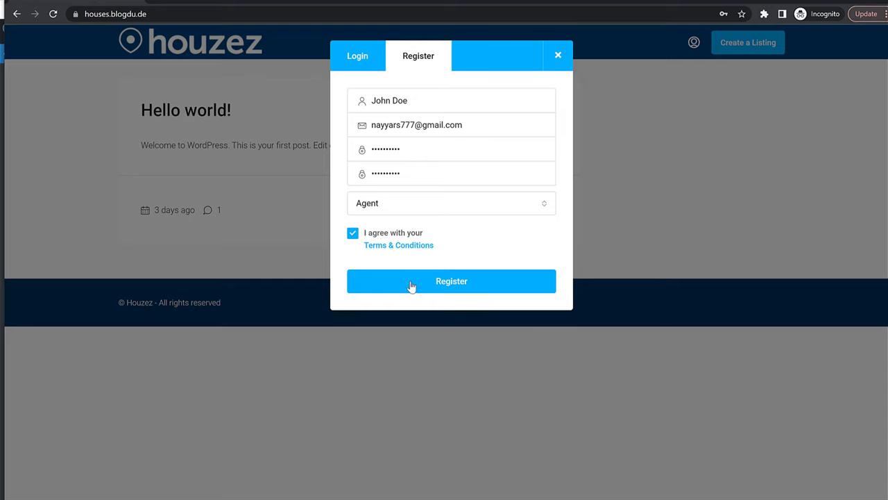
left_click(440, 284)
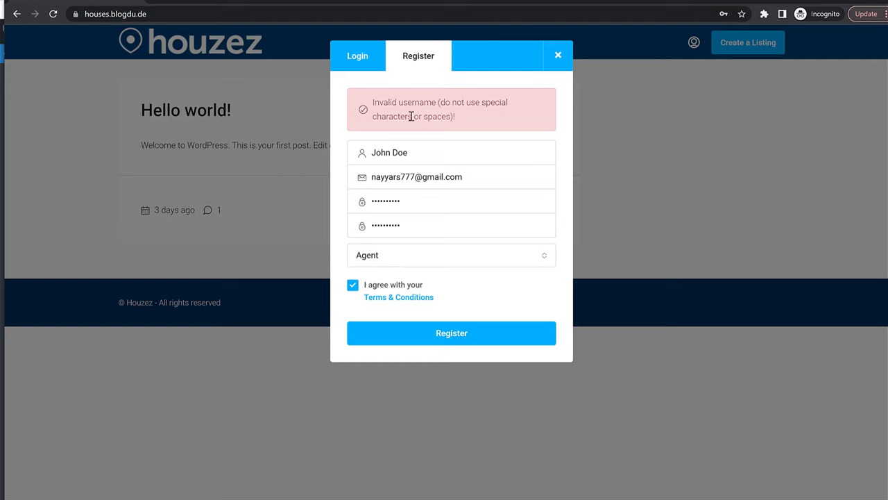
- Remove the space from the username, resubmit, and copy the new username
left_click(393, 152)
left_click(437, 335)
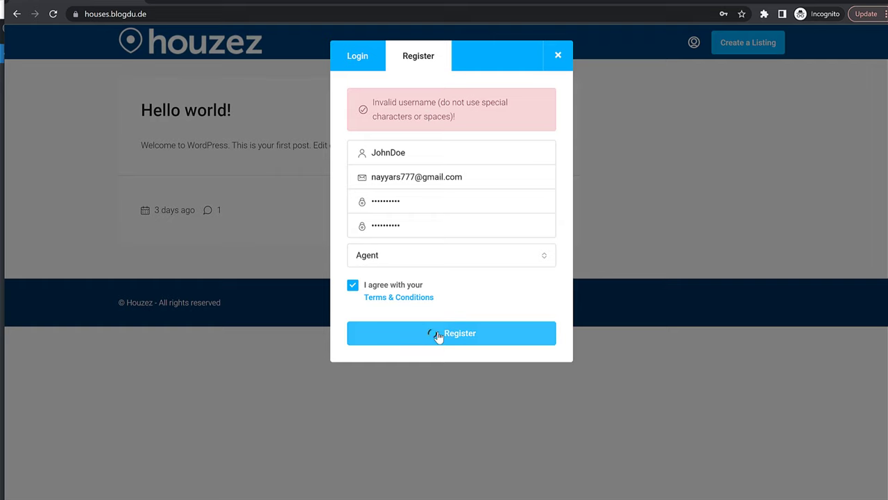
left_click_drag(392, 102, 488, 120)
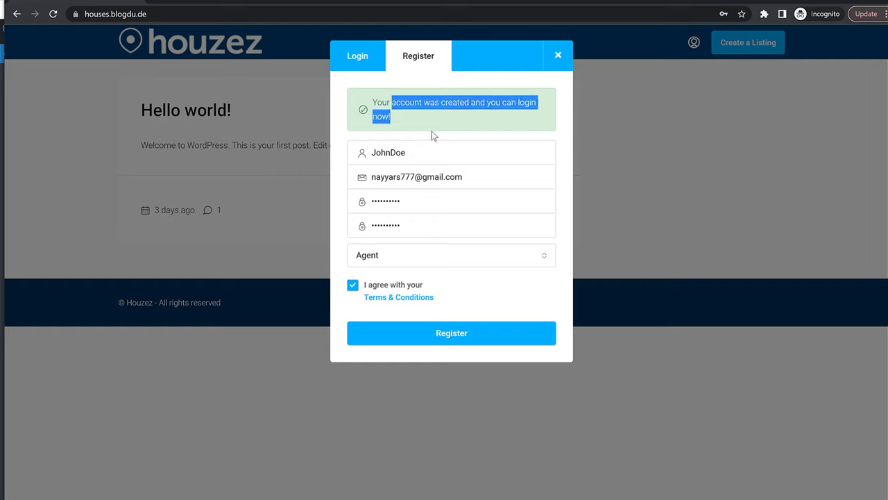
double_click(412, 153)
key("ctrl+c")
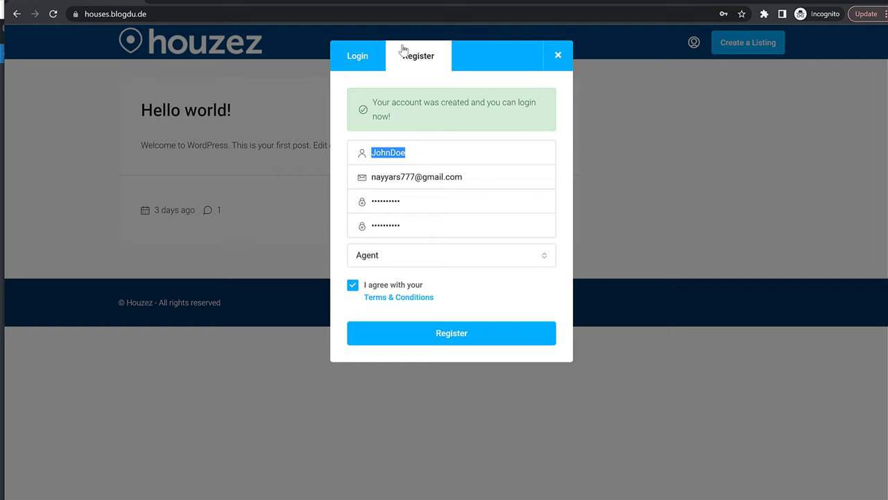
- Log in on the Login tab with the new account's username and password
left_click(362, 58)
left_click(407, 109)
key("ctrl+v")
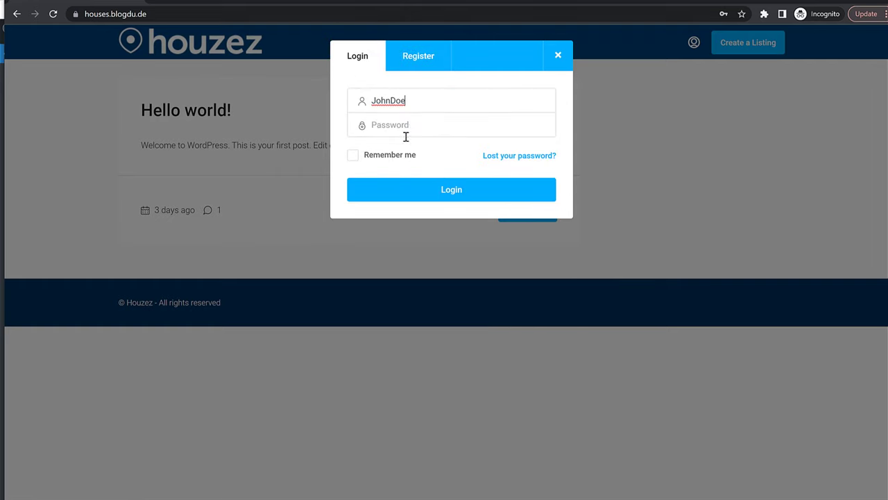
left_click(413, 124)
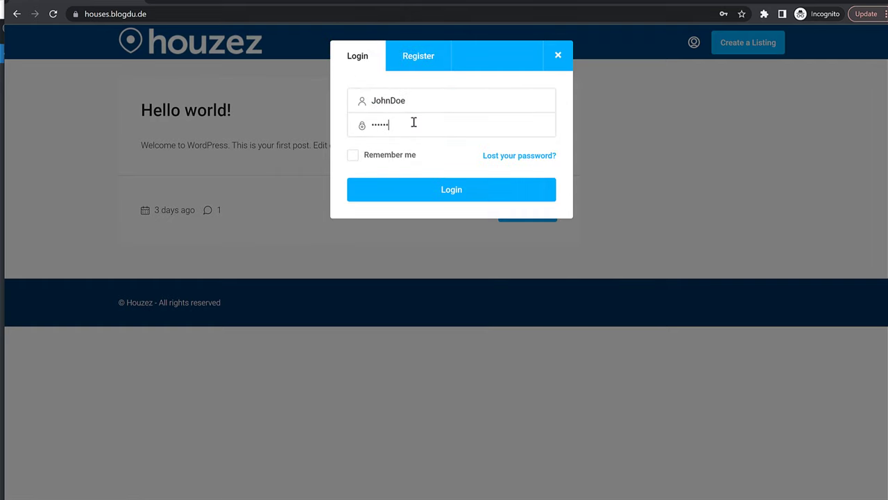
key("Return")
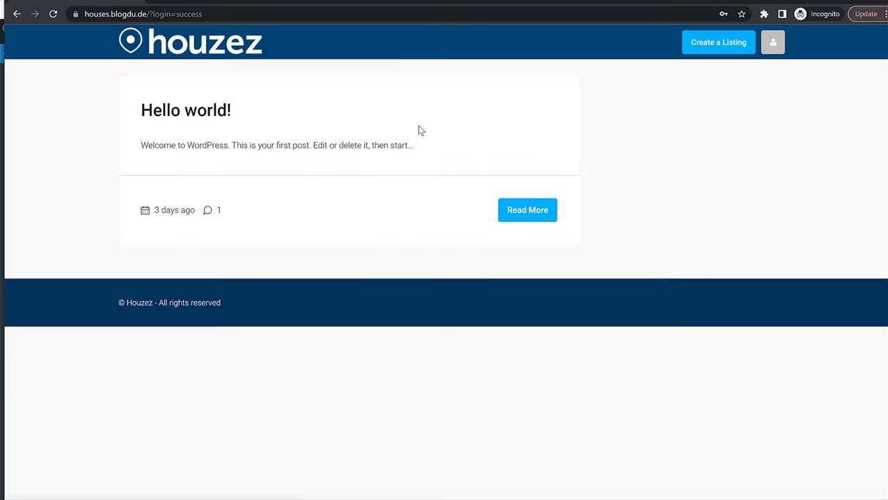
left_click(732, 44)
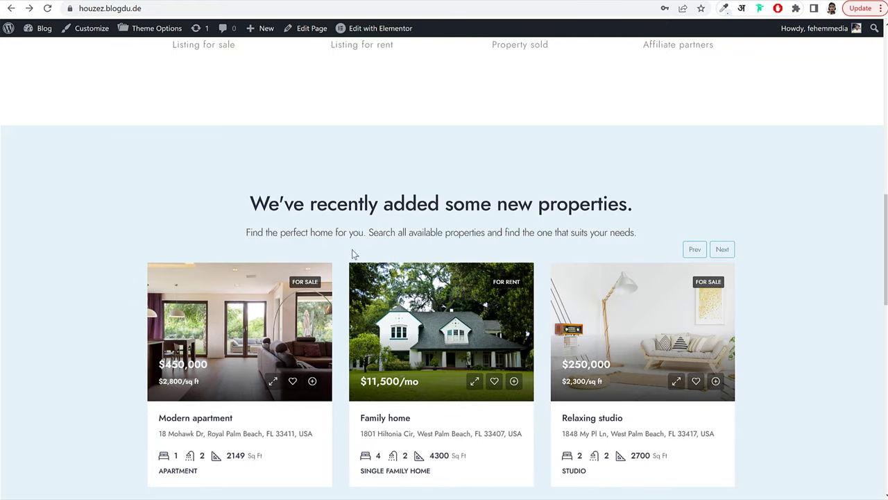
- Open the Family home property and load its URL in a new incognito tab
scroll(425, 367, "down", 1)
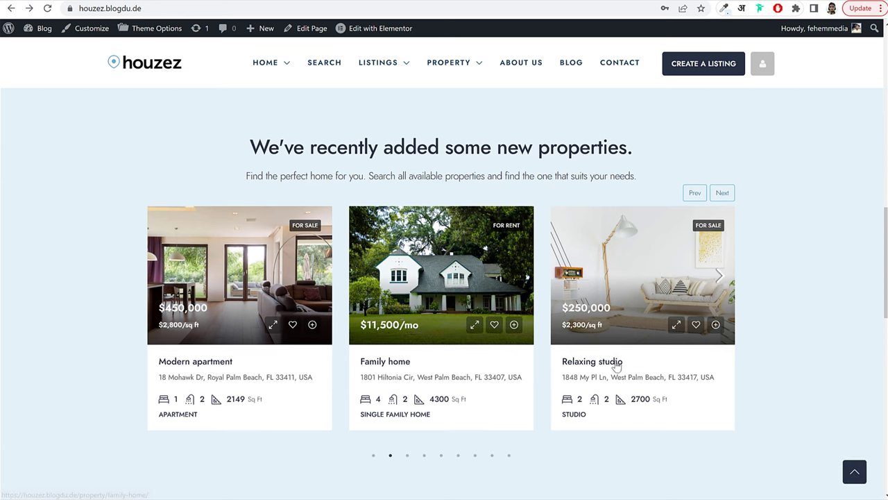
left_click(400, 366)
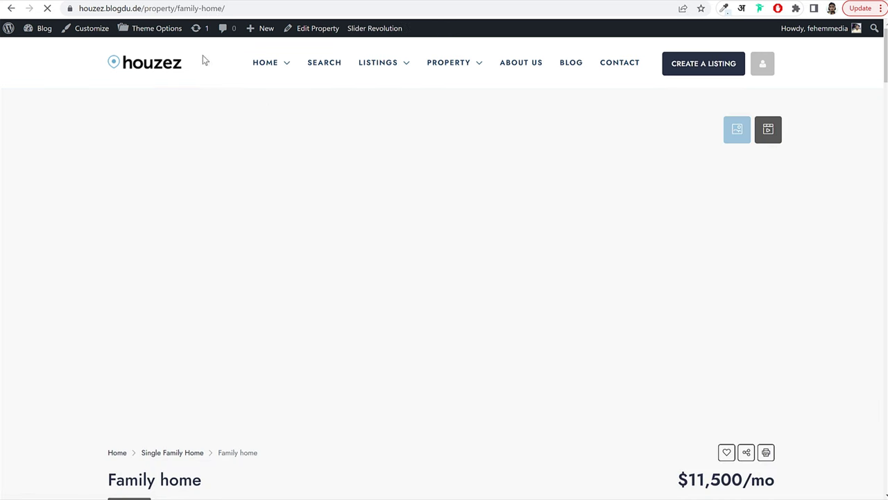
left_click(202, 8)
key("ctrl+c")
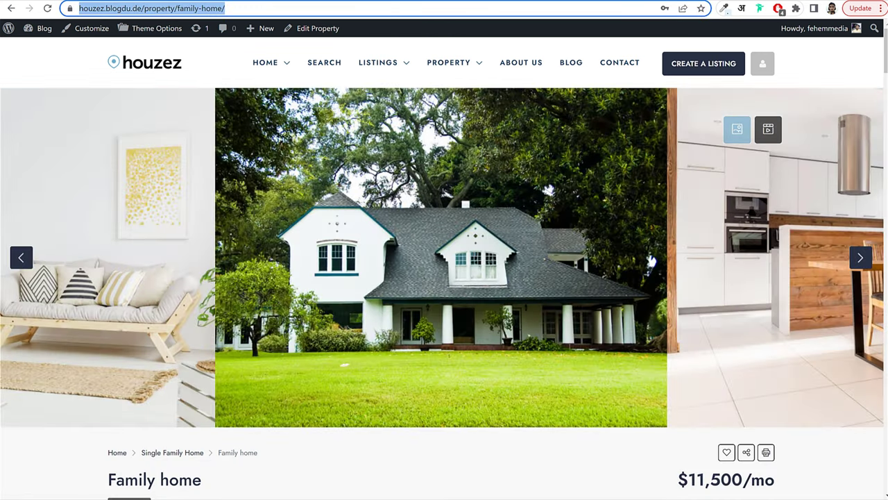
left_click(398, 482)
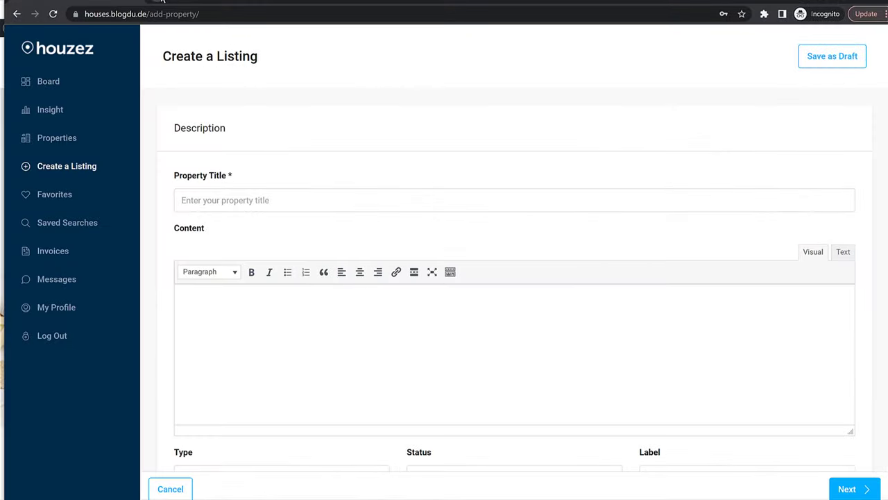
key("ctrl+t")
key("ctrl+v")
key("Return")
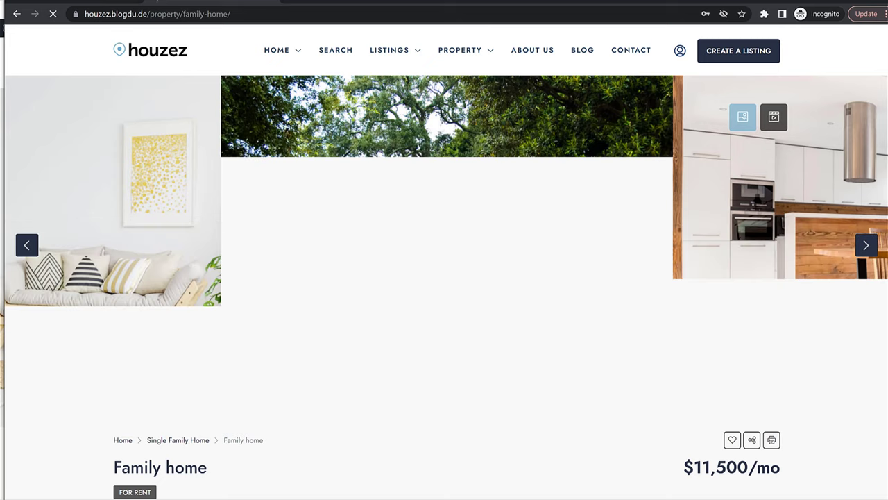
- Return to the listing submission form and try to continue to the next step
left_click(97, 2)
scroll(486, 277, "down", 3)
scroll(524, 293, "down", 1)
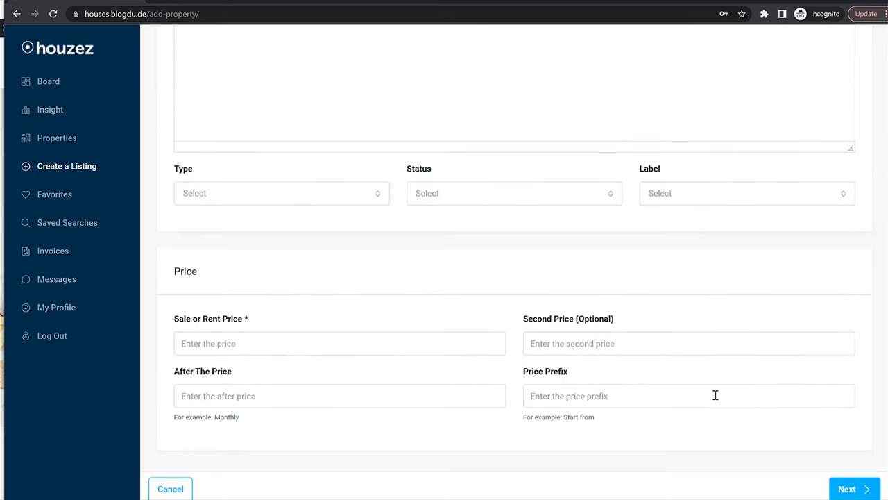
left_click(853, 489)
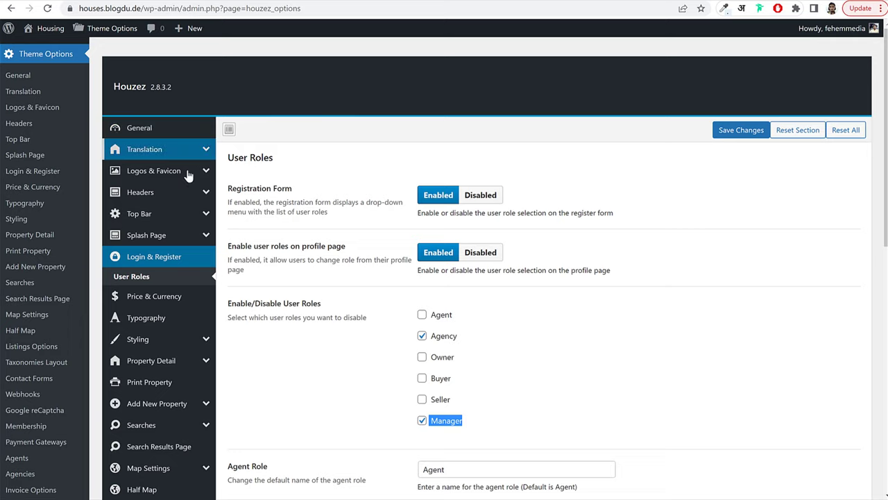
scroll(180, 220, "down", 1)
- In Membership settings, set Enable Paid Submission to Membership
scroll(181, 220, "down", 3)
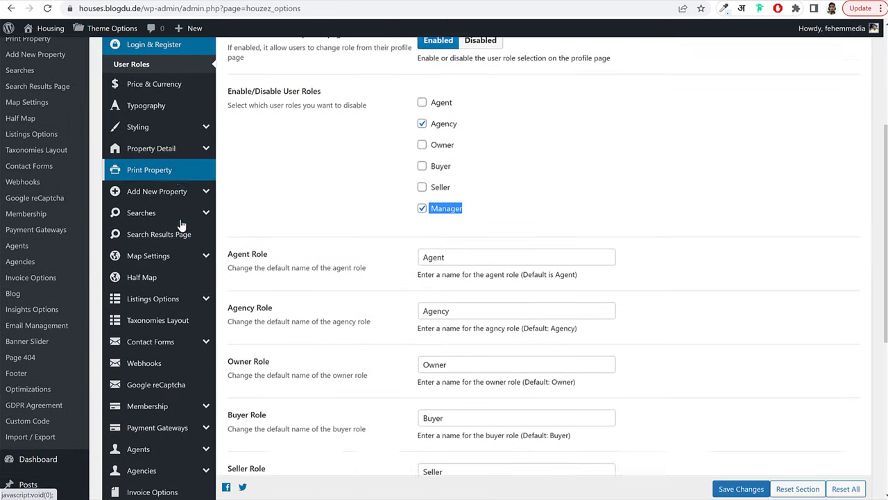
left_click(154, 395)
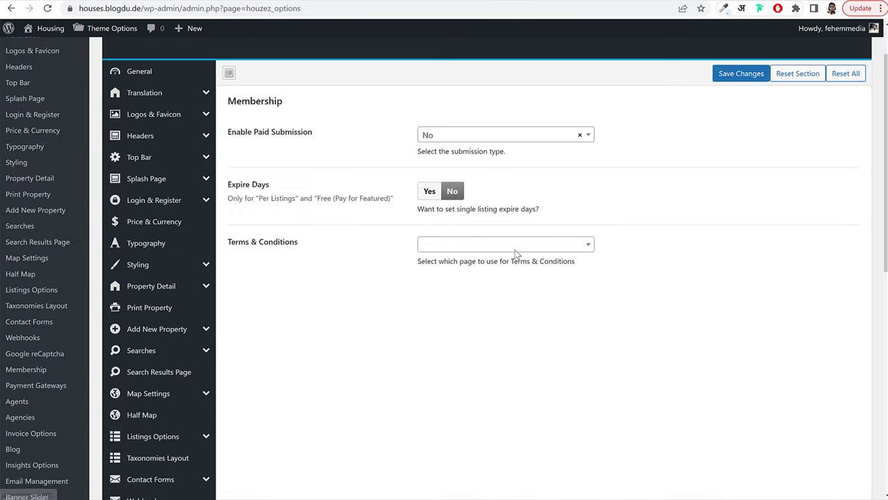
left_click_drag(239, 132, 313, 139)
left_click(432, 136)
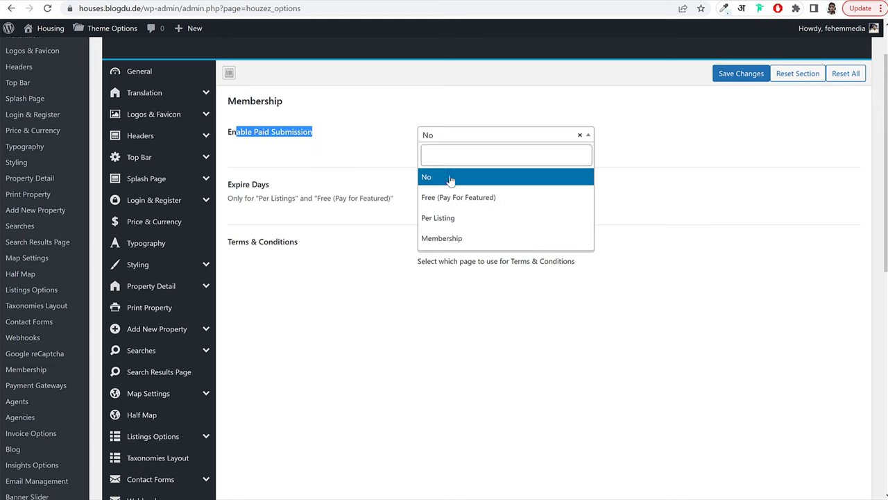
left_click(464, 219)
left_click(601, 193)
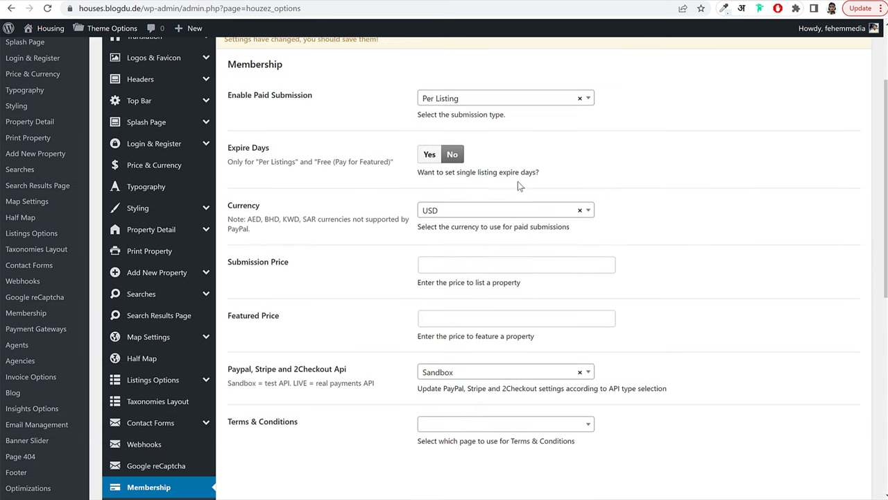
scroll(451, 202, "up", 2)
left_click(453, 211)
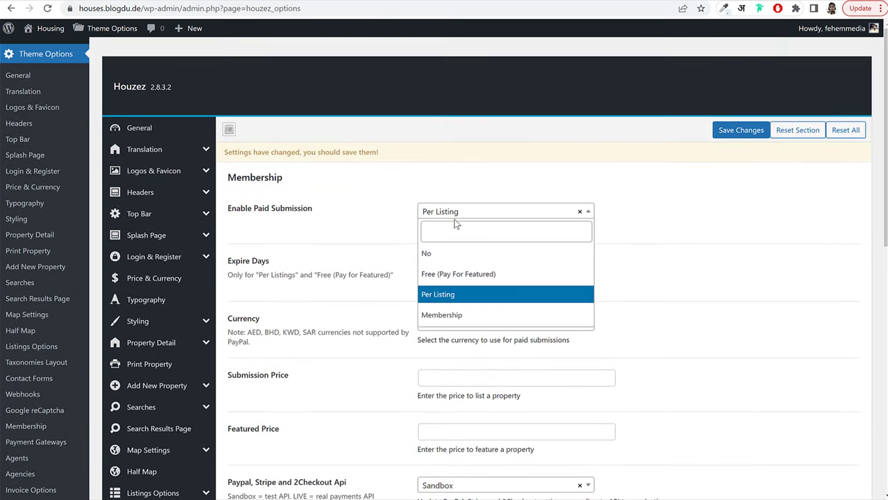
left_click(461, 313)
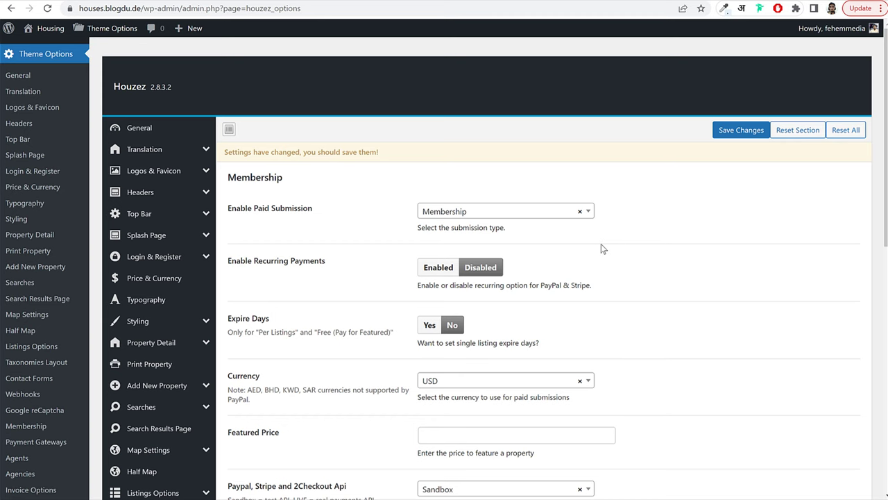
- Keep USD as currency, enter a featured price of 10, and save
scroll(601, 244, "down", 2)
scroll(544, 280, "down", 1)
left_click(506, 194)
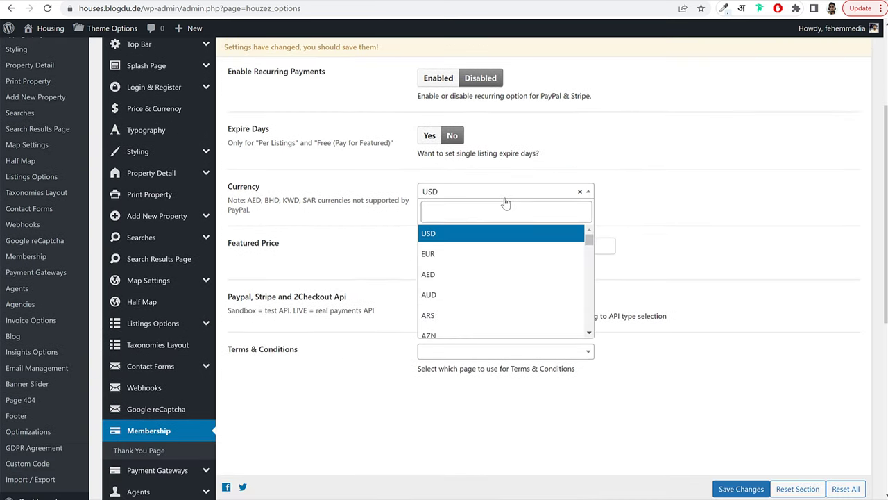
scroll(454, 305, "down", 10)
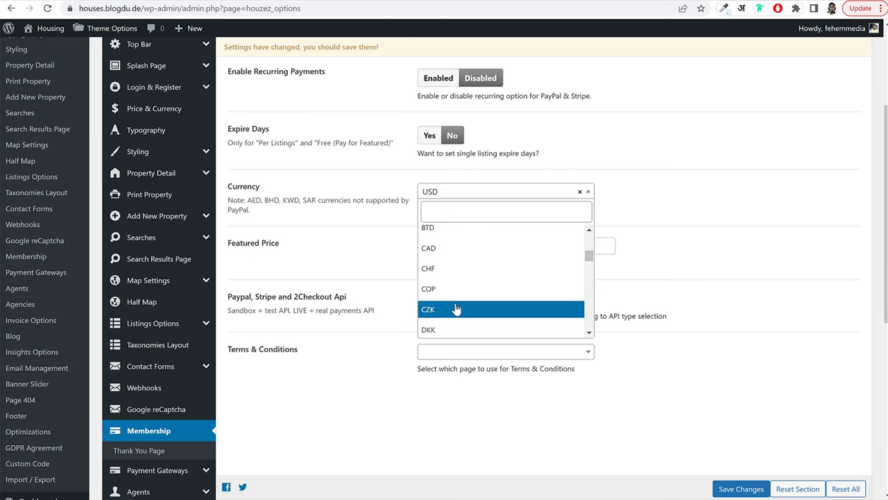
scroll(455, 308, "up", 10)
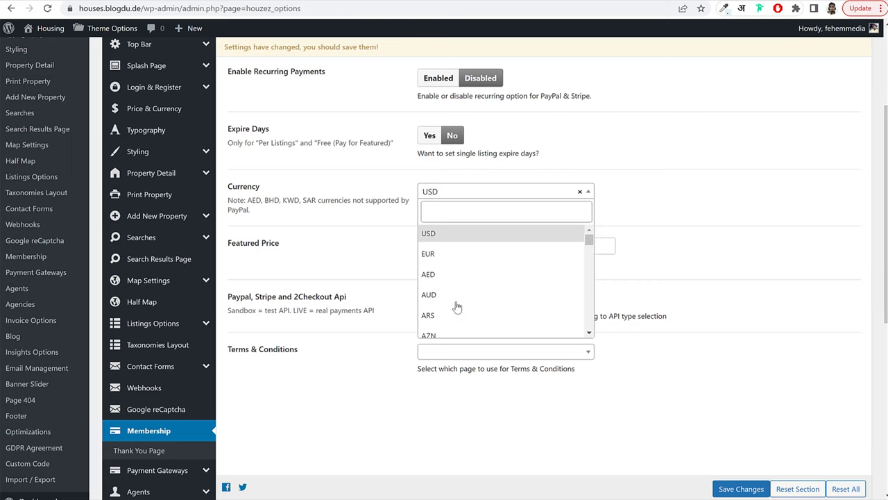
left_click(453, 232)
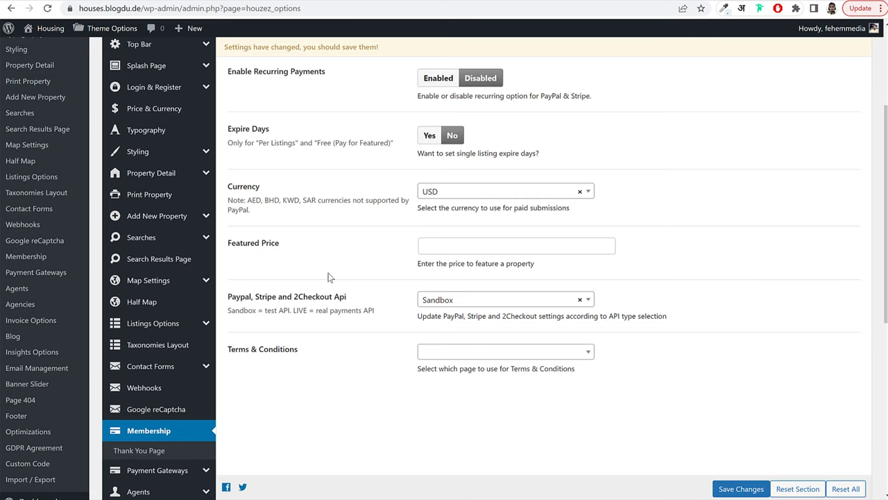
left_click(465, 246)
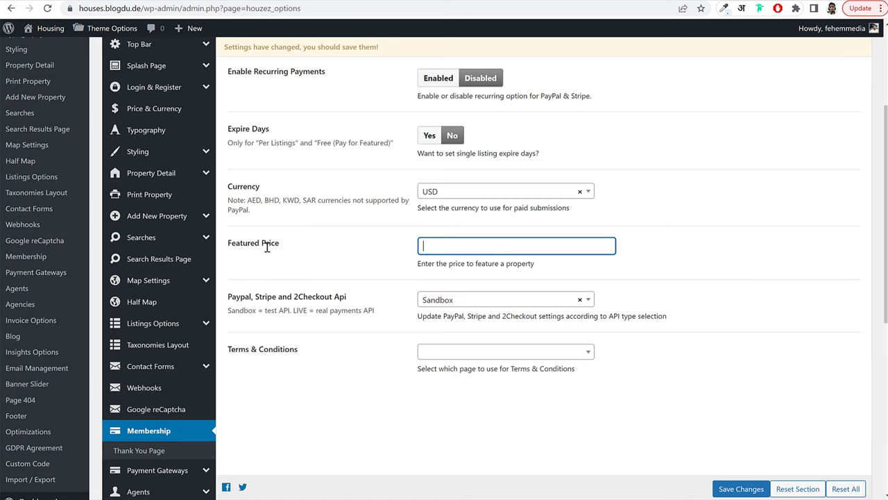
left_click_drag(229, 243, 314, 243)
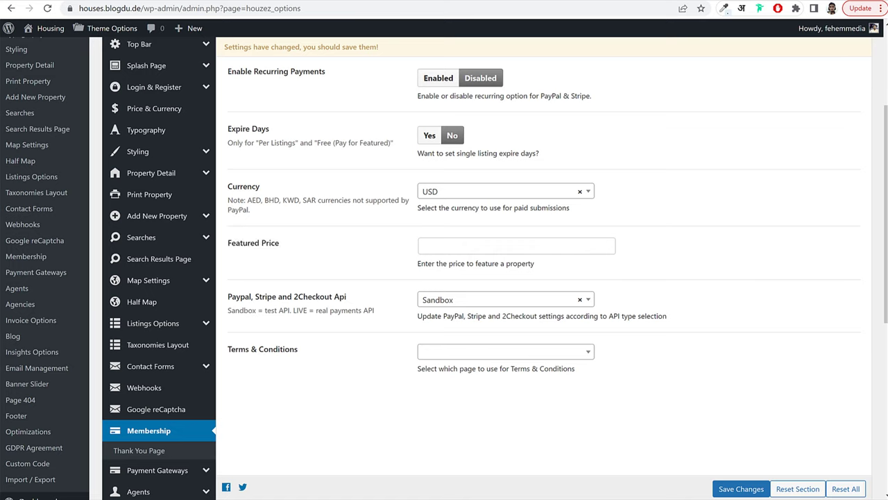
left_click(435, 245)
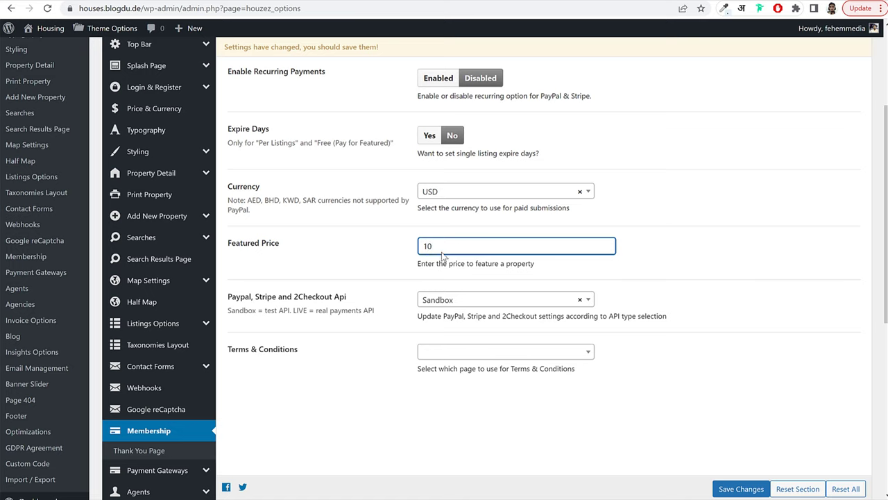
left_click(367, 262)
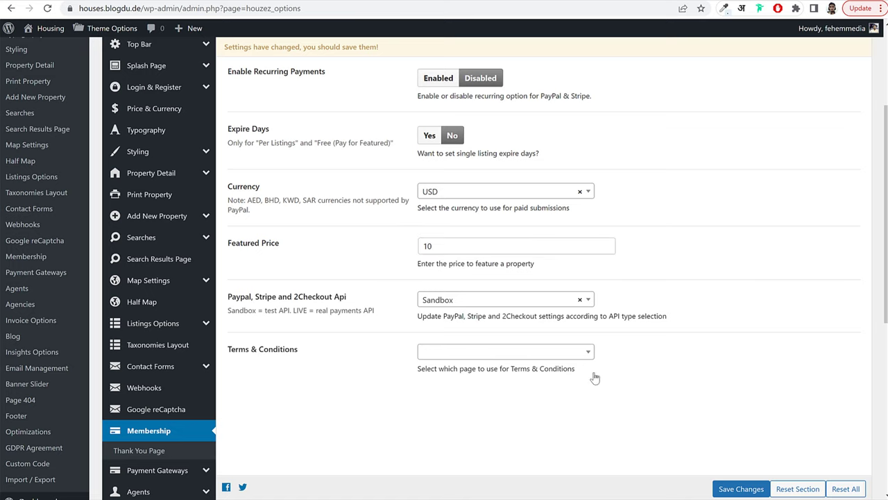
left_click(731, 492)
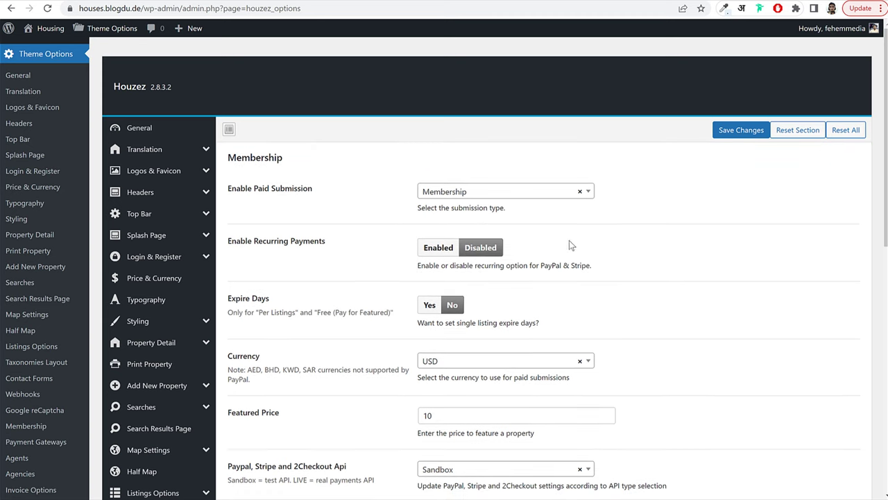
scroll(589, 253, "down", 4)
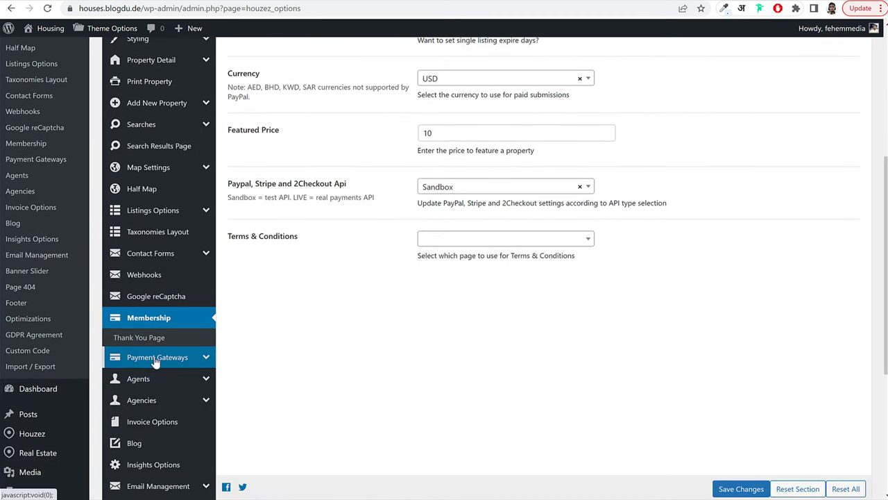
- Set the Payment Gateways type to WooCommerce and save
left_click(155, 358)
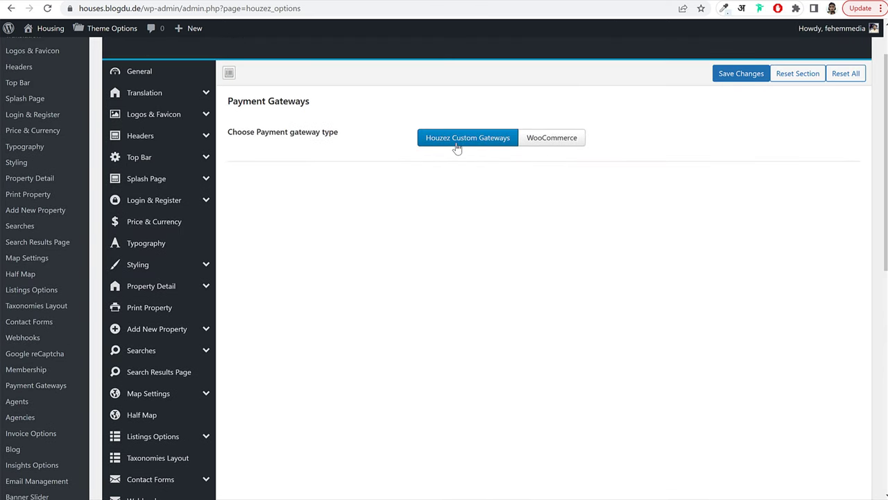
left_click(583, 143)
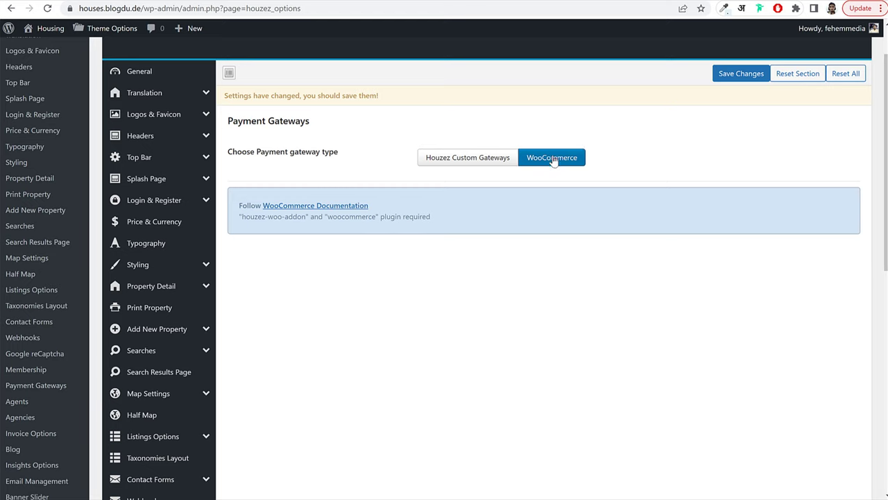
left_click(741, 75)
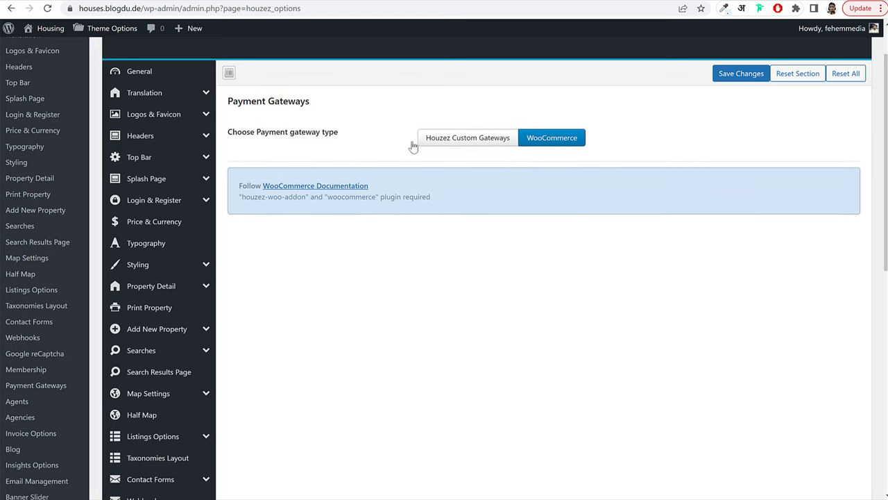
- Review the note requiring the houzez-woo-addon and woocommerce plugins
scroll(405, 295, "down", 5)
scroll(408, 297, "up", 4)
scroll(430, 291, "up", 1)
left_click_drag(243, 197, 307, 198)
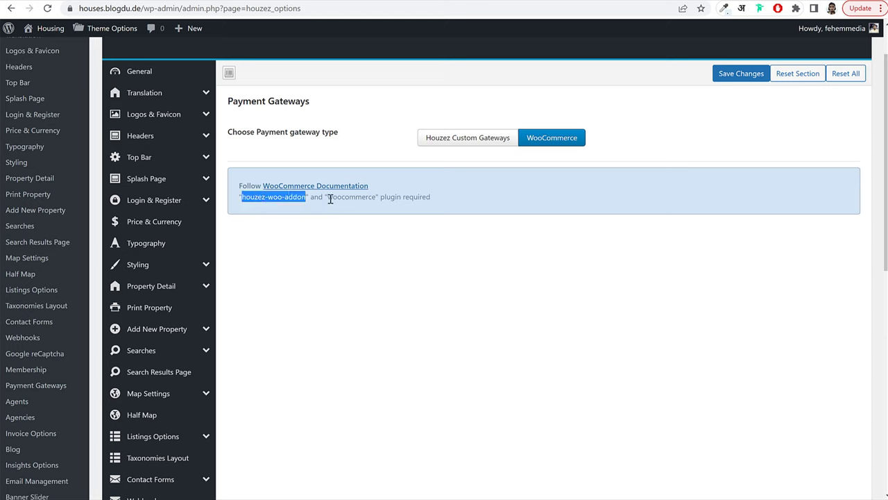
left_click(331, 199)
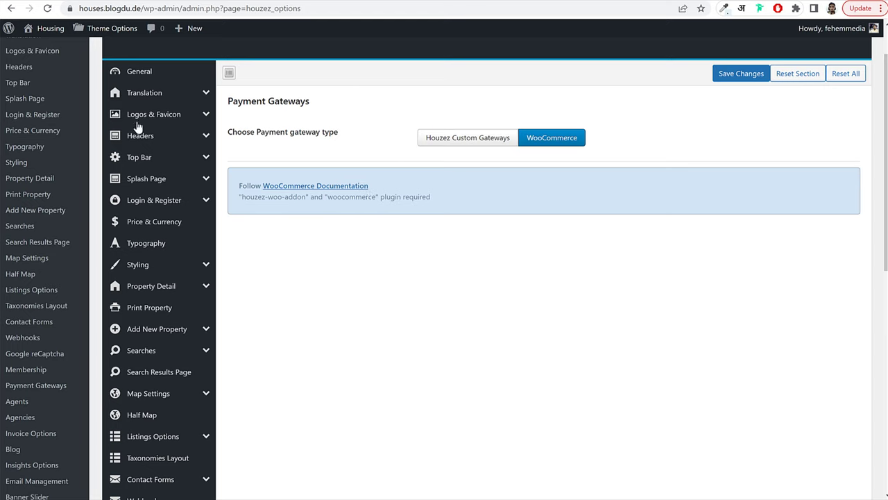
scroll(42, 195, "down", 5)
scroll(43, 229, "down", 2)
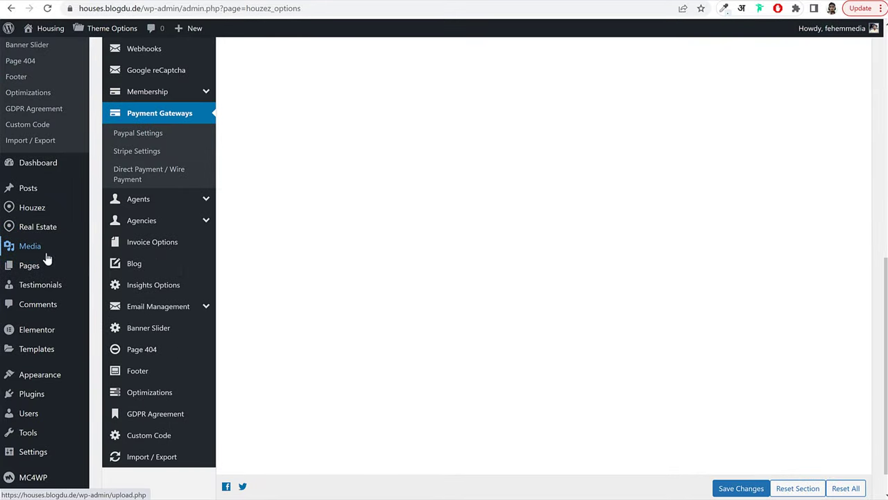
scroll(36, 291, "down", 2)
- Search Add New Plugins for houzez-woo-addon and install the Houzez WooCommerce Addon
right_click(31, 361)
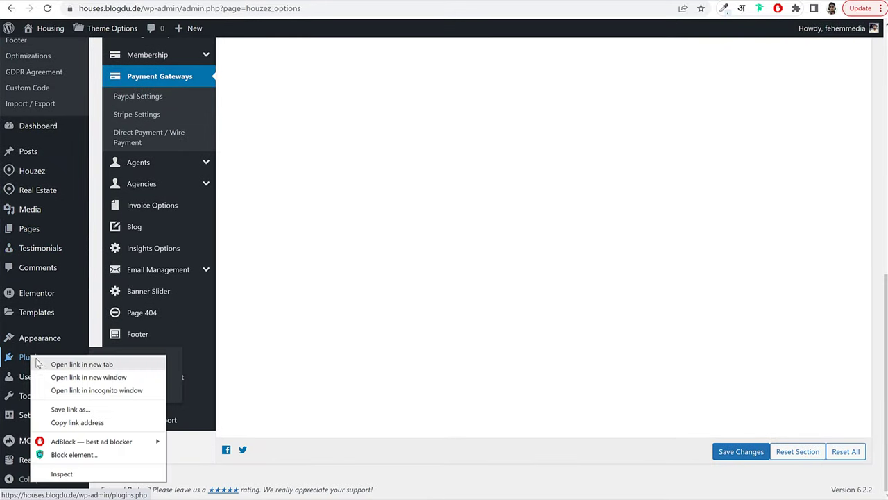
left_click(359, 247)
scroll(382, 246, "up", 10)
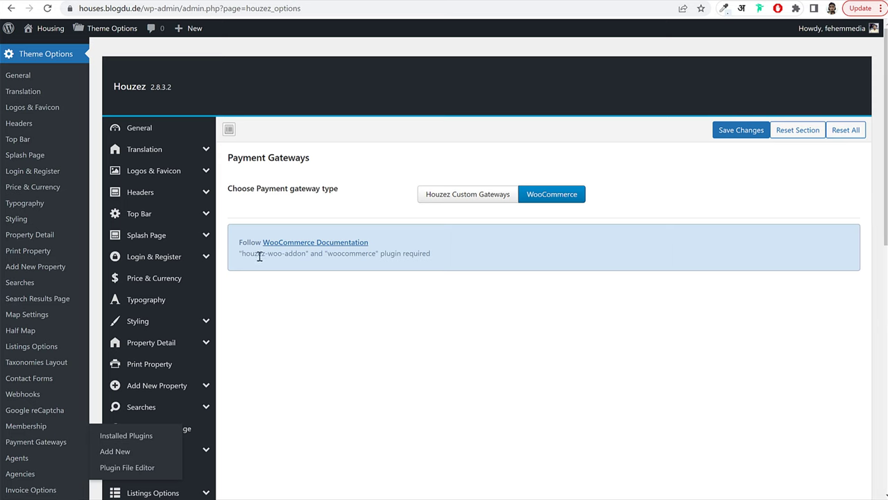
left_click_drag(241, 253, 305, 251)
key("ctrl+c")
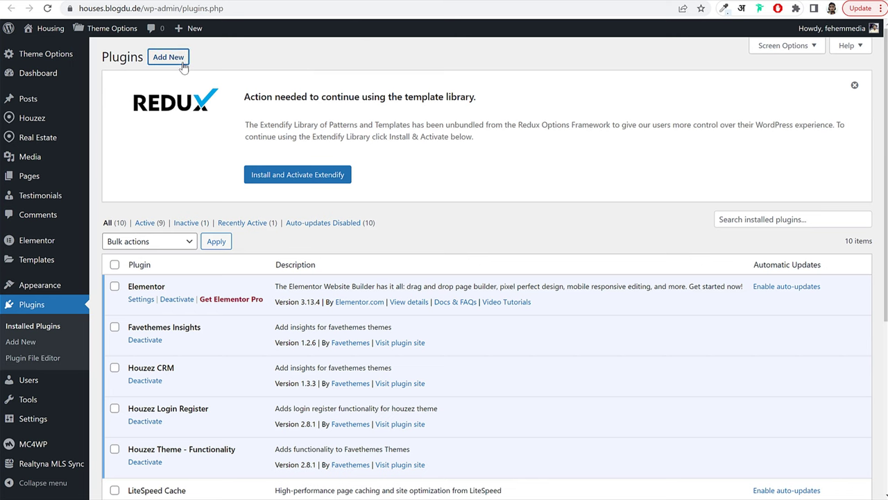
left_click(182, 62)
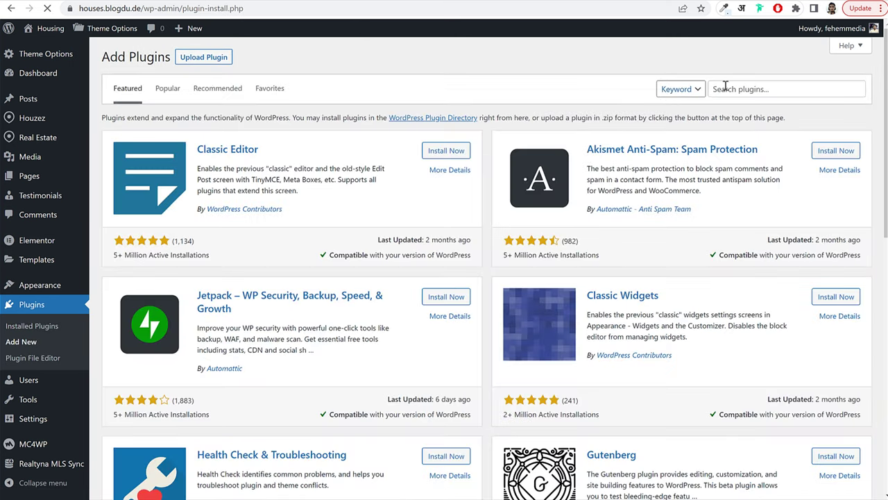
left_click(759, 88)
key("ctrl+v")
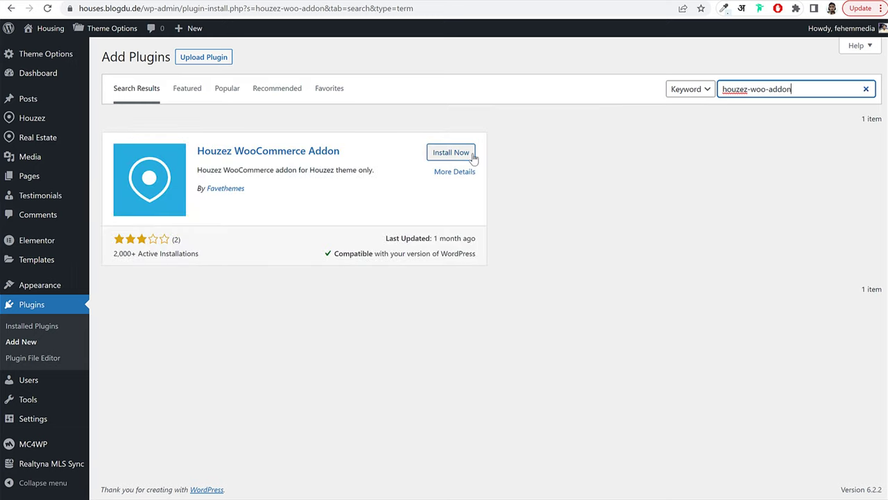
left_click(472, 158)
left_click_drag(264, 190, 204, 185)
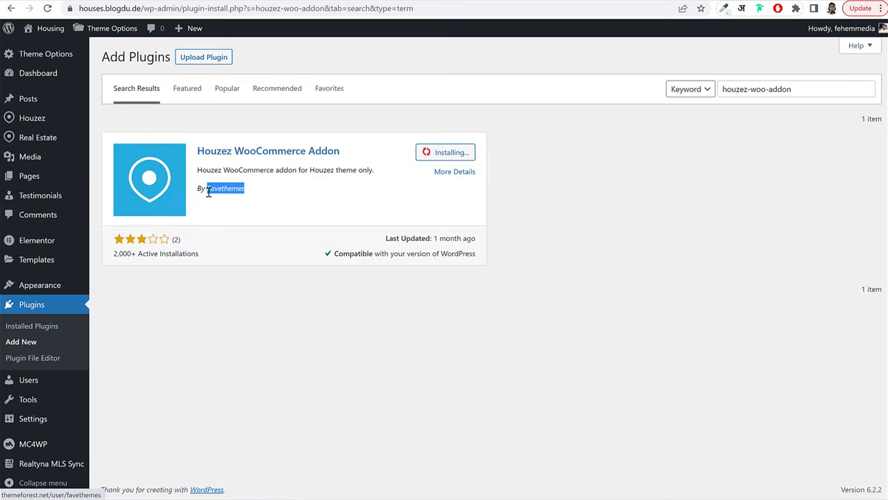
left_click(305, 202)
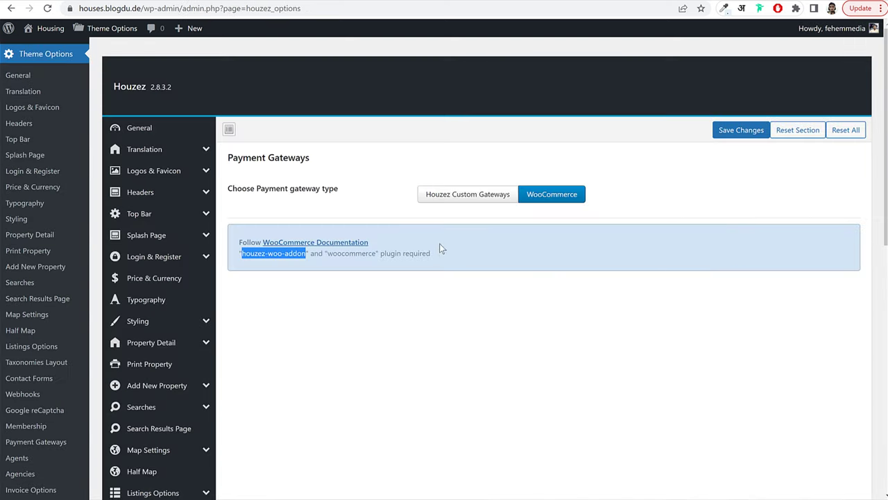
- Search plugins for woocommerce and install the WooCommerce plugin
double_click(343, 254)
right_click(349, 254)
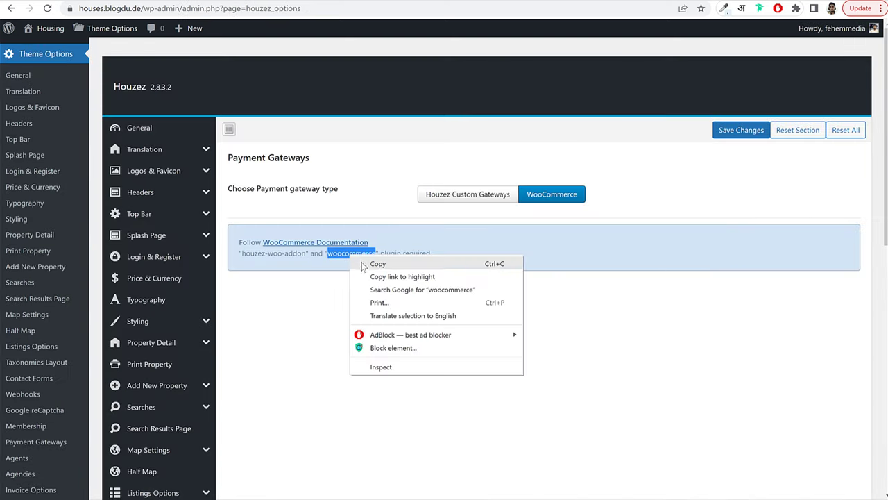
left_click(368, 260)
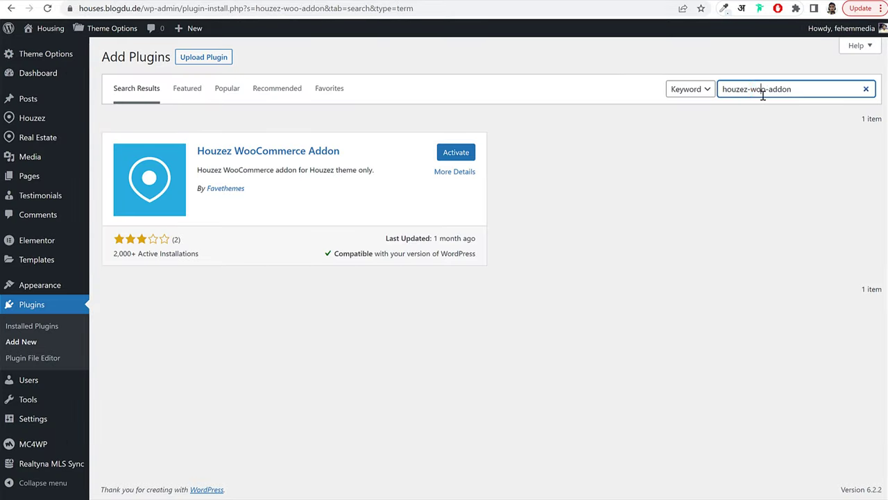
key("ctrl+a")
key("ctrl+v")
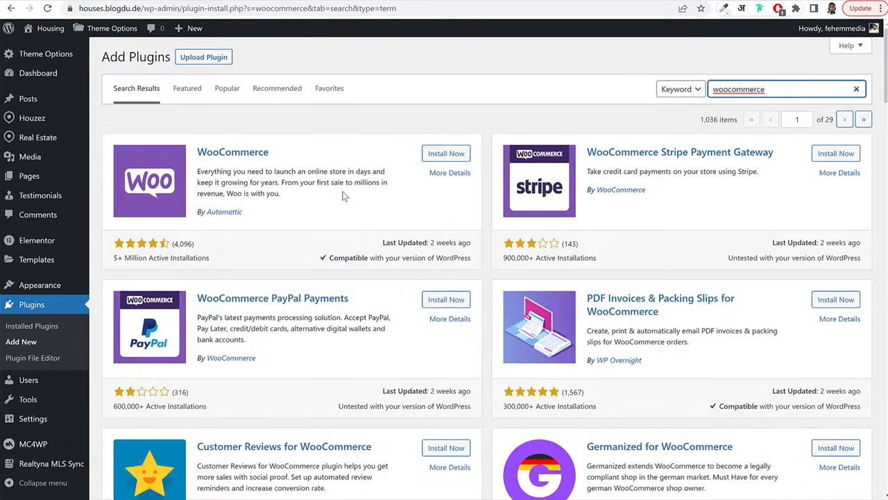
left_click(447, 153)
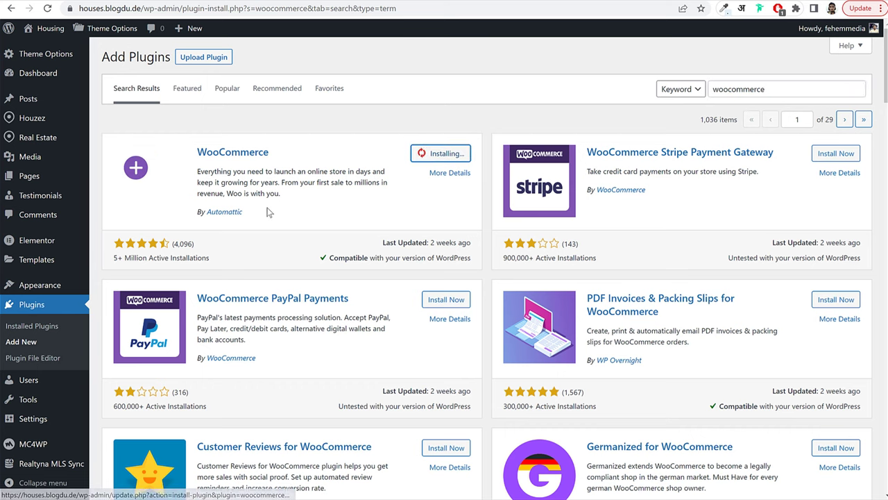
left_click(311, 214)
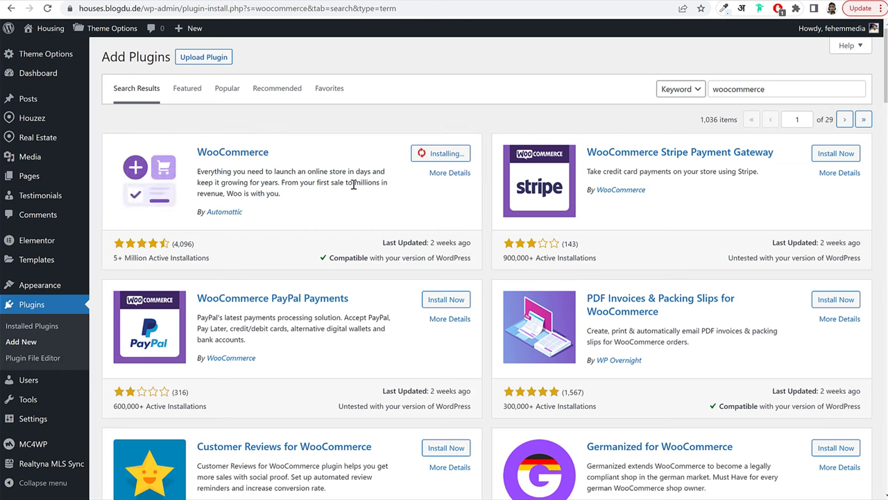
- Bulk-activate Houzez WooCommerce Addon and WooCommerce from Installed Plugins
left_click(41, 309)
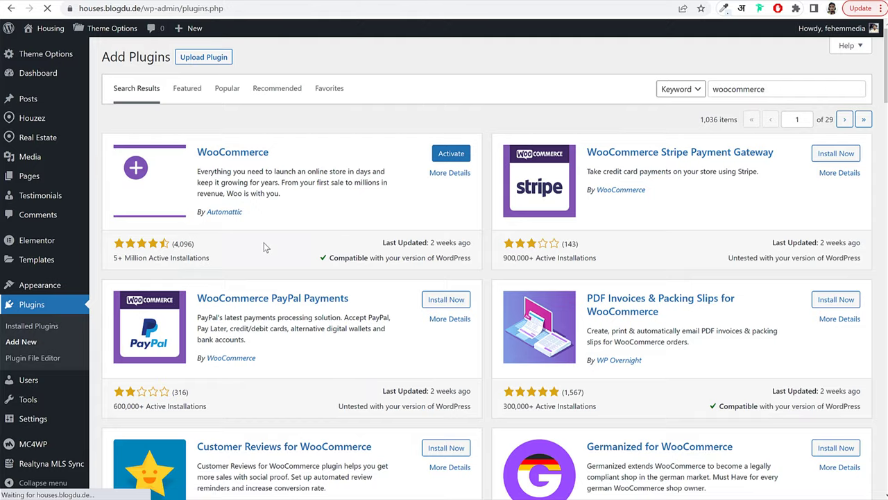
scroll(301, 233, "down", 3)
scroll(301, 233, "down", 2)
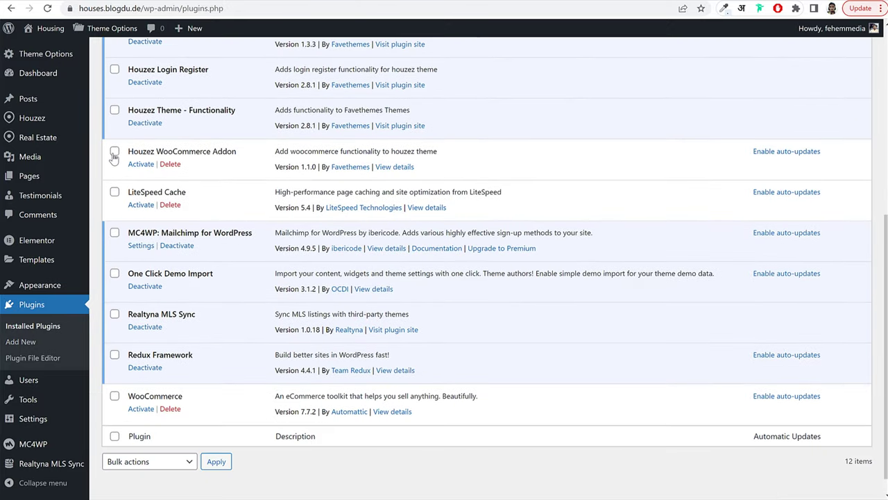
left_click(115, 396)
scroll(139, 430, "down", 1)
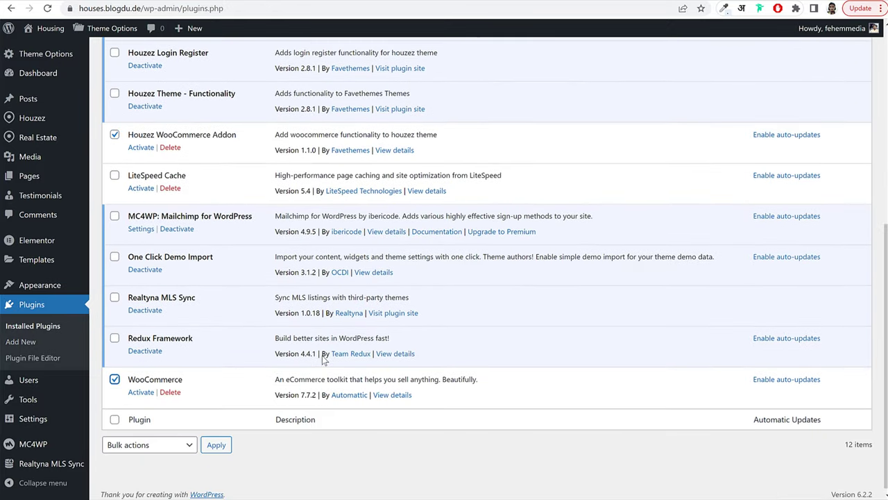
left_click(149, 440)
left_click(129, 464)
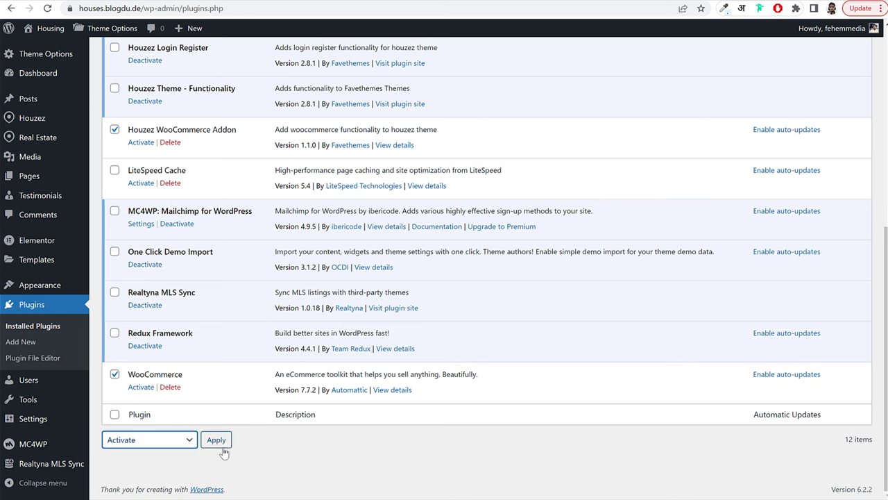
left_click(219, 442)
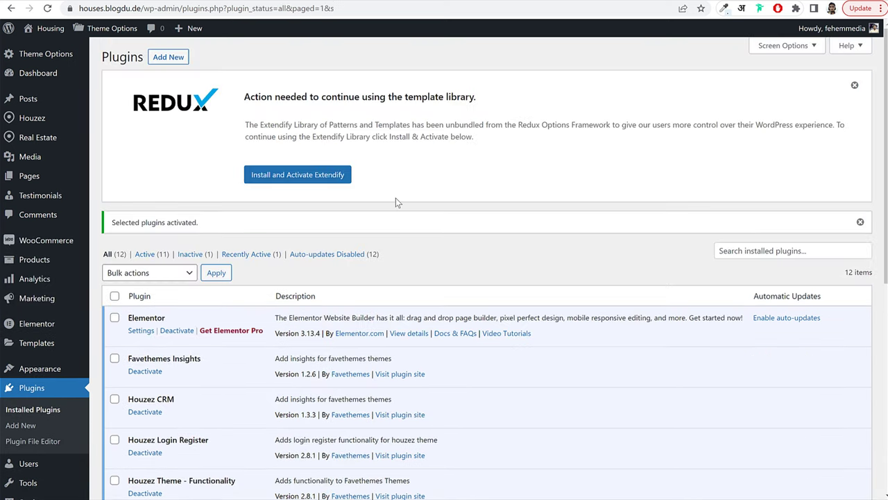
- Close the Redux template library notice
left_click(854, 86)
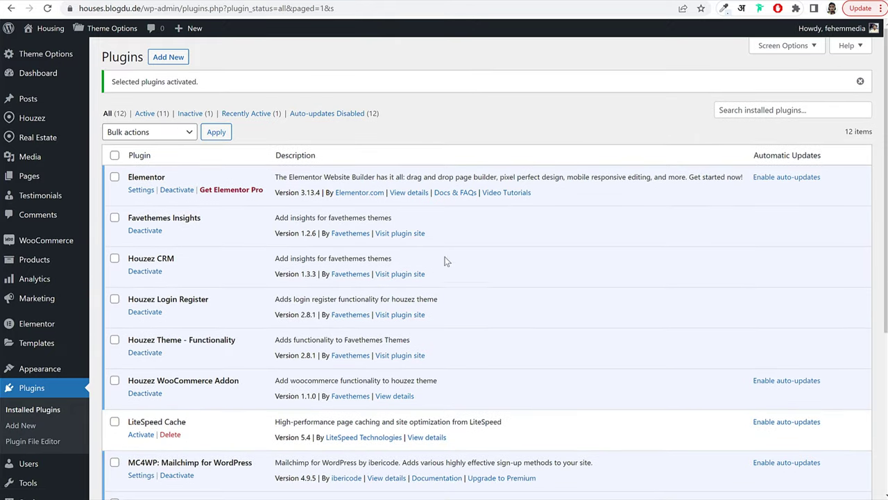
scroll(446, 261, "down", 4)
scroll(312, 270, "up", 4)
mouse_move(28, 245)
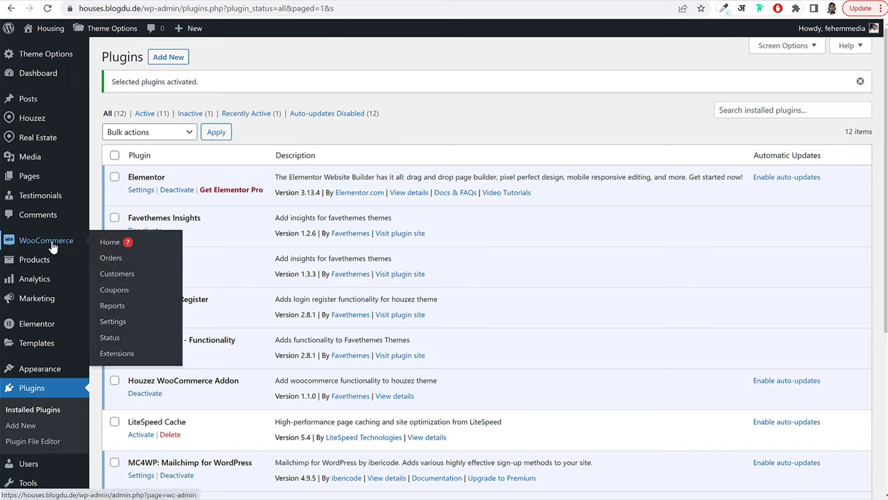
- Go to WooCommerce > Settings General tab and place the caret in Address line 1
left_click(134, 327)
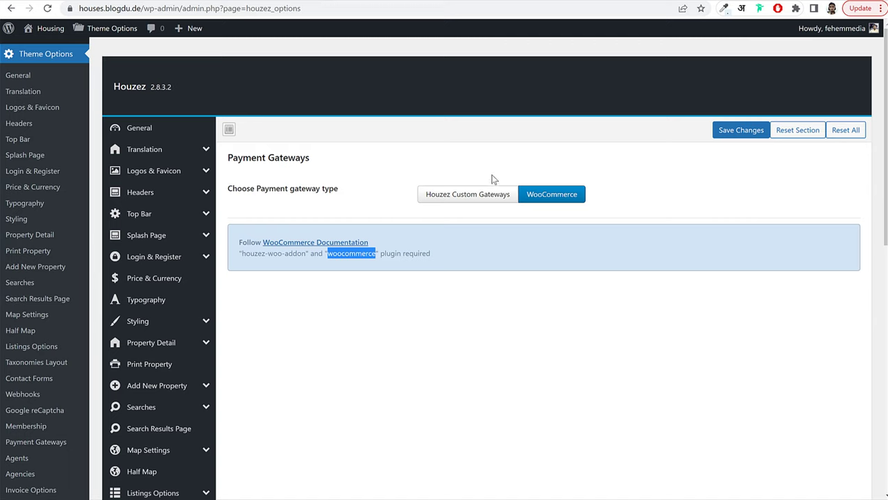
left_click(525, 142)
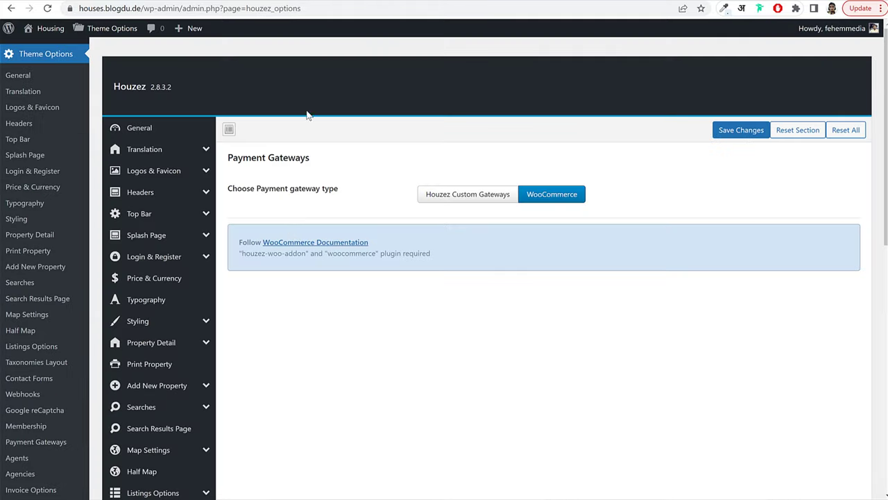
left_click_drag(251, 253, 438, 268)
left_click(438, 268)
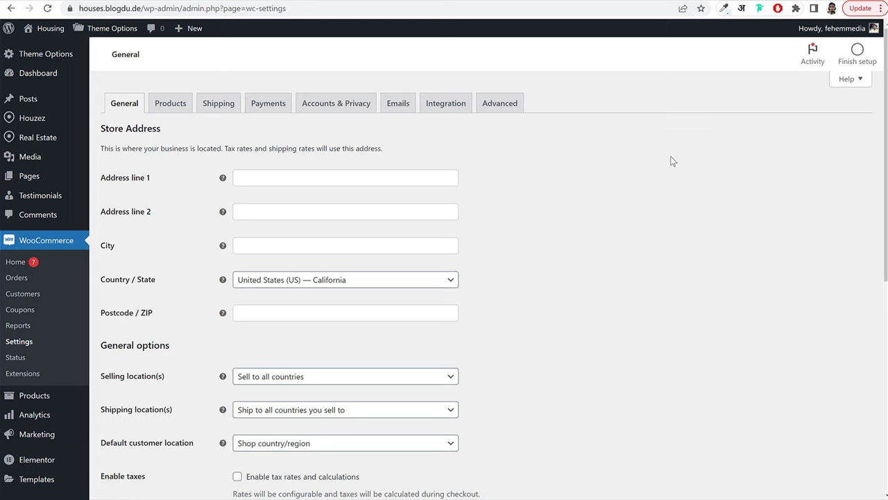
left_click(365, 177)
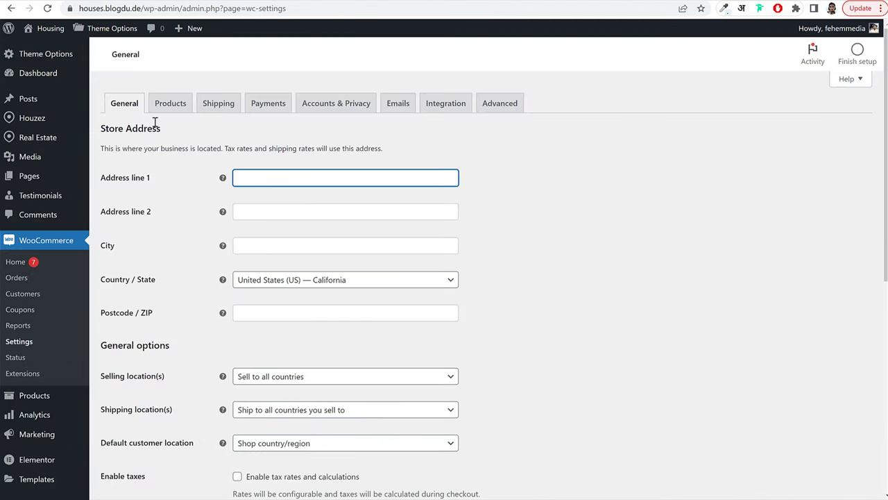
- Enter the store address: line 1 '123', line 2 'ABC Bldg', city Mumbai
scroll(333, 203, "down", 3)
scroll(340, 208, "up", 2)
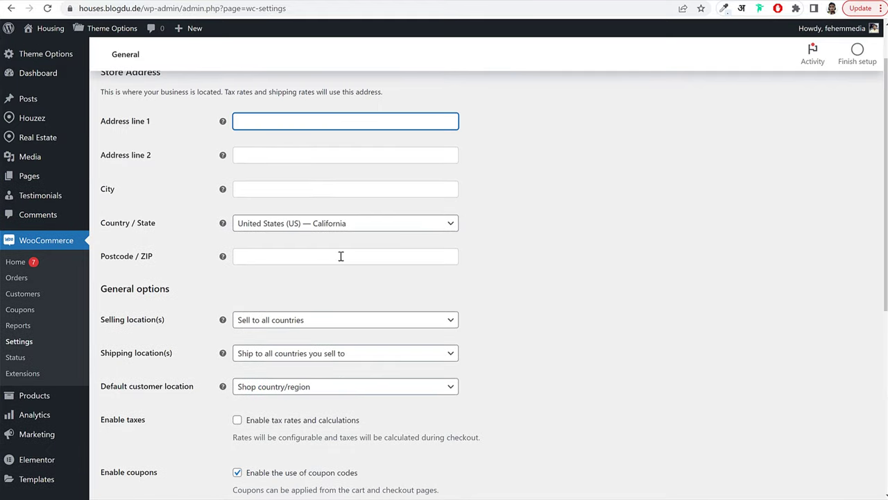
scroll(361, 202, "up", 2)
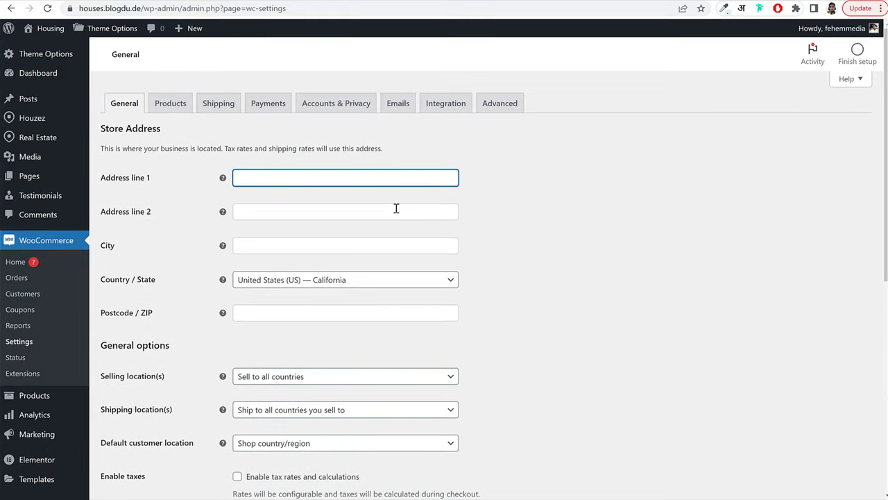
type("1232")
key("BackSpace")
left_click(396, 211)
type("ABC ")
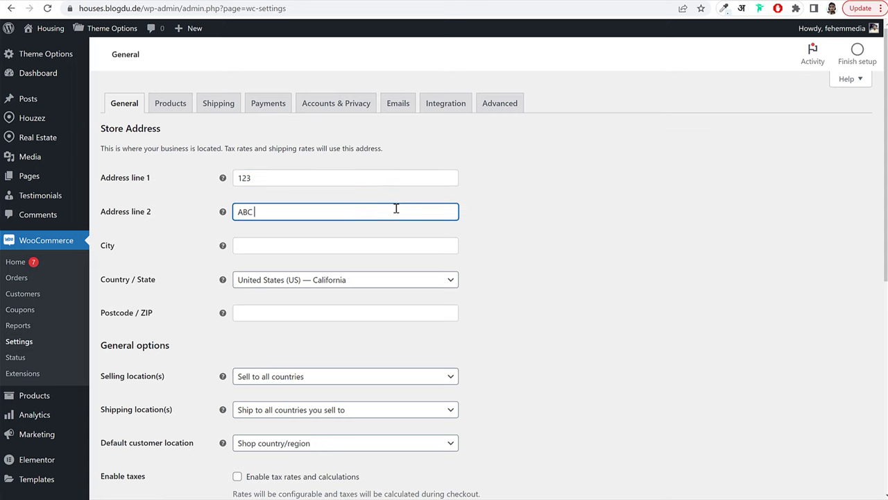
type("Bldg")
left_click(350, 247)
type("Mumbai")
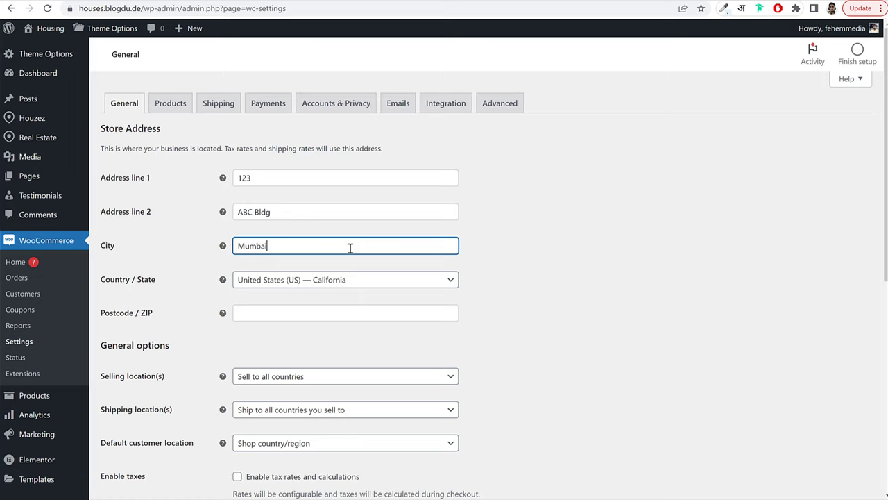
- Set the country/state to India — Maharashtra and the postcode to 400001
key("Tab")
left_click(308, 279)
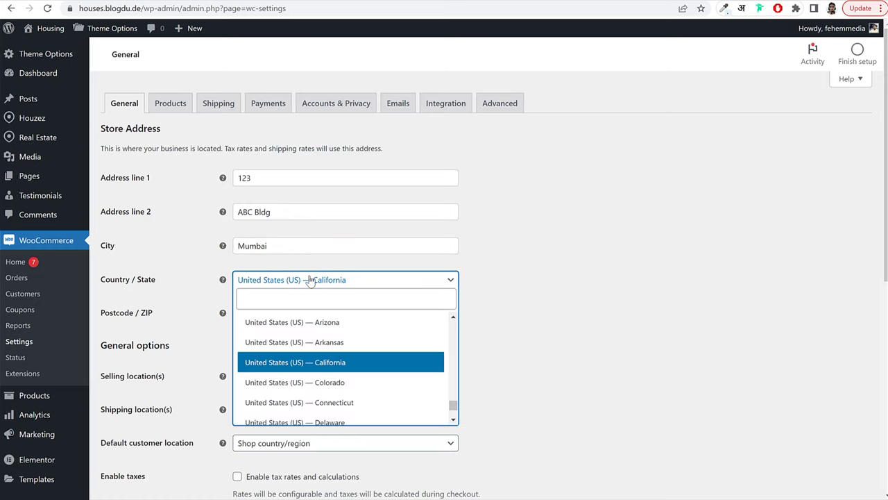
type("maha")
key("Return")
left_click(316, 312)
type("4")
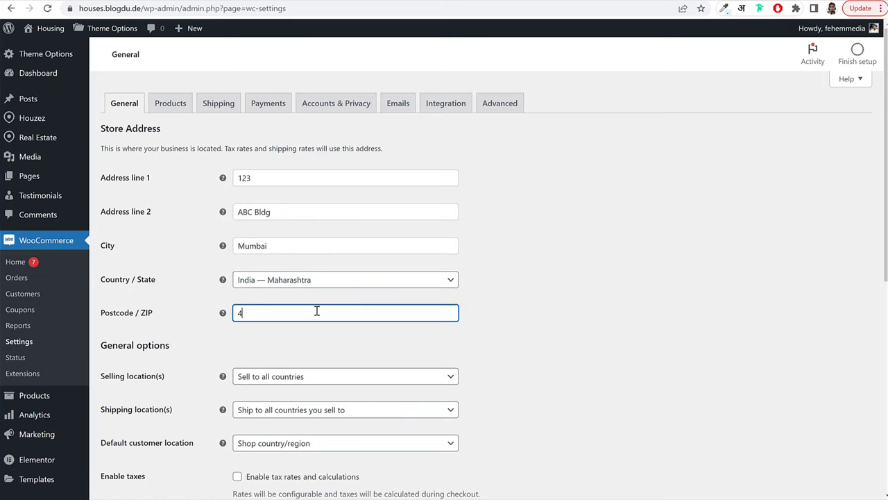
type("00001")
- Review the store currency list and the Houzez paid-submission currency, keeping USD
scroll(641, 347, "down", 4)
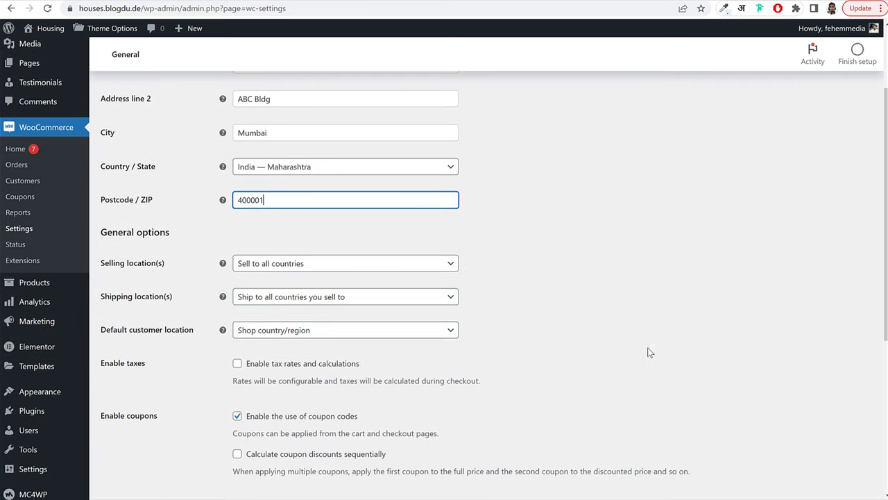
scroll(452, 329, "down", 3)
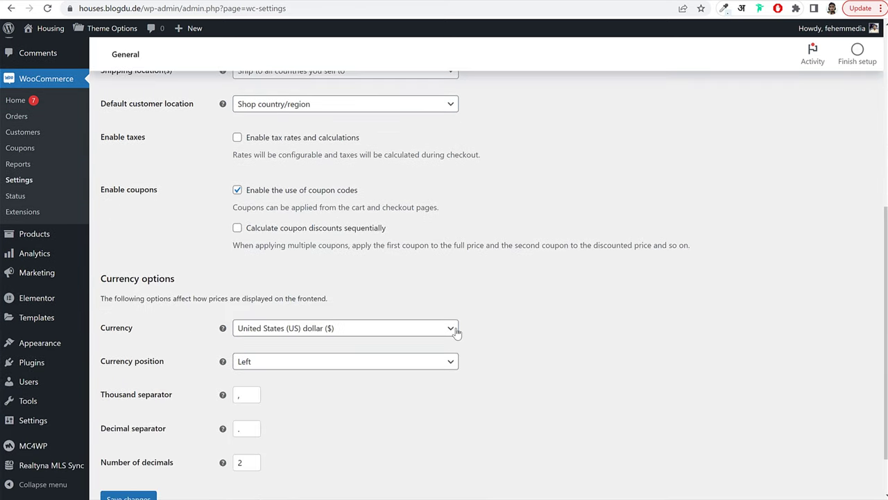
left_click(264, 272)
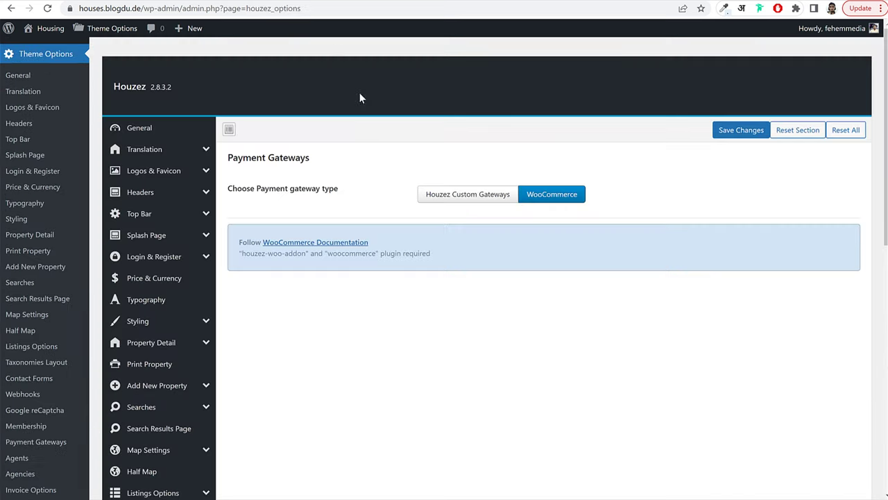
scroll(200, 278, "down", 3)
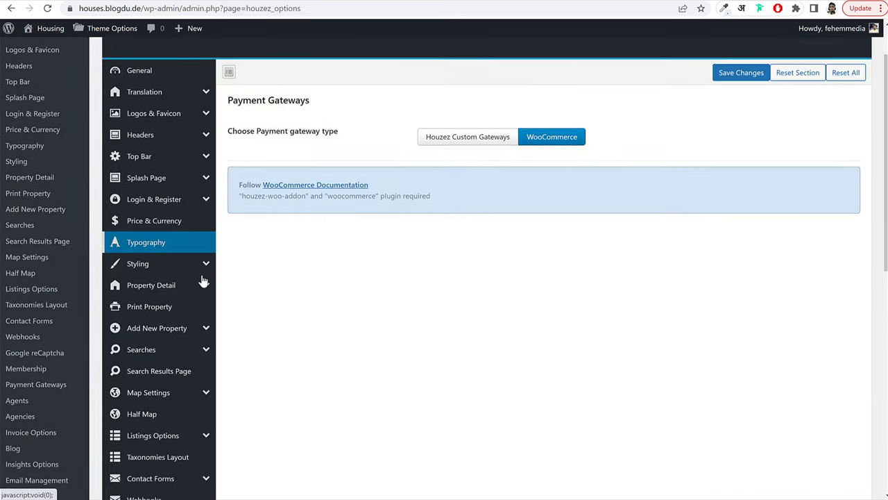
scroll(184, 343, "down", 2)
left_click(148, 317)
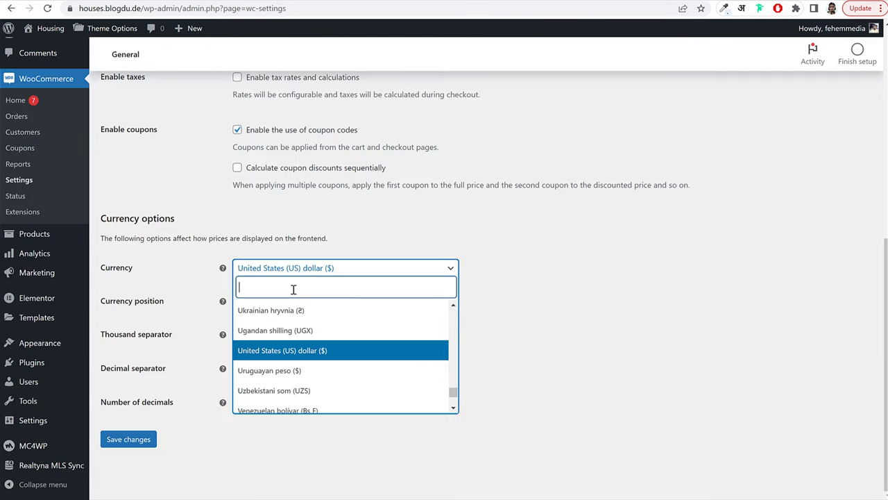
left_click(284, 359)
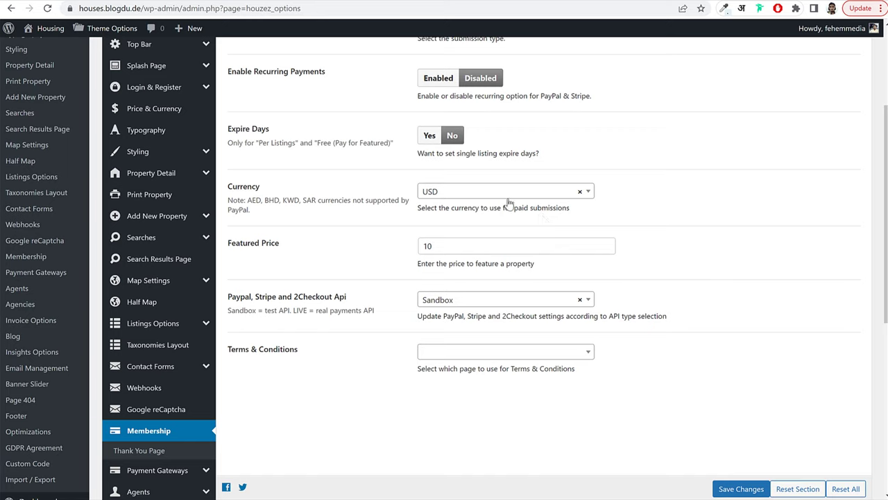
left_click(507, 198)
- Save the store settings and view the Payments methods list
scroll(474, 304, "up", 3)
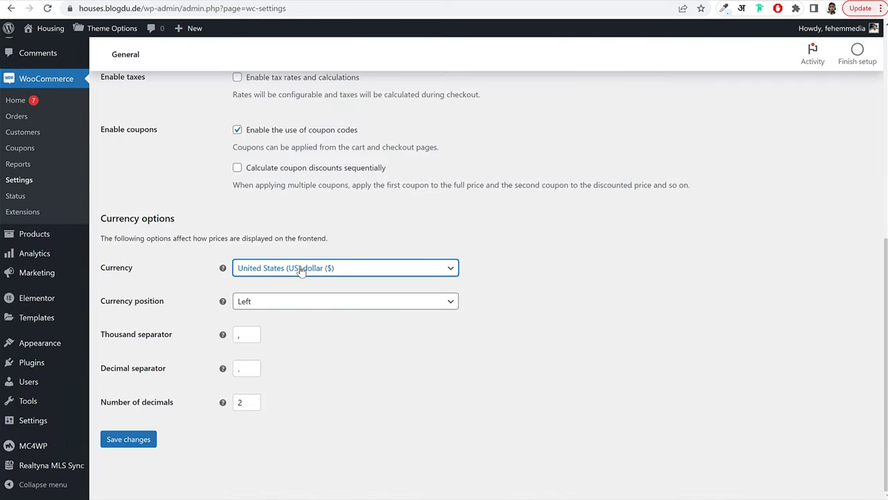
left_click(141, 442)
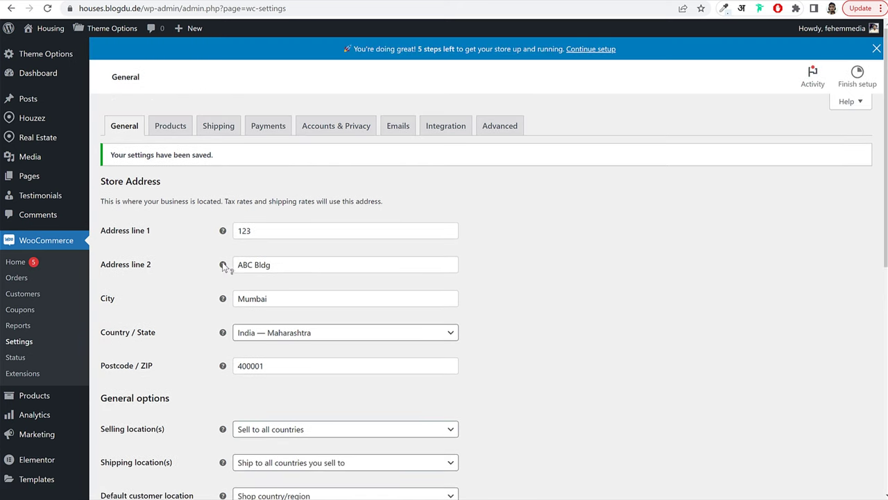
scroll(227, 271, "down", 3)
scroll(227, 271, "up", 3)
left_click(266, 124)
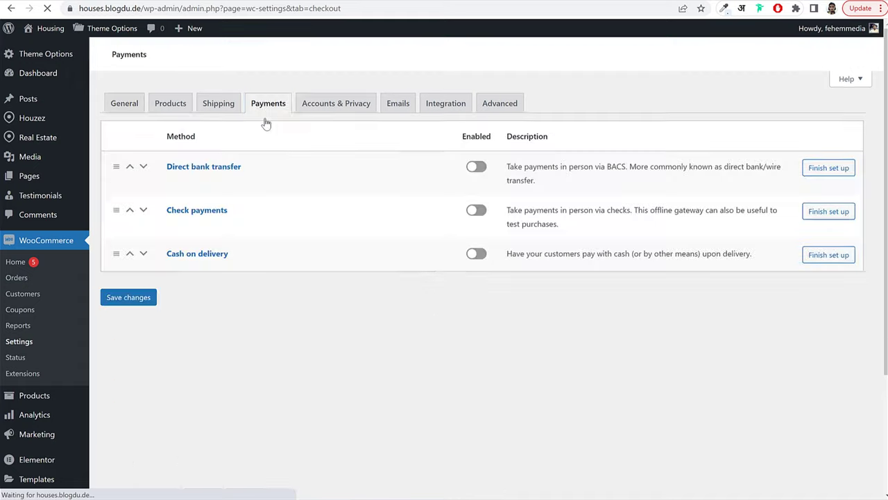
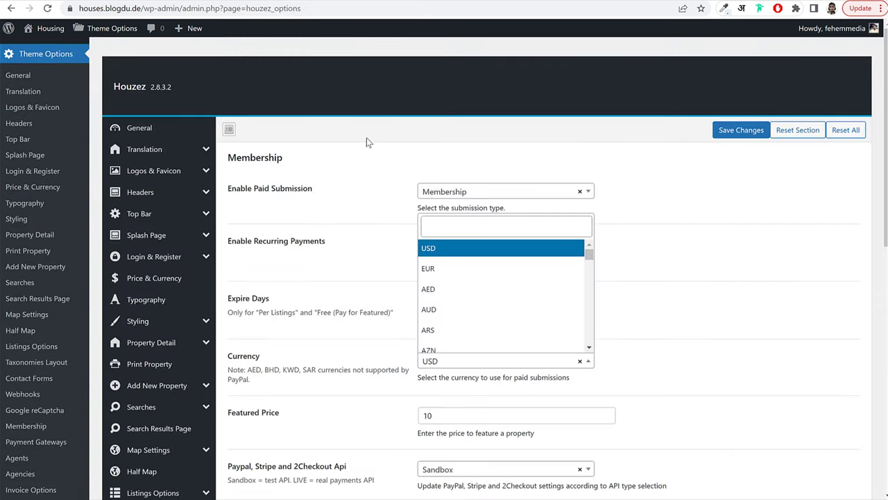
- Search the plugin directory for 'paypal' from Plugins > Add New
left_click(367, 138)
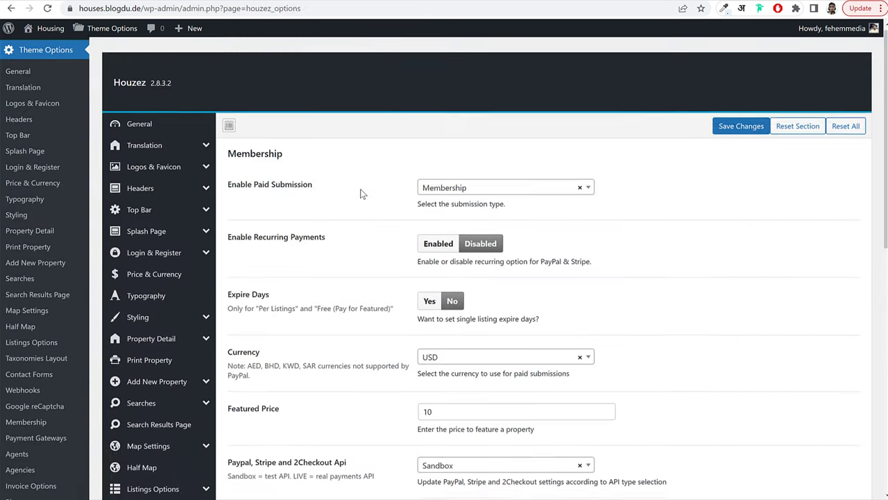
scroll(304, 202, "down", 6)
scroll(303, 202, "down", 2)
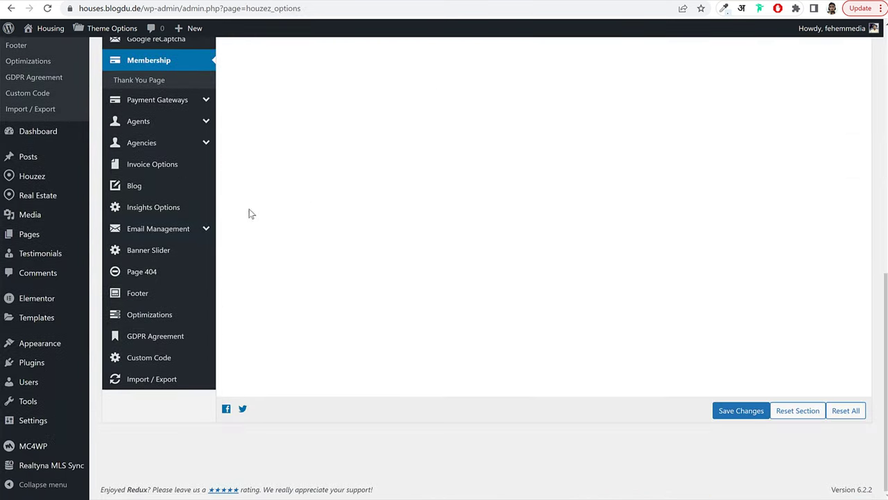
left_click(43, 366)
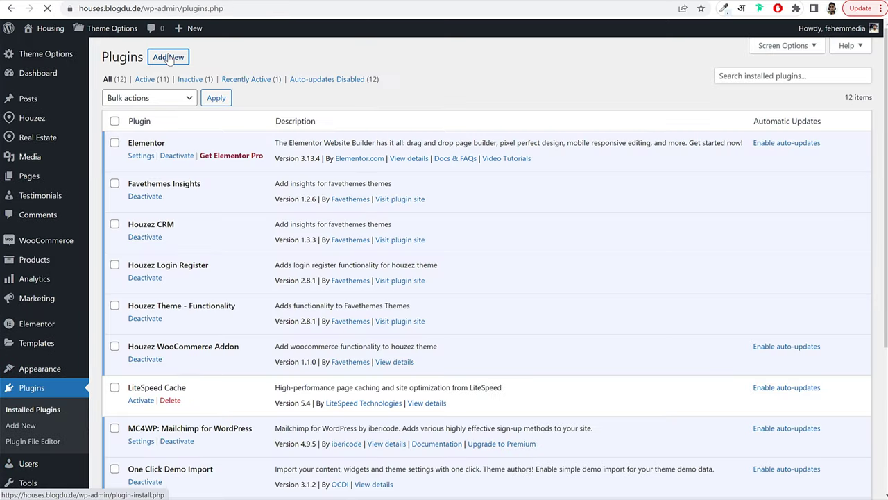
left_click(167, 63)
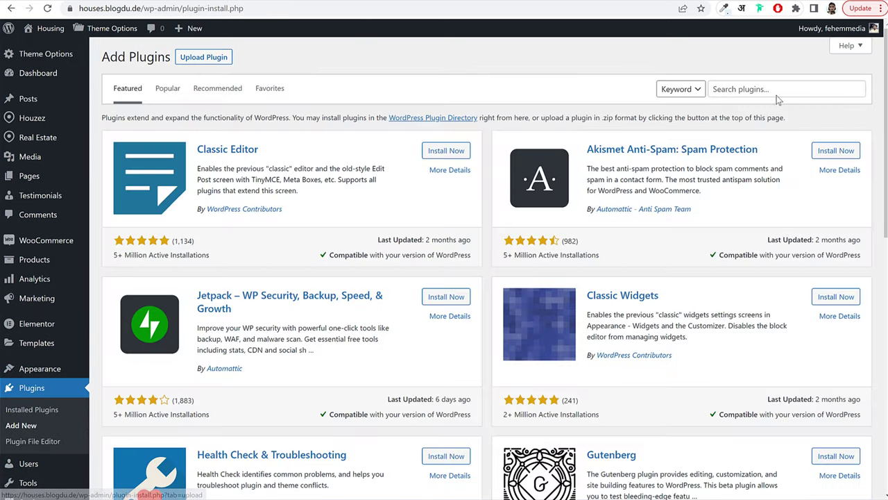
left_click(769, 88)
type("paypal")
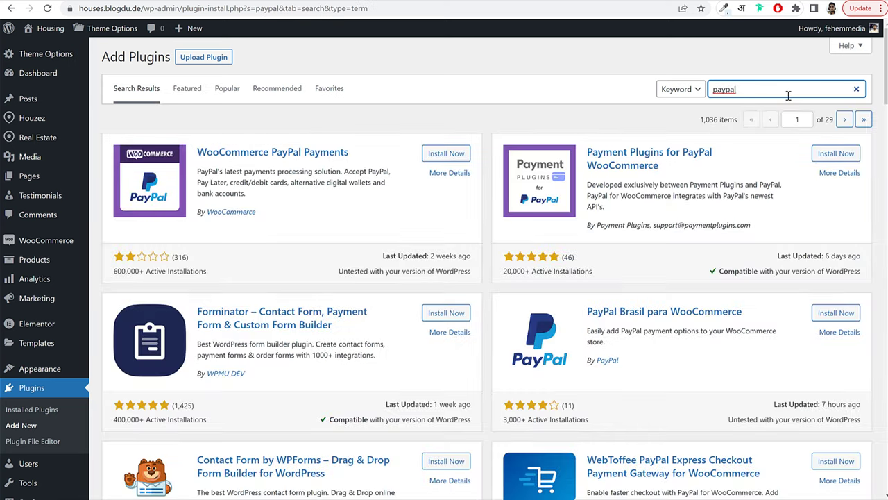
- Install Payment Plugins for PayPal WooCommerce, pointing out its Payment Plugins author
left_click_drag(683, 172, 588, 151)
left_click(677, 165)
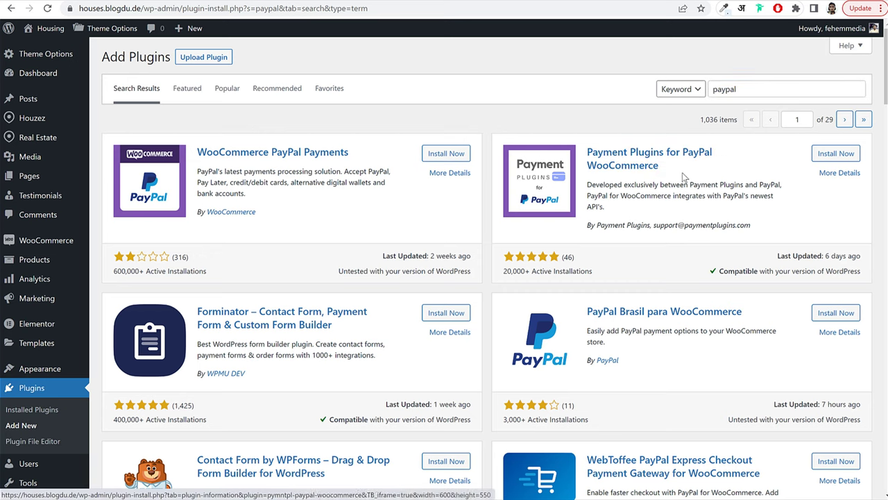
left_click(837, 156)
left_click_drag(258, 212, 197, 212)
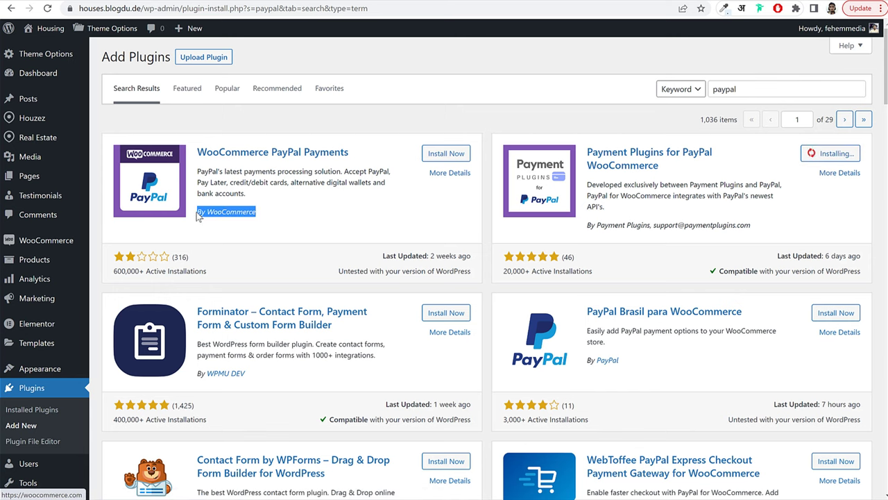
left_click(634, 239)
left_click_drag(586, 226, 783, 230)
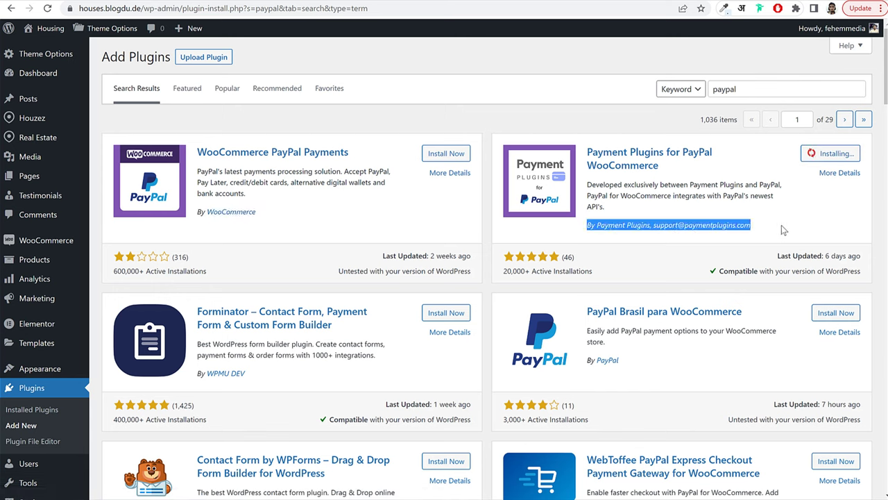
left_click(654, 222)
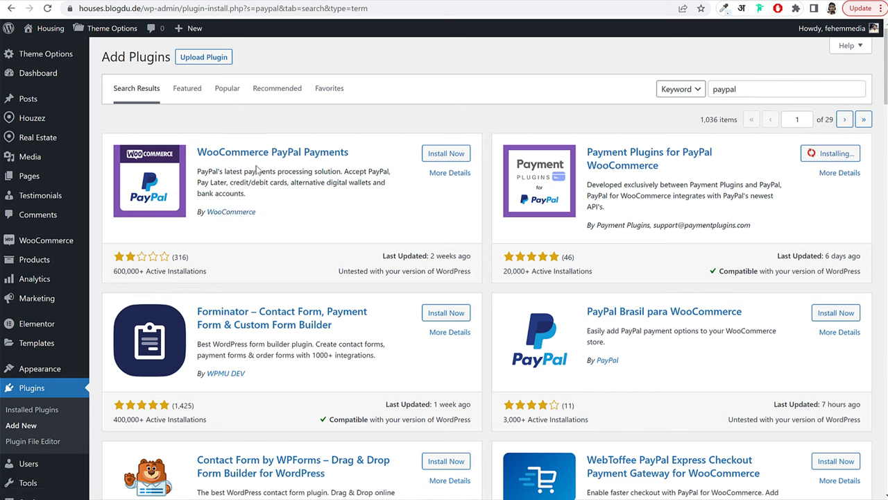
left_click_drag(598, 225, 755, 224)
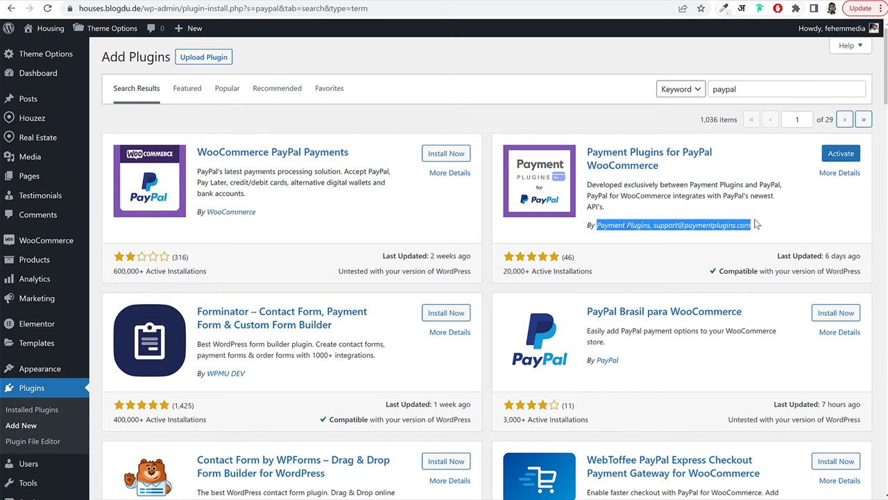
double_click(737, 89)
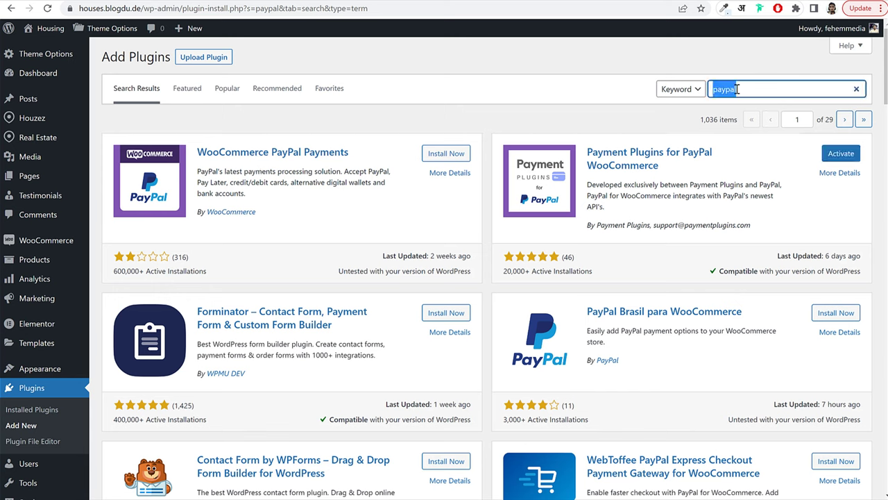
- Search 'stripe' and install Payment Plugins for Stripe WooCommerce
type("stripe")
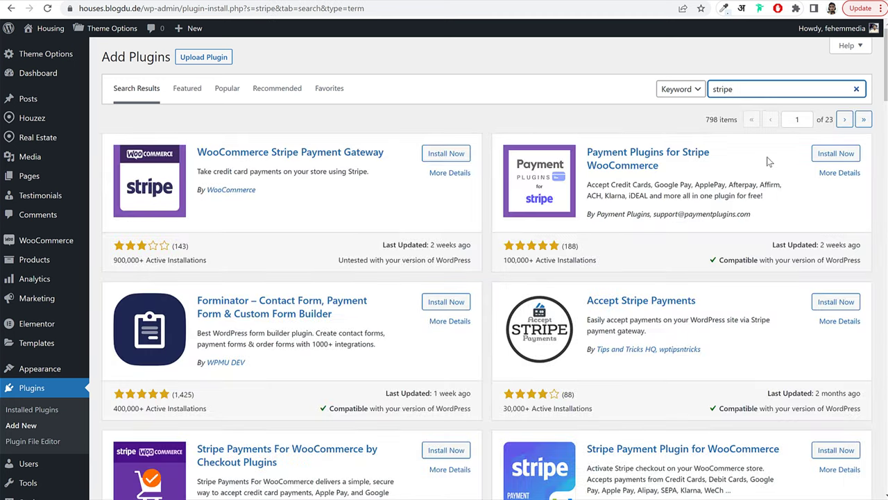
left_click(833, 158)
left_click_drag(588, 146, 685, 170)
left_click(625, 205)
left_click_drag(594, 213, 655, 214)
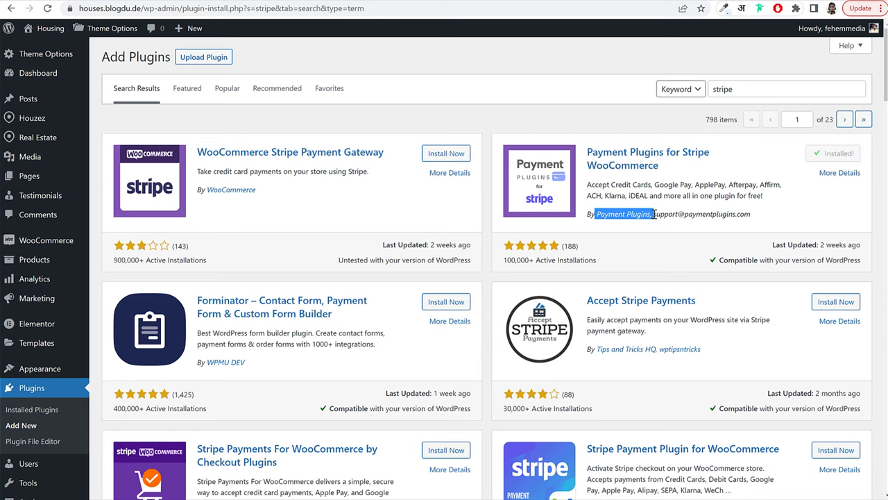
- Search 'razorpay' and install Razorpay for WooCommerce by Team Razorpay
double_click(744, 90)
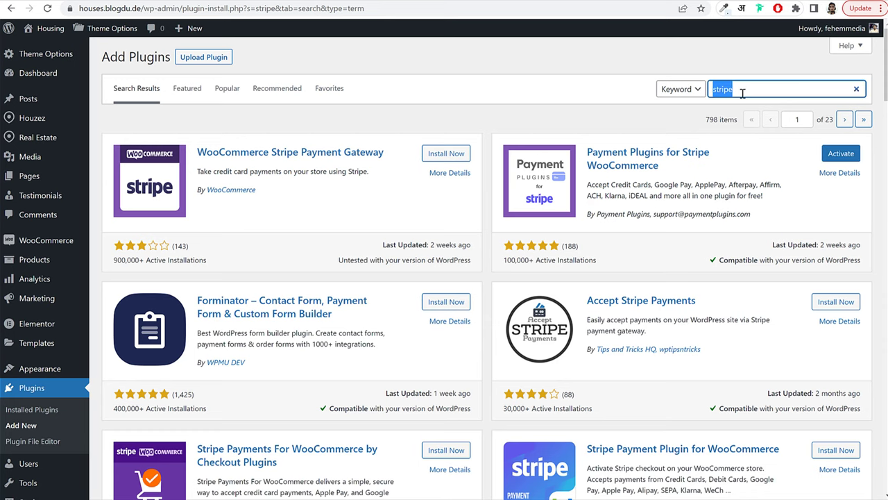
key("BackSpace")
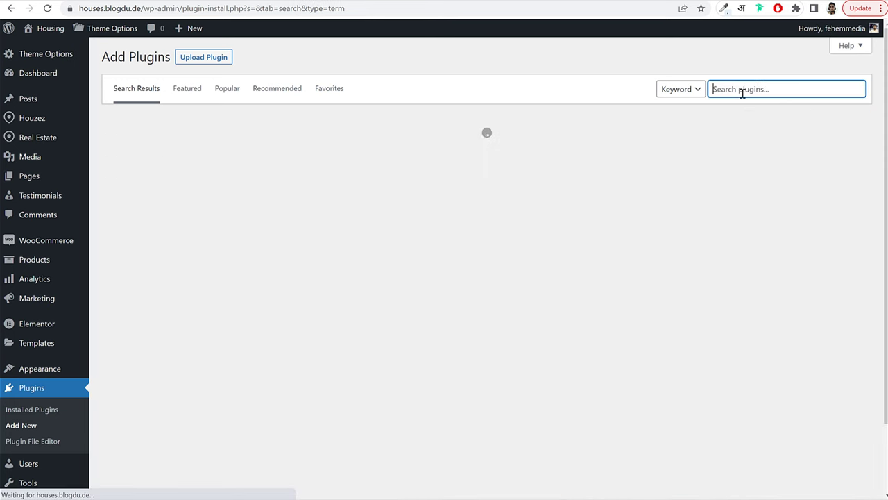
type("razorp")
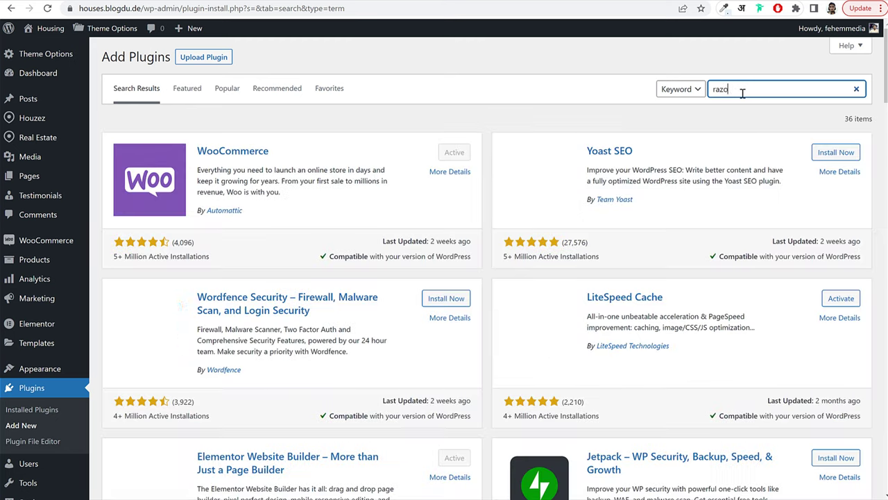
type("ay")
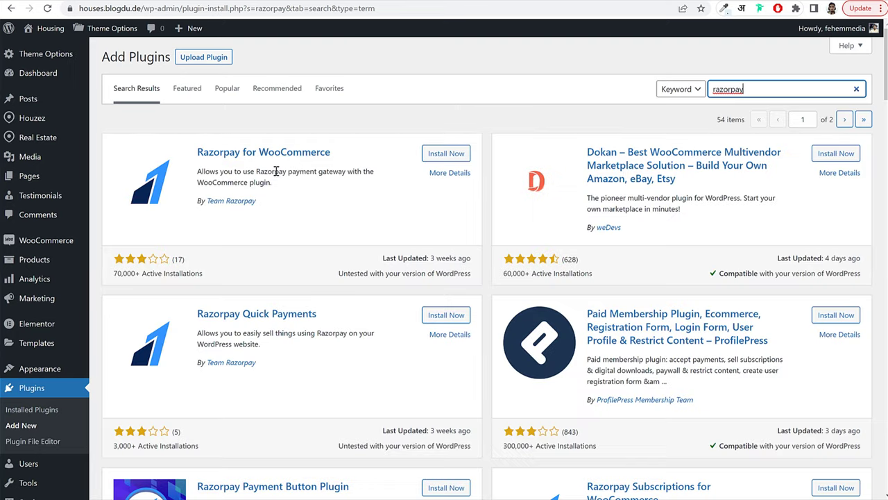
left_click(446, 154)
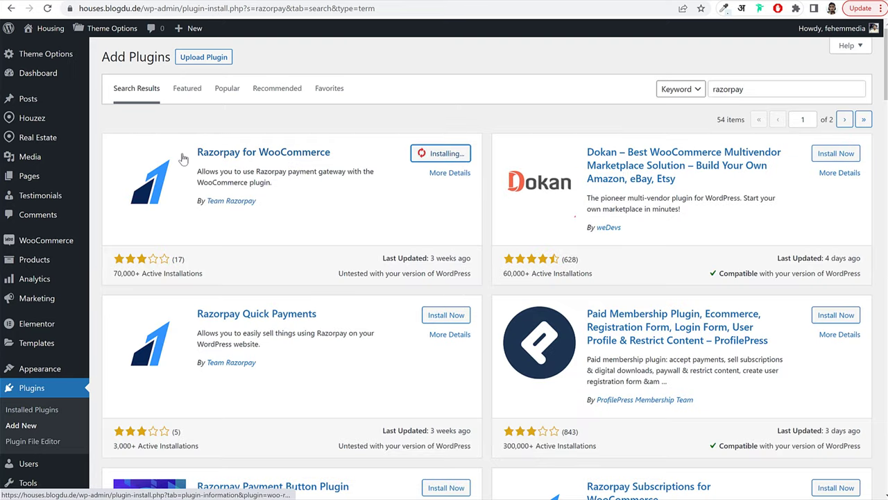
left_click_drag(183, 159, 337, 159)
left_click_drag(258, 201, 196, 205)
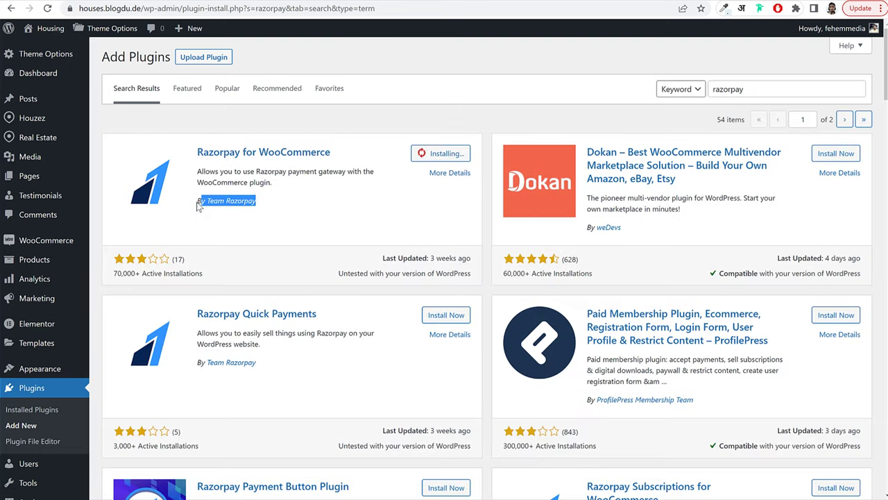
left_click(347, 206)
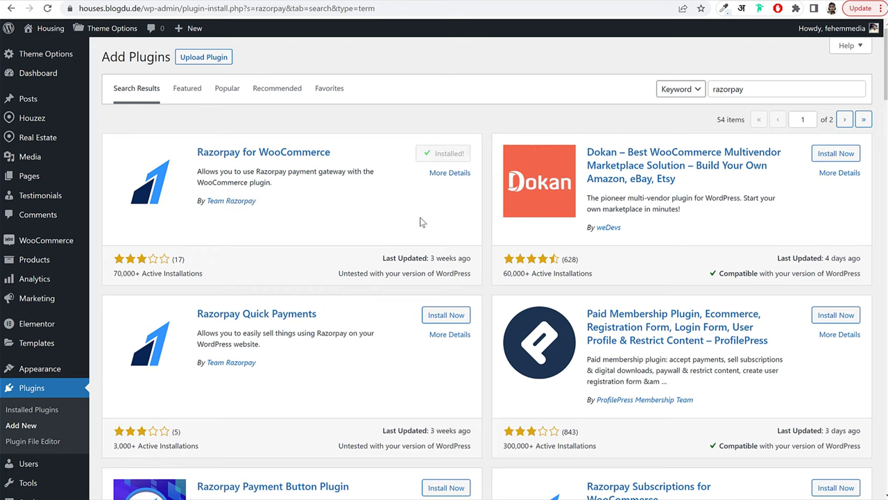
- Activate the PayPal, Stripe and Razorpay plugins together with the Activate bulk action
scroll(337, 217, "down", 3)
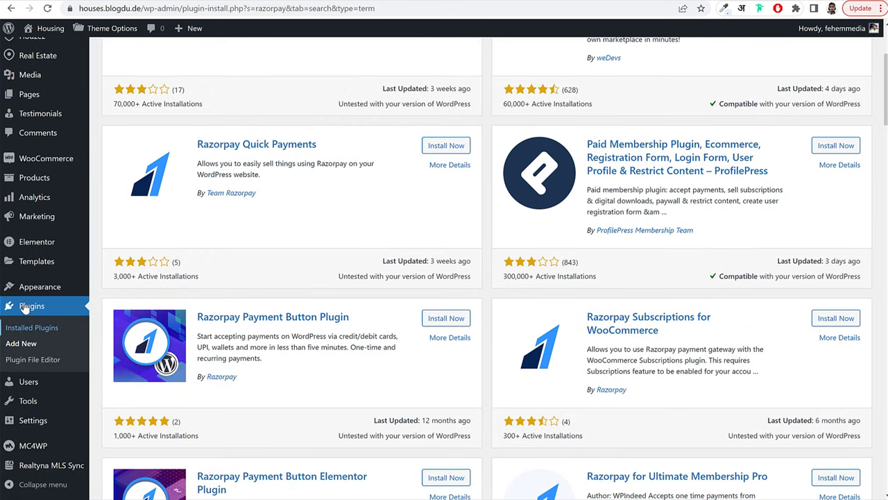
left_click(25, 306)
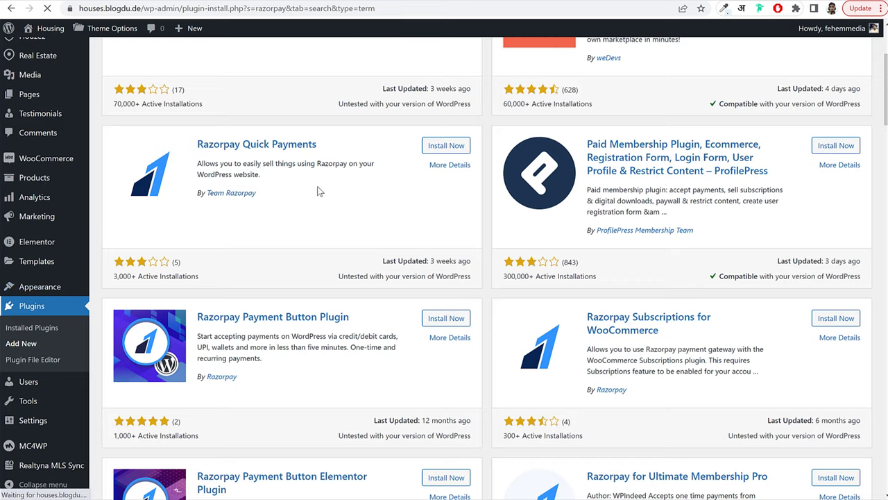
scroll(320, 239, "down", 4)
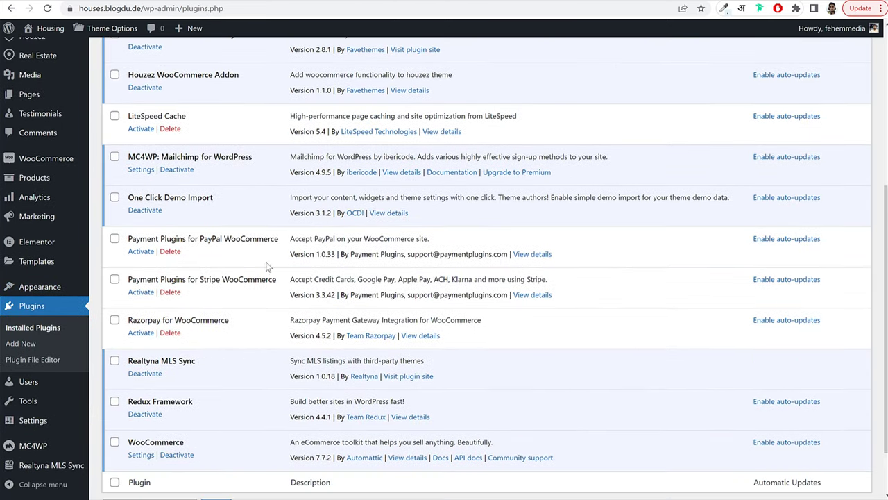
left_click(114, 238)
left_click(115, 280)
left_click(115, 320)
scroll(174, 323, "down", 2)
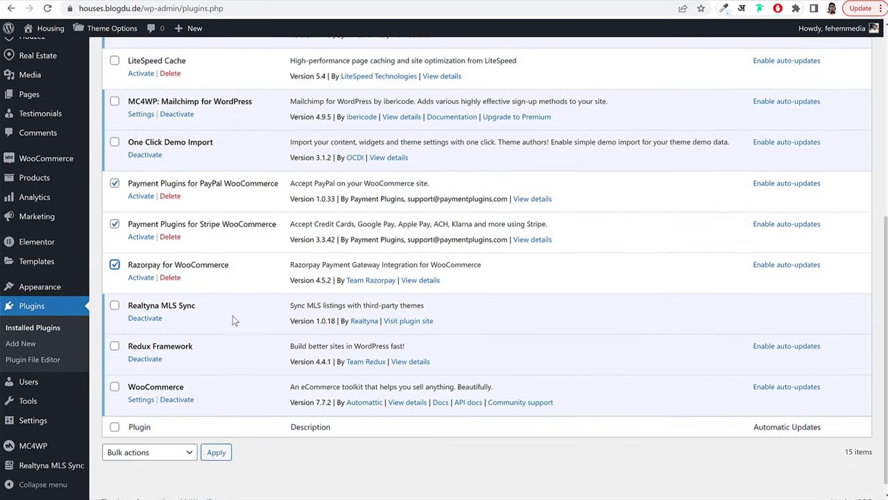
left_click(189, 440)
left_click(219, 441)
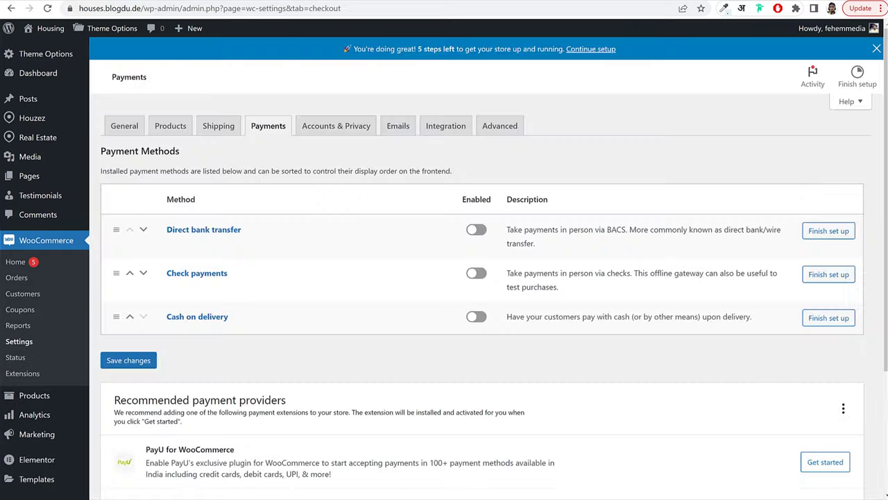
- Enable the PayPal Gateway payment method and save the payment changes
left_click(258, 132)
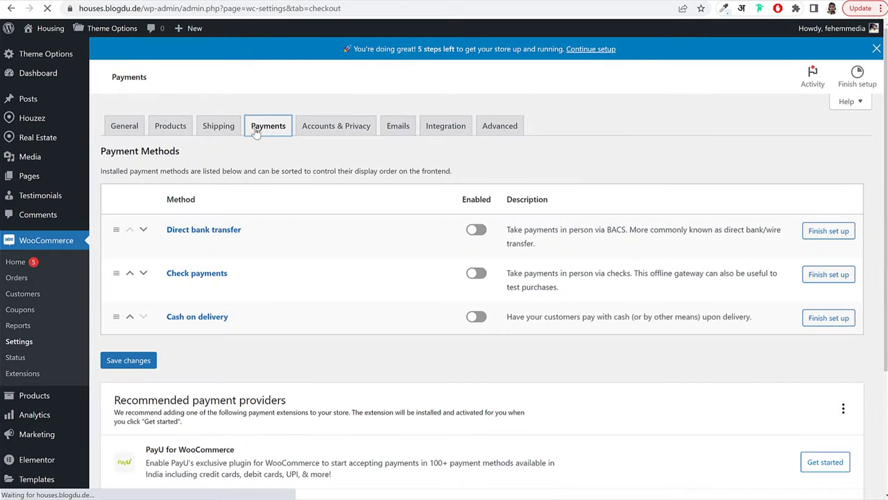
scroll(361, 285, "down", 2)
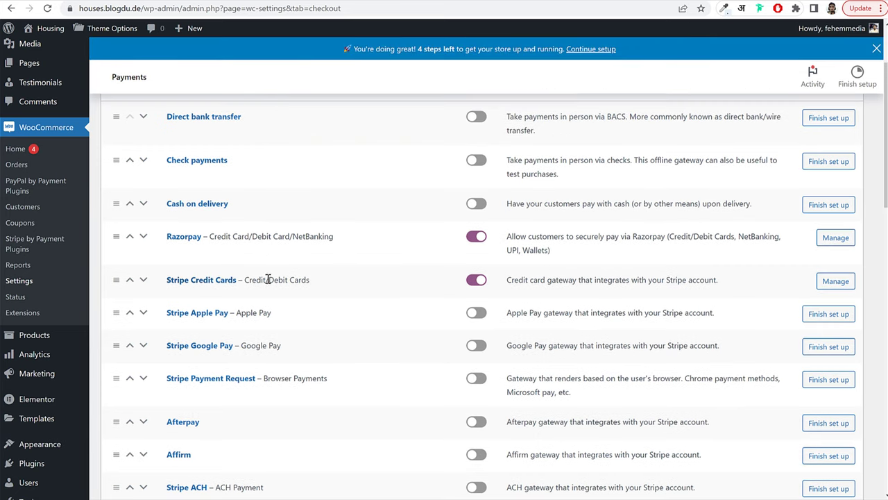
scroll(268, 279, "down", 12)
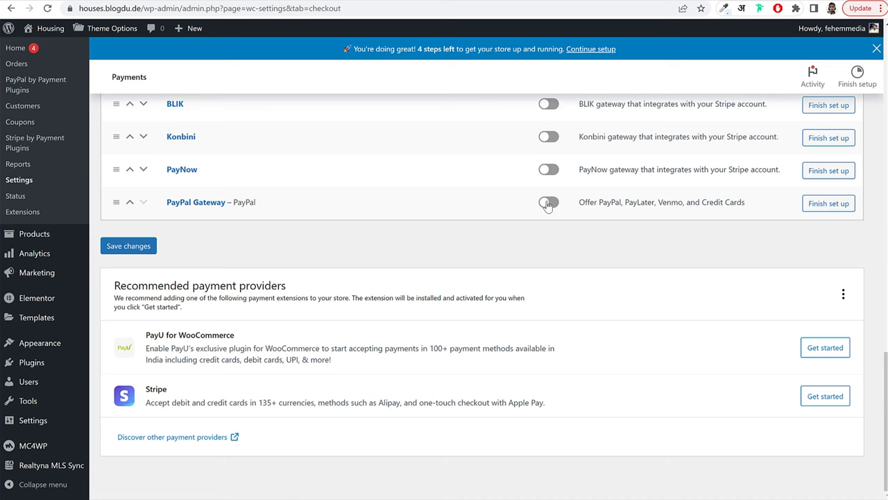
left_click(549, 203)
left_click(104, 248)
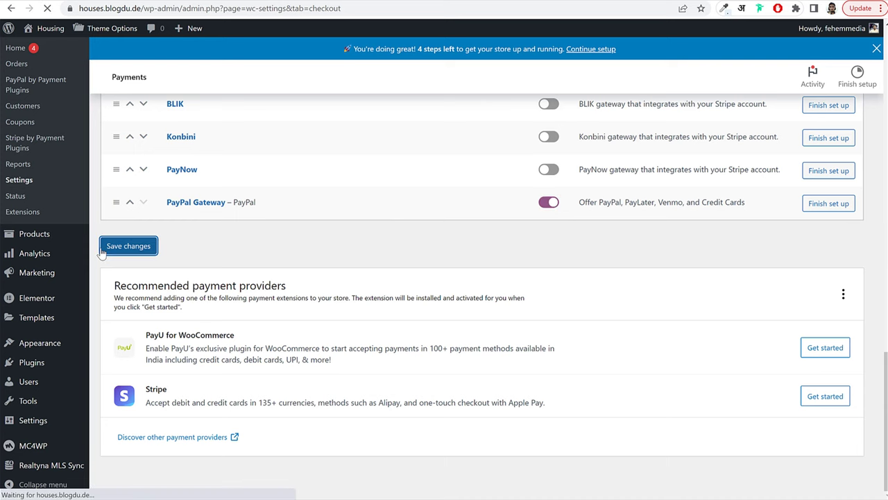
- Open the PayPal Gateway settings page
scroll(363, 229, "down", 3)
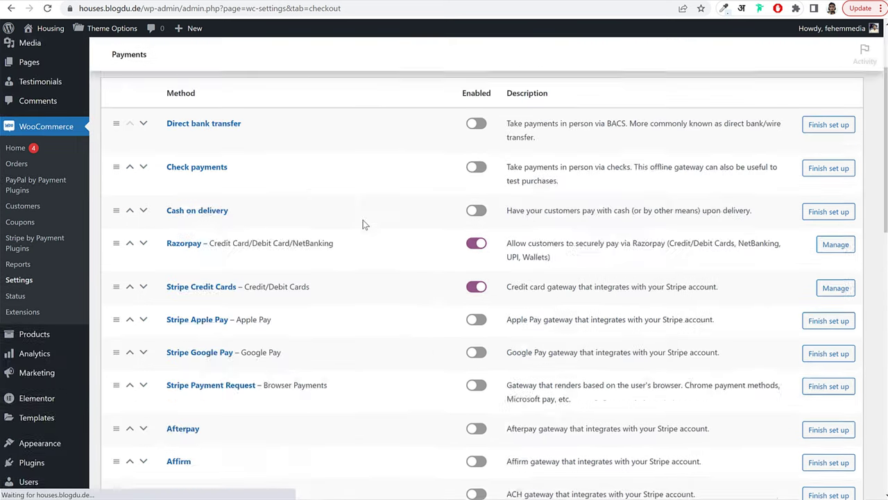
scroll(363, 234, "down", 15)
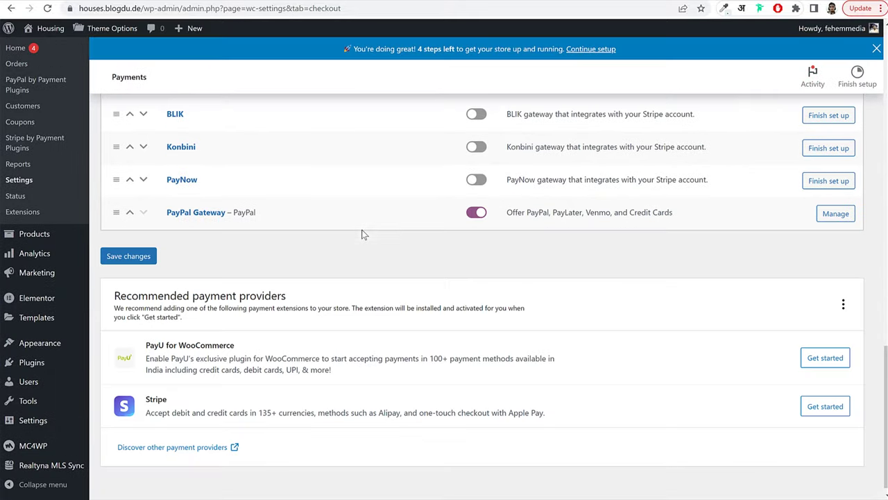
left_click(196, 214)
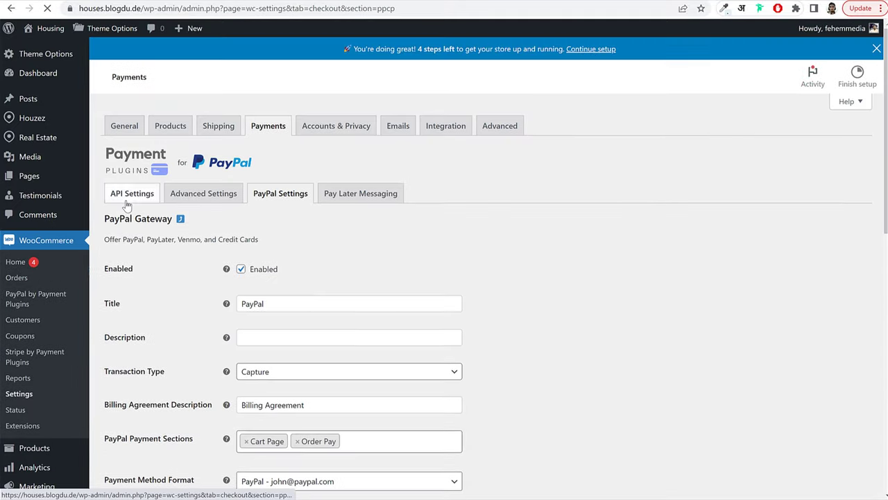
- In PayPal API Settings, keep Environment on production and start Connect to PayPal
left_click(134, 197)
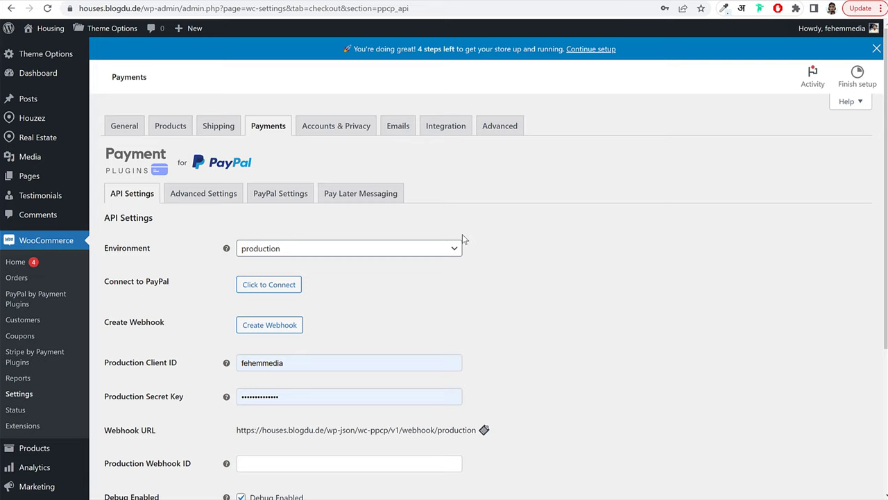
scroll(565, 337, "down", 3)
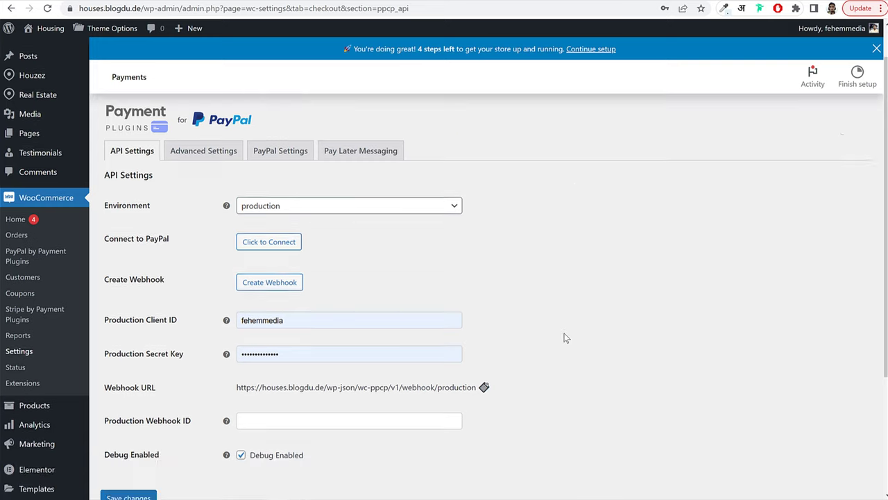
scroll(565, 337, "up", 3)
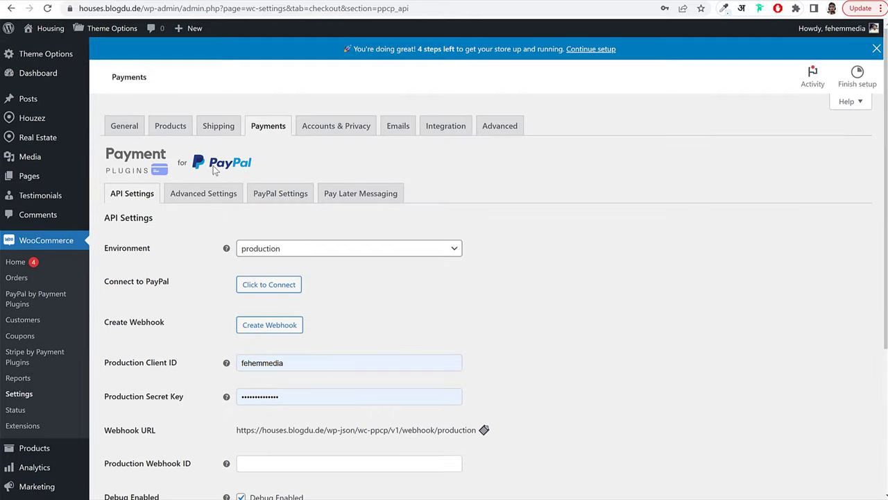
left_click_drag(111, 249, 188, 252)
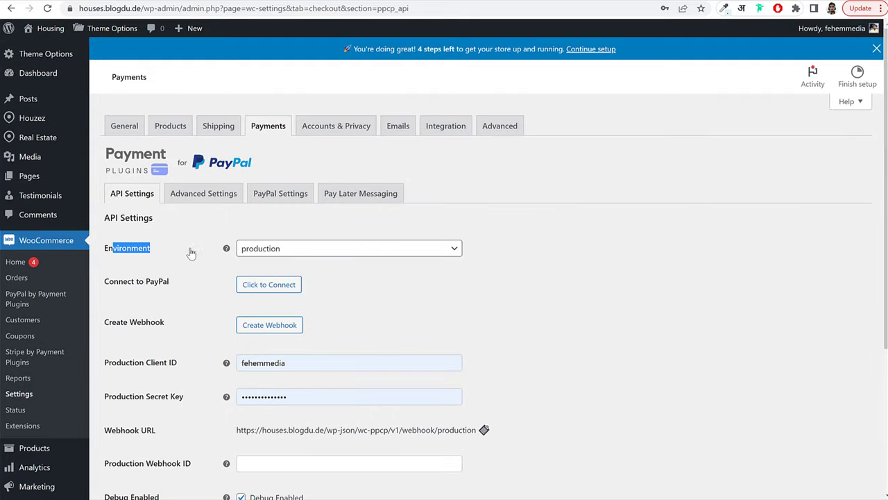
left_click(314, 252)
left_click(332, 286)
left_click(375, 291)
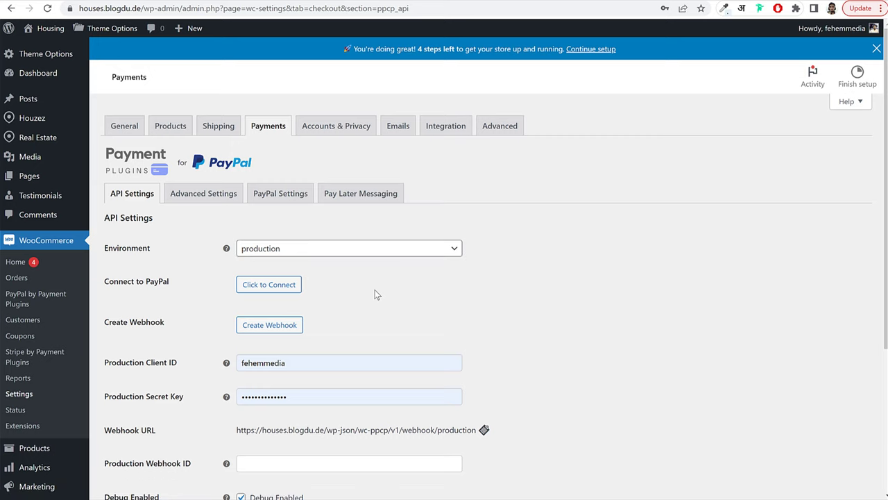
left_click_drag(105, 248, 171, 285)
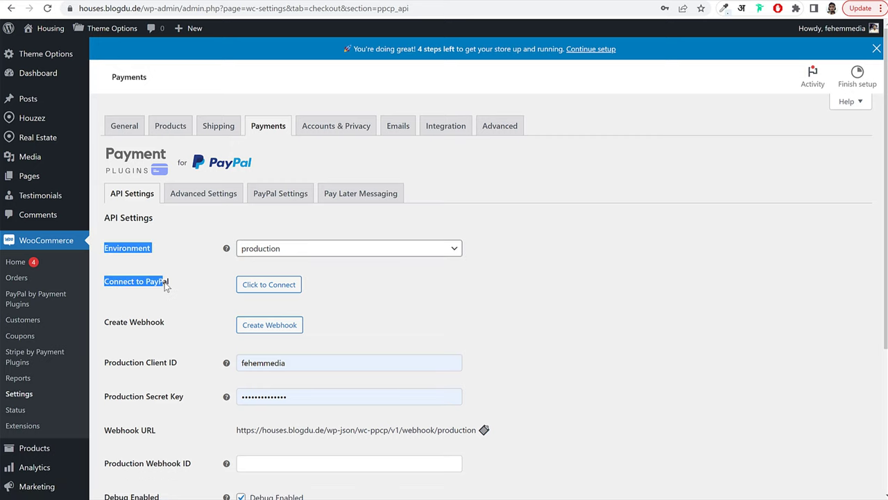
left_click(270, 287)
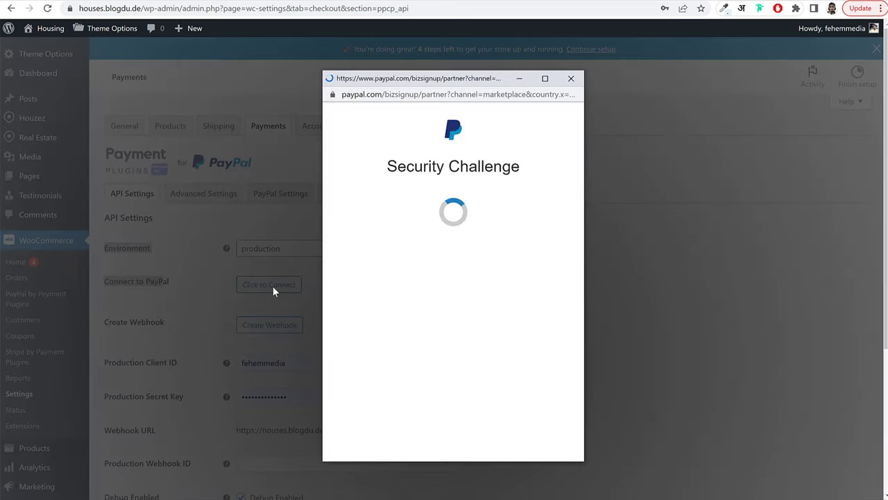
- Pass PayPal's security check, sign in with the saved account, and agree to connect
left_click(452, 211)
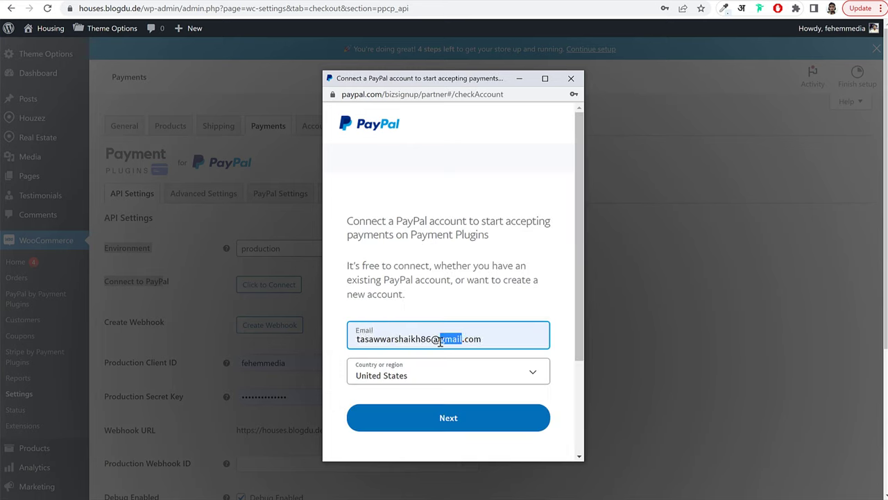
triple_click(442, 338)
scroll(476, 127, "up", 1)
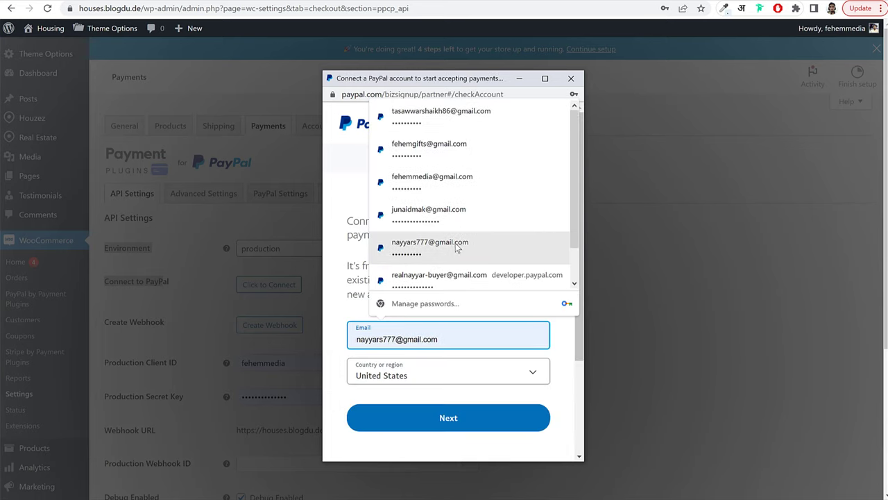
left_click(451, 186)
left_click(455, 409)
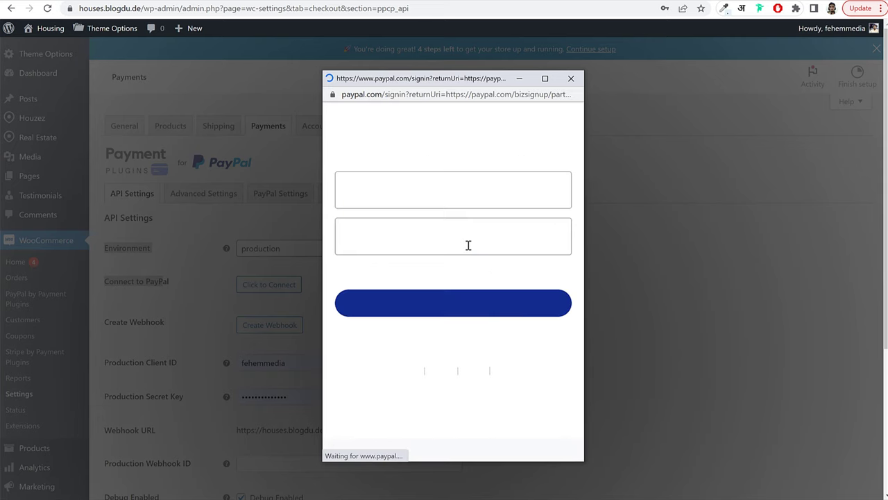
left_click(467, 308)
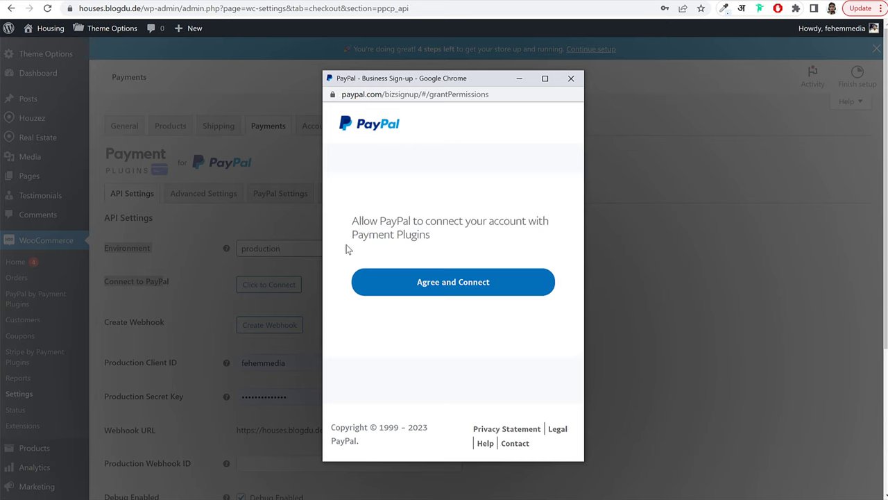
left_click(431, 288)
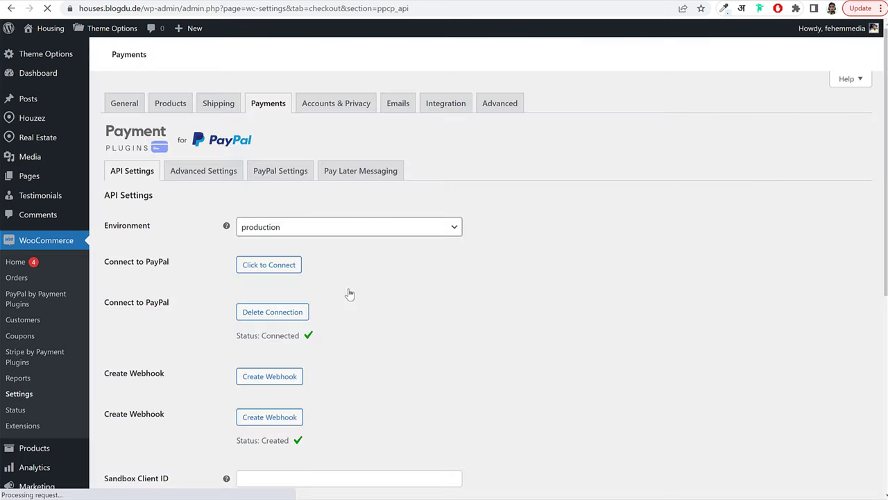
- Save the PayPal API settings and return to the Payment Methods list
scroll(340, 300, "down", 3)
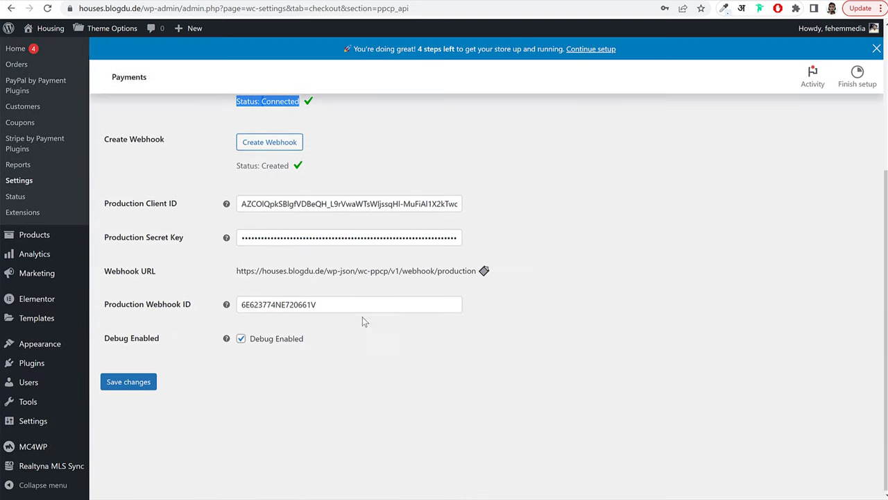
left_click(146, 385)
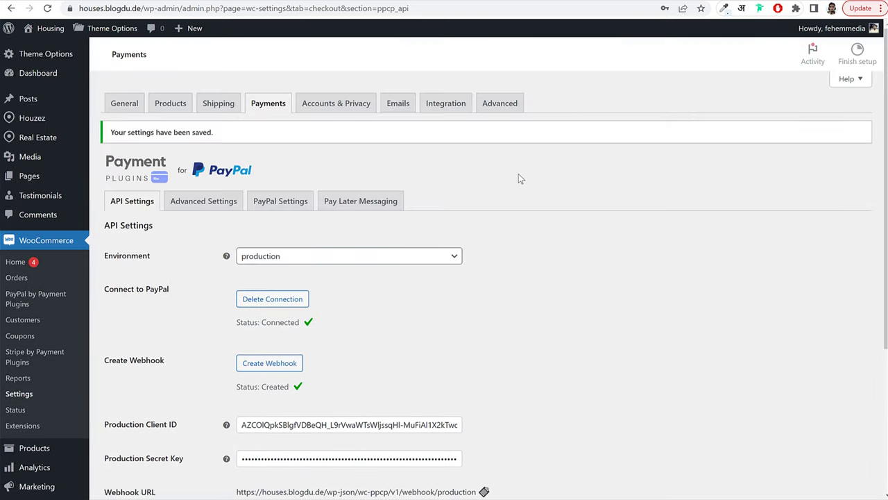
left_click(259, 132)
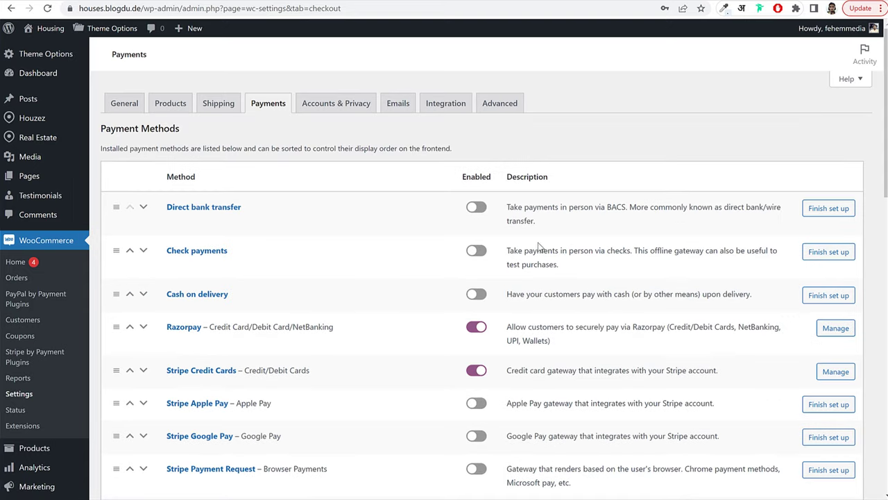
- Set Stripe Credit Cards API mode to Live, save, and start connecting a Stripe account
scroll(569, 252, "down", 1)
left_click(200, 340)
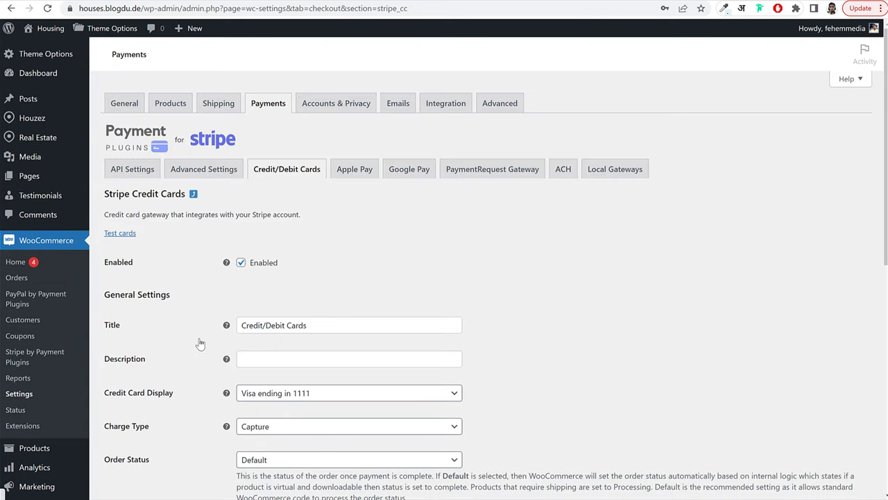
scroll(534, 300, "down", 1)
scroll(534, 299, "up", 2)
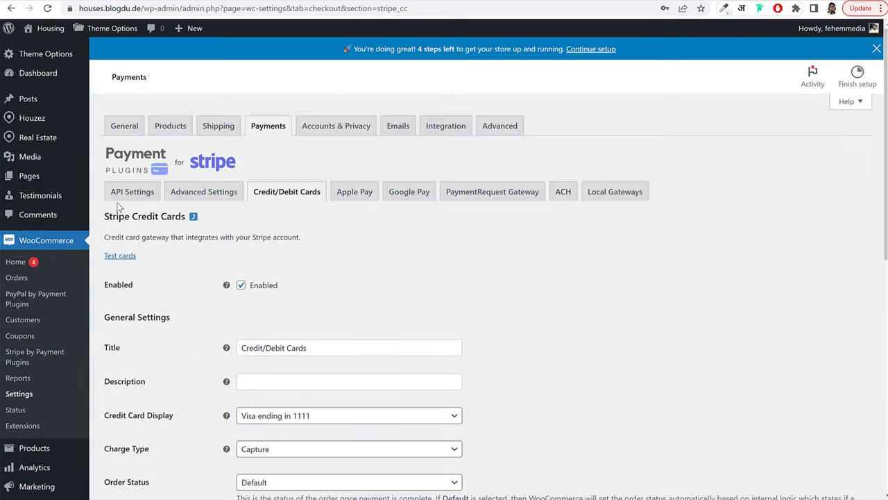
left_click(139, 193)
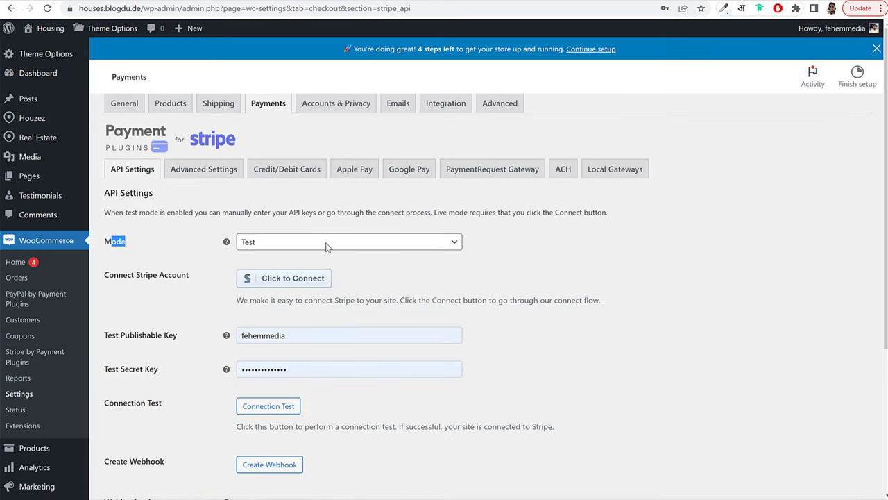
left_click(318, 265)
left_click(291, 306)
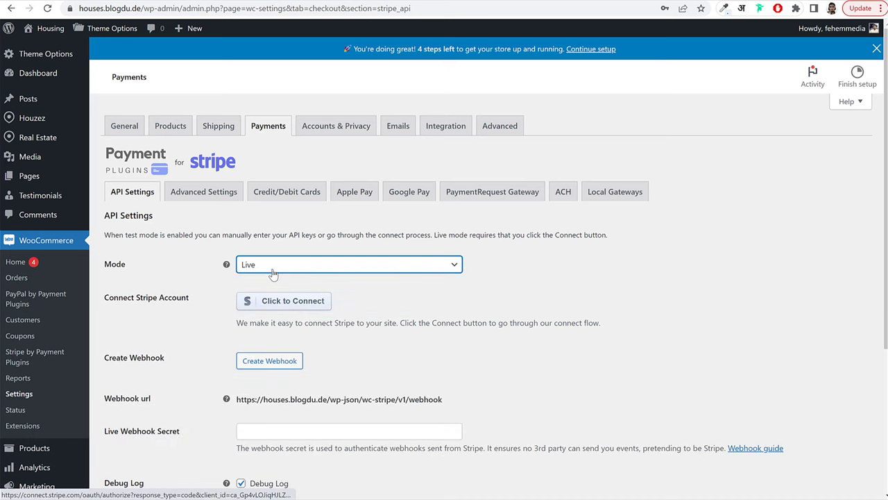
scroll(305, 320, "down", 2)
left_click(118, 440)
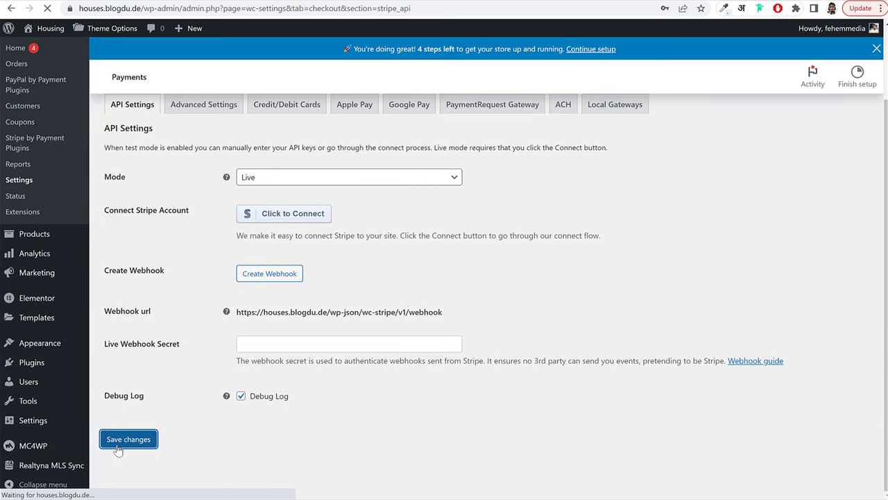
scroll(559, 292, "down", 1)
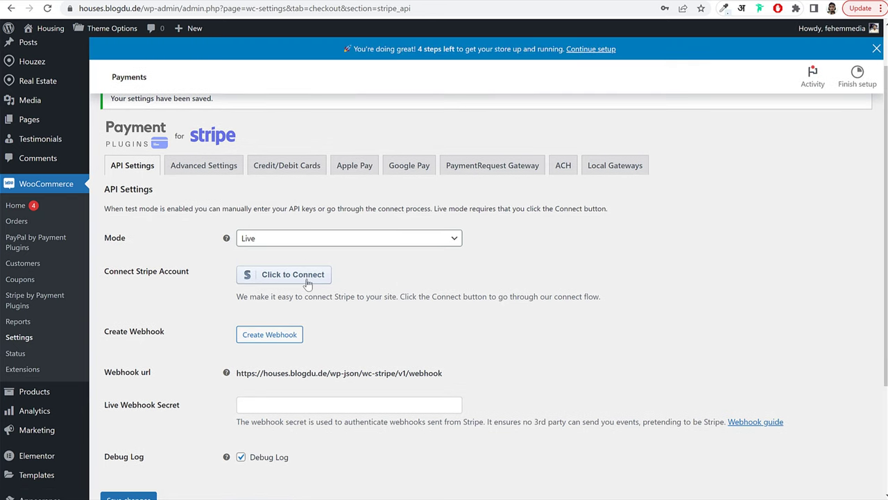
left_click(307, 281)
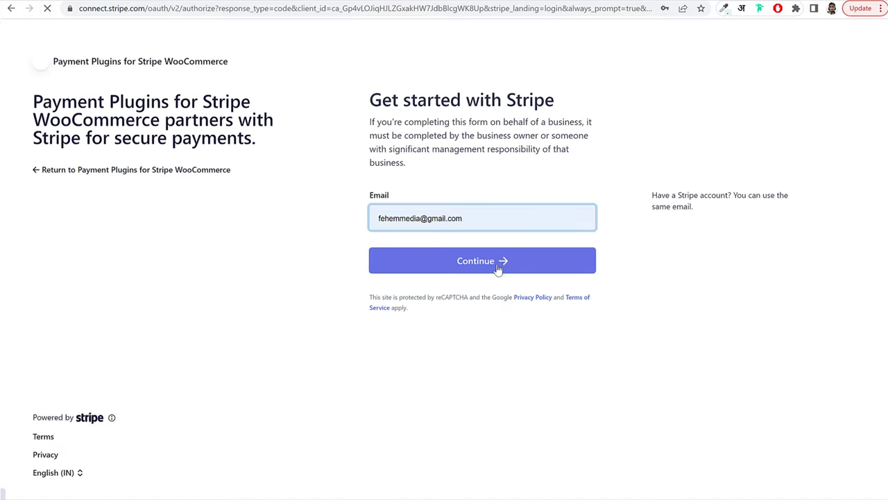
- Log in to Stripe with the saved password and connect the account created 8 Jan 2020
left_click(497, 269)
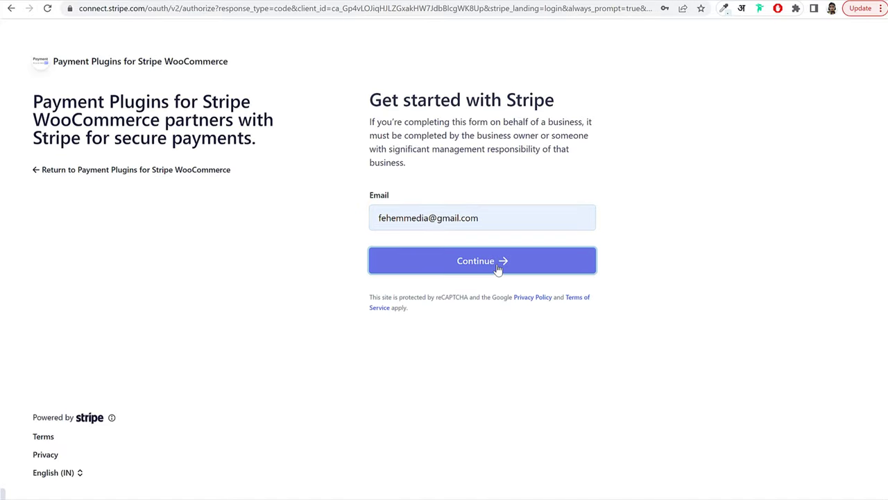
left_click(478, 221)
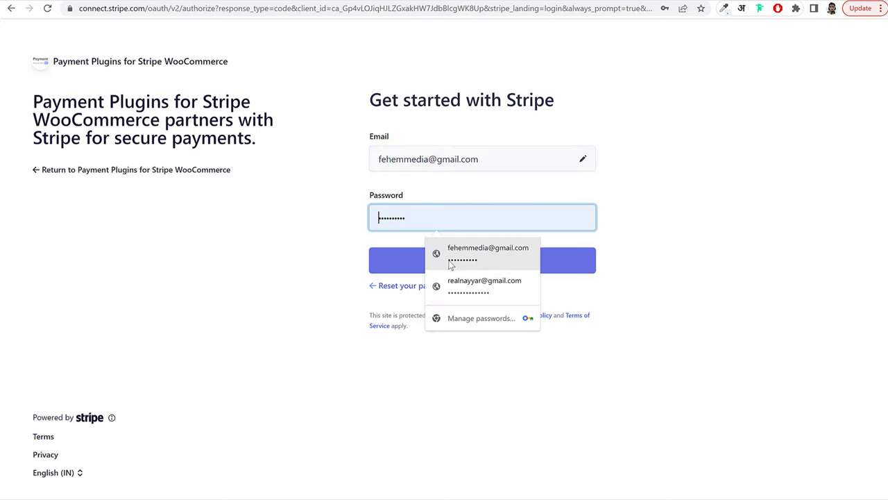
left_click(479, 254)
left_click(421, 264)
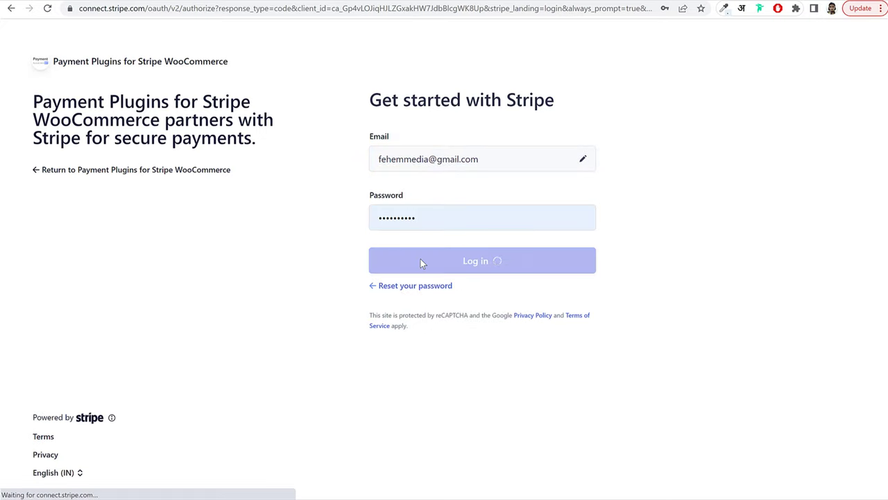
scroll(453, 293, "down", 2)
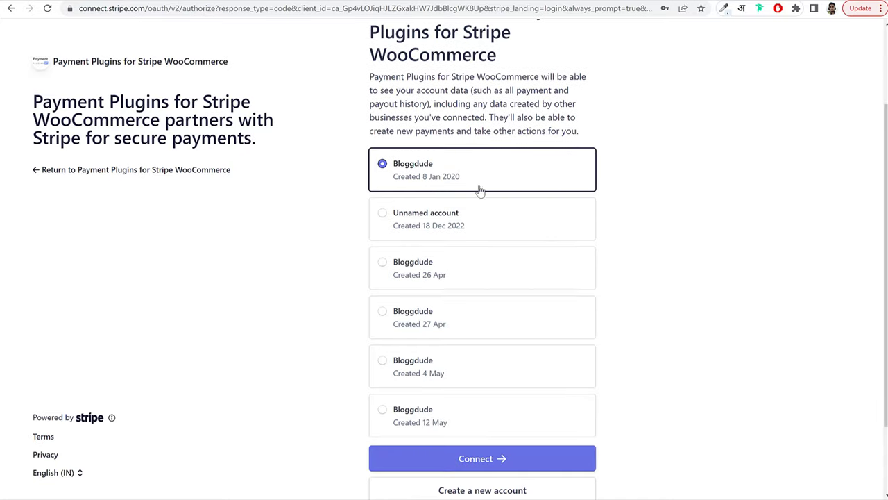
left_click(492, 458)
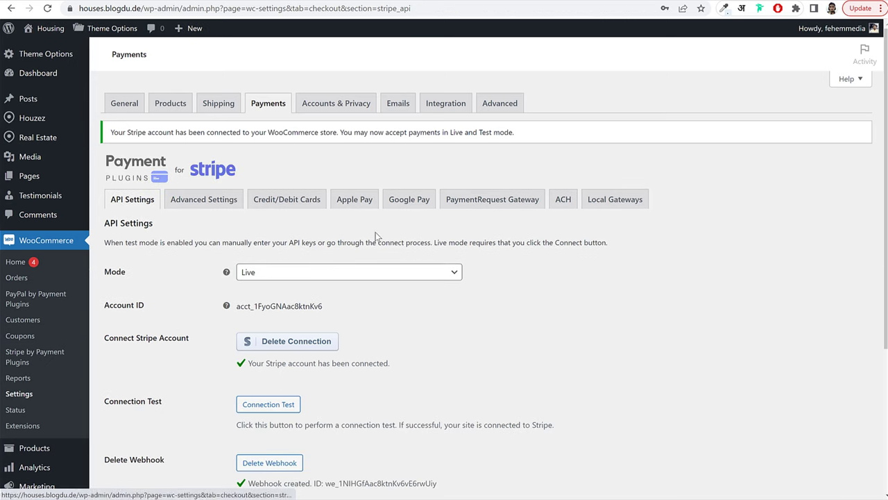
- Save the connected Stripe settings and open the Razorpay gateway settings
scroll(407, 228, "down", 3)
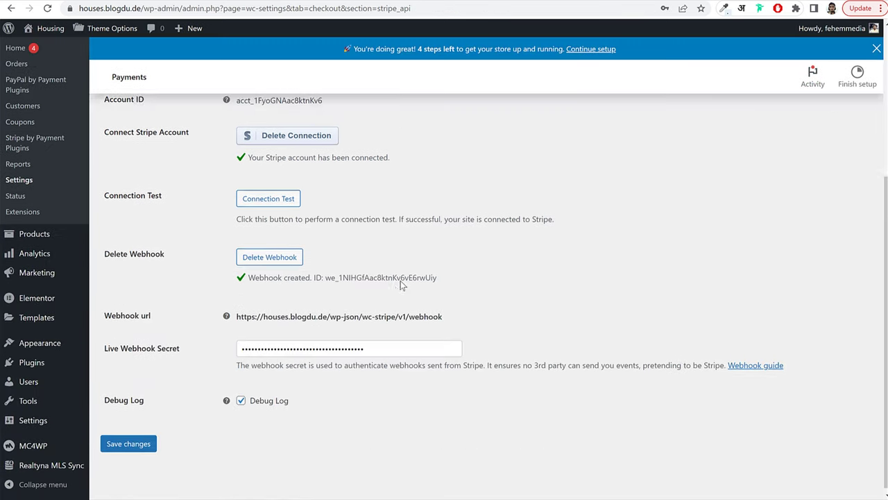
left_click(123, 439)
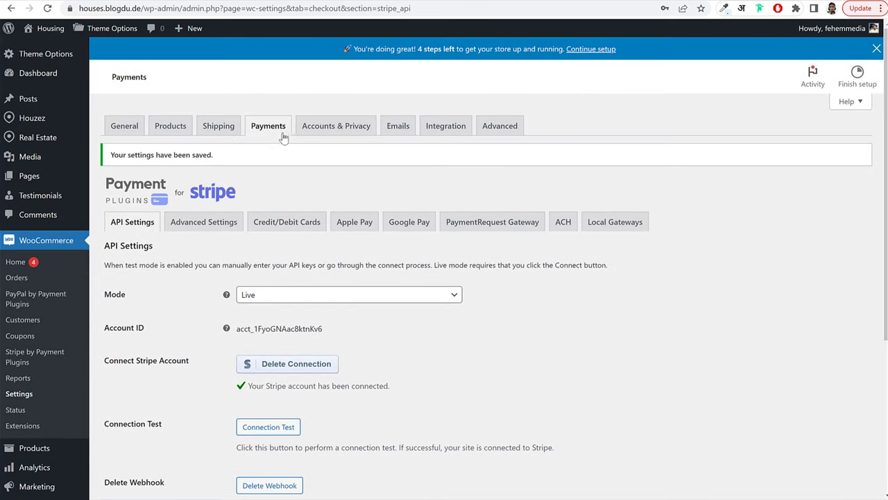
left_click(278, 132)
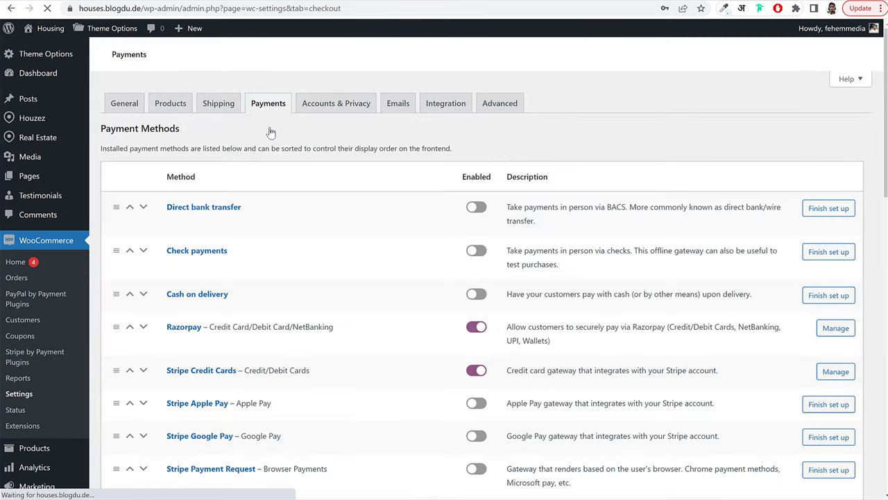
scroll(372, 248, "down", 2)
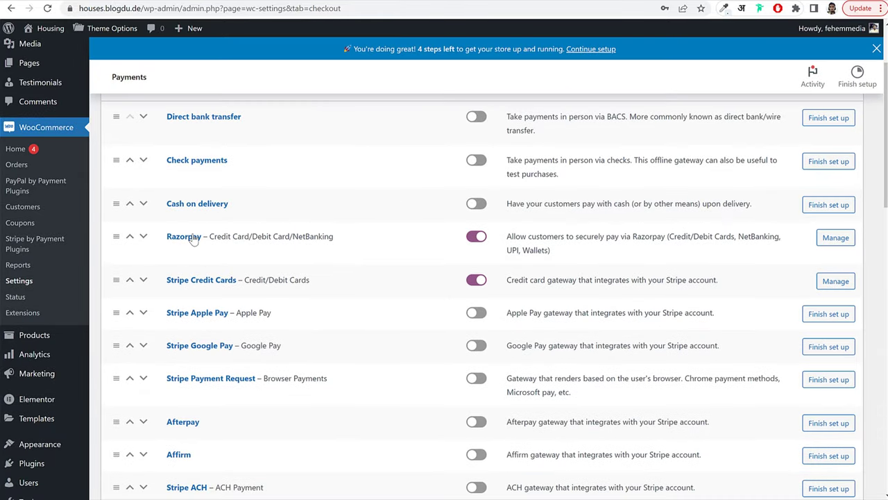
left_click(188, 237)
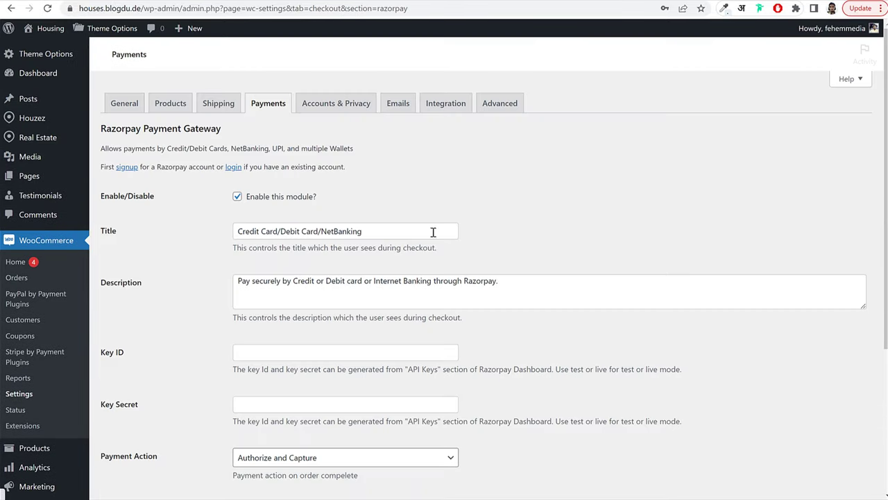
- Point out the Razorpay key instructions and the empty Key ID and Key Secret fields
scroll(615, 198, "down", 1)
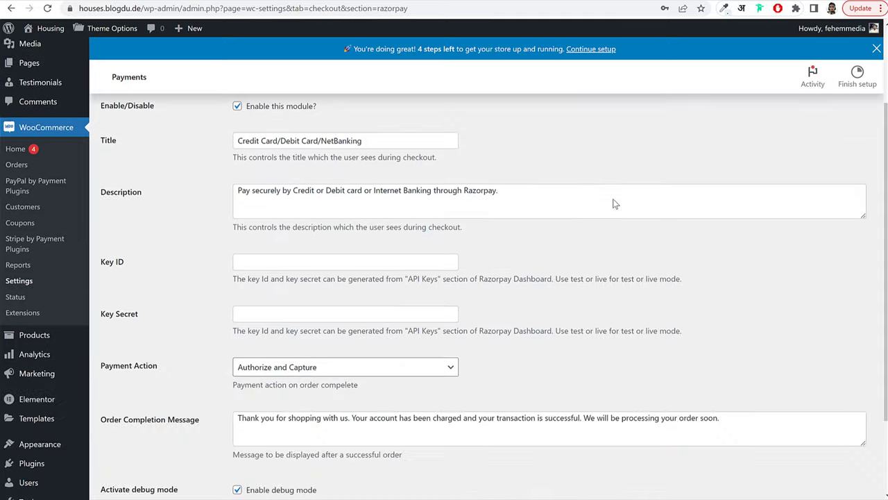
scroll(615, 200, "up", 1)
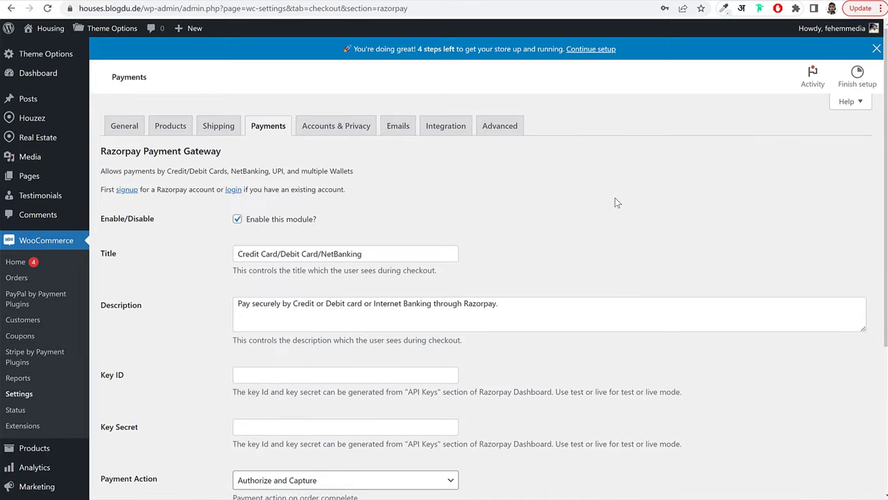
left_click(608, 205)
scroll(406, 257, "down", 2)
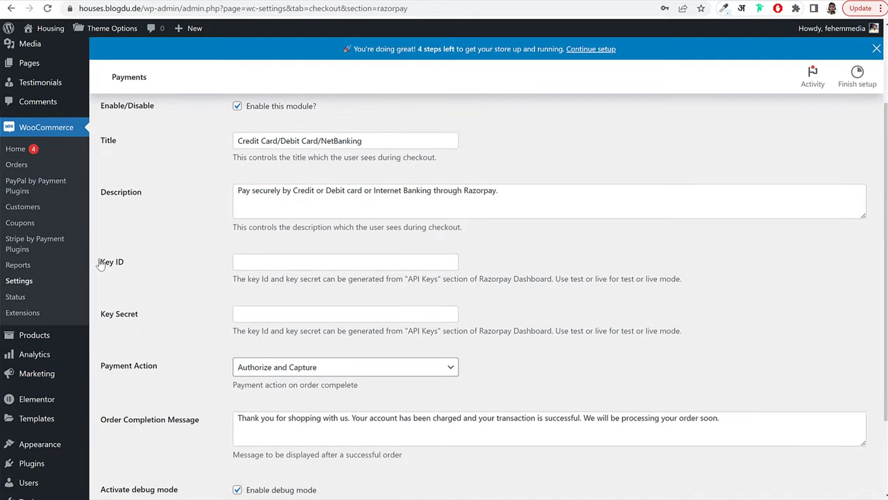
left_click(139, 267, "shift")
left_click(118, 313)
left_click(111, 316, "shift")
left_click(144, 319)
left_click(113, 308, "shift")
left_click(103, 271, "shift")
left_click(102, 268, "shift")
left_click(103, 272, "shift")
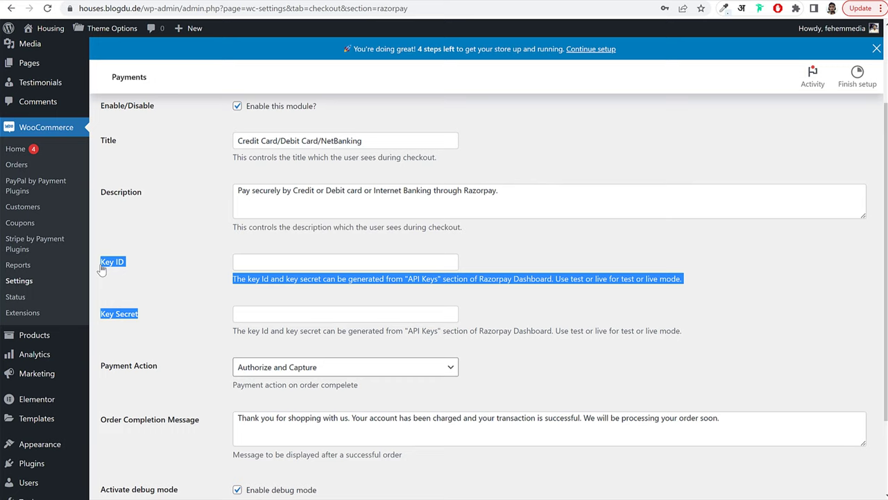
left_click(142, 289)
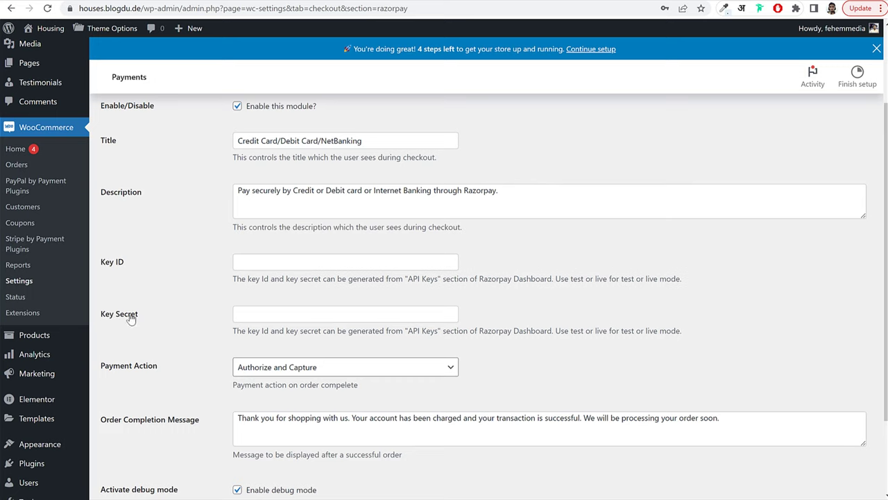
left_click(301, 258)
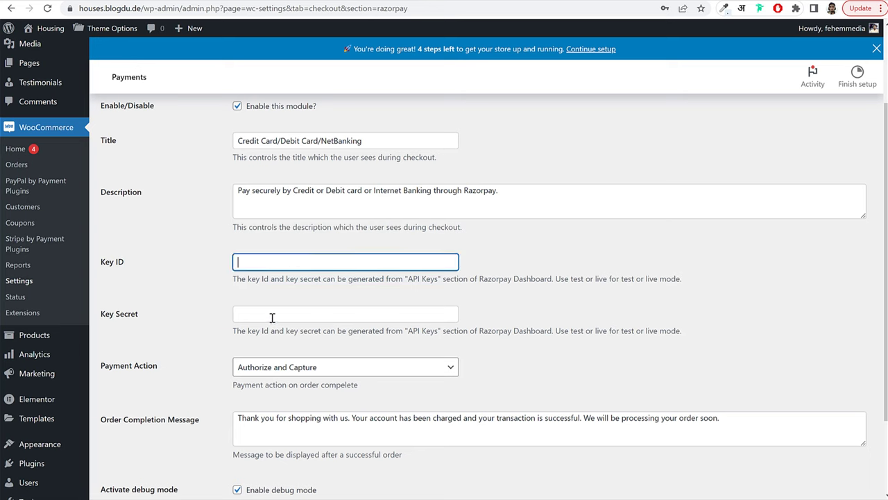
left_click(273, 318)
left_click(491, 270)
scroll(361, 244, "up", 2)
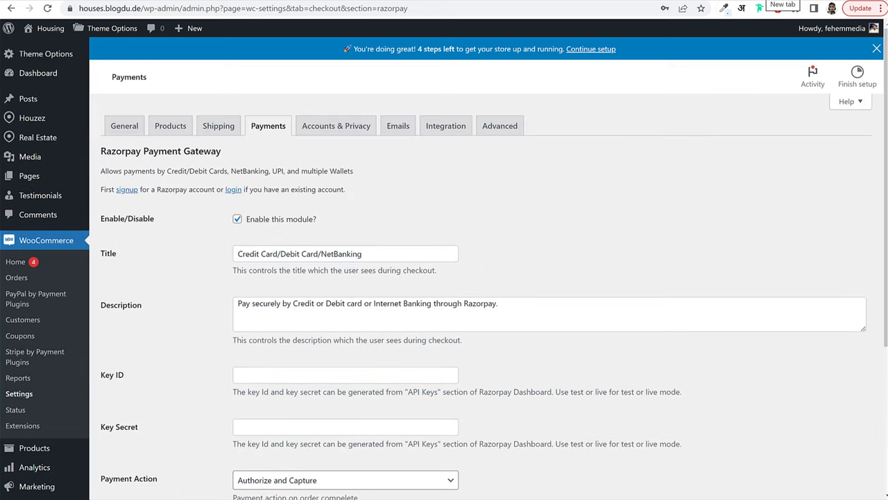
- In the Razorpay Dashboard, open Account & Settings > API keys and copy the Live Key ID
key("ctrl+Tab")
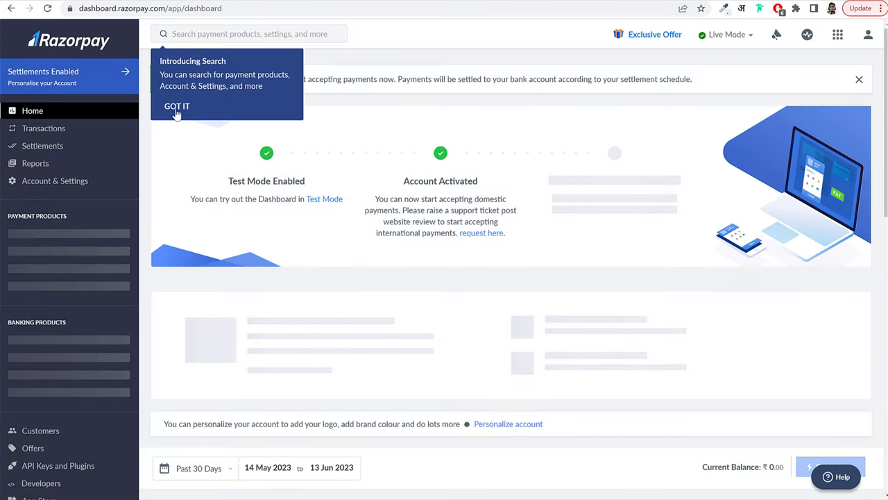
left_click(176, 107)
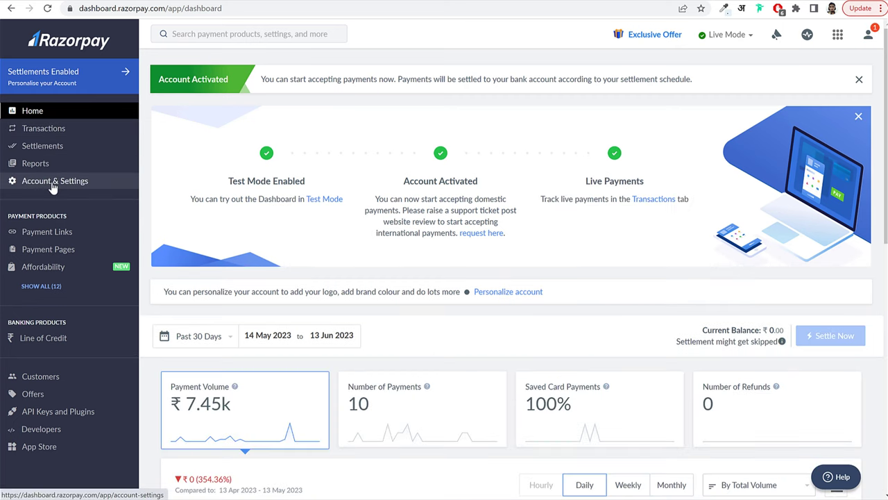
left_click(58, 185)
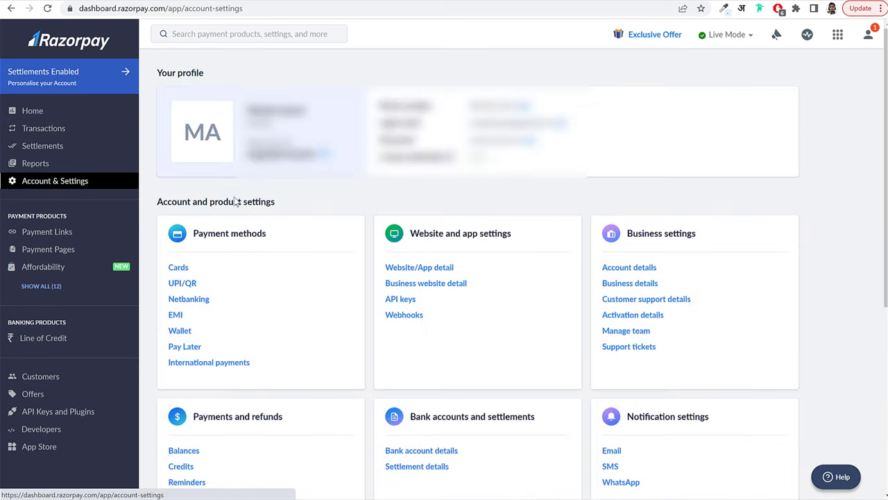
left_click(397, 300)
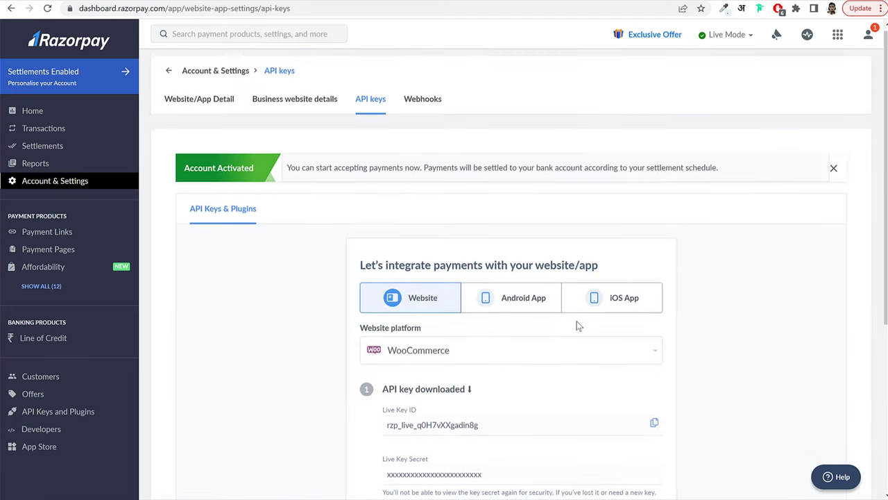
scroll(448, 300, "down", 3)
double_click(443, 261)
key("ctrl+c")
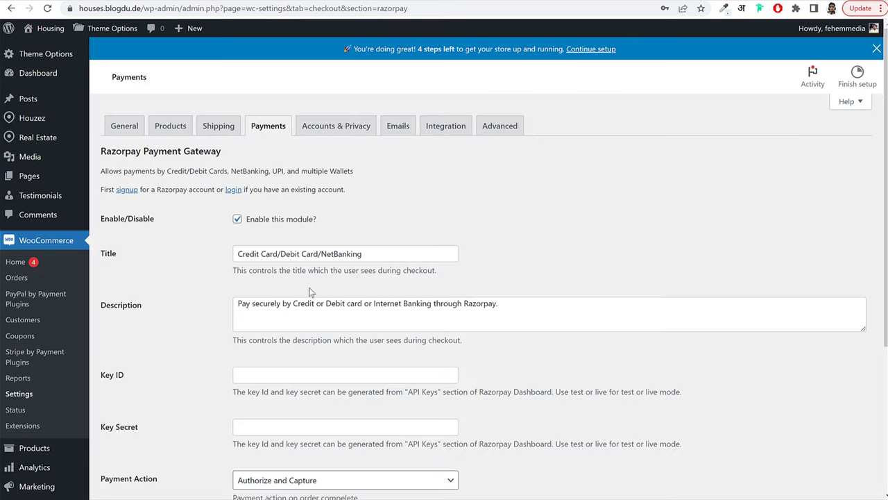
- Paste the Live Key ID and Live Key Secret into the Key ID and Key Secret fields
left_click(277, 373)
key("ctrl+v")
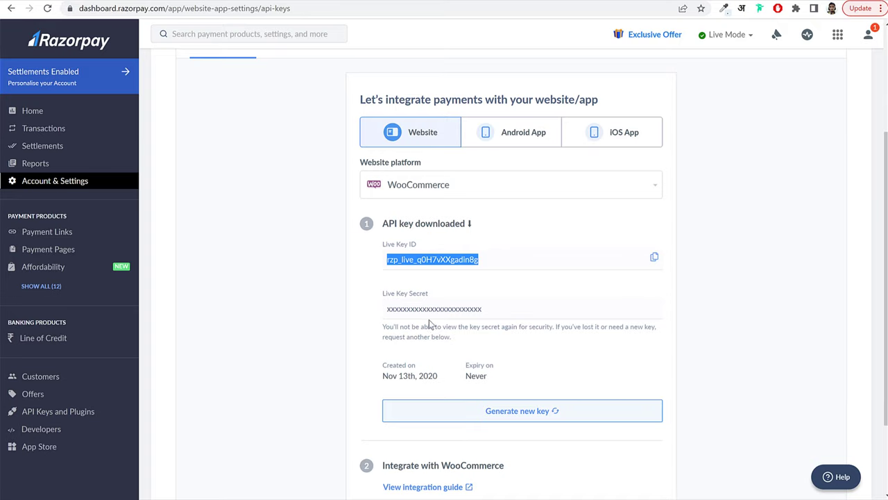
double_click(431, 308)
key("ctrl+c")
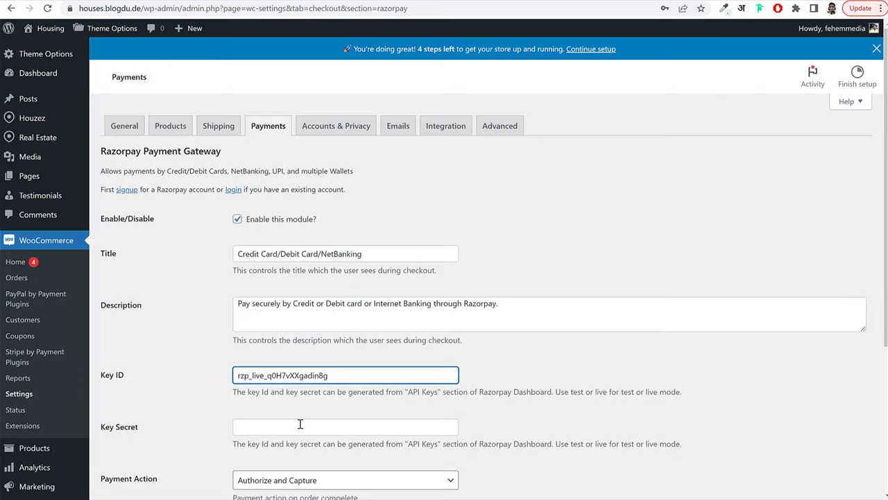
left_click(300, 423)
key("ctrl+v")
- Save the Razorpay gateway settings with the live keys
scroll(308, 253, "down", 3)
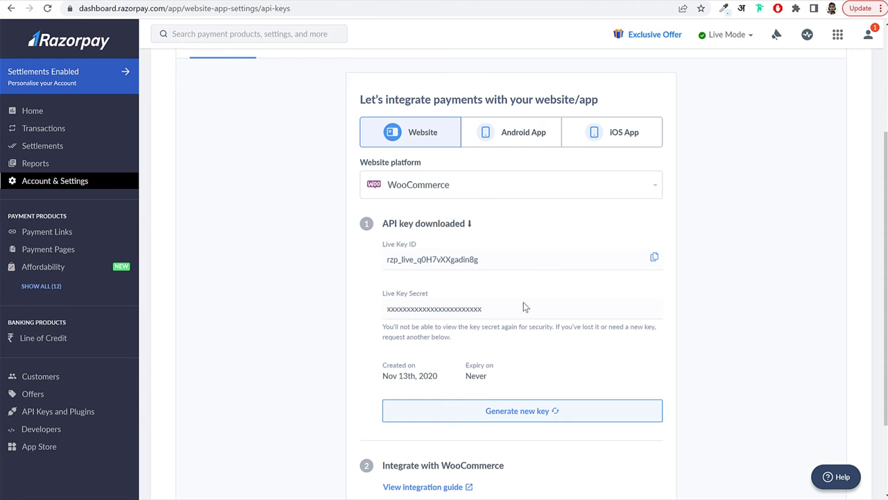
double_click(423, 315)
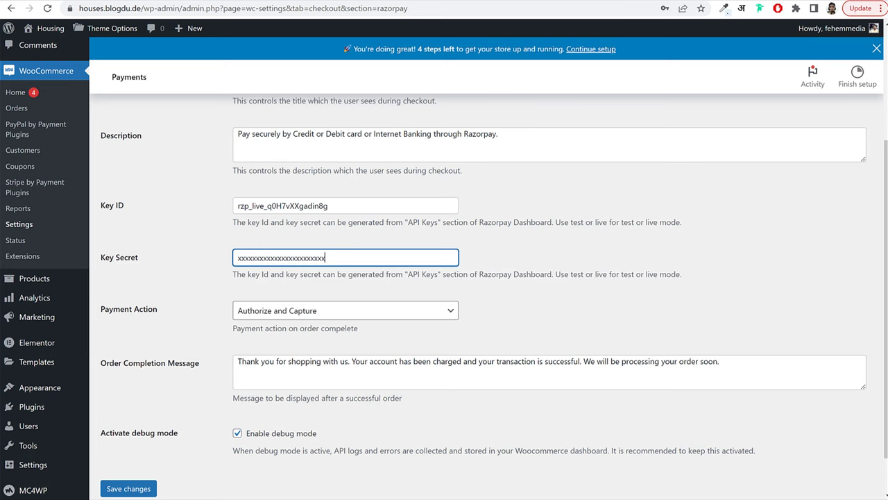
left_click(136, 490)
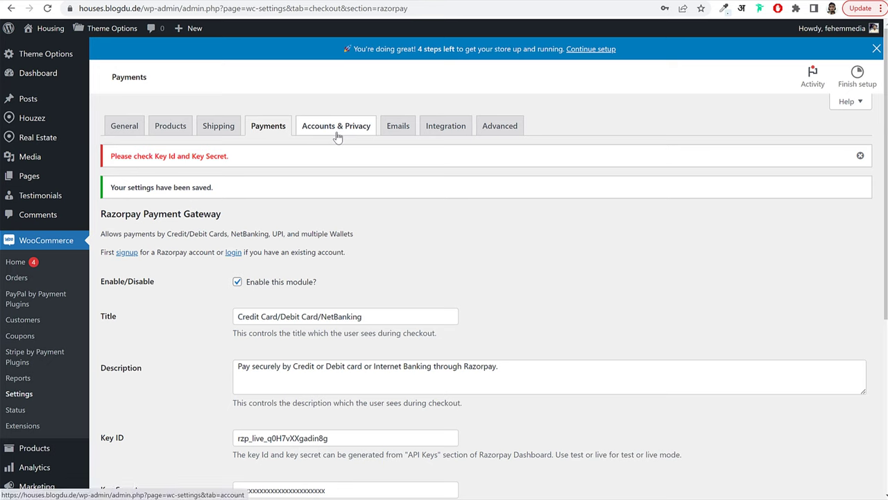
- Allow customers to log in at checkout and create accounts at checkout and on My account
left_click(307, 129)
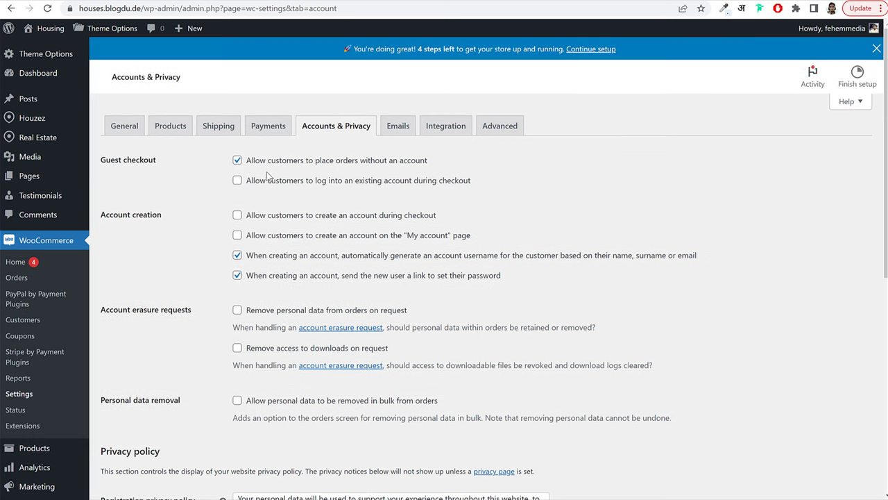
left_click(307, 183)
left_click_drag(307, 183, 470, 186)
left_click(260, 221)
left_click_drag(309, 218, 441, 216)
left_click(269, 237)
left_click_drag(275, 237, 462, 243)
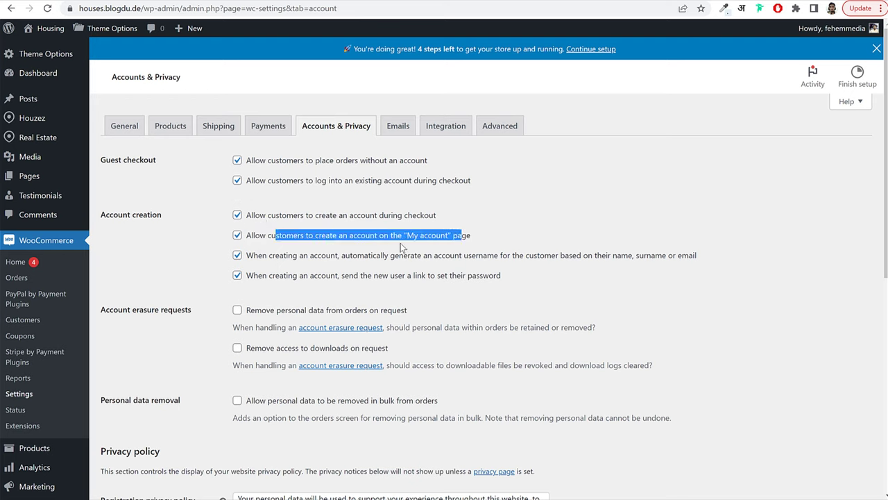
left_click_drag(247, 180, 312, 238)
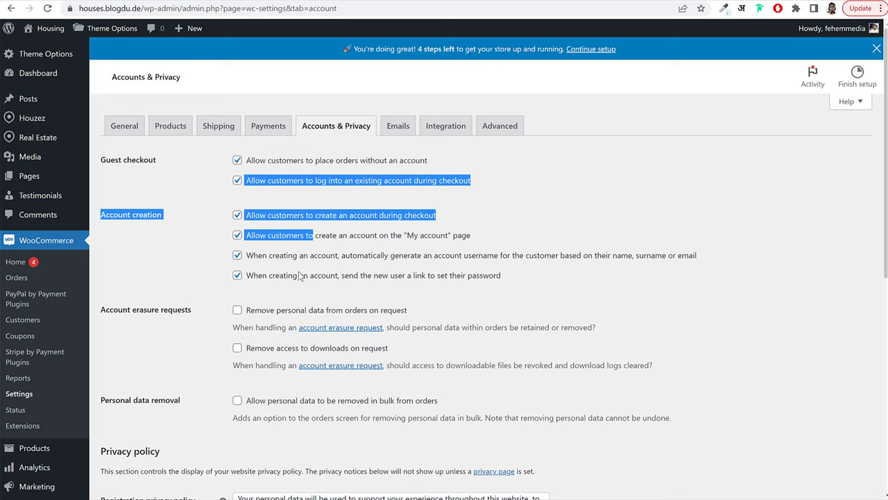
- Turn off auto-generated usernames and set-password links, then save the Accounts & Privacy settings
left_click_drag(258, 297, 265, 258)
left_click(238, 255)
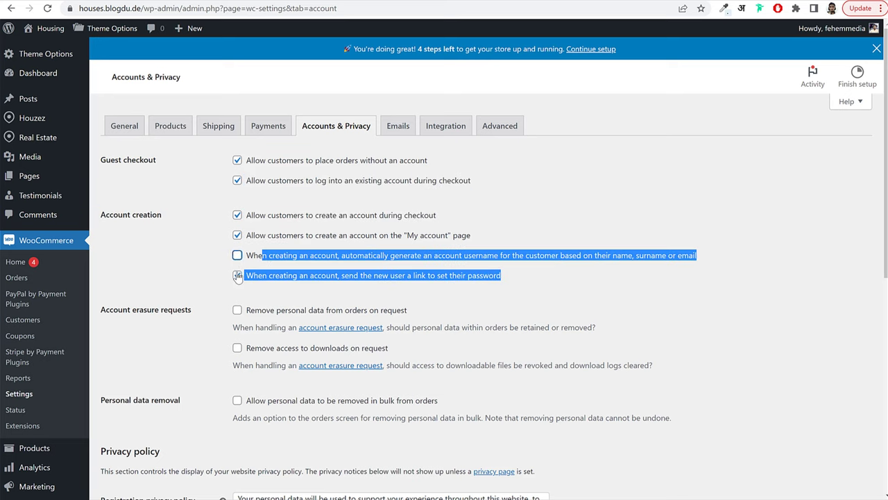
left_click(238, 276)
left_click(390, 297)
scroll(393, 295, "down", 7)
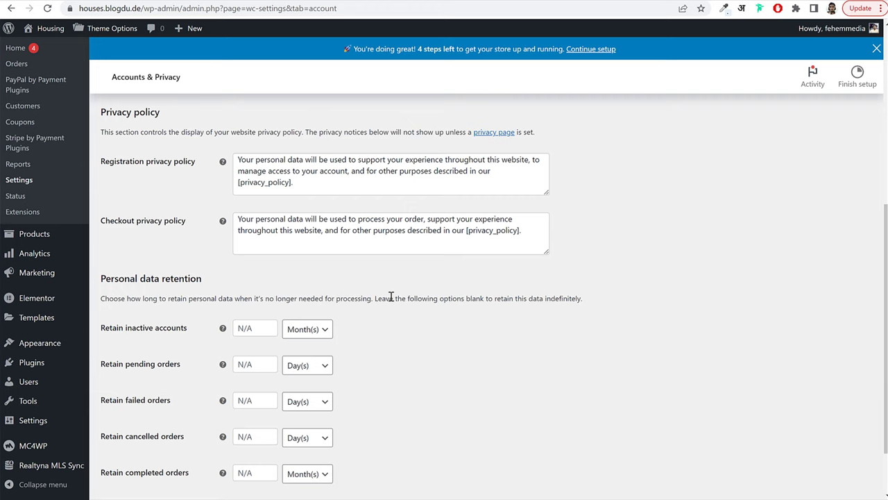
left_click(112, 443)
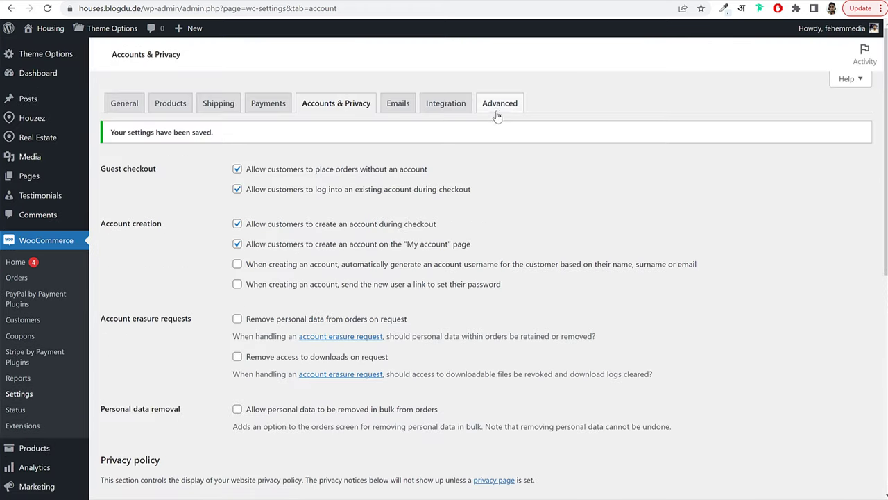
left_click(498, 106)
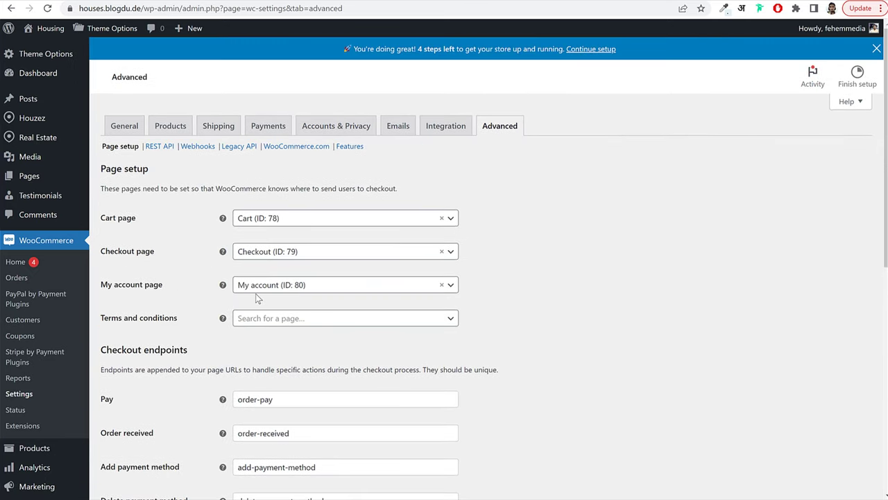
- Save the Advanced page setup, then enable Cash on delivery payments and save
scroll(153, 433, "down", 7)
left_click(129, 447)
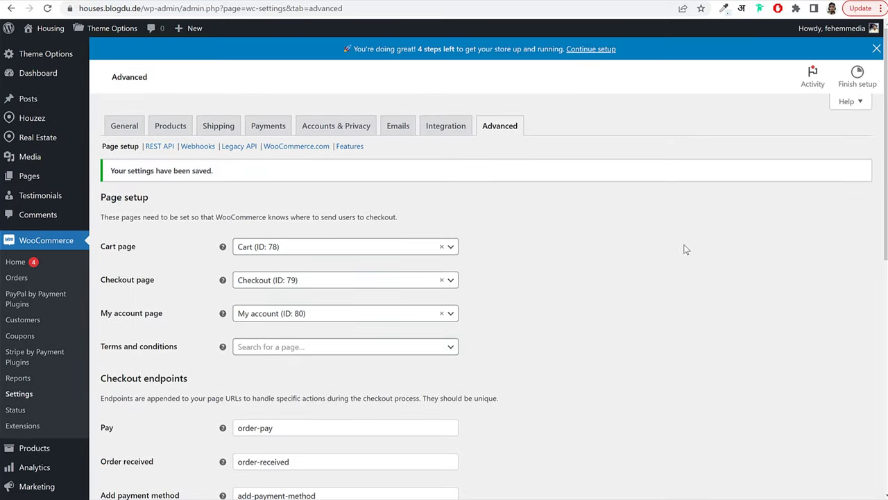
left_click(282, 129)
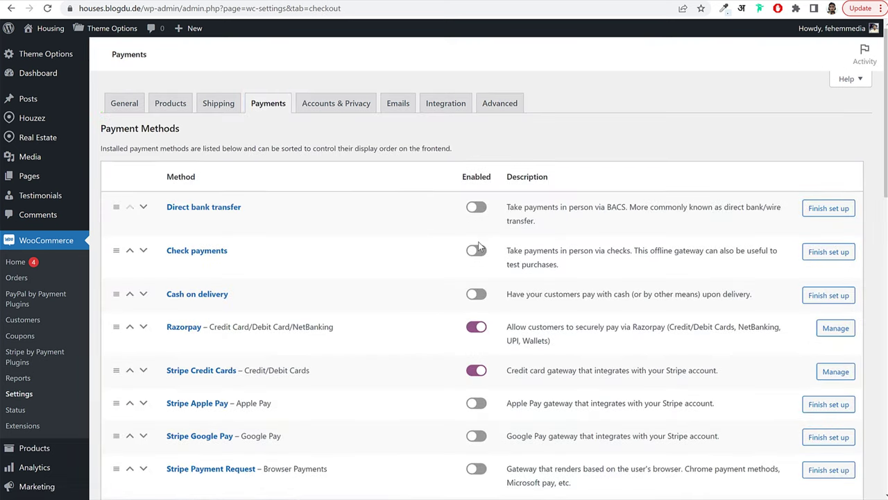
left_click(471, 297)
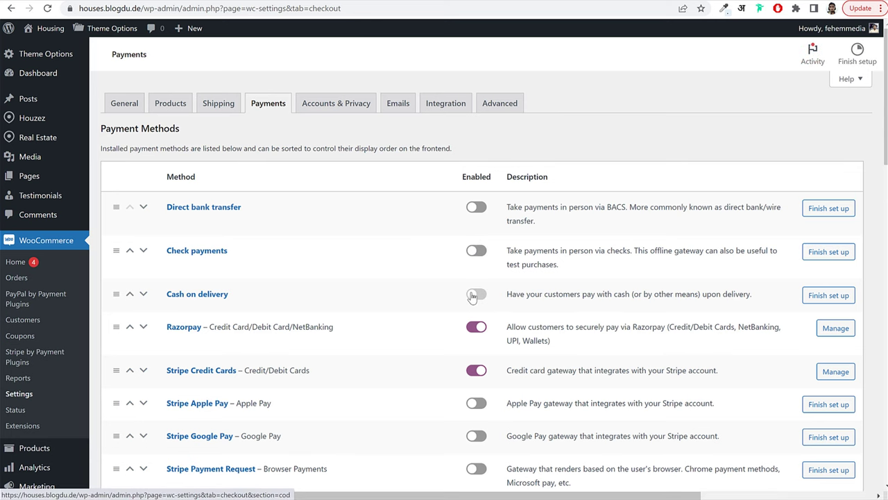
scroll(471, 297, "down", 8)
scroll(451, 312, "down", 9)
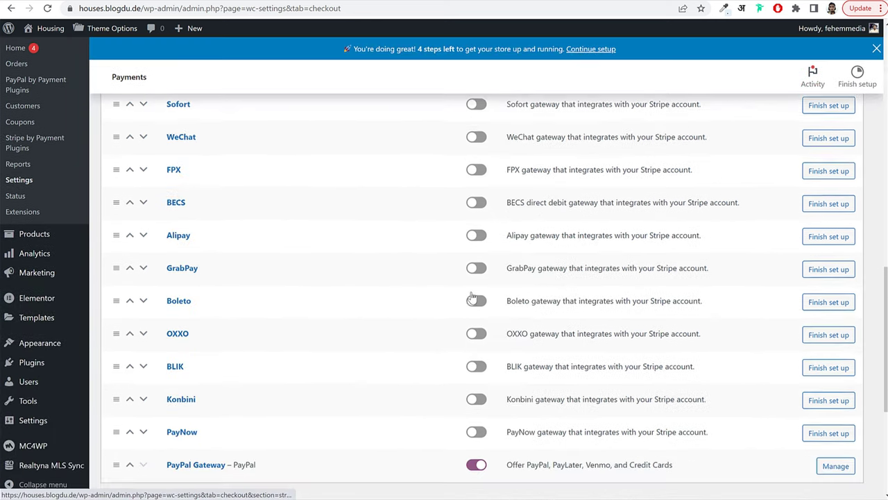
left_click(131, 246)
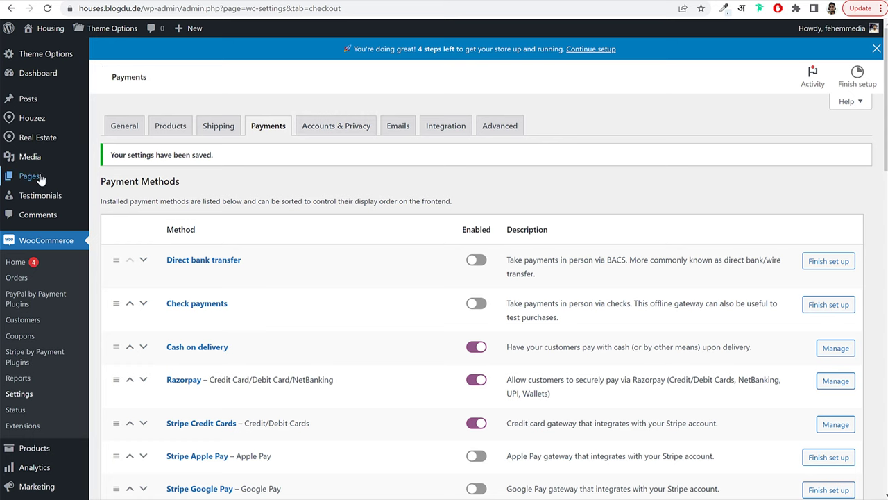
left_click(39, 177)
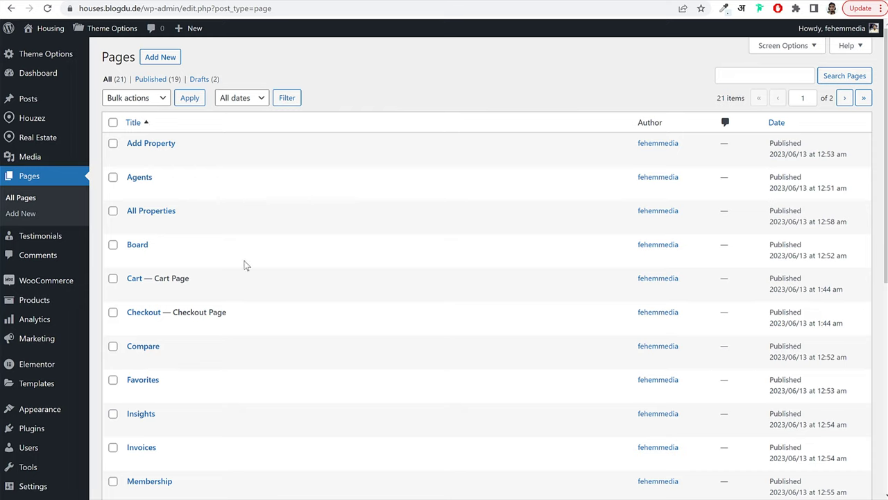
- Open the Cart page in the editor and preview it in a new tab
mouse_move(141, 292)
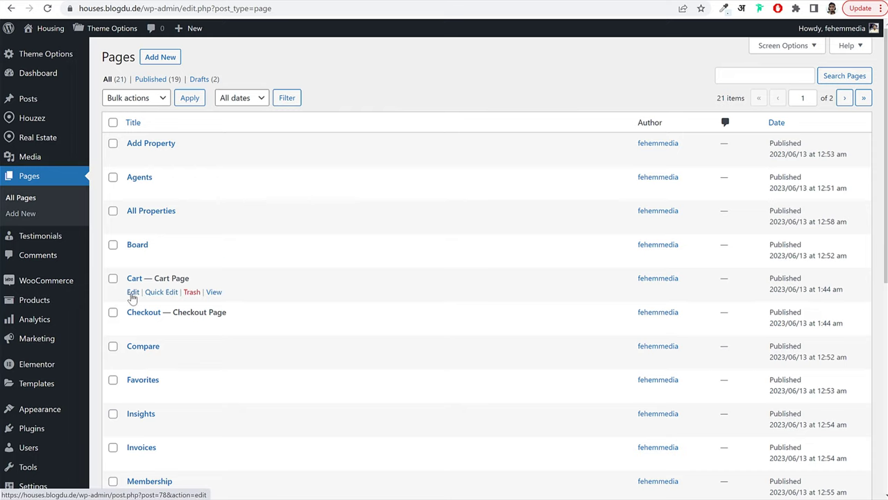
mouse_move(135, 329)
left_click(132, 292)
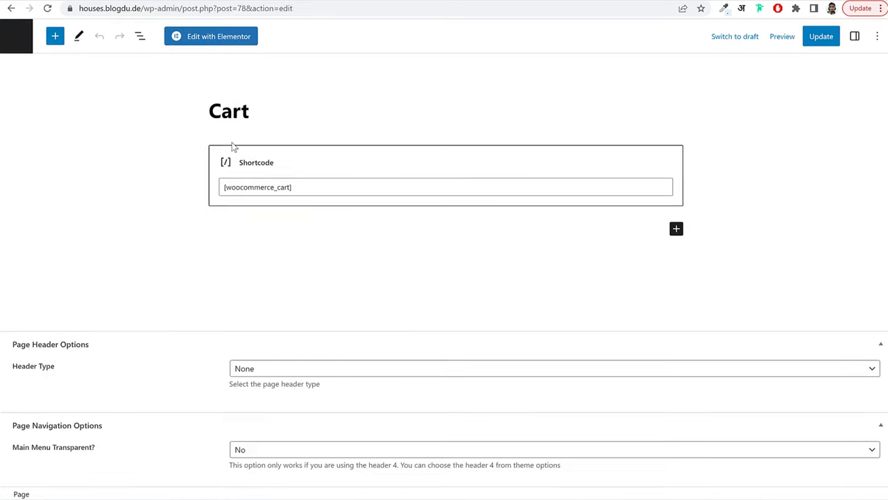
right_click(783, 40)
left_click(783, 37)
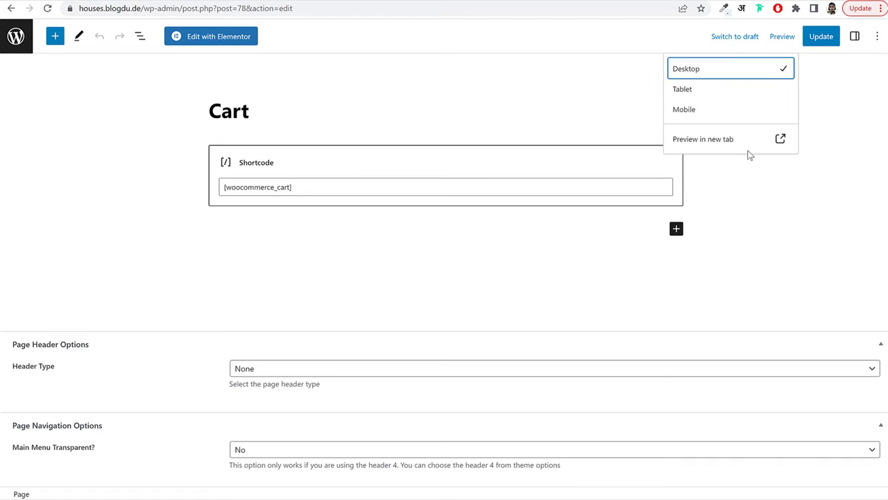
left_click(745, 142)
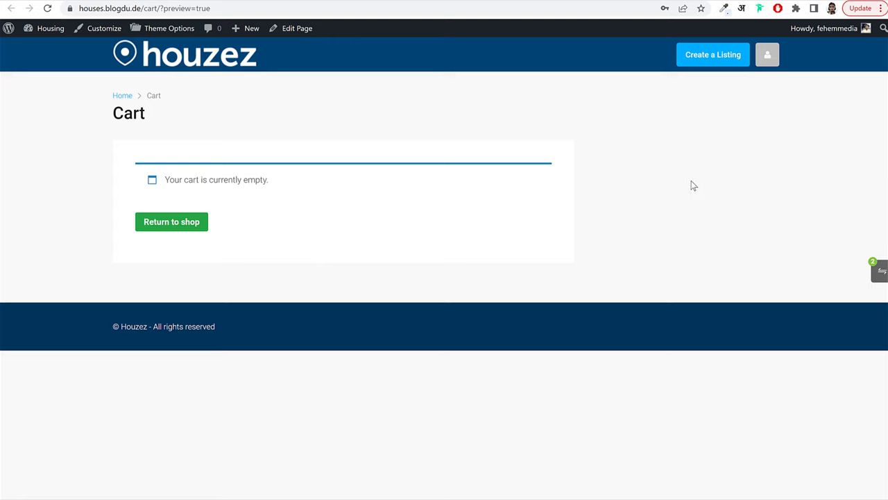
left_click(524, 6)
left_click(856, 36)
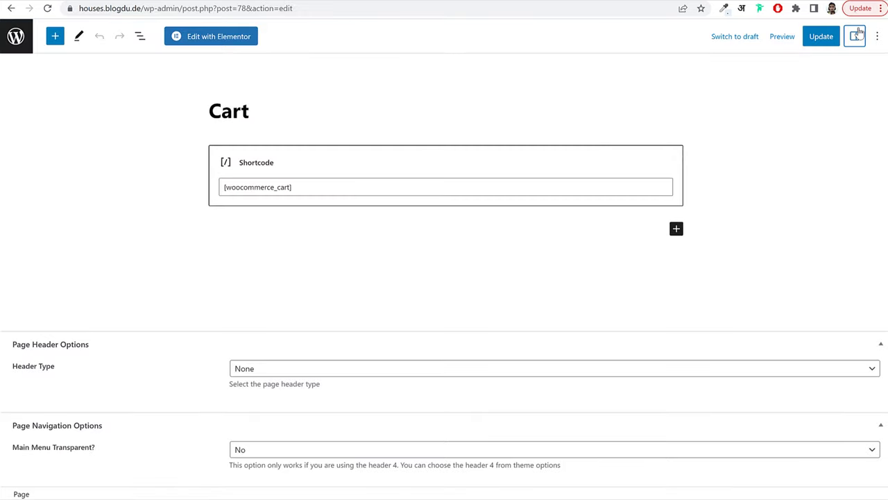
- Change the Cart page's template to Page Template
left_click(857, 36)
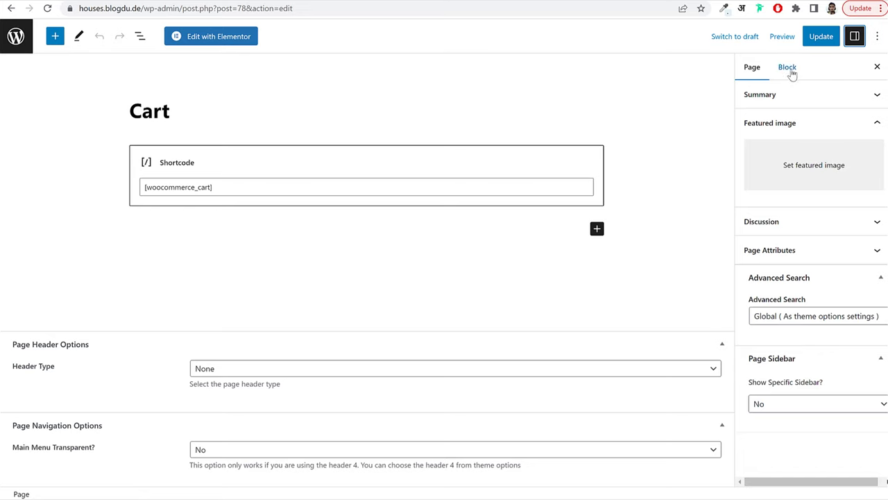
left_click(751, 77)
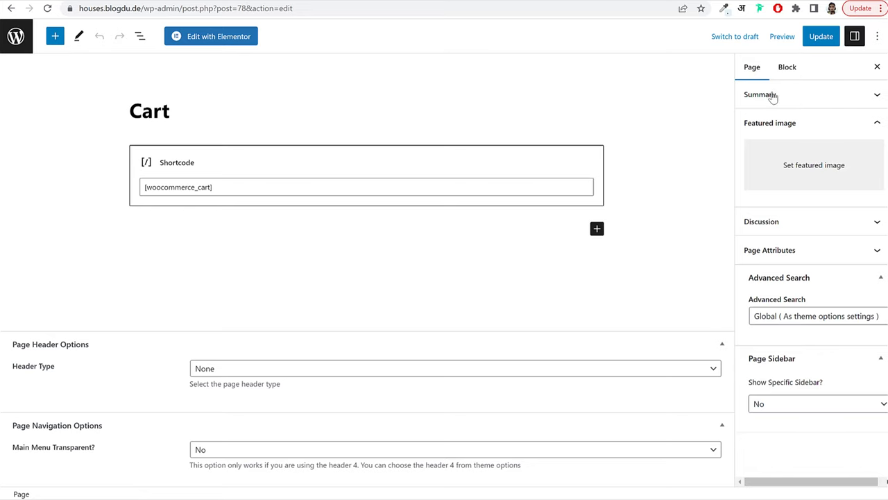
left_click(773, 97)
left_click(830, 173)
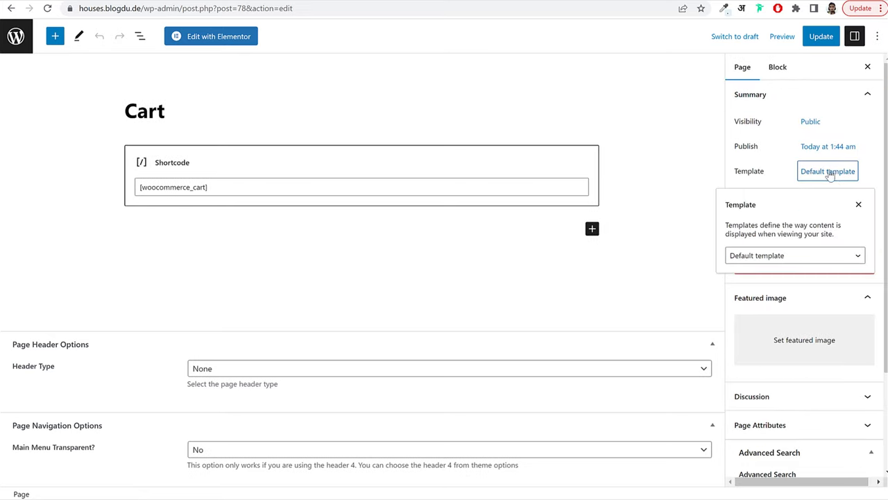
left_click(803, 254)
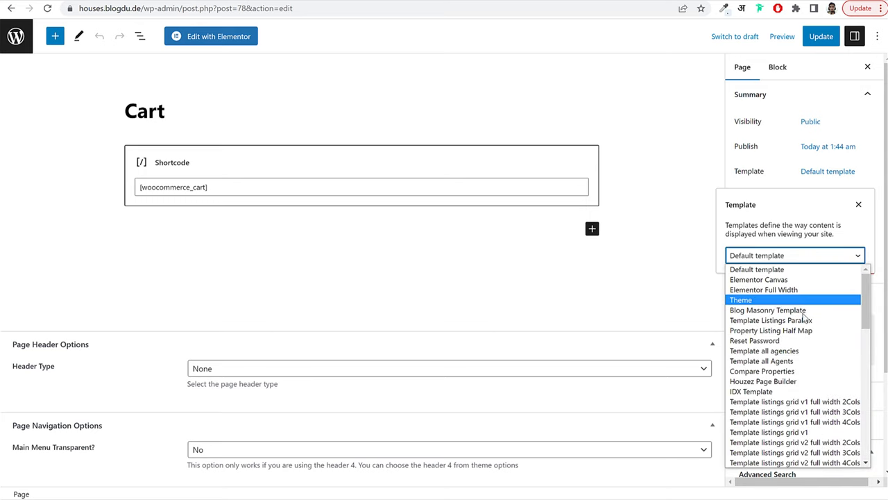
scroll(805, 361, "down", 7)
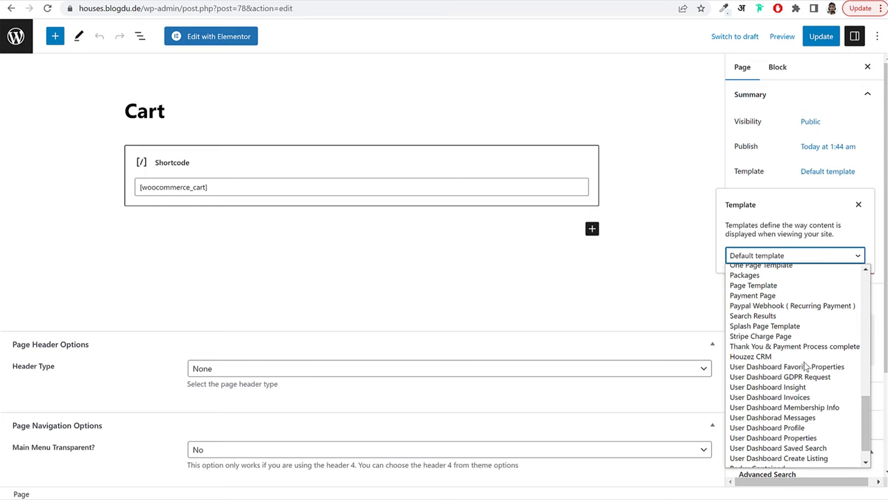
left_click(754, 285)
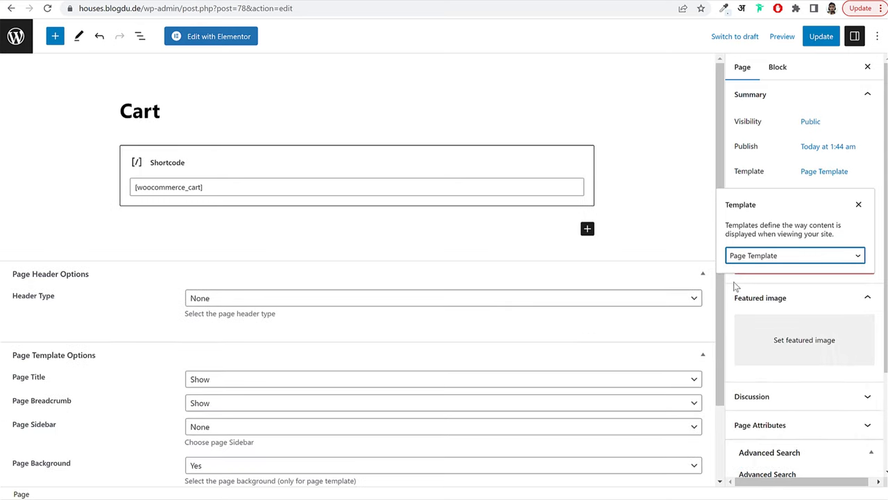
left_click(604, 338)
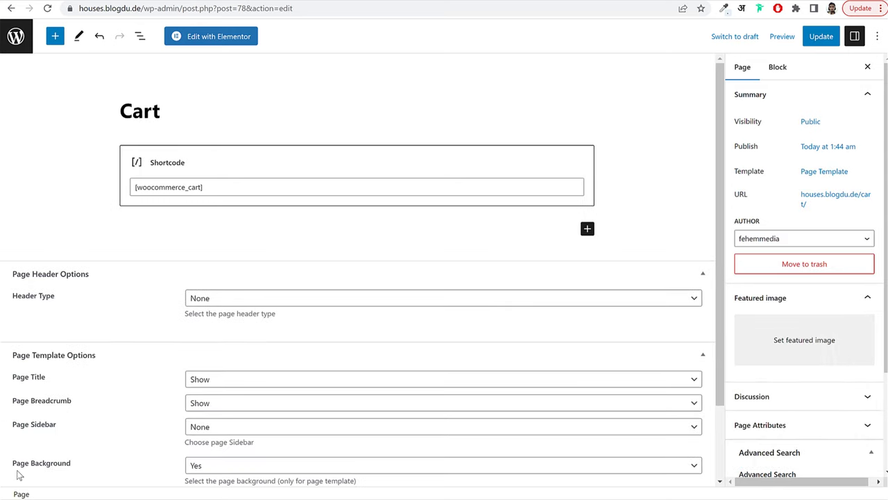
- Set the Cart page sidebar to None and update the page
left_click(223, 427)
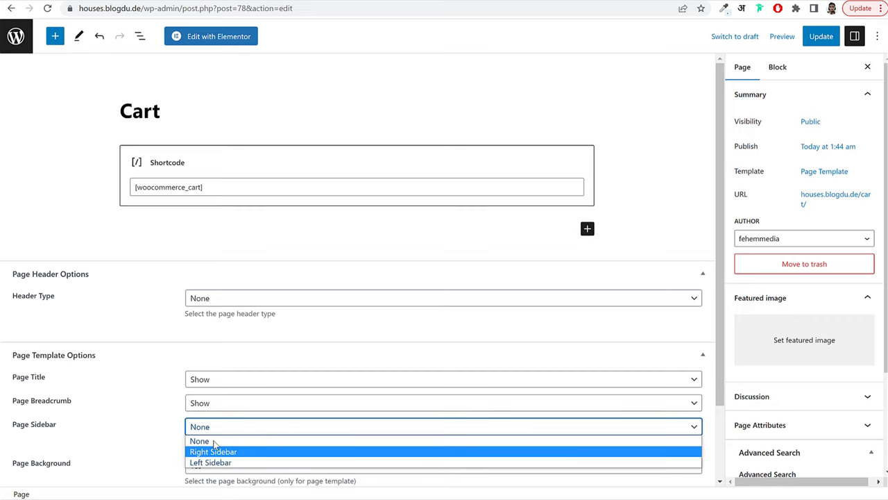
left_click(214, 452)
left_click(214, 426)
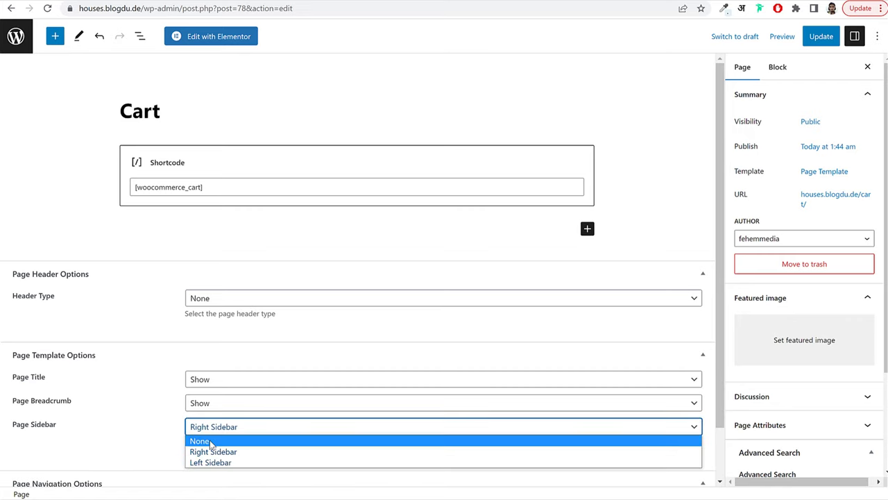
left_click(202, 441)
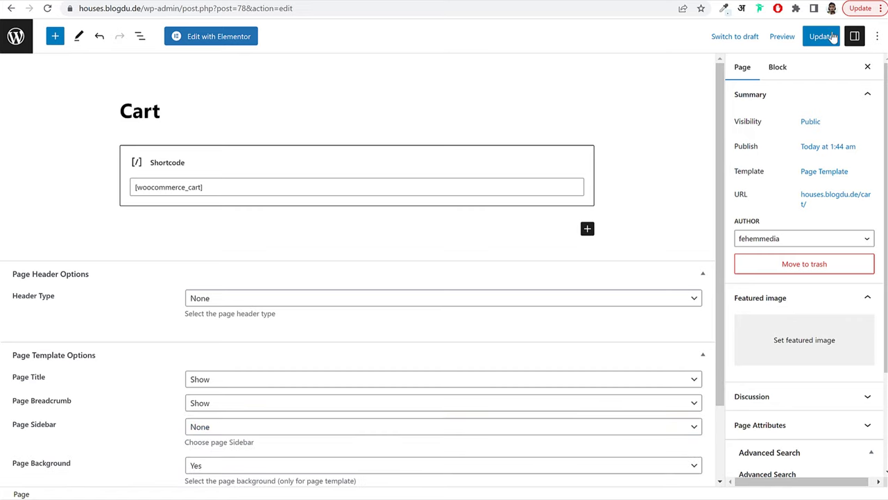
left_click(812, 36)
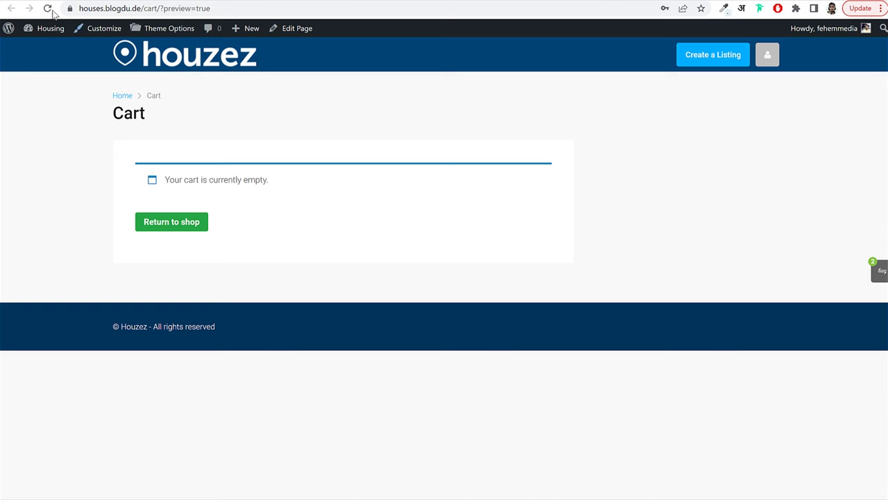
left_click(48, 9)
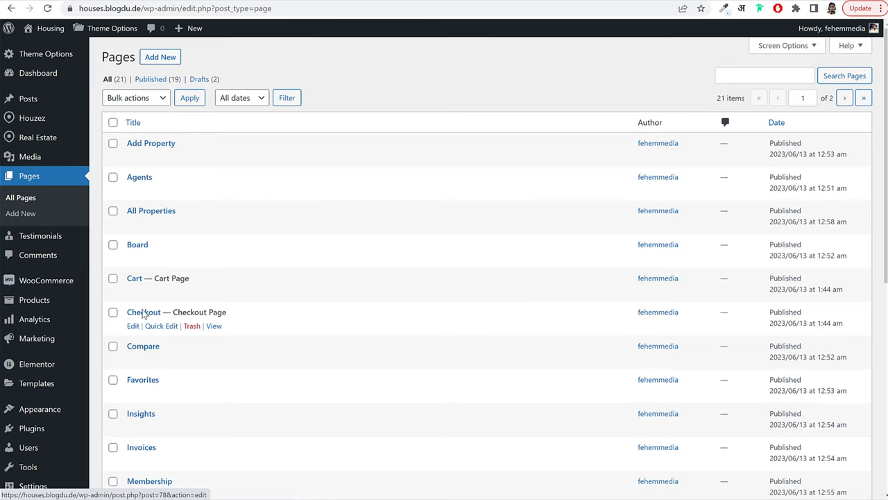
- Set the Checkout page to Page Template with page sidebar None and update it
left_click(133, 326)
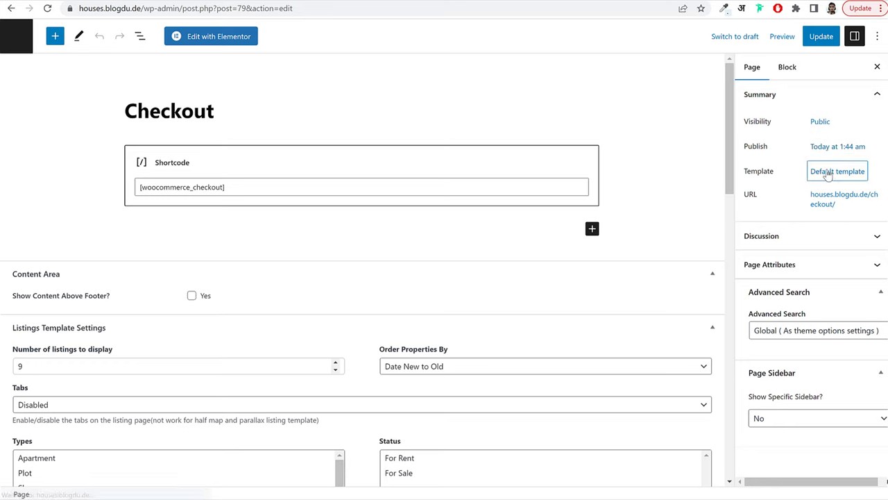
left_click(828, 172)
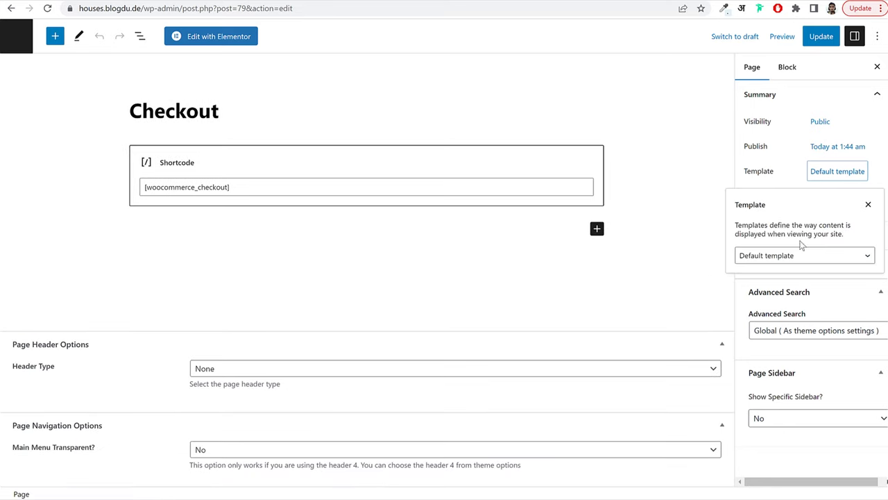
left_click(802, 255)
scroll(795, 357, "down", 5)
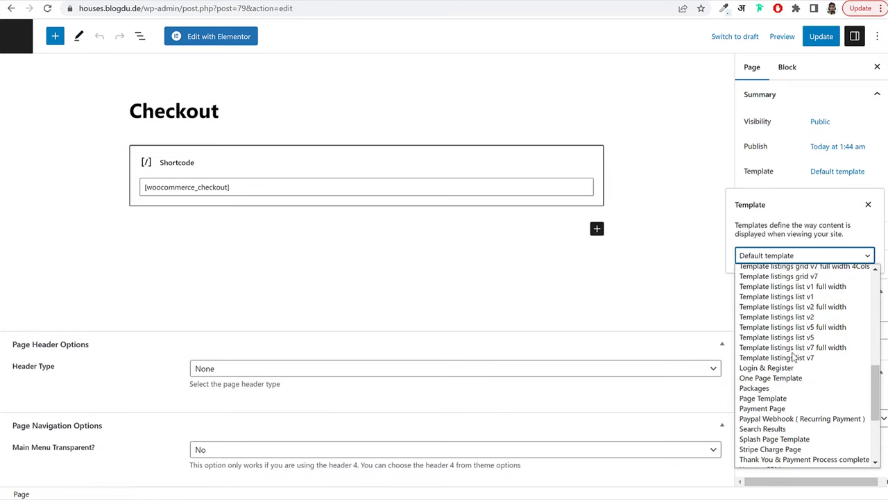
left_click(791, 400)
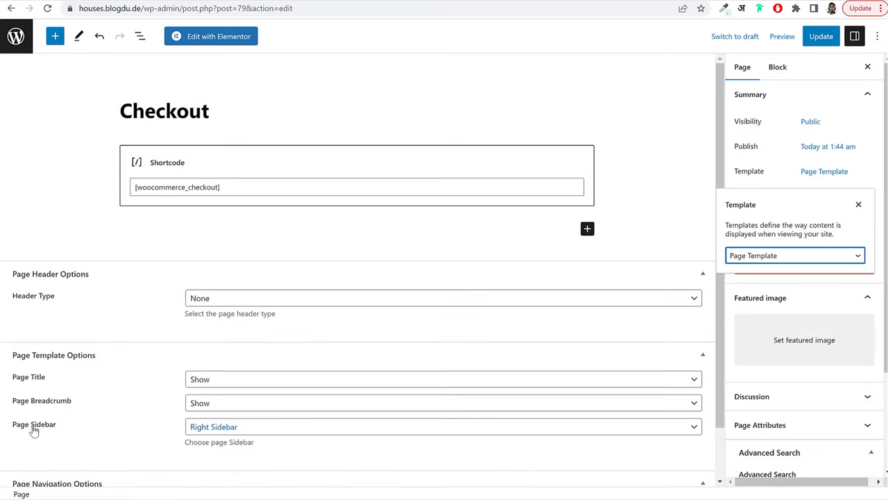
left_click(257, 433)
left_click(250, 439)
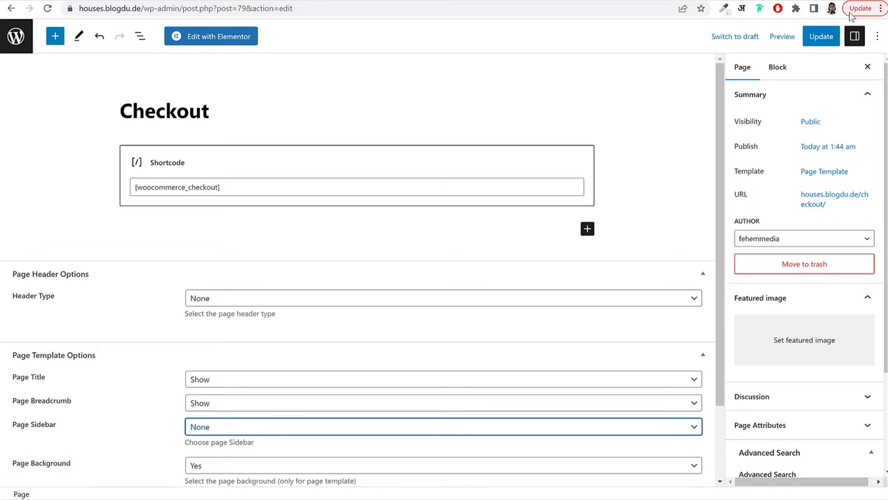
left_click(822, 39)
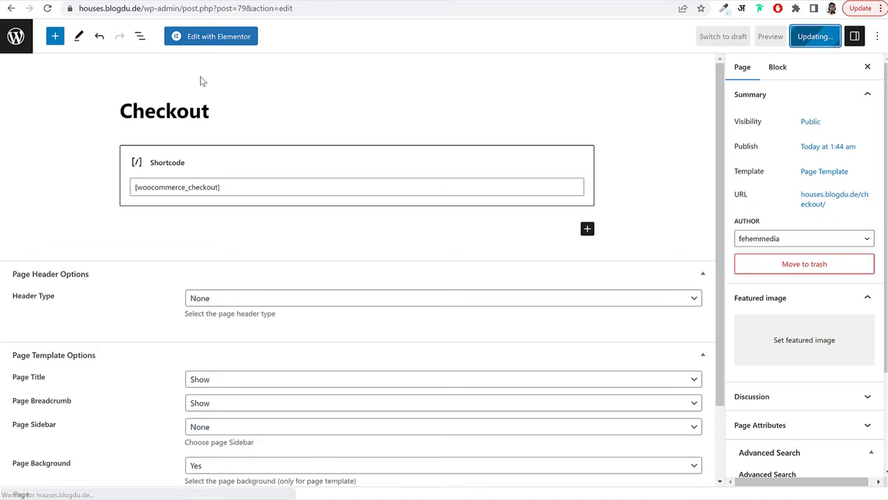
left_click(19, 40)
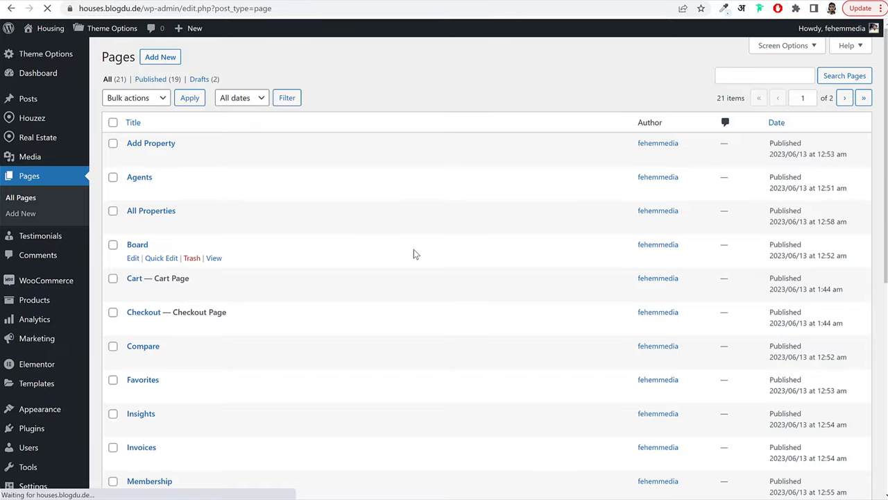
- Change the My account page's template to Page Template
scroll(418, 247, "down", 4)
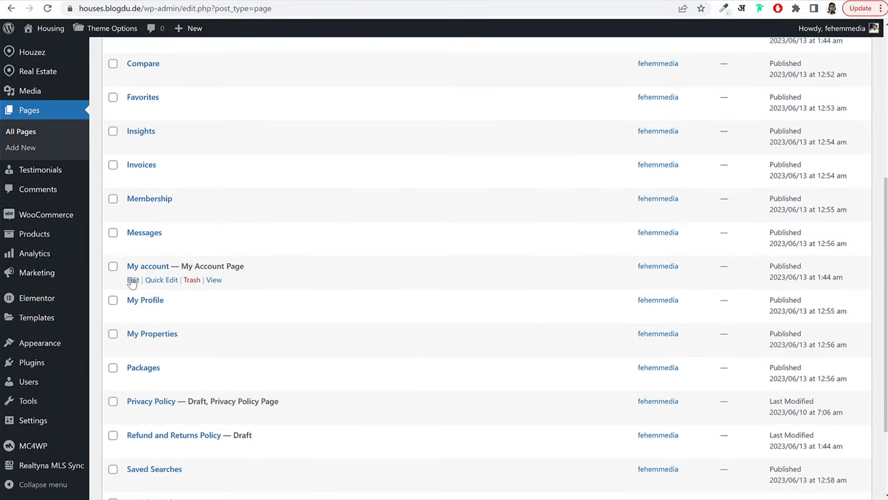
left_click(132, 280)
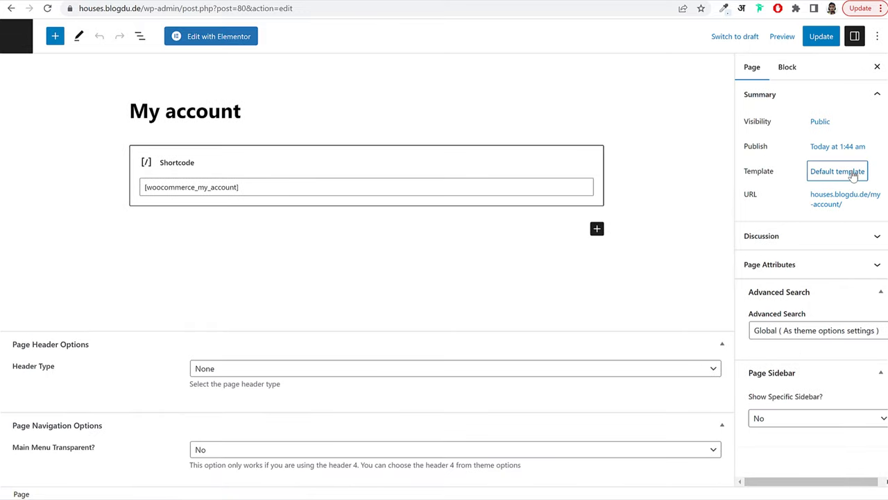
left_click(844, 171)
left_click(802, 259)
left_click(780, 485)
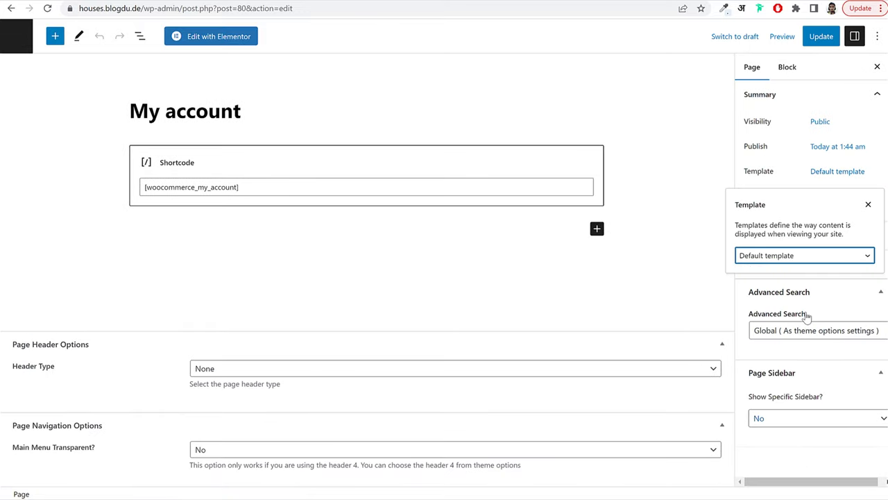
left_click(778, 256)
scroll(775, 357, "down", 10)
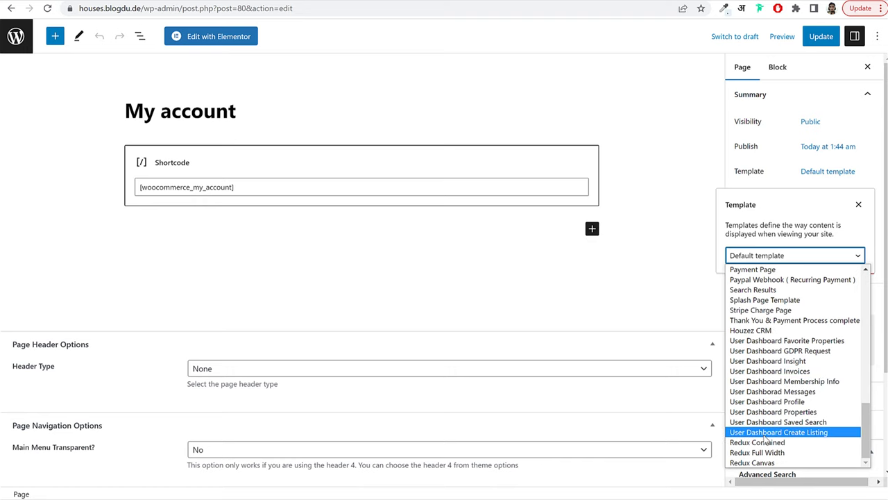
scroll(779, 312, "up", 2)
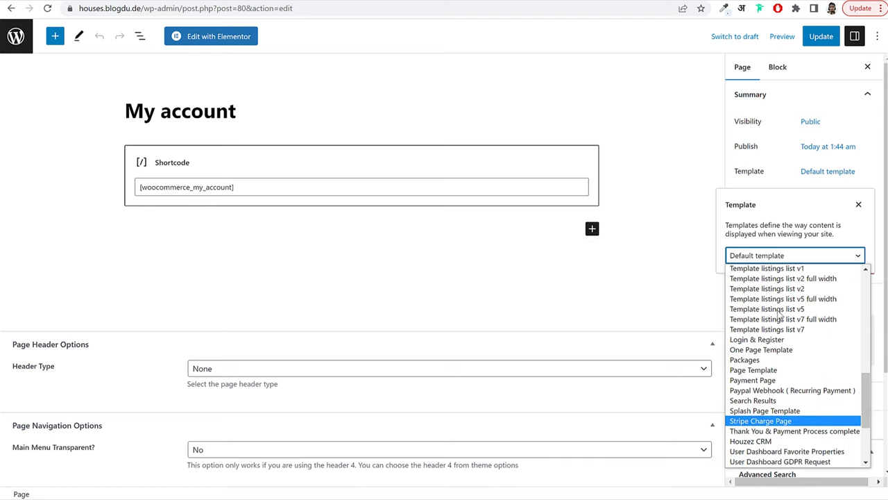
left_click(764, 362)
left_click(770, 257)
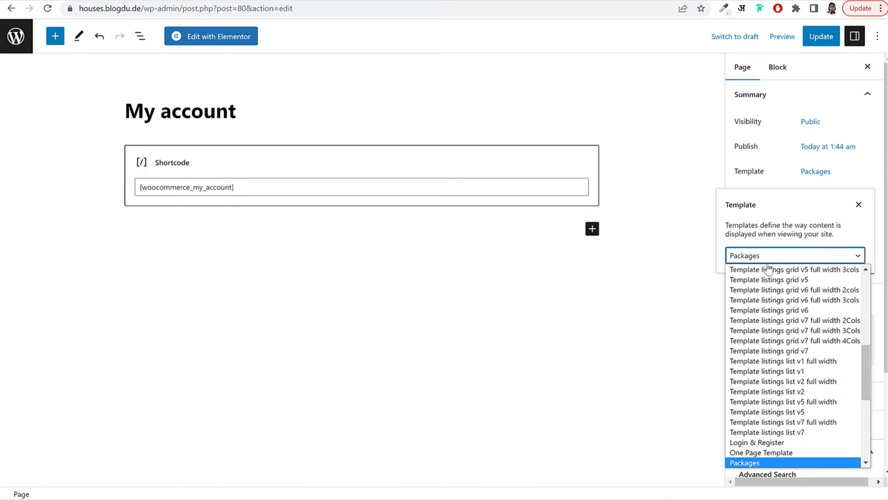
scroll(769, 461, "down", 2)
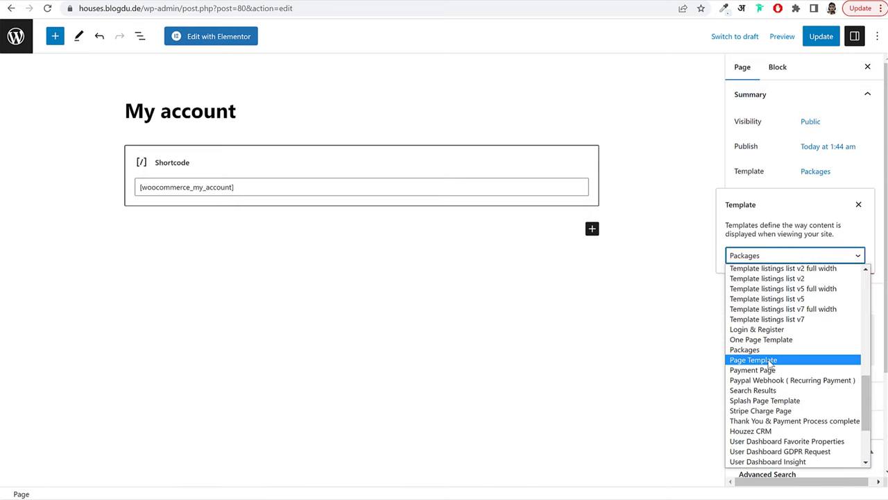
left_click(763, 358)
- Set the My account page sidebar to None, update it, and bring up the Houzez window
left_click(223, 427)
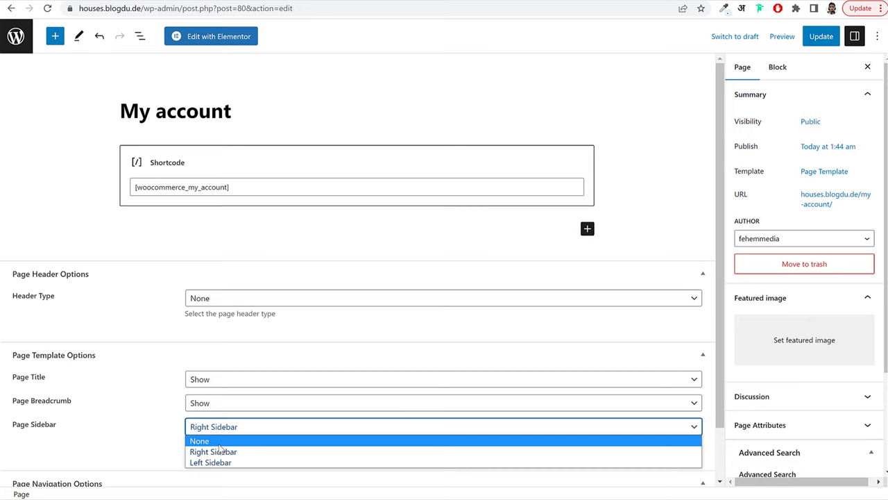
left_click(219, 444)
left_click(821, 36)
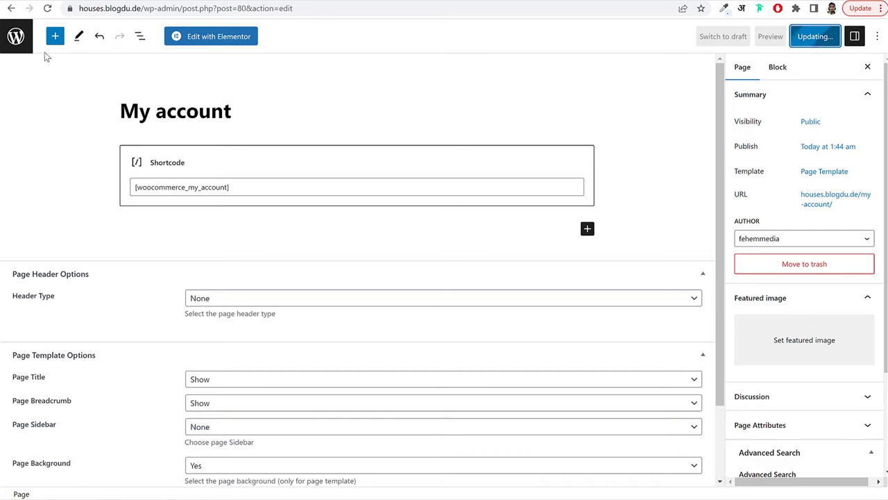
left_click(16, 36)
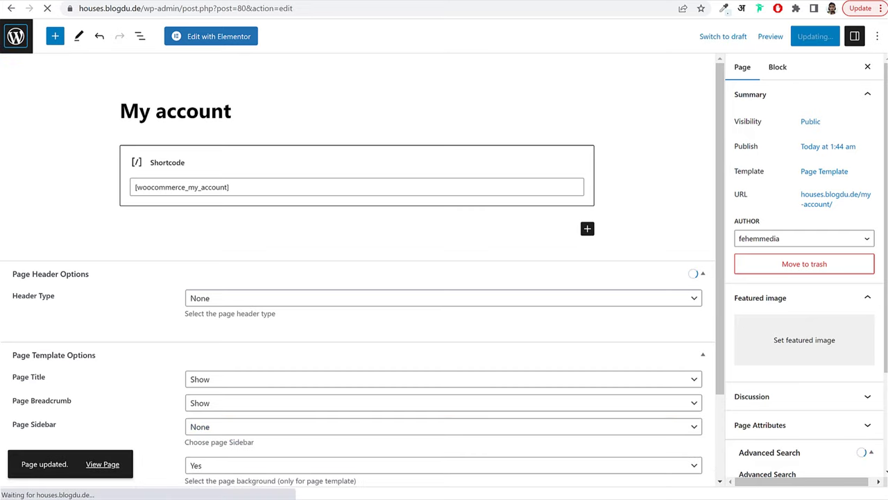
left_click(400, 489)
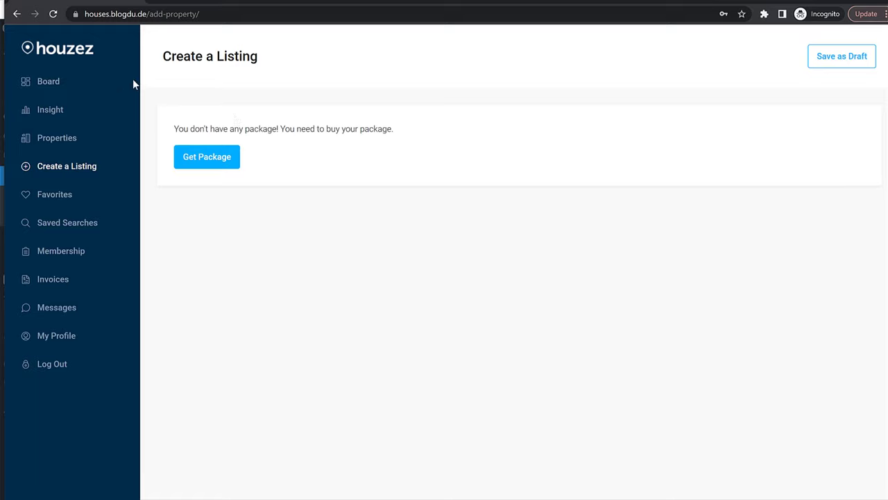
- Retry Create a Listing from the Houzez home page, find no packages, and close the incognito window
left_click(73, 57)
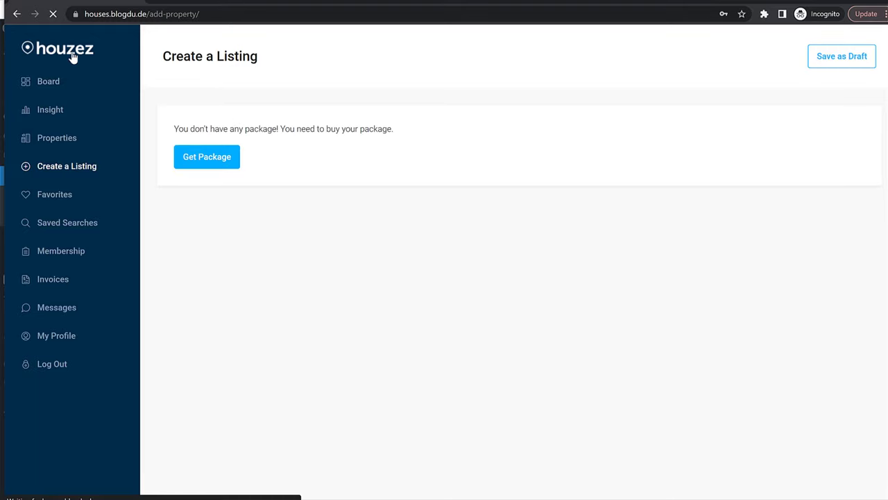
left_click(715, 47)
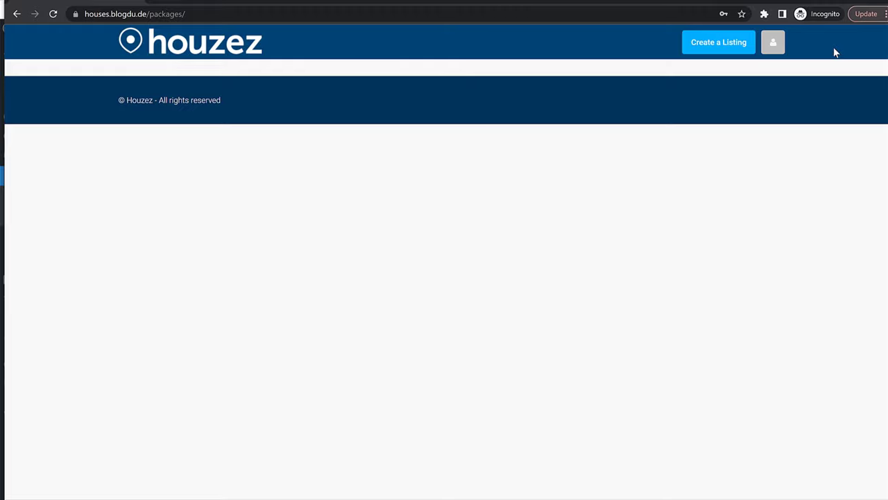
left_click(836, 2)
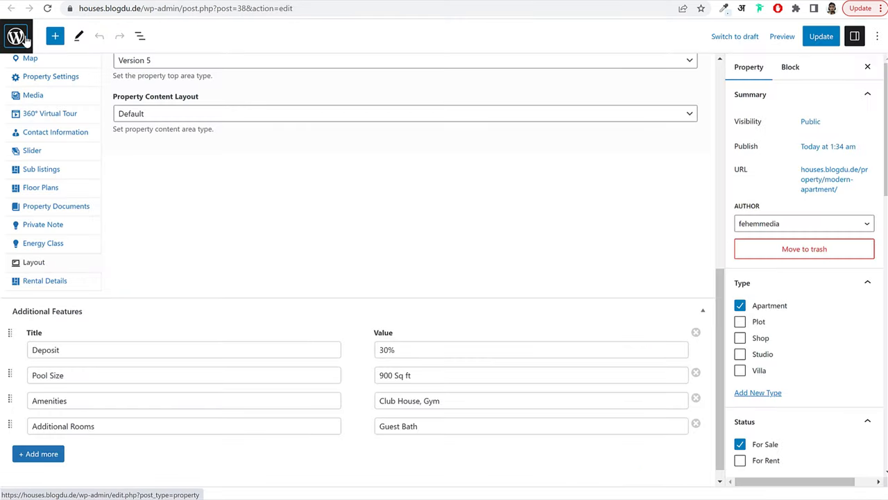
- Start a new Houzez package titled 'Free' with a yearly billing period
left_click(19, 38)
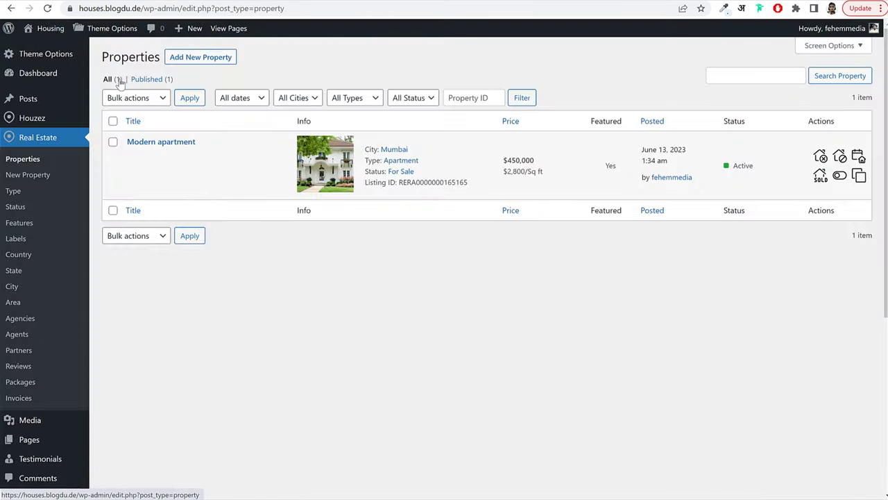
mouse_move(43, 123)
left_click(31, 384)
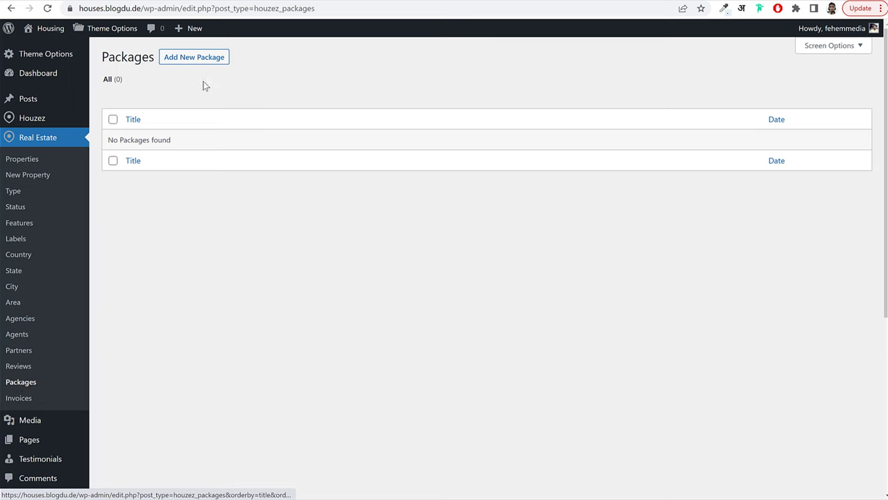
left_click(205, 61)
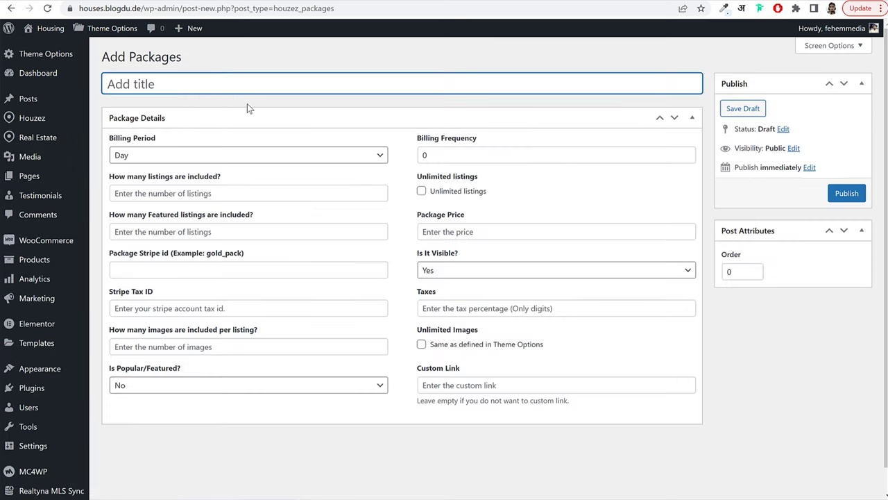
type("Free")
left_click(238, 154)
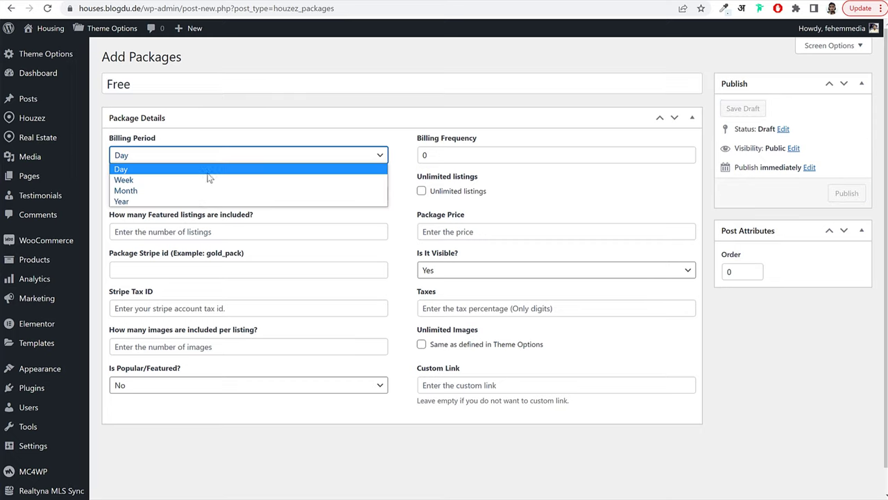
left_click(175, 200)
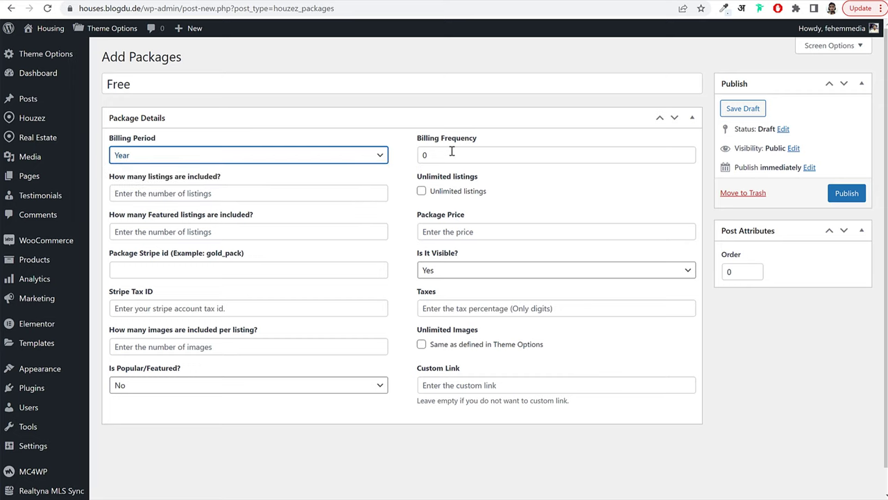
key("Tab")
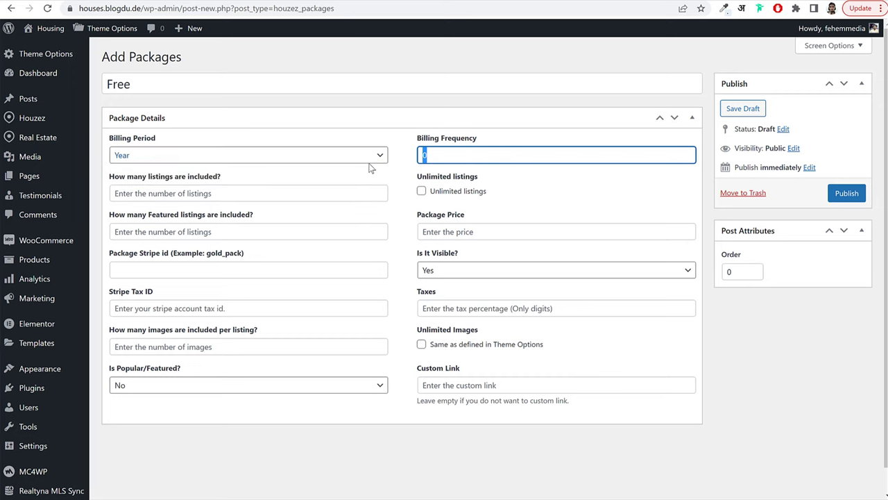
left_click(431, 211)
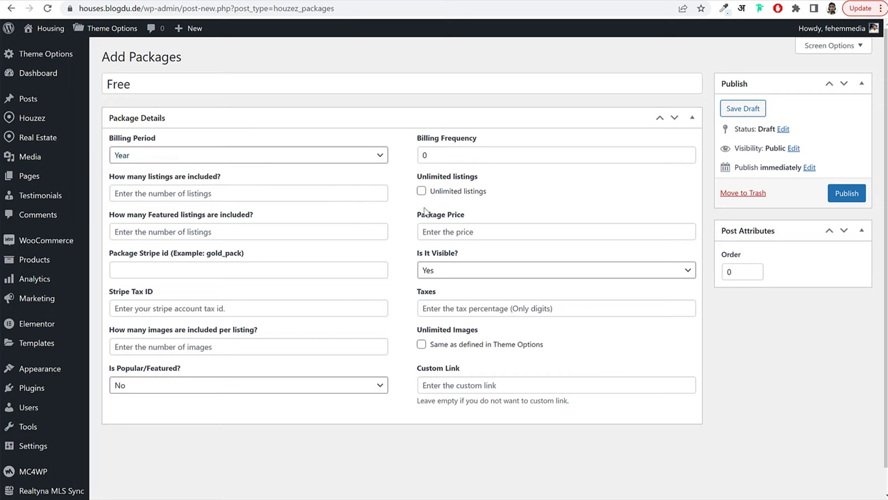
- Give the Free package 1 listing, price 0 and 0 featured listings
left_click(237, 232)
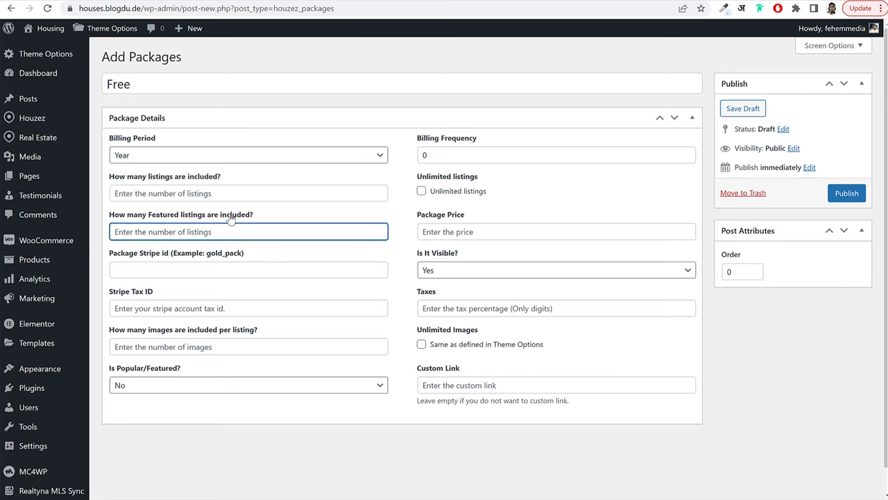
left_click_drag(137, 177, 212, 178)
left_click(192, 195)
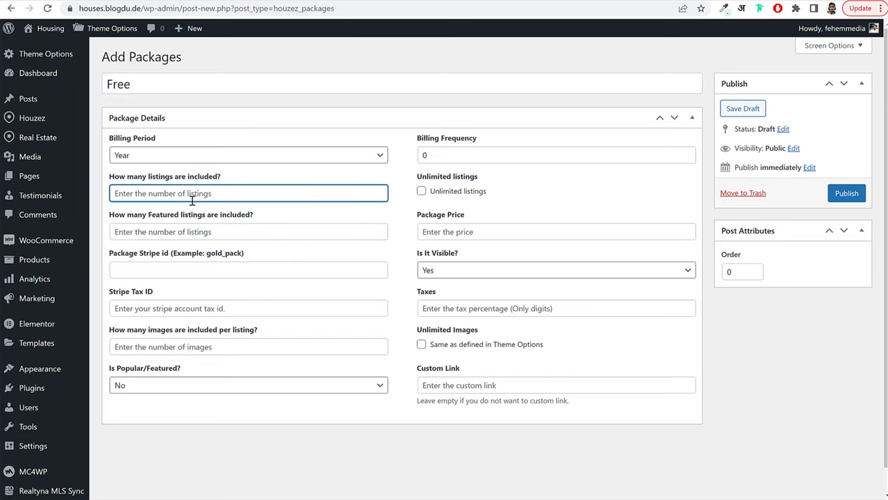
type("1")
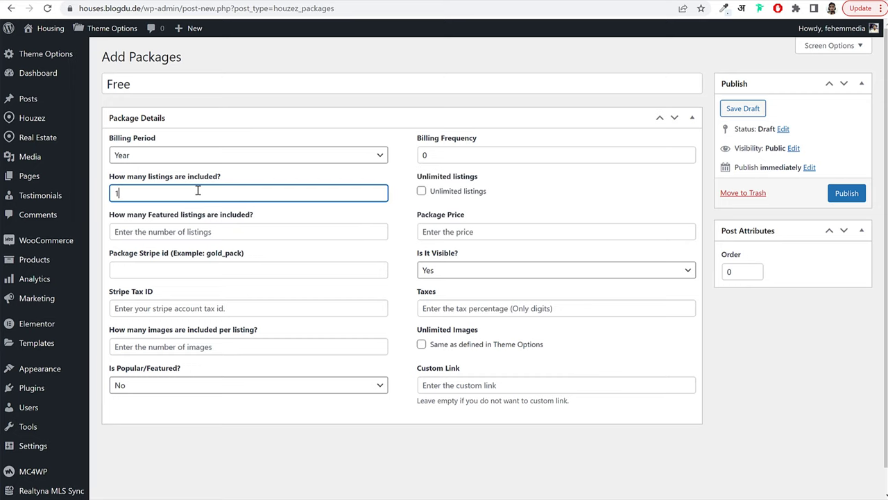
left_click(399, 212)
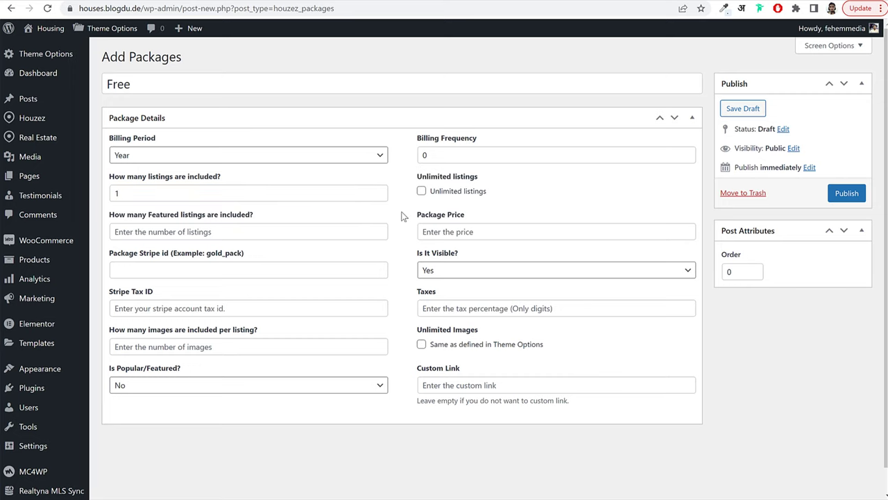
left_click(455, 231)
type("0")
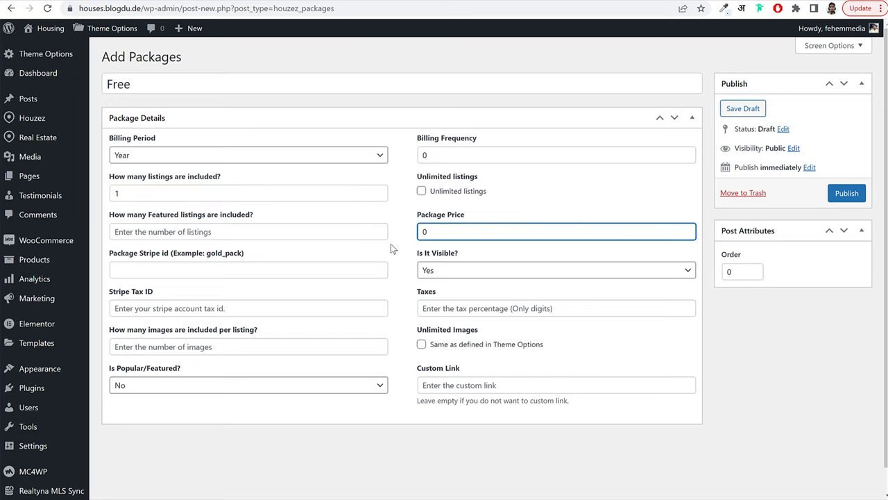
left_click(397, 244)
left_click(237, 232)
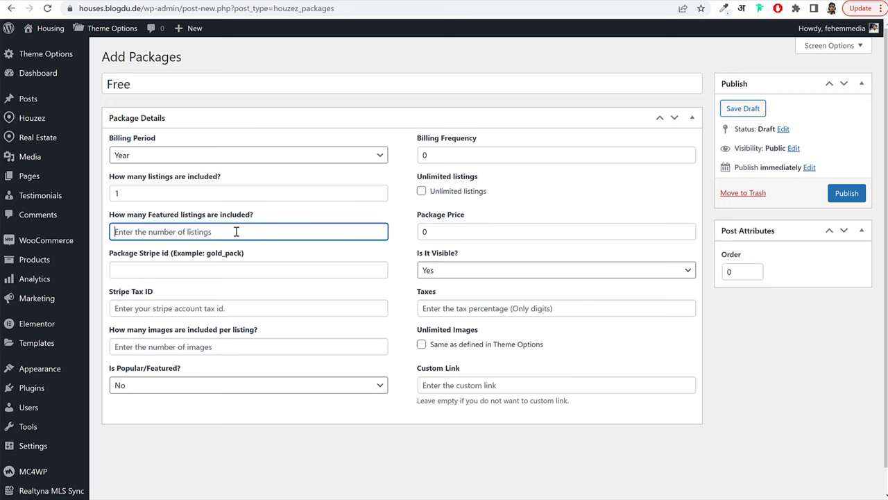
type("0")
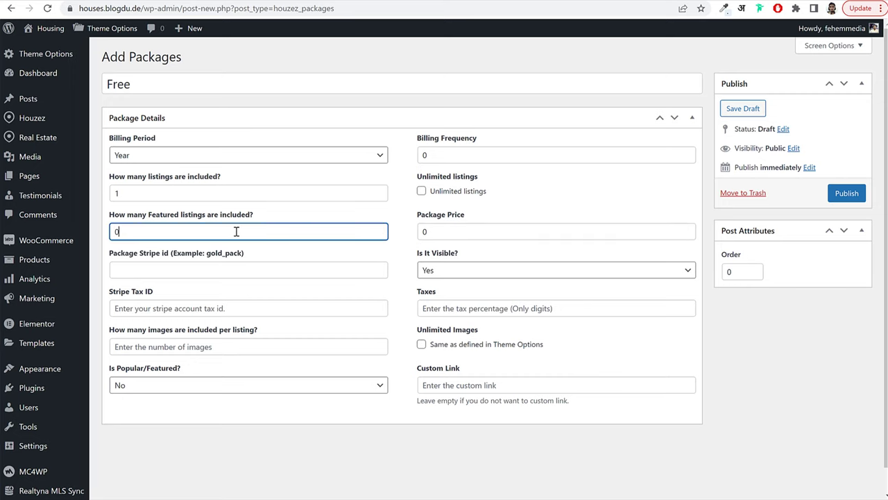
left_click(393, 254)
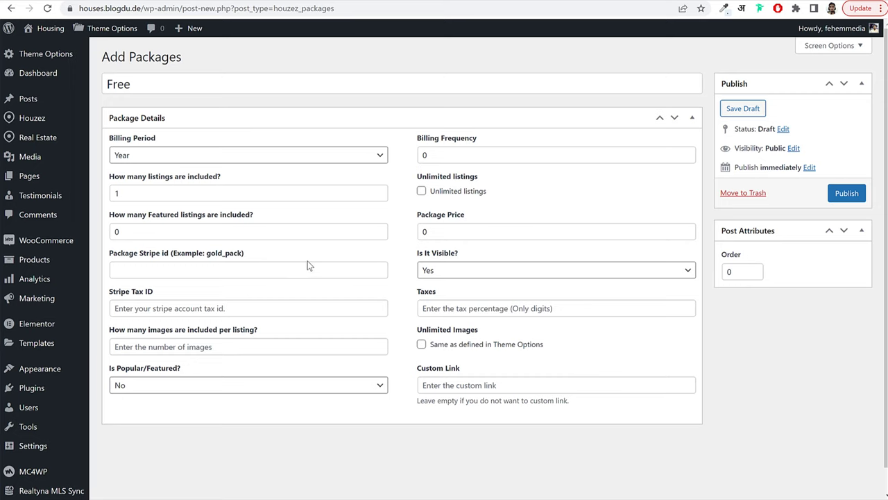
- Set Stripe id 'free' and 5 images per listing, then publish the Free package
left_click_drag(112, 256, 167, 255)
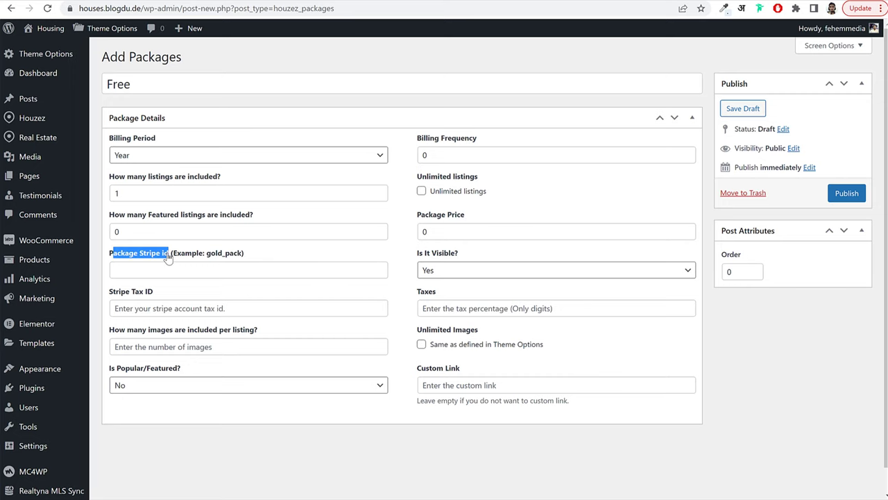
left_click(154, 275)
left_click(154, 275)
type("free")
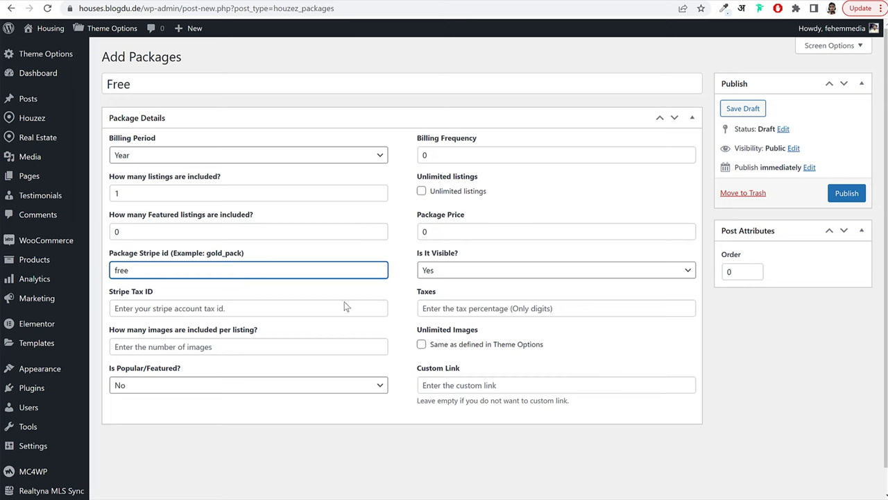
left_click(202, 345)
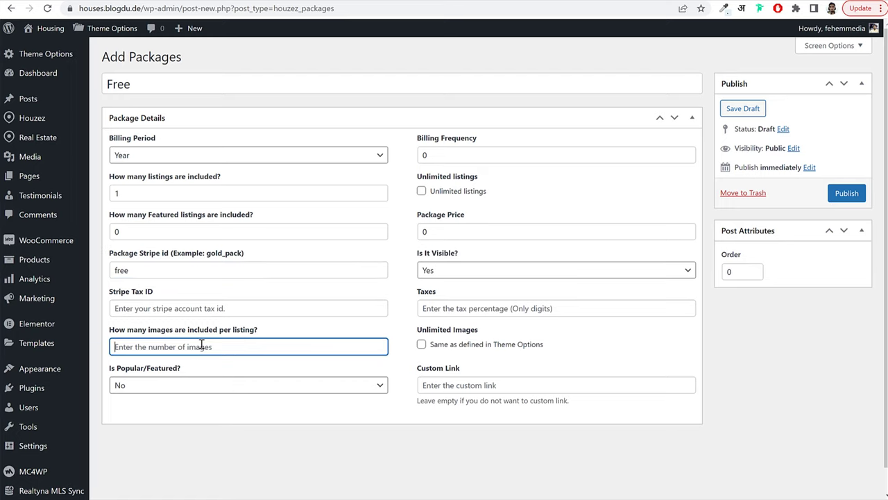
type("5")
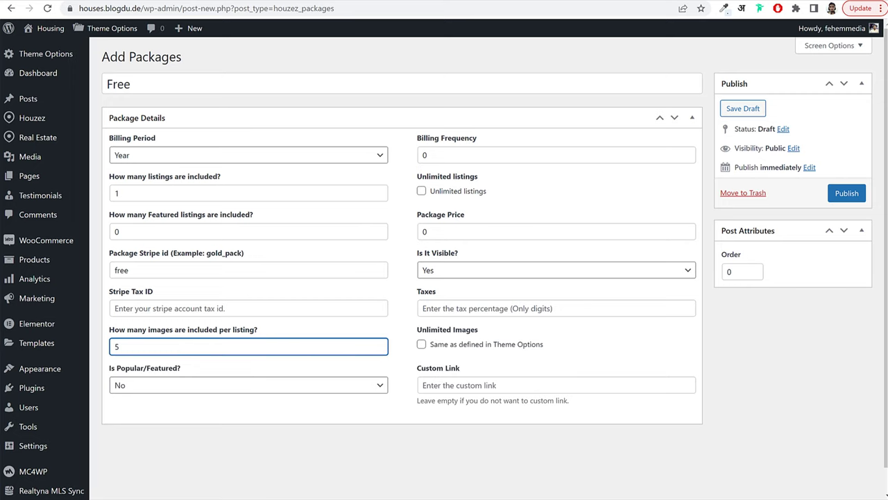
left_click(846, 193)
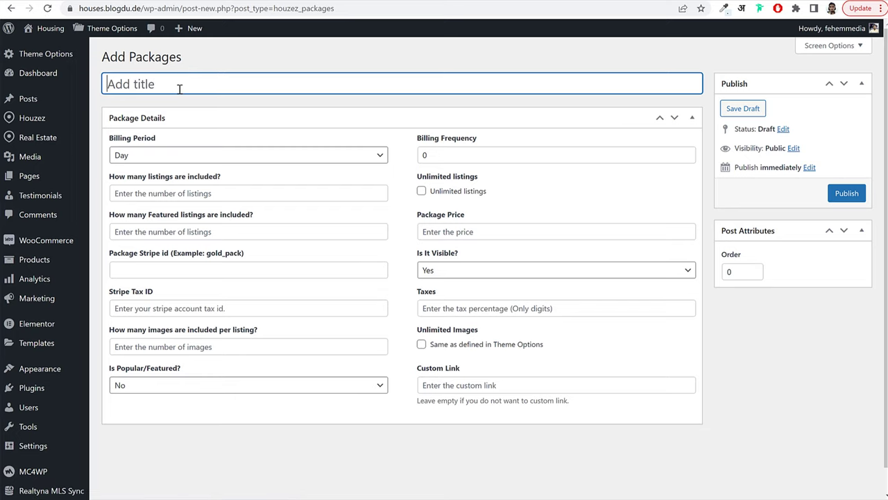
- Create a 'Gold' package billed yearly with 50 included listings
type("Gold")
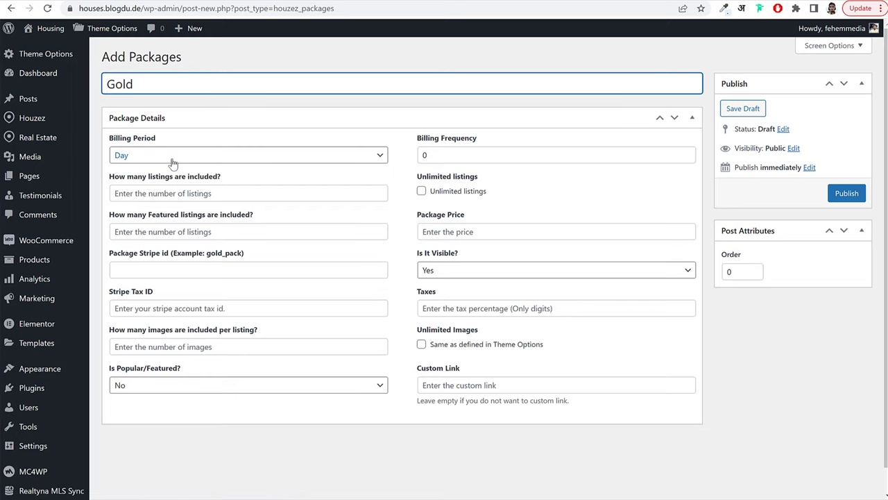
left_click(173, 162)
left_click(150, 202)
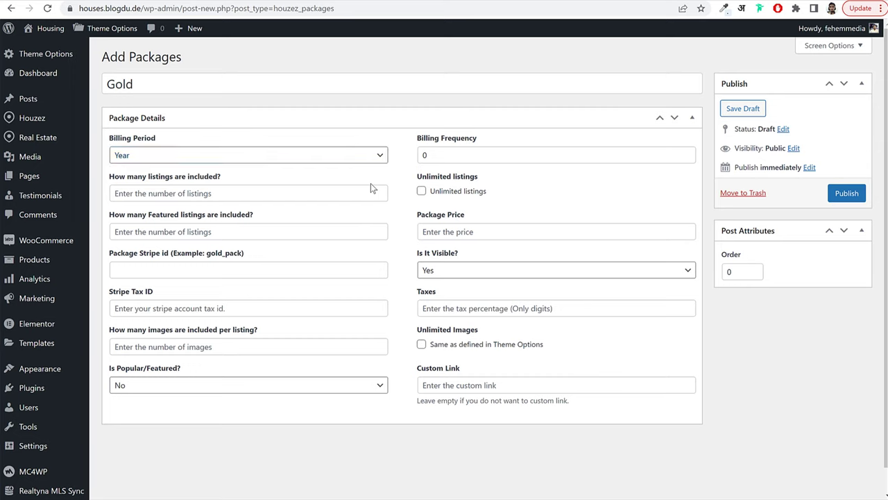
left_click(225, 193)
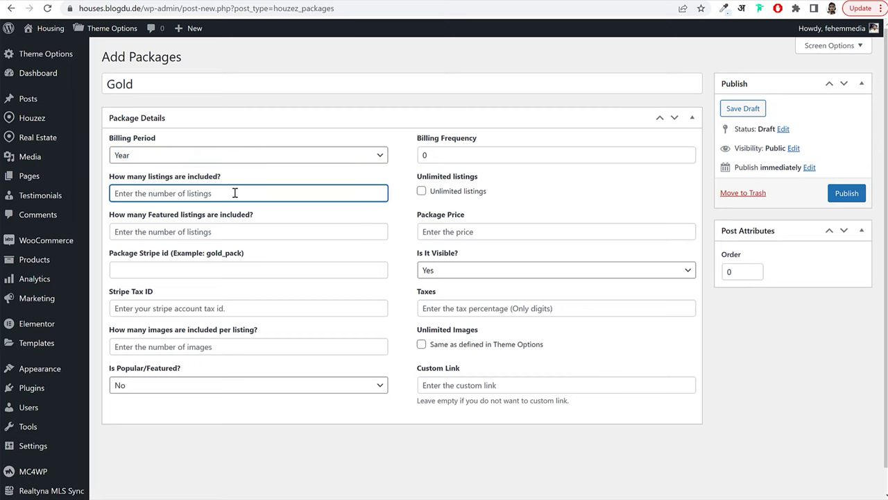
type("50")
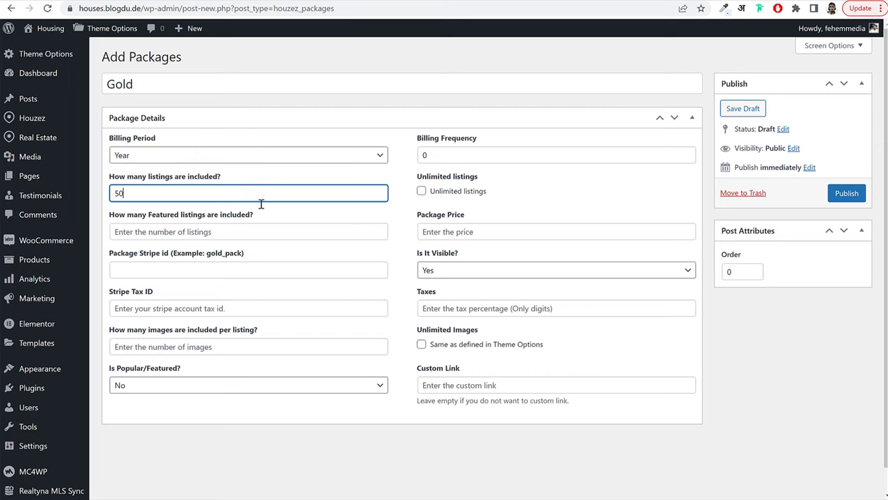
left_click(421, 191)
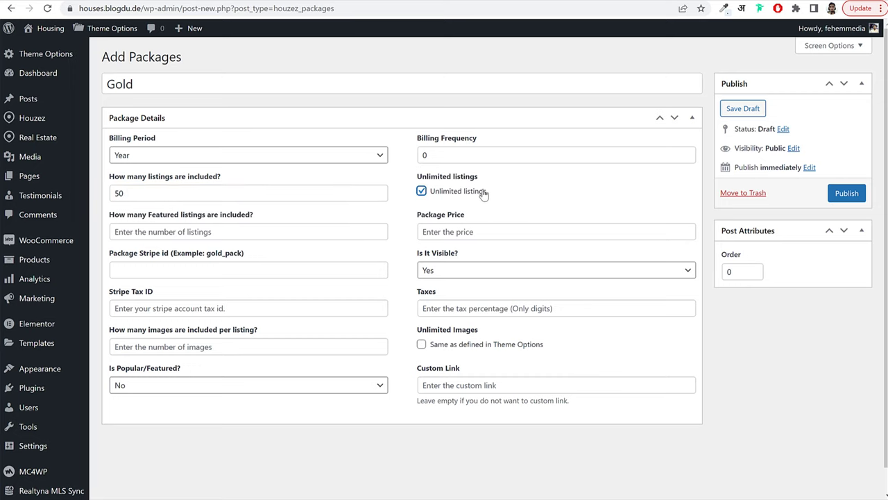
left_click(481, 193)
- Give the Gold package 2 featured listings and a price of 10
left_click_drag(104, 221, 257, 222)
left_click(221, 229)
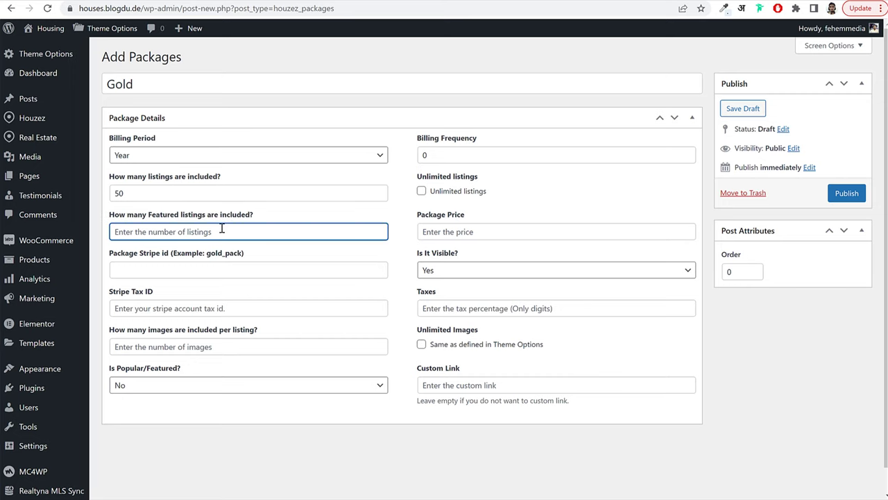
type("2")
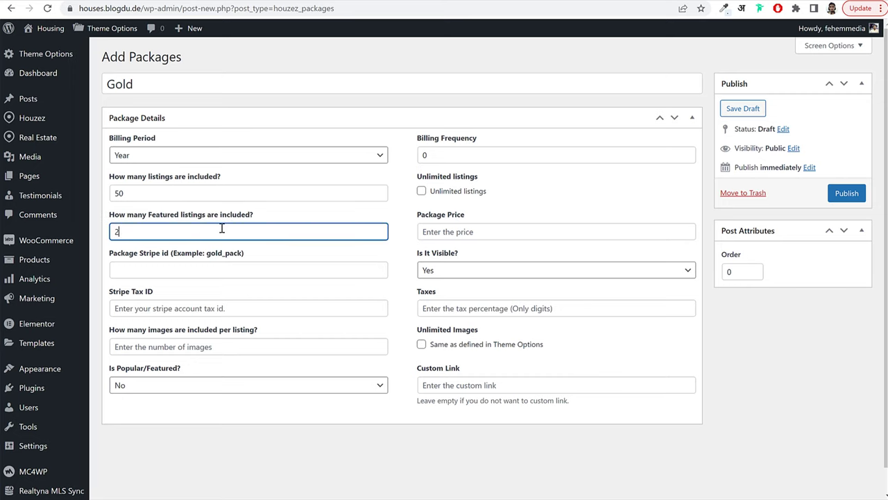
left_click_drag(209, 215, 308, 218)
left_click(264, 216)
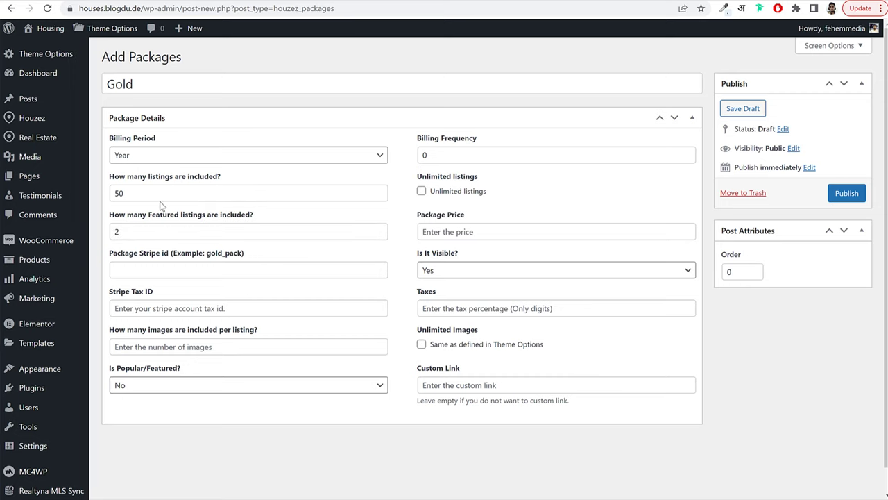
left_click(212, 219)
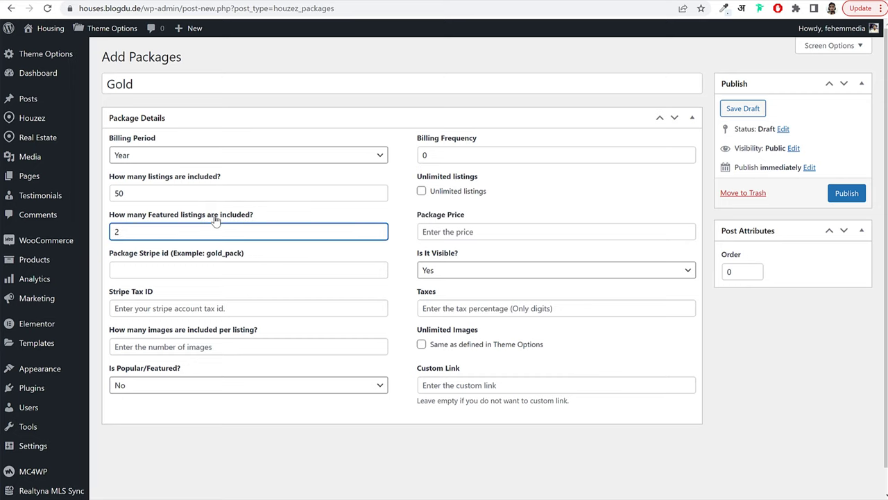
left_click(478, 234)
type("10")
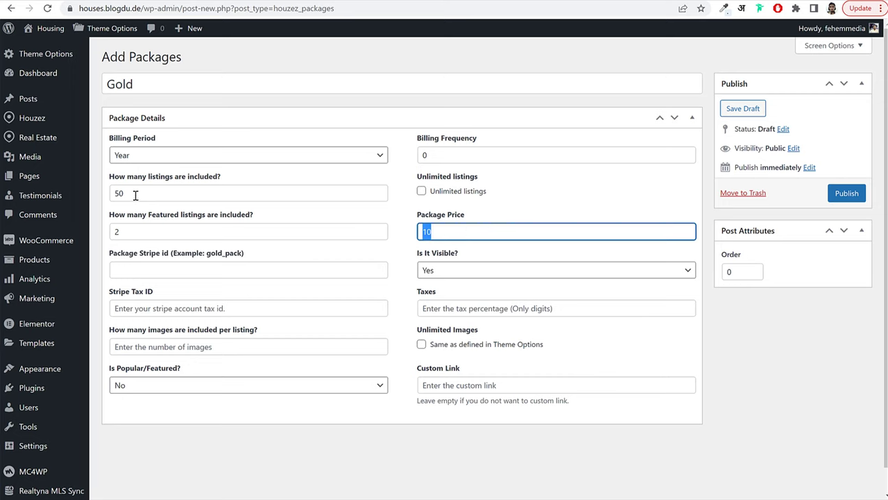
left_click_drag(135, 195, 110, 194)
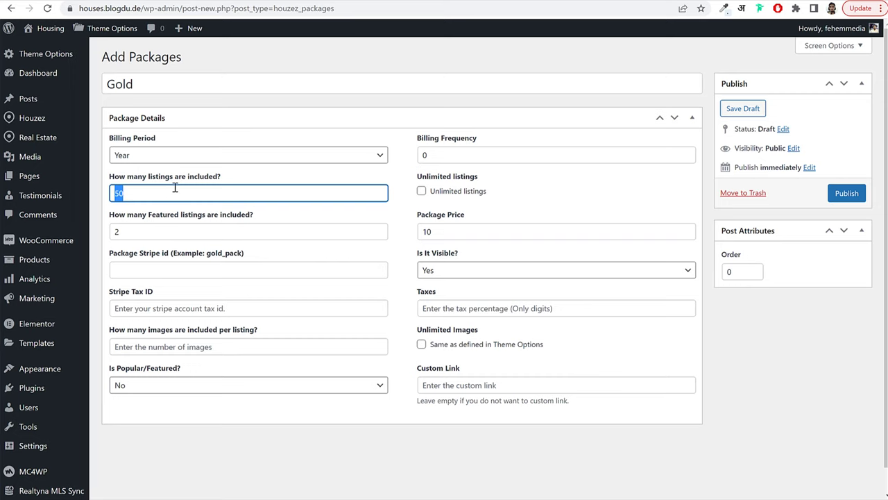
left_click(148, 231)
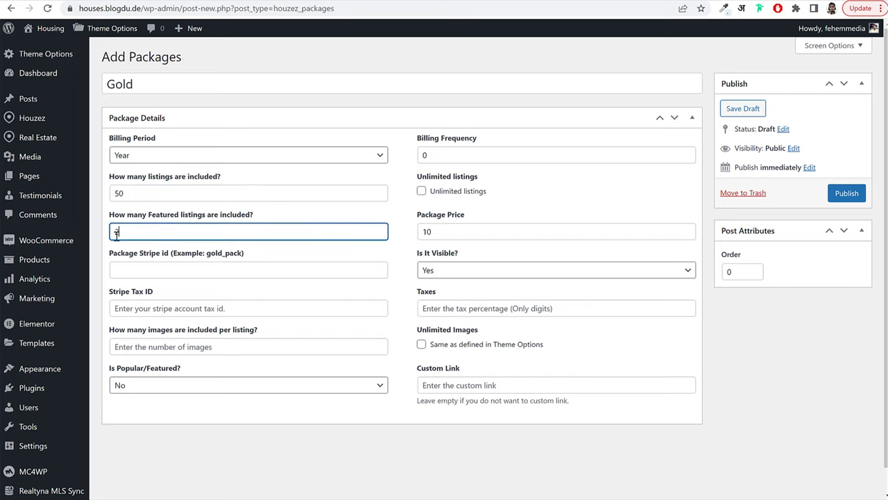
left_click(179, 216)
double_click(172, 231)
- Set Gold's Stripe id to 'gold', mark it popular, and use the theme's default image limit
left_click(164, 268)
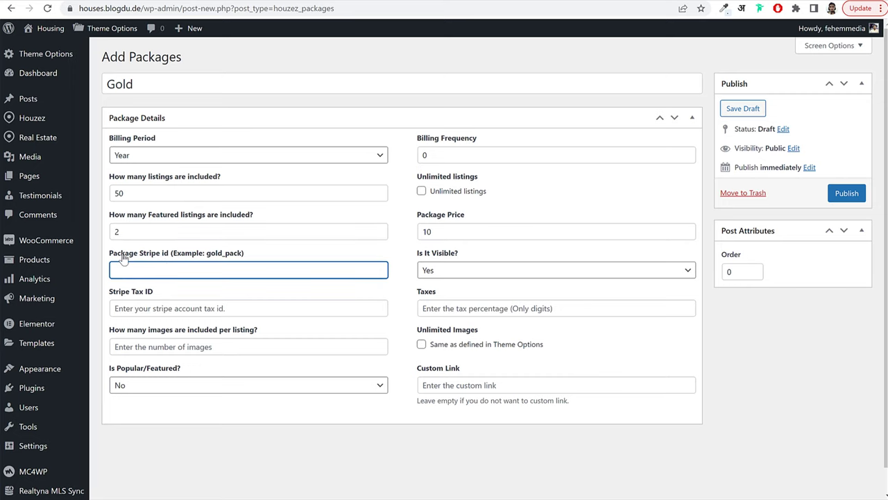
type("gold")
left_click_drag(165, 276, 91, 273)
left_click(177, 389)
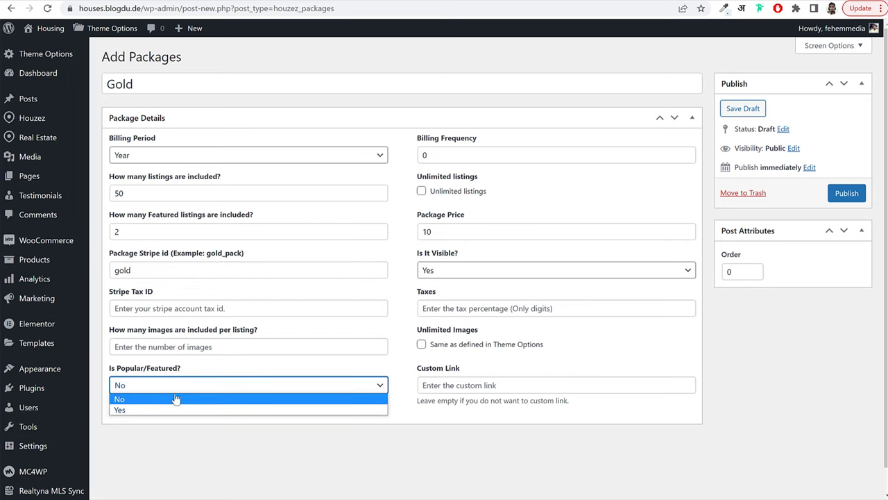
left_click(173, 409)
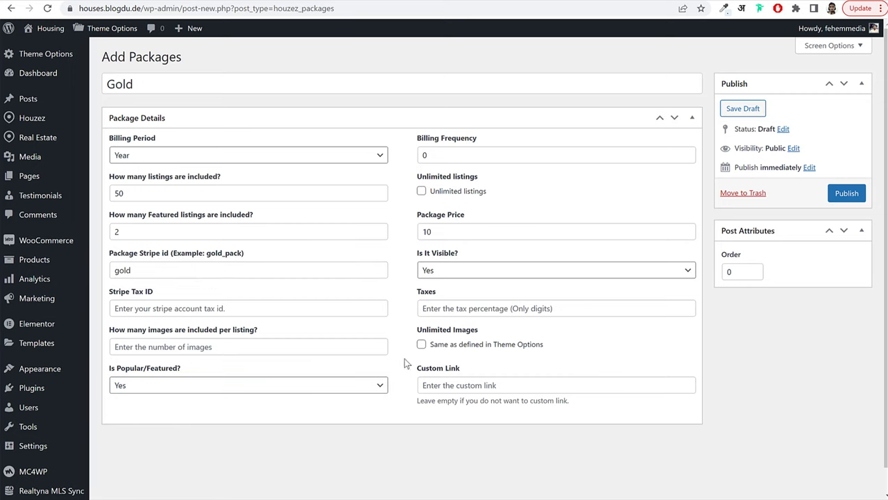
left_click(421, 344)
- Publish the Gold package and check the packages page, which shows it as 0 year
left_click(845, 194)
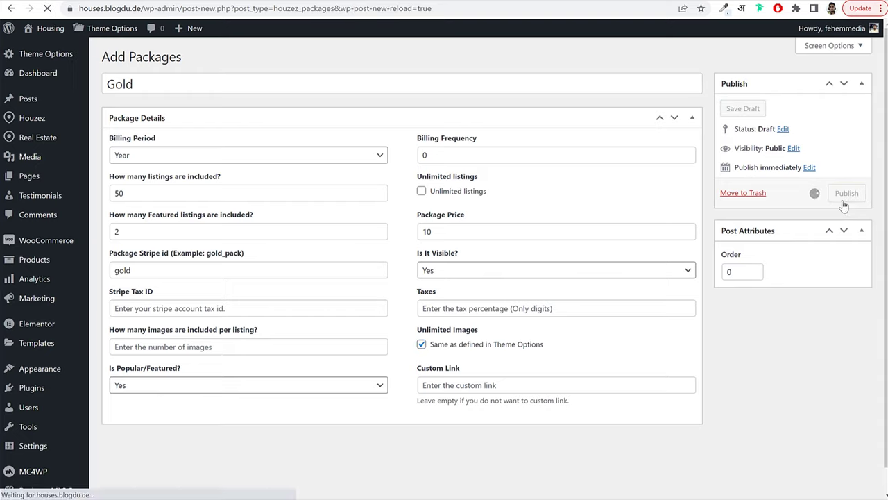
left_click(396, 490)
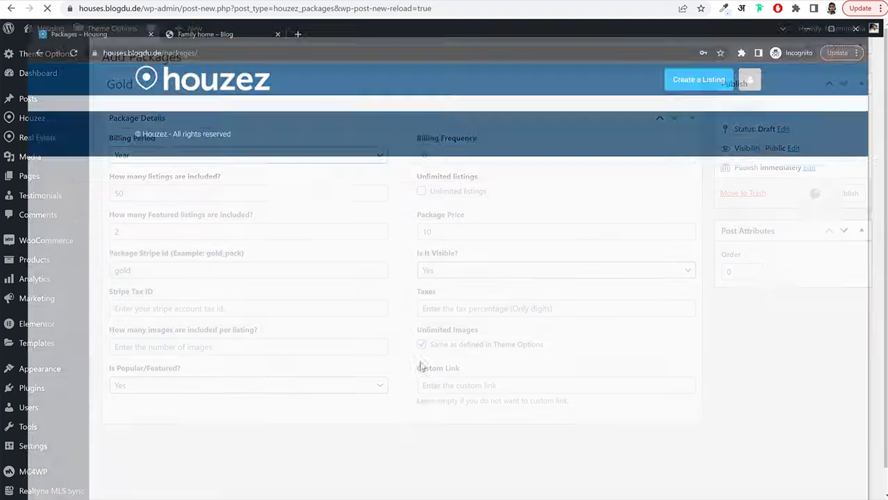
left_click(53, 13)
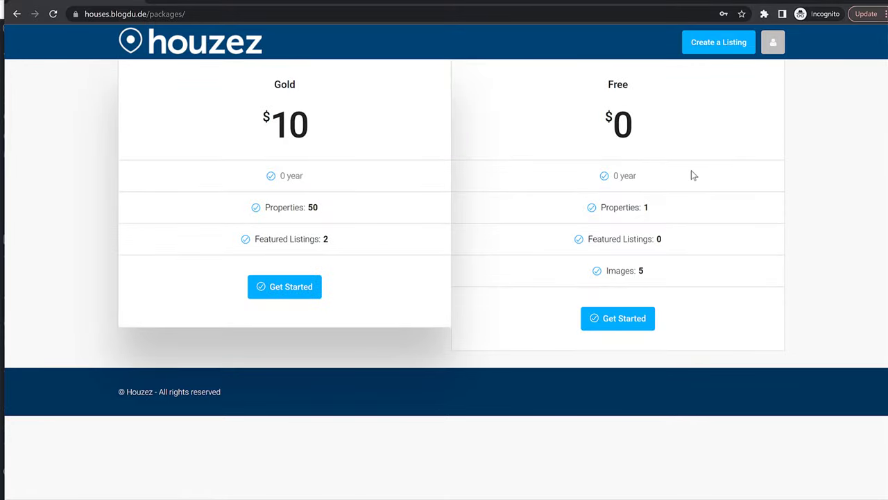
left_click_drag(272, 85, 320, 91)
left_click(321, 90)
double_click(282, 177)
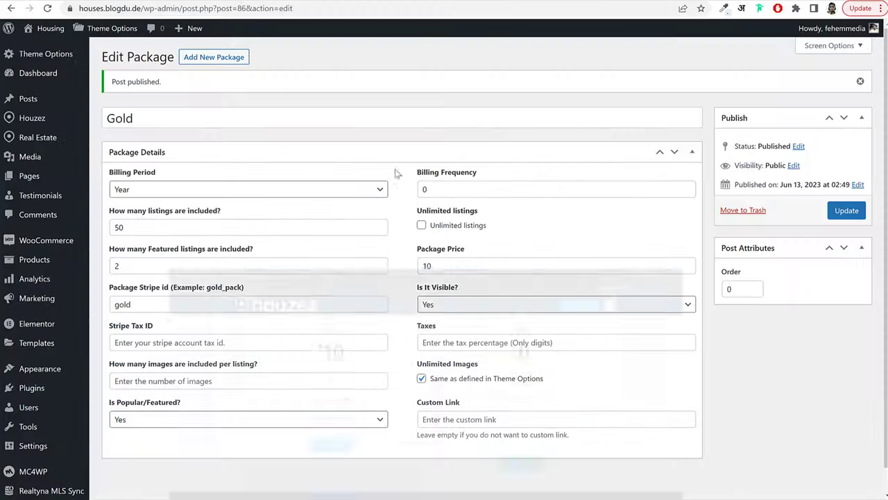
- Change Gold's billing frequency to 1, update it, and reload the packages page
double_click(468, 194)
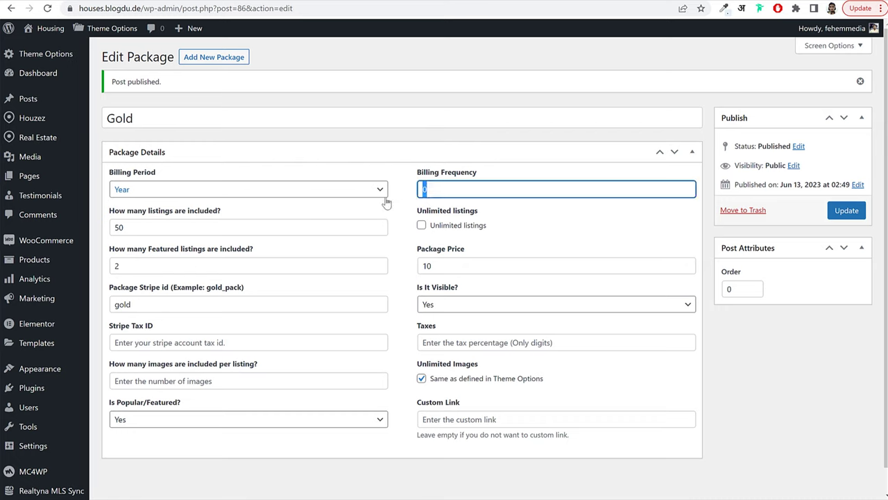
type("1")
left_click_drag(417, 172, 486, 177)
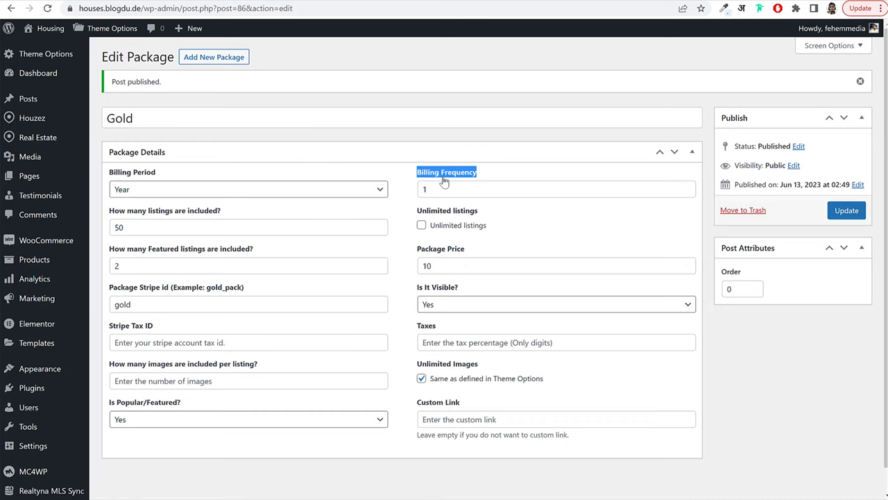
left_click(847, 211)
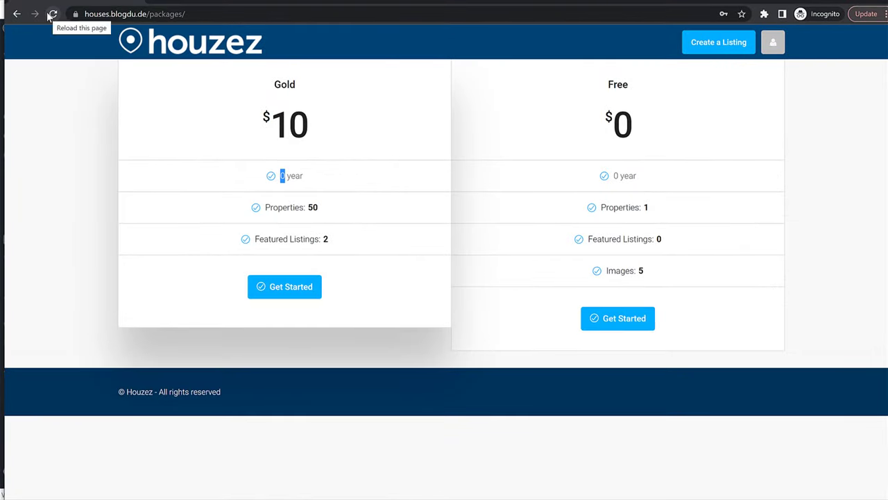
left_click(52, 14)
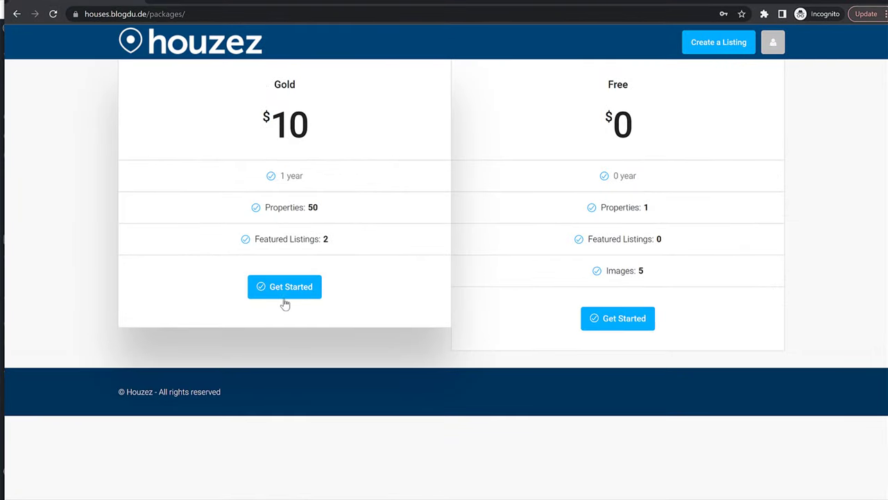
- Start buying the Gold package and go through the billing name fields
left_click(285, 295)
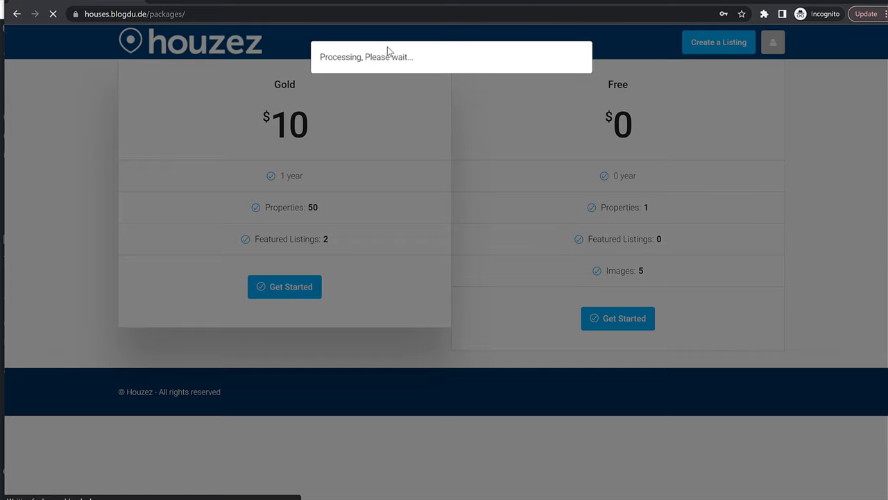
scroll(321, 262, "down", 2)
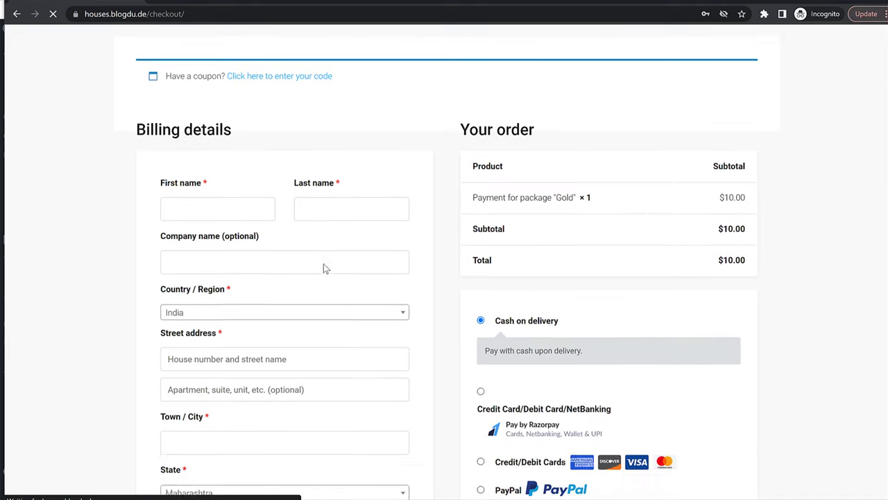
scroll(324, 263, "down", 5)
scroll(616, 310, "up", 5)
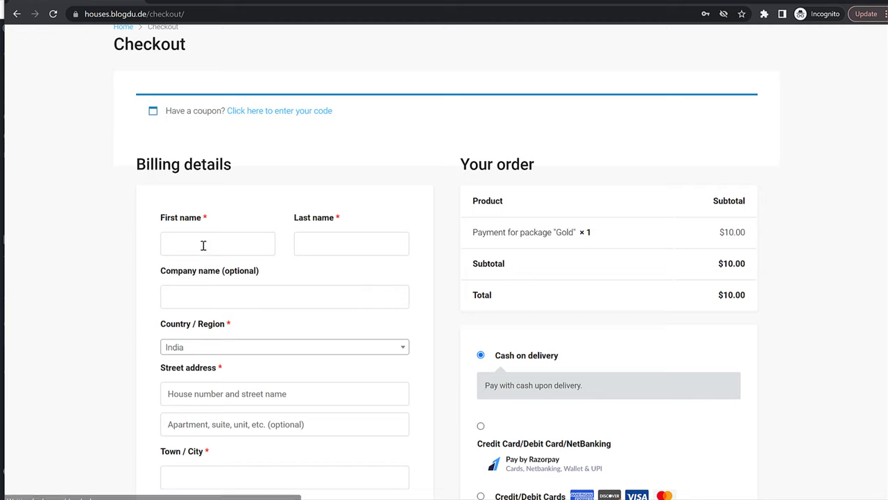
left_click(204, 243)
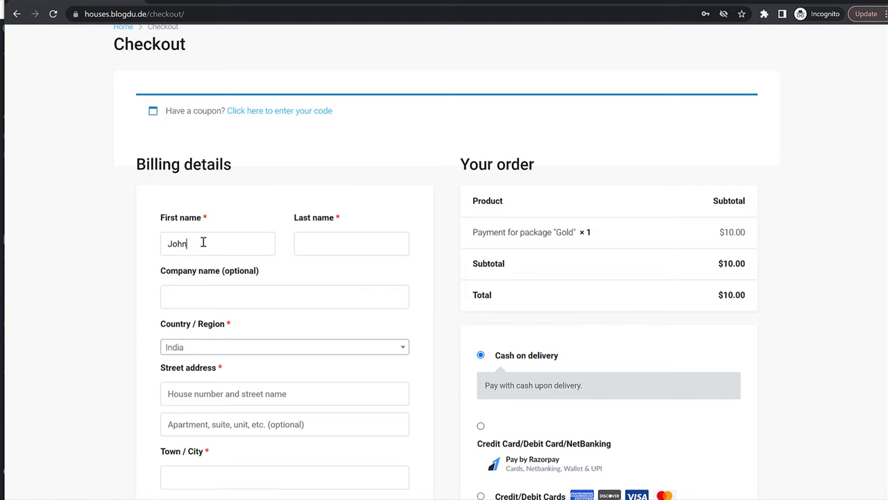
key("Tab")
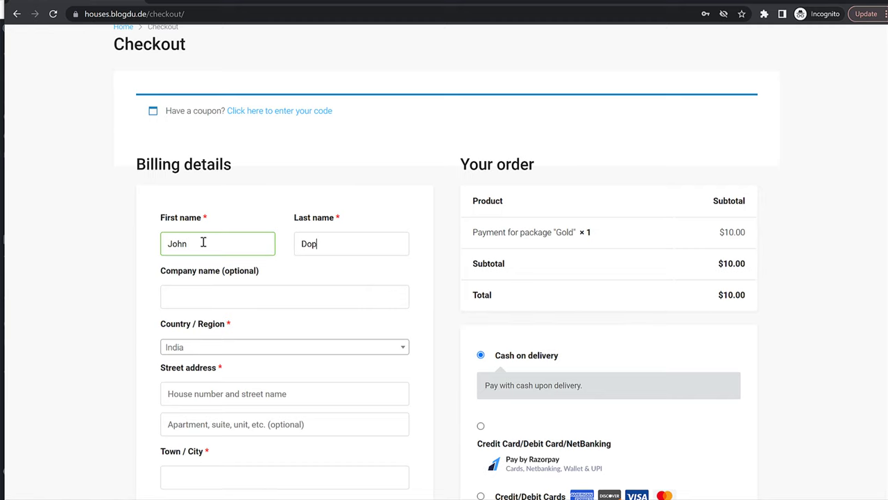
key("Tab")
scroll(329, 260, "down", 3)
- Fill in the billing street address, apartment, city, PIN code and phone number
left_click(249, 224)
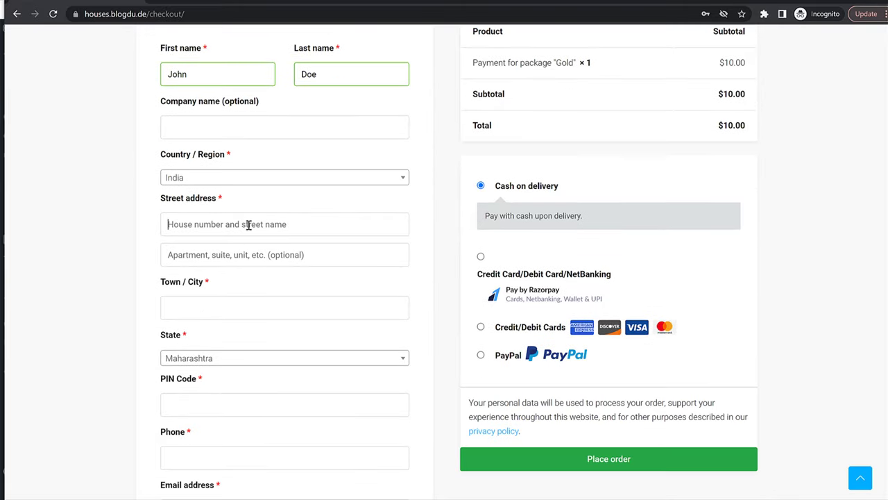
type("123")
key("Tab")
type("ABC")
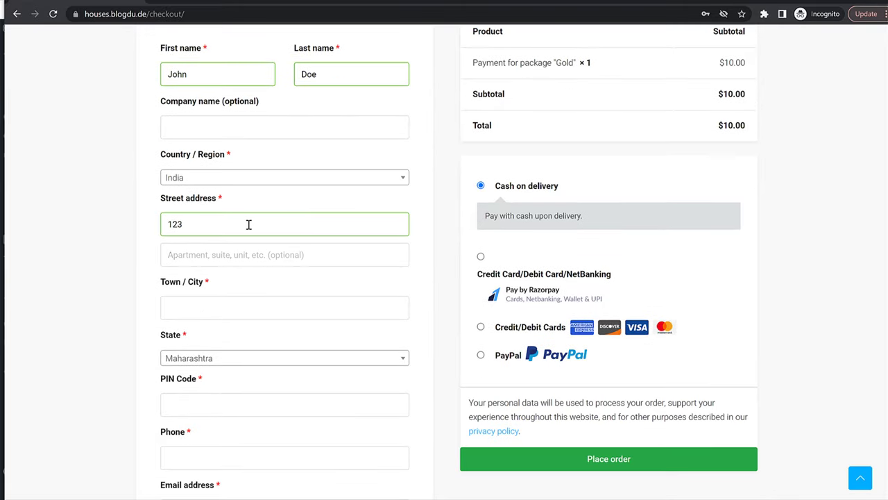
key("Tab")
type("Mu")
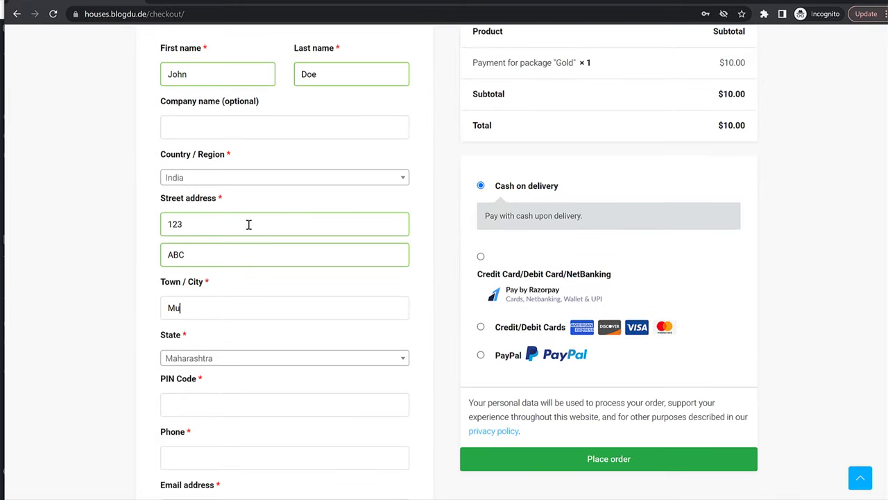
type("mbai")
key("Tab")
key("Tab")
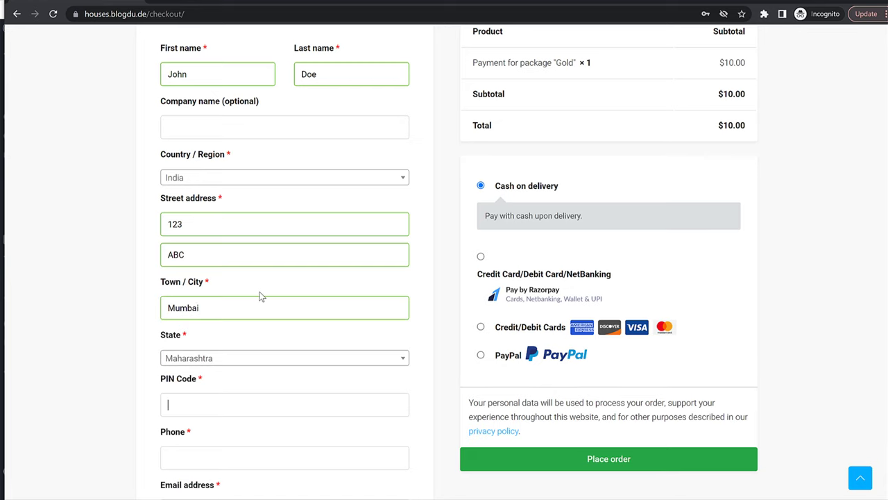
type("400000")
scroll(260, 296, "down", 3)
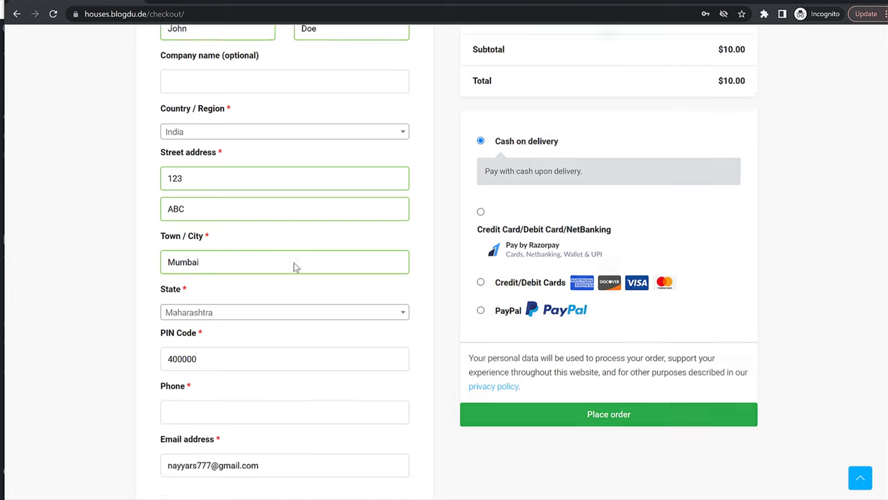
key("BackSpace")
type("1")
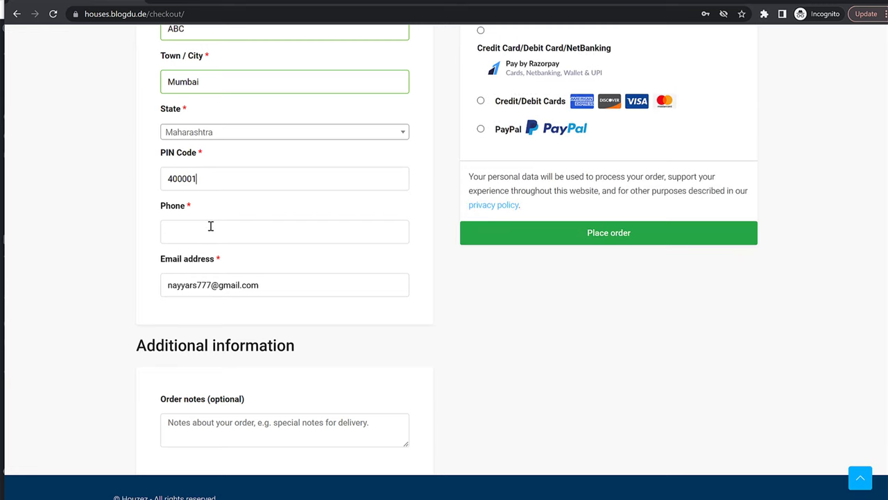
left_click(211, 226)
type("789654200")
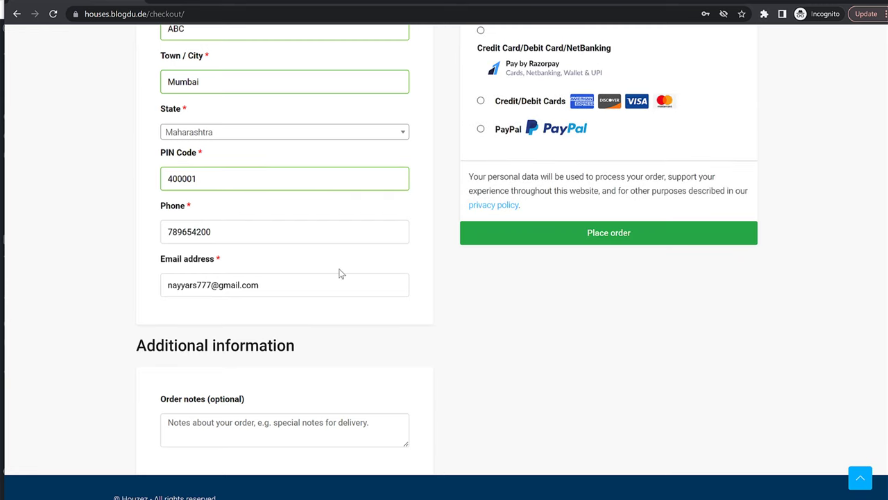
- Choose Cash on delivery as the payment method and place the $10.00 order
scroll(381, 284, "up", 3)
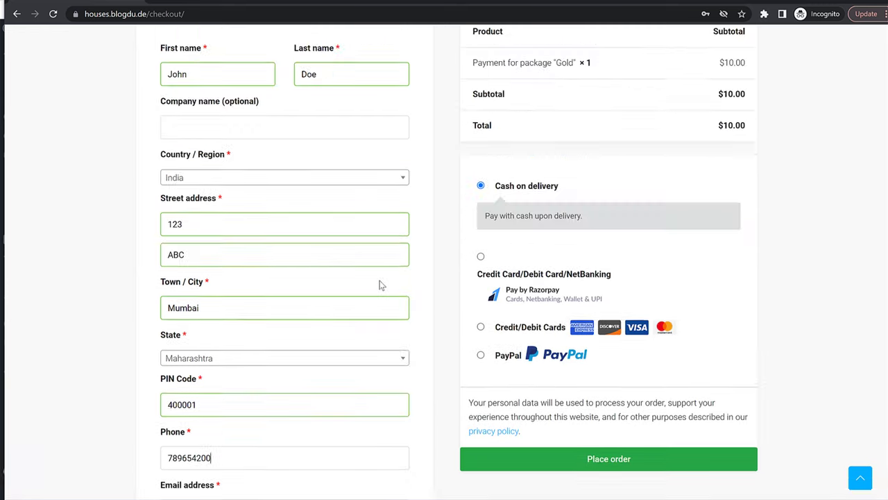
scroll(551, 220, "up", 1)
scroll(550, 220, "down", 3)
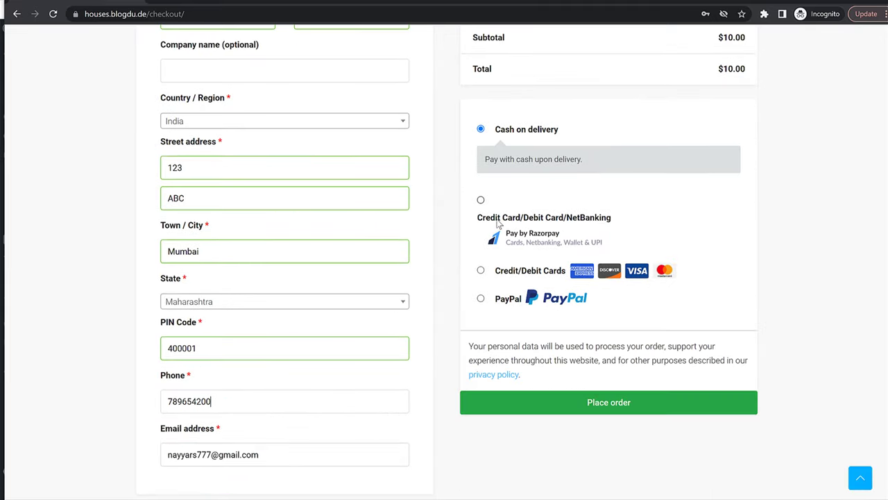
left_click(481, 201)
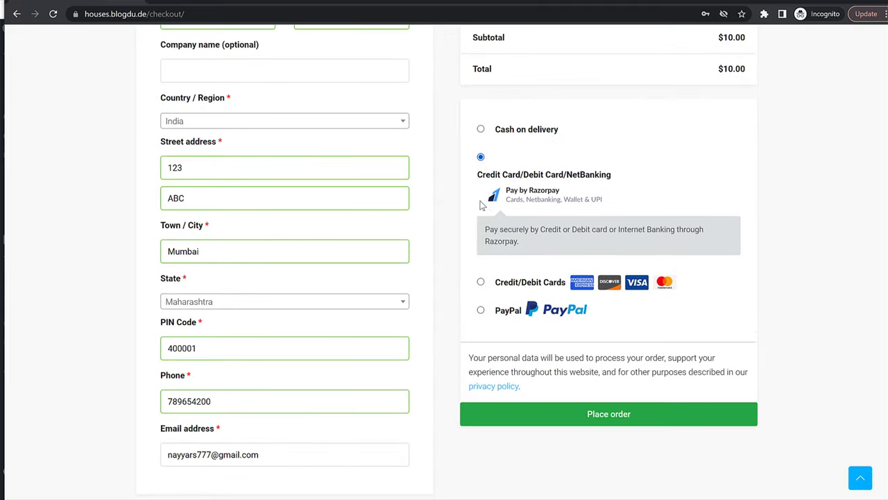
left_click(481, 281)
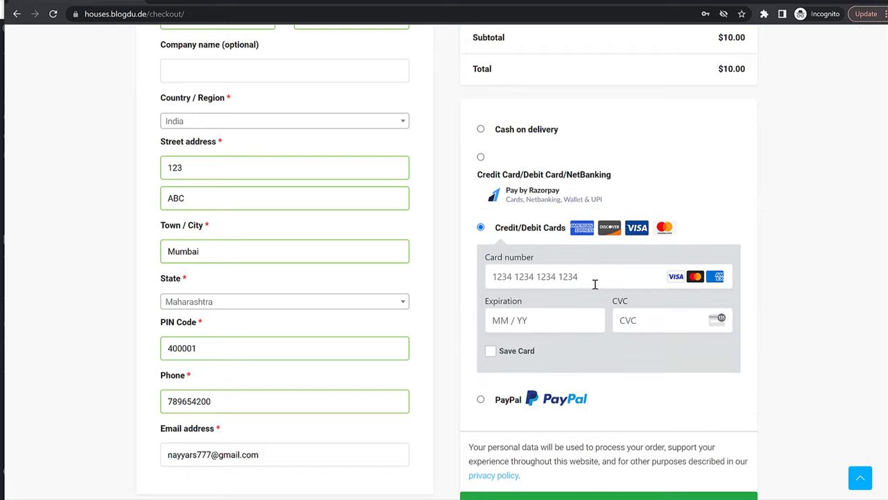
left_click(481, 400)
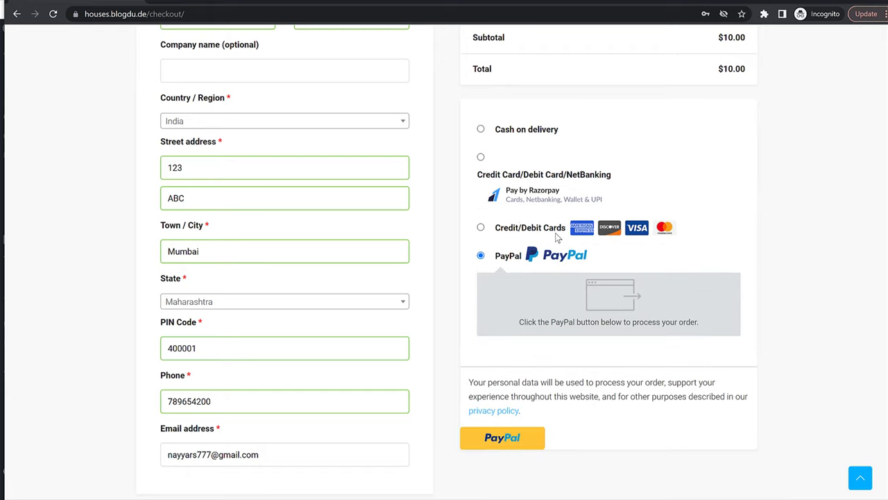
left_click(481, 129)
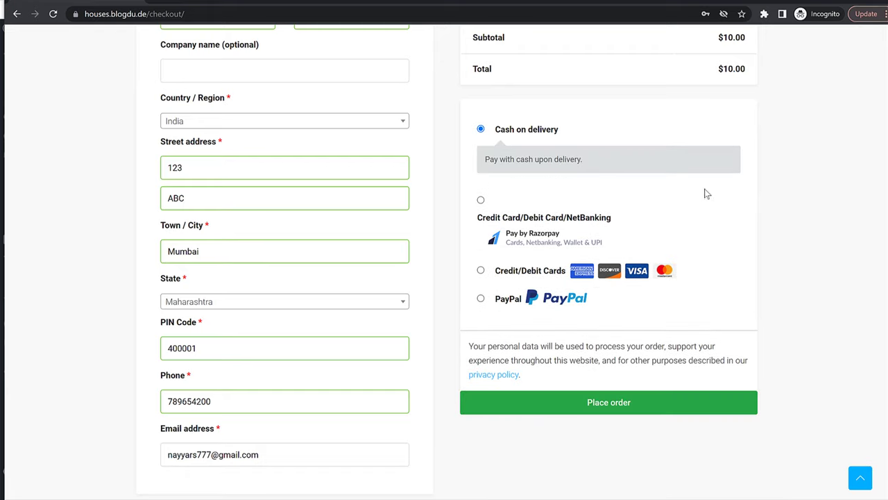
scroll(781, 272, "up", 2)
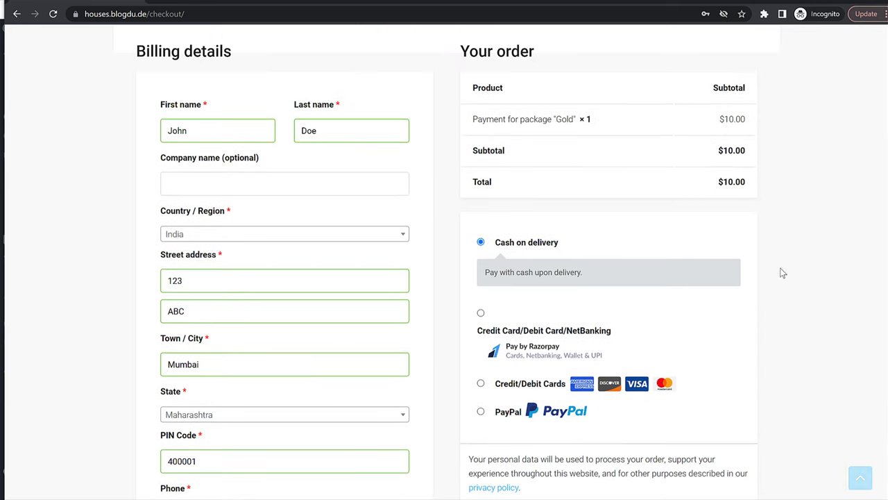
scroll(782, 273, "down", 1)
scroll(782, 273, "down", 1)
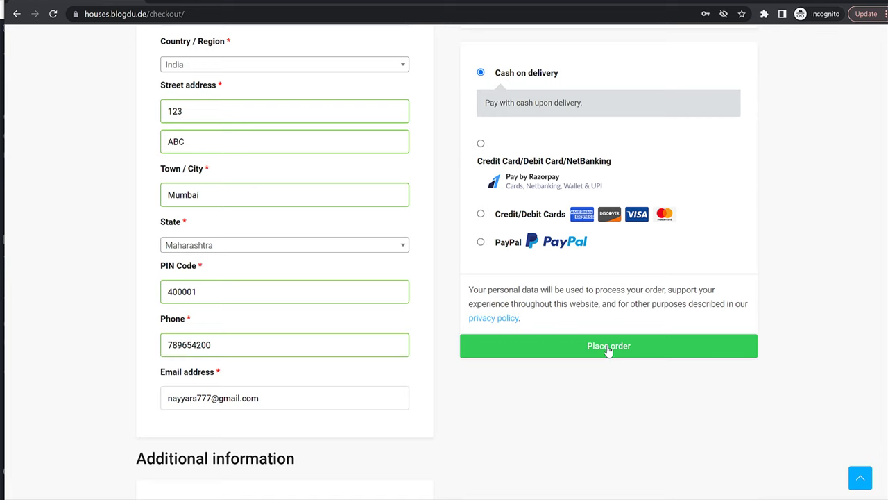
left_click(633, 352)
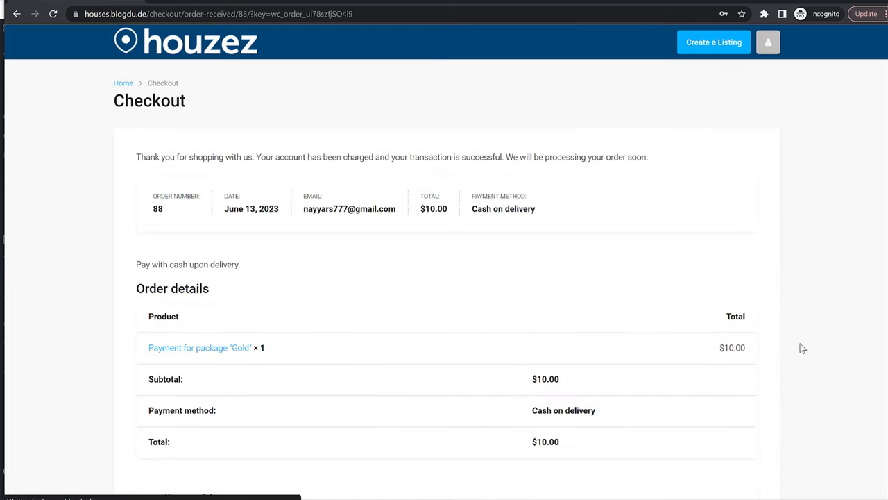
- Review the order-received page and highlight its $10.00 order total
scroll(417, 330, "down", 3)
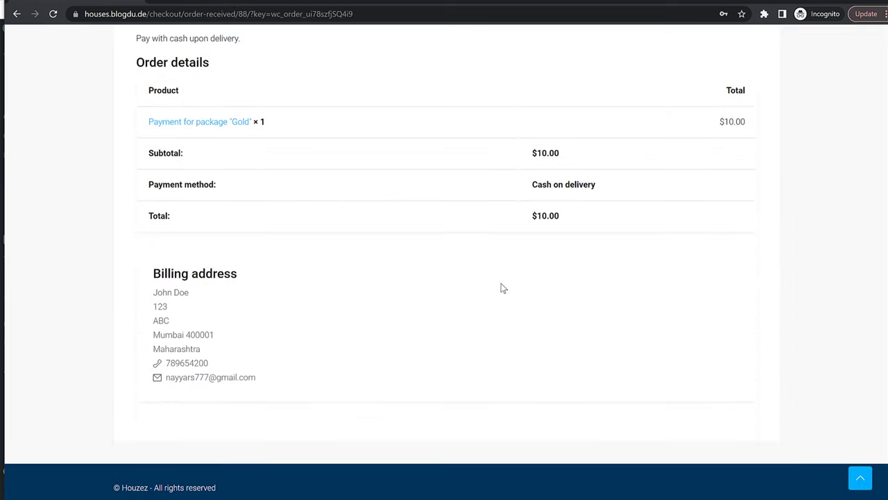
scroll(504, 293, "up", 3)
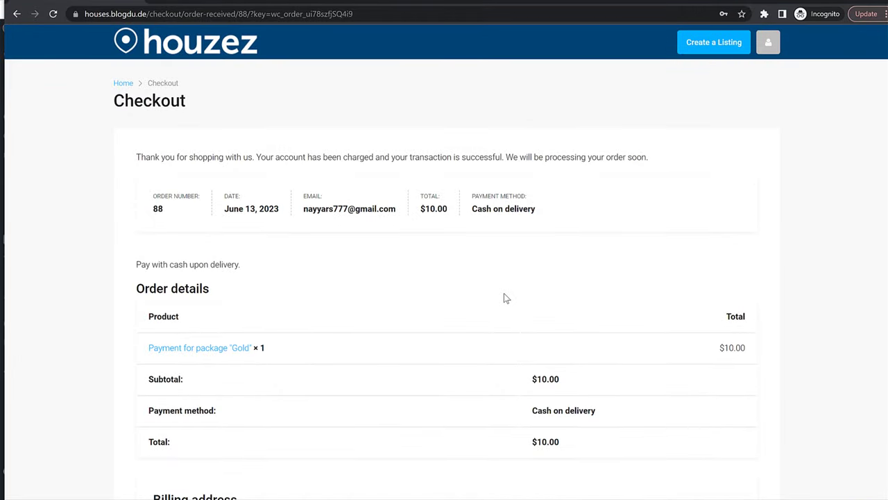
left_click_drag(421, 212, 445, 211)
left_click(437, 212)
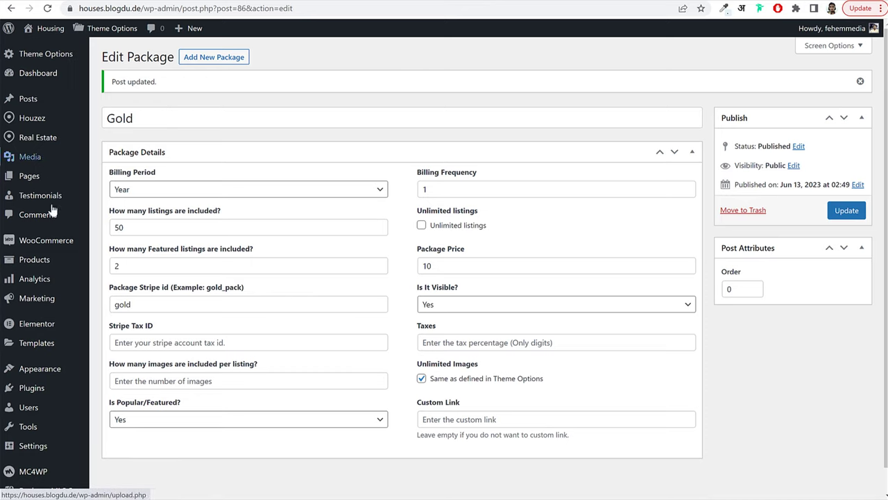
- Mark the new Gold order Completed in WooCommerce Orders, then return to the confirmation page
mouse_move(59, 242)
left_click(111, 258)
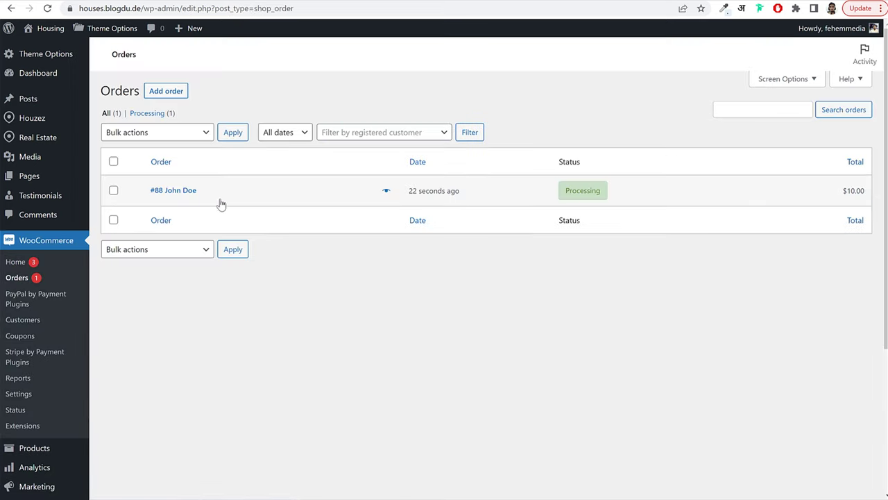
left_click(177, 197)
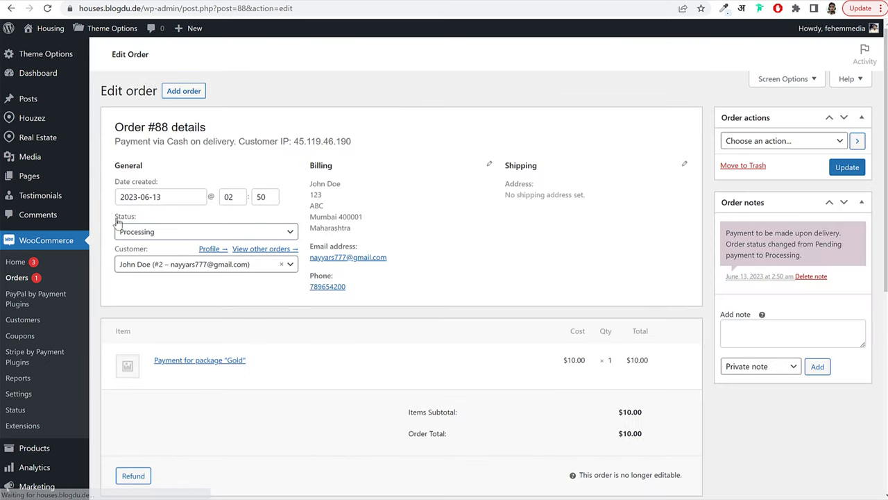
double_click(143, 221)
left_click(145, 233)
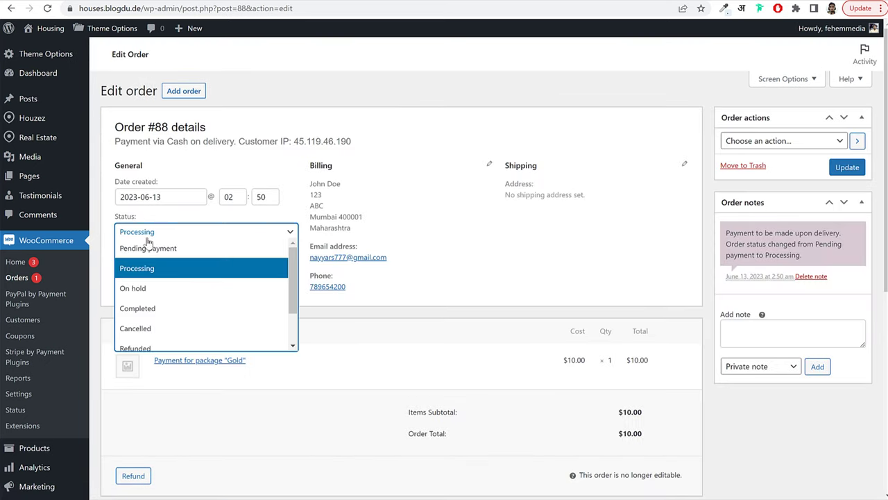
left_click(159, 312)
left_click(840, 190)
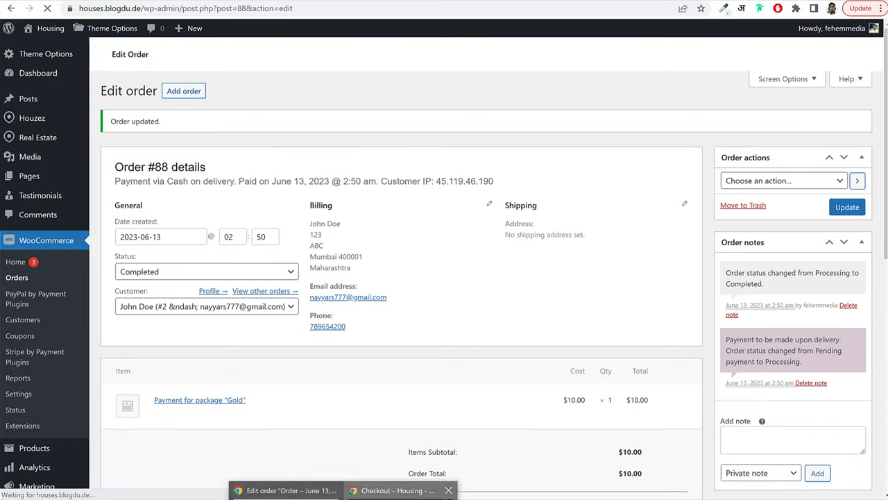
left_click(430, 490)
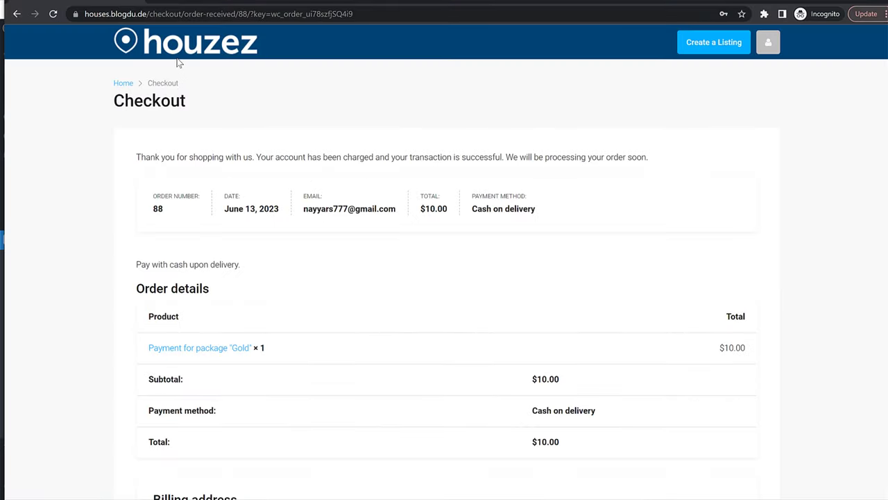
- Check on the Membership page that the package is Gold with 50 listings and its featured count
left_click(711, 50)
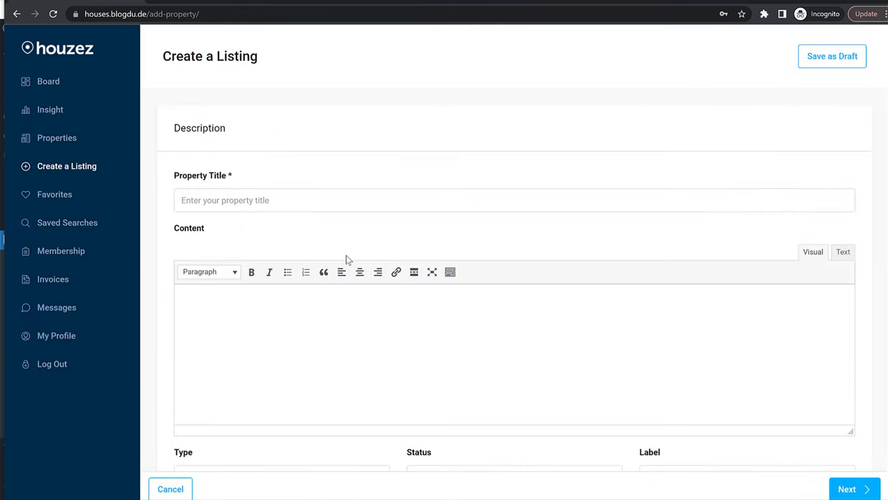
scroll(346, 258, "down", 3)
scroll(345, 259, "up", 5)
left_click(77, 257)
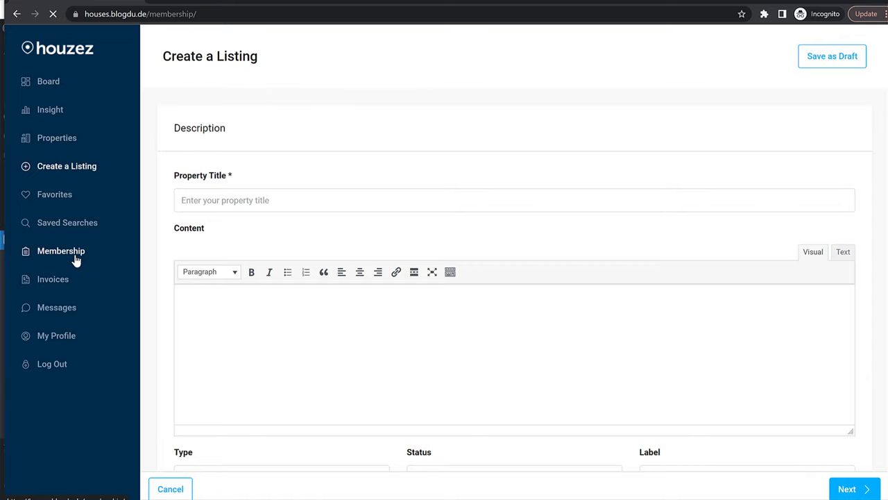
double_click(856, 125)
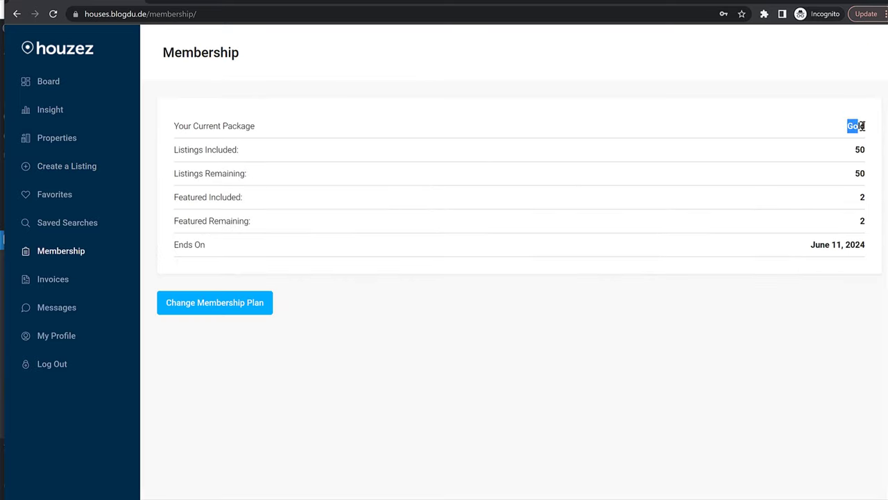
left_click(858, 126)
left_click_drag(854, 149, 868, 164)
left_click(406, 240)
left_click_drag(856, 201, 858, 215)
left_click(586, 194)
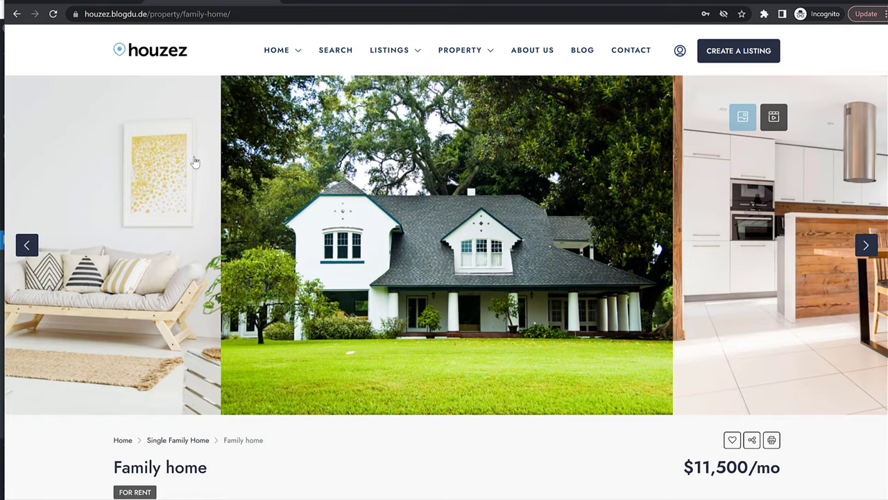
- Copy the Family home title and description from the demo listing into the new listing
scroll(302, 238, "down", 3)
left_click_drag(108, 243, 208, 243)
key("ctrl+c")
left_click(102, 2)
left_click(234, 200)
key("ctrl+v")
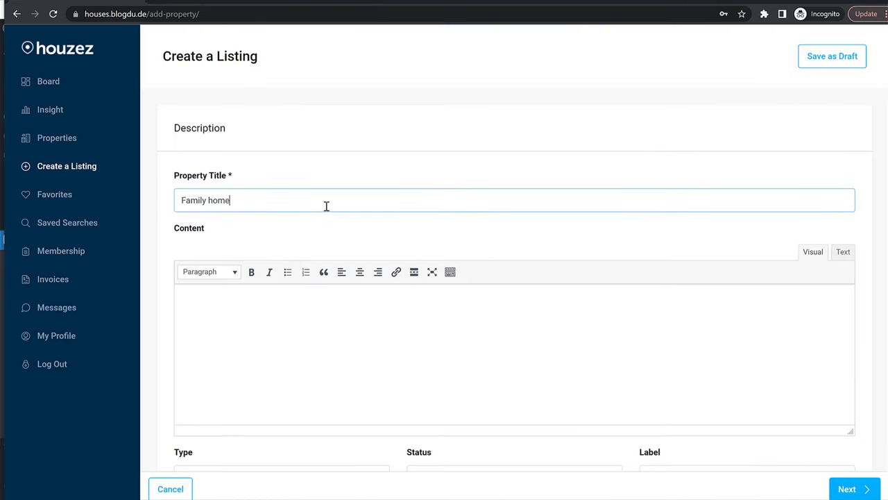
left_click(213, 1)
scroll(340, 239, "down", 4)
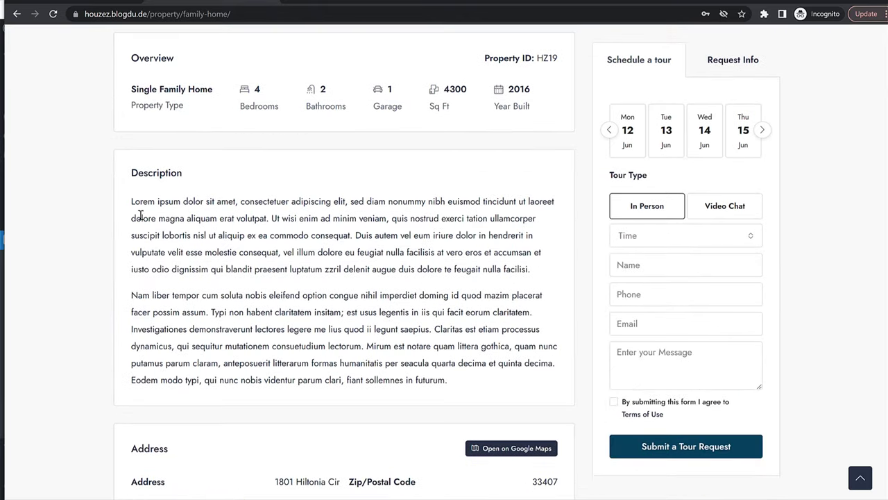
left_click_drag(132, 201, 536, 390)
key("ctrl+c")
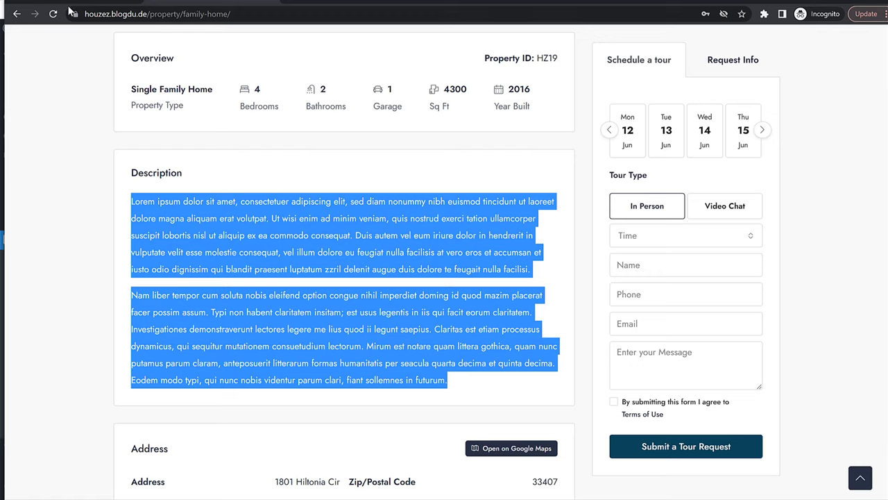
left_click(69, 3)
left_click(248, 331)
key("ctrl+v")
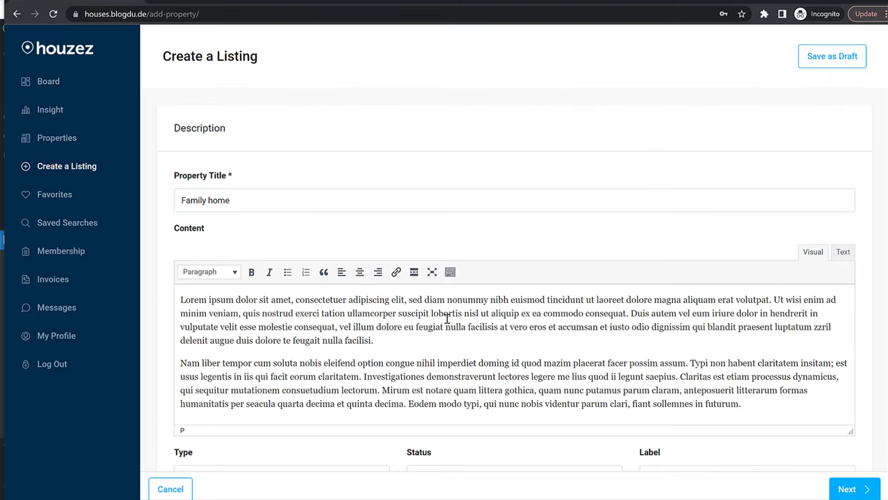
- Set property type Villa, status For Rent and label Open House
scroll(448, 318, "down", 3)
left_click(283, 252)
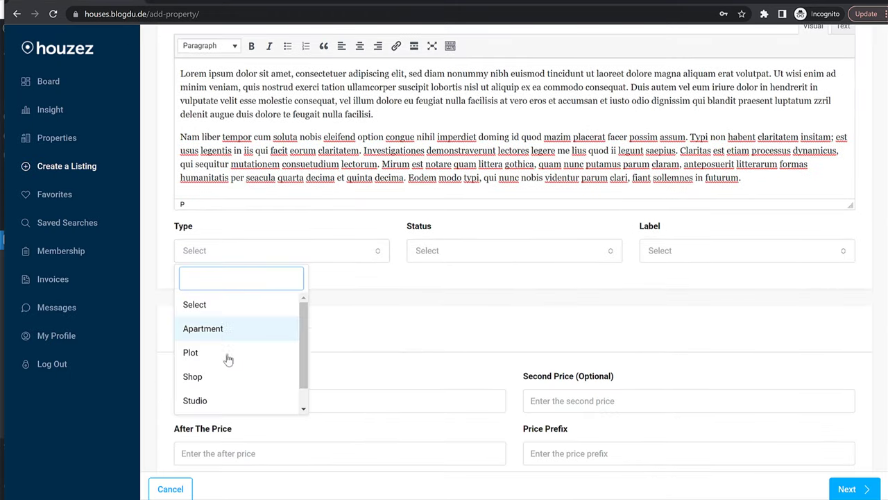
scroll(215, 401, "down", 1)
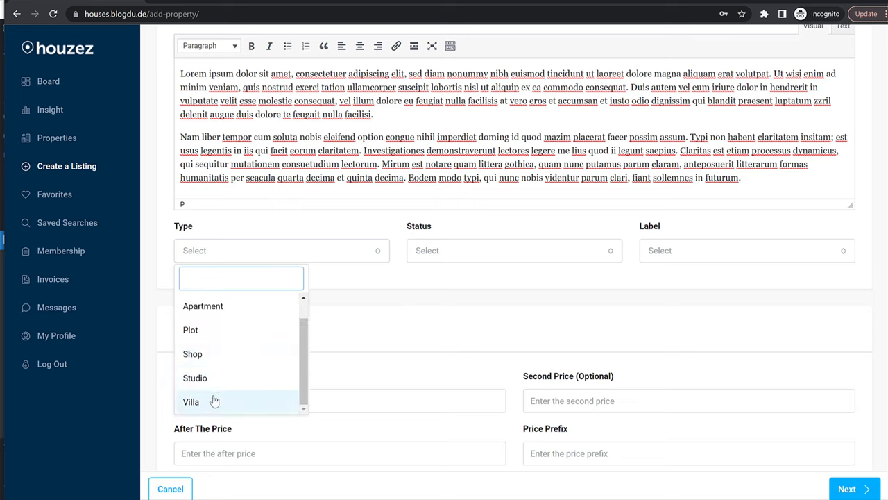
left_click(214, 401)
left_click(482, 251)
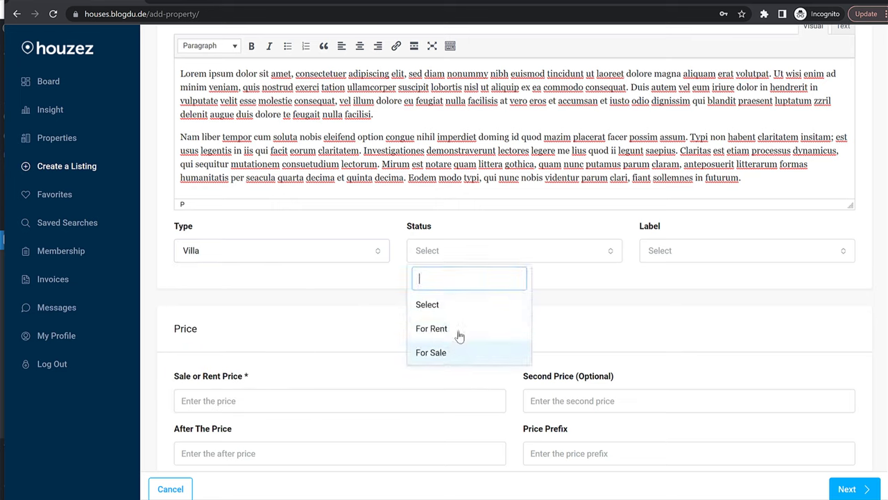
left_click(459, 332)
left_click(709, 254)
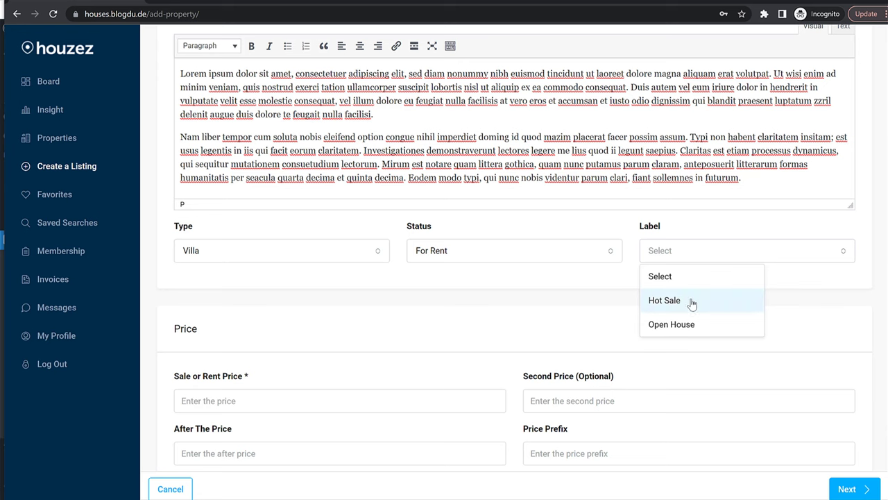
key("Escape")
left_click(680, 257)
left_click(656, 321)
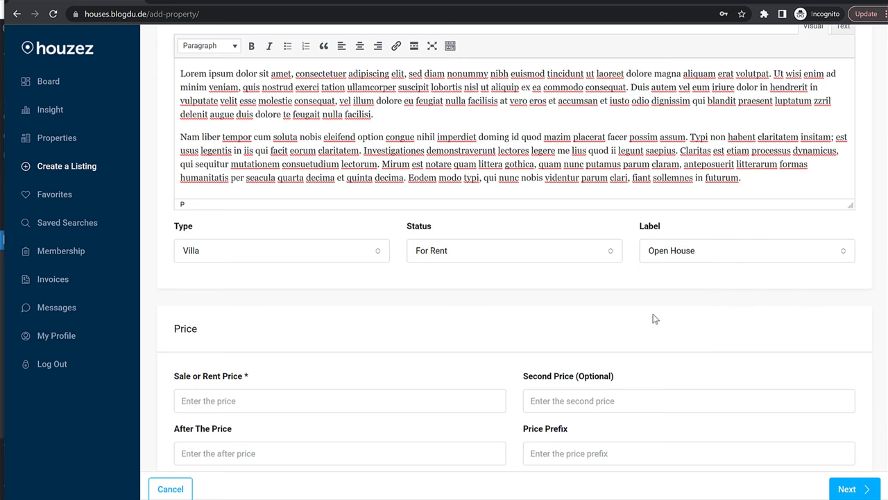
- Enter the price 2500 with Monthly as the after-price text
scroll(462, 283, "down", 1)
left_click(290, 349)
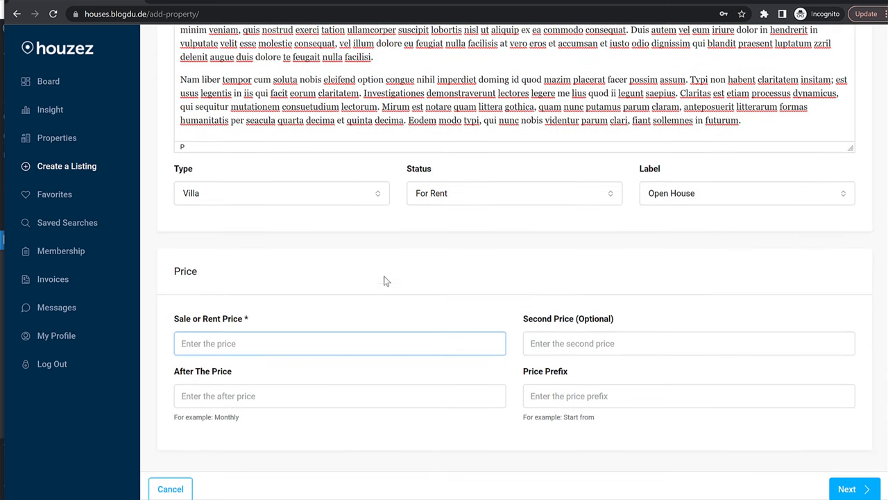
type("2500")
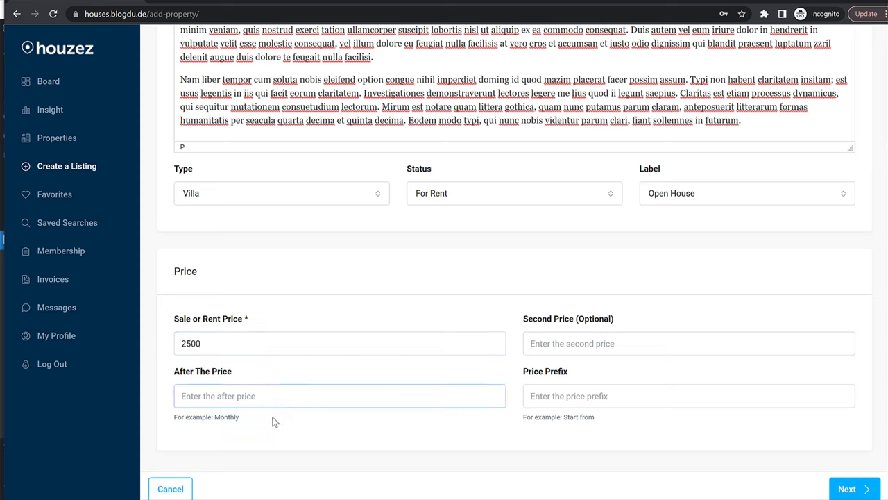
double_click(229, 418)
left_click(240, 395)
type("Monthly")
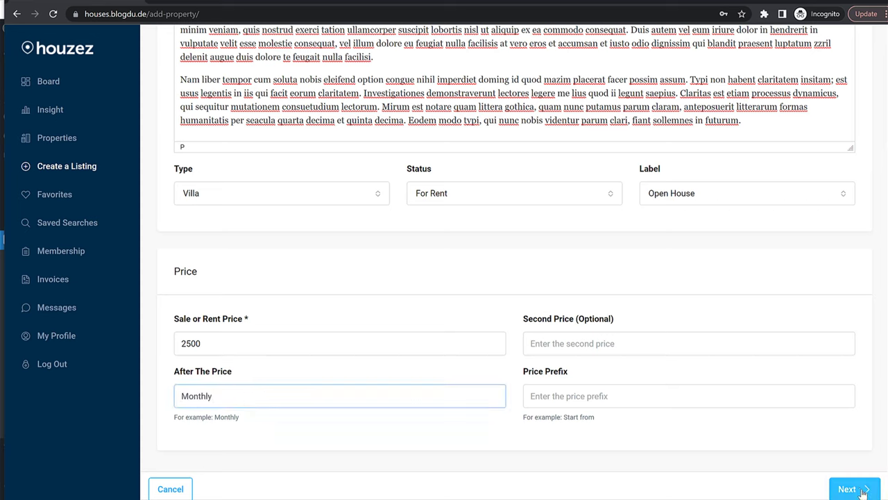
- Upload gallery images 019, 020, 018, 023-1 and 026 on the media step
left_click(864, 491)
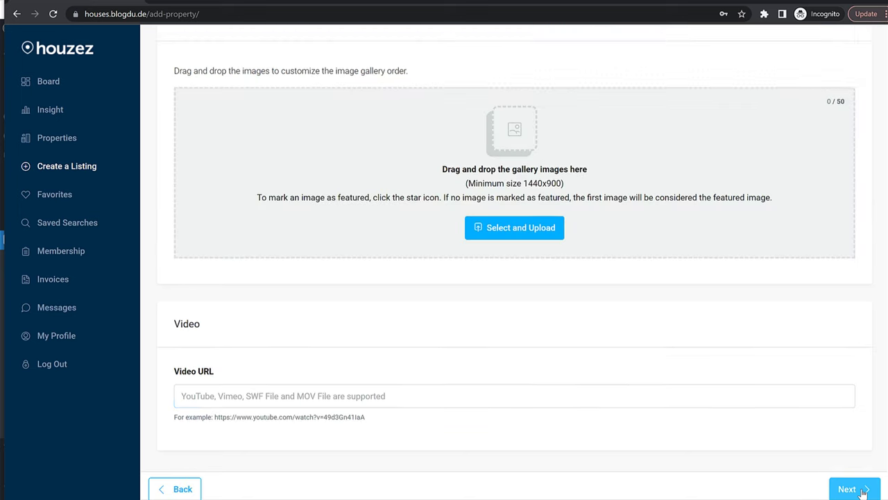
left_click(545, 338)
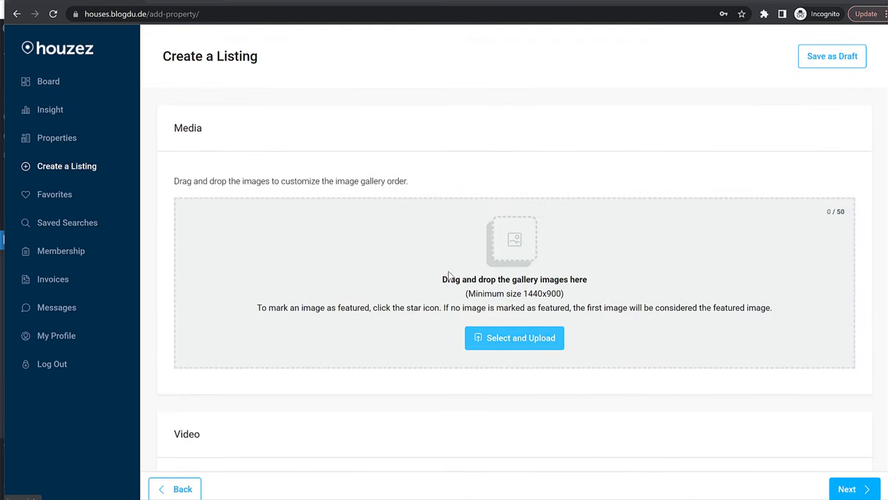
left_click(213, 154)
left_click(291, 142, "ctrl")
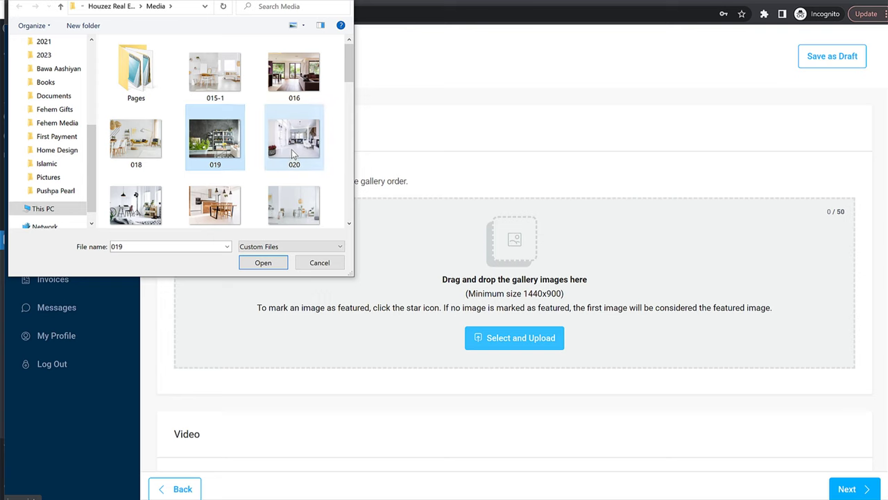
left_click(132, 143, "ctrl")
left_click(135, 205, "ctrl")
left_click(204, 204, "ctrl")
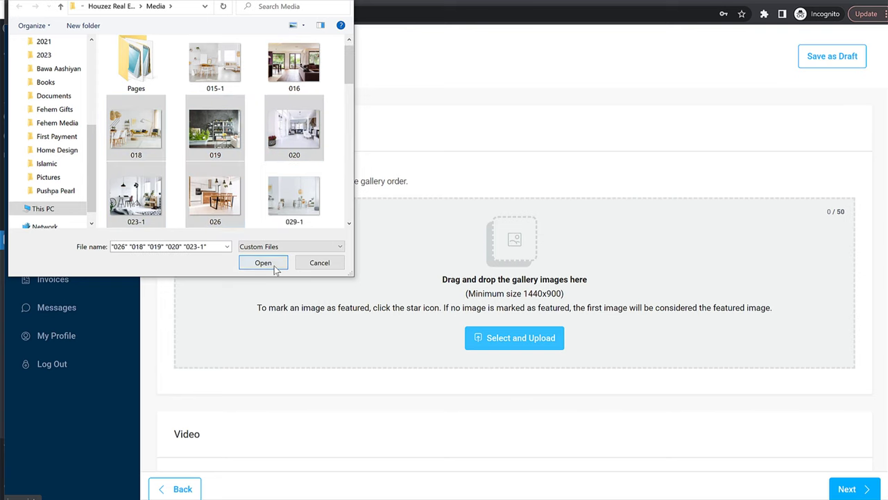
left_click(276, 264)
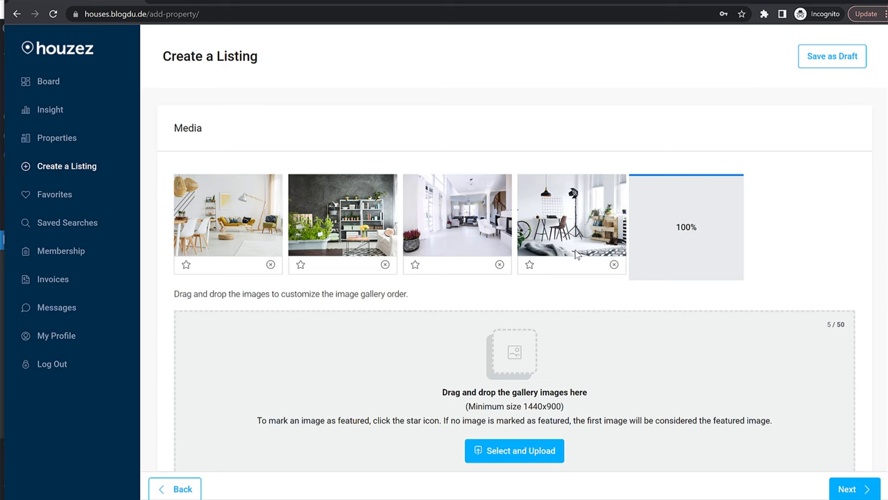
- Pass the Video URL field and advance the form to the Details step
scroll(575, 254, "down", 3)
scroll(318, 456, "down", 1)
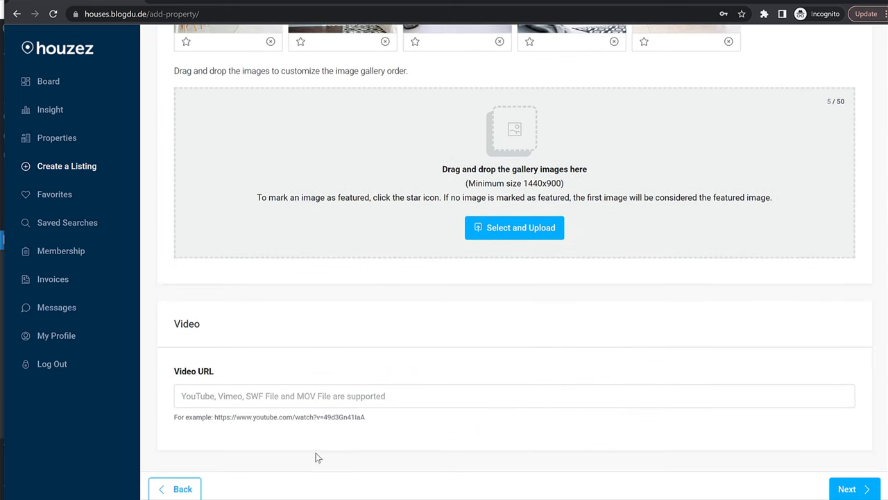
left_click(283, 396)
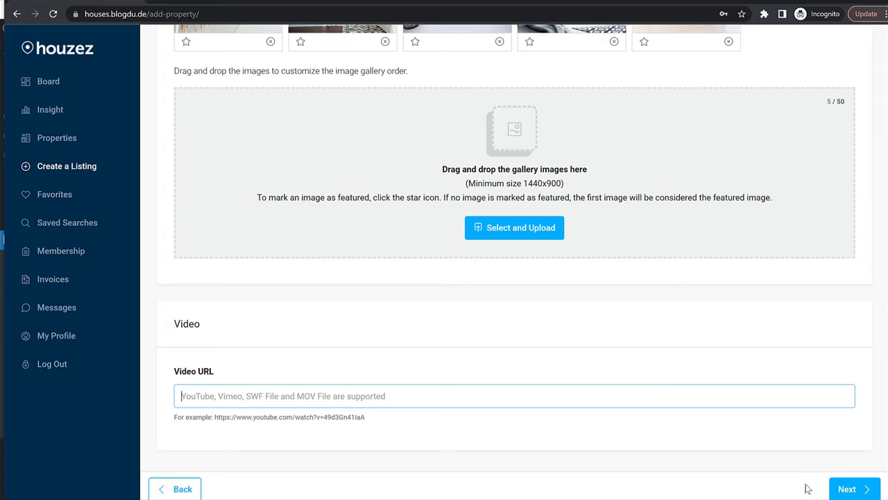
left_click(846, 495)
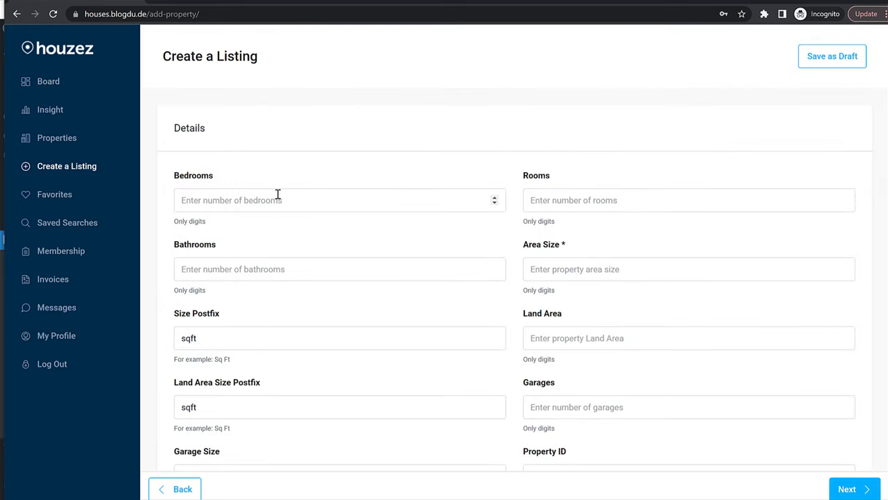
- Enter 3 bedrooms, 2 bathrooms and a 500 area size
left_click(278, 195)
type("3")
key("Tab")
key("Tab")
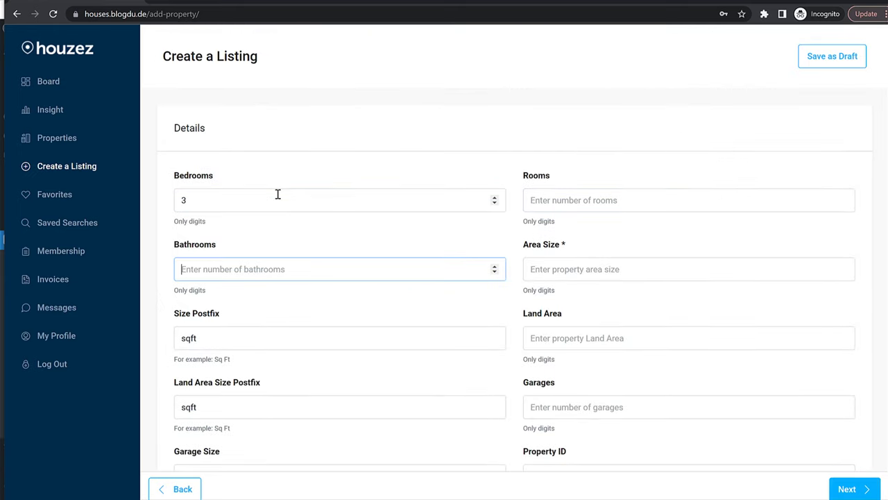
type("2")
key("Tab")
type("5")
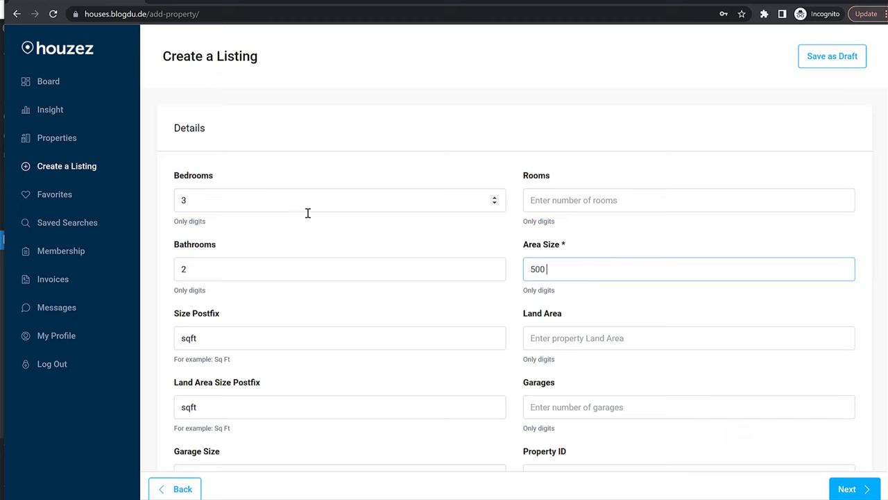
- Change both the area and land area unit labels to Sq ft
left_click(184, 337)
key("BackSpace")
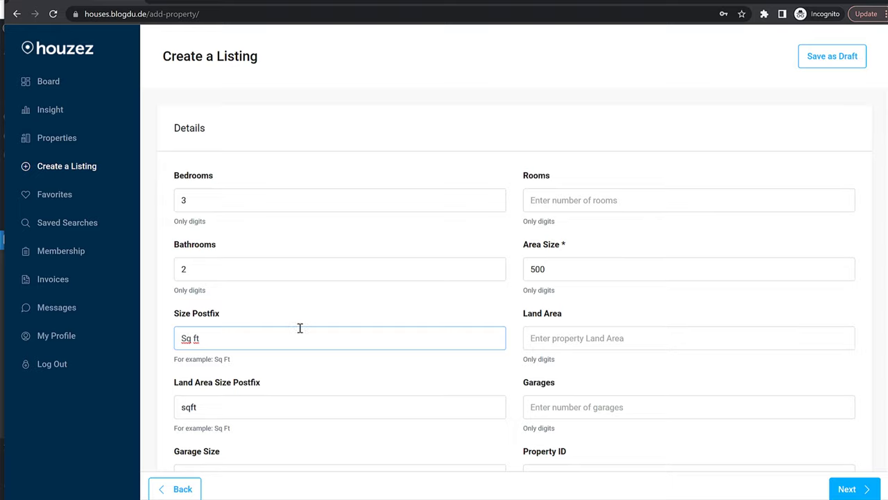
key("ctrl+a")
key("ctrl+c")
left_click(246, 403)
key("ctrl+a")
key("ctrl+v")
left_click(357, 421)
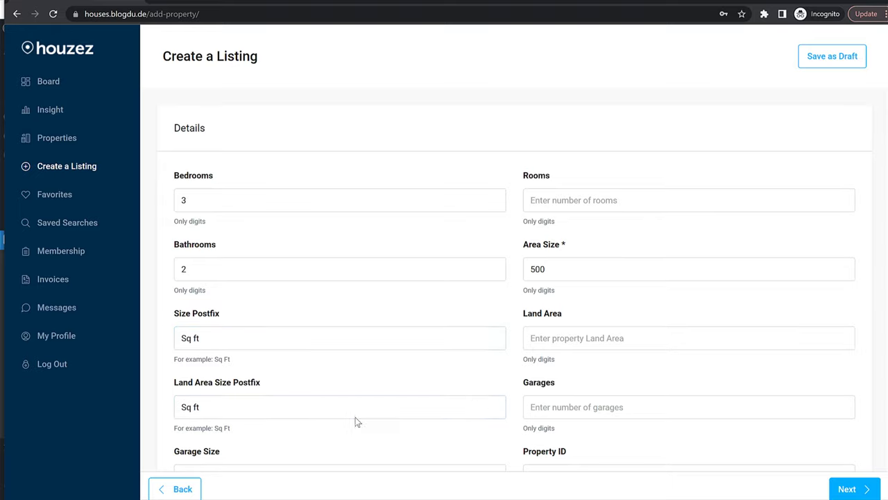
- Enter Year Built 2001 and the property's RERA Property ID
scroll(357, 421, "down", 1)
left_click(590, 351)
scroll(596, 375, "down", 2)
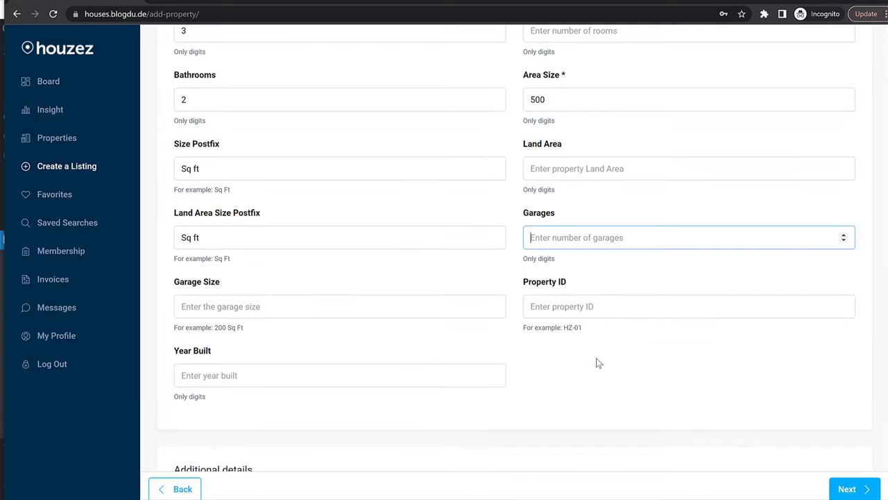
left_click(611, 300)
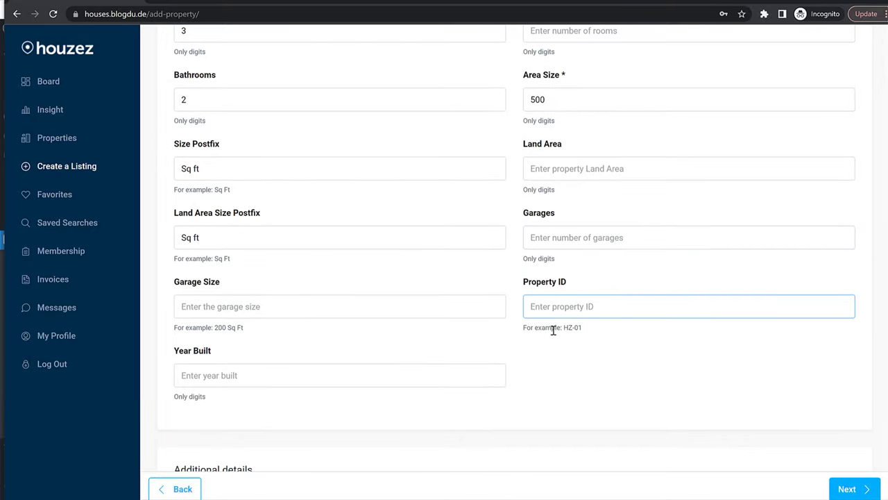
scroll(361, 332, "down", 1)
left_click(276, 316)
type("2001")
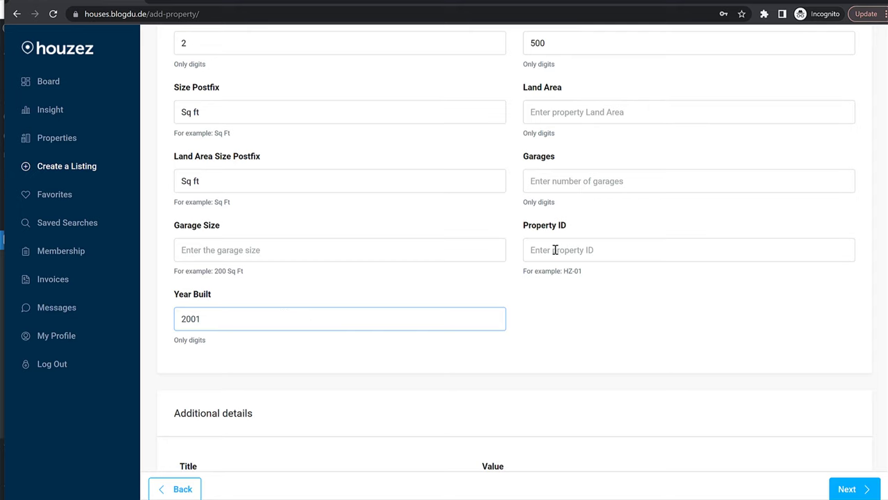
left_click(555, 250)
type("RE")
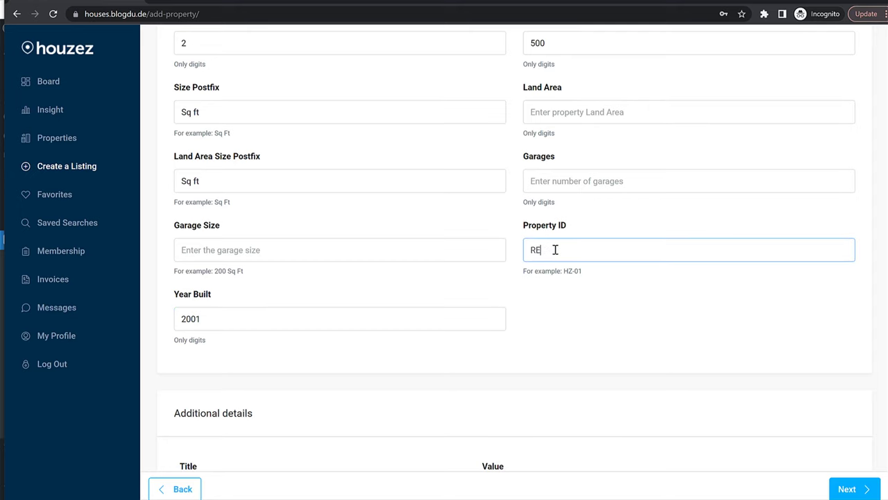
type("RA63232600")
scroll(576, 187, "down", 1)
left_click(595, 125)
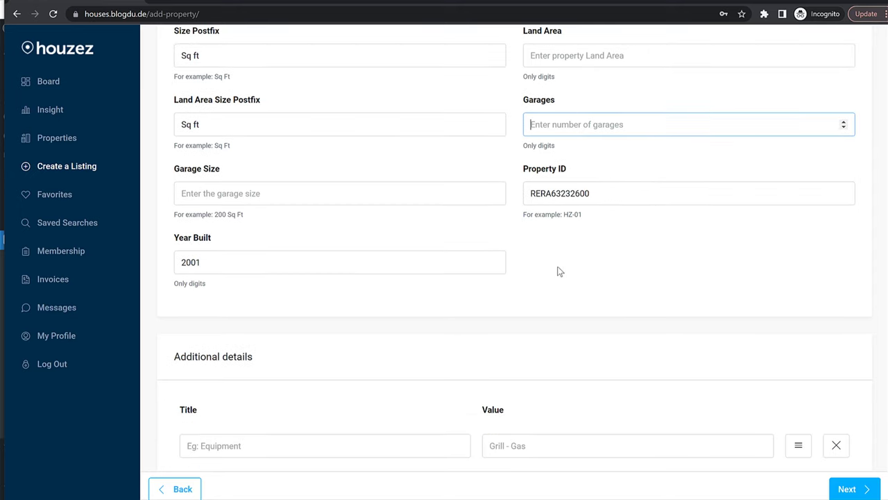
scroll(551, 285, "down", 2)
- Add an additional detail titled Deposit with the value 20%
left_click(274, 383)
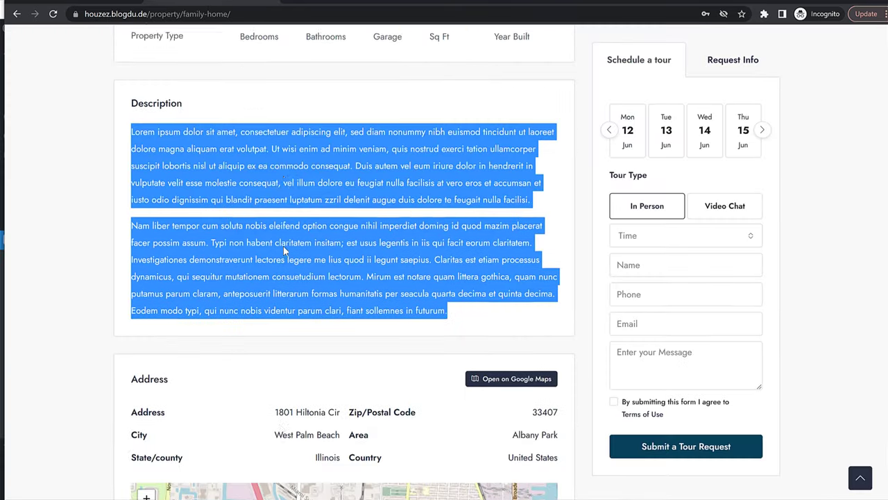
scroll(281, 253, "down", 10)
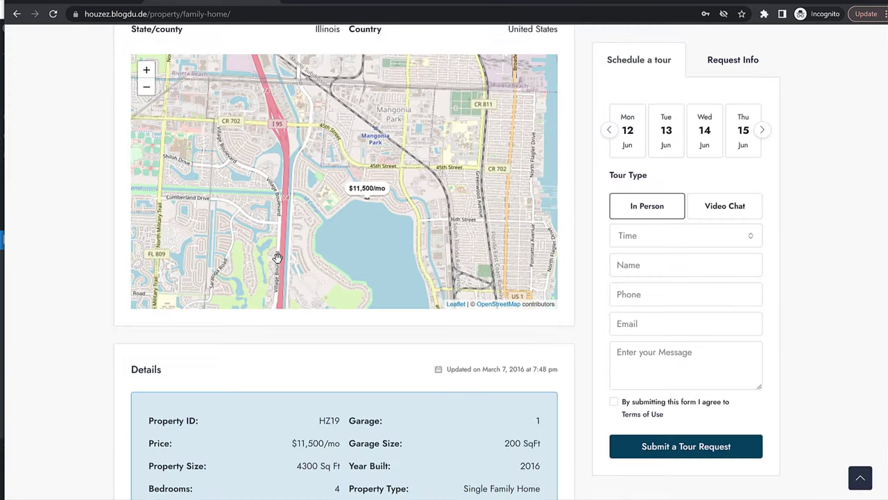
scroll(277, 262, "down", 10)
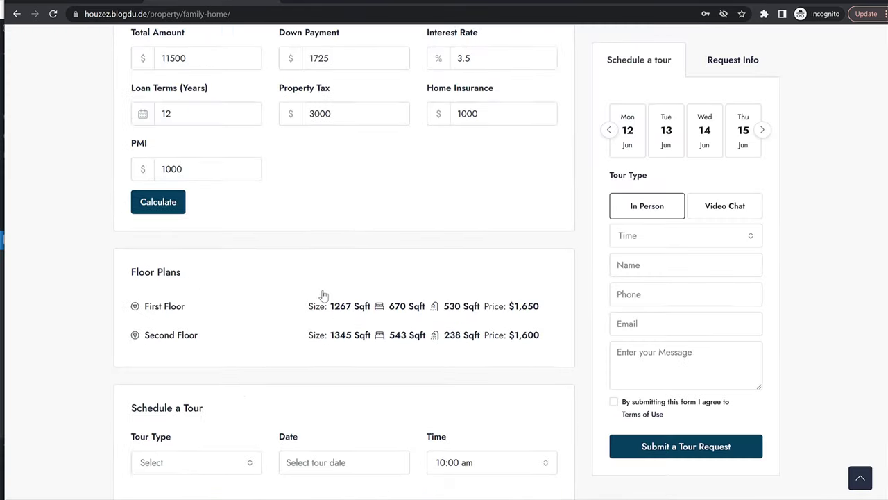
scroll(194, 291, "down", 4)
scroll(214, 291, "up", 14)
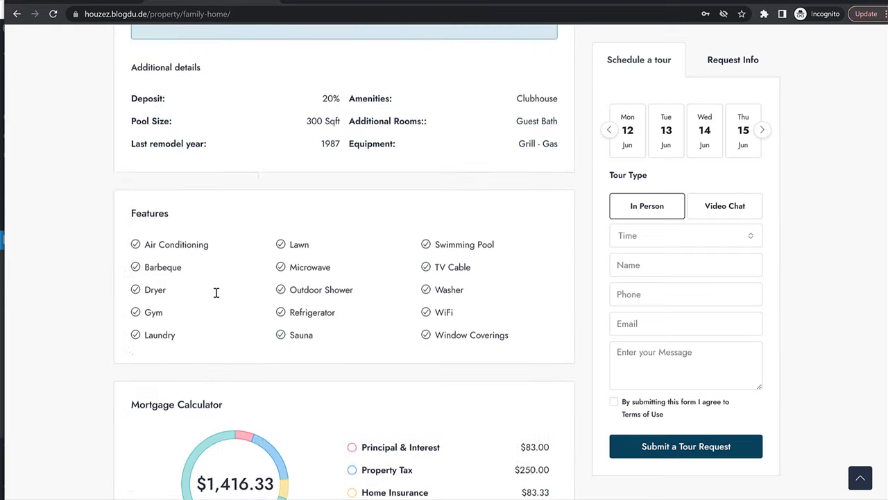
double_click(156, 184)
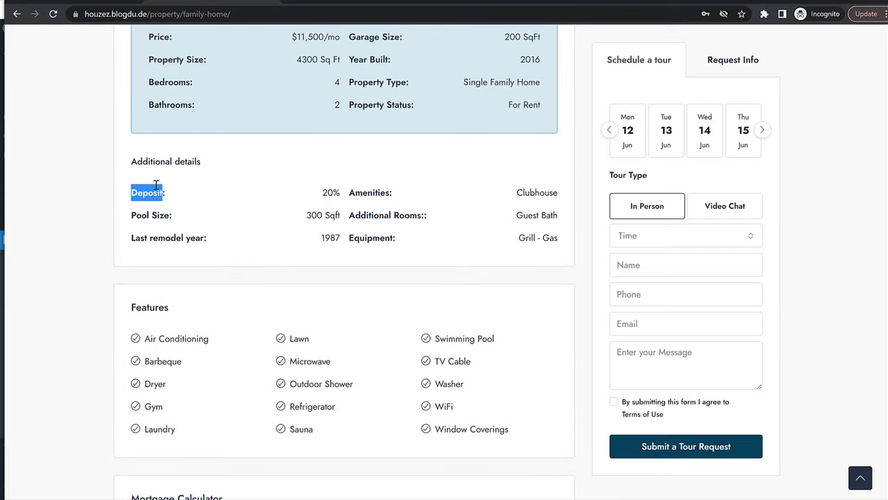
left_click(87, 3)
key("ctrl+v")
left_click(534, 369)
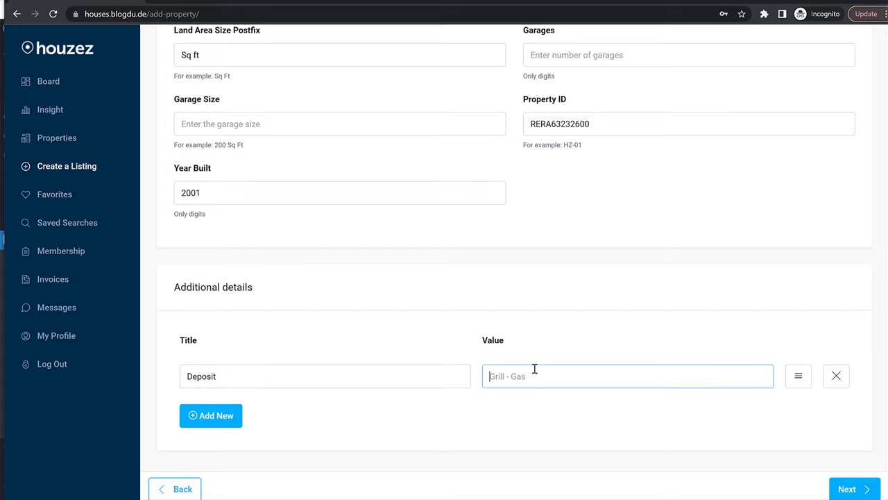
type("20")
key("ctrl+shift")
key("ctrl+shift")
type("%")
left_click(848, 490)
- Tick the Laundry, Pool and Barbeque features and continue to the Location step
left_click(195, 203)
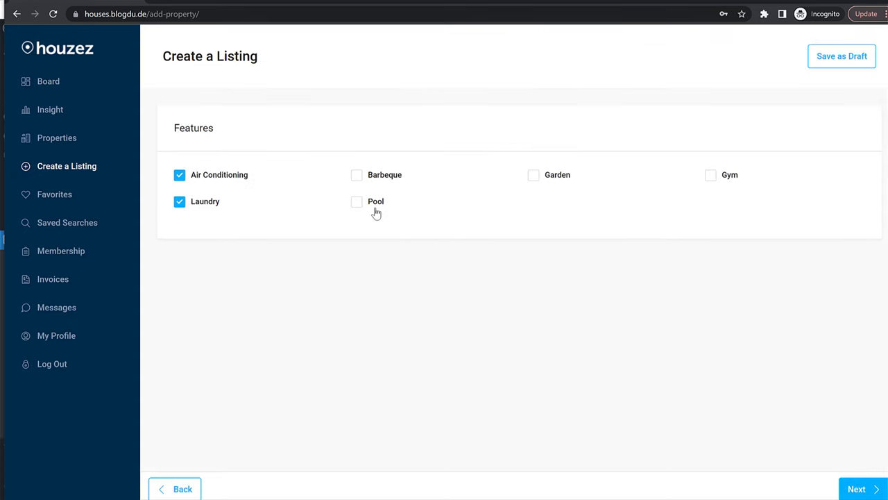
left_click(374, 208)
left_click(373, 175)
left_click(857, 488)
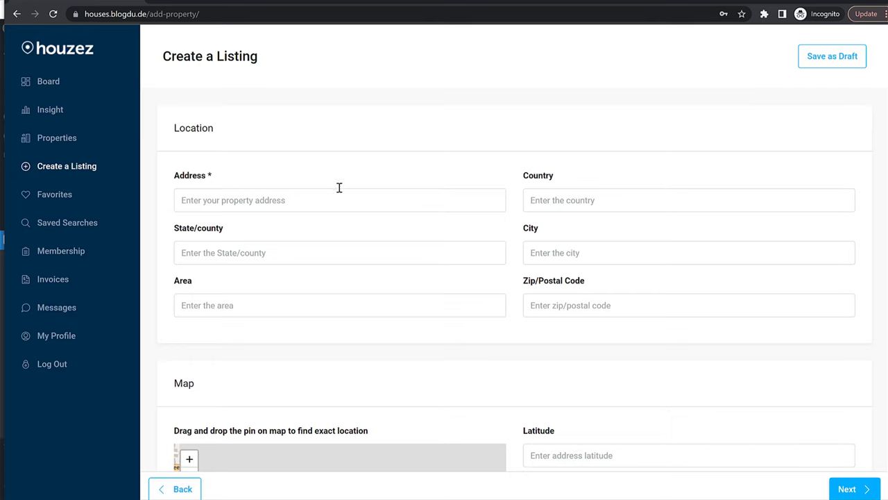
- Paste the sample listing's address into Address, trimming off the state, zip and country
left_click(259, 198)
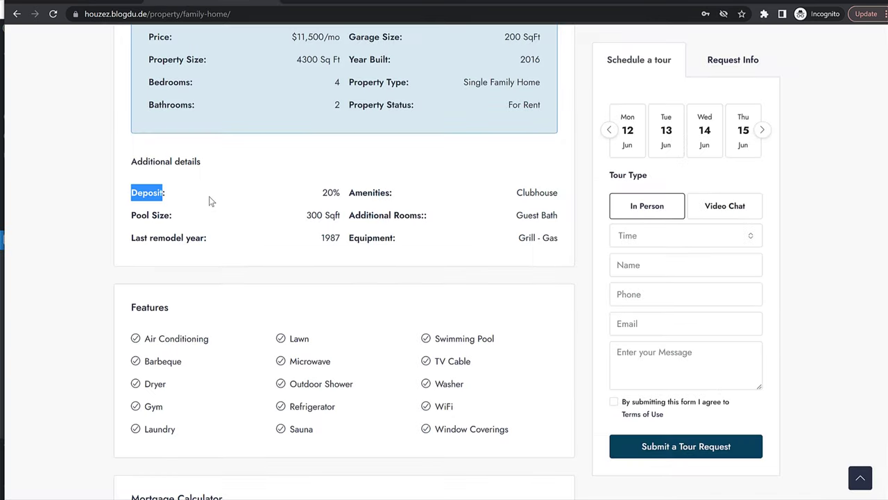
scroll(208, 199, "up", 15)
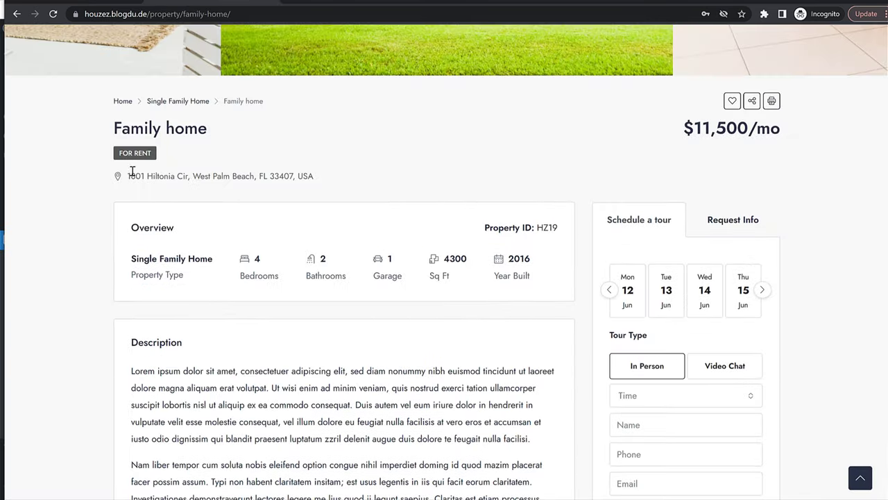
triple_click(223, 179)
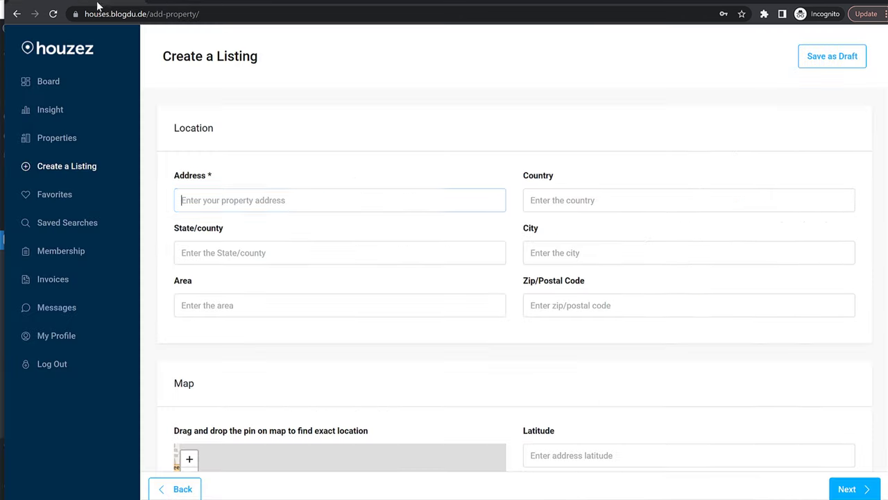
key("ctrl+v")
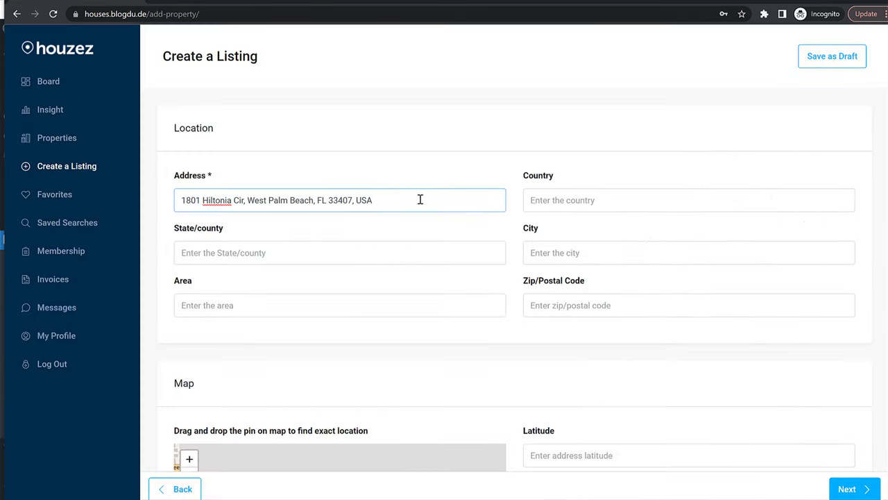
left_click_drag(419, 198, 312, 200)
key("BackSpace")
- Fill in Country India, State Maharashtra, City Mumbai and the zip code
left_click(586, 195)
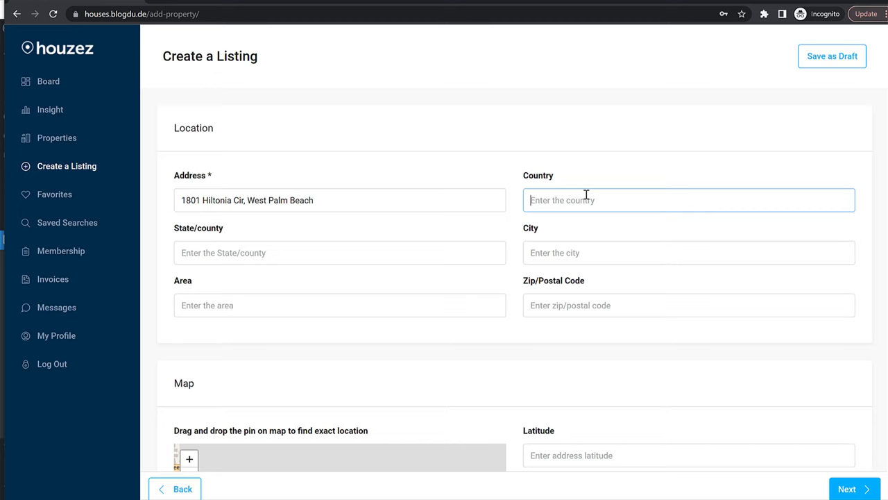
type("U")
key("Tab")
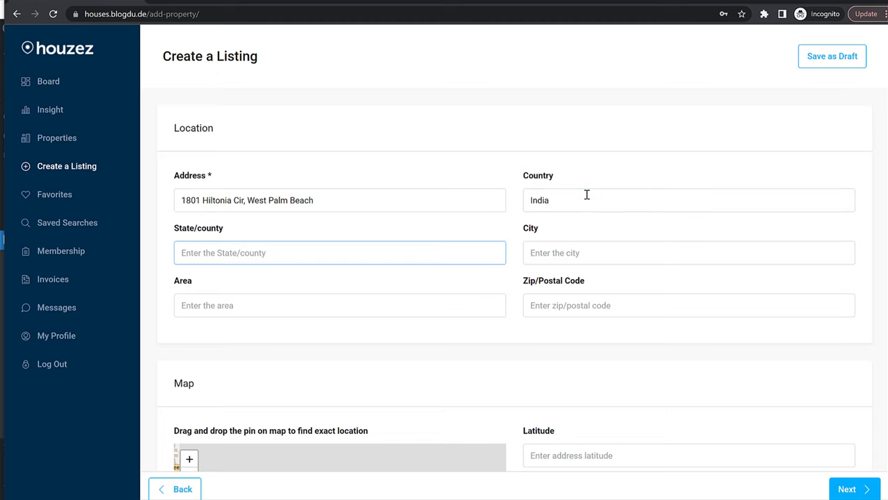
type("Maharashtra")
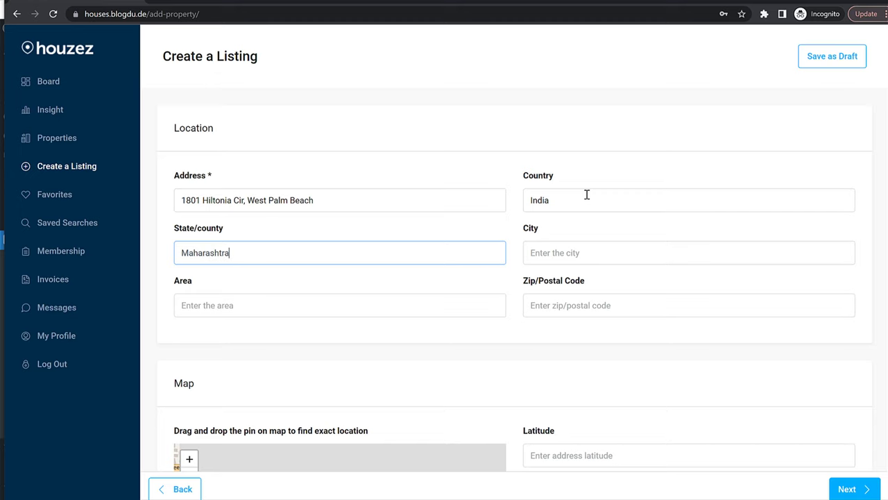
key("Tab")
type("M")
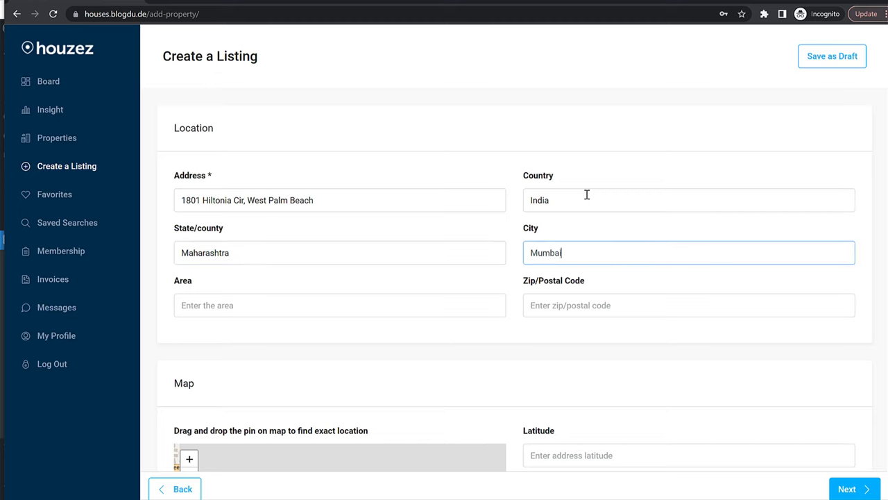
key("Tab")
left_click(595, 307)
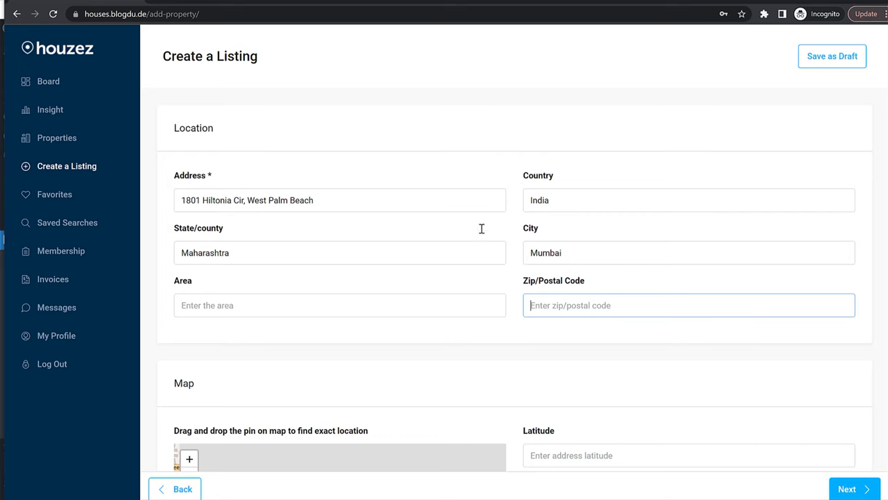
type("400001")
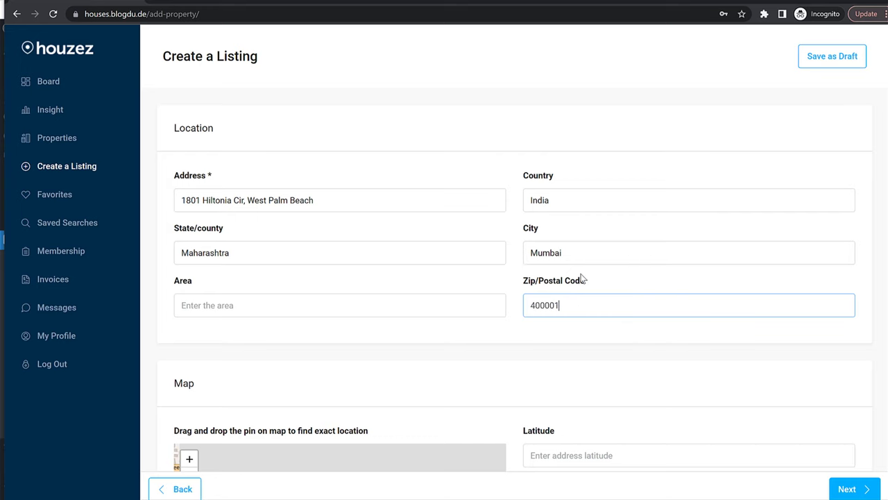
- Drag the map pin onto the property's location so latitude and longitude fill in
scroll(521, 291, "down", 3)
left_click(226, 282)
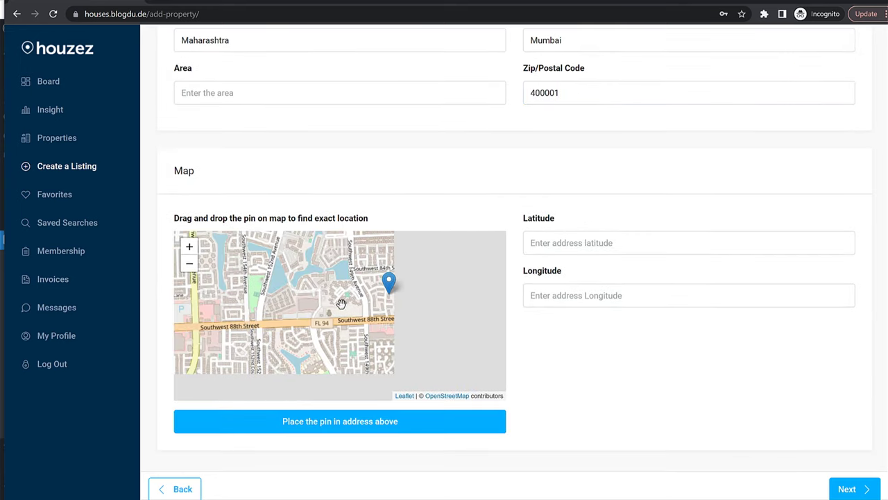
left_click_drag(452, 285, 305, 286)
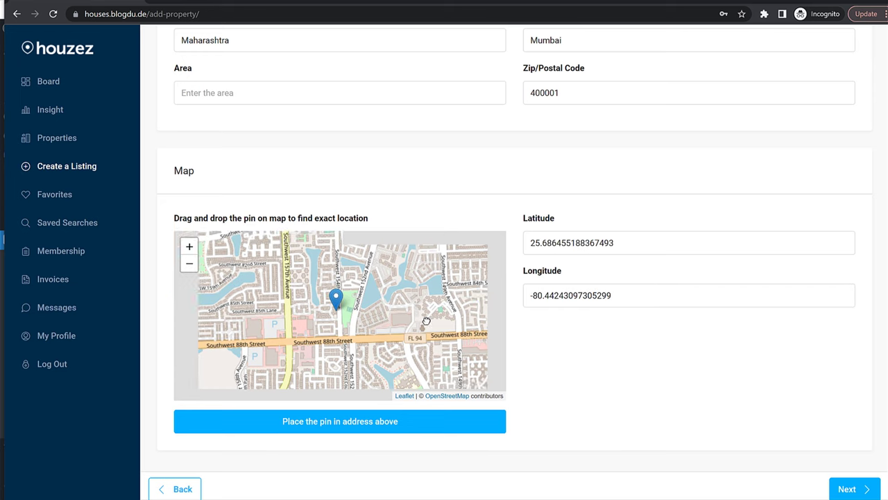
left_click_drag(374, 321, 372, 305)
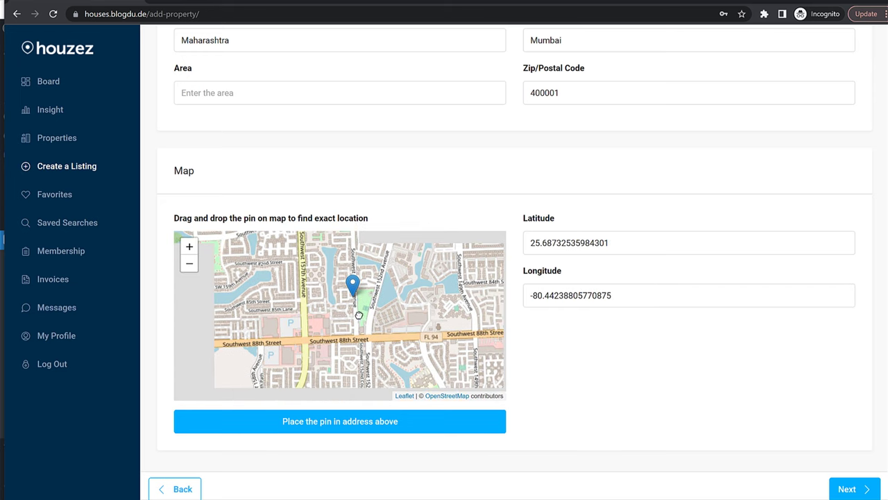
left_click(848, 490)
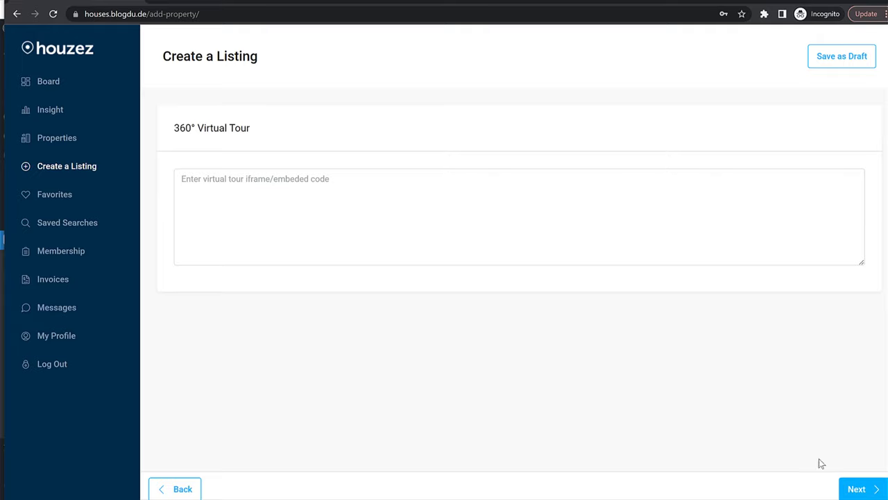
- Add Floor Plan 1 with 3 bedrooms, 2 bathrooms and price 2500
left_click(860, 490)
left_click(269, 200)
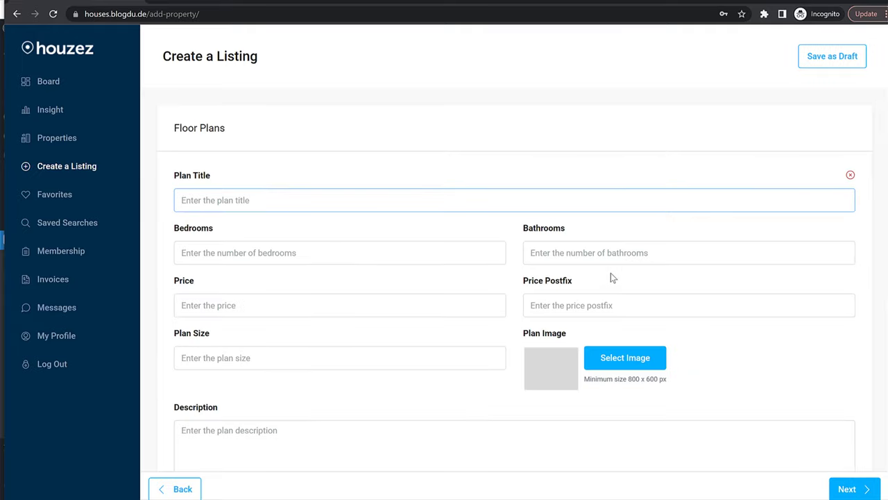
scroll(625, 319, "down", 1)
scroll(486, 292, "up", 1)
type("Floor Plan 1")
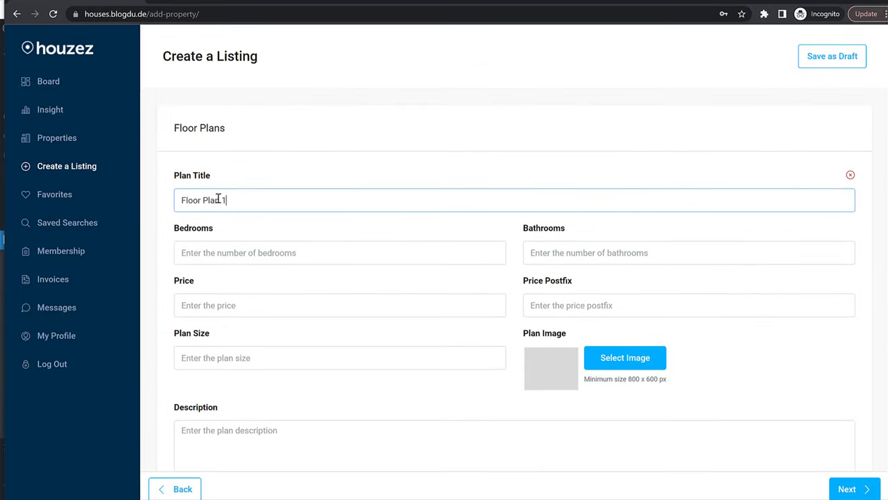
left_click(206, 254)
type("3")
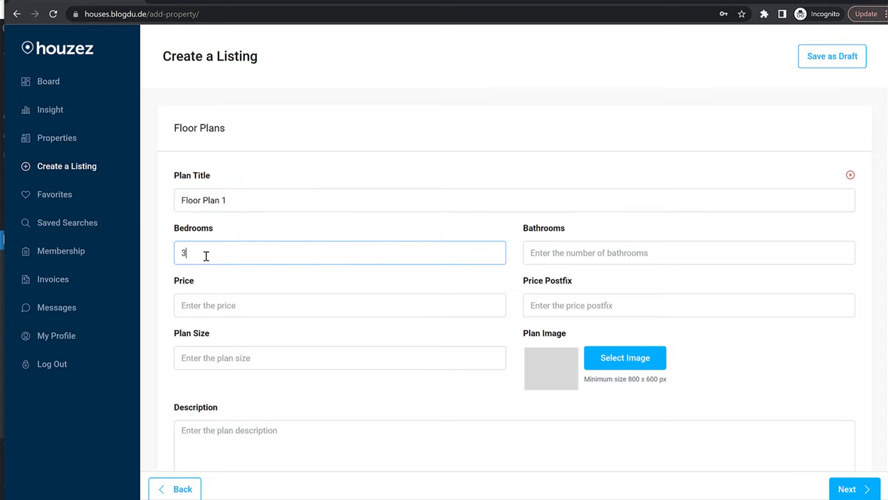
key("Tab")
type("2")
key("Tab")
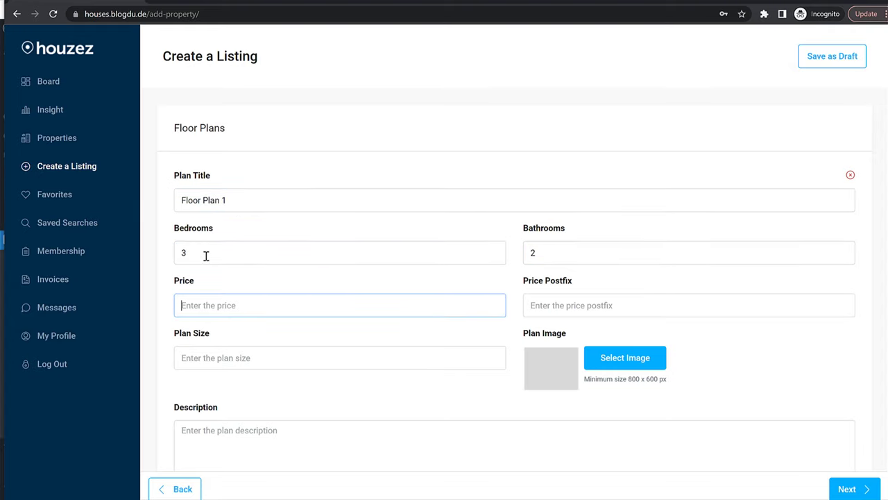
type("2500")
- Upload the plan-1 image as the floor plan image
left_click(639, 357)
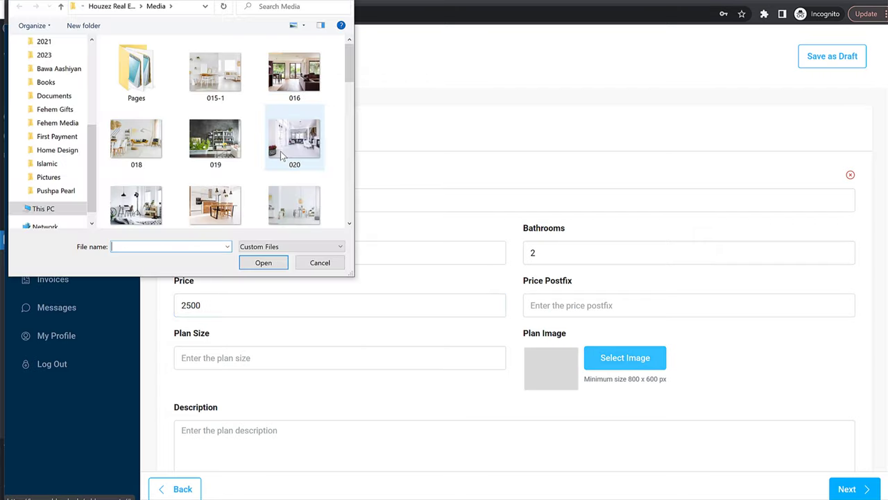
scroll(283, 158, "down", 10)
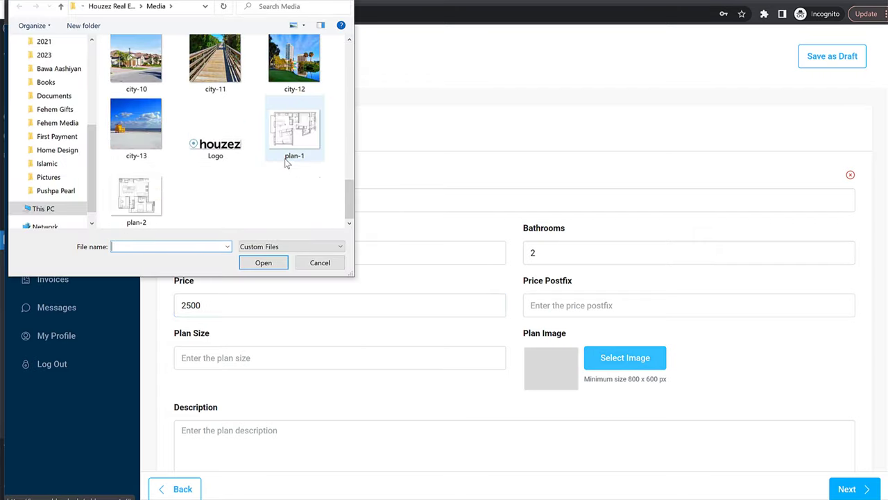
left_click(290, 136)
left_click(285, 268)
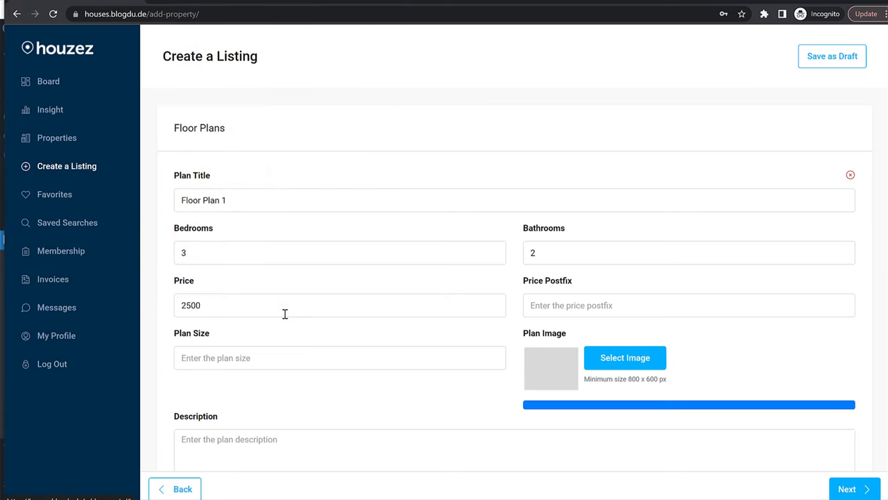
- Paste the sample description into the plan description and proceed past Sub listings to Private Note
scroll(312, 360, "down", 1)
left_click(311, 360)
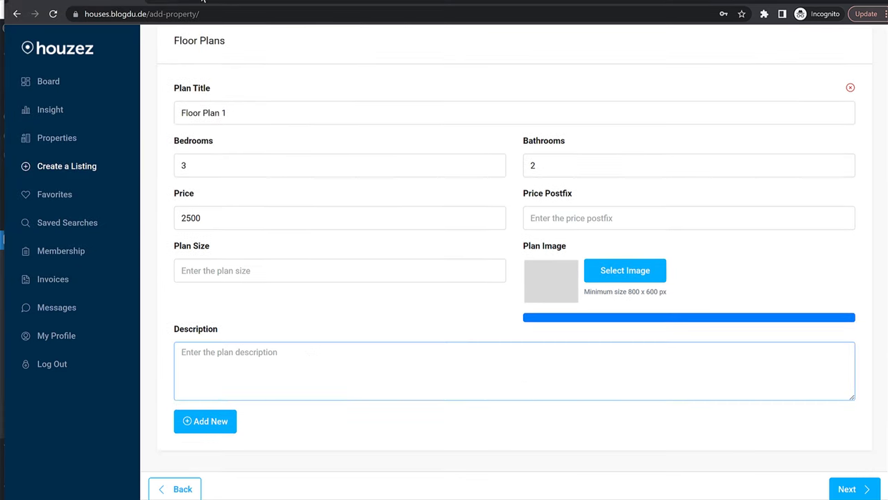
left_click(204, 2)
left_click_drag(290, 409, 352, 410)
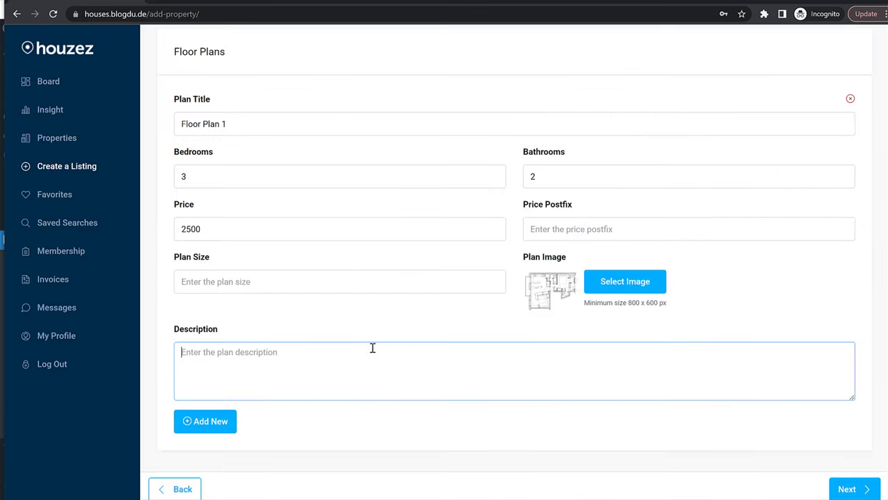
type("Lorem ipsum dolor sit amet, consectetuer adipiscing elit, sed diam nonummy nibh euismod tincidunt ut laoreet dolore magna aliquam erat volutpat. Ut wisi enim ad minim veniam, quis nostrud exerci tation ullamcorper suscipit lobortis nisl ut aliquip ex ea commodo consequat.")
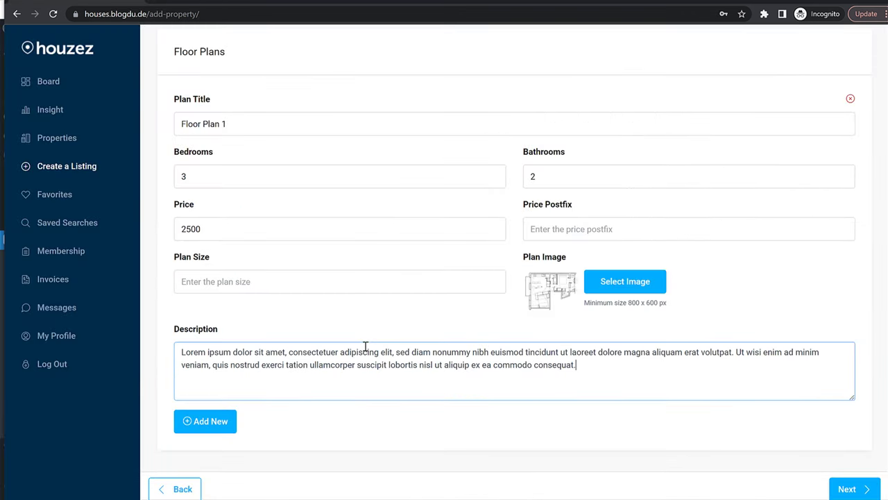
left_click(865, 493)
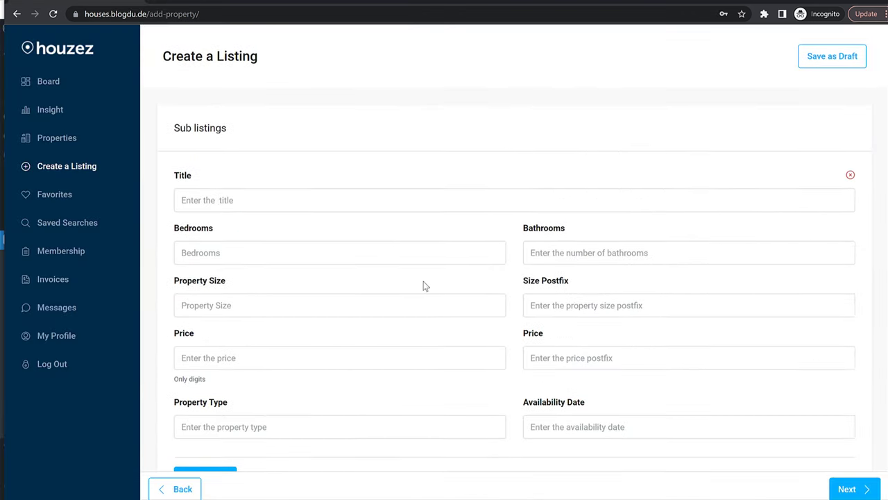
scroll(417, 284, "down", 2)
left_click(845, 491)
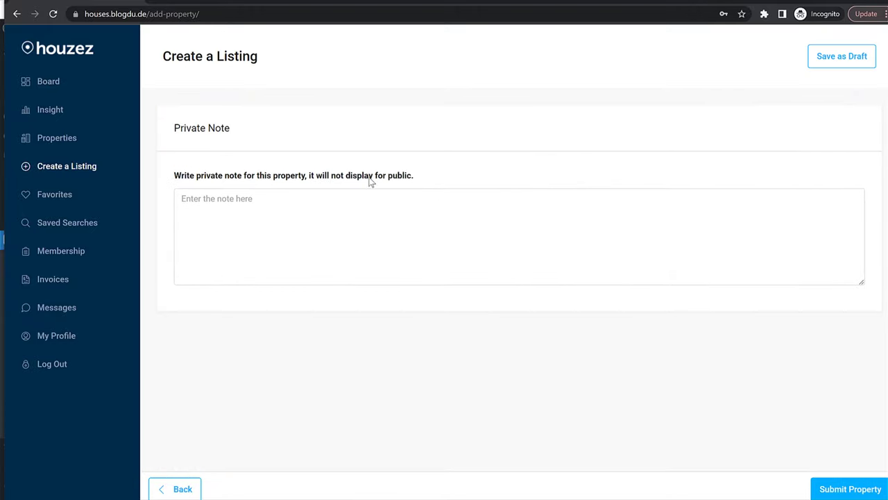
- Submit the Family home listing and confirm it shows as Pending in My Properties
left_click(852, 489)
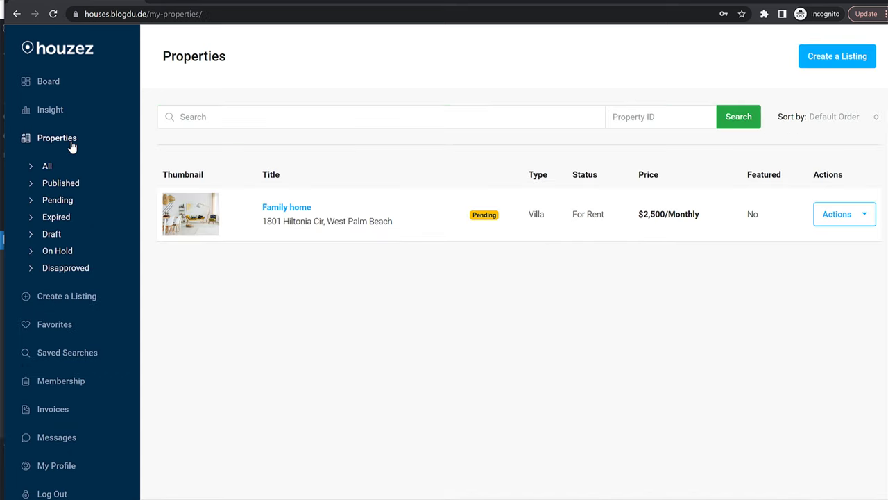
left_click_drag(471, 220, 507, 212)
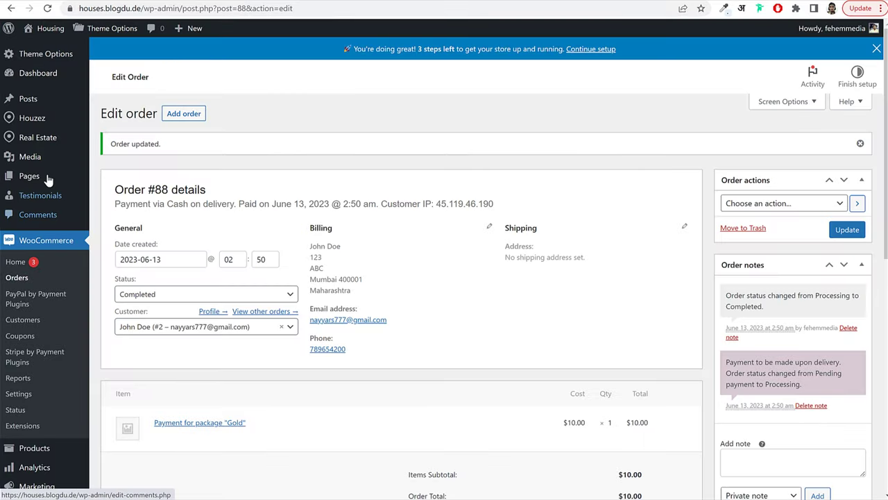
- Publish the pending Family home property from the WordPress Properties list
mouse_move(47, 139)
left_click(119, 143)
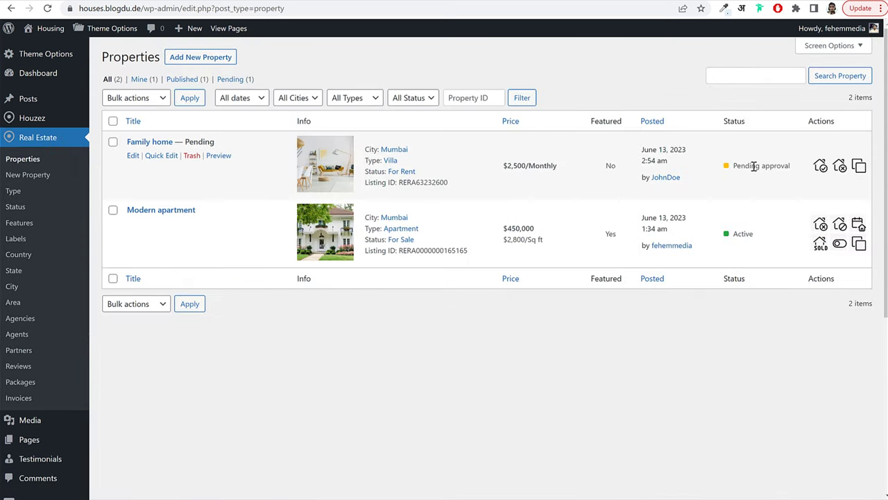
left_click_drag(737, 166, 791, 165)
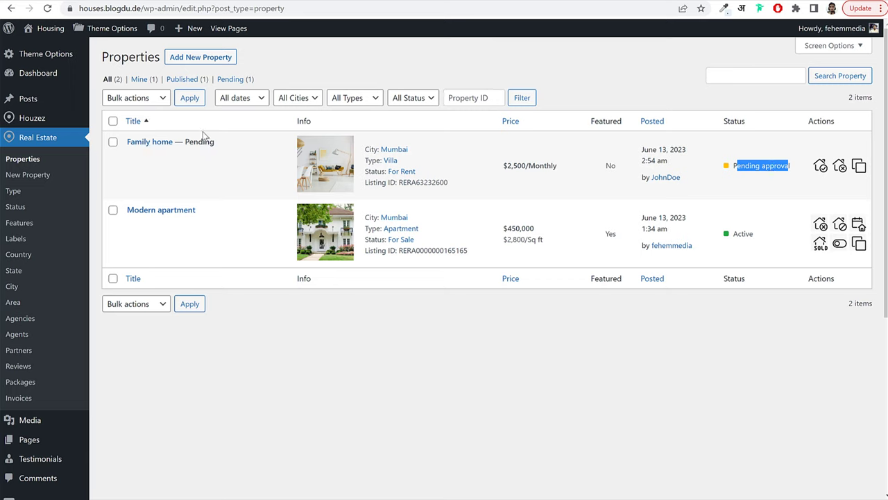
left_click(133, 156)
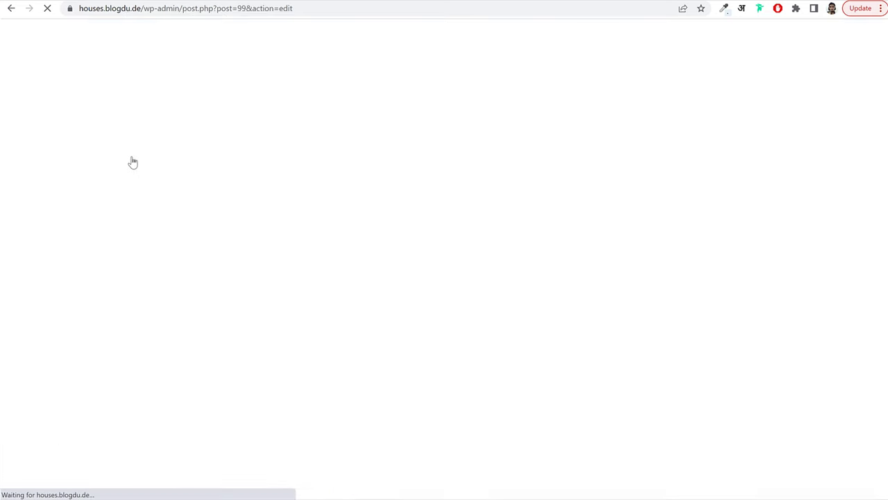
left_click(819, 36)
left_click(772, 38)
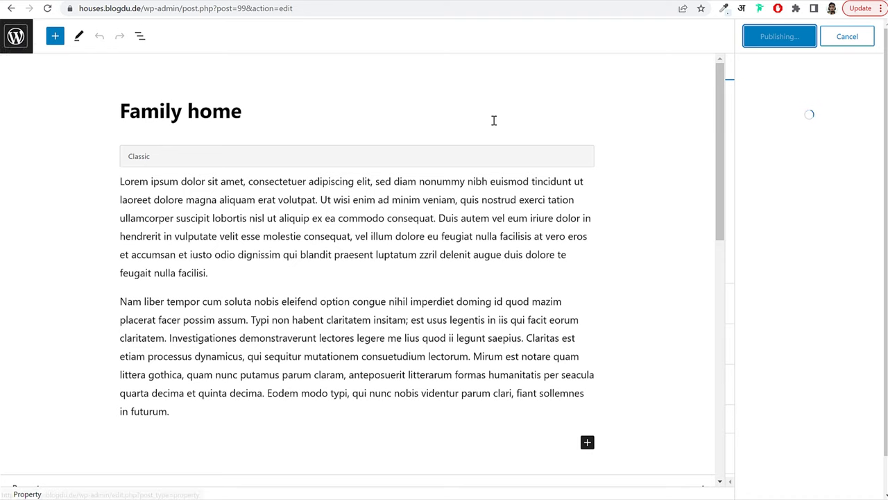
- Reload the member's My Properties page to see Family home marked Approved
left_click(16, 36)
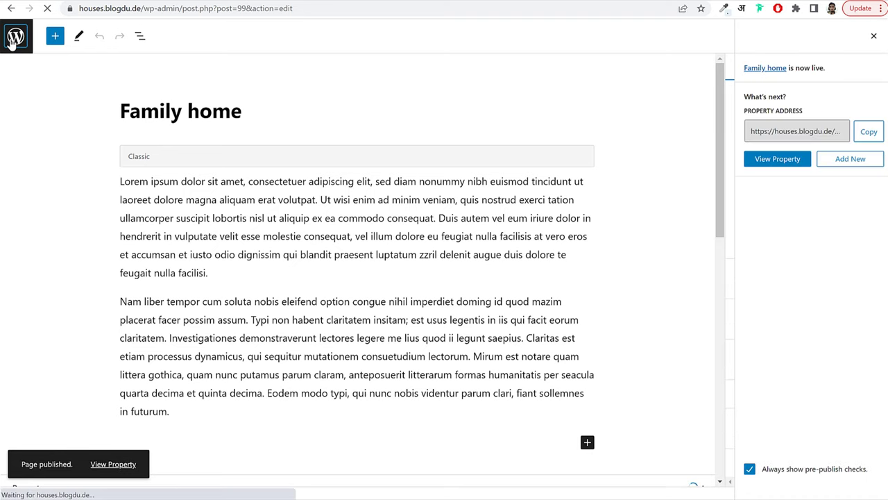
left_click(398, 488)
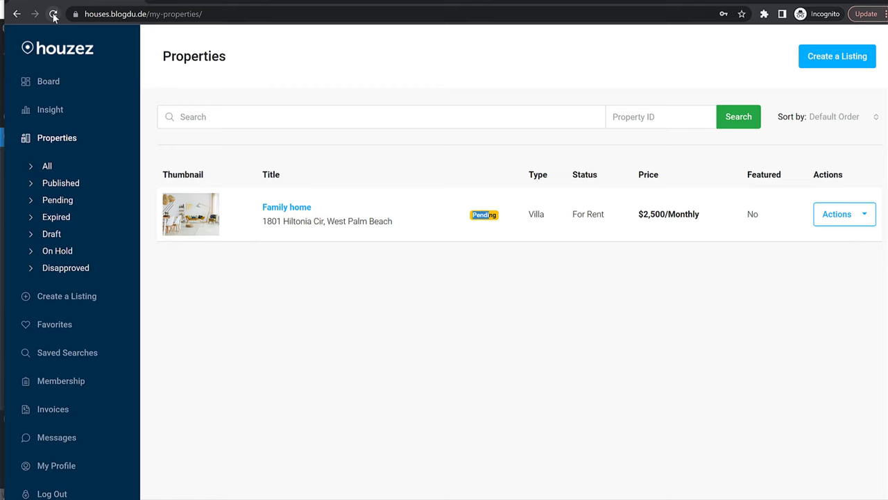
left_click(54, 15)
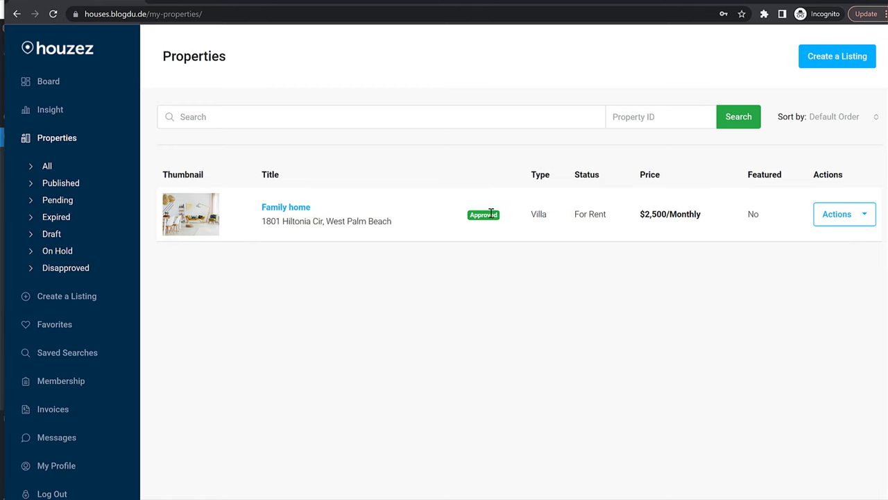
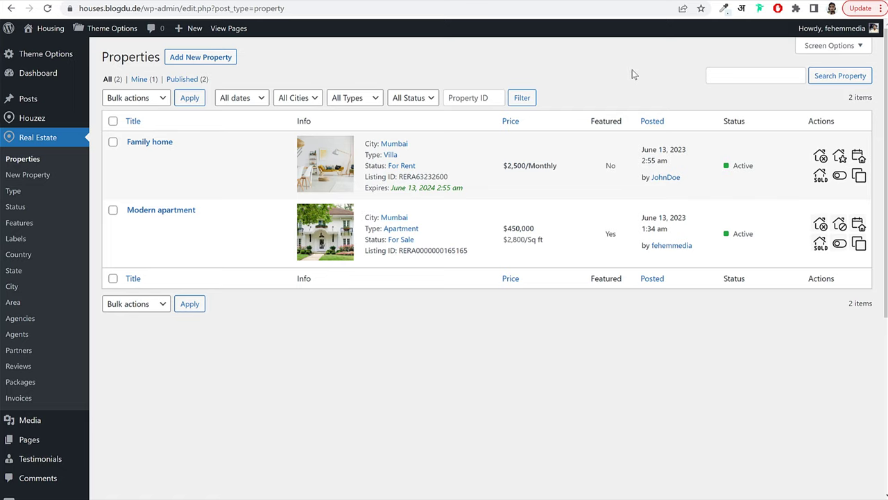
- Visit the site's front end and browse the homepage, which shows only the Hello world! post
left_click(49, 28)
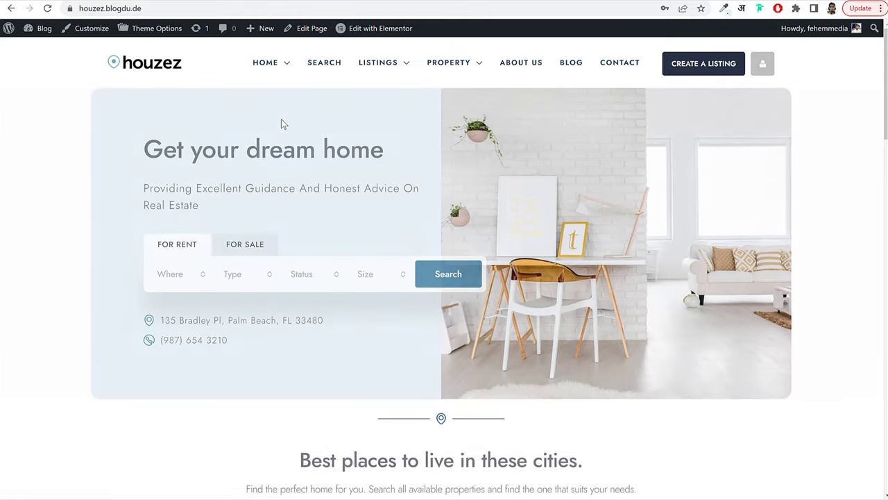
scroll(347, 341, "down", 5)
scroll(349, 346, "down", 20)
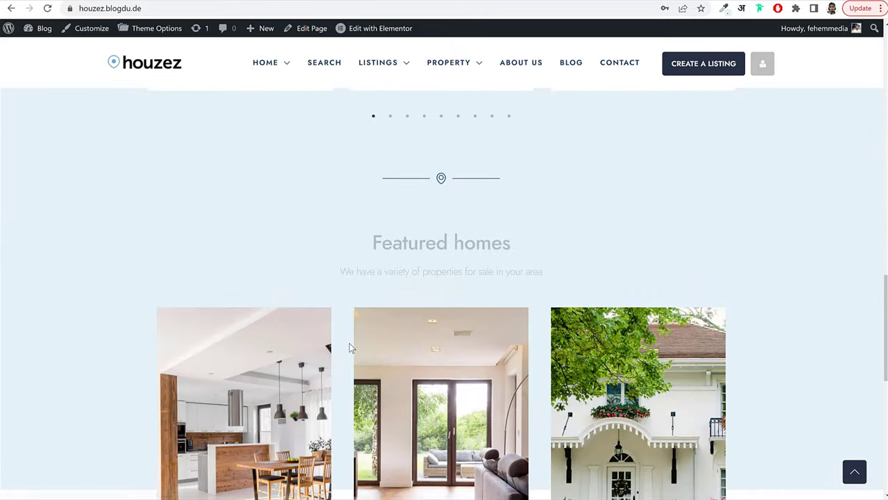
scroll(349, 343, "up", 18)
scroll(351, 349, "up", 10)
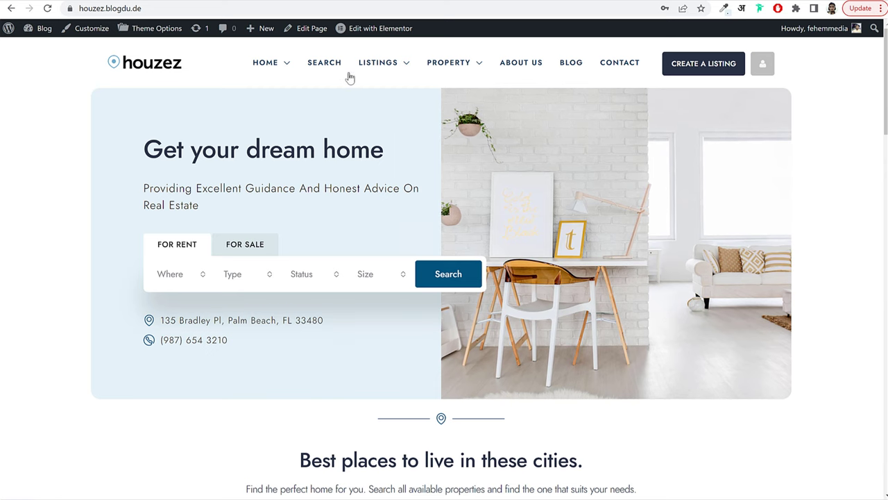
scroll(258, 331, "down", 10)
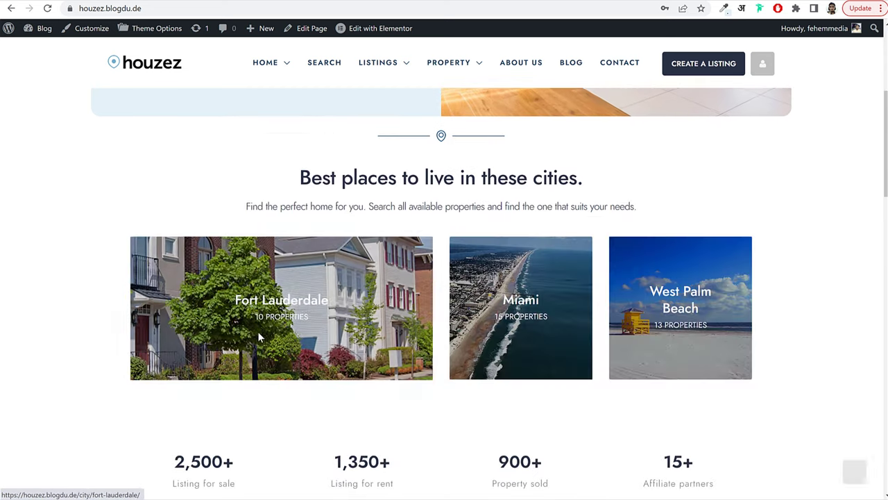
scroll(259, 340, "up", 10)
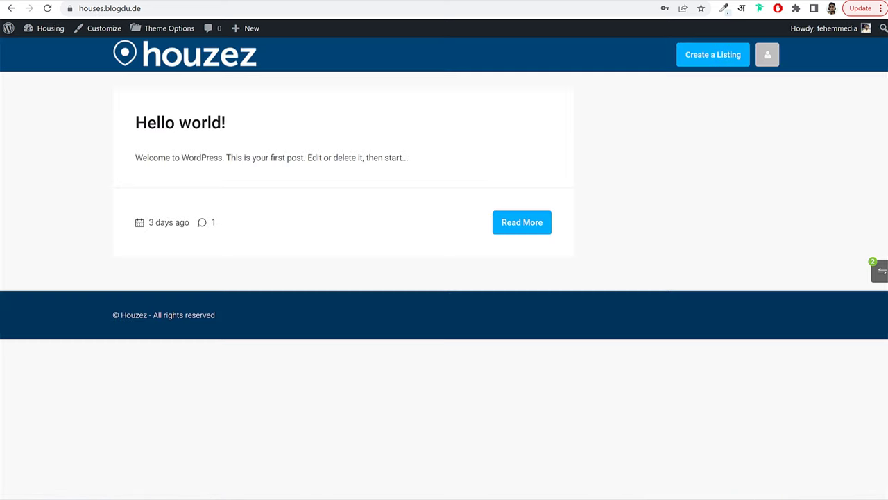
- From the dashboard, start a new page titled 'Home'
left_click(45, 28)
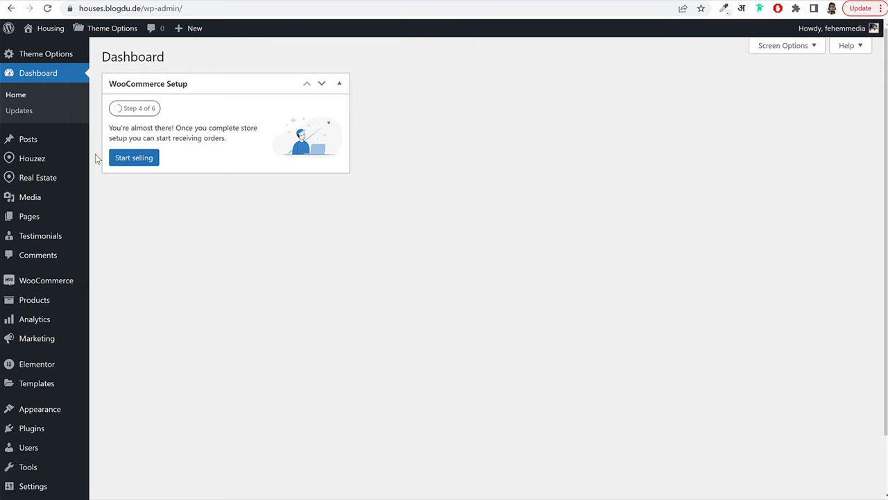
left_click(50, 221)
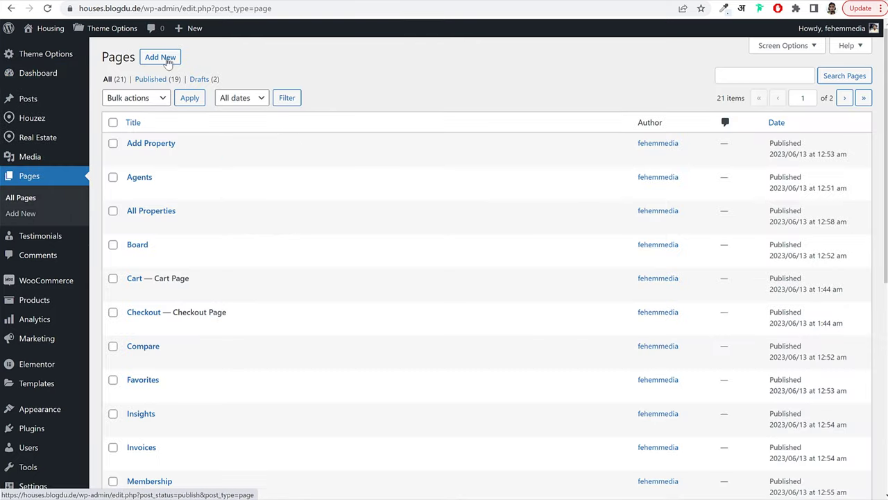
left_click(164, 57)
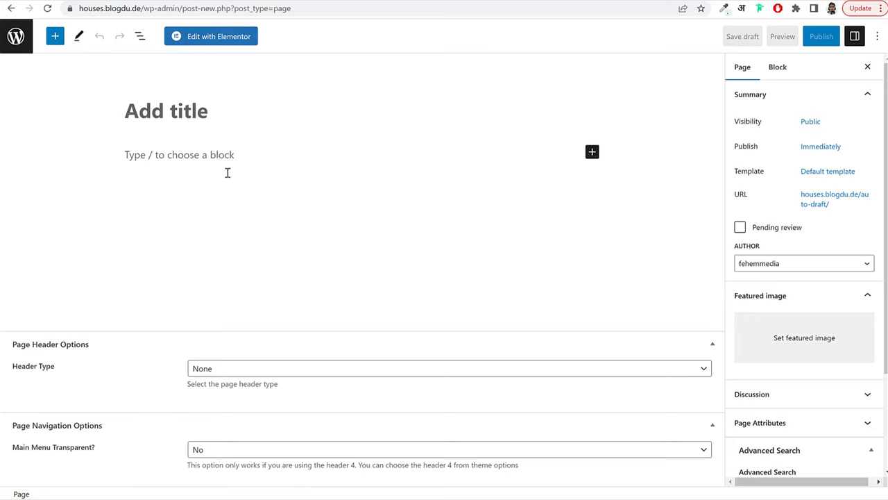
type("Home")
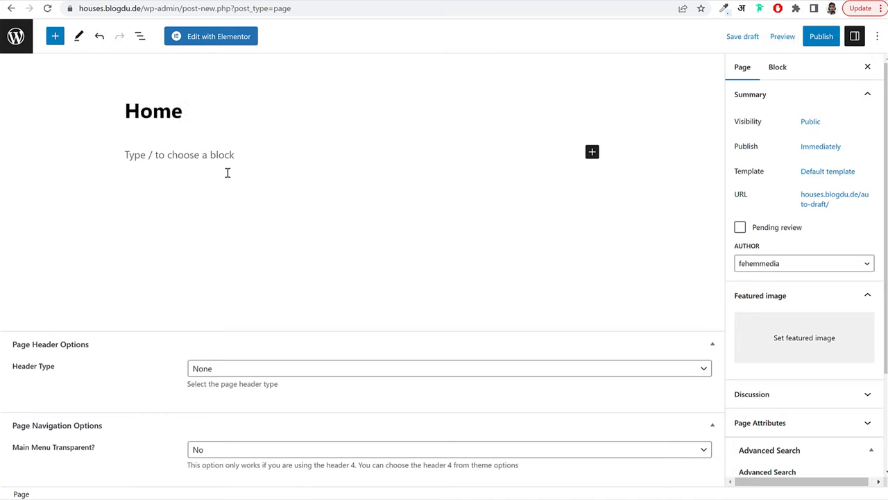
- Set the Home page template to Houzez Page Builder and publish it
left_click(823, 173)
left_click(802, 258)
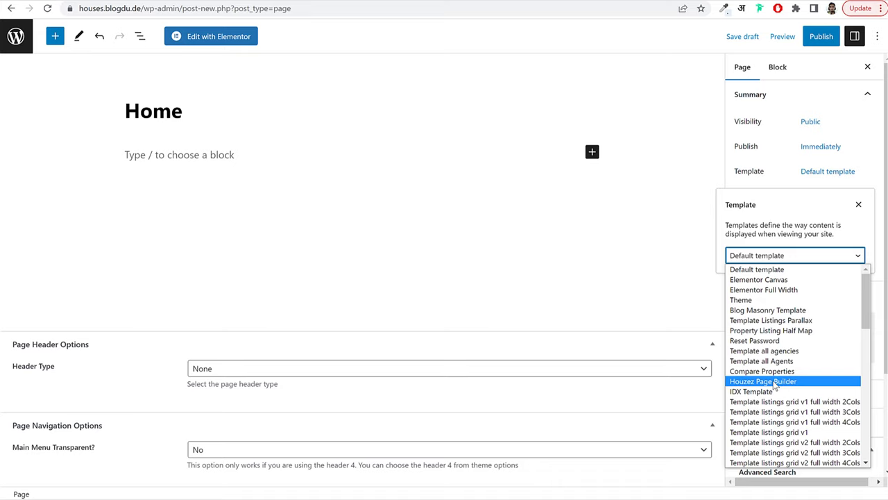
left_click(774, 383)
left_click(819, 36)
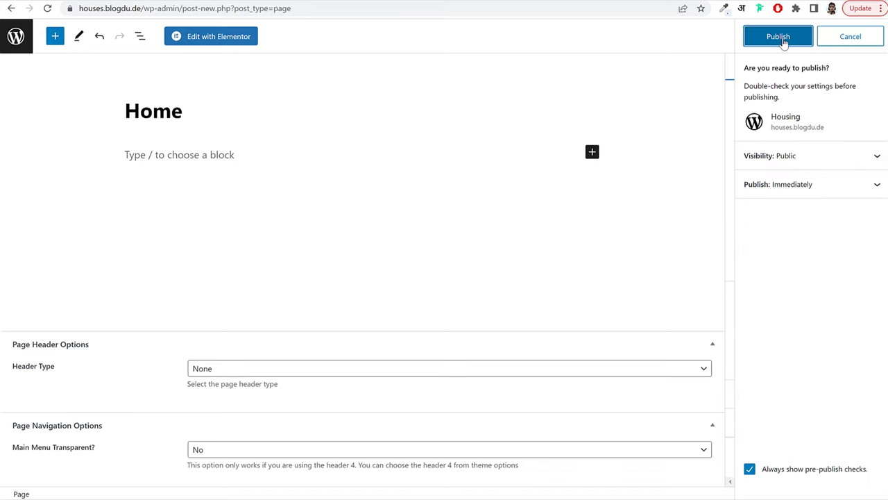
left_click(778, 37)
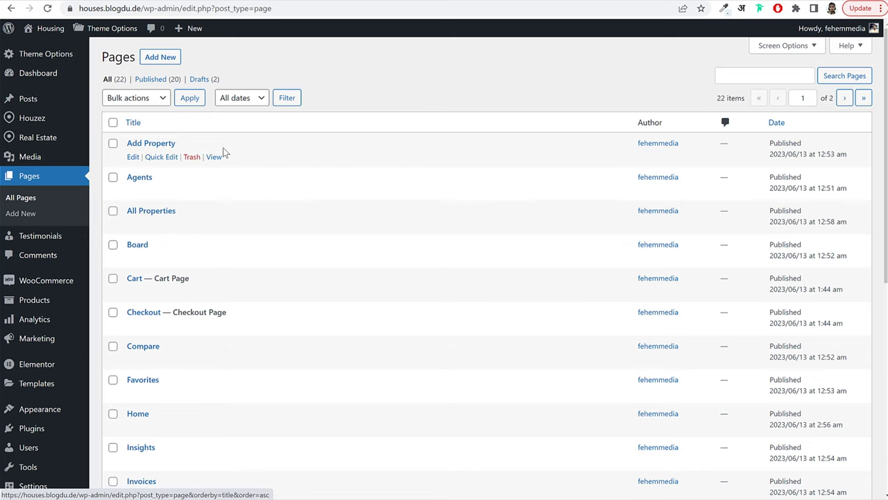
- Confirm Home is listed as Published in All Pages, then go to Settings > Reading
scroll(271, 249, "down", 1)
scroll(271, 249, "down", 2)
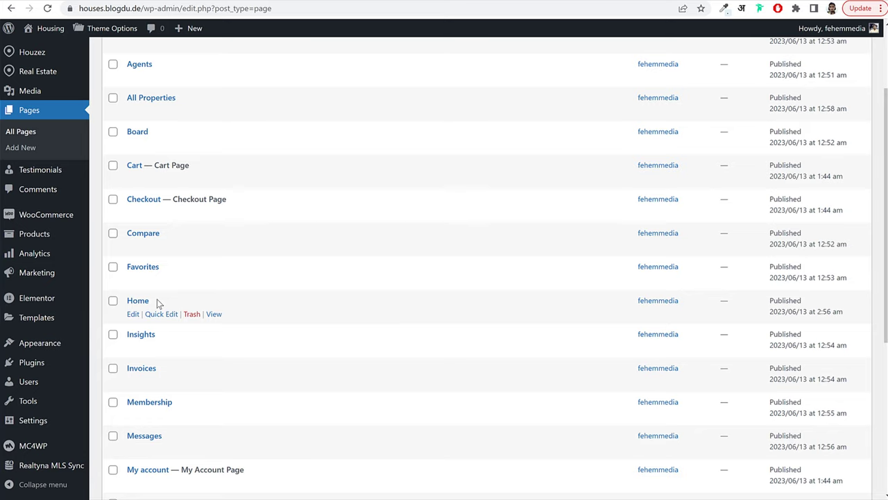
left_click(182, 303, "shift")
left_click(194, 302)
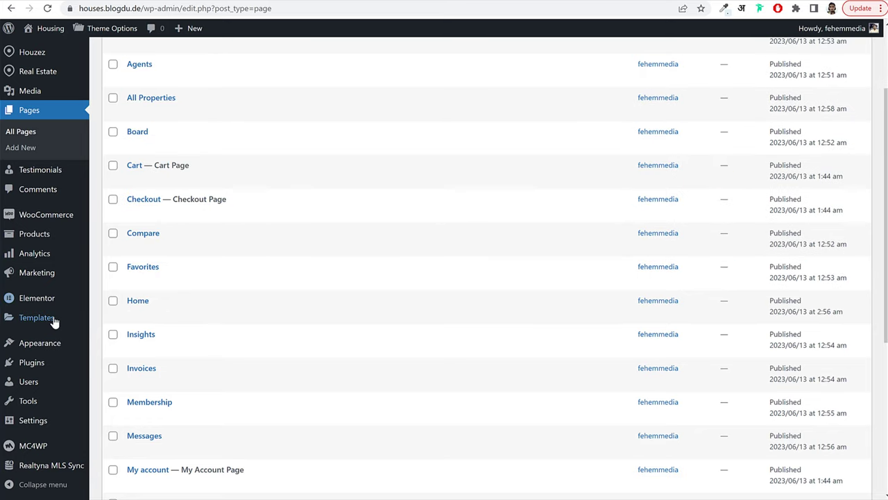
scroll(54, 323, "down", 2)
mouse_move(42, 424)
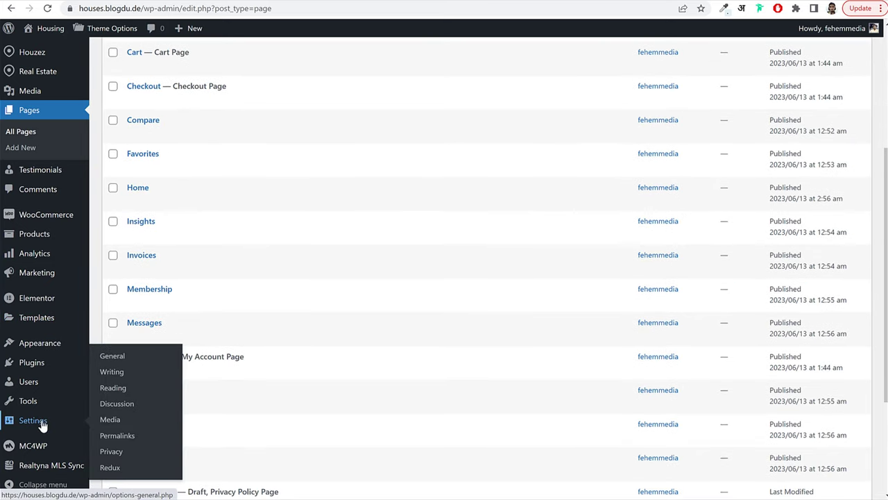
left_click(121, 389)
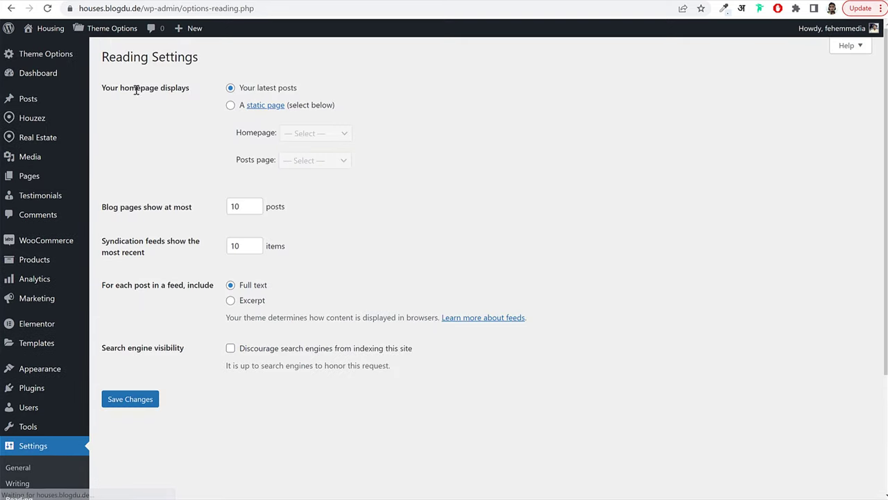
- Make the homepage a static page set to Home, save the reading settings, and return to All Pages
left_click_drag(115, 89, 197, 91)
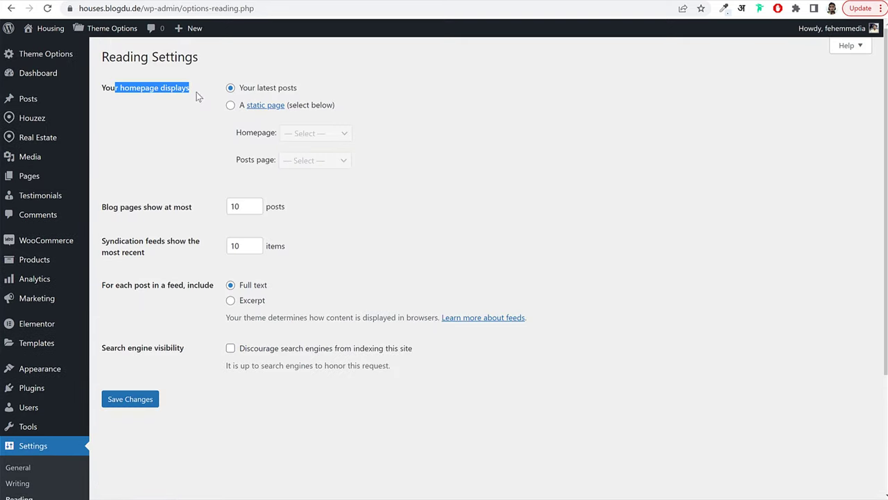
left_click_drag(299, 88, 234, 90)
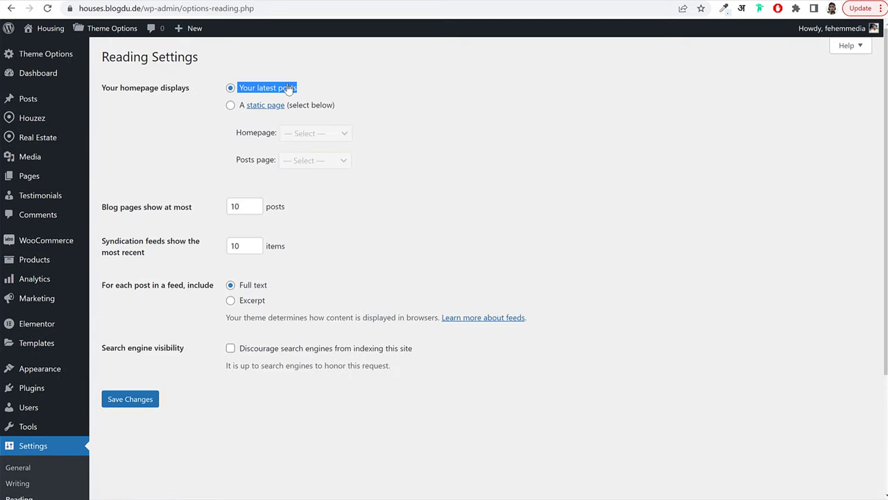
left_click(231, 105)
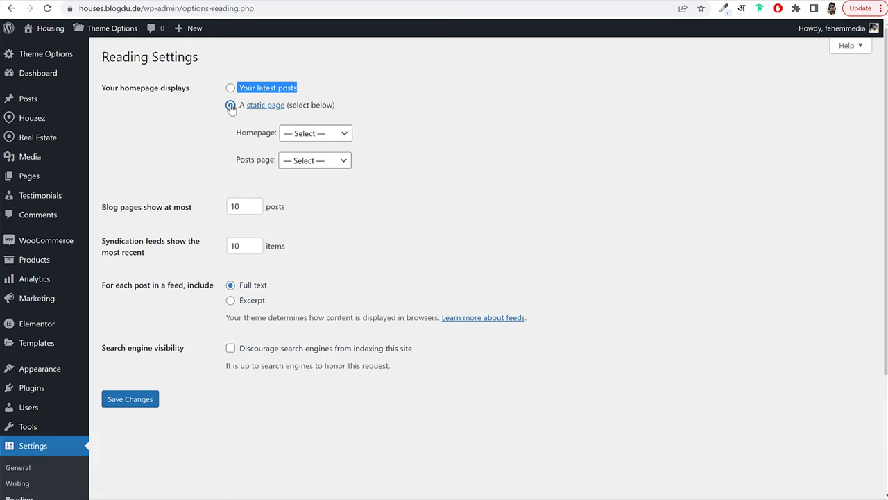
left_click_drag(257, 137, 324, 135)
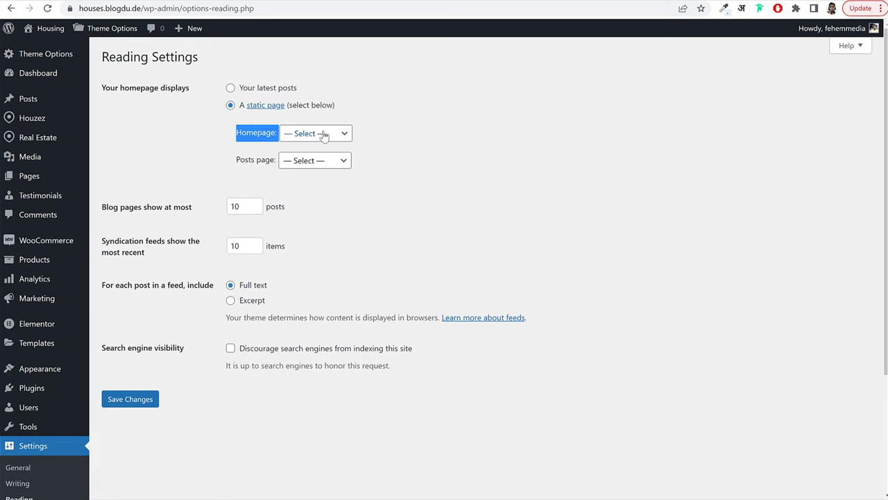
left_click(324, 136)
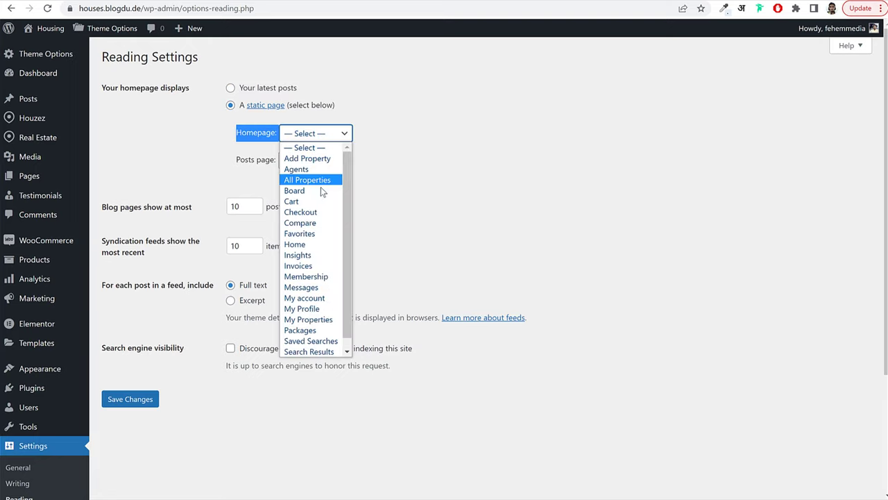
left_click(301, 247)
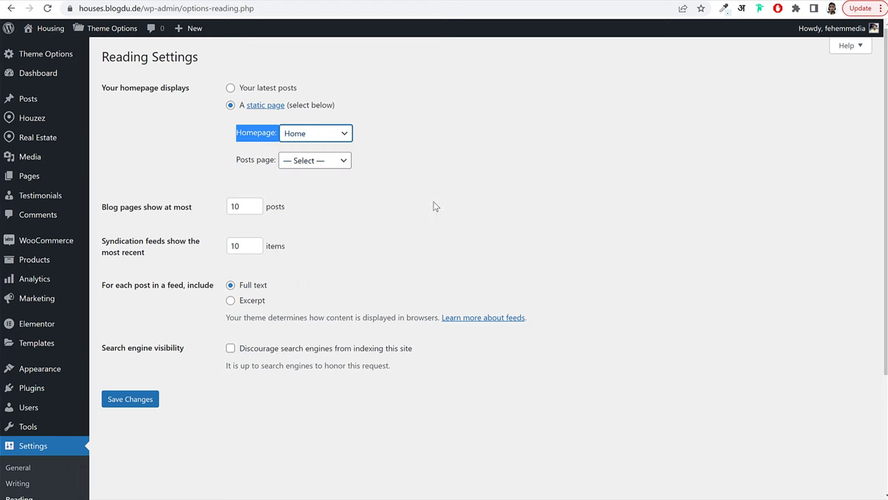
left_click(140, 400)
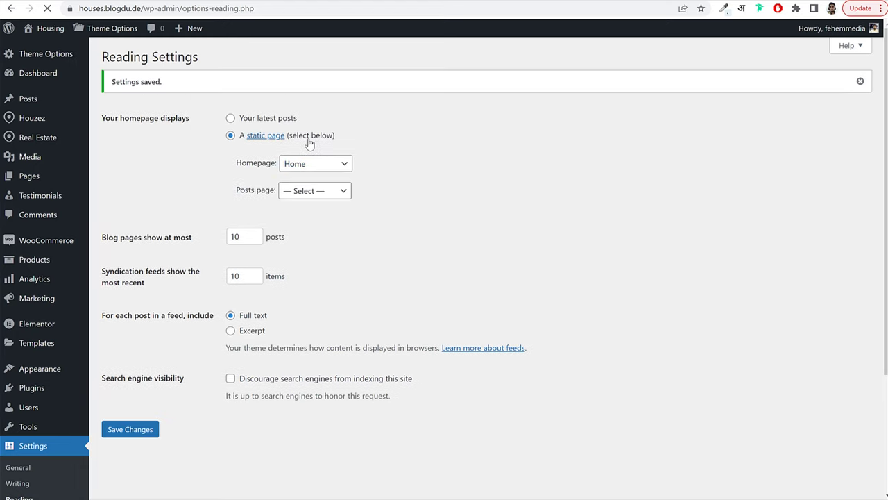
left_click(37, 182)
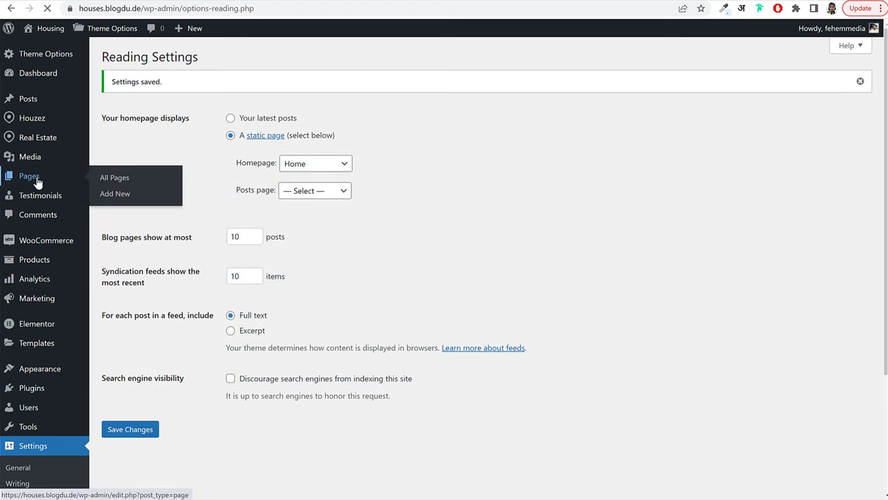
- Edit the Home page, marked Front Page, with Elementor
scroll(313, 216, "down", 3)
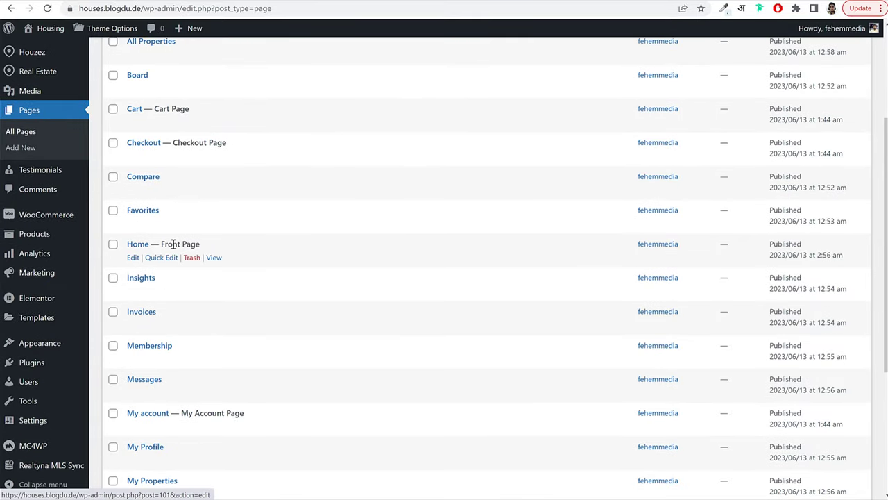
left_click_drag(163, 244, 218, 242)
left_click(217, 243)
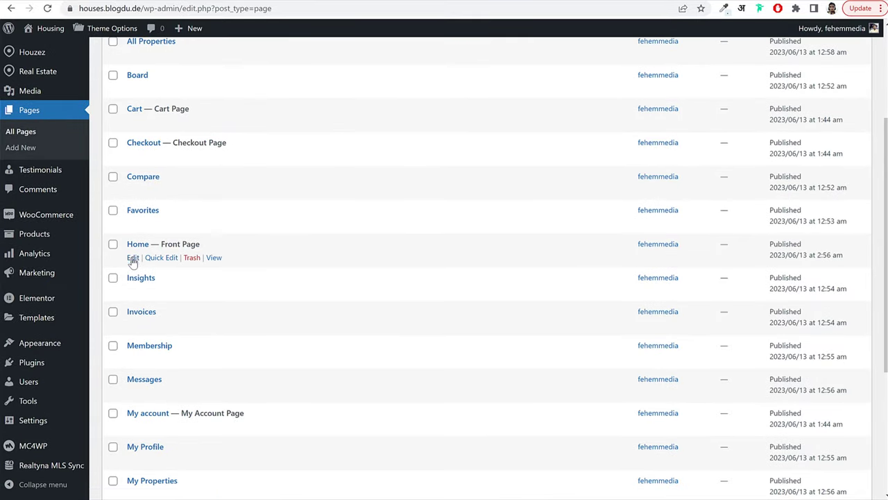
left_click(133, 258)
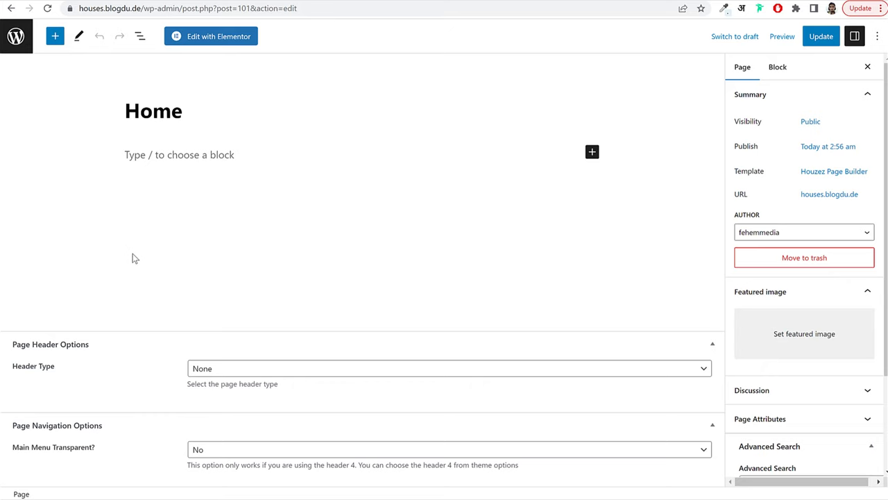
left_click(214, 40)
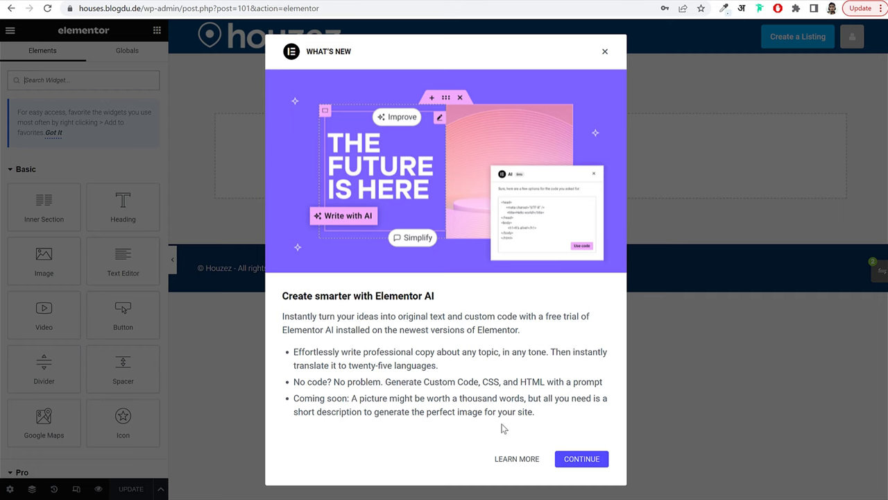
- Dismiss the What's New notice and follow Activate Container to Elementor's Features settings
left_click(580, 459)
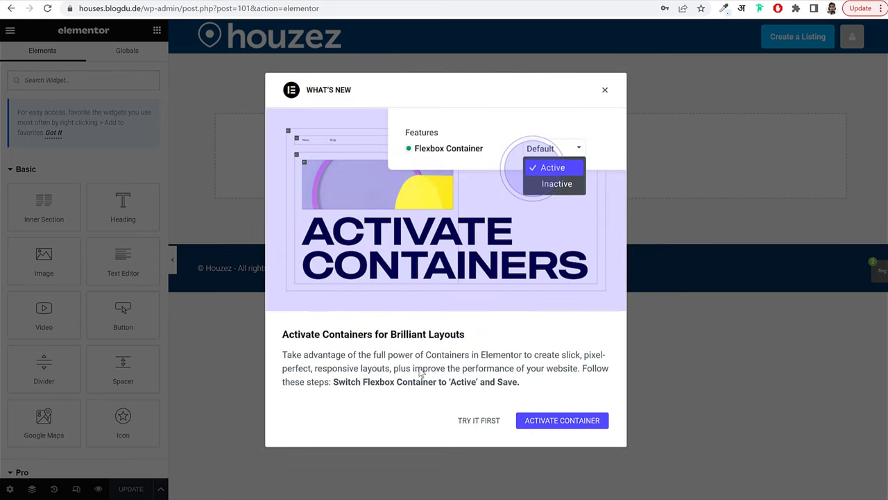
left_click_drag(293, 332, 490, 341)
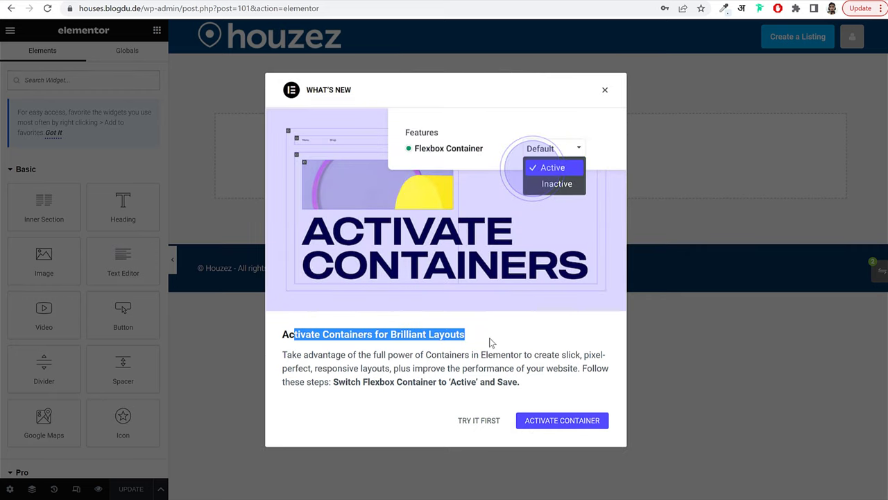
left_click(578, 427)
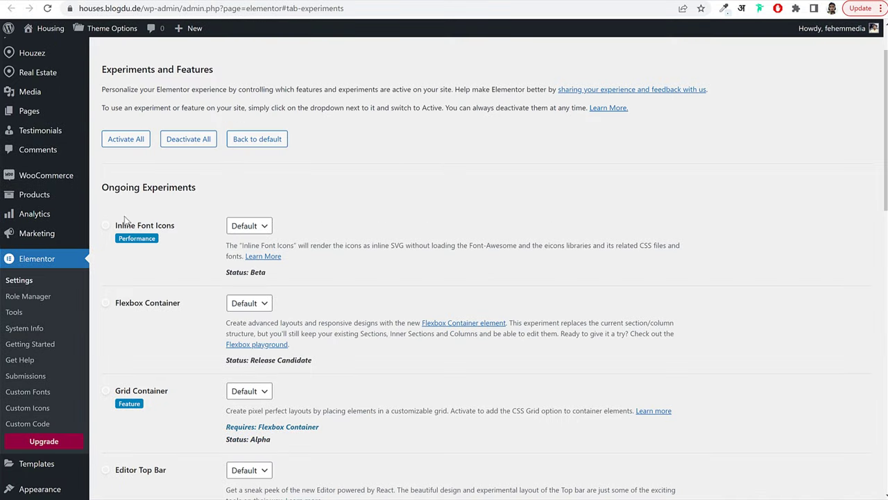
- In Elementor Settings > Features, set Flexbox Container and Grid Container to Active and save
scroll(44, 109, "up", 1)
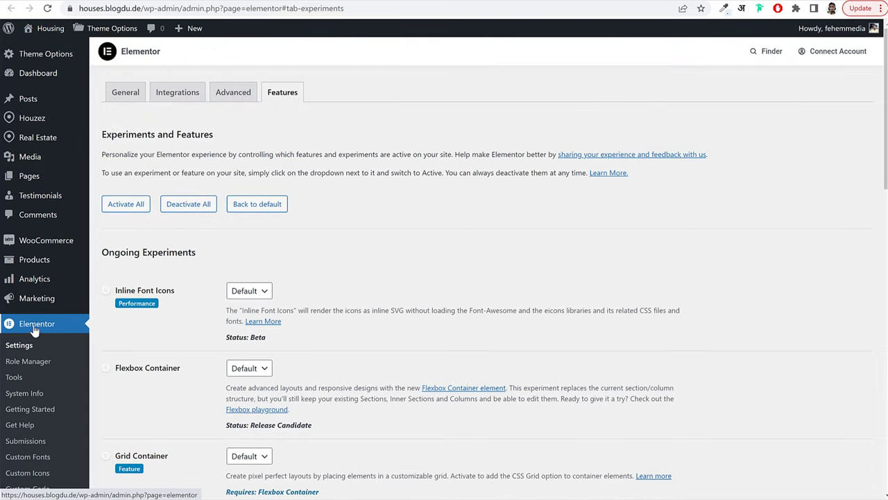
left_click(17, 346)
left_click(287, 95)
scroll(457, 220, "down", 3)
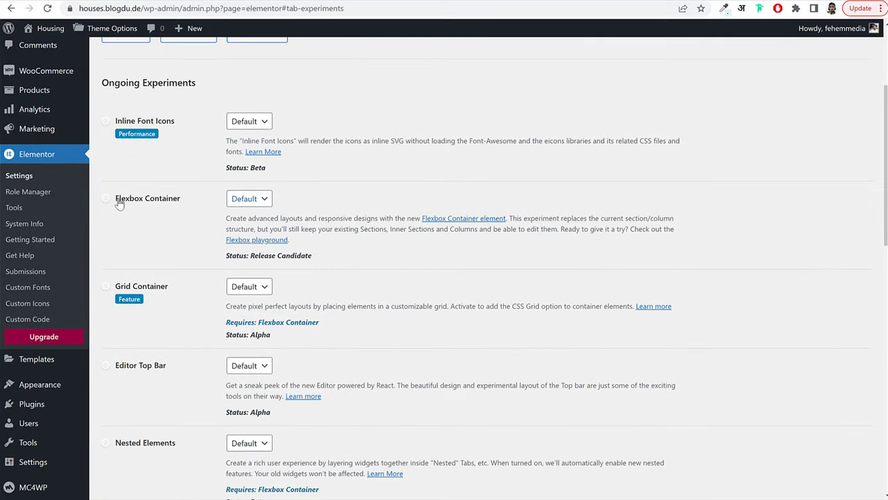
left_click_drag(115, 200, 173, 203)
left_click(250, 199)
left_click(253, 223)
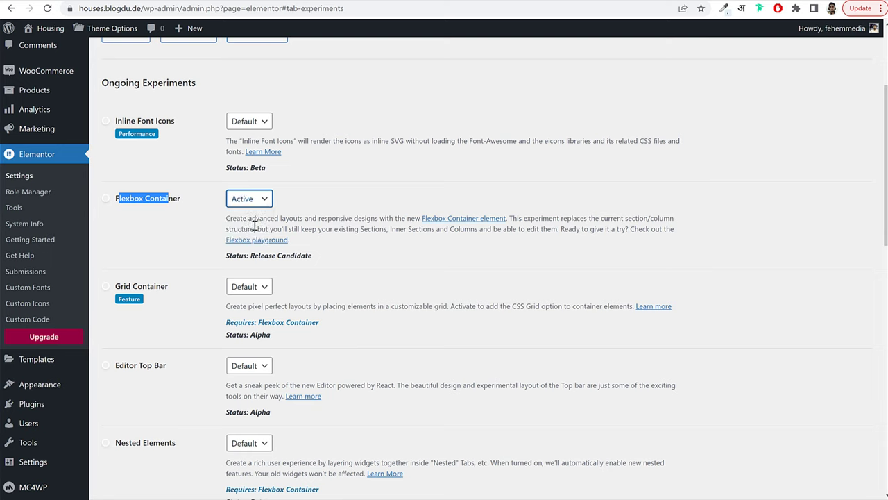
left_click_drag(116, 285, 161, 287)
left_click(249, 286)
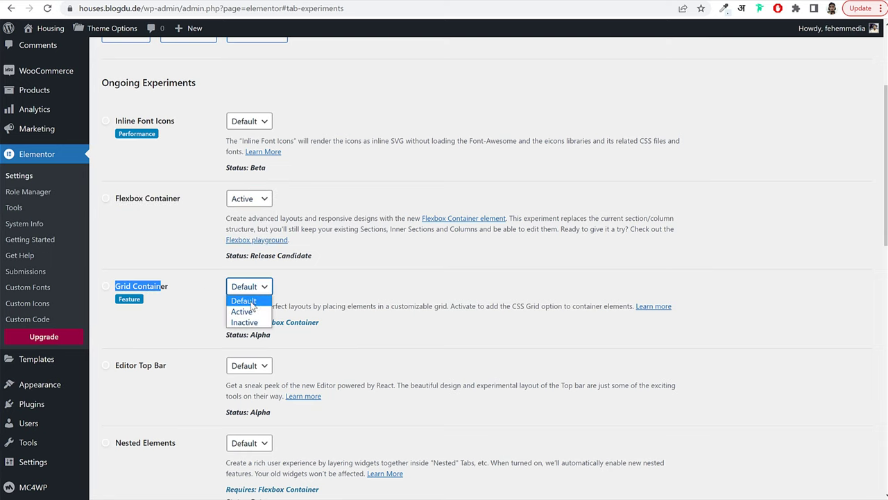
left_click(246, 316)
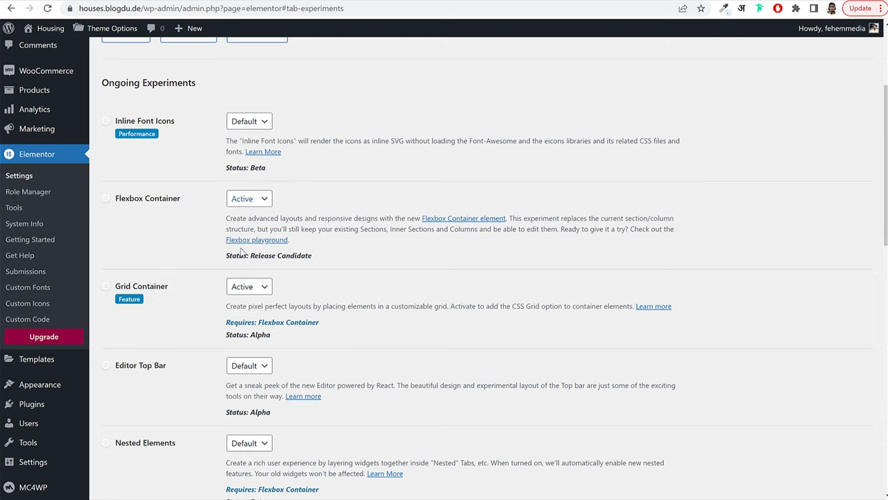
scroll(306, 280, "down", 10)
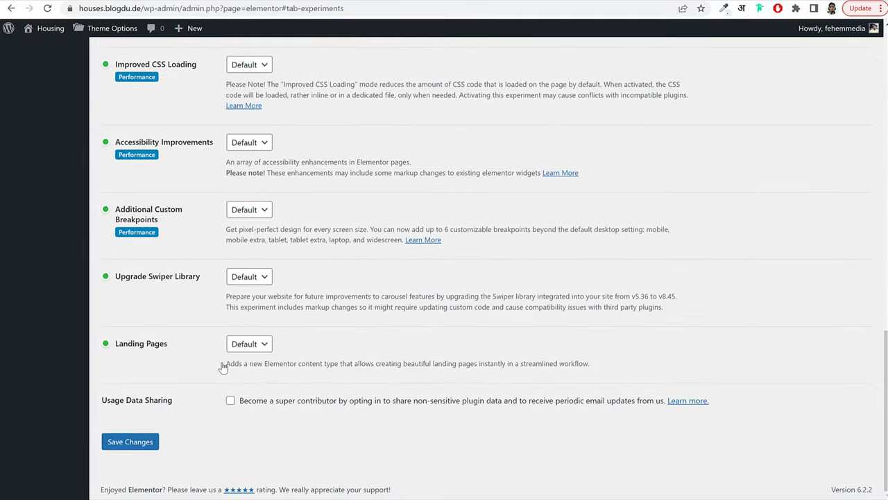
left_click(115, 445)
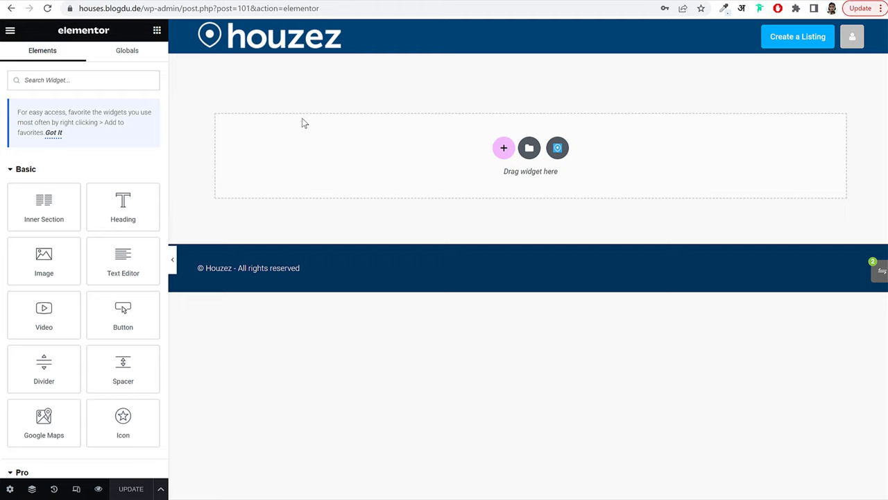
- Reload the editor, add an empty container at the page top, and set Direction to Row - horizontal
left_click(47, 8)
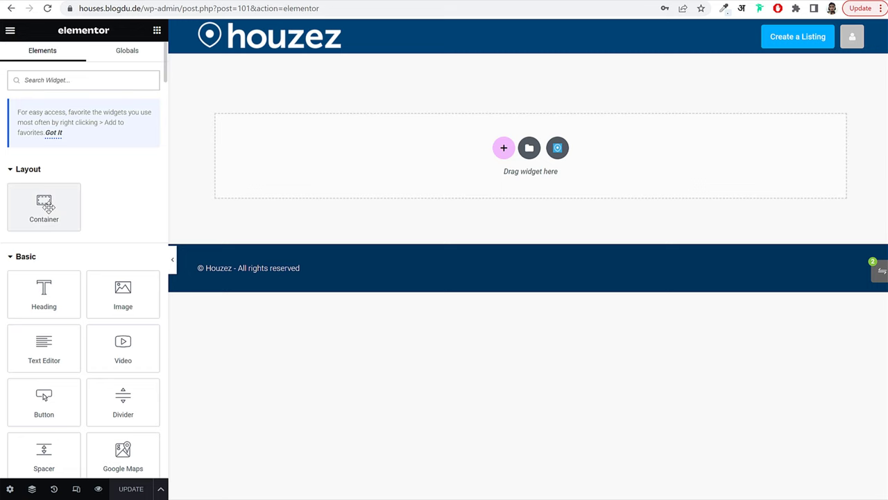
left_click_drag(60, 203, 475, 152)
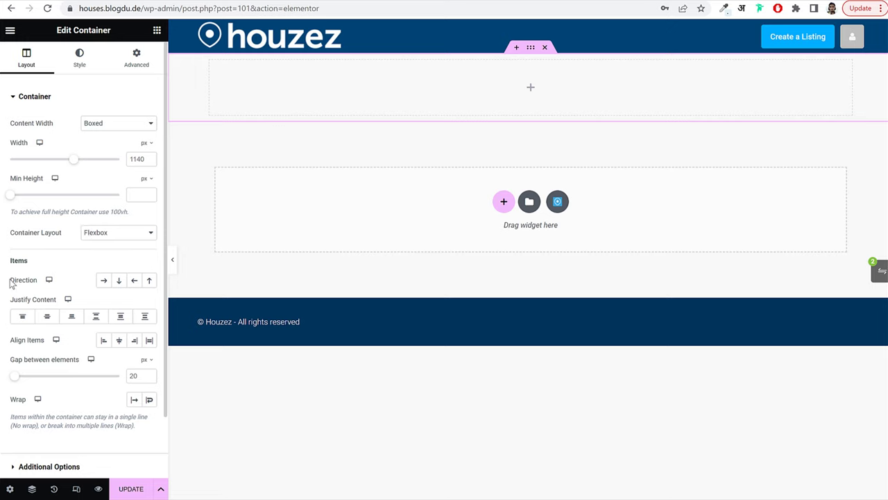
left_click_drag(10, 279, 27, 283)
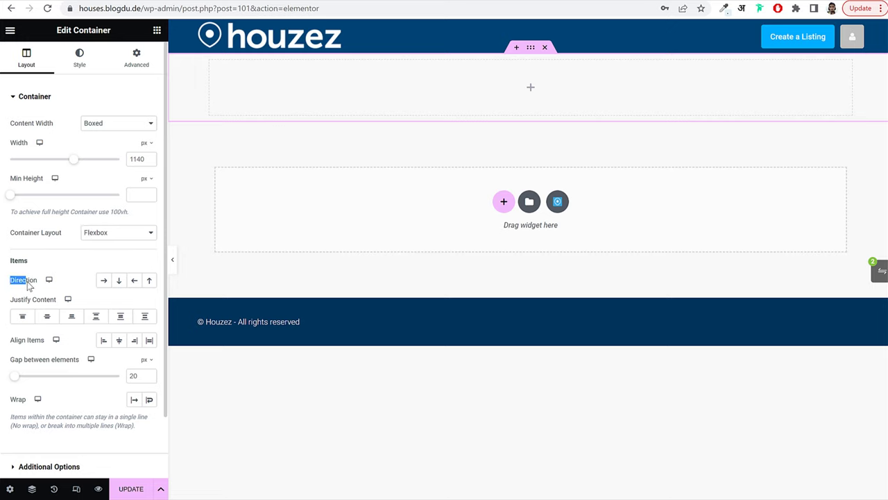
left_click(104, 283)
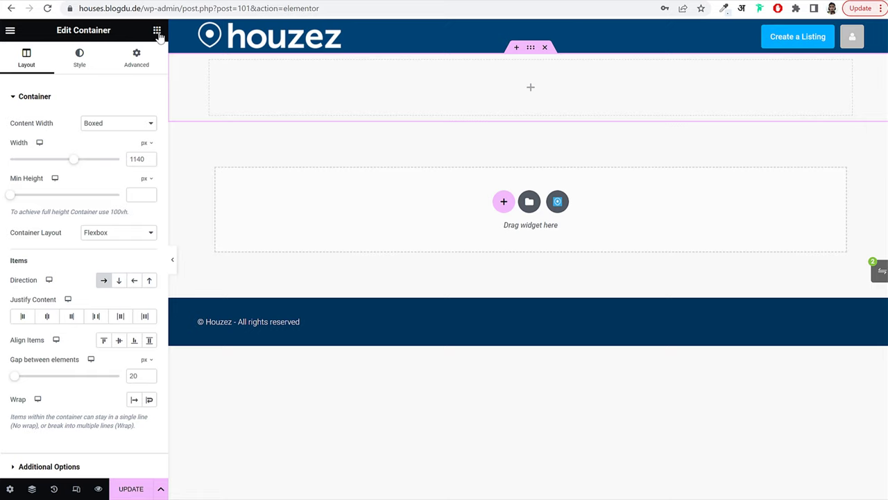
left_click(156, 32)
scroll(99, 258, "down", 5)
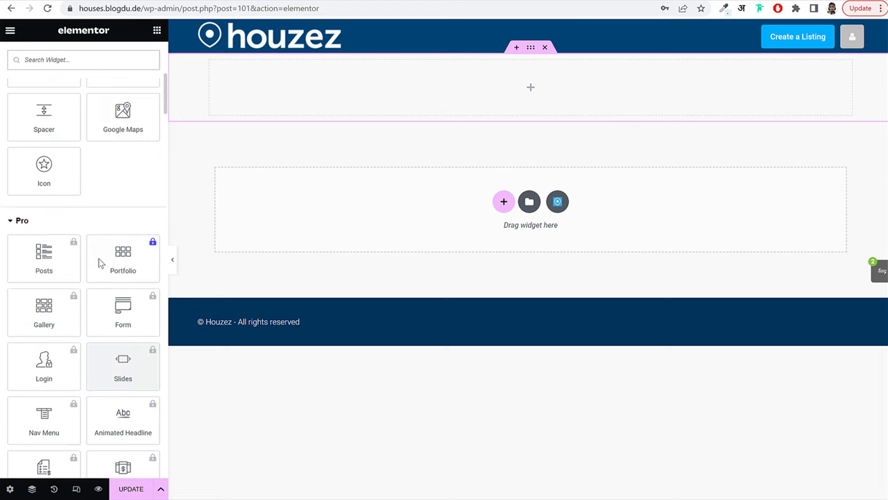
scroll(97, 257, "up", 5)
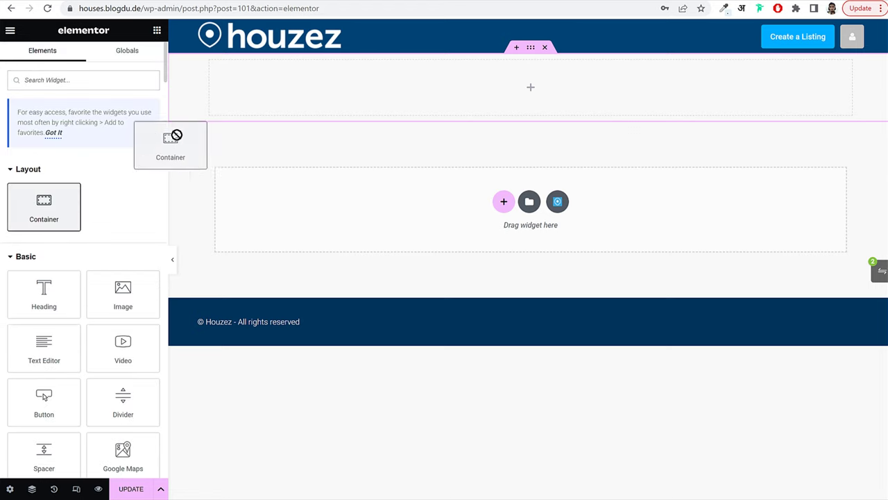
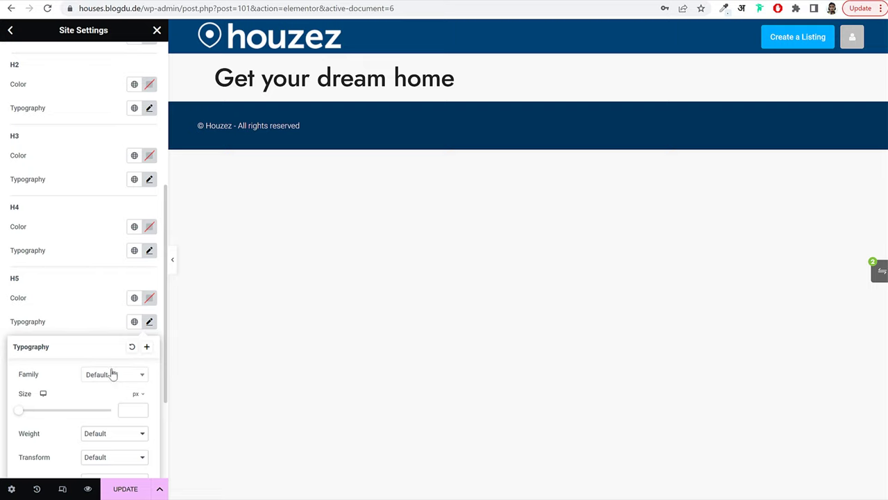
- Open the font family choices in the H5 heading typography settings
left_click(113, 374)
- Set the H5 heading font family to Jost
type("jost")
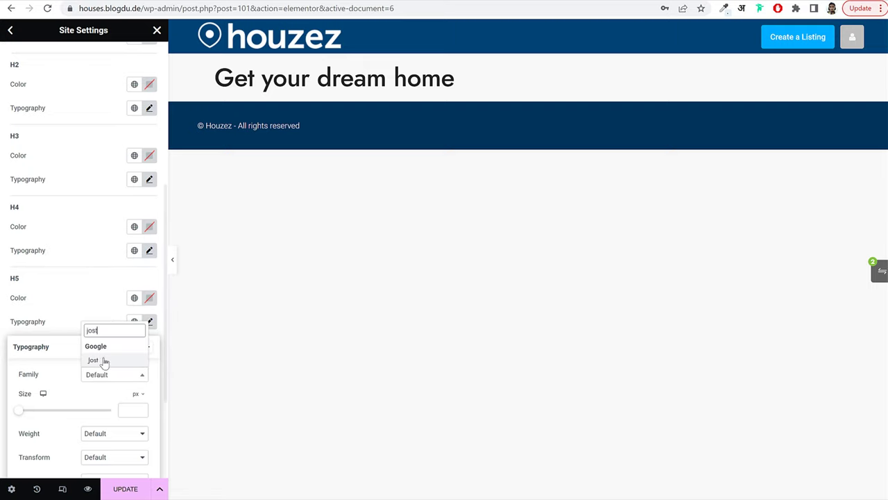
left_click(95, 361)
left_click(149, 321)
- Set the H6 heading font family to Jost, then save and close Site Settings
left_click(150, 392)
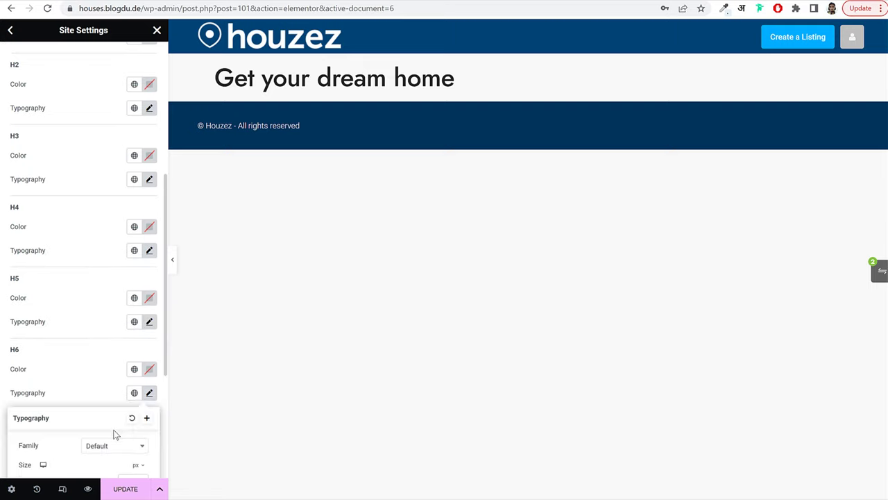
left_click(115, 445)
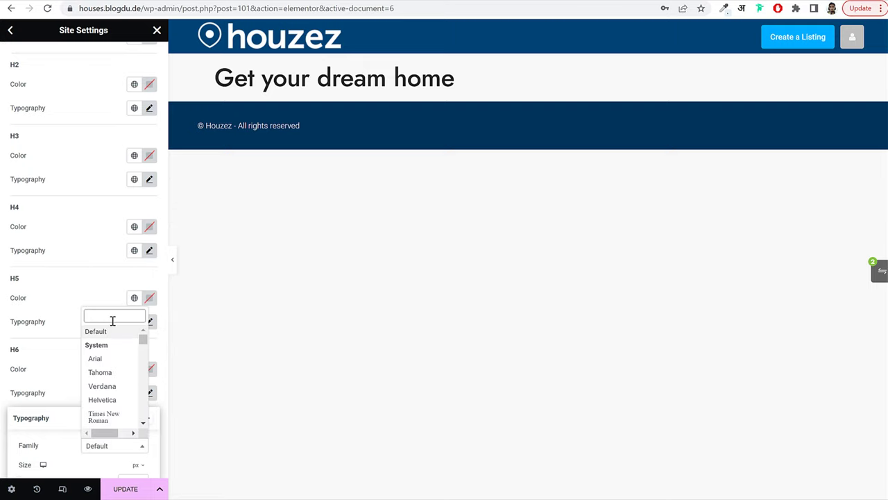
type("jost")
left_click(109, 431)
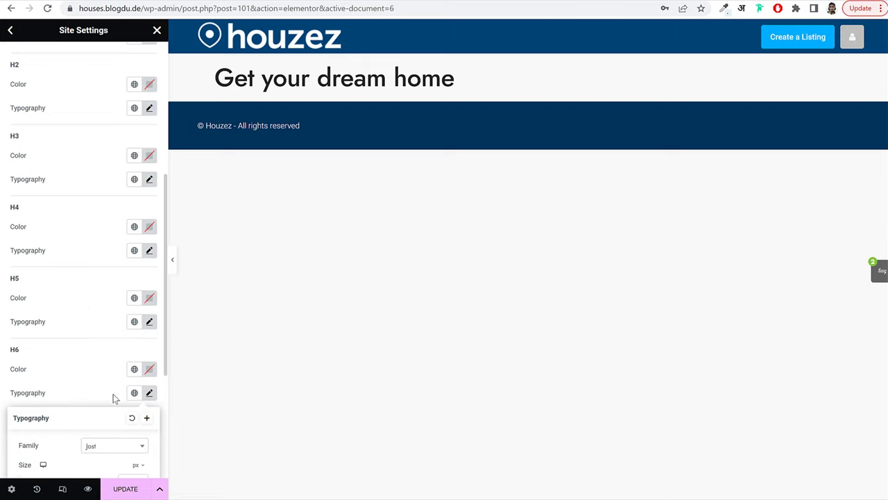
left_click(97, 380)
left_click(125, 489)
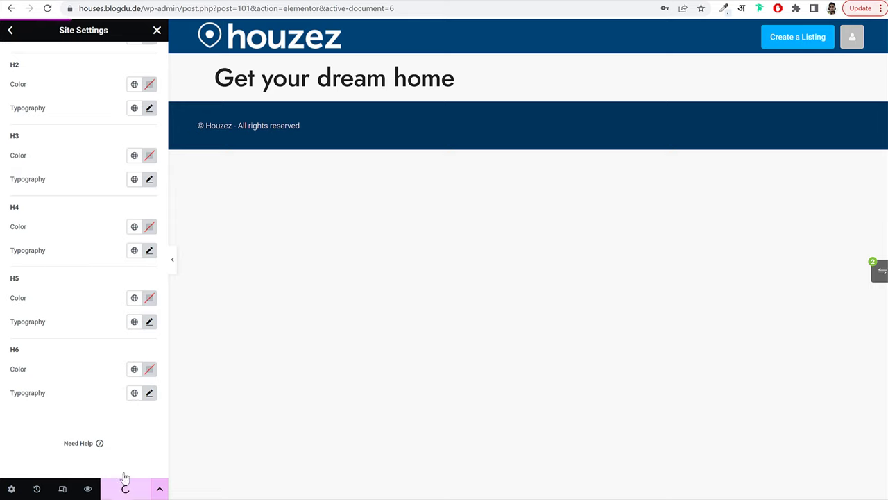
left_click(158, 32)
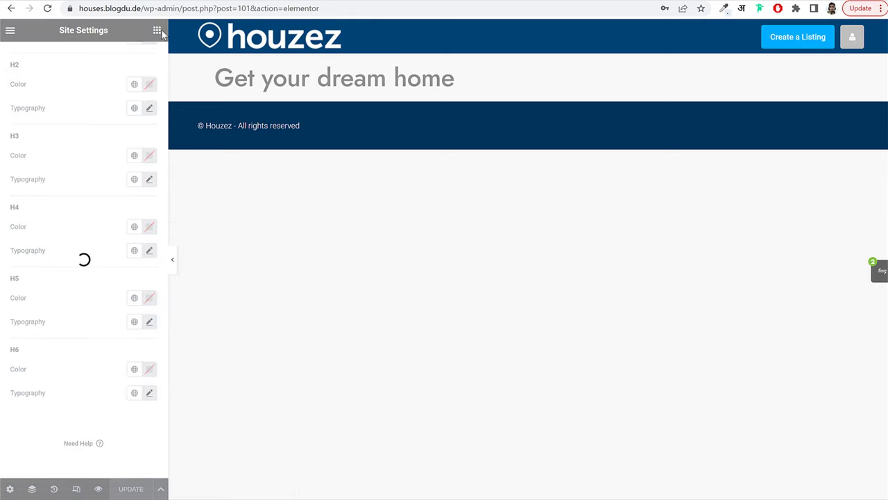
- Add a Heading widget below 'Get your dream home' and set its font to Jost
left_click_drag(44, 290, 298, 125)
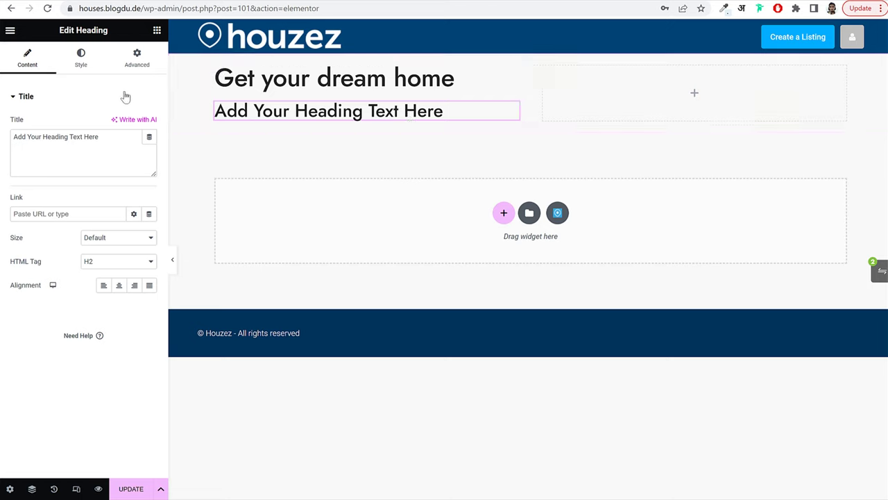
left_click(82, 59)
left_click(149, 147)
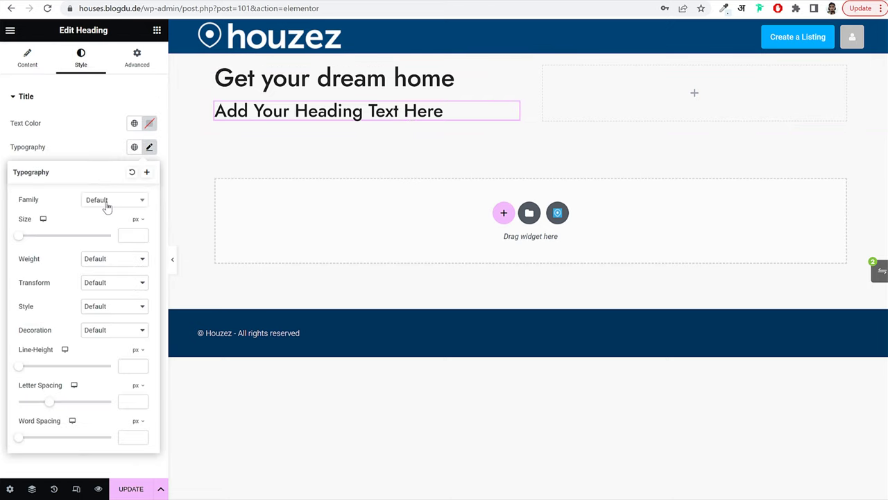
left_click(113, 204)
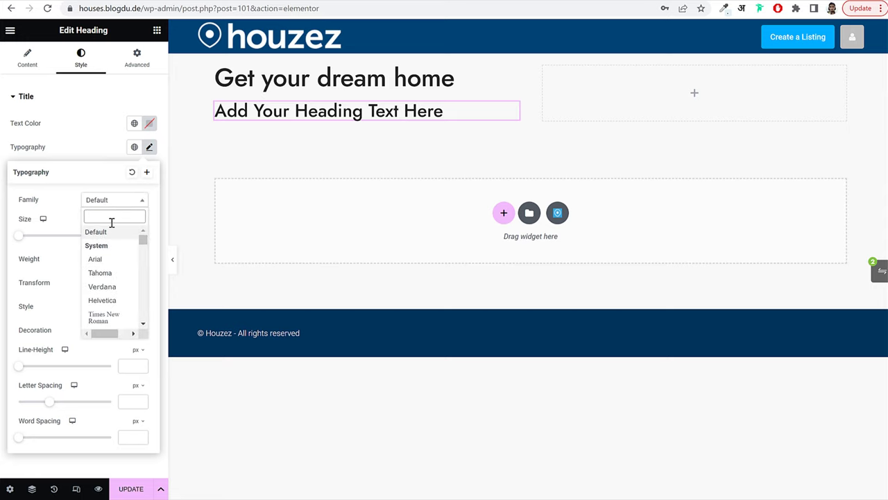
type("jost")
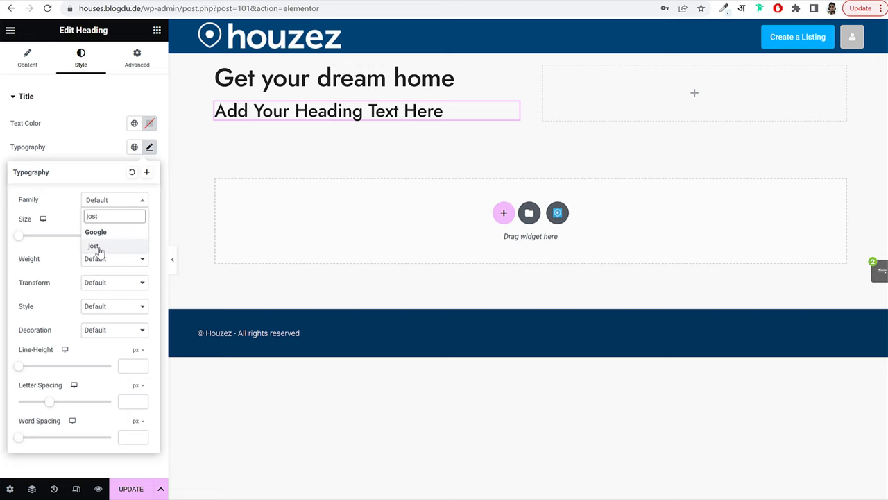
left_click(96, 247)
- Try Roboto as the heading font, then undo back to Jost
left_click(113, 200)
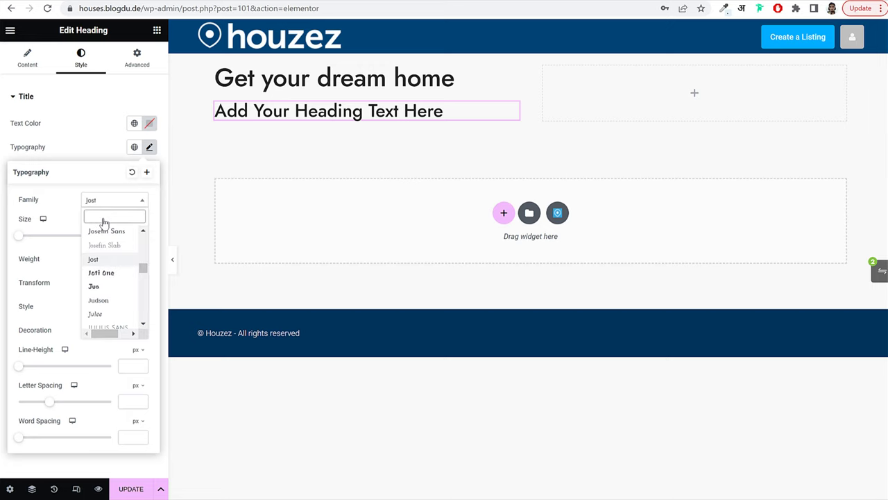
type("robo")
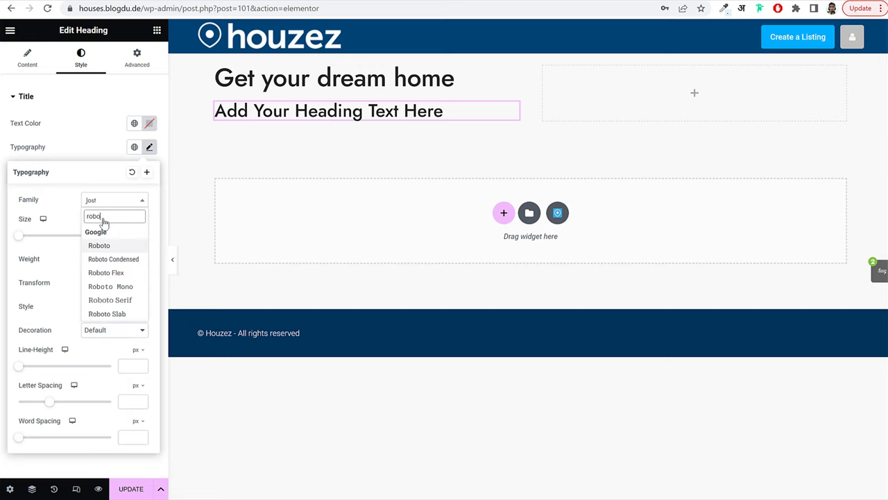
left_click(98, 246)
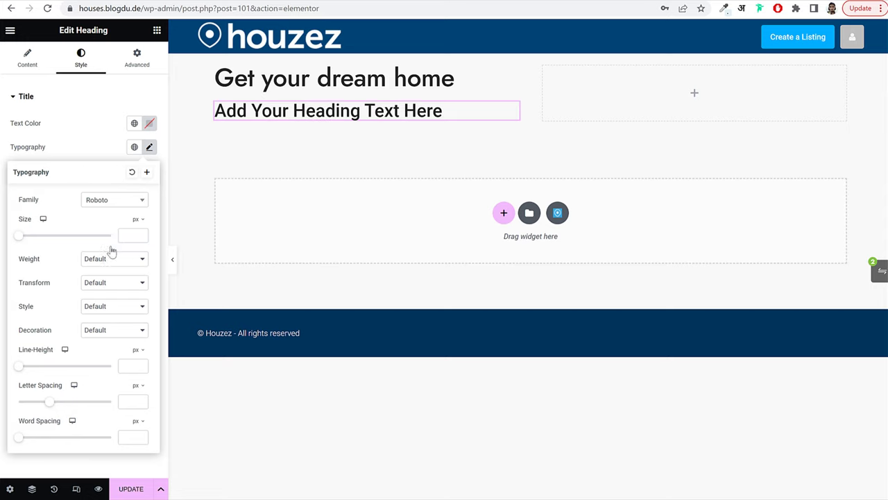
key("ctrl+z")
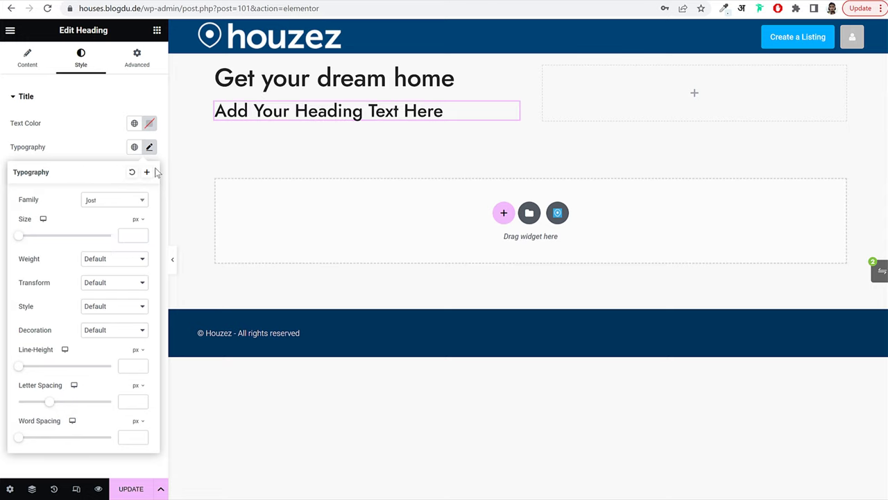
left_click(150, 148)
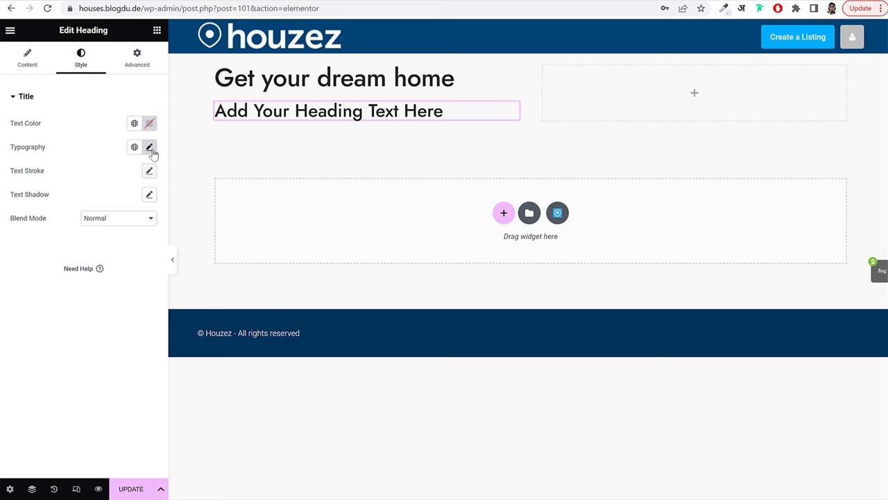
left_click(150, 147)
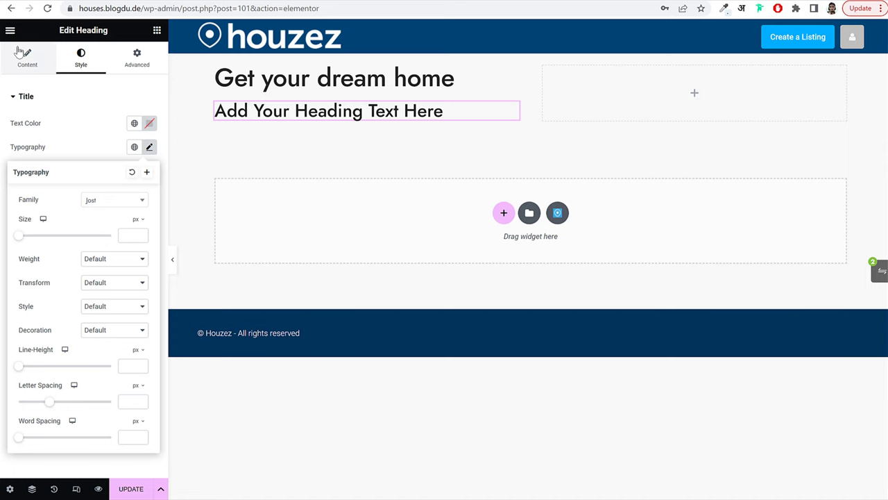
- Replace the heading text with 'Providing Excellent Guidance And Honest Advice On Real Estate'
left_click(28, 57)
left_click(72, 168)
key("ctrl+Left")
key("ctrl+shift+Left")
key("ctrl+a")
type("Providing Excellent Guidance And Honest Advice On Real Estate")
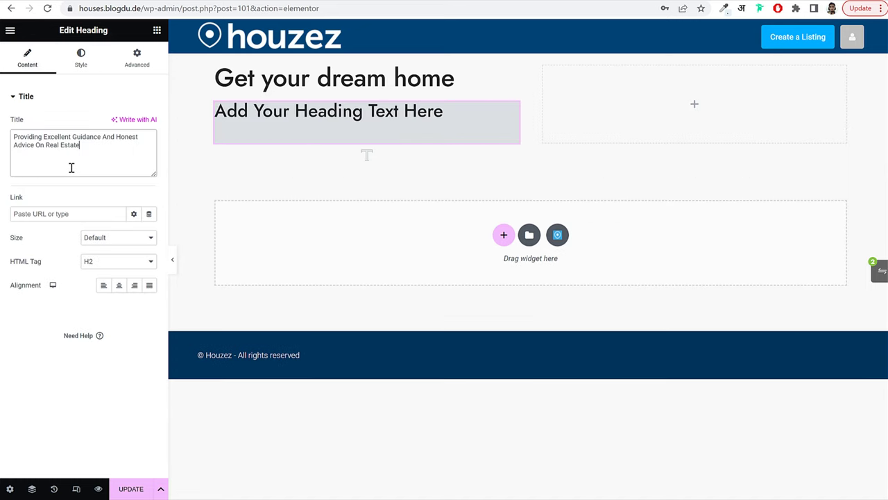
double_click(74, 154)
left_click(74, 154)
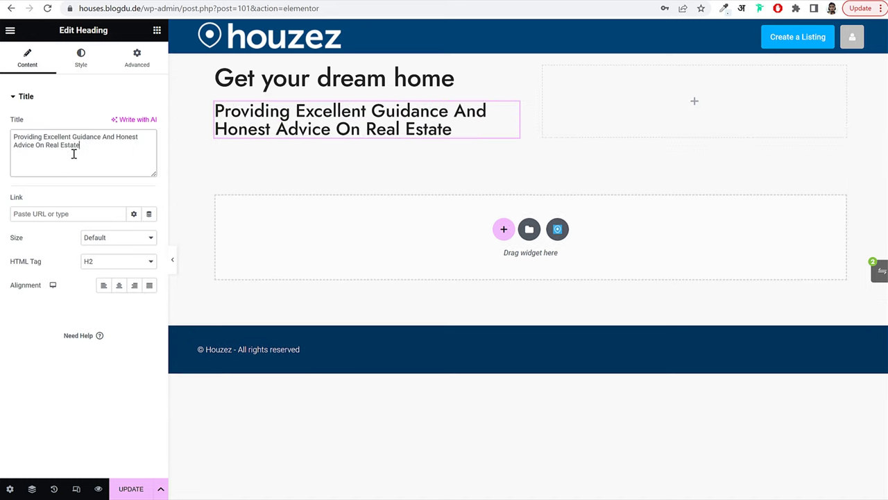
- Set the subtitle's font size to 20 and weight to 300 (Light)
left_click(81, 58)
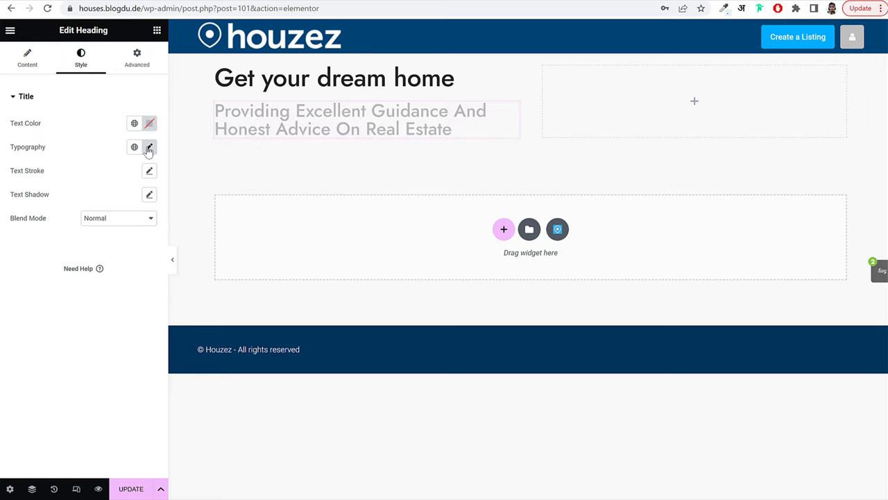
left_click(149, 147)
left_click(125, 237)
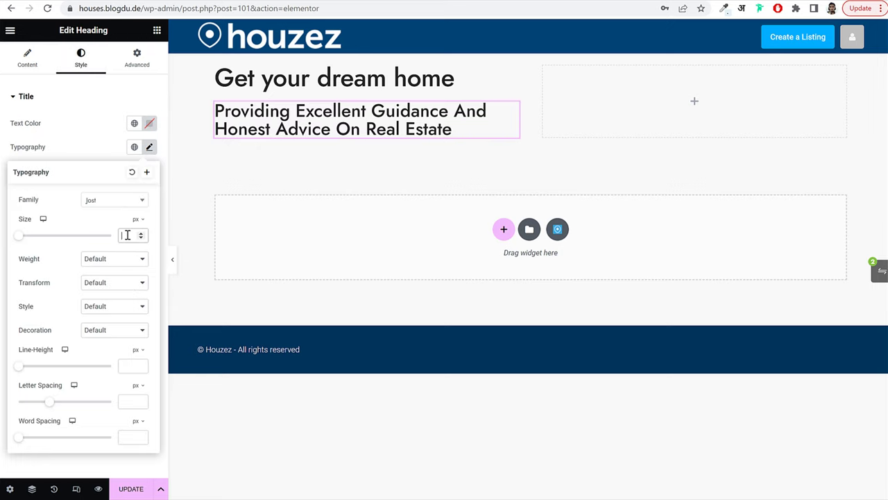
type("20")
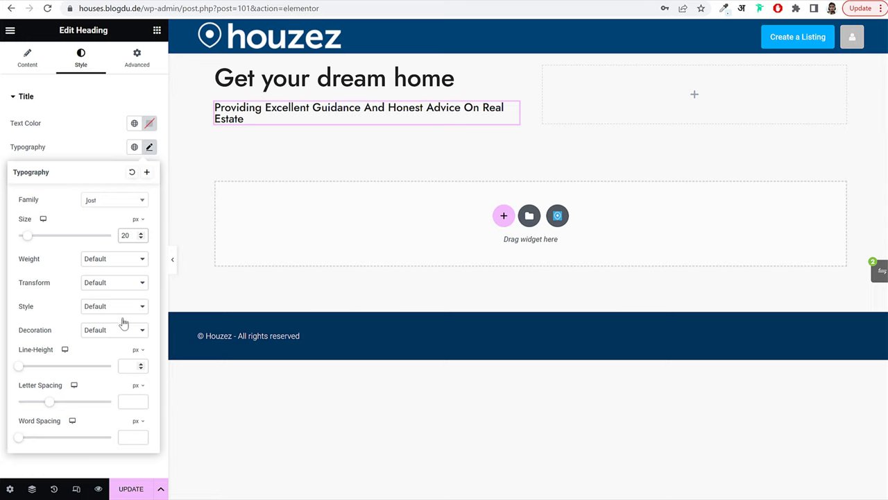
left_click(104, 260)
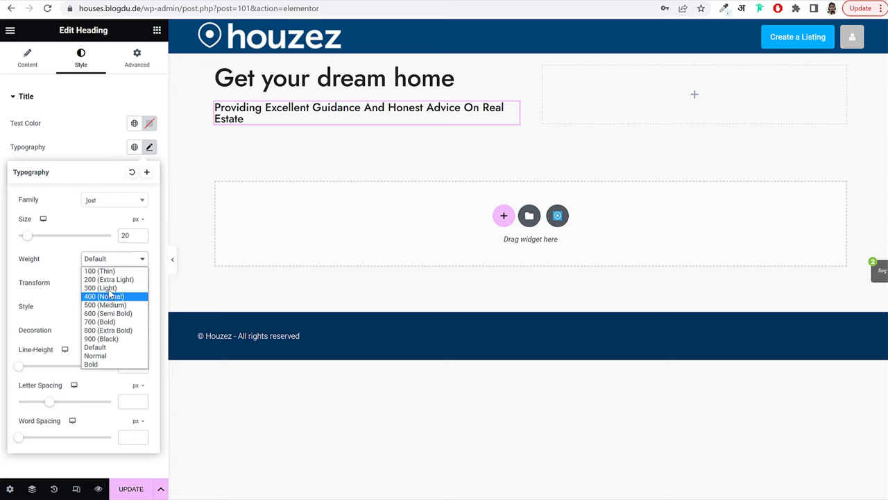
left_click(111, 290)
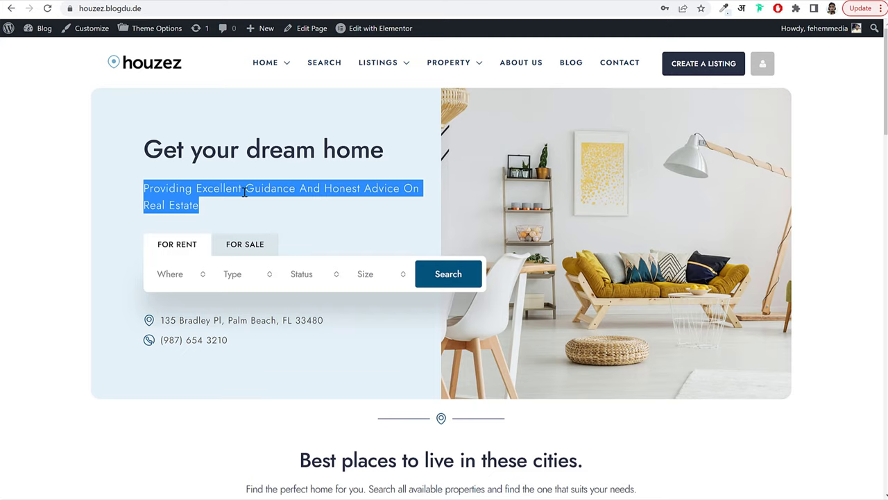
left_click(245, 192)
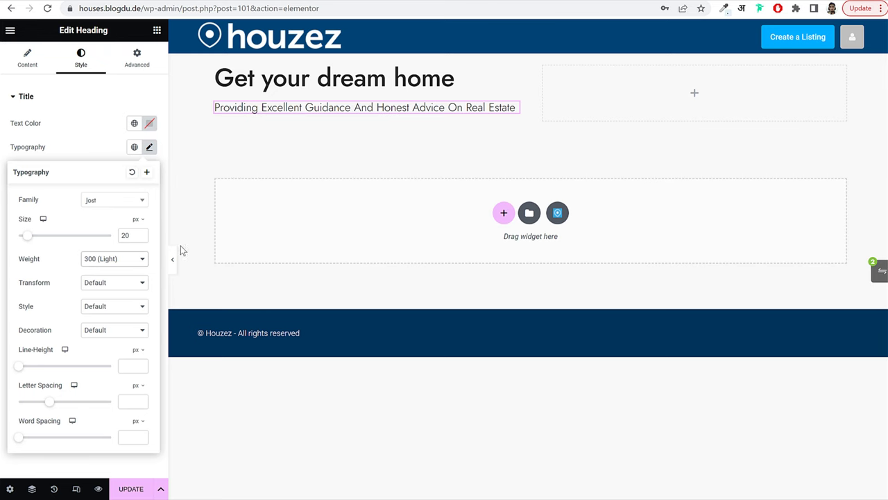
- Set line height to 1.5 em and letter spacing to 1, then search widgets for 'sear'
left_click(136, 351)
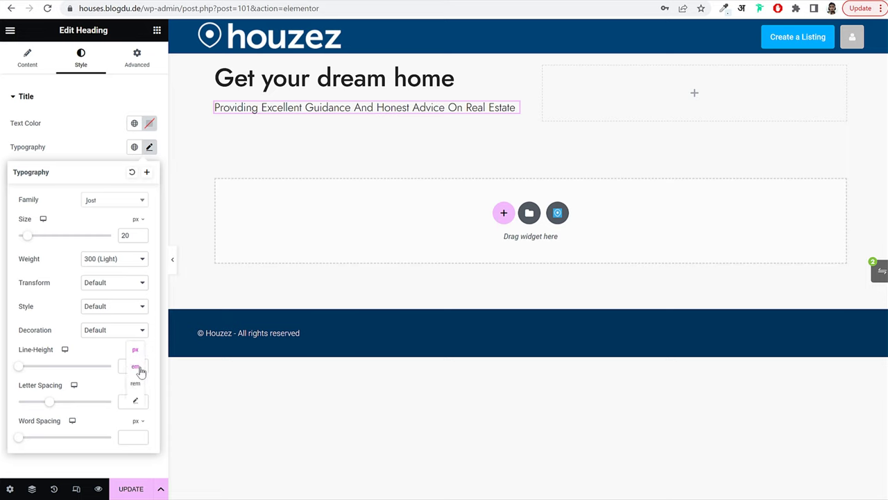
left_click(136, 366)
left_click(131, 367)
type("1.5")
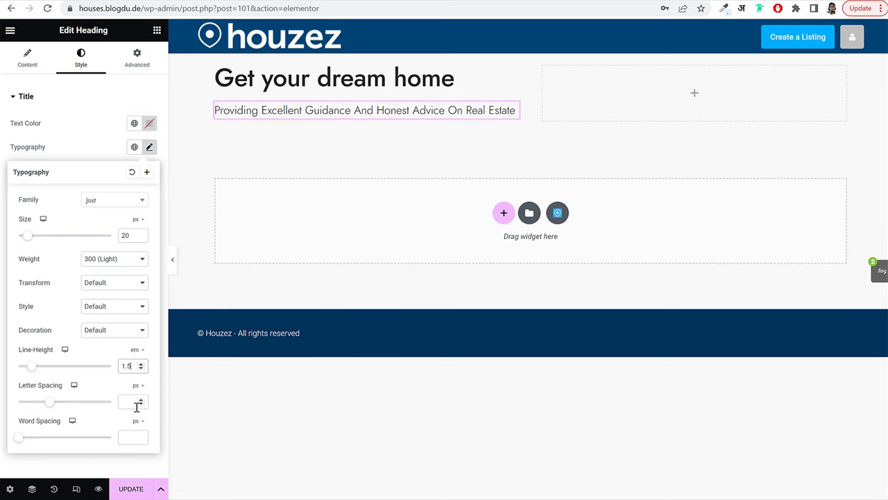
left_click(136, 403)
type("1")
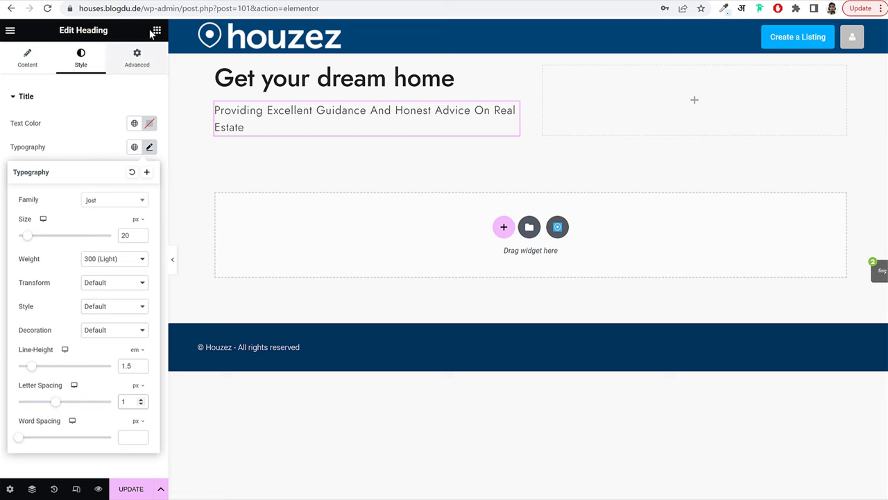
left_click(157, 30)
type("sear")
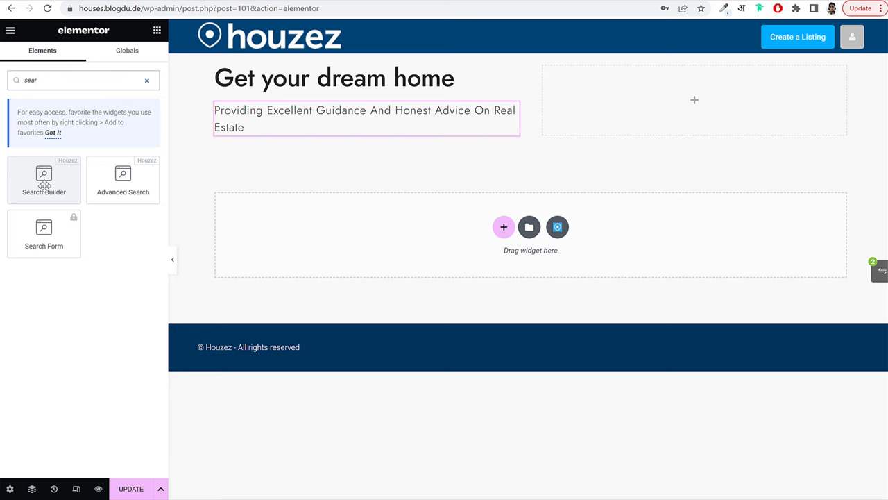
- Place the Search Builder widget below the subtitle and compare its fields with the reference form
left_click_drag(44, 188, 288, 139)
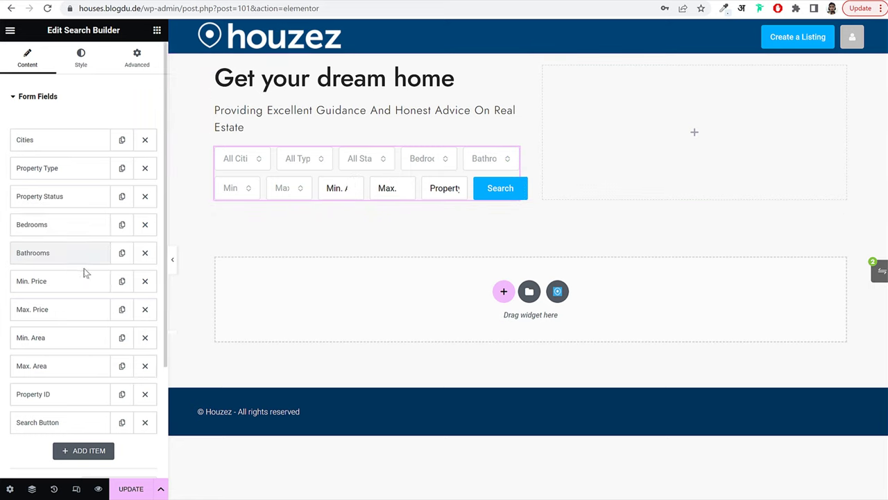
scroll(83, 271, "down", 2)
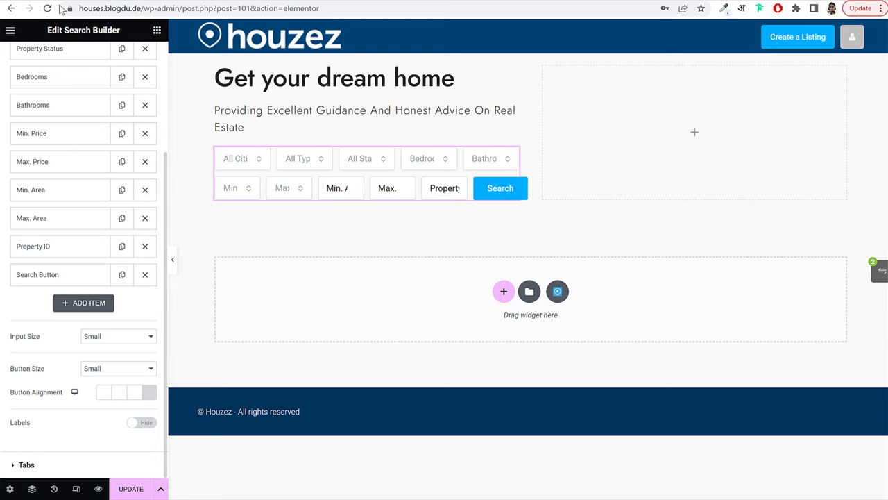
scroll(104, 209, "up", 5)
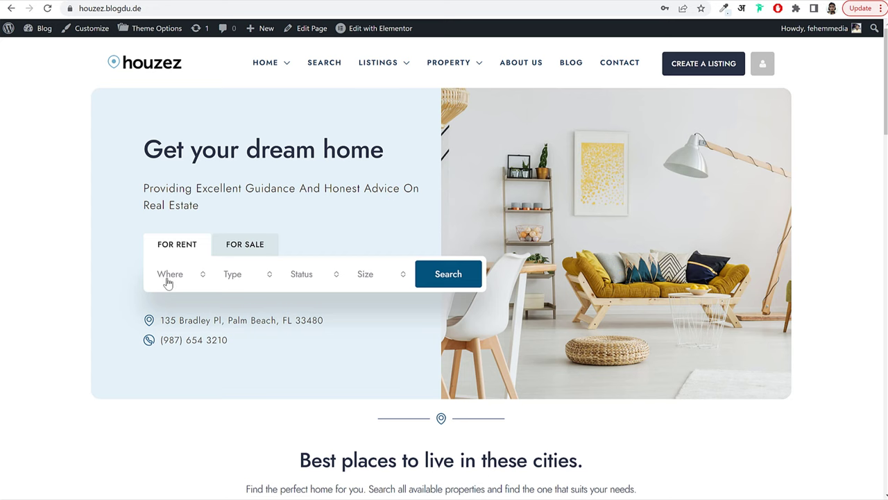
left_click(169, 282)
left_click(238, 275)
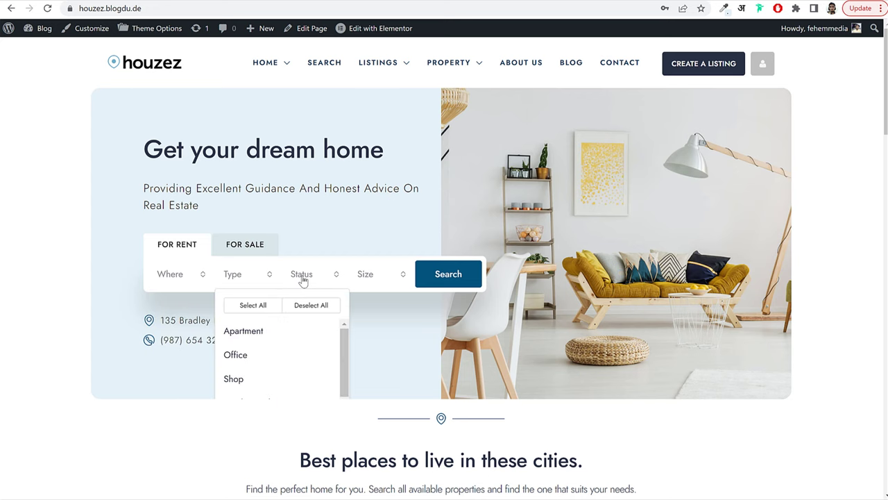
left_click(370, 278)
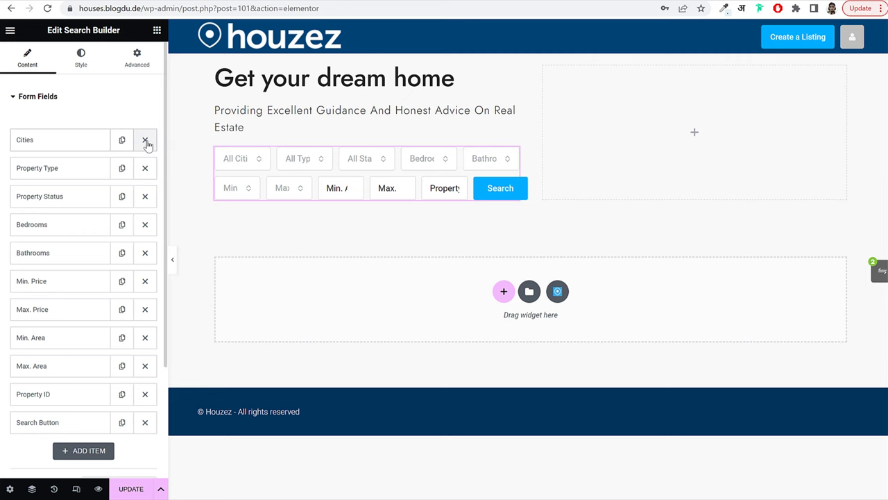
- Remove the Bedrooms, Bathrooms, Min. Price, Min./Max. Area and Property ID fields
left_click(43, 147)
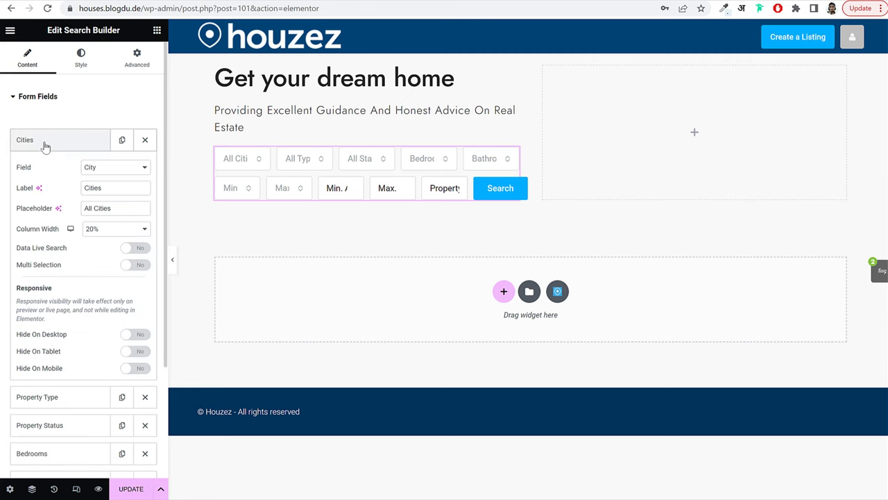
left_click(46, 146)
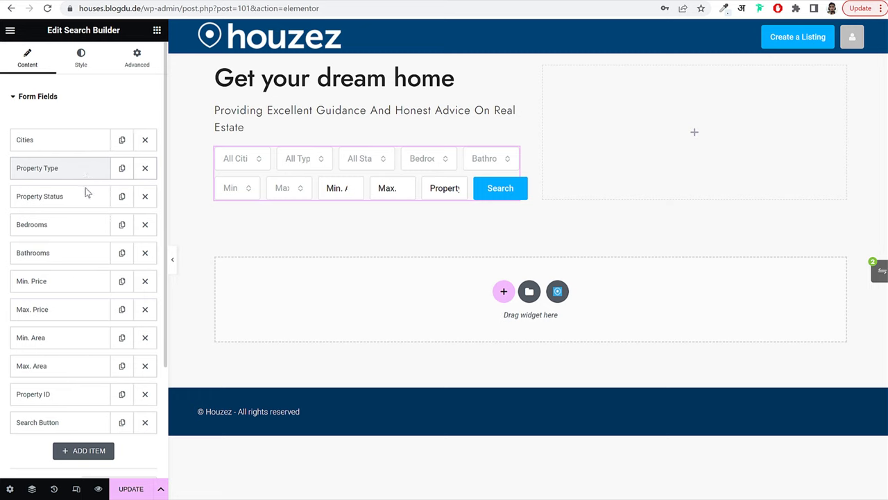
left_click(145, 226)
left_click(147, 227)
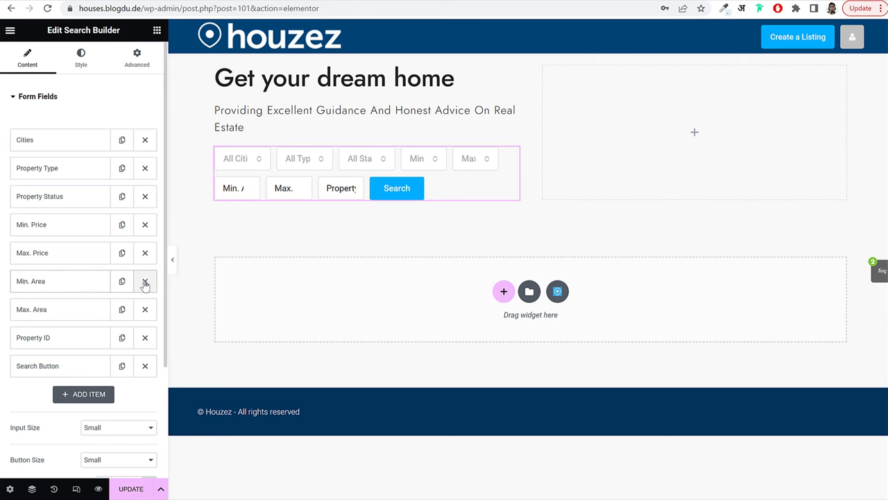
left_click(145, 225)
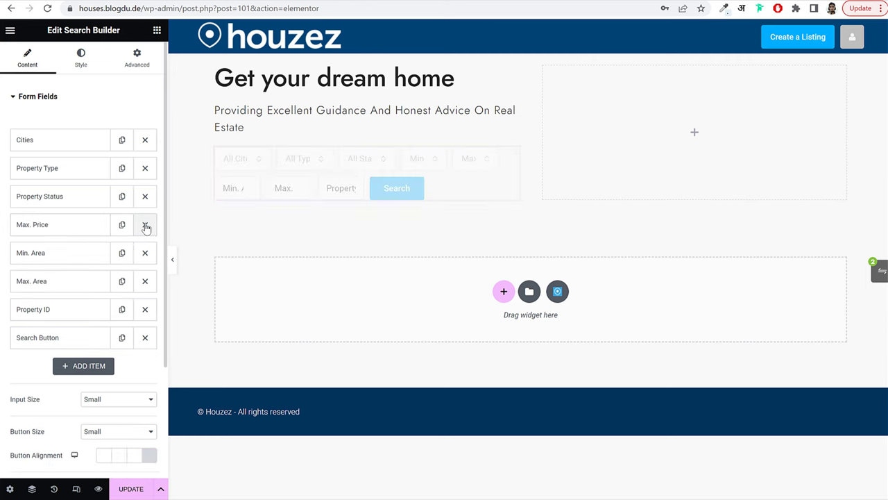
left_click(145, 252)
left_click(145, 252)
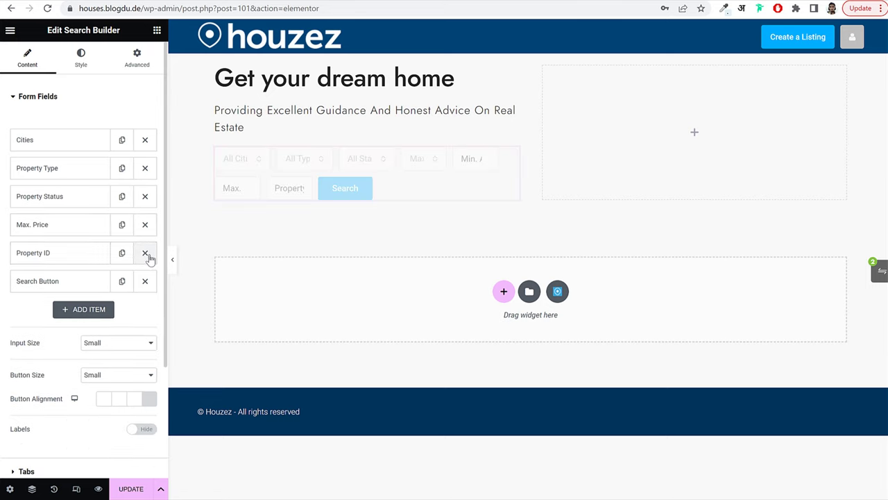
left_click(145, 253)
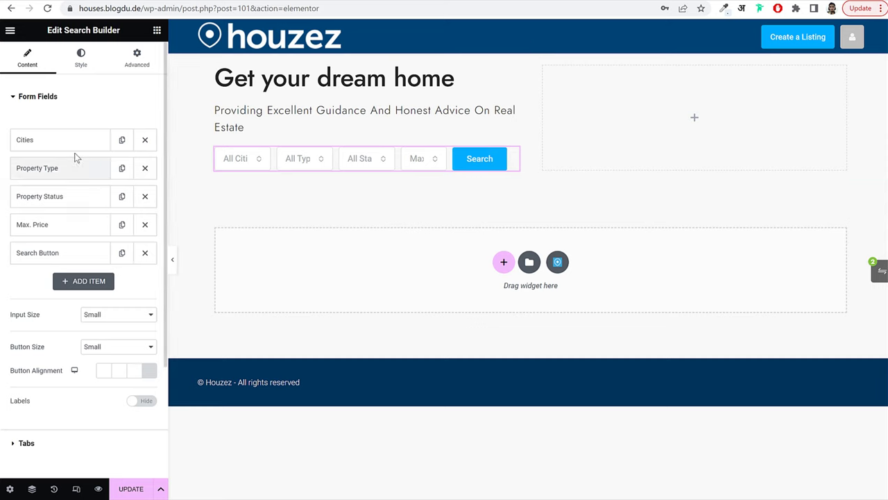
- Shorten the Property Type field's label to 'Type' and select its placeholder word
left_click(72, 170)
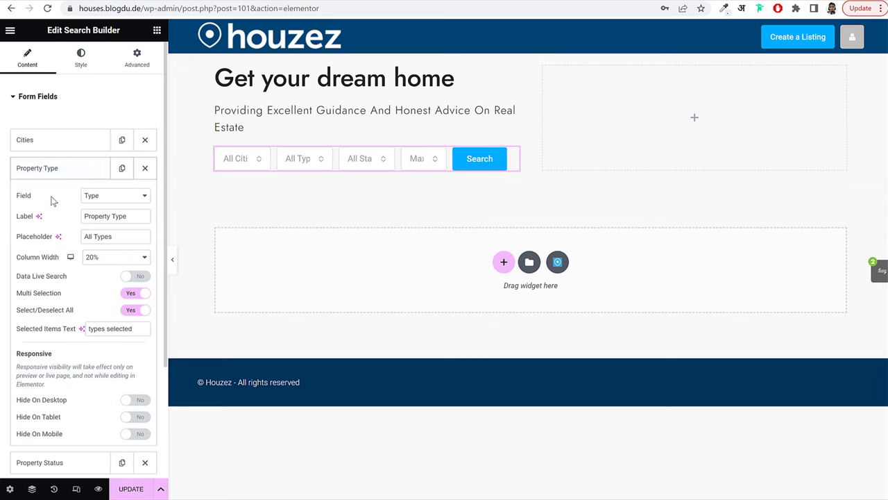
double_click(111, 220)
key("BackSpace")
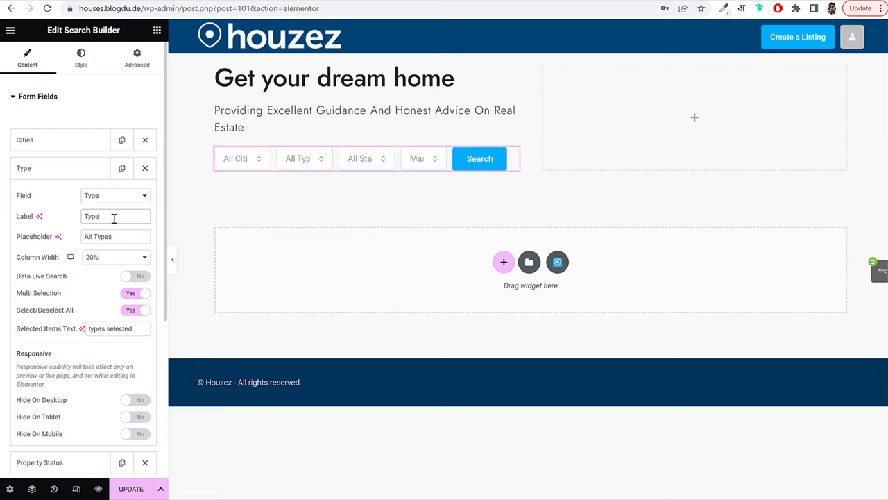
left_click(96, 236)
double_click(97, 237)
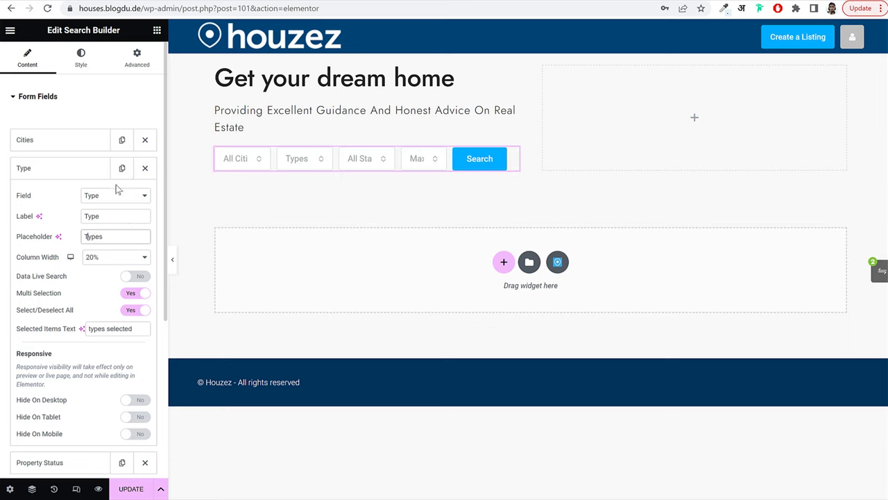
left_click(84, 140)
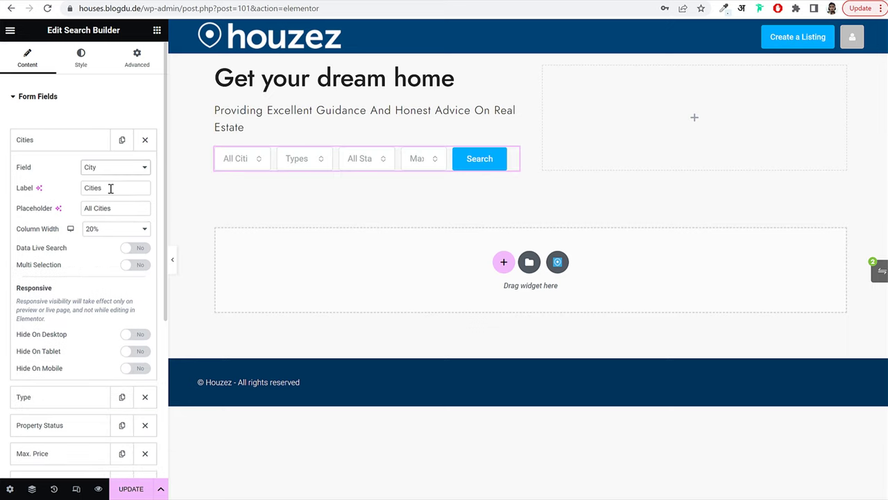
left_click(84, 146)
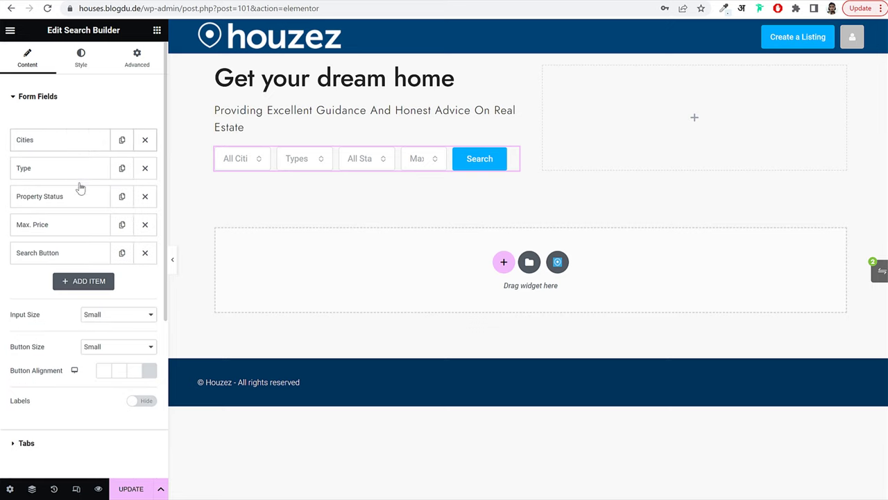
- Change the Property Status field's label and placeholder to 'Status', keeping 20% column width
left_click(79, 196)
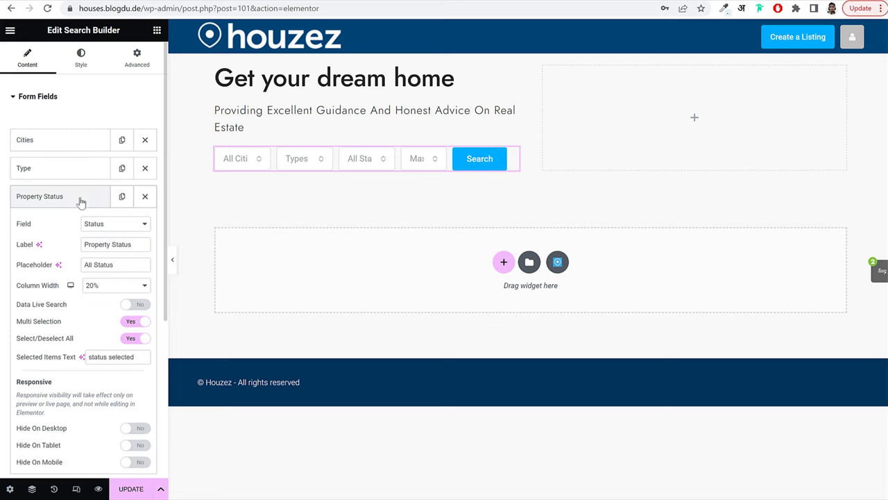
left_click(114, 245)
key("ctrl+shift+Left")
key("BackSpace")
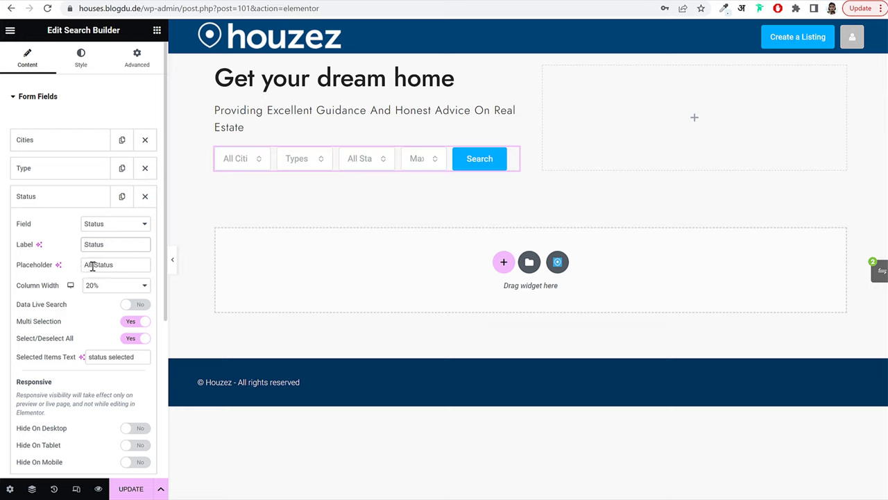
left_click(93, 266)
key("ctrl+shift+Left")
key("BackSpace")
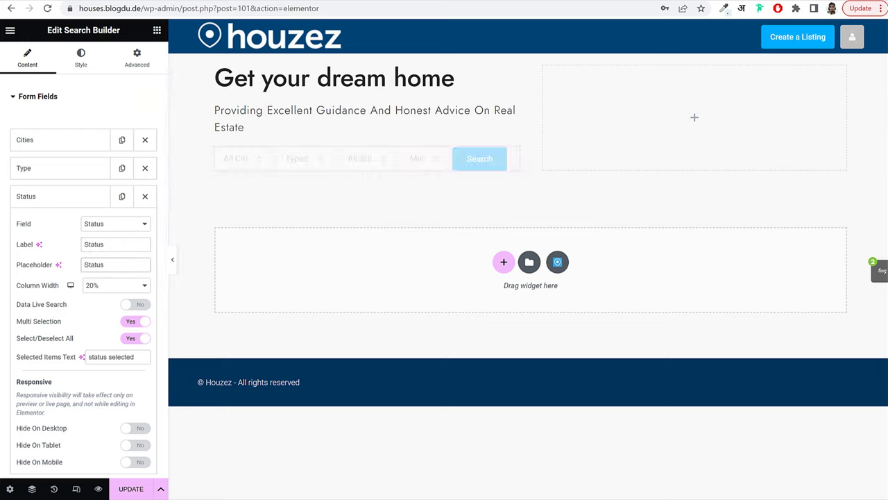
left_click(107, 287)
left_click(75, 347)
left_click(78, 208)
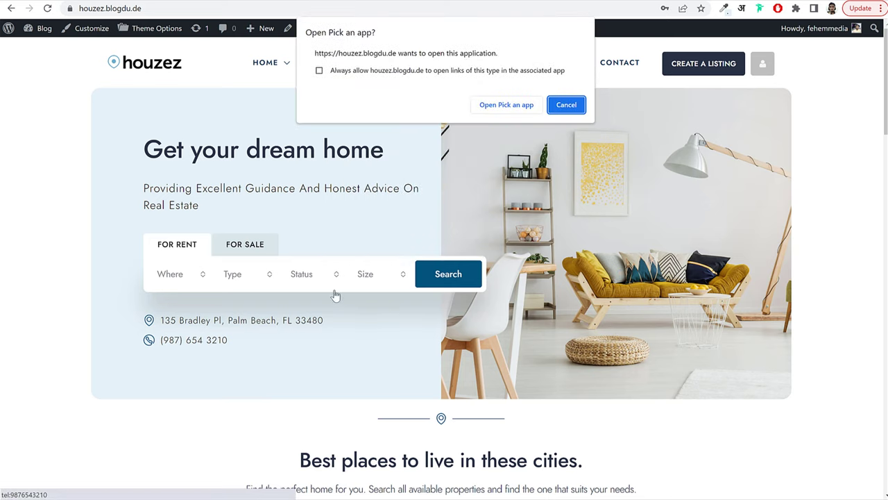
- Dismiss the open-app prompt and compare the For Rent and For Sale tabs on the reference site
left_click(583, 102)
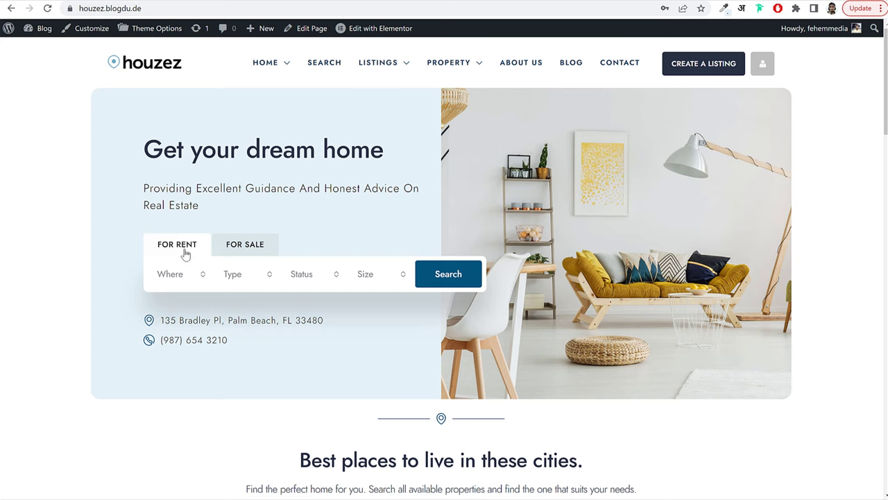
left_click(213, 249)
left_click(176, 245)
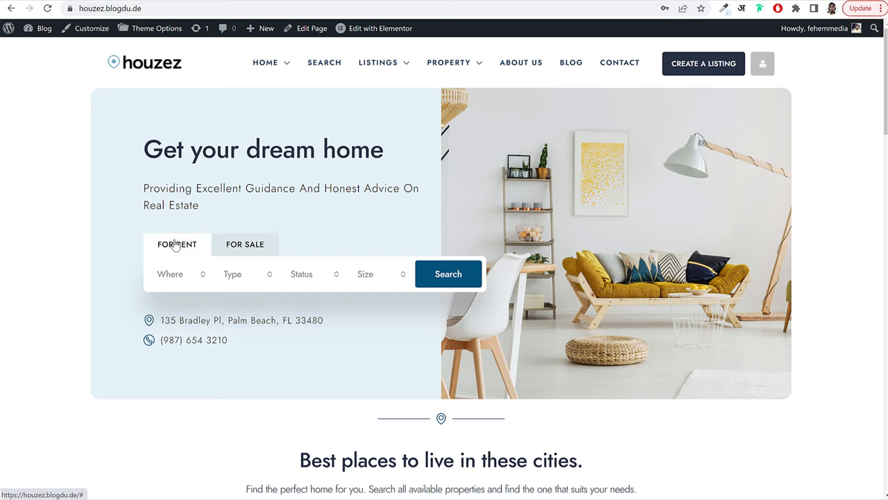
left_click(236, 245)
left_click(208, 245)
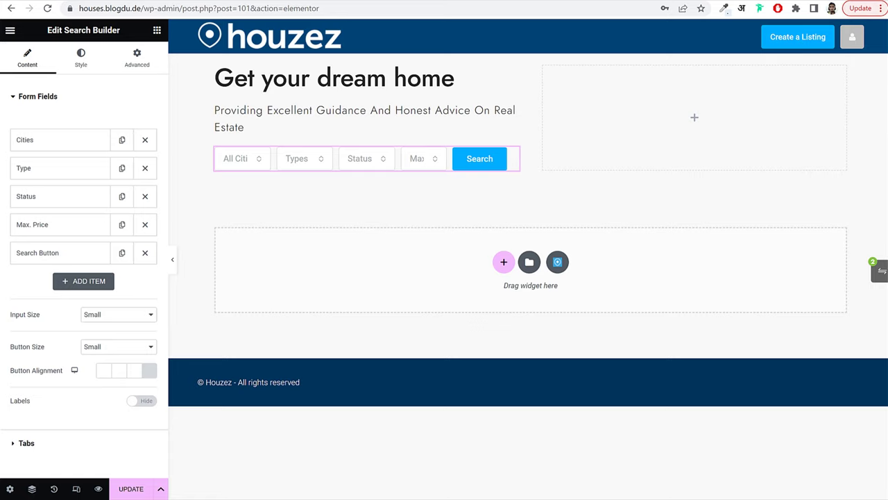
- Set input and button sizes to Medium, trying centered and justified button alignment
left_click(106, 316)
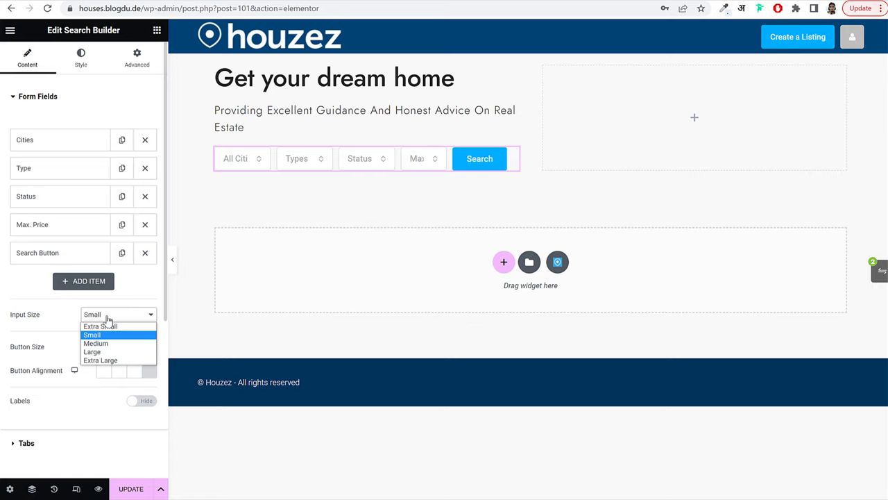
left_click(109, 344)
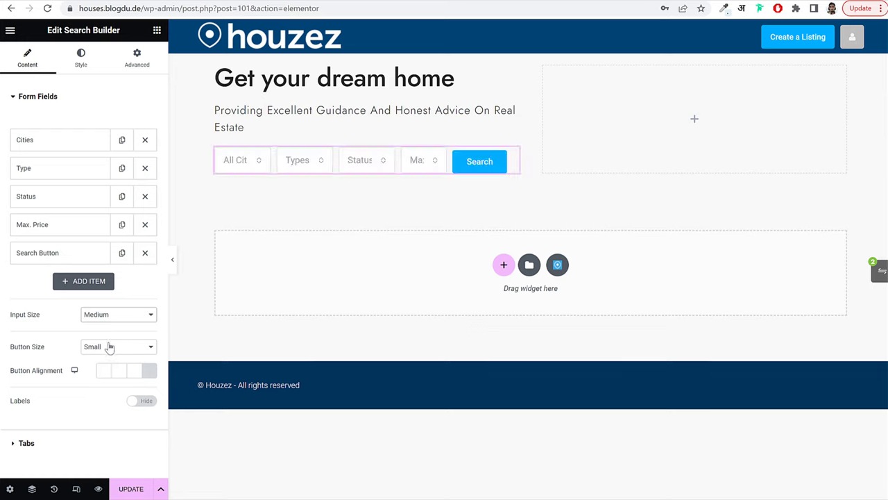
left_click(112, 351)
left_click(113, 373)
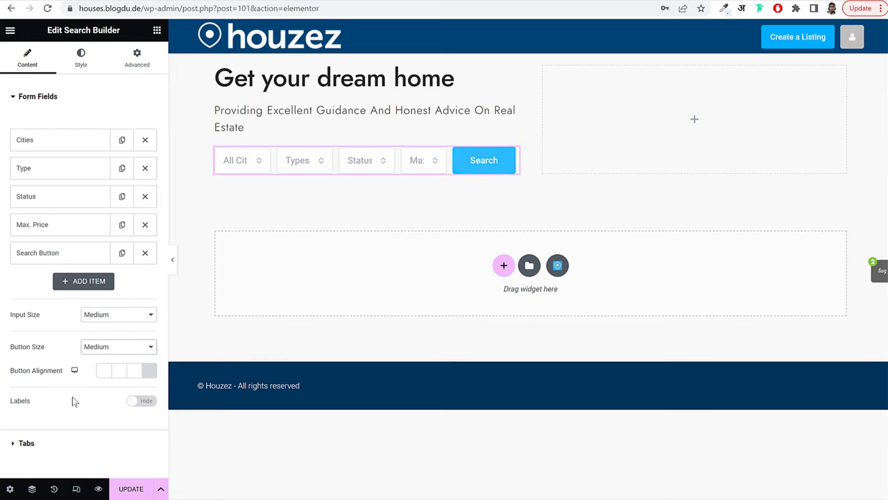
left_click(114, 375)
left_click(101, 373)
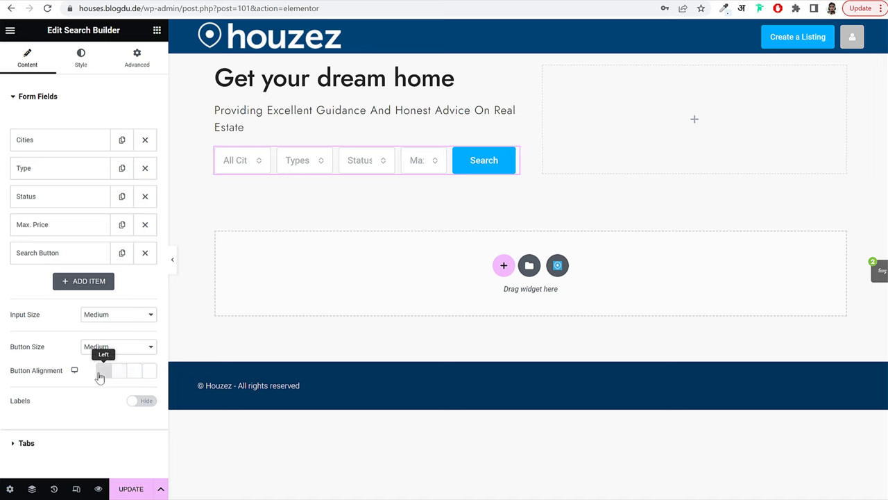
left_click(152, 374)
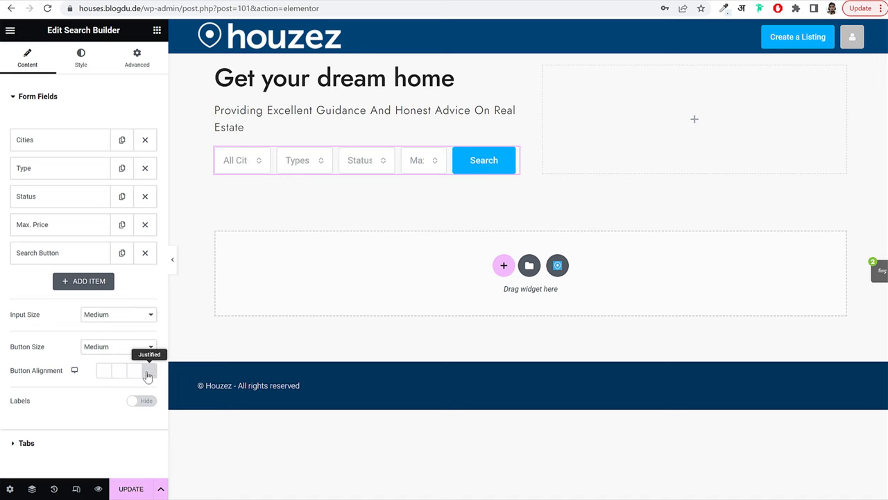
- Turn on search tabs with For Rent and For Sale statuses and hide the All tab
left_click(45, 444)
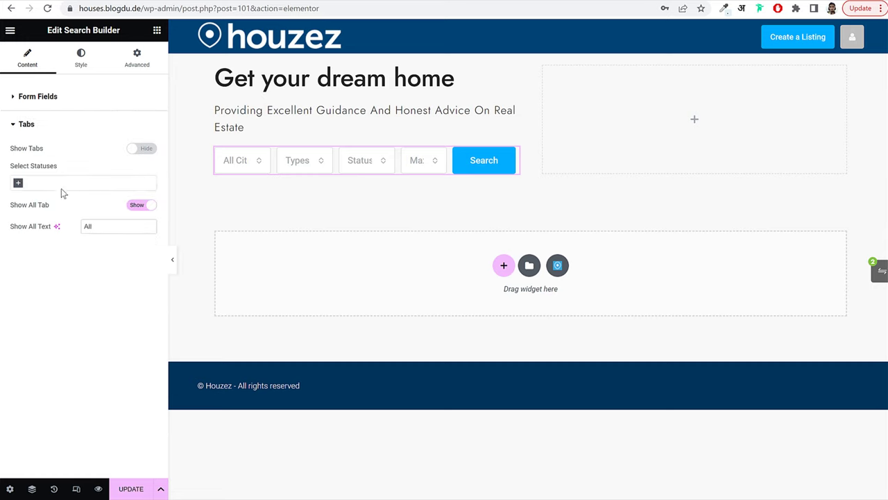
left_click(138, 149)
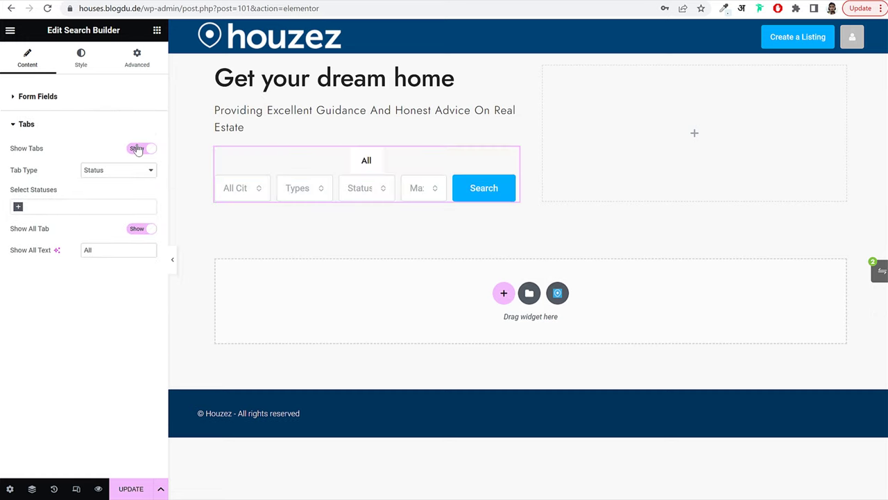
left_click(83, 205)
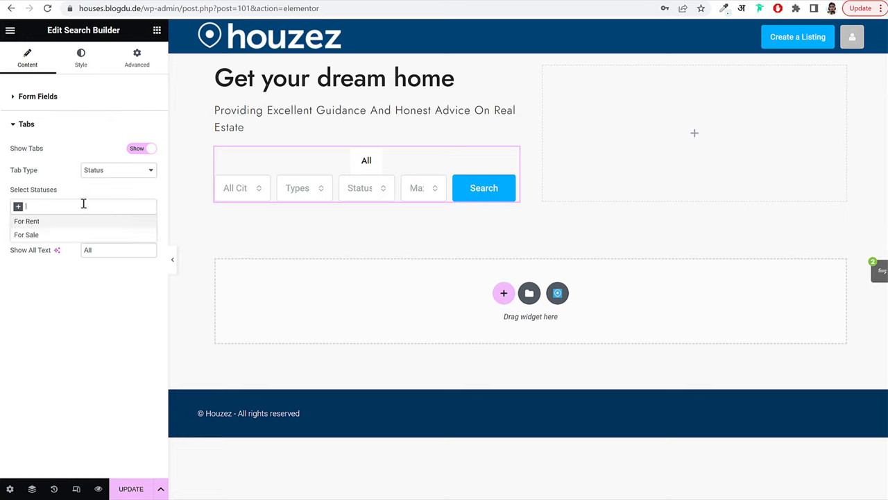
left_click(55, 224)
left_click(83, 206)
left_click(57, 235)
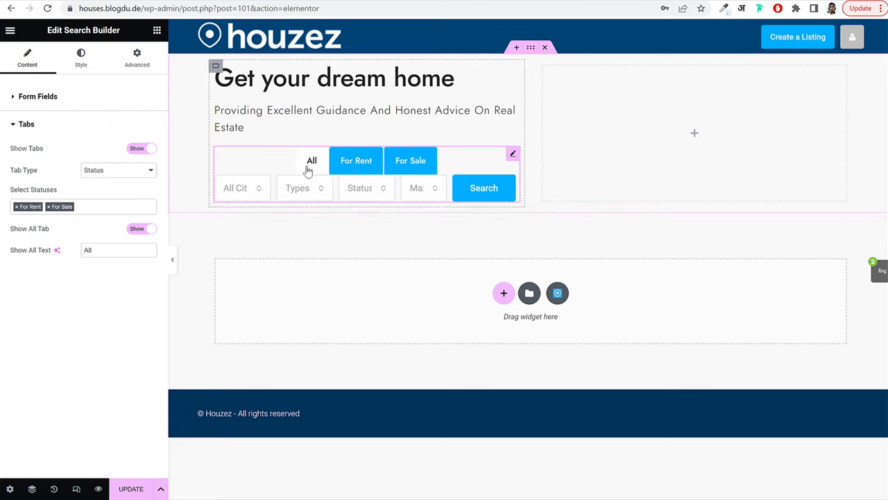
left_click_drag(10, 228, 47, 233)
left_click(143, 230)
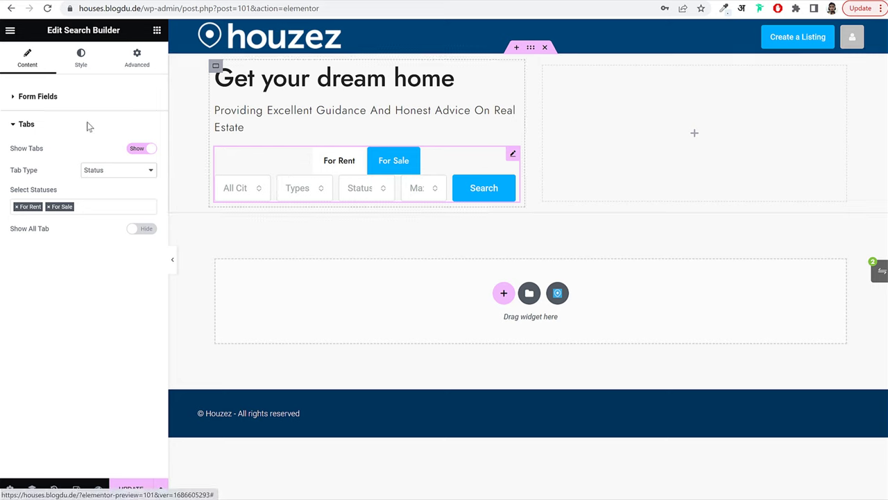
left_click(54, 97)
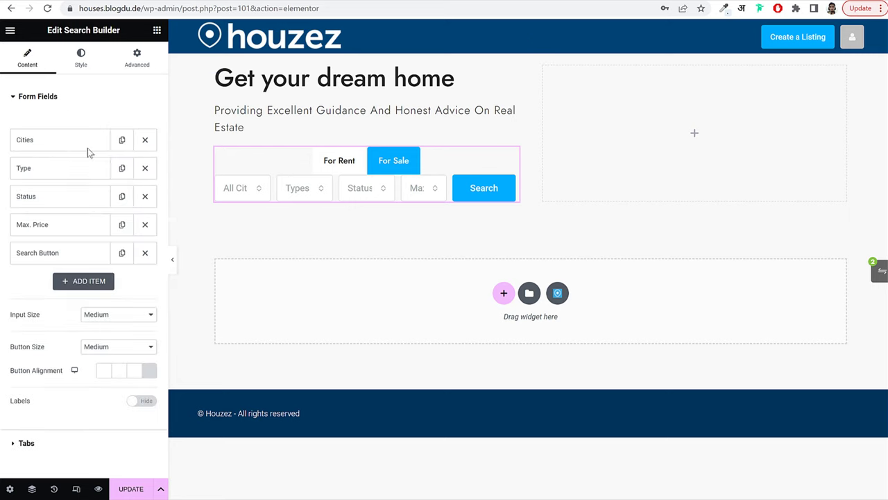
left_click(83, 61)
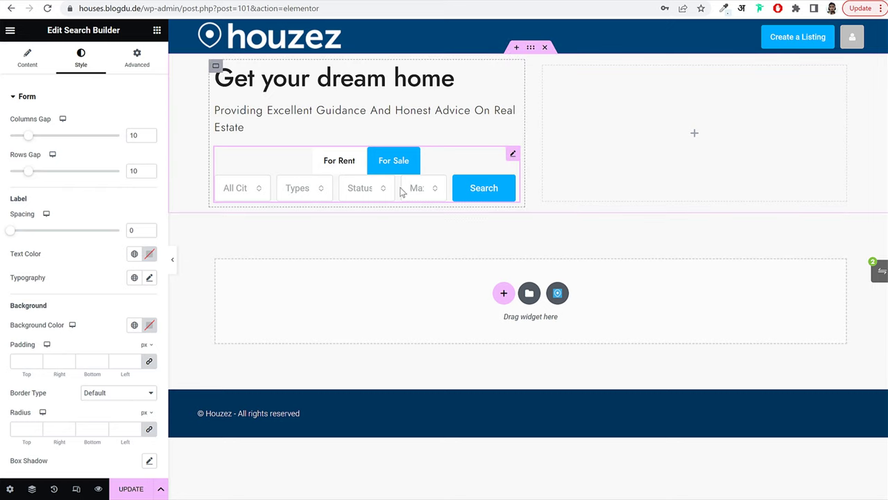
- Set the search form's Columns Gap and Rows Gap to 0 and its linked padding to 8 px
left_click_drag(35, 136, 4, 136)
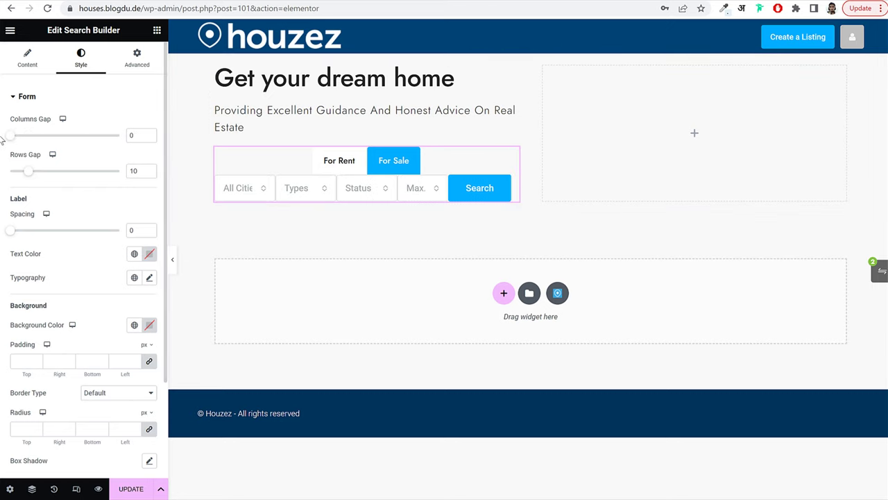
left_click_drag(28, 171, 2, 174)
left_click(27, 360)
type("8")
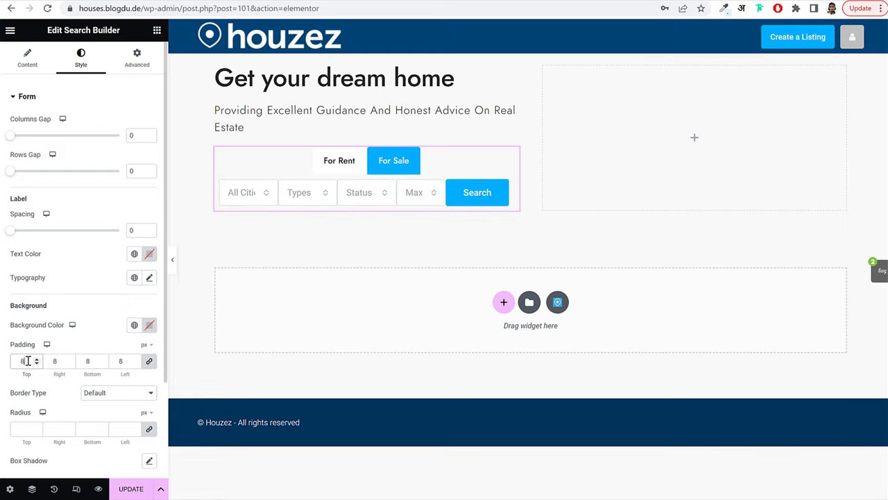
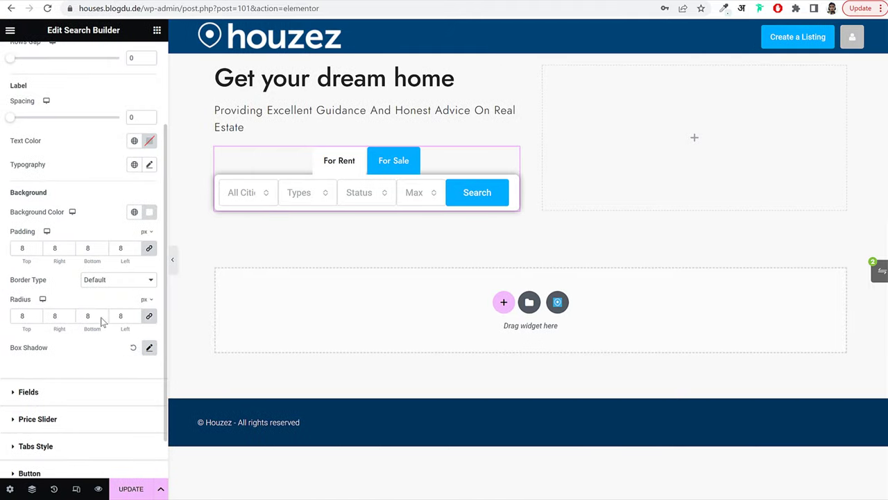
- Give the search form a box shadow with colour alpha 0.41, vertical offset 40 and blur 40
left_click(149, 349)
scroll(121, 403, "down", 1)
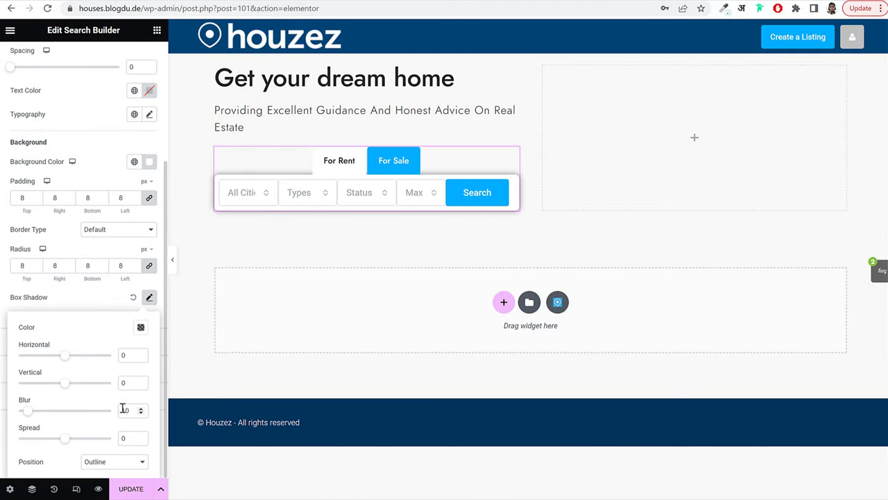
left_click(141, 328)
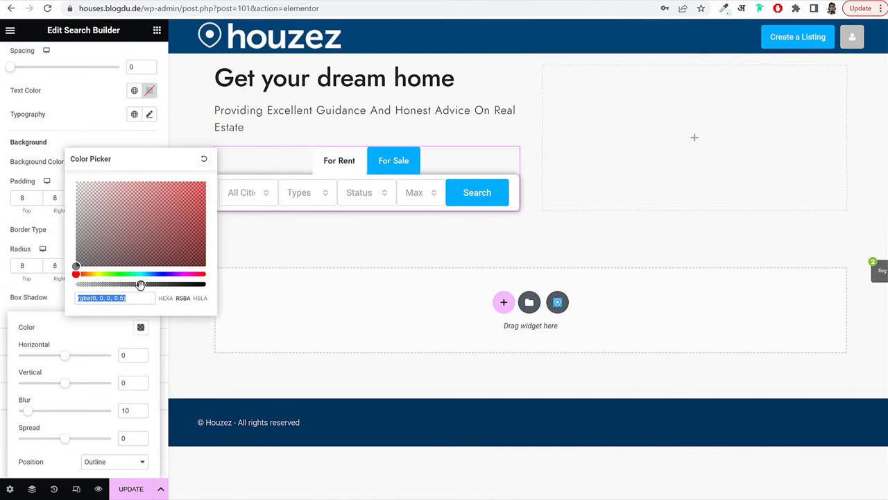
left_click_drag(141, 285, 95, 287)
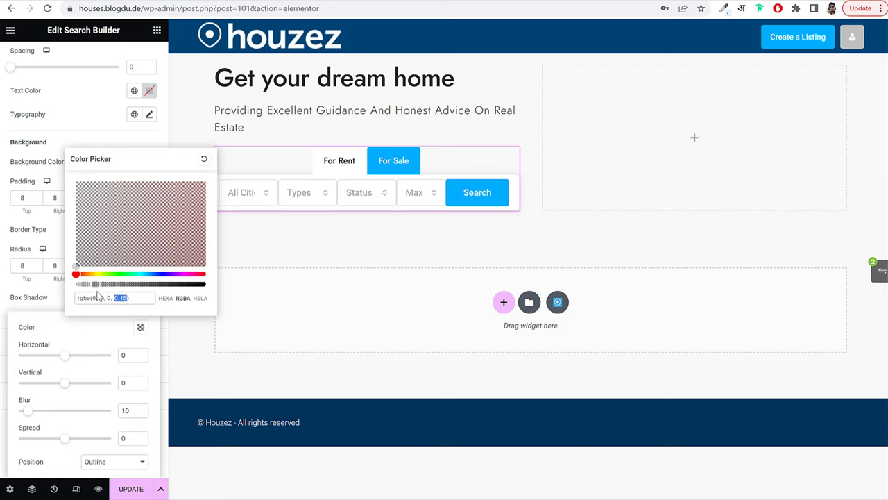
left_click(137, 338)
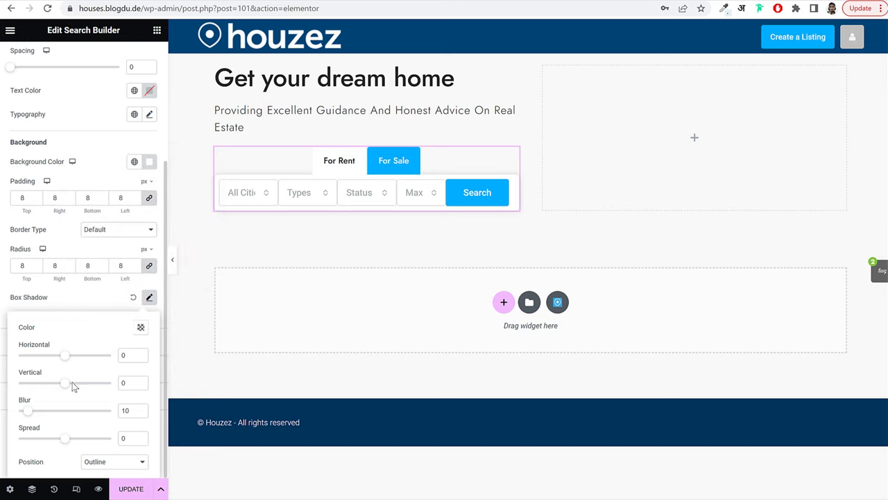
mouse_move(66, 387)
left_mouse_down()
mouse_move(90, 386)
mouse_move(81, 389)
left_mouse_up()
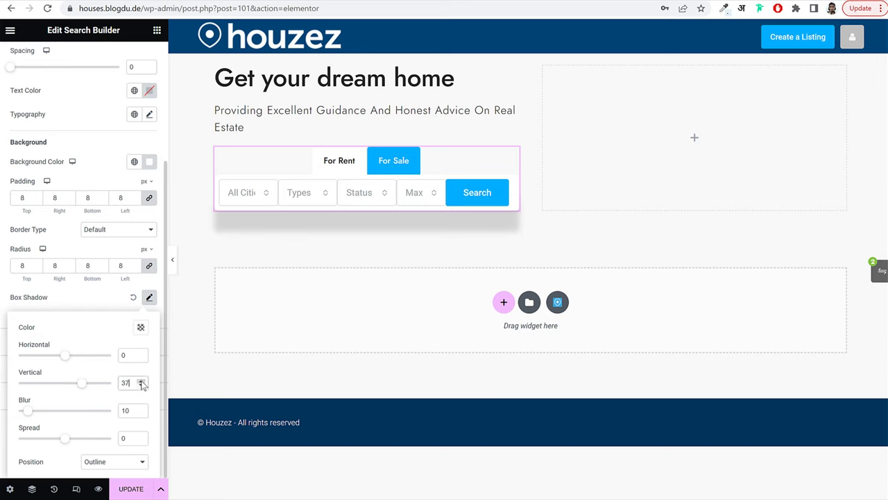
left_click(132, 410)
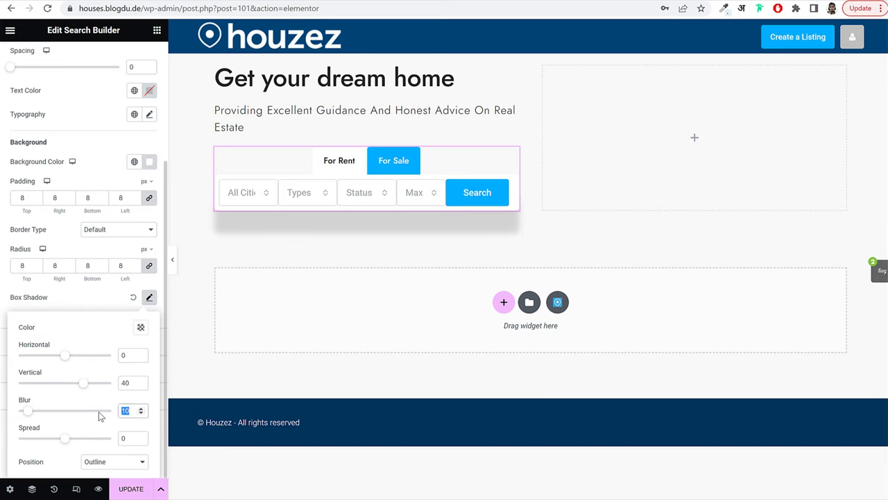
type("40")
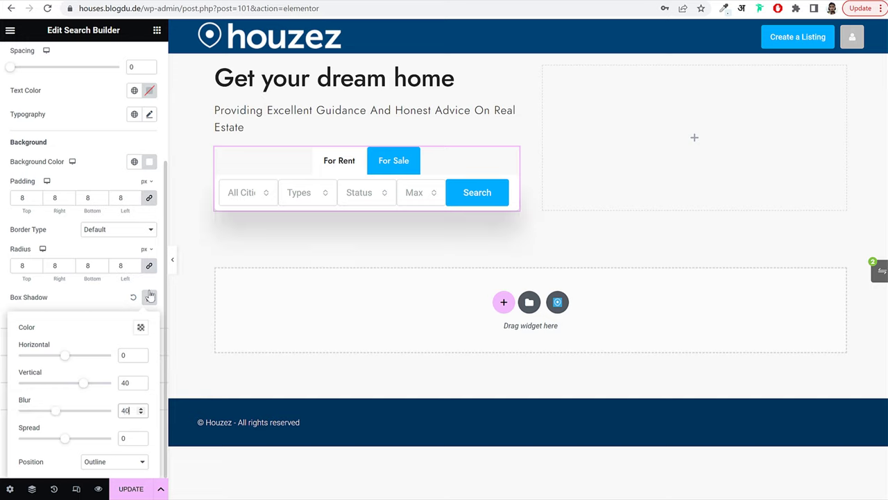
left_click(148, 299)
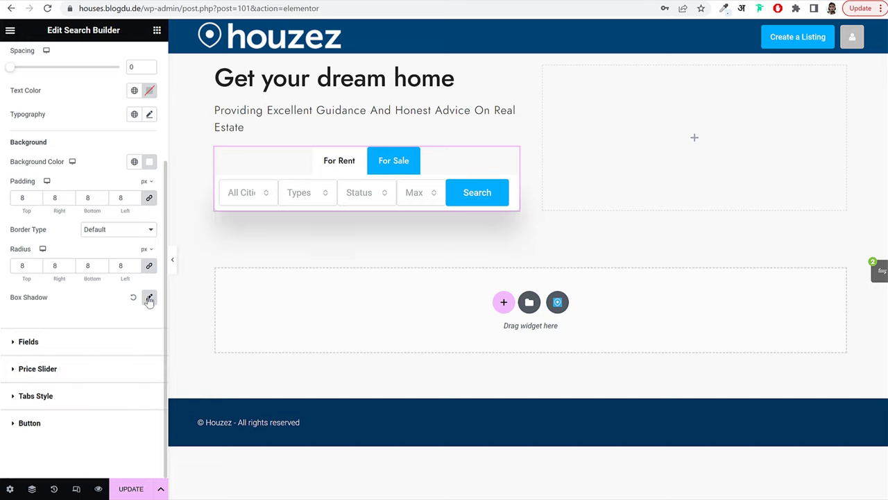
left_click(79, 344)
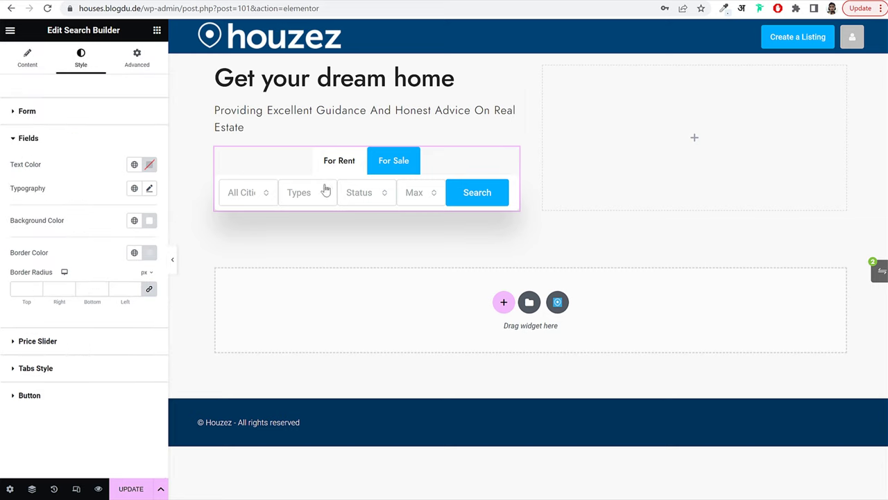
- Set the search fields' border colour to #FFFFFF and check their background colour
left_click(420, 200)
left_click(248, 201)
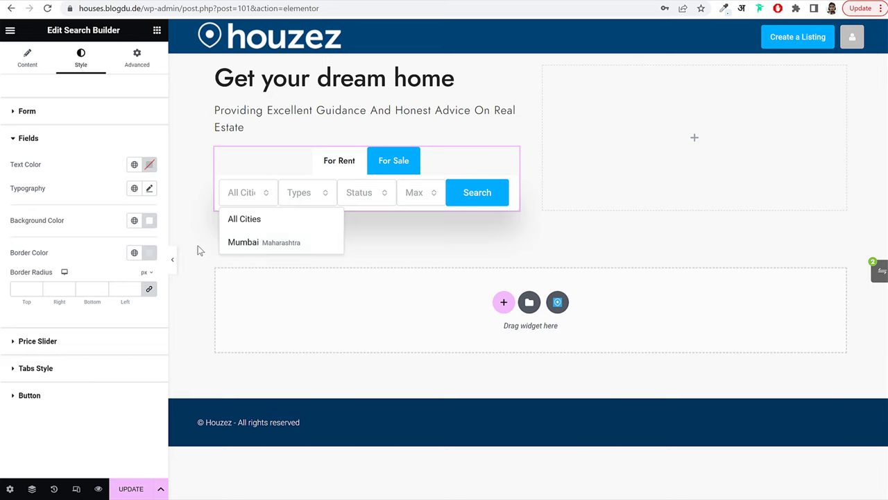
left_click(199, 251)
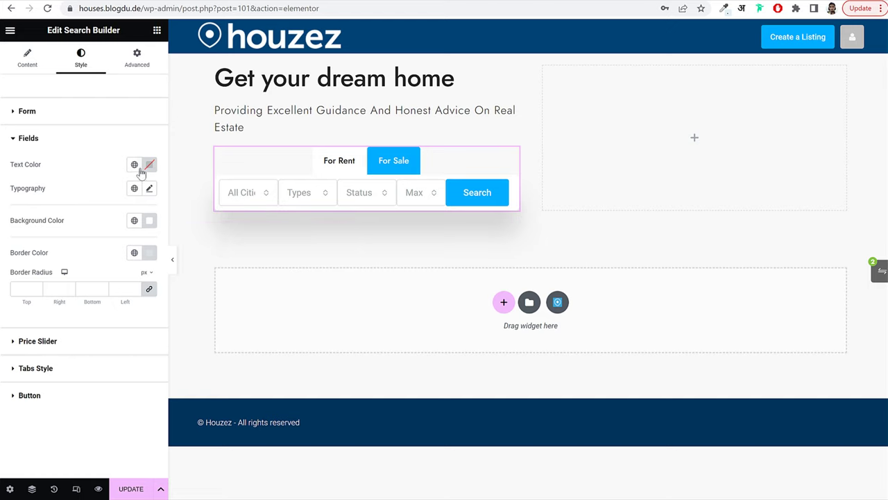
left_click(149, 252)
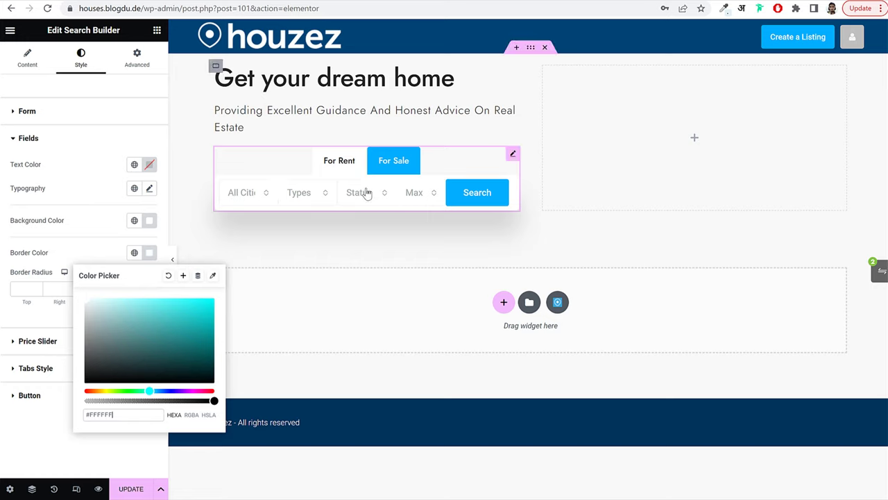
left_click(91, 248)
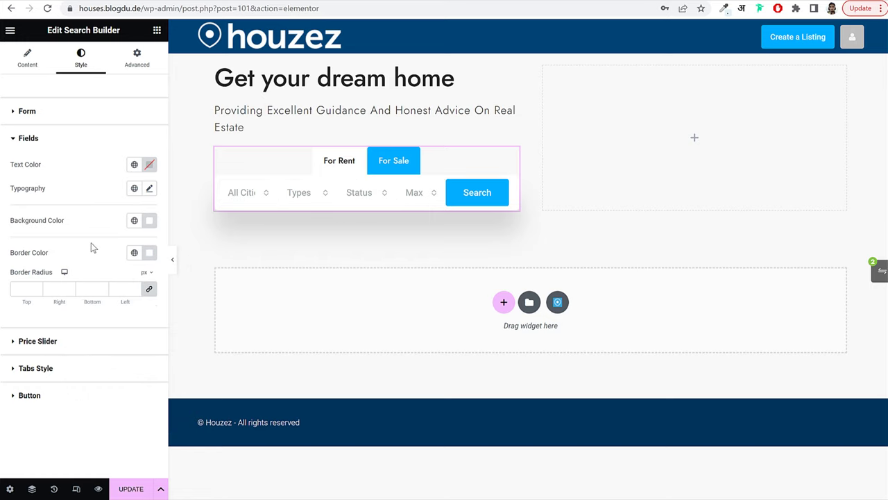
left_click(150, 221)
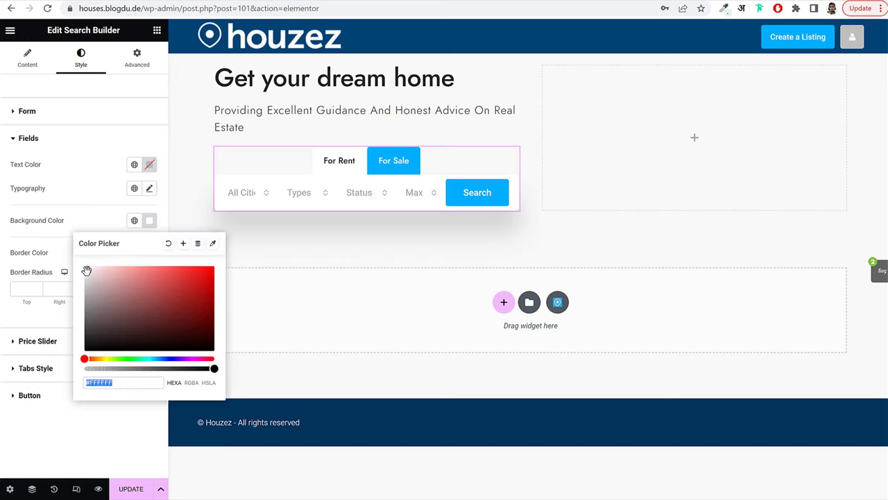
left_click(95, 213)
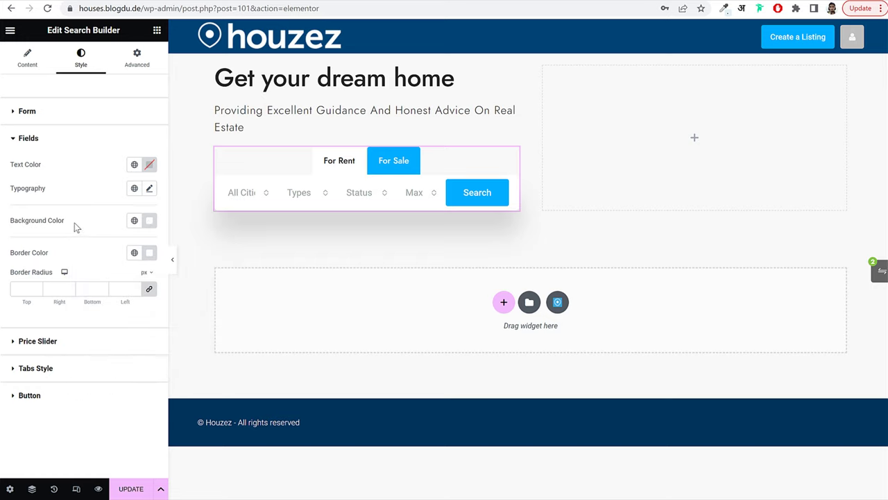
- Collapse Fields, expand Tabs Style, and view the live demo site for reference
left_click(60, 142)
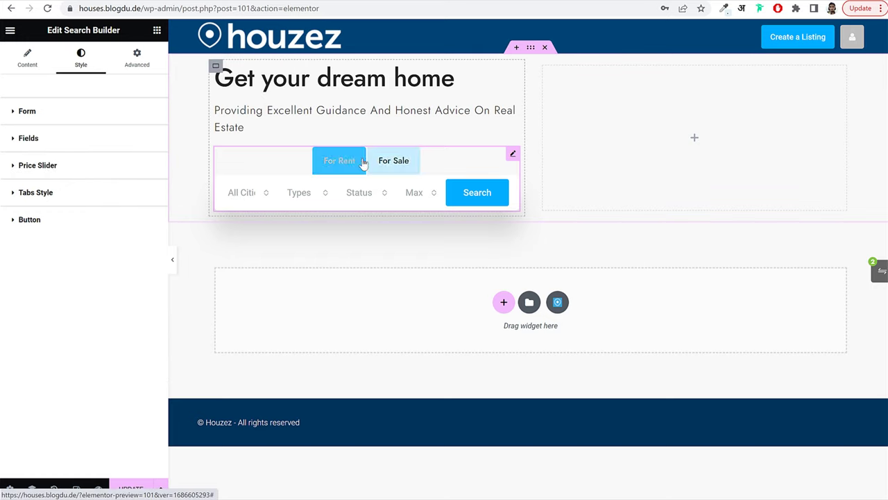
left_click(53, 198)
scroll(95, 262, "down", 1)
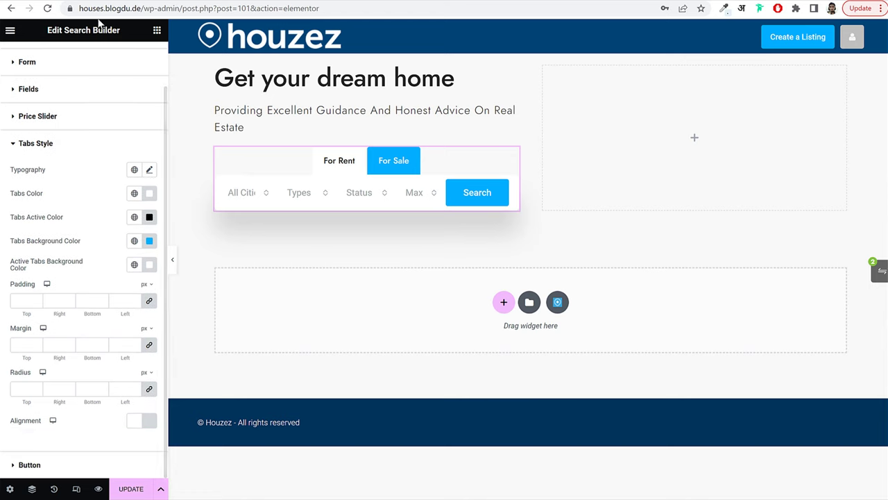
left_click(82, 1)
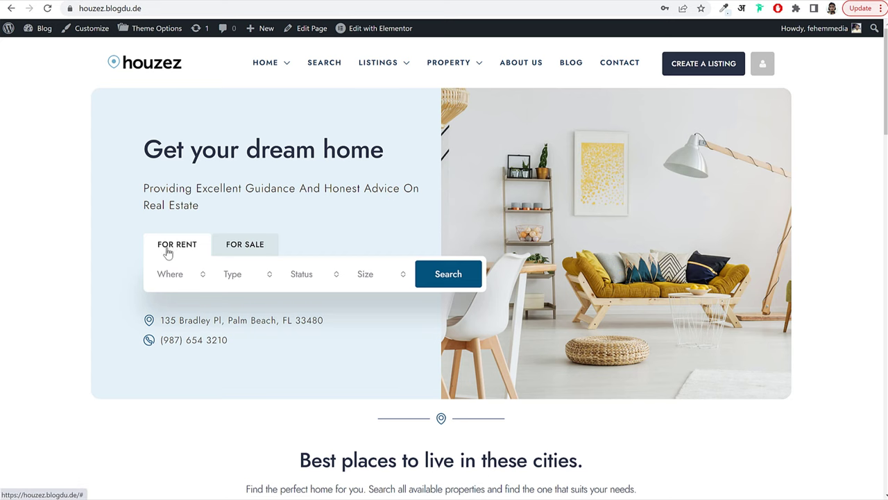
mouse_move(151, 247)
left_mouse_down()
mouse_move(193, 245)
mouse_move(144, 244)
left_mouse_up()
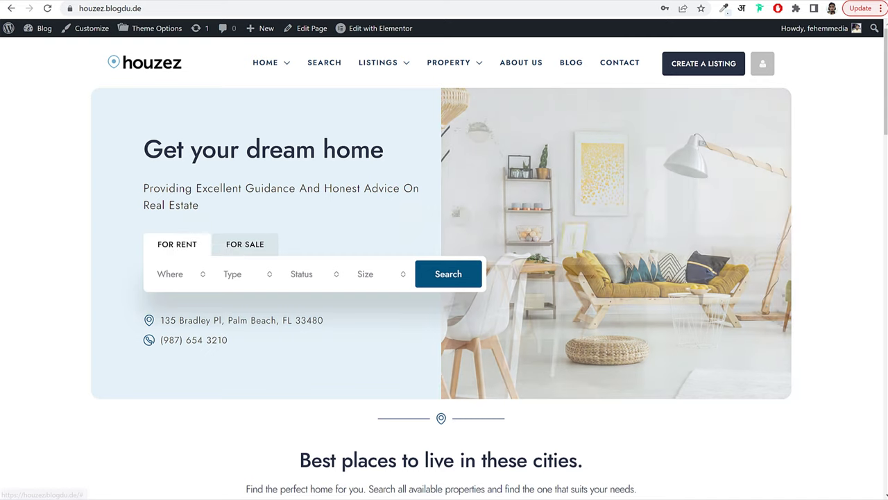
key("ctrl+Tab")
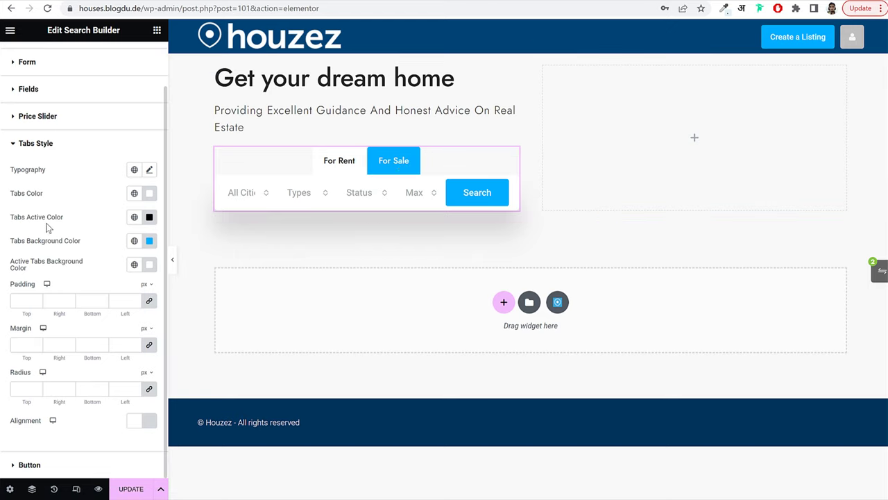
- Set the search tabs' text colour to black #000000
left_click_drag(12, 196, 40, 197)
left_click_drag(27, 218, 63, 217)
left_click_drag(10, 194, 44, 194)
left_click(149, 194)
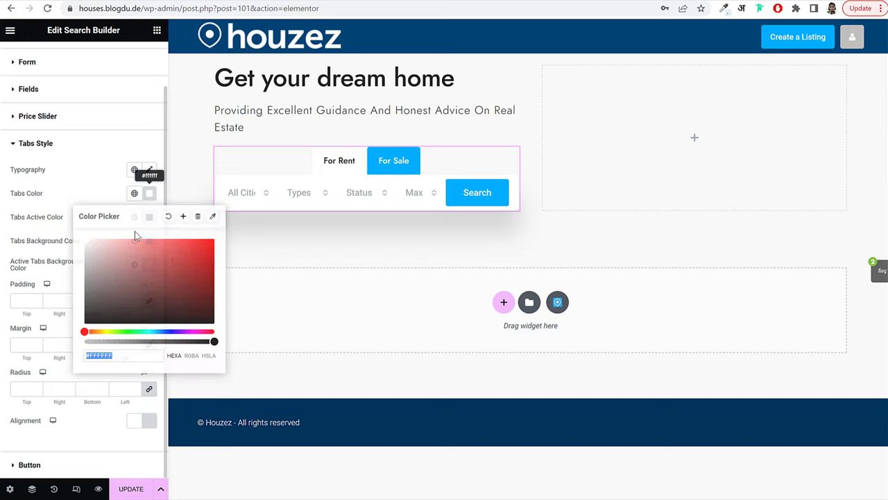
left_click(109, 259)
left_click_drag(109, 260, 74, 363)
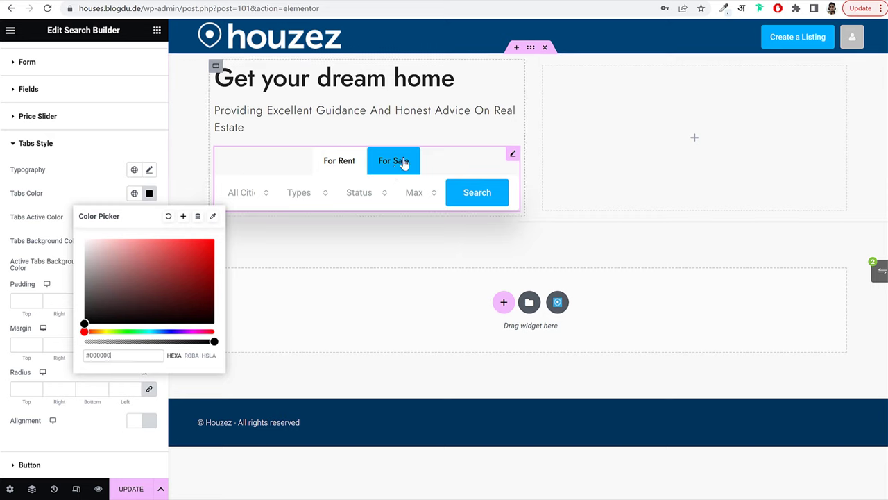
left_click(392, 177)
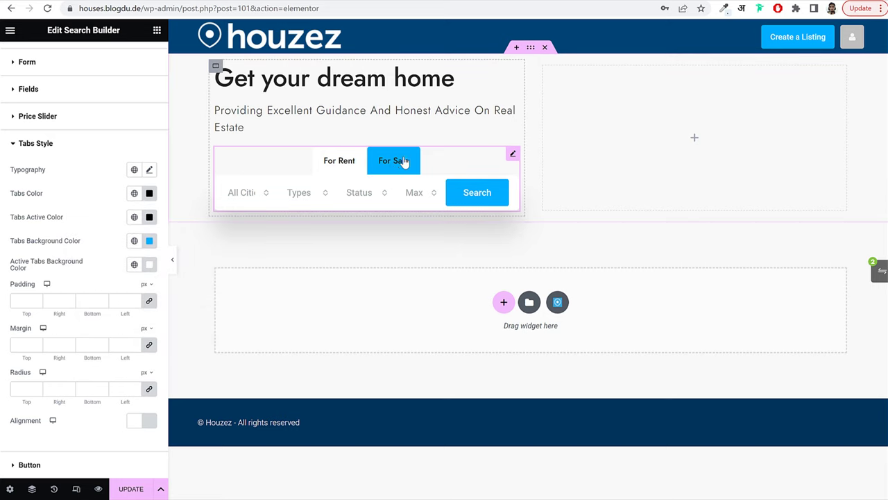
- Give the tabs a translucent background colour of #00AEFF28
left_click_drag(18, 241, 156, 240)
left_click(149, 240)
left_click_drag(212, 388, 109, 396)
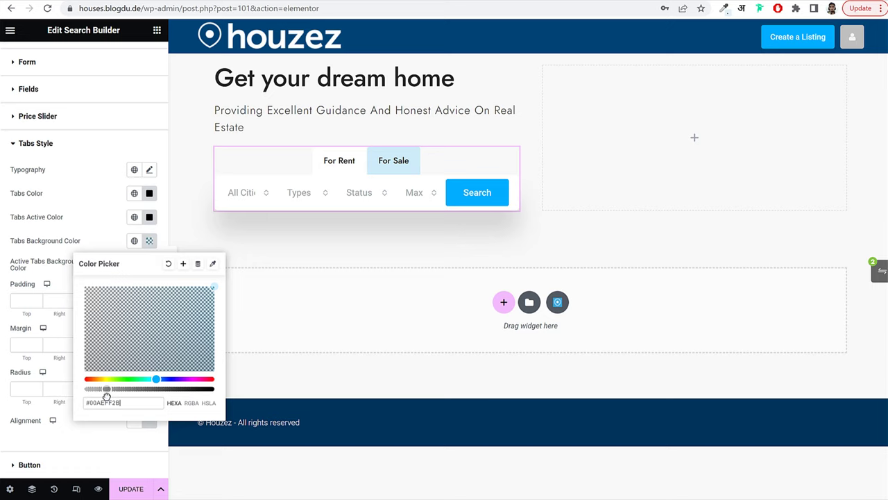
- Fade the tab background to nearly transparent #00AEFF0D, previewing the For Sale and For Rent tabs
left_click_drag(106, 397, 103, 396)
left_click_drag(103, 395, 91, 394)
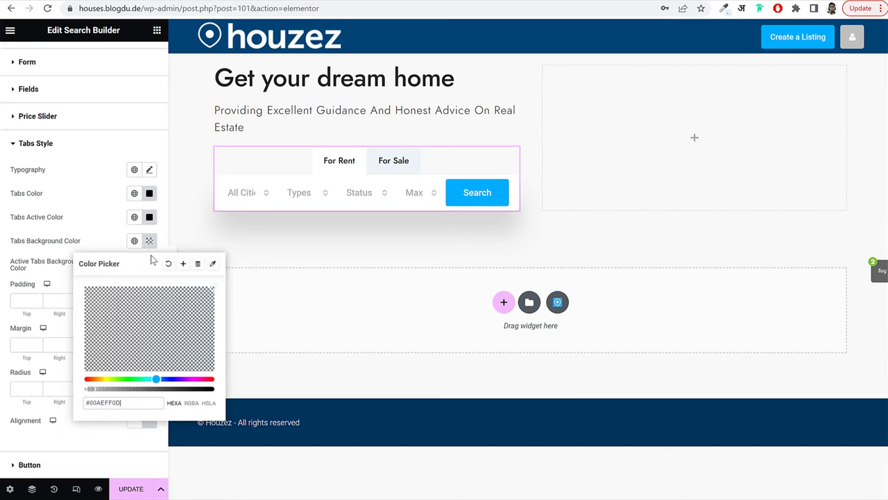
left_click(397, 160)
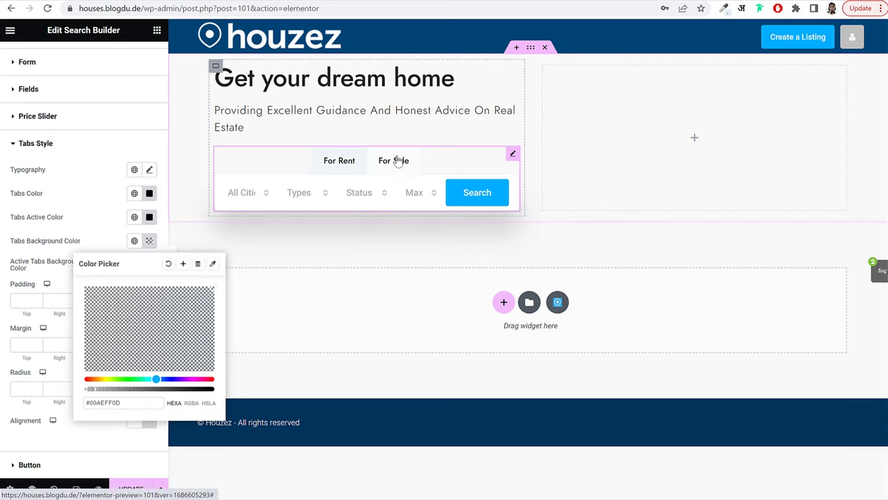
left_click(343, 159)
left_click(400, 167)
left_click(334, 164)
left_click(393, 163)
left_click(347, 162)
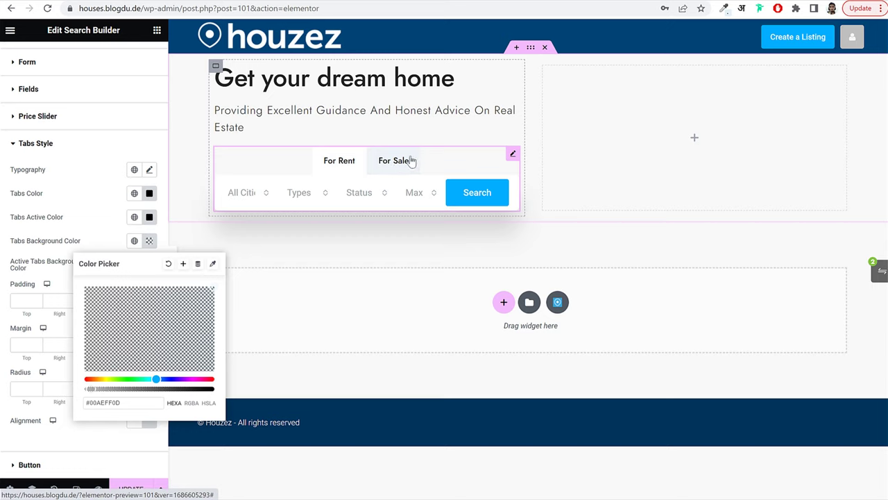
- Align the search tabs to the left and save the page
left_click(122, 243)
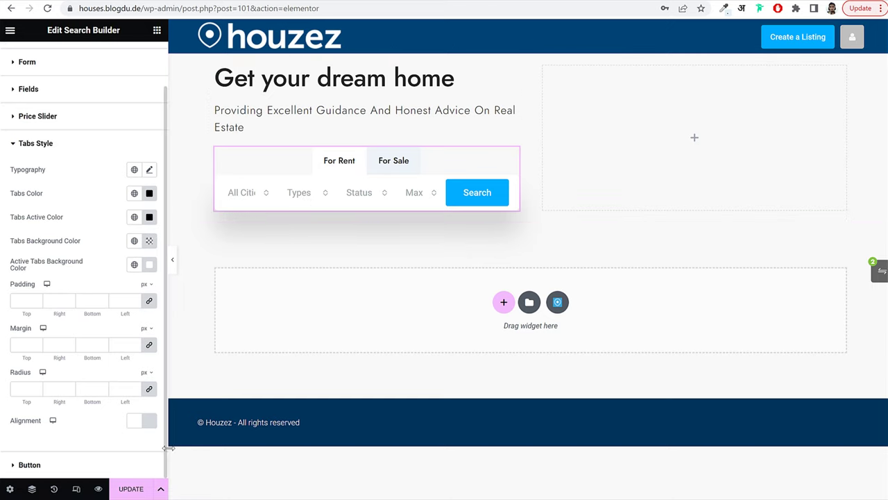
left_click(137, 425)
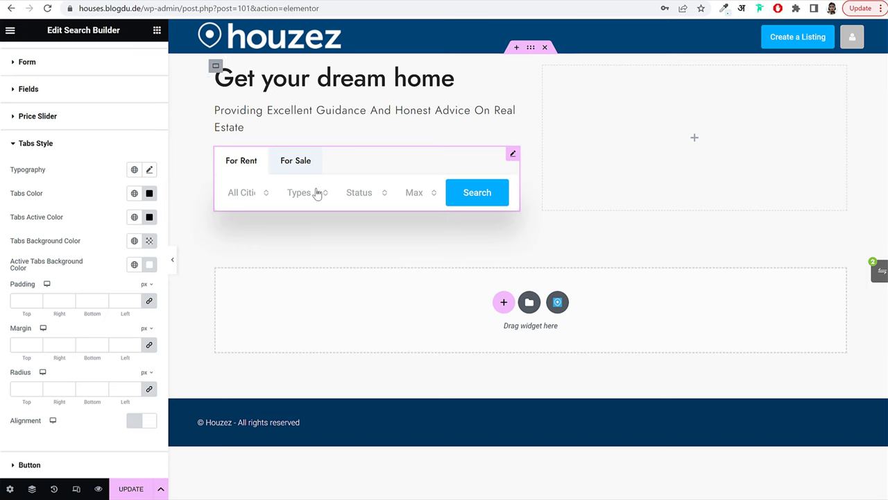
key("ctrl+s")
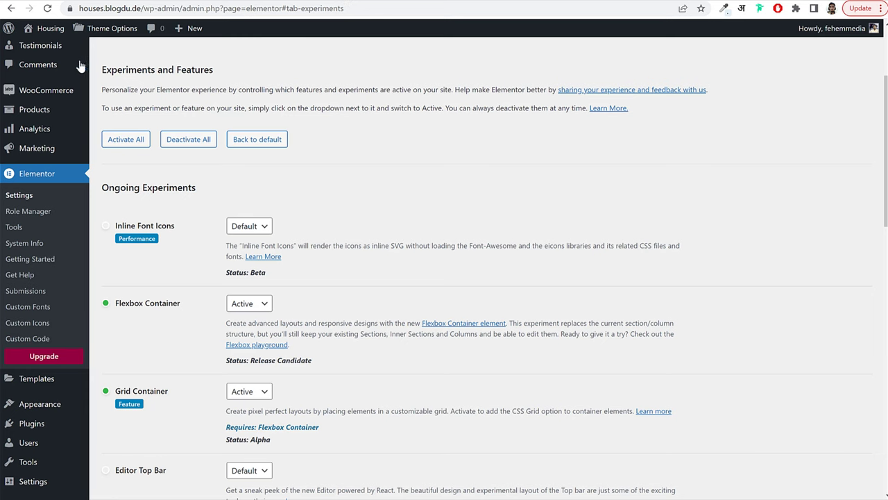
- Open the Houzez Theme Options page from the WordPress admin bar
left_click(107, 29)
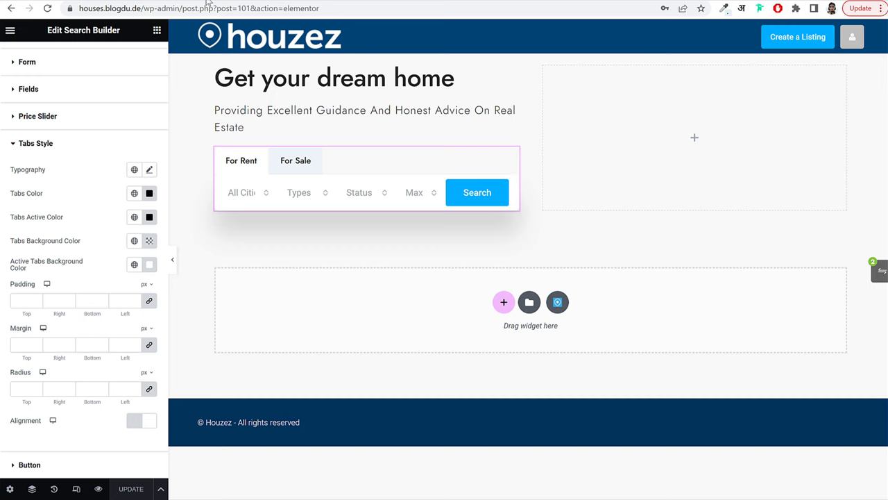
left_click(295, 194)
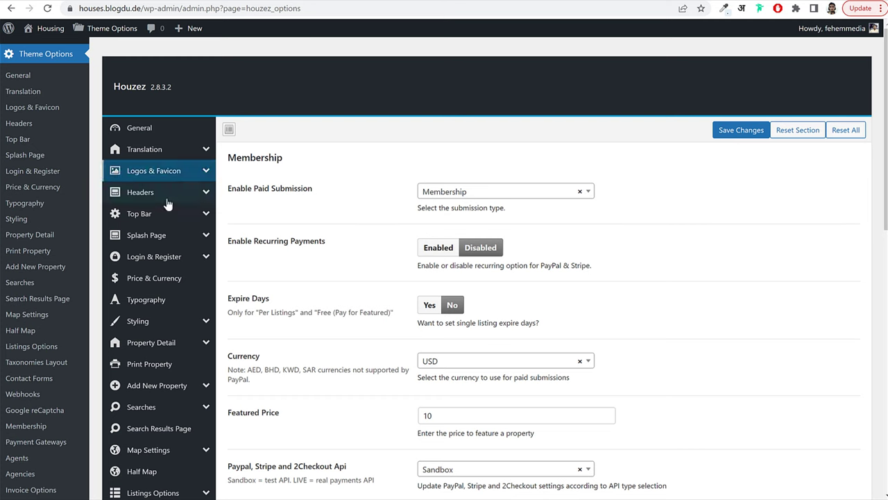
- In Typography, set the body and navigation fonts to Jost, with body weight Medium 500
left_click(160, 301)
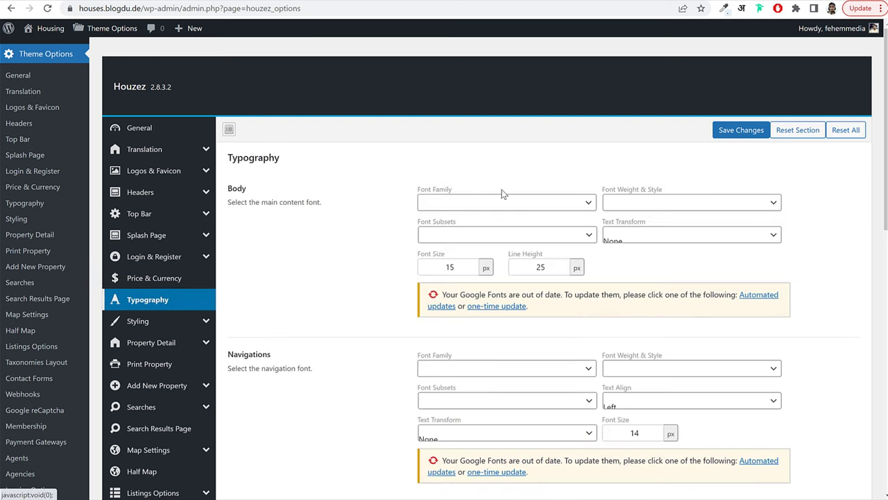
left_click(484, 202)
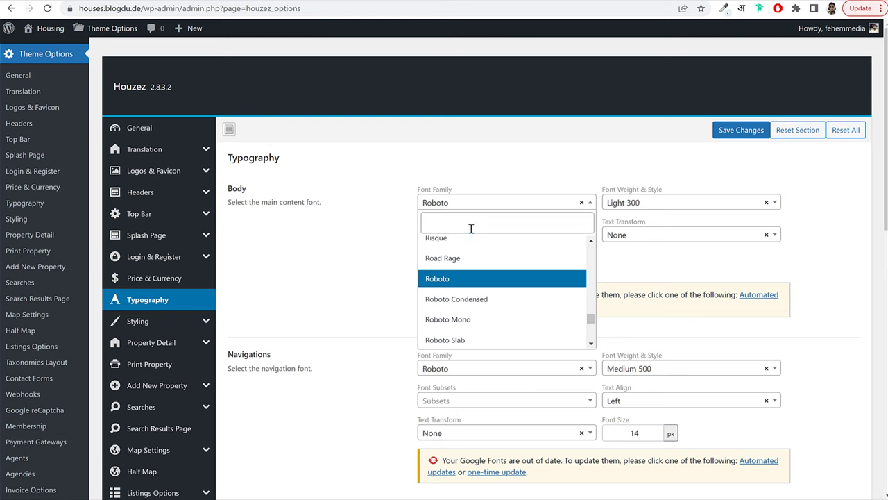
type("jost")
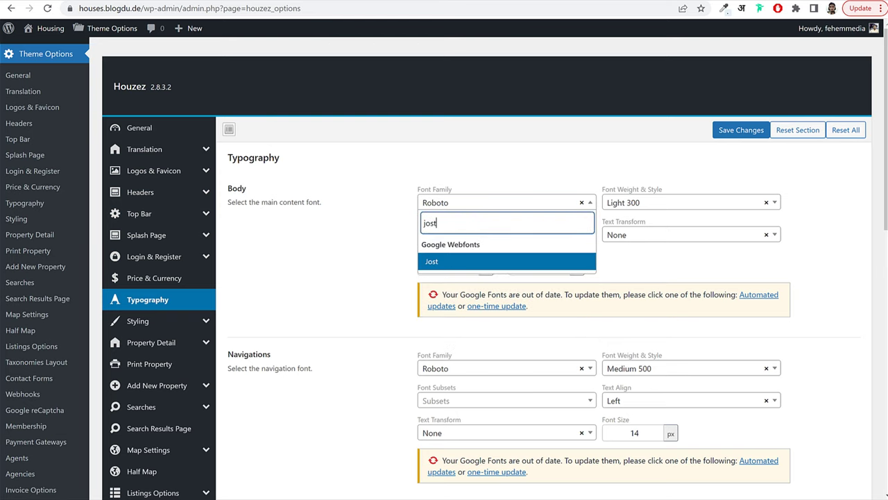
key("ctrl+a")
key("ctrl+c")
left_click(472, 262)
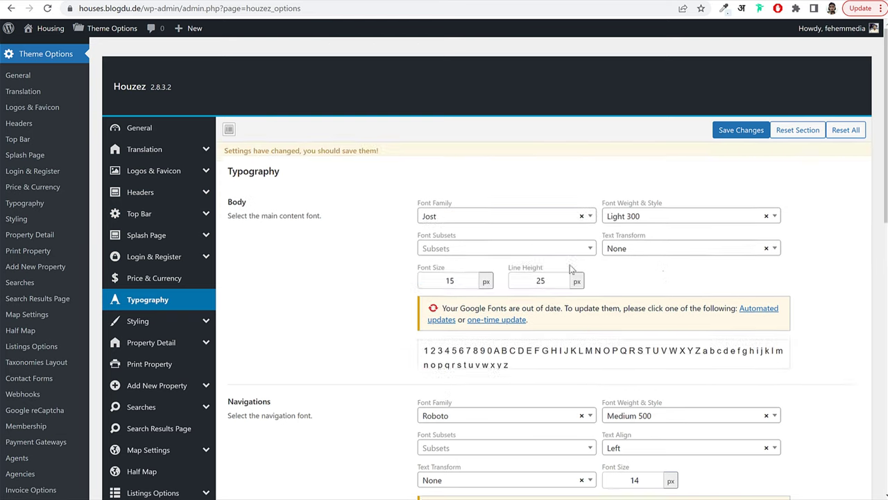
scroll(510, 284, "down", 3)
left_click(481, 245)
left_click(460, 266)
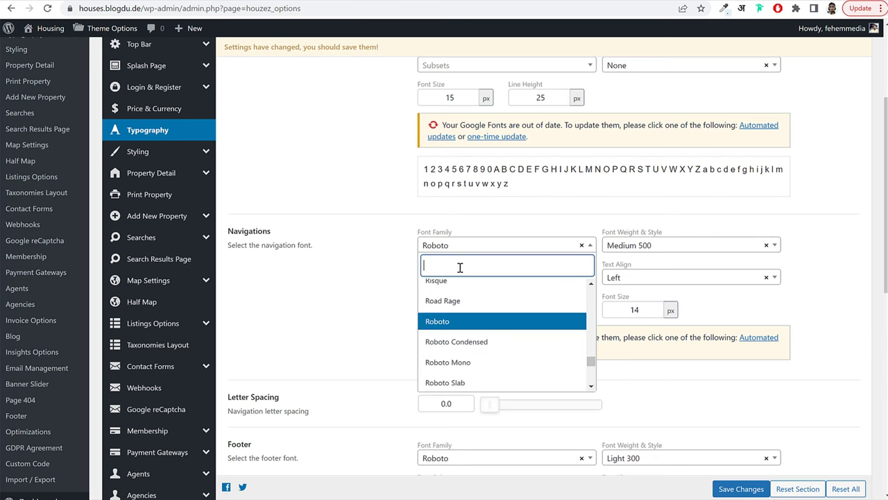
key("ctrl+v")
left_click(456, 314)
scroll(366, 224, "up", 2)
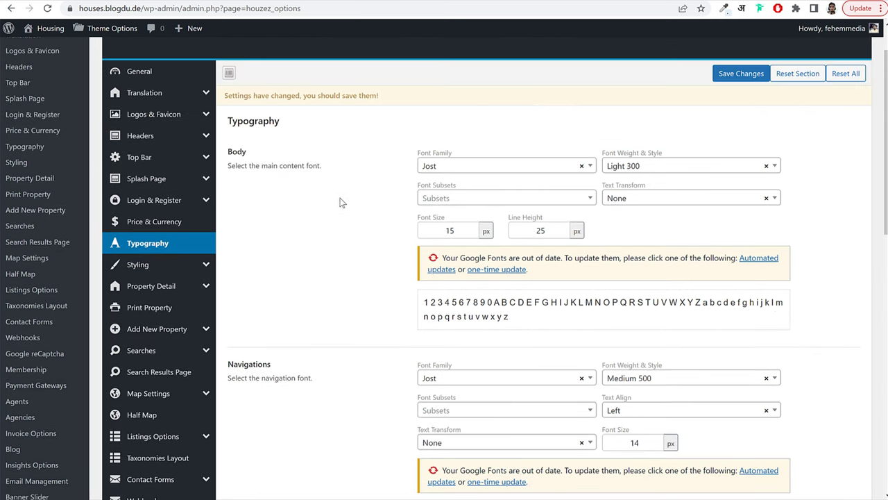
left_click(638, 166)
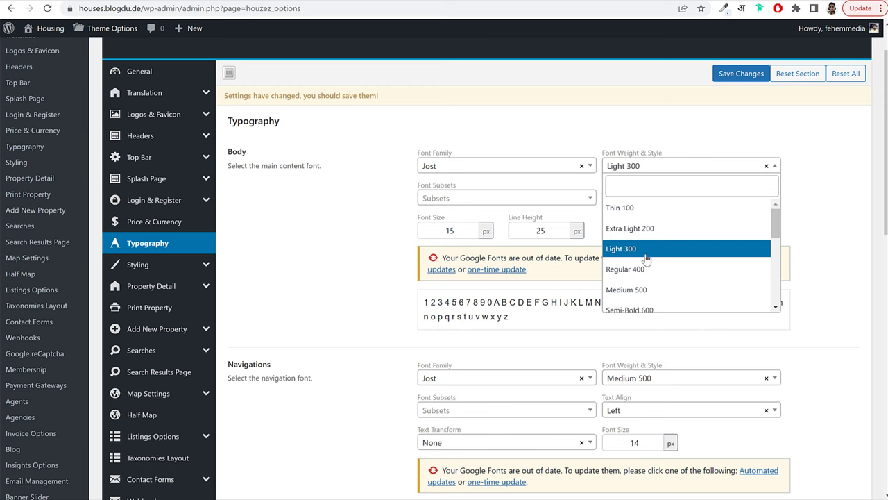
left_click(645, 291)
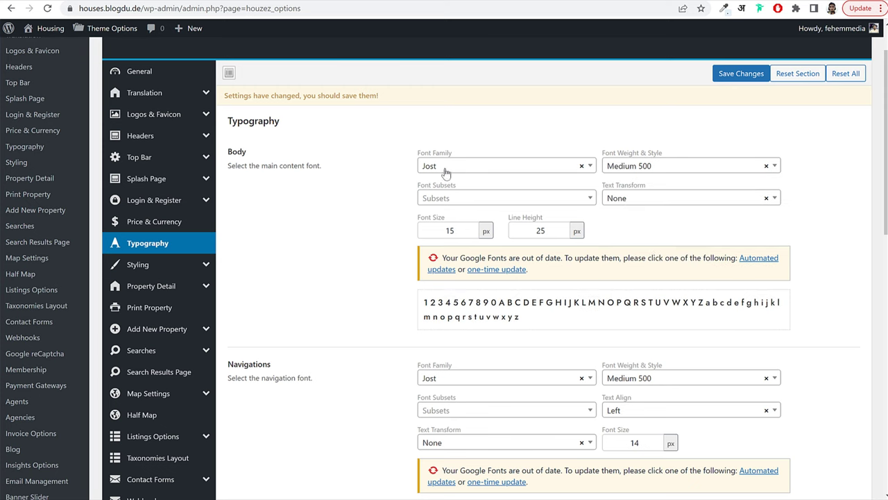
- Set the footer and top bar fonts to Jost
scroll(675, 262, "down", 2)
scroll(821, 240, "down", 4)
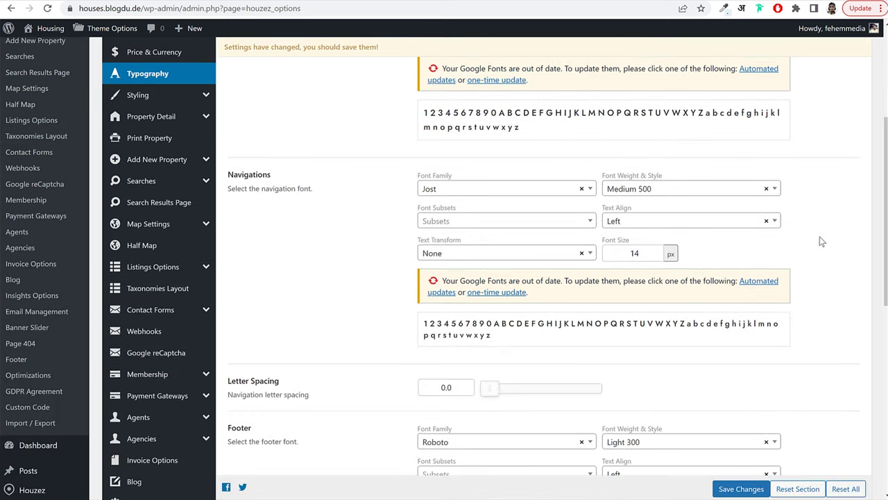
left_click(494, 282)
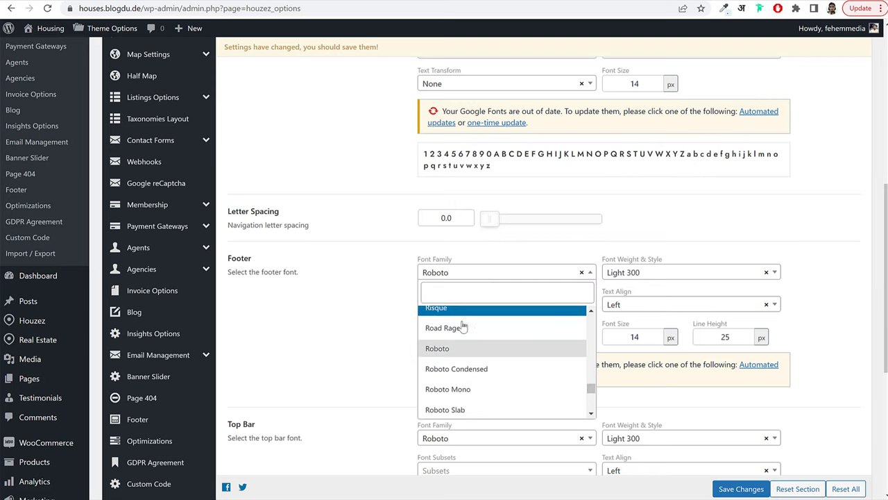
left_click(464, 288)
left_click(463, 275)
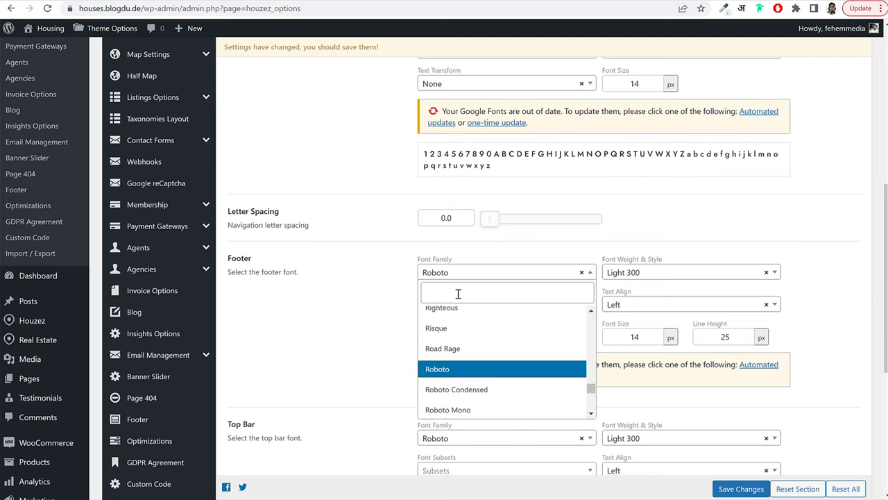
type("jost")
left_click(465, 333)
scroll(361, 333, "down", 3)
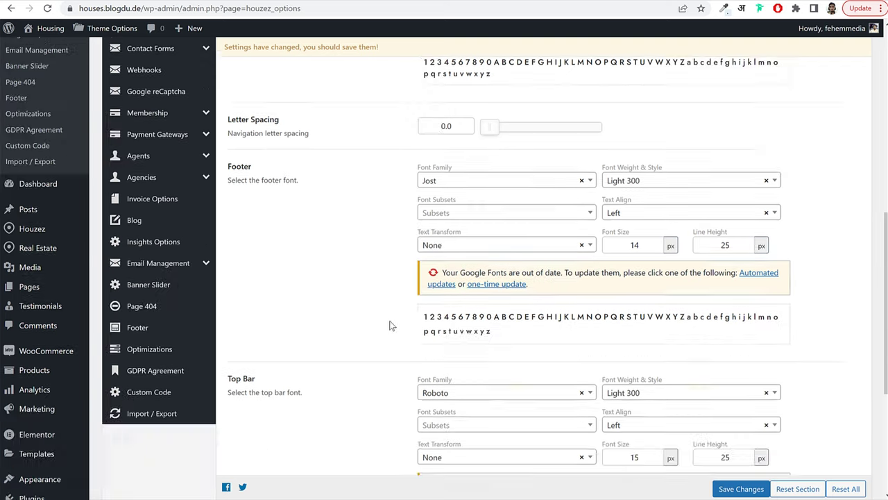
left_click(456, 260)
type("jost")
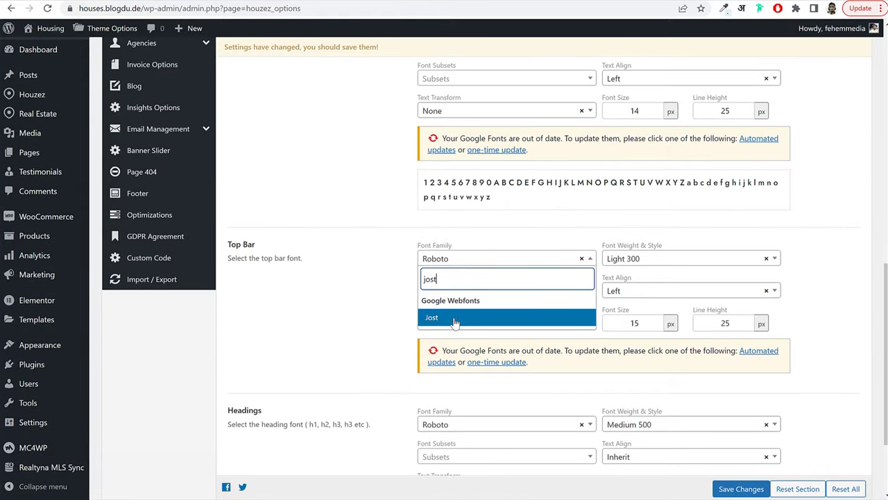
left_click(452, 319)
- Set the heading font to Jost and save the typography changes
scroll(373, 311, "down", 3)
left_click(445, 295)
type("jost")
left_click(449, 355)
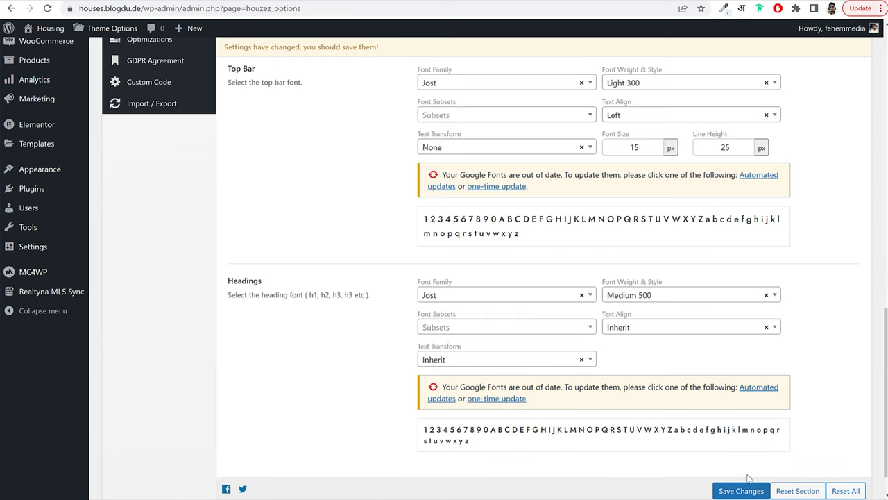
left_click(737, 488)
scroll(347, 70, "up", 1)
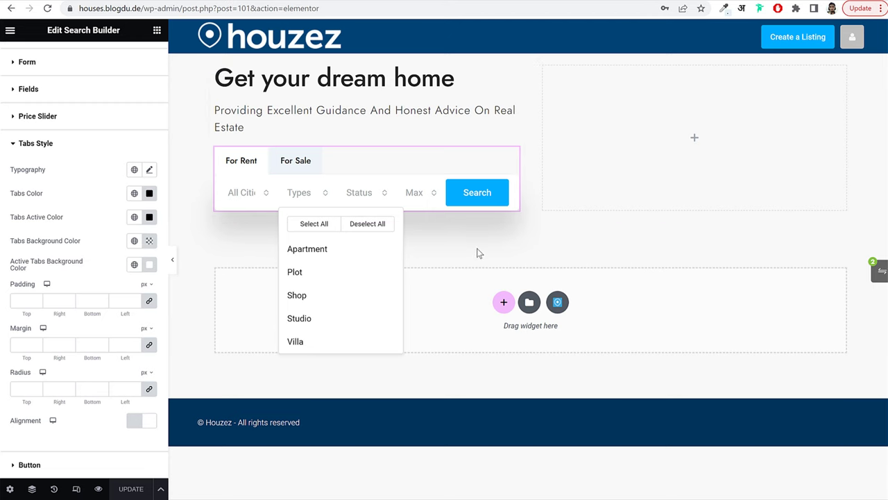
left_click(421, 209)
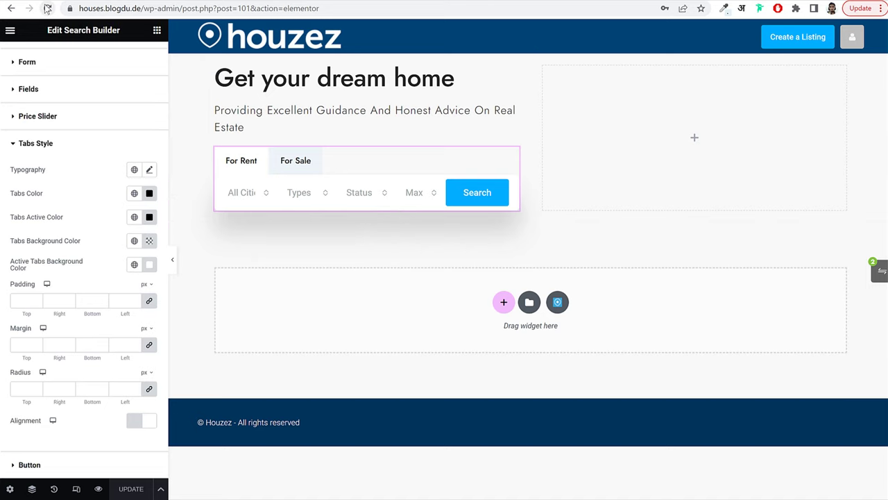
- Reload the editor, select the Search Builder widget and expand its Style > Button section
left_click(306, 197)
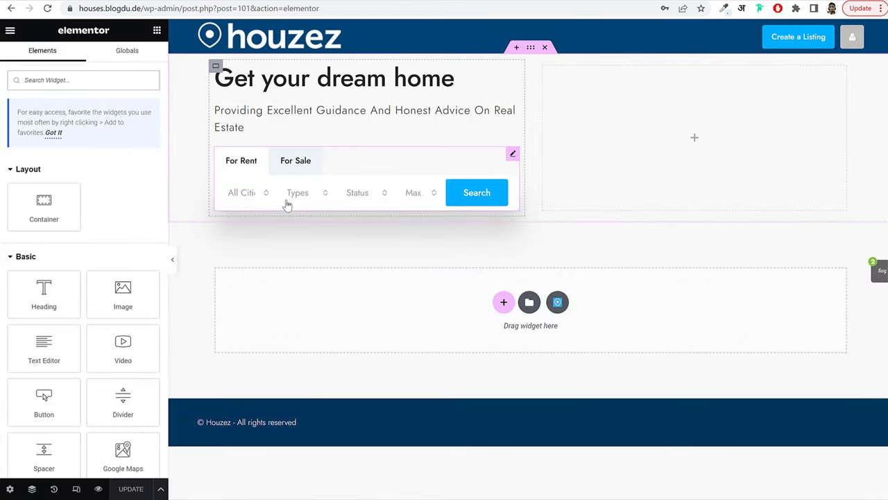
left_click(292, 210)
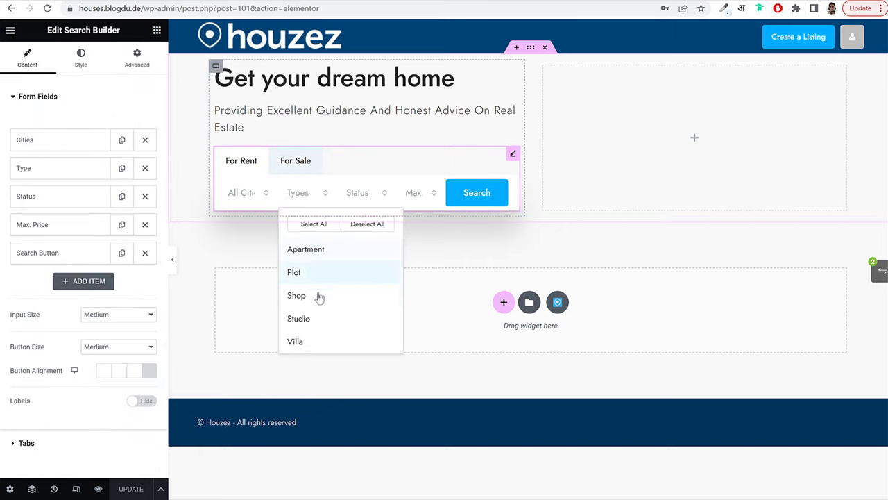
left_click(432, 246)
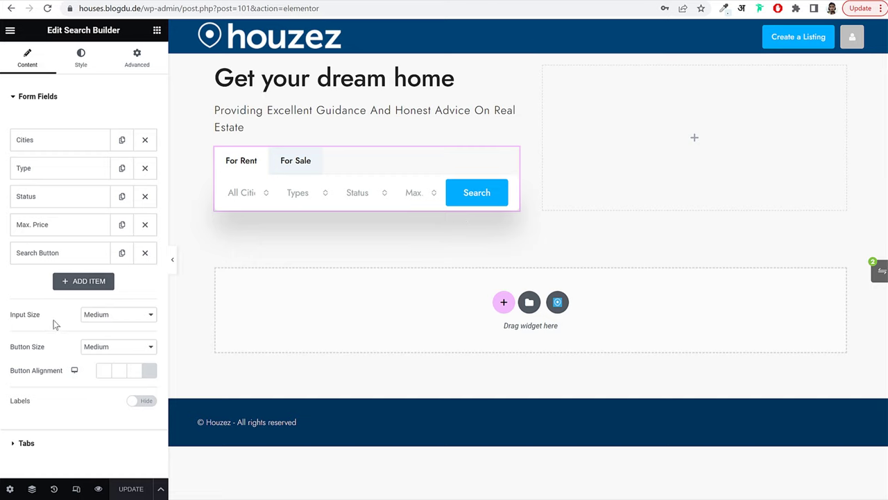
left_click(77, 56)
left_click(62, 104)
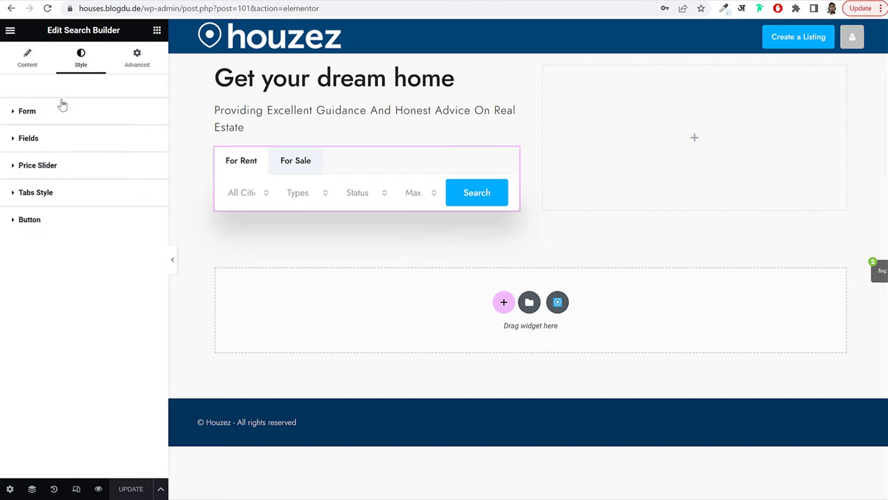
left_click(56, 222)
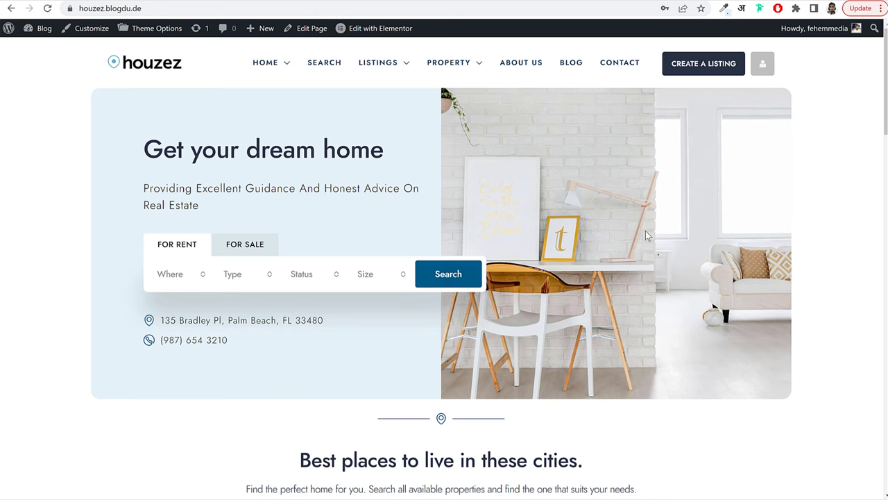
- Inspect the demo's Search button and copy its background colour value #02547D
scroll(653, 250, "down", 1)
scroll(680, 267, "up", 1)
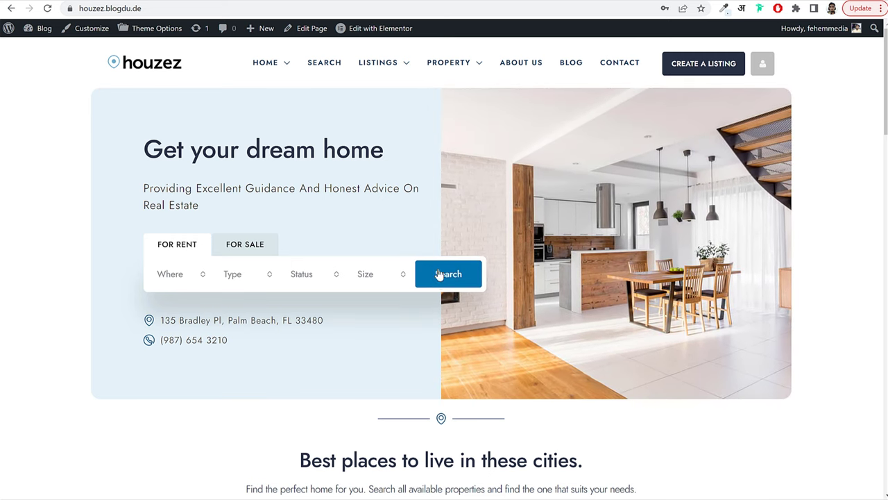
right_click(421, 266)
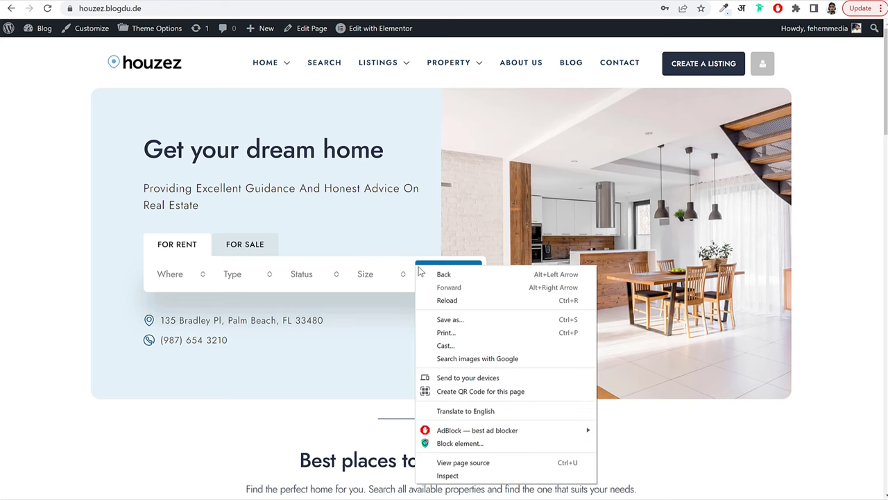
right_click(422, 268)
left_click(452, 473)
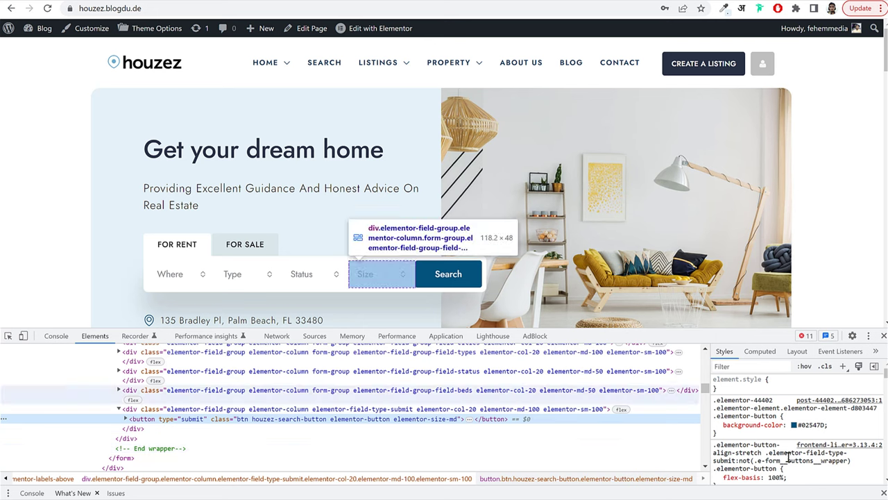
left_click(812, 424)
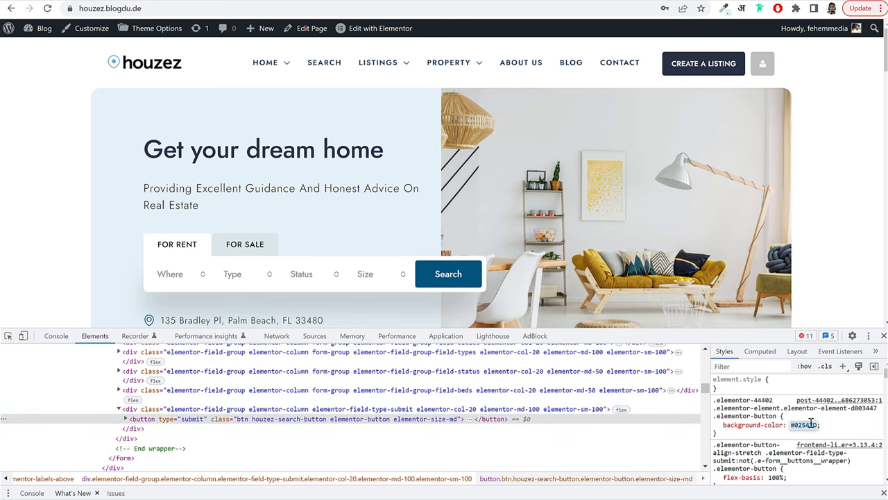
right_click(807, 423)
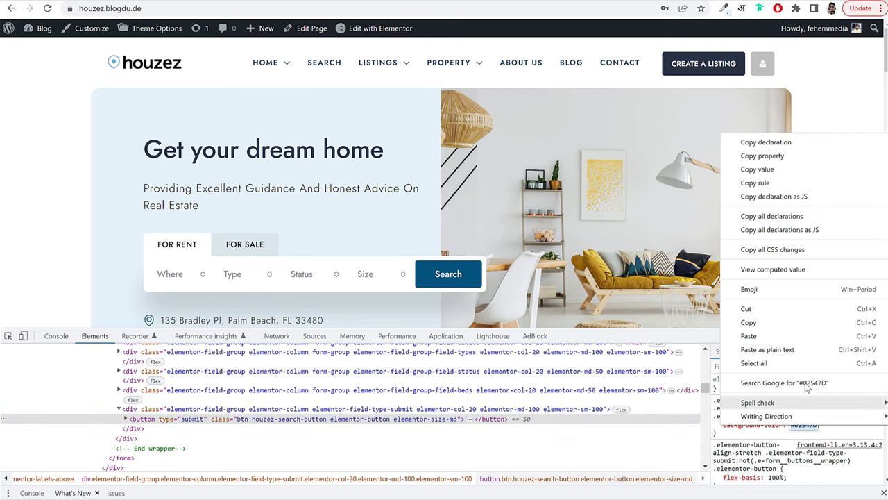
left_click(777, 322)
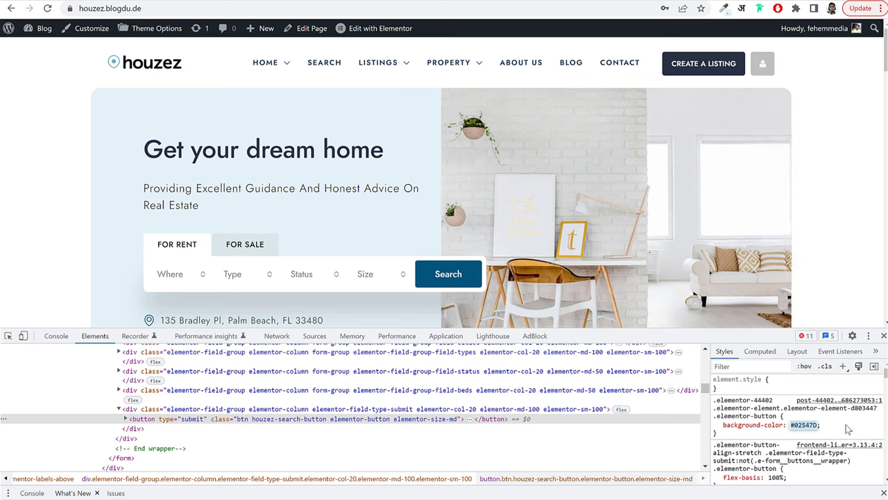
key("Escape")
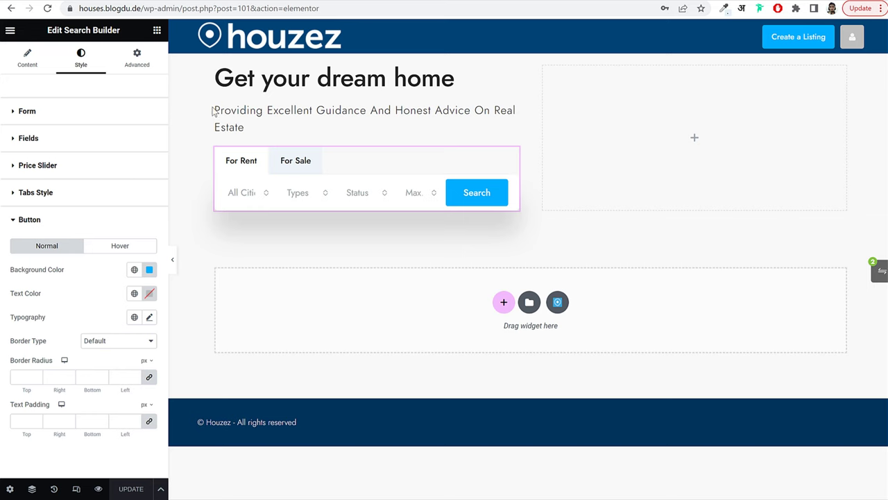
- Set the search button's background colour to #02547D
key("ctrl+Tab")
left_click(149, 269)
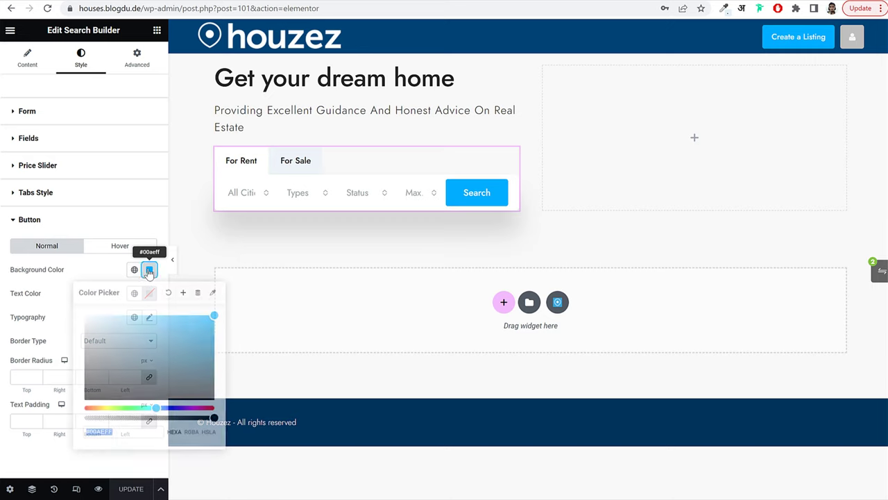
key("ctrl+v")
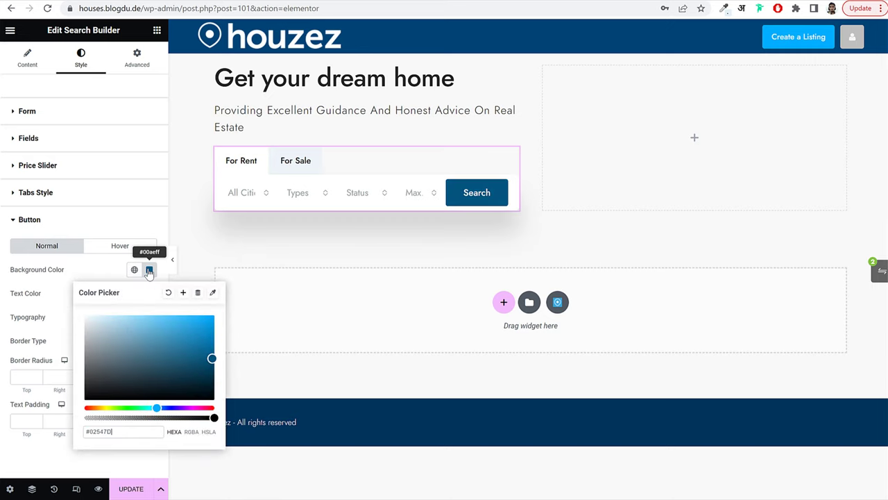
- Save #02547D as a new global colour named '#02547D'
left_click(184, 295)
triple_click(442, 263)
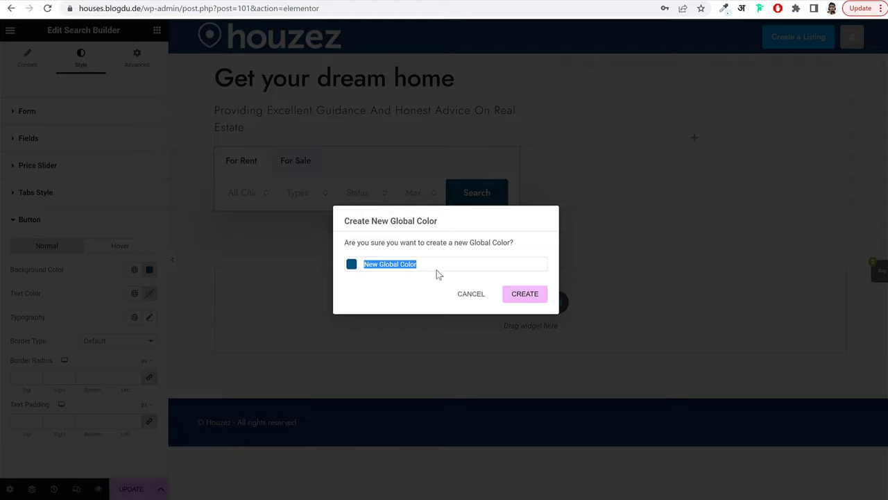
left_click(459, 295)
left_click(149, 269)
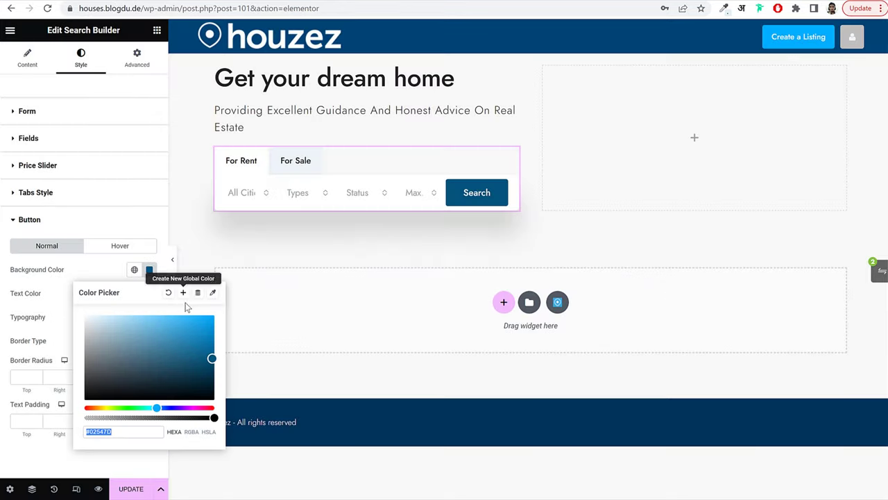
left_click(182, 294)
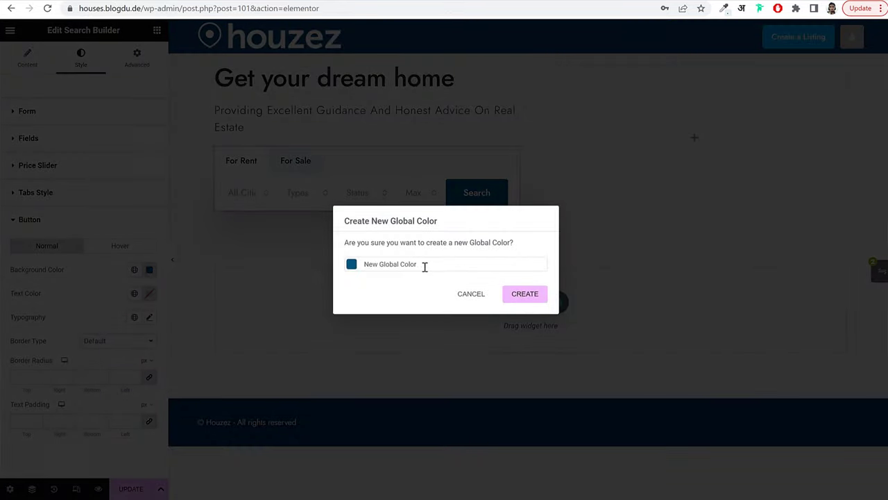
triple_click(443, 269)
key("ctrl+v")
left_click(517, 295)
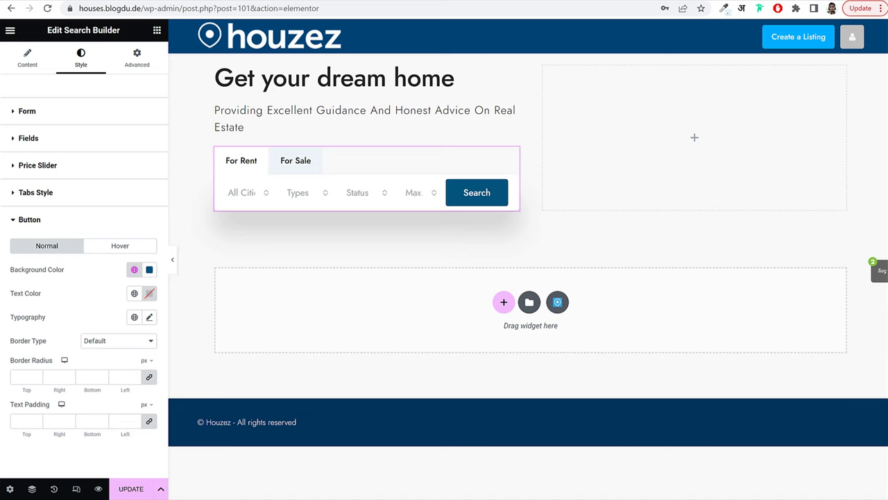
left_click(136, 60)
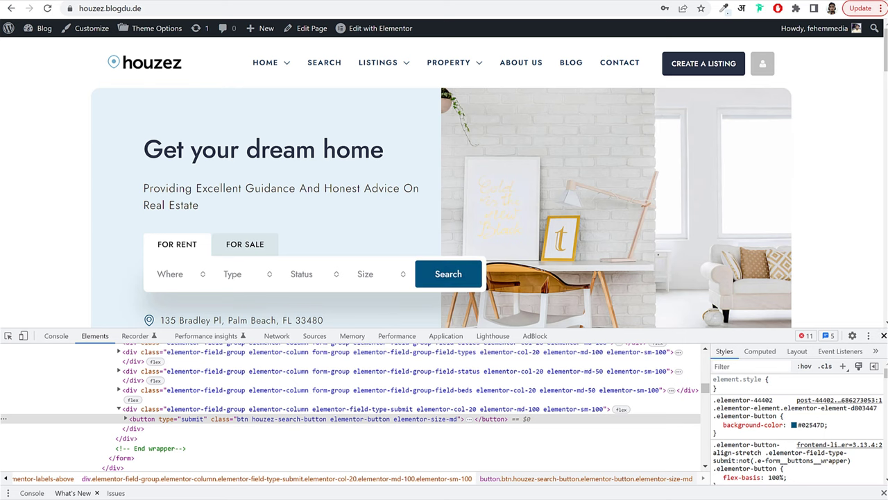
- Close the demo site's developer tools and return to the Elementor editor
left_click(884, 335)
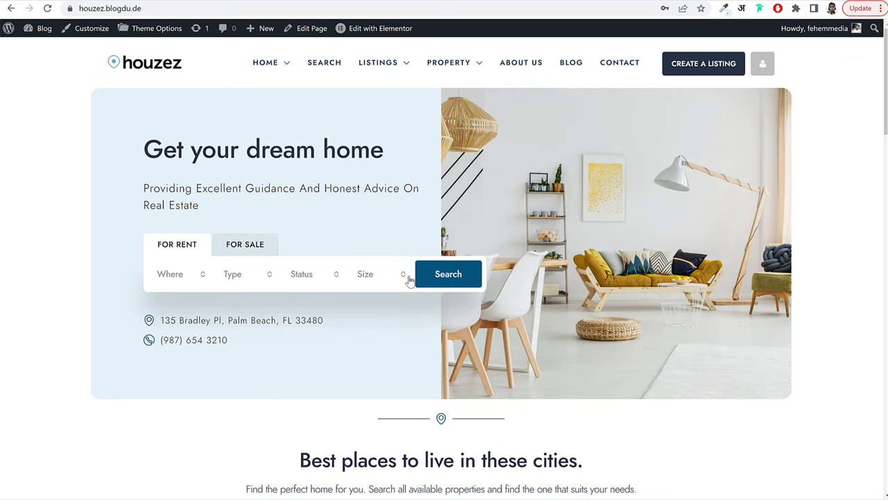
mouse_move(259, 48)
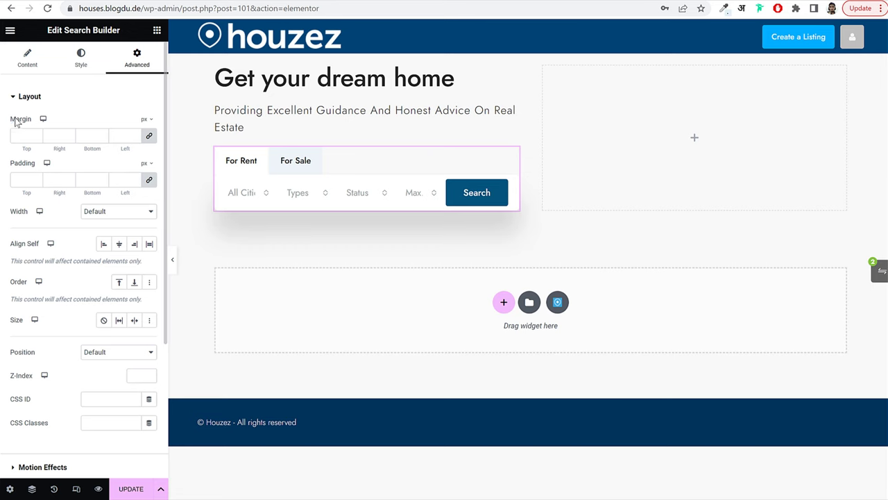
- Set unlinked search-form margins of 15 top, -80 right, 15 bottom, and save the page
left_click(149, 137)
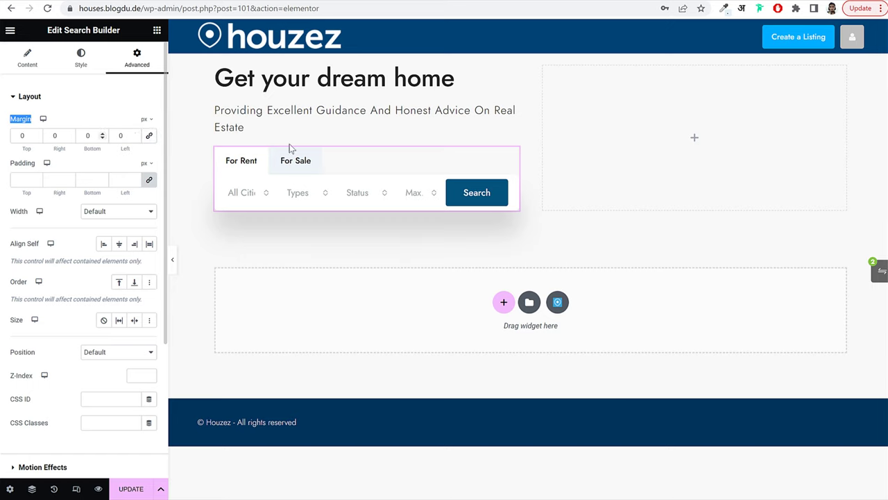
double_click(59, 136)
type("-80")
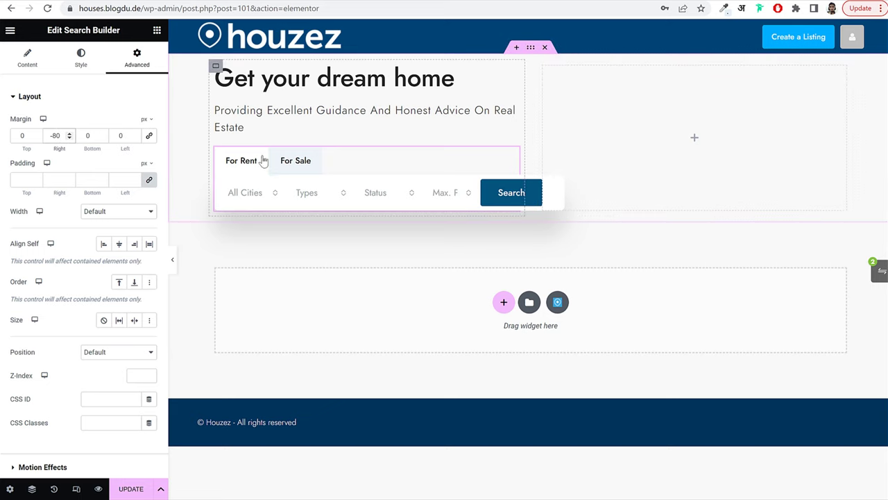
double_click(22, 135)
type("15")
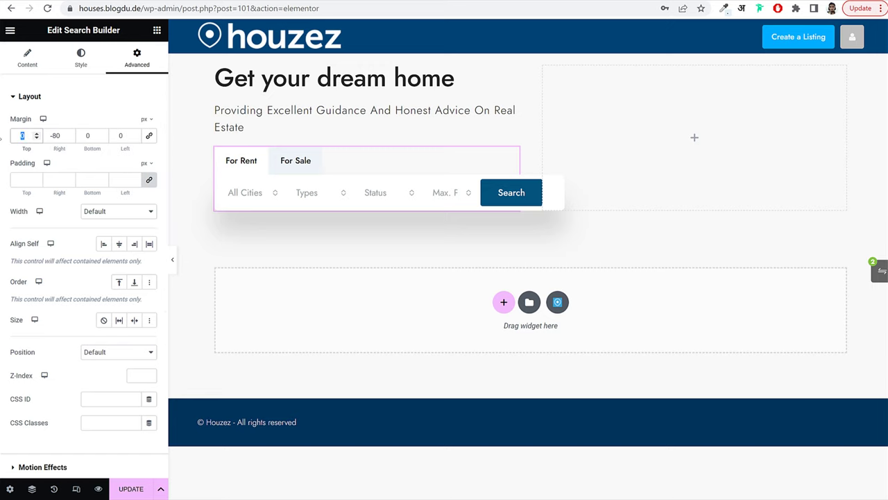
key("Tab")
key("Tab")
type("15")
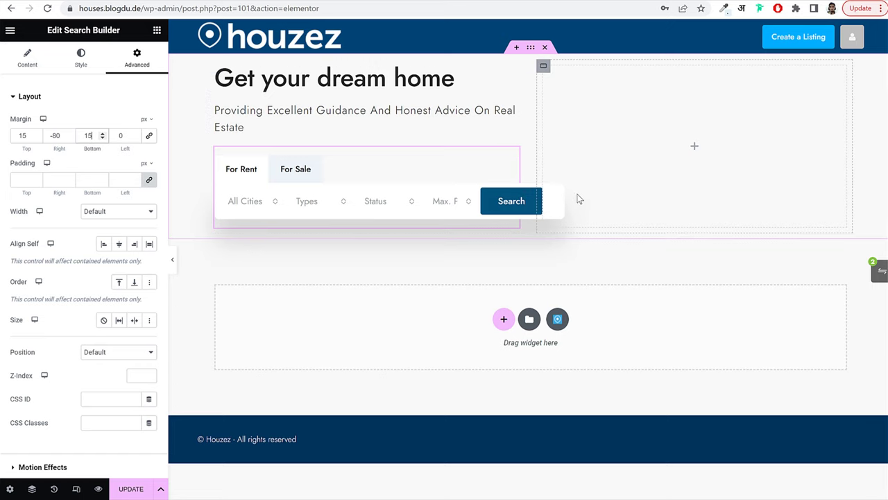
left_click(132, 490)
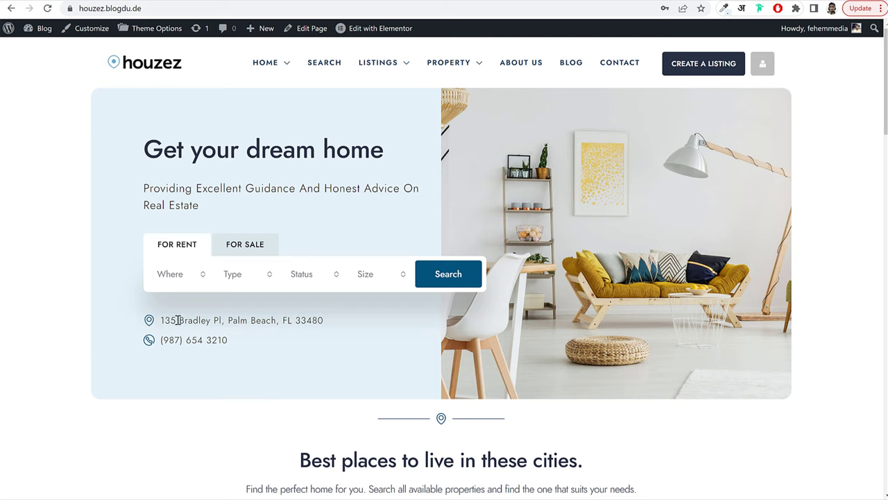
triple_click(178, 320)
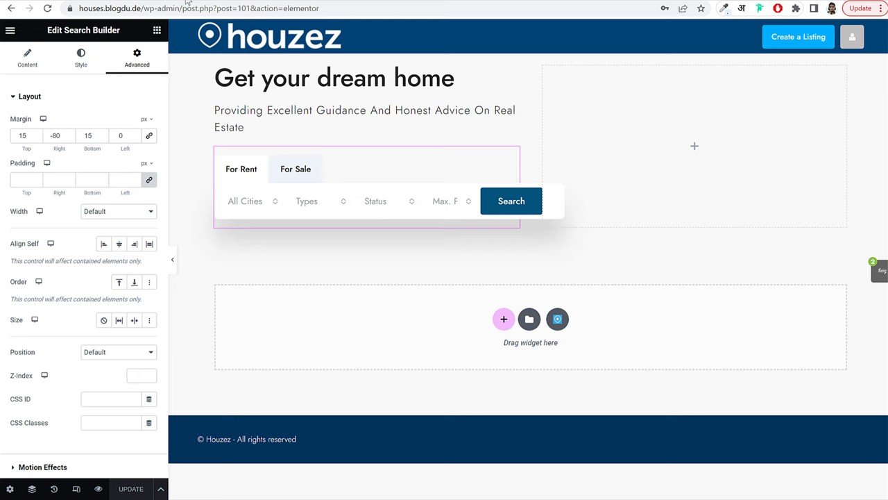
- Drop an Icon List widget below the search form and delete its third item
left_click(158, 31)
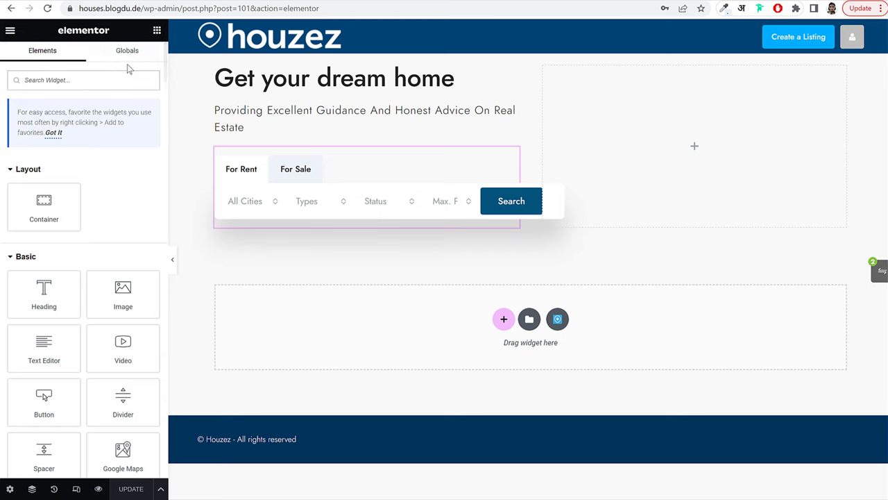
type("icon")
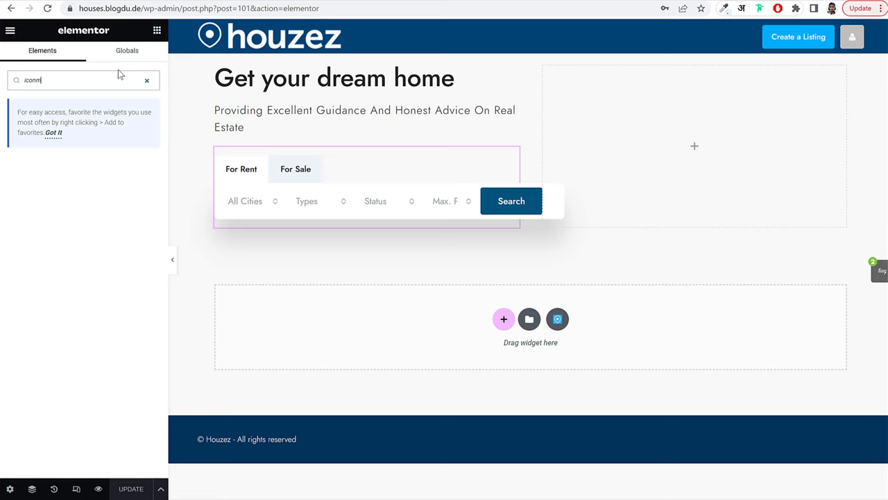
left_click_drag(73, 238, 312, 231)
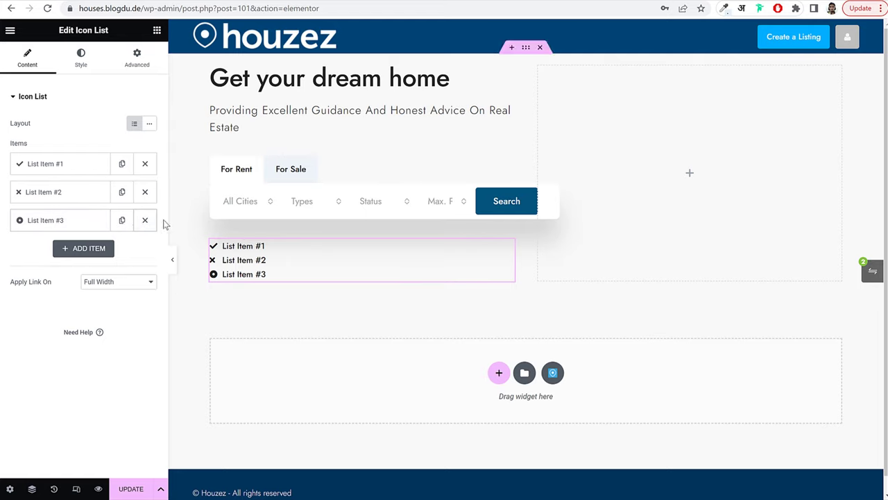
left_click(145, 220)
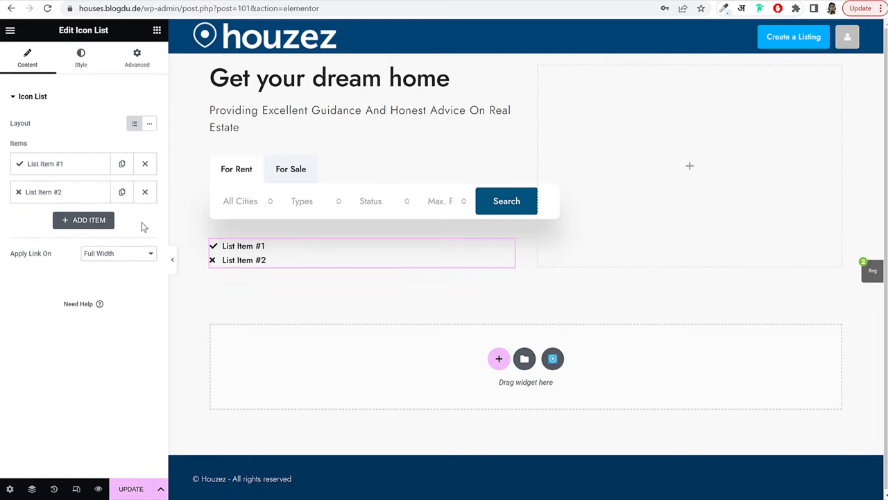
- Copy the demo page's street address and paste it as the first item's text
left_click(54, 159)
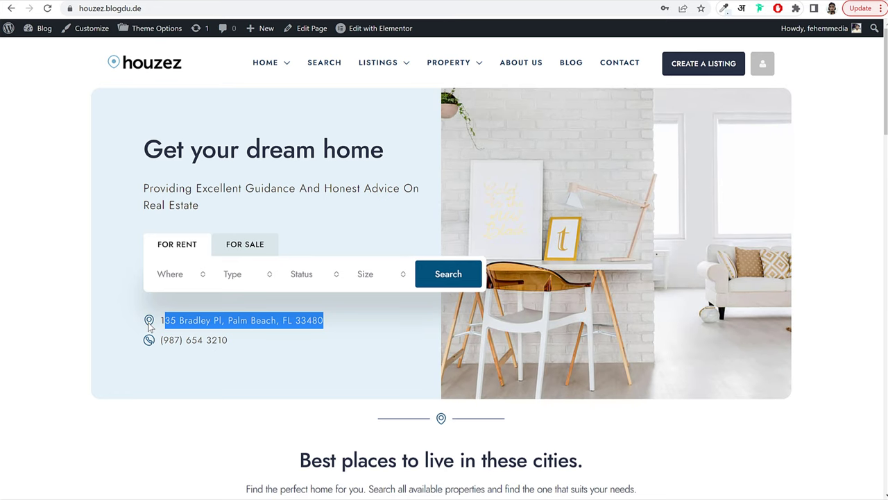
left_click_drag(342, 332, 159, 320)
key("ctrl+c")
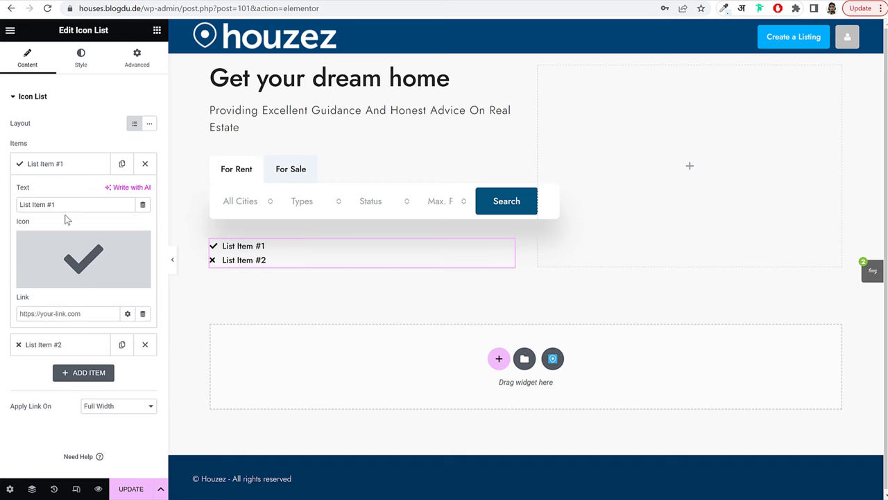
left_click(73, 205)
key("ctrl+a")
key("ctrl+v")
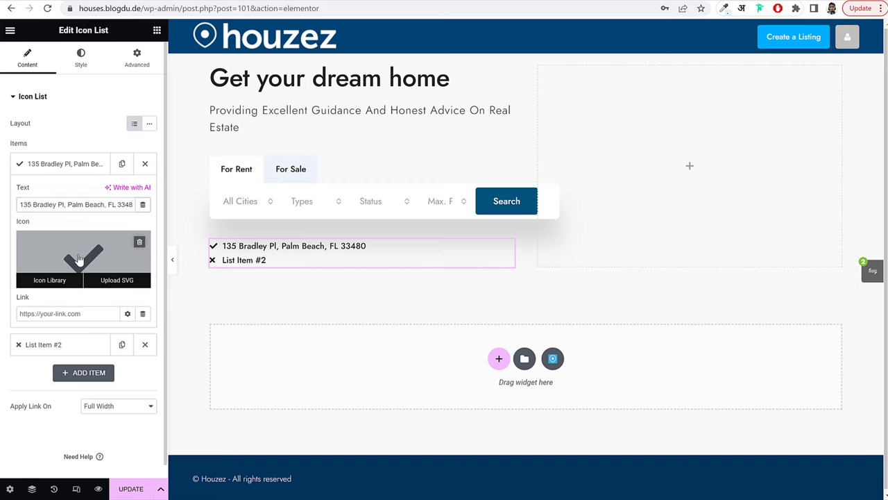
- Give the address item a map marker icon from the Icon Library
left_click(83, 258)
left_click(410, 86)
type("map")
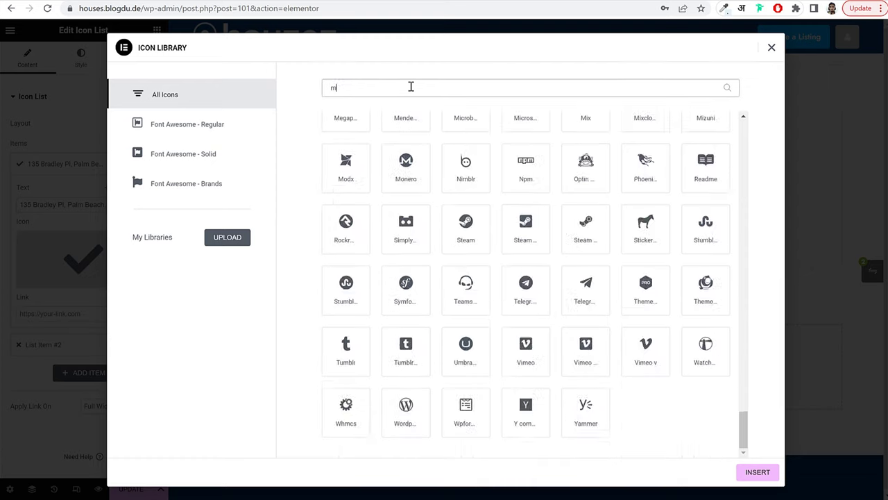
left_click(672, 160)
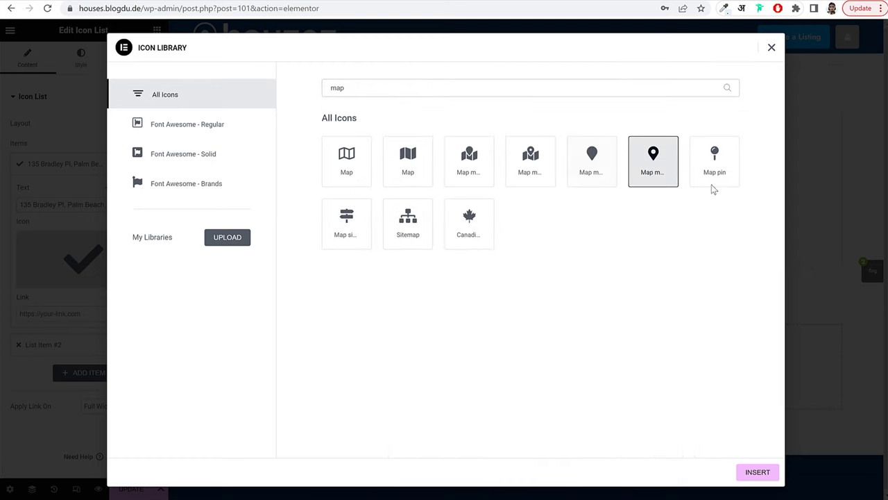
left_click(758, 472)
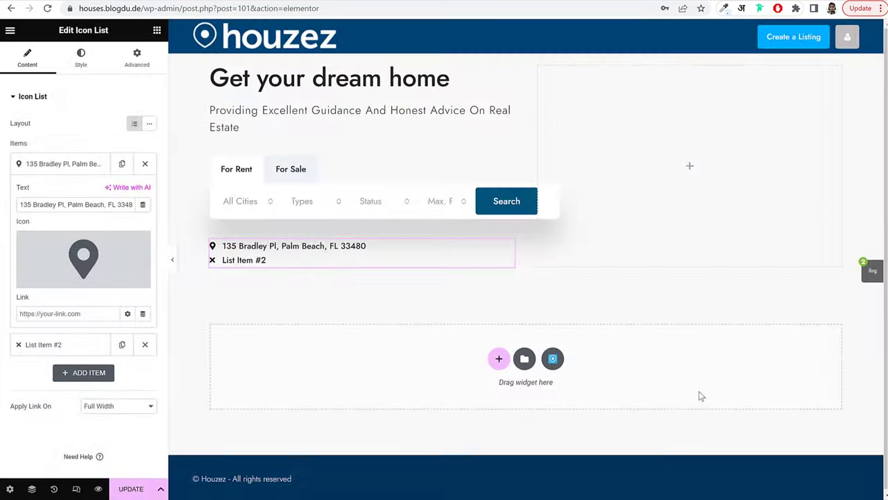
left_click(61, 167)
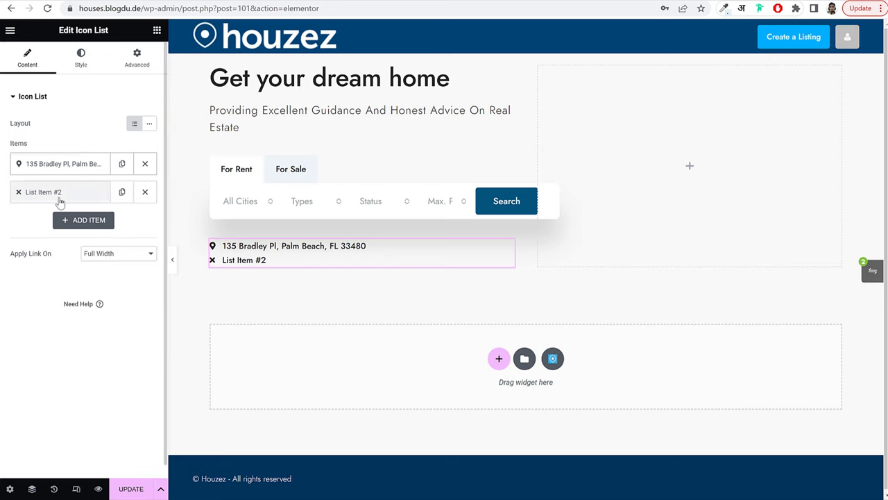
- Copy the demo's phone number into the second list item's text
left_click(59, 196)
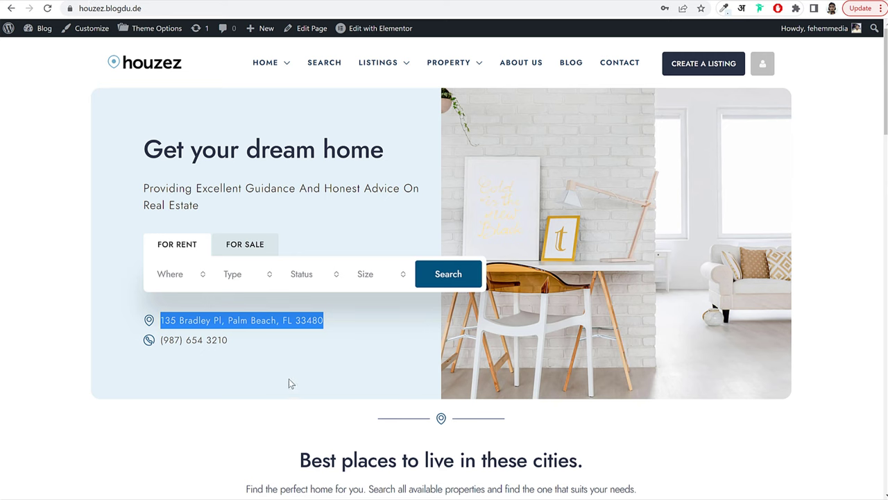
left_click(244, 341)
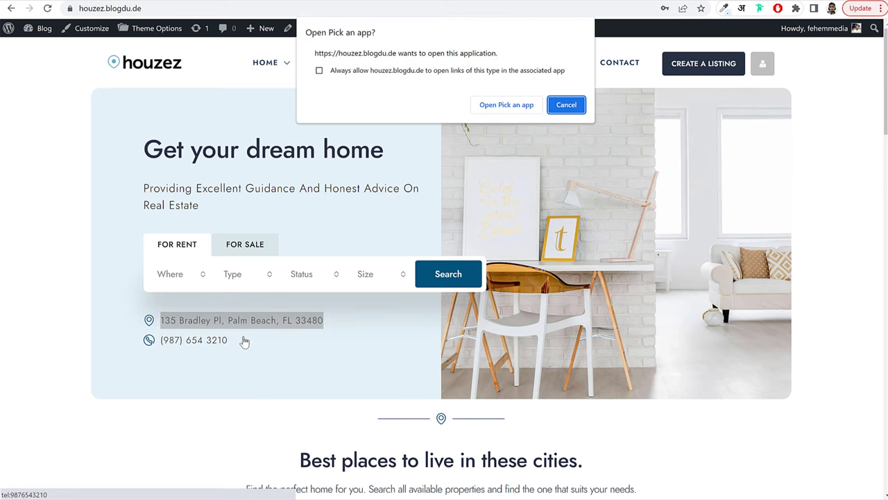
left_click(566, 105)
left_click(248, 373)
left_click_drag(229, 341, 164, 333)
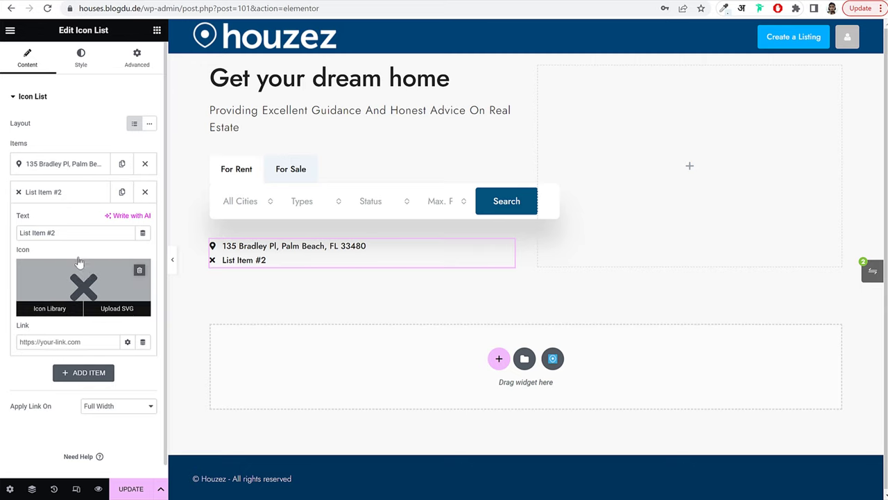
type("(987) 654 3210")
- Give the phone-number item the plain phone icon from the Icon Library
left_click(49, 306)
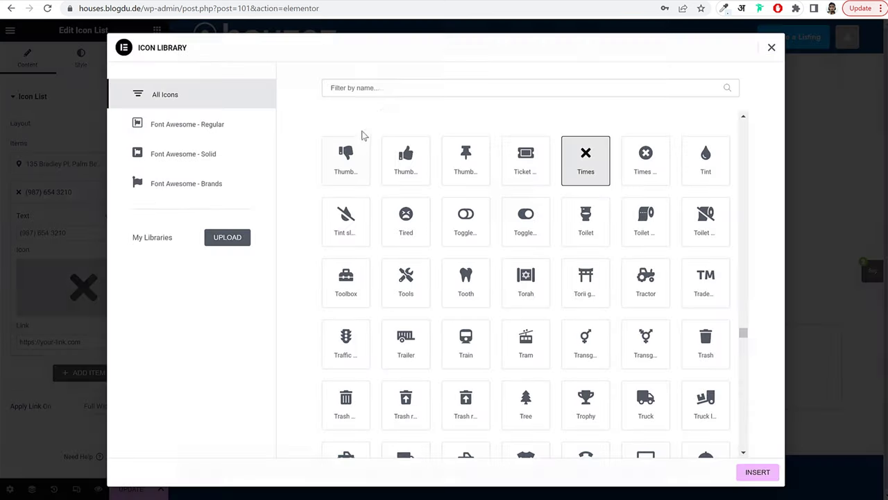
left_click(389, 88)
type("phone")
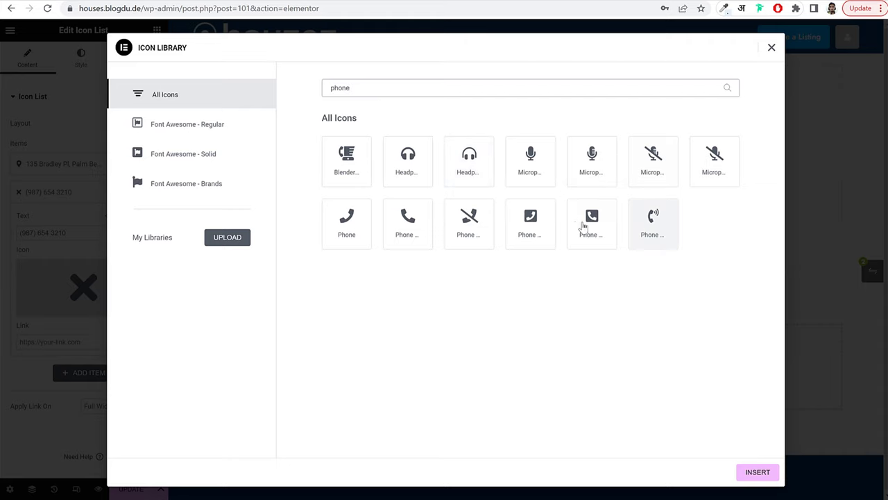
left_click(396, 232)
left_click(346, 222)
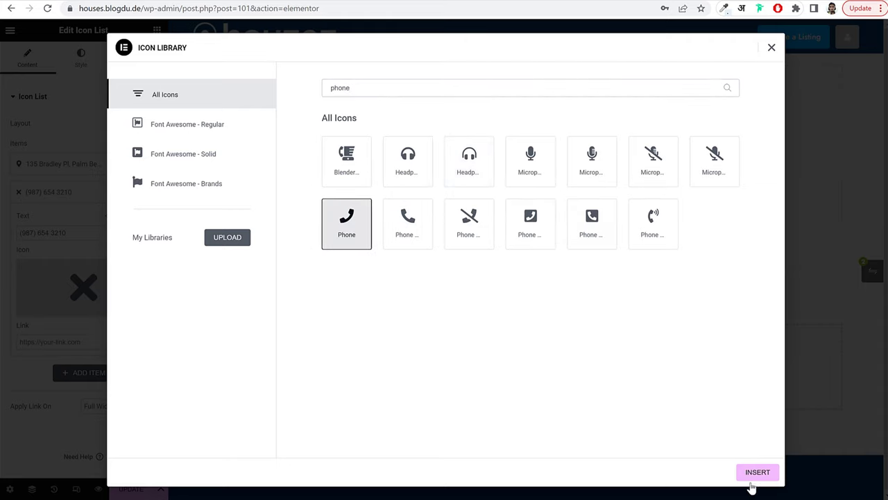
left_click(758, 472)
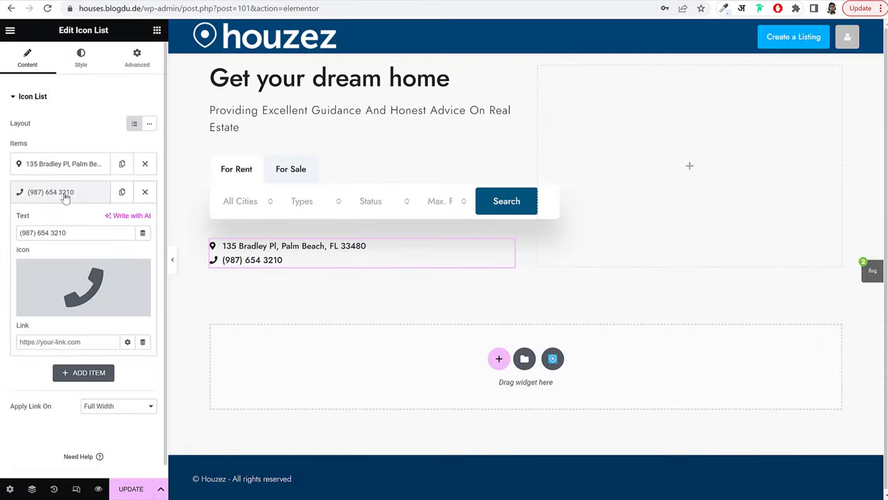
left_click(66, 193)
left_click(80, 58)
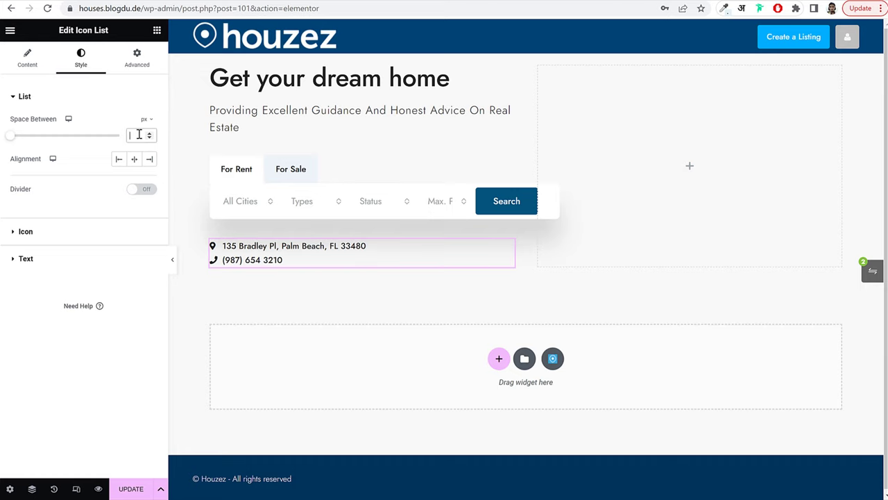
- Set the list's Space Between to 5 and the icon size to 20
type("5")
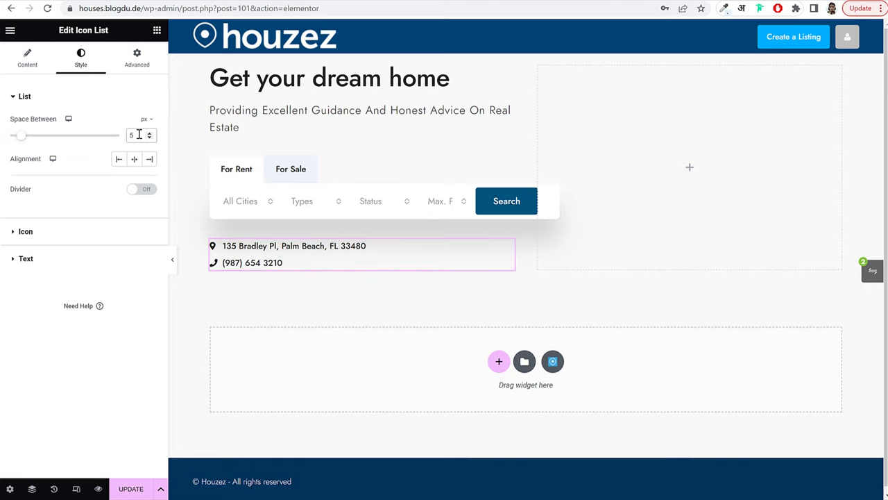
left_click(64, 232)
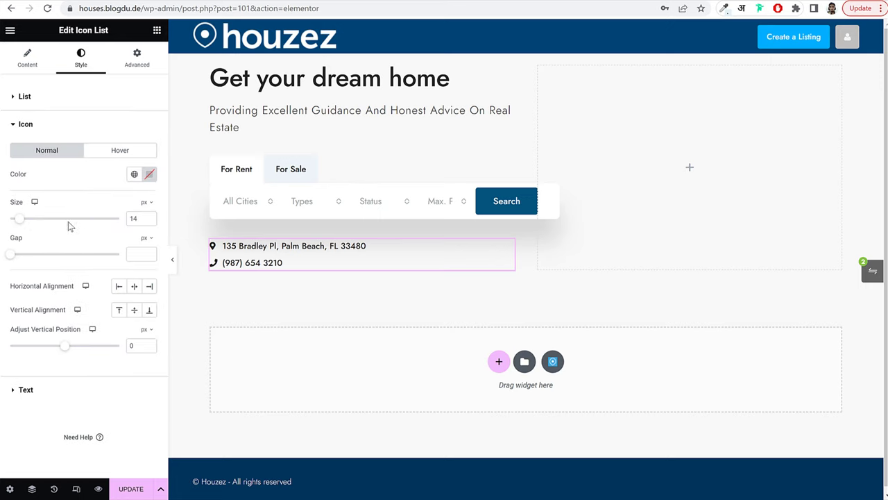
type("20")
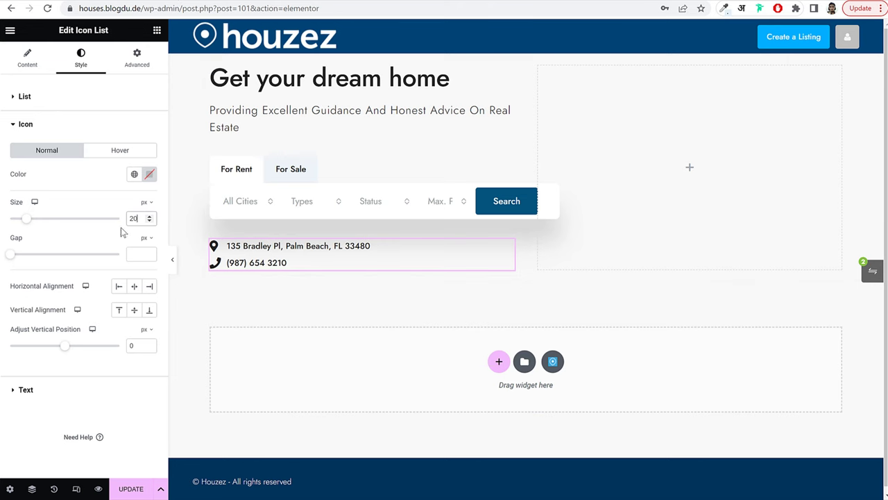
- Colour the list icons with the #02547D global colour
left_click(135, 174)
left_click(73, 303)
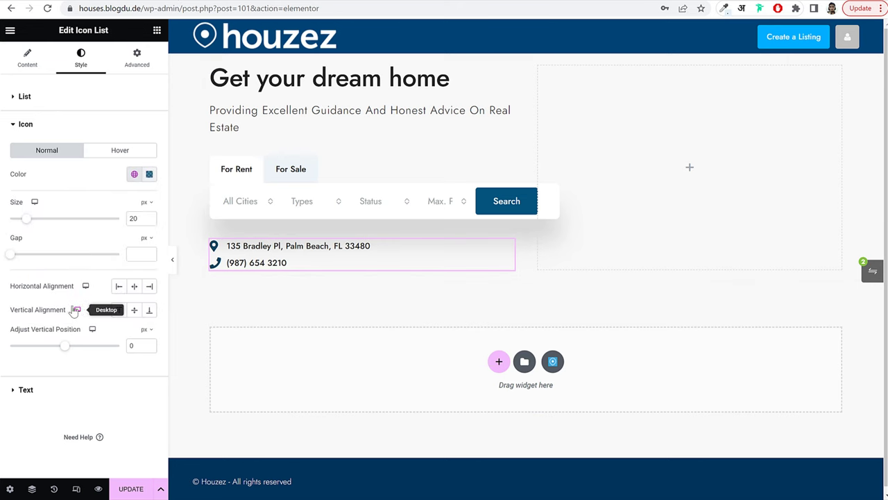
left_click(149, 175)
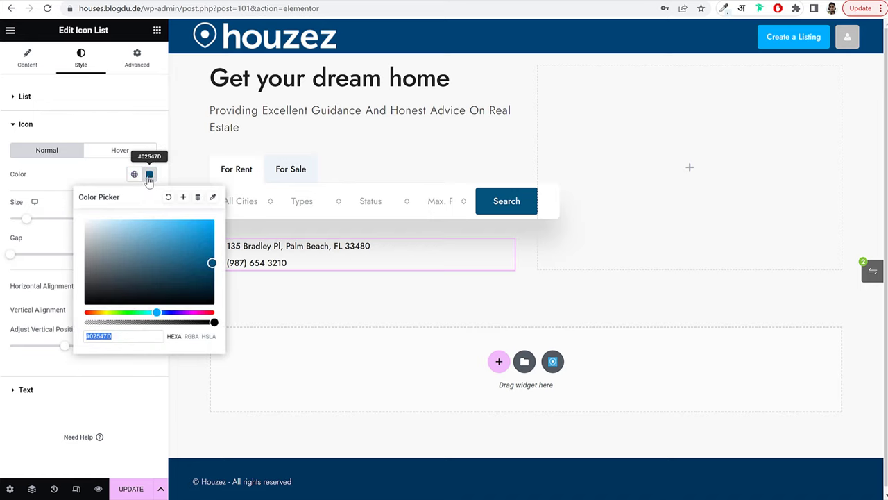
left_click(111, 178)
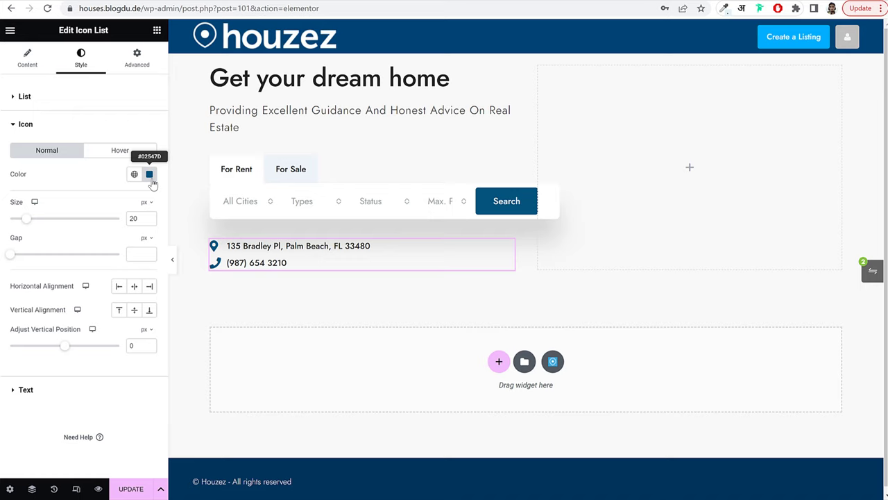
left_click(134, 174)
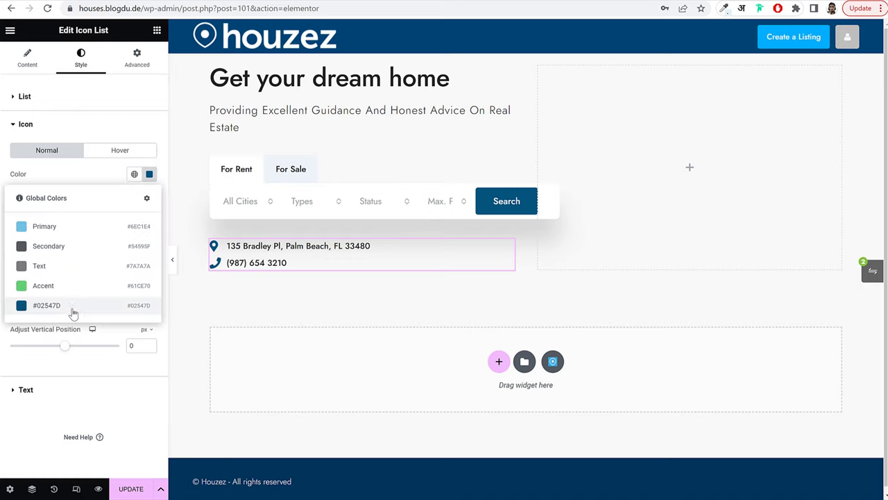
left_click(104, 306)
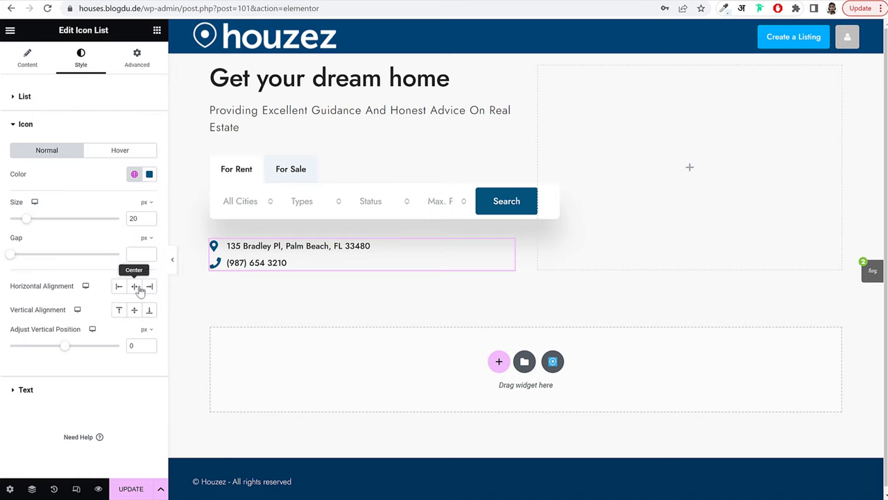
left_click(71, 394)
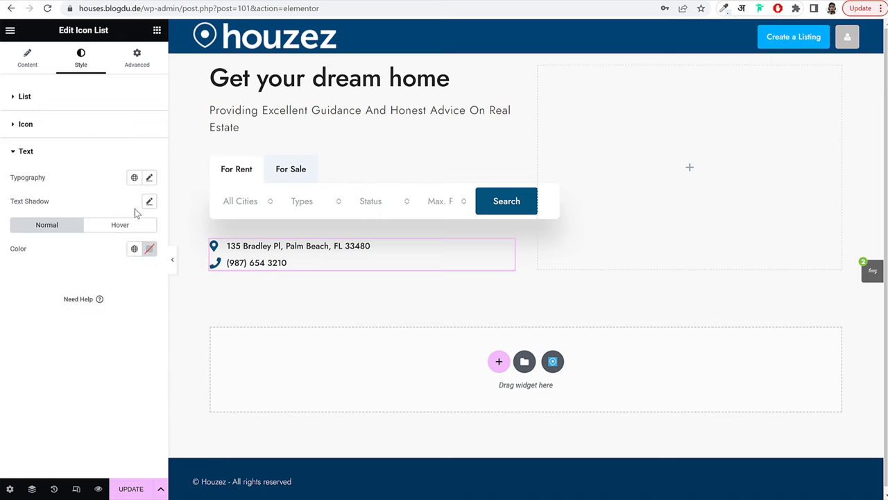
- Style the contact text at 16px, Light 300 weight, 1px letter spacing, then save
left_click(151, 178)
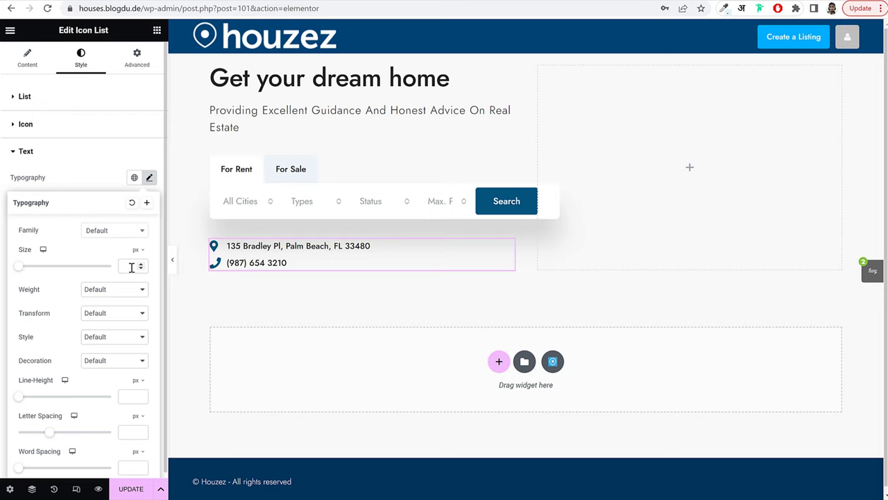
left_click(115, 289)
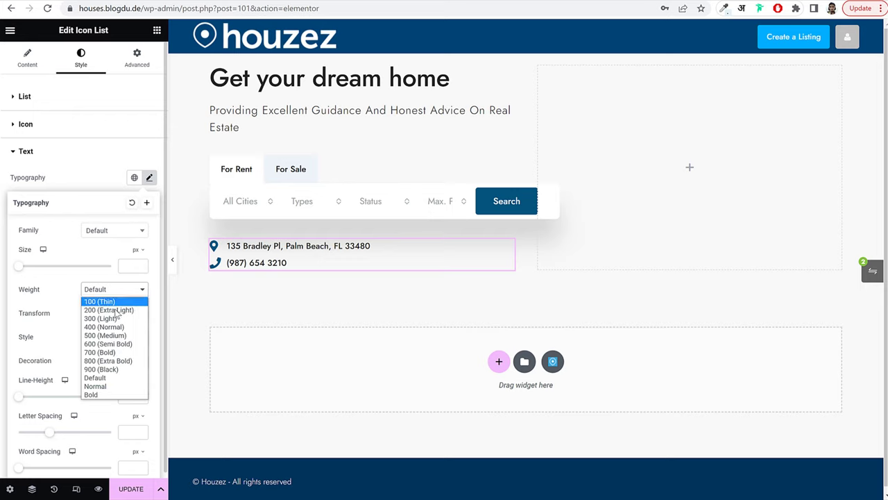
left_click(116, 320)
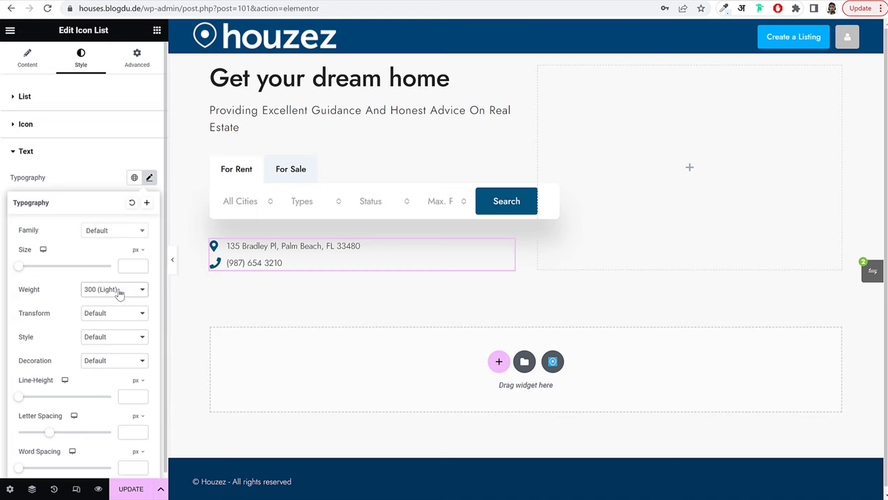
left_click(120, 290)
left_click(118, 330)
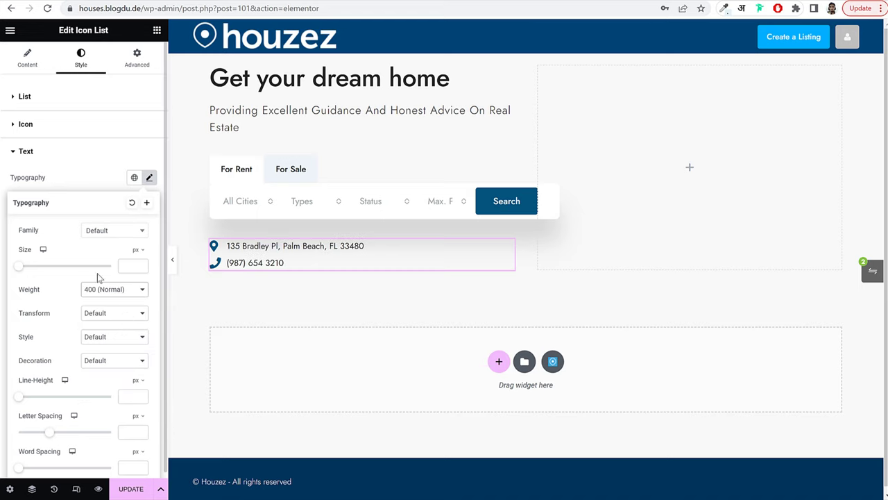
left_click_drag(26, 271, 26, 273)
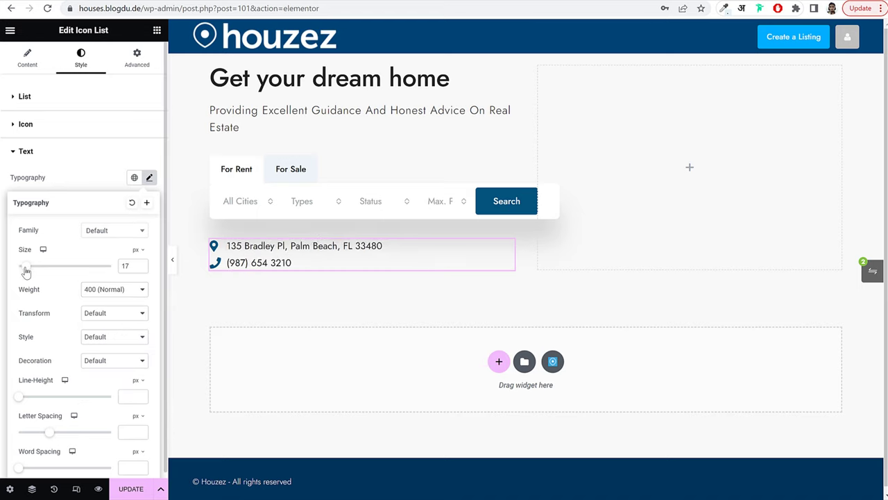
left_click(141, 267)
left_click(124, 296)
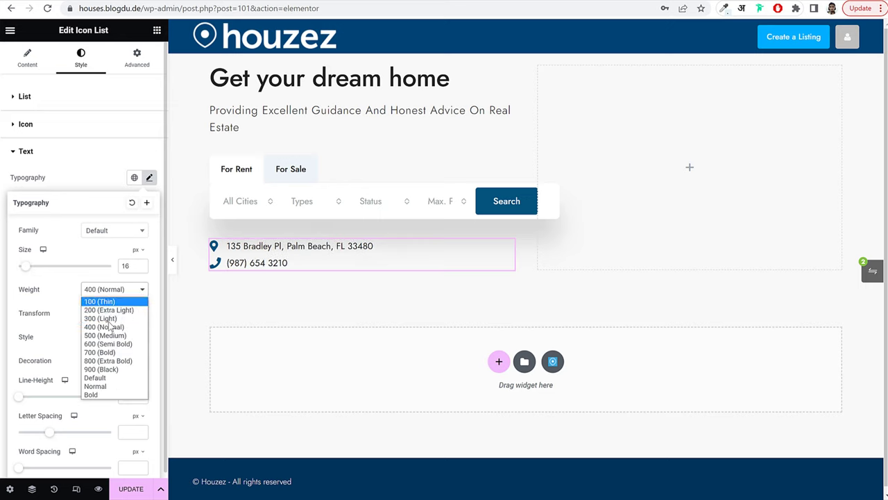
left_click(111, 319)
mouse_move(135, 389)
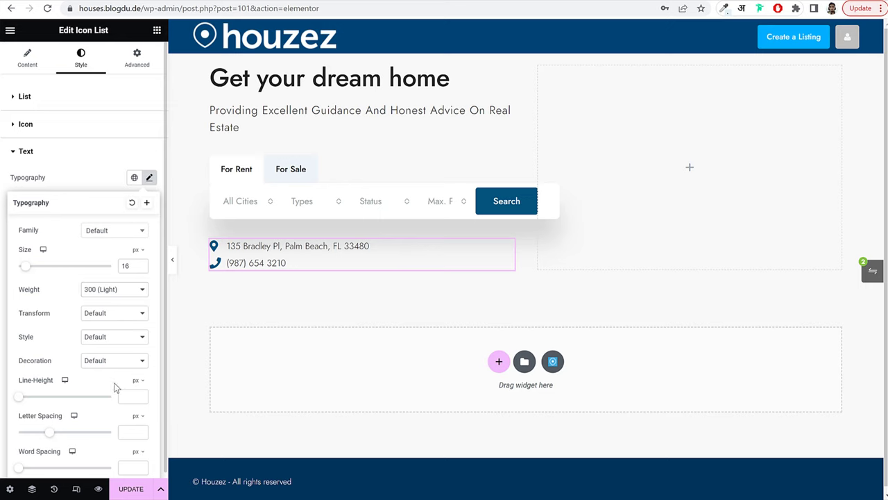
type("1")
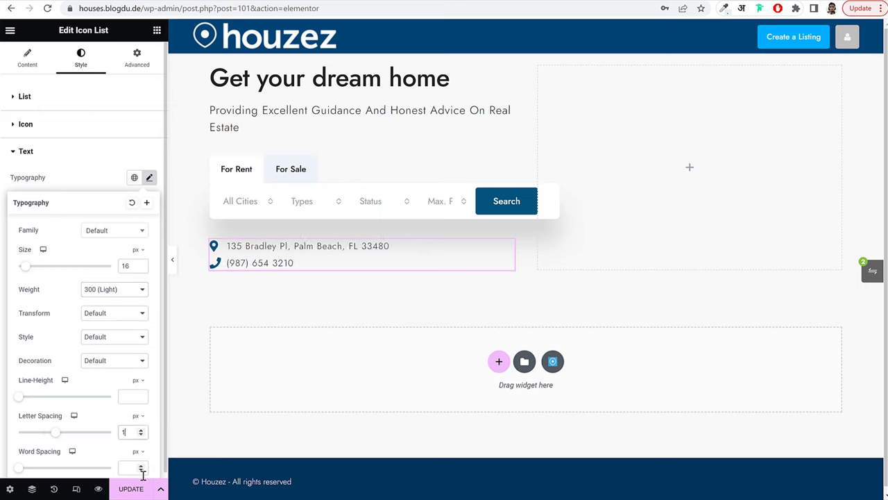
left_click(126, 490)
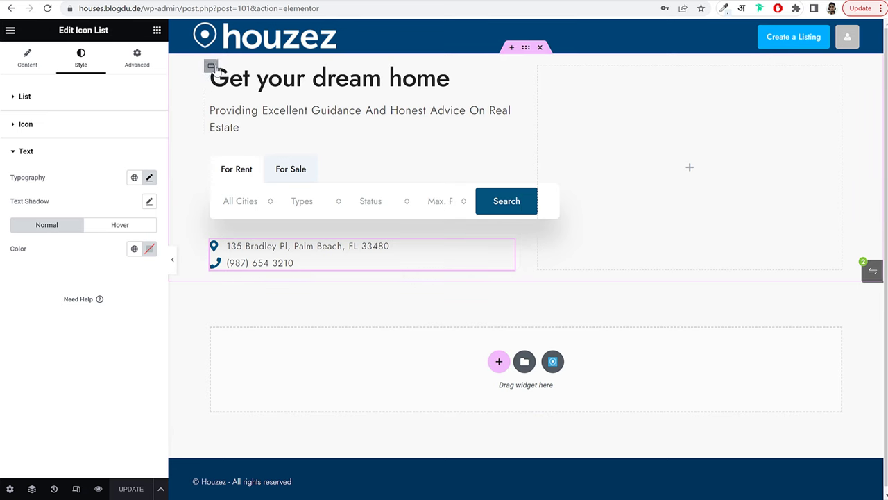
- Give the hero's left column an unlinked 5% left padding
left_click(212, 67)
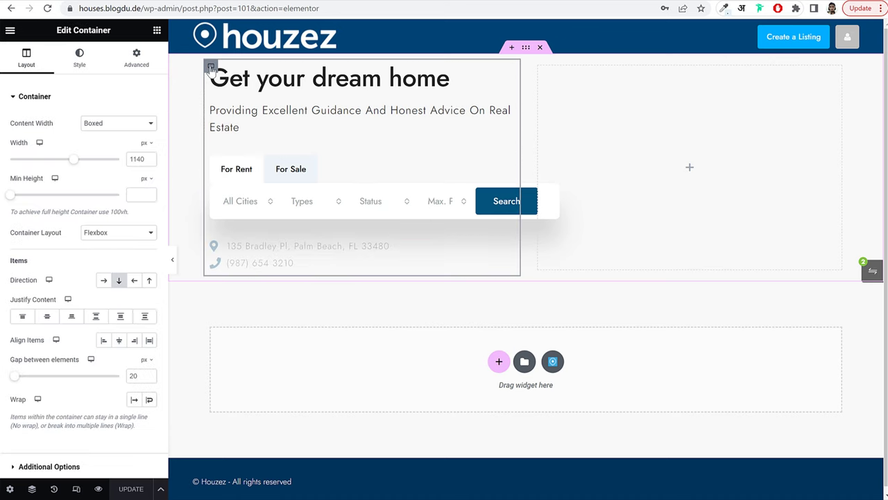
left_click(139, 66)
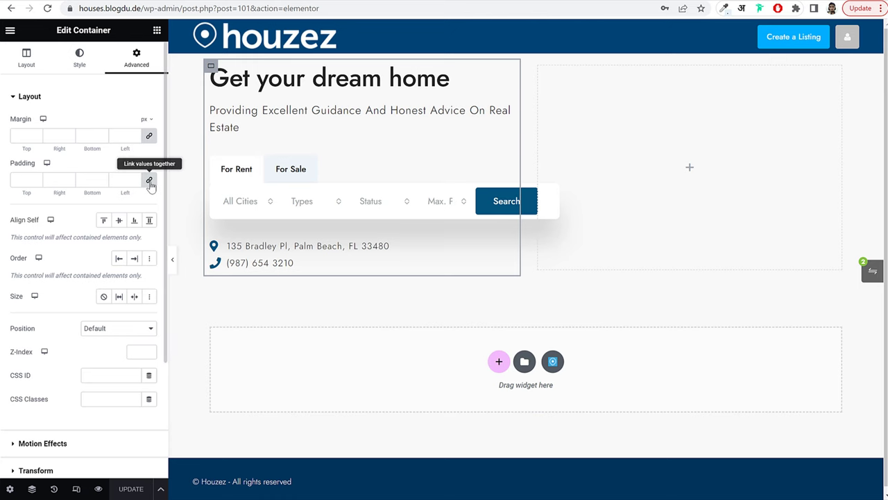
left_click(149, 180)
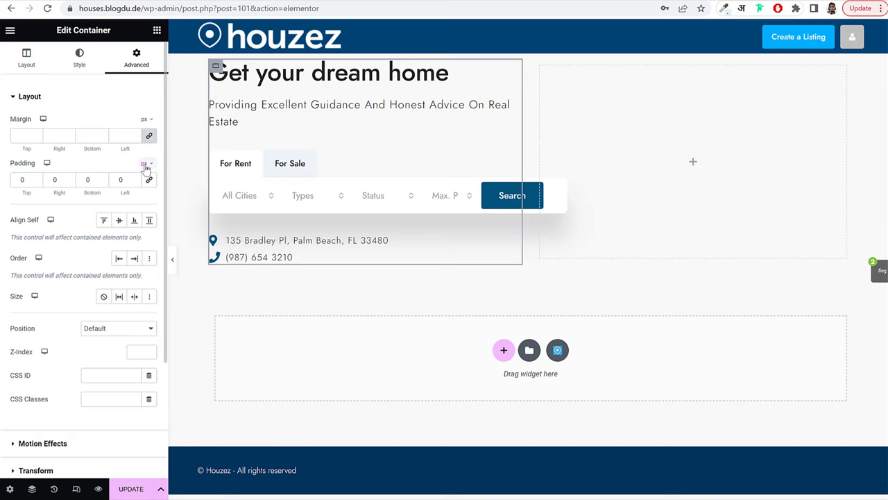
left_click(146, 167)
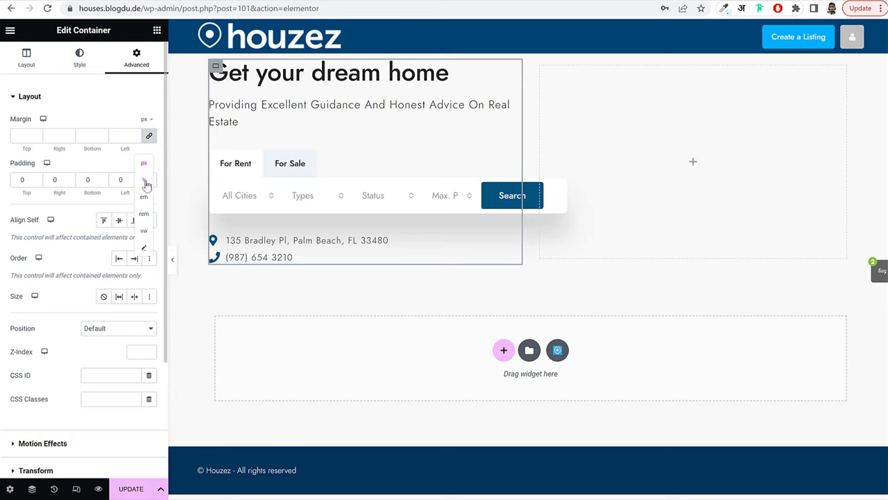
left_click(146, 180)
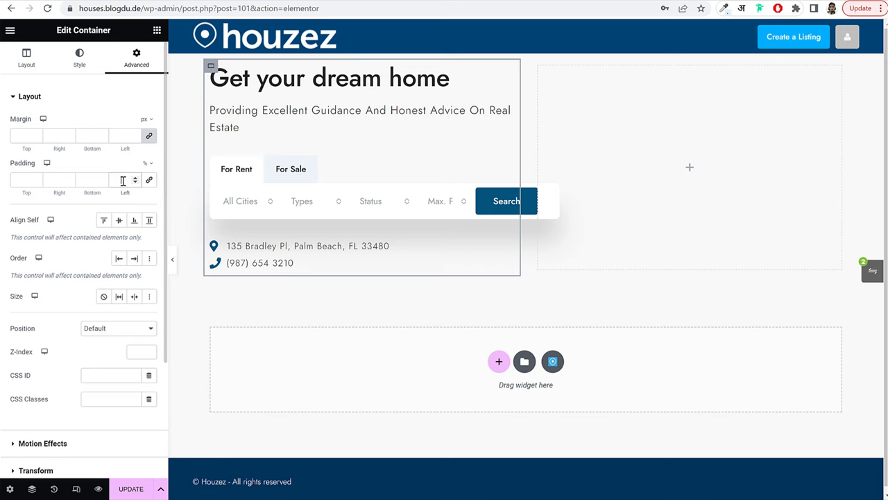
left_click(122, 181)
type("0")
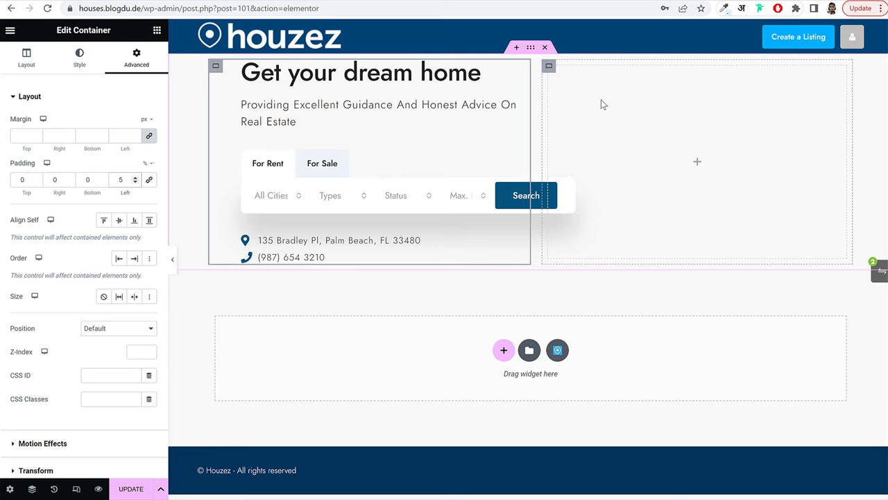
left_click(549, 68)
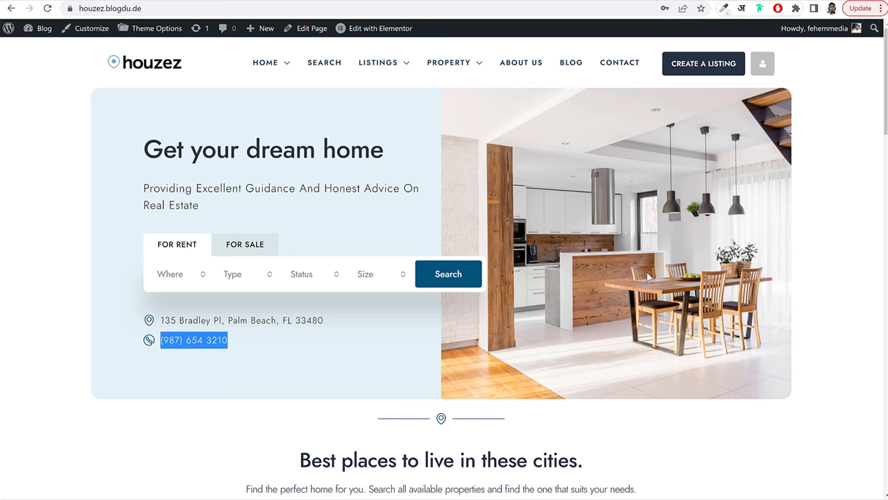
- Return to the editor with the right hero column's Background style settings showing
left_click(837, 222)
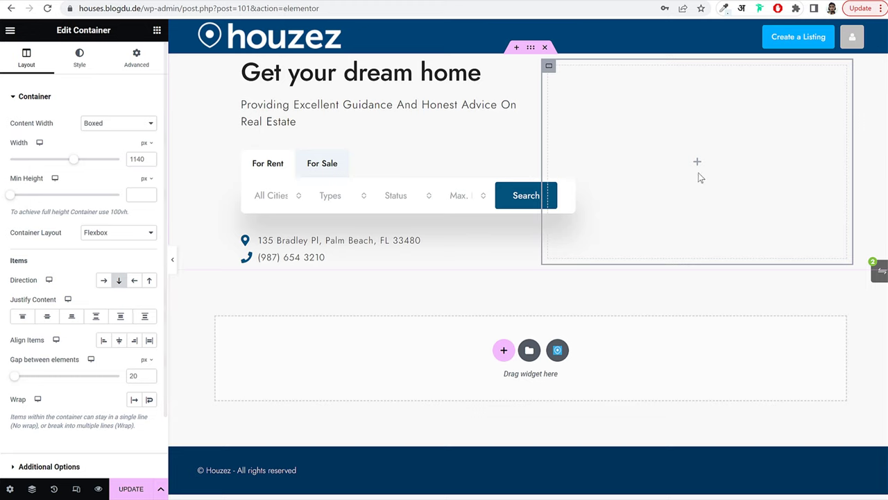
left_click(77, 61)
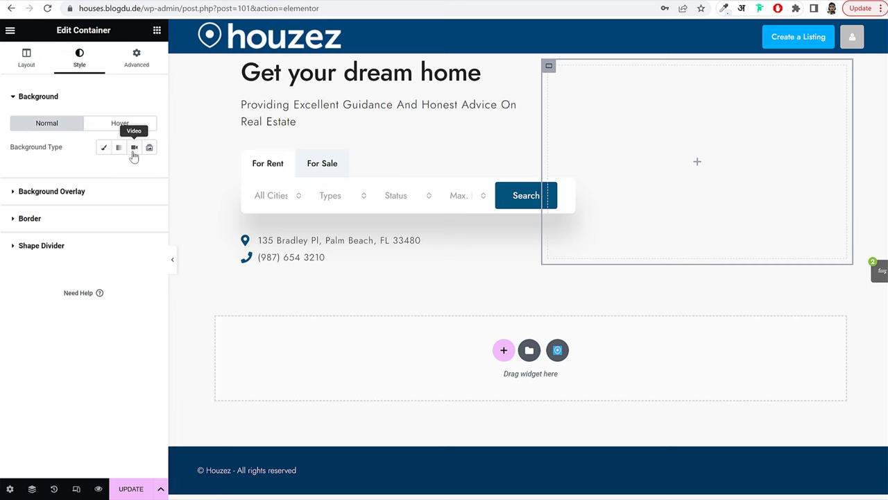
- Make the right column's background a slideshow gallery of kitchen, desk-and-lamp and living-room photos
left_click(150, 148)
left_click(25, 206)
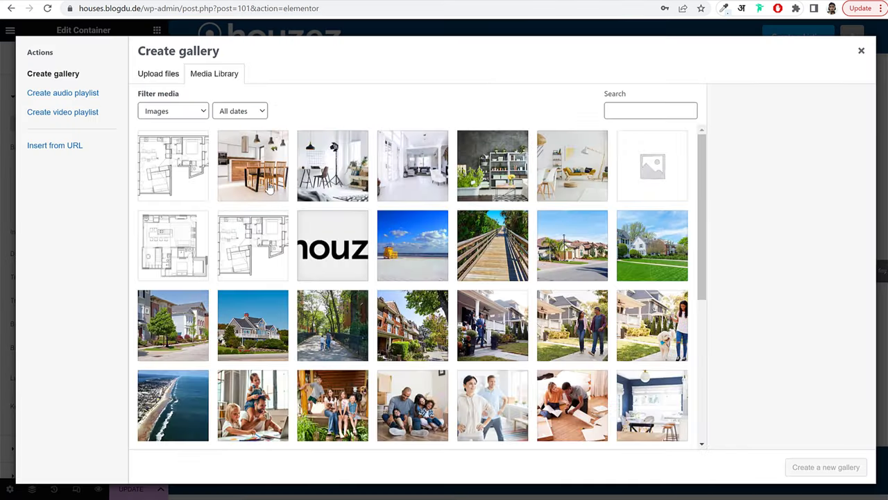
left_click(269, 187)
left_click(500, 177)
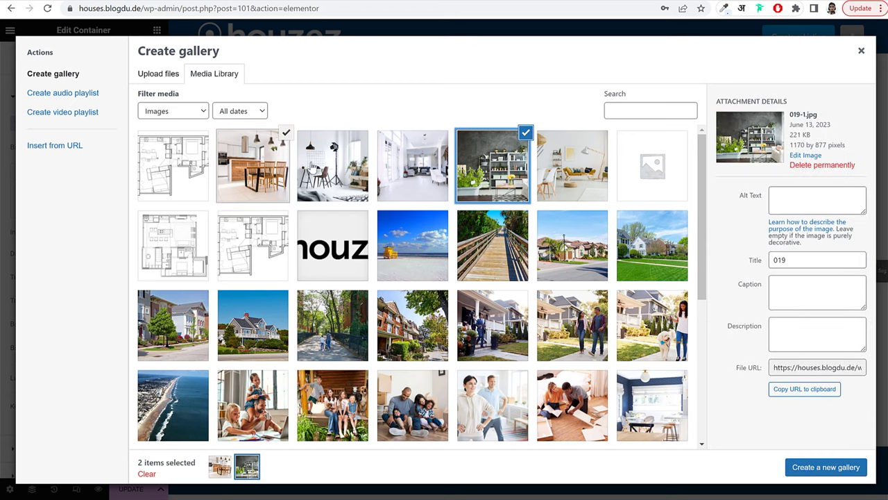
left_click(302, 167)
left_click(565, 161)
left_click(526, 132)
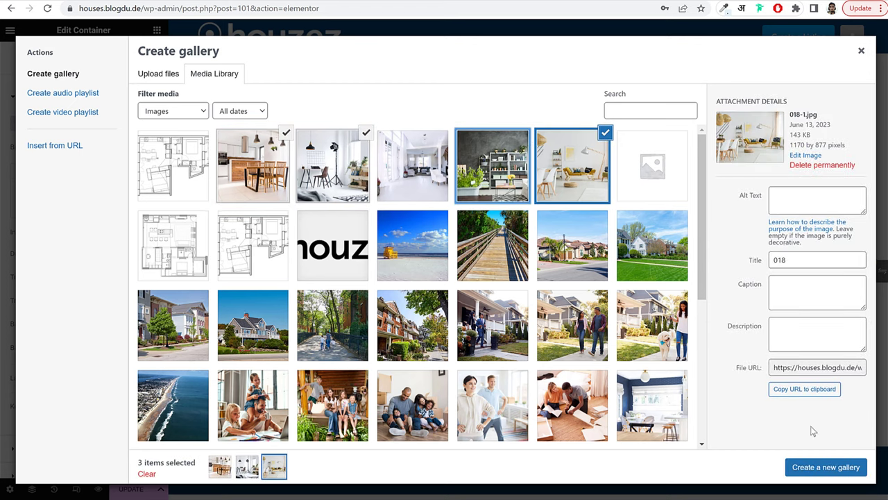
left_click(837, 469)
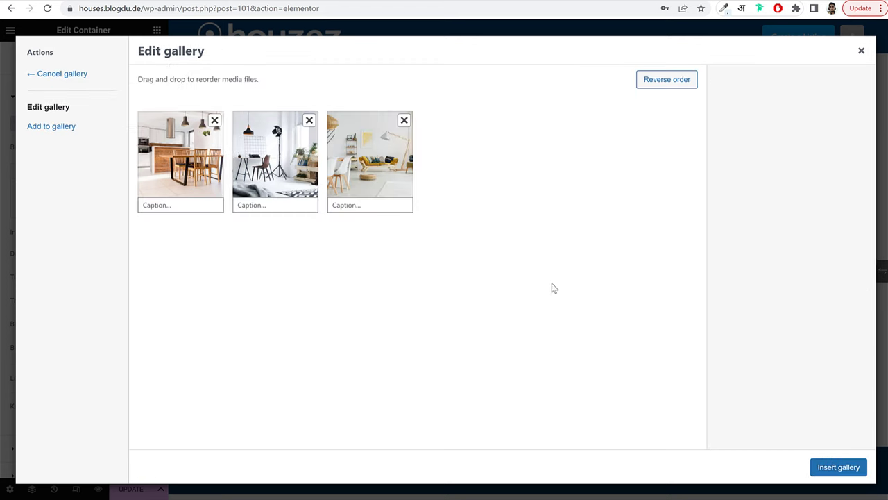
left_click(837, 467)
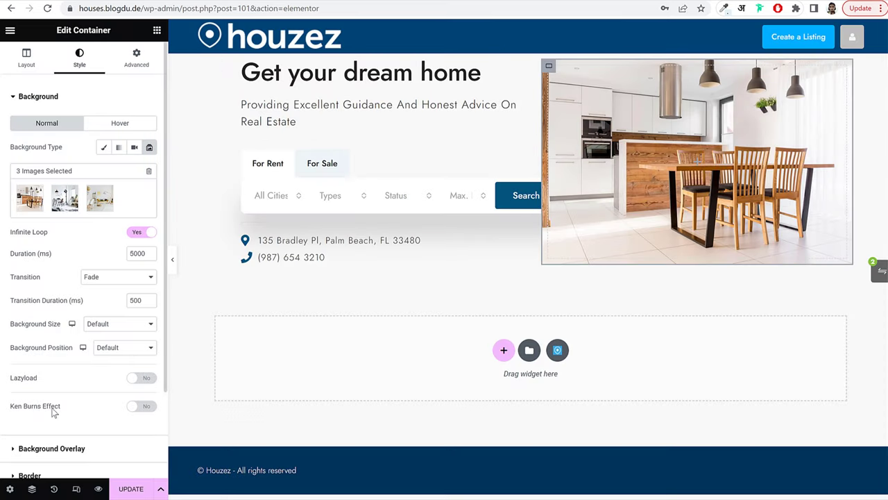
- Enable Ken Burns, use a 1000 ms Fade transition and Cover background size
left_click(137, 408)
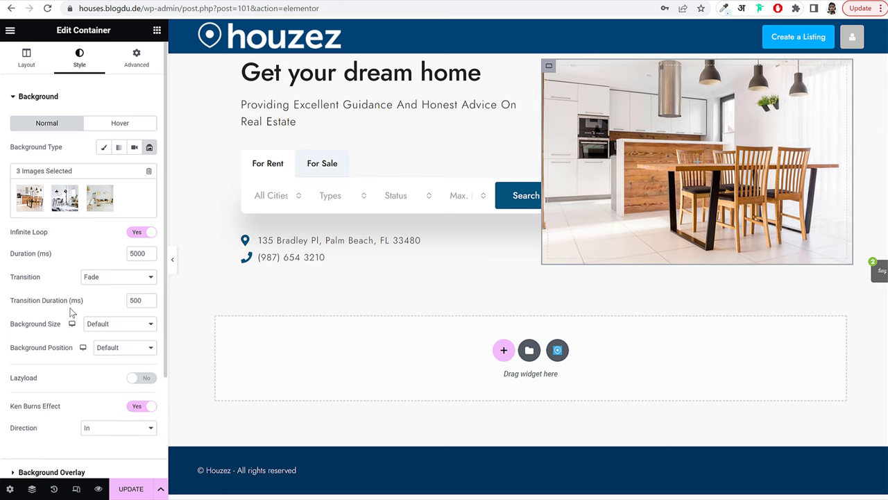
double_click(134, 301)
type("1000")
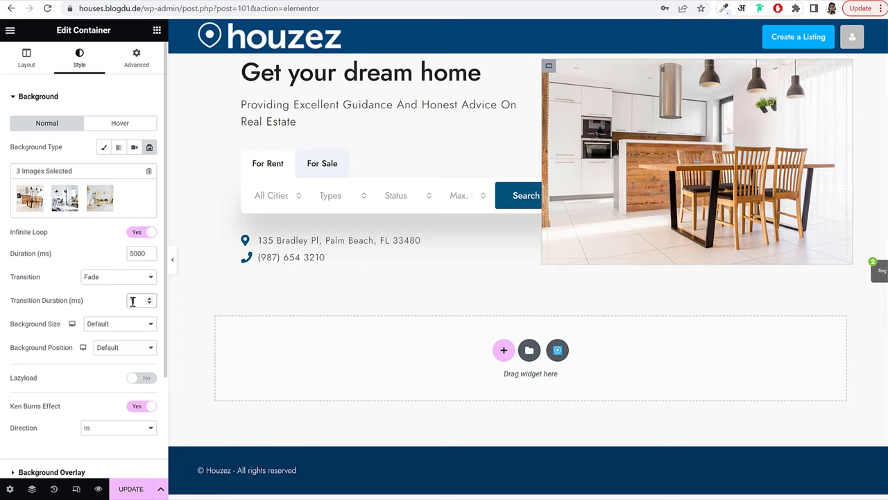
left_click(113, 277)
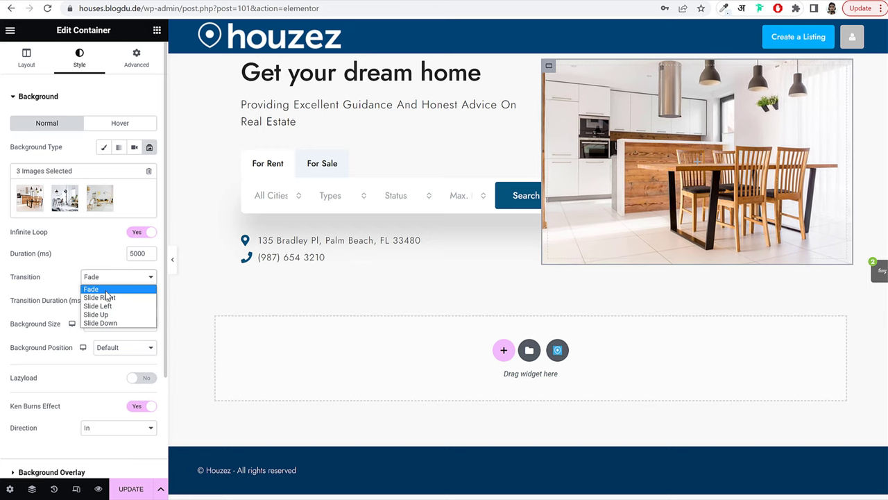
left_click(109, 286)
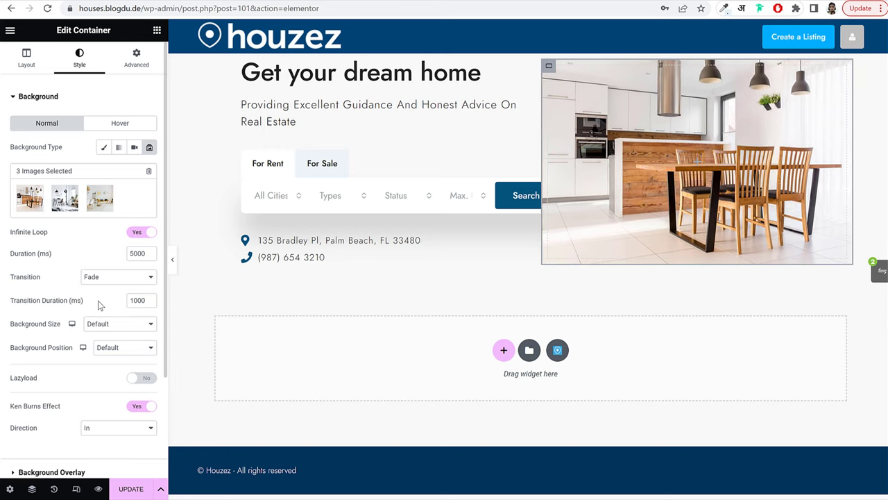
left_click(104, 324)
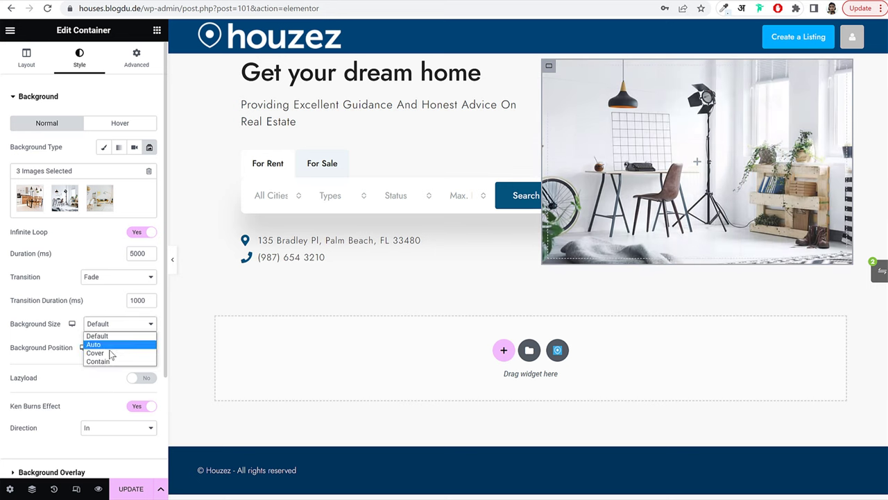
left_click(112, 352)
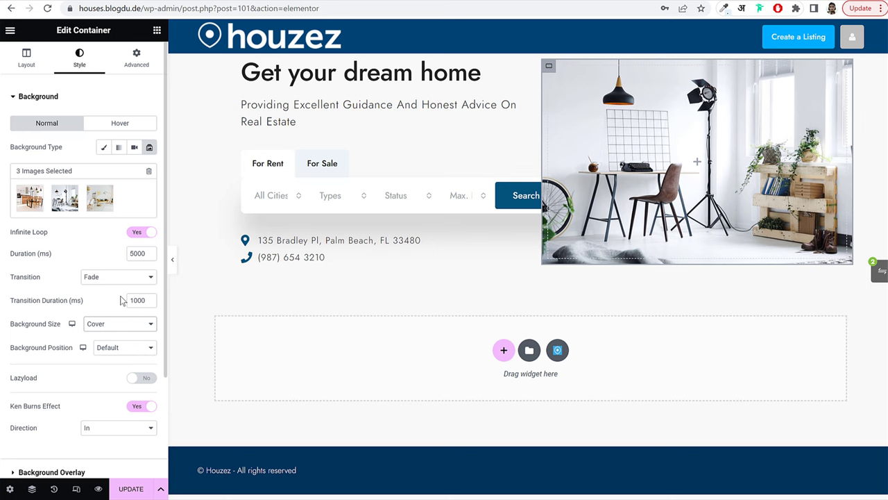
- Set the slideshow column's margin and padding to 0 on all sides
left_click(136, 57)
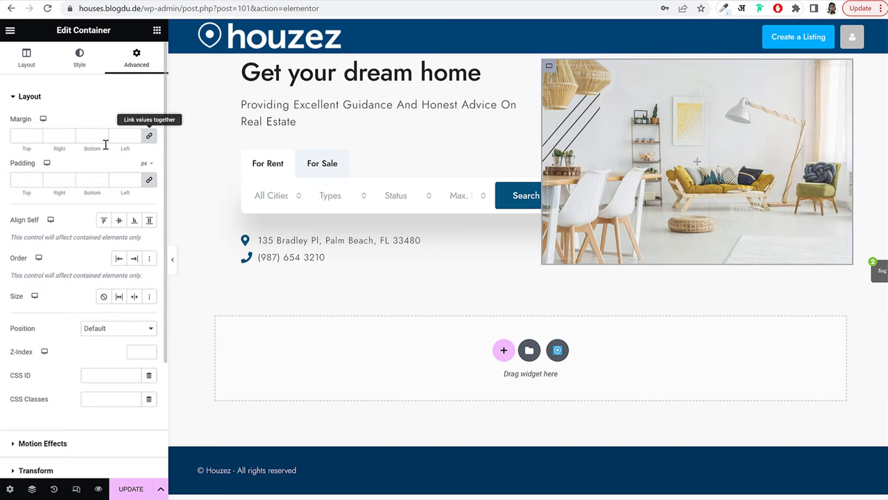
left_click(29, 136)
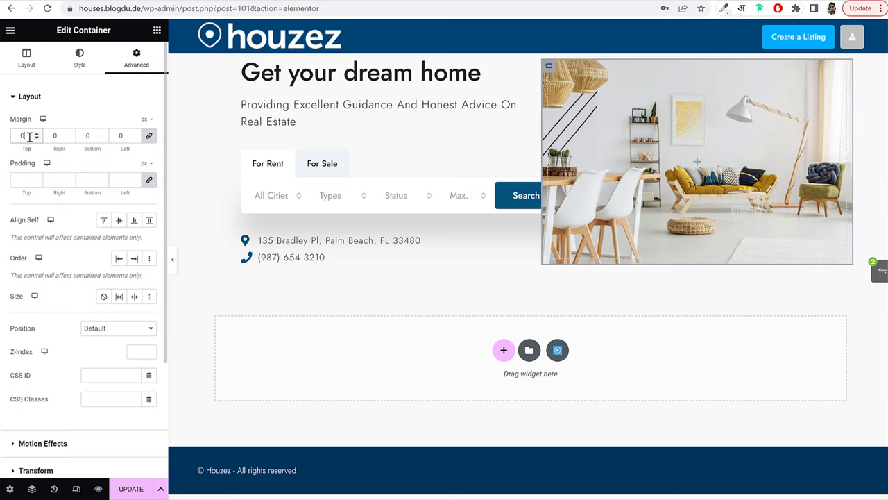
type("0")
left_click(23, 179)
type("0")
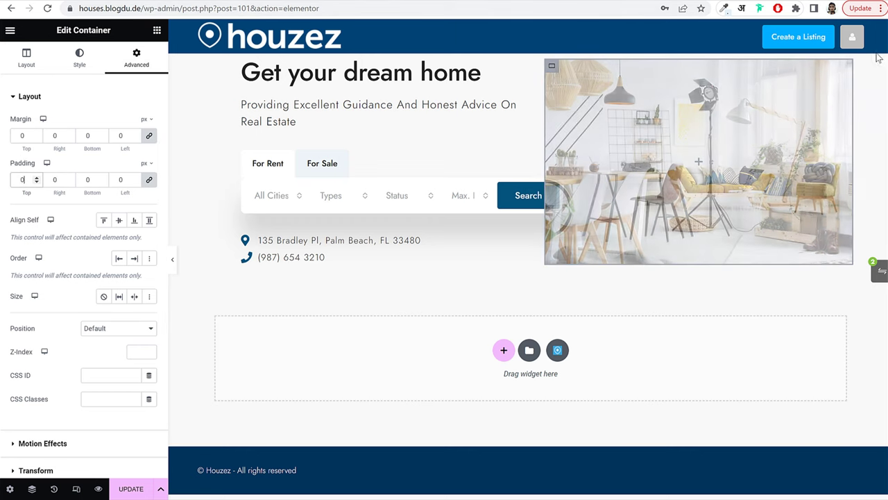
mouse_move(530, 55)
left_click(530, 52)
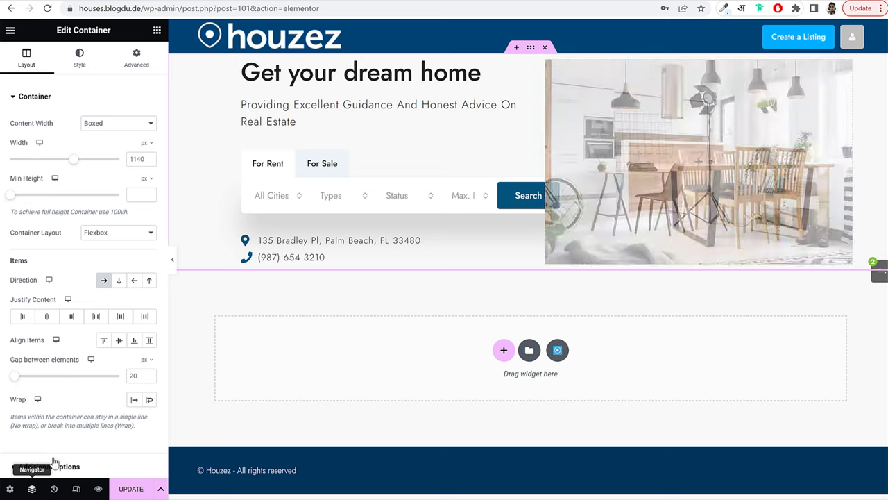
- Use the Navigator to select the outer top-level hero container
left_click(32, 488)
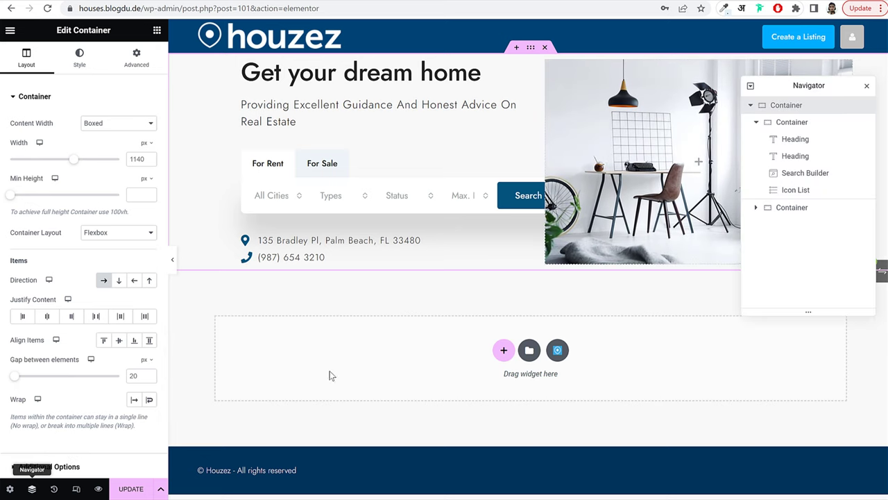
left_click(756, 123)
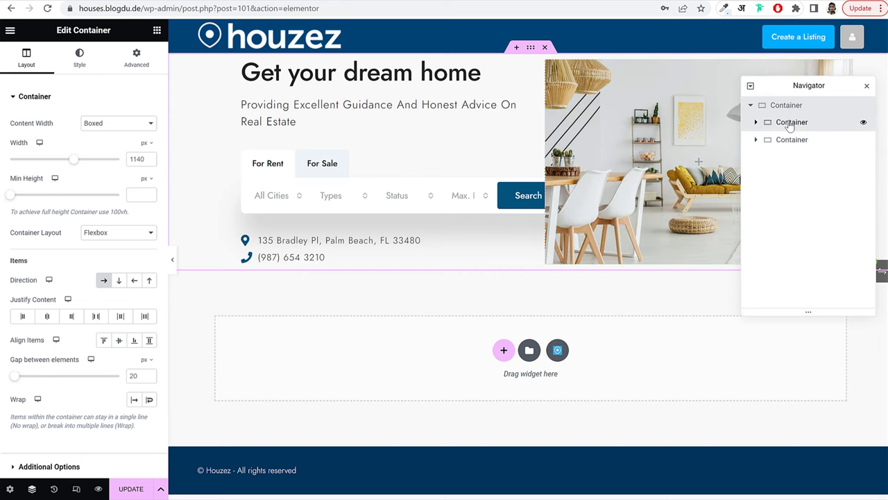
left_click(789, 124)
left_click(785, 110)
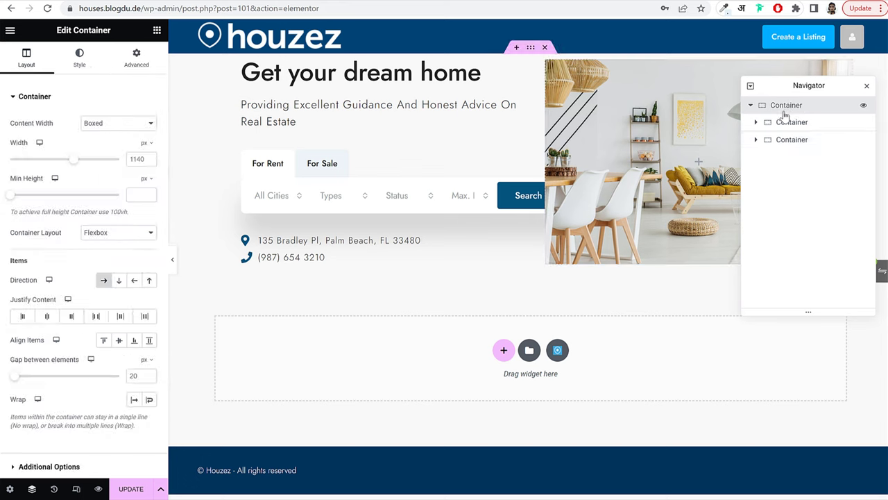
left_click(867, 85)
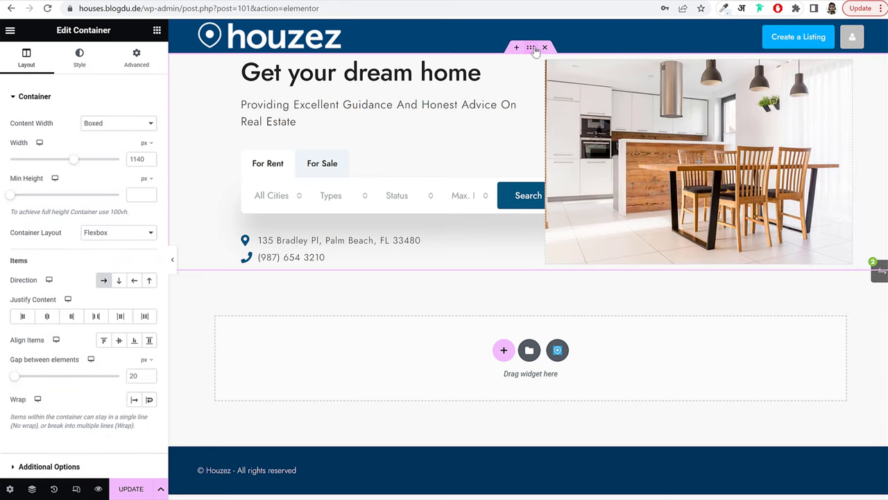
left_click(33, 490)
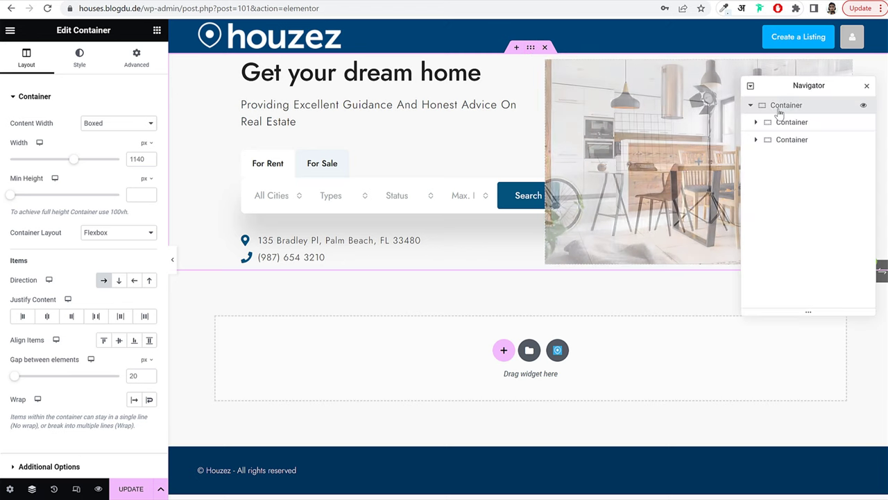
left_click(867, 87)
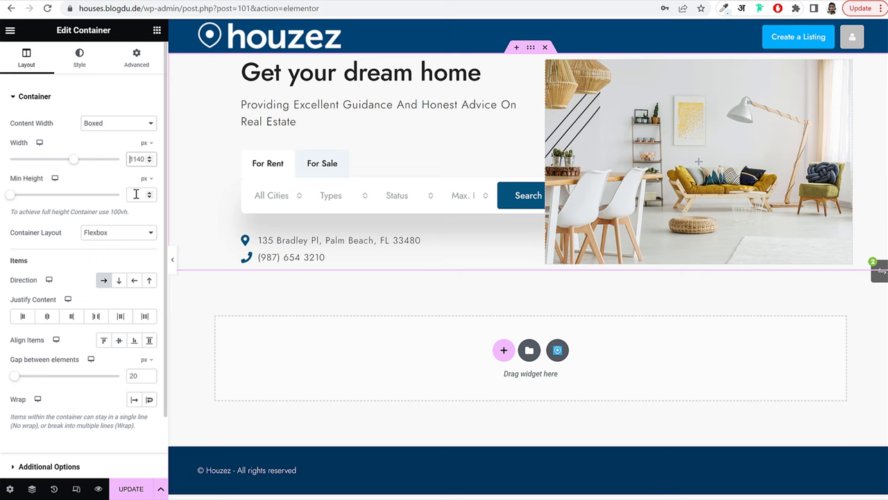
- Set the hero container width to 1240 px and choose a classic background
key("ctrl+a")
type("1240")
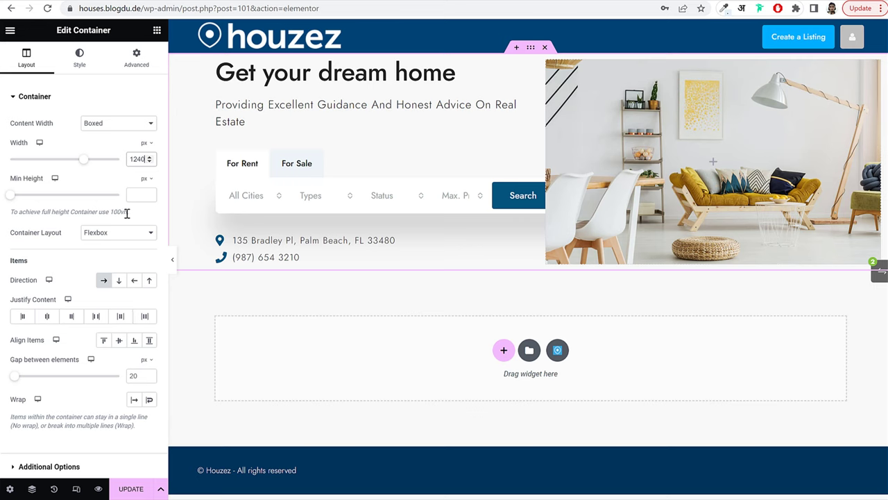
left_click(85, 65)
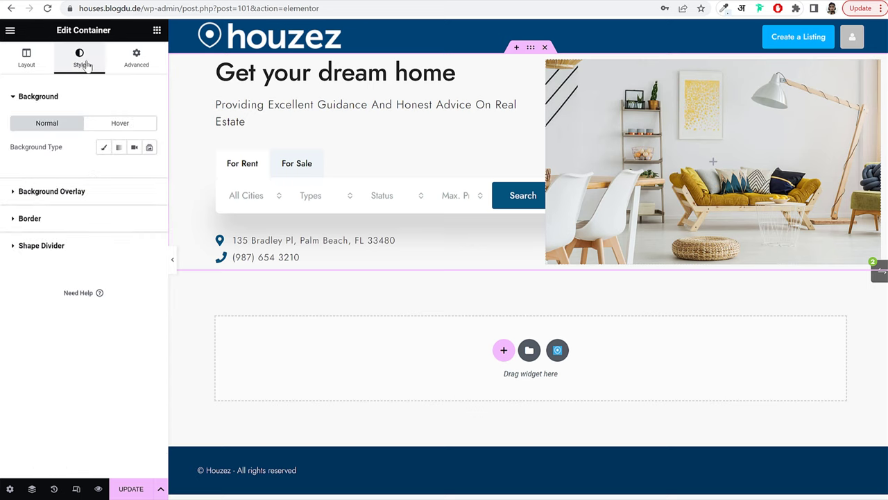
left_click(103, 147)
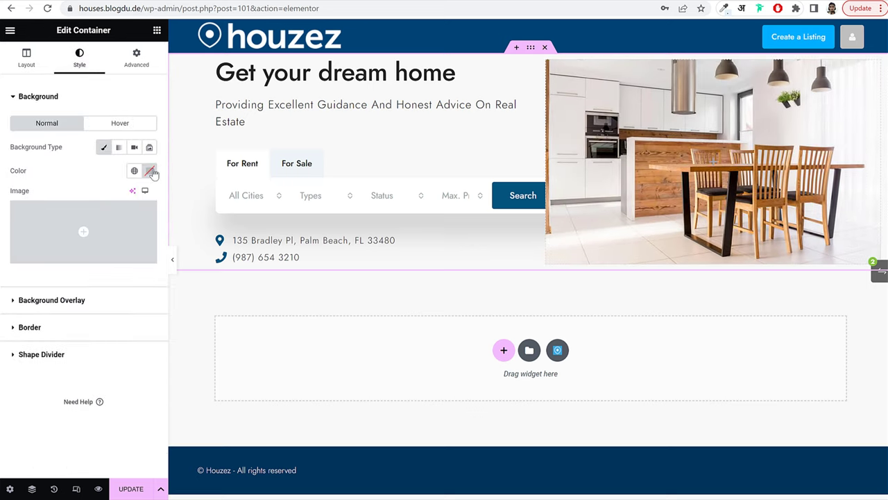
- Set the hero container's background colour to light blue #e5f1fb, then expand its Background settings
left_click(150, 170)
left_click(98, 329)
double_click(102, 332)
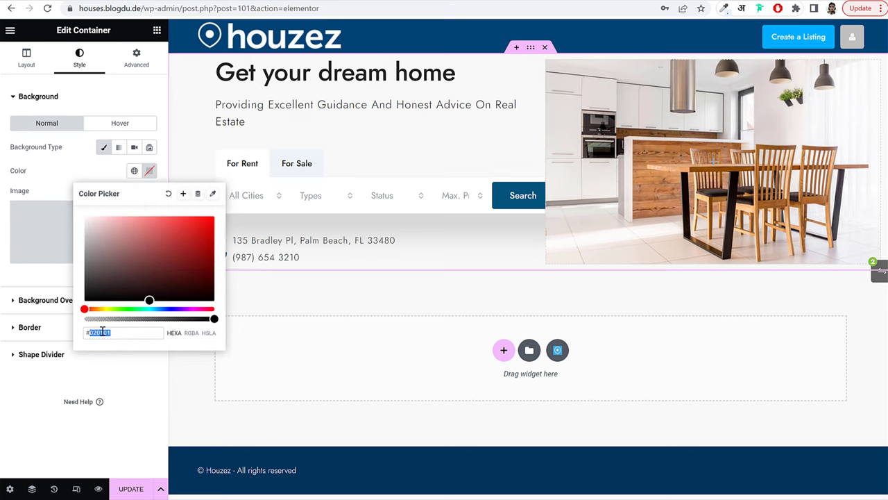
type("e")
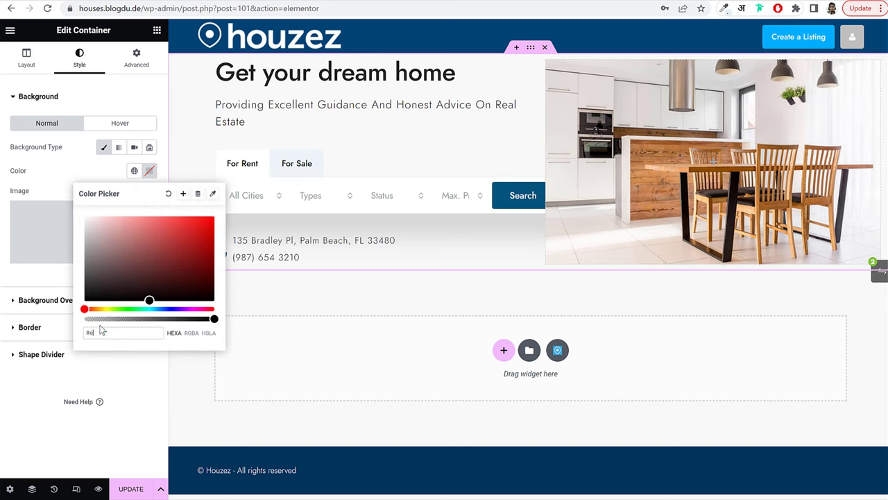
type("5")
type("f1fb")
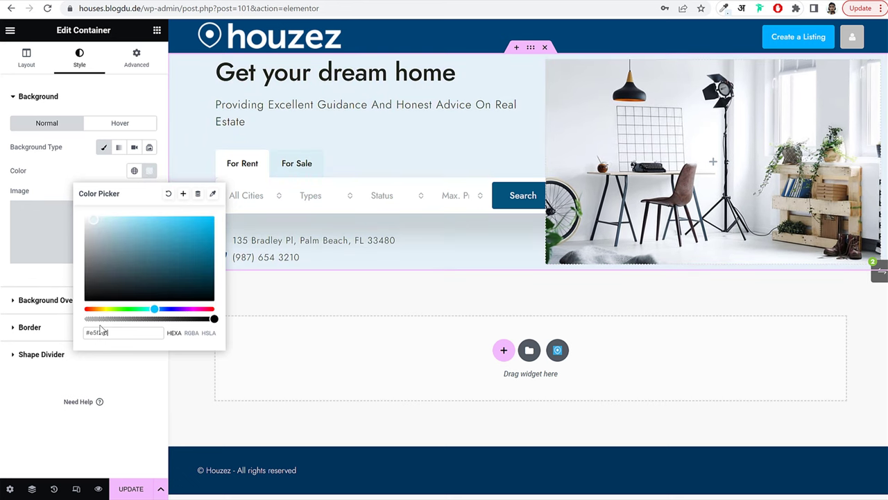
left_click(149, 170)
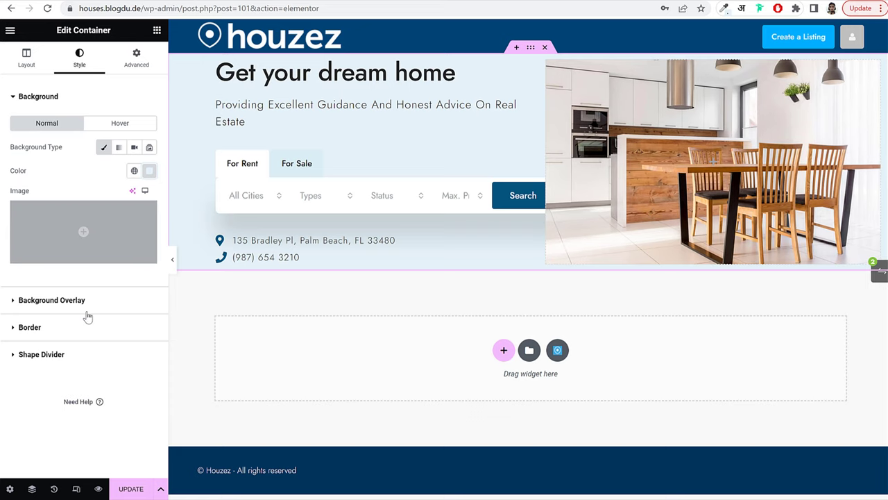
left_click(75, 328)
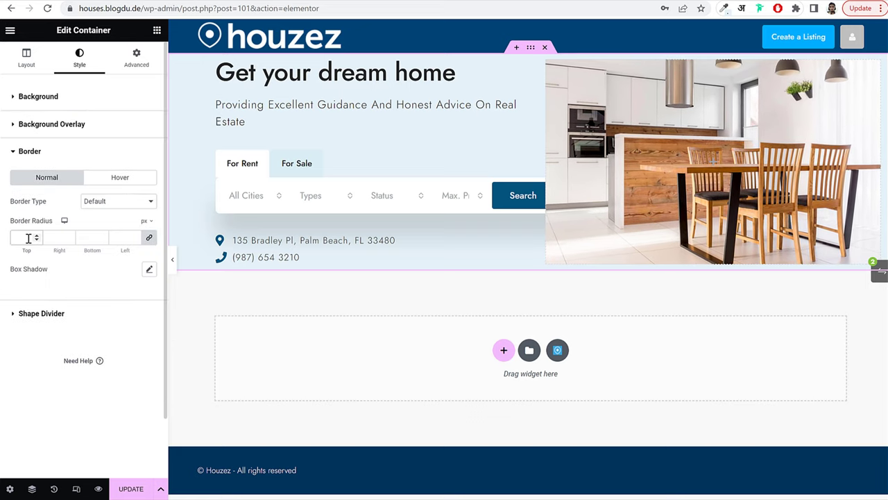
left_click(53, 103)
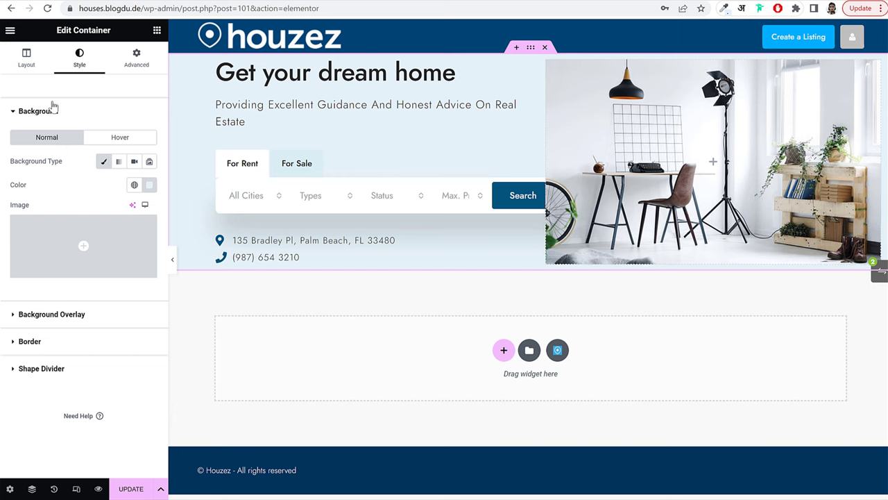
- Give the hero container a 550 px minimum height with Justify Content and Align Items both centred
left_click(26, 61)
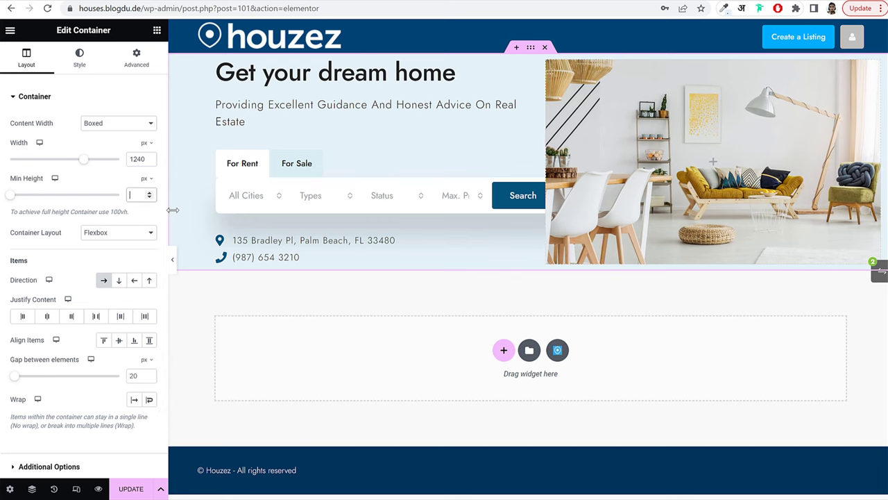
type("550")
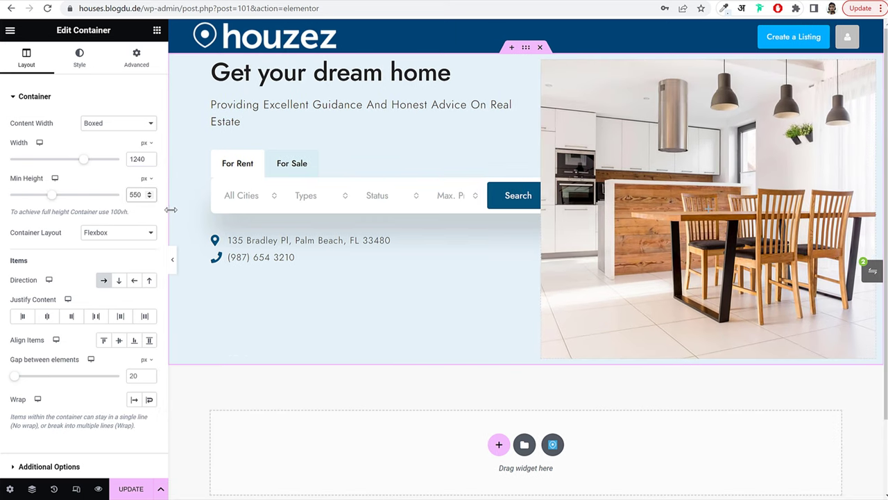
left_click(47, 318)
left_click(119, 340)
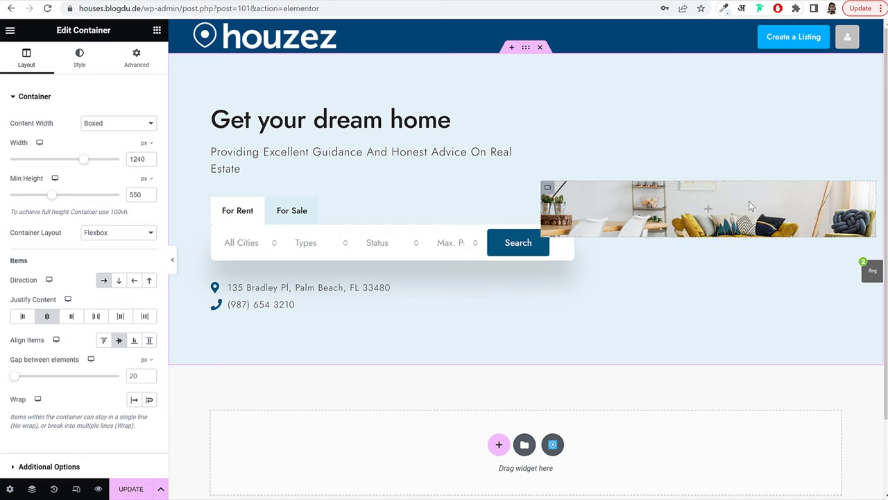
- Drop a Spacer widget into the hero's image column and set its space to 550 px
left_click(156, 31)
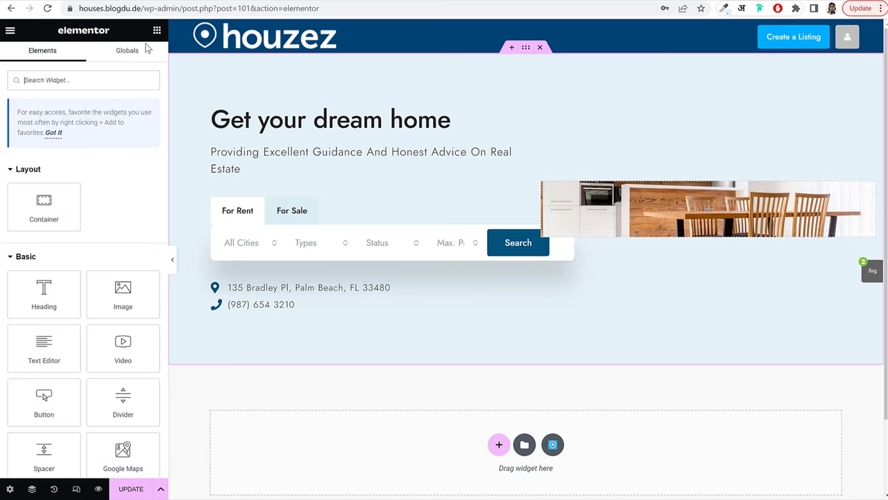
left_click(62, 80)
type("s")
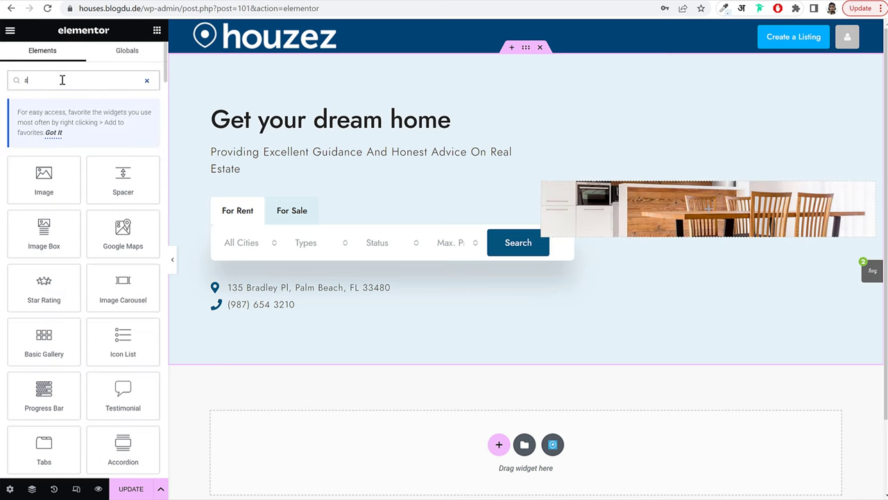
type("pac")
left_click_drag(44, 180, 724, 211)
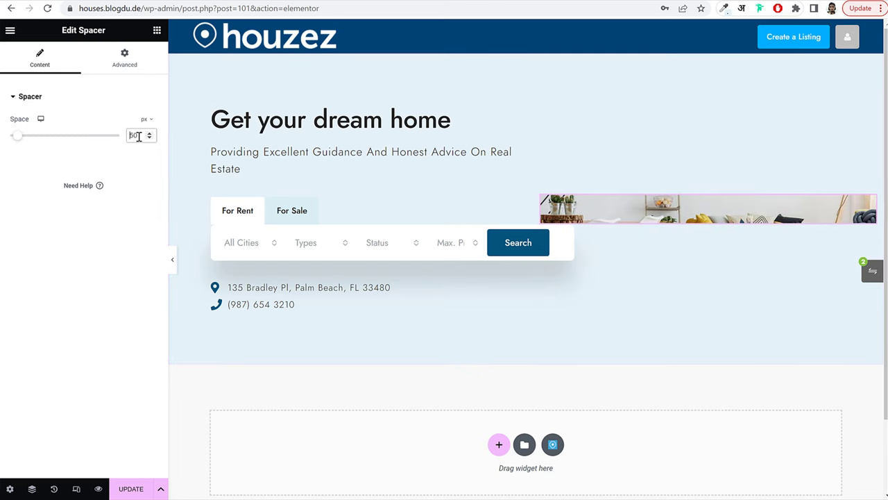
type("550")
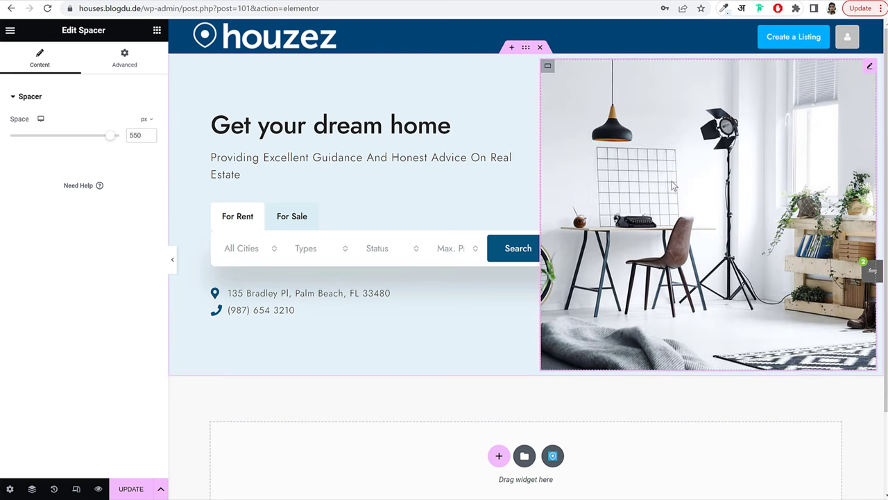
left_click(526, 47)
left_click(138, 59)
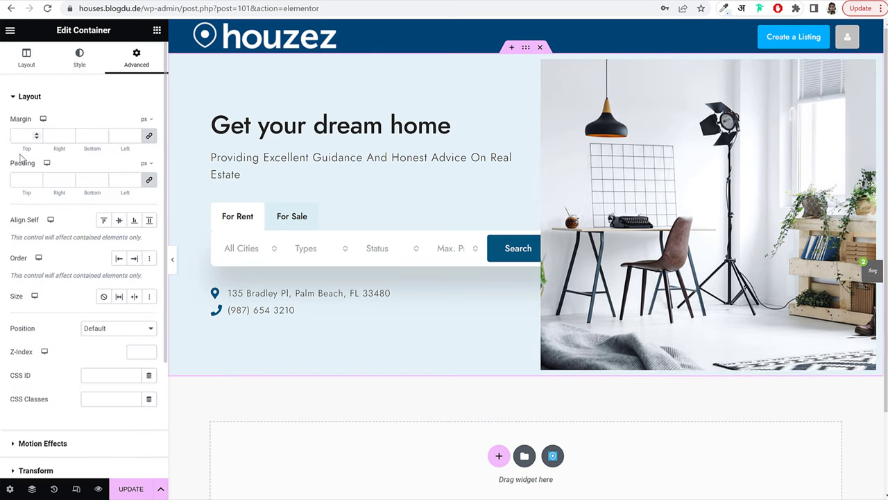
- Set all of the hero container's padding to 0 and preview the page with the panel hidden
left_click(17, 180)
type("0")
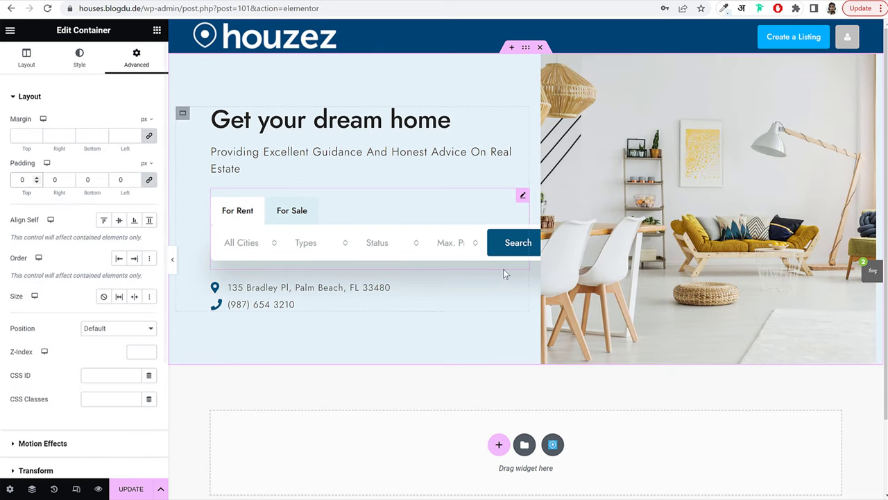
left_click(172, 259)
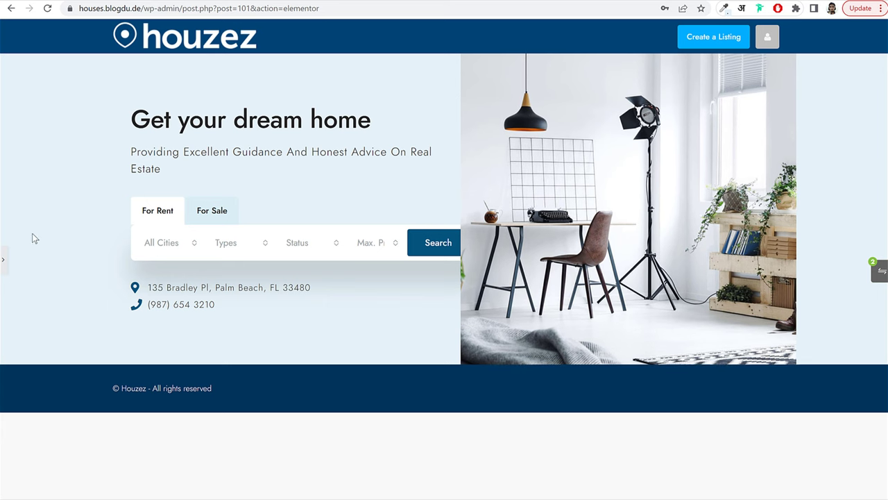
left_click(3, 260)
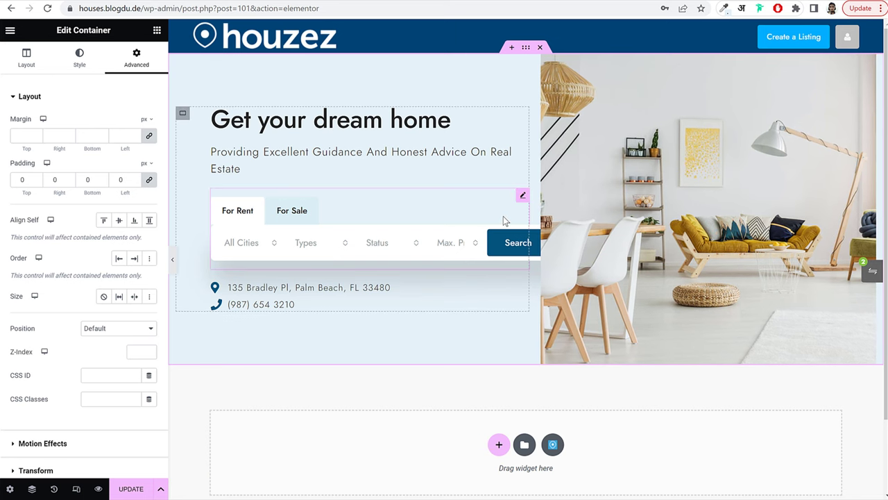
scroll(528, 223, "down", 2)
- Add a single-column Flexbox section below the hero and drop an inner Container widget into it
left_click(498, 357)
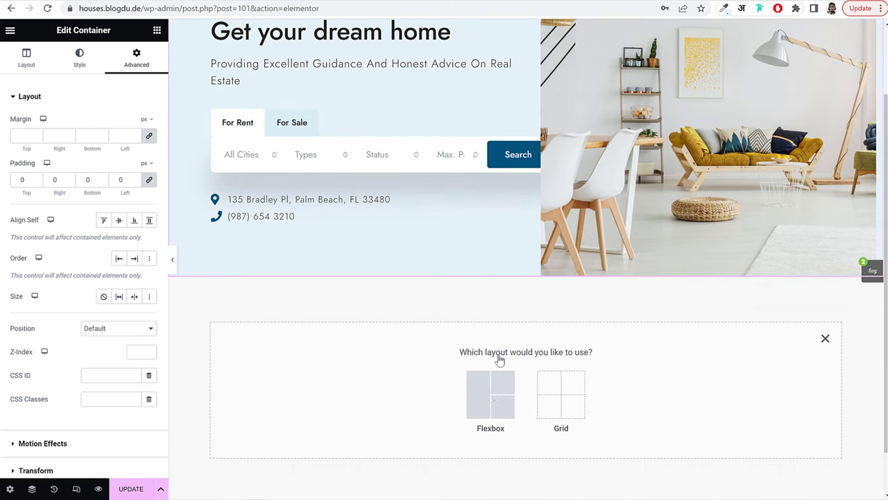
left_click(500, 394)
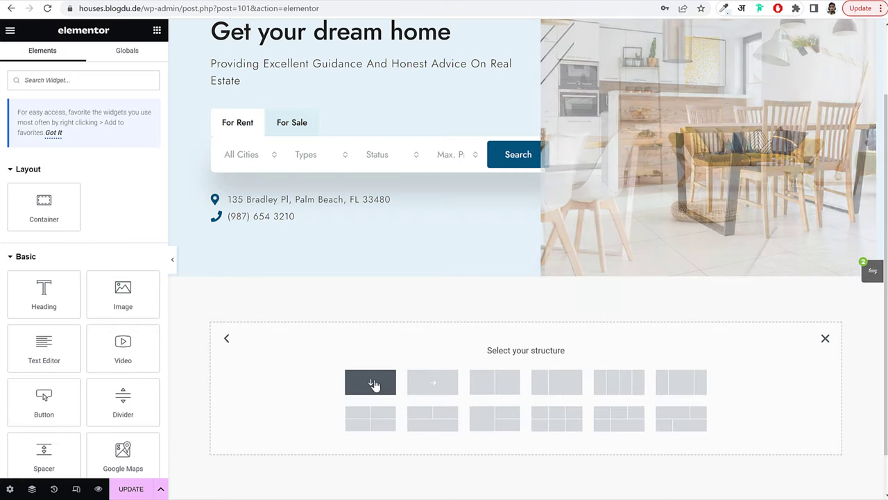
left_click(373, 384)
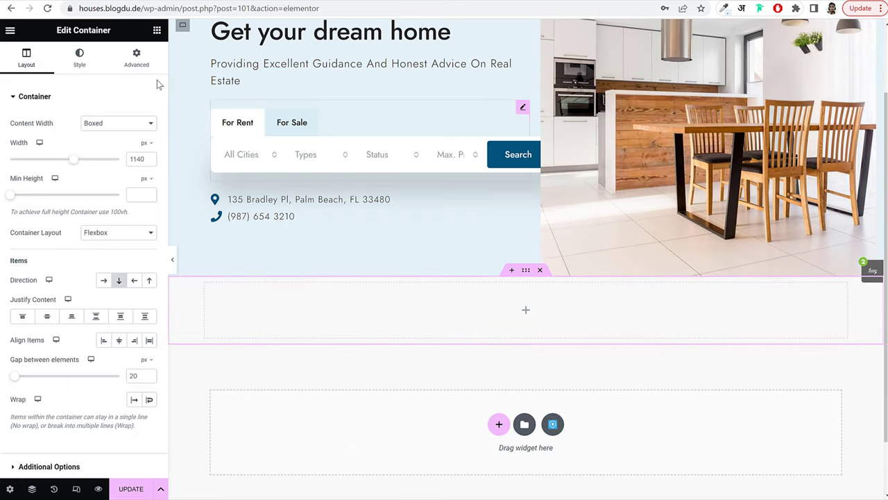
left_click(157, 32)
left_click_drag(44, 206, 320, 312)
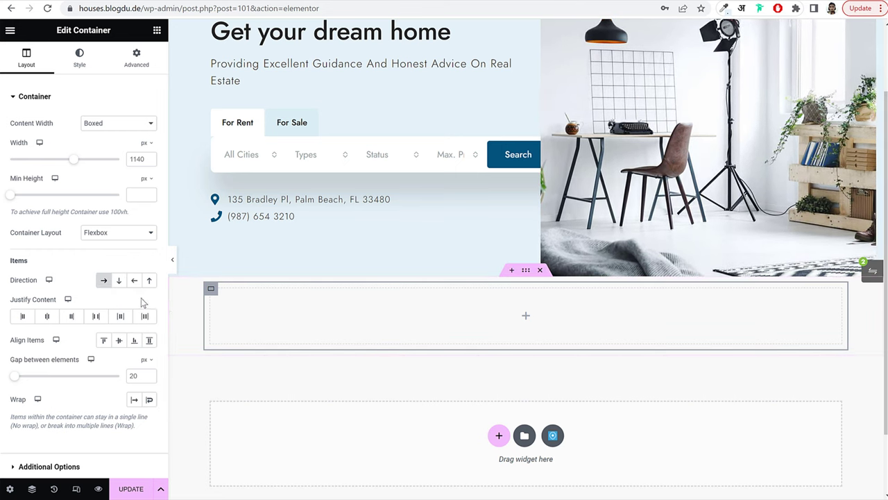
scroll(259, 239, "down", 1)
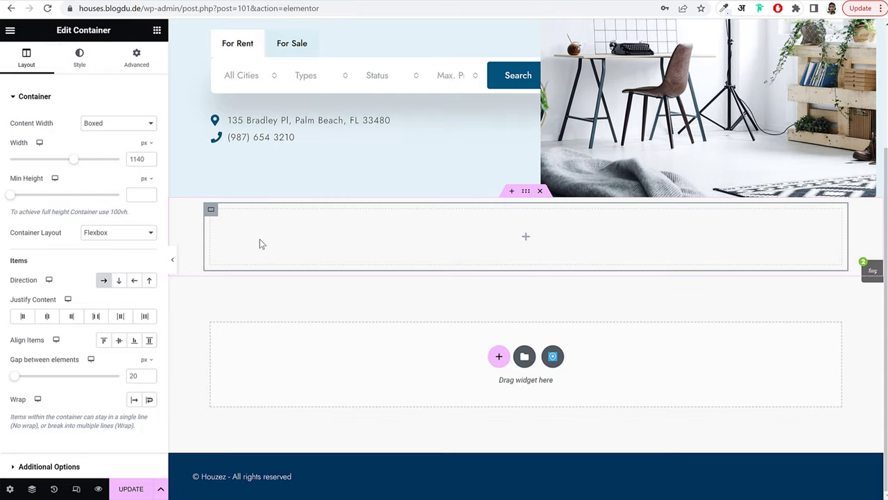
scroll(264, 256, "up", 3)
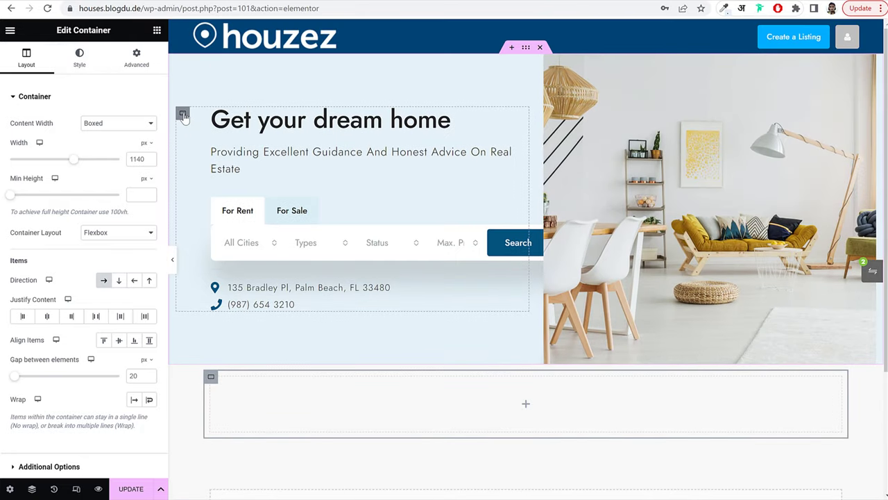
- Copy the hero text container and paste it into the new empty container
right_click(186, 116)
left_click(234, 186)
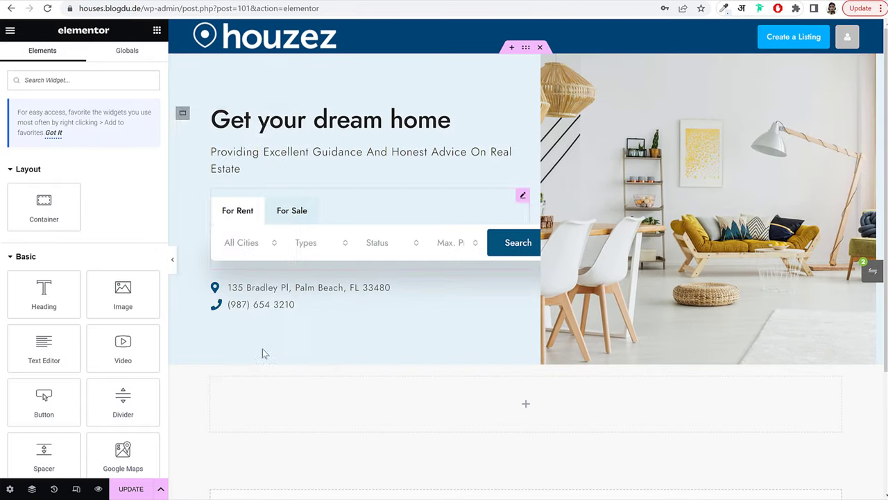
right_click(220, 384)
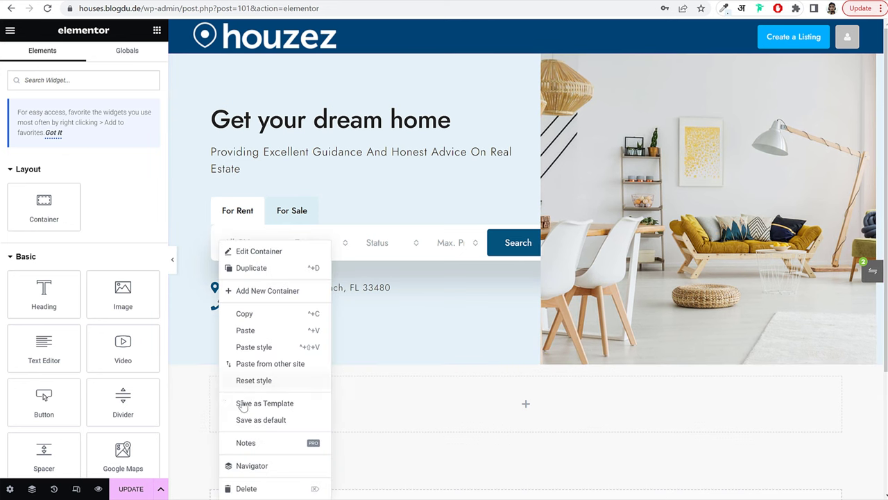
left_click(267, 330)
scroll(363, 382, "down", 2)
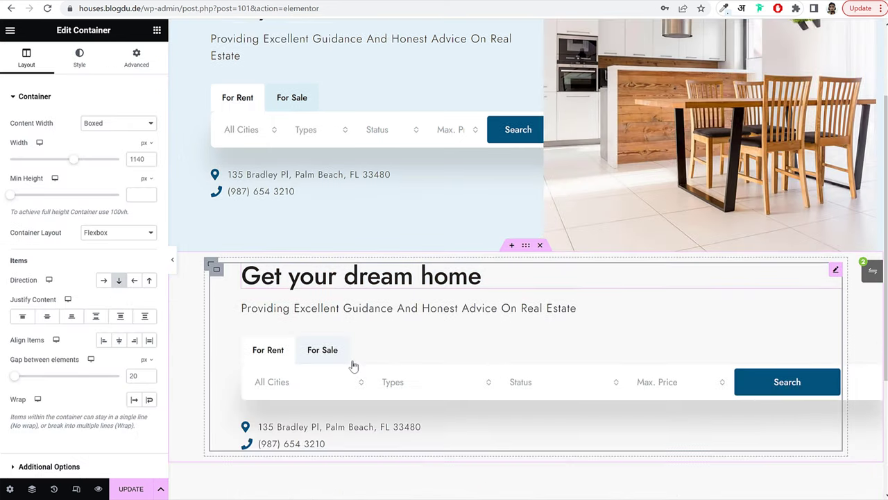
scroll(366, 161, "up", 2)
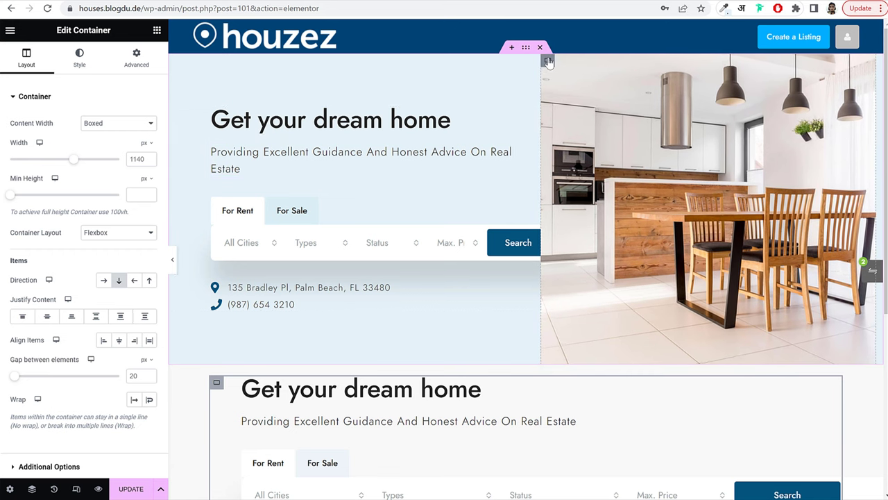
- Copy the hero image column and paste it into the new section beside the text
right_click(548, 62)
left_click(585, 131)
scroll(256, 254, "down", 6)
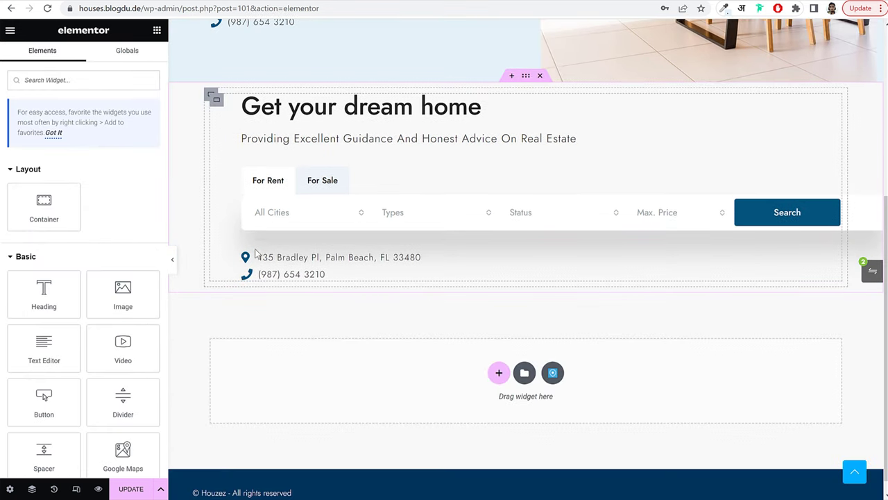
right_click(211, 97)
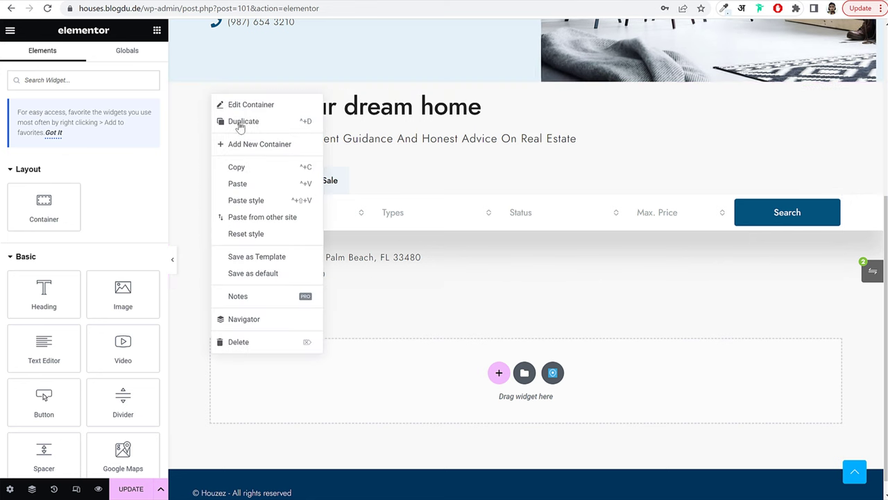
left_click(263, 186)
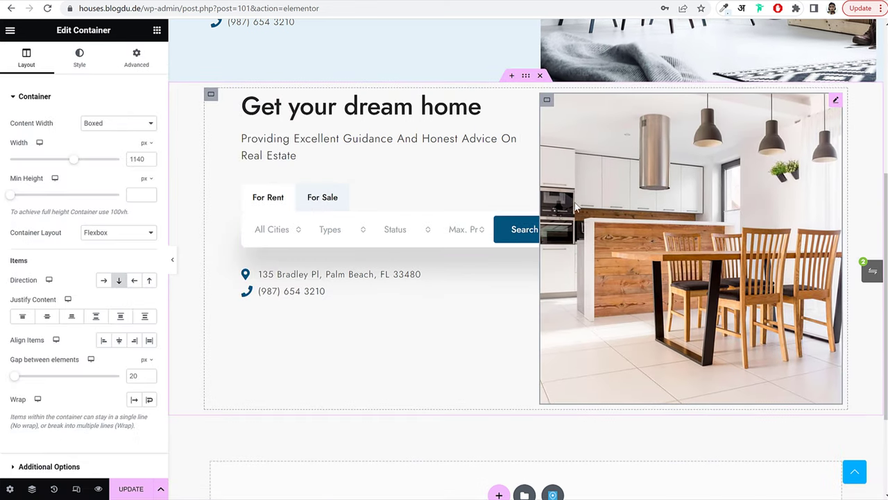
scroll(576, 205, "up", 4)
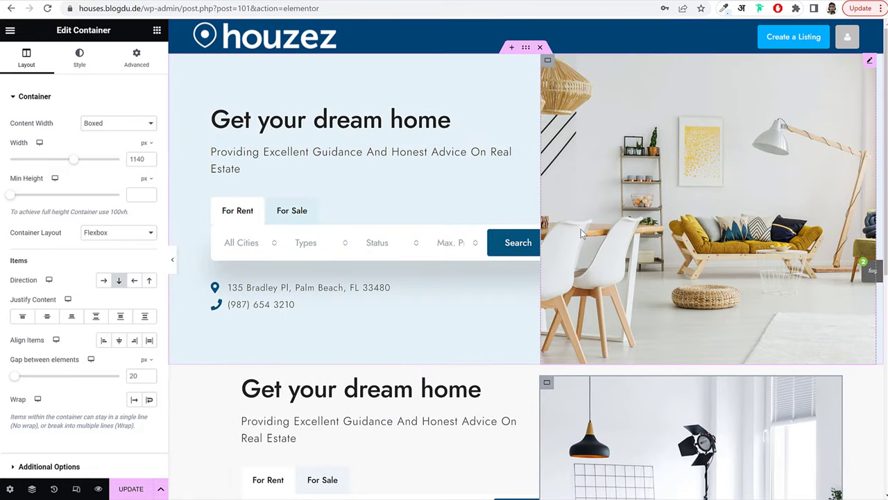
scroll(427, 271, "down", 3)
scroll(458, 250, "up", 3)
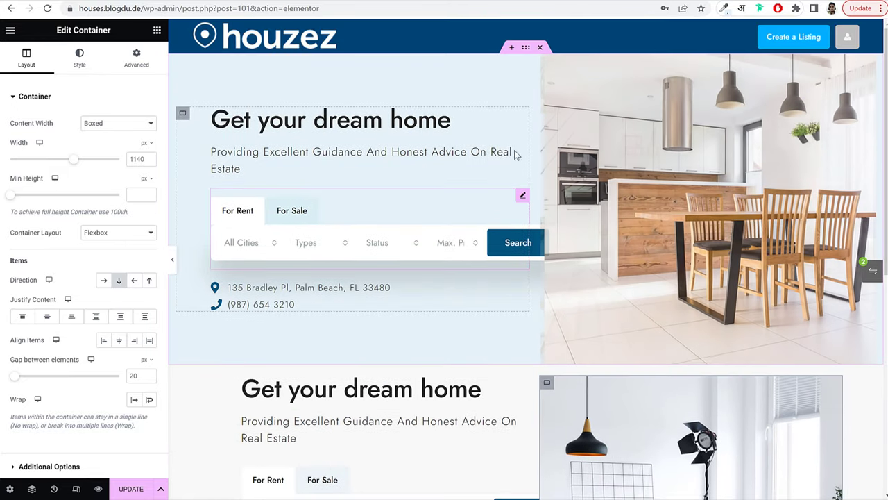
- Paste the original hero section's light-blue styling onto the new section and preview the page
right_click(526, 50)
left_click(546, 119)
scroll(234, 235, "down", 3)
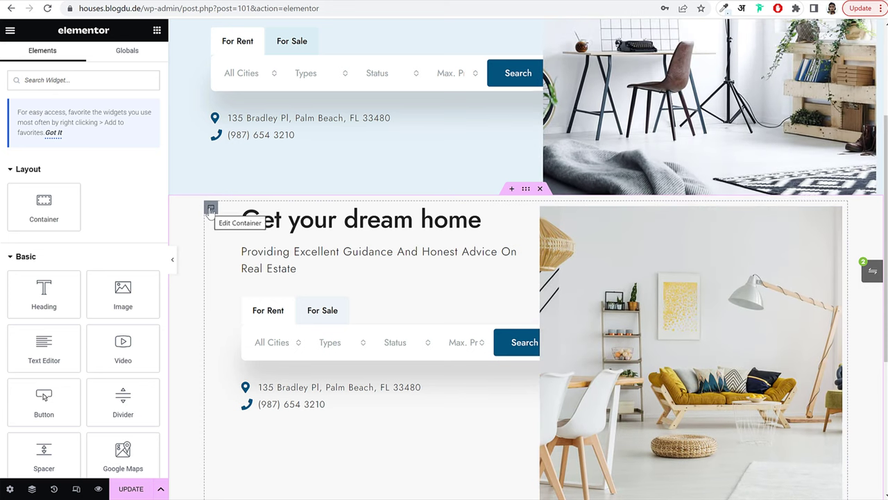
right_click(211, 210)
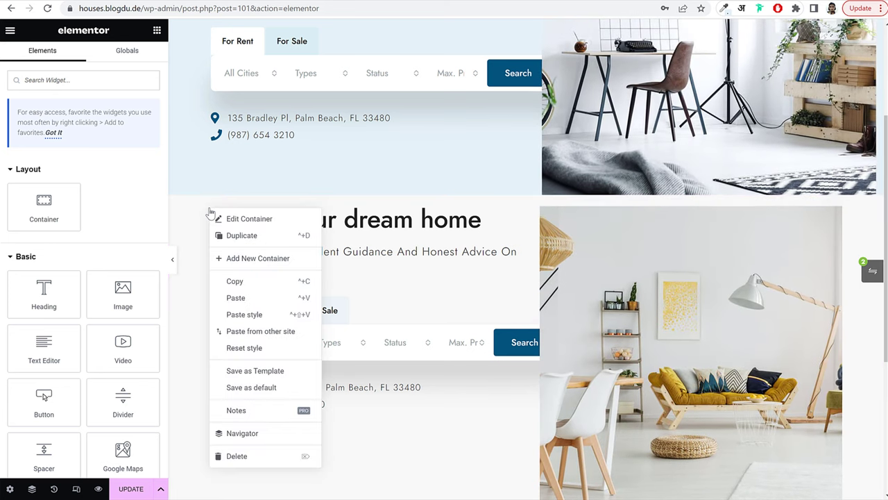
left_click(254, 316)
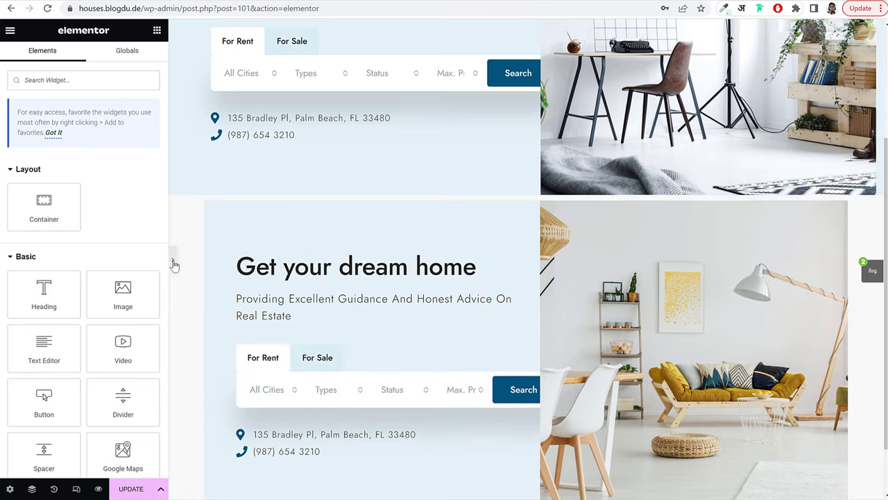
left_click(174, 263)
scroll(471, 235, "down", 2)
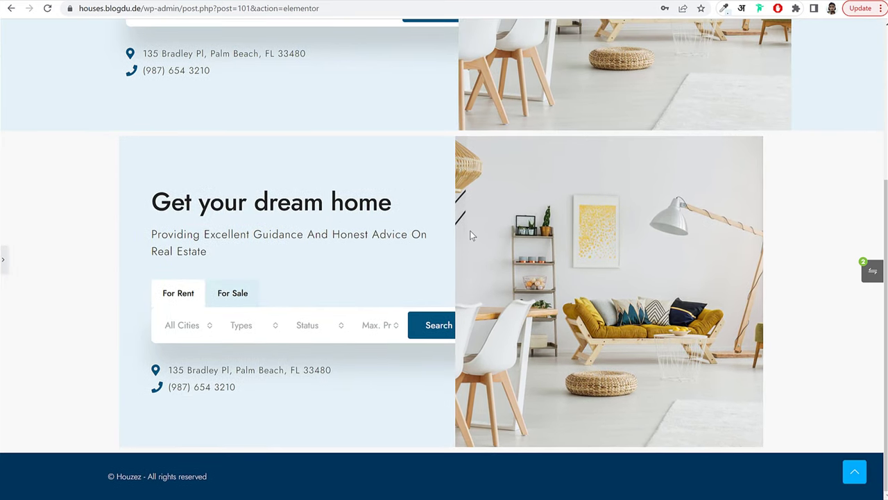
scroll(470, 230, "up", 3)
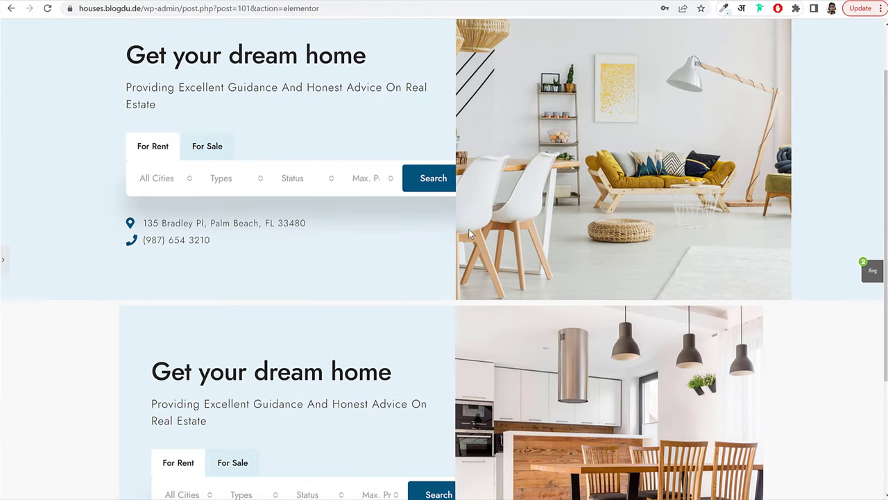
scroll(468, 232, "up", 1)
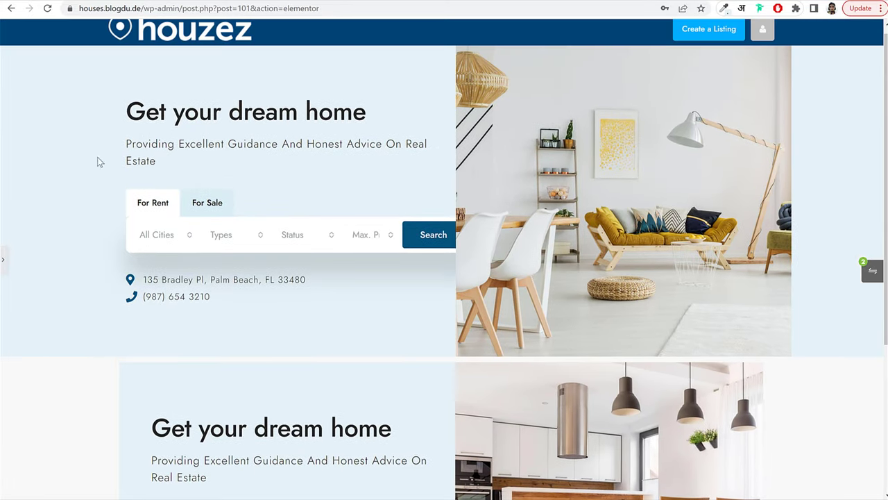
- Delete the original full-width hero section and open the boxed hero container's Style settings
left_click(4, 263)
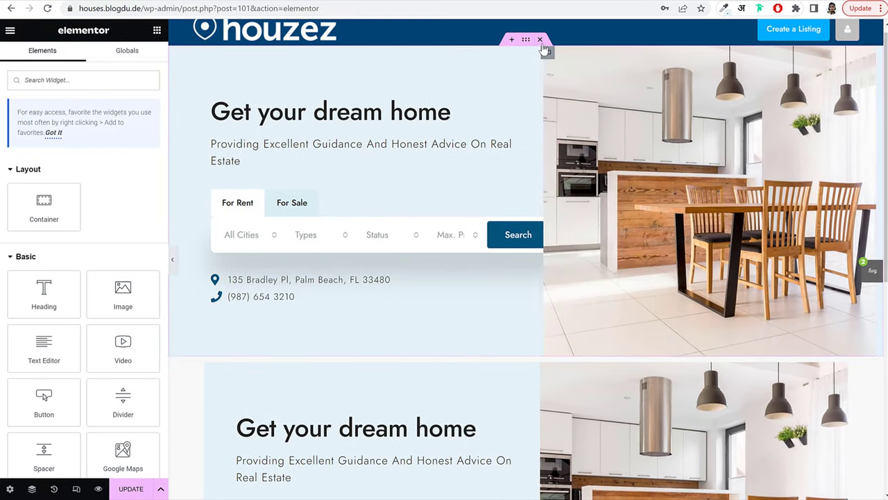
left_click(540, 39)
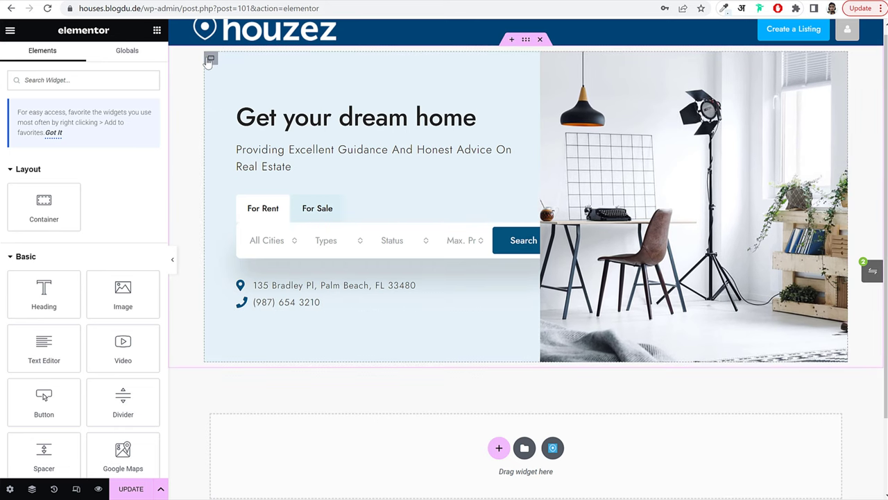
left_click(211, 59)
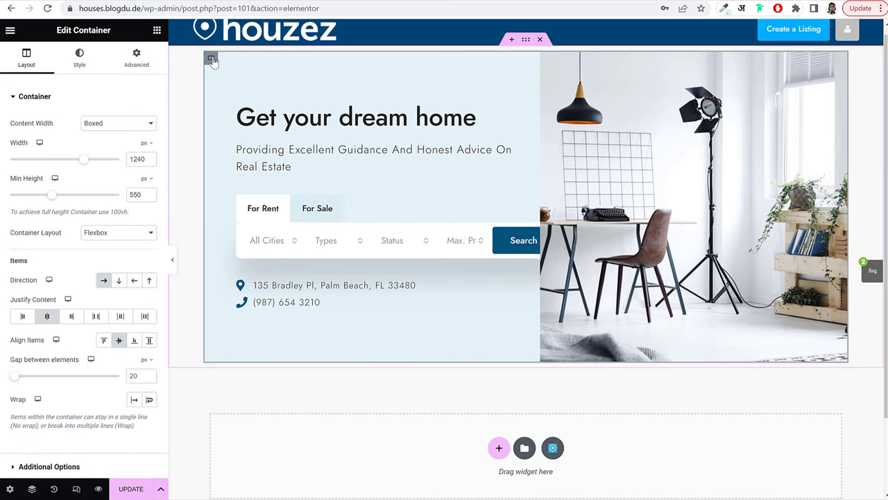
left_click(82, 57)
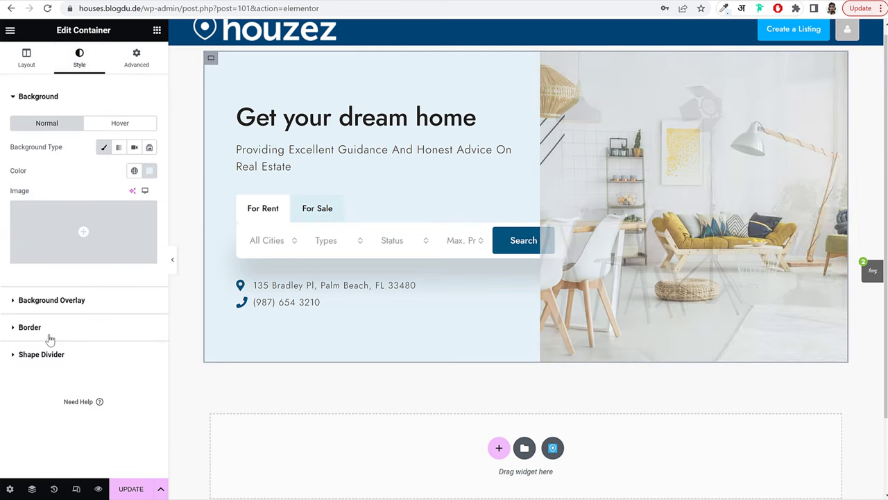
- Round the boxed hero card's corners with a 16 px border radius and preview the result
left_click(38, 324)
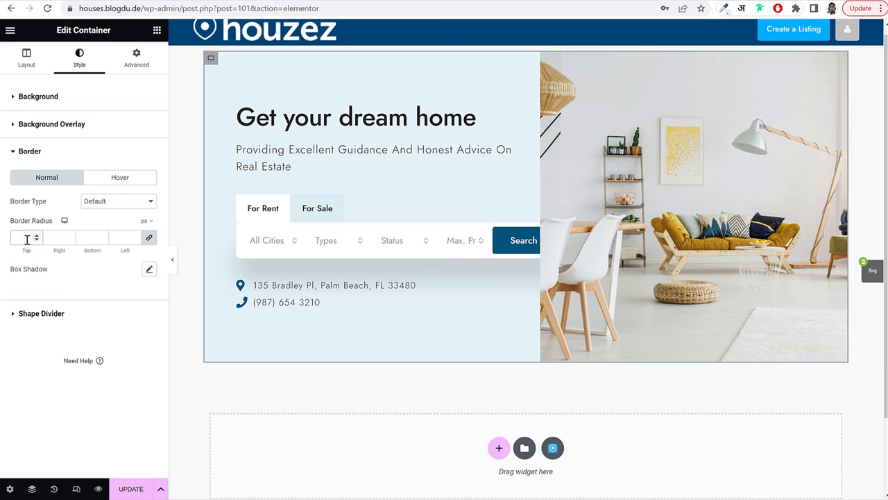
left_click(173, 259)
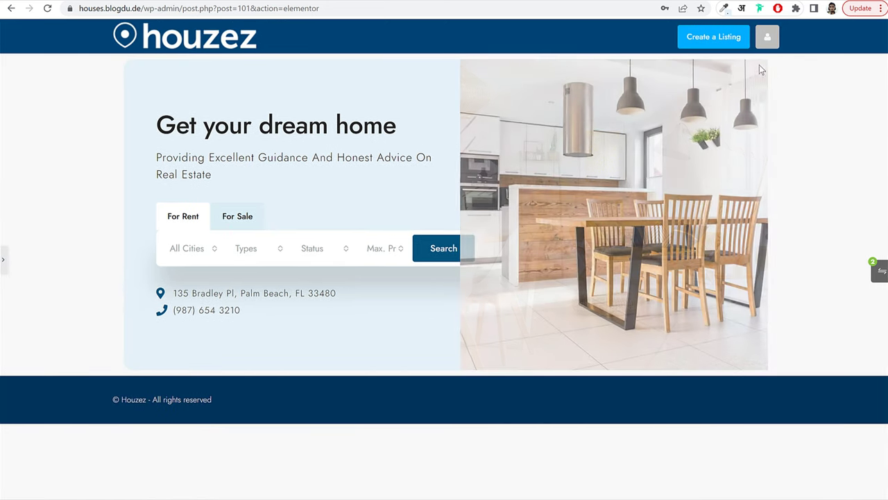
left_click(4, 261)
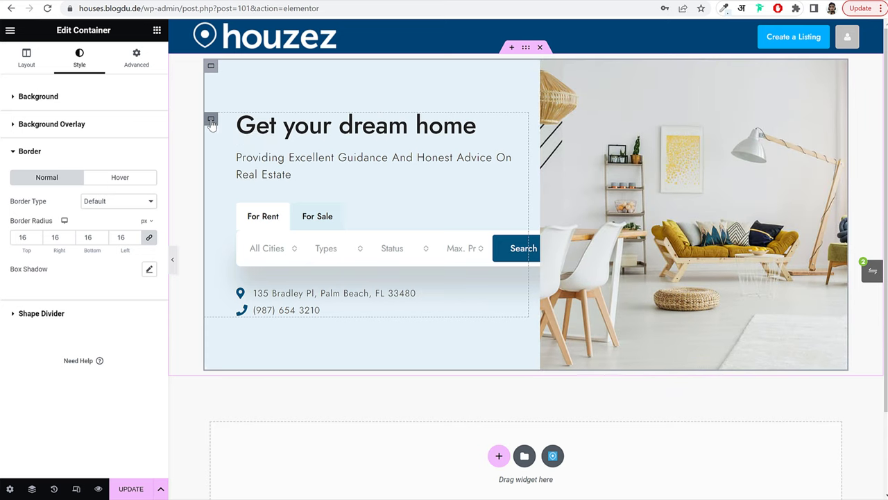
- Set the inner text column container's z-index to 2 so the search bar overlaps the photo
left_click(212, 123)
left_click(139, 60)
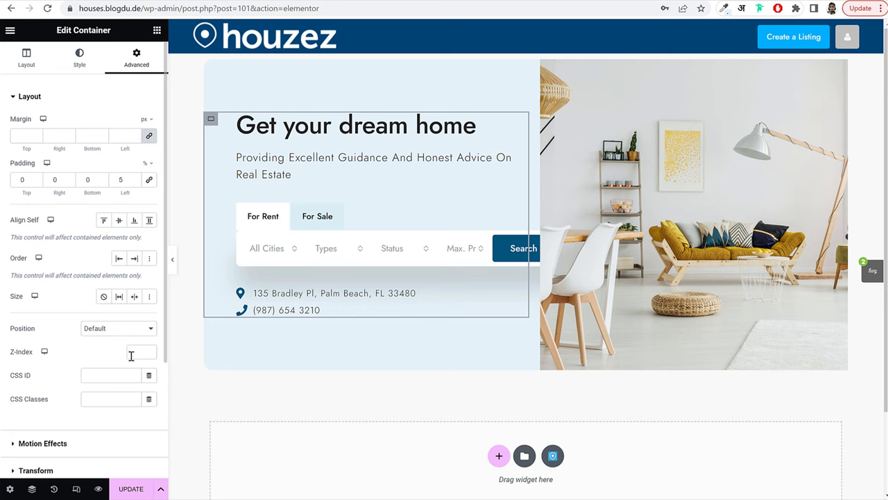
left_click(132, 350)
type("1")
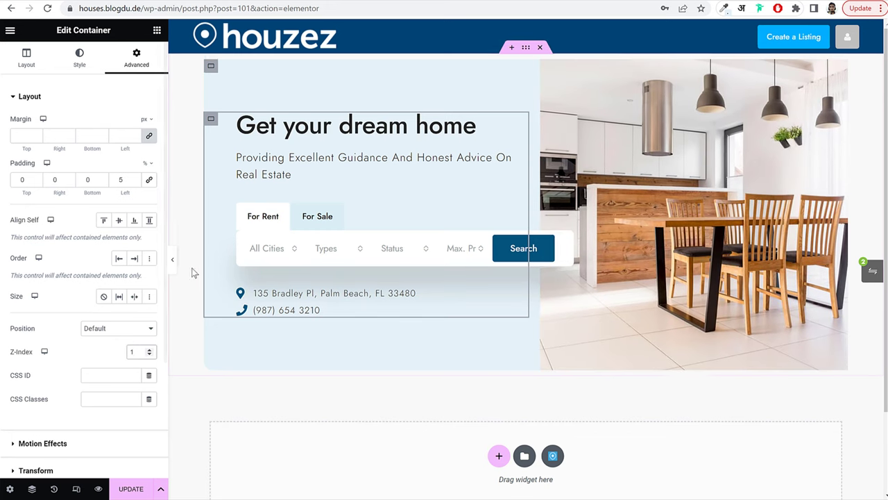
left_click_drag(137, 352, 116, 358)
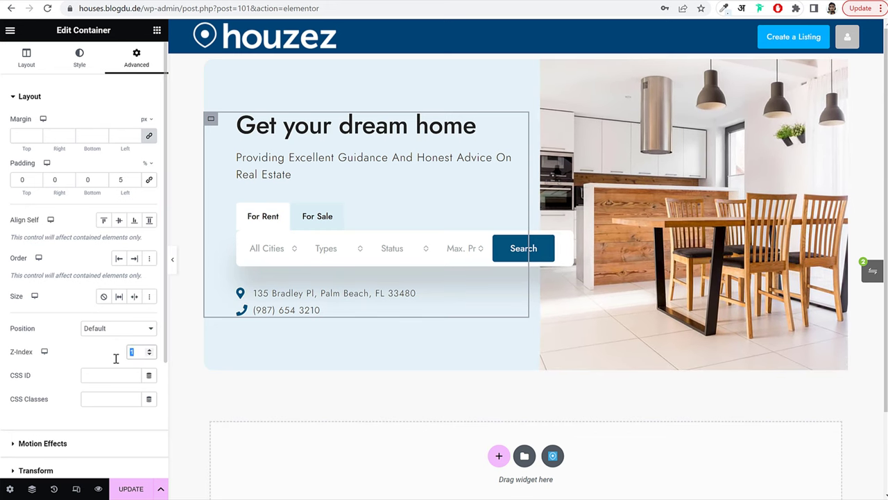
type("2")
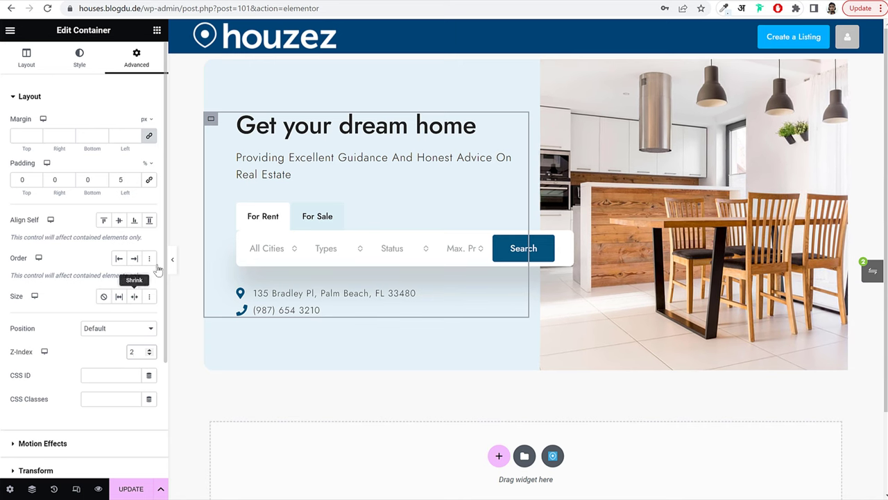
left_click(172, 259)
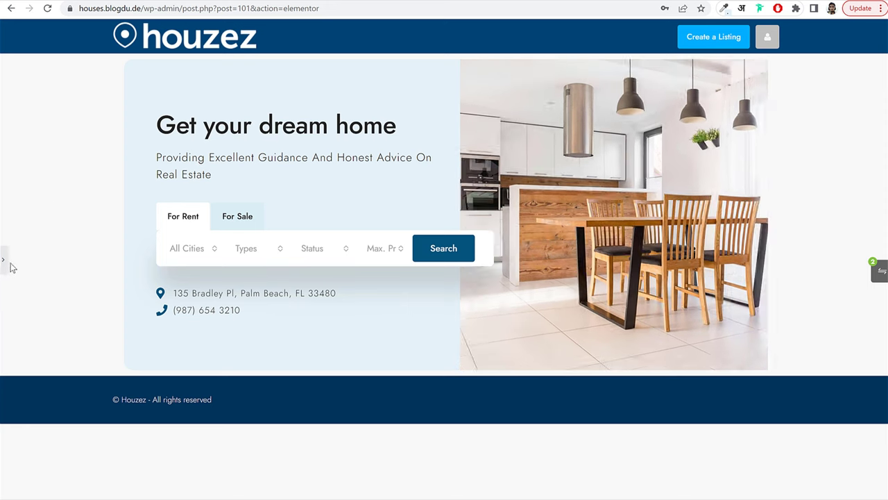
left_click(3, 260)
left_click(157, 29)
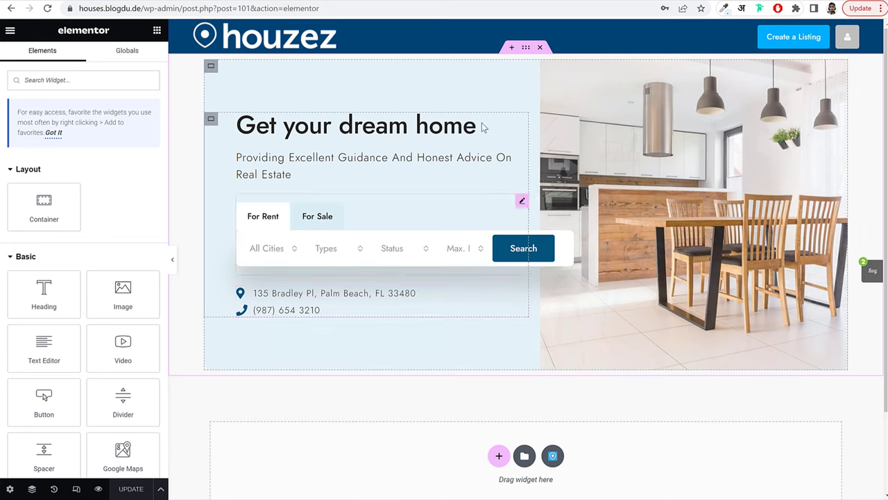
- Give the outer hero section a classic white #FFFFFF background and save the page
left_click(525, 47)
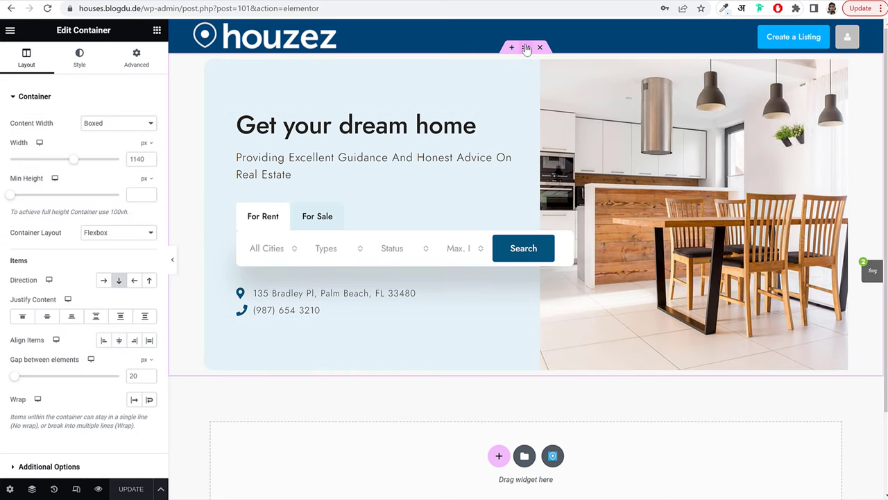
left_click(80, 58)
left_click(103, 147)
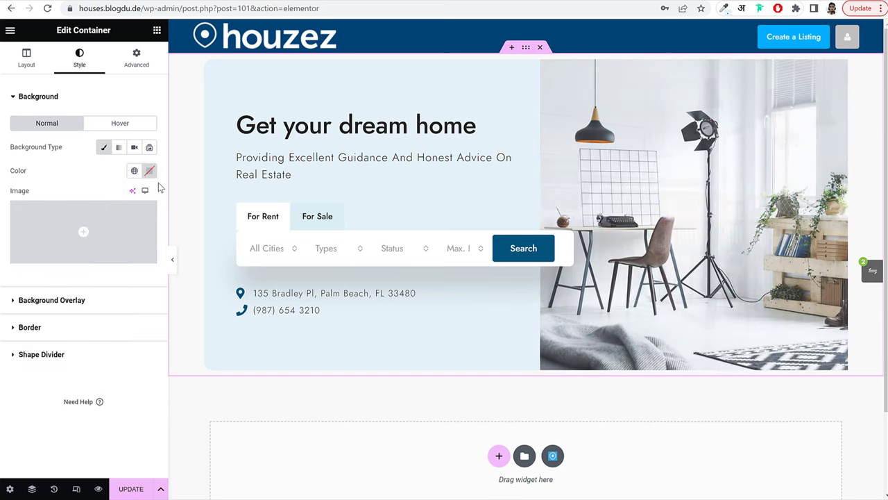
left_click(149, 174)
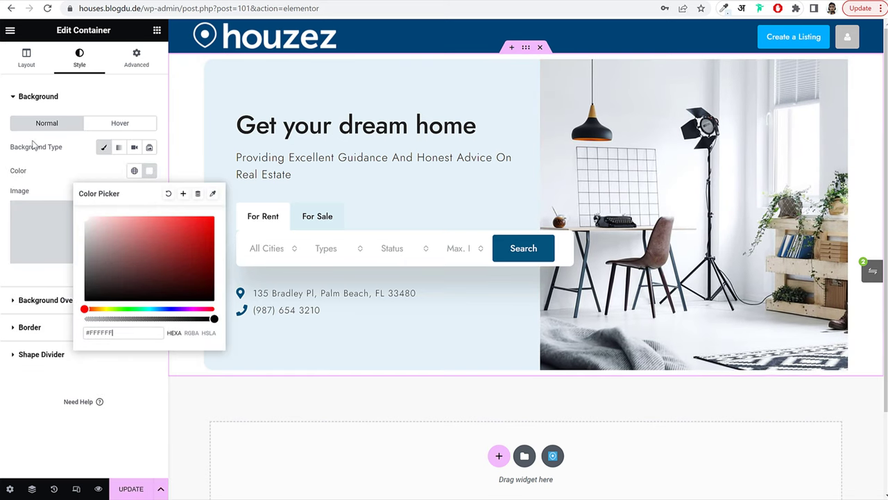
left_click(157, 364)
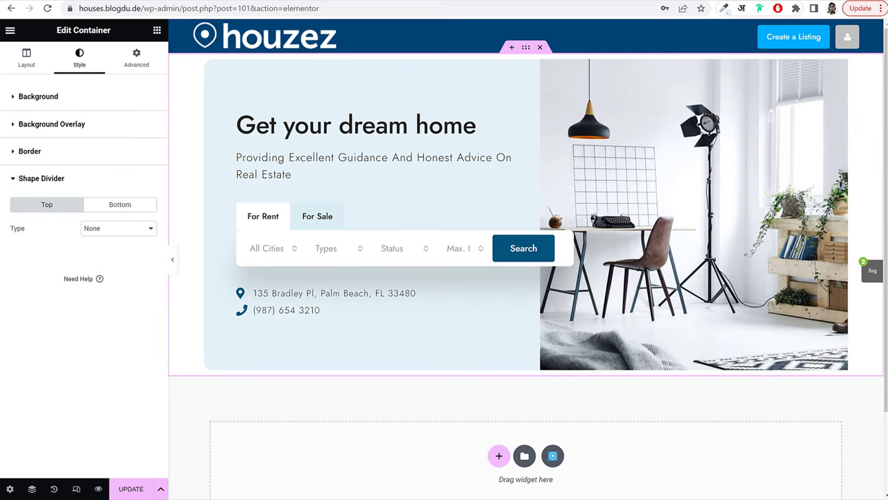
key("ctrl+s")
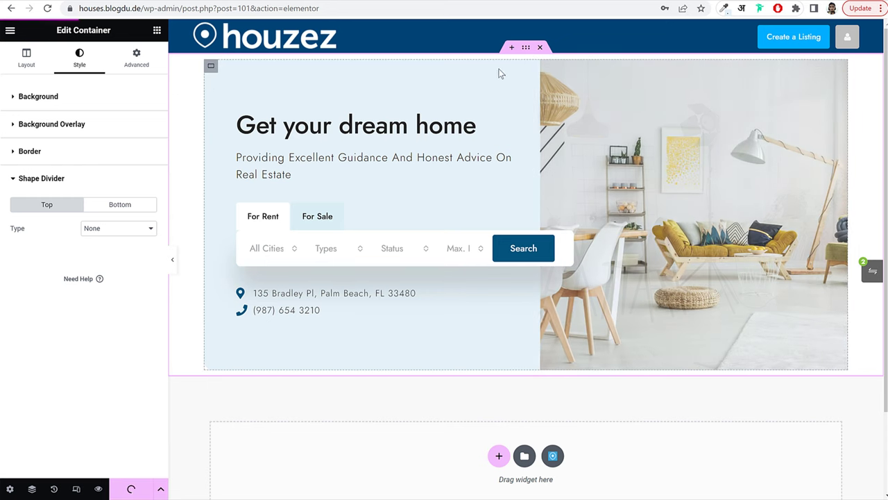
- Widen the hero section to 1240 px and update the page
left_click(26, 57)
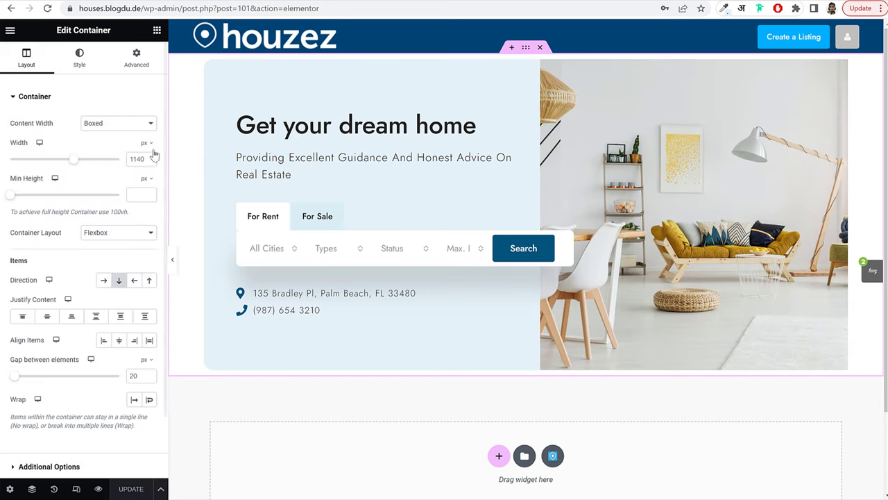
double_click(137, 159)
type("1240")
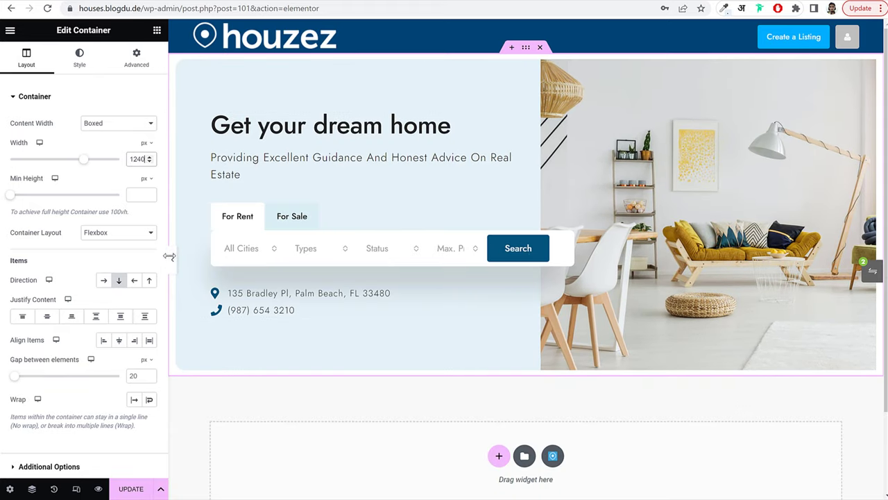
left_click(130, 489)
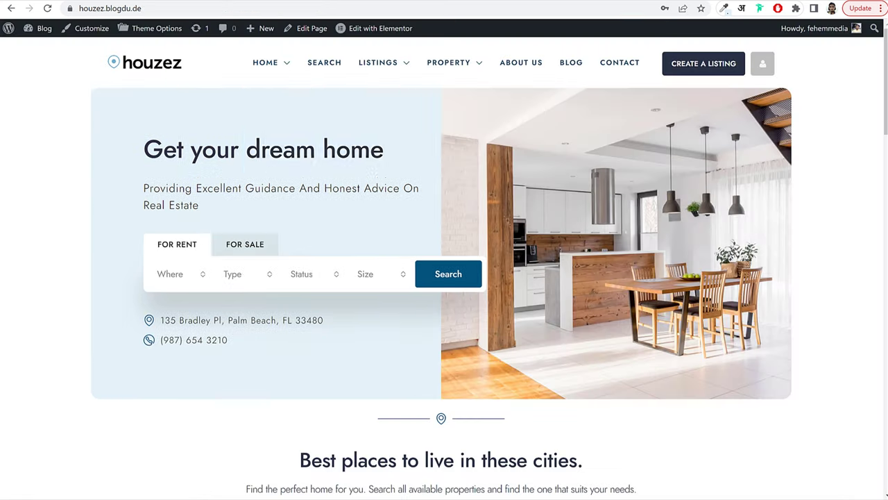
- Scroll through the live Houzez demo homepage to review its 'Best places to live in these cities' section
scroll(626, 304, "down", 3)
scroll(440, 275, "down", 15)
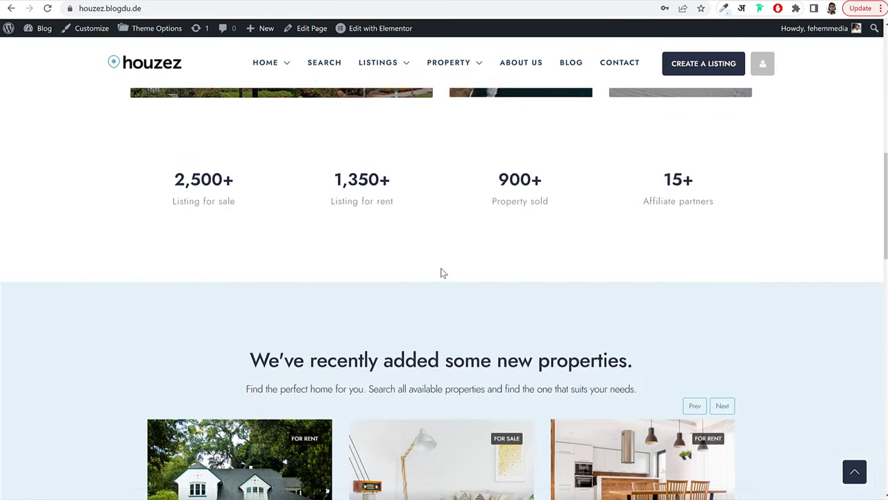
scroll(441, 278, "up", 20)
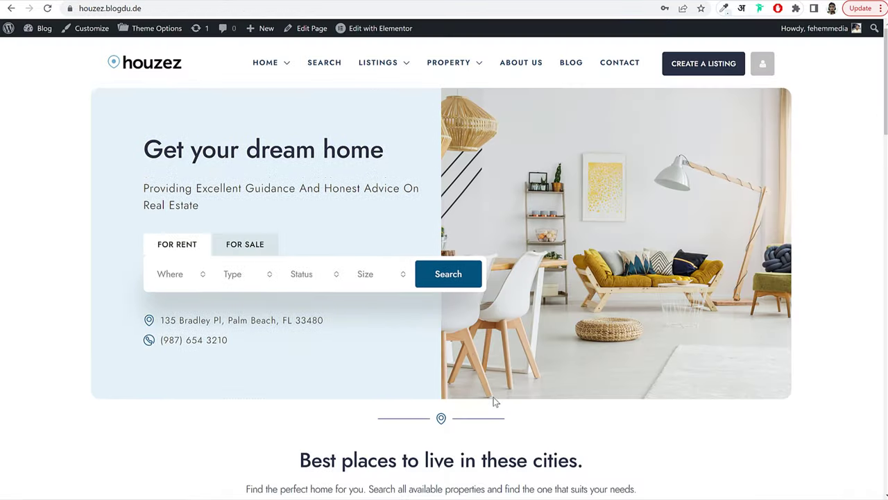
scroll(516, 336, "down", 10)
scroll(517, 340, "down", 8)
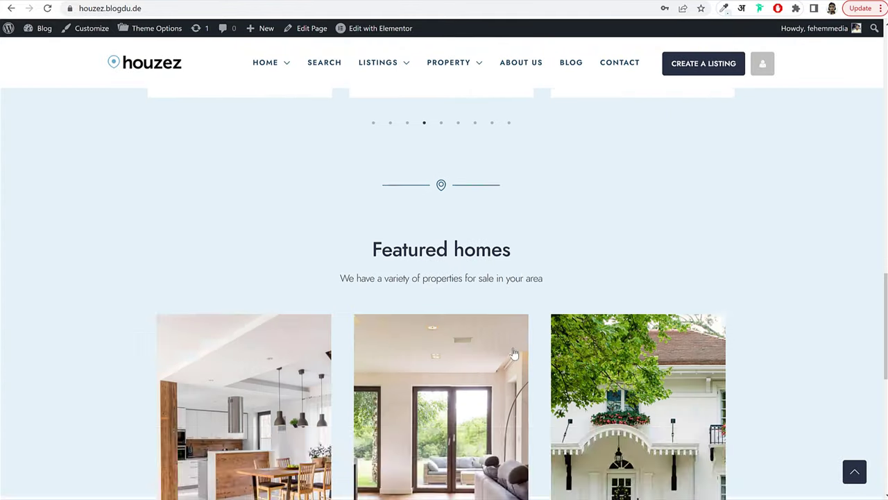
scroll(510, 358, "up", 9)
scroll(513, 359, "up", 10)
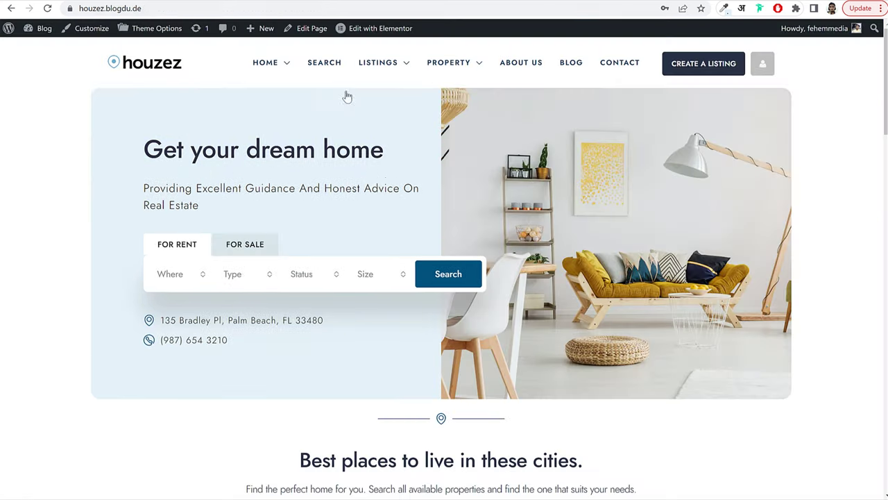
scroll(538, 309, "down", 3)
scroll(537, 309, "down", 1)
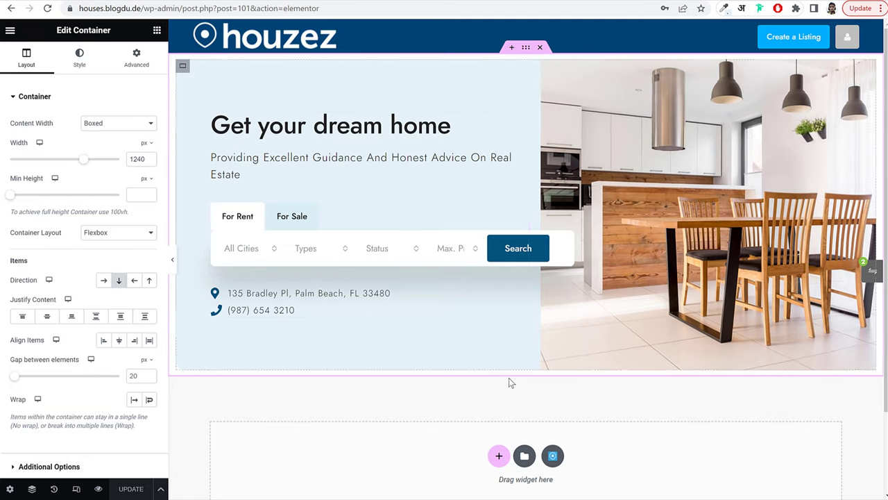
scroll(509, 377, "down", 2)
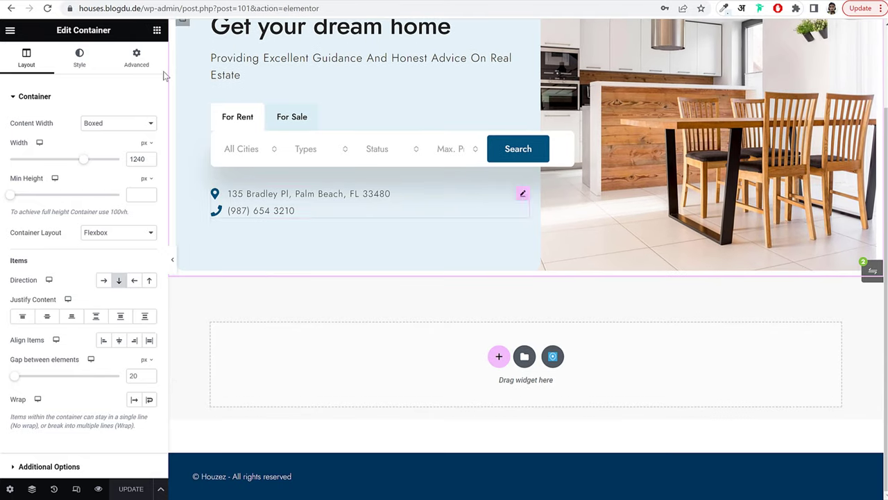
- Add a single-container Flexbox section below the hero and drop a Divider widget into it
left_click(499, 356)
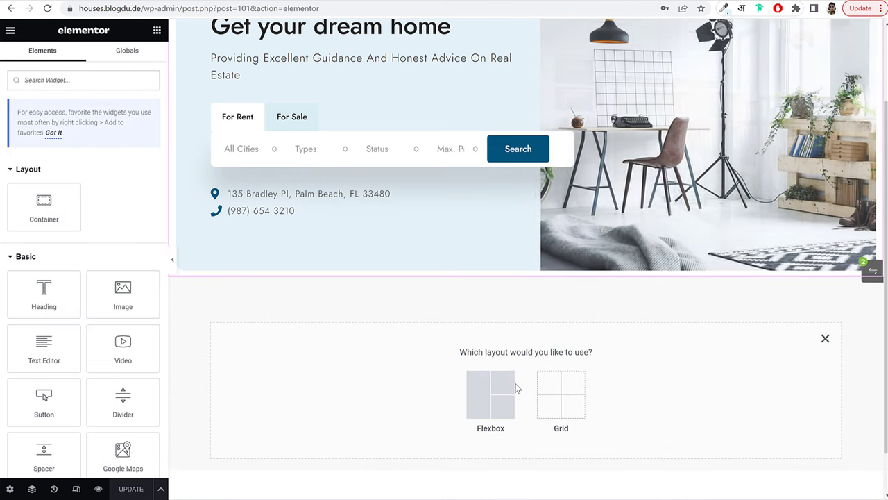
left_click(514, 395)
left_click(370, 383)
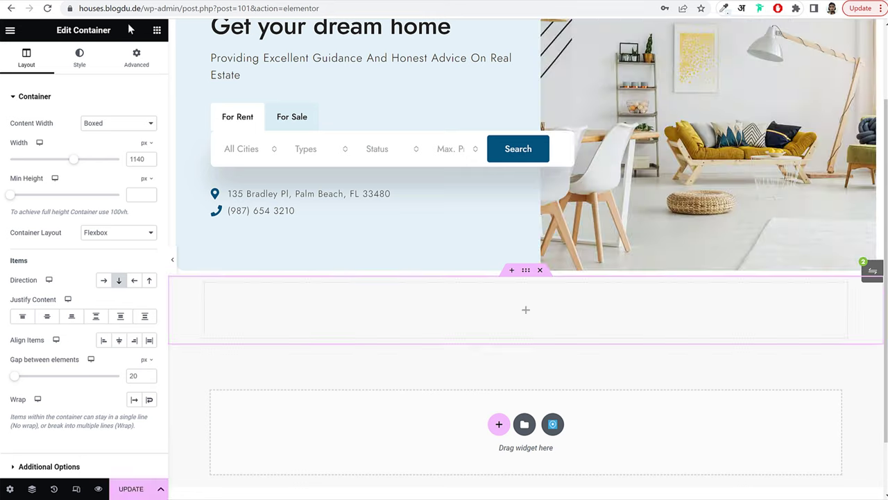
left_click(157, 30)
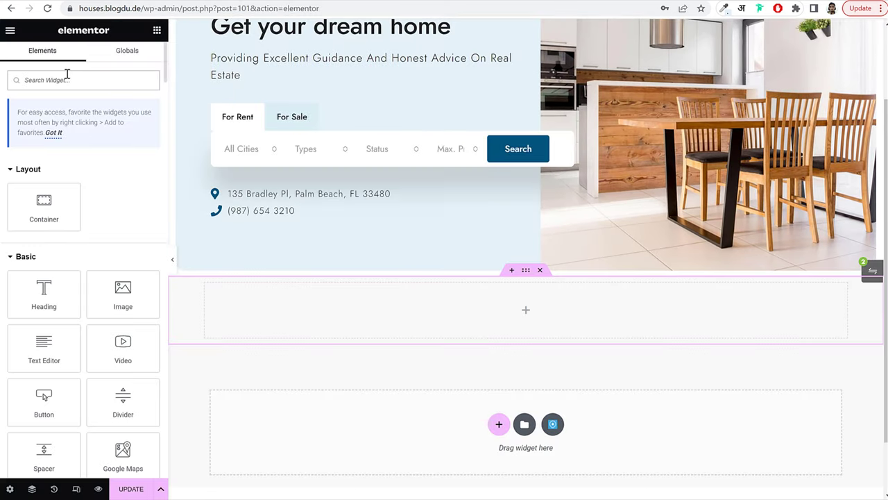
type("div")
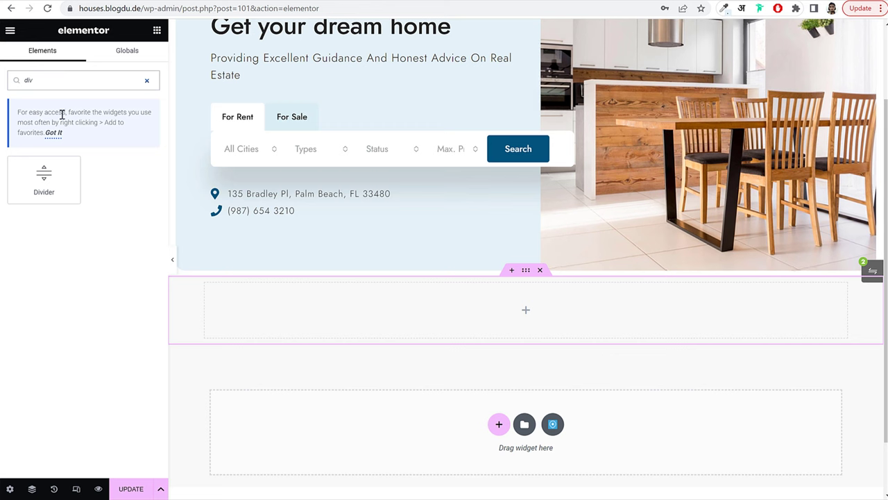
left_click_drag(44, 177, 545, 305)
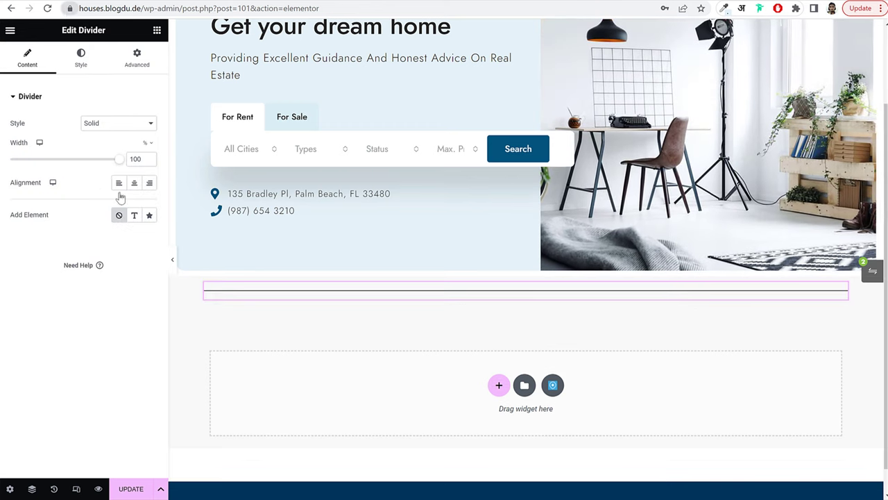
- Give the divider a map marker icon in its middle
left_click(149, 215)
left_click(105, 267)
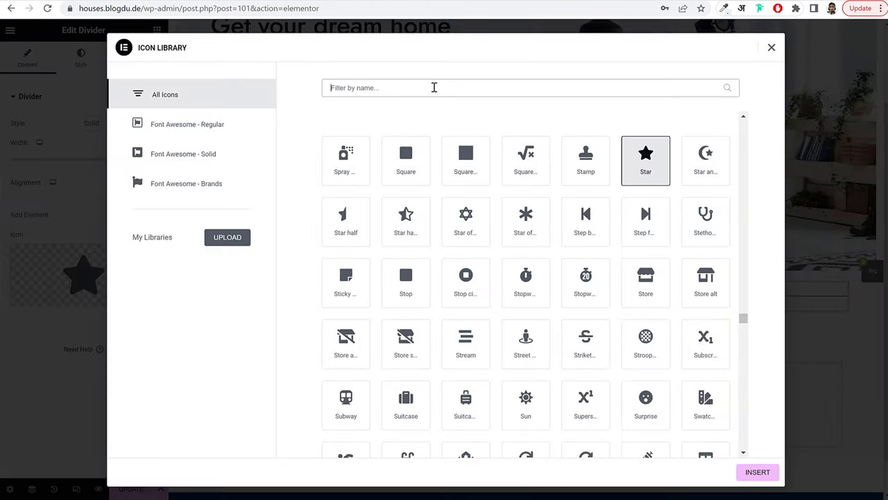
type("map")
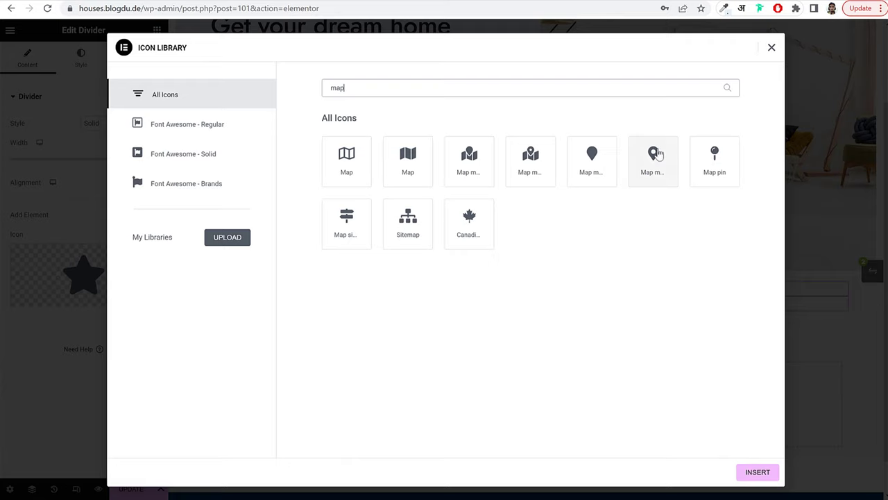
left_click(760, 471)
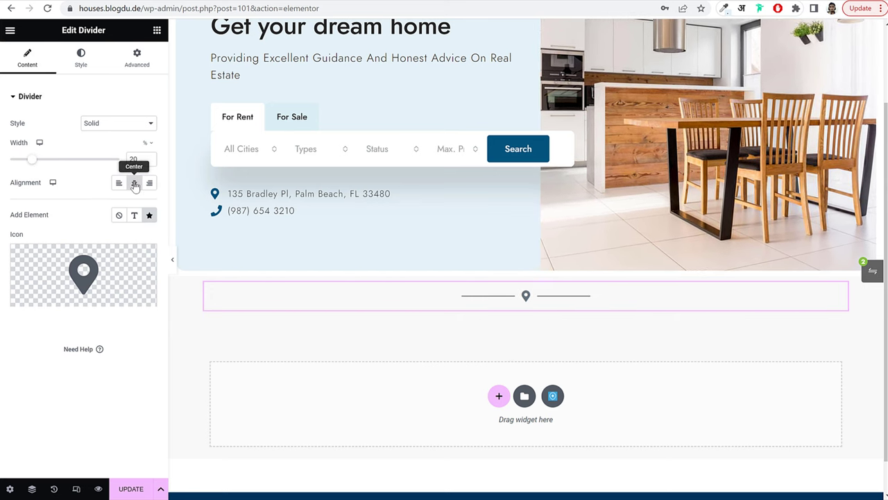
- Colour the divider's map-pin icon with the dark blue global colour
left_click(84, 66)
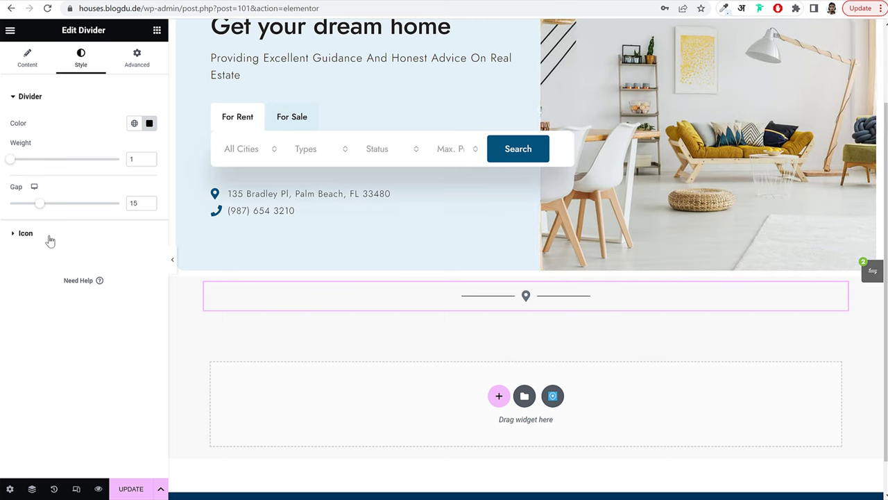
left_click(28, 233)
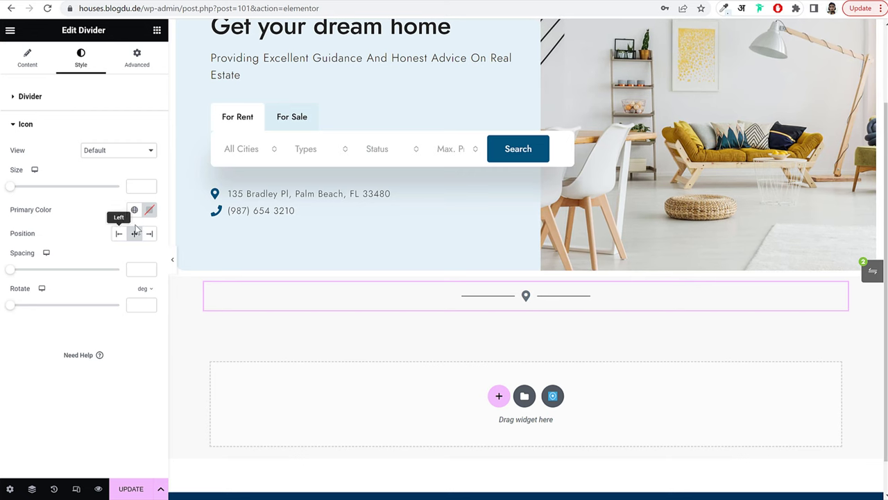
left_click(133, 211)
left_click(59, 341)
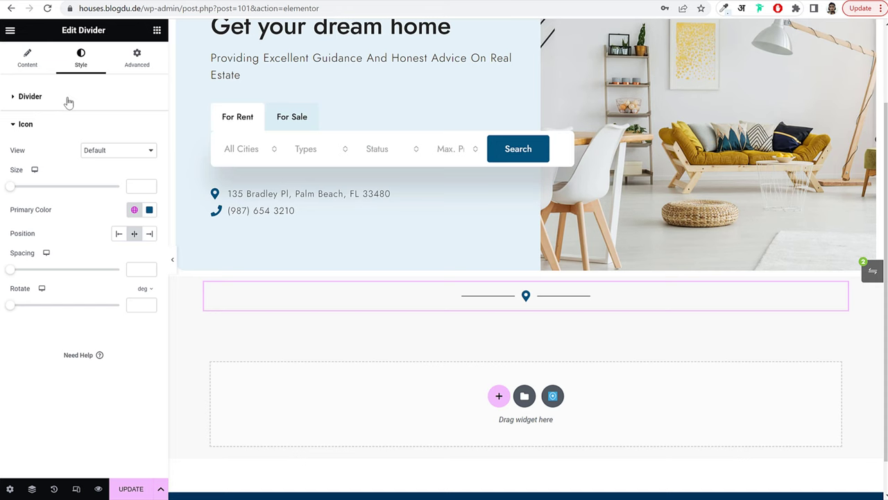
- Set the divider lines to the dark blue global colour
left_click(68, 102)
left_click(131, 125)
left_click(85, 253)
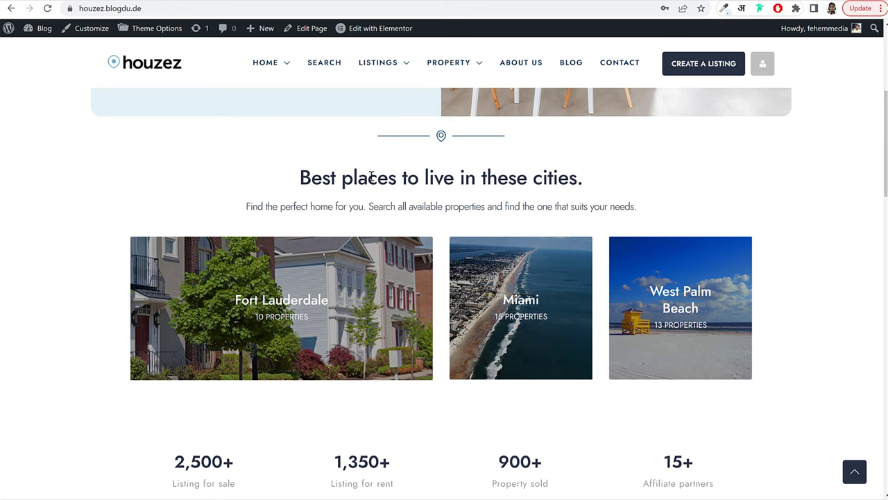
- Add a centred heading below the divider reading 'Best places to live in these cities.'
triple_click(371, 177)
key("ctrl+c")
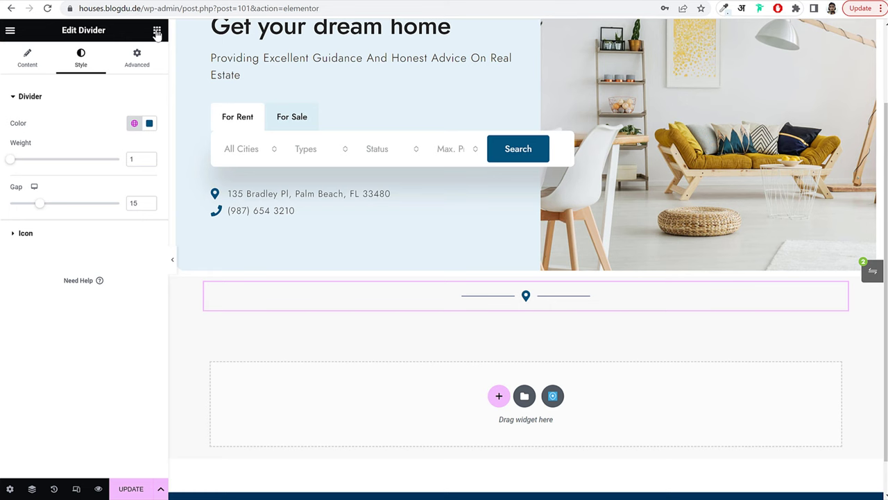
left_click(157, 33)
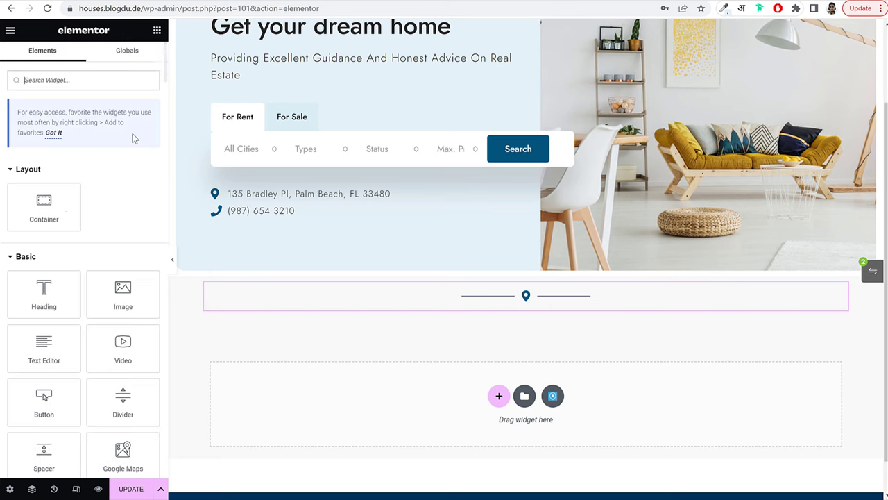
left_click_drag(35, 288, 552, 309)
triple_click(102, 152)
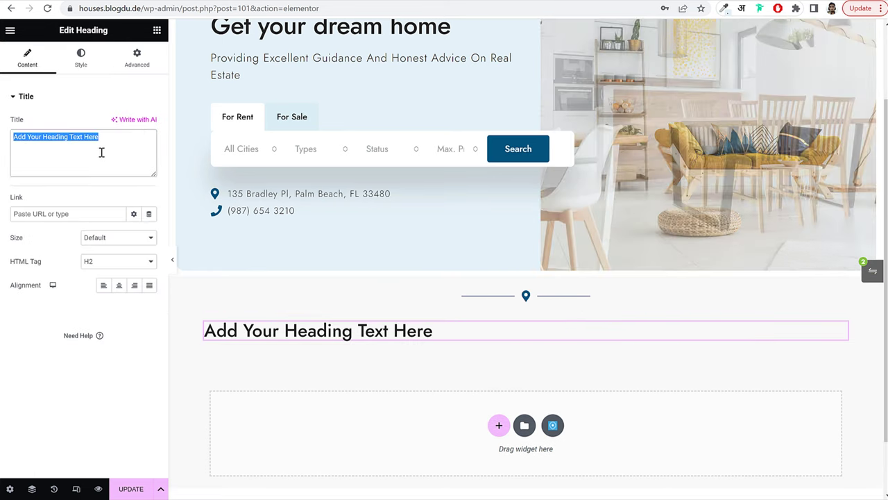
key("ctrl+v")
left_click(119, 285)
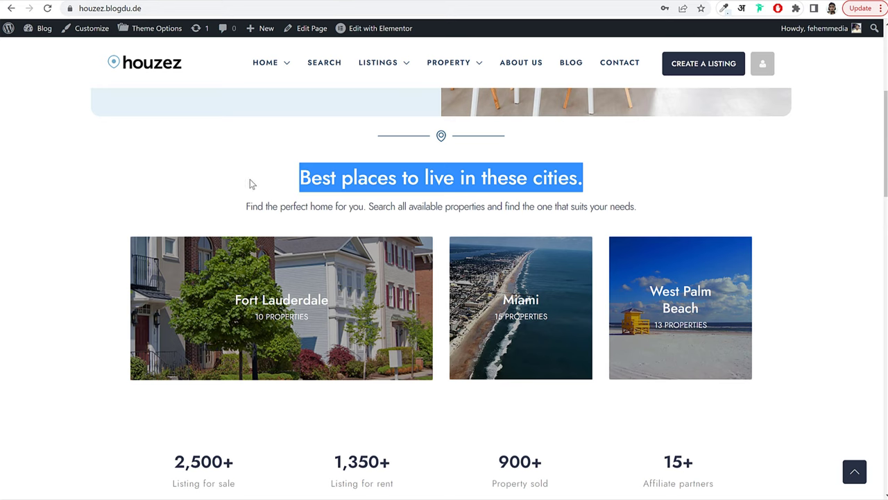
- Copy the subtitle sentence from the reference Houzez page
left_click(264, 188)
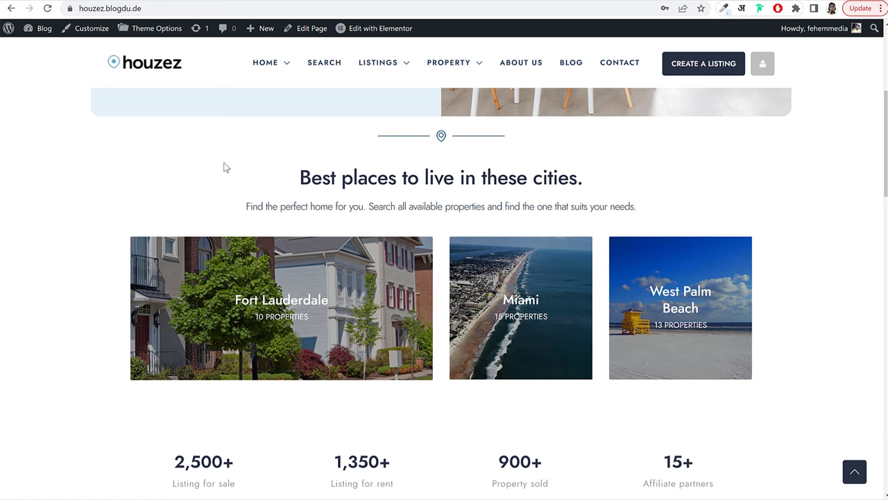
left_click_drag(246, 206, 638, 210)
key("ctrl+c")
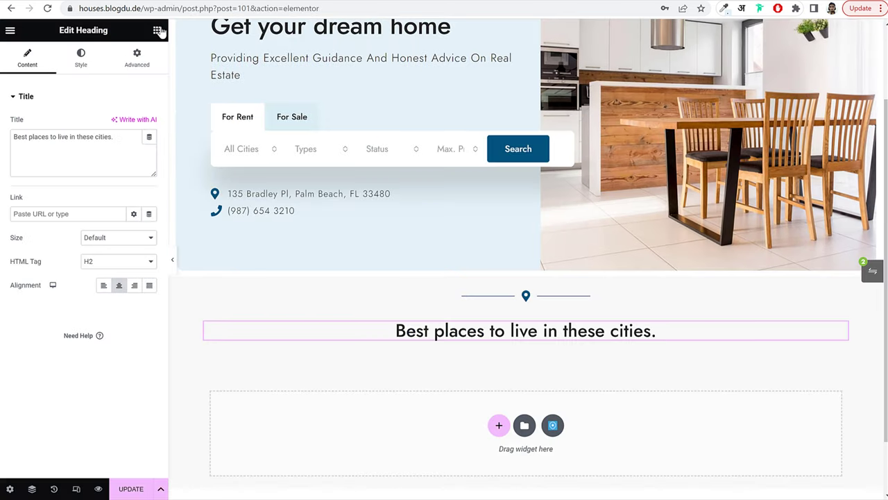
left_click(158, 30)
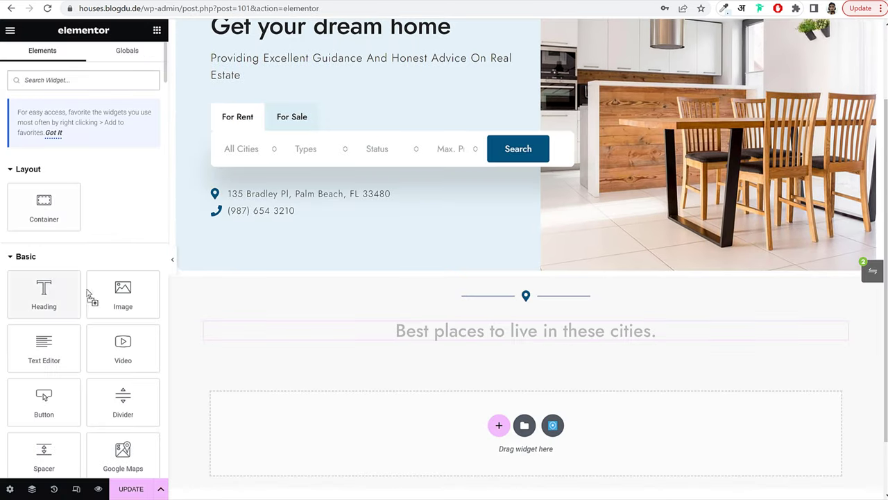
- Add a centred subtitle heading with the copied sentence, coloured with the dark blue global colour
left_click_drag(73, 295, 504, 342)
left_click(95, 139)
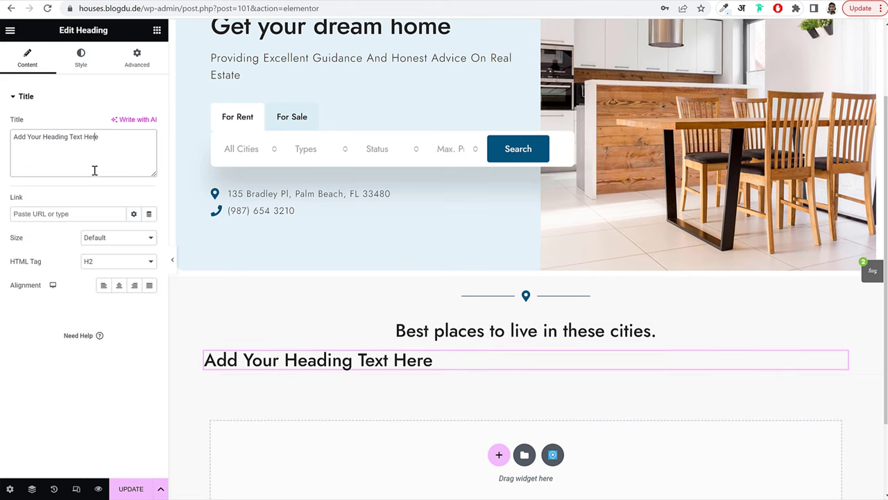
key("ctrl+a")
key("ctrl+v")
left_click(120, 286)
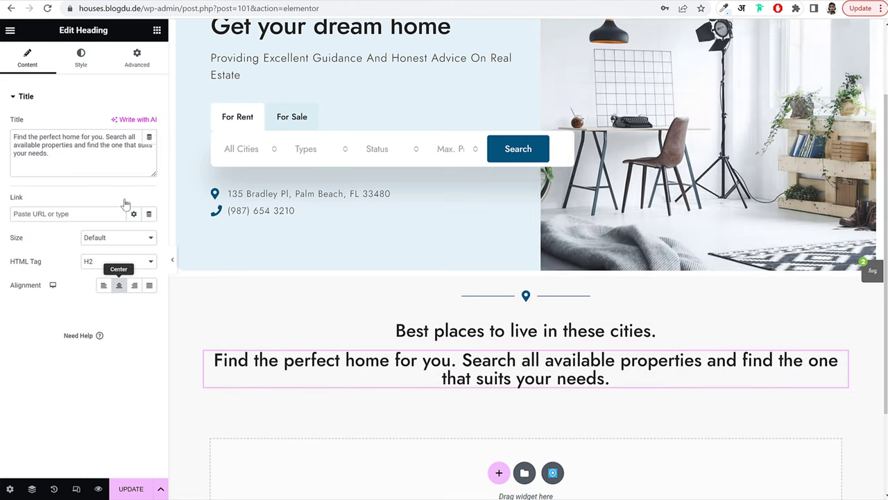
left_click(81, 58)
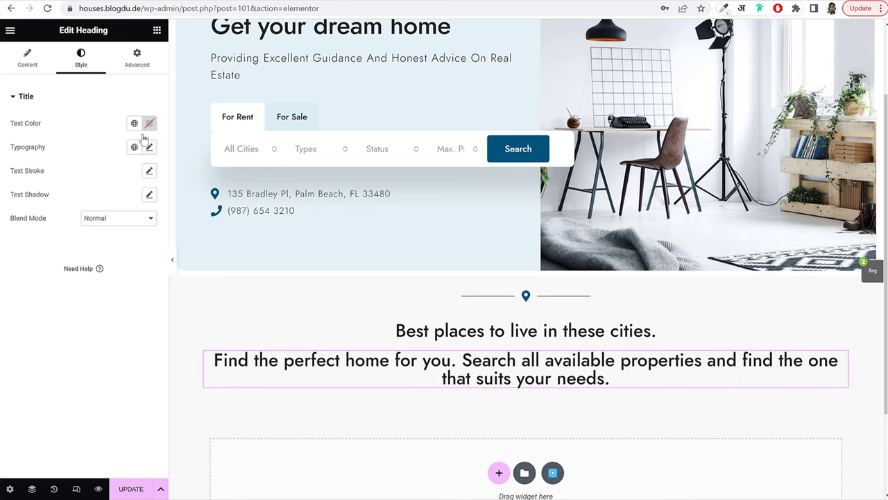
left_click(133, 124)
left_click(60, 257)
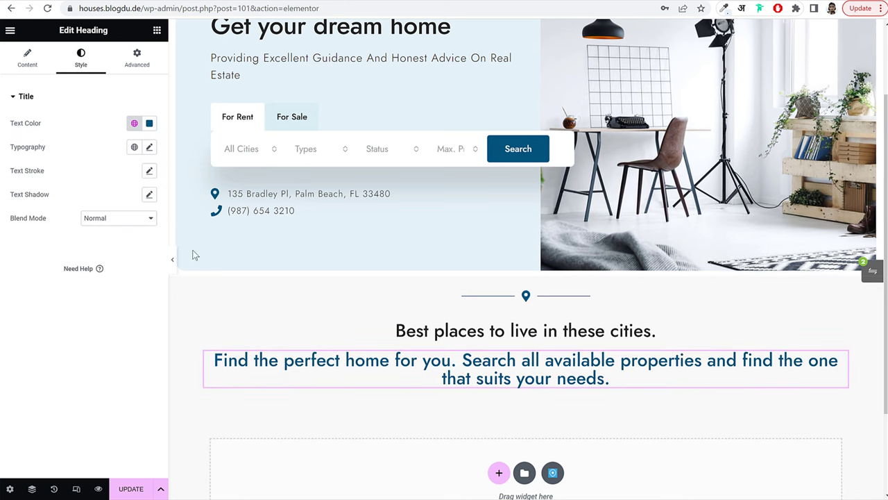
- Set the subtitle typography to 18px size, Light 300 weight and -0.5 letter spacing
left_click(148, 147)
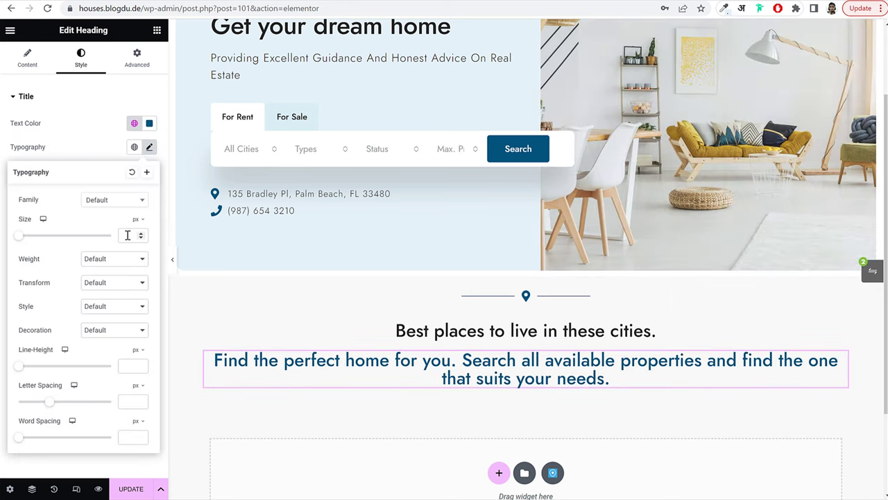
left_click(128, 236)
type("16")
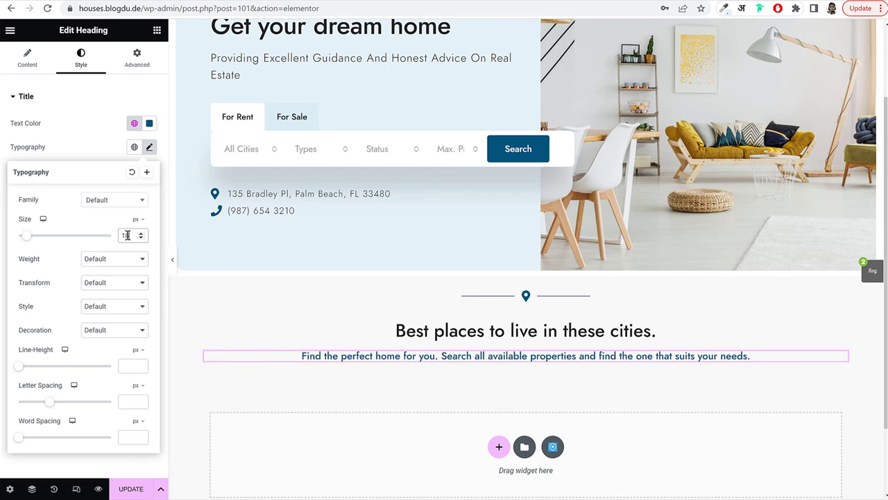
left_click(132, 257)
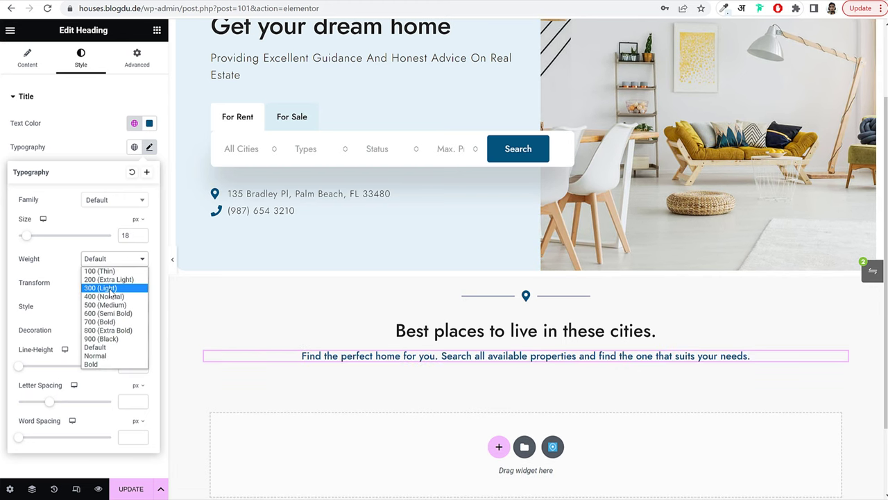
left_click(110, 288)
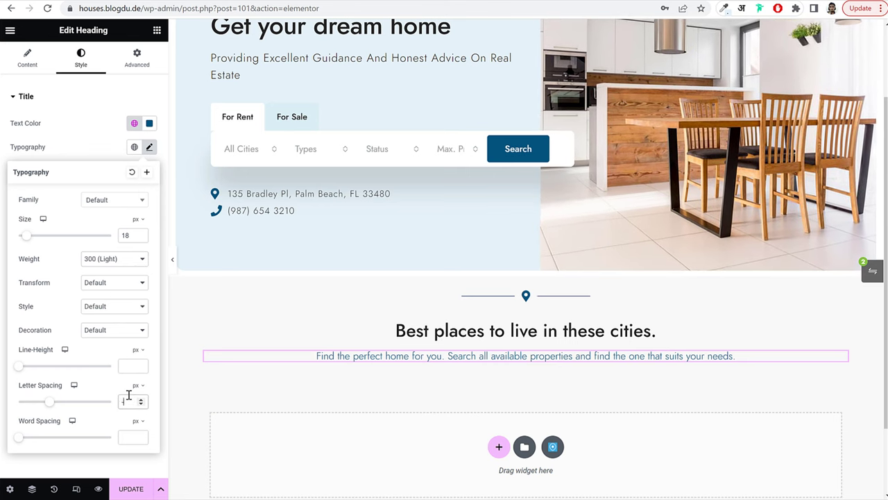
left_click(128, 399)
type("-0.5")
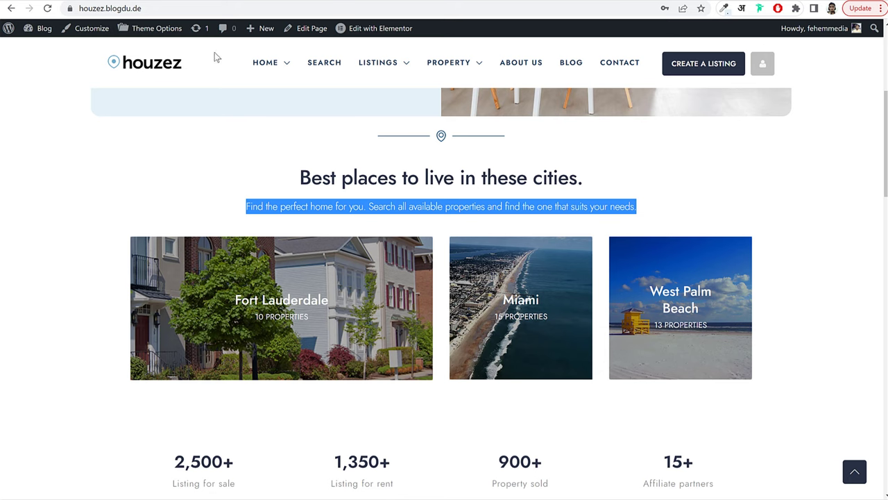
left_click(170, 169)
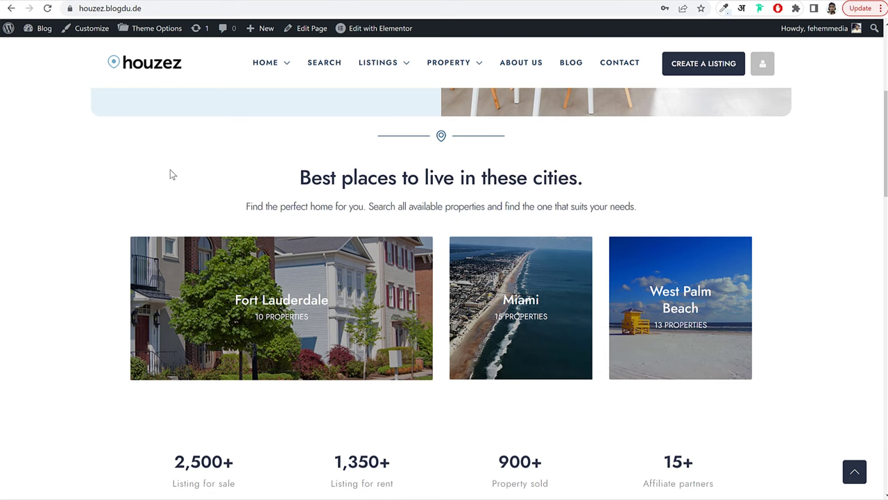
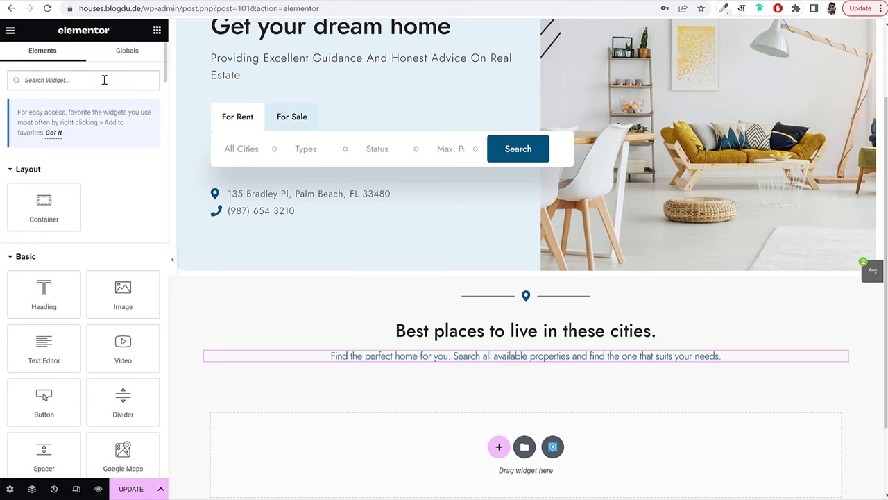
- Search for Houzez widgets and place a Houzez Grids block below the cities subtitle
type("hous")
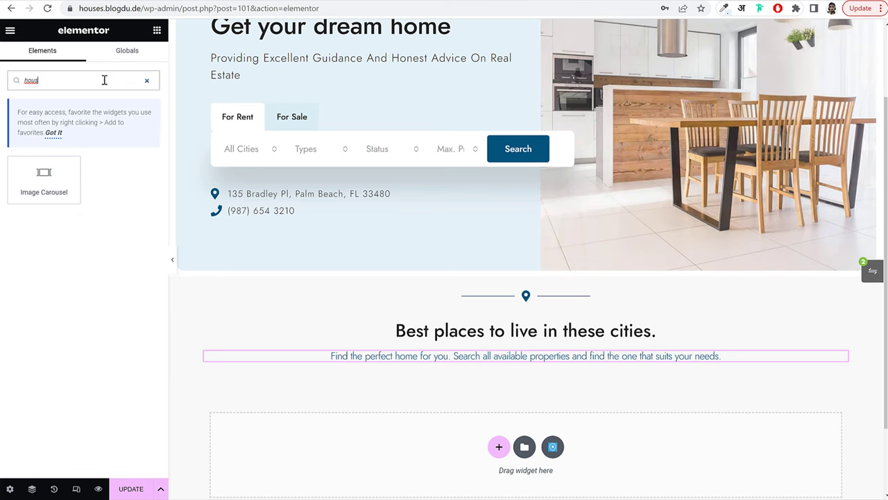
key("BackSpace")
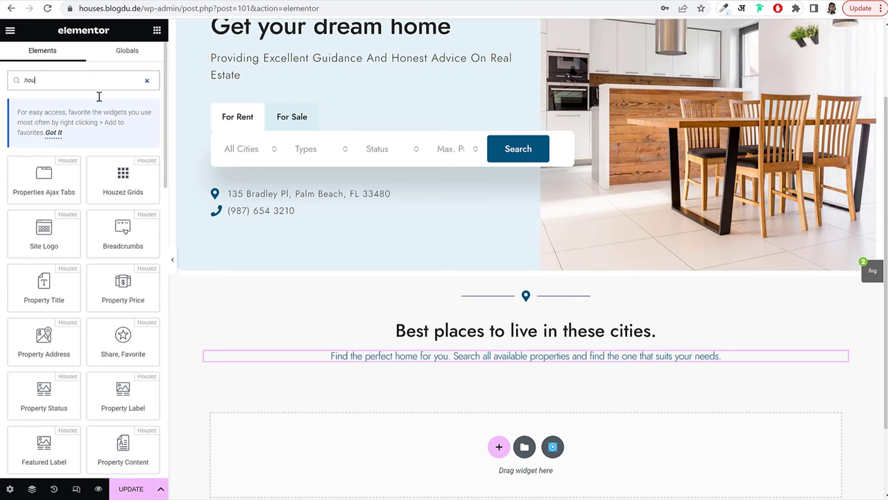
left_click_drag(122, 173, 568, 360)
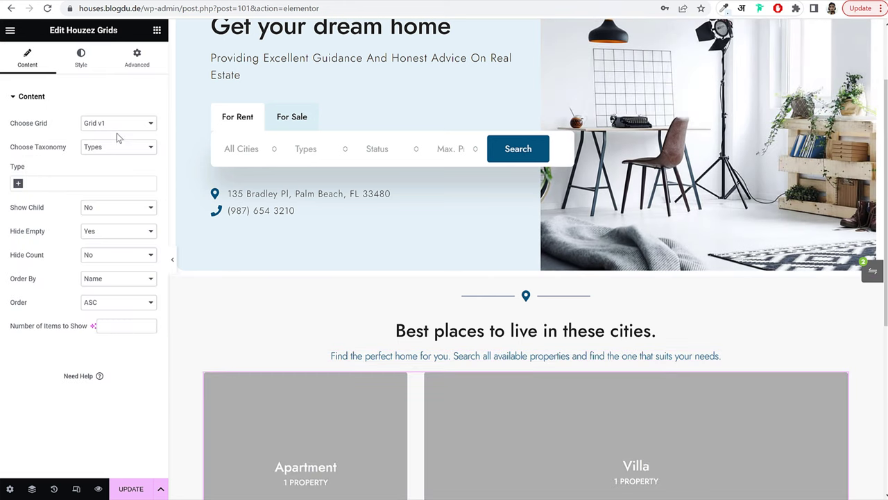
- Set the grid's taxonomy to City and its style to Grid v4, then select the cities section
scroll(451, 249, "down", 1)
scroll(451, 248, "down", 2)
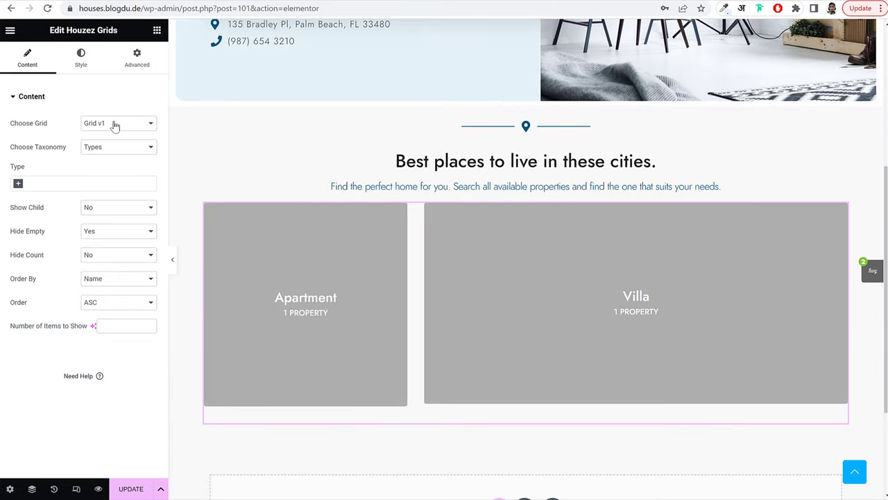
left_click(104, 149)
left_click(105, 200)
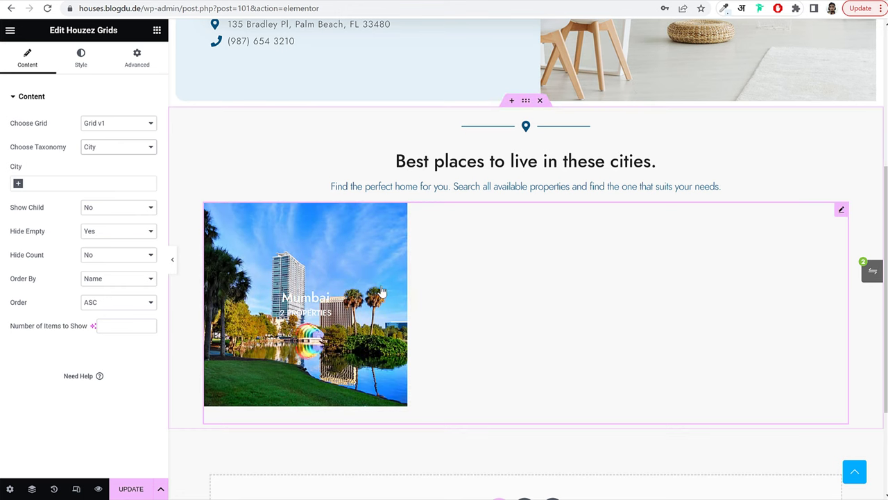
left_click(84, 123)
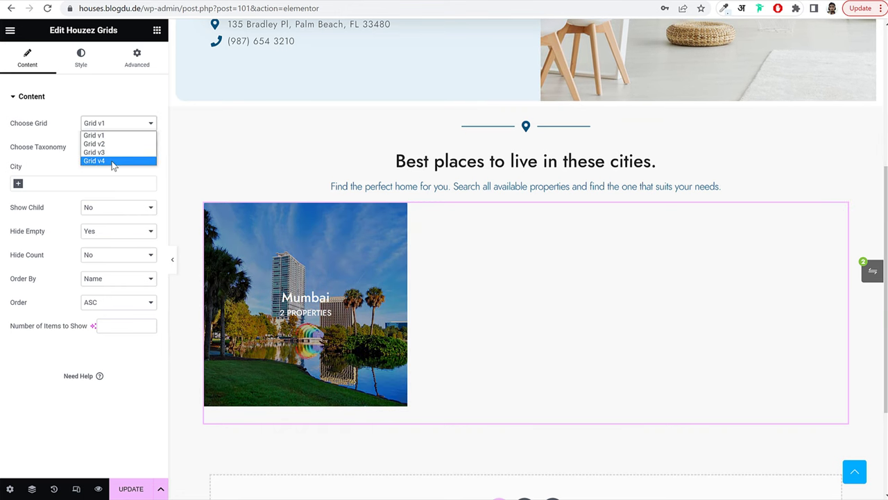
left_click(113, 161)
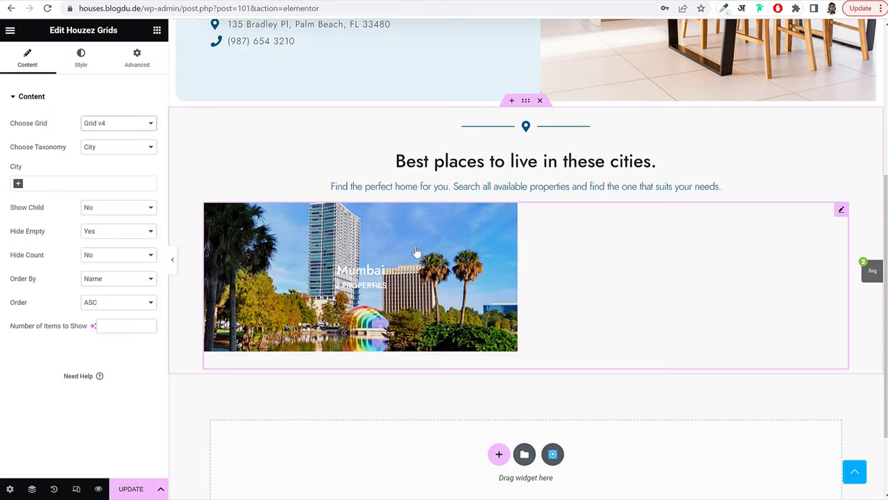
left_click(526, 101)
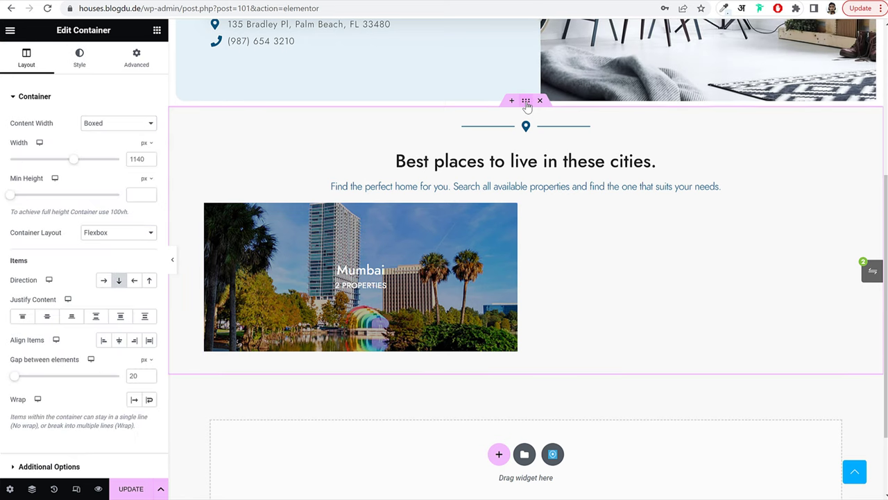
- Give the cities section a Classic background coloured #FFFFFF
left_click(79, 58)
left_click(103, 147)
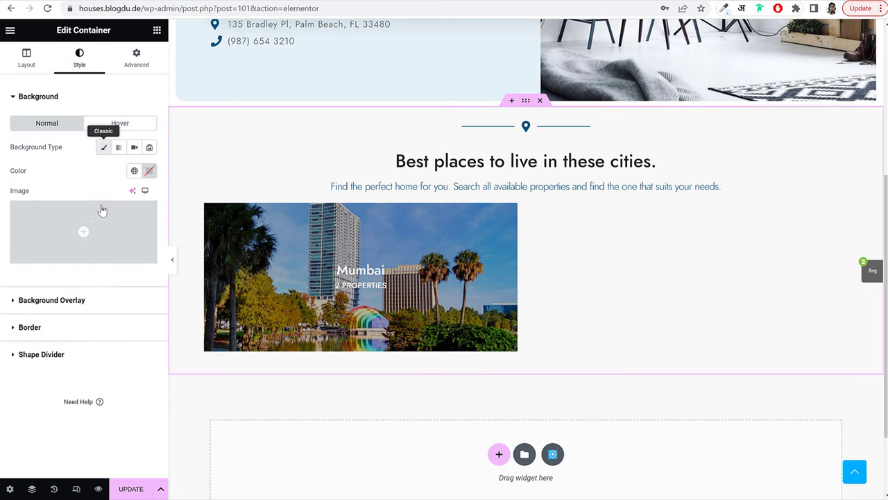
left_click(150, 170)
type("#FFFFFF")
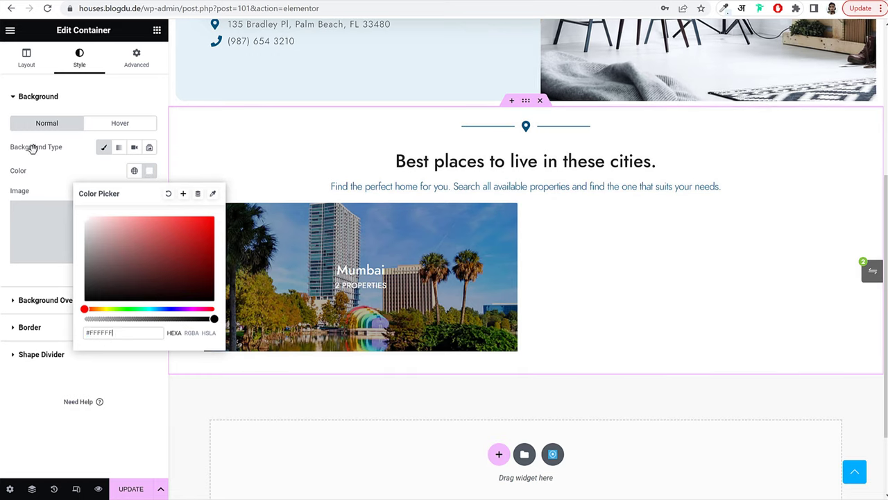
left_click(90, 162)
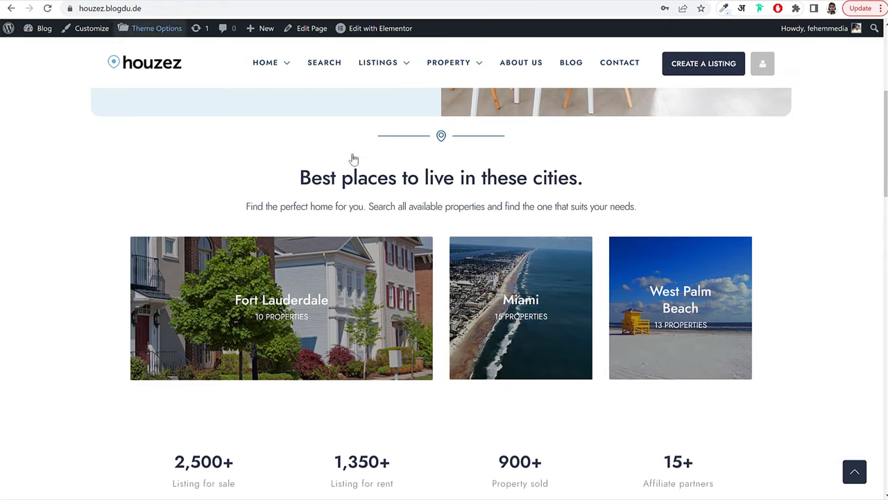
- Add an empty Container beneath the Mumbai city grid
scroll(484, 282, "down", 3)
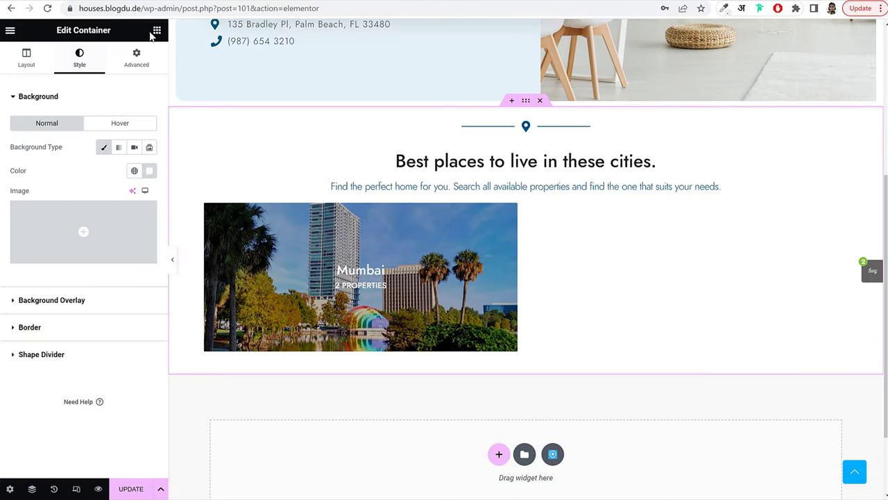
left_click(157, 31)
left_click_drag(73, 210, 434, 361)
left_click_drag(431, 361, 432, 364)
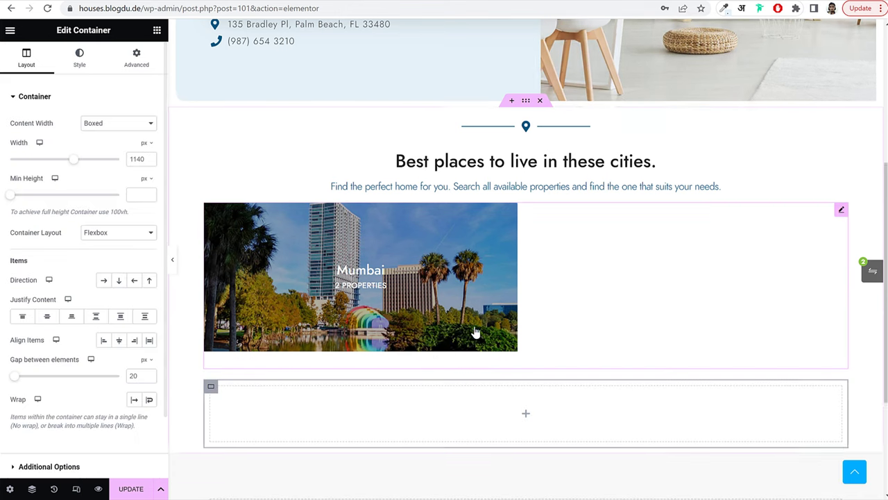
- Switch the new container to a Grid layout with 4 columns and 1 row
scroll(476, 333, "down", 2)
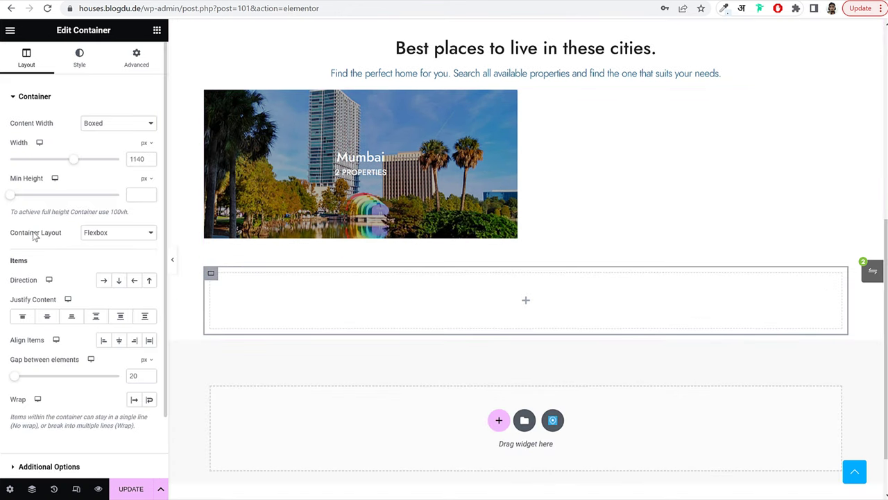
left_click(111, 233)
left_click(115, 251)
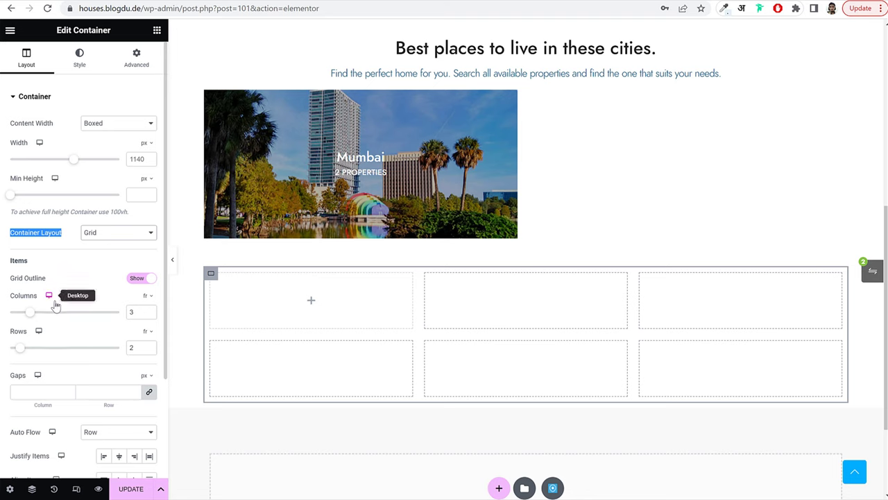
left_click_drag(9, 297, 32, 300)
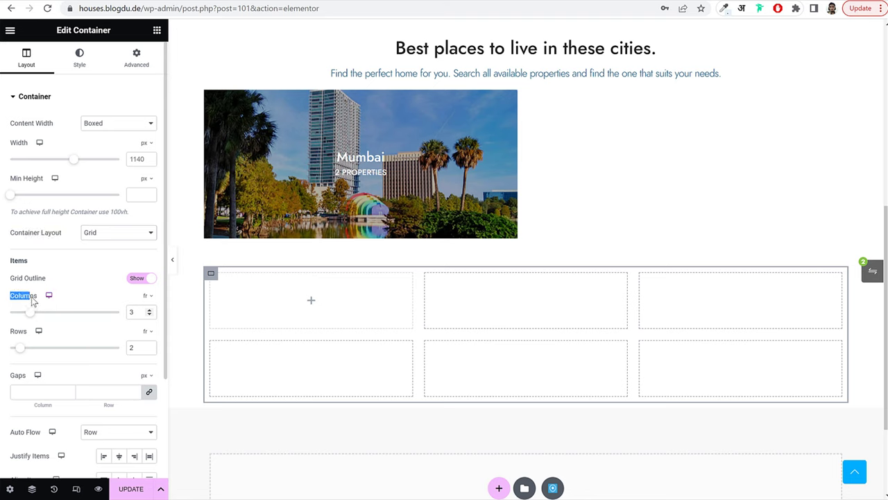
left_click(149, 311)
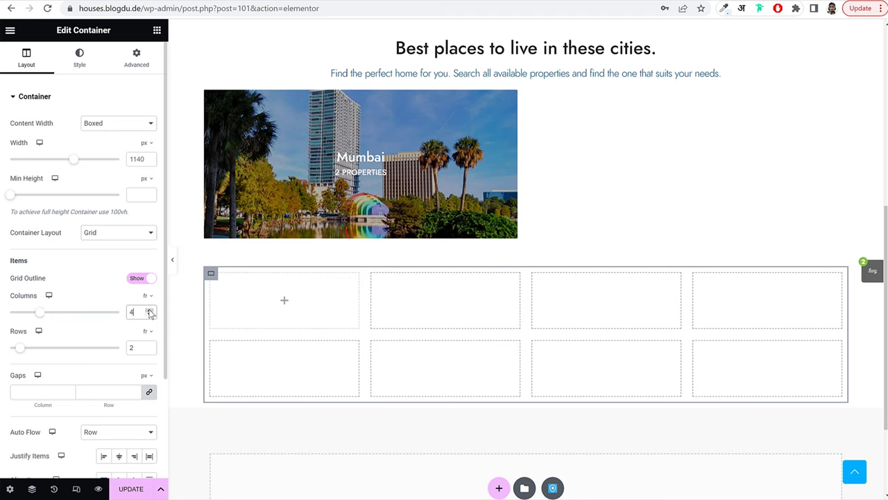
left_click(149, 350)
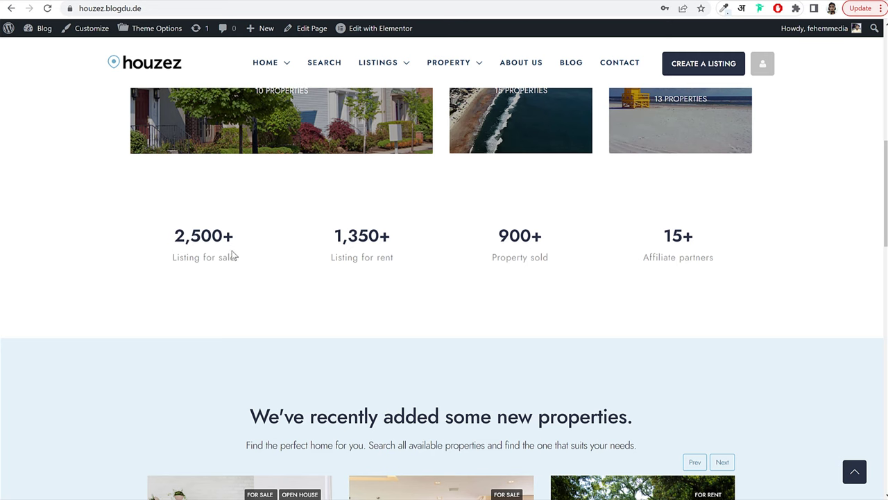
left_click_drag(231, 253, 174, 229)
left_click_drag(370, 235, 394, 261)
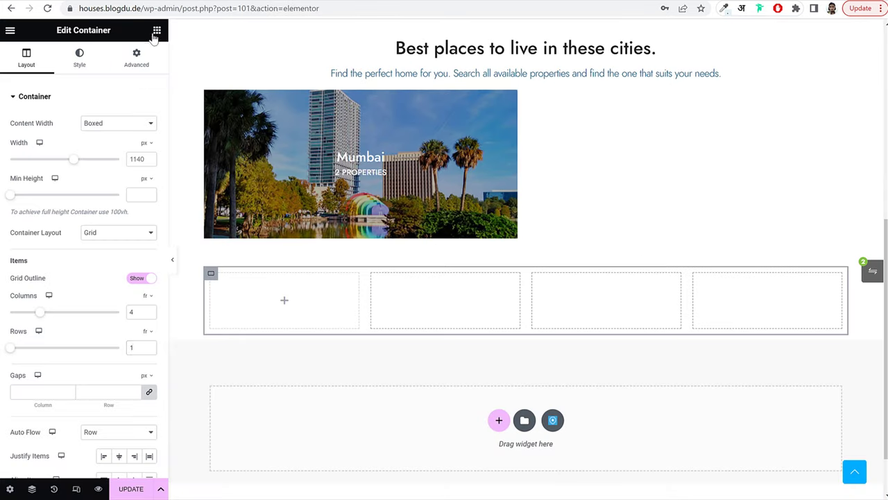
left_click(156, 33)
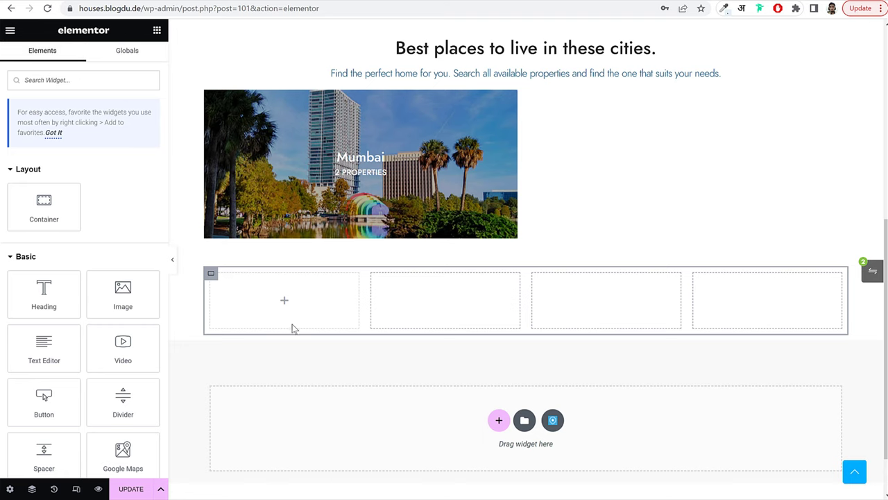
- Search 'coun' and place a Counter widget in the first grid cell
type("coun")
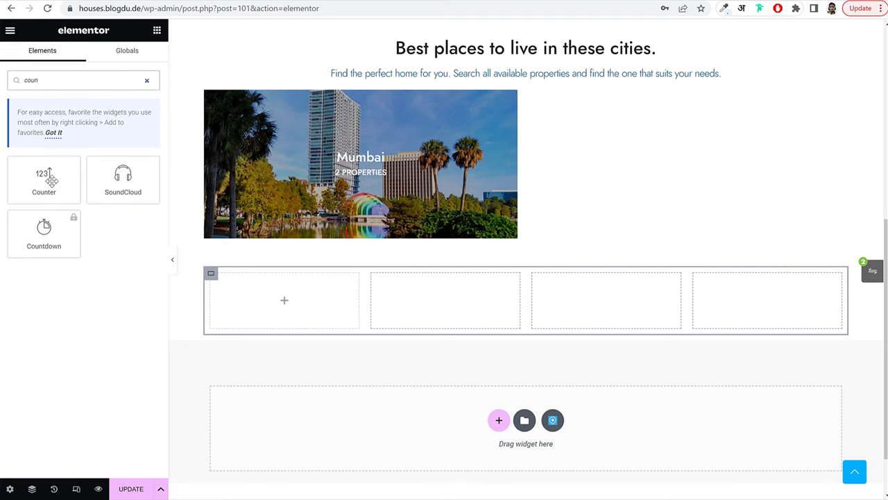
left_click_drag(50, 179, 309, 305)
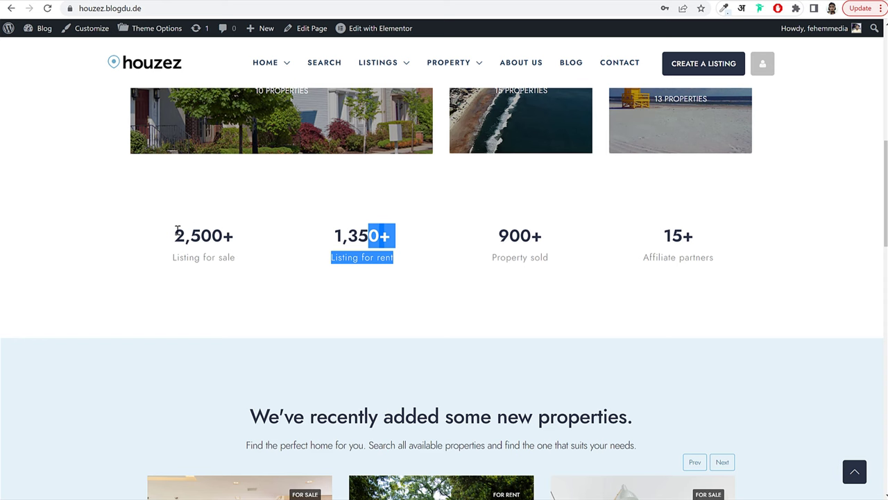
left_click(178, 232)
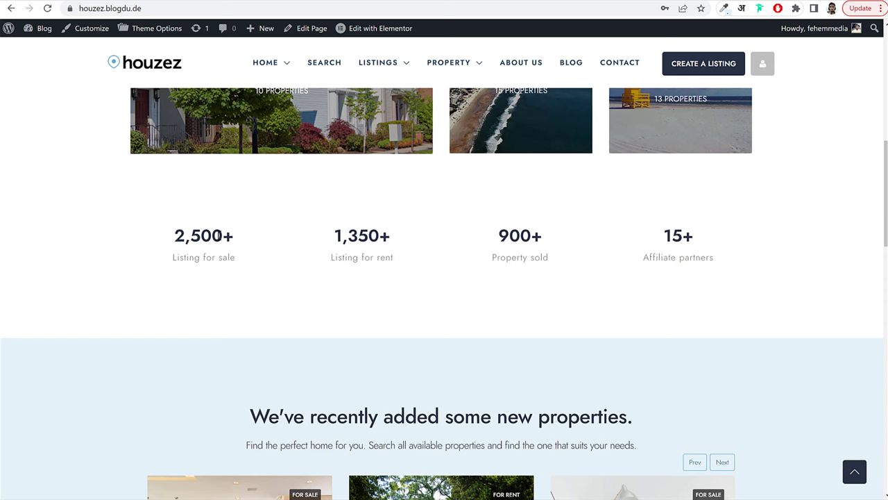
left_click_drag(177, 258, 252, 266)
key("ctrl+c")
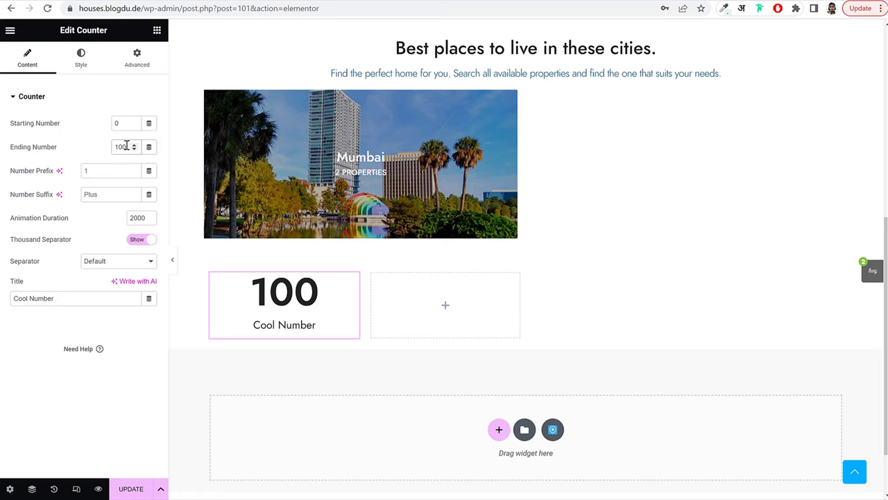
- Set the counter's ending number to 2500, suffix '+', and title 'Listing for sale'
double_click(126, 145)
type("2500")
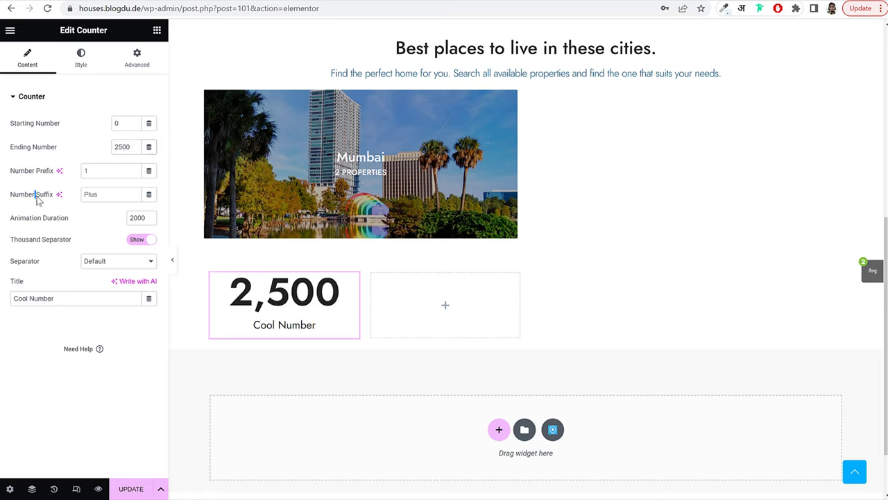
left_click(89, 195)
type("+")
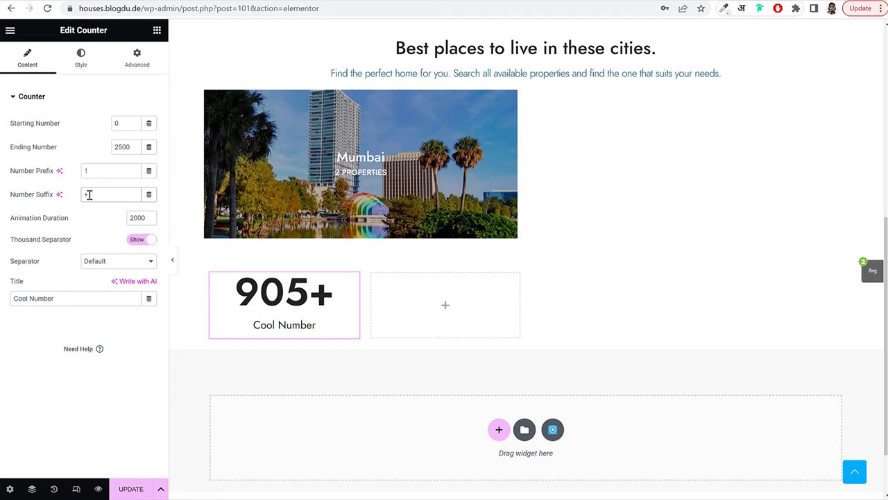
triple_click(69, 299)
key("ctrl+v")
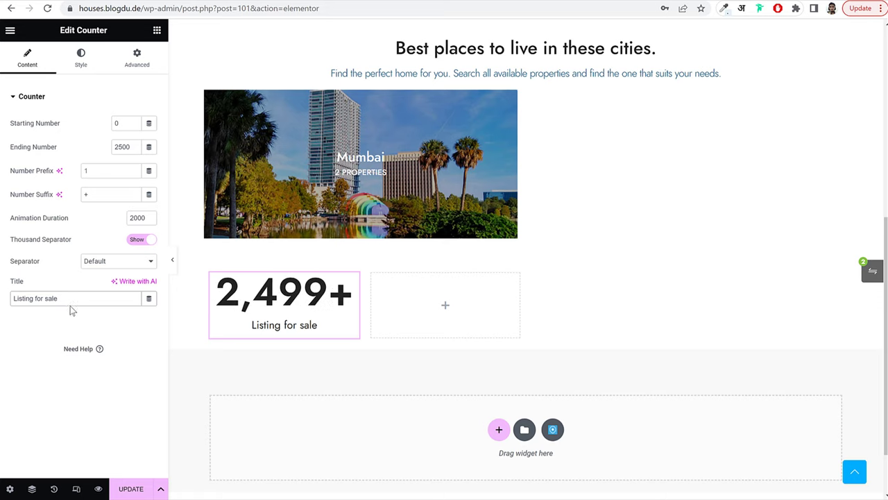
left_click(81, 58)
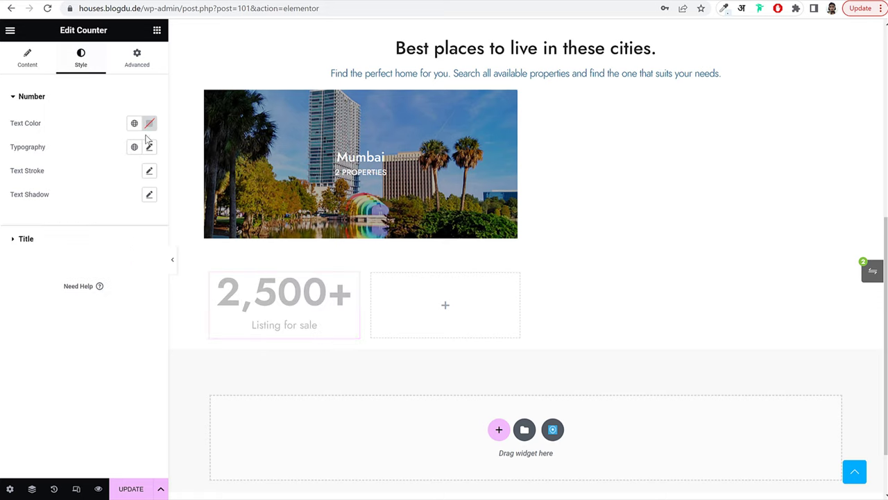
- Inspect the live site's 2,500 number in DevTools to copy its colour #283044
left_click(135, 124)
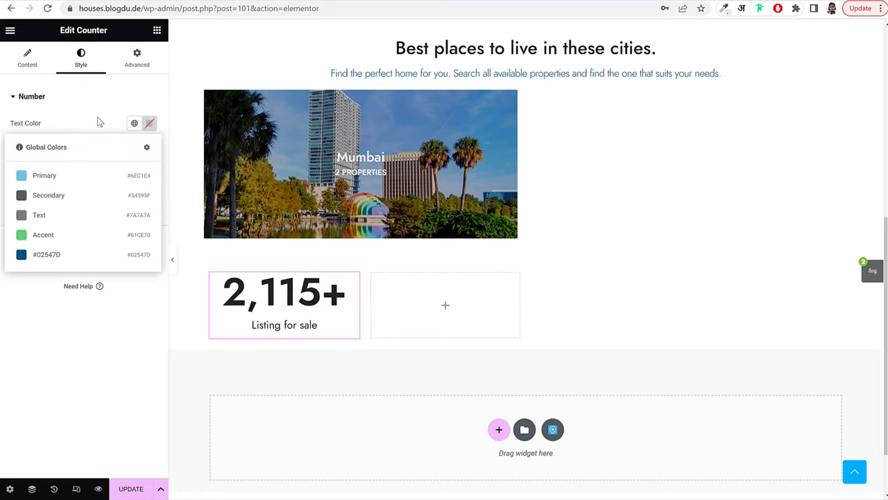
left_click(106, 58)
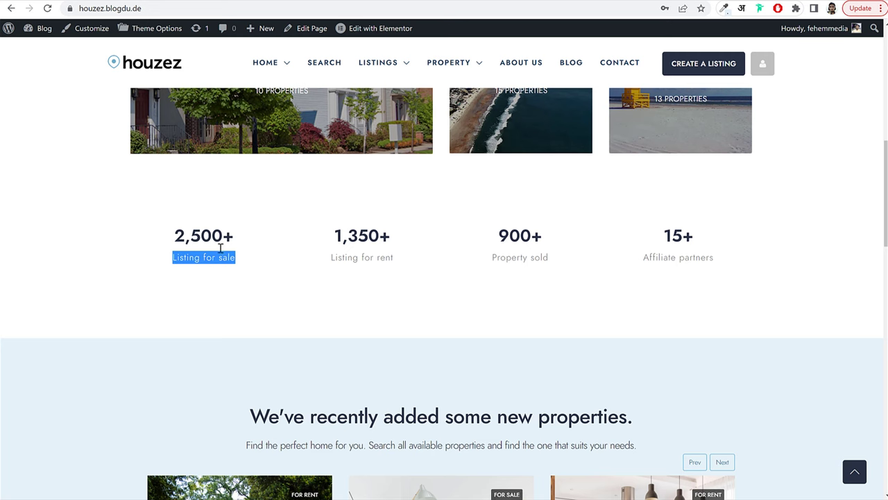
double_click(197, 236)
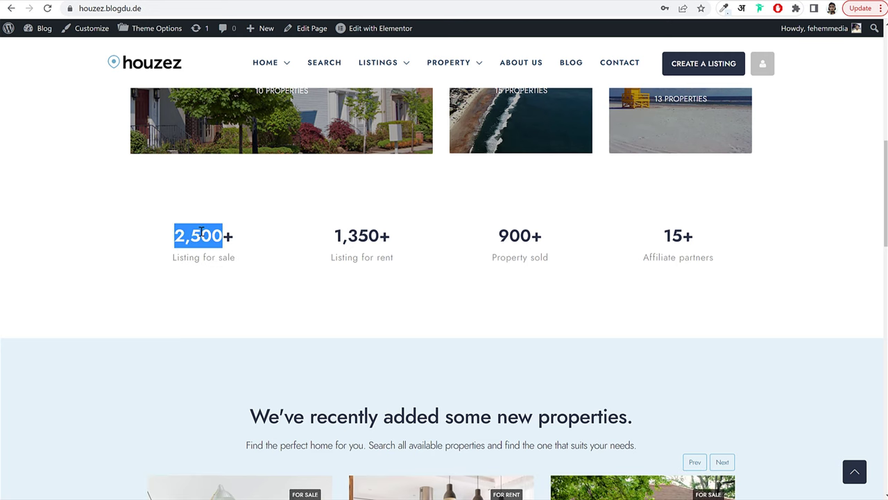
right_click(202, 234)
left_click(237, 344)
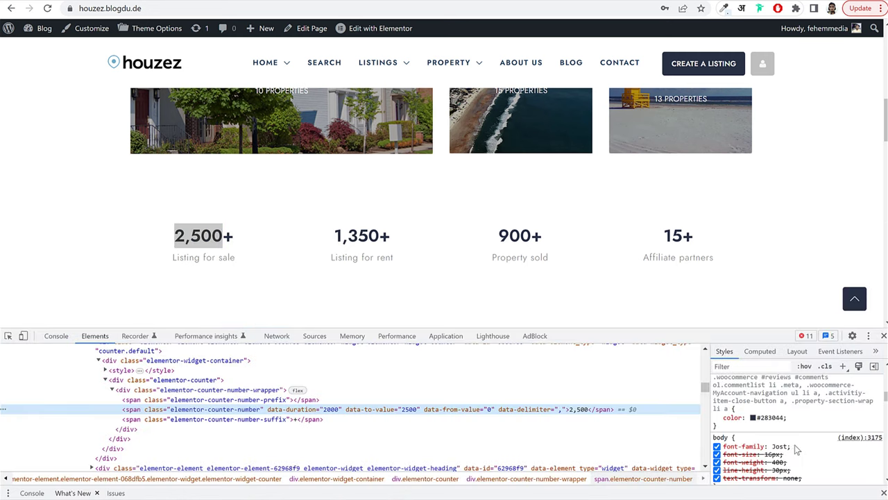
left_click(763, 417)
key("ctrl+c")
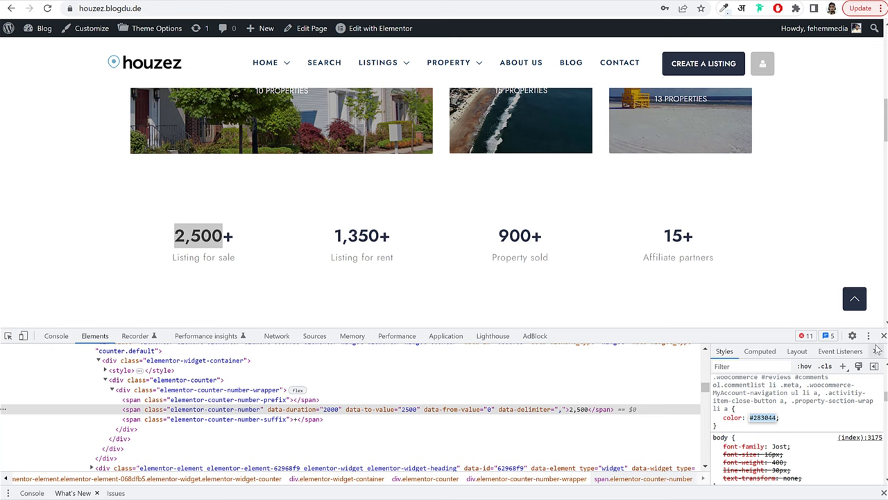
left_click(884, 335)
left_click(333, 207)
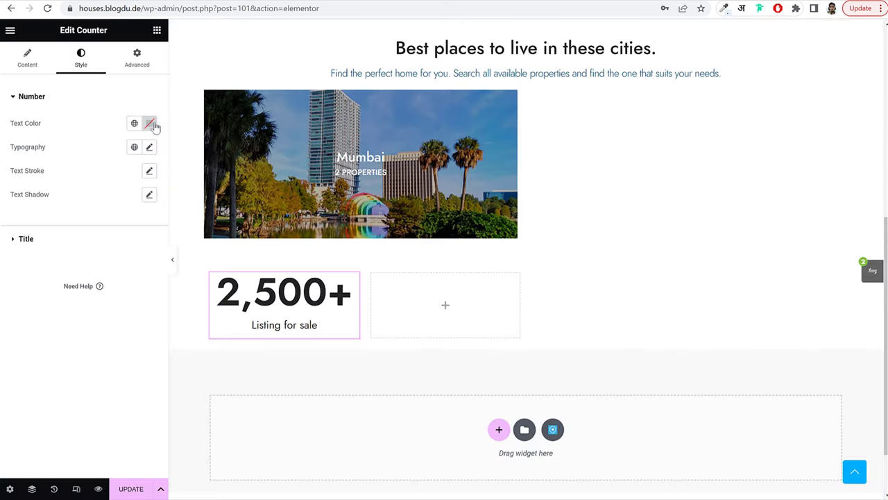
- Set the counter number colour to #283044 and save it as a global colour named #283044
left_click(150, 124)
key("ctrl+v")
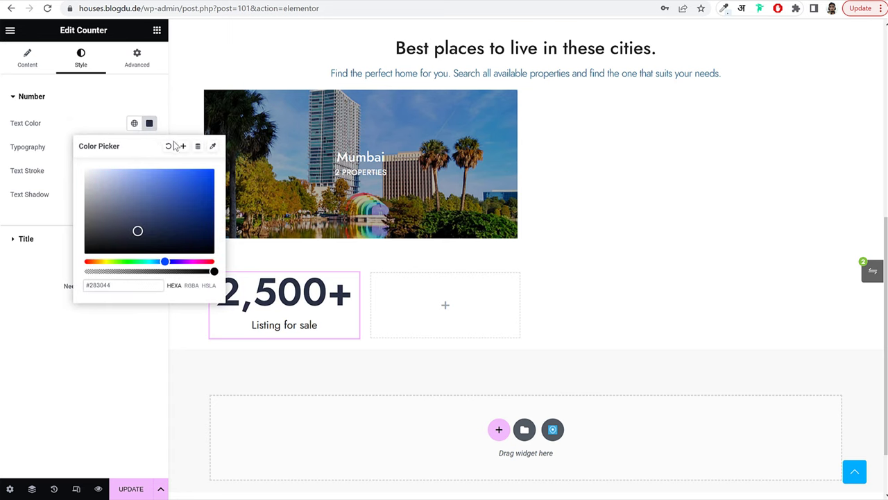
left_click(181, 146)
key("ctrl+a")
key("ctrl+v")
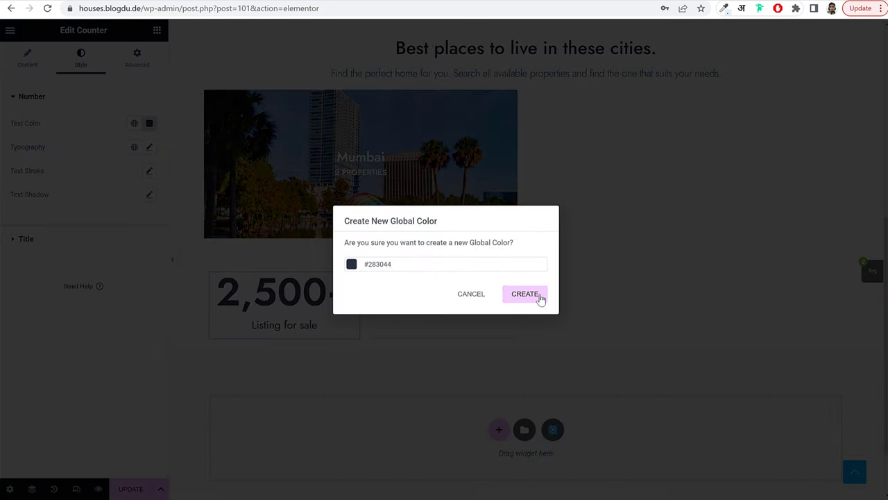
left_click(540, 295)
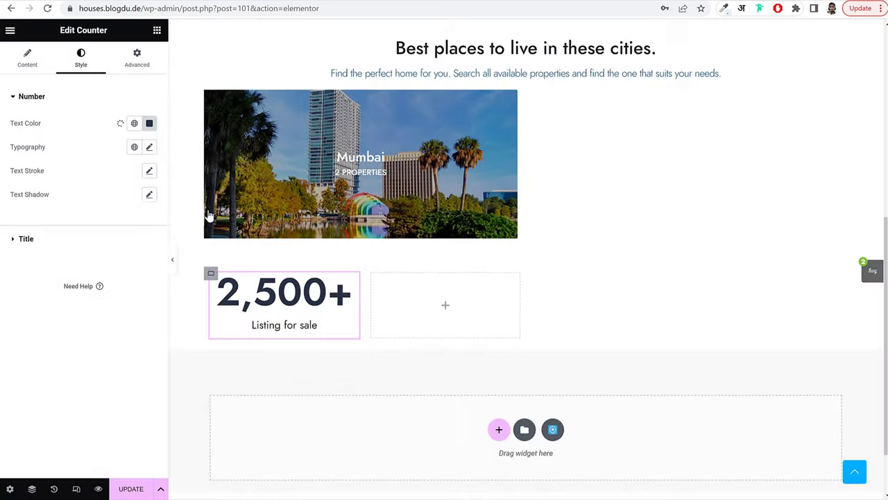
- Set the counter number's typography size to 30 px
left_click(150, 148)
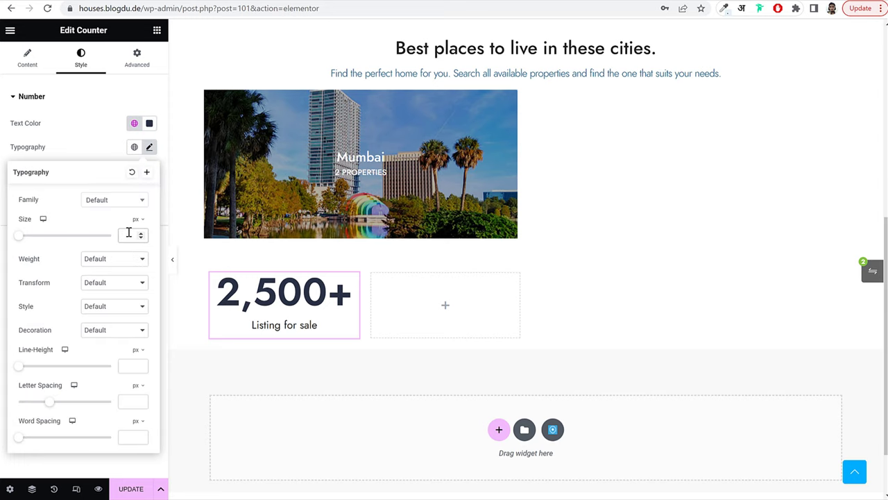
type("30")
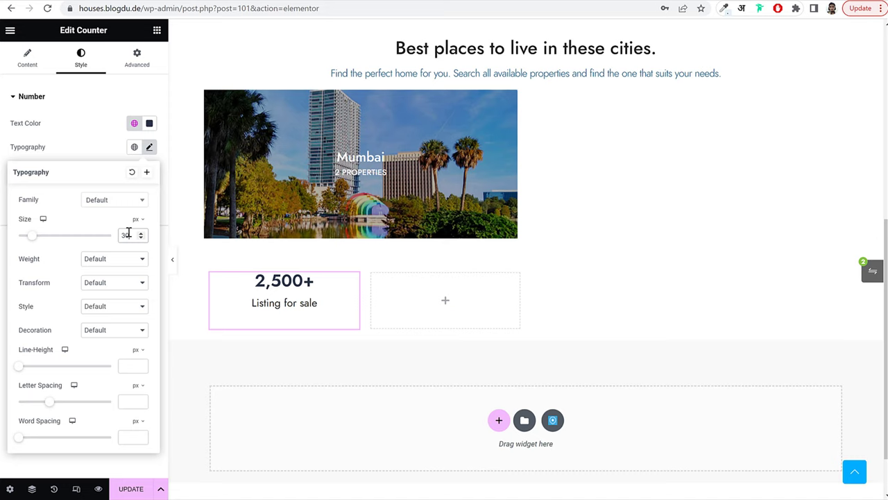
left_click(82, 152)
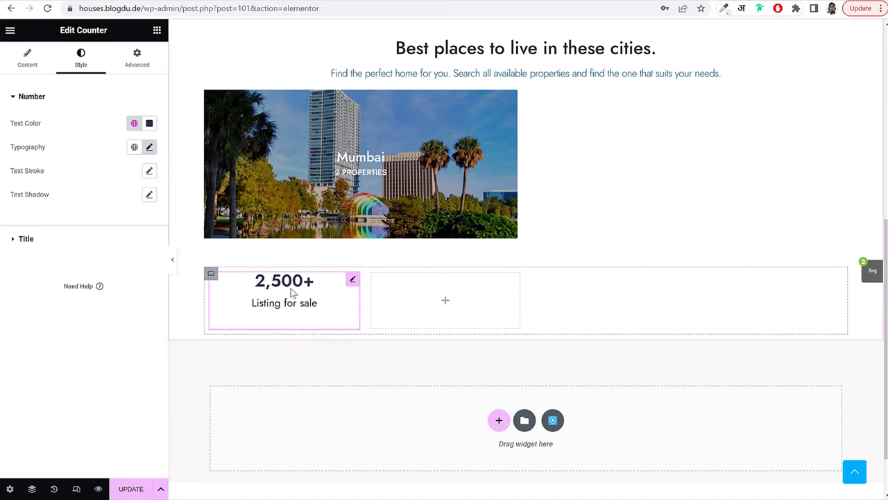
- Copy the counter and paste it into the second, third and fourth grid columns
right_click(291, 294)
left_click(315, 313)
right_click(436, 297)
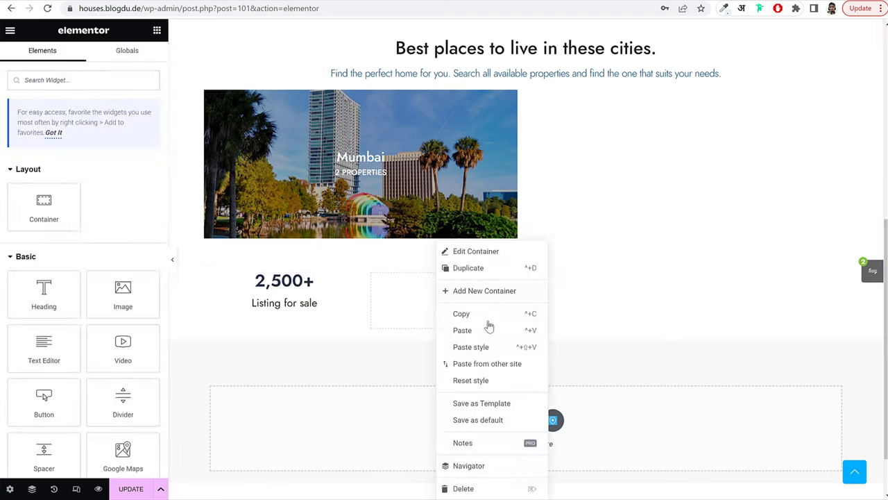
left_click(487, 331)
right_click(562, 302)
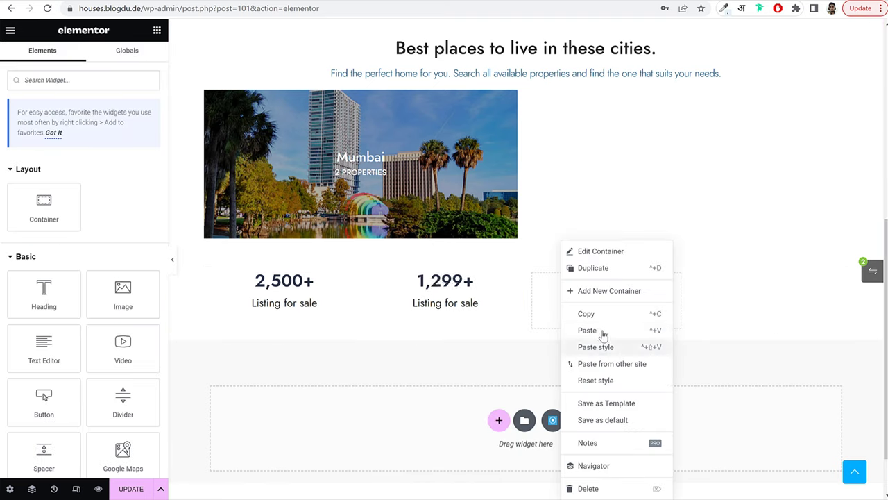
left_click(601, 333)
right_click(777, 290)
left_click(807, 329)
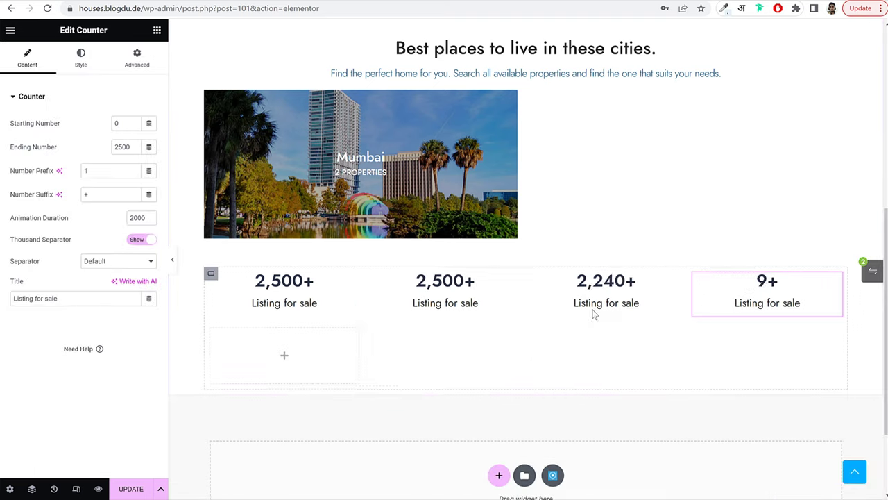
- Retitle the second counter 'Listing for rent' and change its ending number to 1350
triple_click(461, 302)
key("BackSpace")
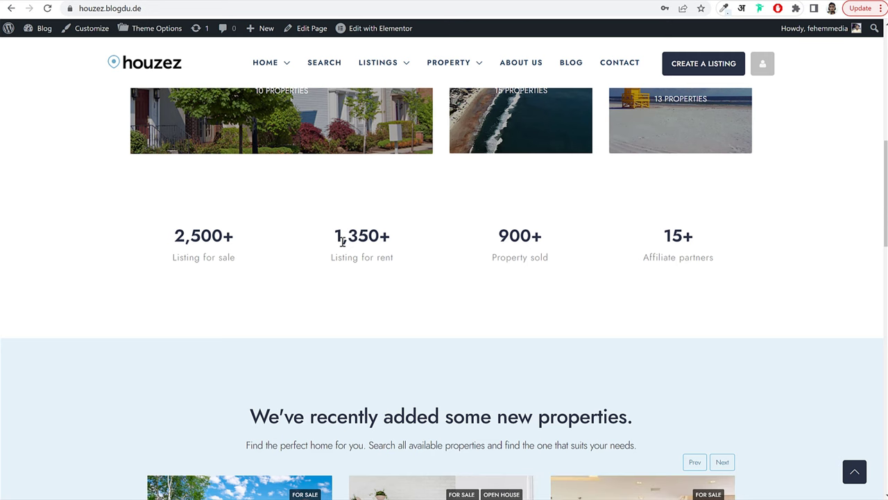
triple_click(331, 257)
key("ctrl+c")
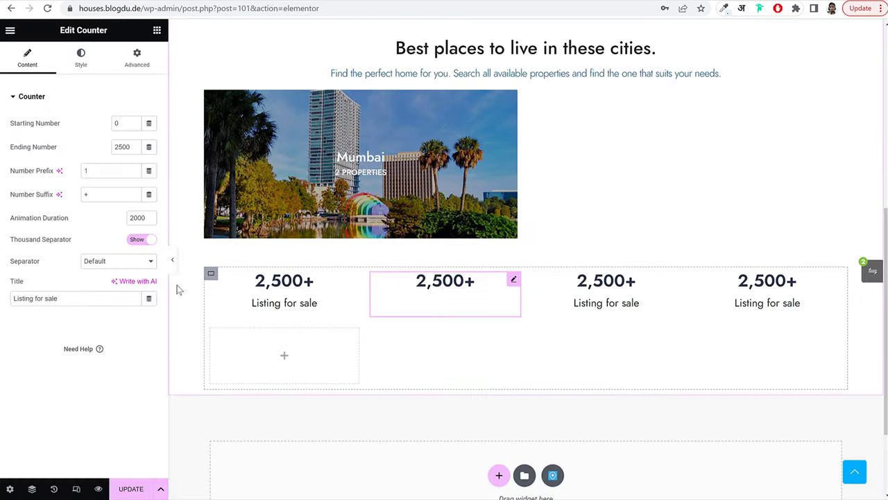
triple_click(42, 299)
key("ctrl+v")
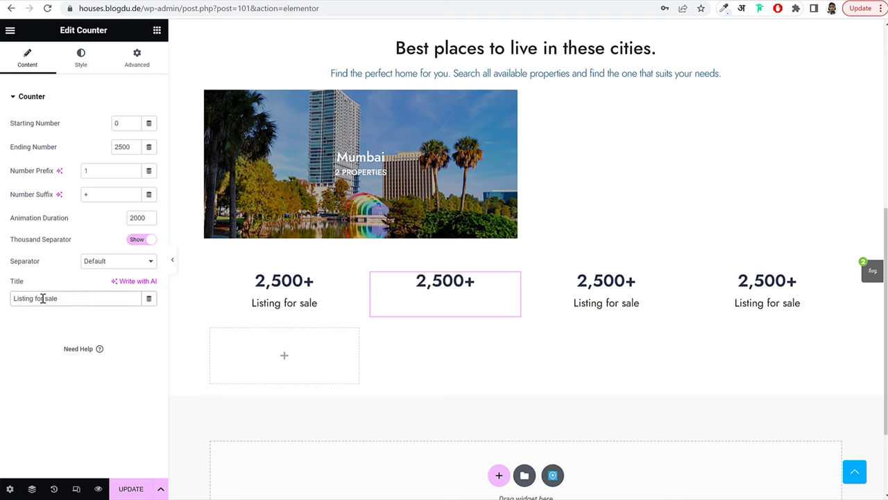
double_click(123, 146)
type("13")
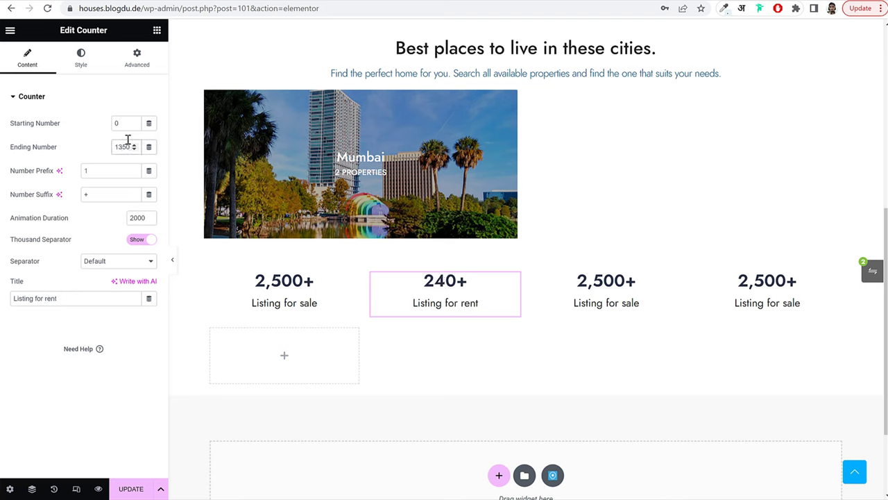
scroll(483, 310, "up", 1)
scroll(483, 311, "up", 2)
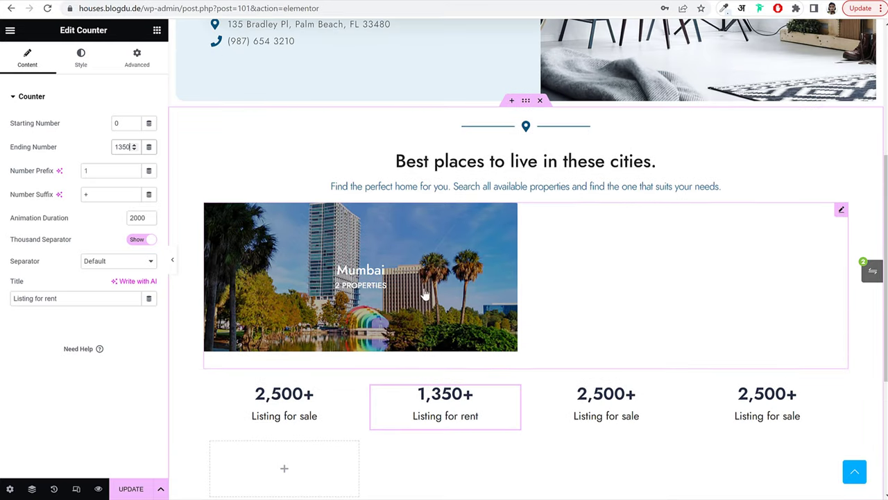
- Save the page with Update and check the result in preview
left_click(130, 488)
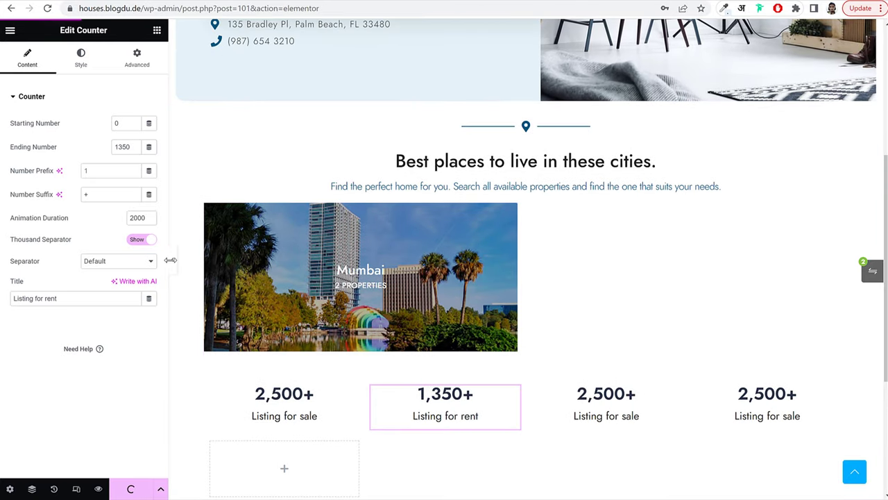
left_click(172, 263)
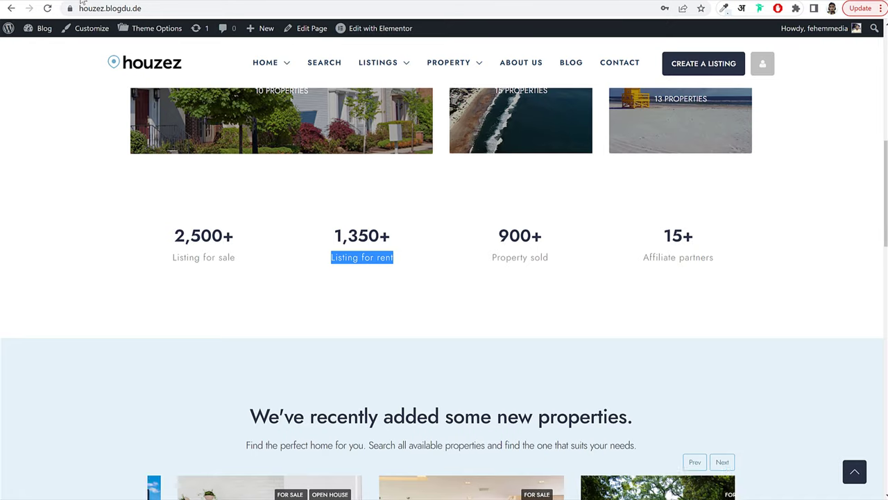
scroll(448, 239, "up", 1)
scroll(448, 239, "up", 2)
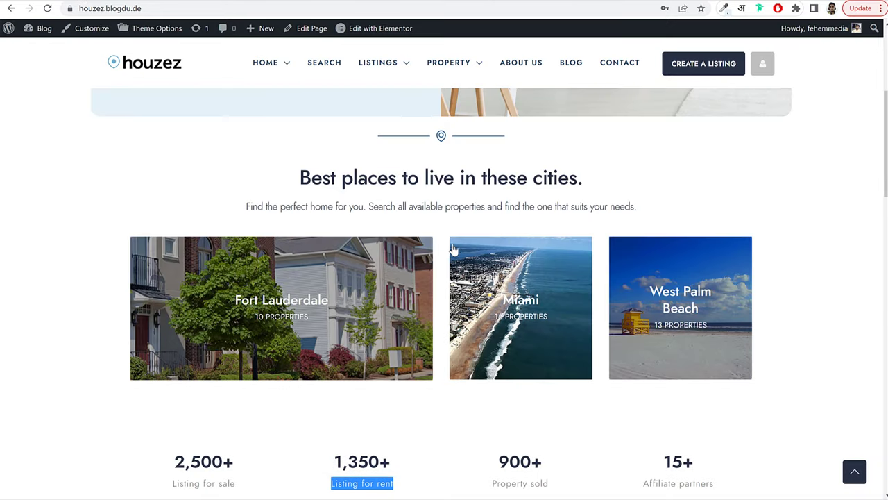
scroll(454, 250, "down", 3)
scroll(455, 250, "down", 3)
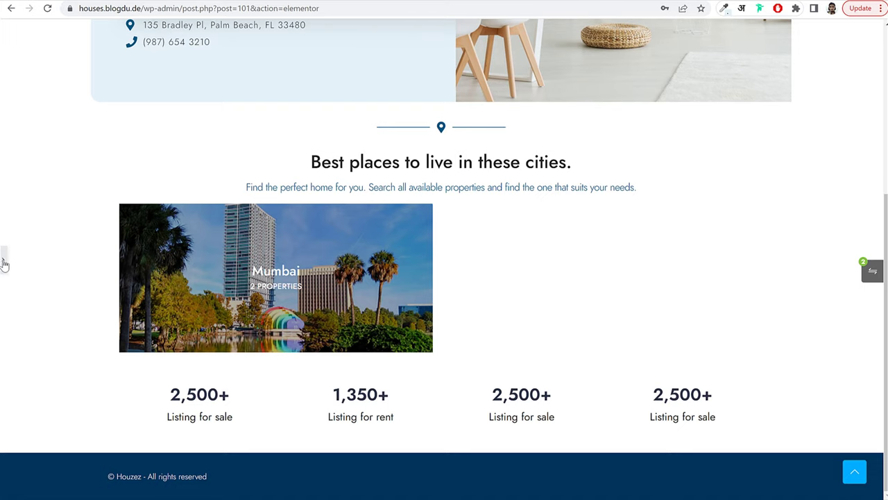
left_click(4, 263)
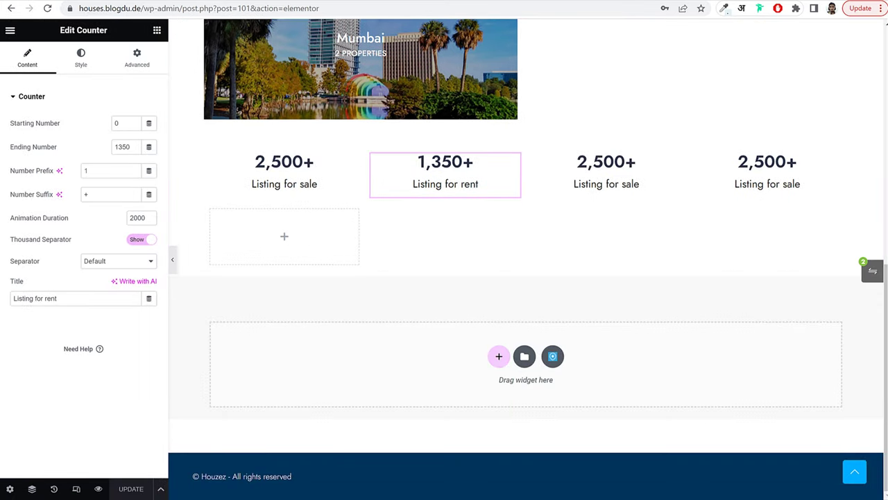
- Add a new single-column flexbox container below the counters
left_click(500, 356)
left_click(490, 389)
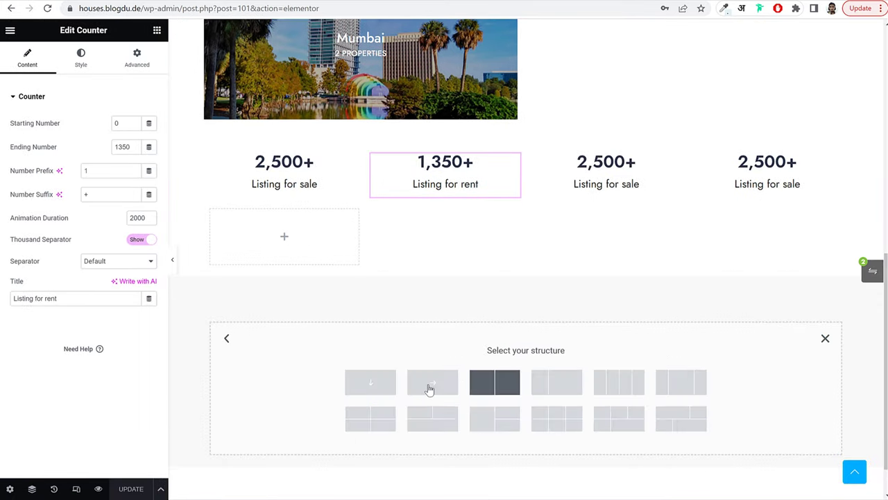
left_click(371, 383)
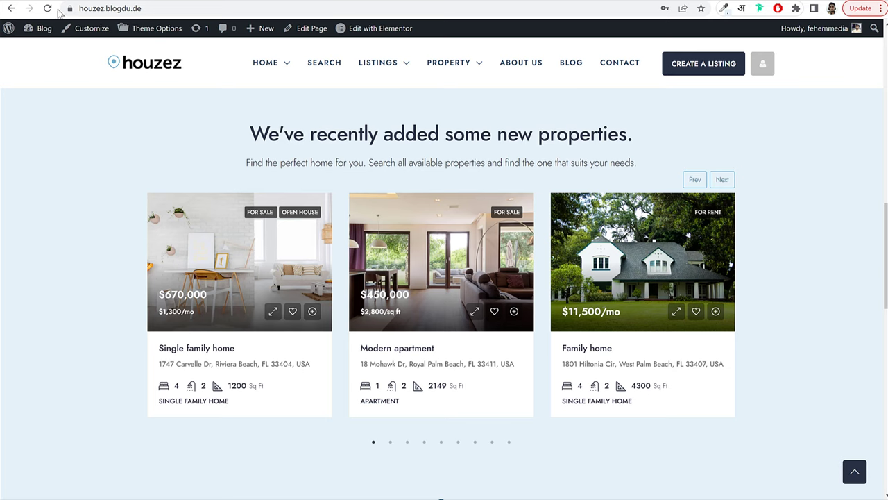
scroll(427, 197, "up", 9)
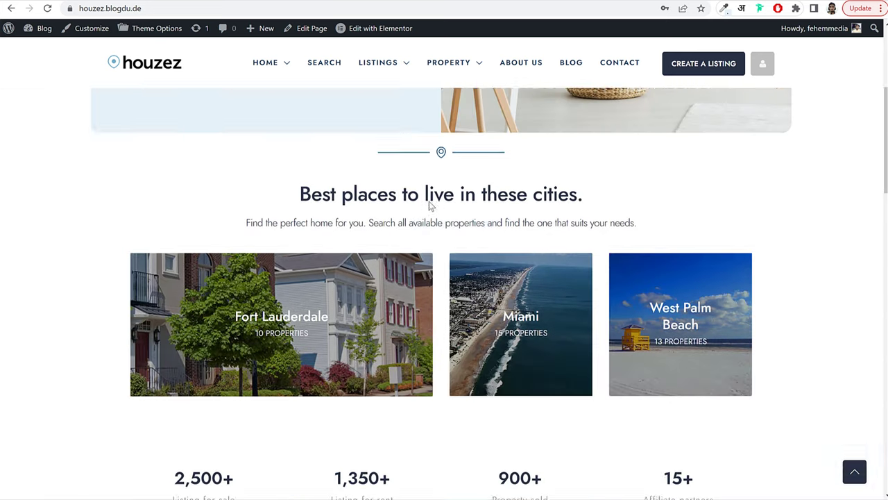
scroll(380, 303, "down", 5)
scroll(388, 299, "down", 4)
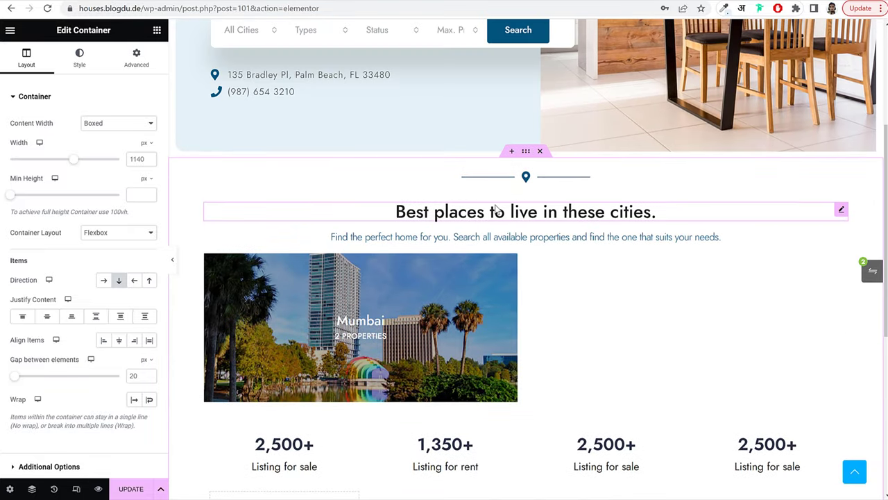
- Copy the Best places heading and its subtitle into the new container
right_click(498, 212)
key("Escape")
scroll(525, 317, "down", 5)
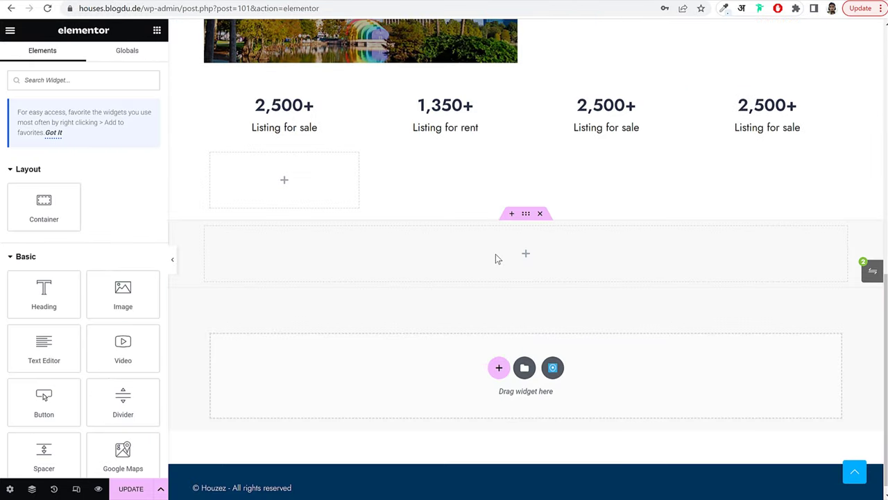
right_click(495, 254)
left_click(531, 329)
scroll(502, 272, "up", 5)
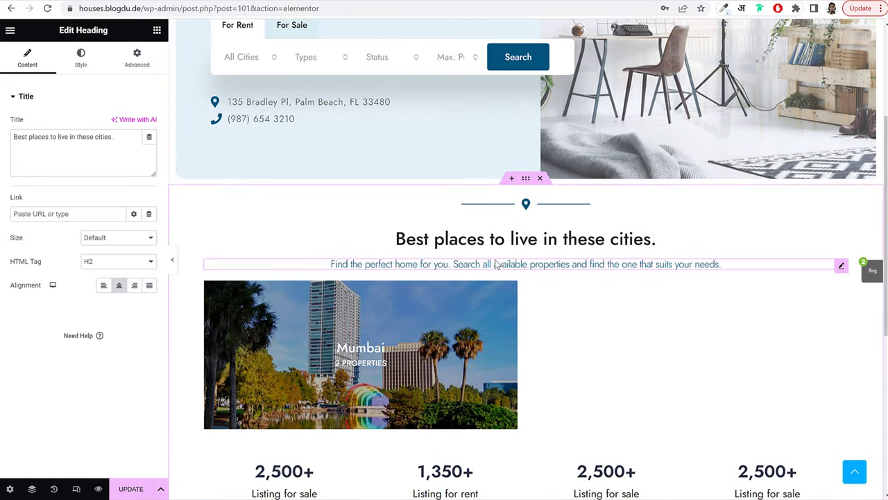
right_click(497, 265)
left_click(528, 309)
scroll(531, 313, "down", 5)
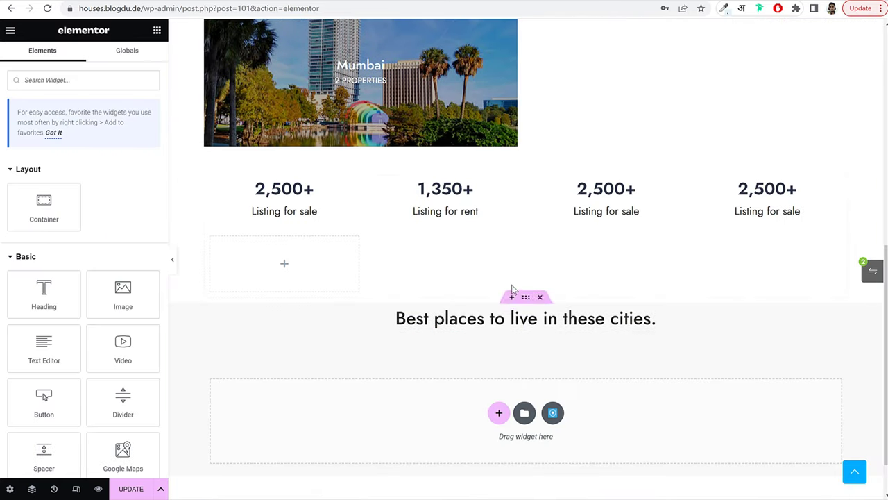
right_click(497, 317)
left_click(531, 330)
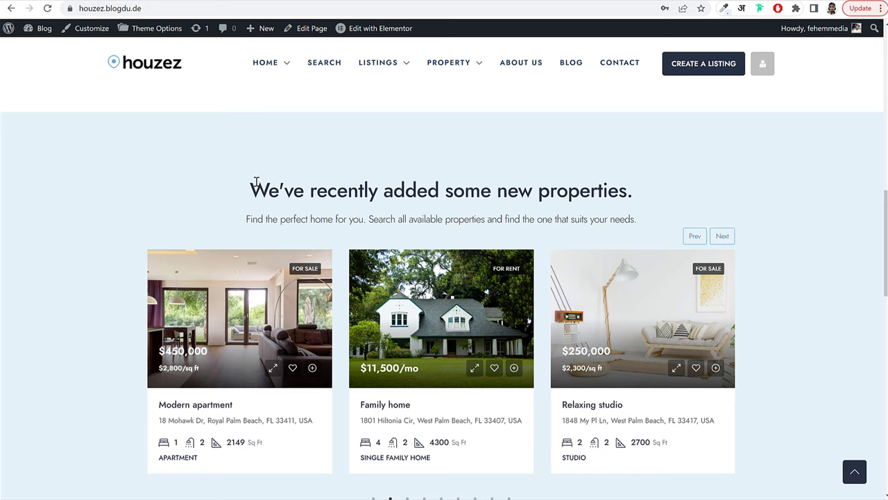
- Change the copied heading's title to 'We've recently added some new properties.'
left_click_drag(256, 182, 631, 193)
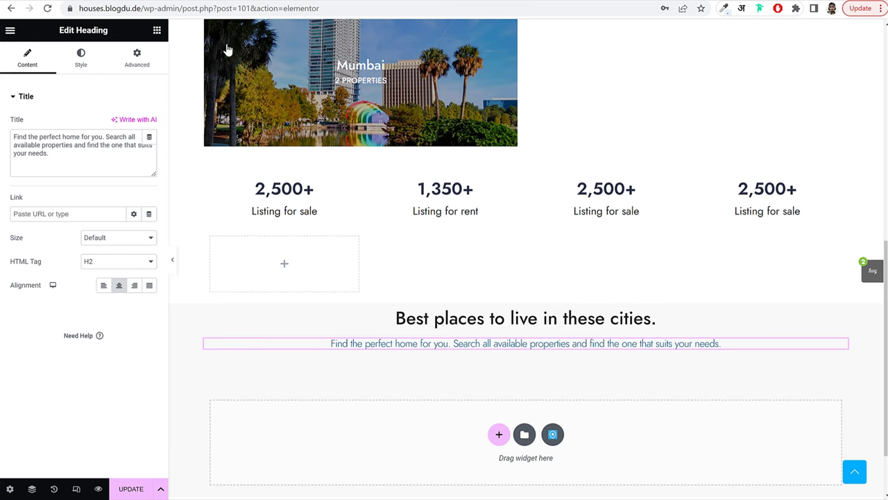
left_click(657, 317)
double_click(39, 136)
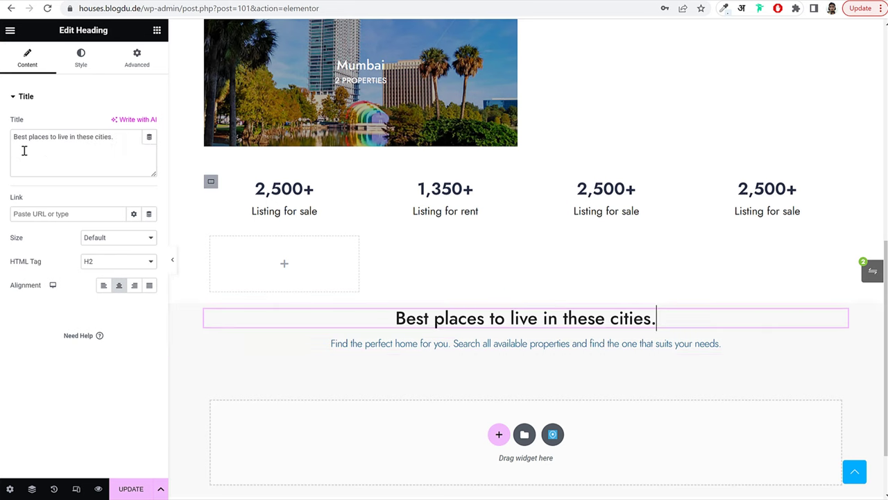
key("ctrl+a")
key("ctrl+v")
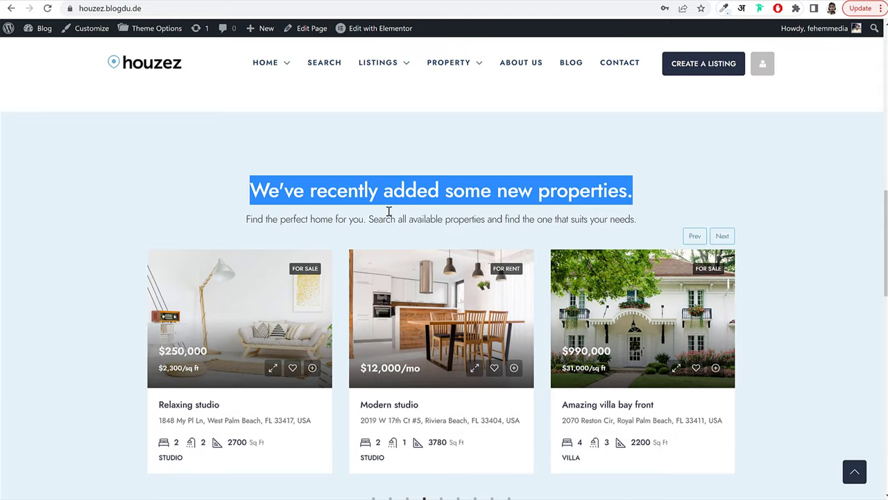
- Browse the live site's property carousel cards for reference
left_click(439, 212)
scroll(632, 240, "down", 1)
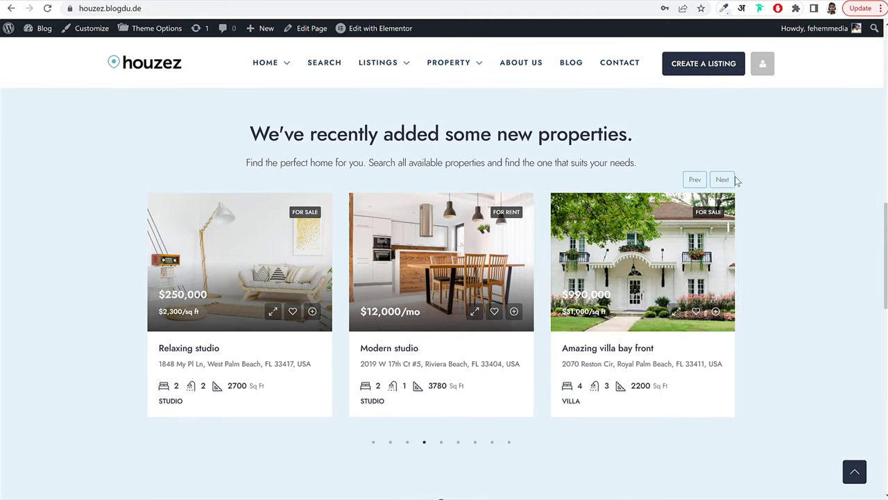
left_click(732, 180)
left_click(722, 180)
left_click(723, 180)
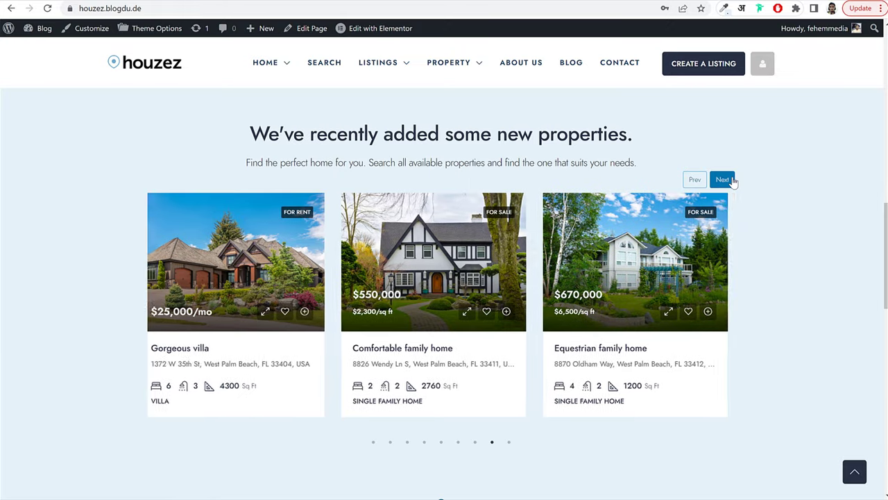
left_click(723, 179)
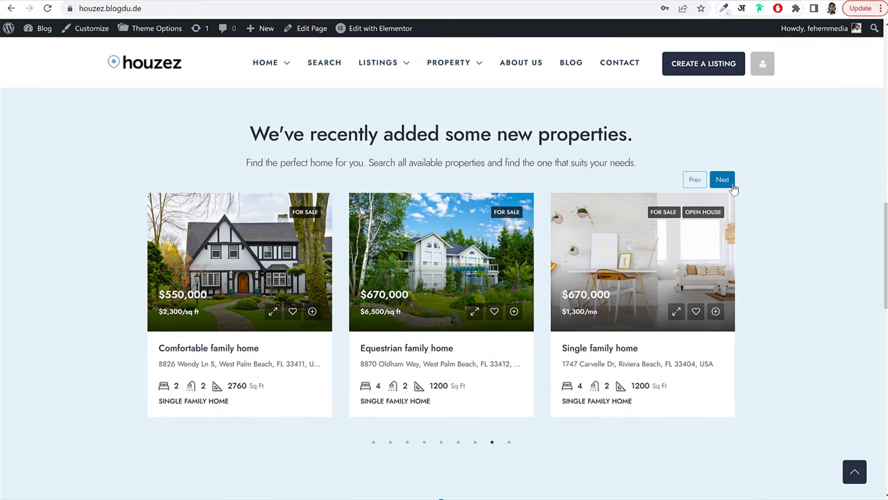
left_click(722, 180)
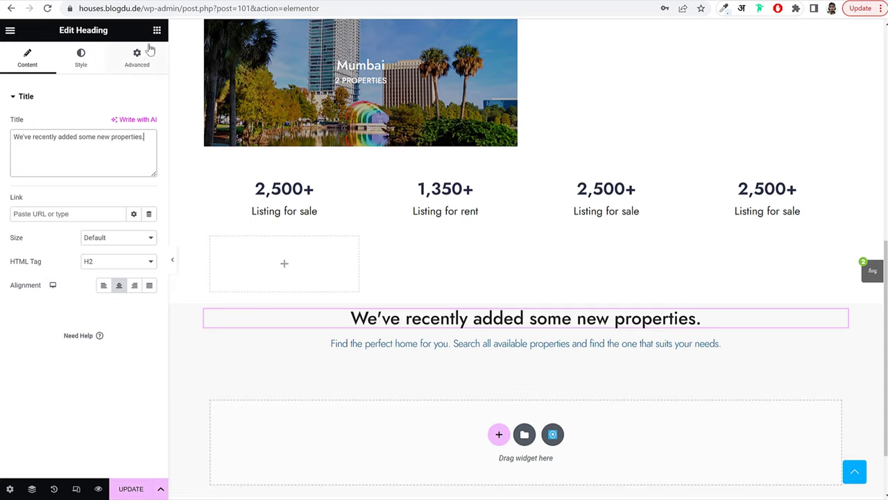
left_click(157, 30)
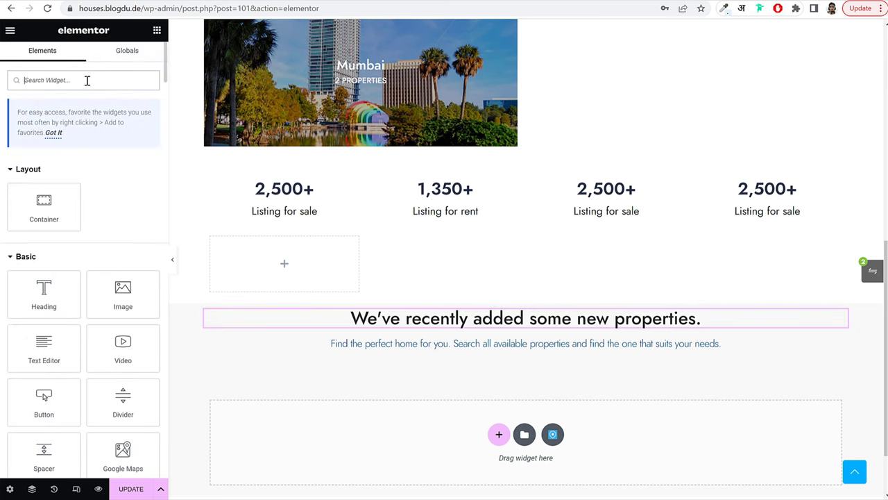
- Search 'carou' and place a Property Cards Carousel v1 below the subtitle
type("card")
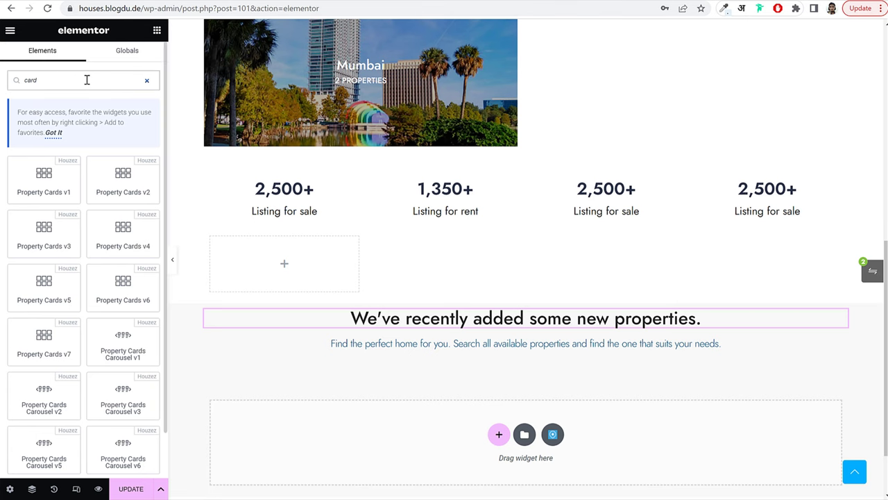
key("BackSpace")
type("ou")
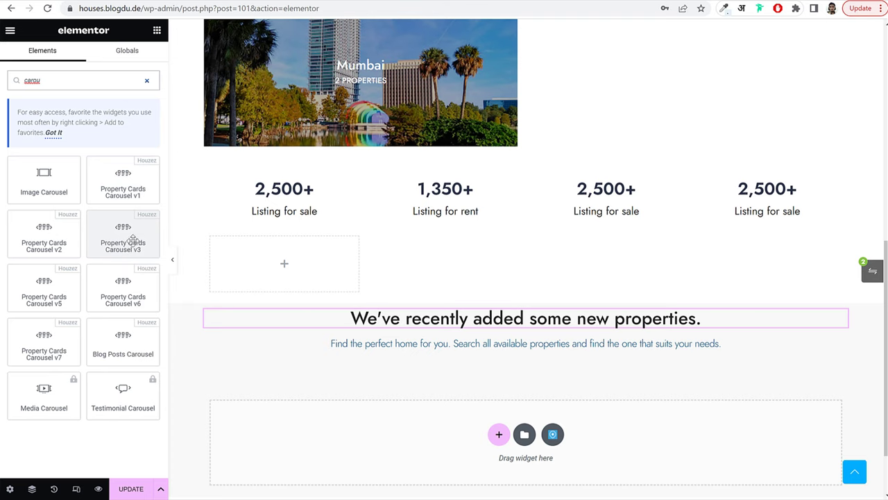
left_click_drag(128, 180, 477, 357)
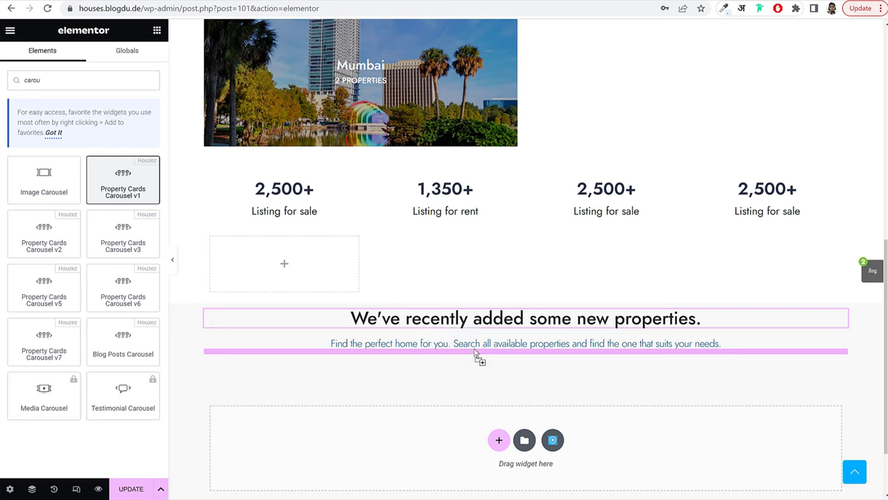
scroll(604, 313, "down", 3)
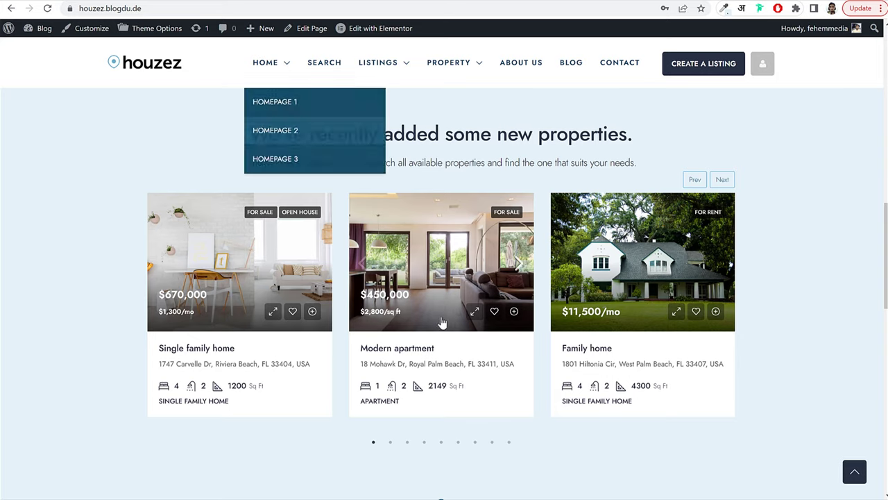
scroll(440, 361, "down", 2)
scroll(446, 322, "up", 2)
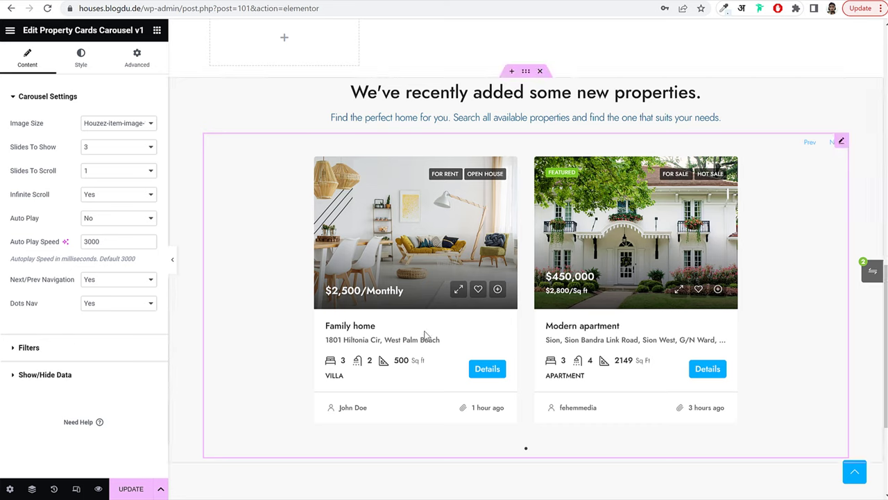
- Set Hide Details Button and Hide Date & Agent to Yes in Show/Hide Data
left_click(67, 374)
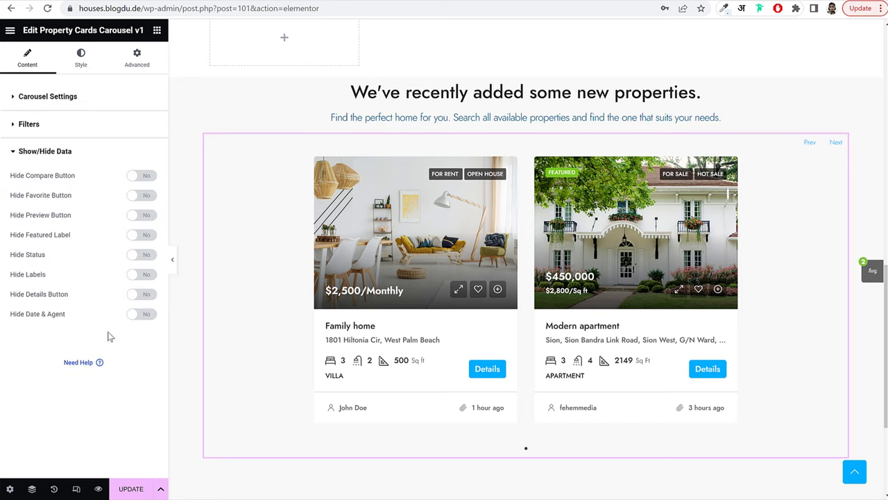
left_click(143, 295)
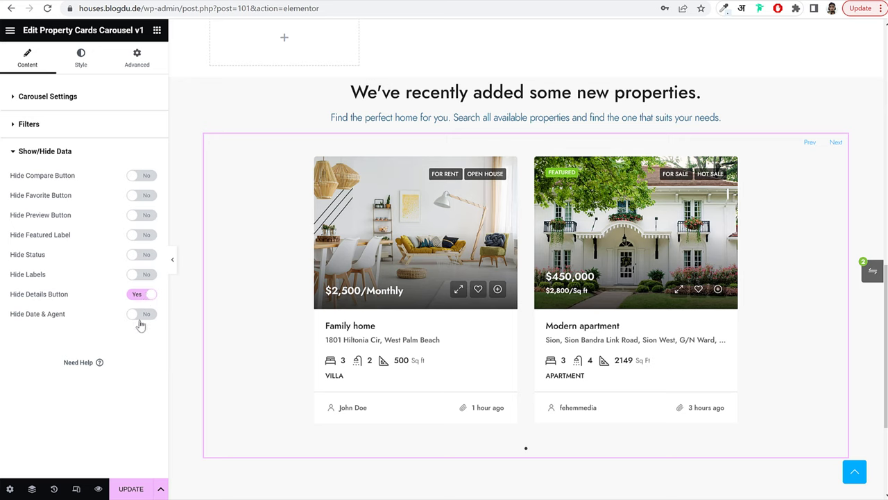
left_click(143, 316)
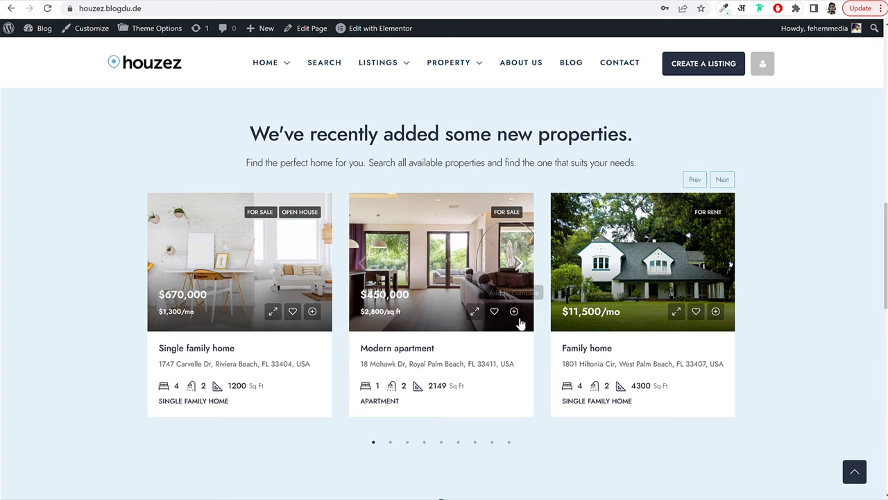
scroll(519, 323, "down", 4)
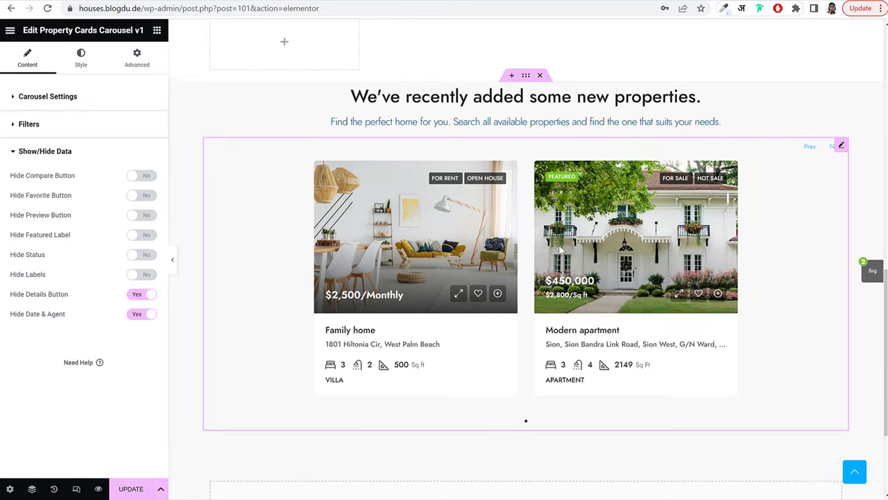
- Copy the map-pin icon divider and paste it below the properties carousel
scroll(557, 251, "up", 4)
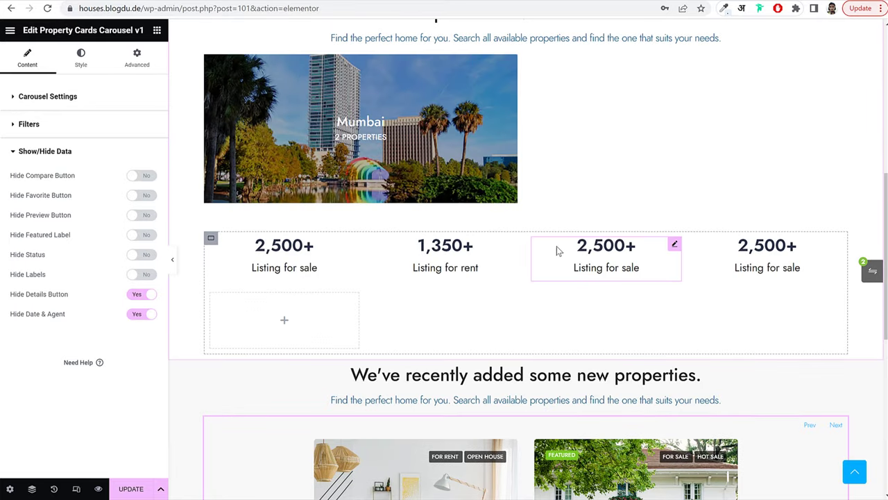
scroll(557, 250, "down", 2)
scroll(544, 252, "up", 5)
right_click(535, 263)
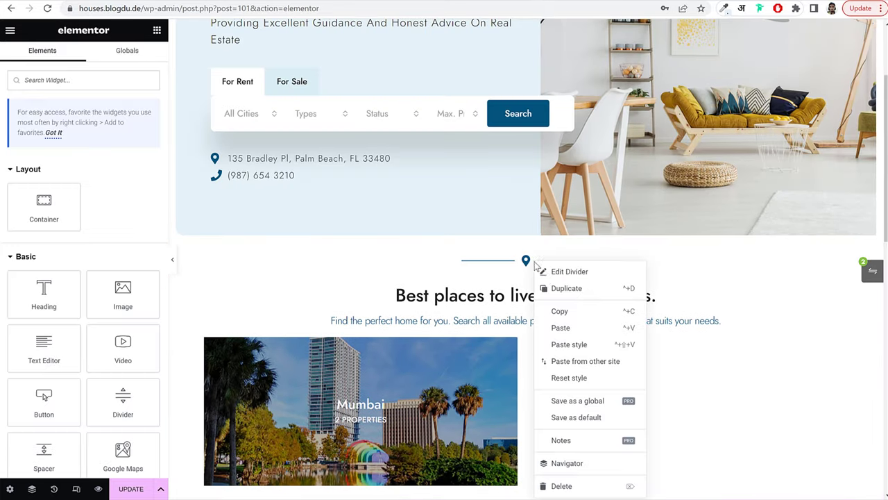
left_click(560, 311)
scroll(534, 240, "down", 10)
right_click(535, 239)
left_click(565, 306)
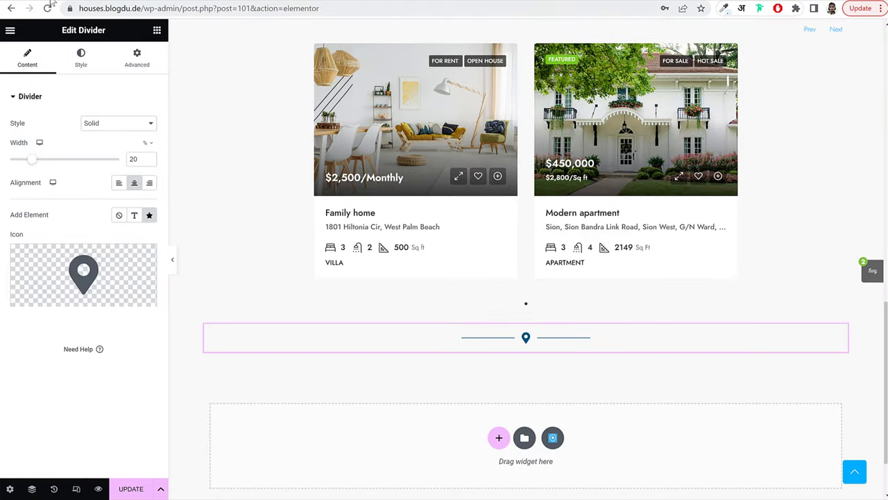
- After checking the live site, duplicate the properties heading beneath the new divider
left_click(61, 4)
scroll(458, 277, "down", 1)
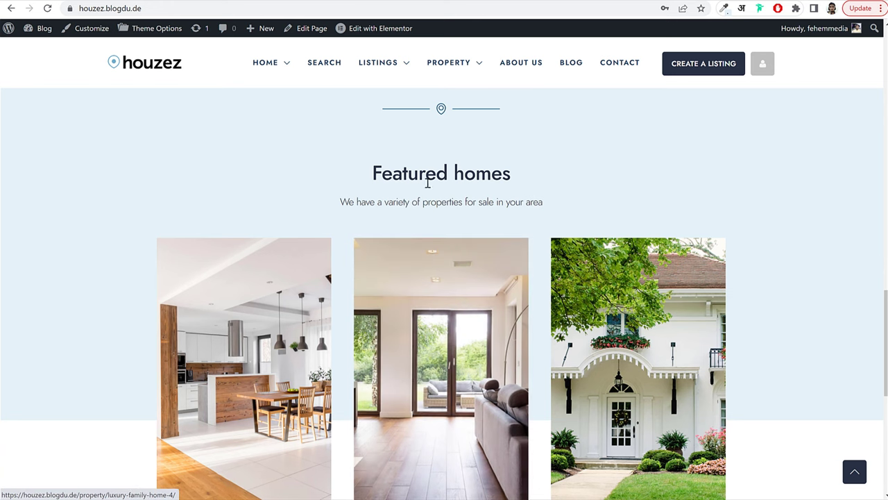
left_click_drag(373, 174, 440, 202)
key("ctrl+Tab")
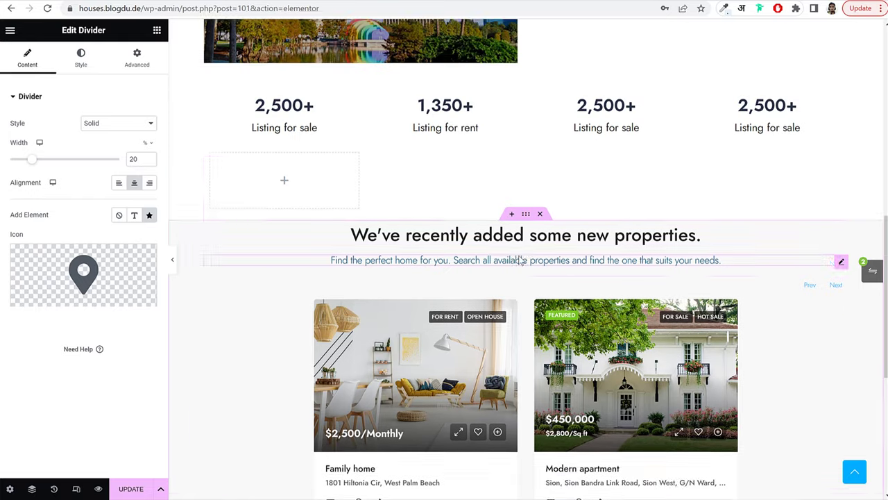
scroll(515, 260, "up", 1)
right_click(490, 271)
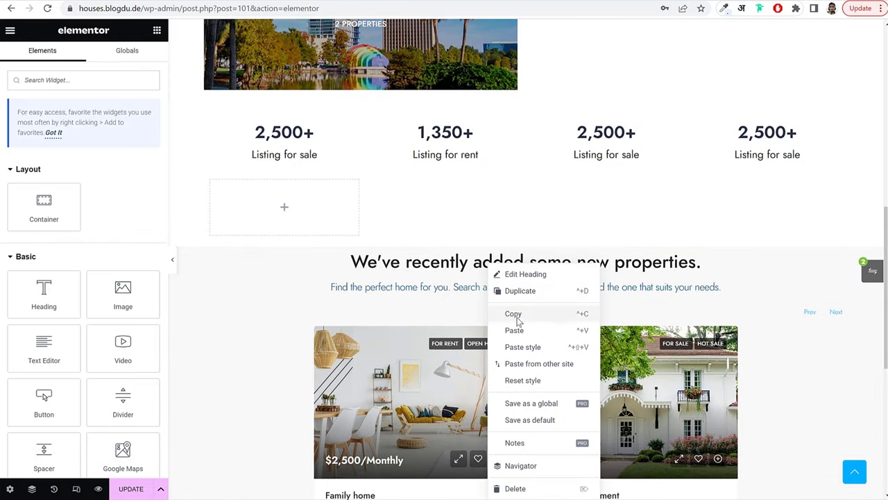
left_click(514, 313)
scroll(524, 342, "down", 5)
right_click(524, 268)
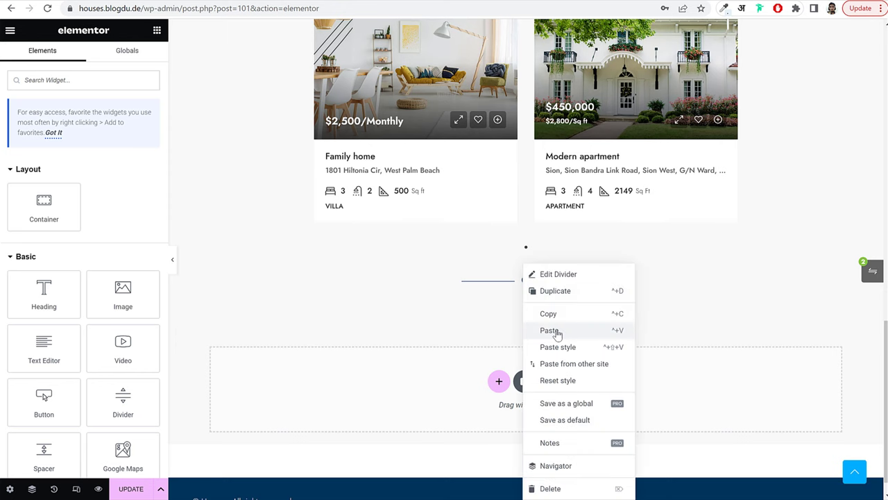
left_click(550, 331)
- Set the new heading's title to 'Featured homes', copied from the live homepage
key("ctrl+Tab")
double_click(472, 172)
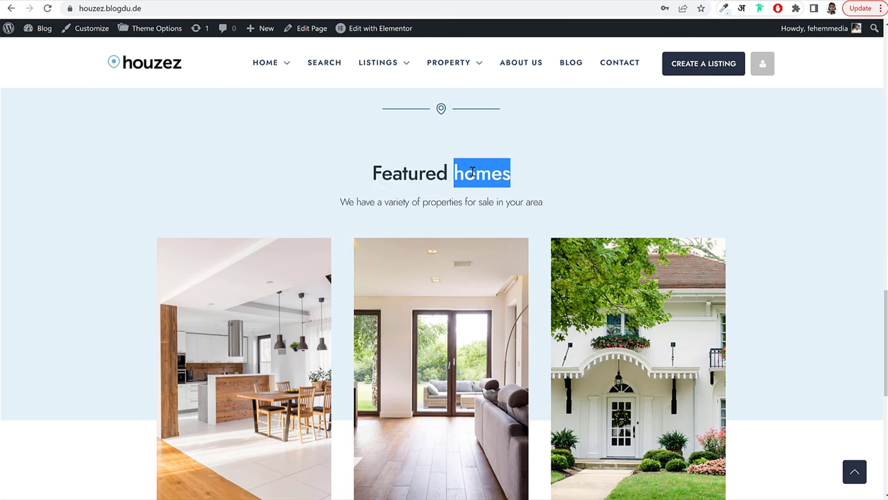
triple_click(472, 172)
key("ctrl+c")
key("ctrl+shift+Tab")
left_click(95, 153)
key("ctrl+a")
key("ctrl+v")
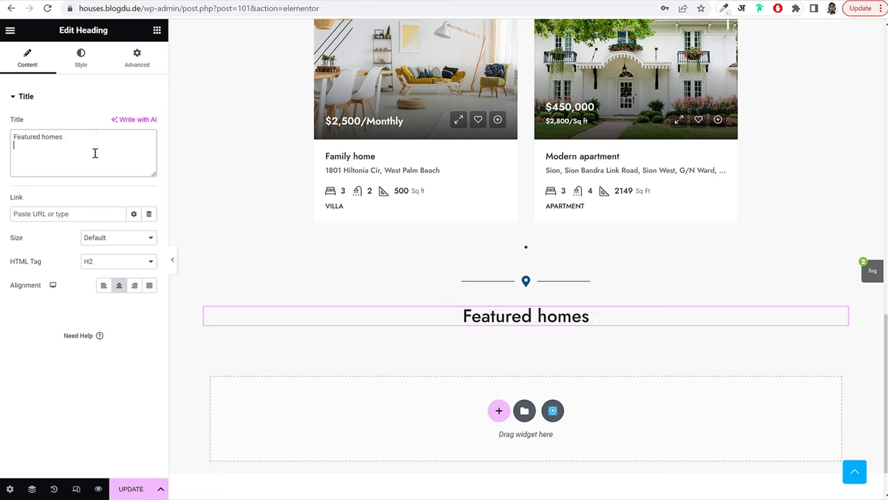
- Copy the property-search subtitle widget and paste it under the Featured homes heading
scroll(464, 238, "up", 4)
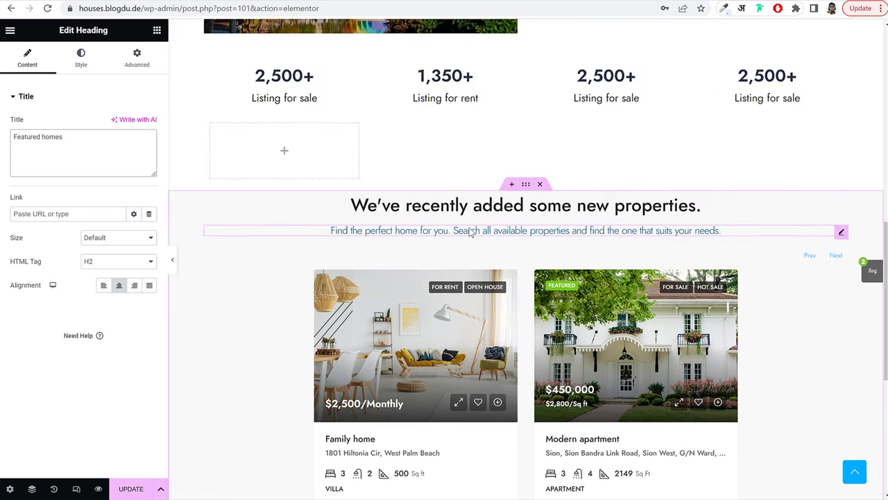
right_click(472, 231)
left_click(495, 278)
scroll(498, 281, "down", 5)
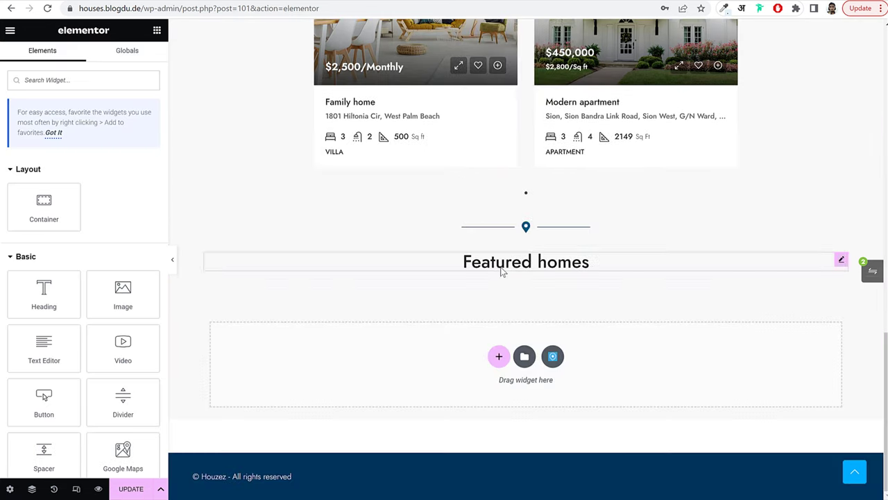
right_click(501, 267)
left_click(540, 331)
- Compare with the live site, then add an empty container below the subtitle
key("ctrl+Tab")
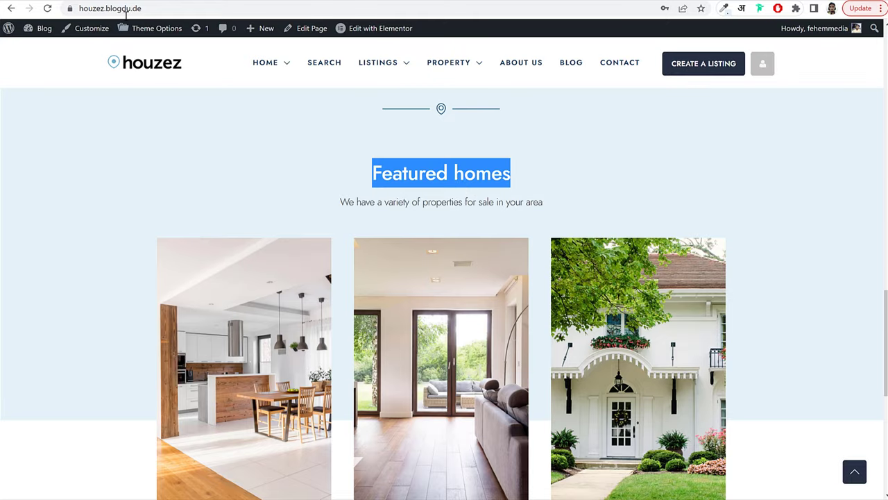
scroll(400, 223, "down", 3)
scroll(400, 224, "up", 1)
scroll(324, 232, "down", 3)
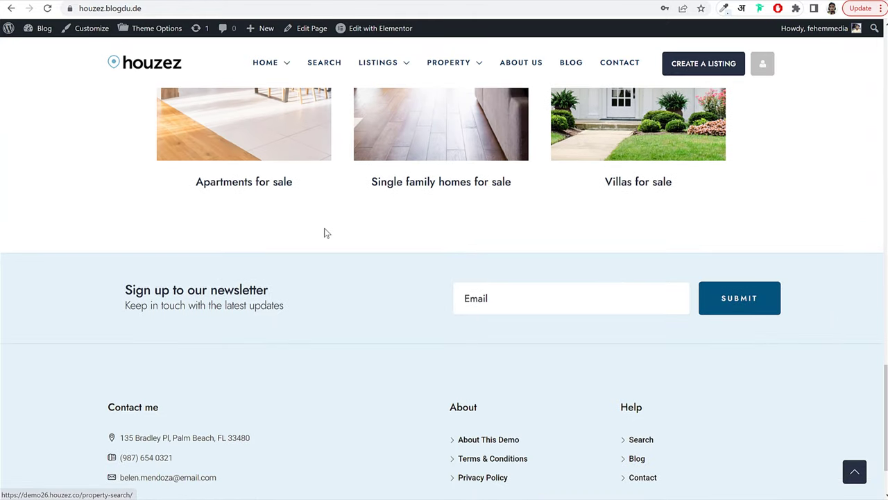
scroll(324, 232, "up", 3)
scroll(715, 236, "up", 1)
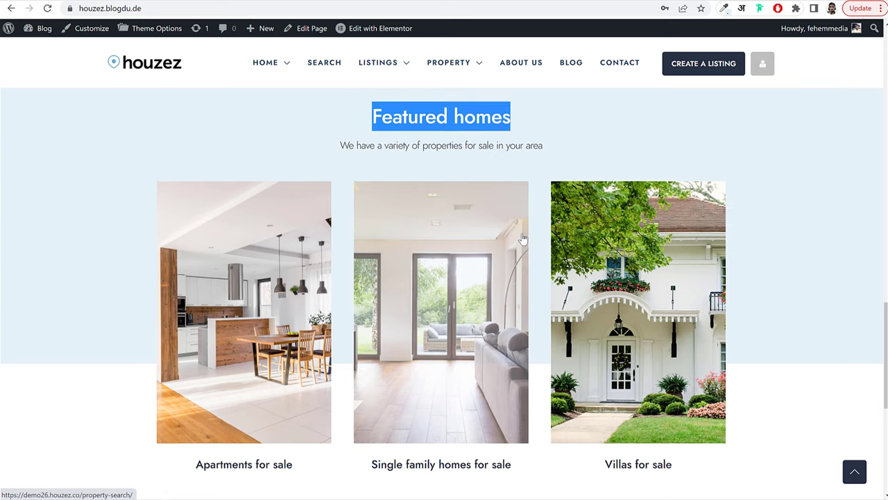
key("ctrl+shift+Tab")
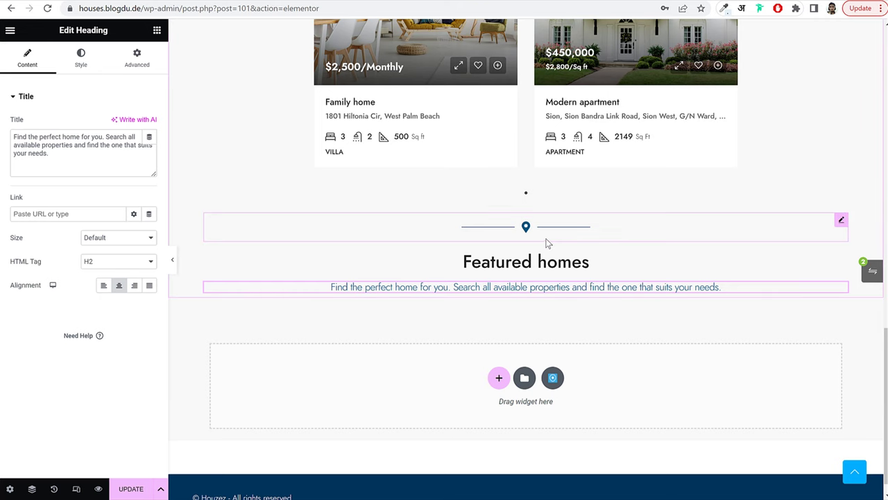
left_click(157, 30)
left_click_drag(44, 206, 512, 298)
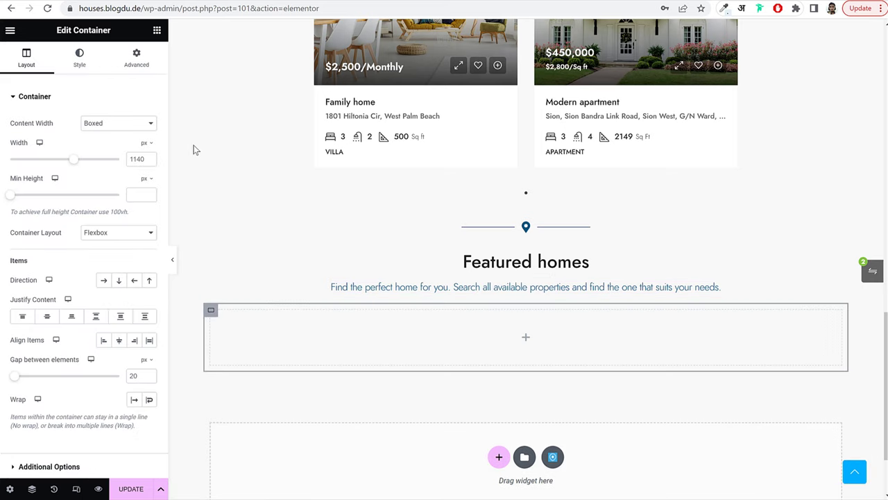
- Switch the new container to a Grid layout with a single row
left_click(116, 234)
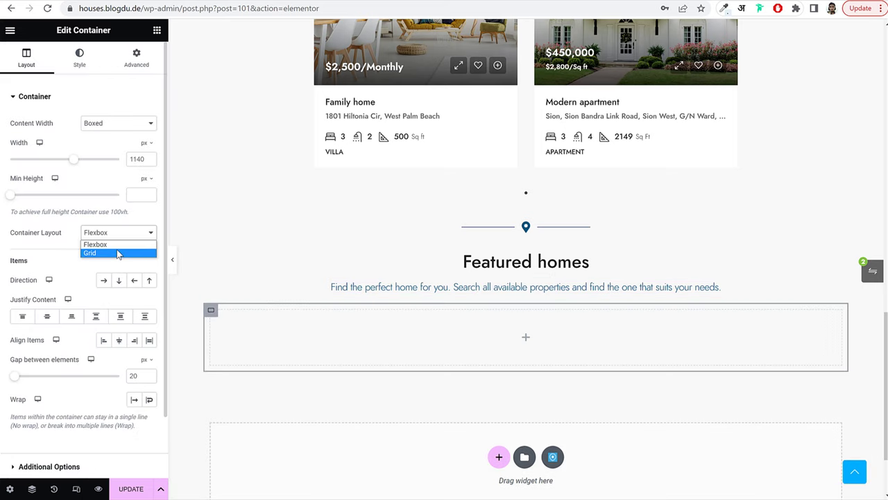
left_click(118, 253)
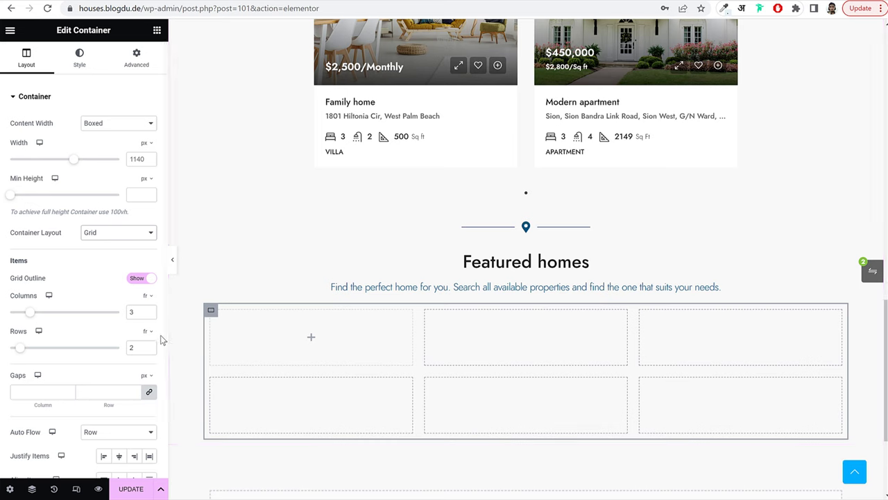
left_click(149, 352)
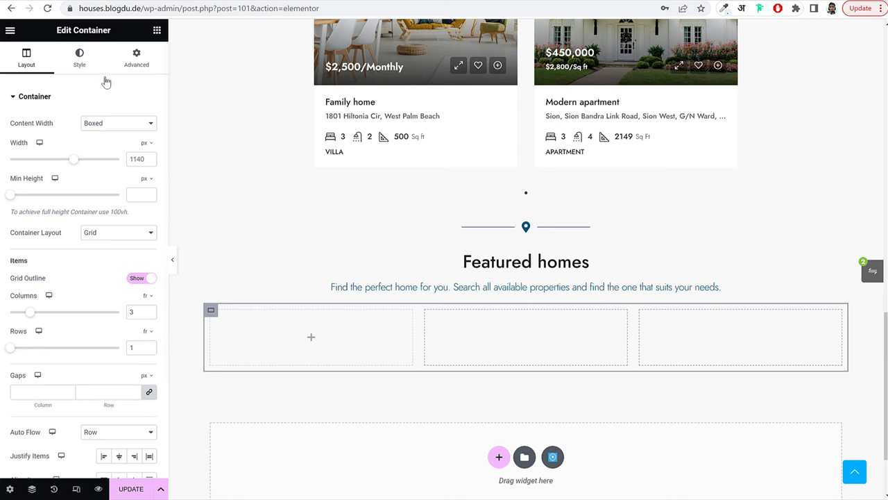
- Place an Image Box in the first grid cell showing the kitchen photo
left_click(156, 29)
type("imag")
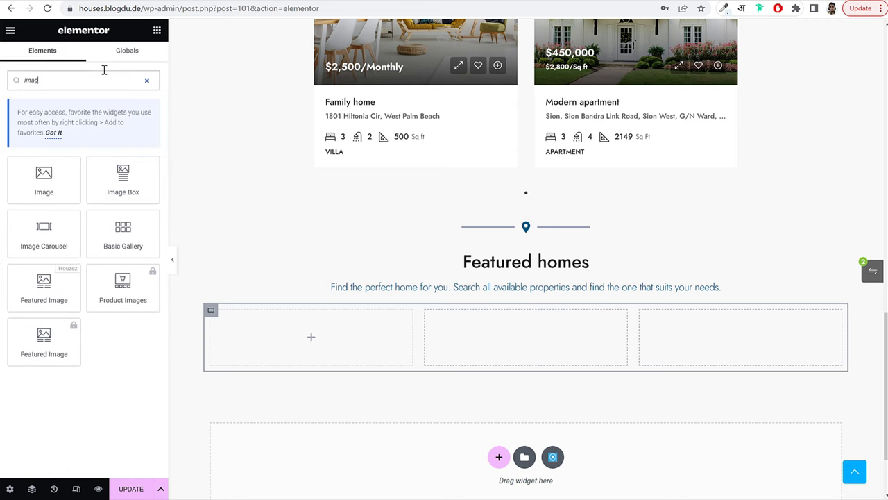
left_click_drag(122, 181, 336, 323)
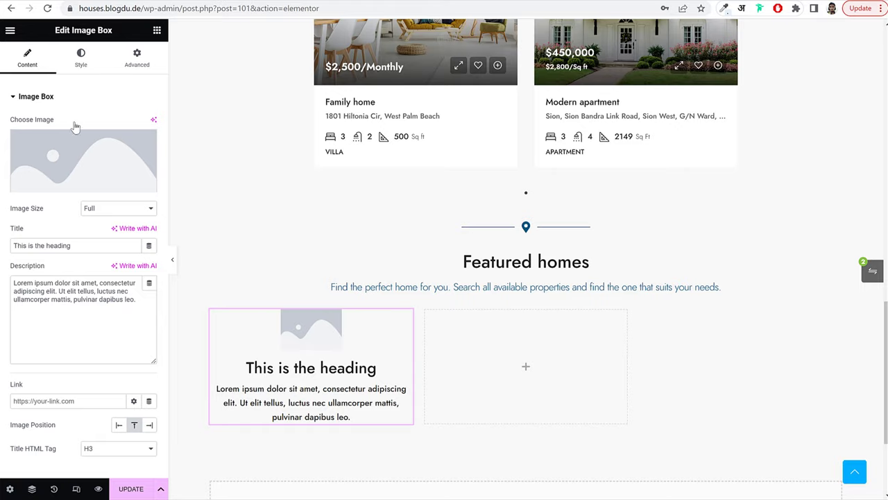
left_click(73, 149)
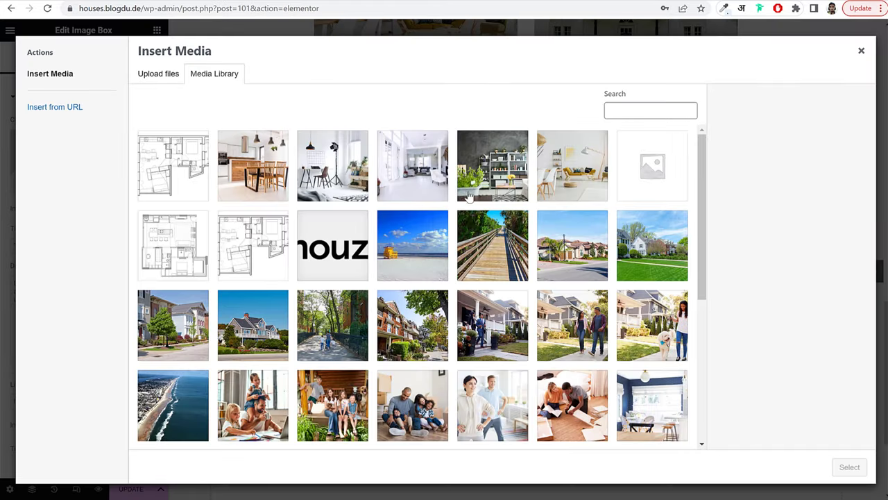
left_click(286, 172)
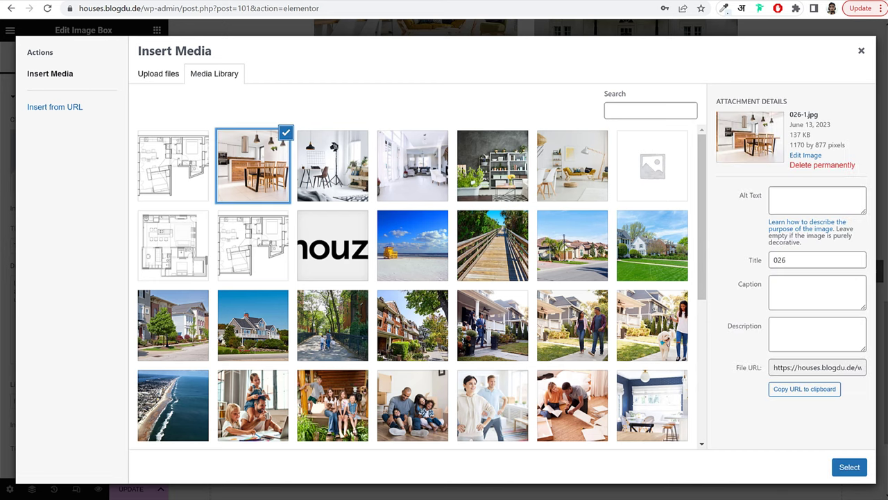
left_click(849, 467)
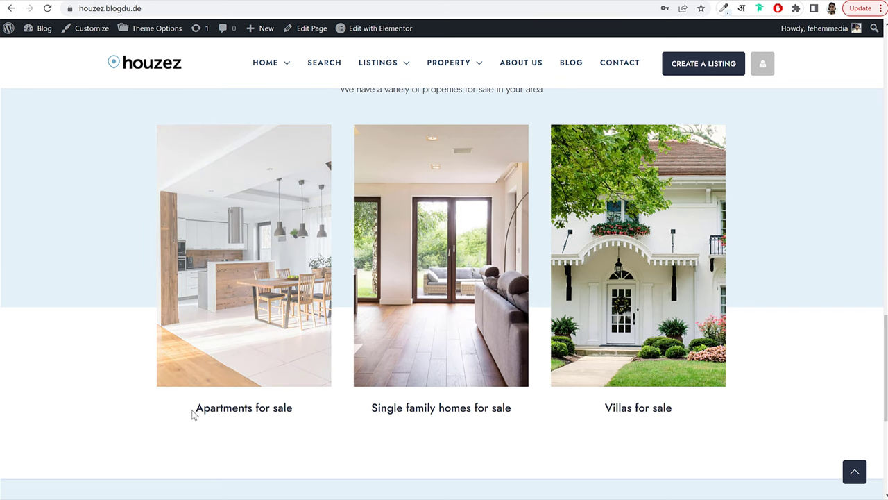
- Title the image box 'Apartments for sale' and delete its placeholder description
left_click_drag(196, 408, 296, 412)
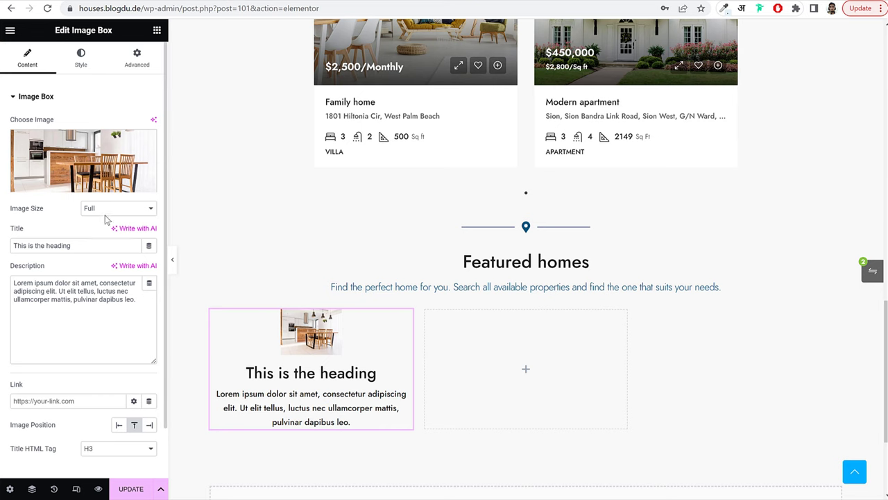
double_click(97, 240)
key("ctrl+a")
key("ctrl+v")
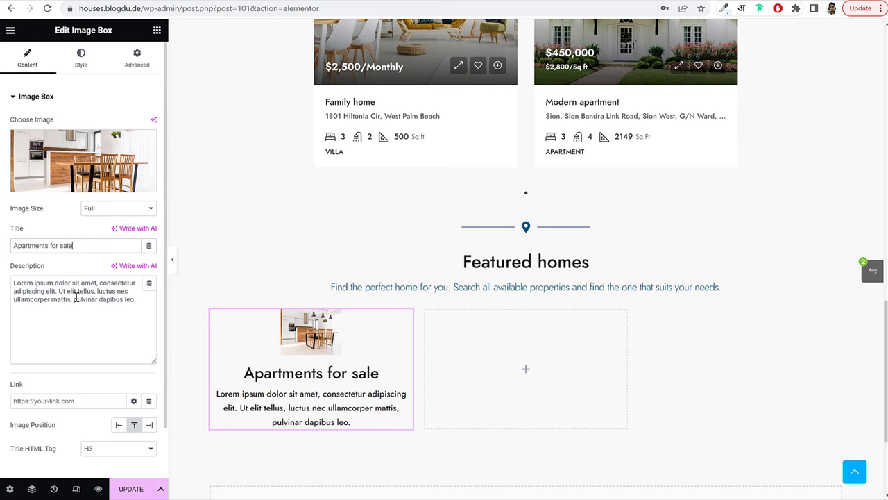
left_click(74, 299)
key("ctrl+a")
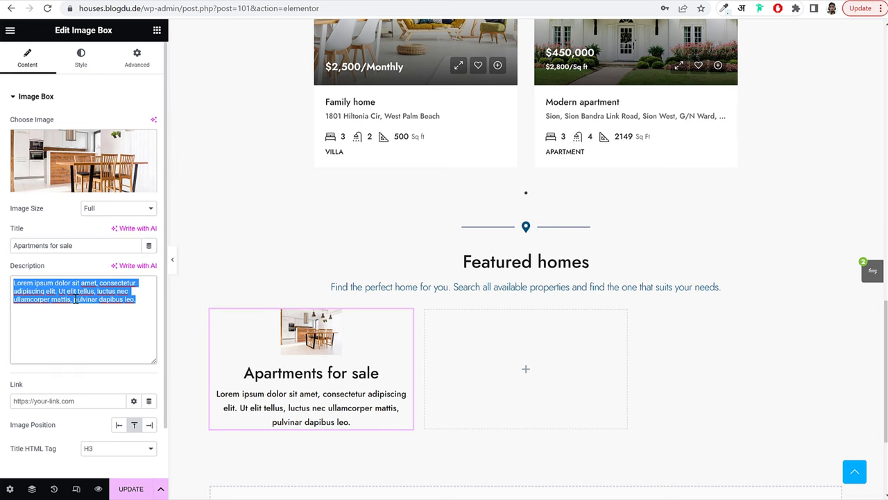
key("BackSpace")
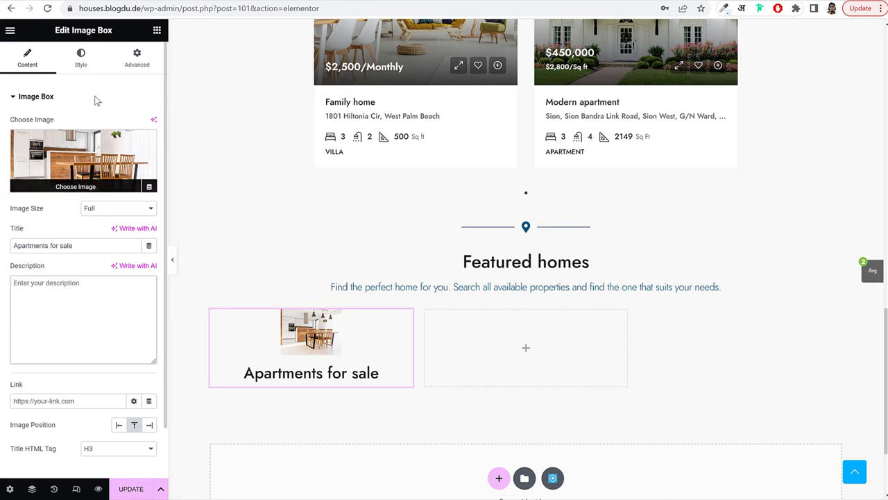
- Set the image box's image size to Custom 400×600 and apply it
left_click(82, 58)
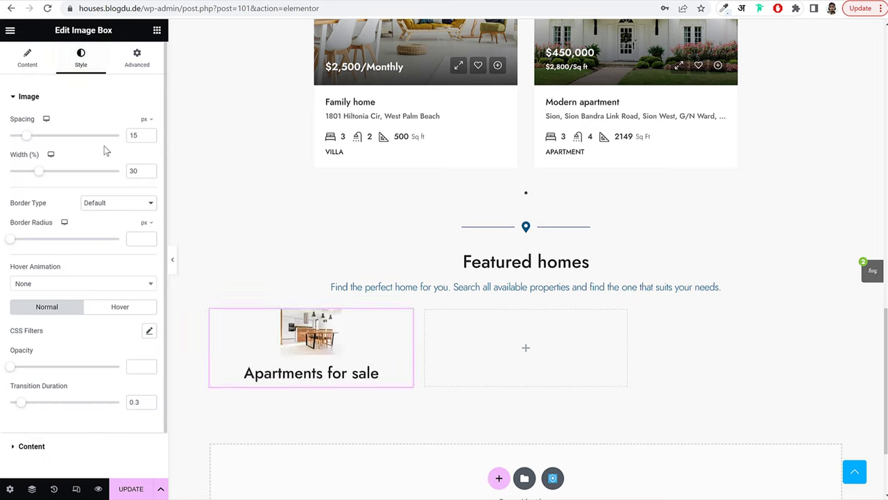
left_click(27, 58)
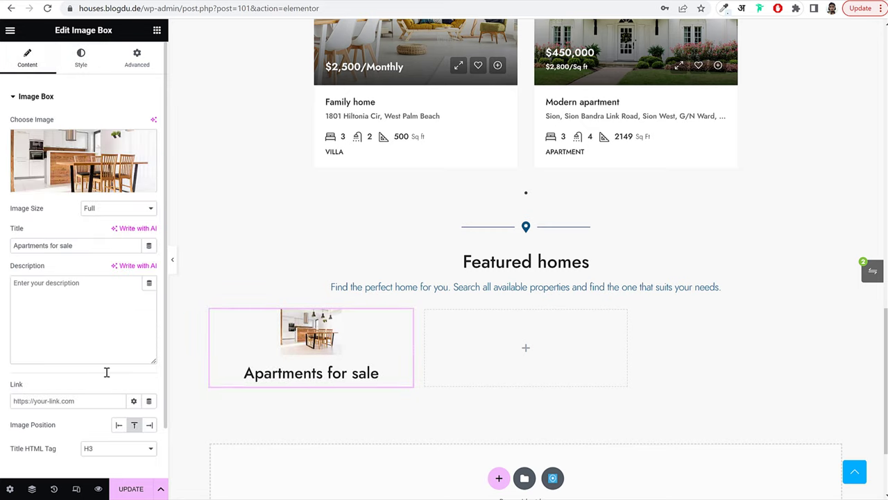
left_click_drag(11, 216, 97, 213)
left_click(97, 210)
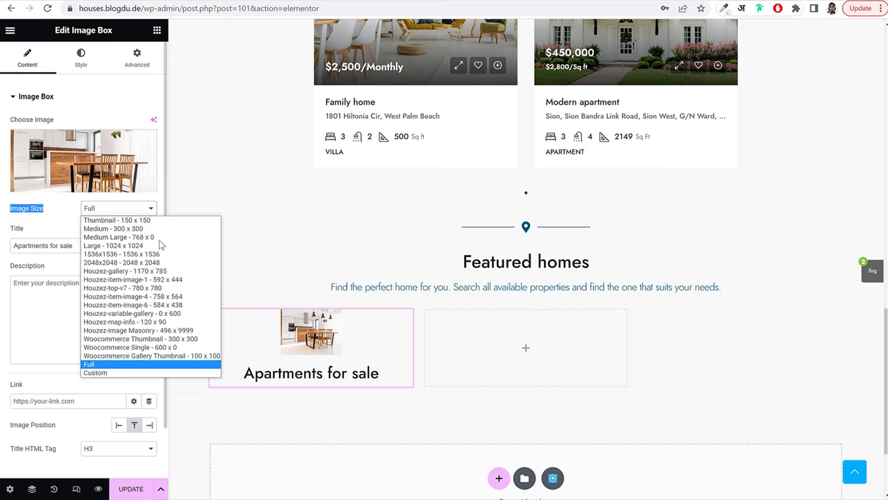
left_click(114, 373)
left_click(30, 263)
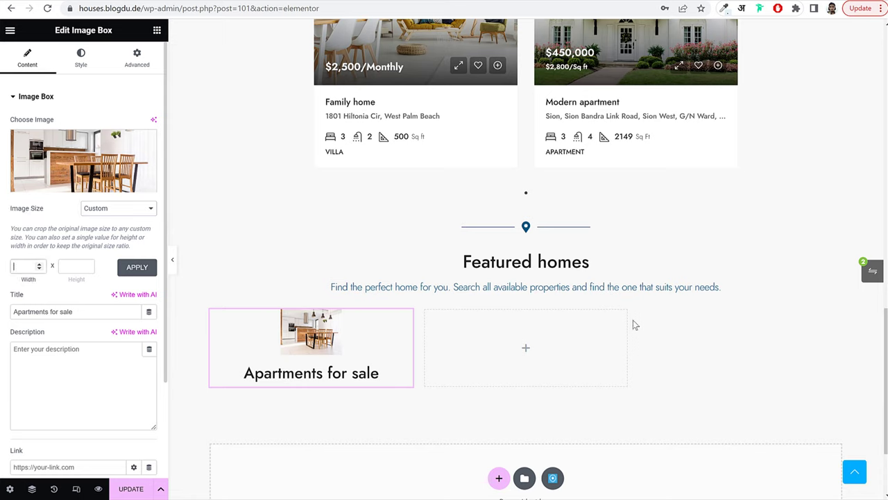
type("400")
key("Tab")
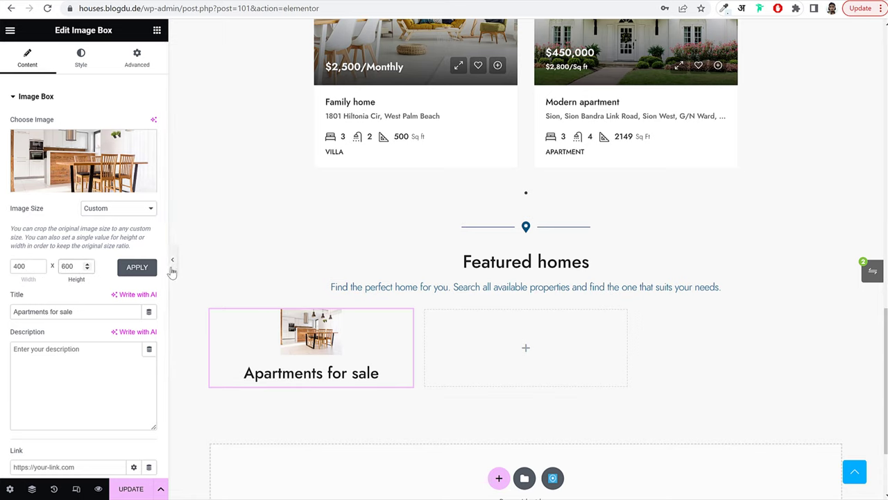
left_click(142, 269)
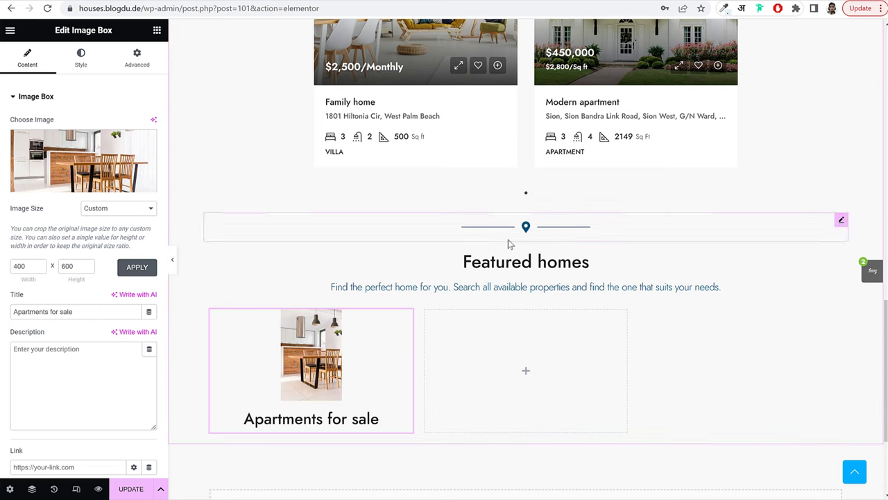
- Style the image at 100% width with 25 px spacing
scroll(508, 239, "down", 2)
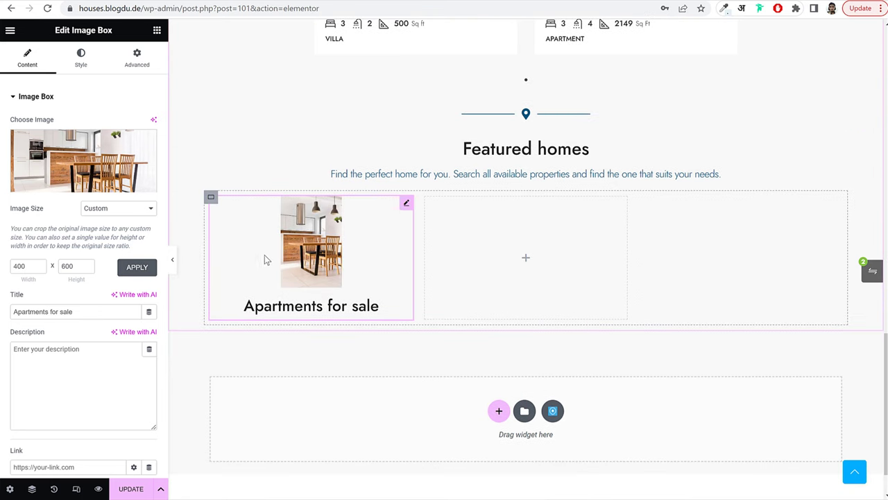
left_click(72, 65)
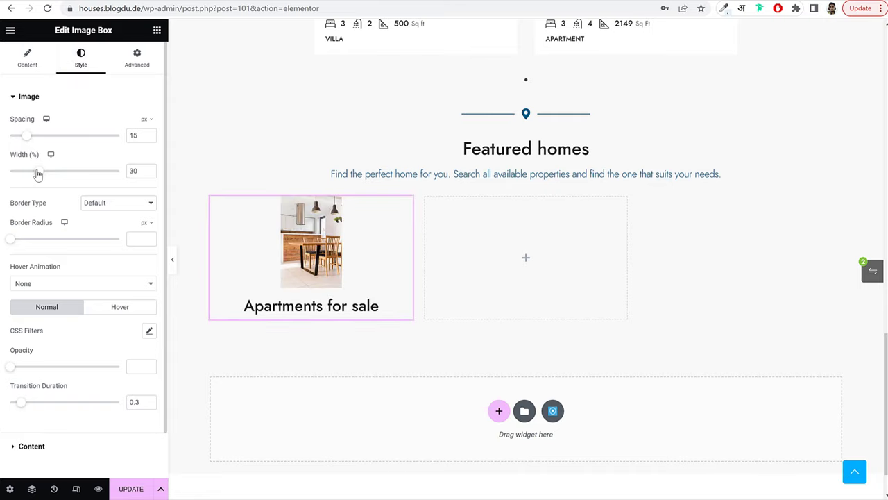
left_click_drag(39, 178, 143, 178)
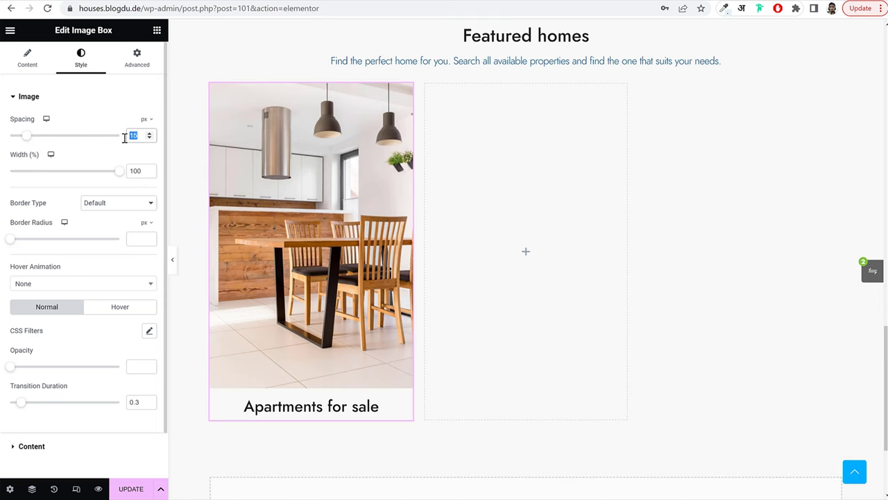
type("25")
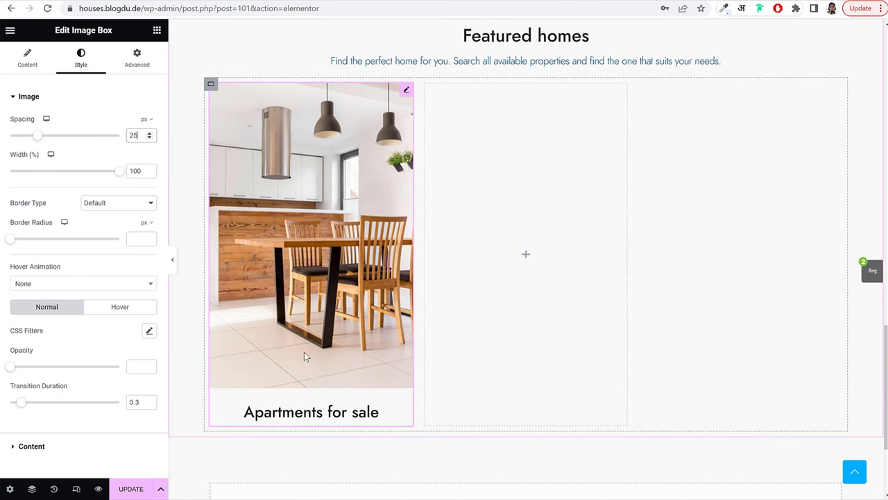
scroll(319, 317, "up", 2)
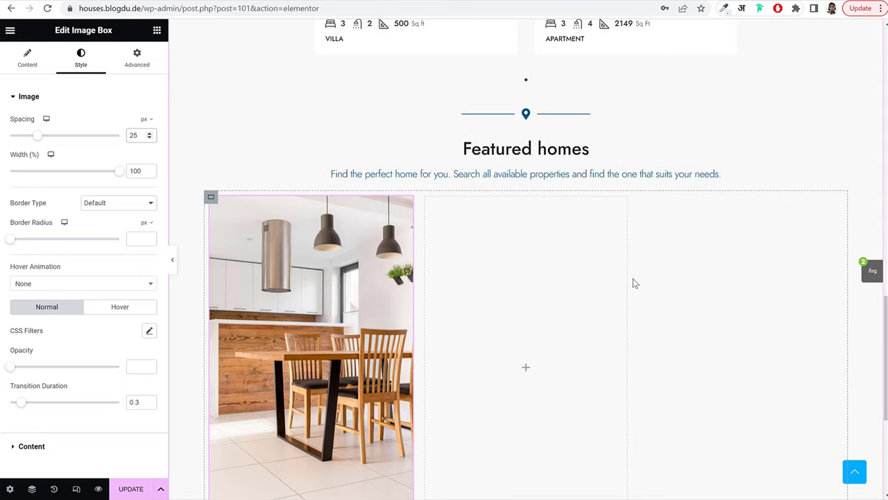
- Copy the Apartments image box and paste it into the second and third columns
scroll(381, 249, "down", 1)
right_click(272, 246)
left_click(295, 294)
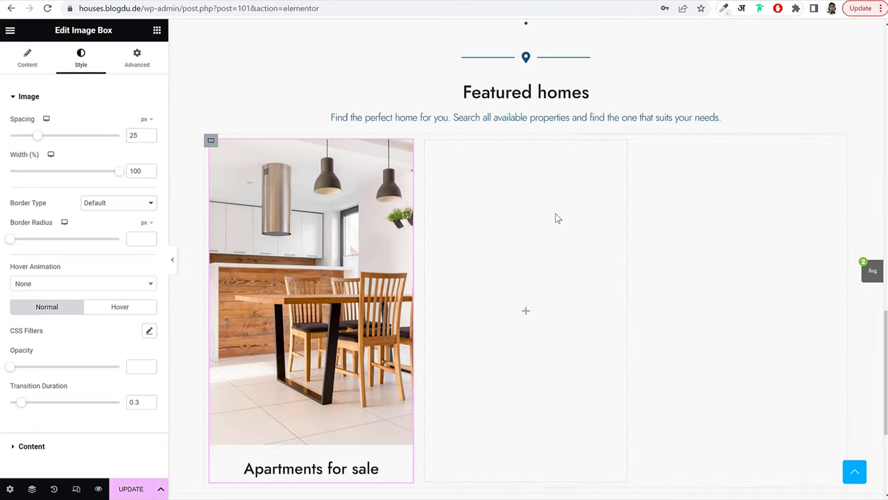
right_click(559, 219)
left_click(586, 303)
right_click(722, 211)
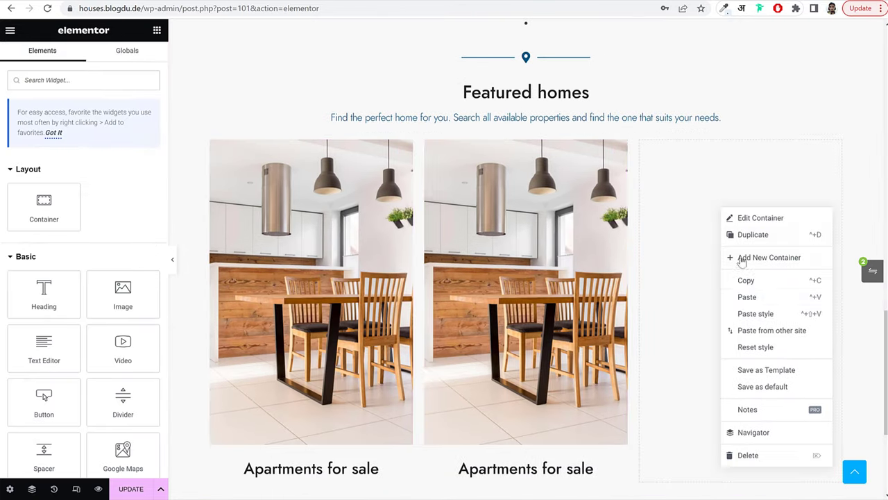
left_click(762, 300)
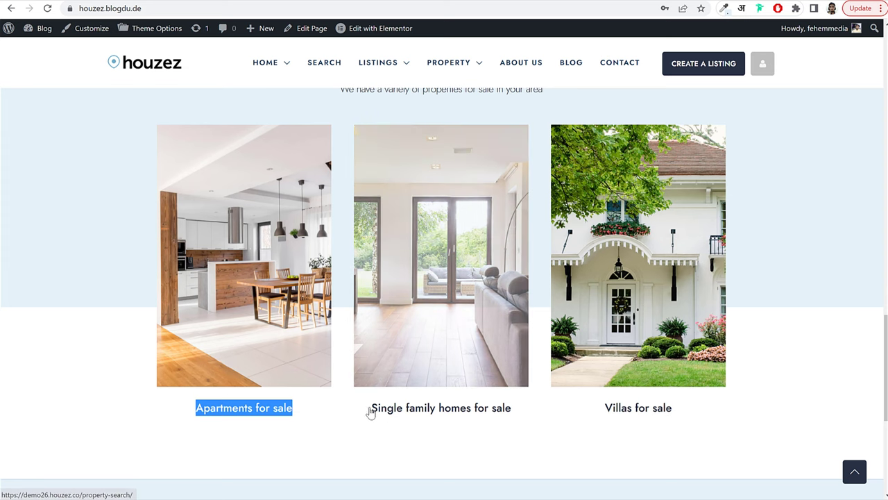
- Retitle the middle box 'Single family homes for sale' with the studio-lamp photo
left_click(506, 437)
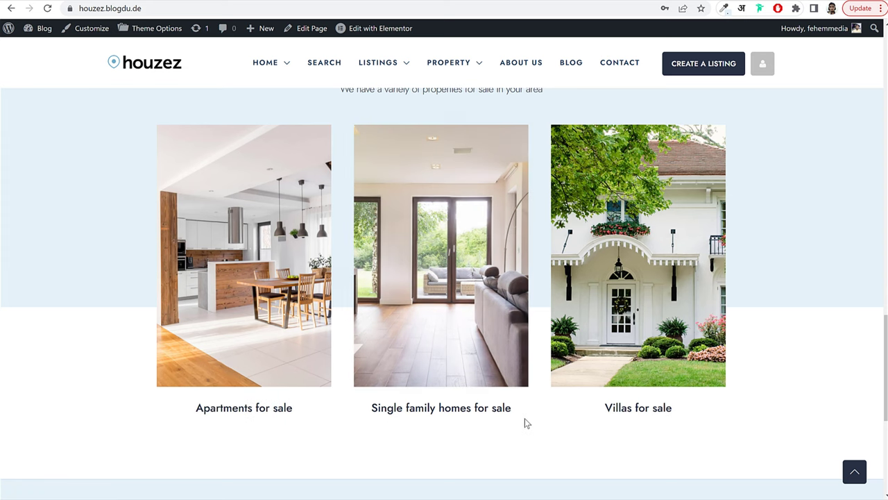
left_click_drag(524, 420, 369, 407)
key("ctrl+c")
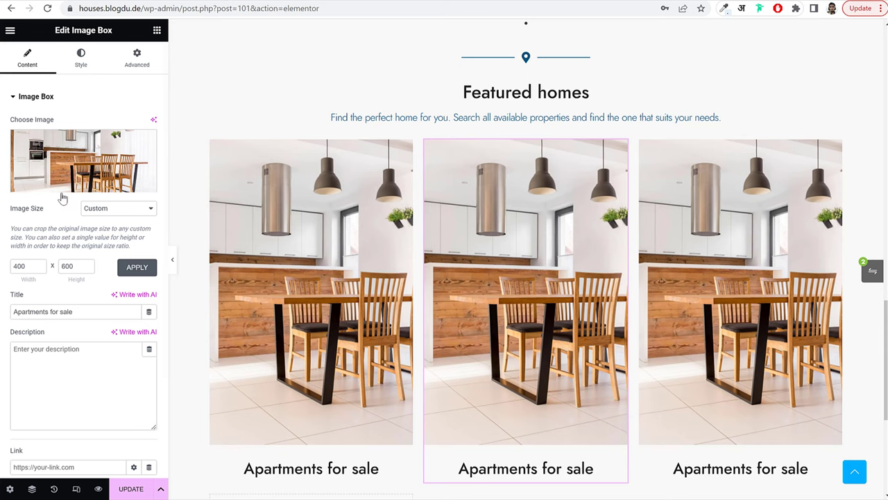
key("ctrl+a")
key("ctrl+v")
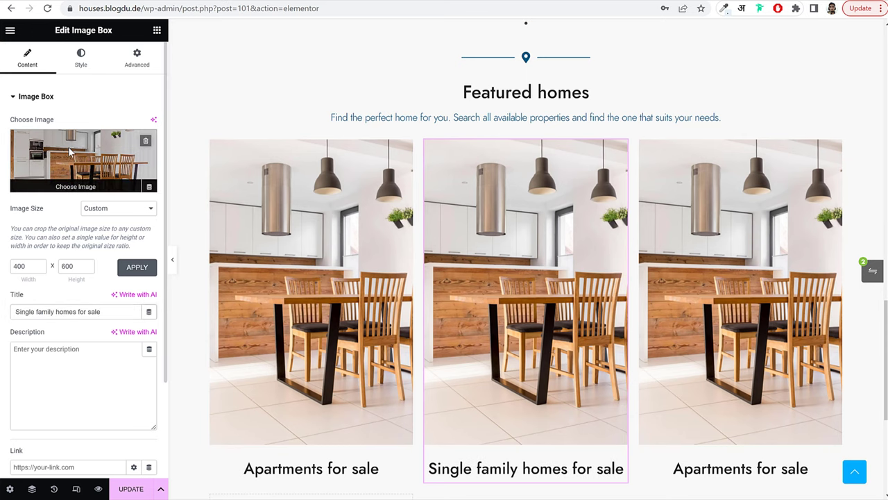
left_click(71, 154)
left_click(349, 162)
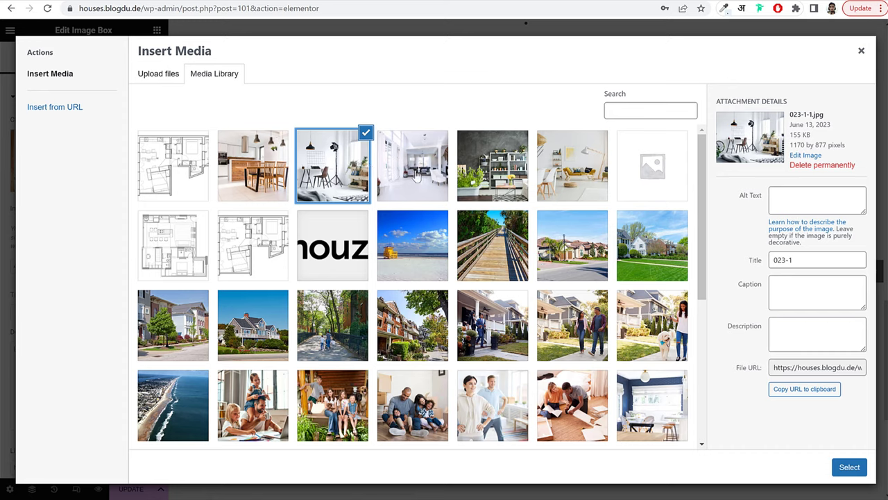
left_click(849, 468)
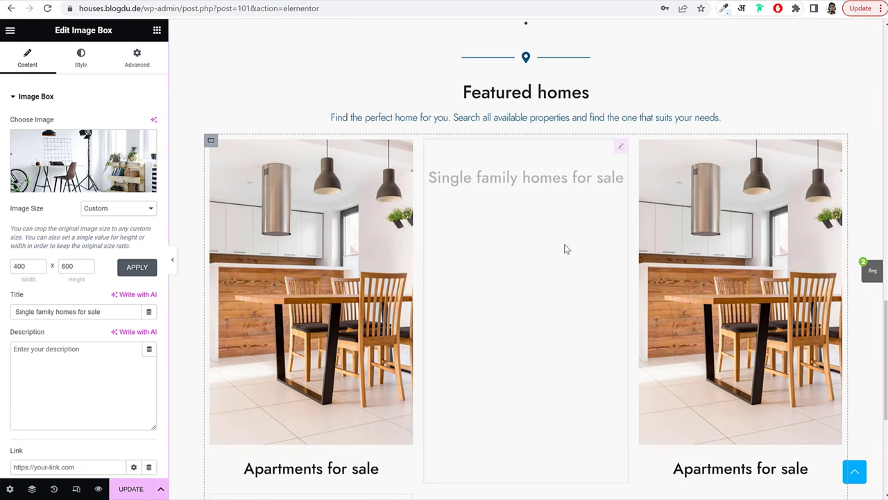
- Select the left Apartments for sale image box
scroll(588, 239, "down", 2)
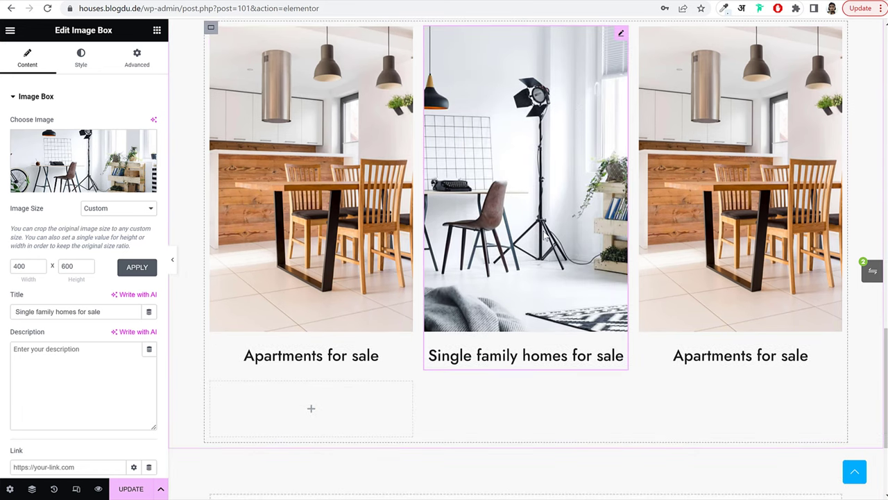
scroll(543, 243, "up", 2)
left_click(341, 219)
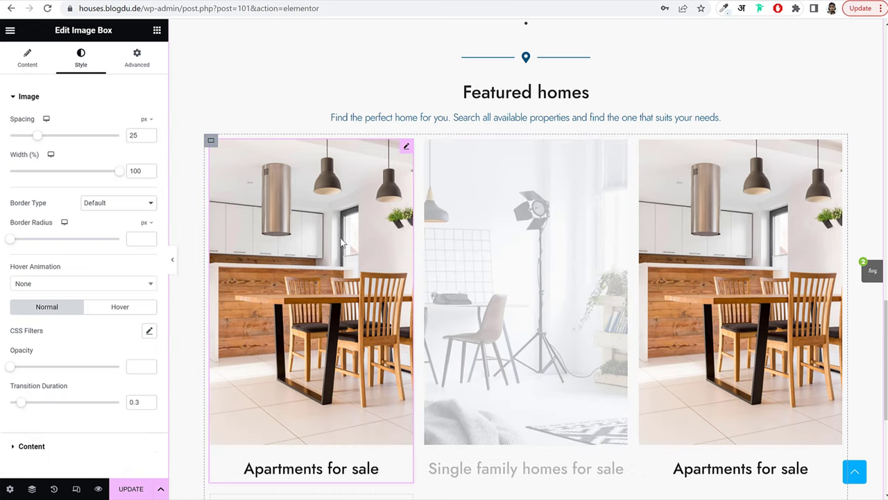
scroll(345, 243, "down", 2)
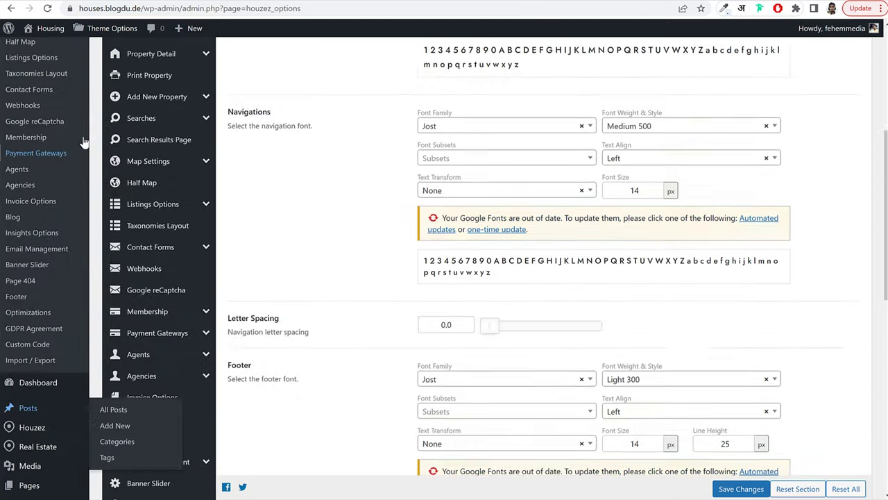
- Copy the link address of Apartment's View page from Real Estate > Type
scroll(84, 142, "up", 5)
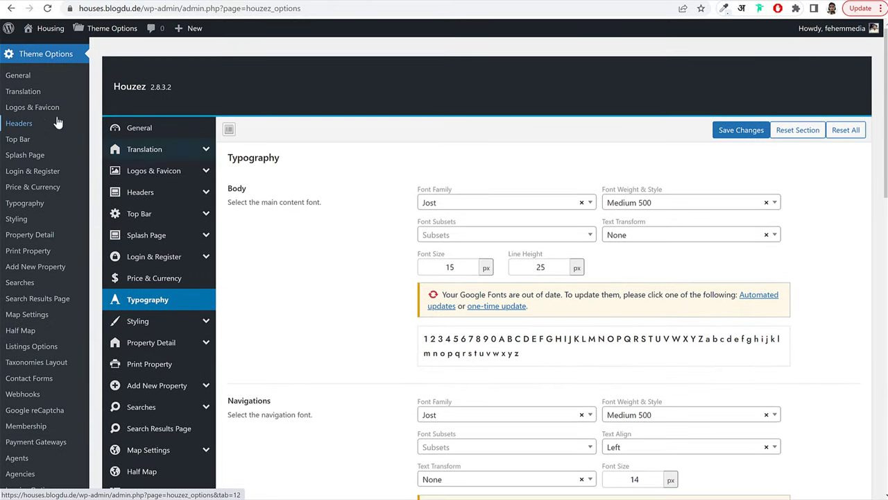
scroll(41, 205, "down", 8)
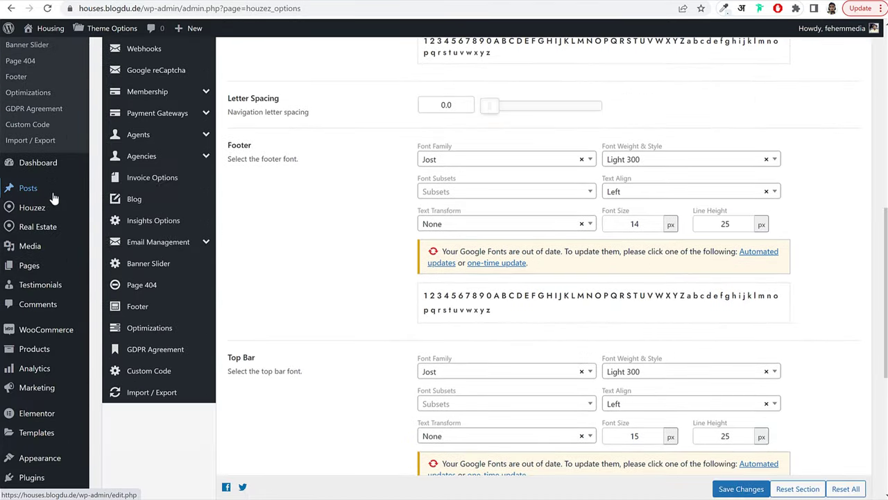
mouse_move(47, 229)
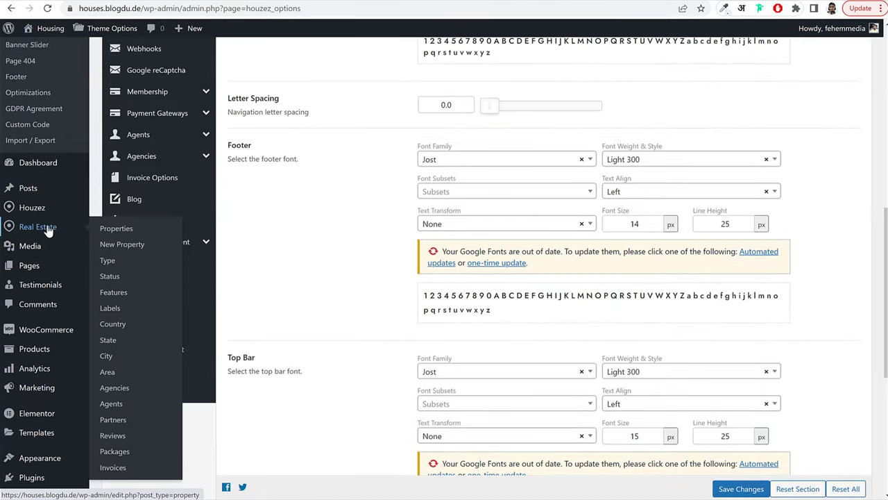
left_click(115, 264)
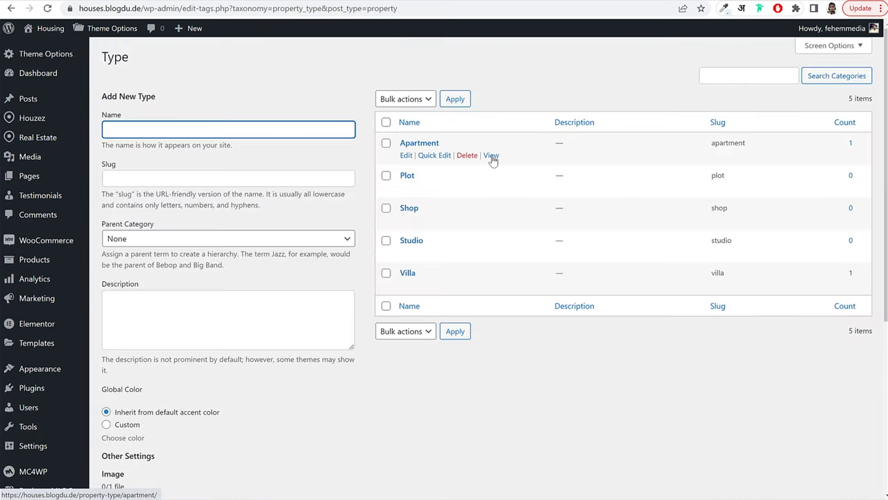
right_click(491, 157)
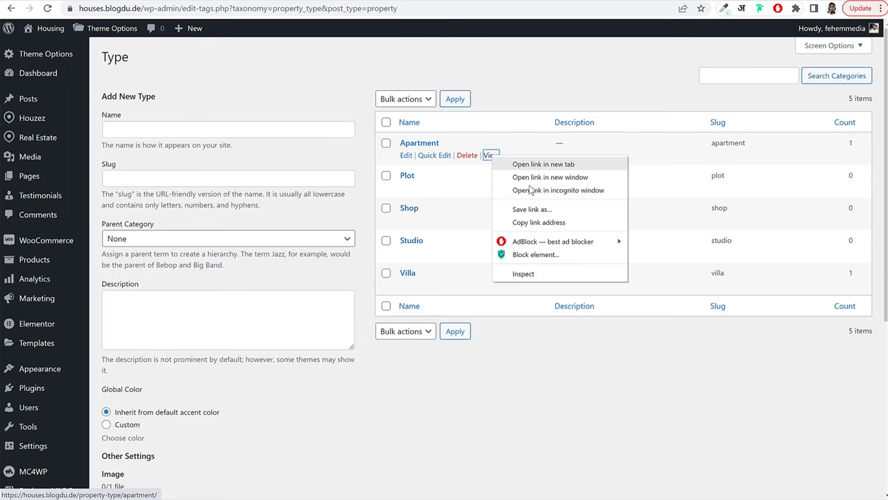
left_click(551, 222)
key("F5")
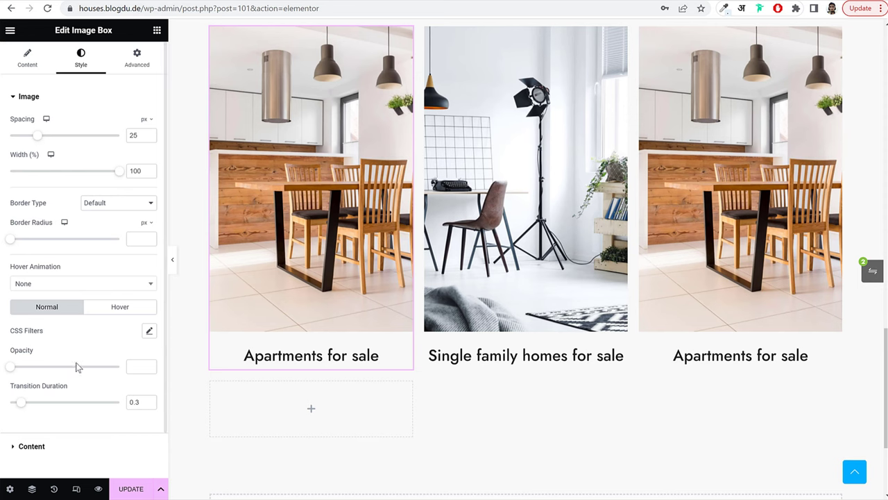
- Paste the Apartment type page URL into the left image box's Link
left_click(27, 58)
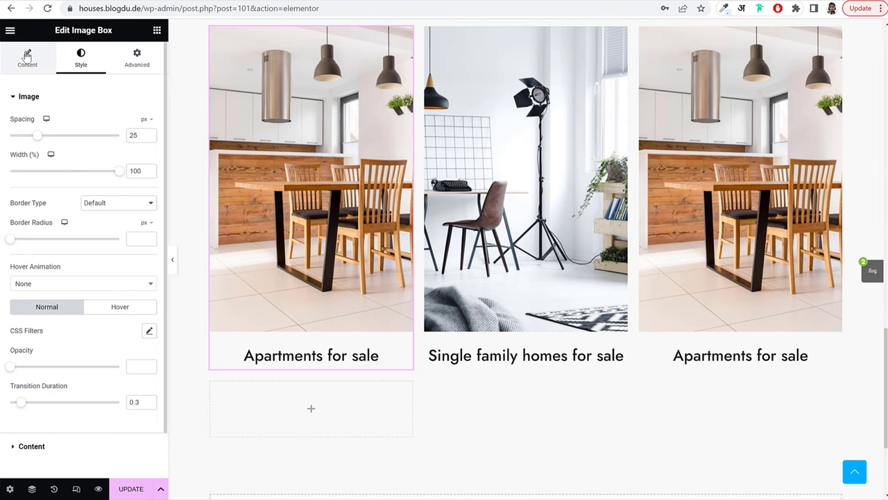
key("ctrl+v")
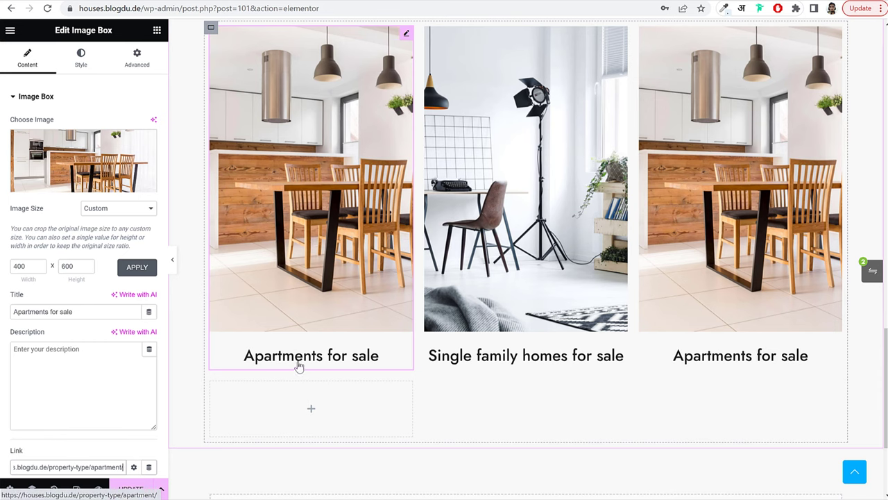
scroll(328, 361, "up", 3)
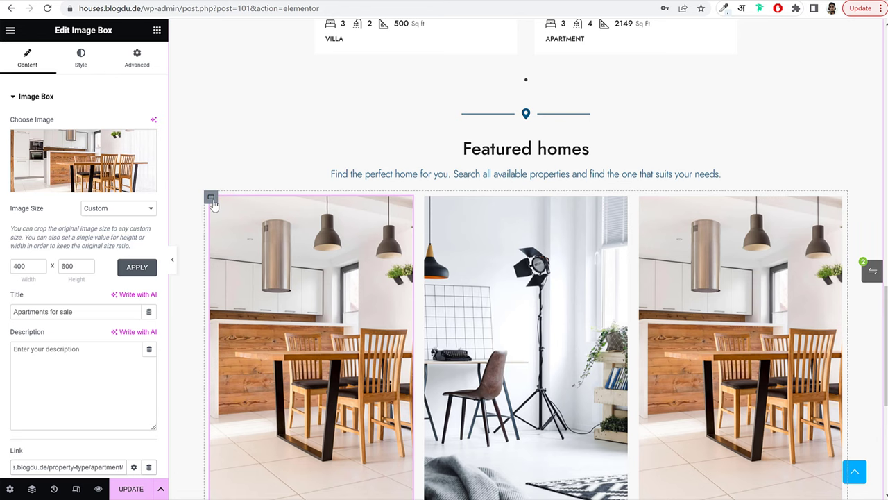
- Set the Featured homes grid container to 1000 px width with 40 px gaps
left_click(211, 198)
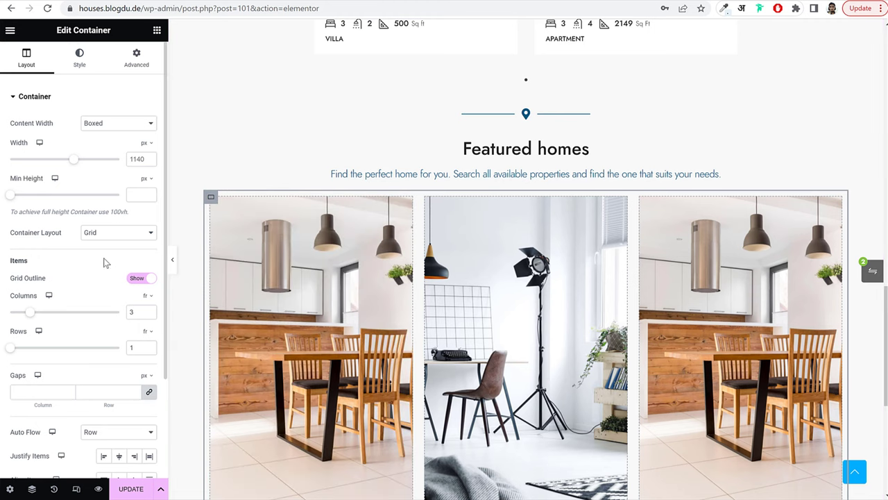
scroll(104, 264, "down", 2)
scroll(371, 240, "down", 1)
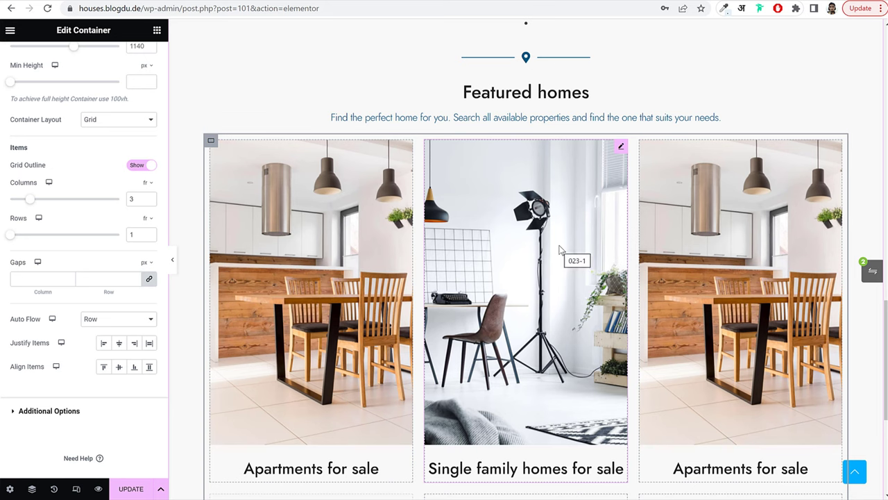
scroll(104, 191, "up", 2)
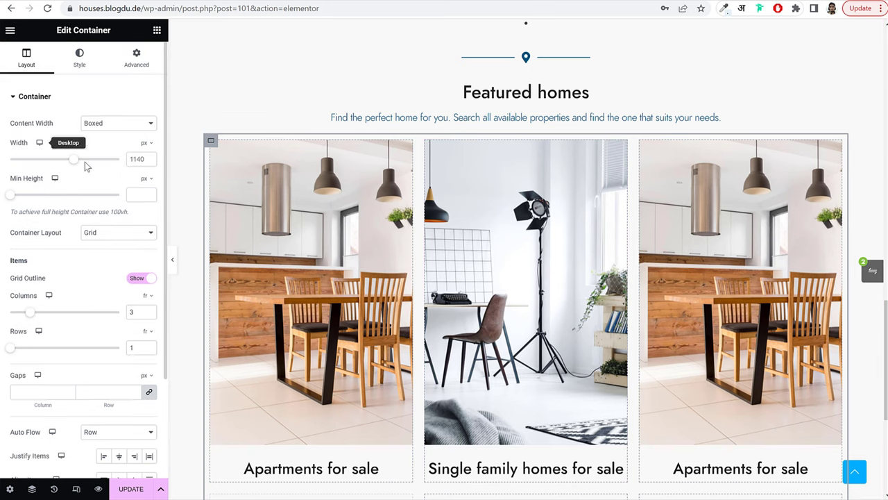
left_click_drag(72, 163, 53, 161)
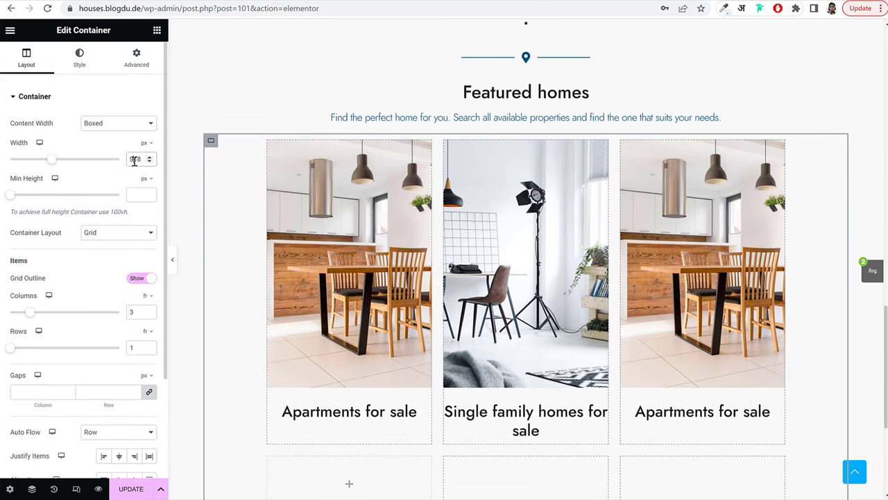
type("1000")
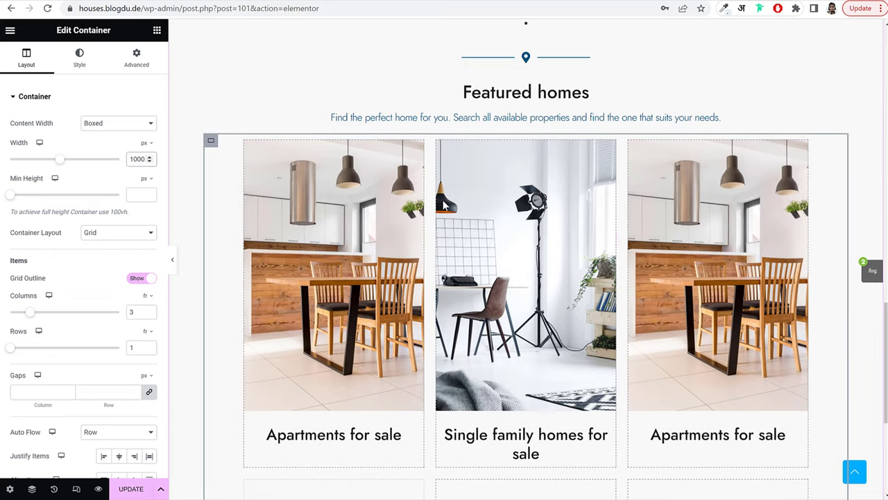
scroll(75, 304, "down", 2)
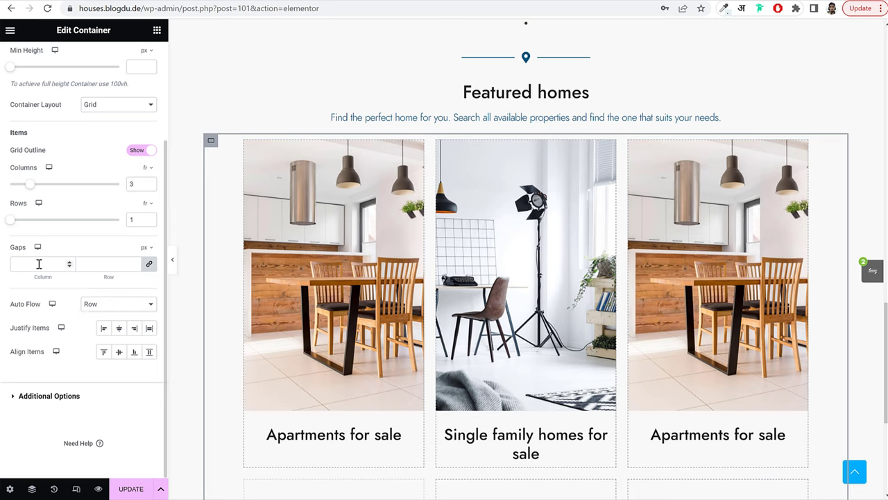
type("40")
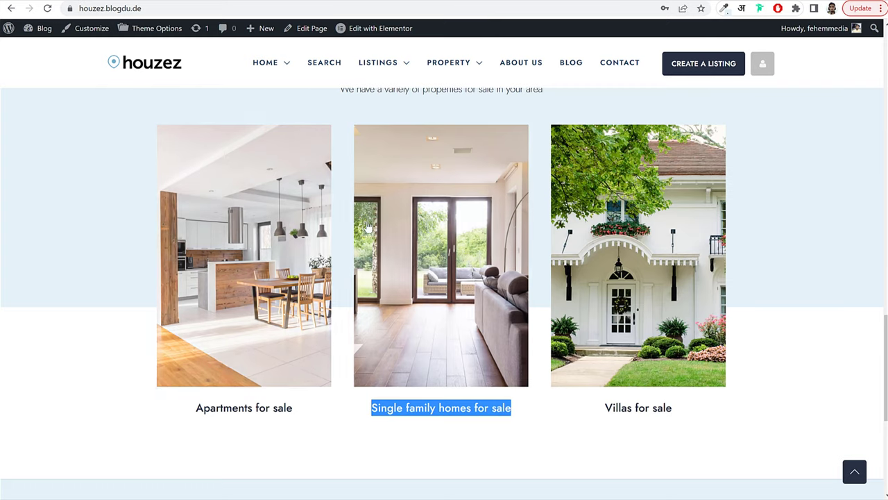
scroll(45, 265, "up", 1)
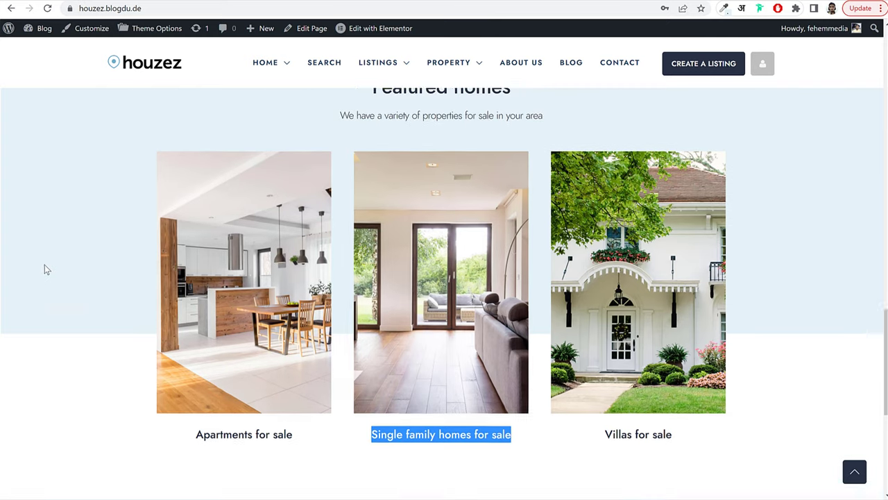
- Unlink the properties section's padding and set top and bottom to 70 px
scroll(119, 268, "down", 8)
scroll(380, 204, "up", 2)
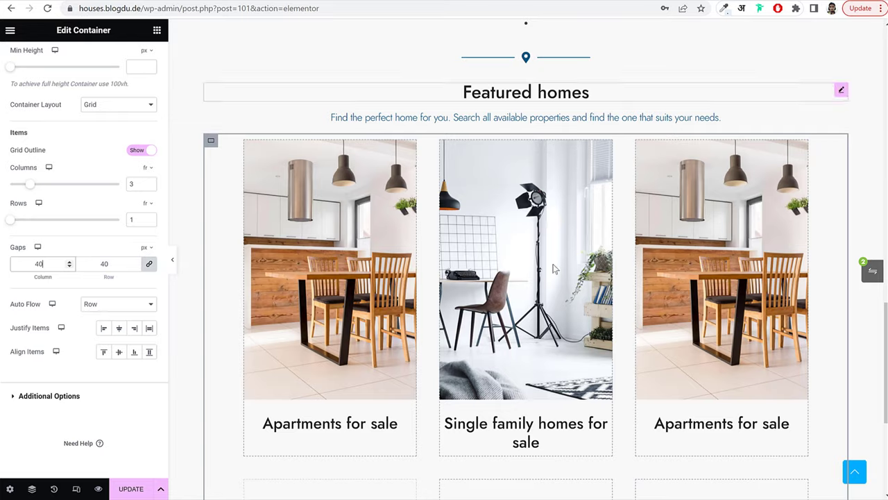
scroll(524, 248, "up", 10)
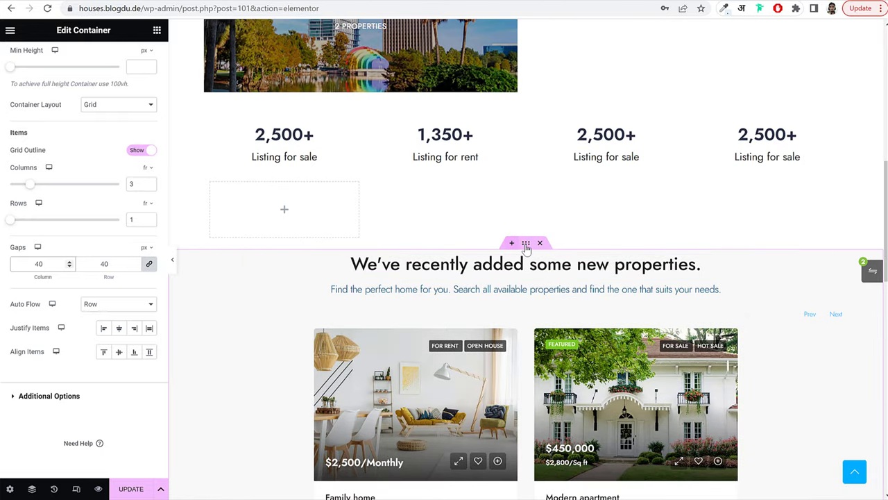
left_click(526, 244)
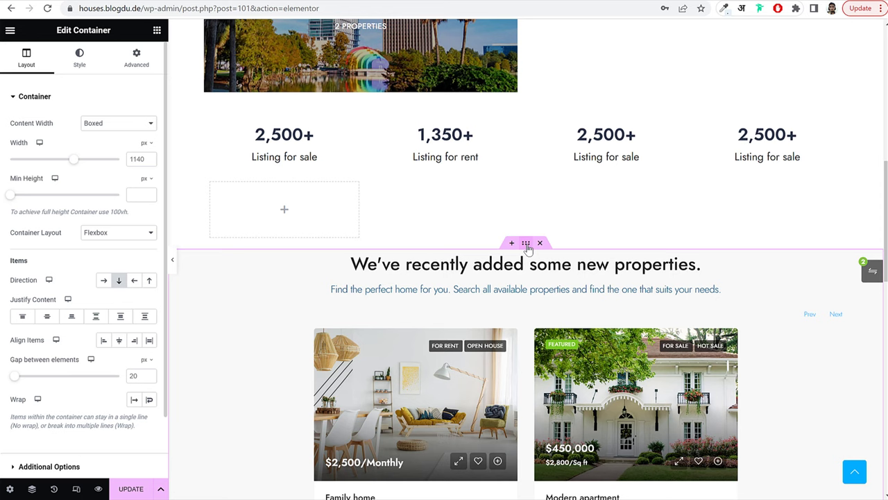
left_click(131, 61)
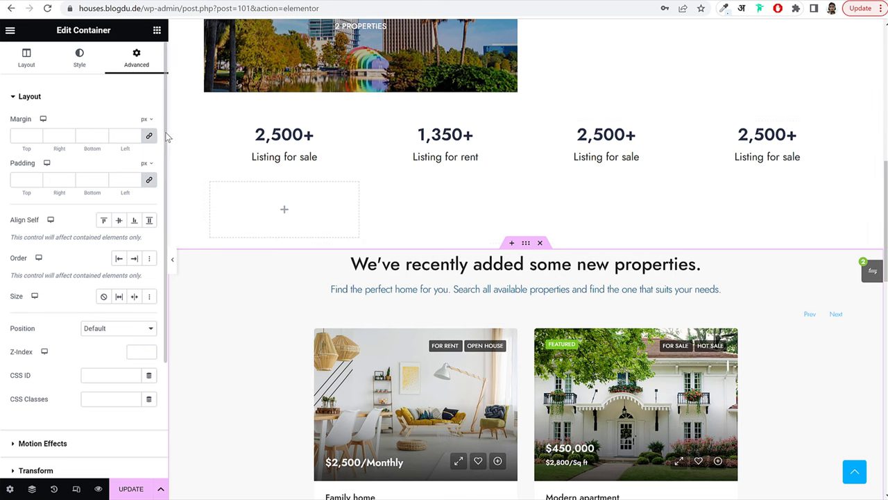
left_click(149, 180)
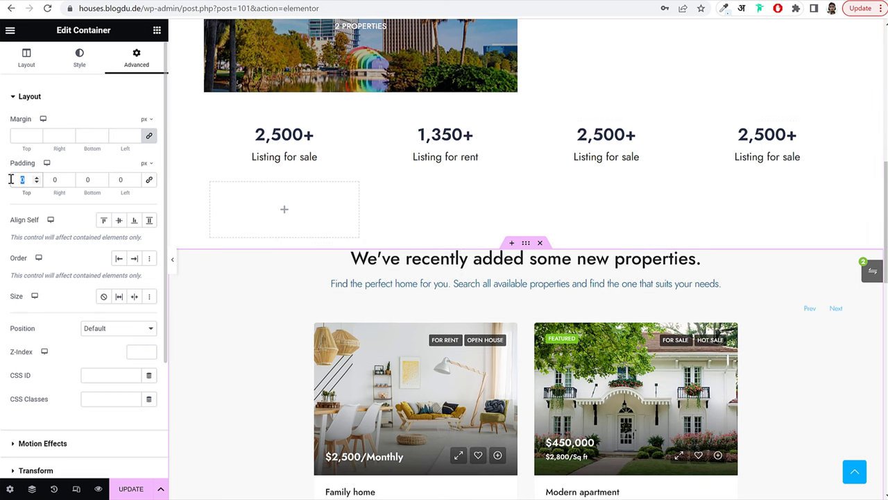
type("70")
key("Tab")
key("Tab")
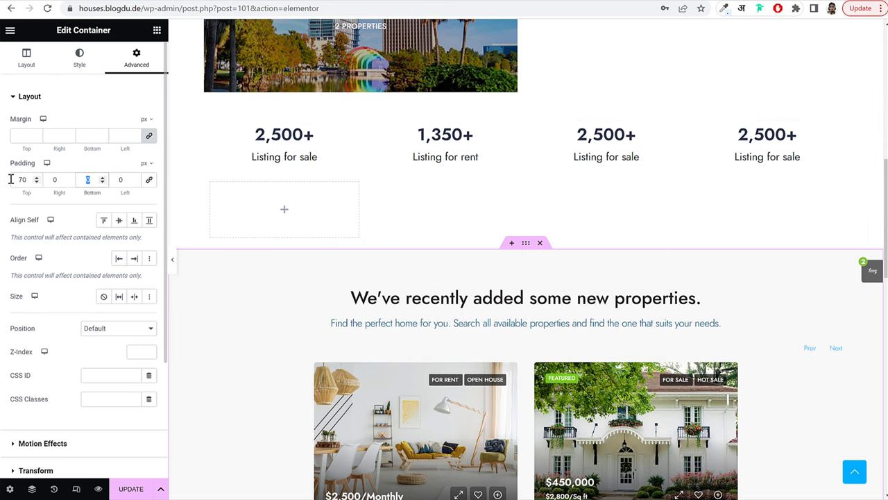
left_click(86, 64)
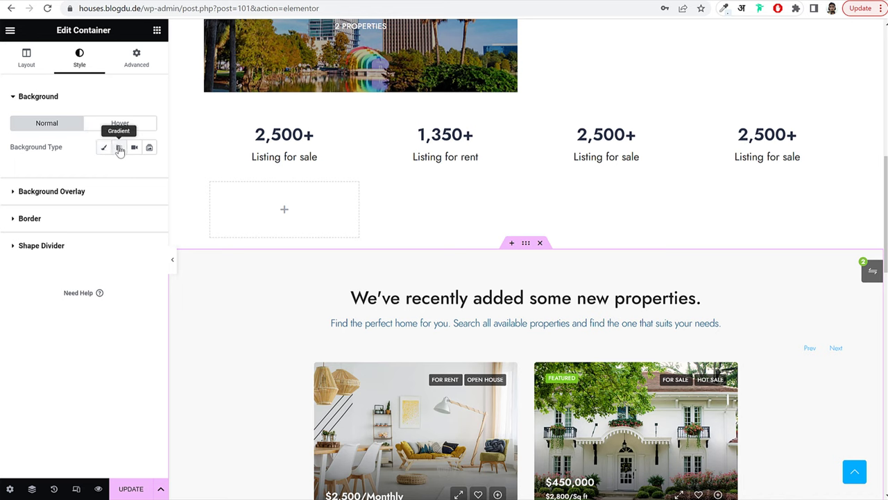
- Make the section background a gradient from #E5F2F6 to a fully transparent second color
left_click(120, 149)
left_click(150, 171)
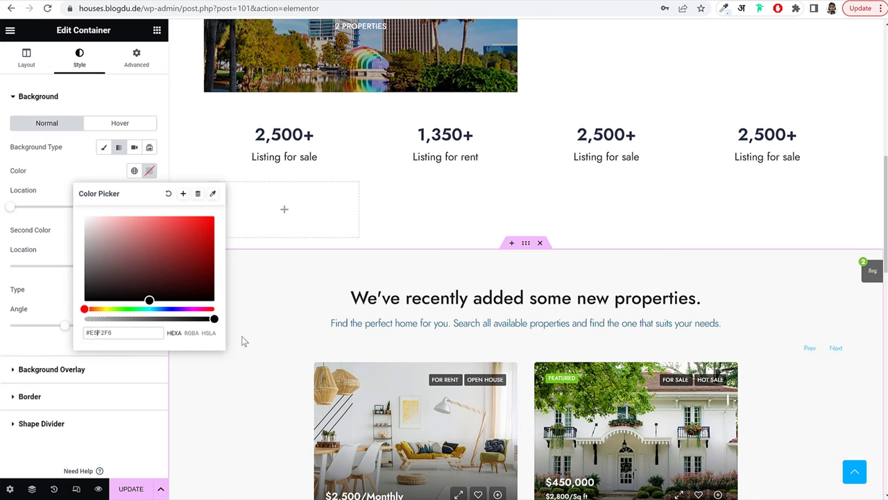
key("Return")
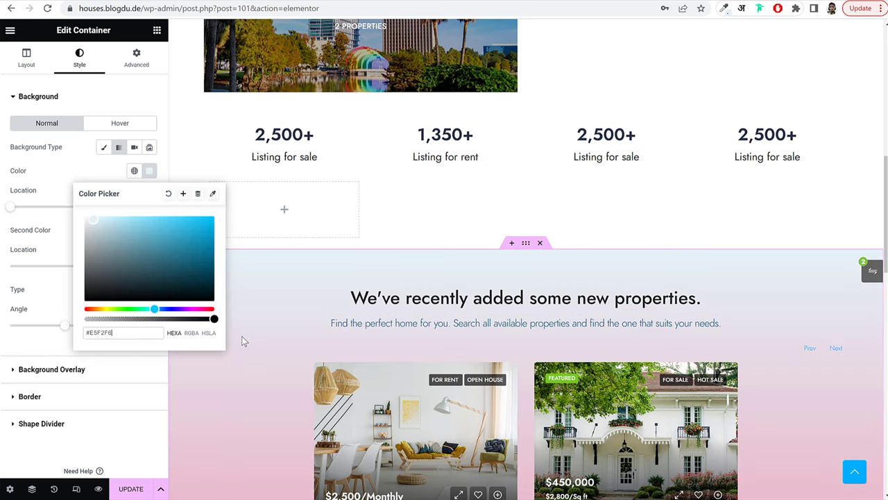
left_click(150, 230)
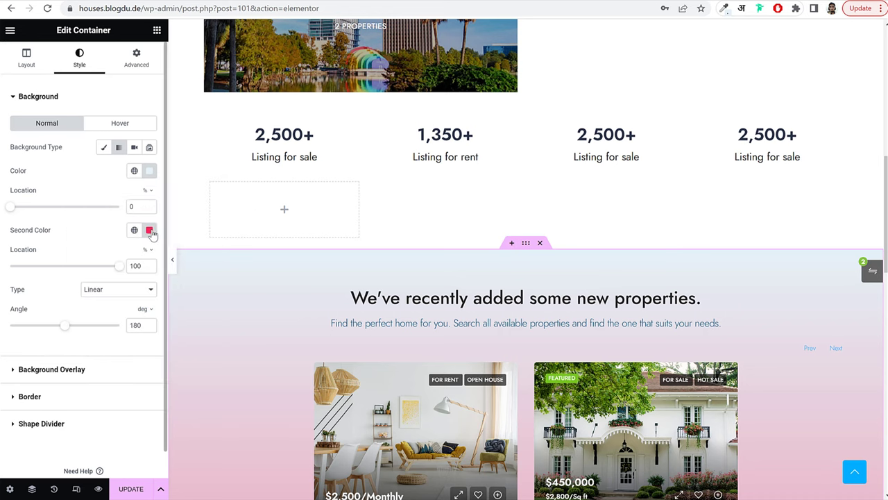
left_click(150, 231)
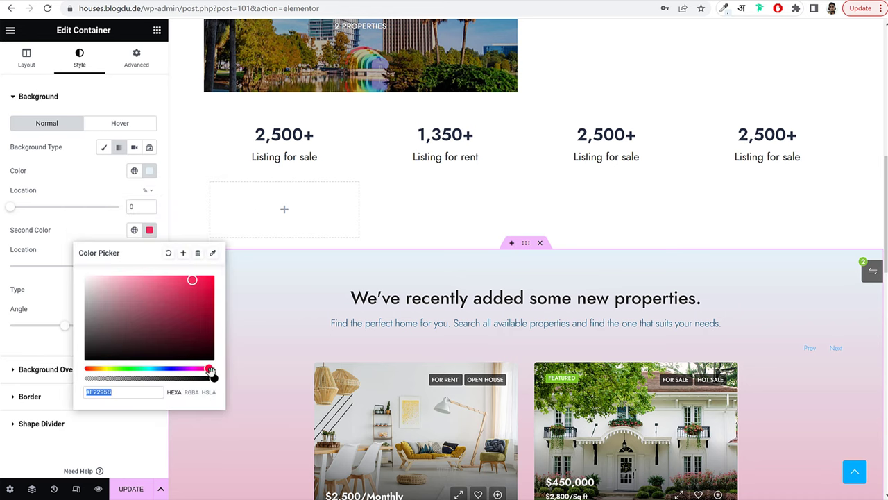
left_click_drag(213, 378, 76, 380)
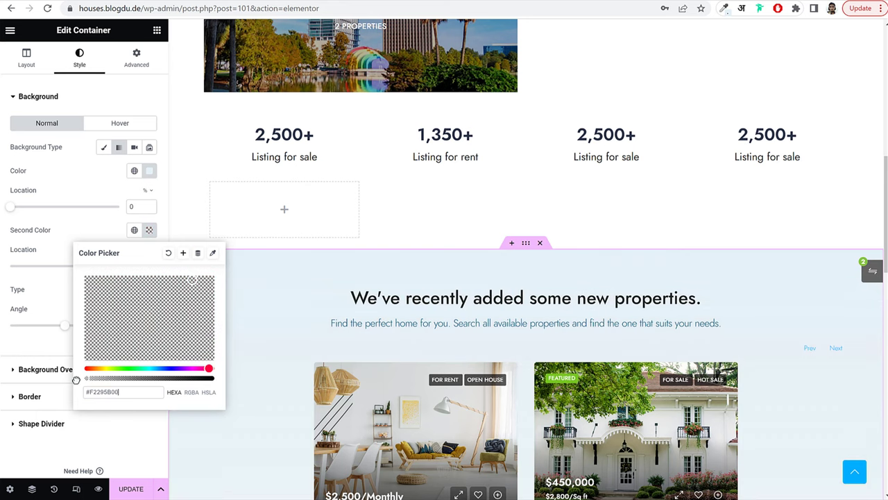
left_click(86, 223)
- Set the gradient locations to 70 and 13, previewing the page before and after
scroll(541, 365, "down", 5)
scroll(541, 365, "down", 7)
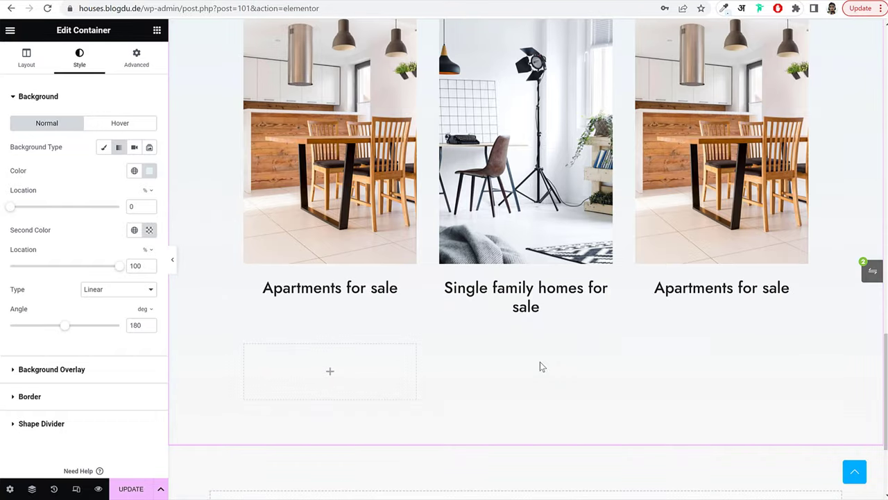
scroll(173, 264, "up", 2)
left_click(172, 260)
scroll(233, 349, "up", 5)
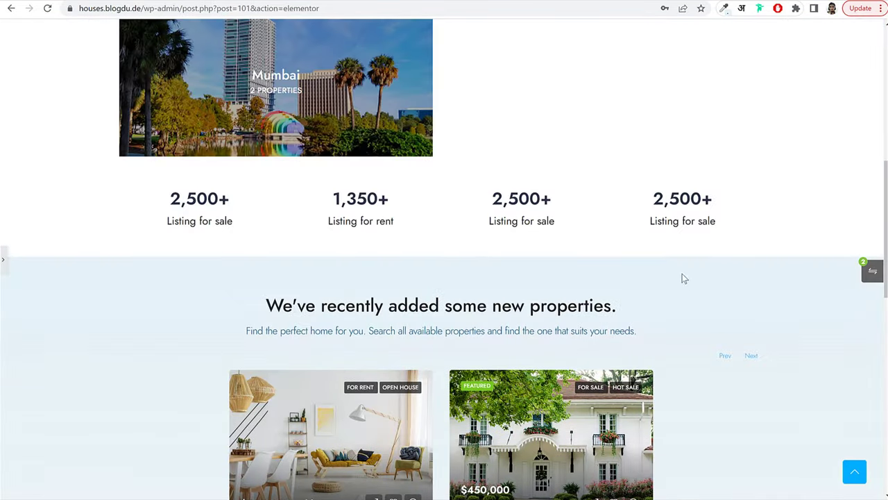
scroll(706, 308, "down", 10)
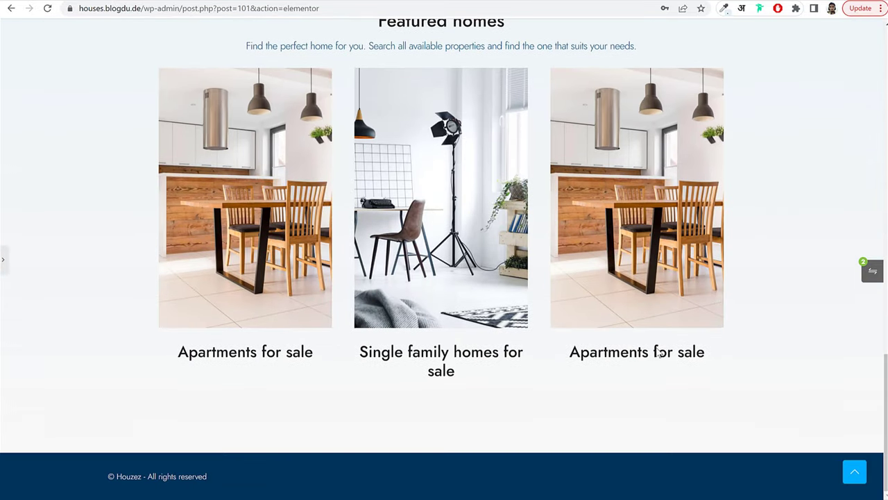
left_click(6, 262)
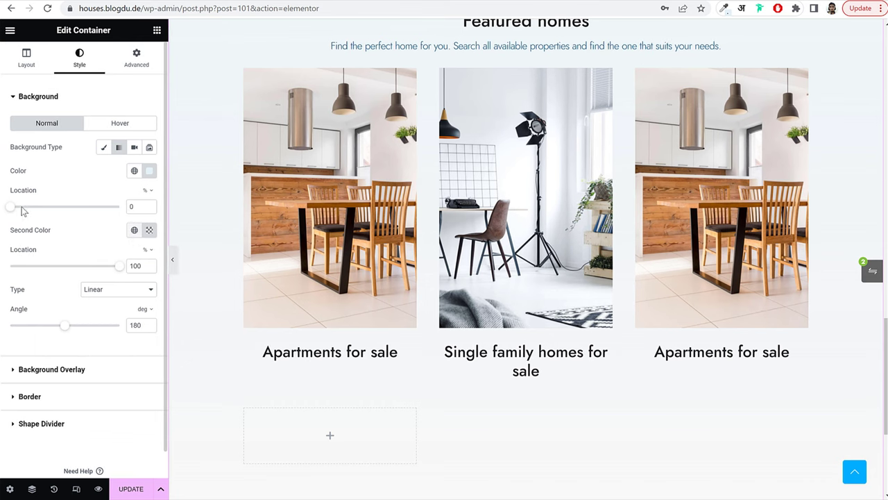
left_click_drag(12, 208, 94, 220)
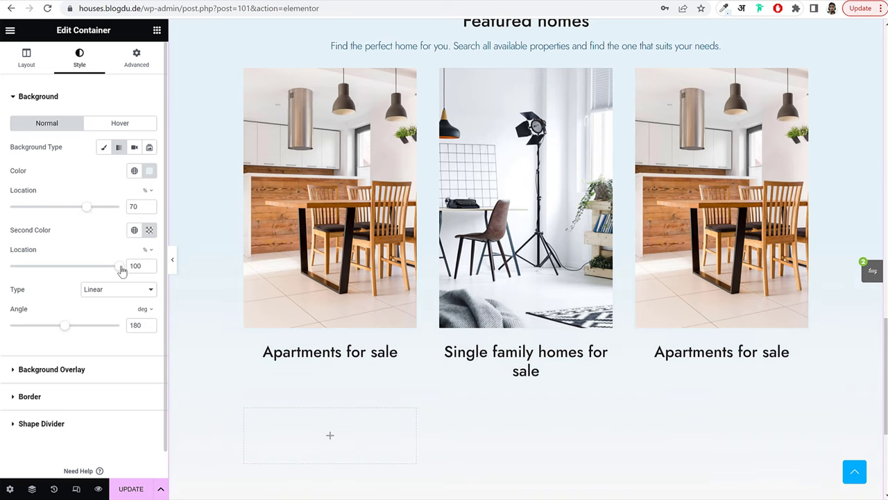
left_click_drag(122, 269, 25, 273)
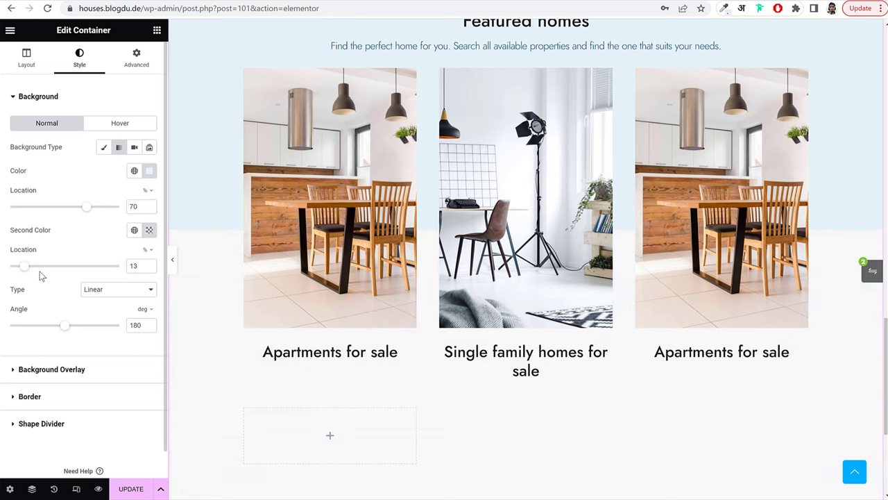
left_click(172, 264)
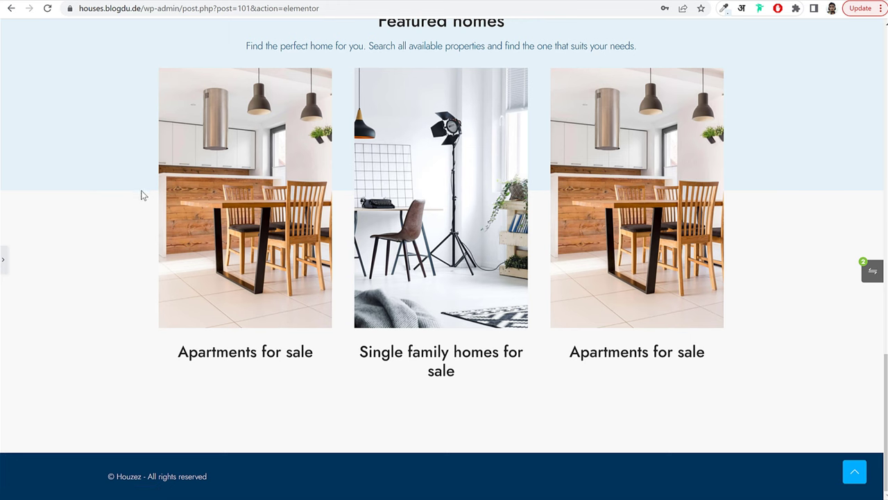
scroll(720, 211, "up", 8)
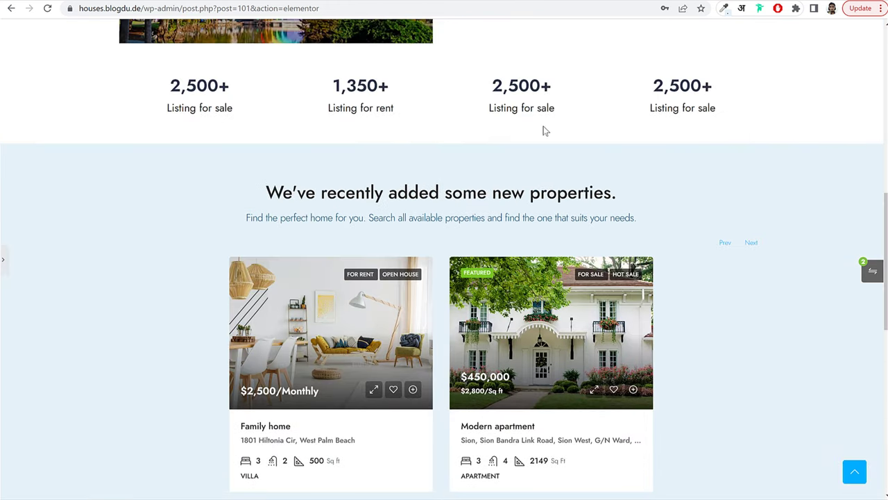
scroll(747, 151, "down", 7)
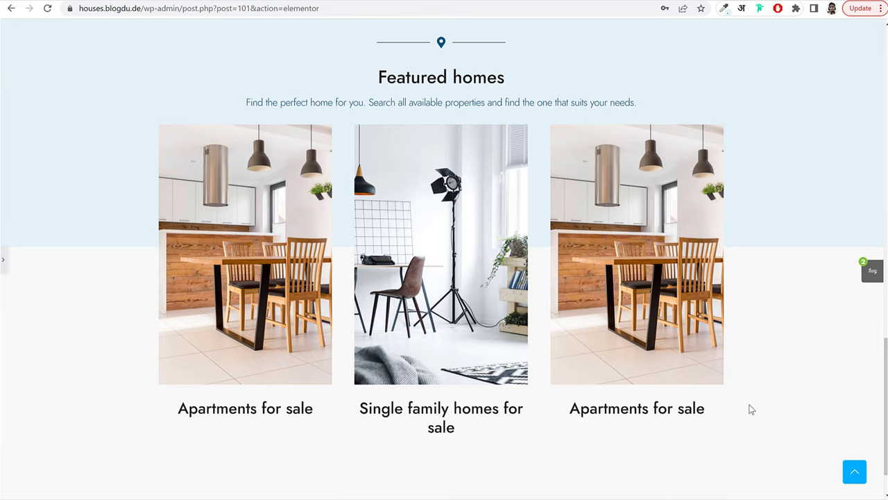
left_click(4, 269)
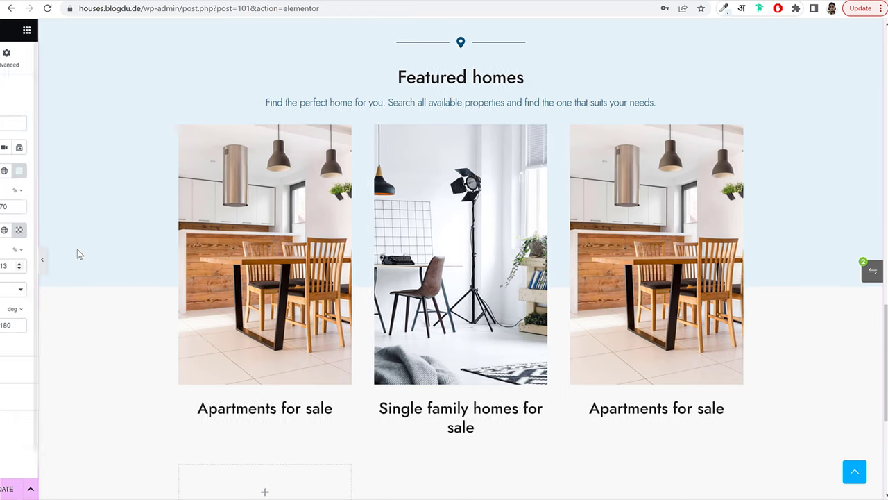
- Save the page with Update and scroll through it to check the gradient background
left_click(128, 493)
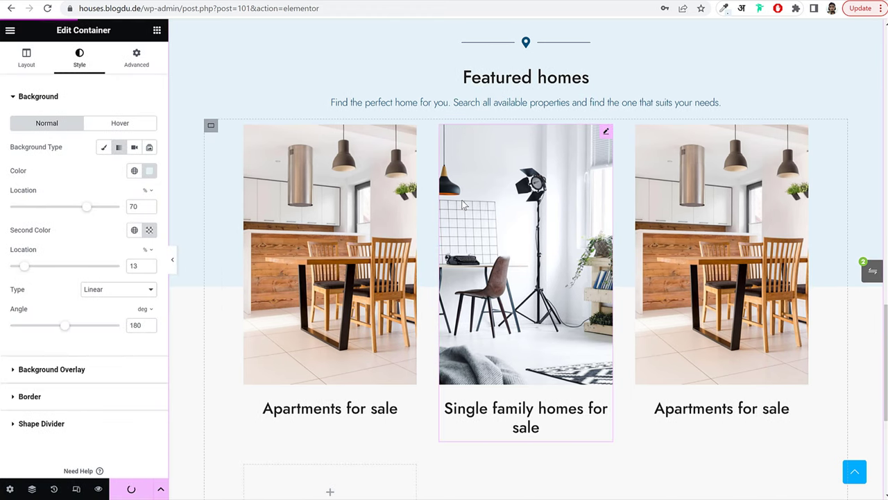
scroll(462, 238, "up", 8)
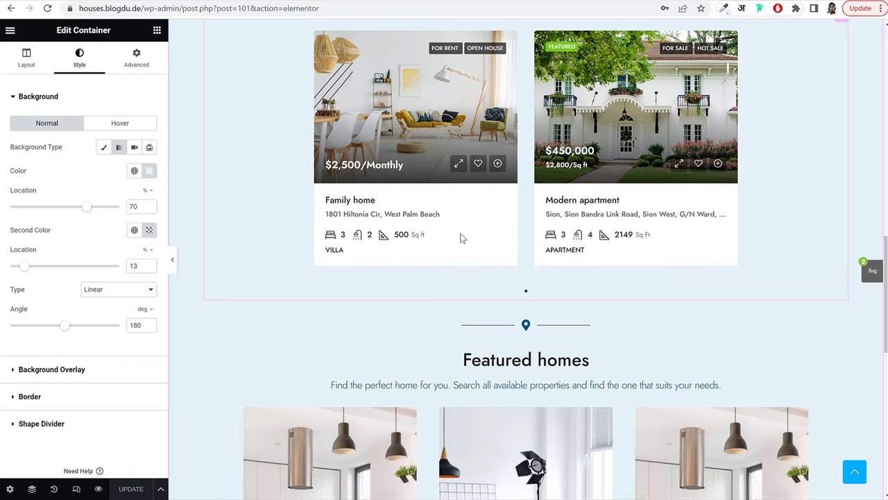
scroll(460, 240, "down", 8)
scroll(461, 249, "down", 5)
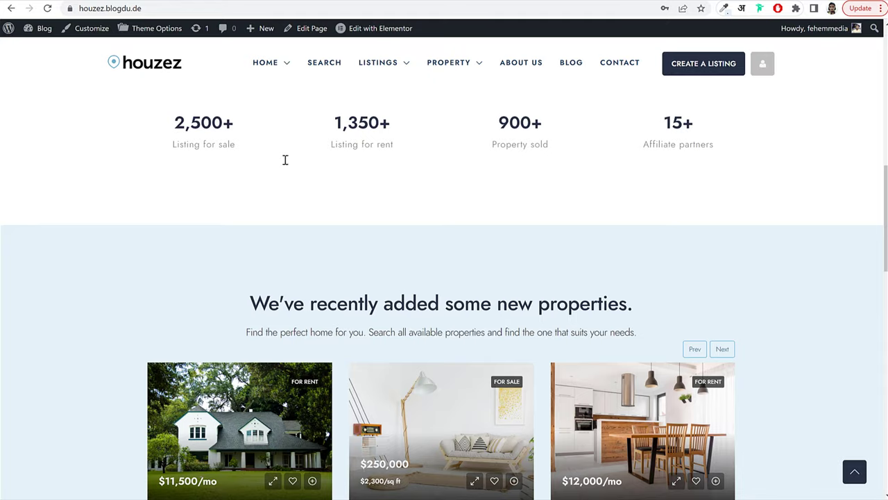
scroll(458, 267, "down", 5)
scroll(458, 267, "down", 10)
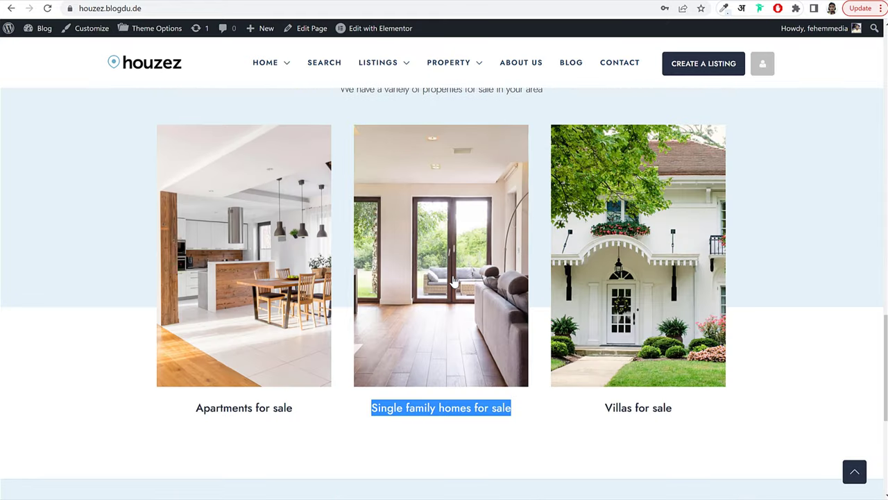
- Review the live site's newsletter block, preview the page, and begin a new section at the end
left_click_drag(141, 185, 818, 216)
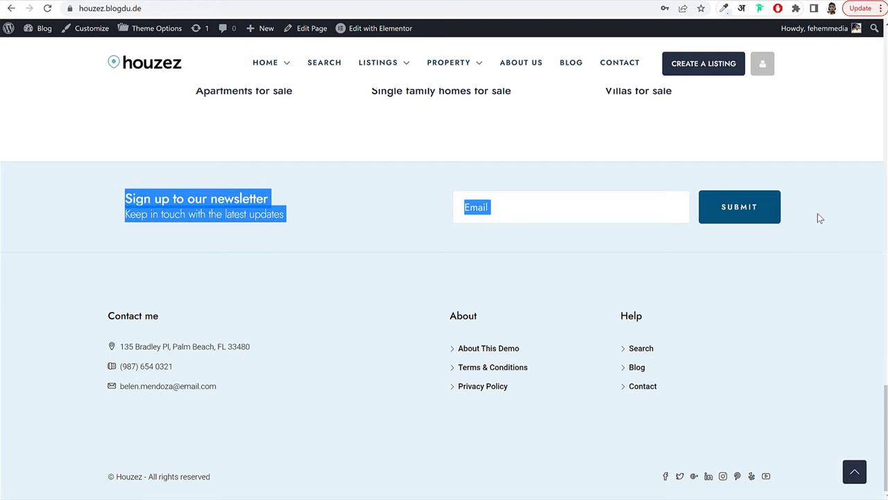
left_click(258, 219)
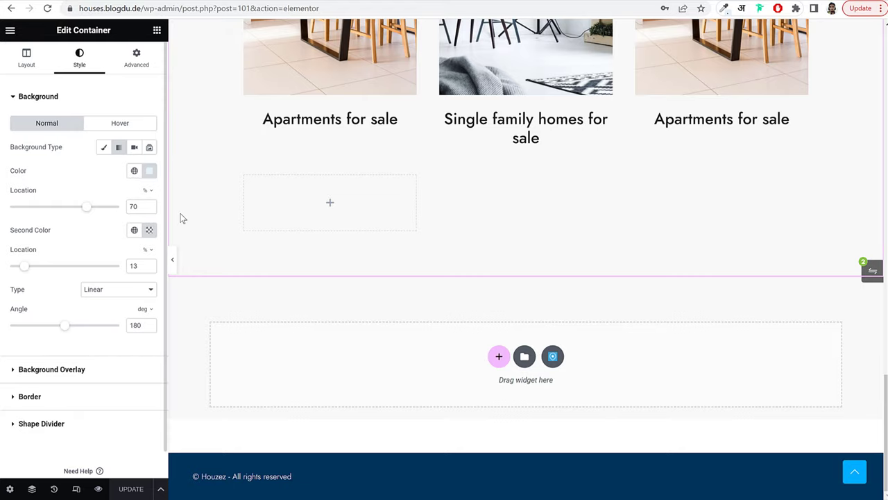
left_click(174, 261)
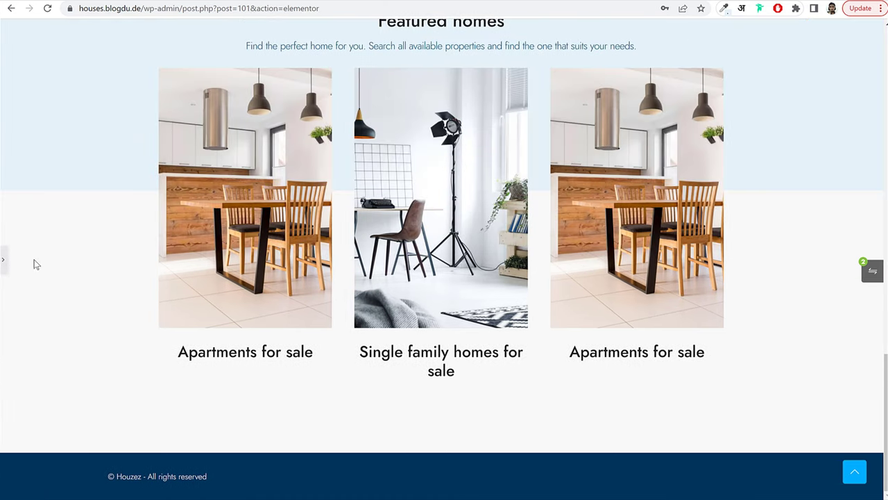
left_click(2, 263)
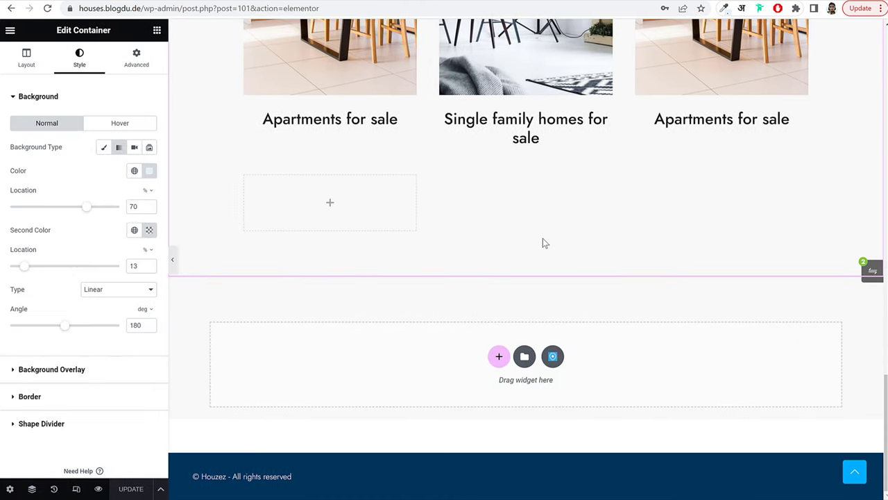
left_click(498, 357)
- Try a single-column flexbox container with a nested container, then delete it
left_click(501, 396)
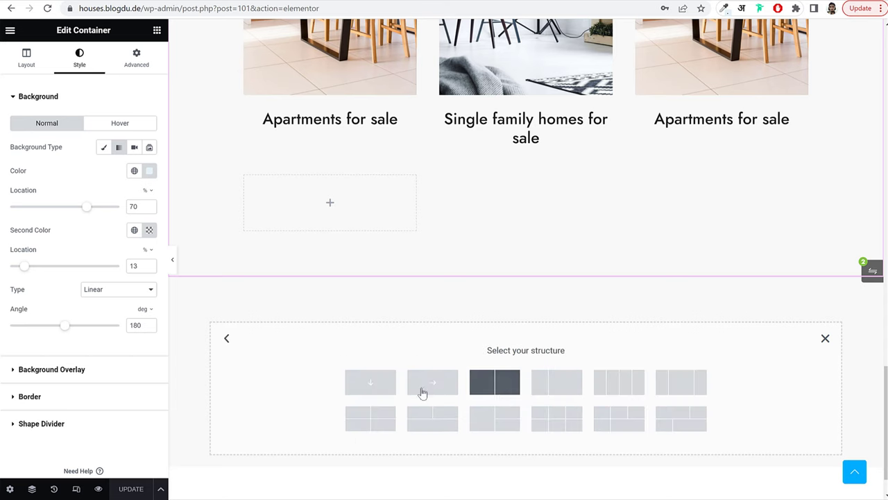
left_click(368, 383)
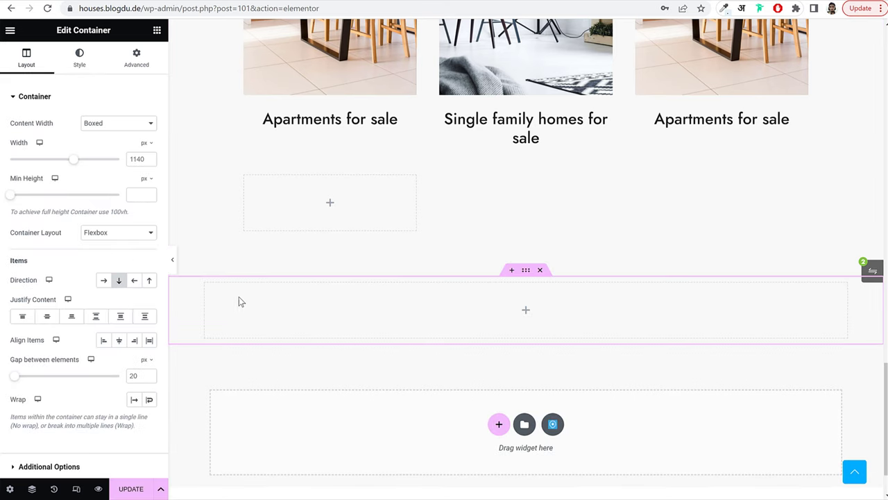
left_click(156, 31)
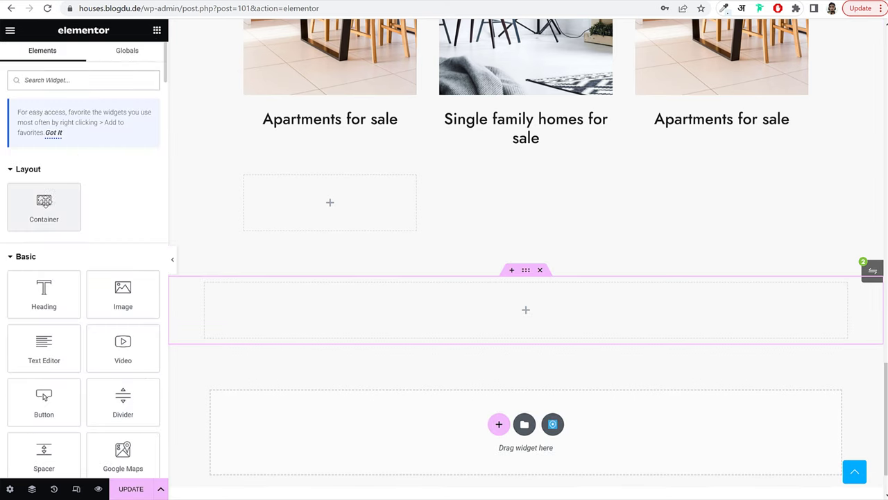
left_click_drag(52, 205, 341, 319)
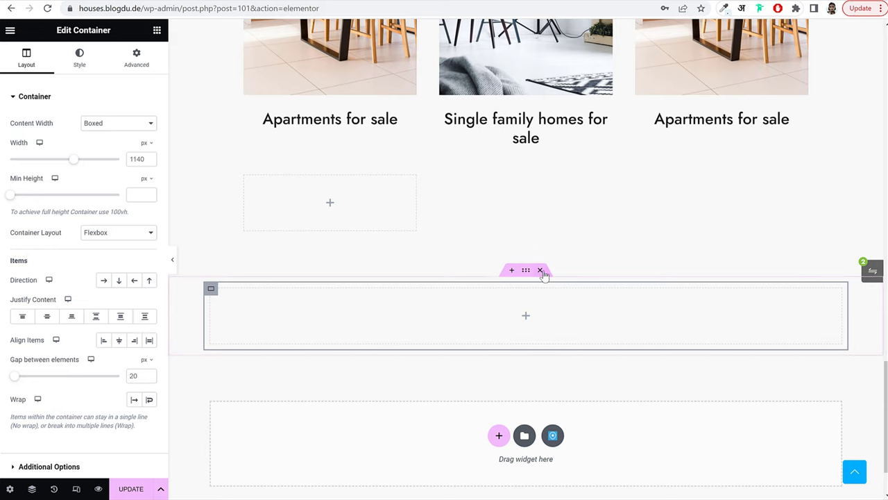
left_click(543, 268)
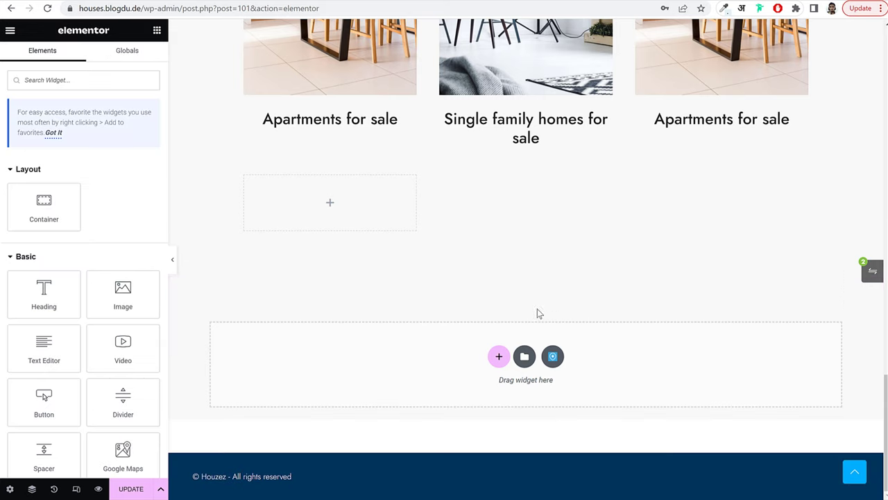
- Add a two-column flexbox section below the Featured homes grid
left_click(499, 357)
left_click(484, 397)
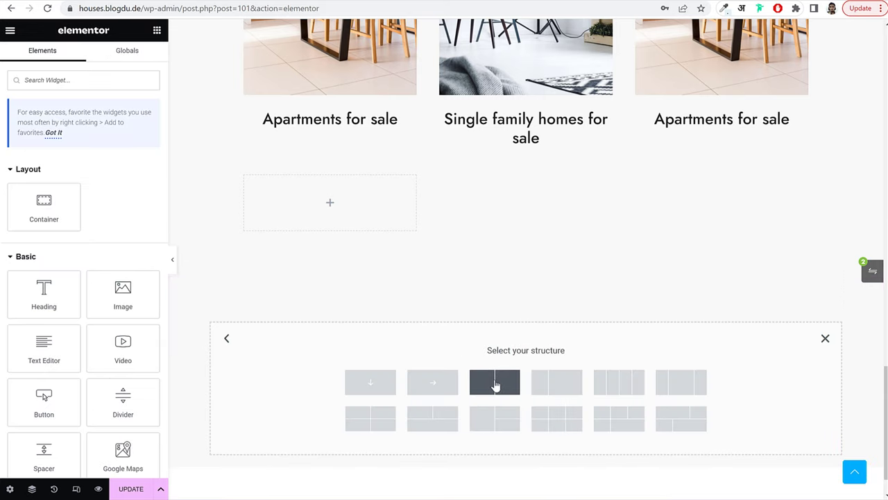
left_click(503, 390)
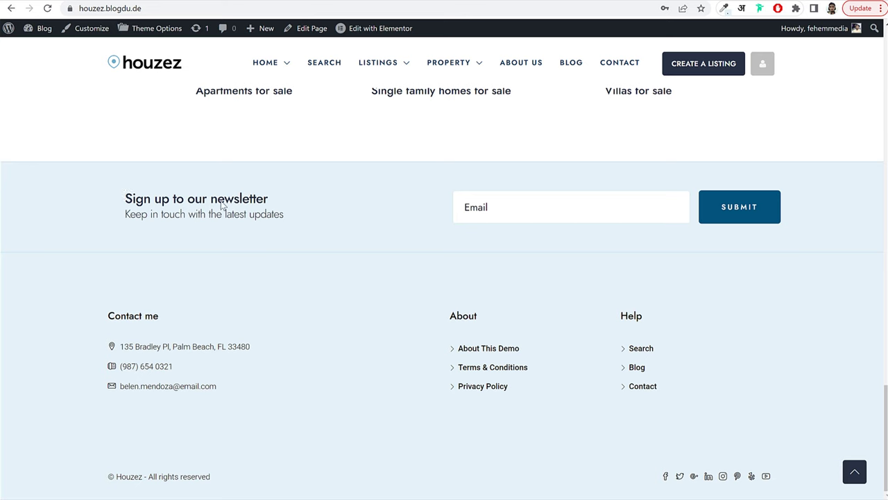
triple_click(222, 203)
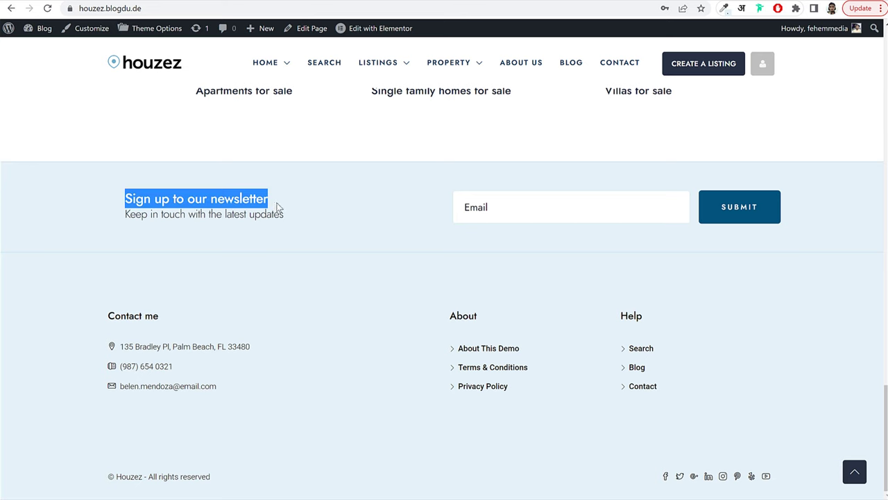
left_click(247, 198)
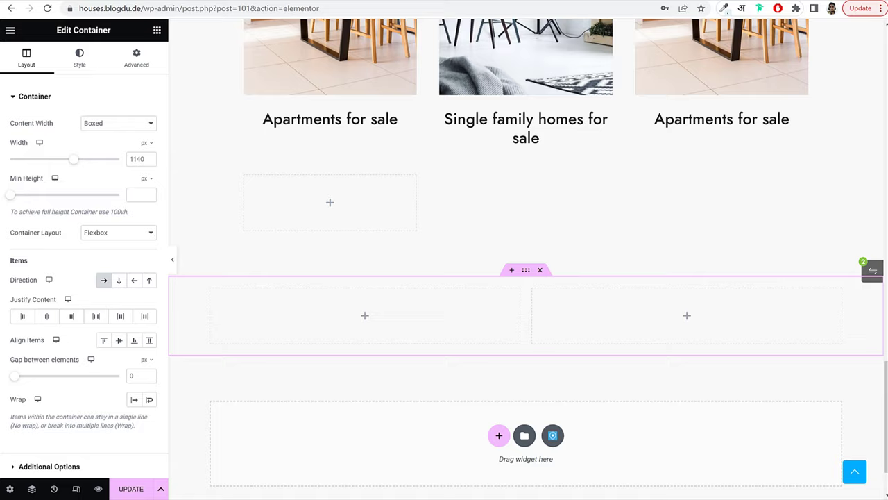
- Copy the Featured homes heading widget for reuse
scroll(509, 240, "up", 6)
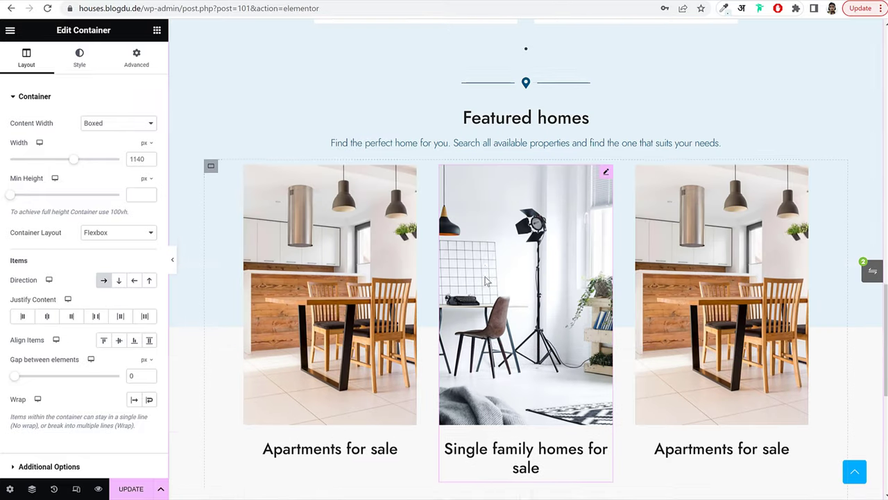
right_click(509, 240)
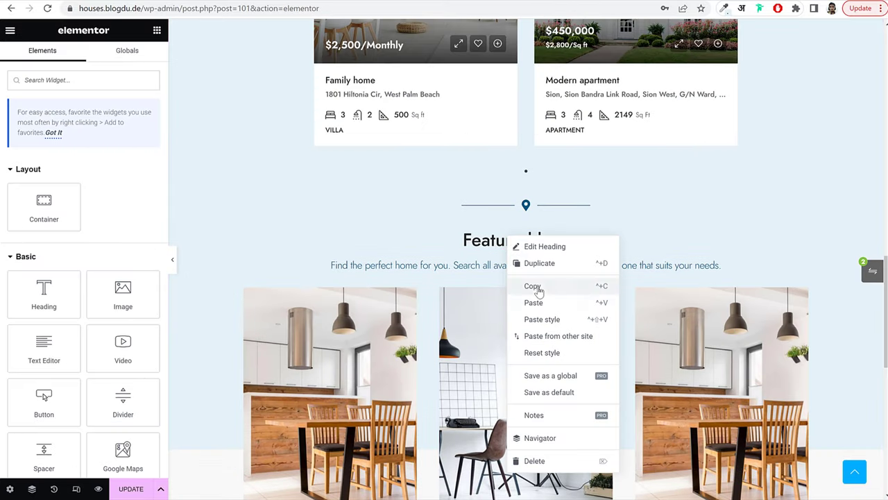
left_click(535, 289)
scroll(332, 342, "down", 4)
- Paste the copied Featured homes heading into the new section's left column
right_click(322, 322)
scroll(254, 317, "down", 3)
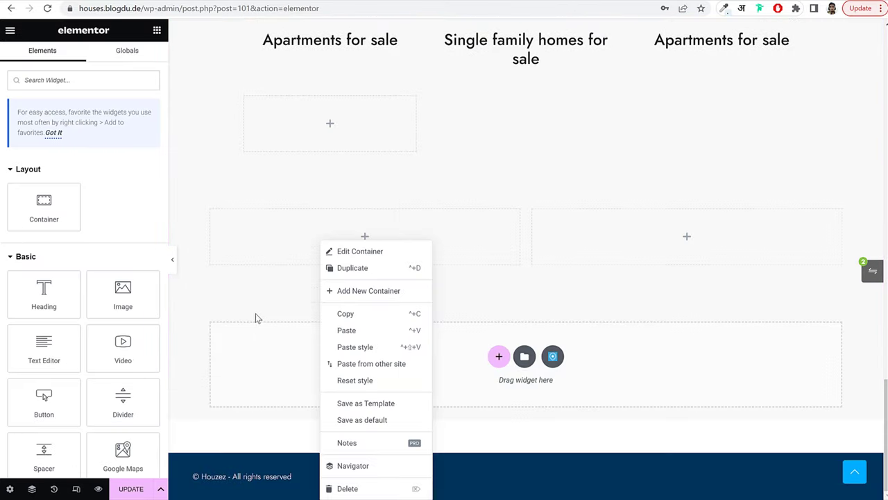
left_click(254, 317)
right_click(289, 215)
left_click(332, 302)
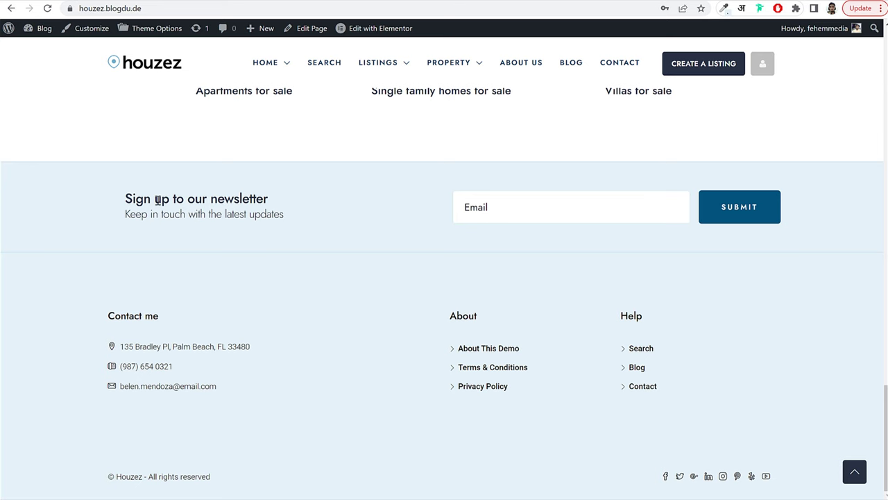
- Change the pasted heading to 'Sign up to our newsletter' and align it left
triple_click(159, 200)
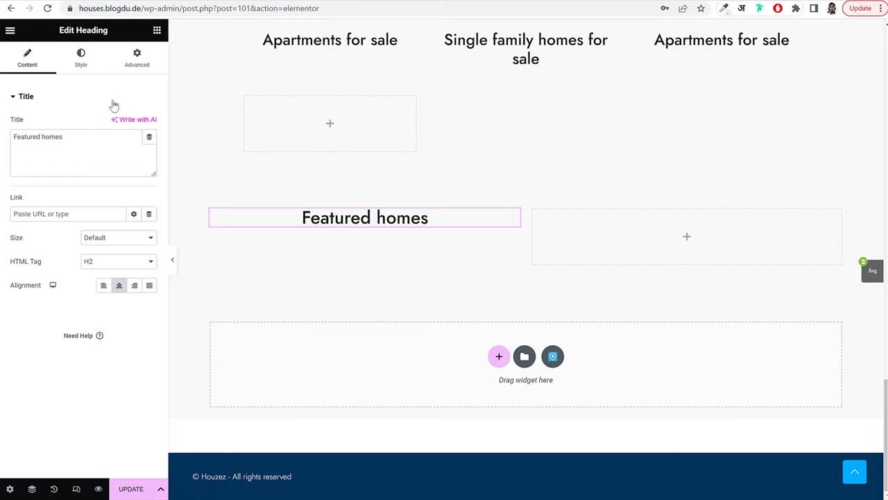
left_click(93, 137)
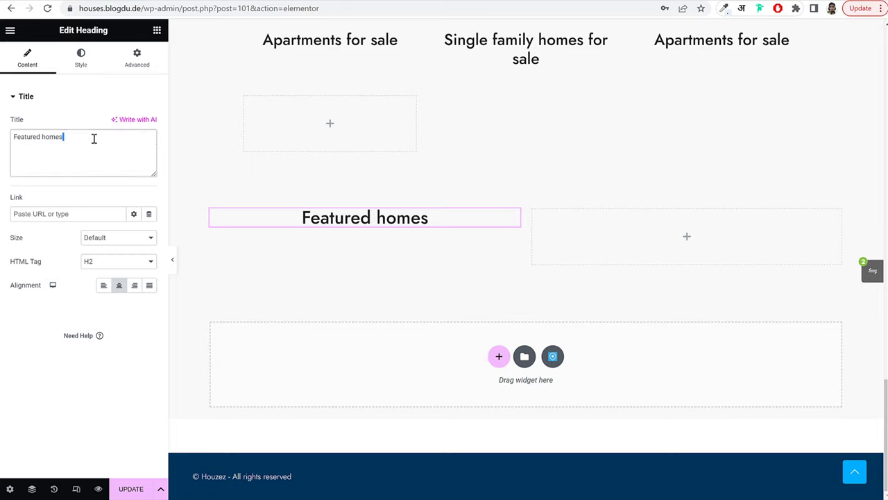
key("ctrl+a")
key("ctrl+v")
left_click(103, 284)
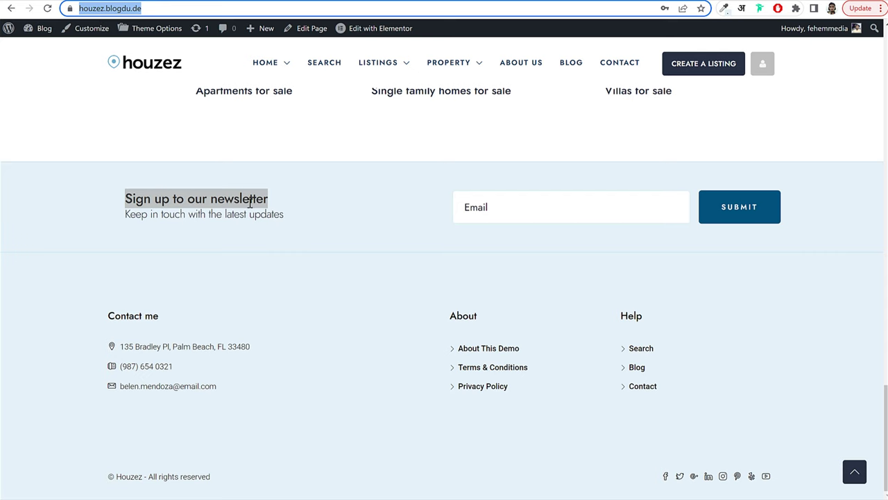
left_click(228, 217)
- Copy the Featured homes subtitle and paste it below the newsletter heading
triple_click(229, 217)
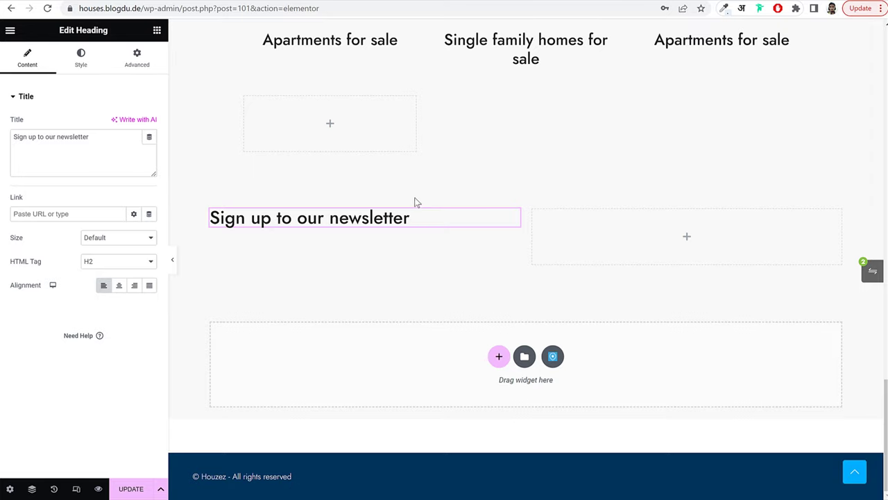
scroll(415, 201, "up", 10)
right_click(471, 242)
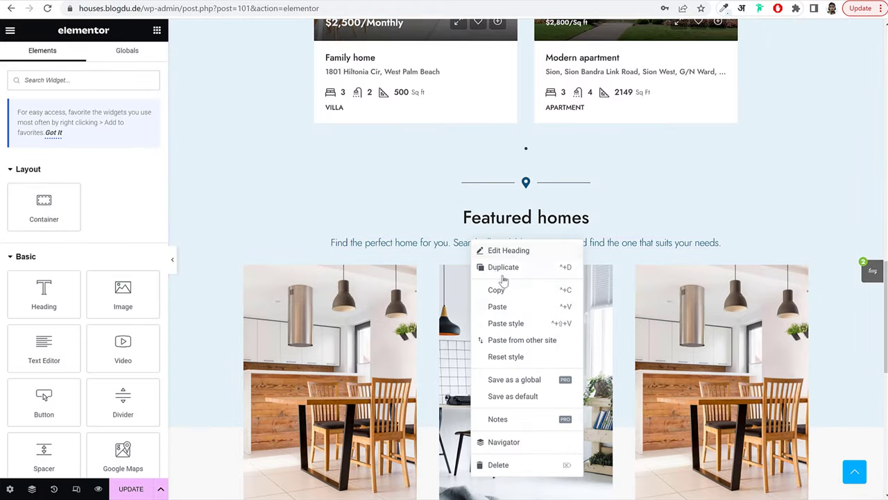
left_click(502, 288)
scroll(440, 313, "down", 5)
right_click(340, 345)
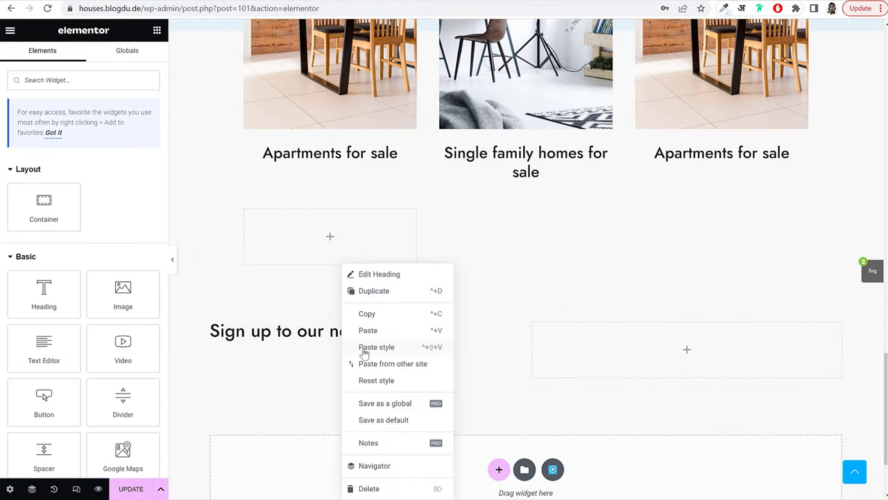
left_click(368, 329)
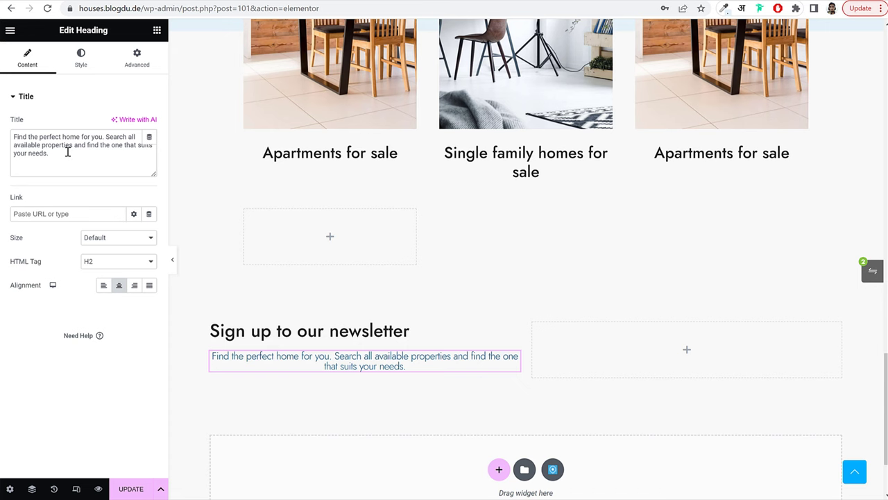
- Replace the subtitle with 'Keep in touch with the latest updates' and align it left
triple_click(66, 153)
key("ctrl+v")
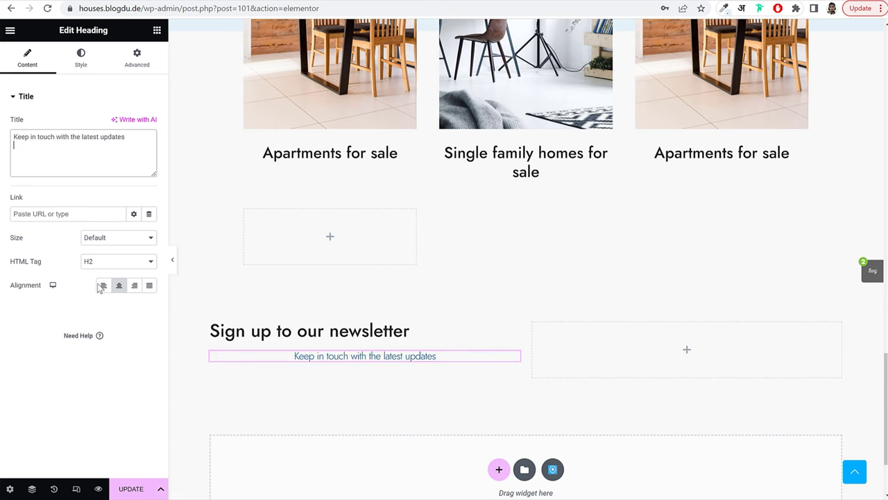
left_click(103, 286)
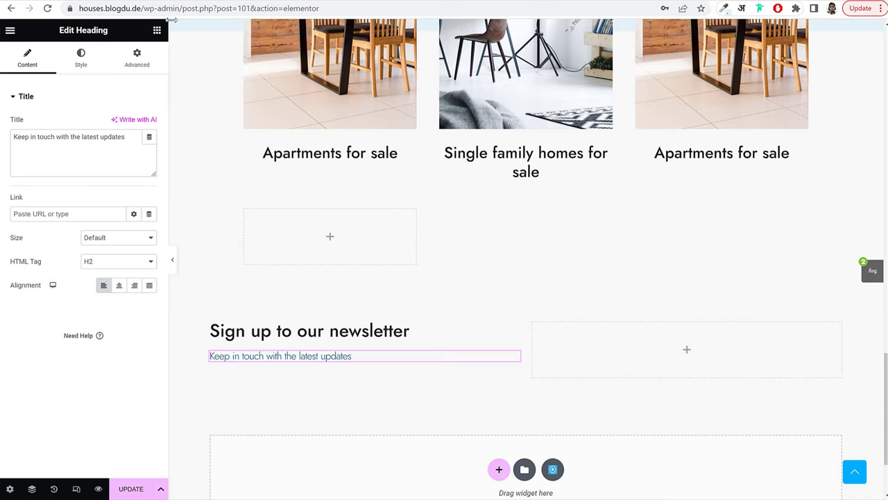
left_click(158, 31)
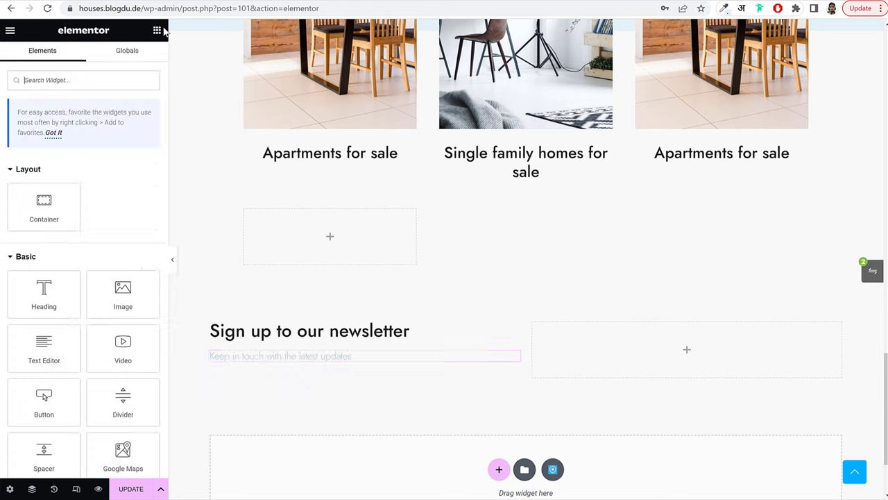
- Drop a contact form into the right column, keeping only the Email field with labels hidden
type("cont")
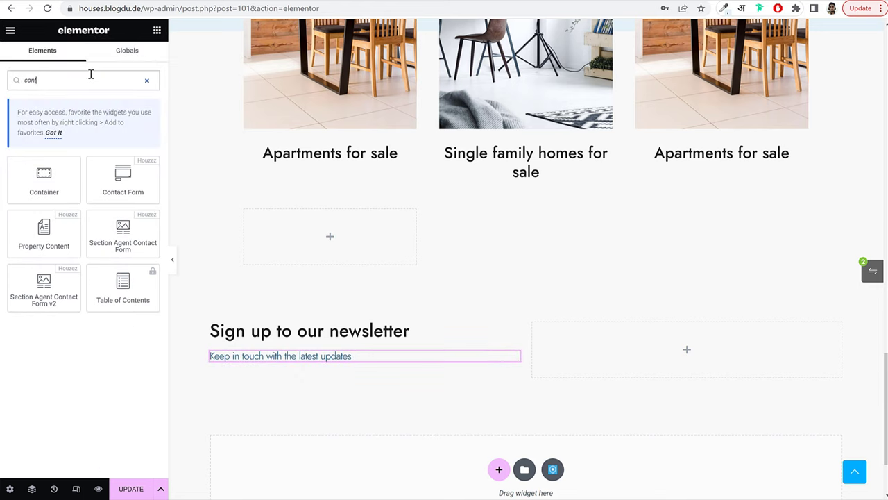
type("actr")
key("BackSpace")
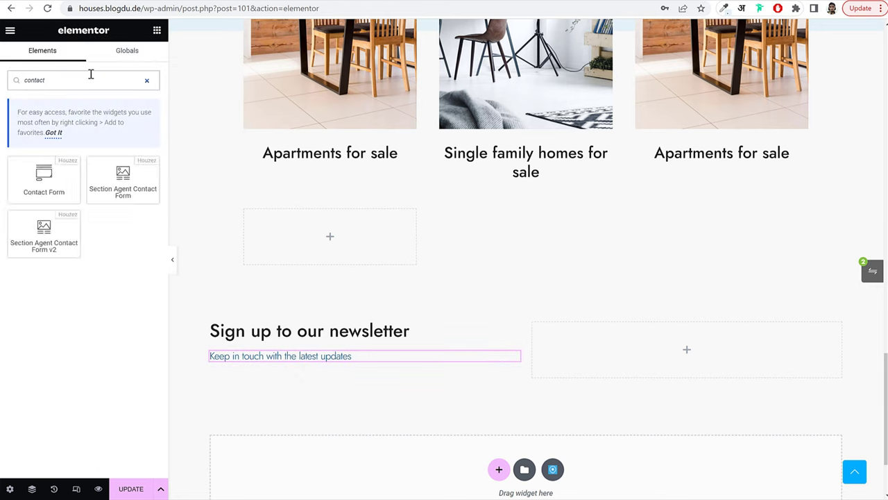
left_click_drag(44, 177, 643, 341)
scroll(669, 309, "down", 3)
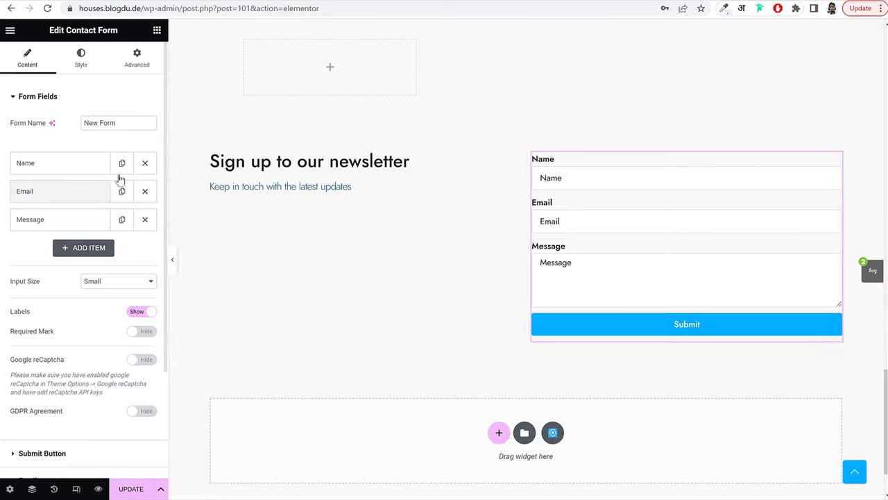
left_click(142, 164)
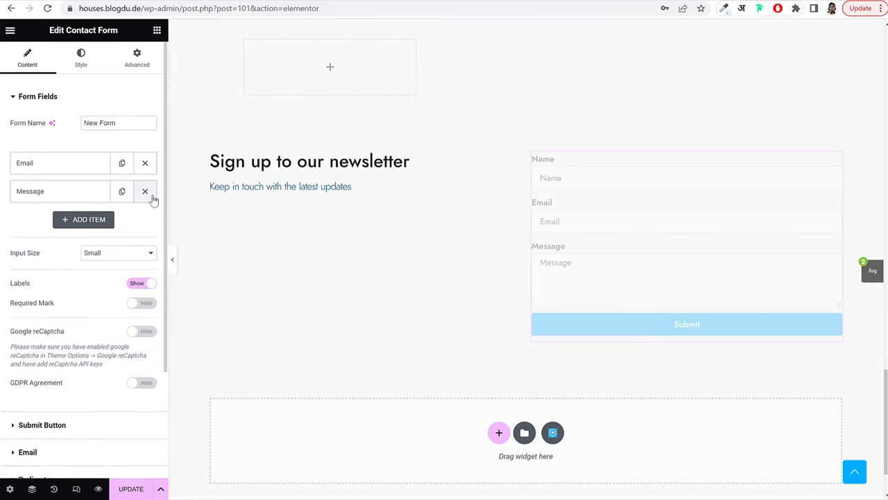
left_click(146, 192)
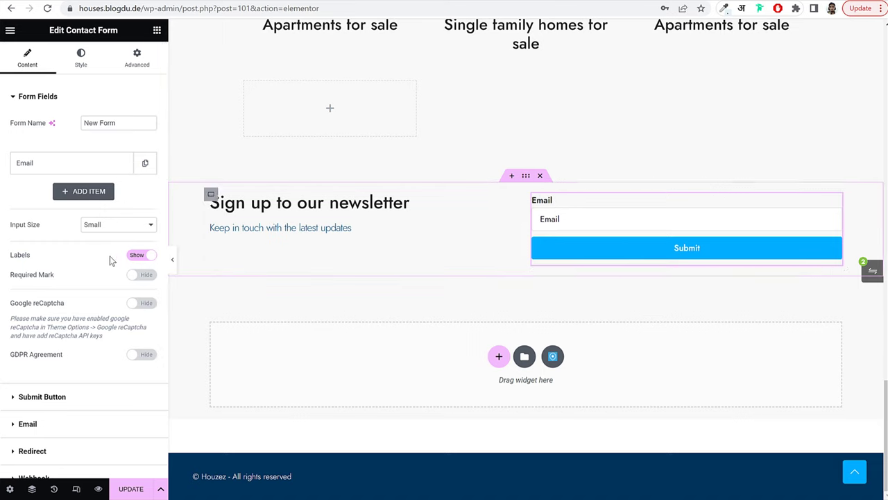
scroll(115, 256, "down", 2)
left_click(139, 174)
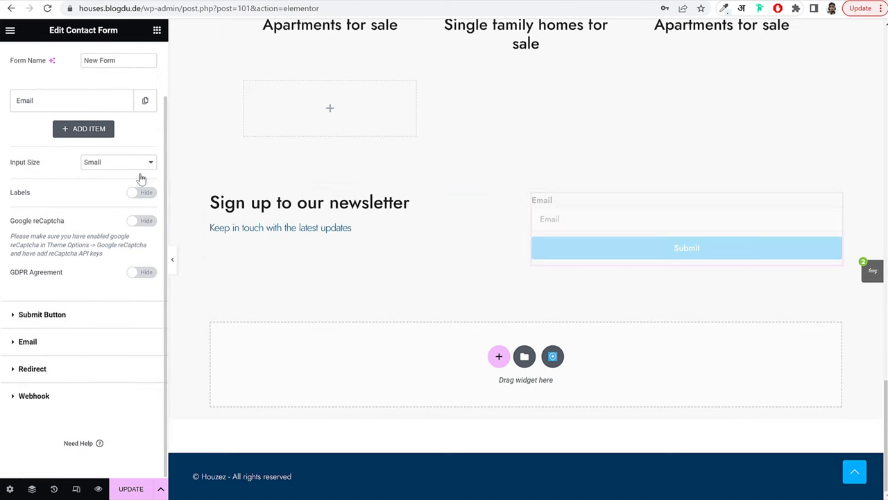
- Set the Email field to 80% column width and the Submit button to 20%
left_click(70, 100)
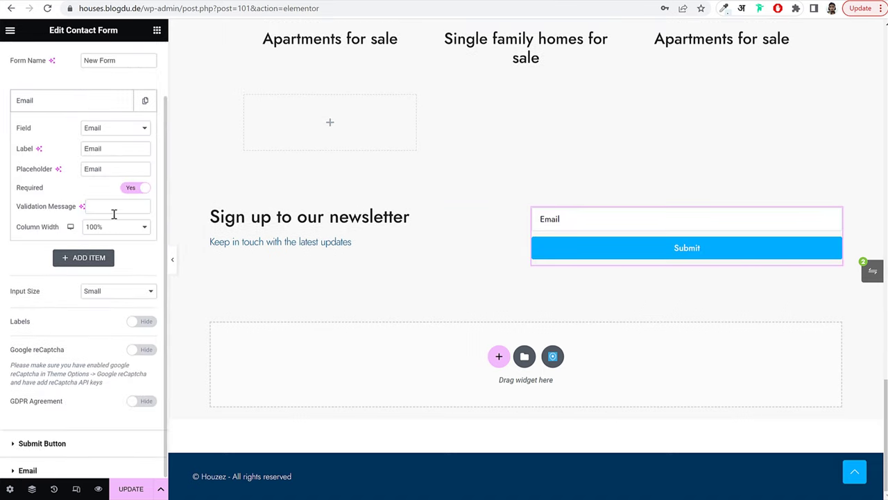
left_click(114, 229)
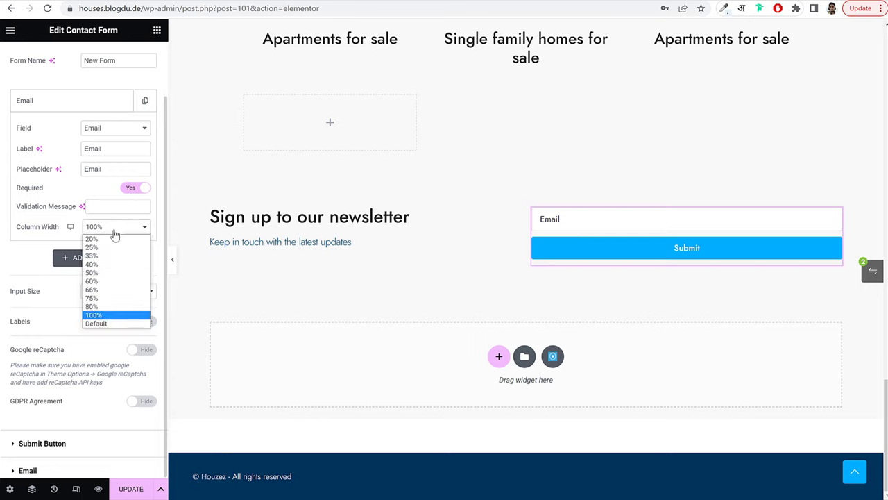
left_click(114, 307)
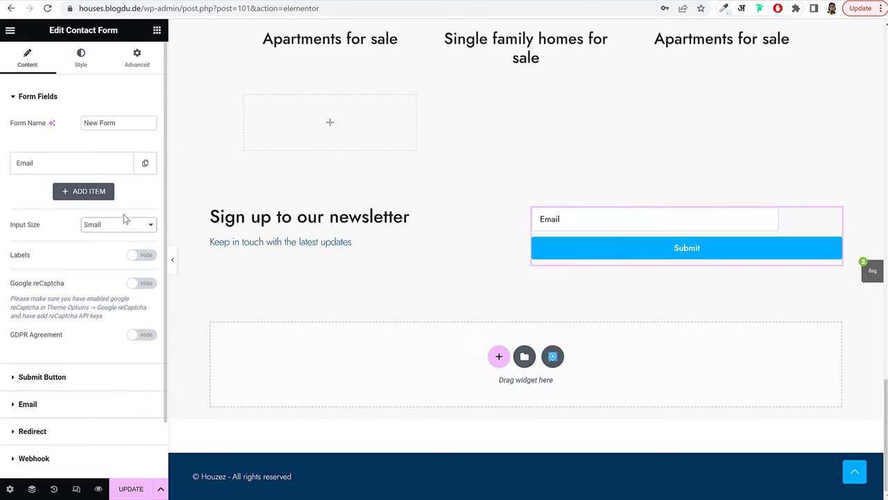
left_click(74, 378)
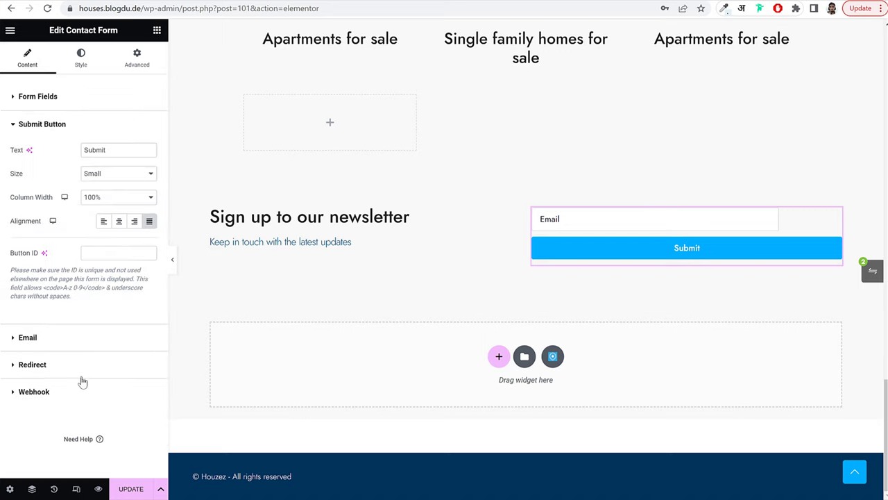
left_click(115, 197)
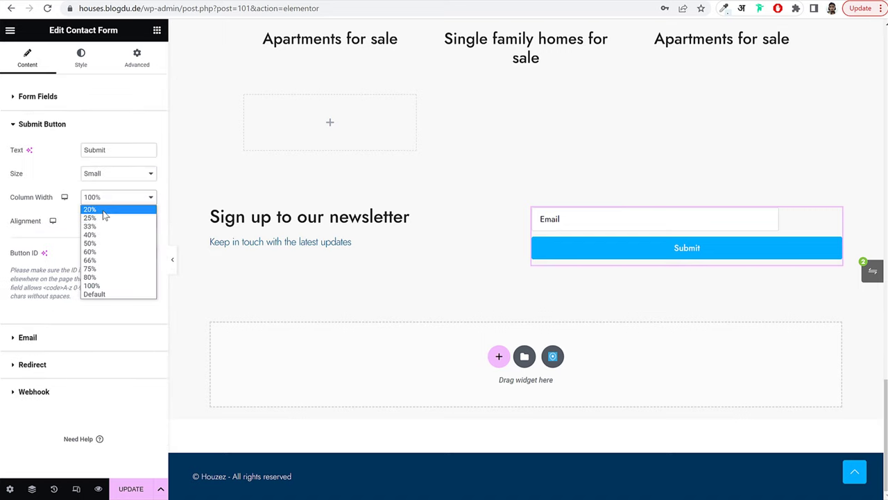
left_click(103, 209)
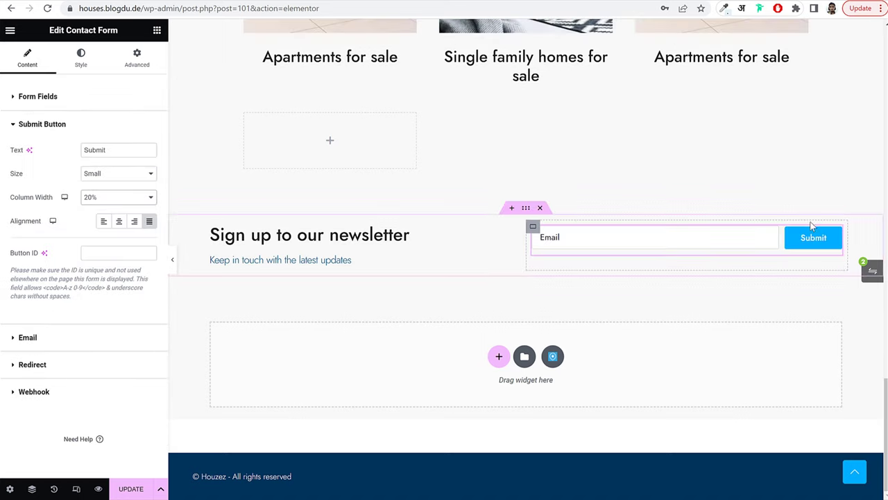
- Make the Submit button and email input size Large, then compare with the live site
left_click(130, 175)
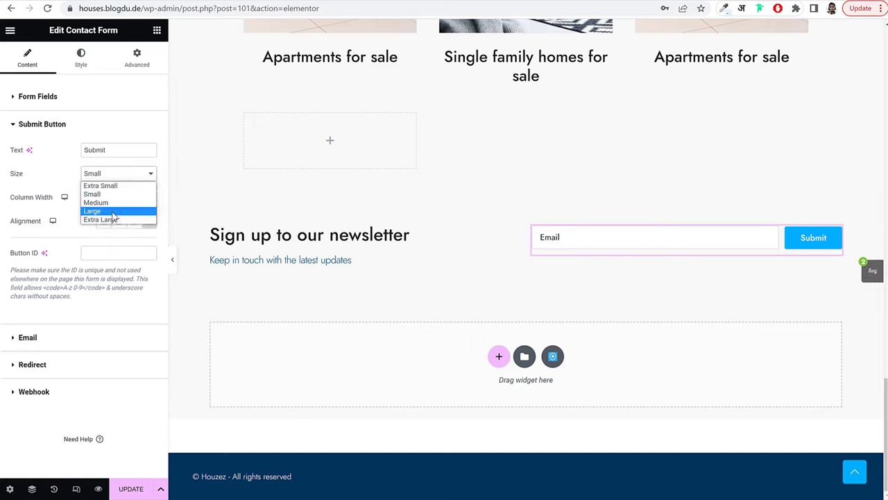
left_click(118, 209)
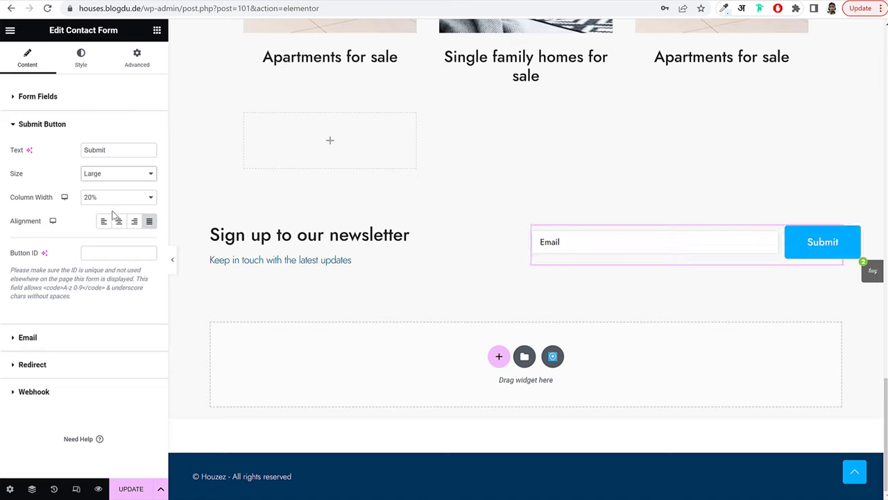
left_click(89, 94)
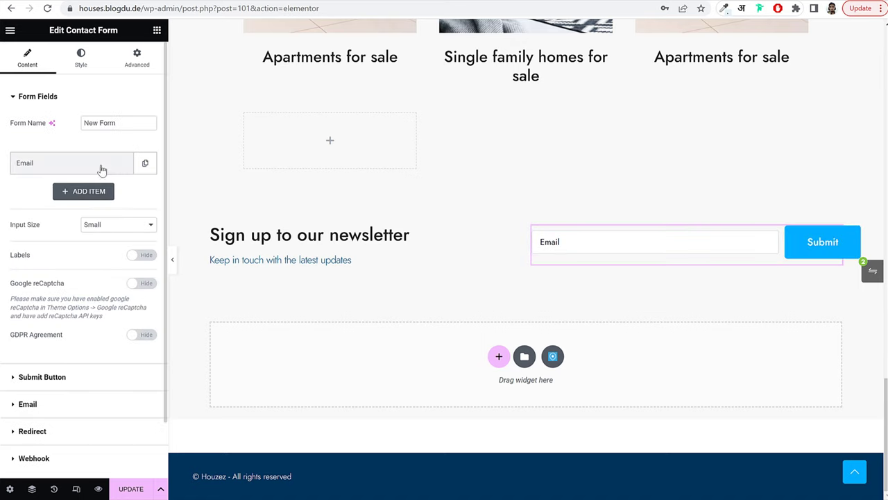
left_click(118, 224)
left_click(108, 259)
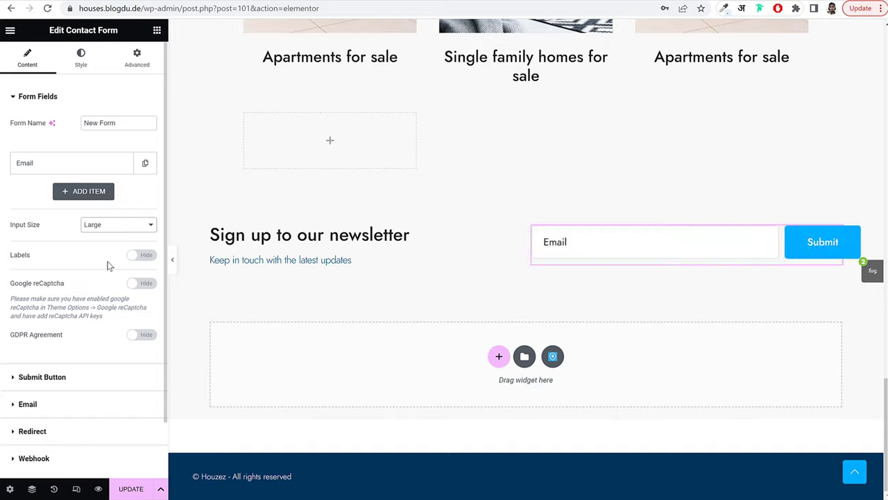
left_click(59, 2)
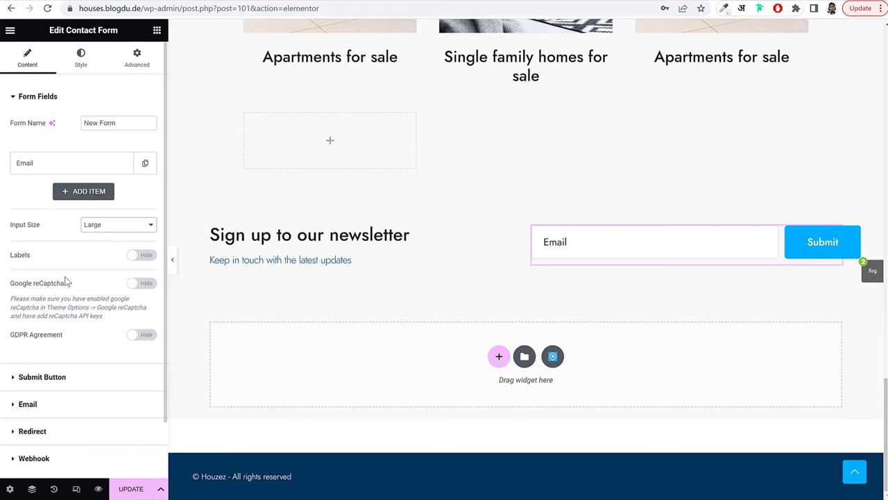
- Give the Submit button the dark-blue #02547D global background colour
left_click(85, 57)
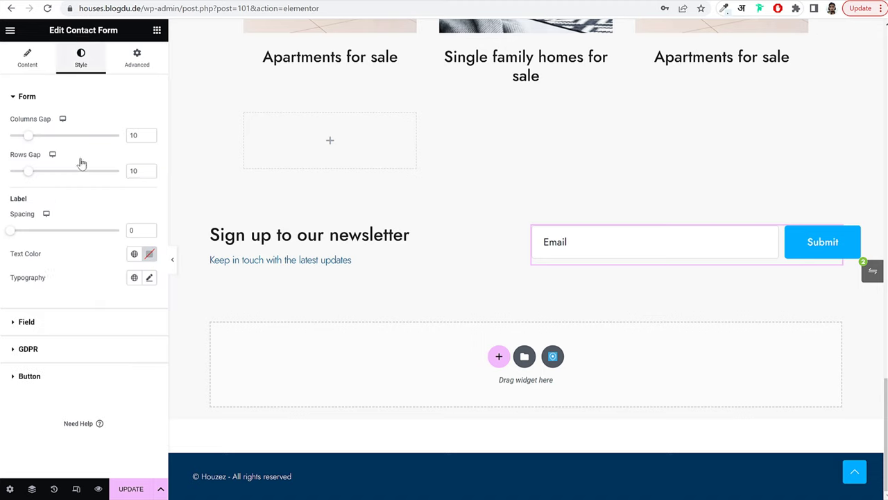
left_click(44, 375)
left_click(134, 242)
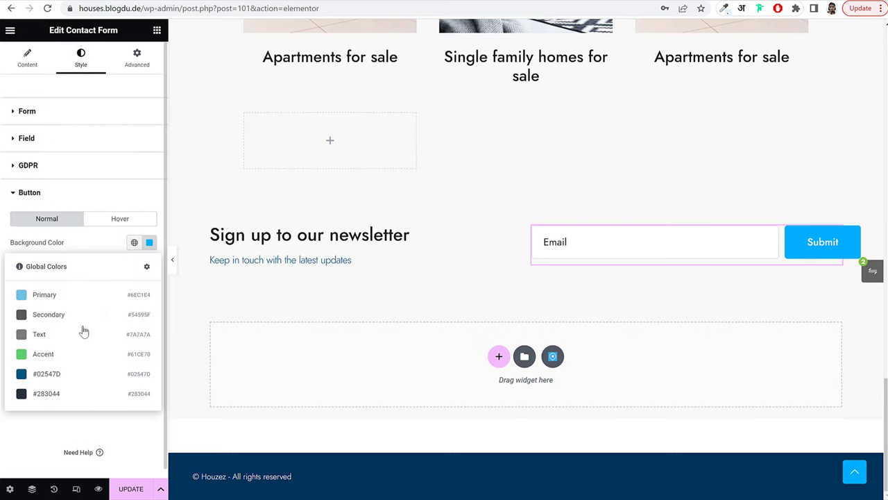
left_click(67, 373)
- Select the newsletter section and give it a light-blue #E5F2F6 background
mouse_move(526, 209)
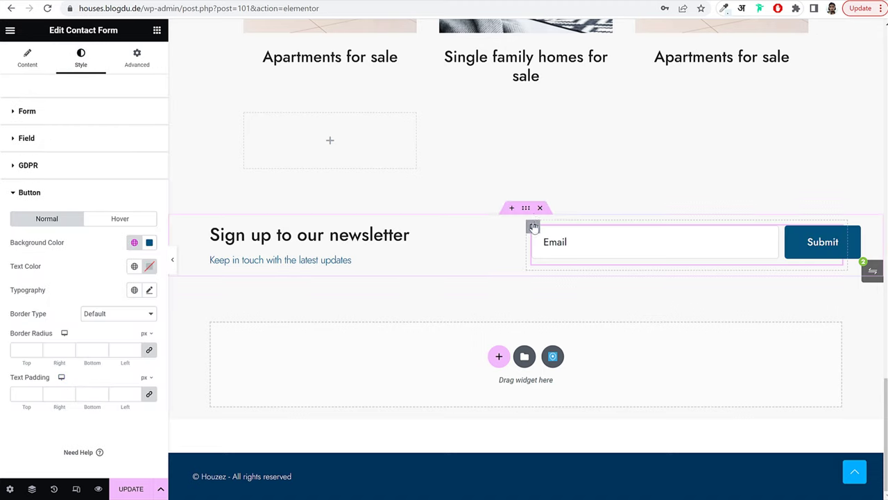
left_click(526, 209)
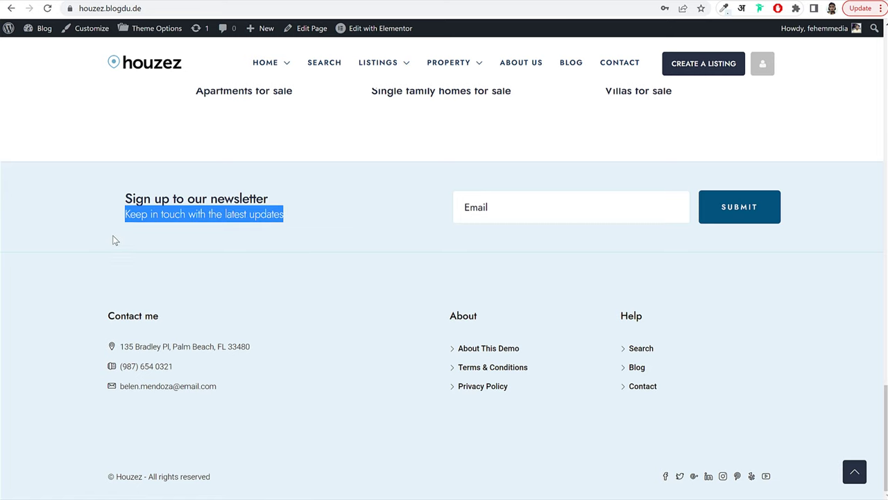
left_click(83, 218)
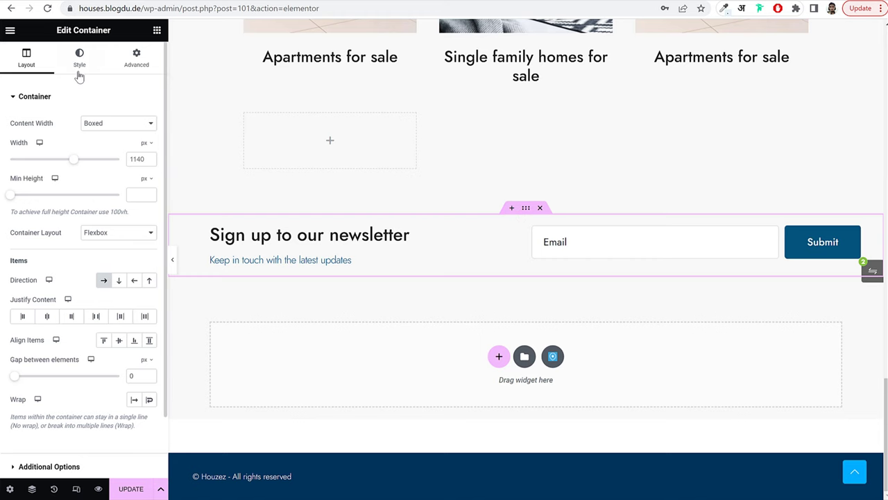
left_click(79, 59)
left_click(150, 172)
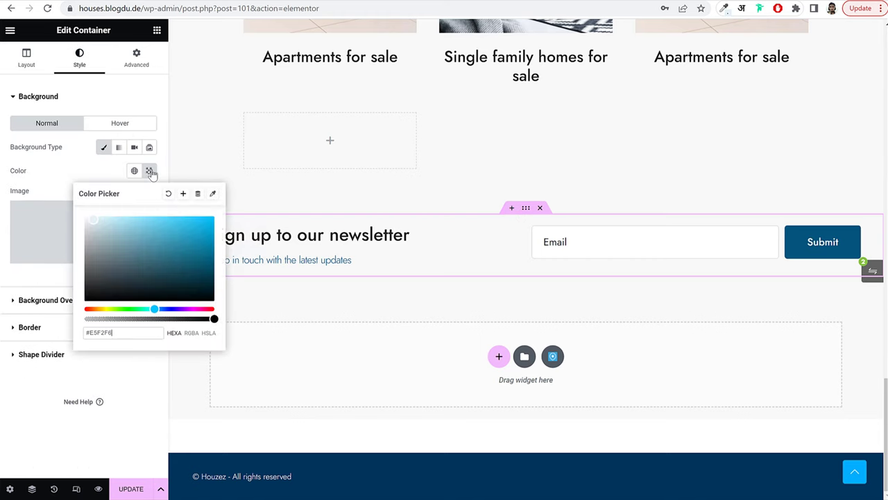
left_click(167, 201)
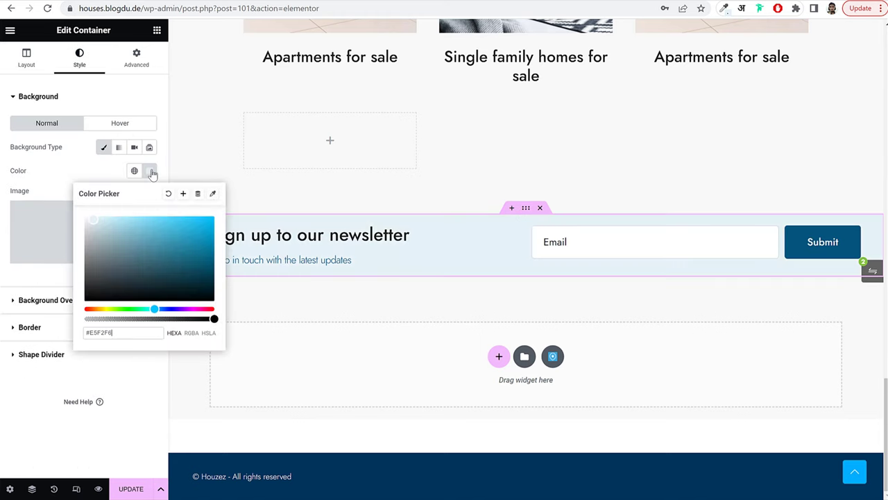
- Set the section's top and bottom padding to 35 px and preview the result
left_click(136, 58)
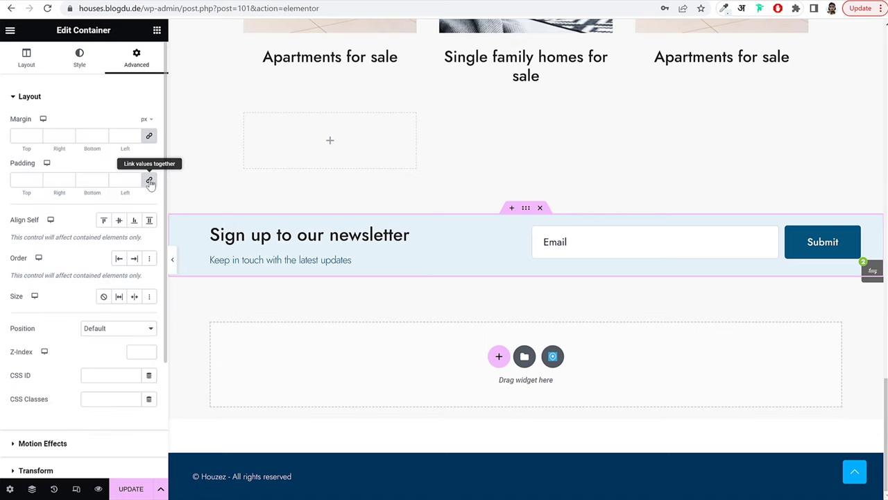
left_click(149, 180)
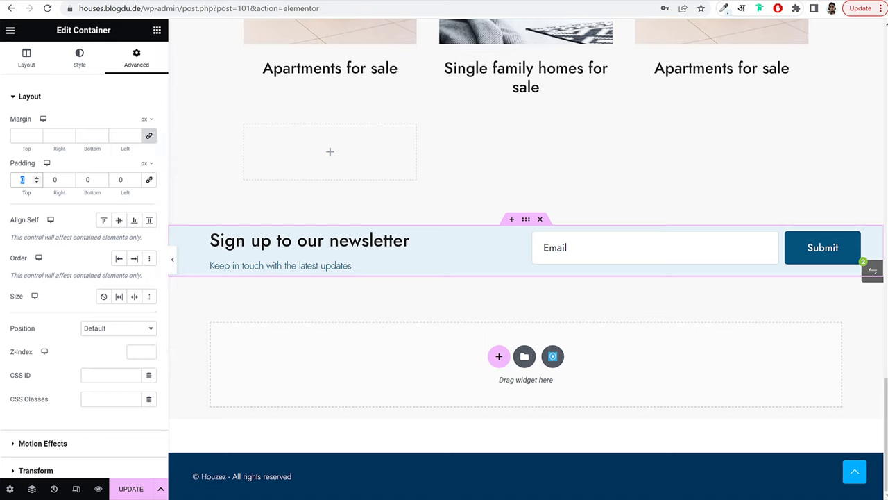
type("25")
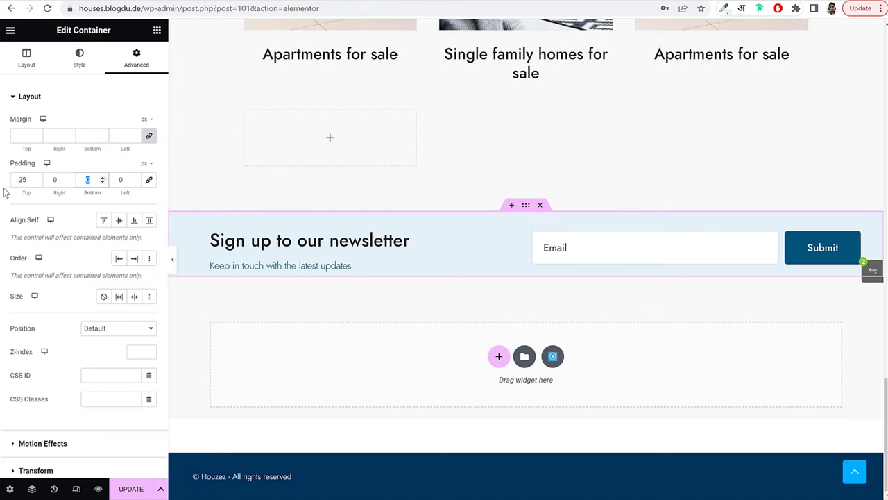
key("Tab")
key("Tab")
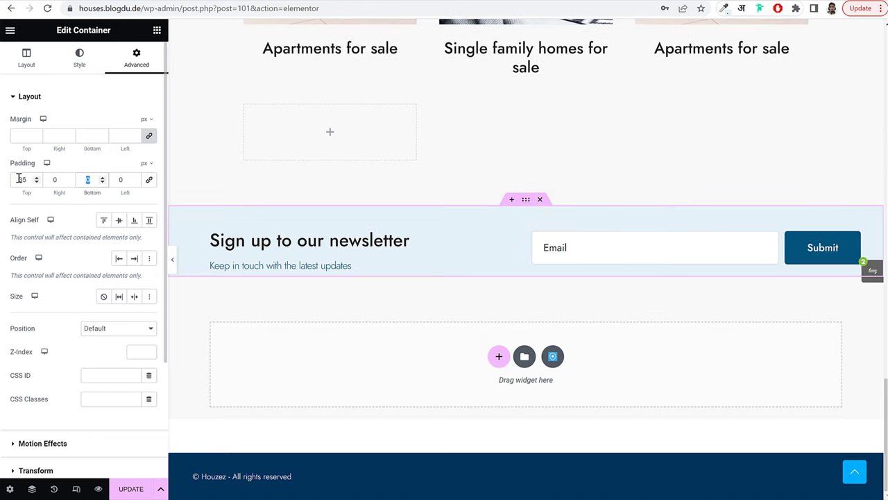
type("35")
left_click(172, 258)
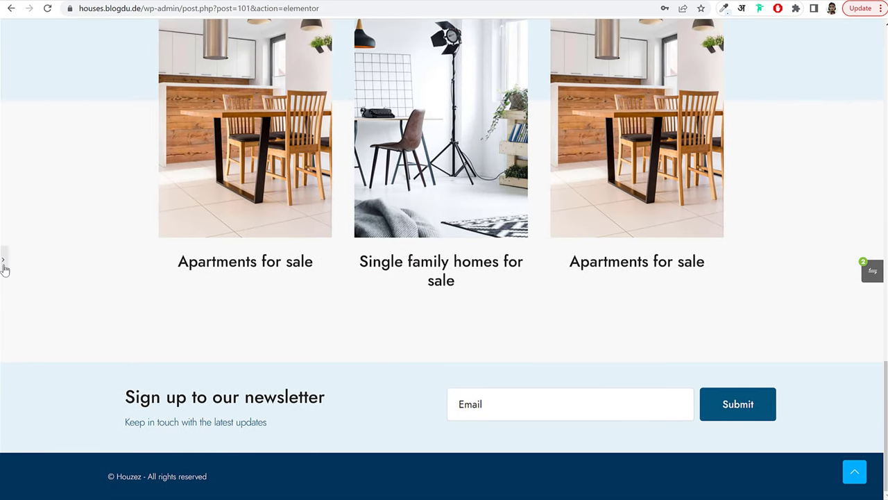
left_click(3, 265)
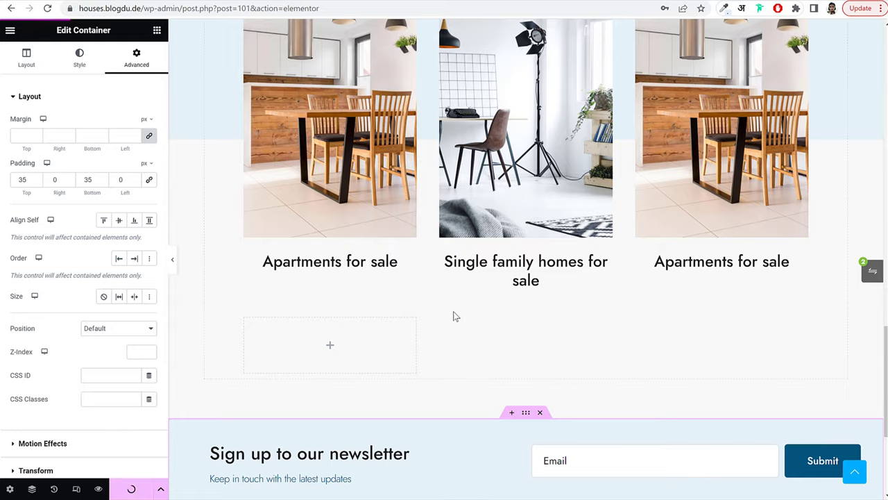
scroll(454, 316, "up", 20)
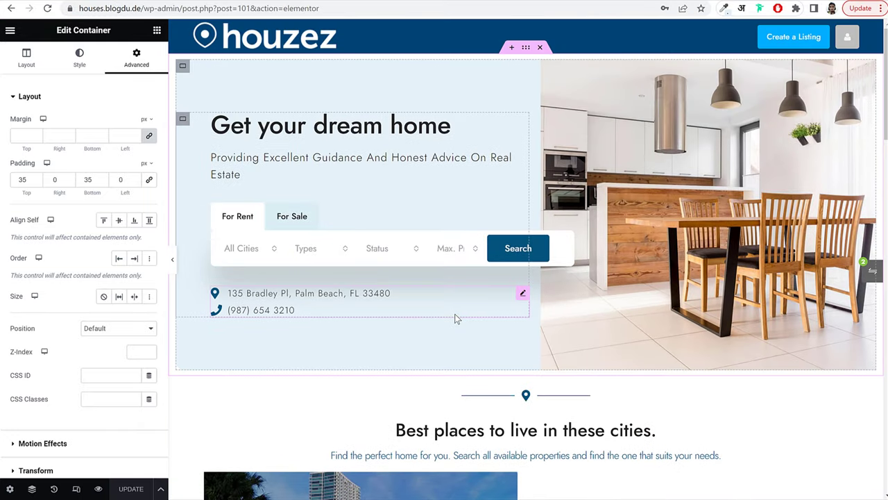
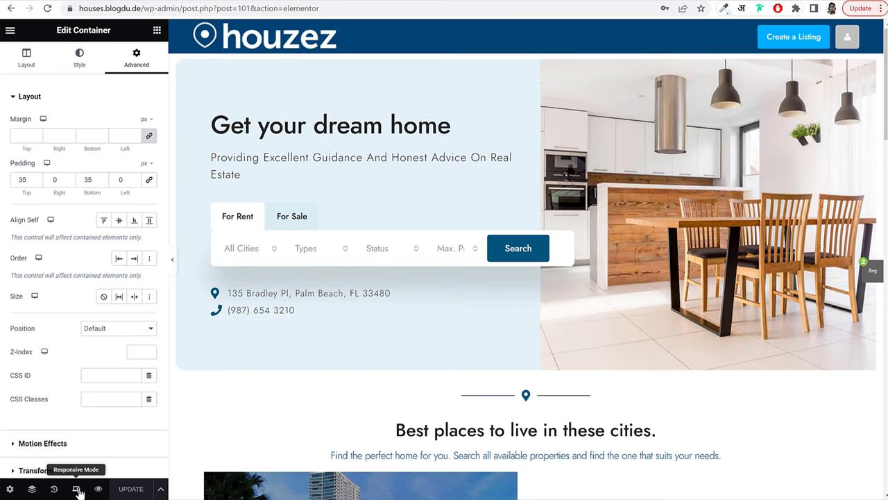
- In mobile preview, center the 'Get your dream home' heading and set its size to 30 px
left_click(77, 489)
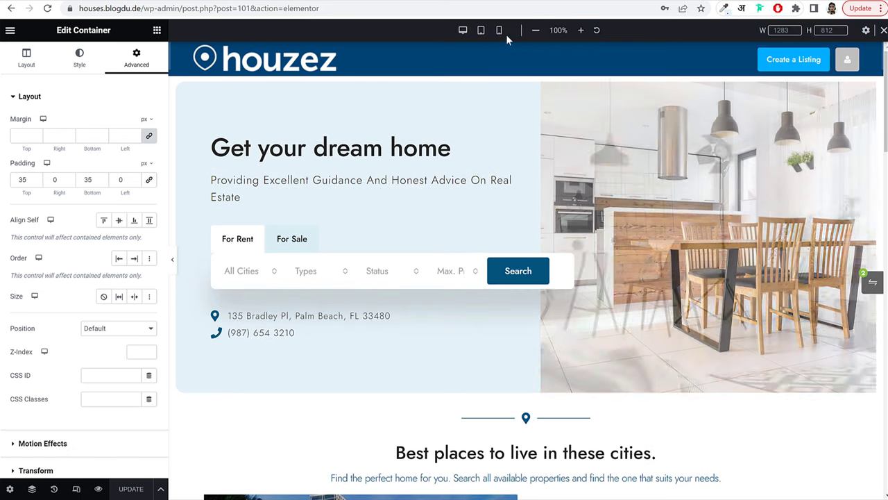
left_click(501, 32)
scroll(562, 153, "down", 15)
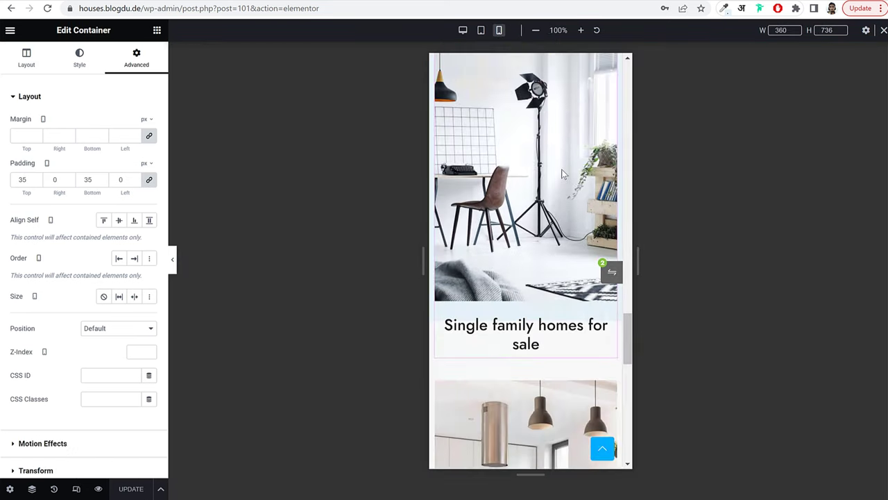
scroll(564, 264, "up", 15)
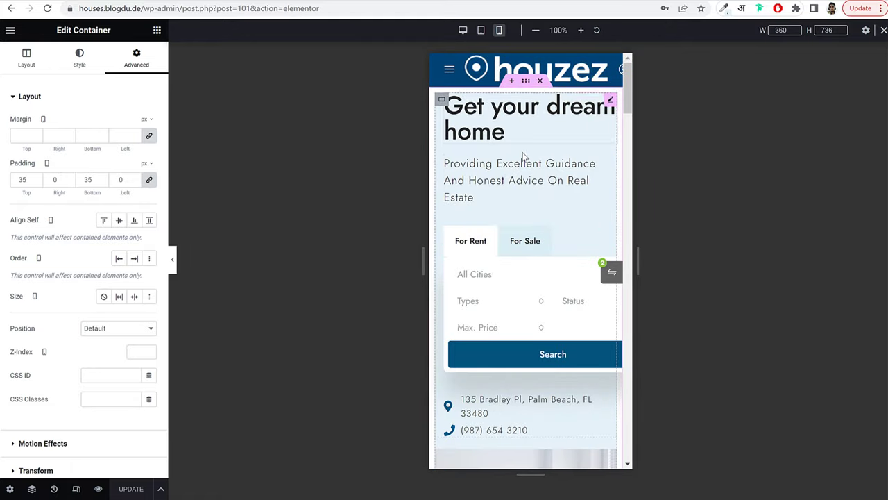
left_click(519, 118)
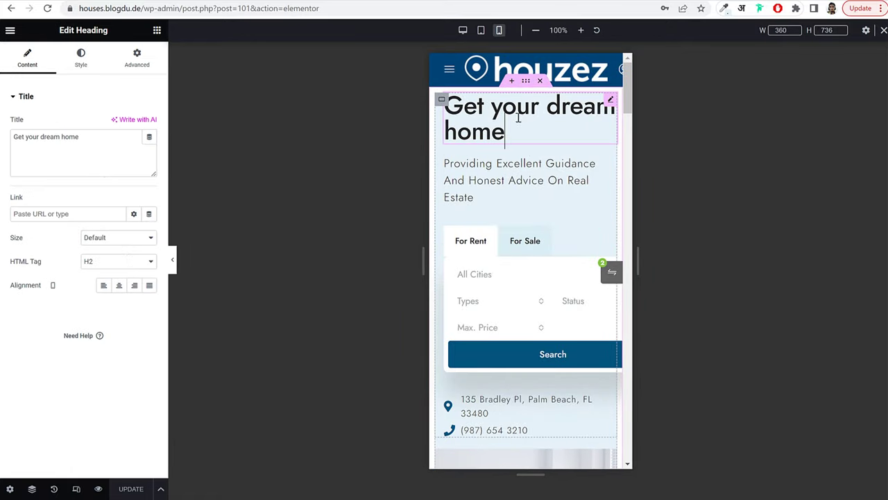
left_click(119, 285)
left_click(85, 66)
left_click(149, 146)
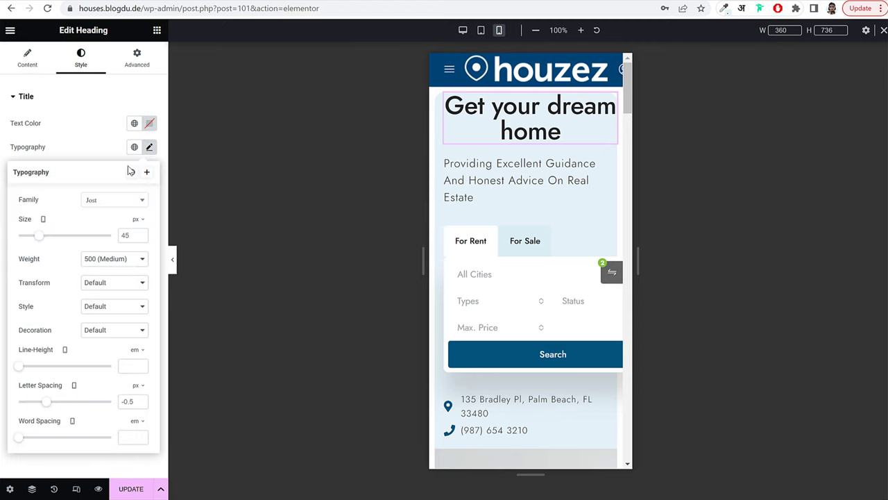
left_click_drag(41, 238, 35, 243)
left_click(141, 235)
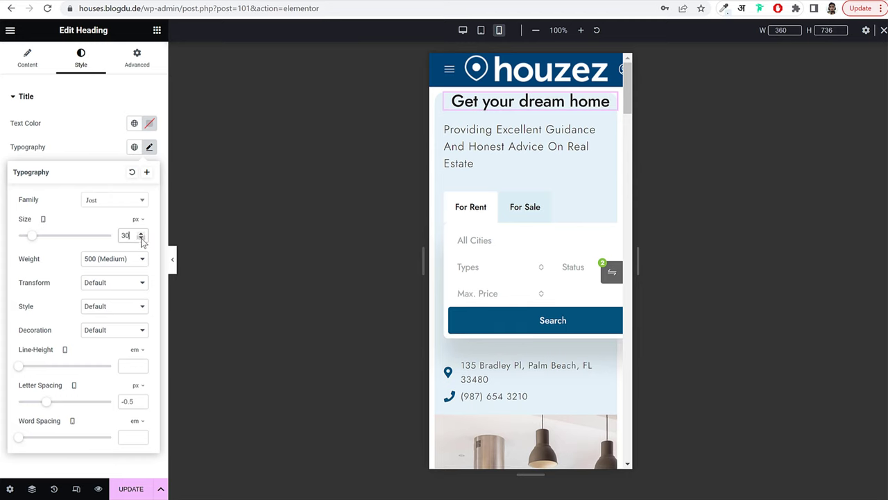
- Center the tagline below the heading and shrink it to 15 px
left_click(519, 145)
left_click(118, 285)
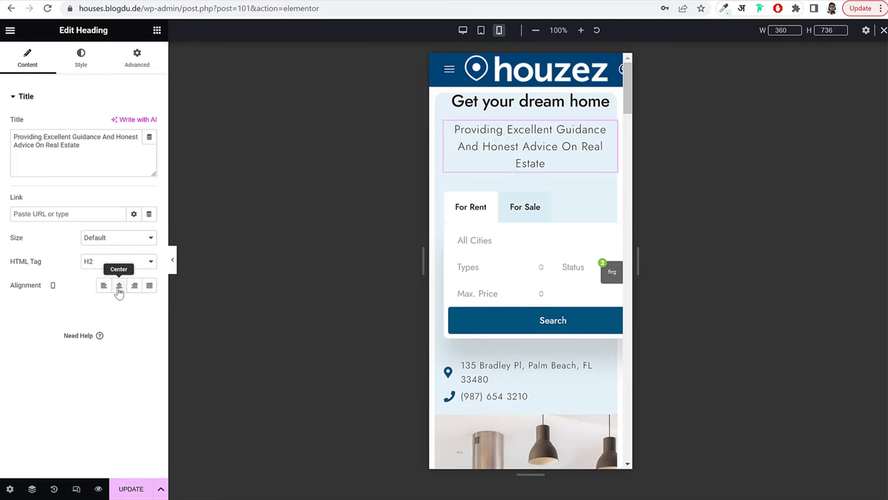
left_click(82, 58)
left_click(149, 147)
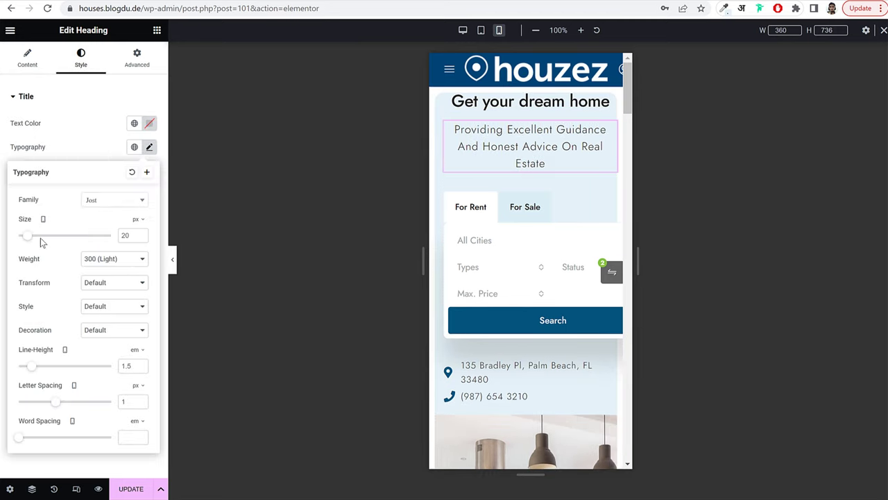
left_click_drag(25, 240, 25, 241)
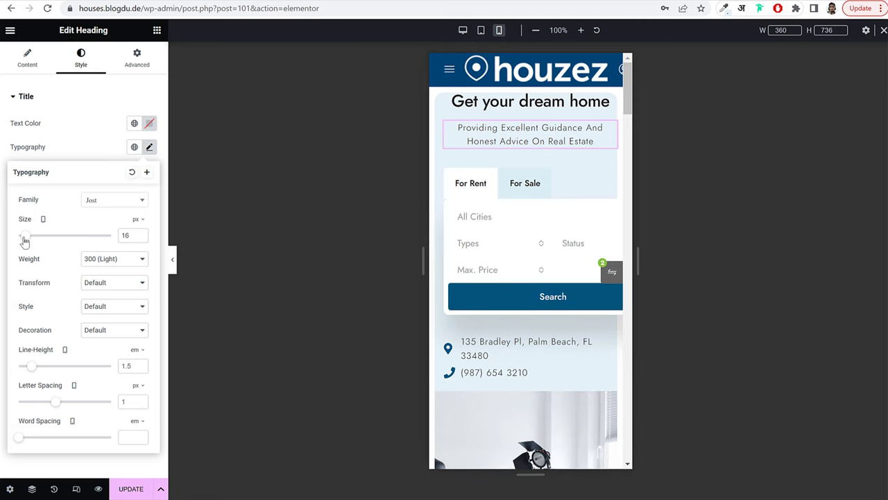
left_click(141, 238)
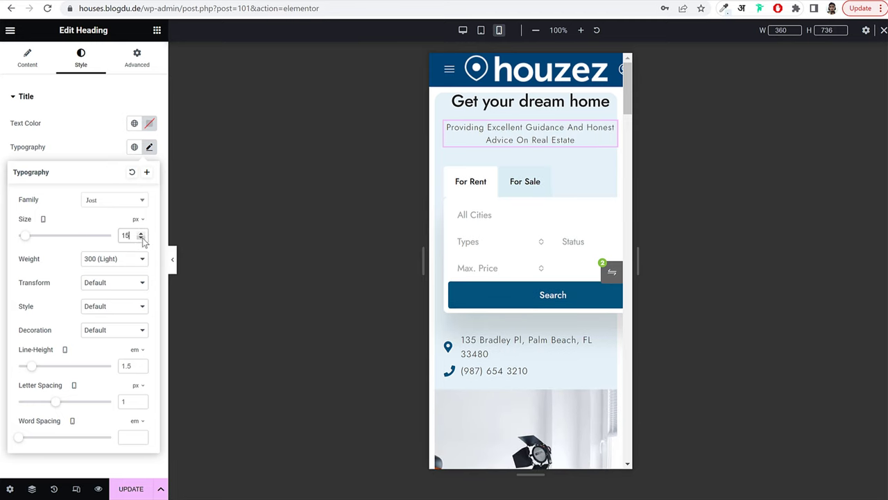
left_click(522, 229)
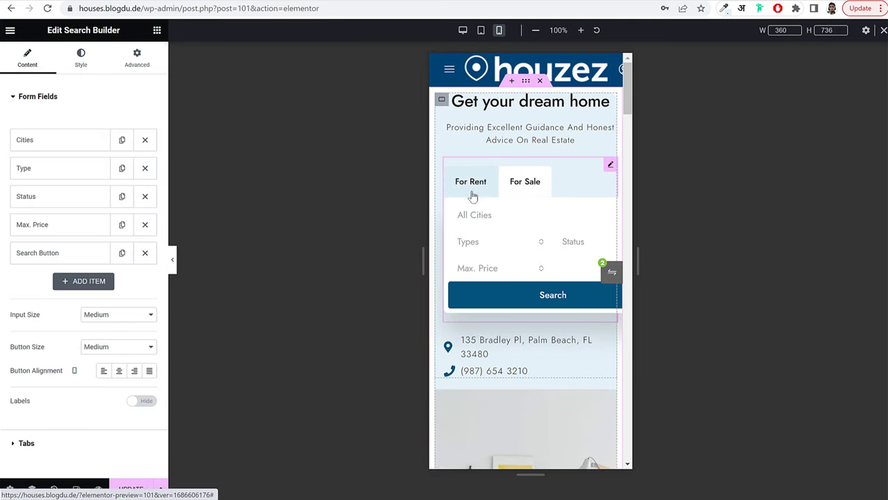
- Try the search form's property type and status lists, then scroll down to the Mumbai city grid
left_click(491, 251)
left_click(573, 239)
left_click(458, 243)
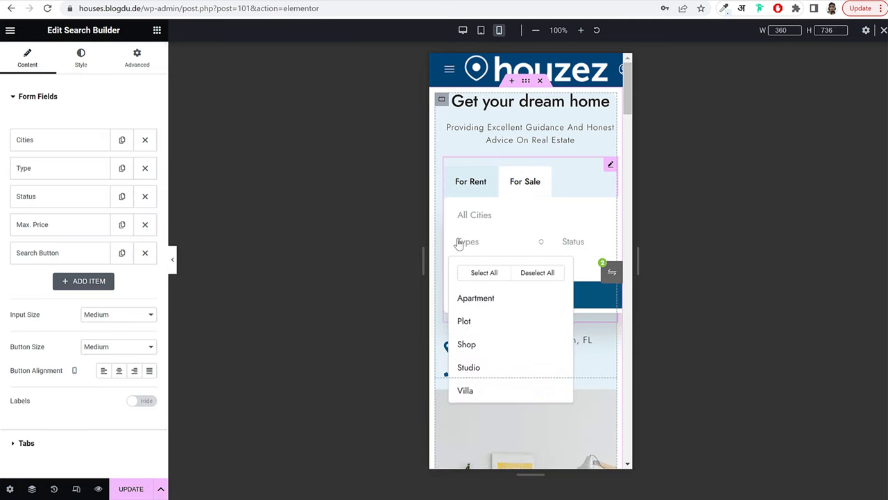
left_click(516, 198)
scroll(540, 228, "down", 6)
scroll(542, 227, "down", 3)
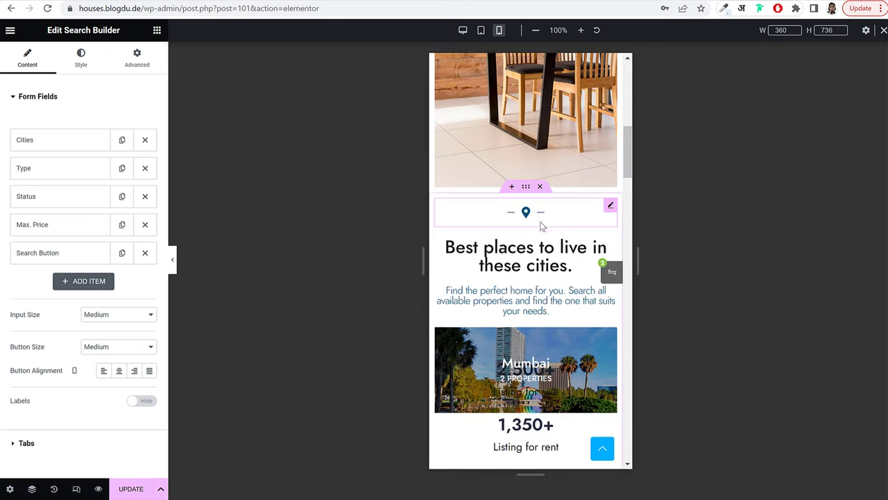
scroll(543, 331, "down", 4)
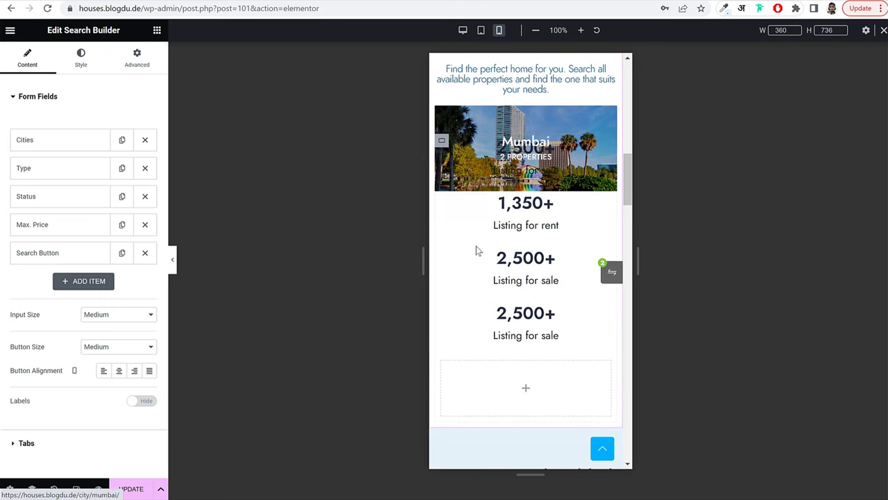
left_click(439, 147)
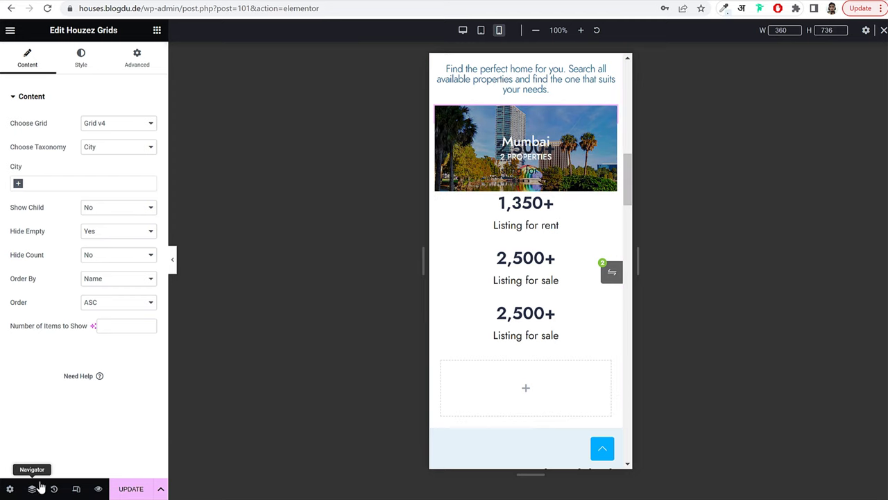
- Open the Navigator and scroll its tree to the container holding the counters
left_click(32, 490)
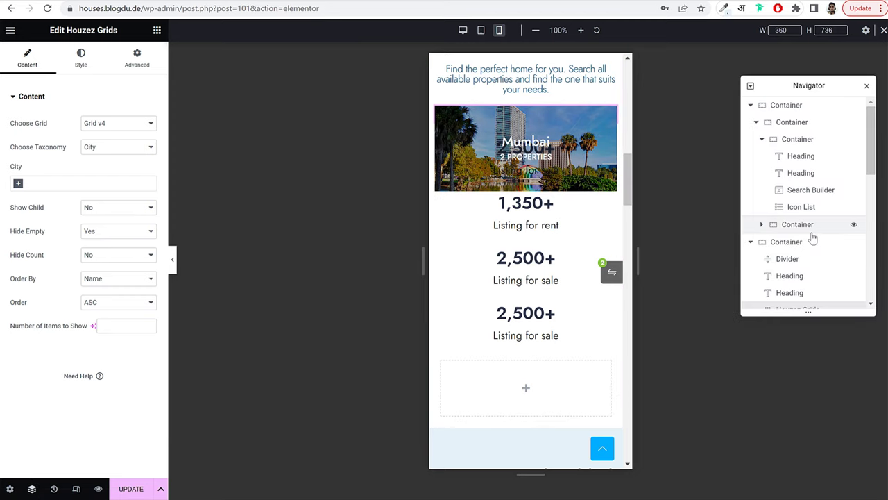
left_click(811, 146)
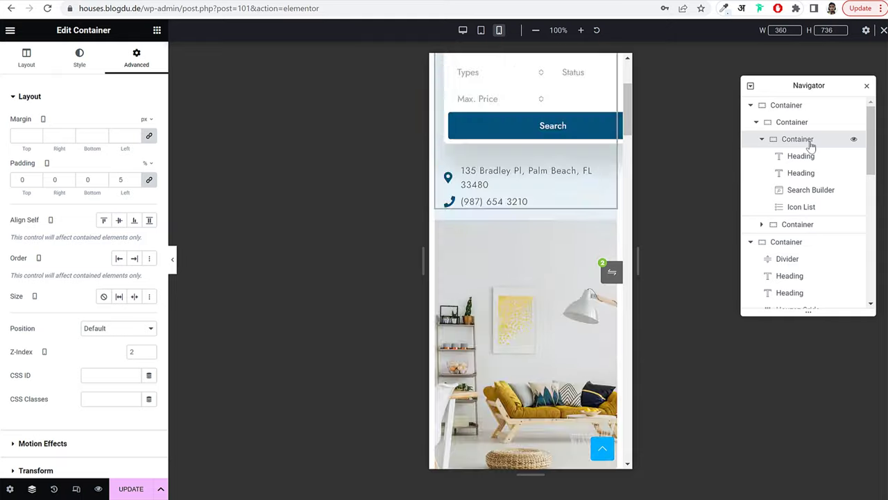
scroll(812, 236, "down", 2)
scroll(813, 239, "down", 3)
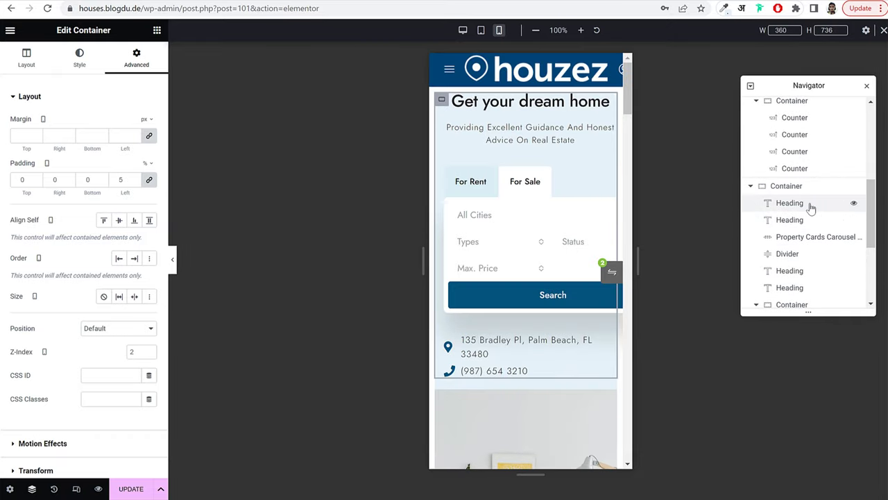
scroll(527, 278, "down", 15)
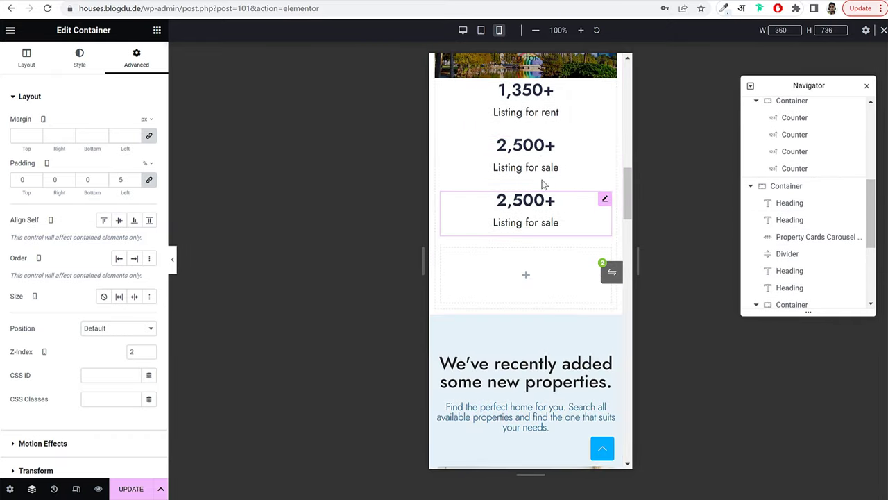
scroll(822, 206, "up", 1)
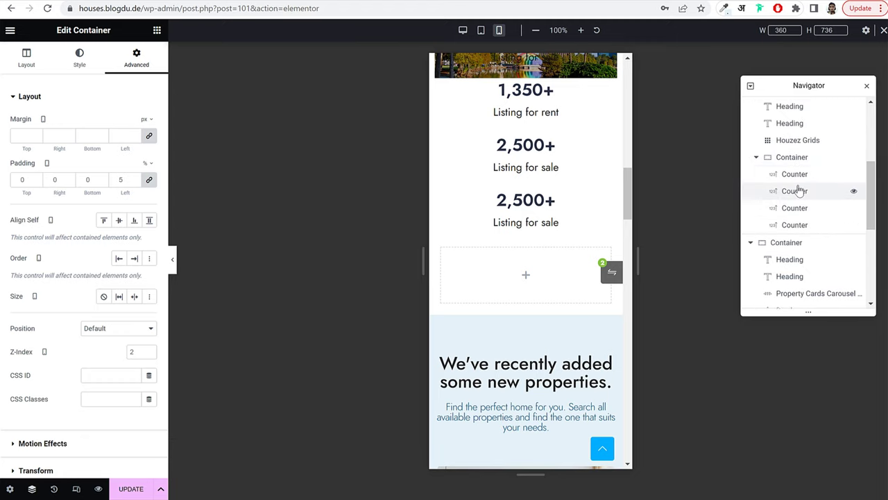
- Give the counters container a 100 px top margin on mobile
left_click(790, 159)
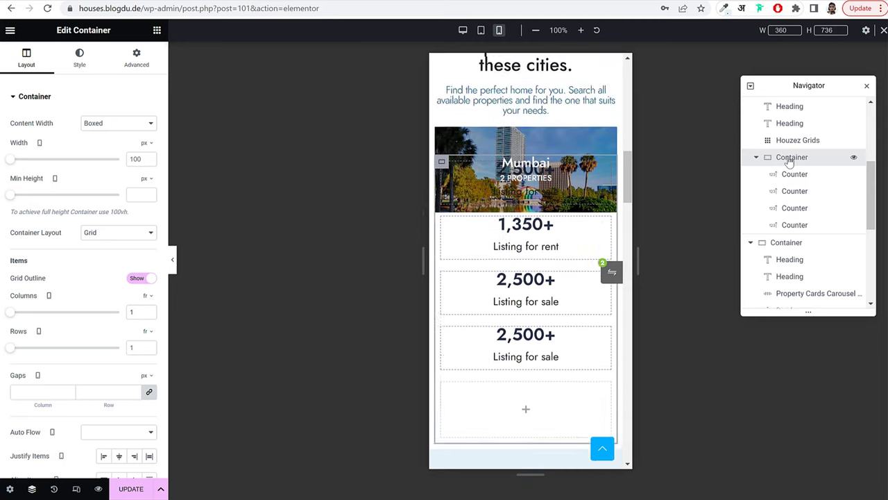
left_click(139, 66)
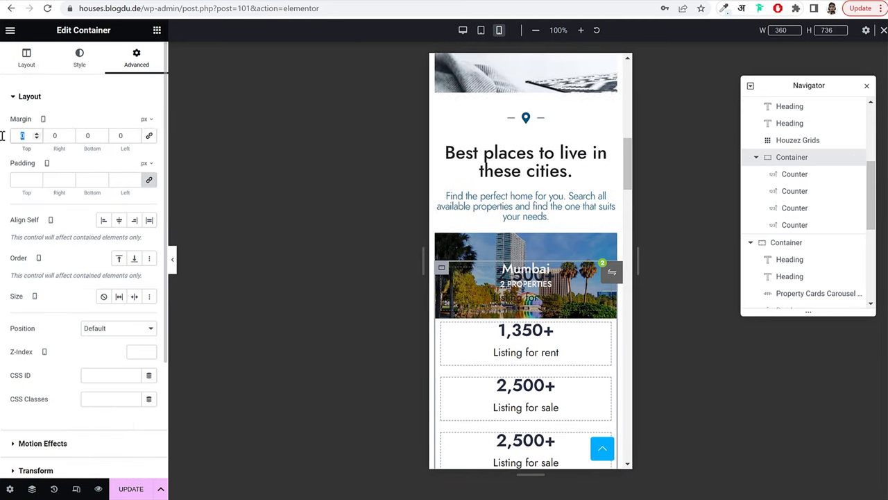
type("75")
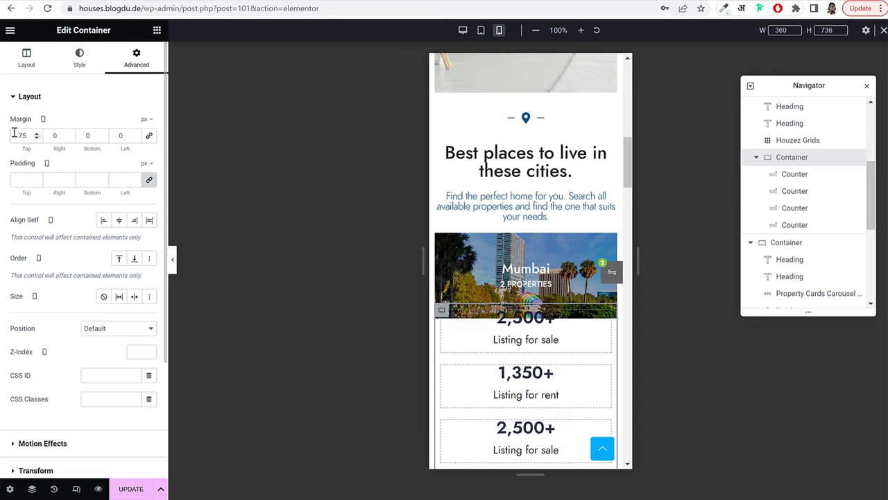
type("100")
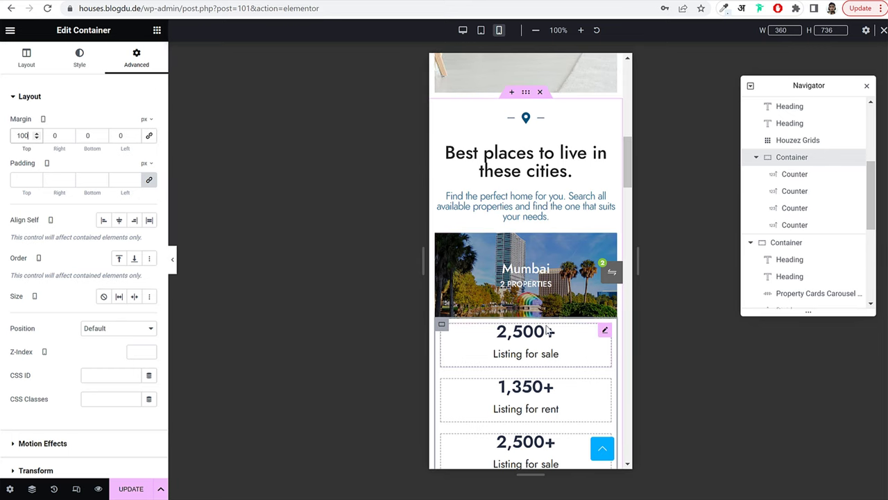
scroll(554, 330, "down", 4)
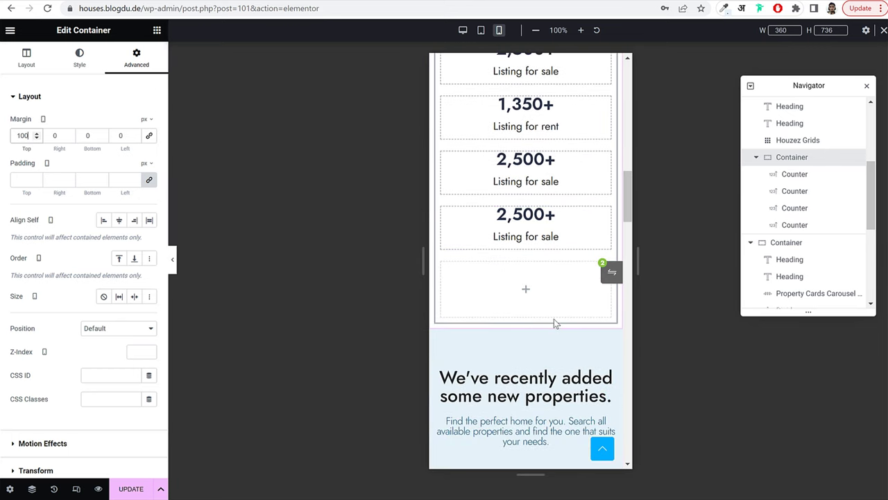
scroll(554, 323, "down", 10)
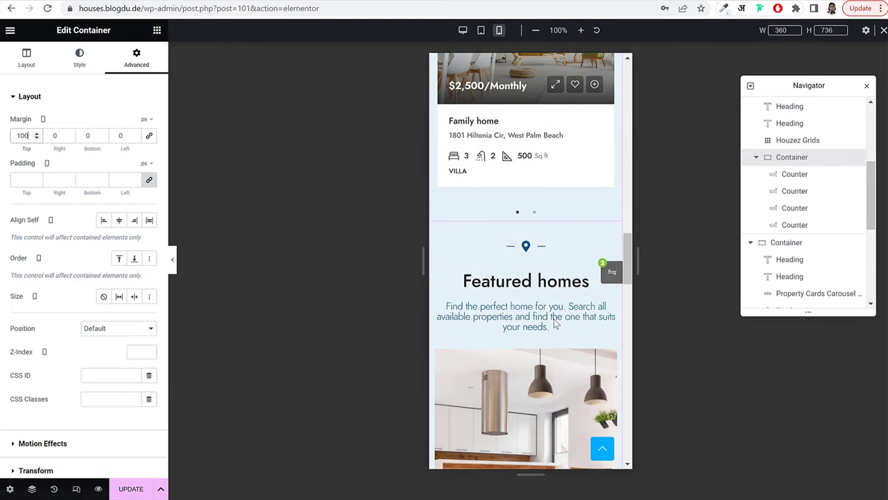
scroll(554, 322, "down", 15)
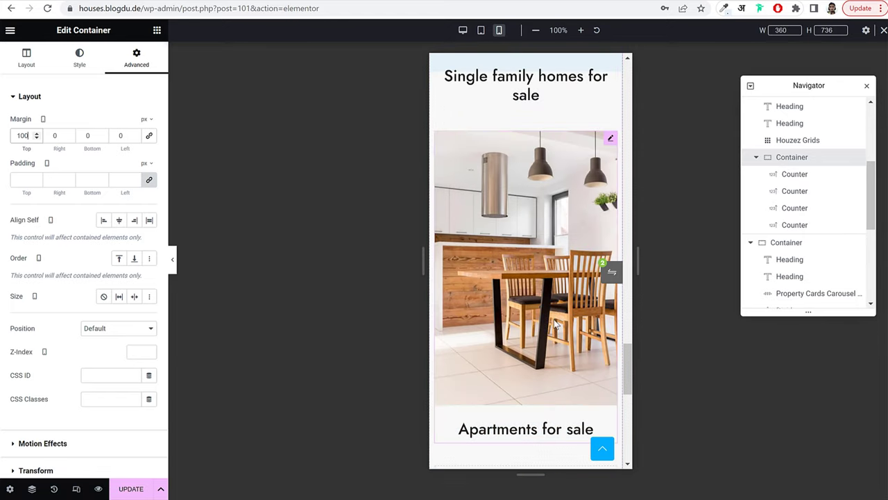
scroll(555, 324, "down", 6)
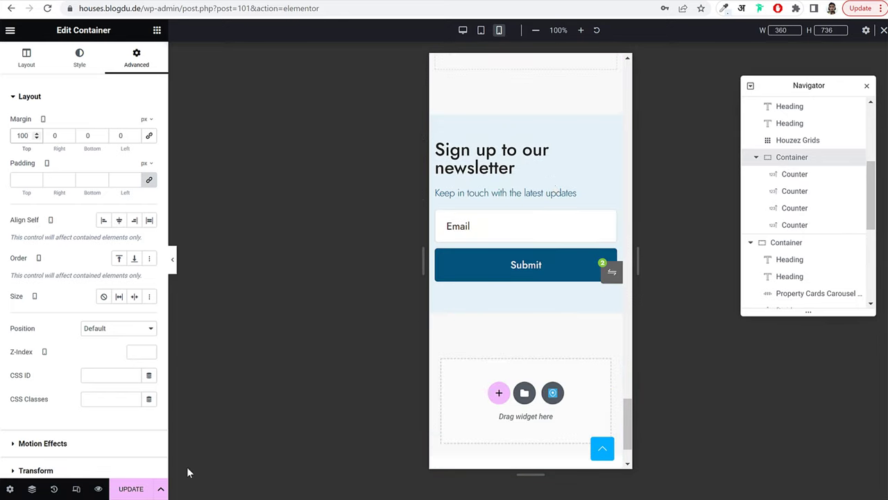
- Close the Navigator and collapse the panel to preview the mobile page, then restore it
left_click(867, 86)
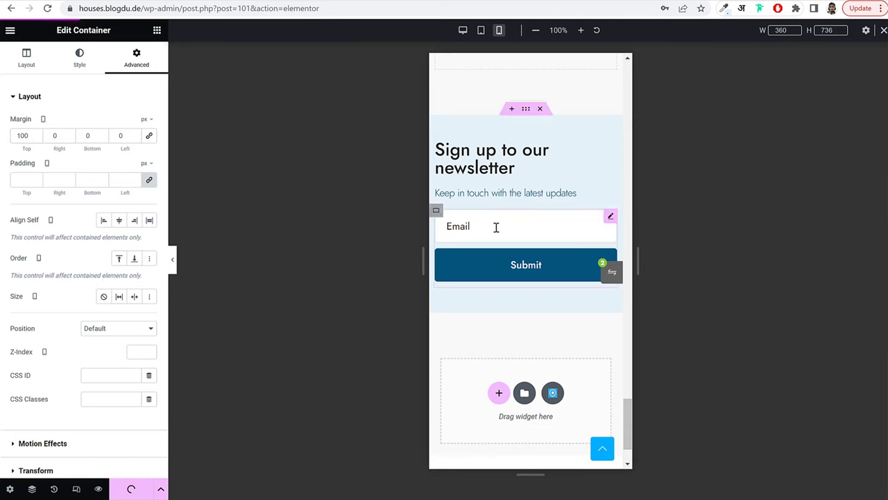
scroll(493, 224, "up", 20)
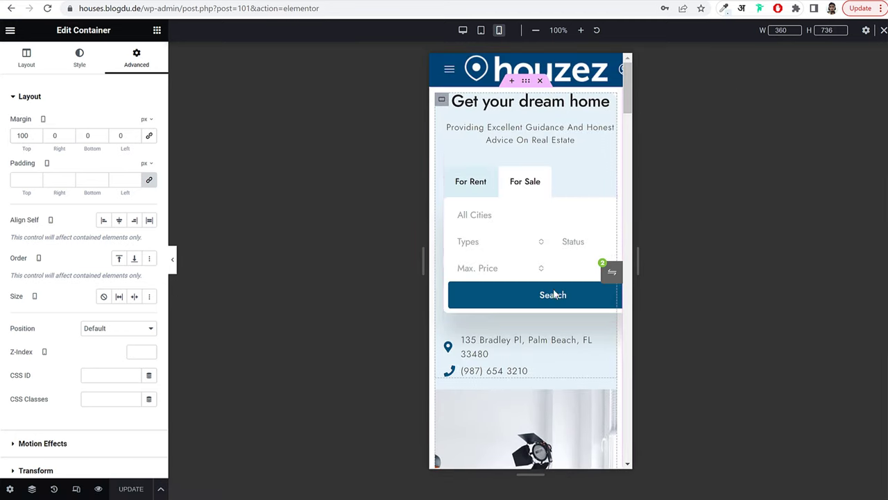
left_click(172, 259)
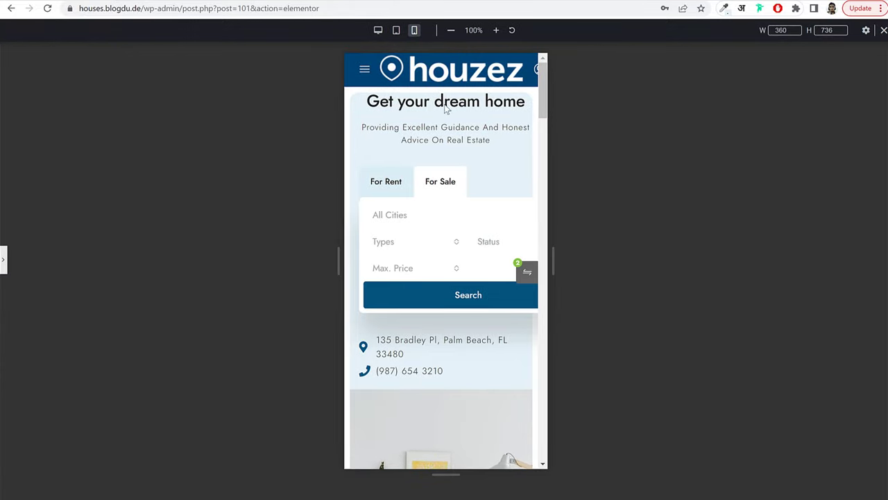
left_click(4, 259)
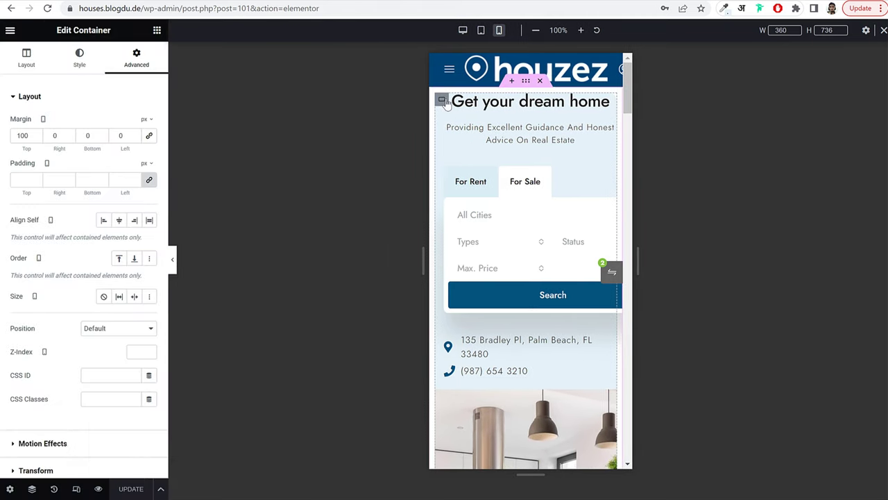
- Unlink the hero container's padding and set its top padding to 50 px, previewing the result
left_click(443, 100)
left_click(146, 65)
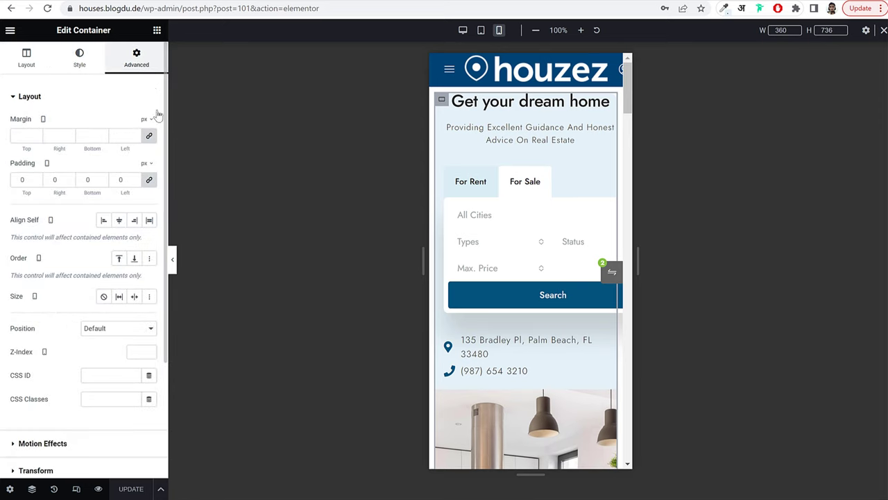
left_click(149, 180)
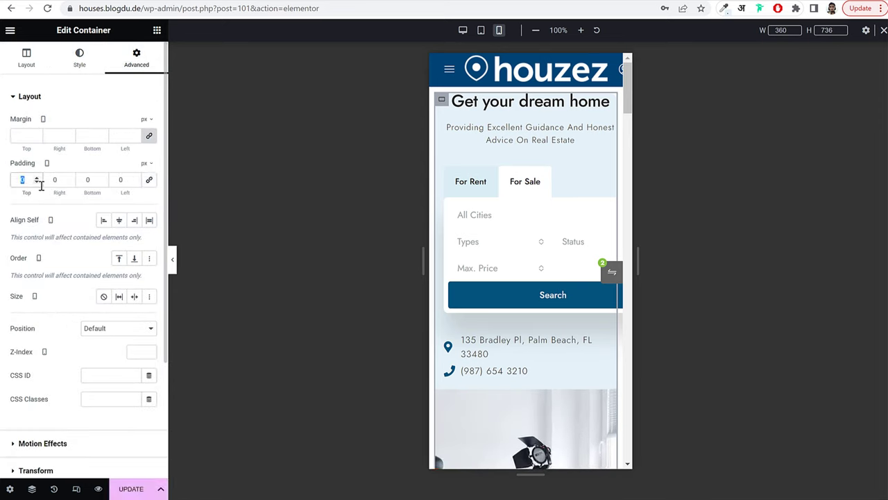
type("25")
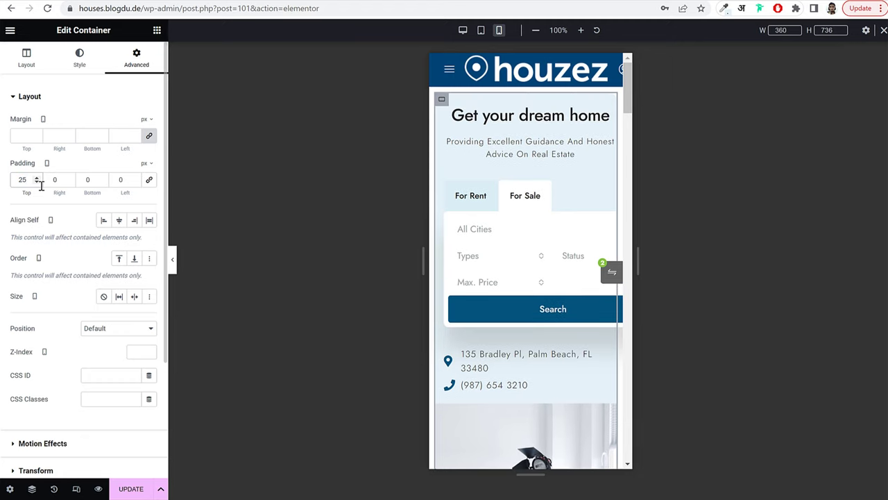
double_click(21, 181)
type("50")
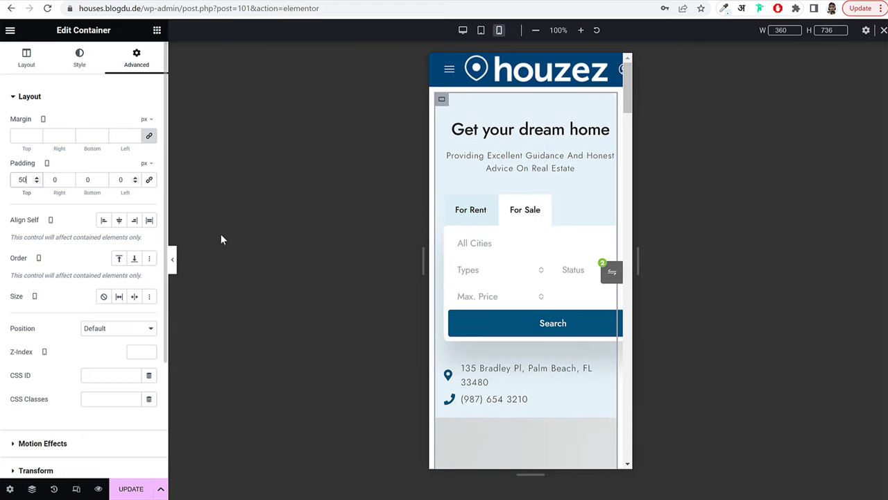
left_click(173, 251)
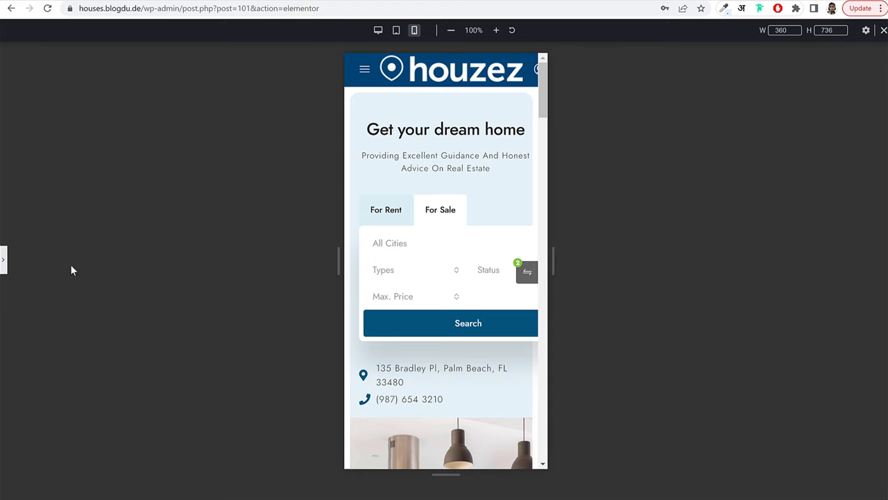
left_click(4, 261)
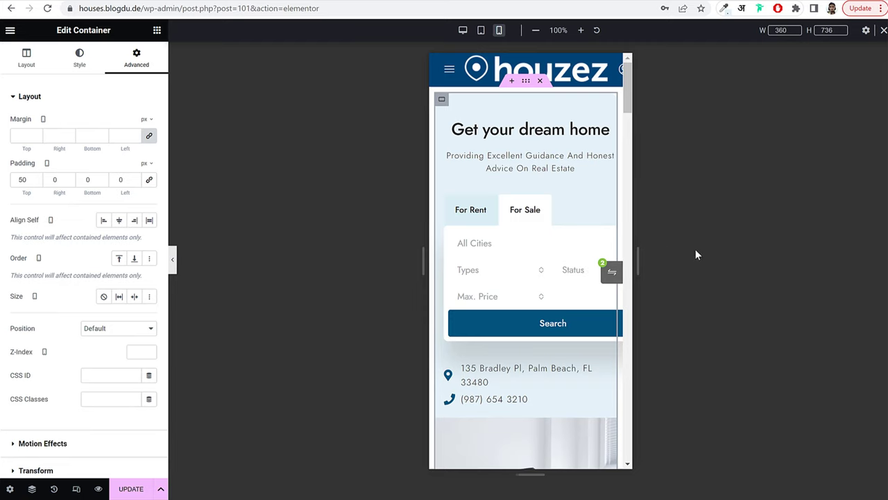
left_click(493, 265)
left_click(533, 239)
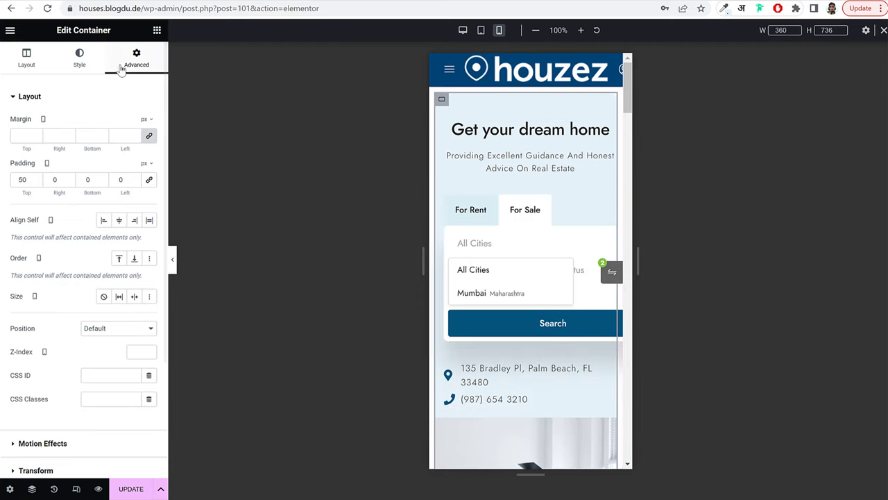
left_click(82, 65)
left_click(132, 62)
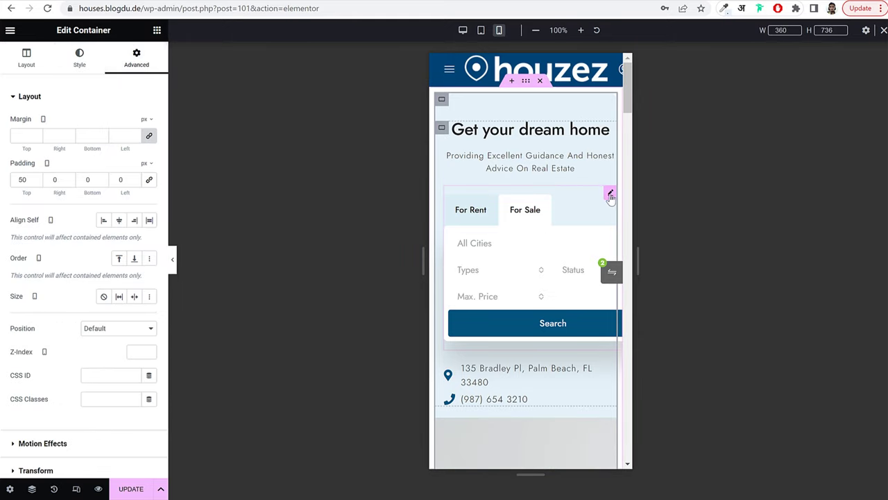
- Give the search form a 15 px margin on all sides and test its For Rent/For Sale toggles
left_click(611, 195)
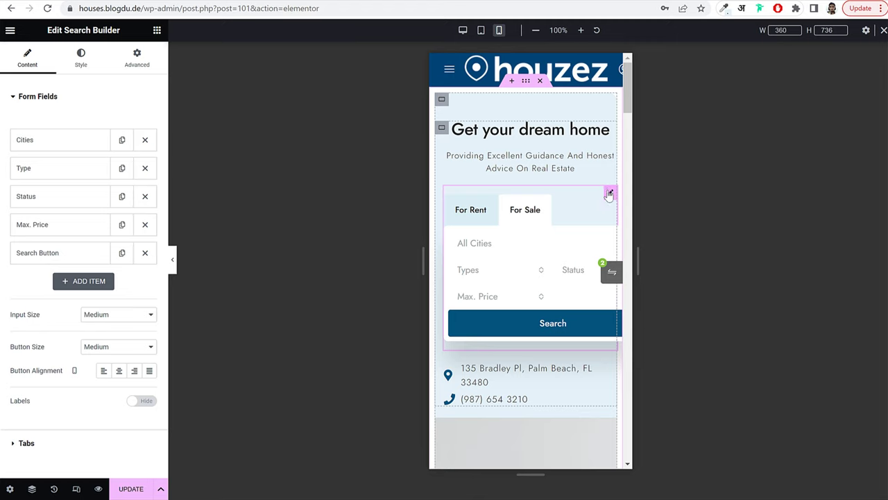
left_click(145, 63)
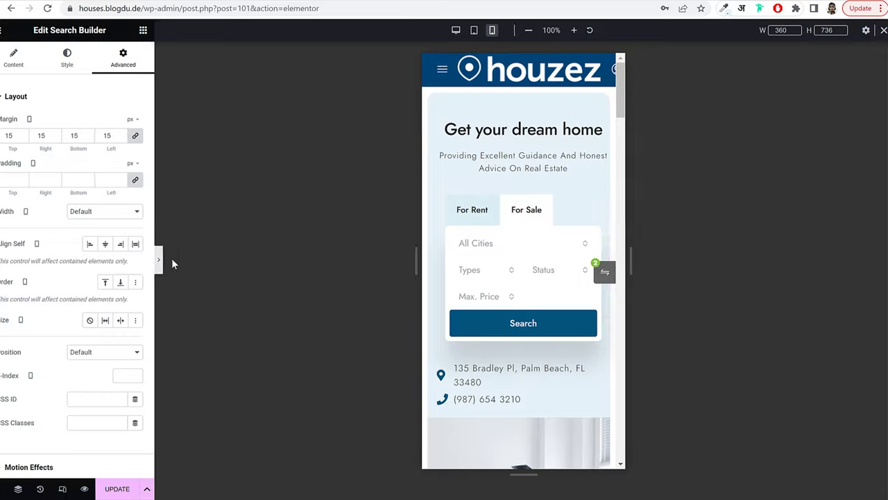
left_click(172, 260)
left_click(387, 218)
left_click(449, 218)
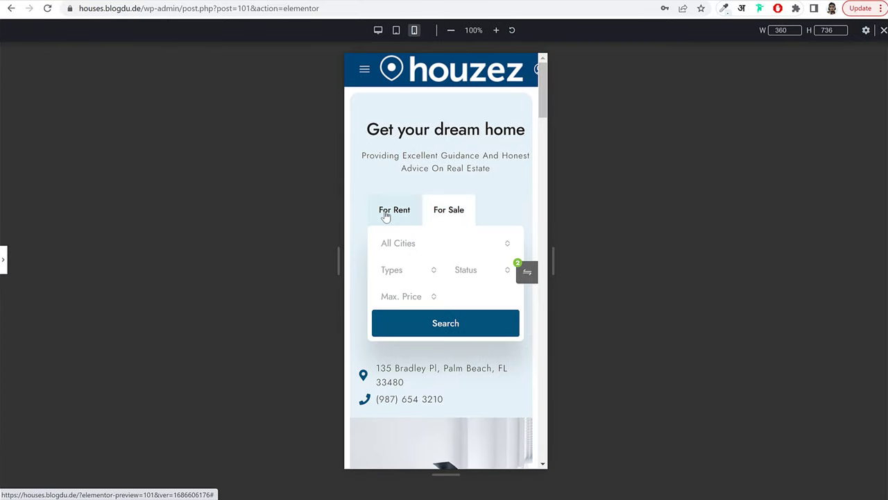
left_click(387, 215)
left_click(410, 270)
- Test the search form's Status list and For Sale option, then reopen the settings panel
left_click(484, 272)
left_click(458, 202)
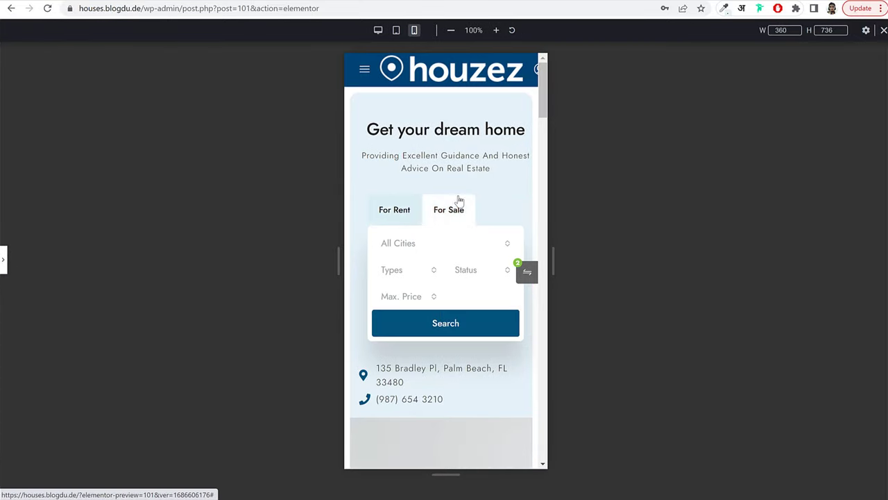
scroll(497, 388, "down", 20)
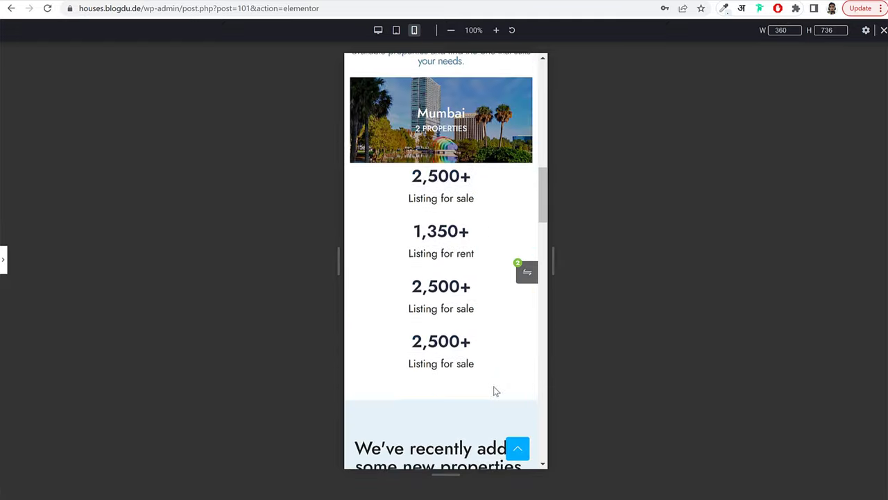
scroll(496, 391, "down", 3)
scroll(467, 426, "up", 20)
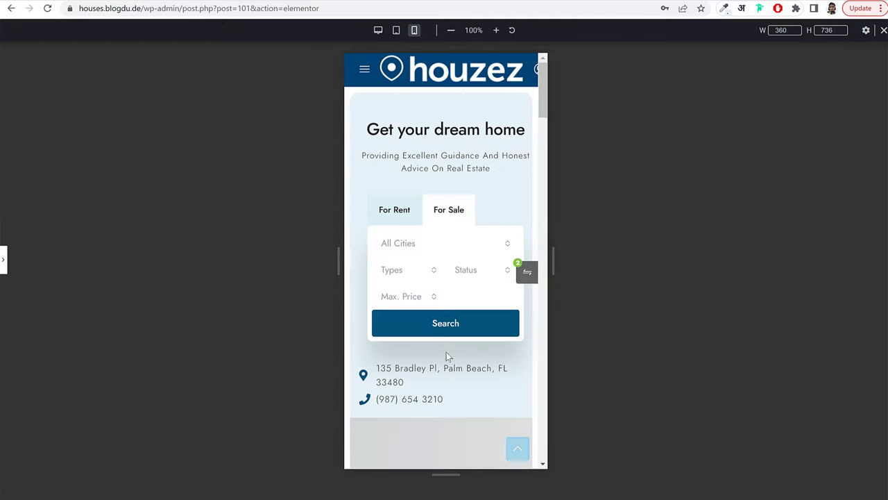
left_click(4, 260)
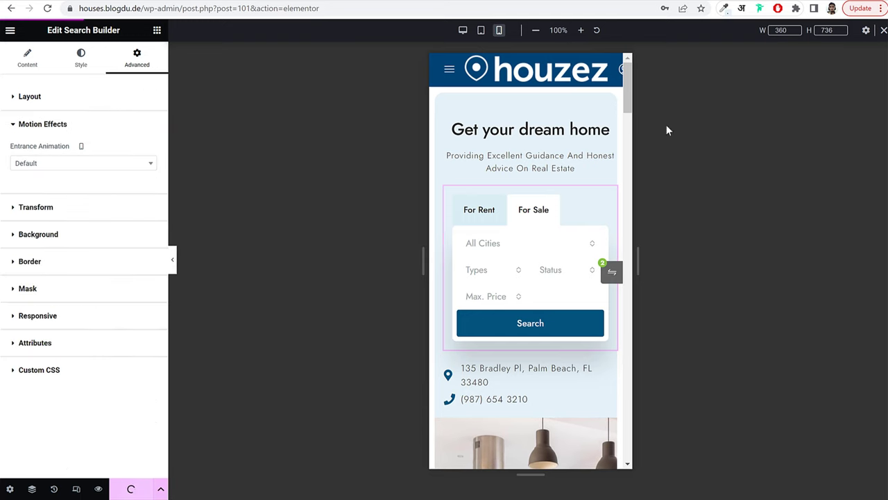
- In tablet preview, shrink the 'Get your dream home' heading from 45 to 34 px, then return to desktop
left_click(481, 30)
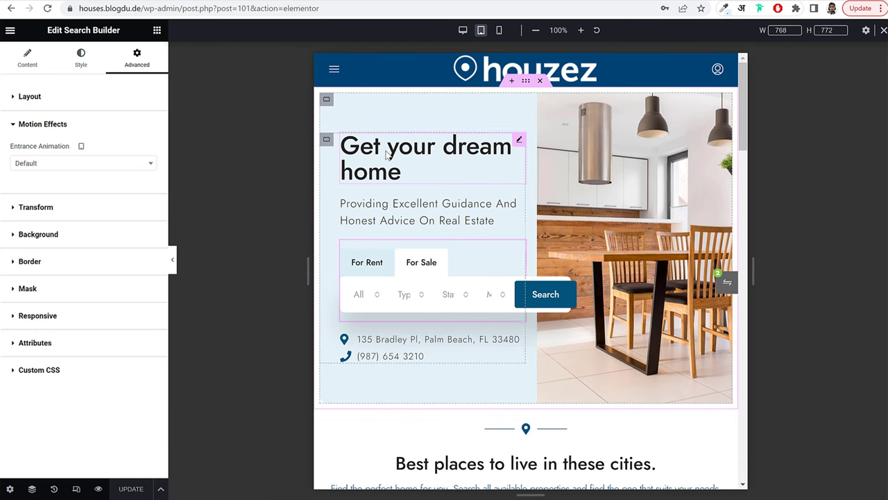
left_click(398, 172)
left_click(149, 147)
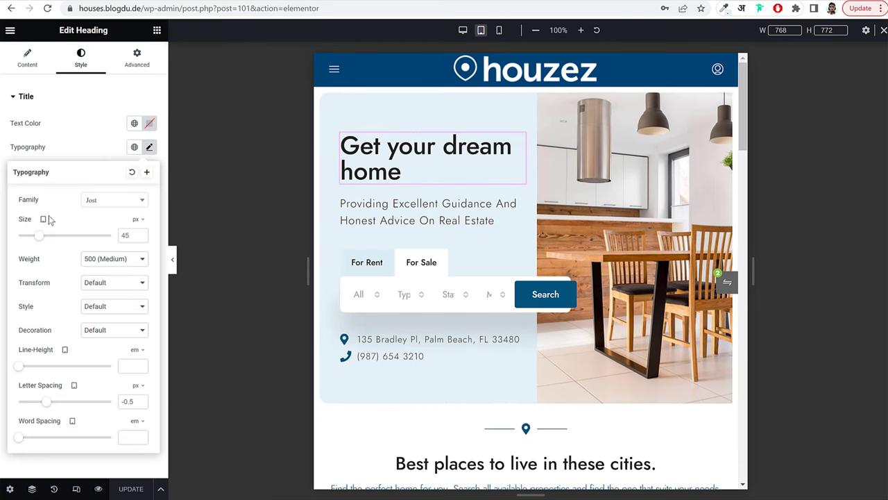
left_click_drag(37, 237, 33, 237)
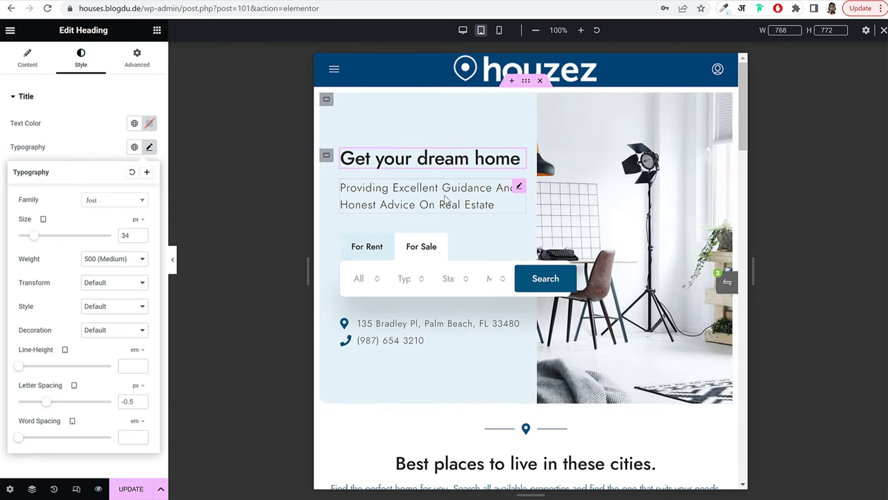
scroll(449, 147, "down", 1)
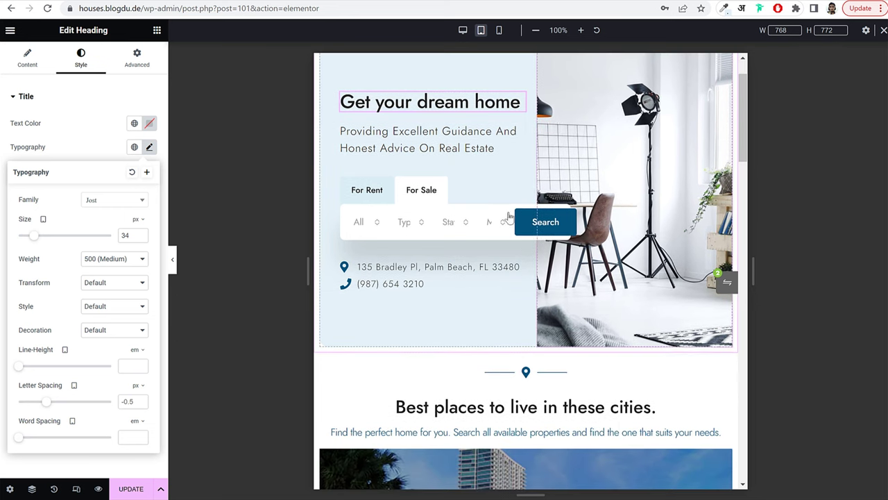
left_click(448, 146)
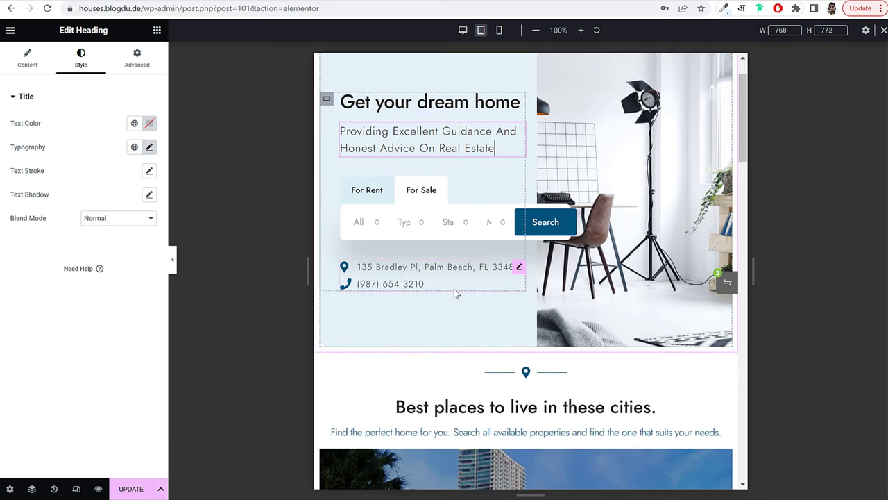
scroll(486, 286, "down", 3)
scroll(497, 285, "down", 3)
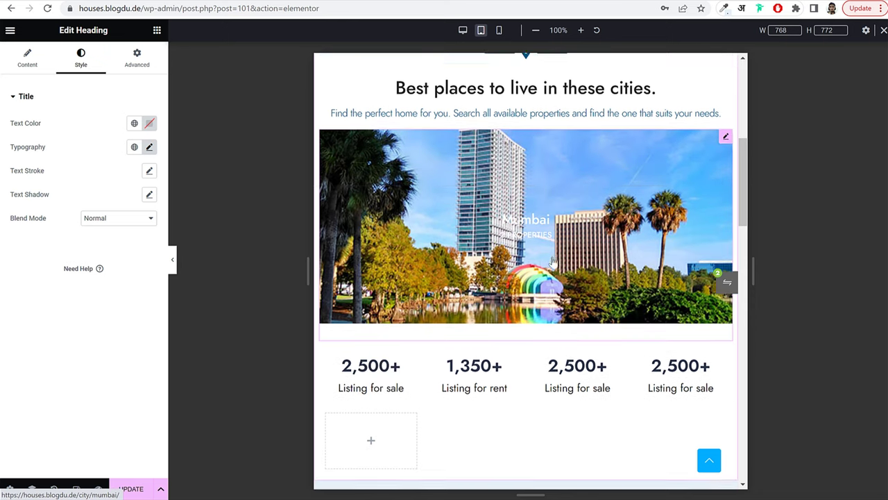
scroll(553, 261, "down", 3)
scroll(554, 262, "down", 12)
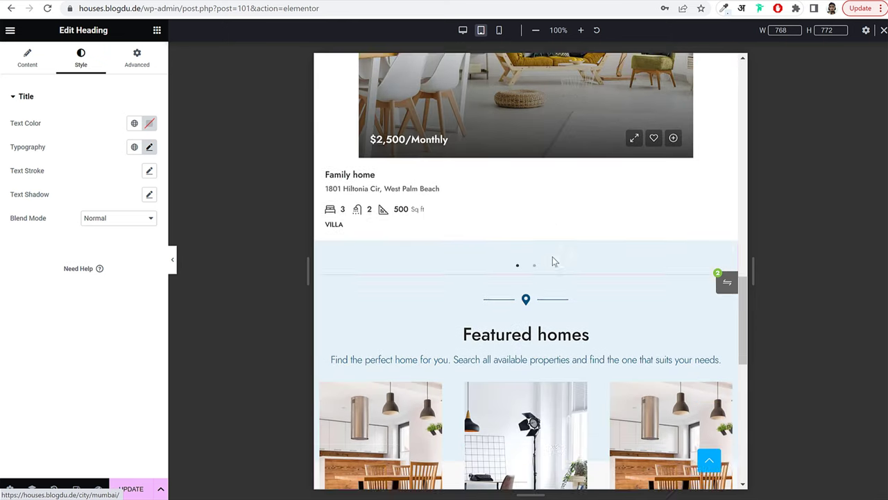
scroll(553, 258, "down", 3)
scroll(553, 262, "up", 20)
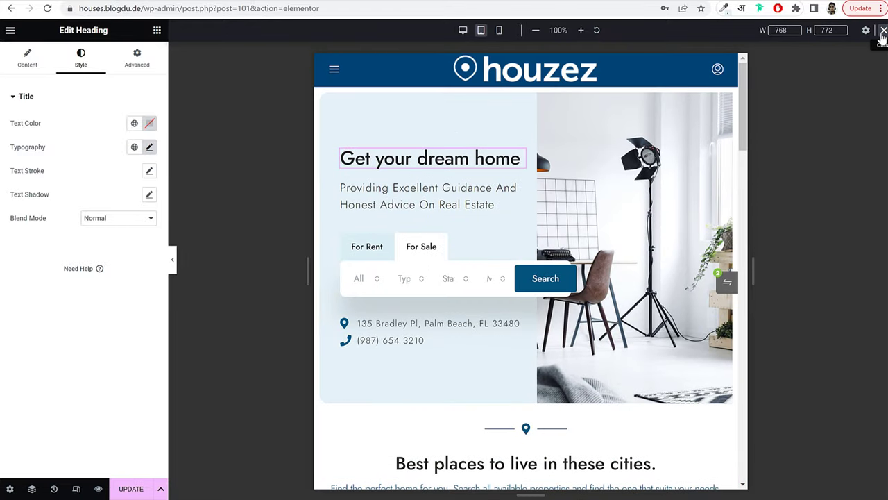
left_click(884, 30)
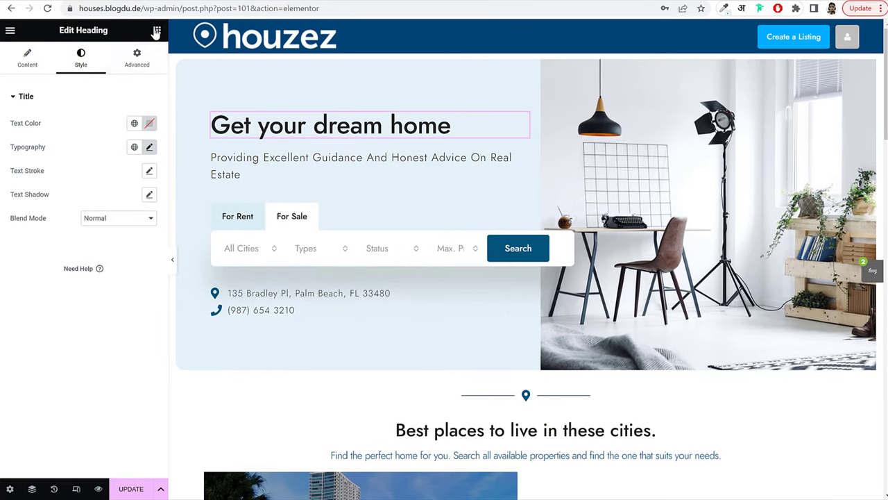
- Strip the post.php editor path from the address bar to load wp-admin
left_click(157, 30)
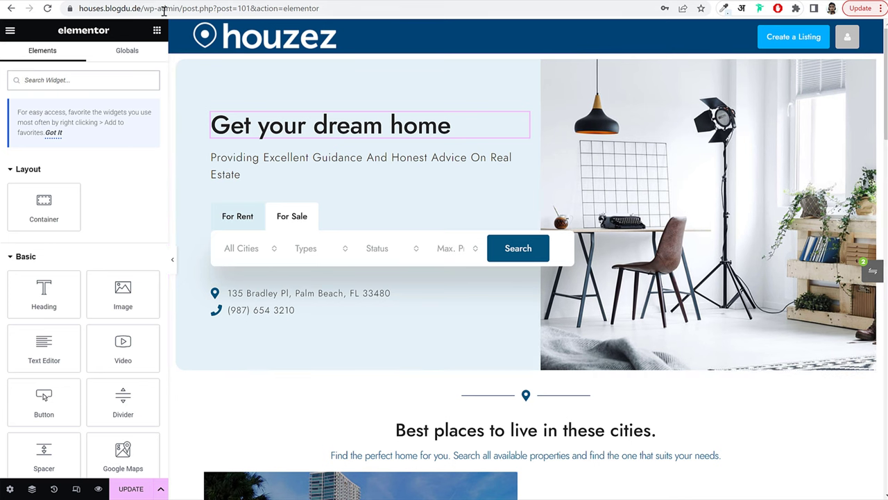
left_click(233, 9)
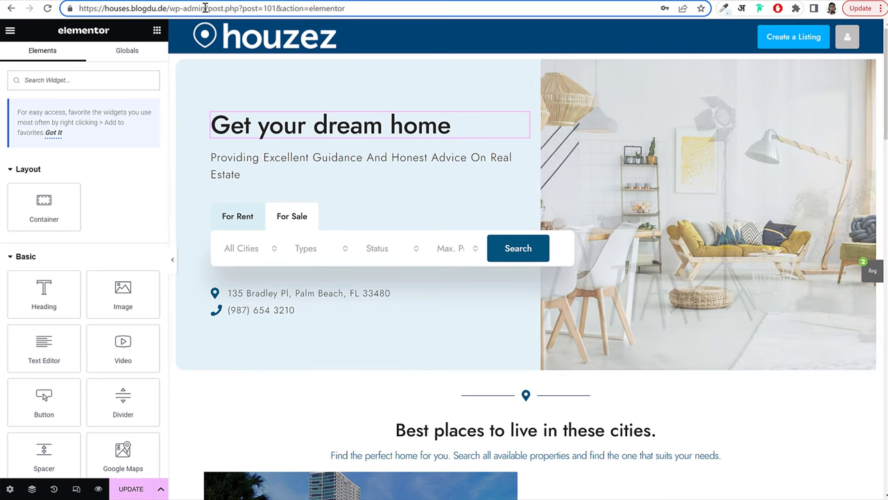
key("shift+End")
key("BackSpace")
key("Return")
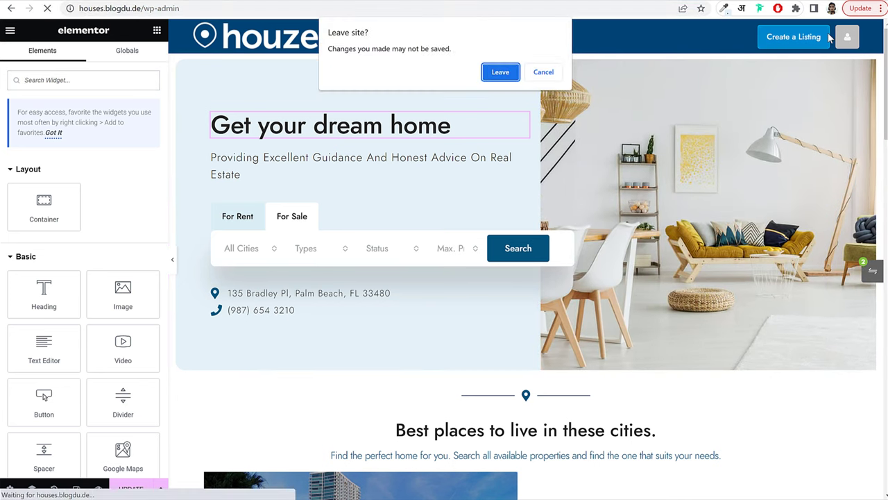
left_click(542, 73)
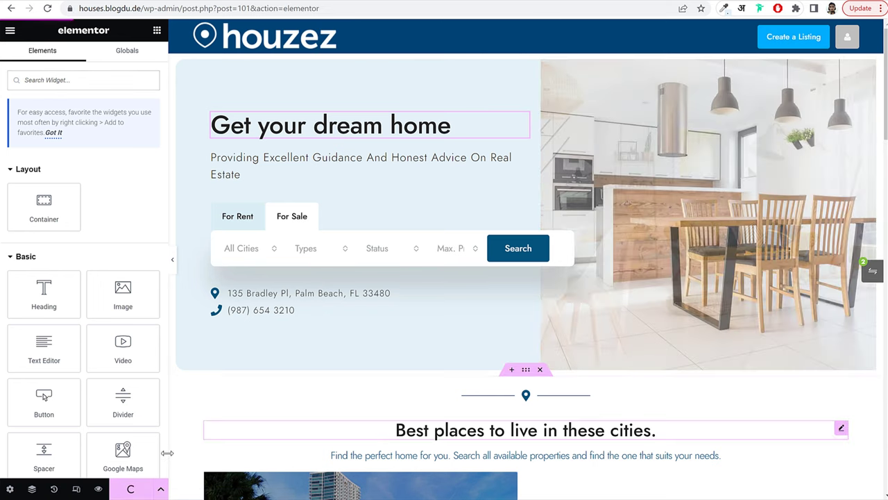
left_click_drag(182, 9, 640, 64)
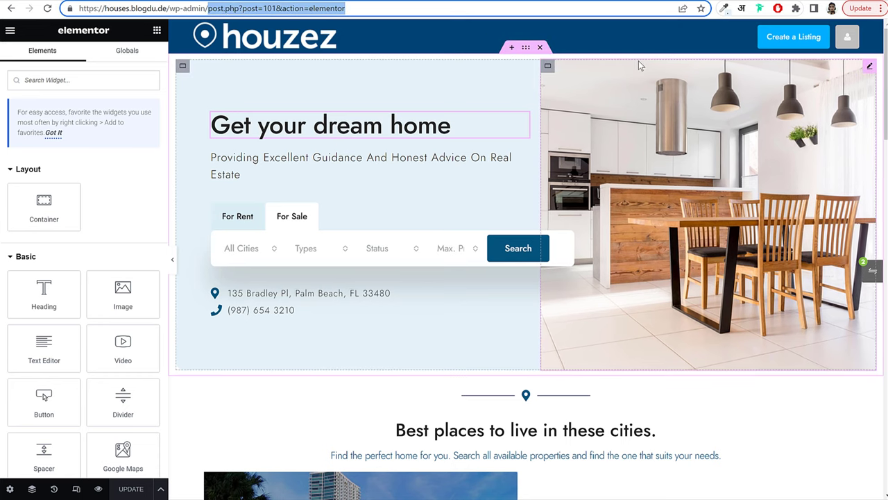
key("BackSpace")
key("Return")
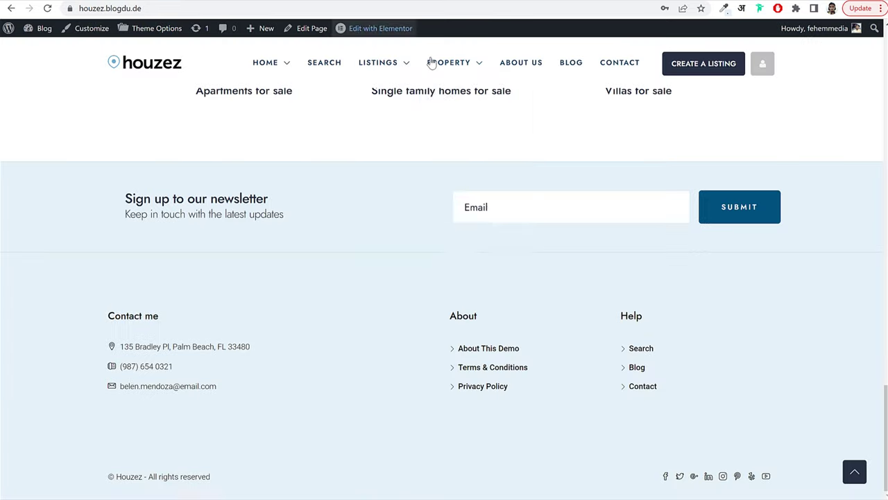
- Create a new page titled 'About Us' using the Elementor Full Width template
mouse_move(375, 88)
scroll(416, 124, "up", 15)
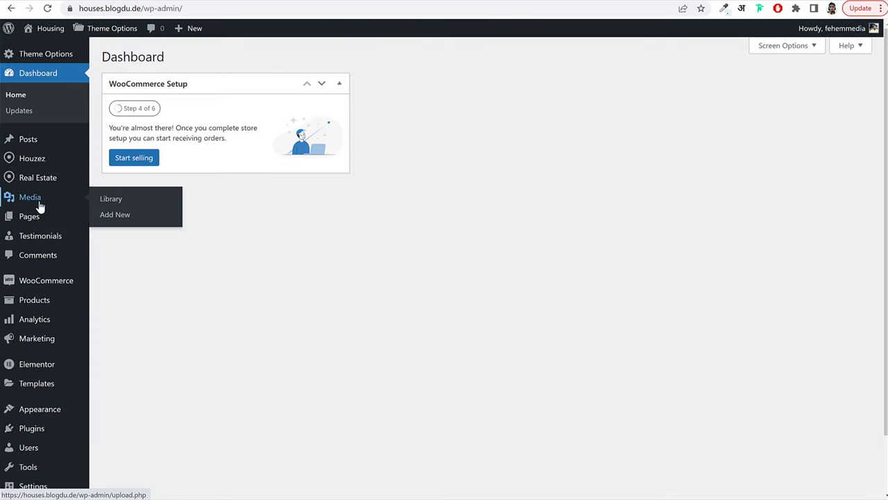
left_click(42, 222)
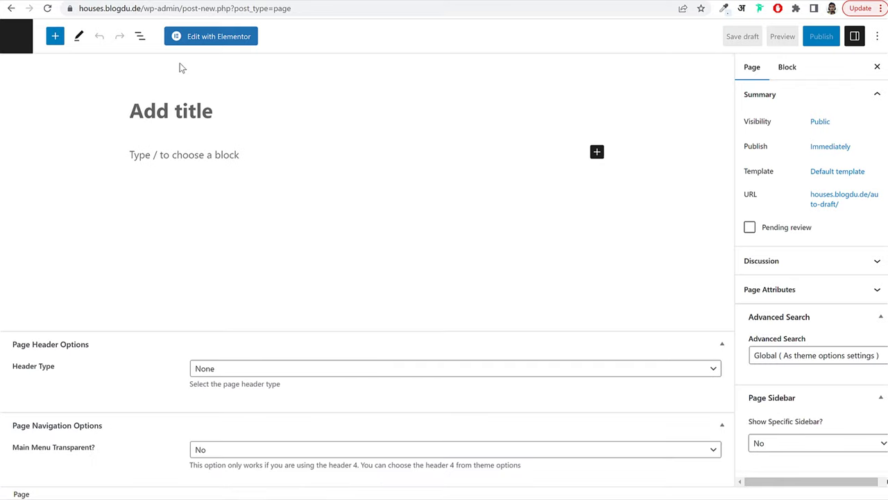
type("About U")
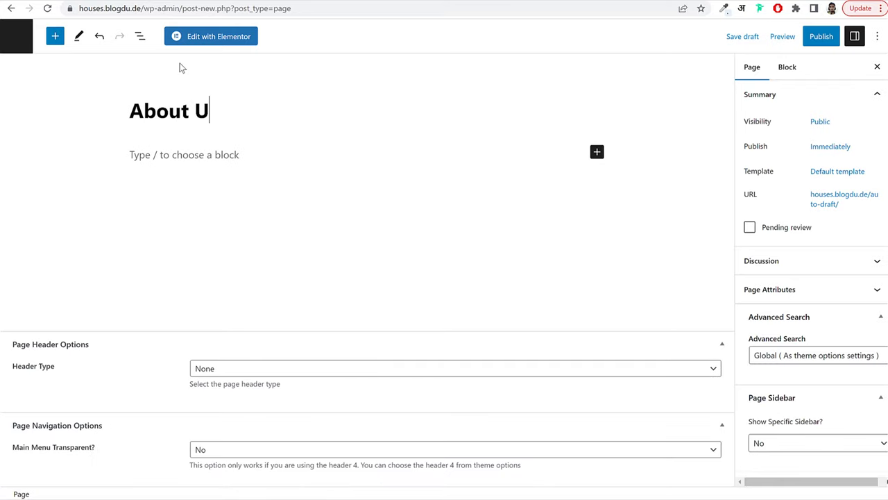
type("s")
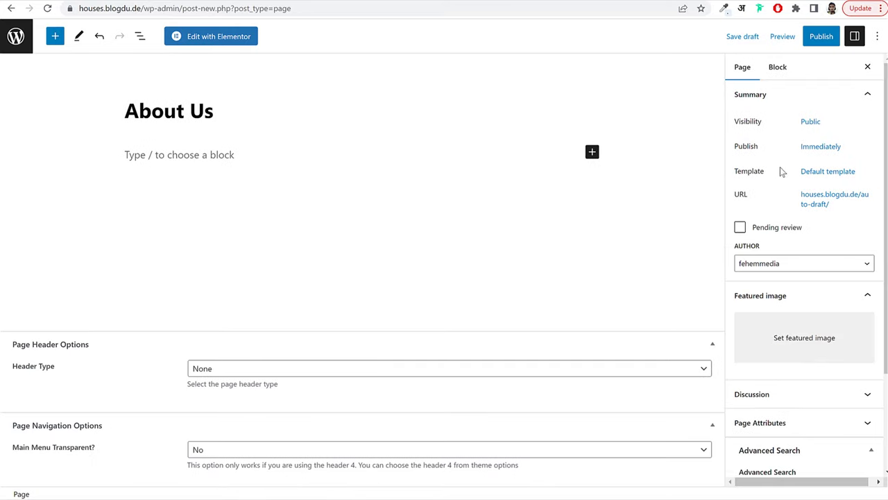
left_click(833, 171)
left_click(793, 255)
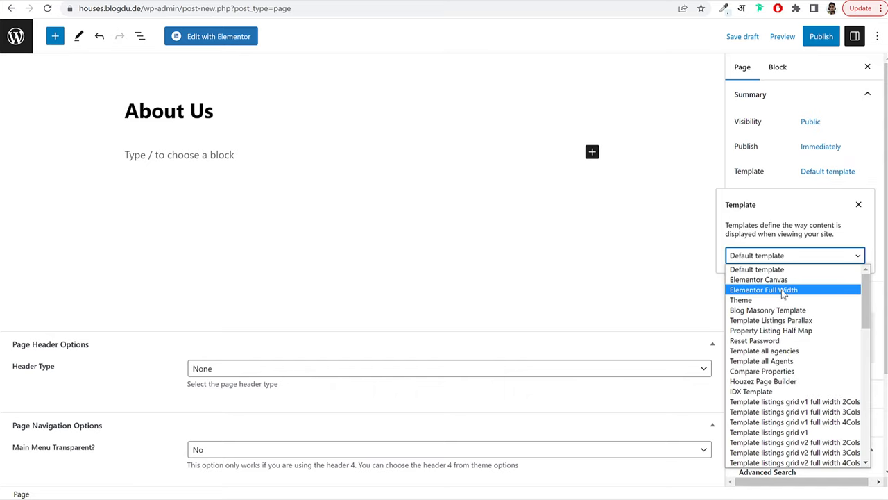
left_click(783, 290)
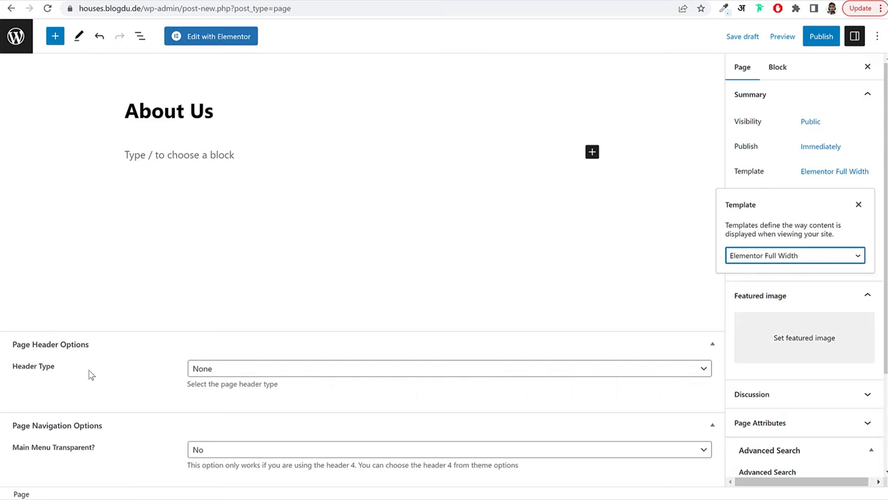
- Set Header Type to Elementor and Main Menu Transparent to Yes, then publish the page
left_click(198, 368)
left_click(278, 382)
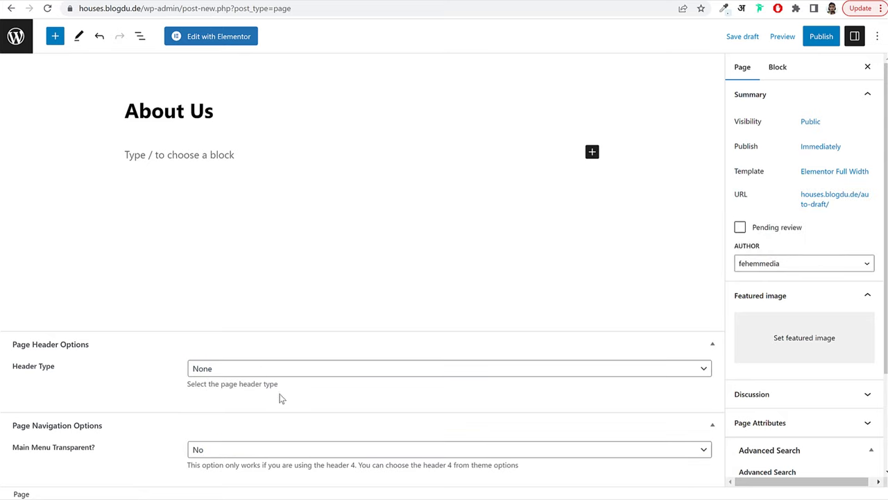
left_click(262, 375)
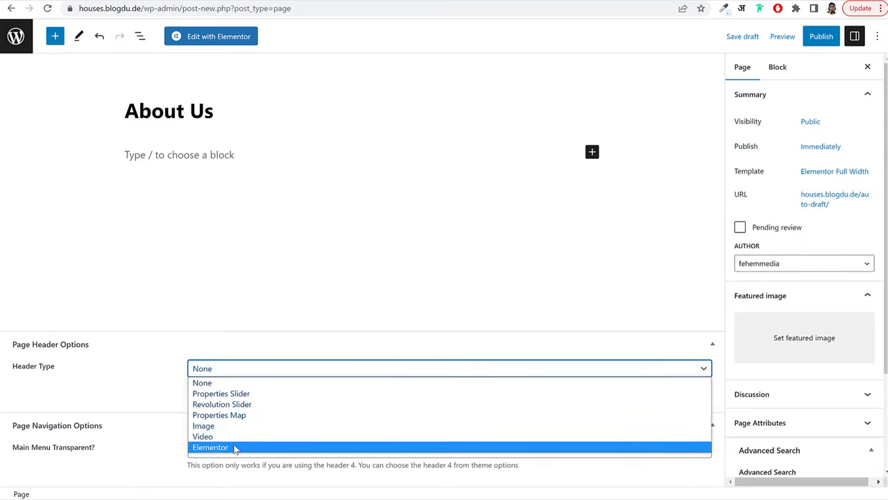
left_click(234, 448)
left_click(269, 456)
left_click(239, 476)
left_click(815, 41)
left_click(788, 42)
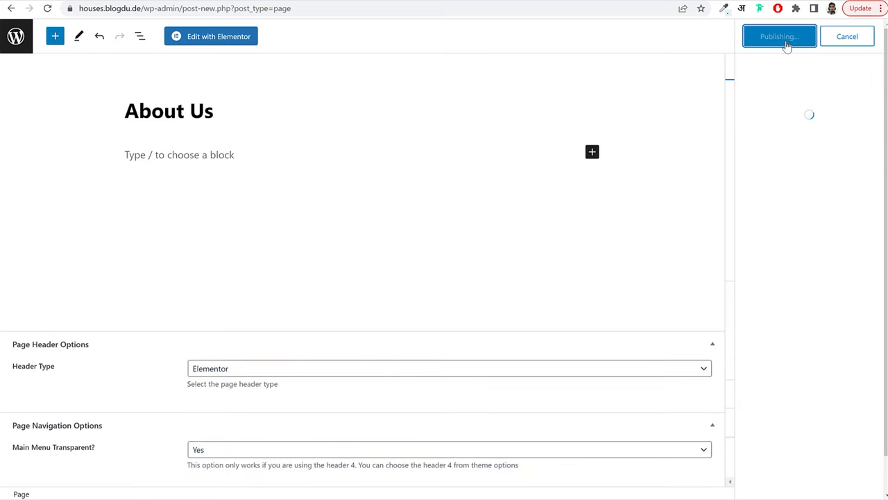
left_click(224, 36)
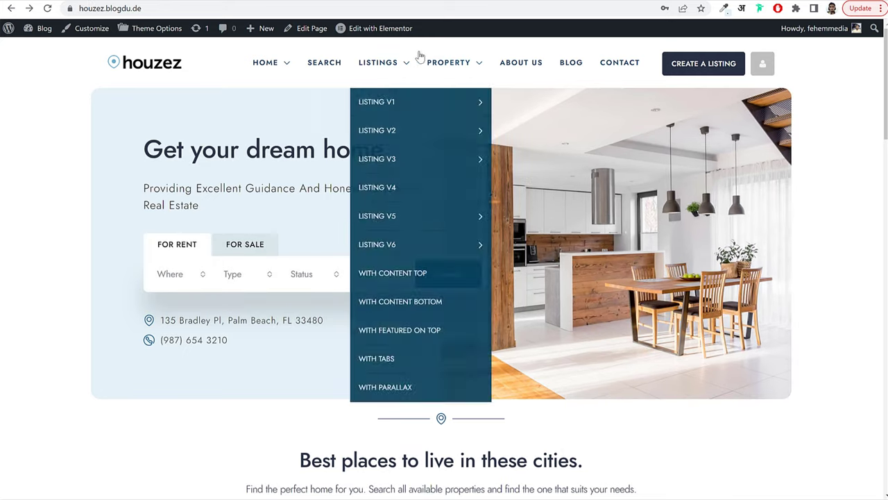
- Open the demo site's About Us page and scroll through it for reference
left_click(517, 63)
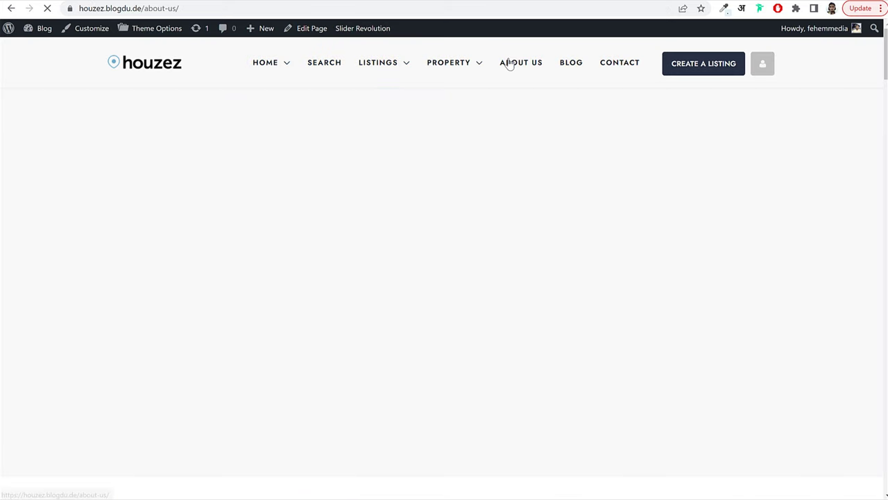
scroll(430, 236, "down", 5)
scroll(436, 252, "down", 20)
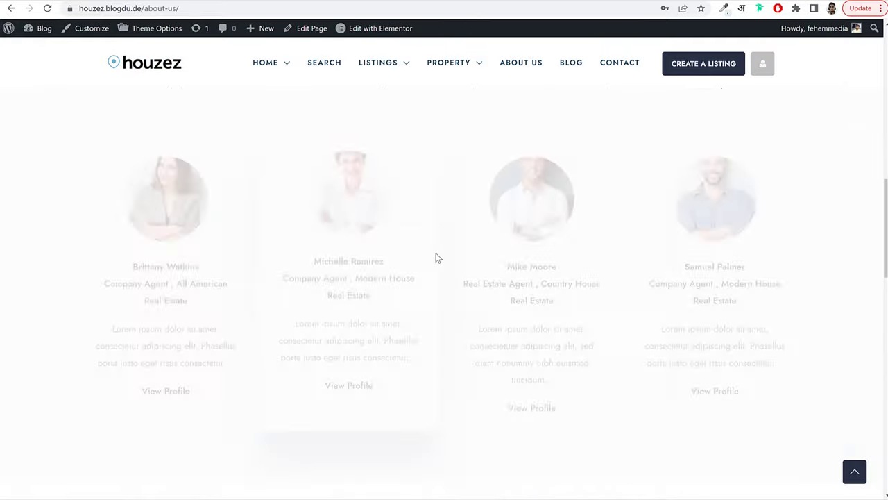
scroll(437, 257, "up", 15)
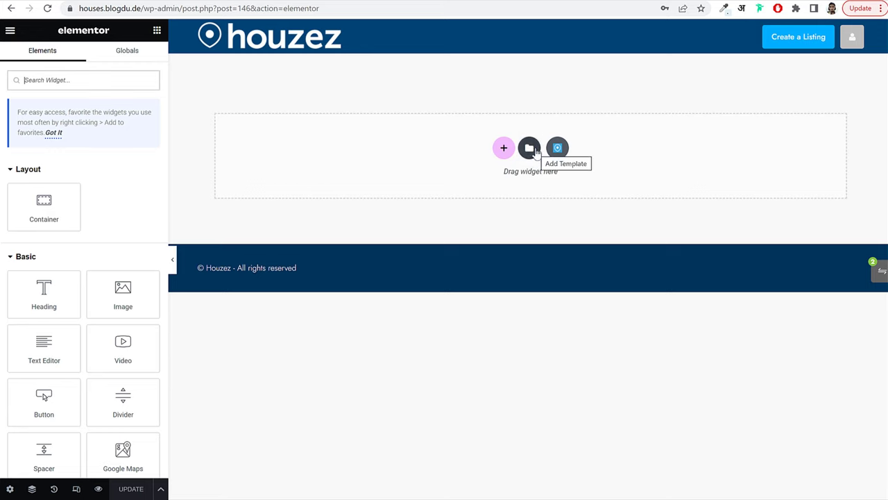
- Import the Houzez - About Us template file from the Media/Pages folder into My Templates
left_click(529, 149)
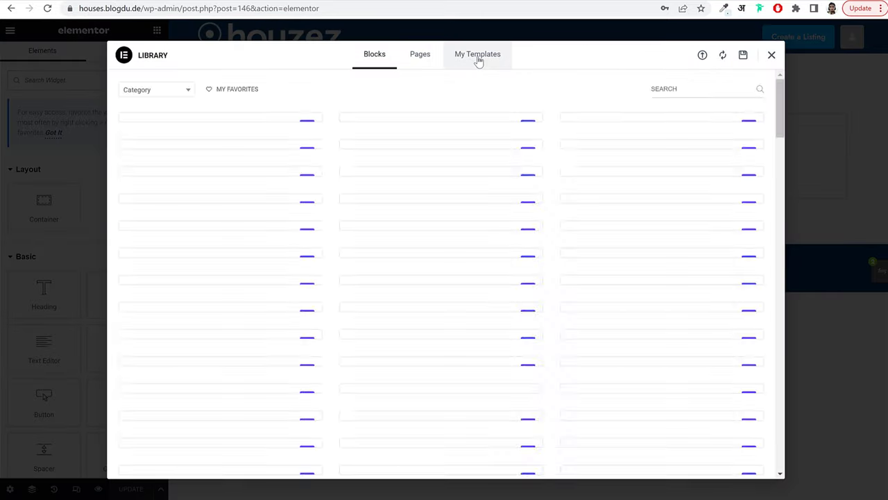
left_click(479, 60)
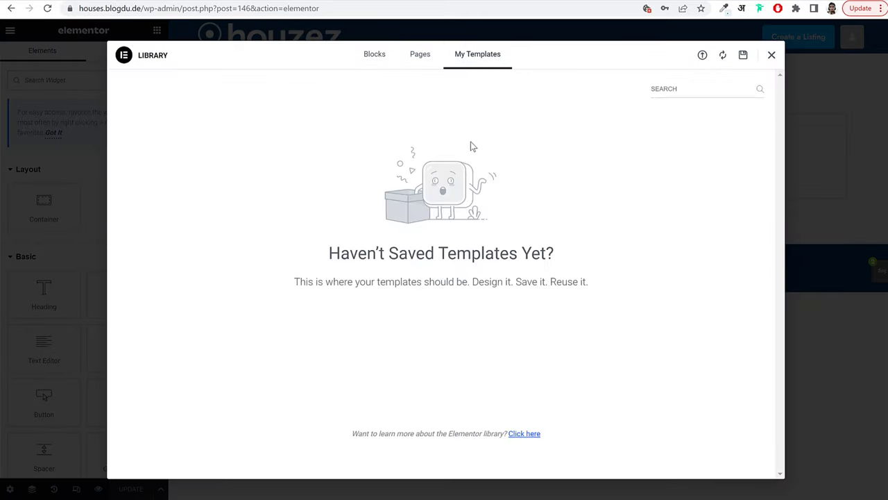
left_click(702, 55)
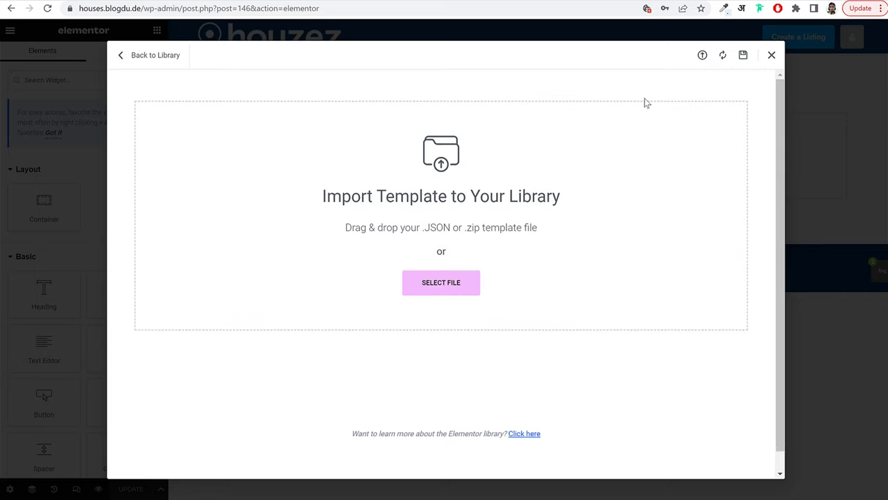
left_click(458, 281)
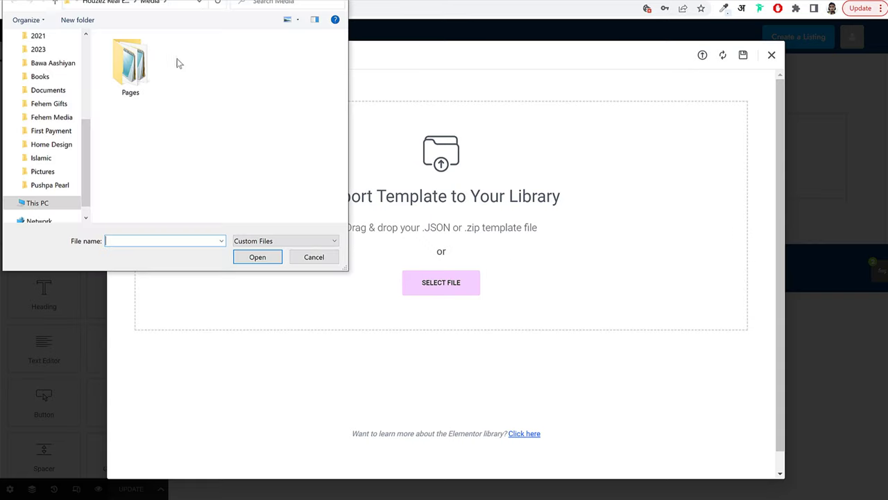
double_click(129, 62)
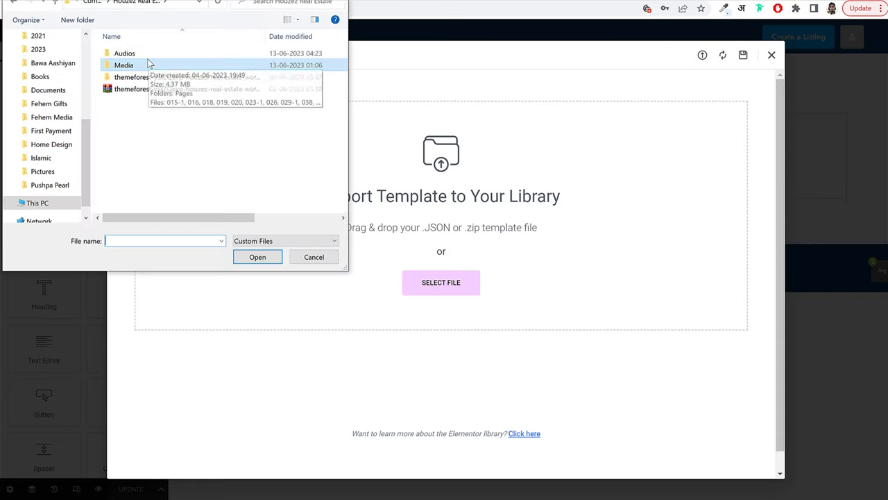
double_click(148, 64)
double_click(131, 70)
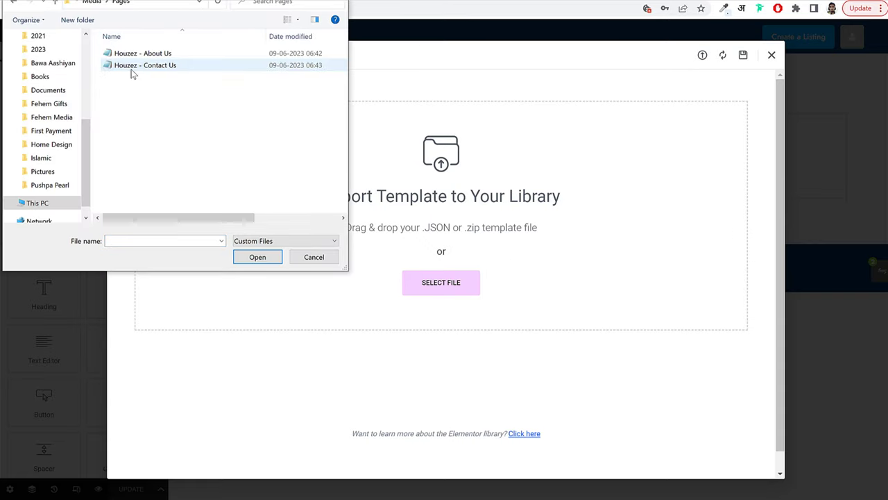
left_click(184, 53)
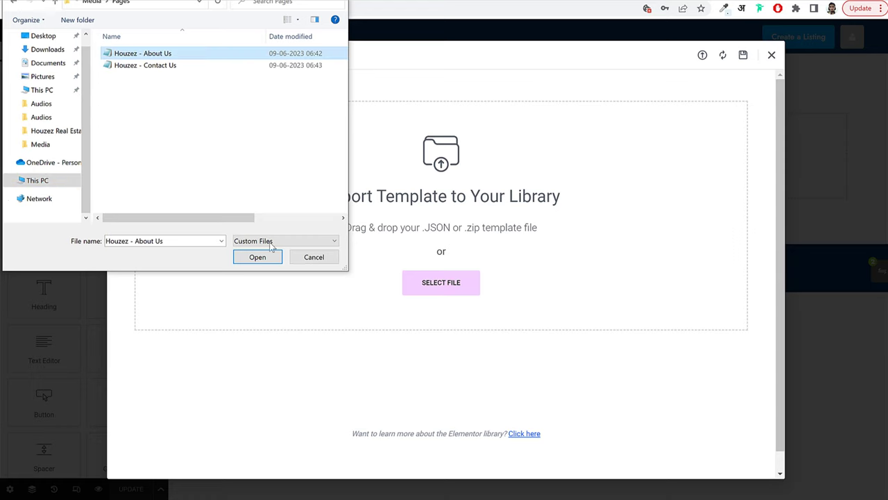
left_click(256, 259)
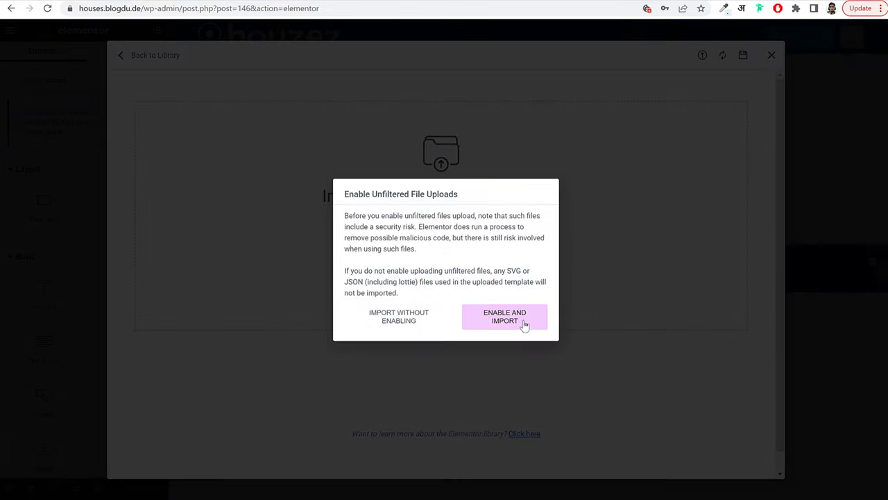
left_click(509, 324)
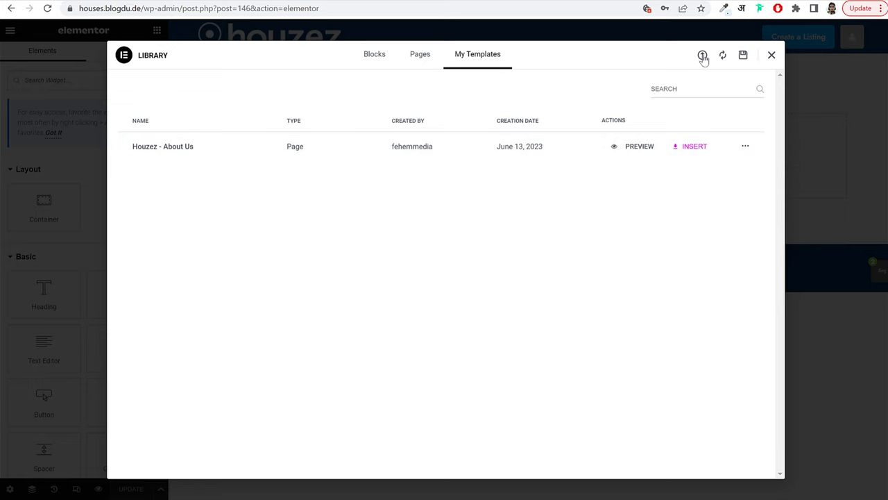
- Import the Houzez - Contact Us template file into My Templates as well
left_click(702, 56)
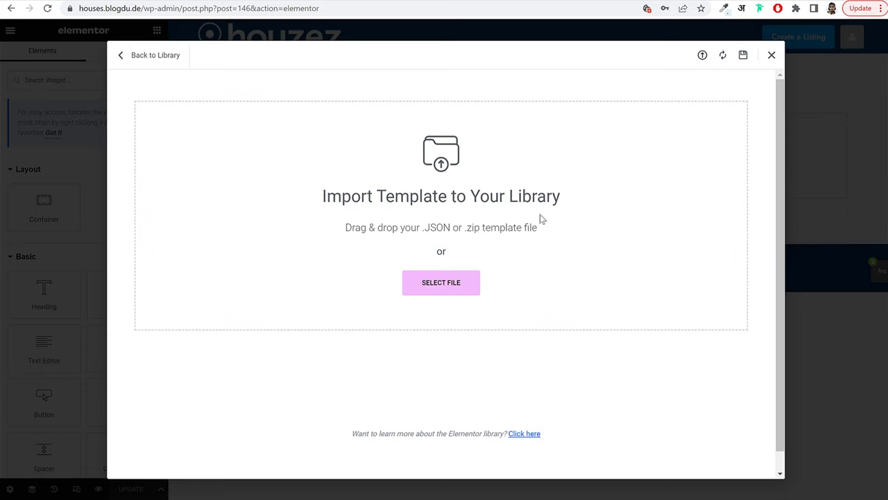
left_click(431, 277)
left_click(159, 66)
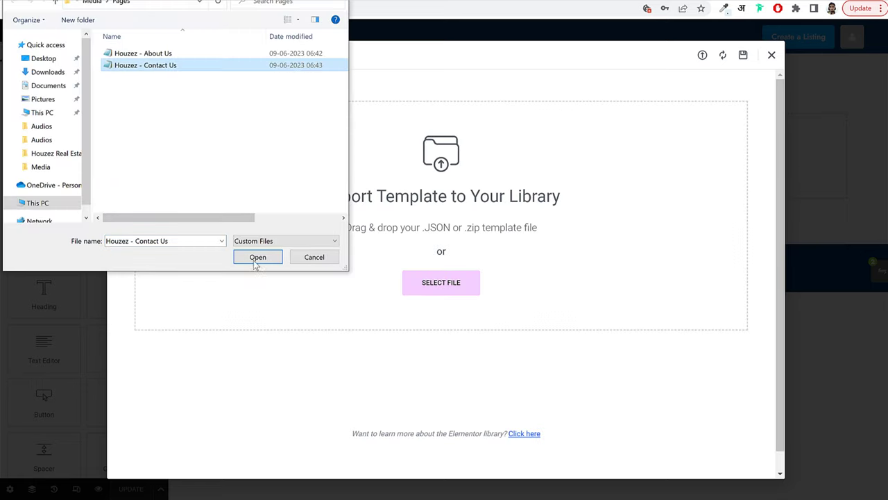
left_click(256, 257)
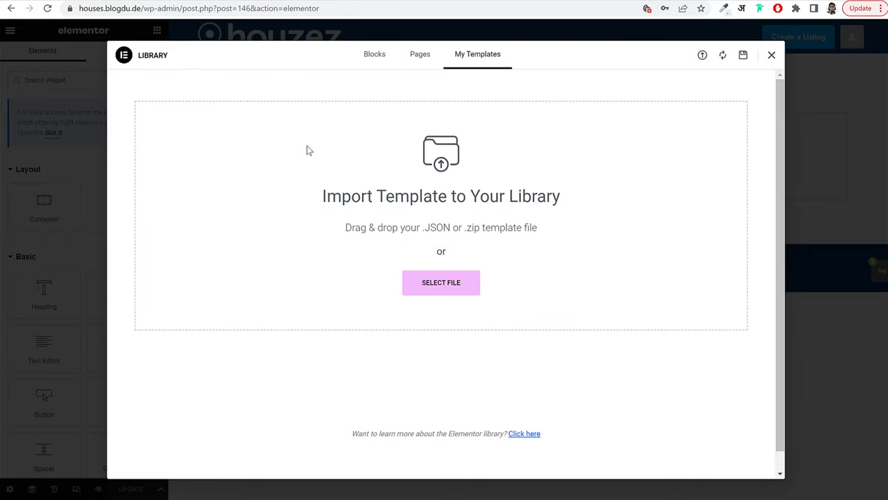
- Insert the Houzez - About Us template into the page, including its page settings
left_click(695, 147)
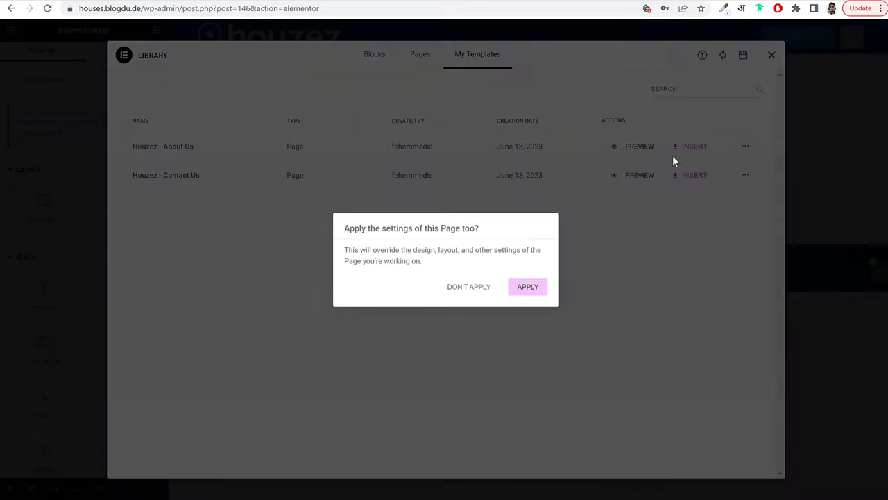
left_click(532, 289)
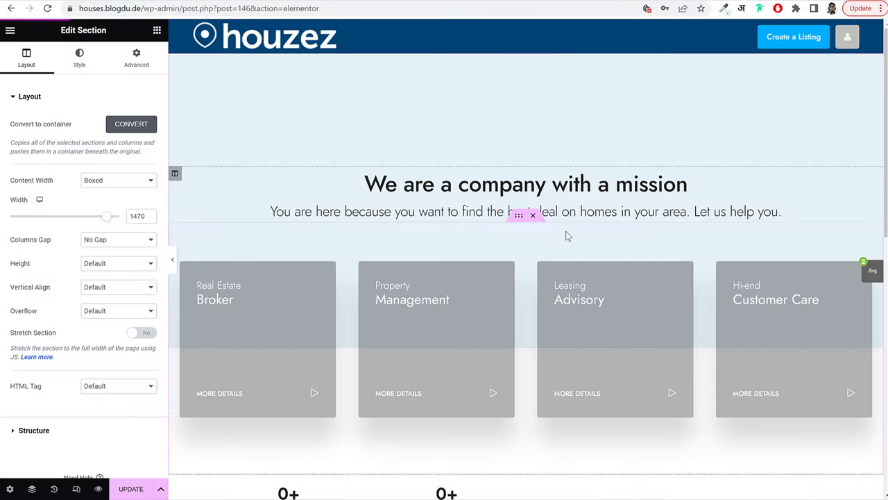
scroll(620, 284, "down", 4)
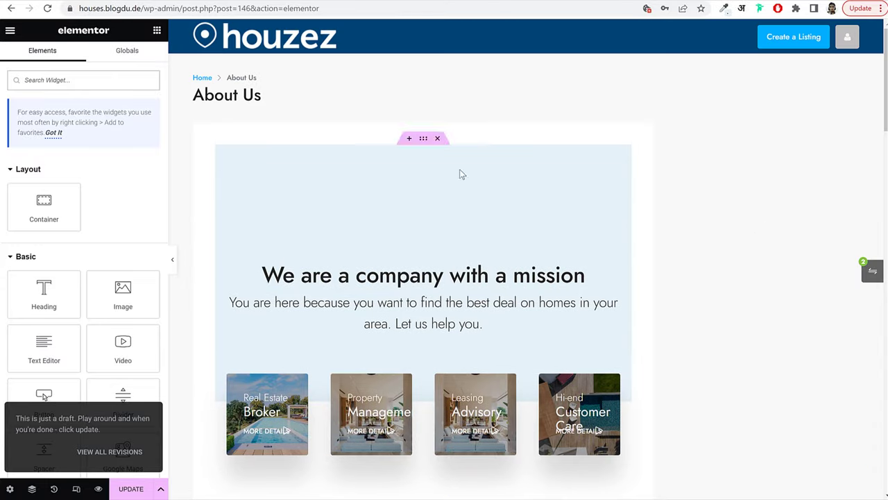
- Keep the page Published, set its layout to Elementor Full Width, and update
left_click(10, 489)
left_click(97, 209)
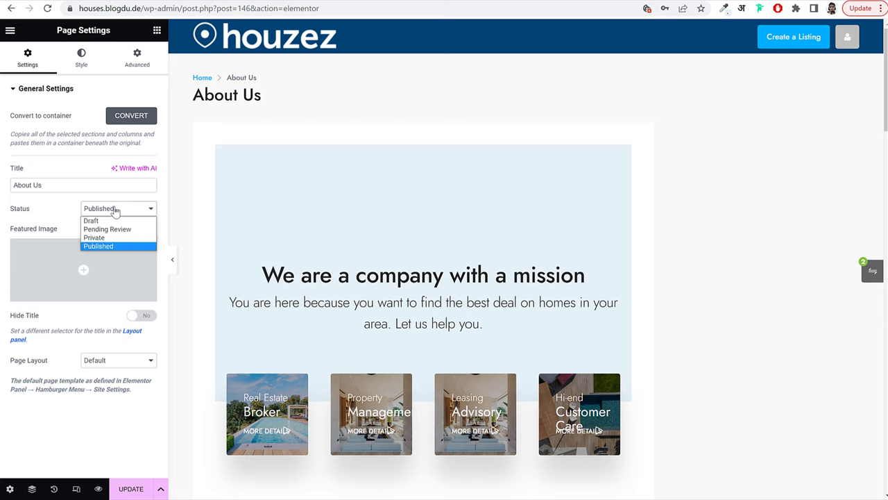
left_click(115, 211)
left_click(97, 361)
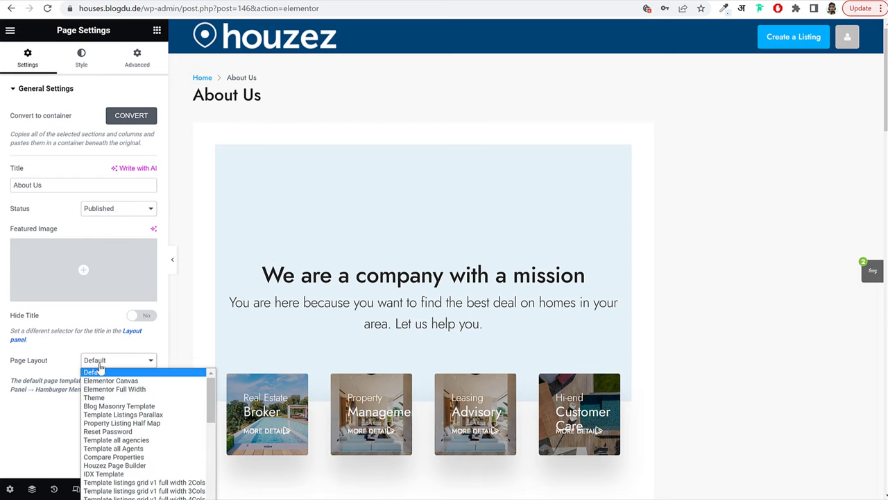
left_click(136, 390)
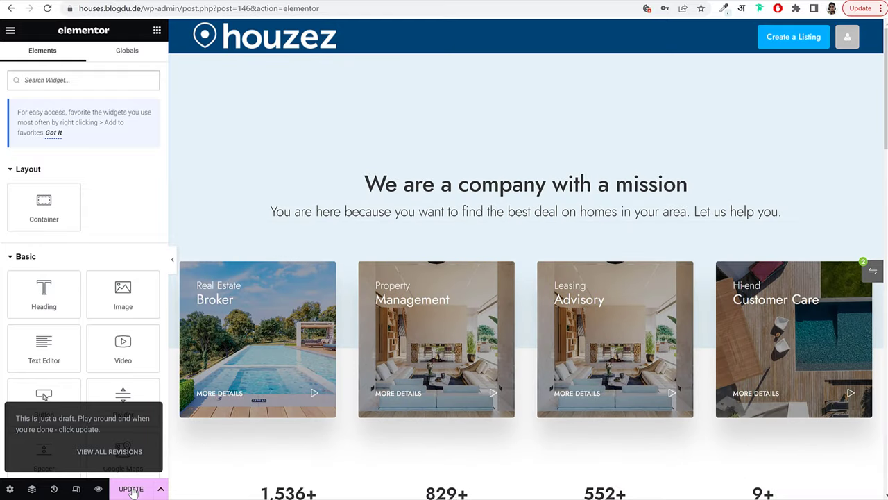
left_click(131, 489)
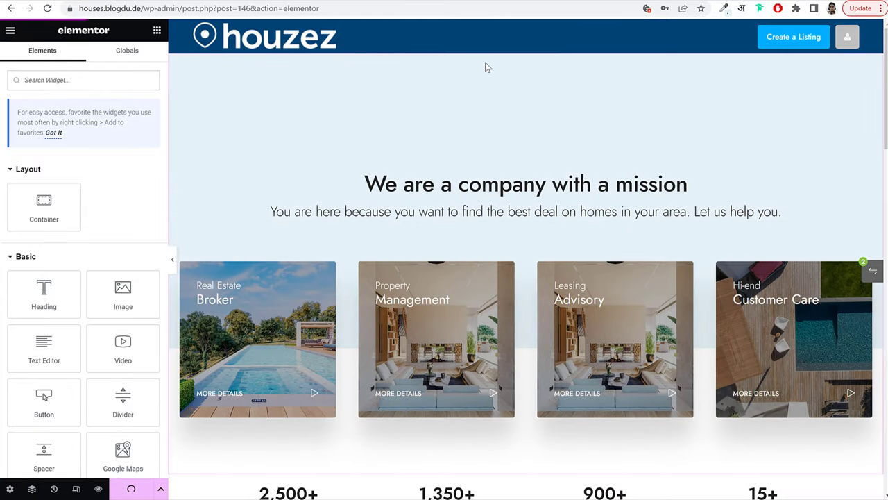
- Review the imported sections: the three-column text block, agents block and blog posts carousel
scroll(489, 253, "down", 15)
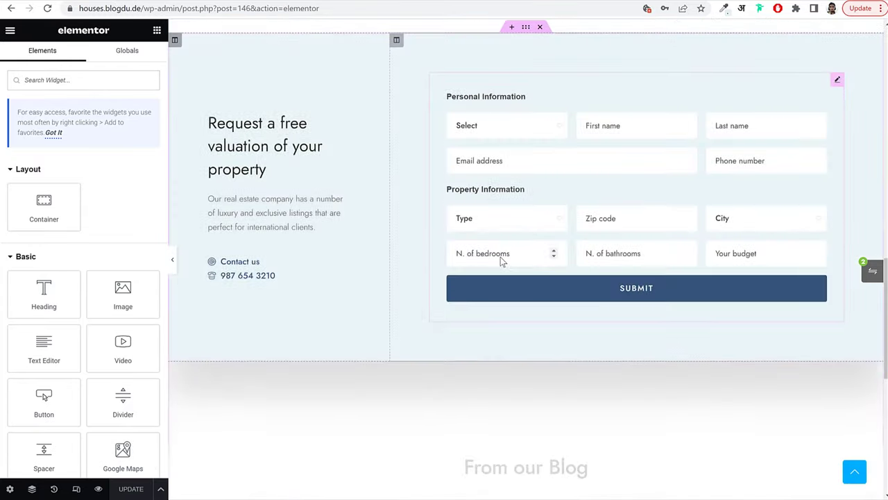
scroll(500, 257, "down", 6)
scroll(500, 256, "up", 3)
scroll(500, 257, "up", 15)
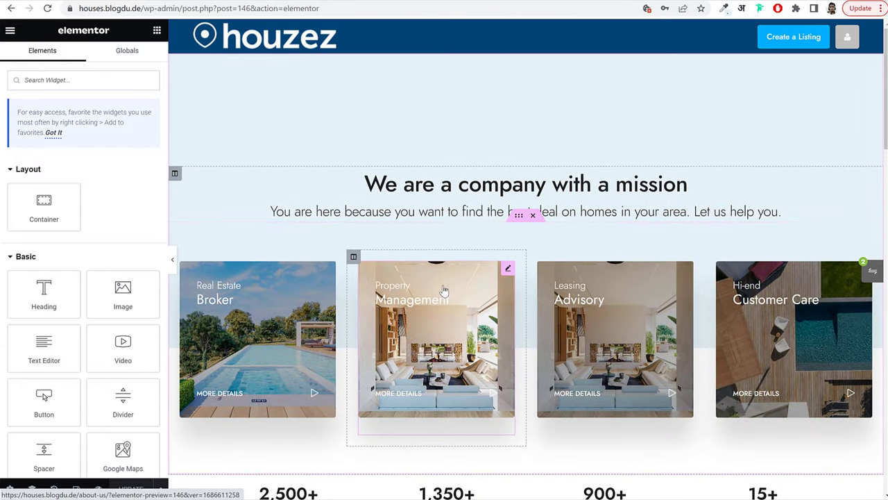
scroll(448, 290, "down", 4)
left_click(340, 322)
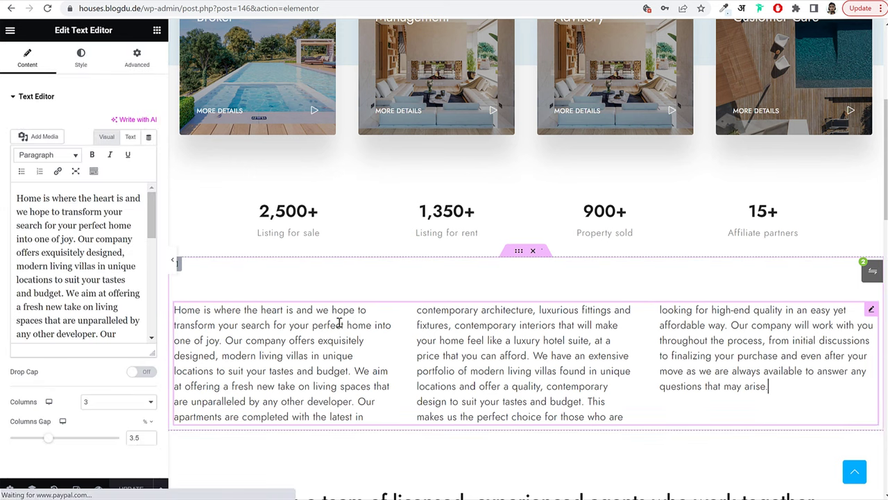
scroll(388, 278, "down", 5)
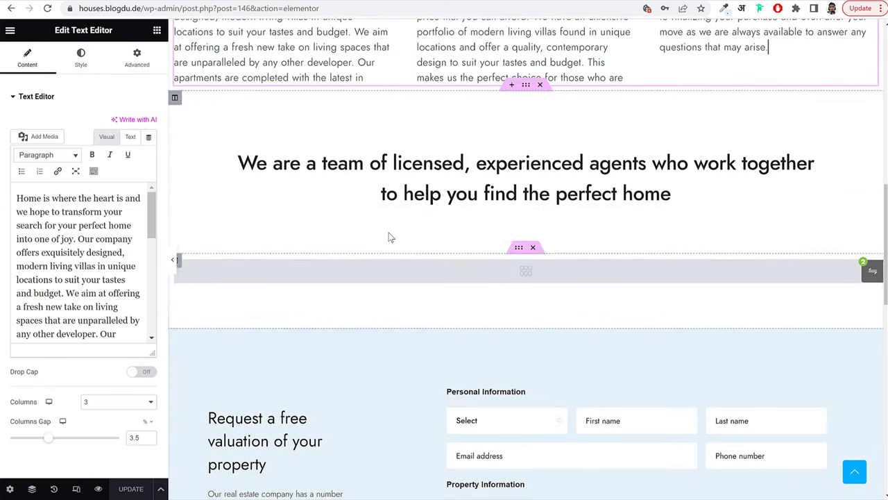
left_click(551, 276)
scroll(587, 306, "down", 4)
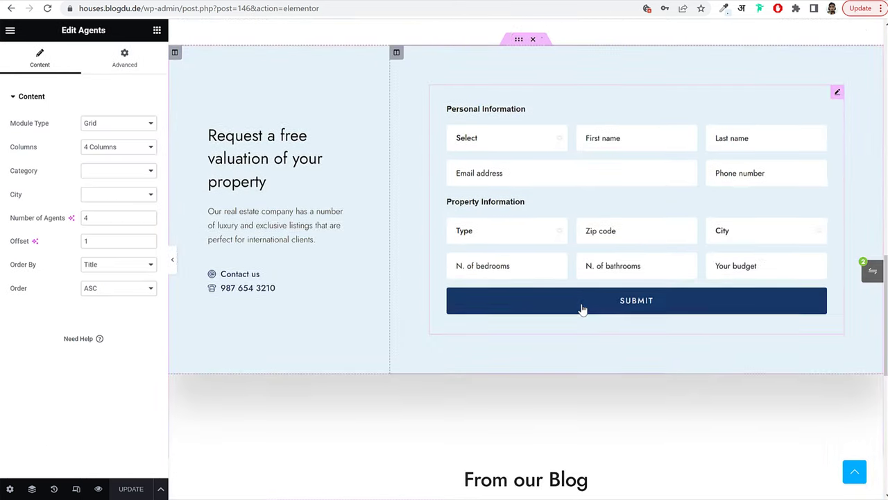
scroll(583, 309, "down", 5)
left_click(527, 216)
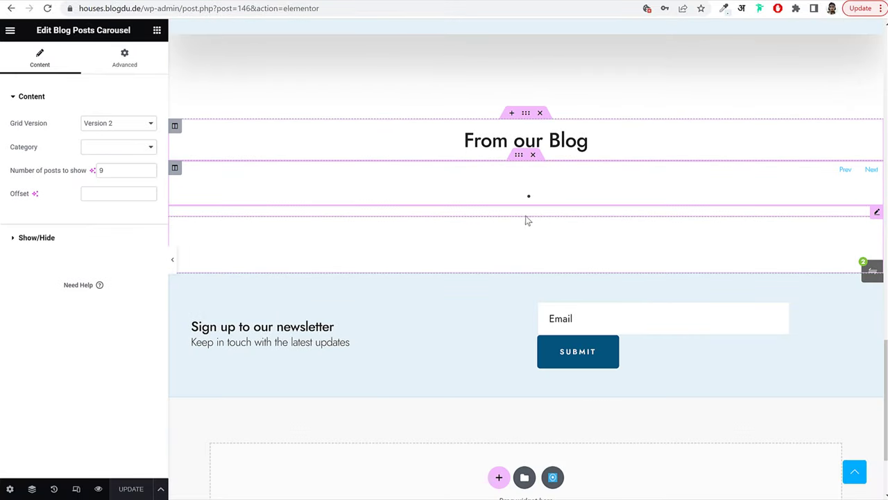
scroll(528, 221, "up", 12)
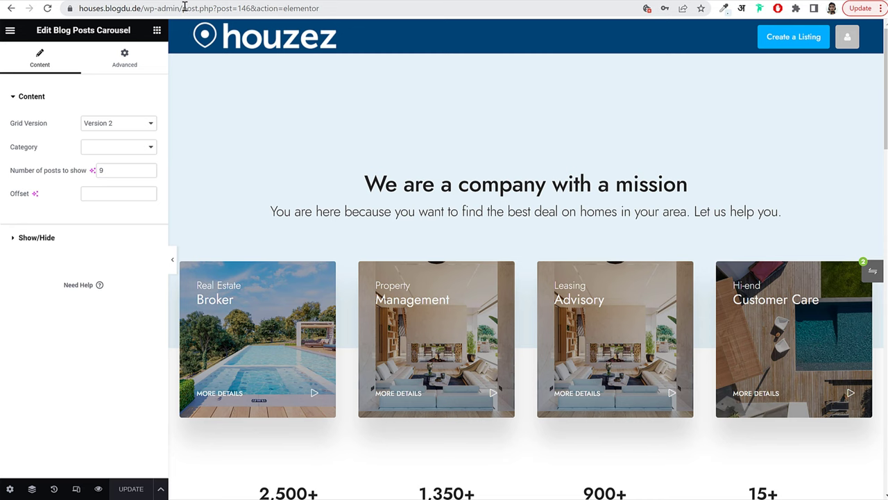
- Go to the WordPress admin and start a new page titled 'Contact Us'
left_click_drag(185, 7, 789, 61)
type("\\")
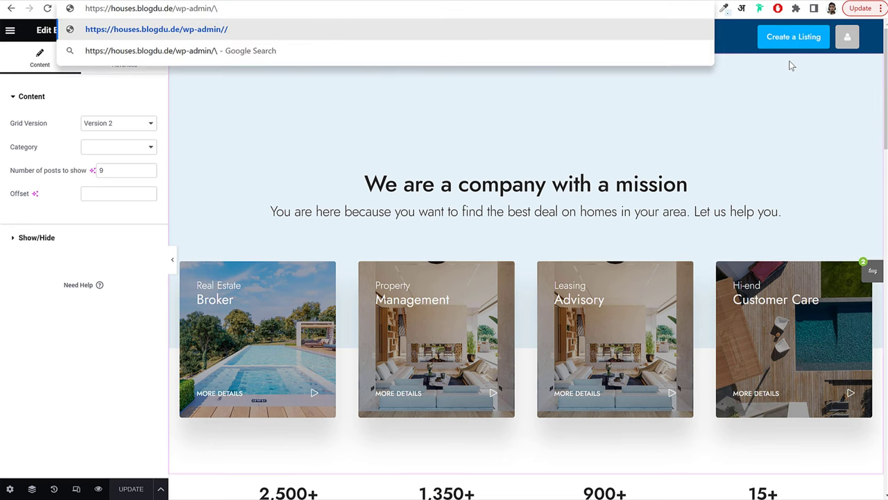
key("Return")
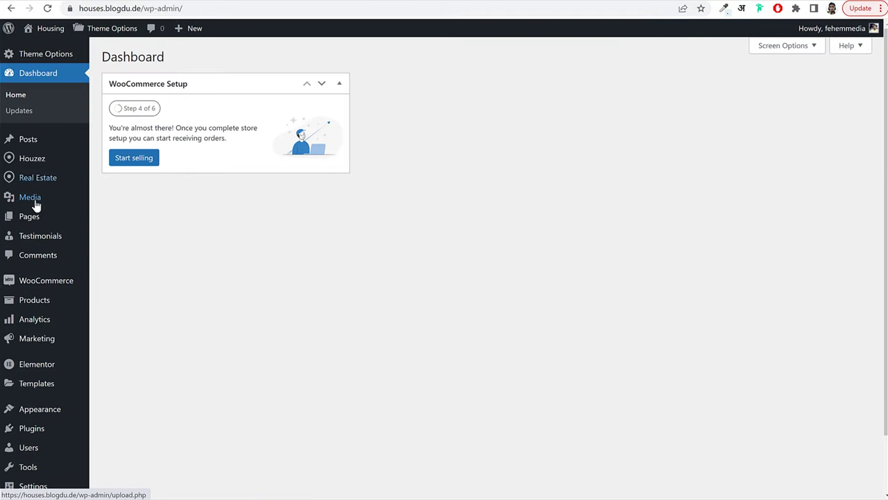
left_click(35, 221)
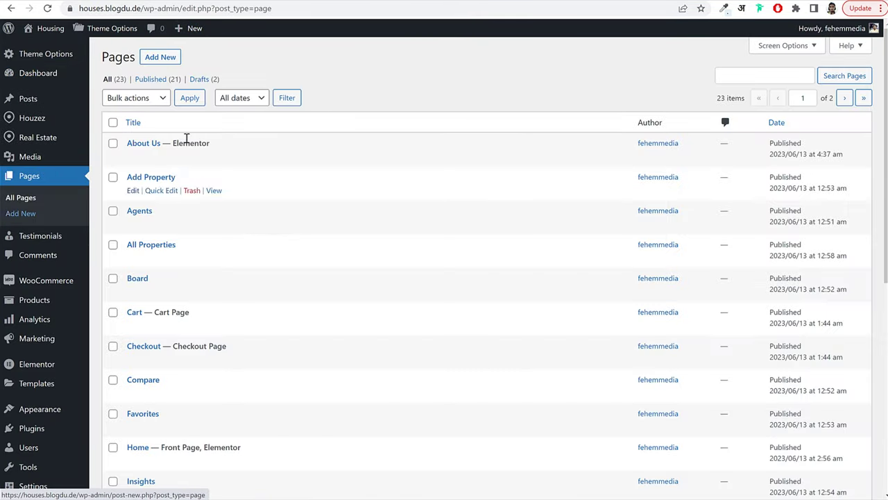
left_click(162, 58)
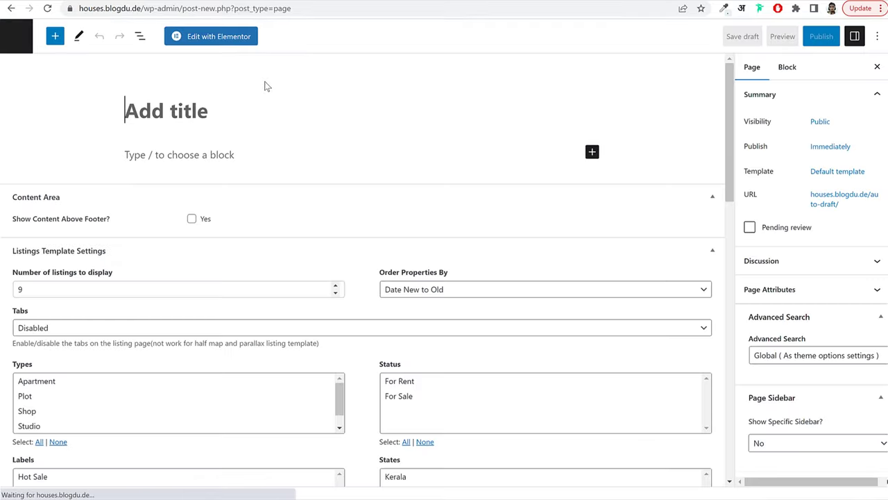
type("Contacvt")
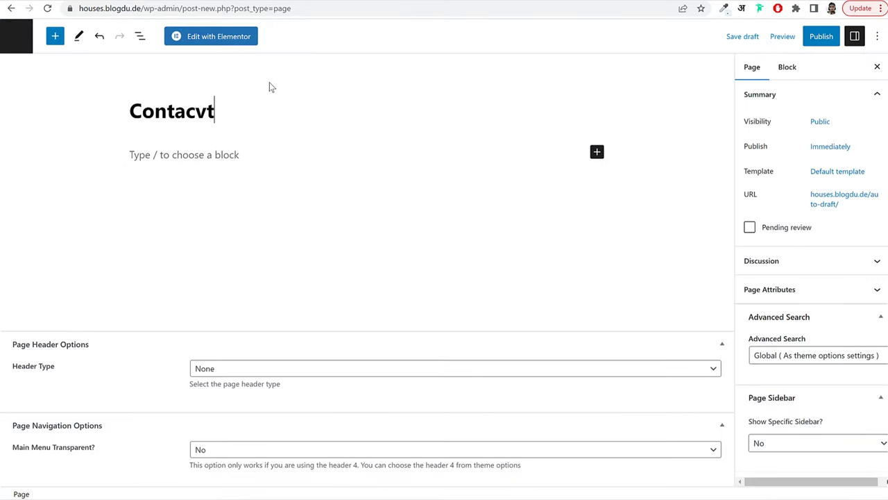
key("BackSpace")
key("BackSpace")
type("t Us")
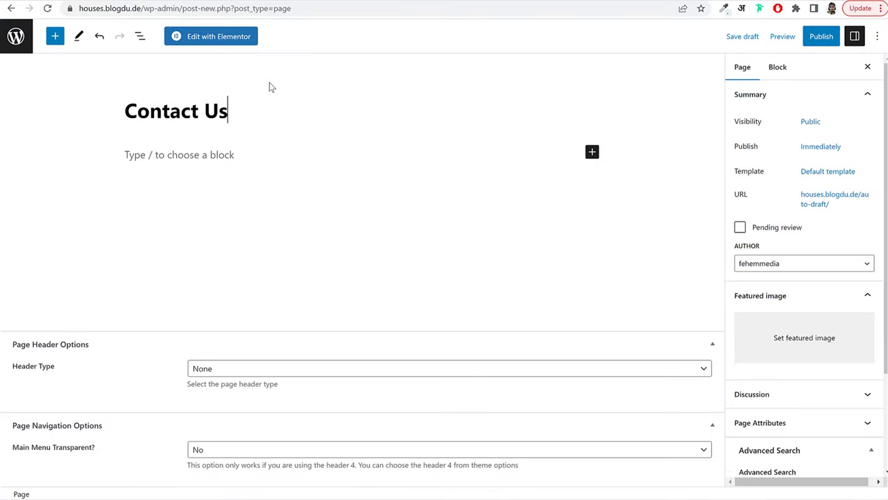
- Set template Elementor Full Width, header type Elementor and a transparent main menu
left_click(830, 174)
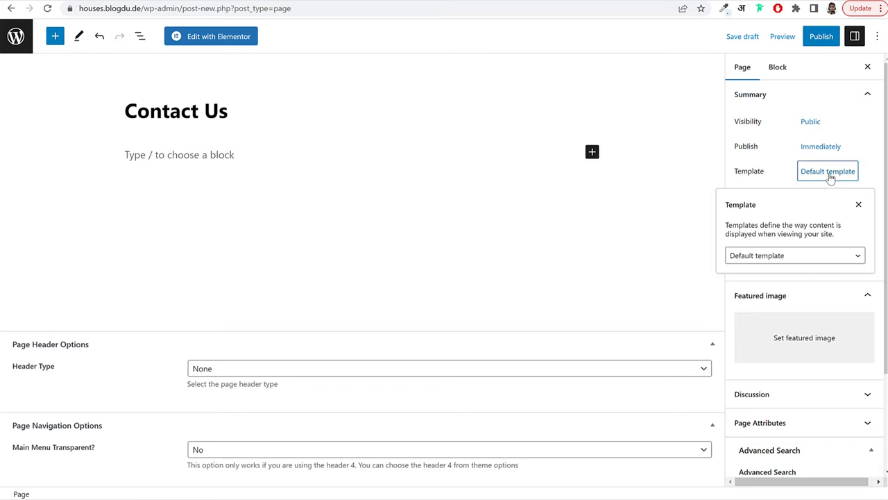
left_click(785, 255)
left_click(779, 289)
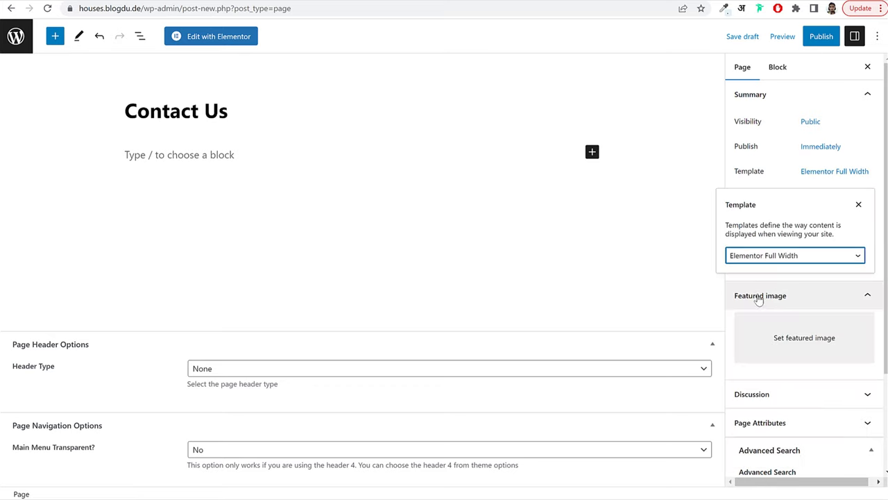
left_click(329, 369)
left_click(231, 447)
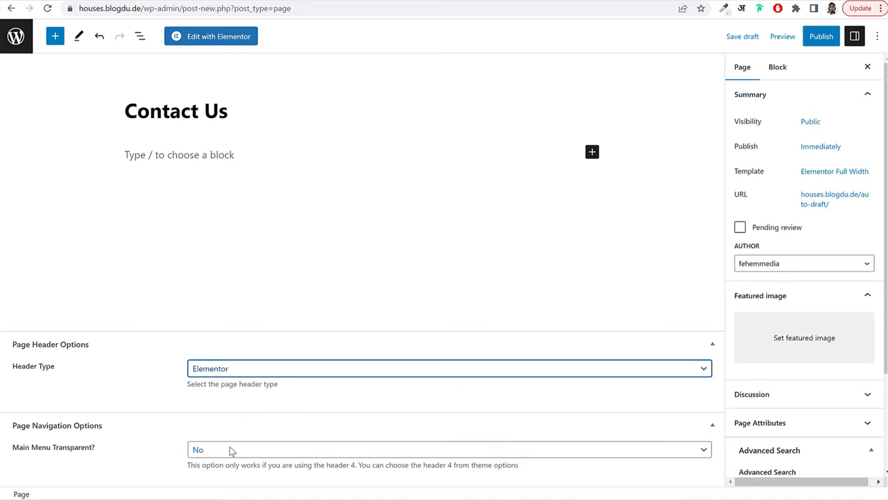
left_click(222, 453)
left_click(216, 476)
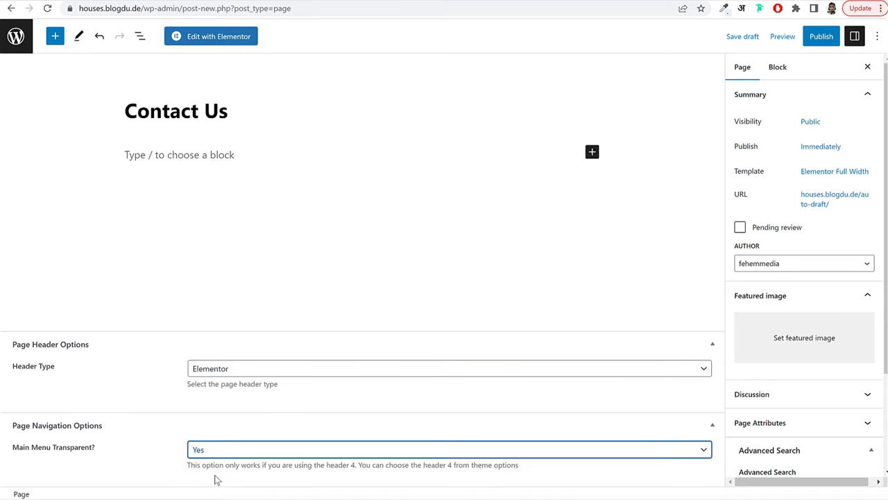
- Publish the Contact Us page and dismiss the publish summary
left_click(813, 37)
left_click(786, 40)
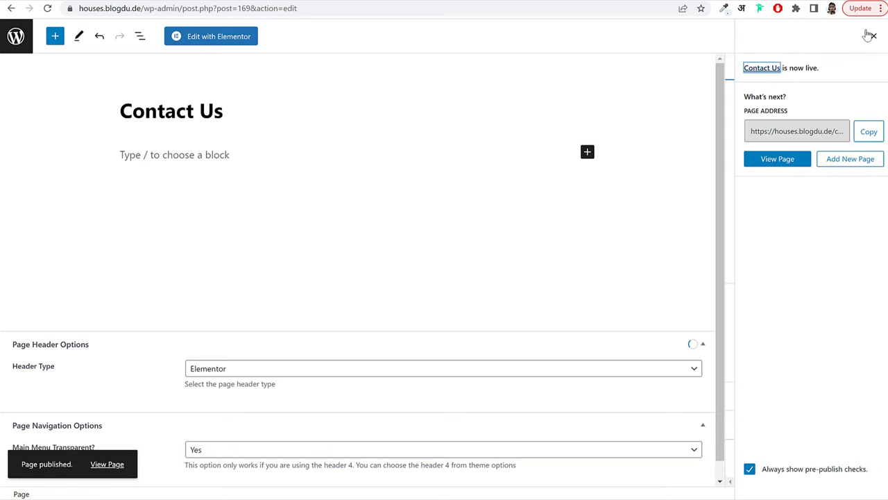
left_click(874, 38)
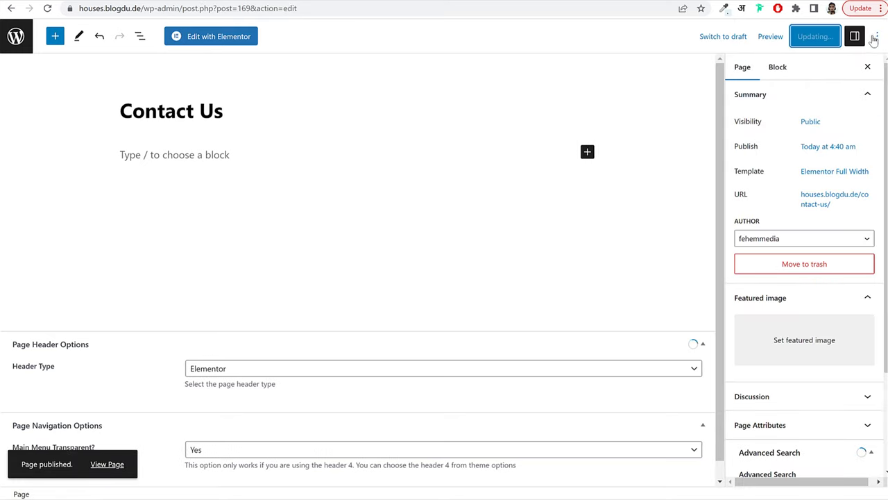
- Insert the Houzez - Contact Us template into the page in Elementor, with its page settings
left_click(254, 39)
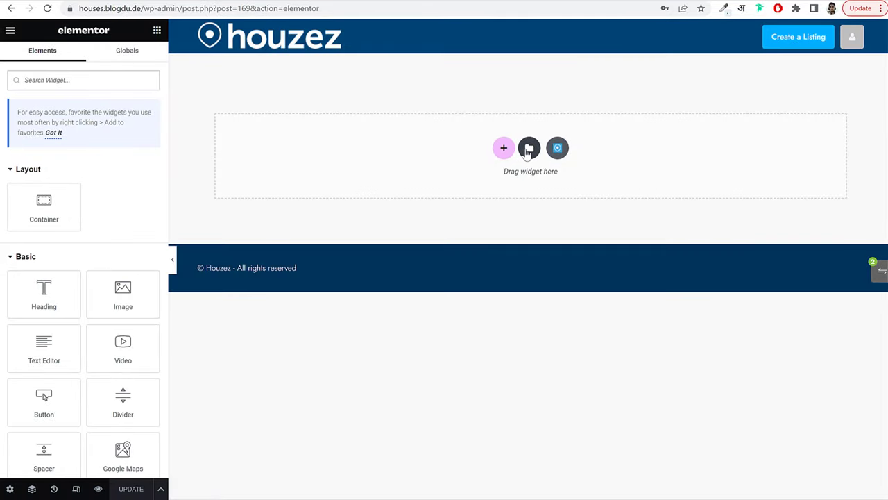
left_click(529, 149)
left_click(478, 59)
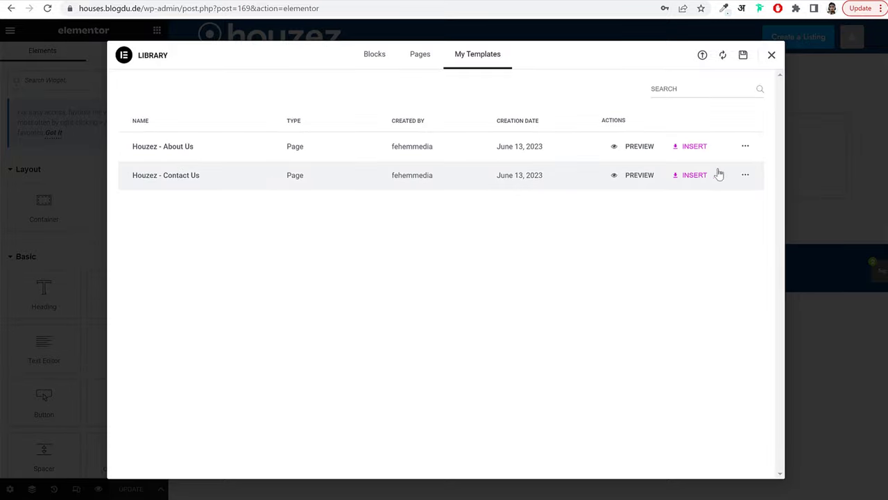
left_click(696, 176)
left_click(528, 287)
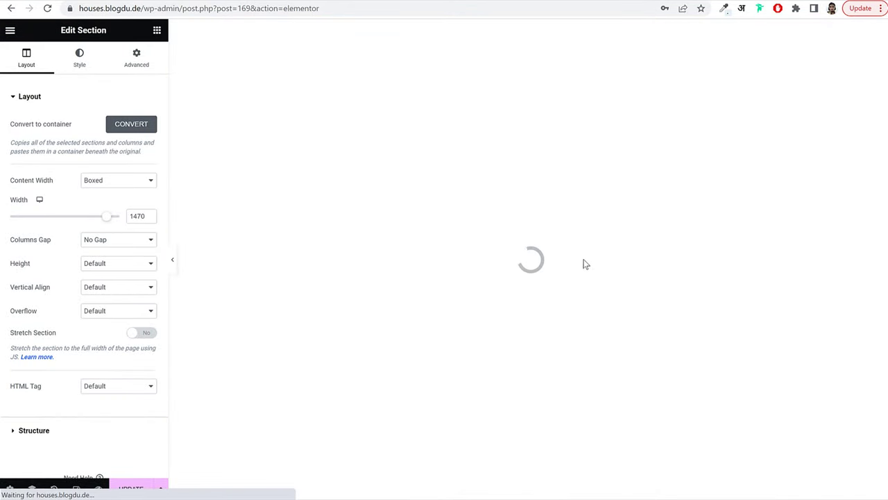
- Set the Contact Us page layout to Elementor Full Width and update
left_click(10, 488)
left_click(114, 369)
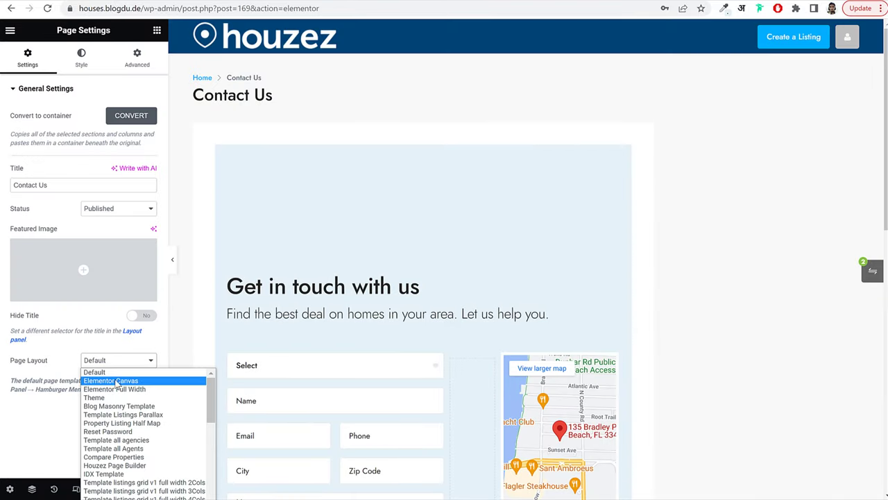
left_click(119, 390)
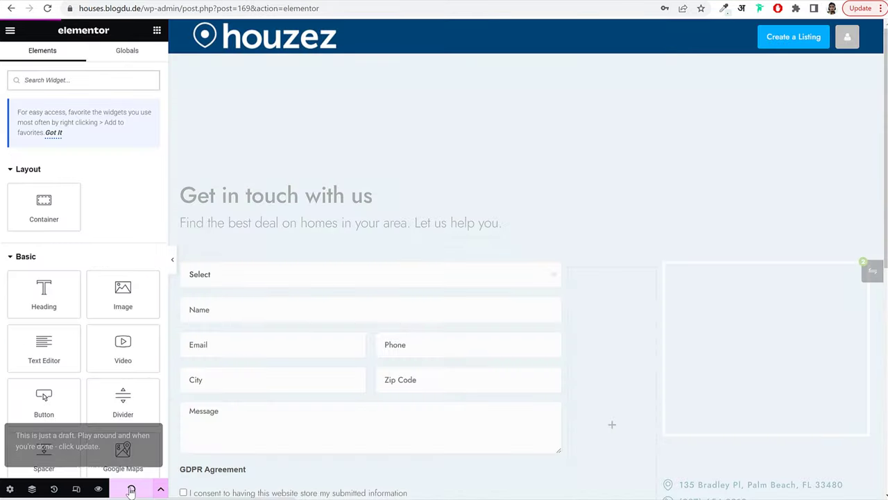
left_click(130, 489)
- Check the new contact layout, then load the /wp-admin dashboard
scroll(495, 246, "down", 1)
scroll(486, 243, "down", 1)
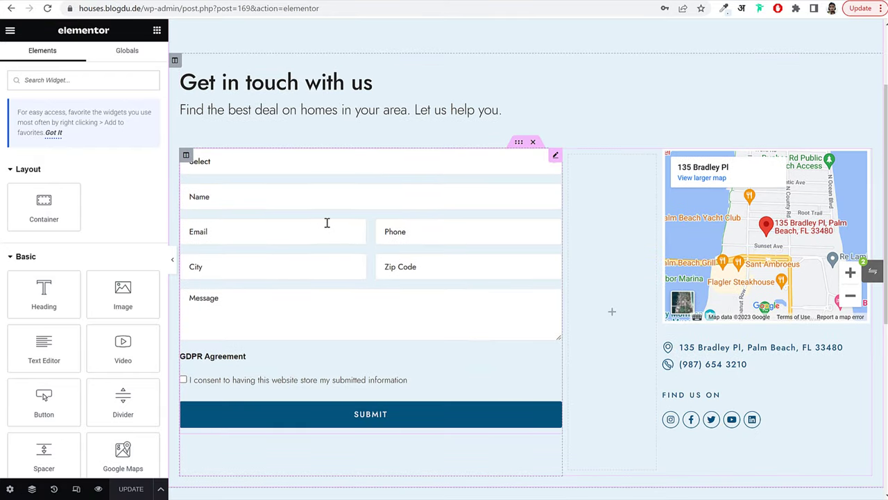
scroll(485, 278, "down", 5)
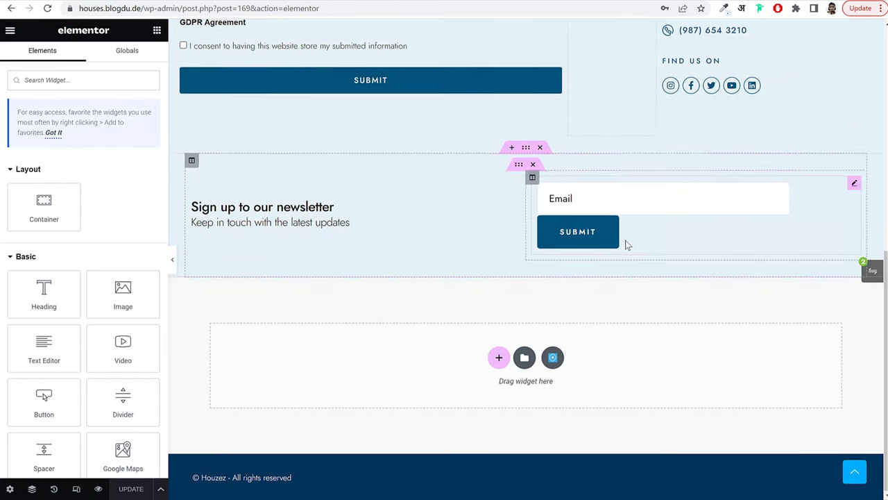
scroll(626, 244, "up", 6)
scroll(618, 260, "up", 2)
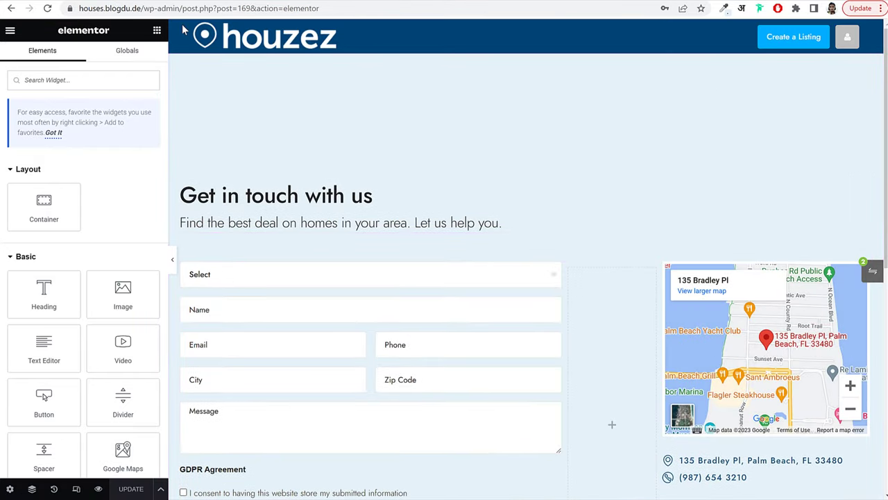
left_click(203, 9)
type("https://houses.blogdu.de/wp-admin")
key("Return")
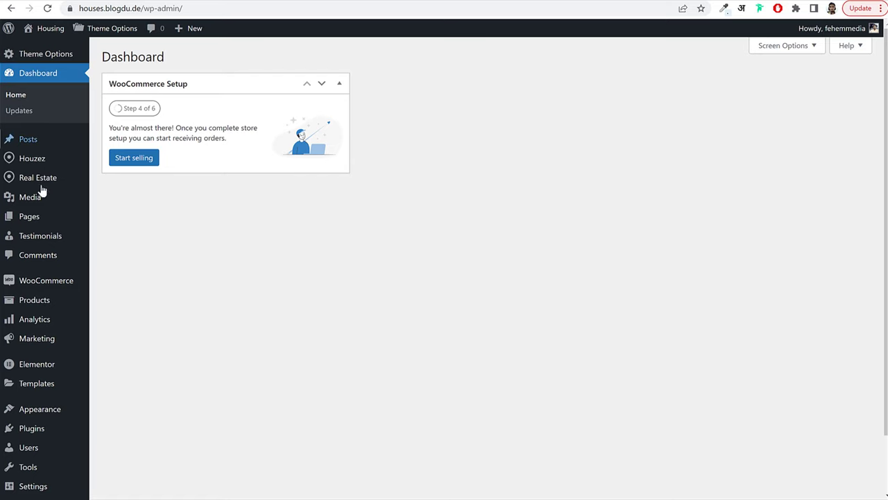
- Publish a new page titled 'Blog'
left_click(31, 221)
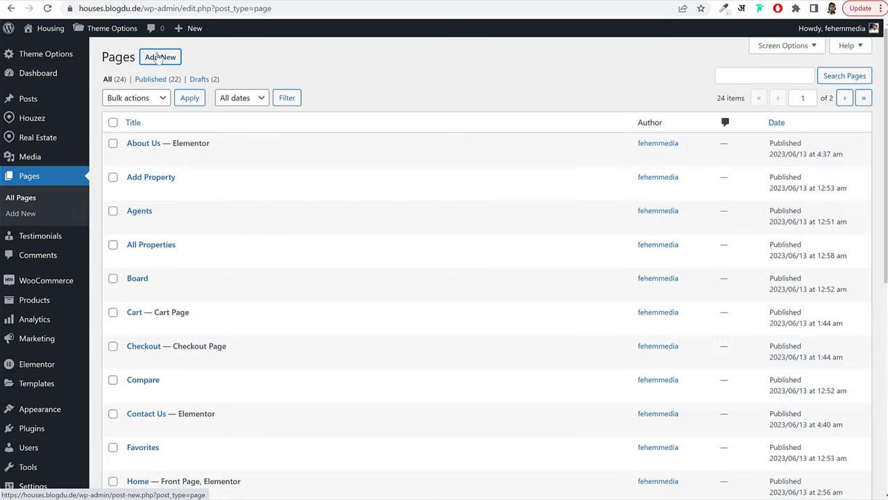
left_click(158, 58)
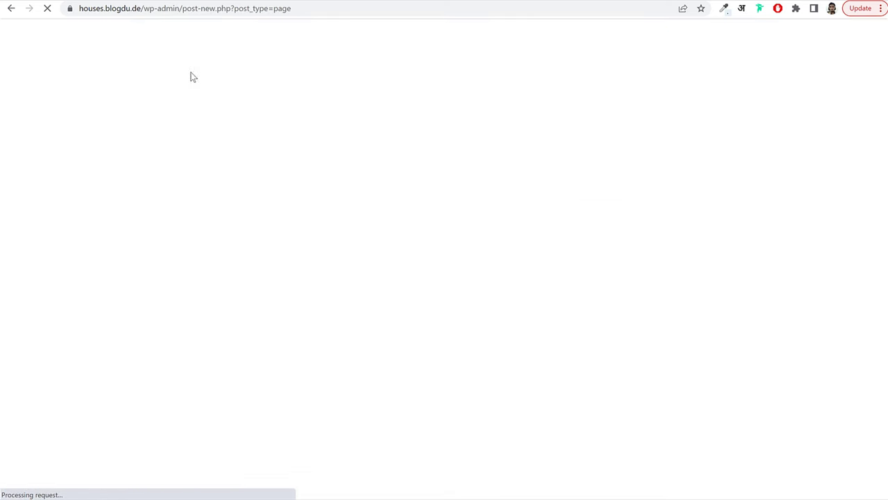
type("Blog")
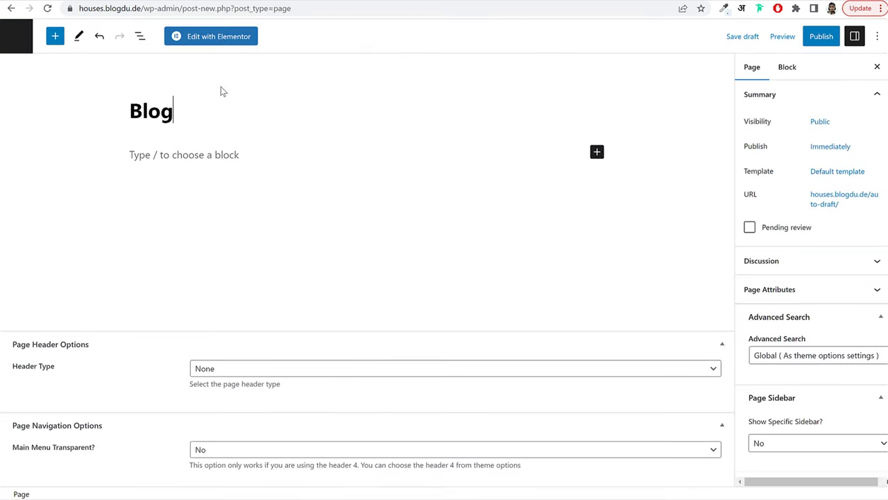
left_click(821, 38)
left_click(796, 38)
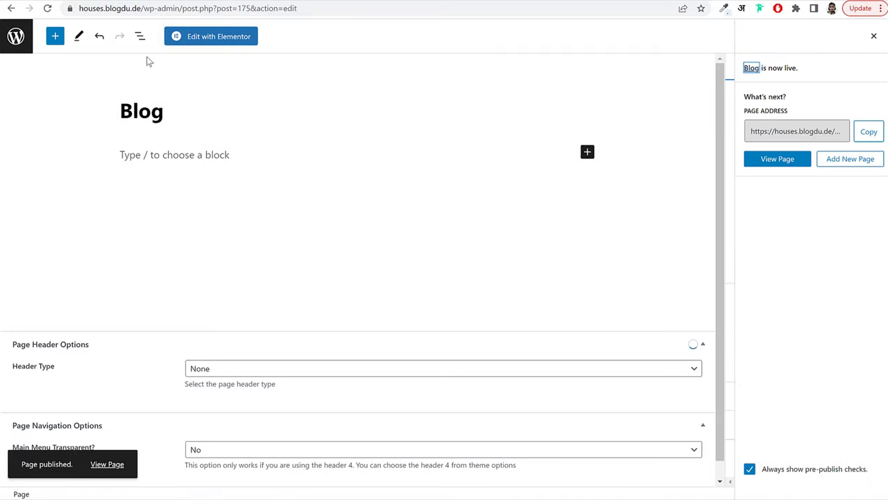
left_click(15, 37)
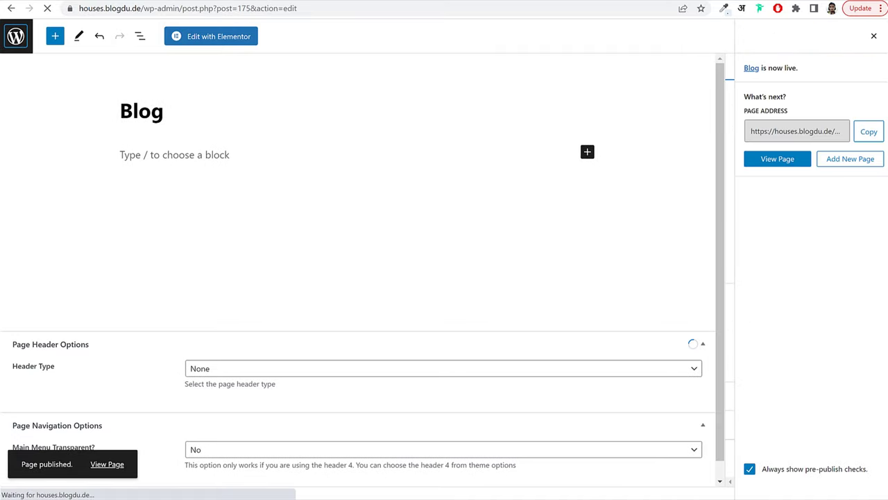
- In Reading settings, set the posts page to Blog and save
scroll(204, 264, "down", 3)
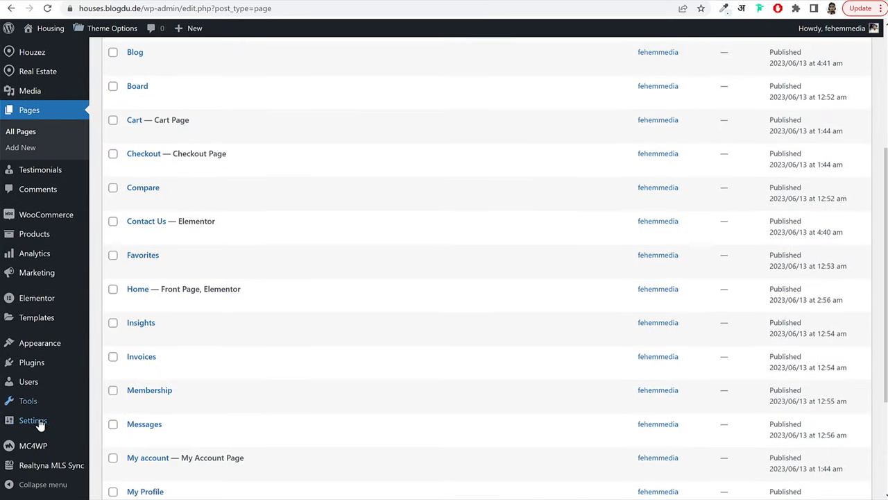
mouse_move(38, 424)
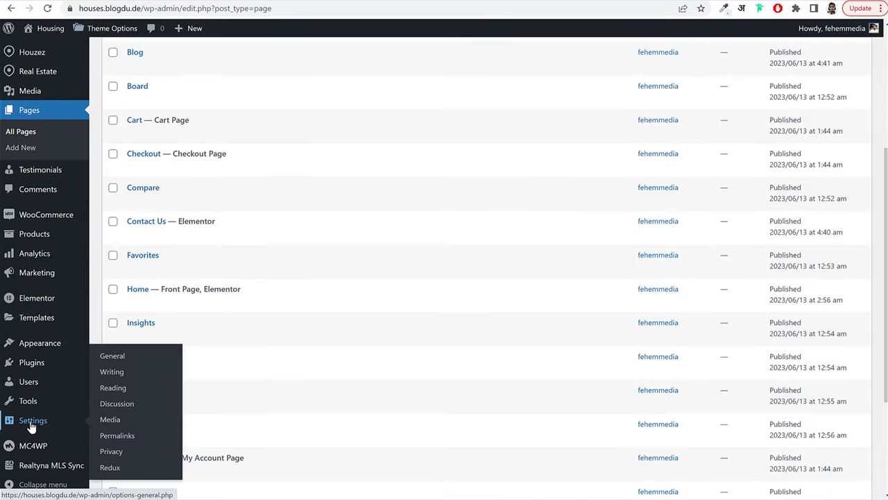
left_click(117, 390)
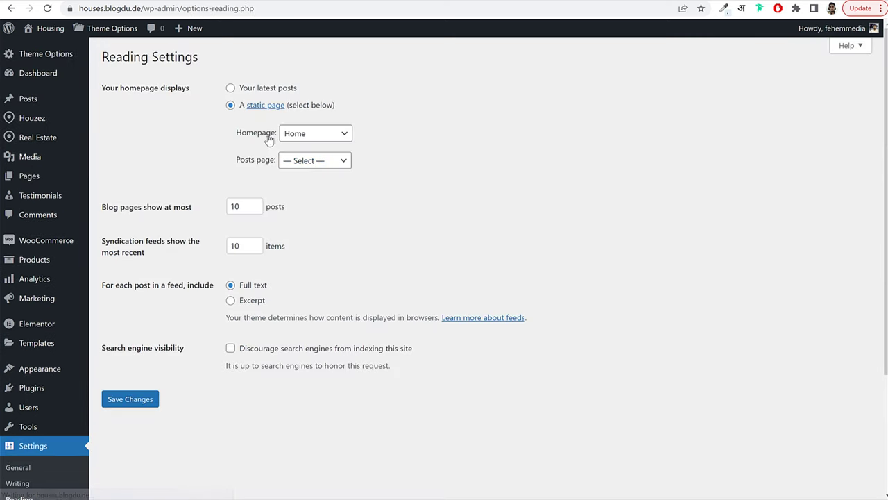
left_click_drag(237, 133, 313, 141)
left_click_drag(235, 161, 278, 162)
left_click(313, 160)
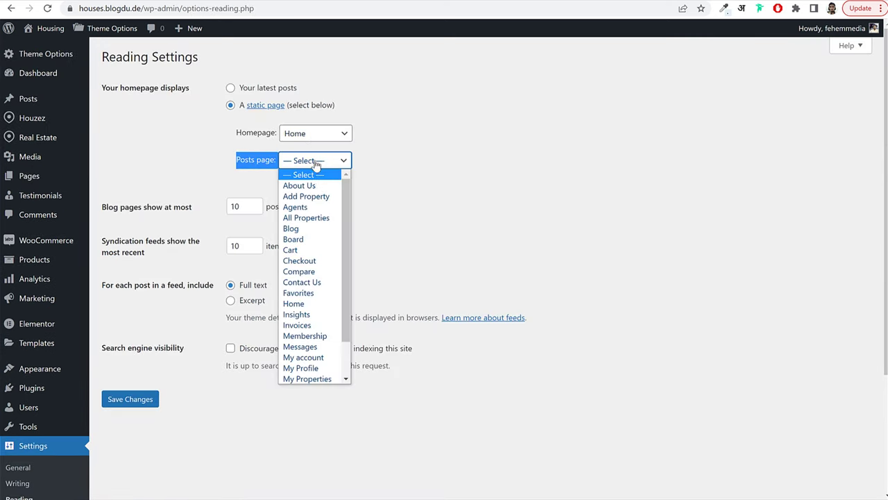
left_click(307, 233)
left_click(138, 401)
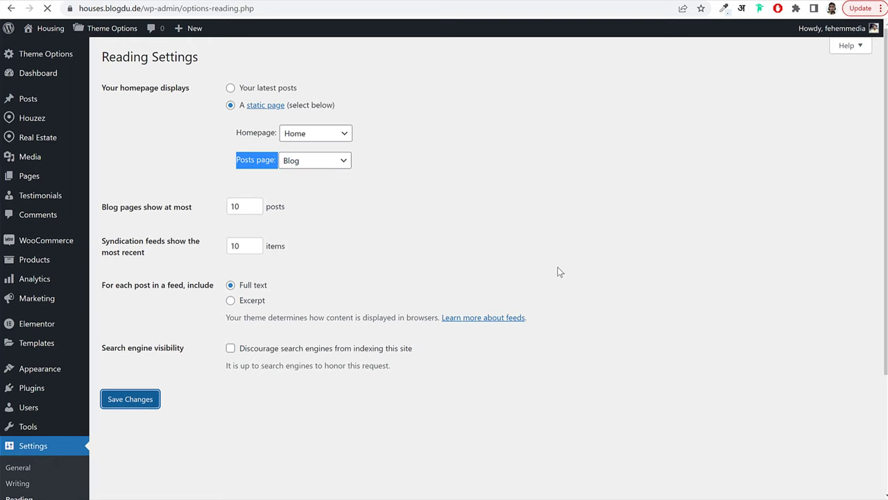
- Trash the Hello world! post and begin a new post
mouse_move(40, 105)
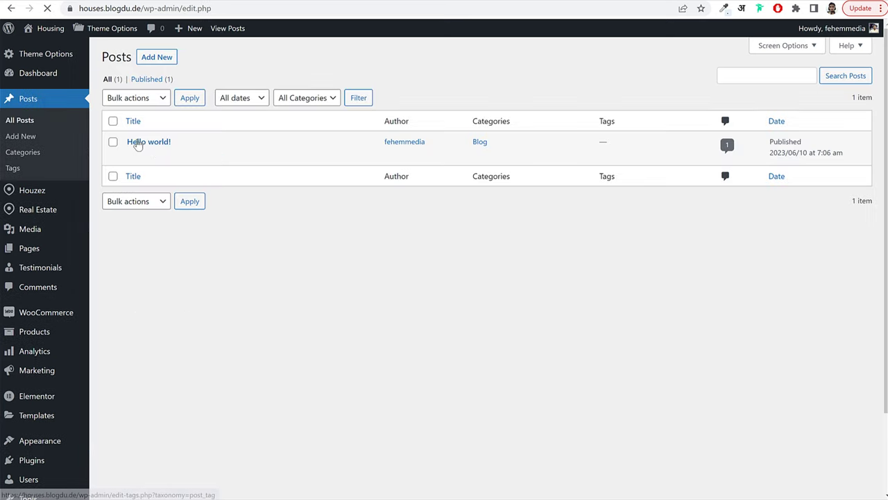
left_click(191, 156)
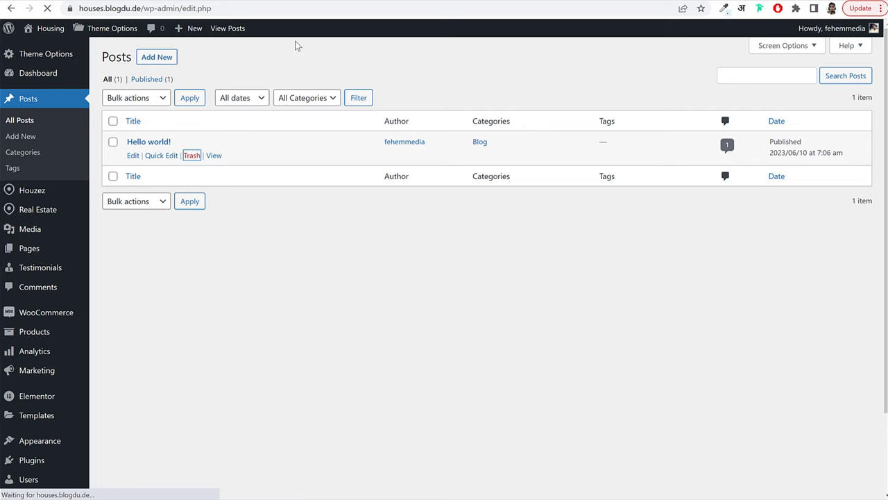
left_click(157, 57)
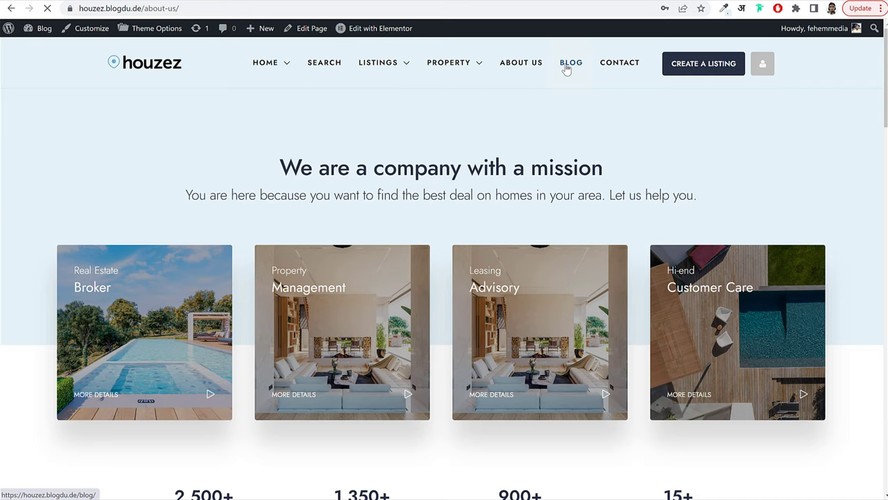
- Give the new post the title copied from the live 'Skills That You Can Learn' post
scroll(369, 278, "down", 3)
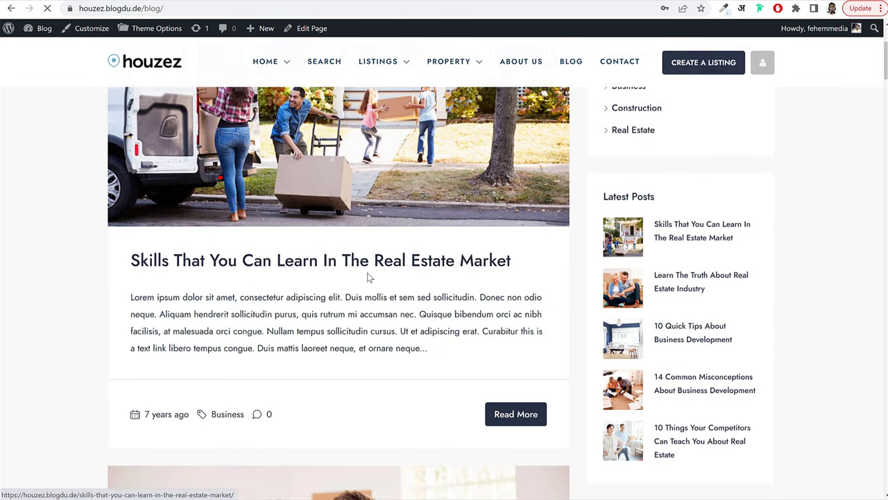
left_click(380, 266)
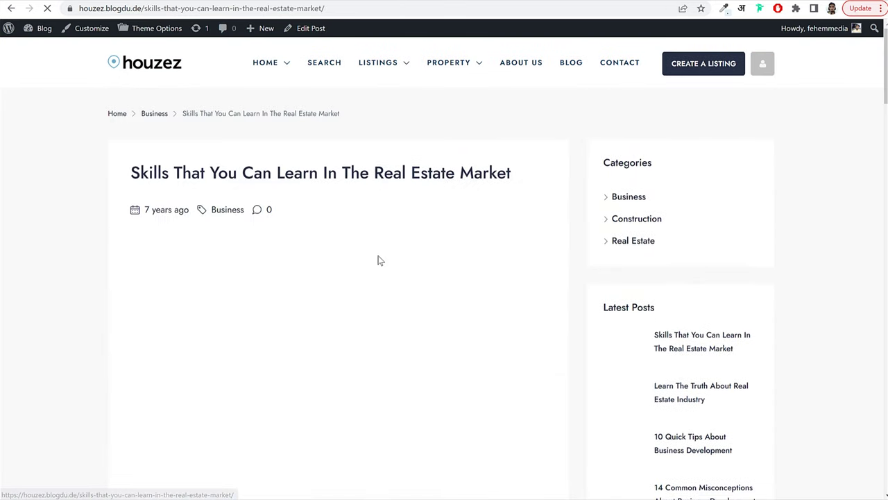
left_click_drag(131, 173, 524, 167)
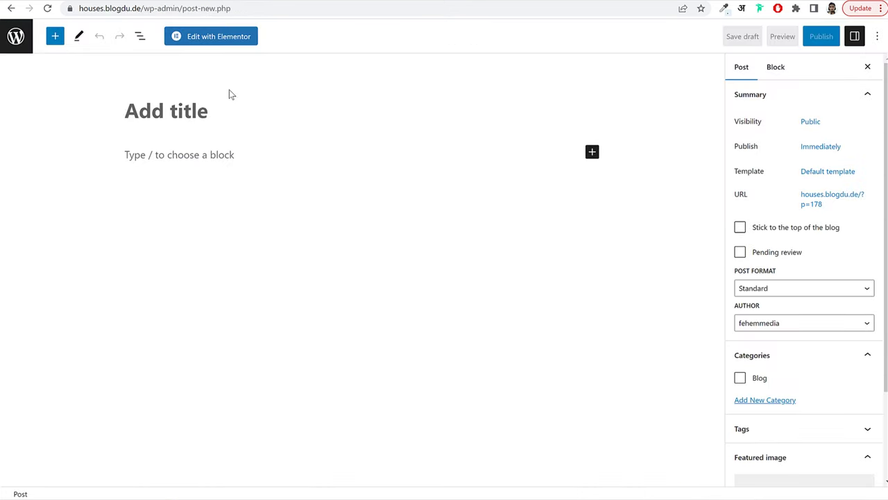
type("Skills That You Can Learn In The Real Estate Market")
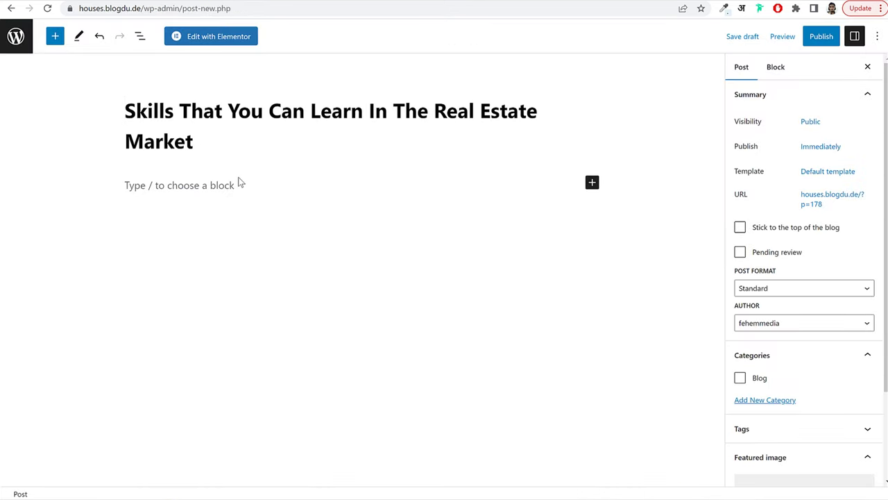
- Paste the sample post's two lorem ipsum body paragraphs into the post body
left_click(198, 186)
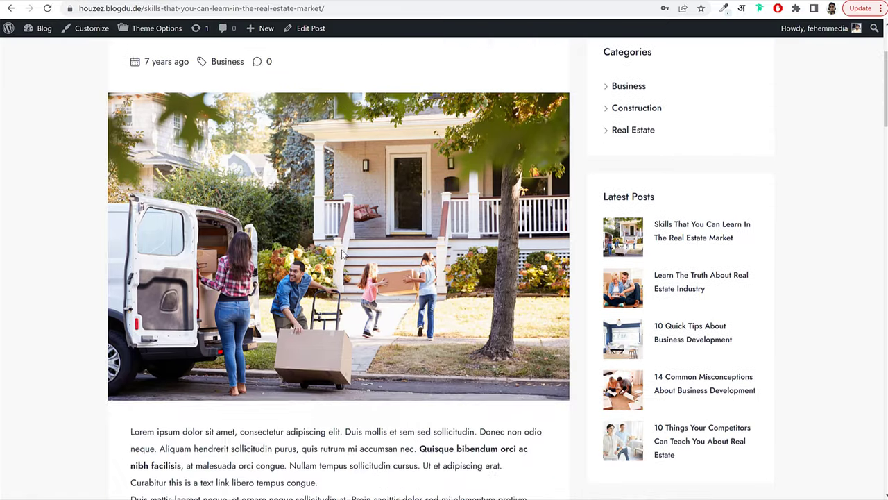
scroll(195, 264, "down", 3)
left_click_drag(126, 239, 536, 376)
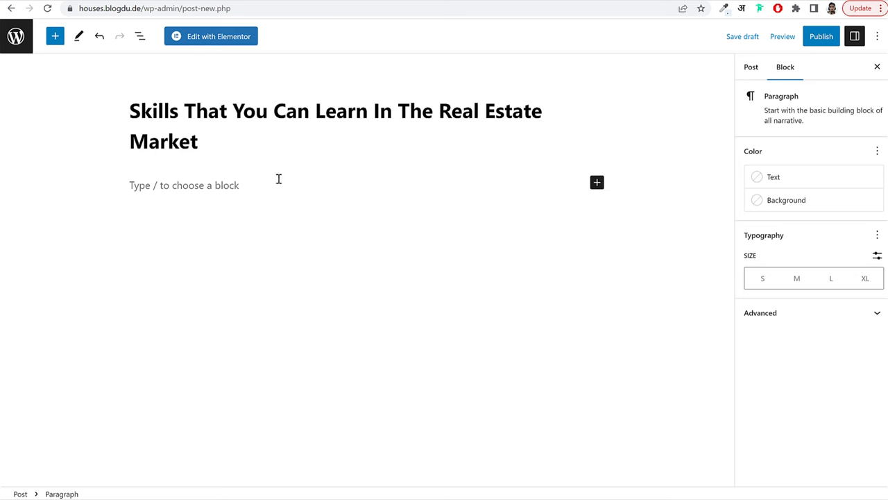
type("Lorem ipsum dolor sit amet, consectetur adipiscing elit. Duis mollis et sem sed sollicitudin. Donec non odio neque. Aliquam hendrerit sollicitudin purus, quis rutrum mi accumsan nec. Quisque bibendum orci ac nibh facilisis, at malesuada orci congue. Nullam tempus sollicitudin cursus. Ut et adipiscing erat. Curabitur this is a text link libero tempus congue. Duis mattis laoreet neque, et ornare neque sollicitudin at. Proin sagittis dolor sed mi elementum pretium. Donec et justo ante. Vivamus egestas sodales est, eu rhoncus urna semper eu. Cum sociis natoque penatibus et magnis dis parturient montes, nascetur ridiculus mus. Integer tristique elit lobortis purus bibendum, quis dictum metus mattis. Phasellus posuere felis sed eros porttitor mattis. Curabitur massa magna, tempor in blandit id, porta in ligula. Aliquam laoreet nisl massa, at interdum mauris sollicitudin et.")
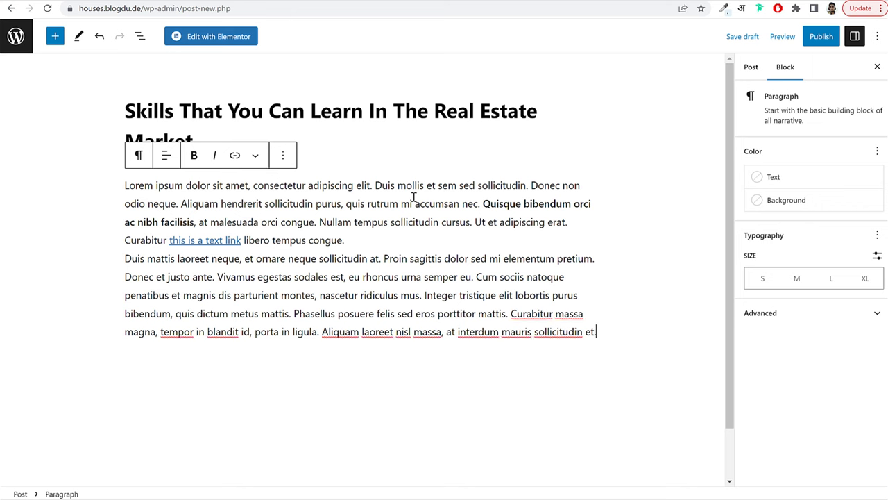
key("Return")
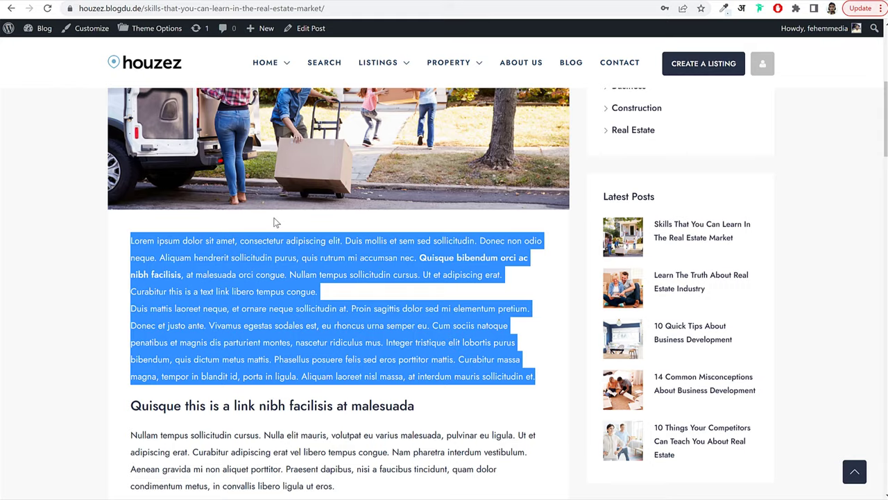
- Add a heading containing the copied Quisque subheading below the paragraphs
scroll(182, 259, "down", 3)
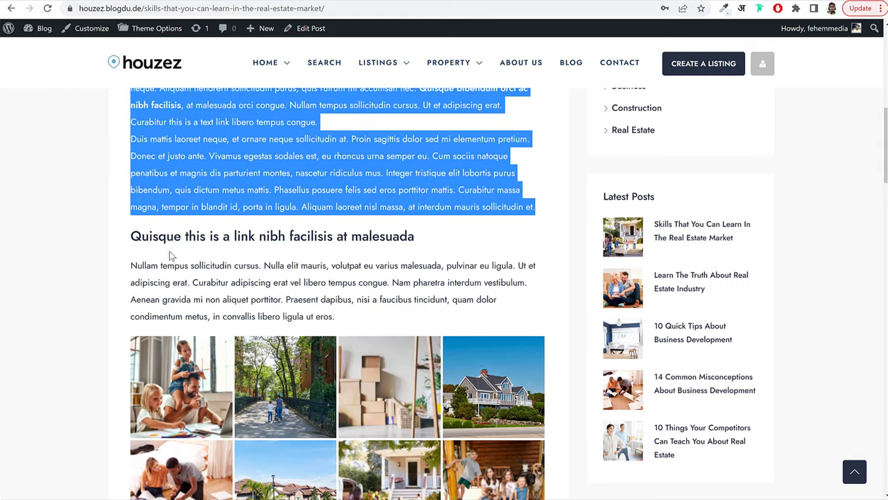
left_click_drag(133, 237, 436, 232)
key("ctrl+c")
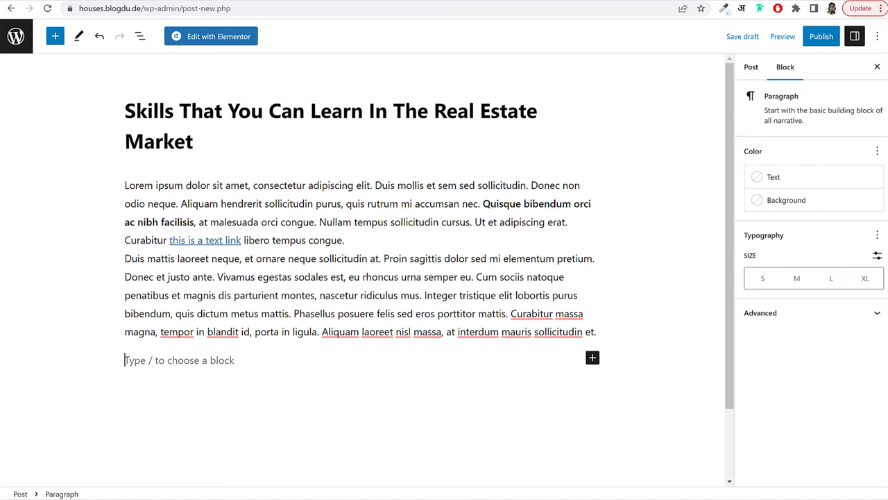
left_click(592, 359)
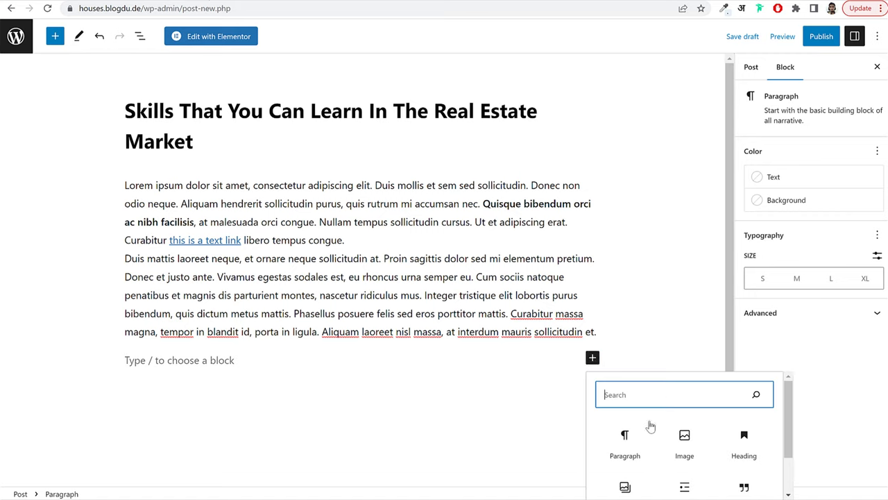
scroll(756, 430, "down", 2)
left_click(744, 396)
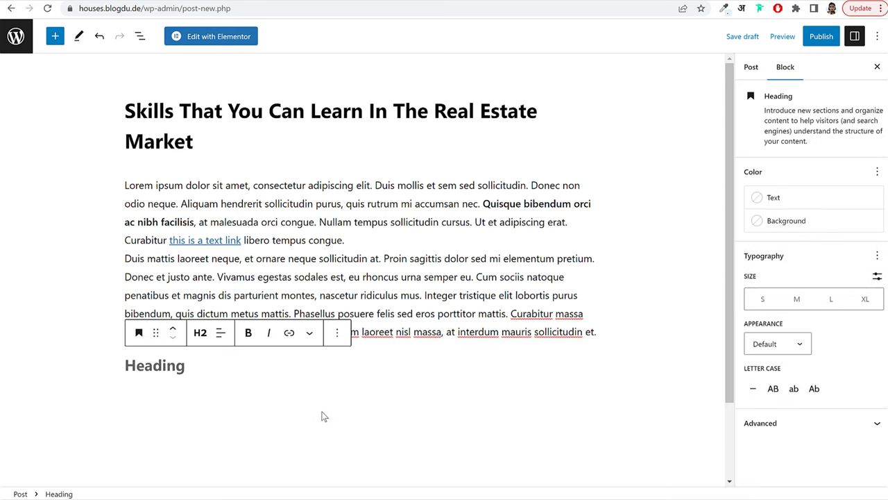
key("ctrl+v")
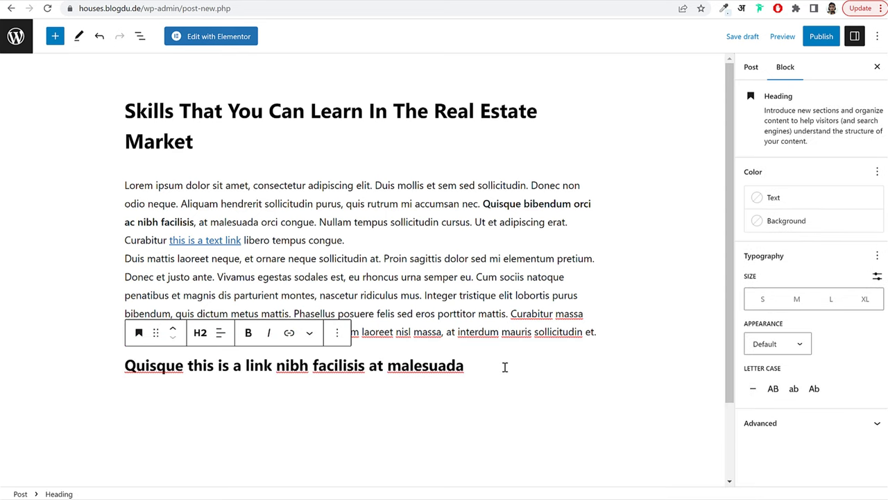
key("Return")
- Add a quote block below the heading holding the Duis mollis passage from the live post
scroll(548, 361, "down", 2)
left_click(592, 273)
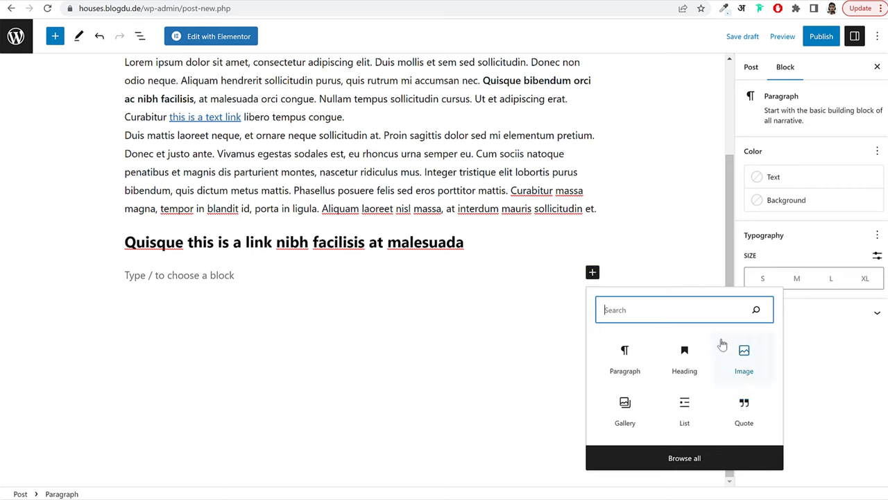
type("blo")
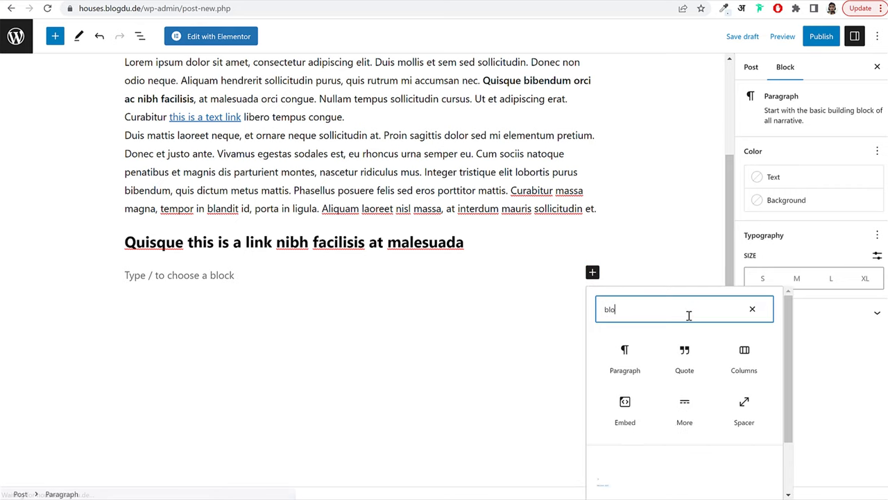
left_click(685, 352)
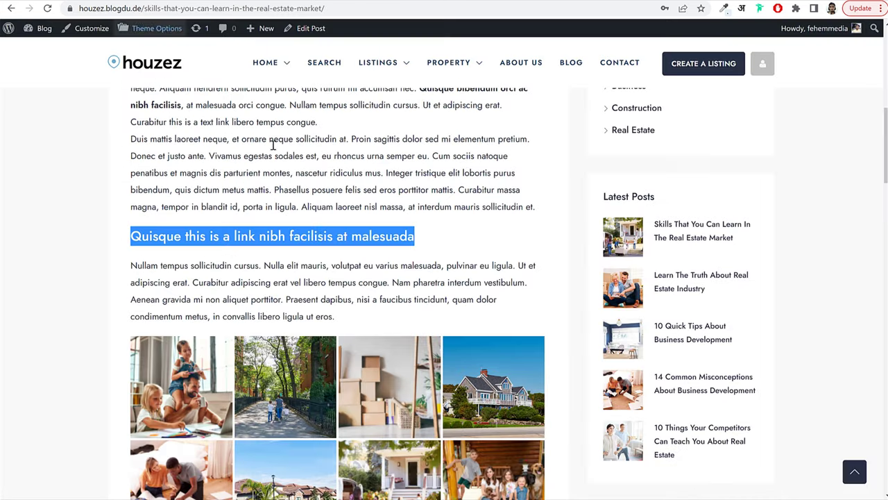
scroll(292, 209, "down", 6)
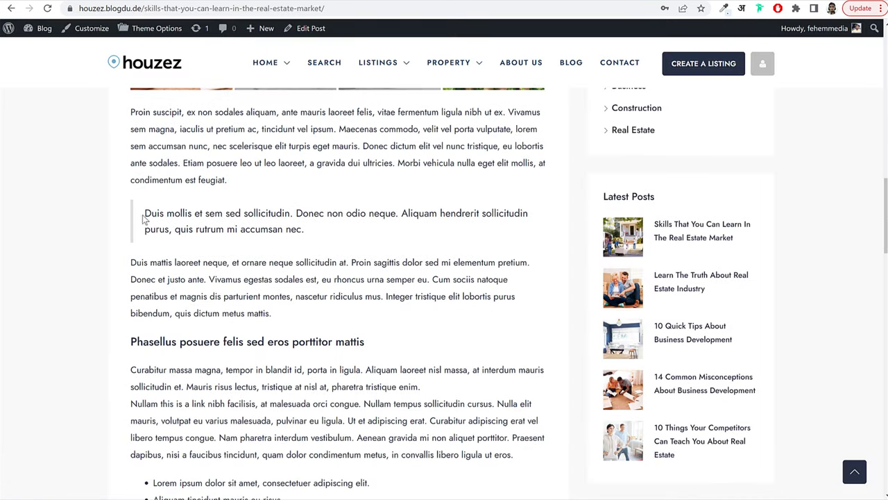
left_click_drag(144, 219, 326, 229)
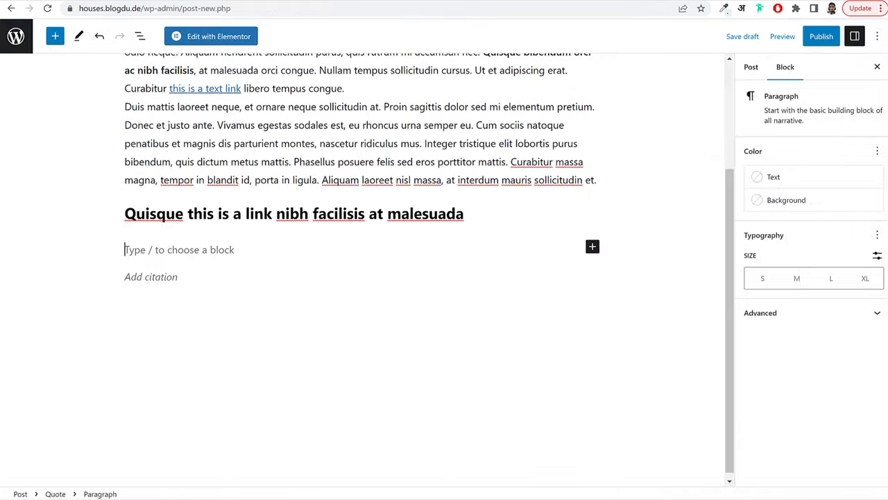
type("Duis mollis et sem sed sollicitudin. Donec non odio neque. Aliquam hendrerit sollicitudin purus, quis rutrum mi accumsan nec.")
left_click(259, 292)
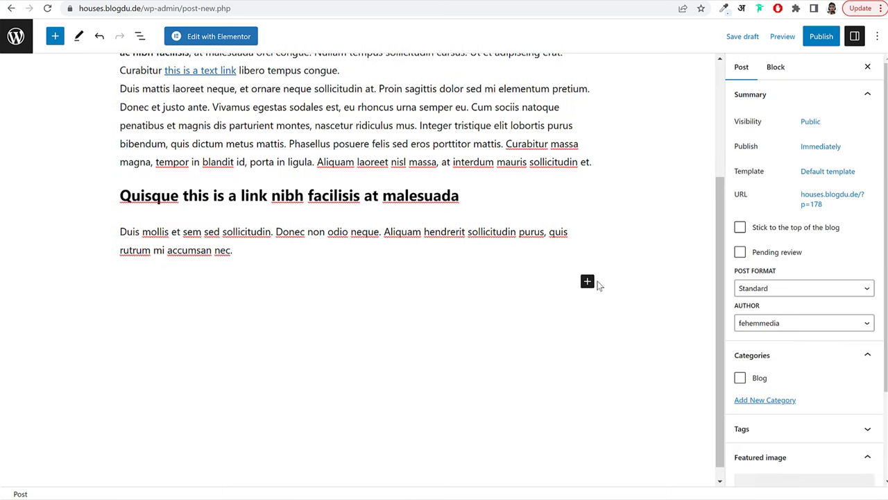
left_click(587, 281)
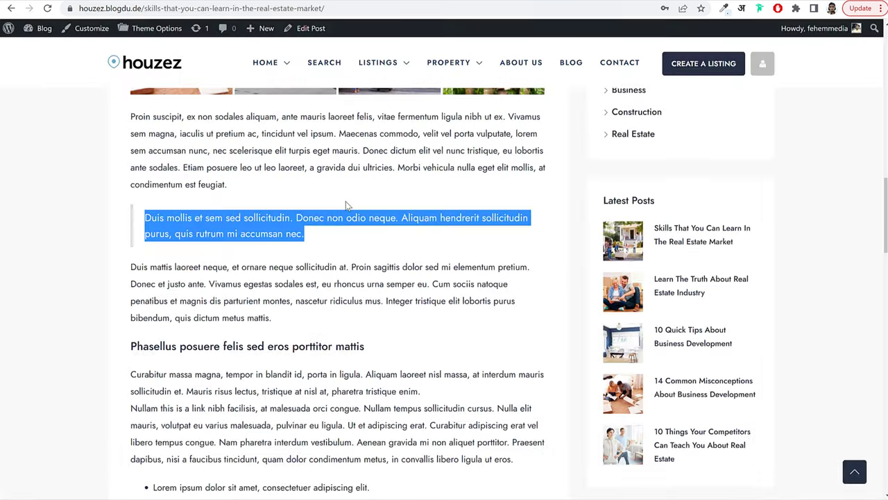
scroll(340, 208, "up", 4)
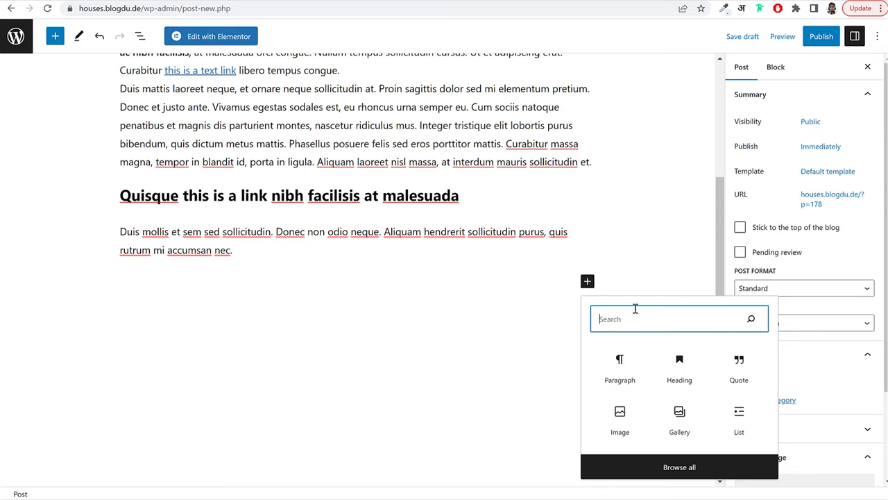
- Insert a Gallery block and choose images from the Media Library
type("ga")
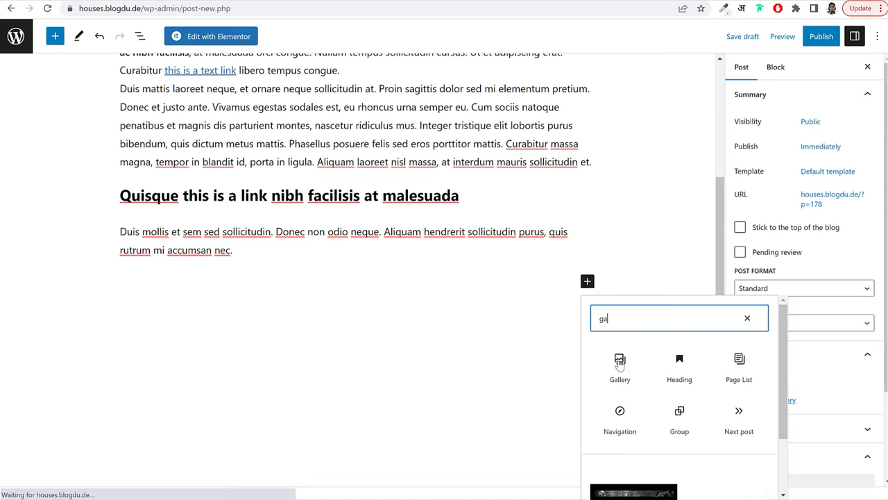
left_click(619, 360)
left_click(202, 354)
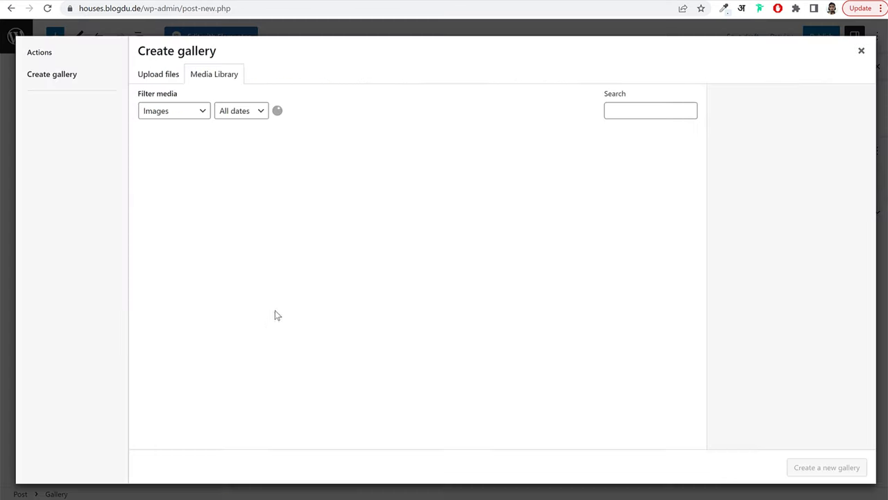
scroll(442, 305, "down", 3)
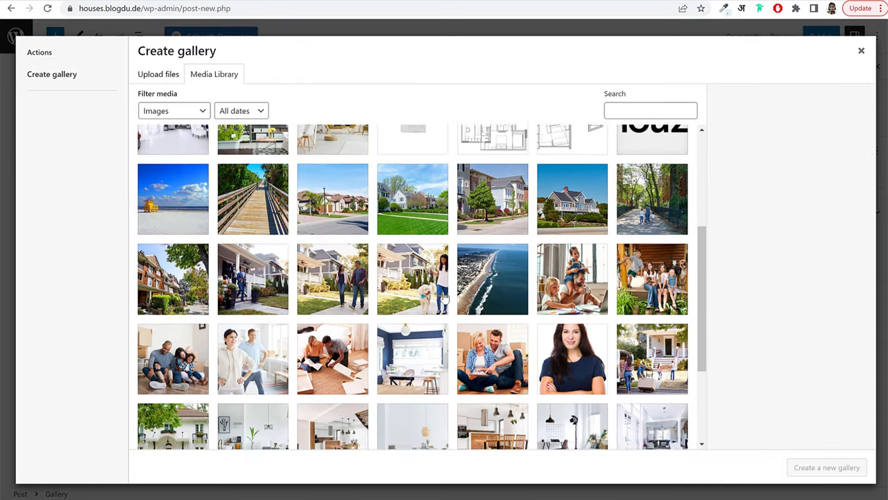
scroll(444, 297, "down", 5)
- Create and insert a gallery of eight house and interior photos, from white house to dark shelf
left_click(201, 305)
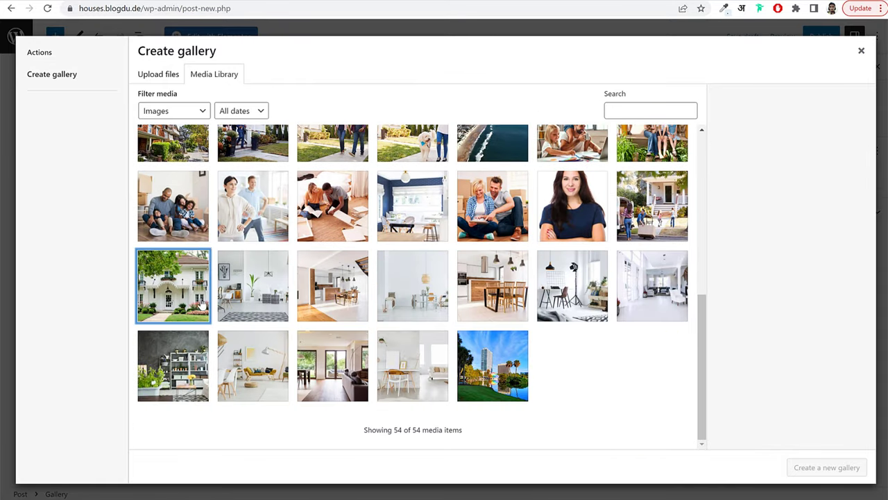
left_click(253, 292)
left_click(350, 295)
left_click(416, 292)
left_click(494, 290)
left_click(574, 290)
left_click(654, 290)
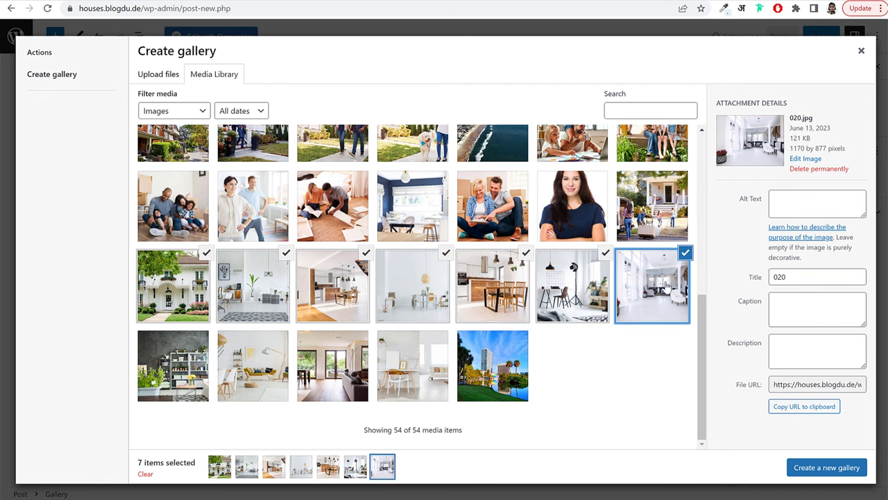
left_click(151, 372)
left_click(850, 463)
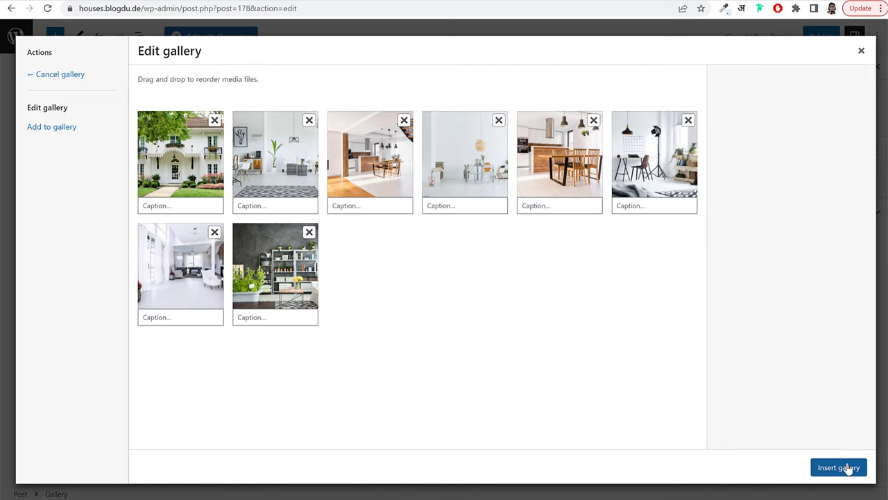
left_click(827, 465)
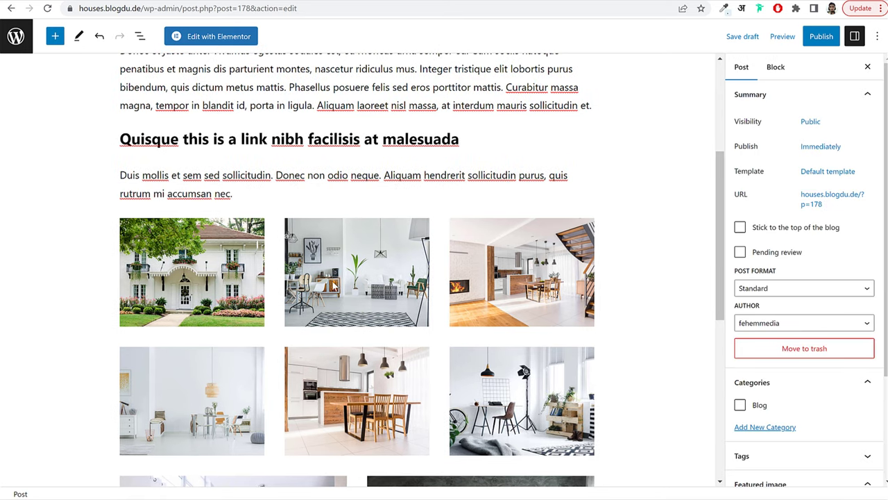
- Change the gallery from 3 to 4 columns
left_click(385, 278)
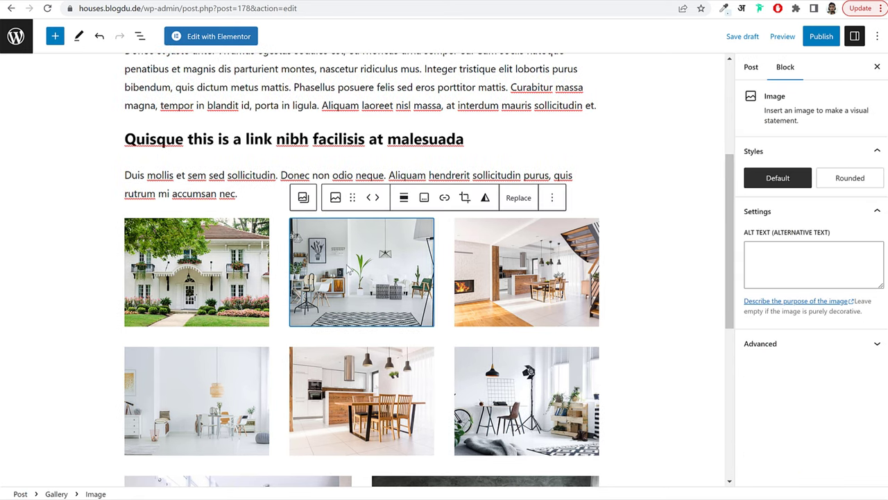
left_click(303, 198)
scroll(282, 219, "up", 2)
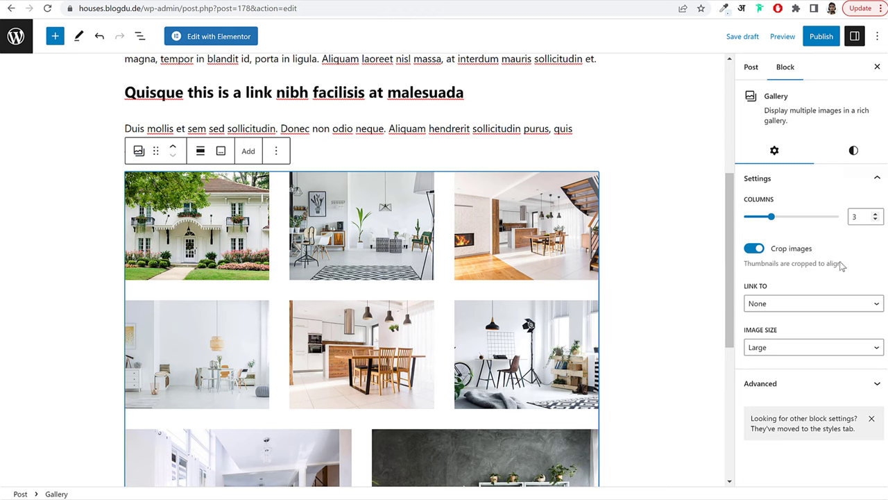
left_click(875, 214)
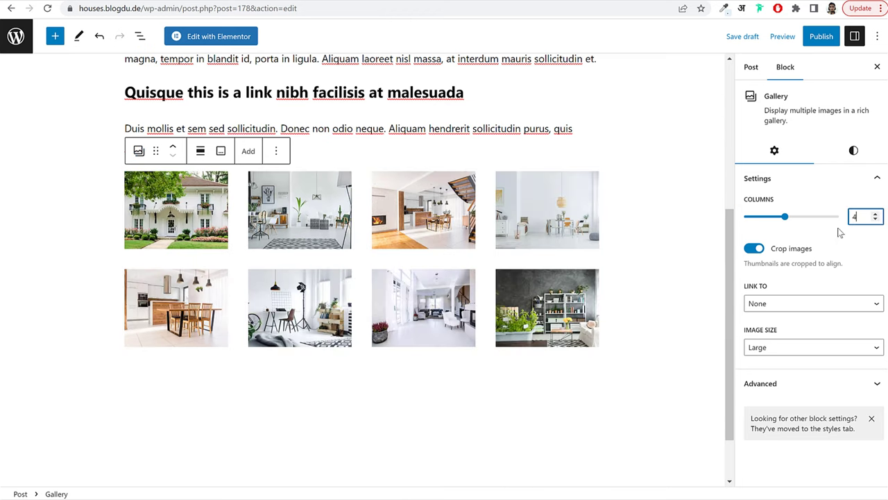
scroll(222, 97, "up", 5)
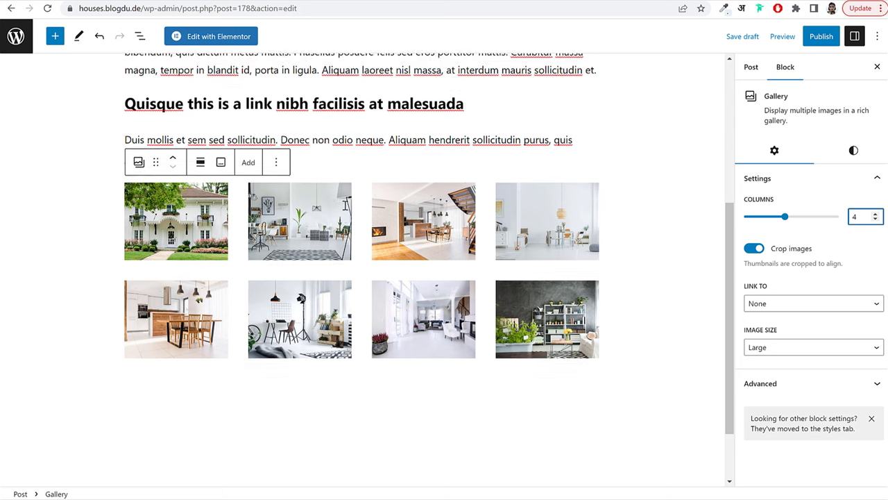
left_click(750, 72)
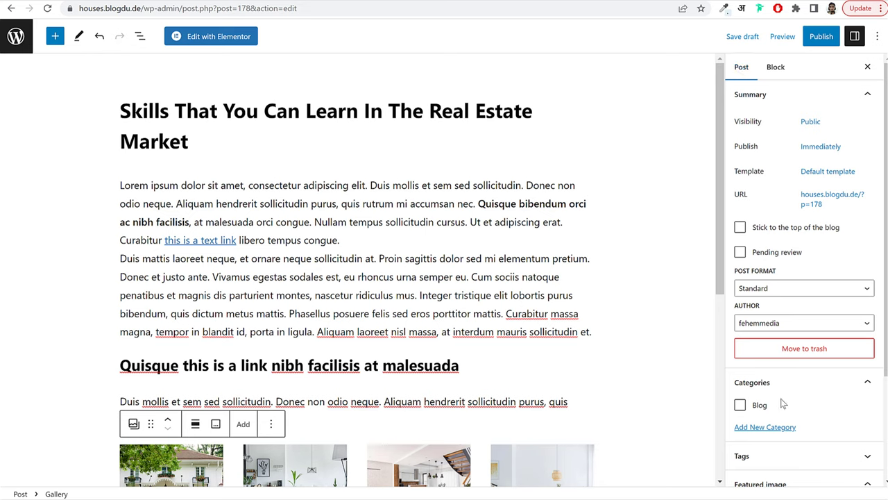
- Create a new Business category and assign it to the post
scroll(798, 361, "down", 2)
left_click(771, 314)
left_click(789, 343)
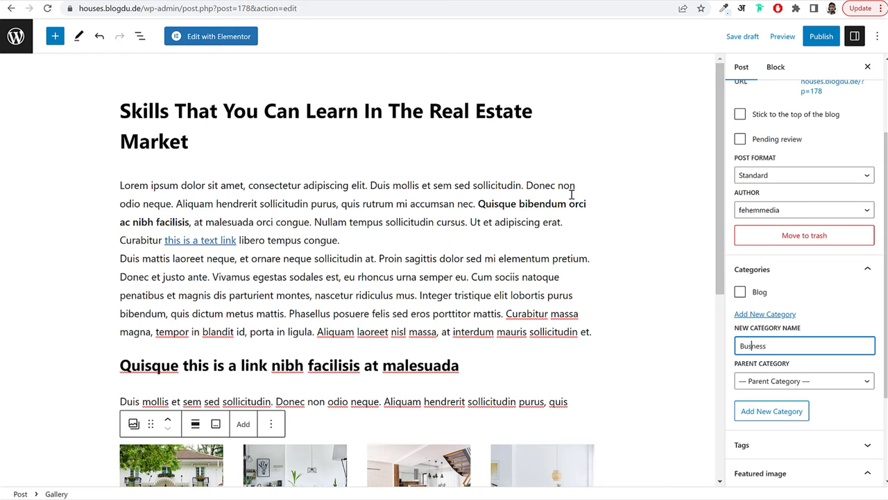
left_click(770, 411)
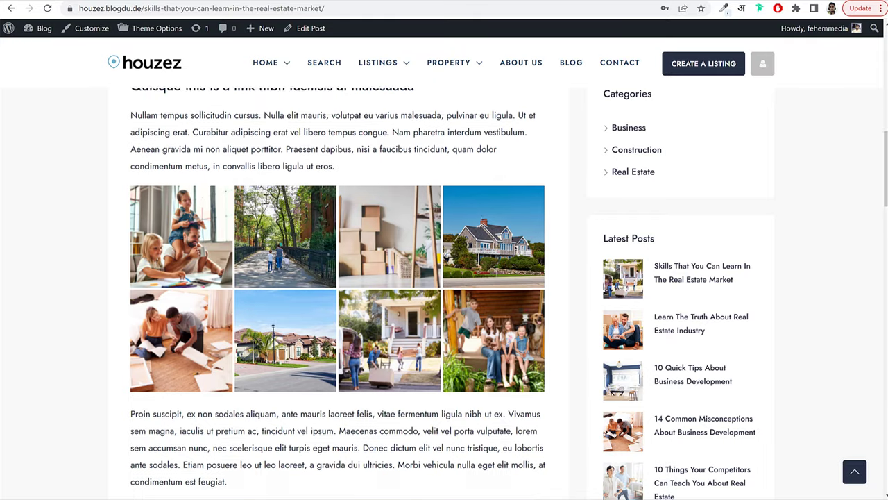
- Set blog-01 as the post's featured image
scroll(339, 292, "up", 15)
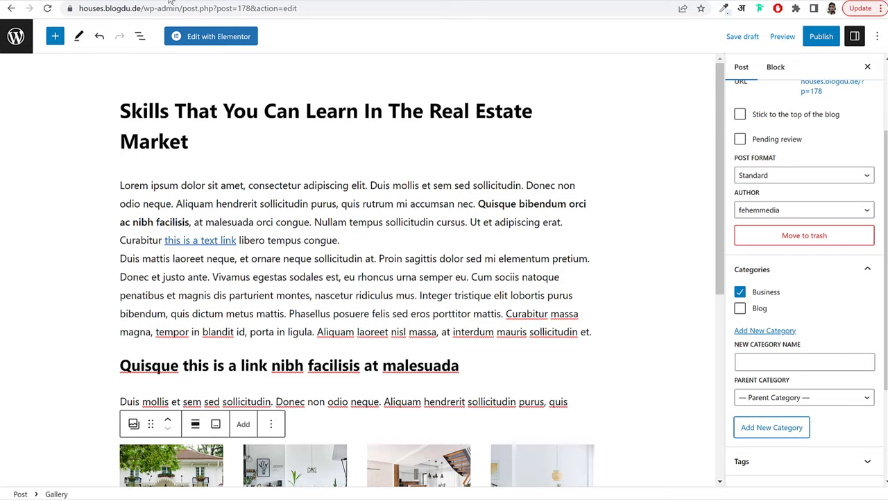
scroll(708, 288, "down", 5)
scroll(805, 323, "down", 3)
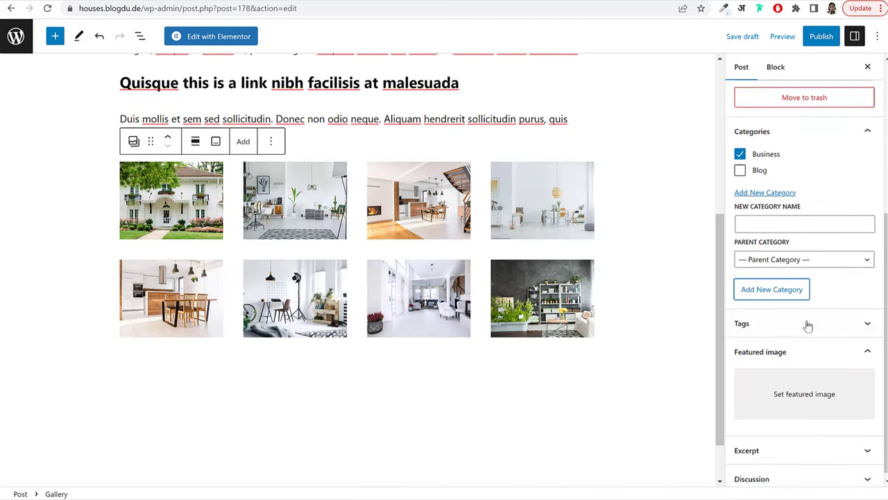
left_click(806, 389)
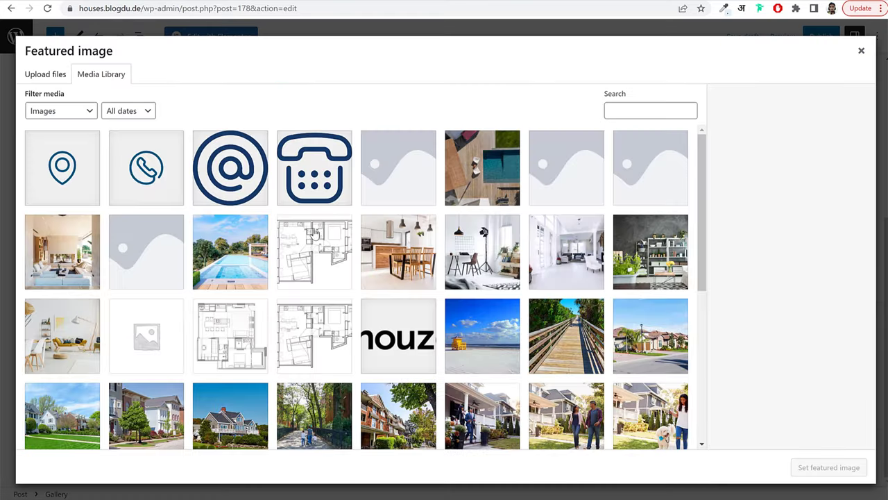
scroll(509, 352, "down", 2)
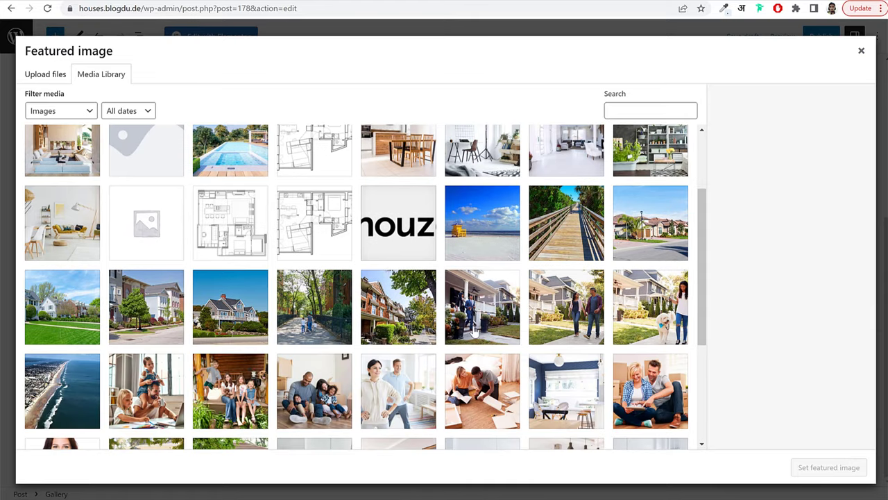
left_click(479, 335)
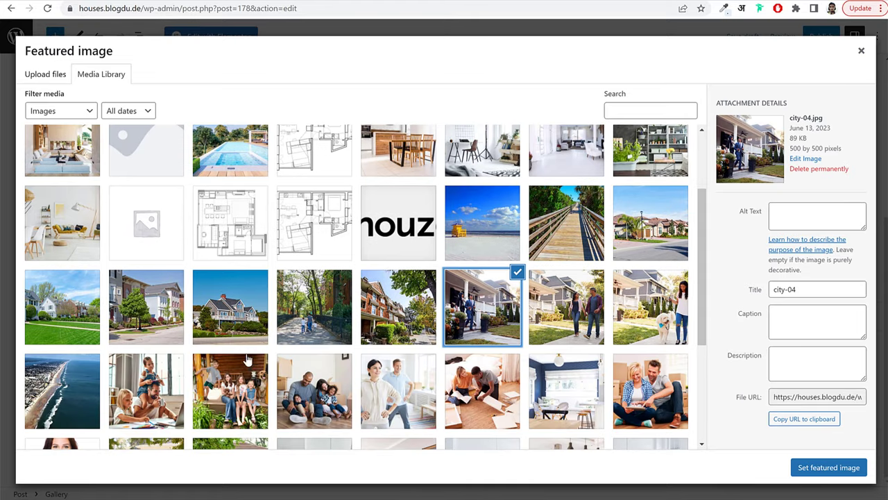
scroll(406, 329, "down", 3)
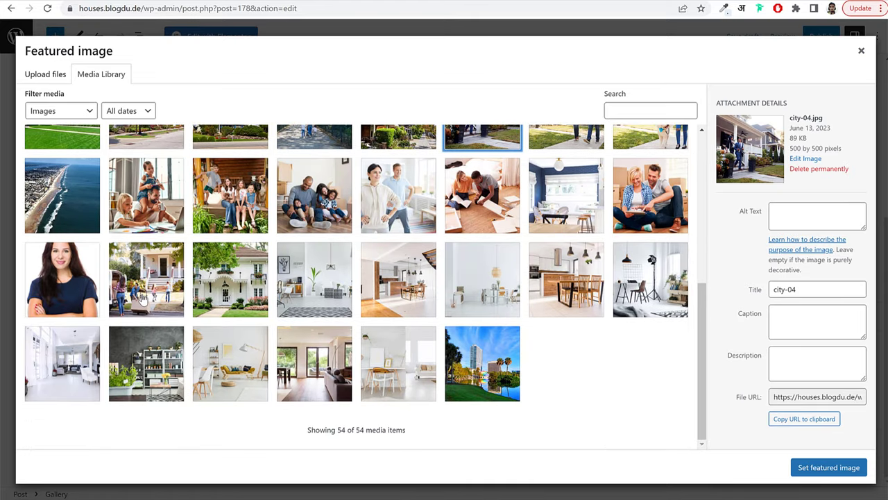
left_click(147, 298)
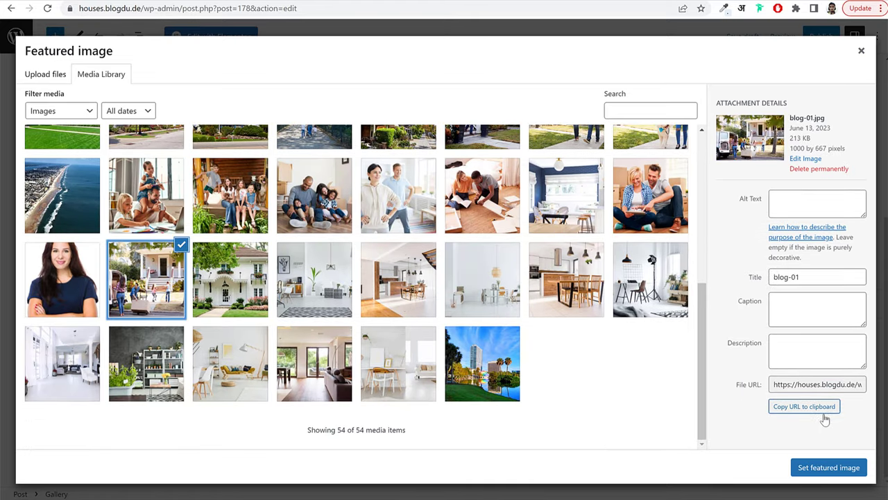
left_click(838, 470)
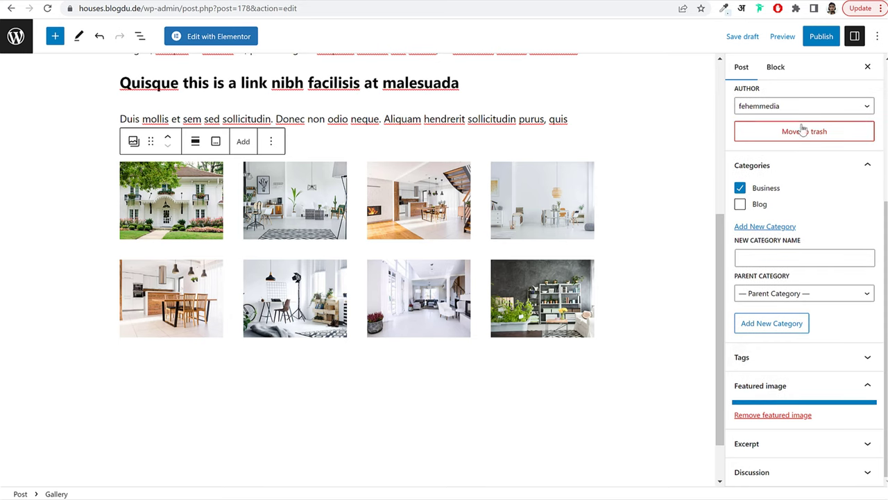
- Publish the post and return to the posts list
left_click(821, 36)
left_click(798, 36)
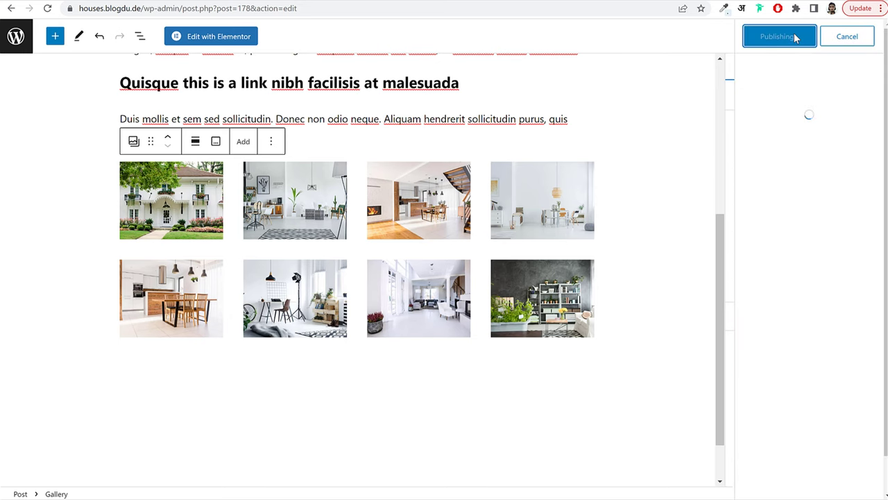
left_click(20, 43)
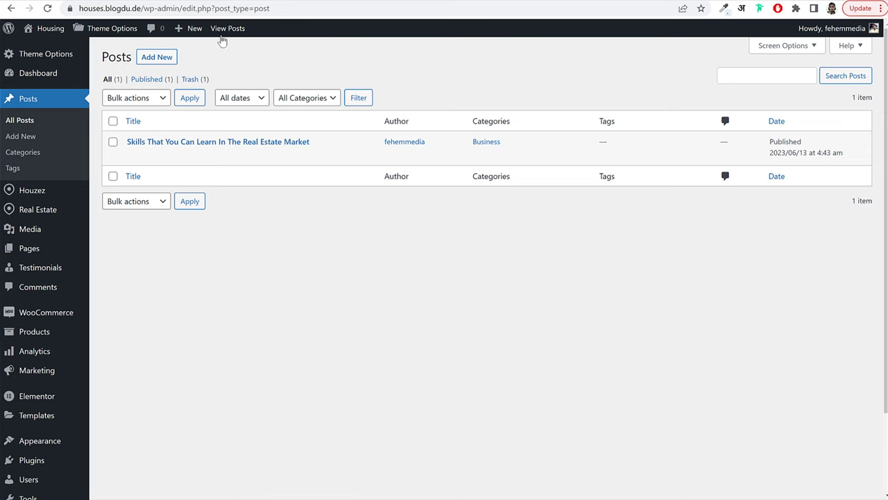
- Create a new menu named Main Menu and list every site page under View All
scroll(327, 250, "down", 3)
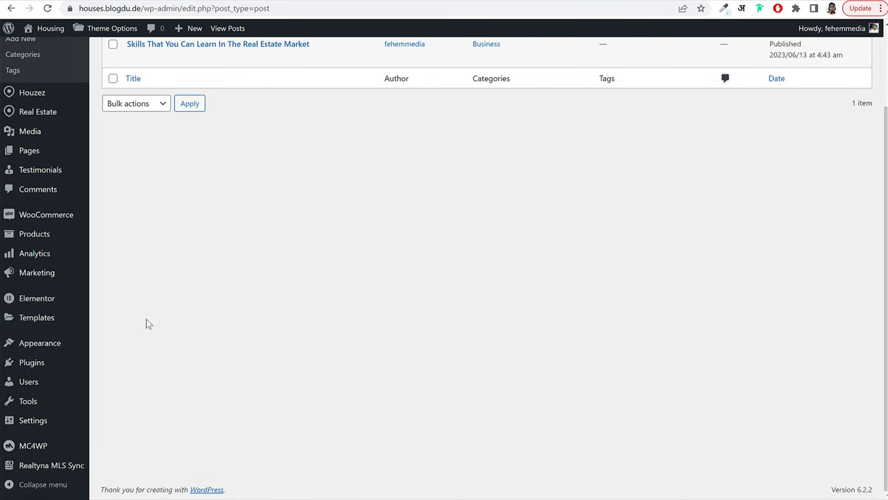
mouse_move(45, 346)
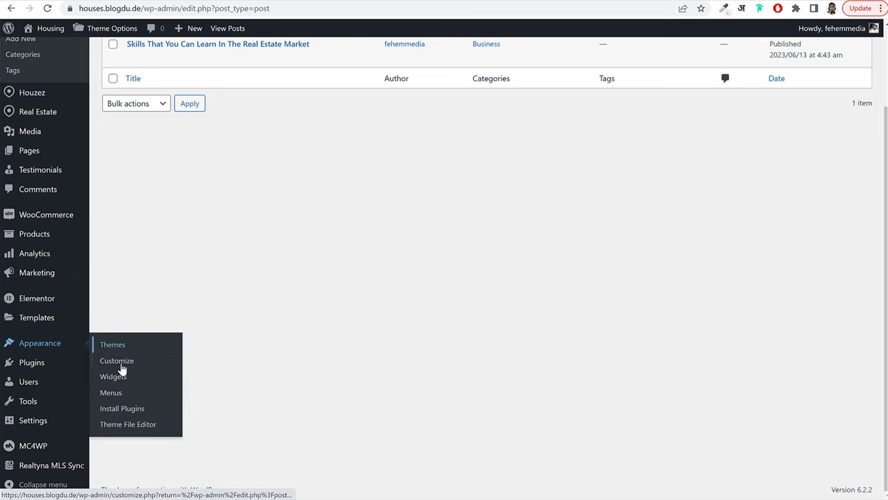
left_click(119, 393)
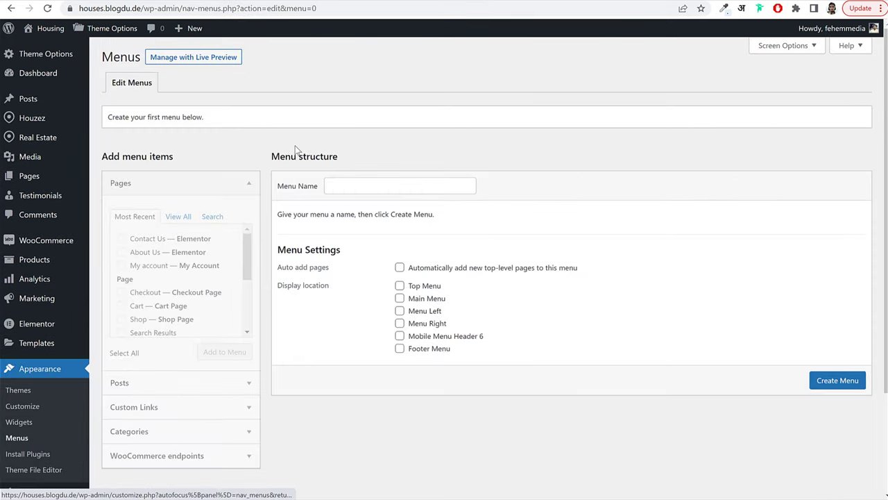
left_click_drag(309, 188, 279, 188)
left_click(379, 186)
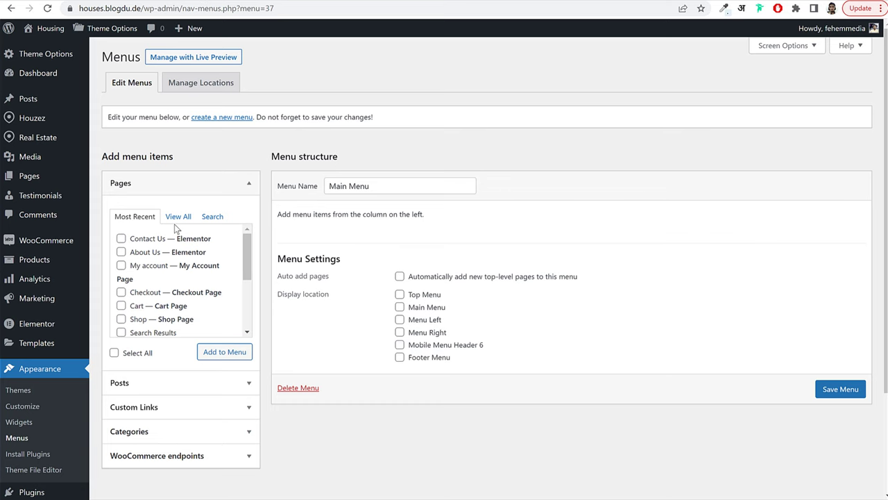
left_click(178, 217)
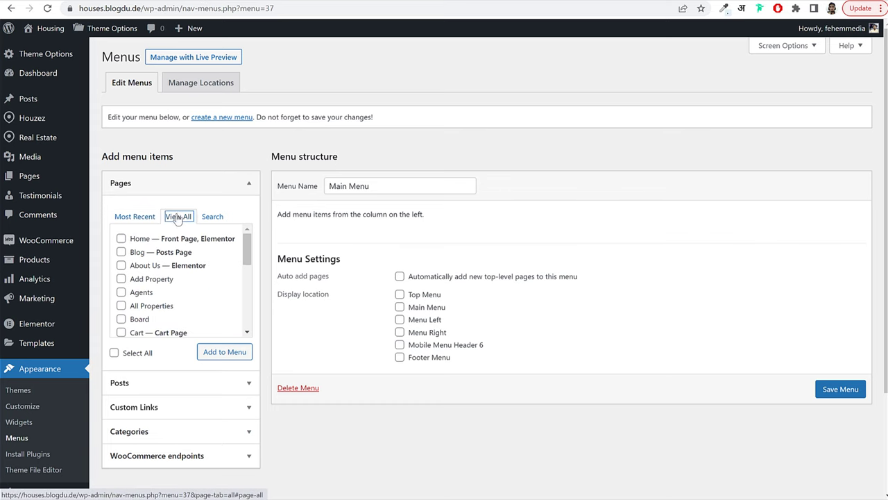
- Tick the Home, Blog, About Us and All Properties pages
left_click(141, 239)
left_click(139, 252)
left_click(147, 266)
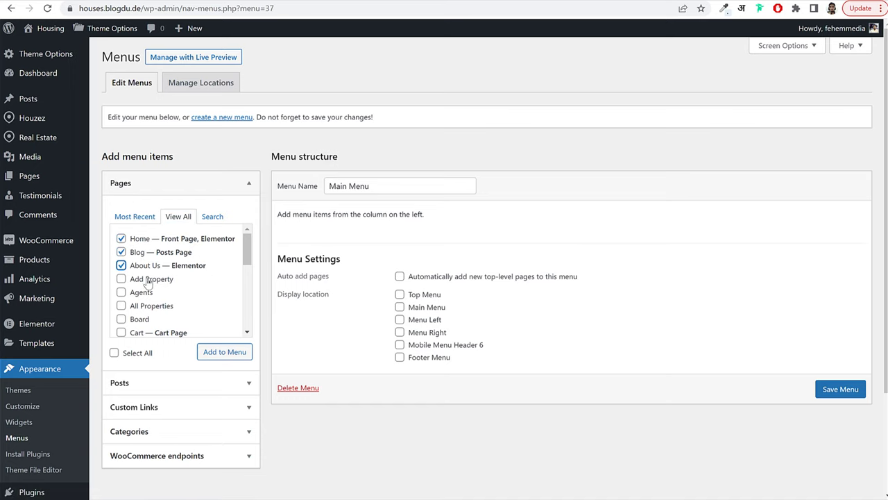
scroll(188, 288, "down", 1)
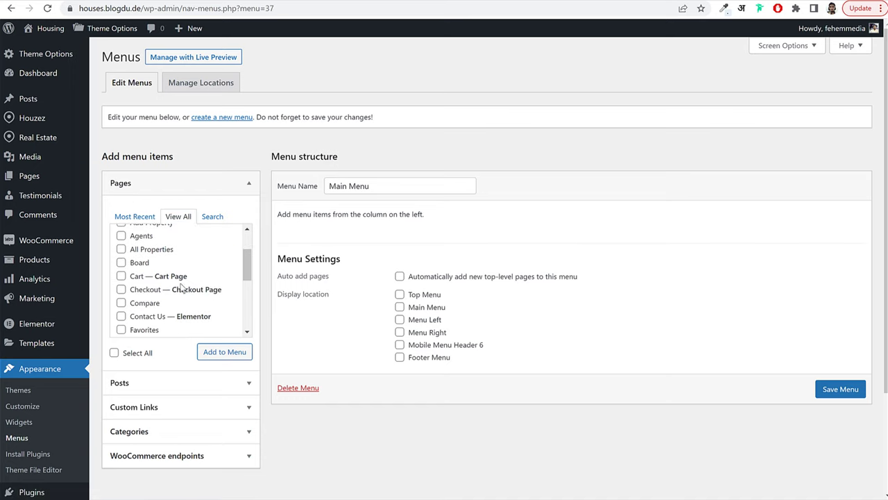
left_click(155, 254)
scroll(196, 284, "down", 1)
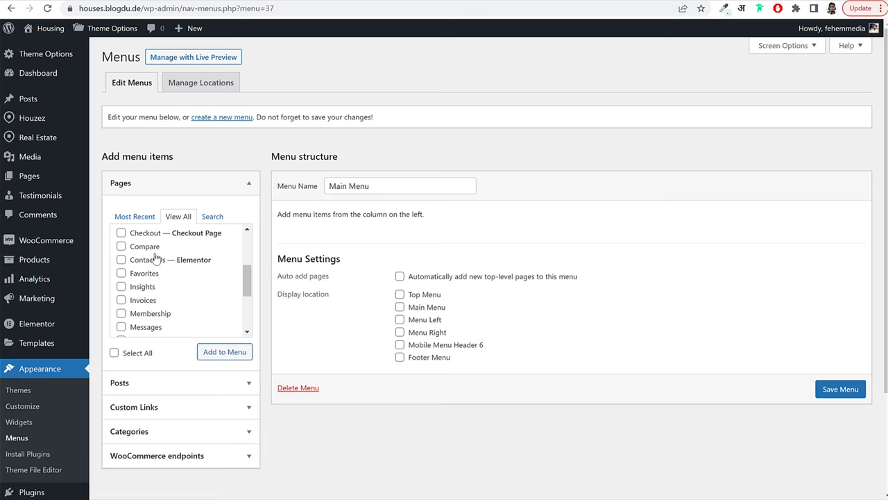
scroll(154, 256, "up", 3)
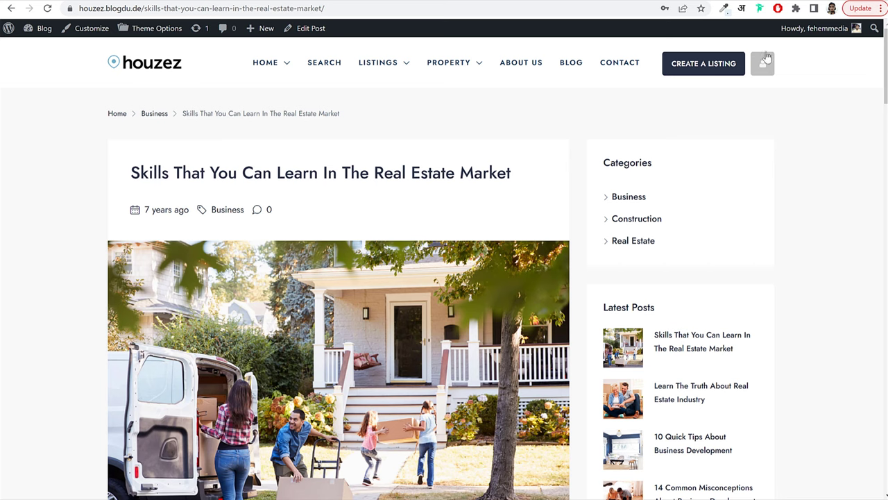
- Tick Contact Us, Search Results and Packages, and add all seven pages to Main Menu
left_click(766, 65)
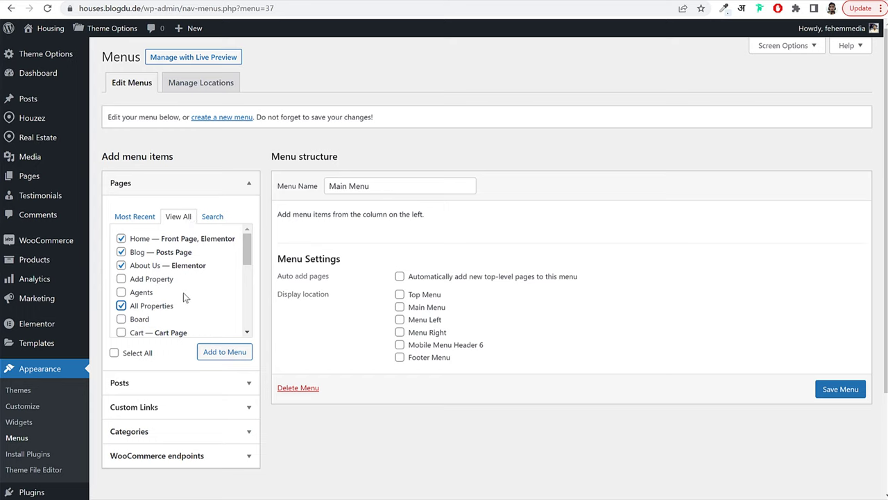
scroll(183, 293, "down", 5)
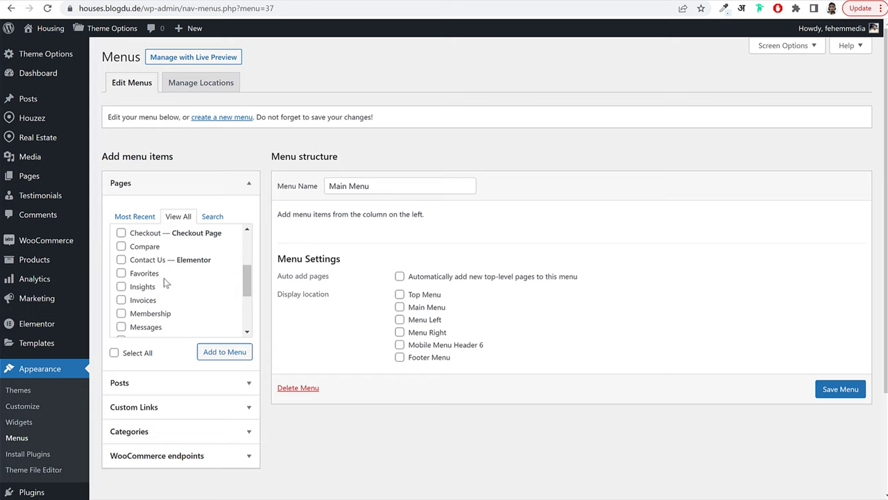
left_click(149, 259)
scroll(174, 286, "down", 2)
scroll(161, 288, "down", 2)
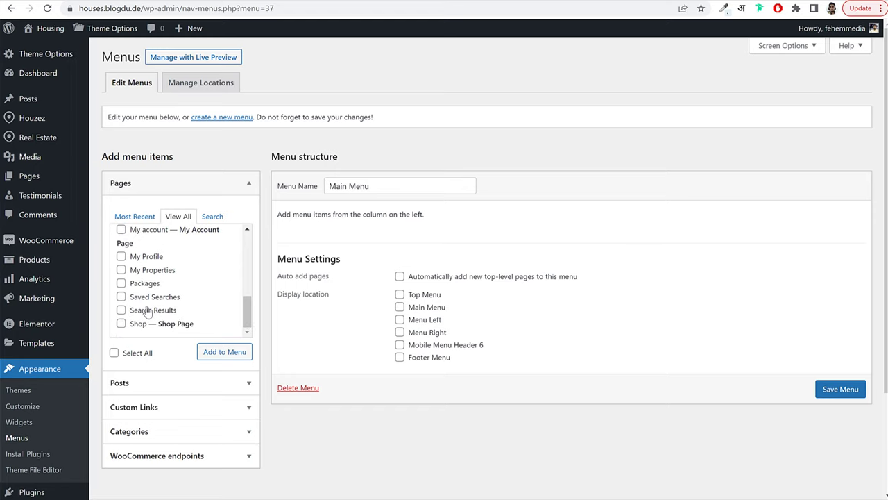
left_click(143, 311)
left_click(144, 285)
left_click(212, 352)
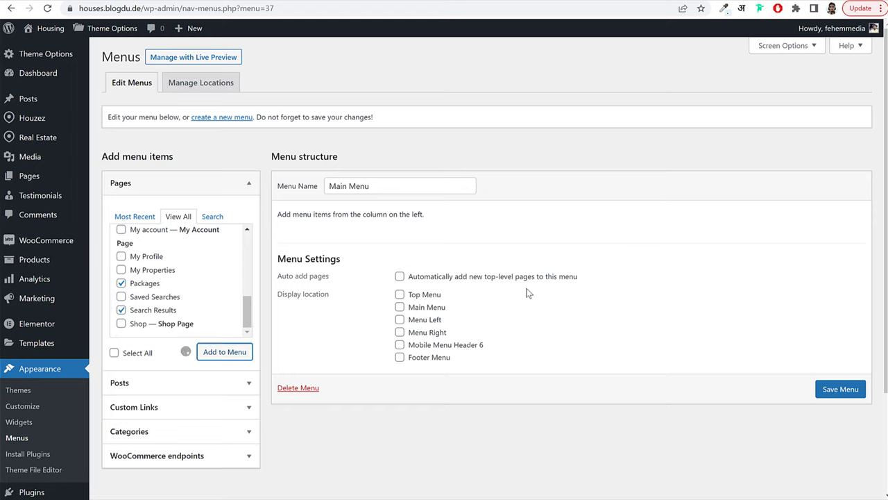
scroll(646, 263, "down", 2)
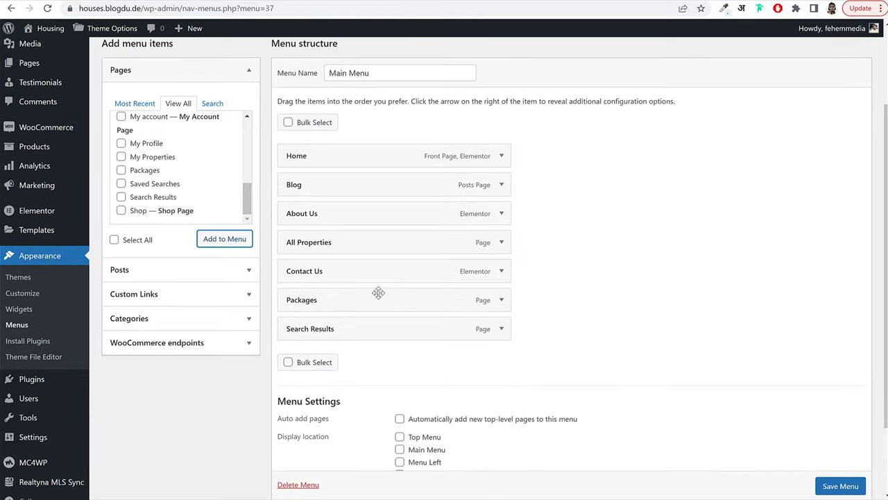
- Relabel Search Results as Search and move Search and All Properties directly under Home
left_click(502, 329)
left_click(386, 367)
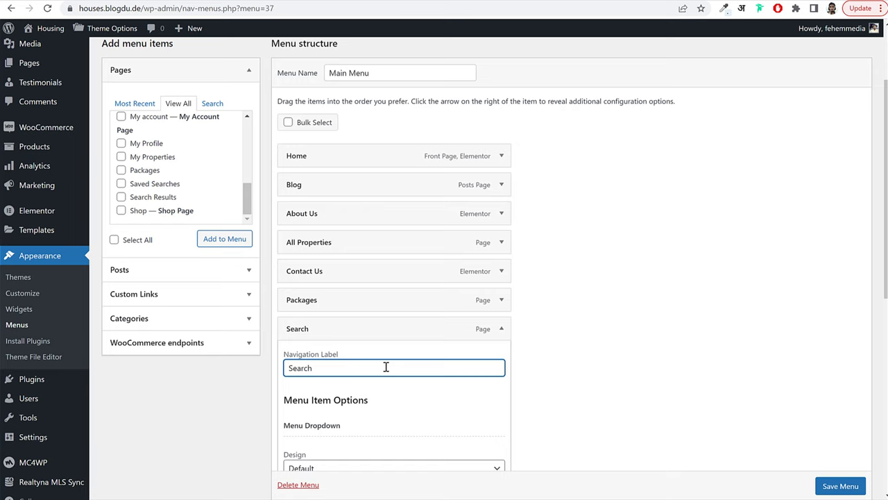
left_click(500, 331)
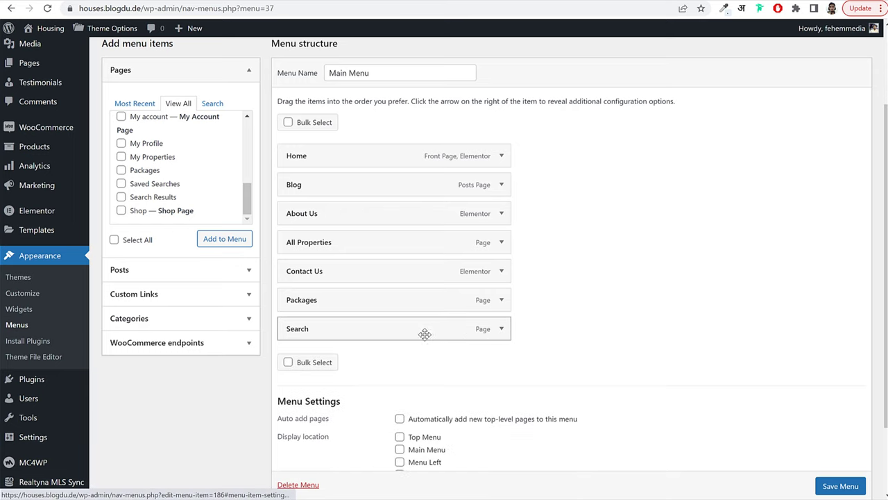
left_click_drag(425, 334, 424, 191)
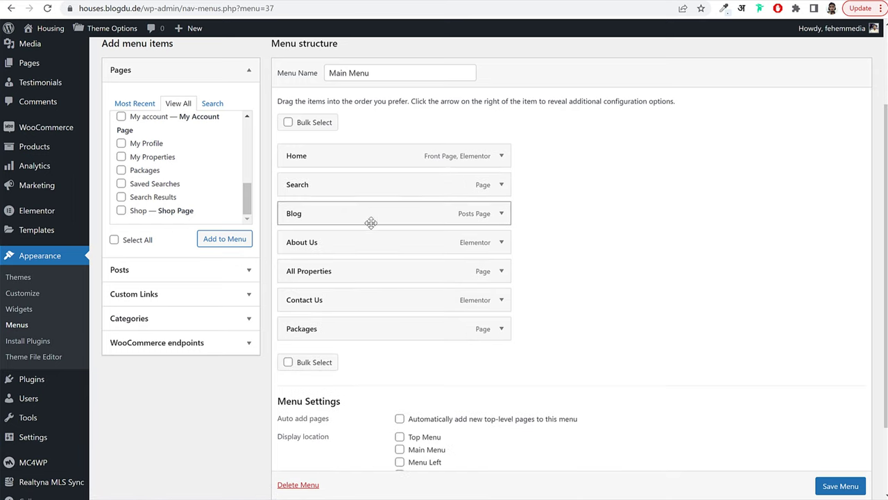
left_click_drag(343, 267, 341, 234)
- Assign Main Menu to the main menu location and save the menu
scroll(539, 344, "down", 2)
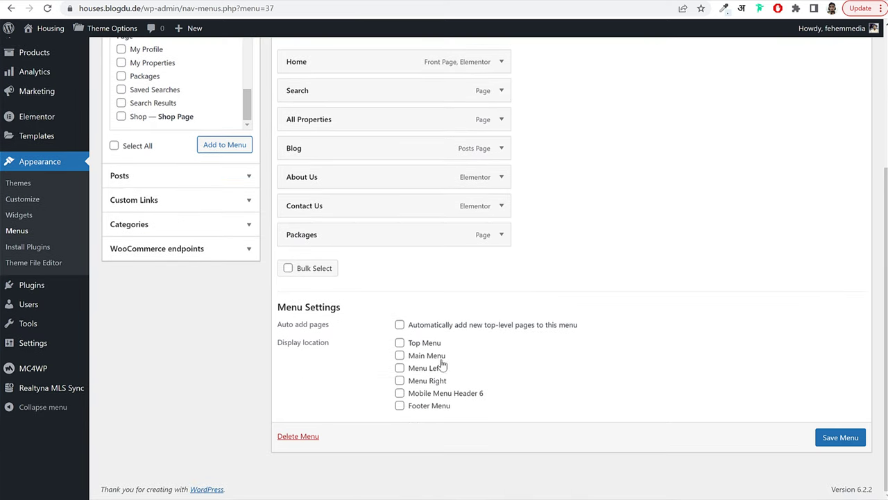
left_click(435, 356)
left_click(843, 438)
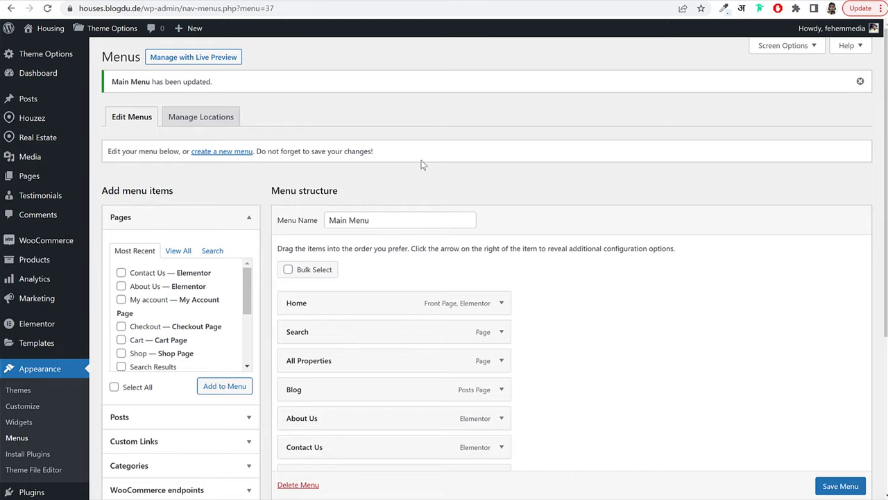
scroll(547, 190, "down", 2)
scroll(546, 191, "up", 2)
- Create a new menu named Footer 1
left_click_drag(198, 151, 173, 151)
left_click(237, 186)
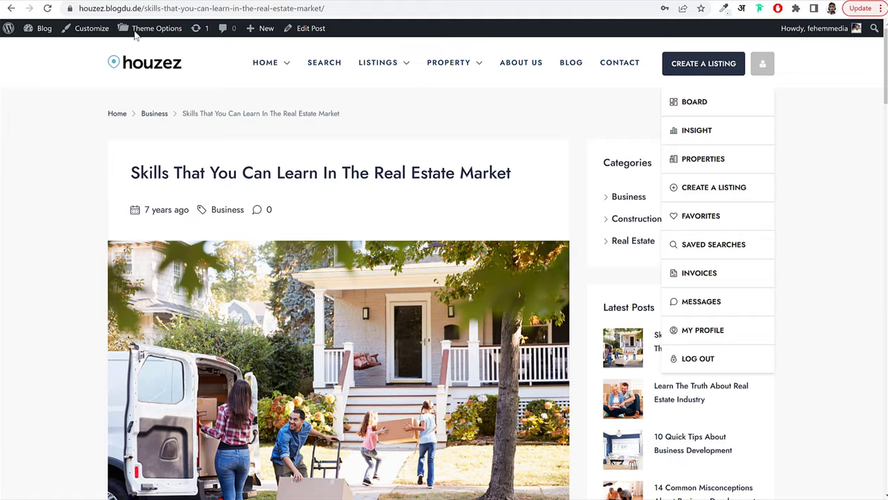
scroll(302, 222, "down", 5)
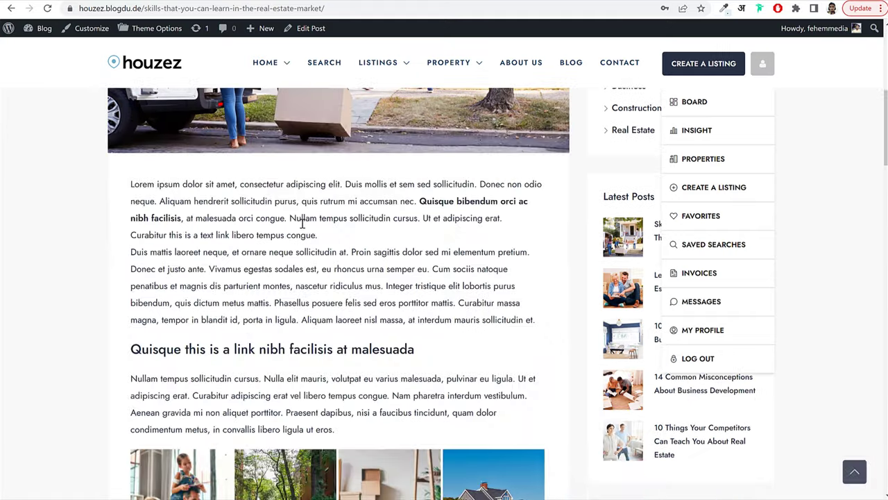
scroll(302, 222, "down", 10)
left_click(372, 362)
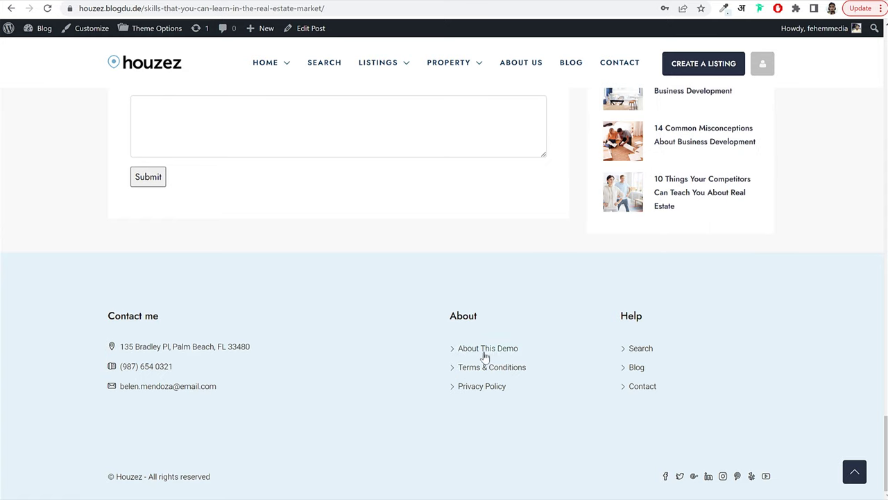
left_click_drag(452, 350, 508, 393)
left_click_drag(694, 404, 623, 347)
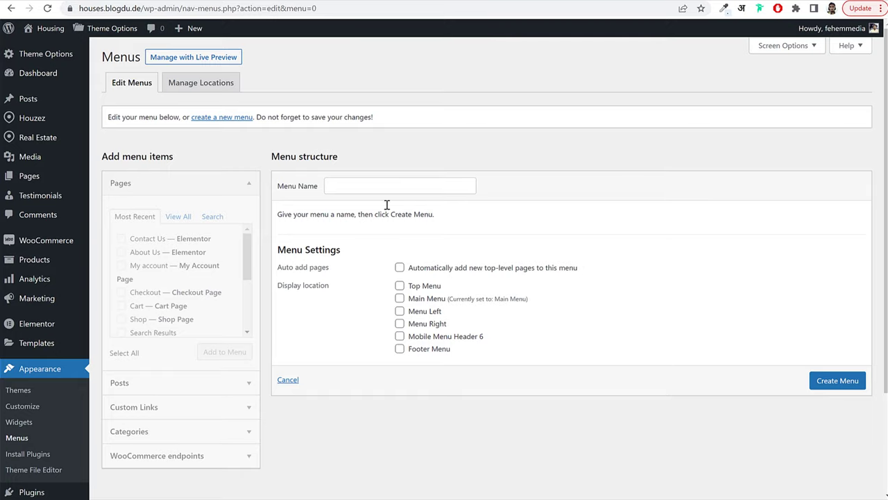
left_click(375, 186)
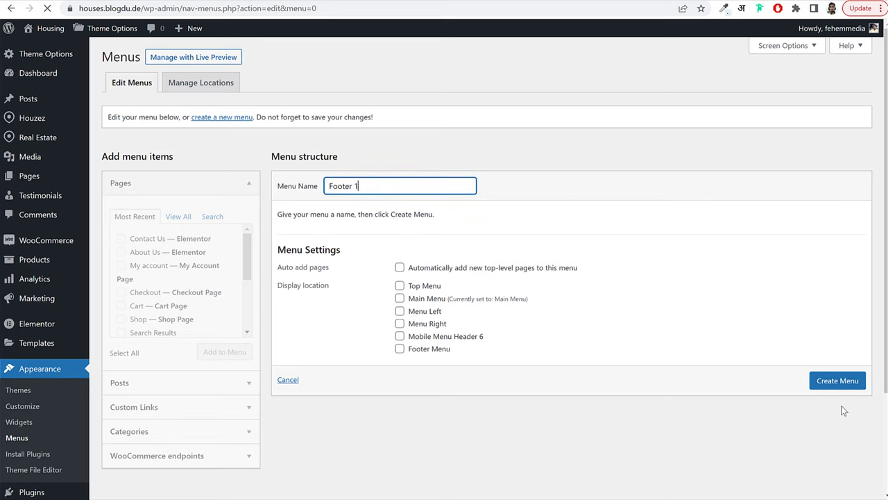
left_click(828, 386)
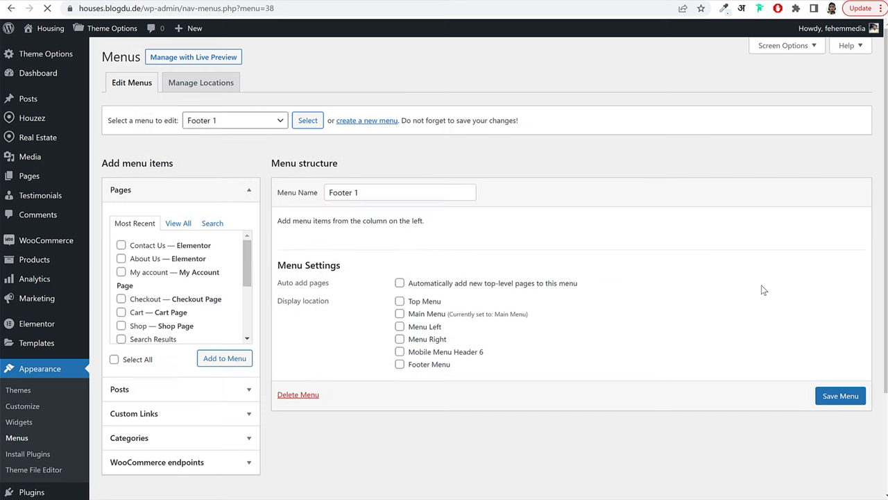
- Add the Board, Compare and Favorites pages to Footer 1 and save it
left_click(178, 223)
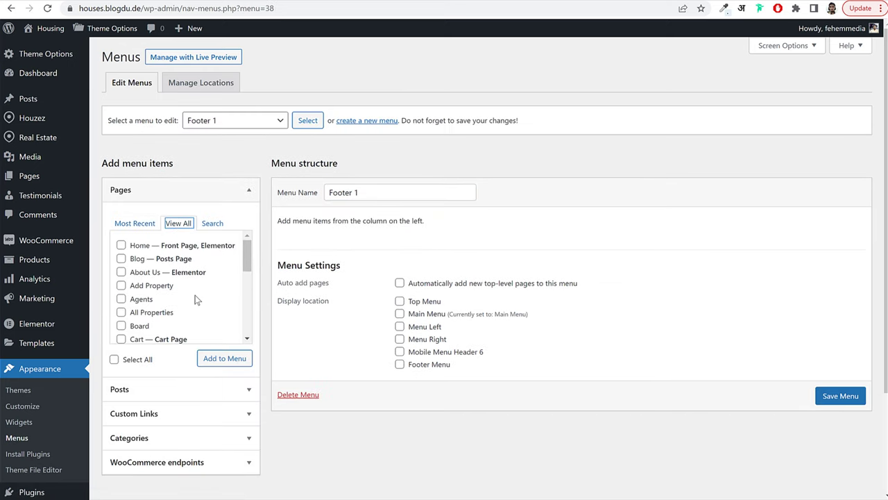
scroll(197, 299, "down", 1)
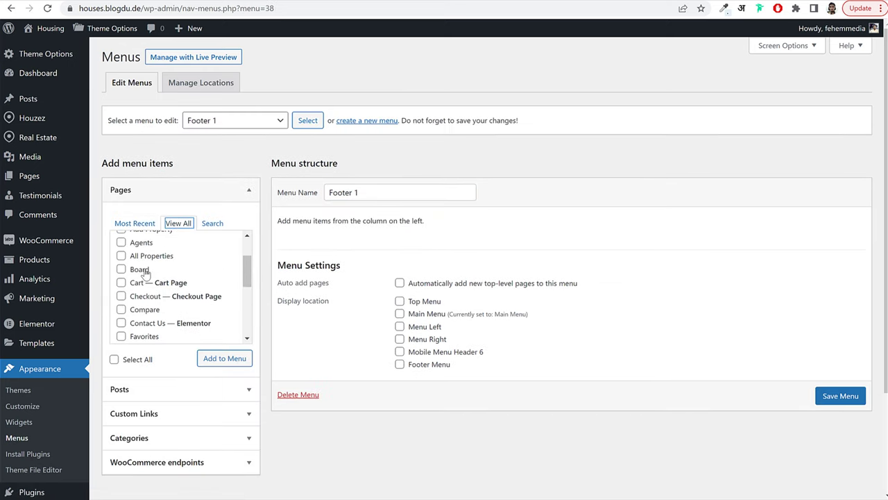
left_click(142, 271)
left_click(145, 311)
left_click(144, 335)
left_click(236, 361)
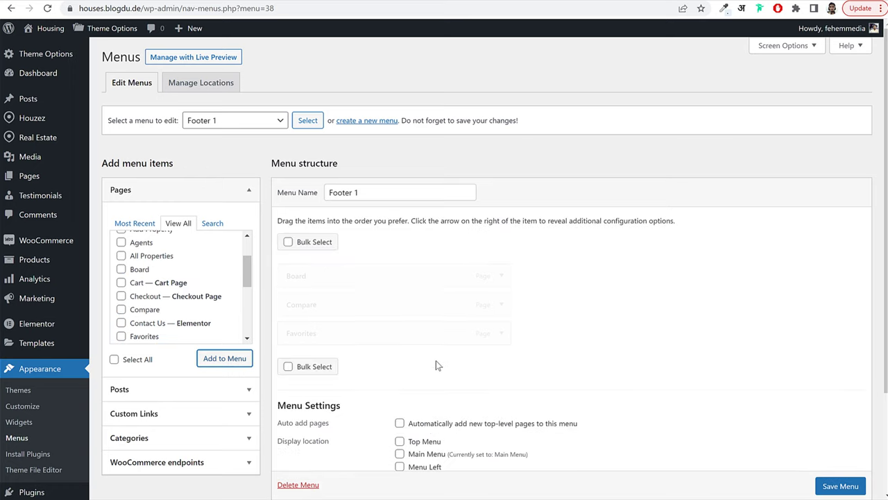
scroll(444, 402, "down", 2)
left_click(841, 425)
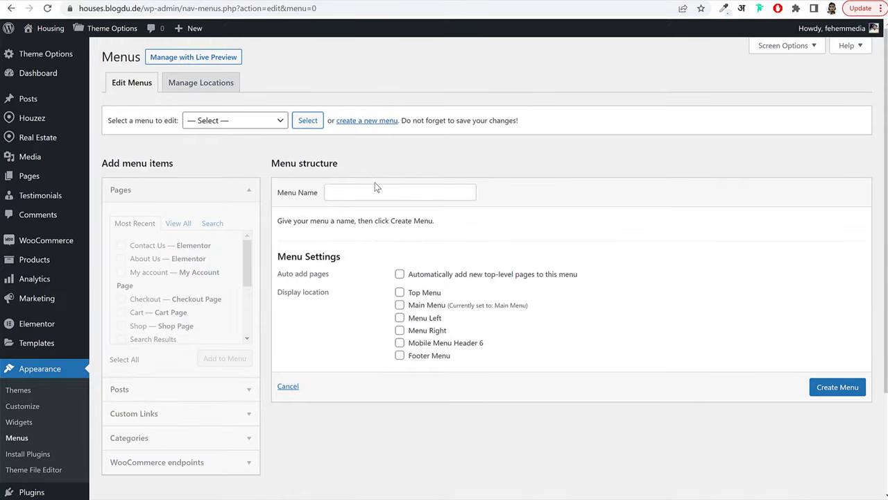
- Create the Footer 2 menu and tick the My Profile and My Properties pages
left_click(373, 191)
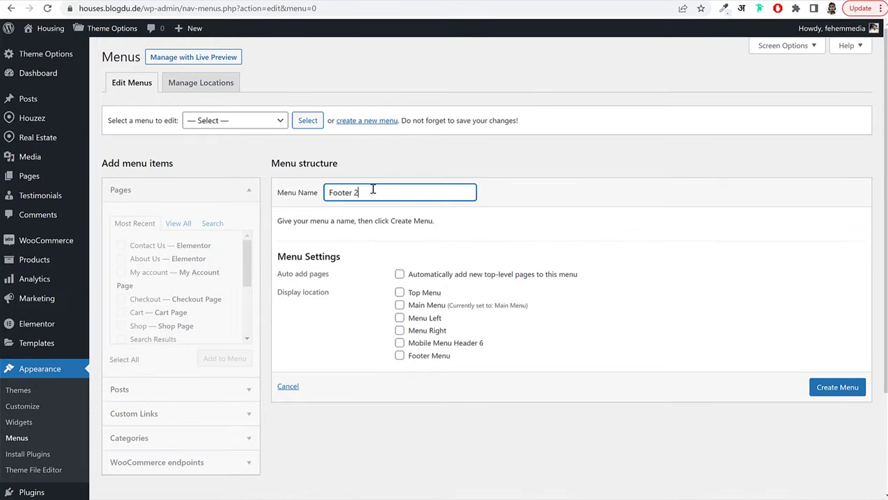
left_click(836, 387)
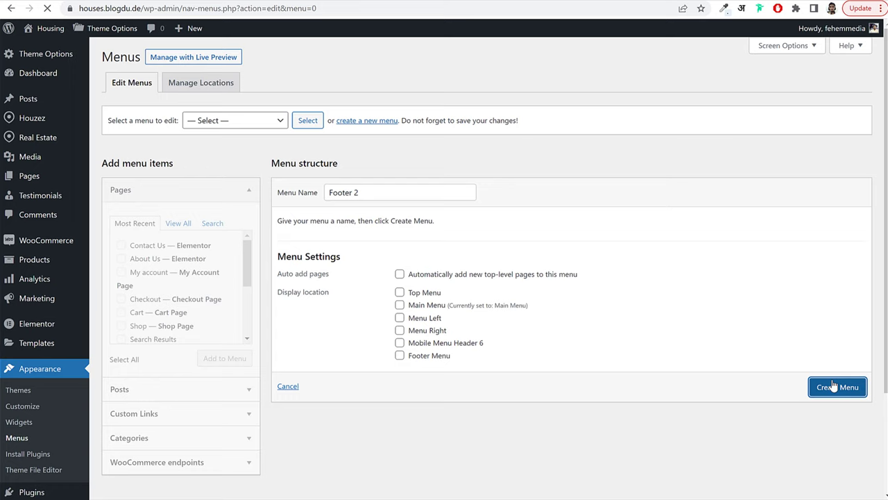
left_click(178, 223)
scroll(177, 309, "down", 3)
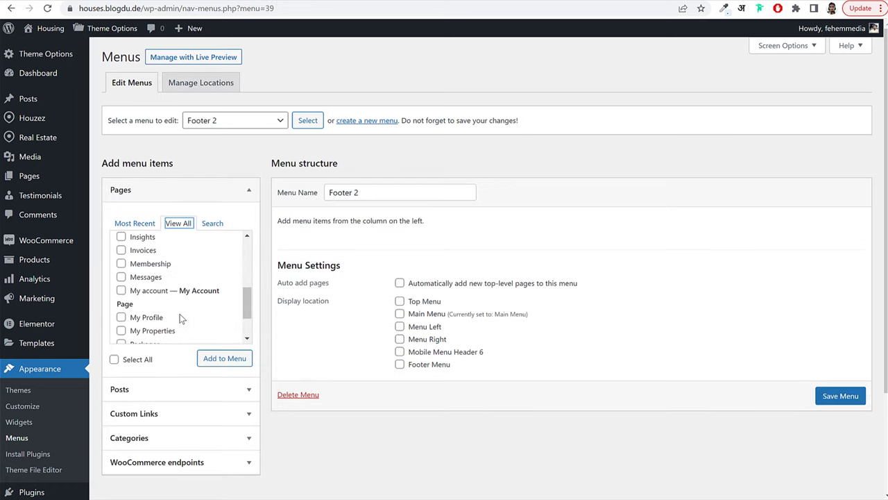
scroll(179, 305, "down", 2)
left_click(149, 266)
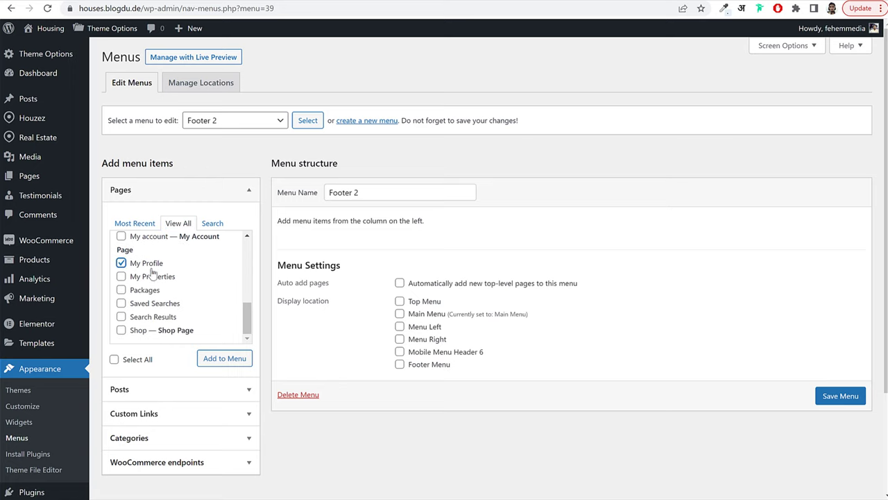
left_click(152, 277)
- Tick Saved Searches, add the three pages to Footer 2, and save the menu
scroll(154, 321, "down", 2)
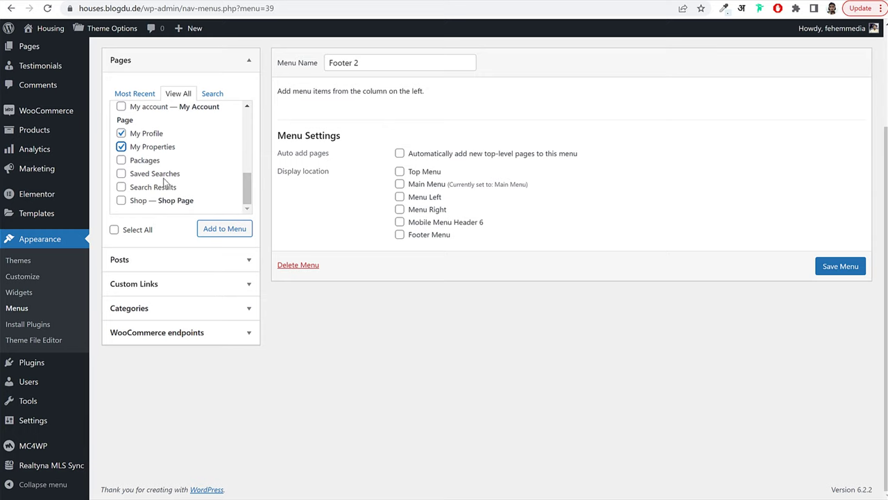
left_click(165, 177)
left_click(220, 230)
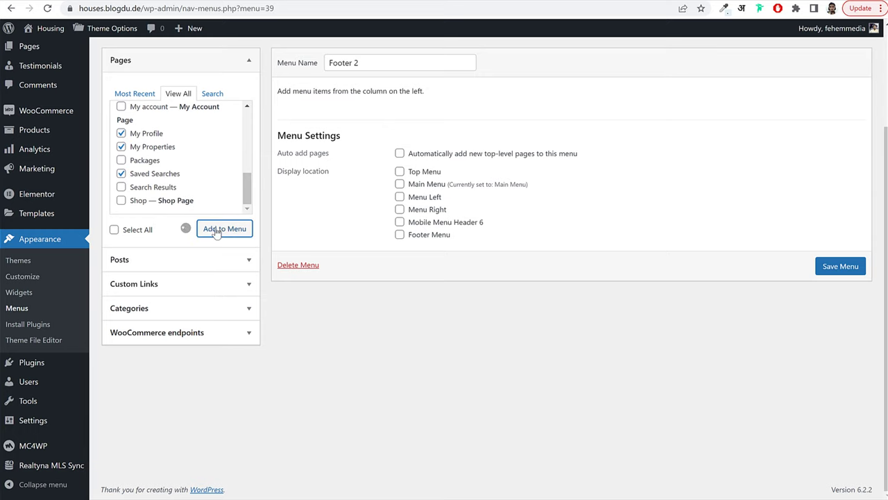
left_click(842, 403)
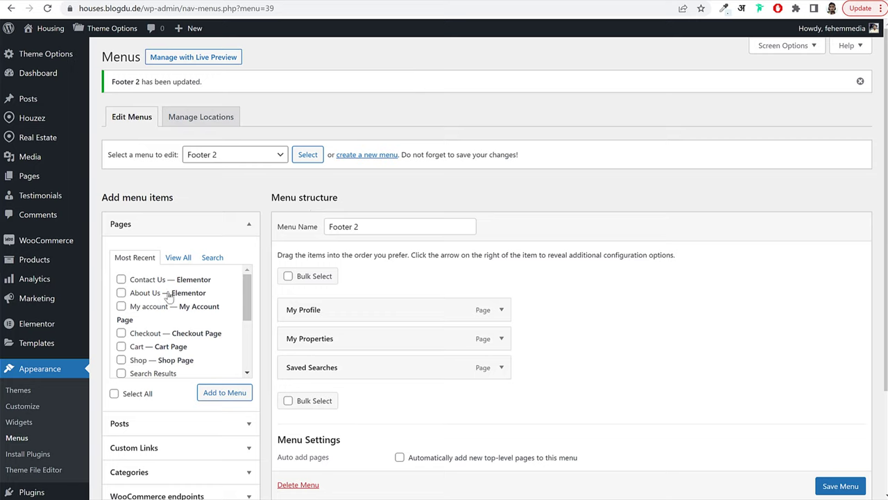
scroll(273, 255, "down", 2)
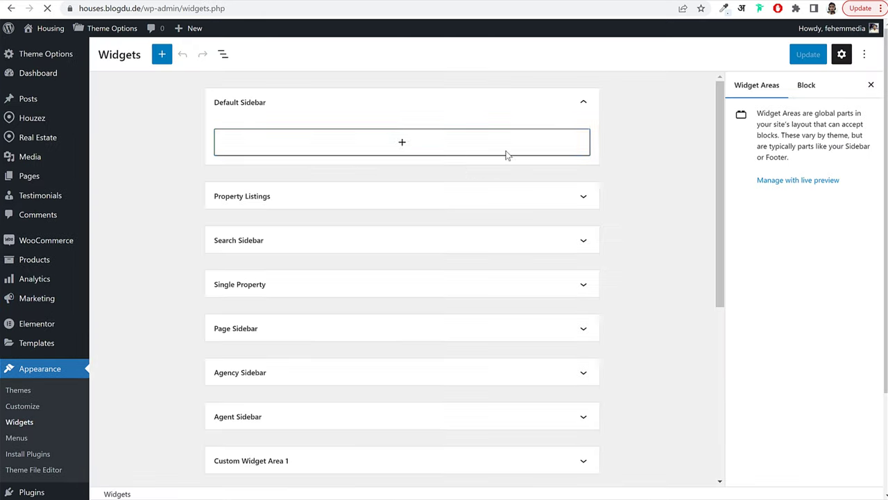
- Insert a HOUZEZ: Contact Us widget into Footer Area 1 via a 'conta' block search
left_click(464, 105)
scroll(371, 250, "down", 3)
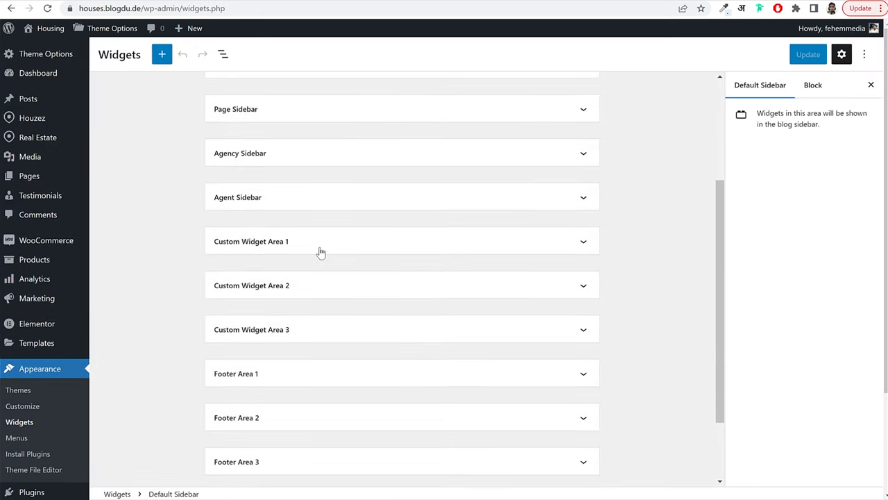
scroll(330, 250, "down", 2)
left_click(277, 293)
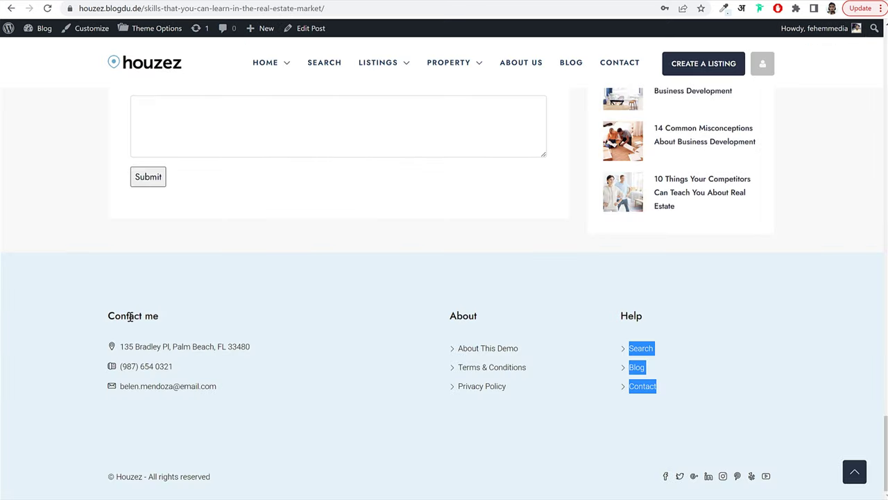
left_click_drag(105, 318, 172, 327)
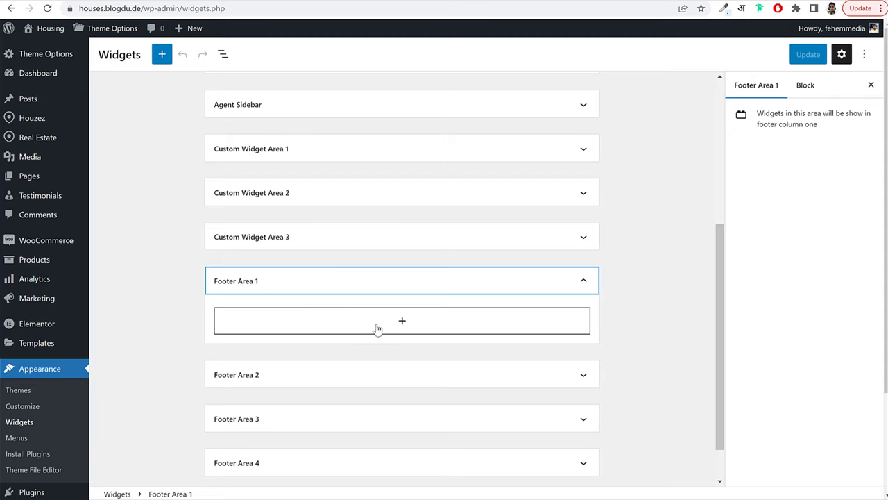
left_click(380, 324)
type("contt")
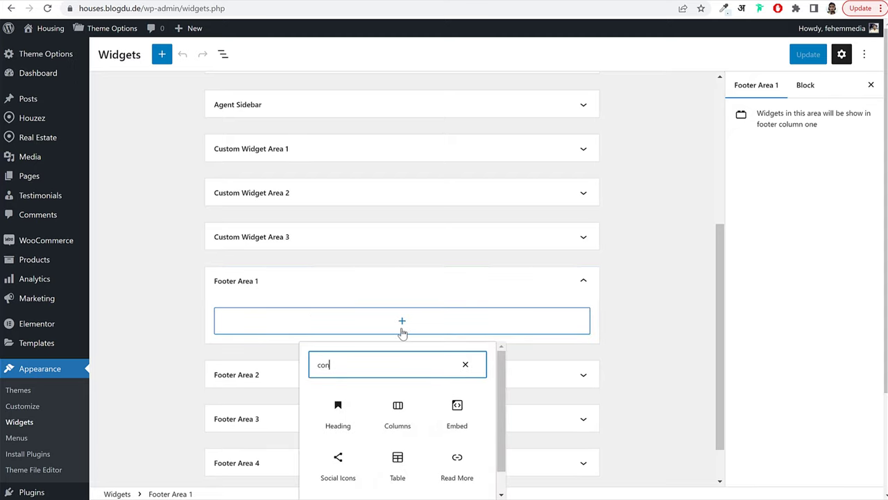
key("BackSpace")
type("a")
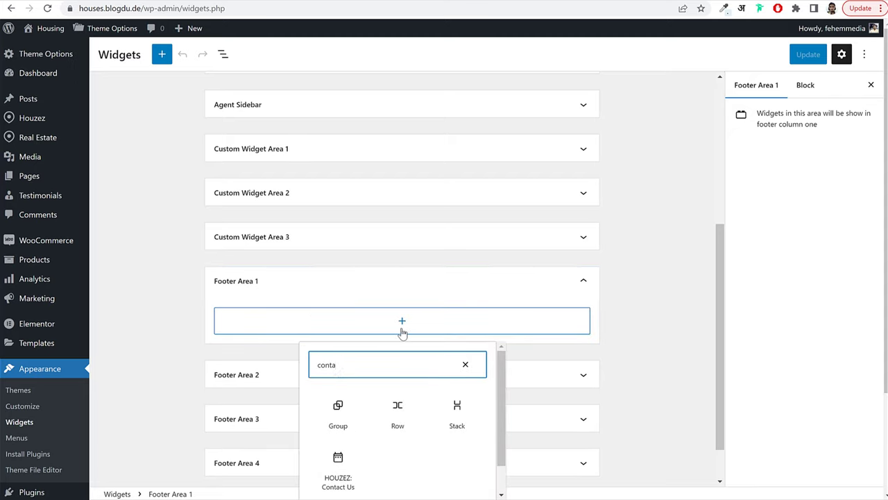
scroll(340, 437, "down", 1)
left_click(338, 445)
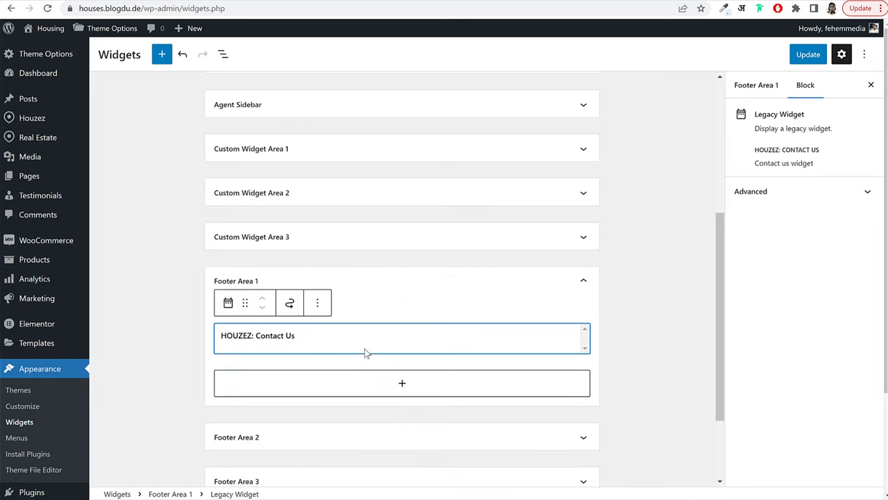
- Fill the widget's Address and Phone Number fields using the live footer's contact details
scroll(542, 326, "down", 2)
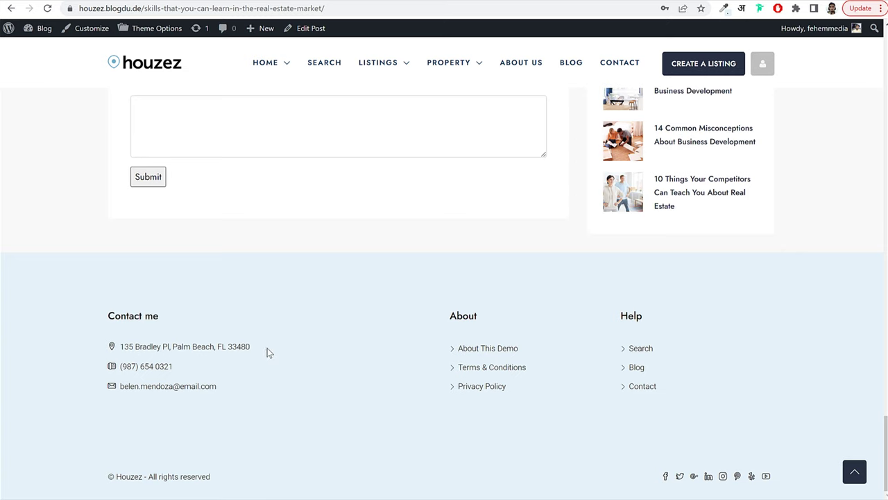
left_click_drag(265, 348, 111, 345)
key("ctrl+c")
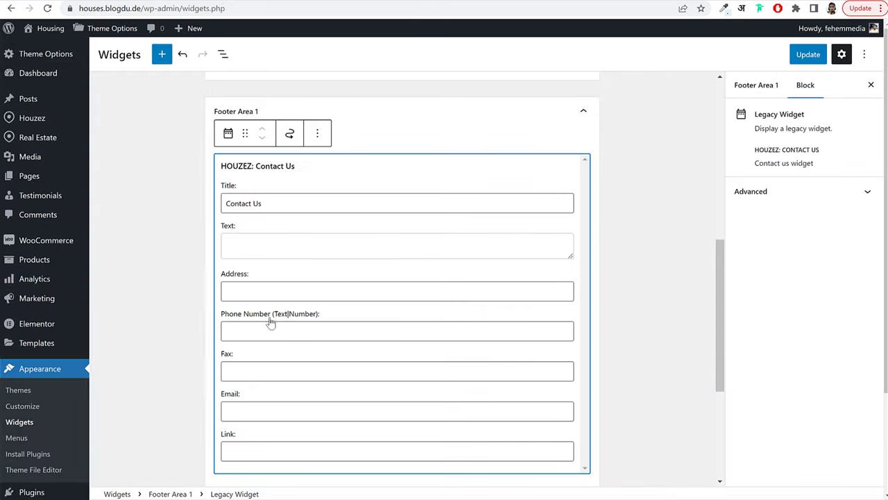
left_click(265, 290)
key("ctrl+v")
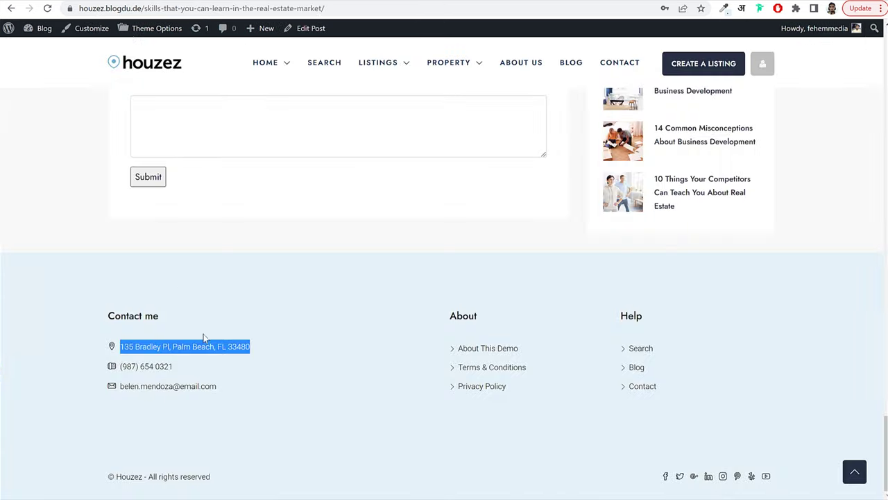
left_click_drag(192, 371, 116, 372)
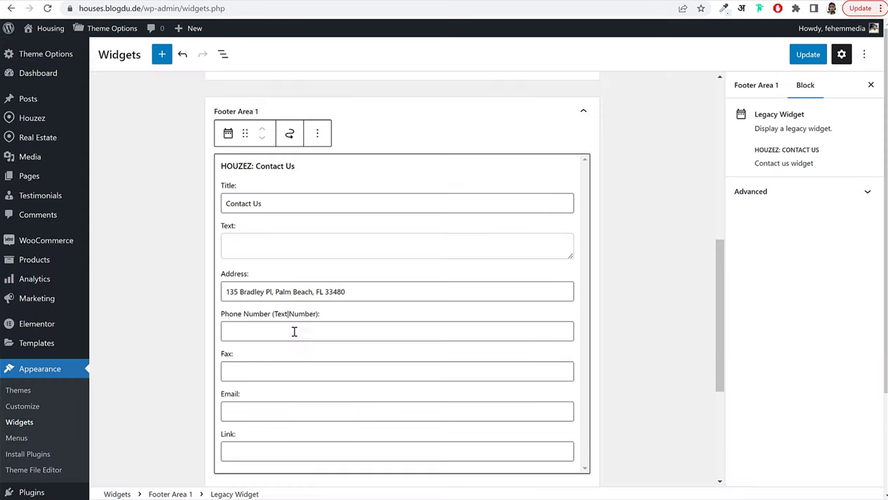
left_click(295, 332)
triple_click(244, 332)
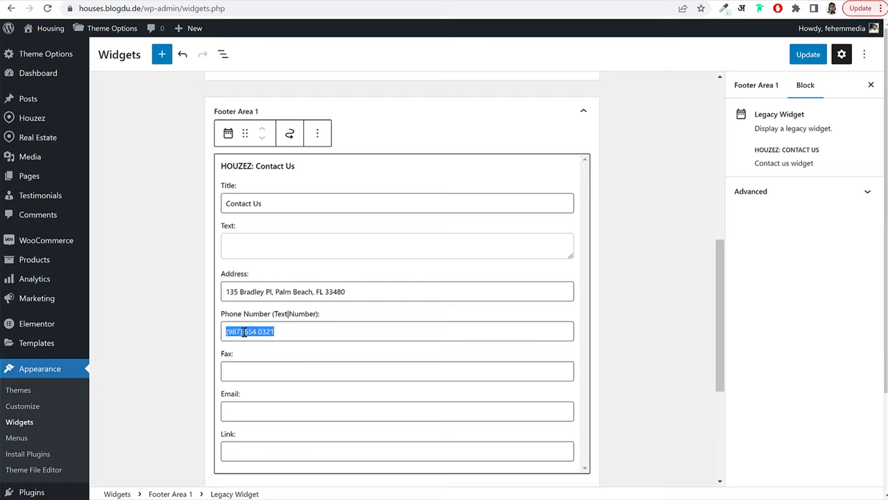
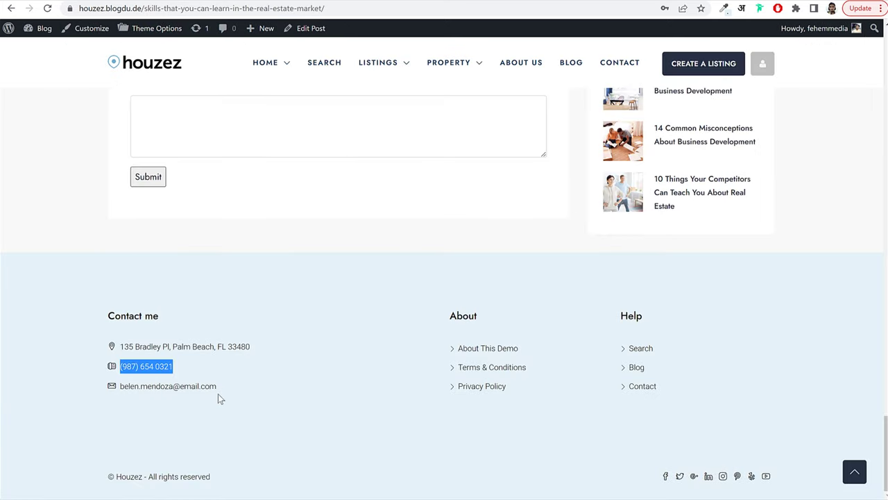
- Paste the footer's e-mail address into the Email field and check the widget preview
left_click_drag(218, 393, 121, 389)
key("ctrl+c")
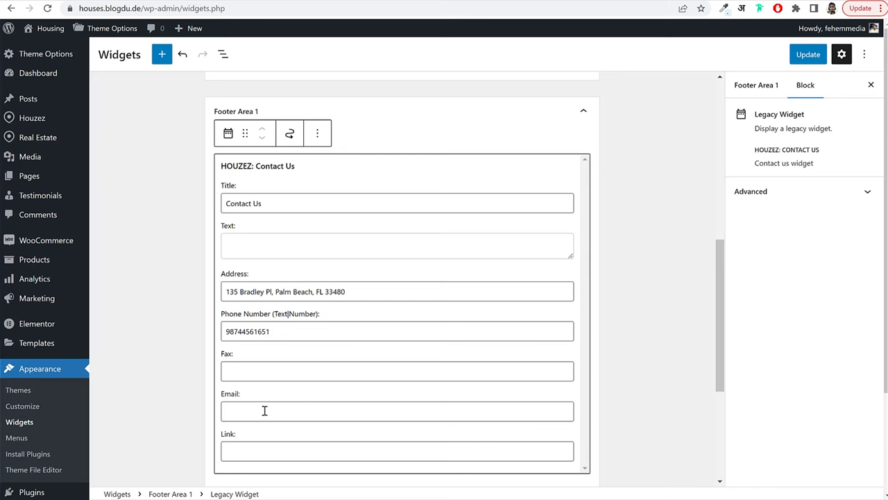
left_click(264, 411)
key("ctrl+v")
left_click(640, 213)
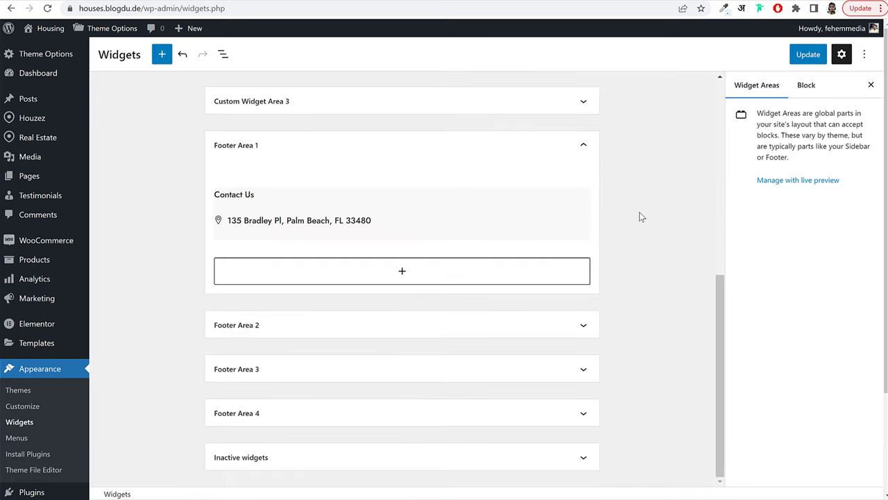
left_click(303, 222)
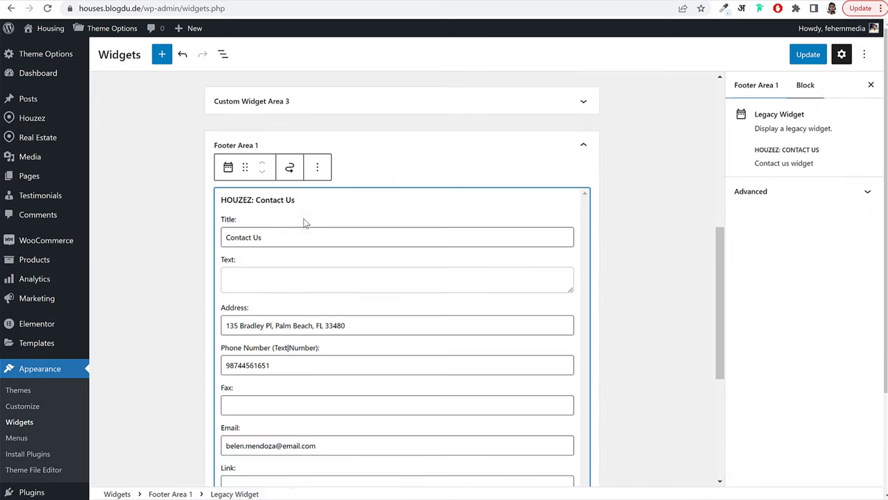
triple_click(276, 448)
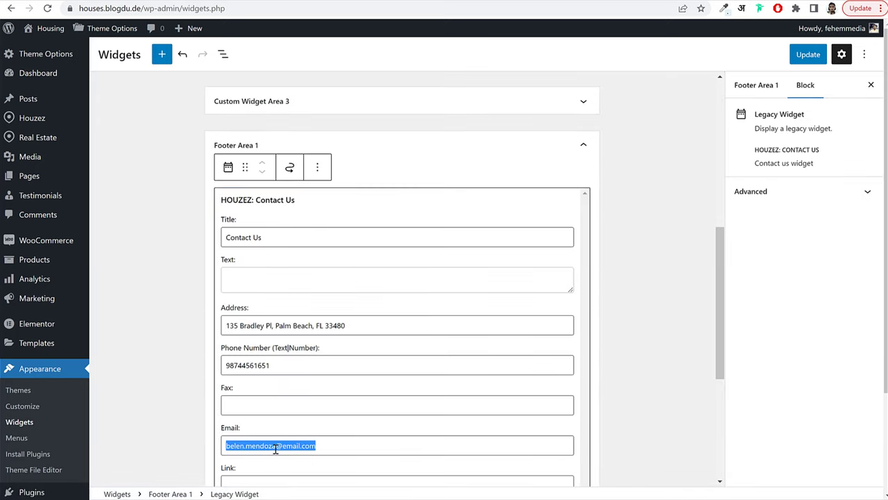
scroll(614, 235, "down", 3)
left_click(608, 240)
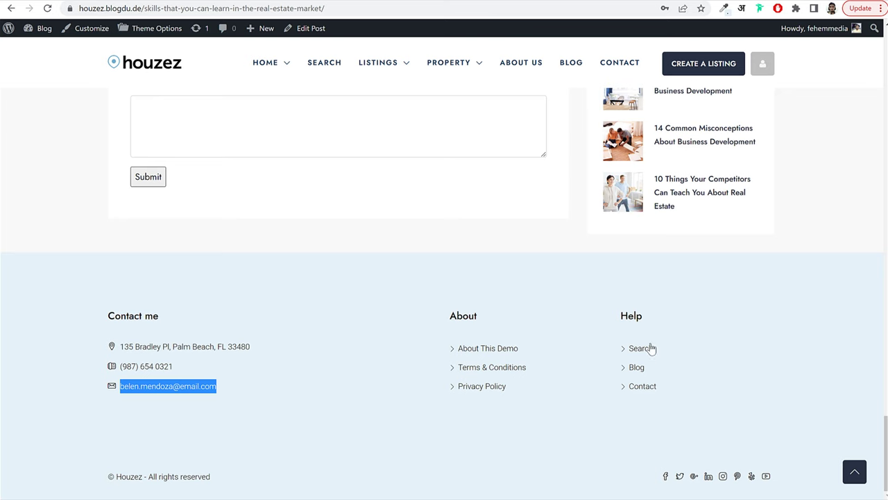
double_click(445, 320)
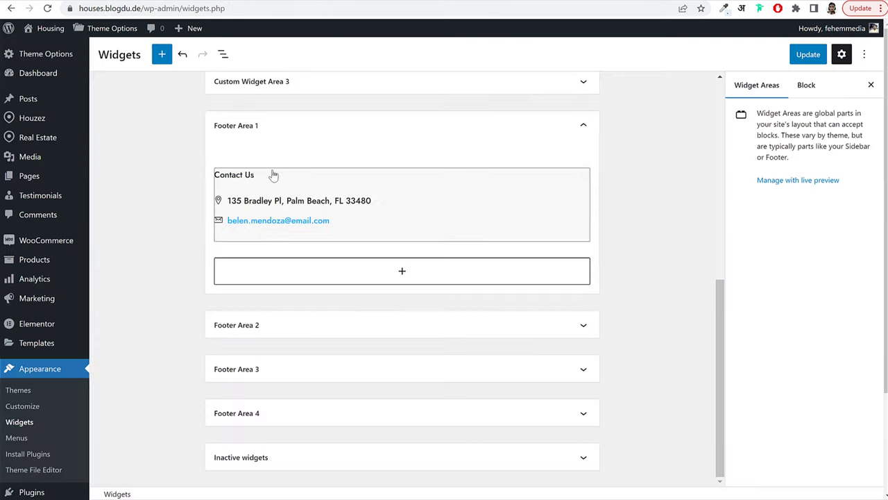
- Add a Navigation Menu widget showing the Footer 1 menu to Footer Area 2
left_click(275, 125)
left_click(264, 328)
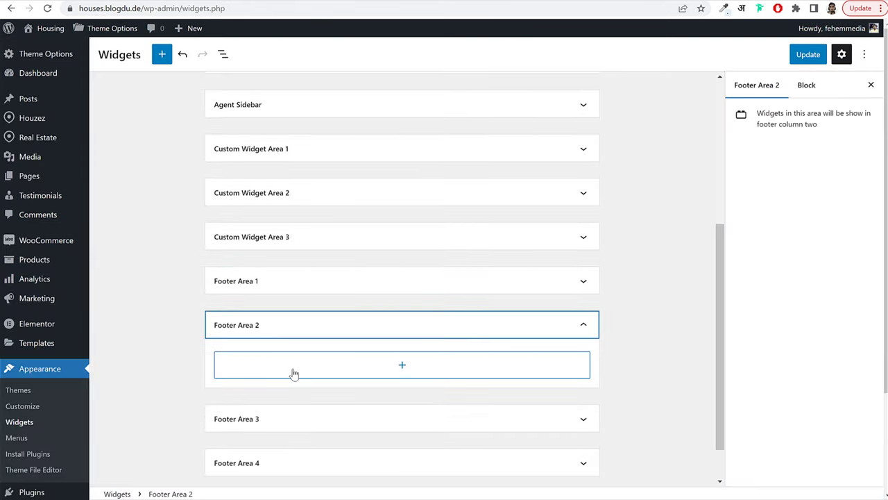
left_click(293, 371)
type("nav")
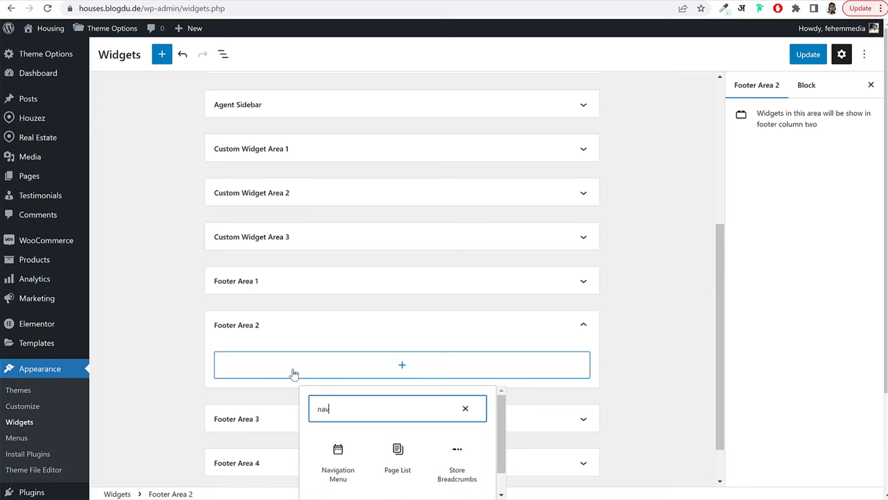
left_click(336, 451)
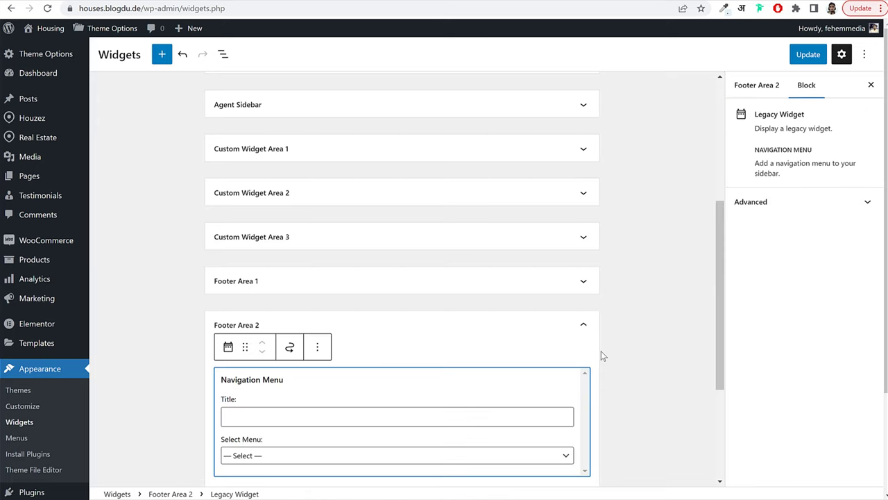
scroll(318, 338, "down", 2)
left_click(296, 303)
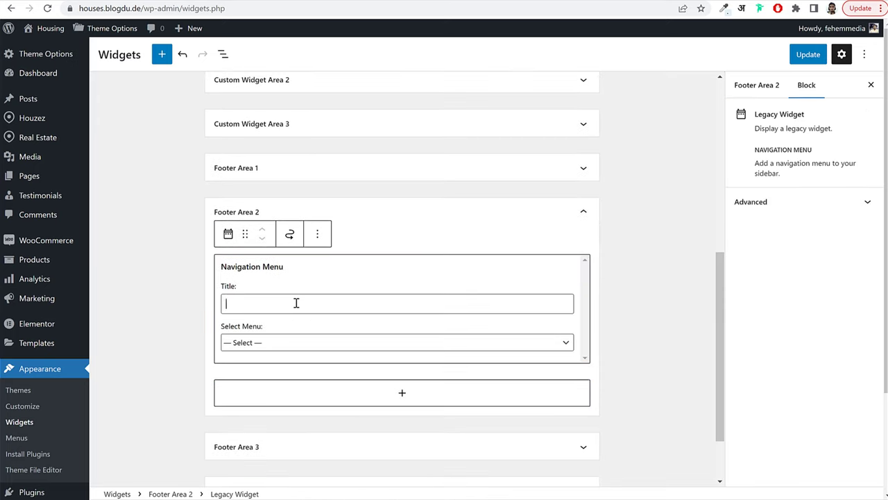
left_click(277, 342)
left_click(259, 367)
left_click(618, 287)
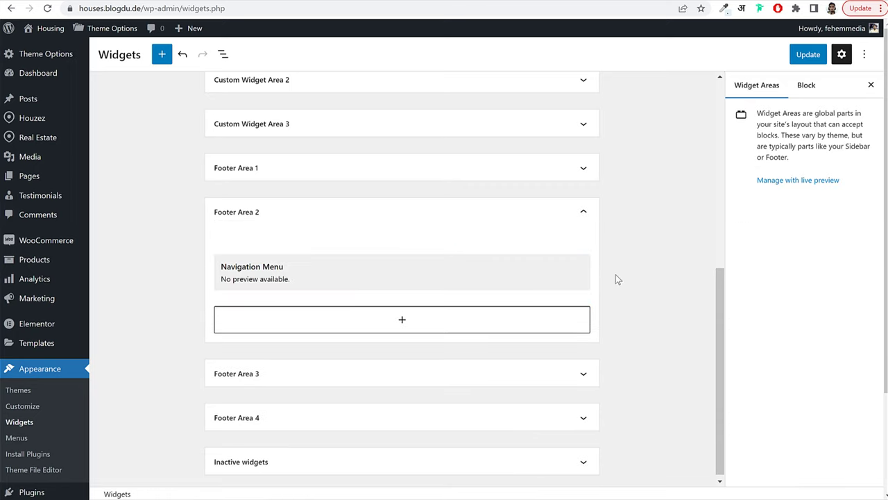
left_click(573, 235)
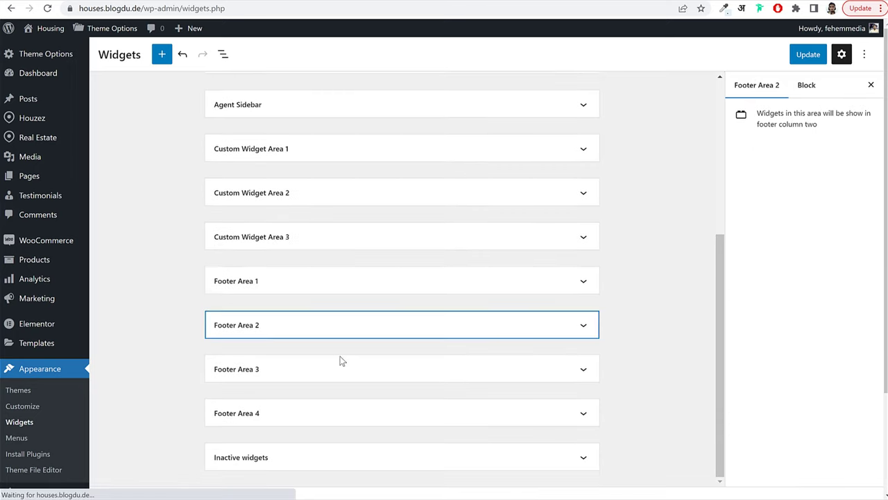
- Add a Navigation Menu widget titled Help showing Footer 2 to Footer Area 3, then save
left_click(329, 369)
left_click(370, 416)
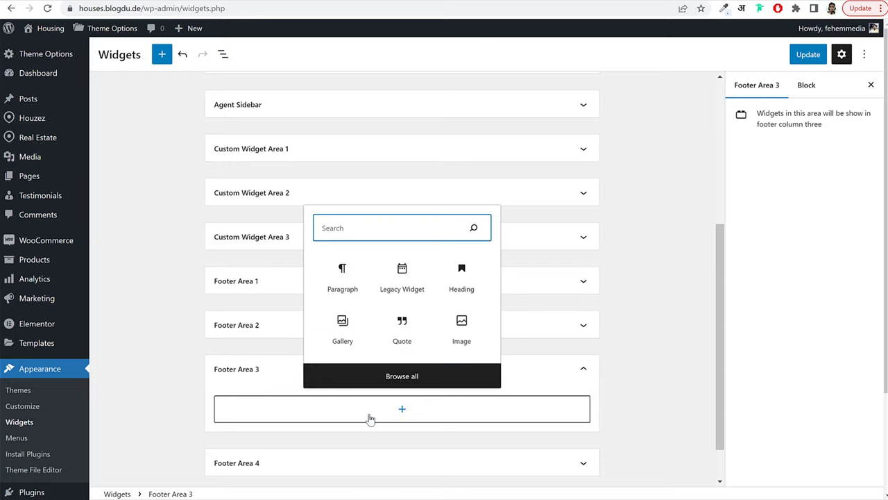
type("nav")
left_click(349, 340)
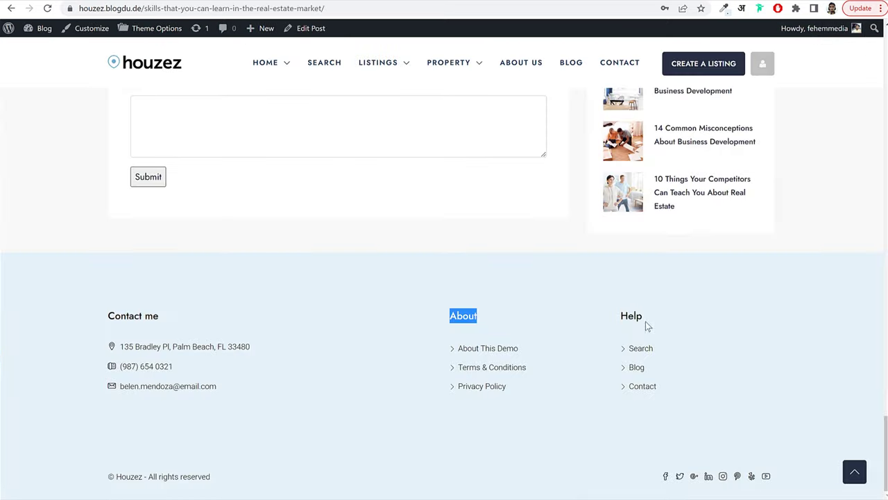
left_click_drag(646, 321, 623, 313)
key("ctrl+c")
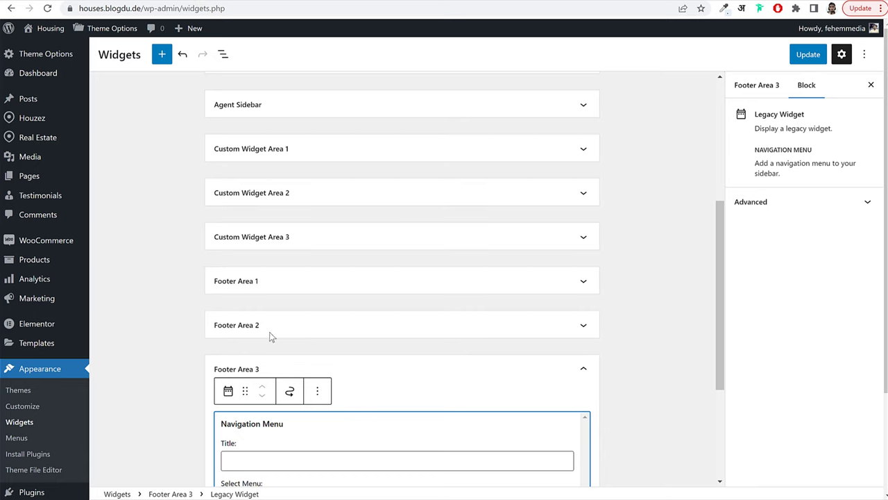
left_click(262, 458)
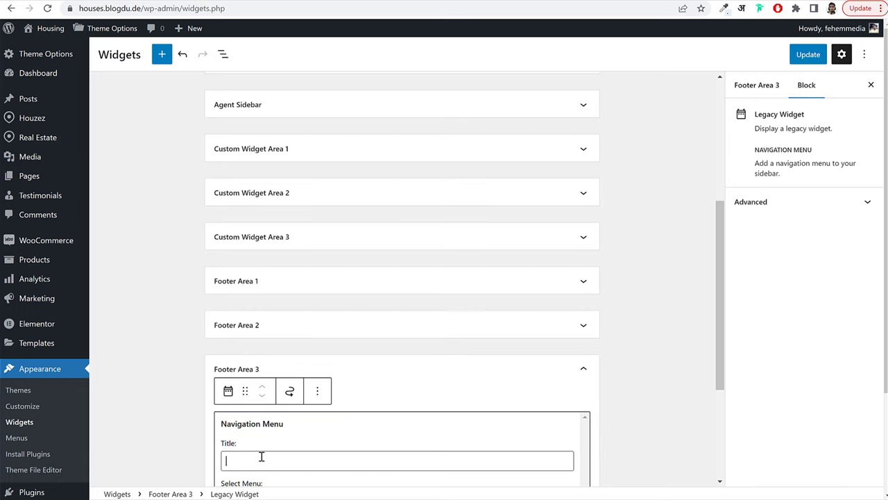
key("ctrl+v")
scroll(388, 385, "down", 3)
left_click(325, 309)
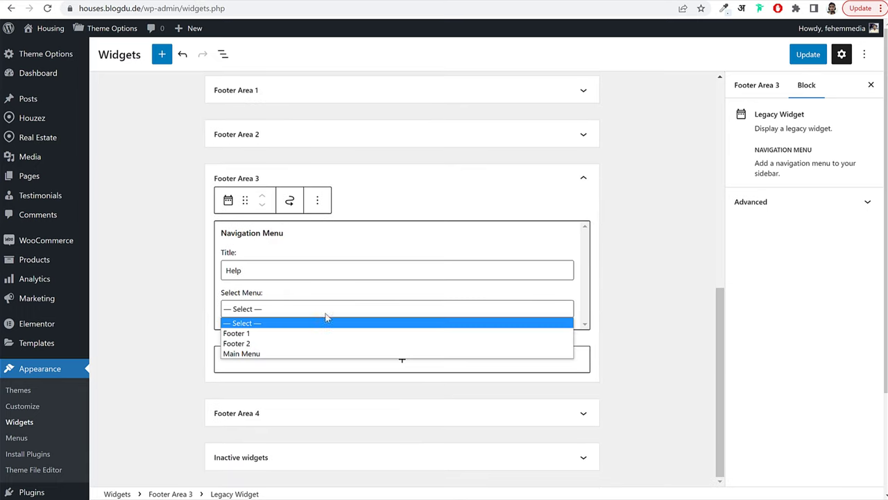
left_click(287, 343)
left_click(633, 275)
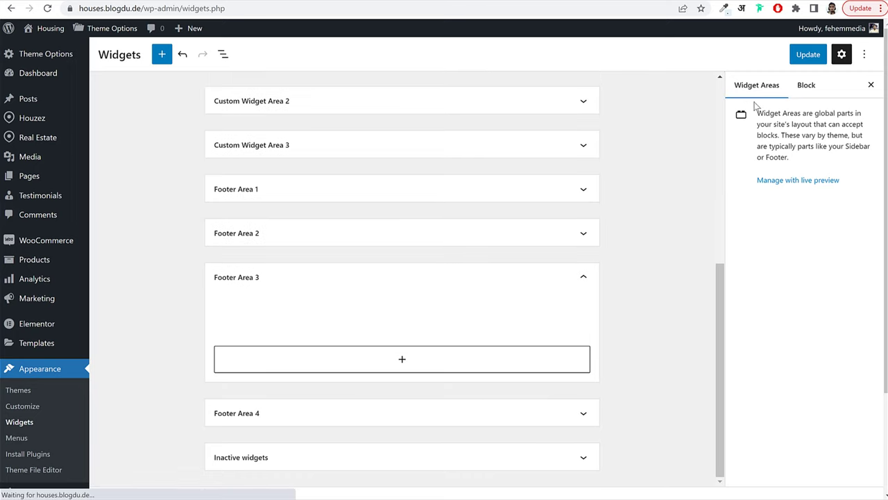
left_click(803, 55)
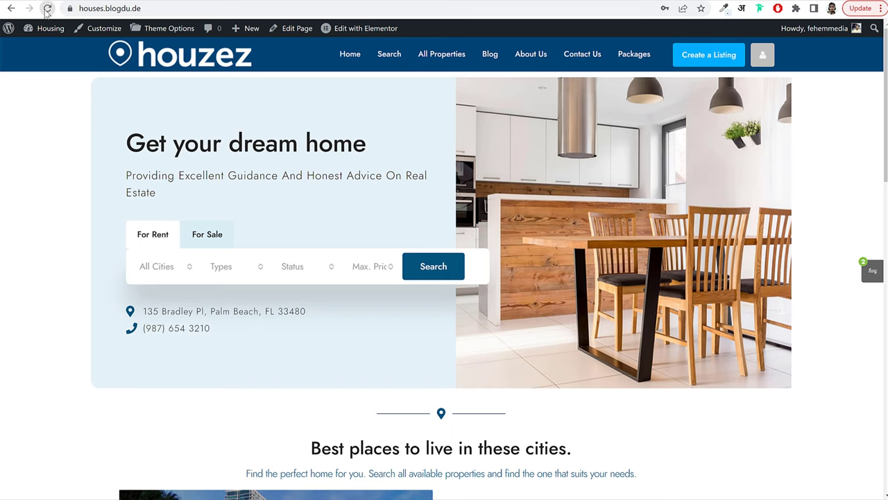
left_click(48, 9)
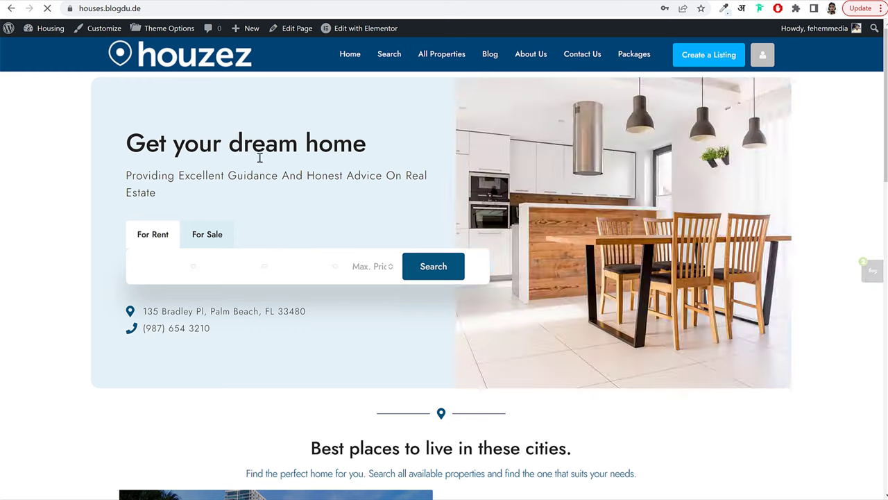
scroll(260, 167, "down", 15)
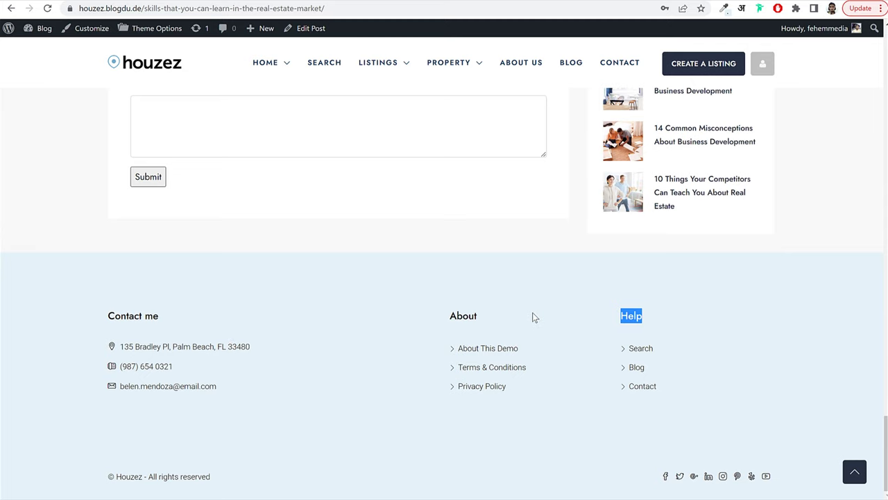
scroll(535, 317, "up", 2)
scroll(446, 326, "down", 2)
left_click_drag(115, 312, 410, 318)
left_click(410, 317)
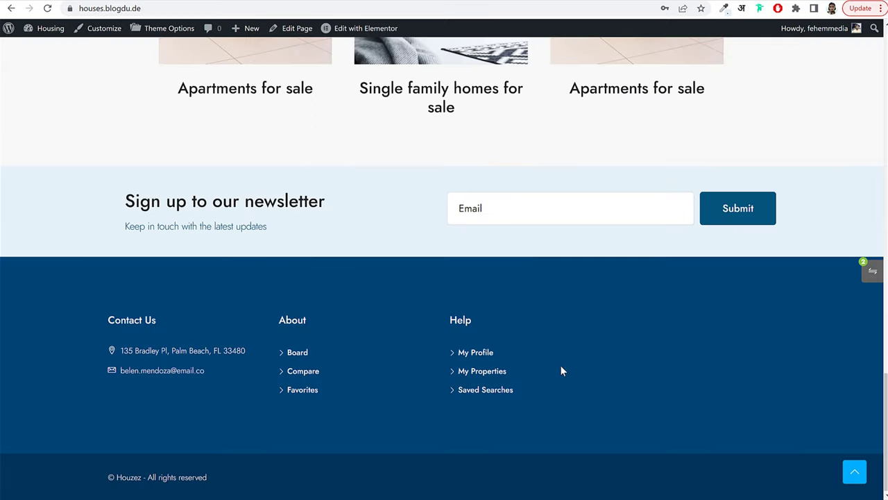
scroll(443, 238, "up", 15)
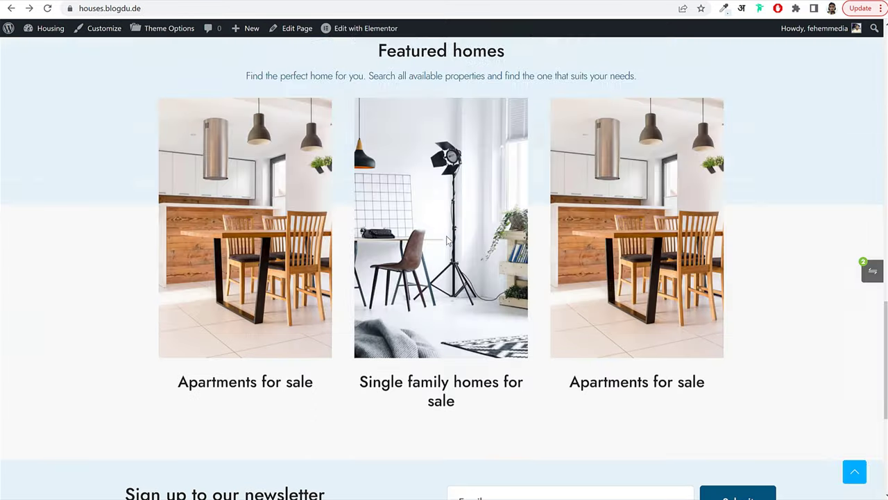
left_click(491, 55)
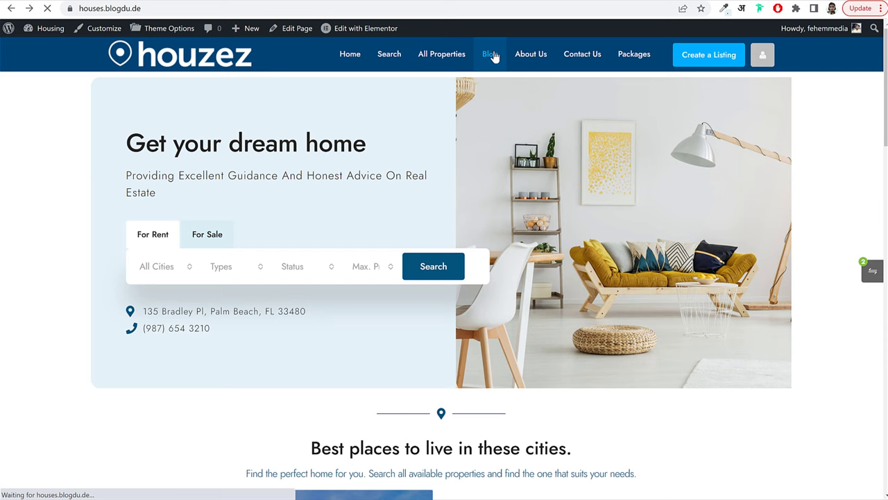
scroll(515, 164, "down", 4)
scroll(515, 164, "up", 4)
scroll(696, 158, "down", 2)
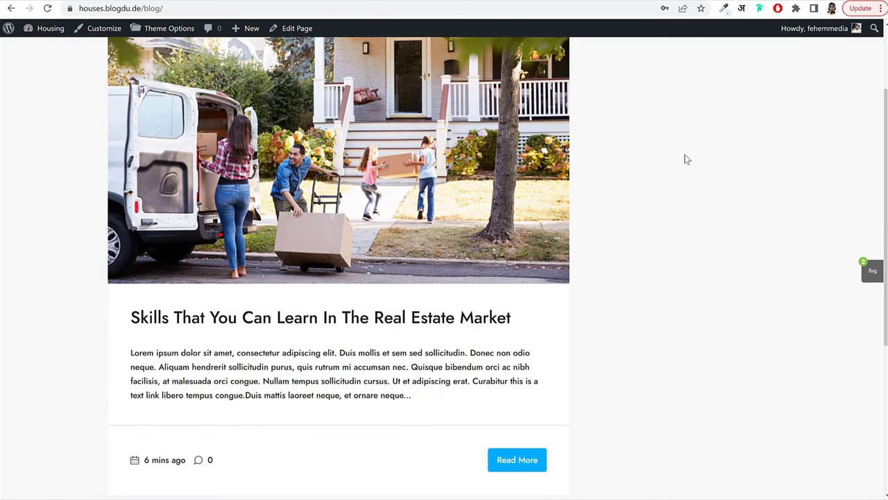
left_click(569, 100)
scroll(572, 103, "down", 2)
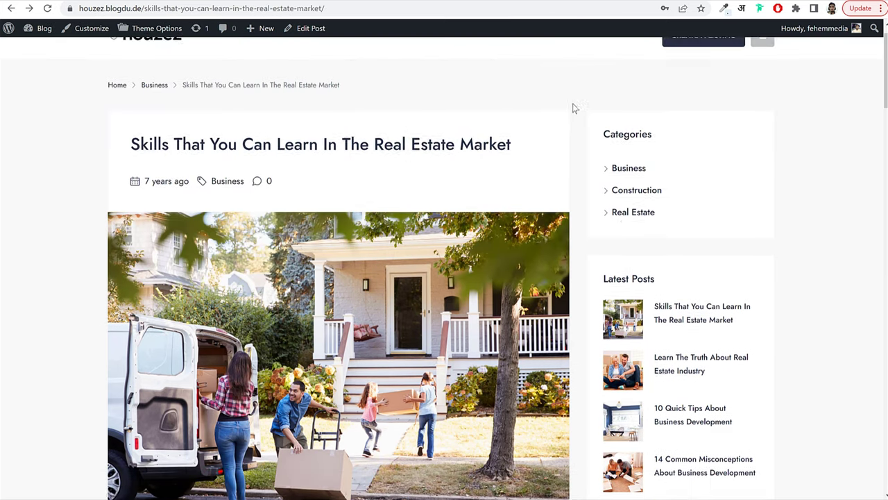
scroll(633, 134, "up", 1)
left_click_drag(668, 97, 613, 93)
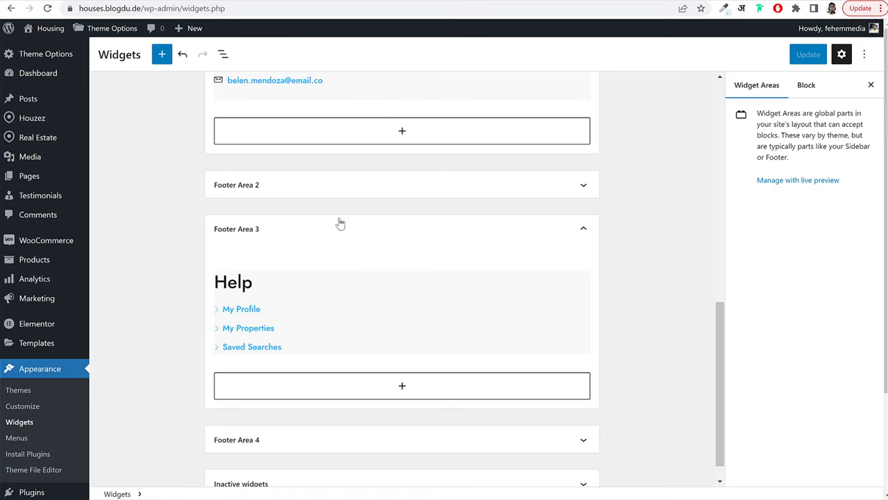
- Add a Categories List block to the Default Sidebar
left_click(340, 228)
scroll(320, 232, "up", 3)
left_click(263, 352)
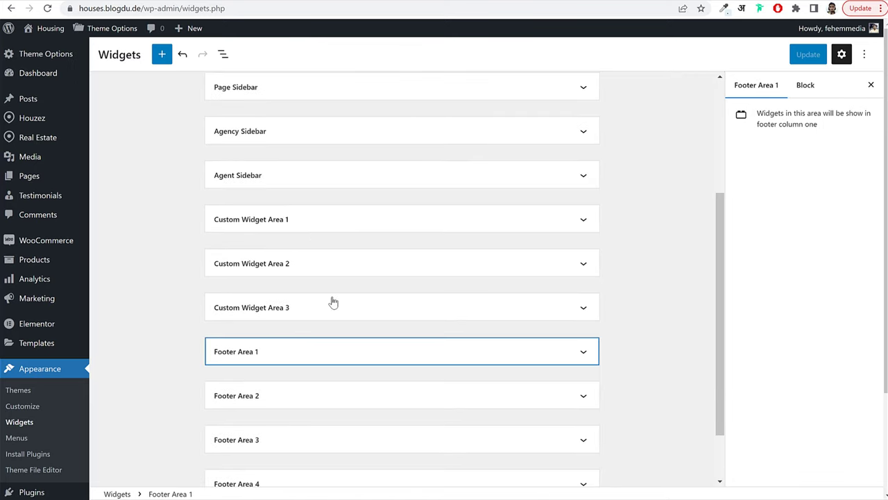
scroll(310, 197, "up", 3)
left_click(277, 103)
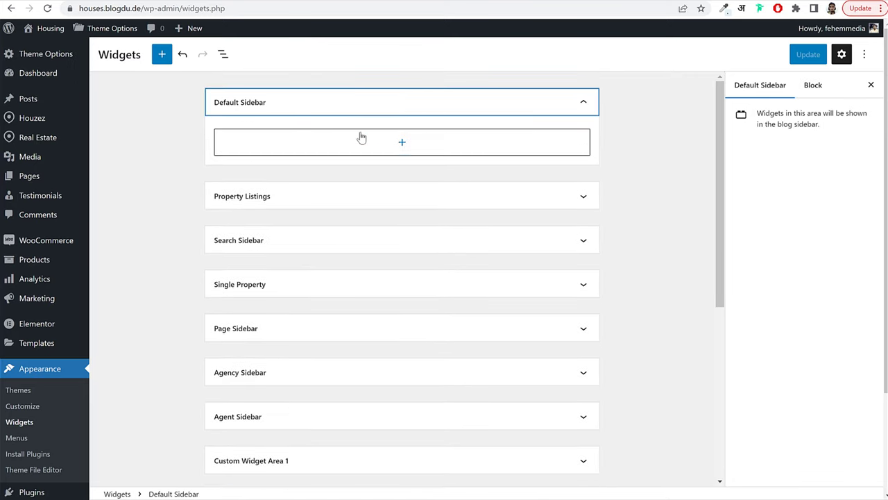
left_click(394, 144)
type("cate")
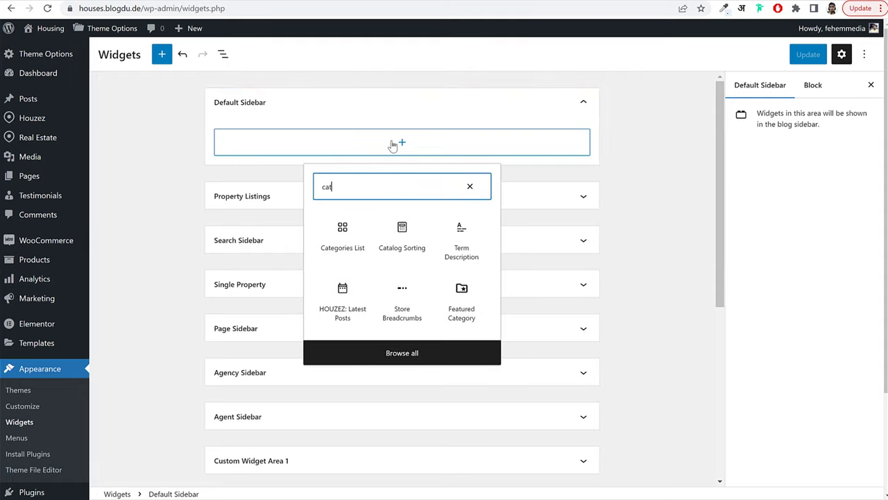
left_click(341, 234)
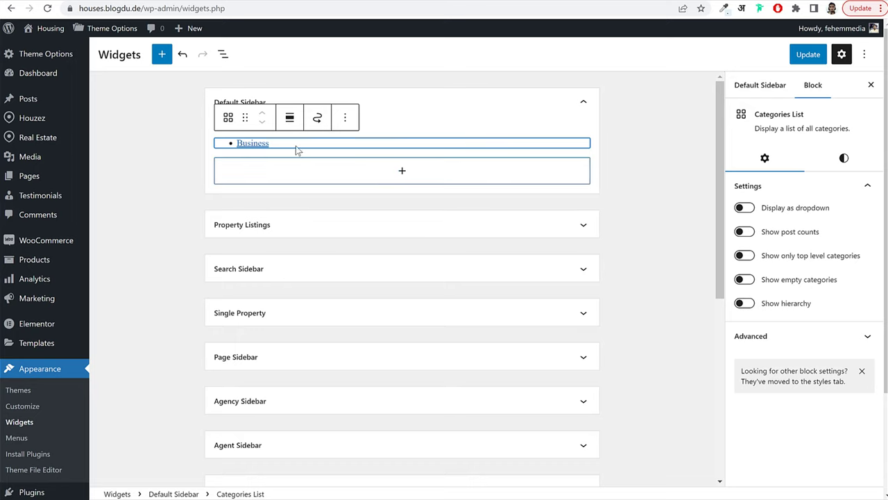
- Add a HOUZEZ: Latest Posts widget below the categories, save the sidebar, and open Theme Options
left_click(371, 178)
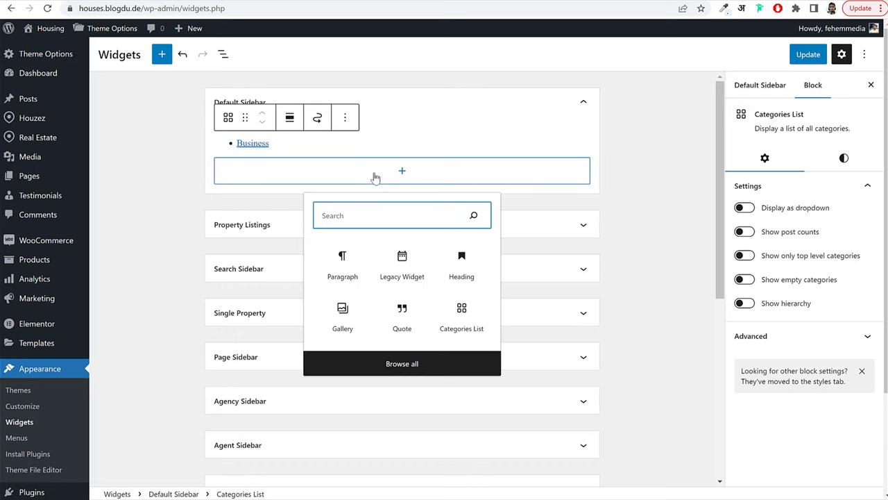
type("l")
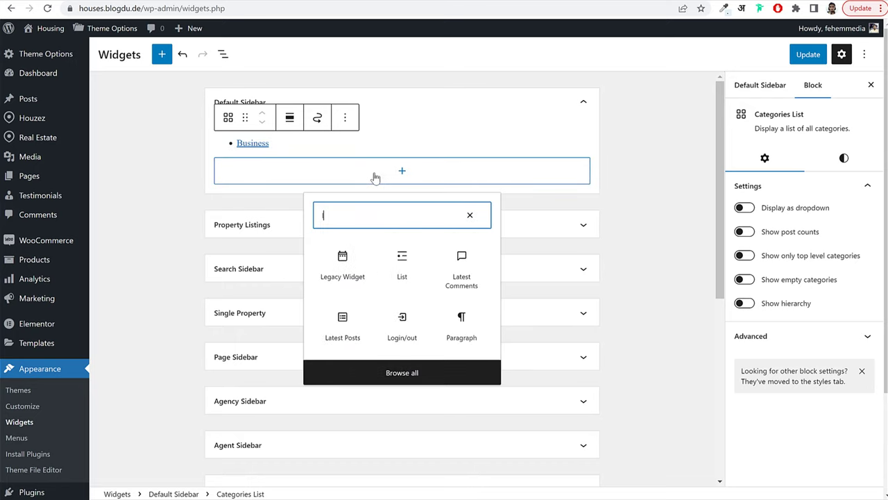
type("atest")
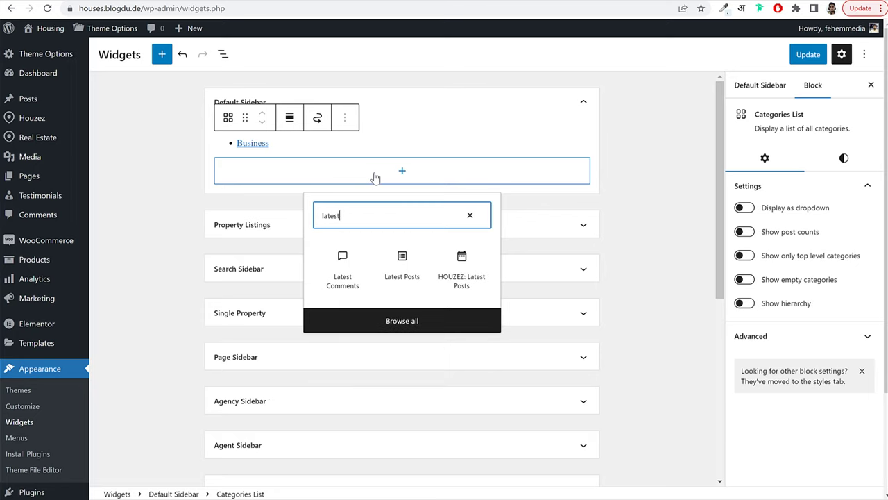
left_click(455, 278)
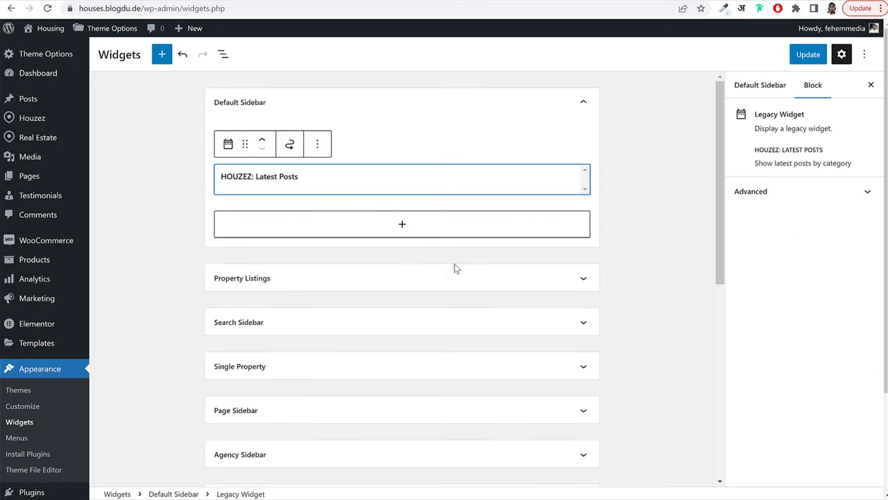
left_click(809, 54)
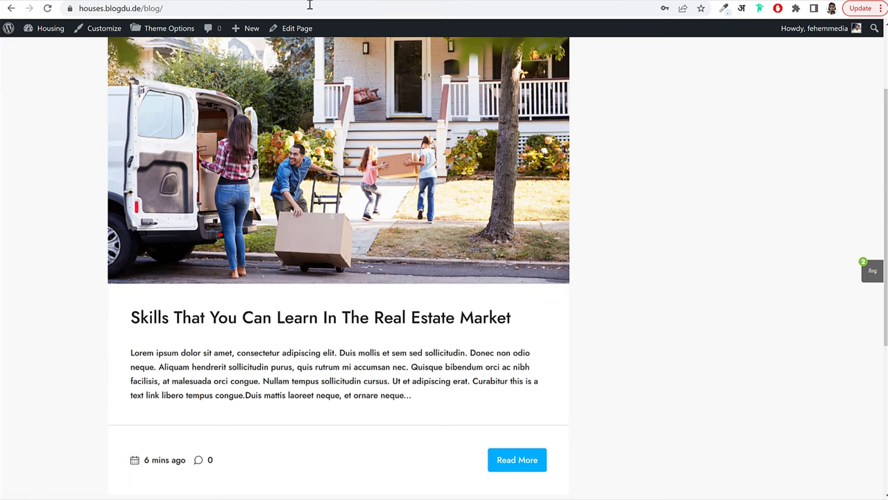
scroll(208, 139, "up", 3)
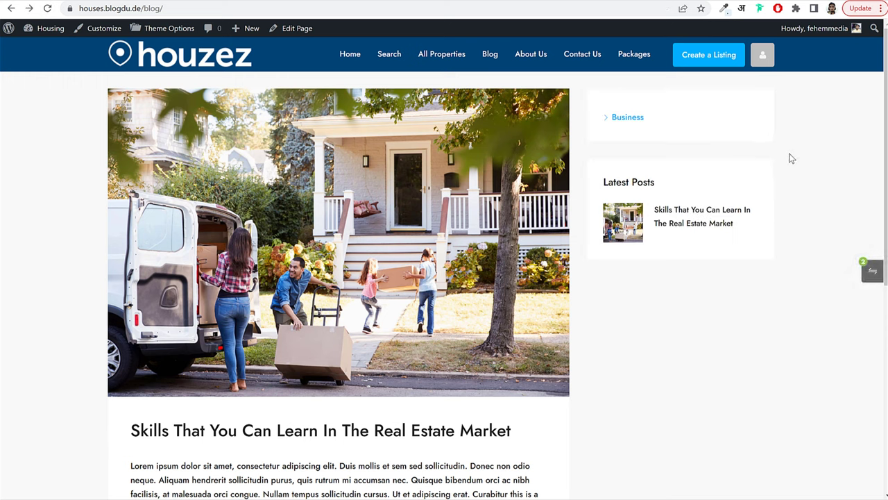
left_click(161, 31)
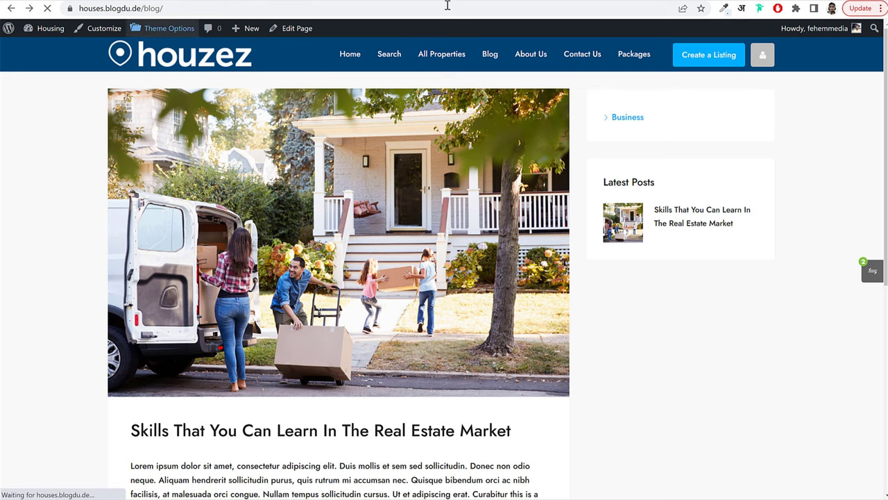
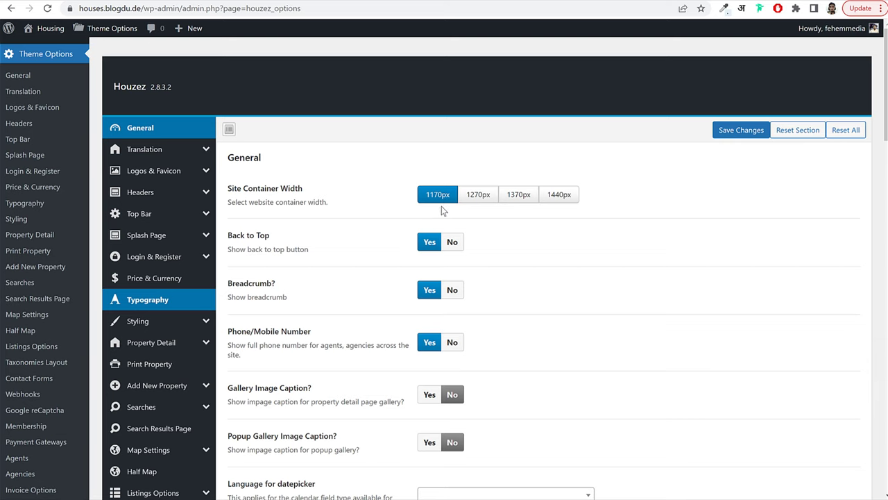
- Save the General theme options with sticky sidebars on listing and property pages, then go to Logos & Favicon
scroll(549, 281, "down", 1)
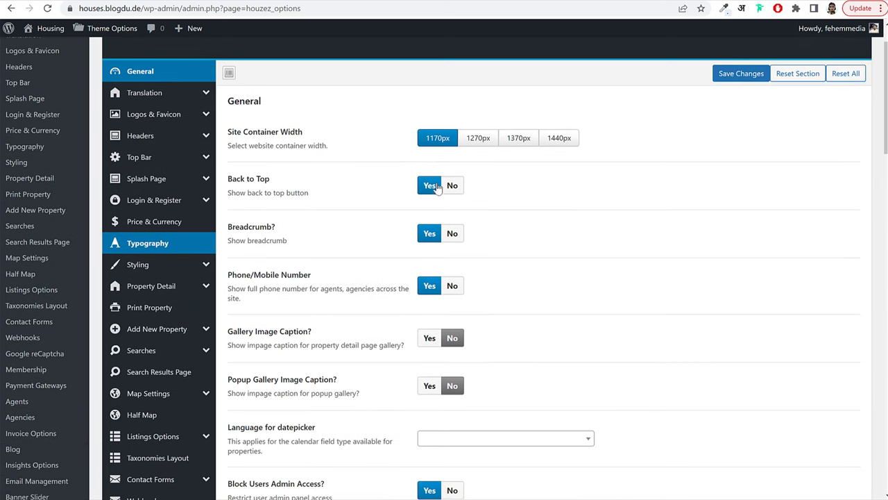
scroll(370, 270, "down", 2)
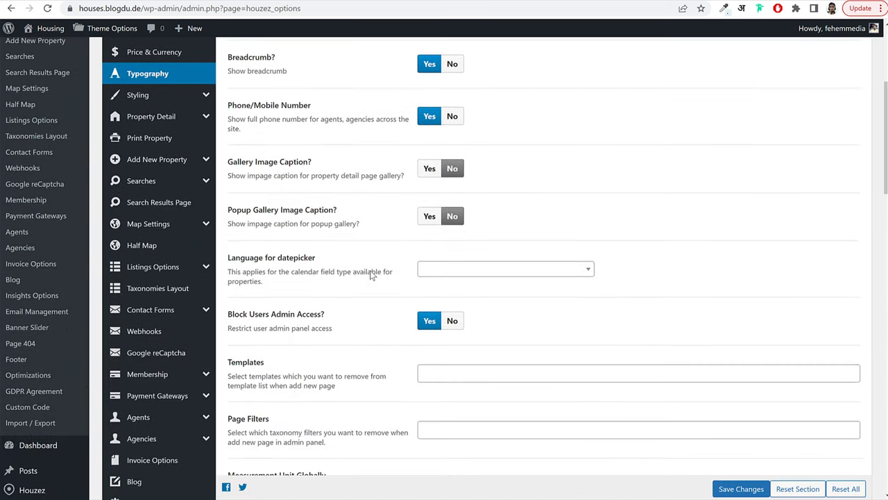
scroll(370, 270, "down", 2)
scroll(371, 271, "down", 3)
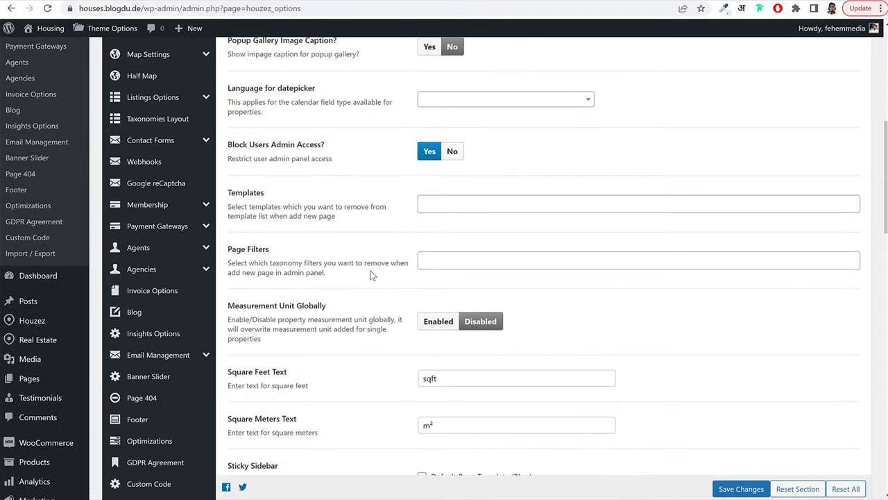
scroll(372, 276, "down", 1)
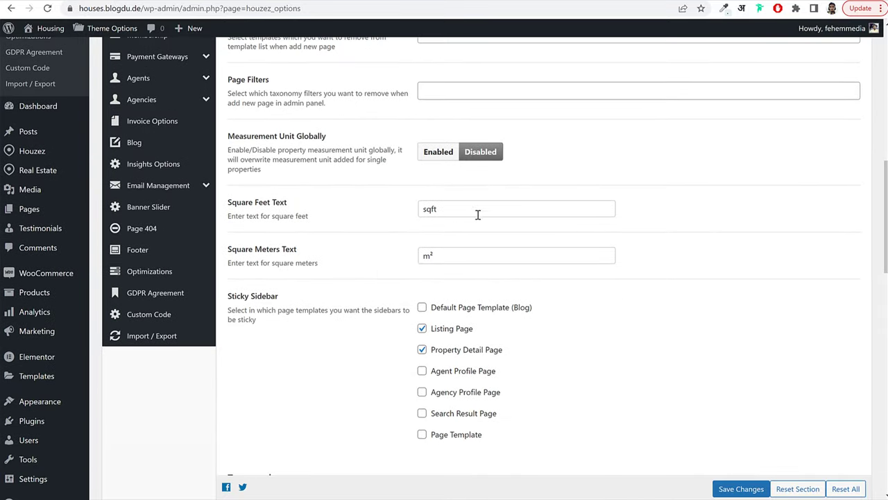
scroll(479, 236, "down", 2)
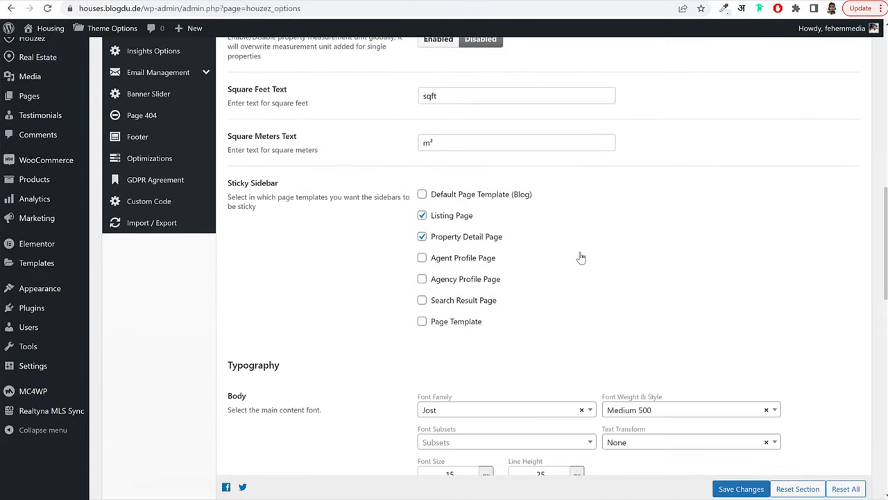
scroll(569, 260, "down", 4)
scroll(481, 284, "down", 10)
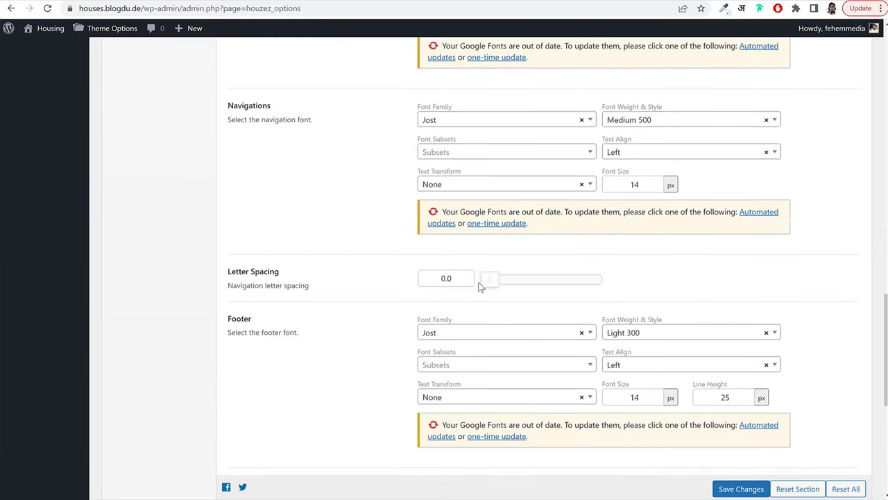
left_click(741, 452)
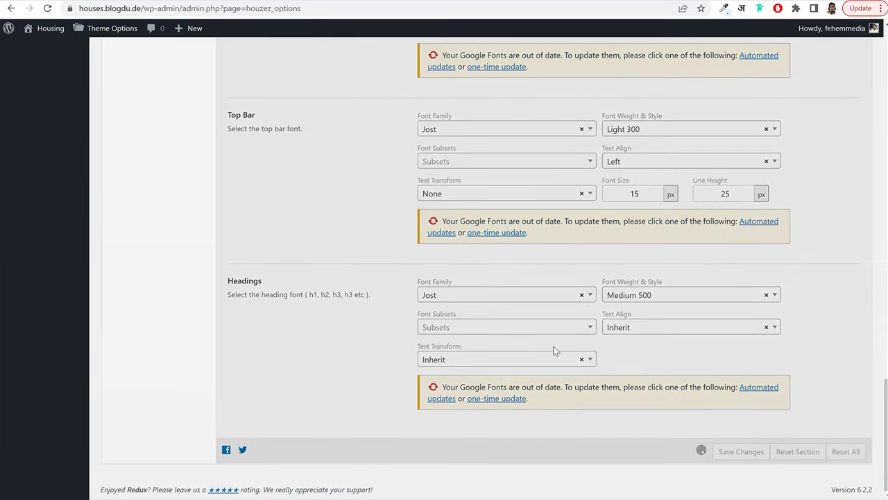
scroll(555, 361, "up", 15)
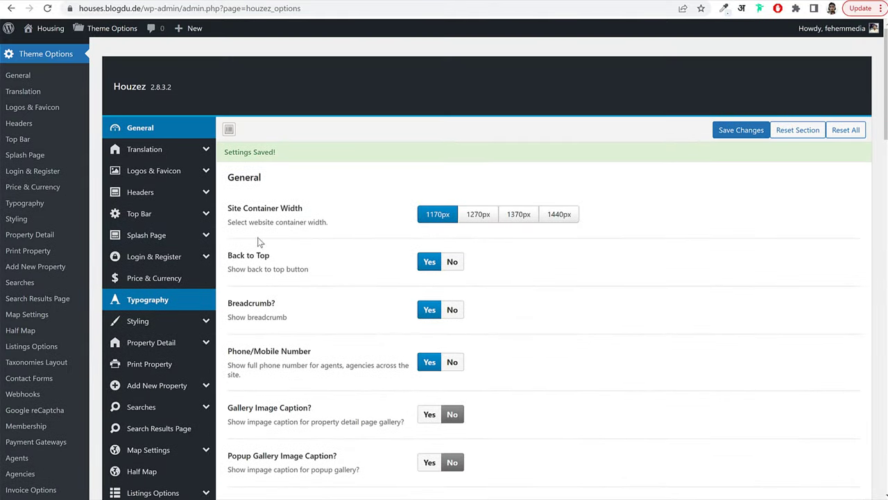
left_click(151, 170)
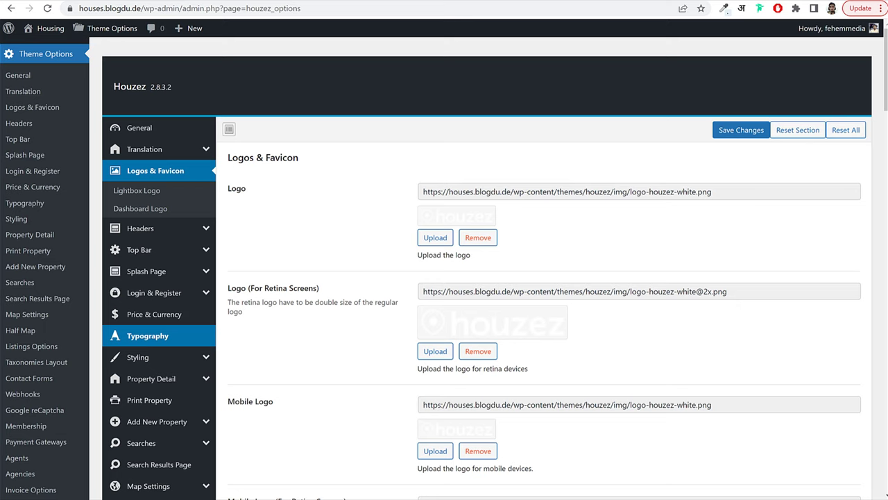
- Replace the main logo and the retina logo with Logo.png from the media library
left_click(478, 237)
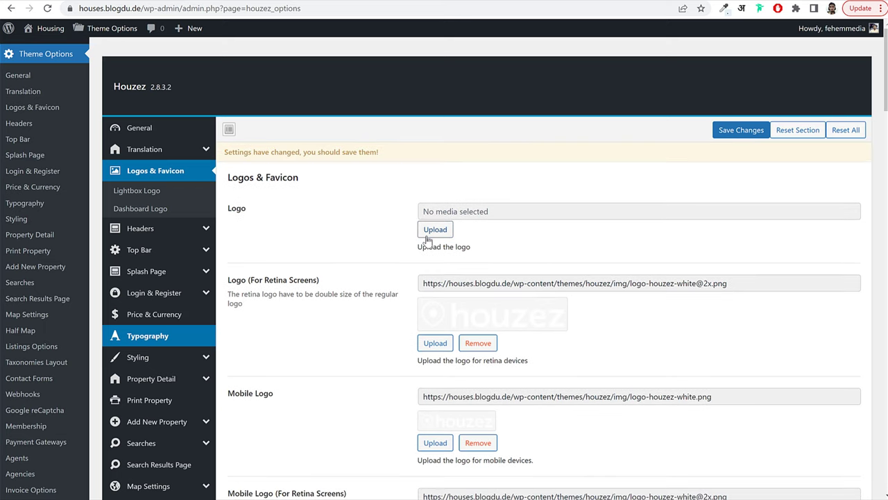
left_click(432, 234)
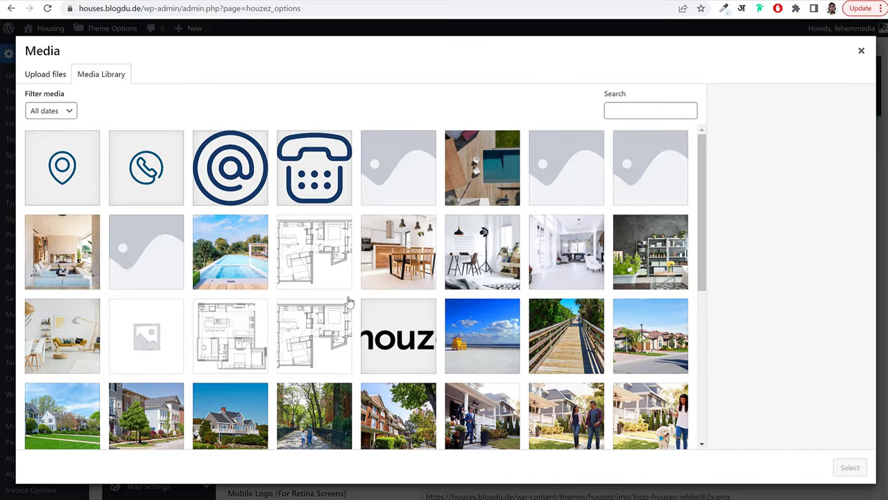
scroll(371, 324, "down", 5)
scroll(390, 333, "up", 10)
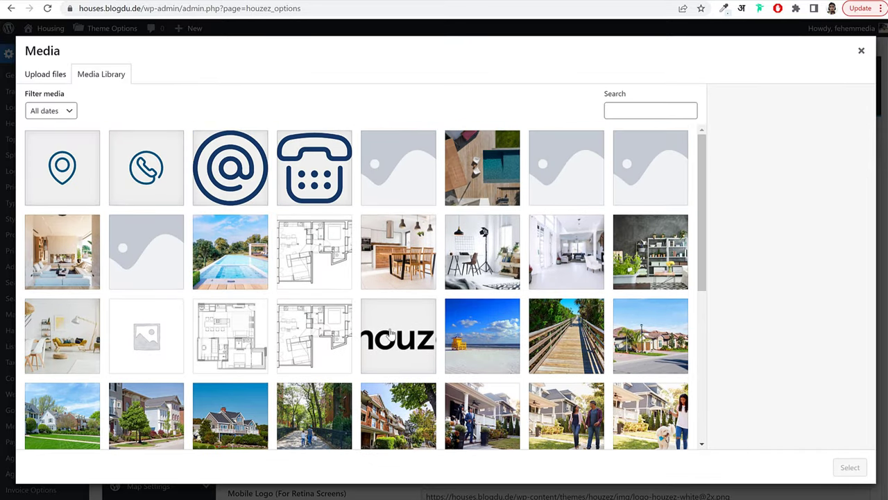
left_click(408, 338)
left_click(850, 467)
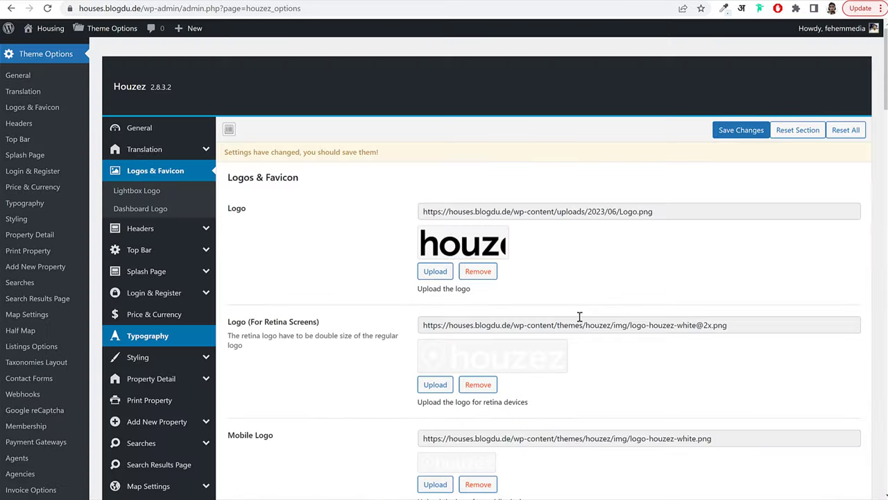
left_click(436, 386)
scroll(402, 222, "down", 6)
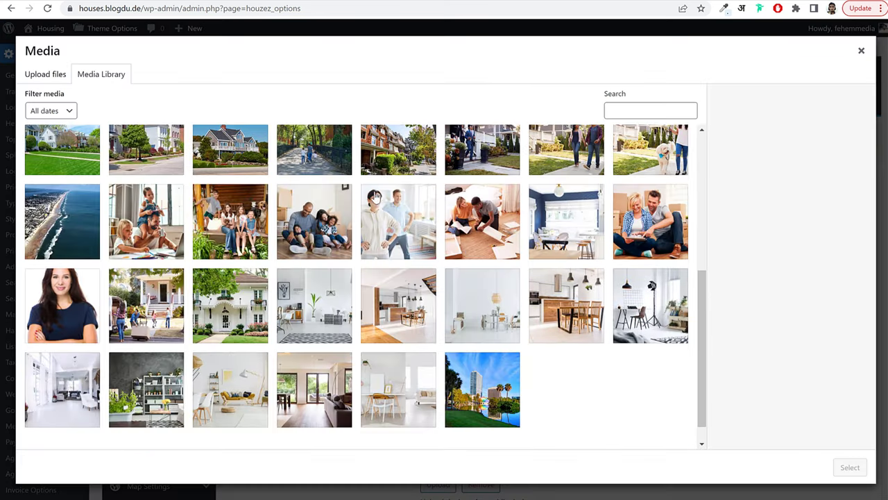
scroll(403, 222, "up", 3)
left_click(400, 229)
left_click(850, 468)
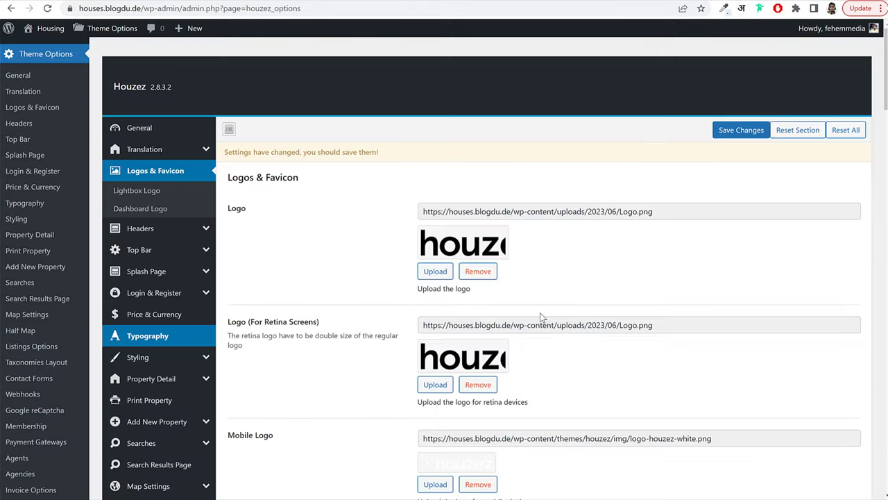
- Set Logo.png as the mobile logo and the retina mobile logo
scroll(539, 321, "down", 4)
left_click(436, 295)
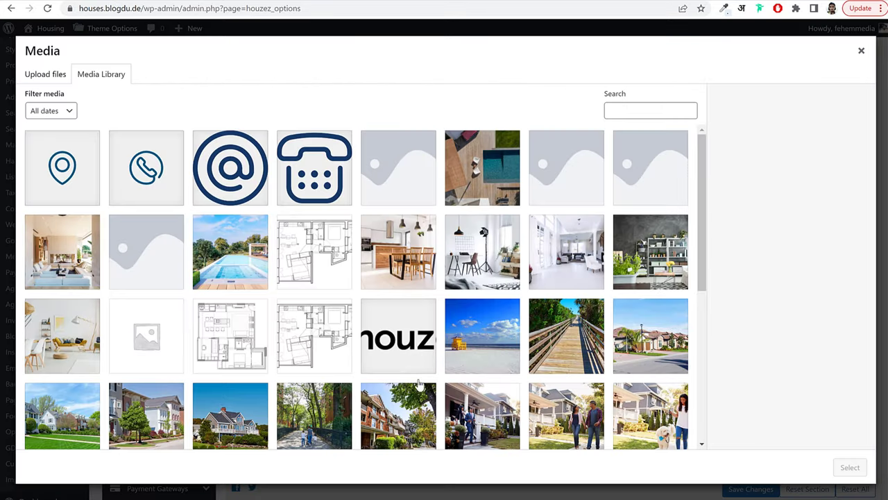
scroll(396, 312, "down", 1)
left_click(394, 307)
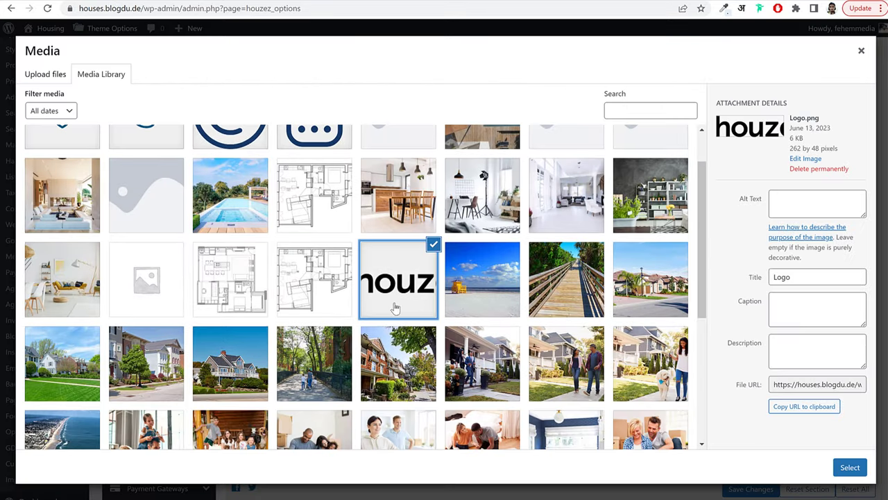
left_click(850, 468)
scroll(597, 320, "down", 1)
left_click(427, 309)
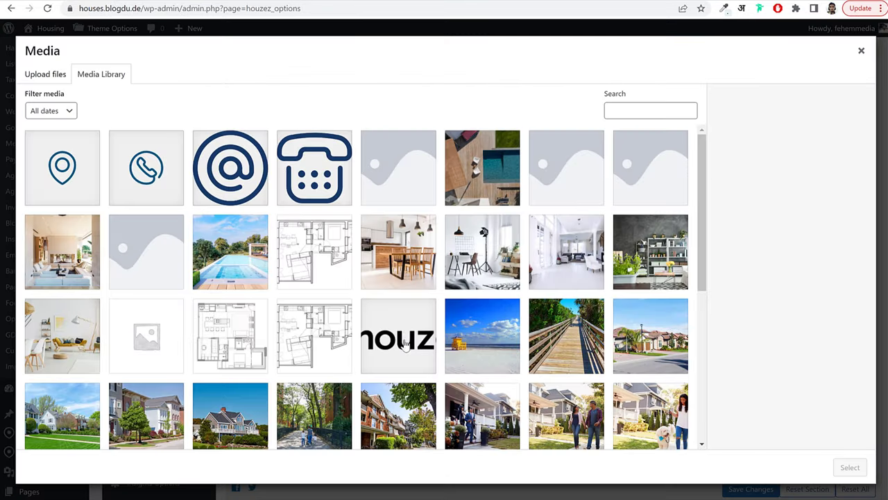
left_click(397, 337)
left_click(849, 467)
- Set Logo.png as the splash/transparent header logo and the retina splash header logo
scroll(533, 328, "down", 1)
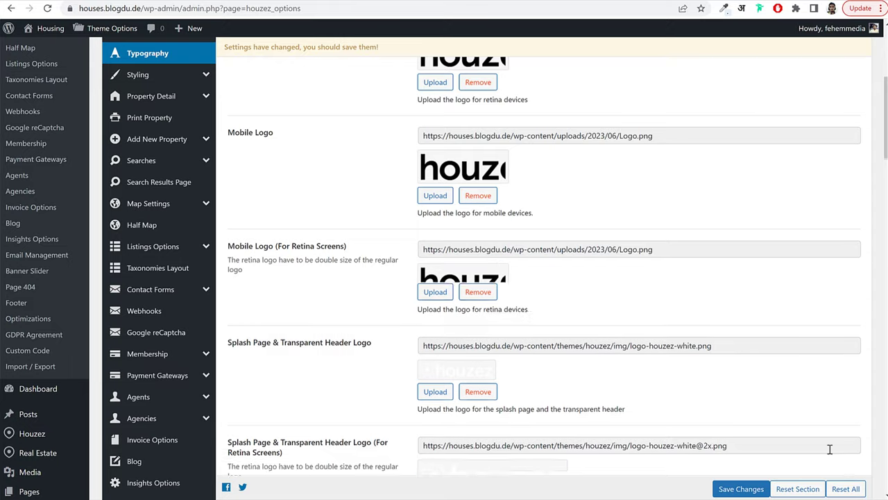
scroll(533, 327, "down", 1)
left_click(435, 240)
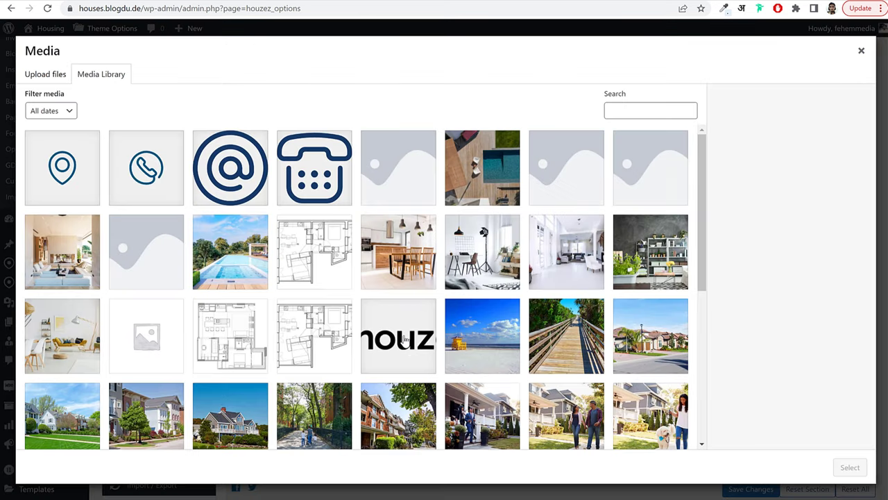
left_click(406, 340)
left_click(851, 467)
scroll(517, 285, "down", 2)
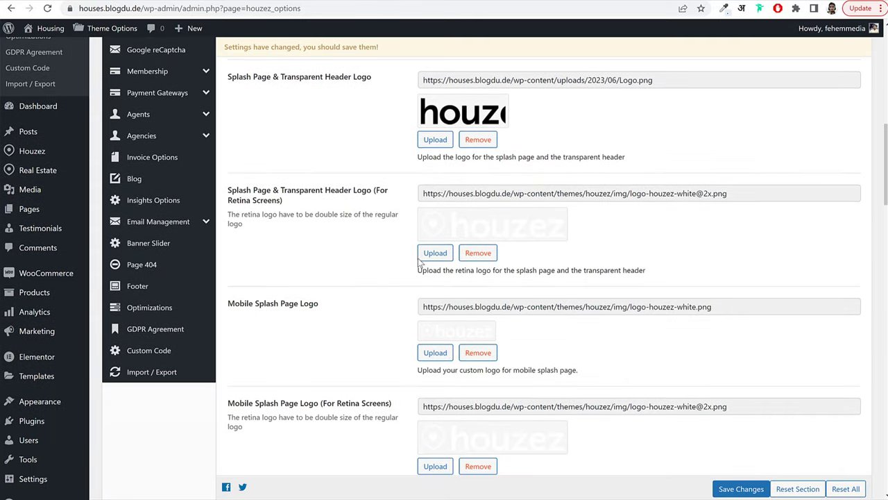
left_click(425, 310)
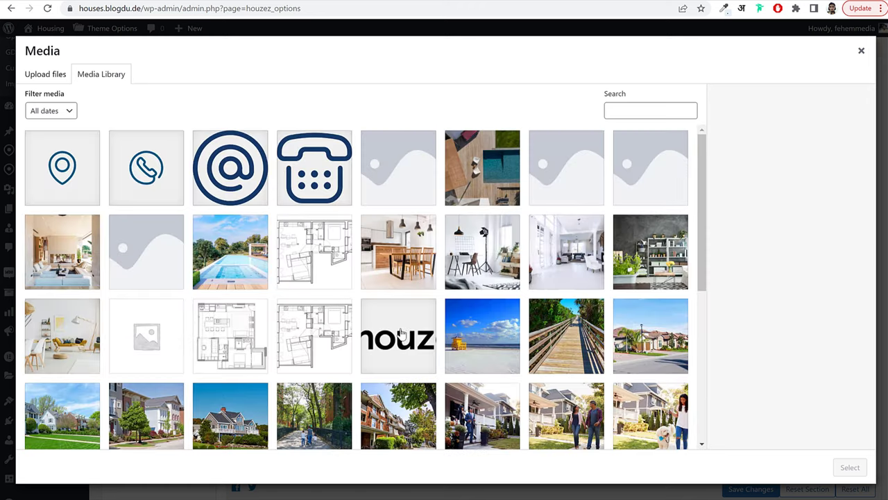
left_click(402, 336)
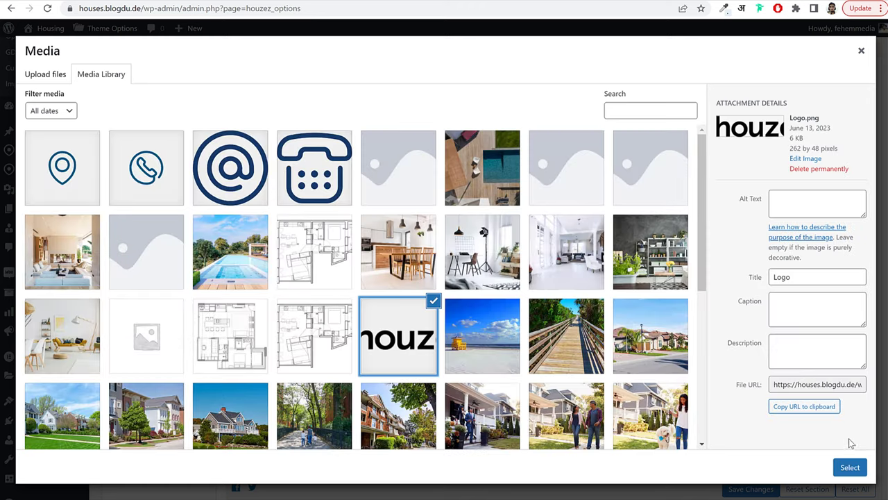
left_click(851, 468)
- Set Logo.png as the retina mobile splash logo
scroll(615, 343, "down", 3)
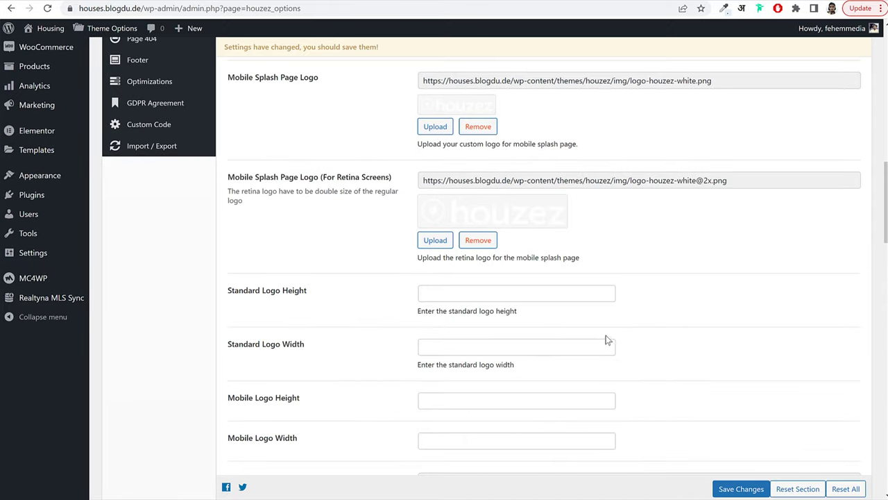
left_click(444, 241)
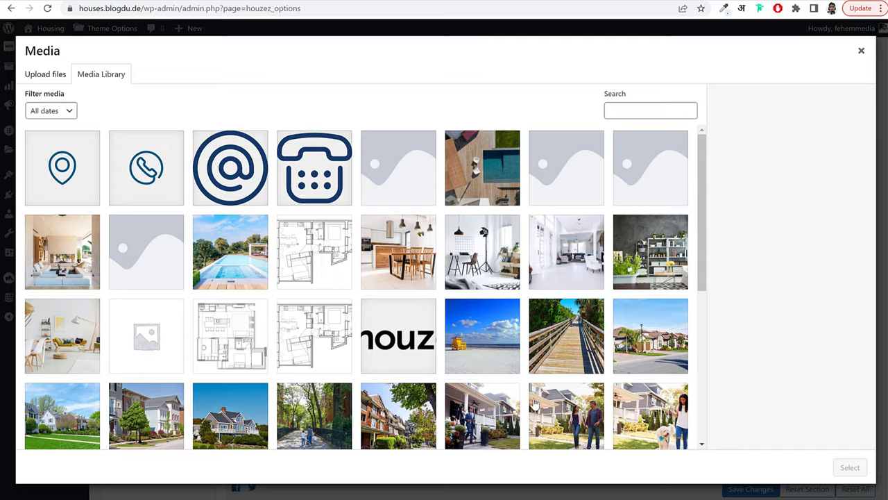
scroll(378, 365, "down", 4)
scroll(410, 319, "down", 1)
scroll(410, 321, "up", 2)
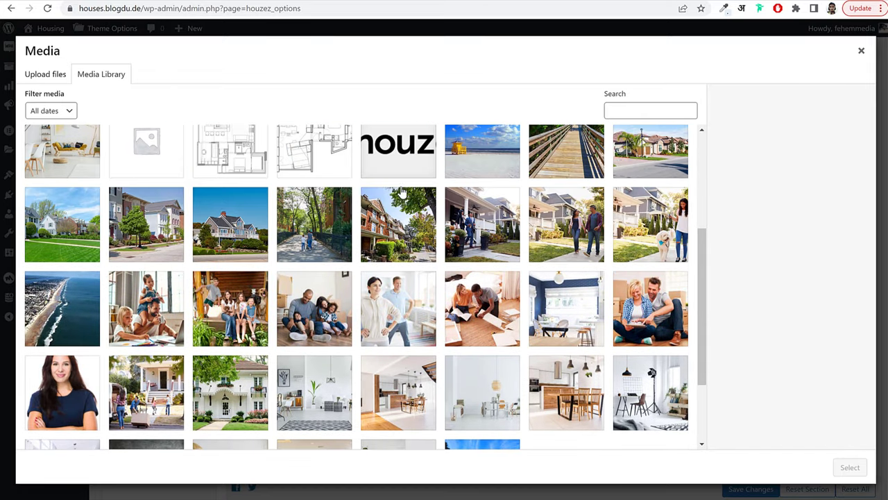
left_click(409, 165)
left_click(849, 467)
- Set standard and mobile logo height to 24 and width to 130, then save
scroll(577, 333, "down", 4)
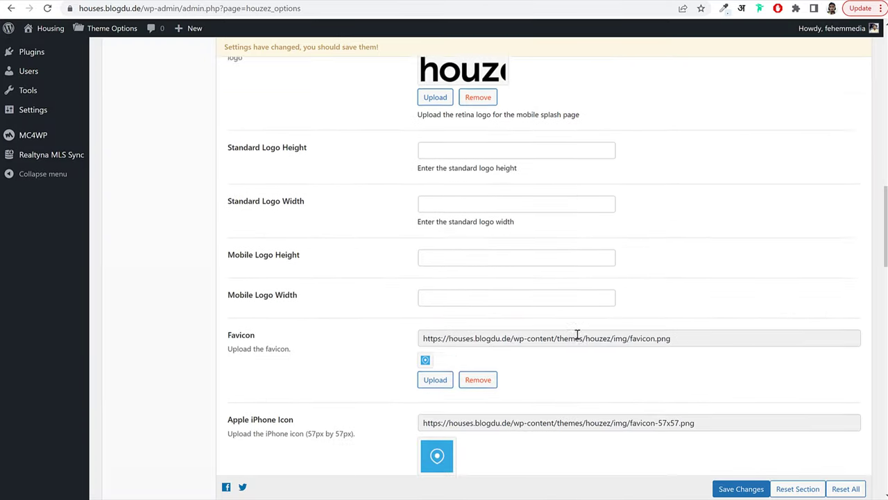
scroll(577, 344, "down", 8)
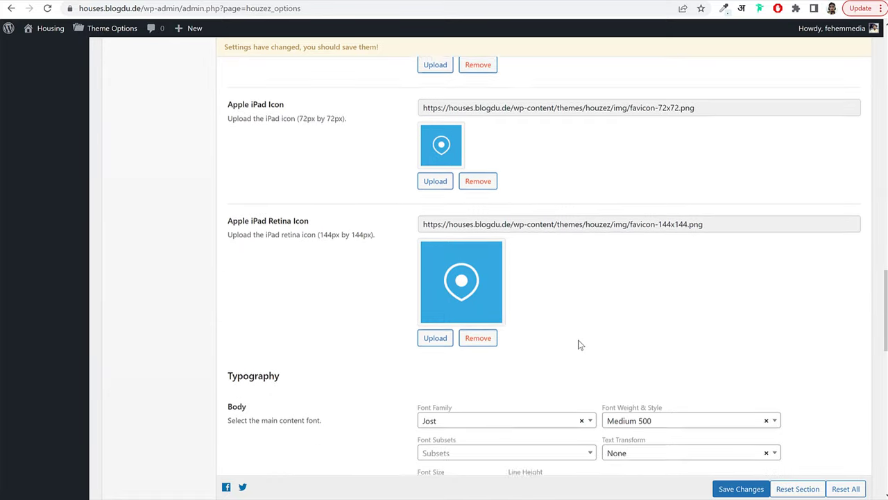
scroll(579, 344, "up", 9)
scroll(579, 345, "up", 3)
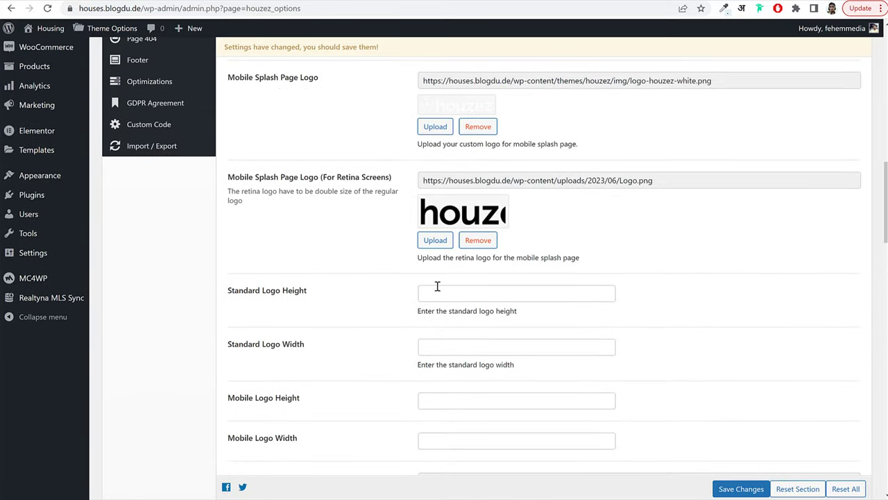
left_click(464, 293)
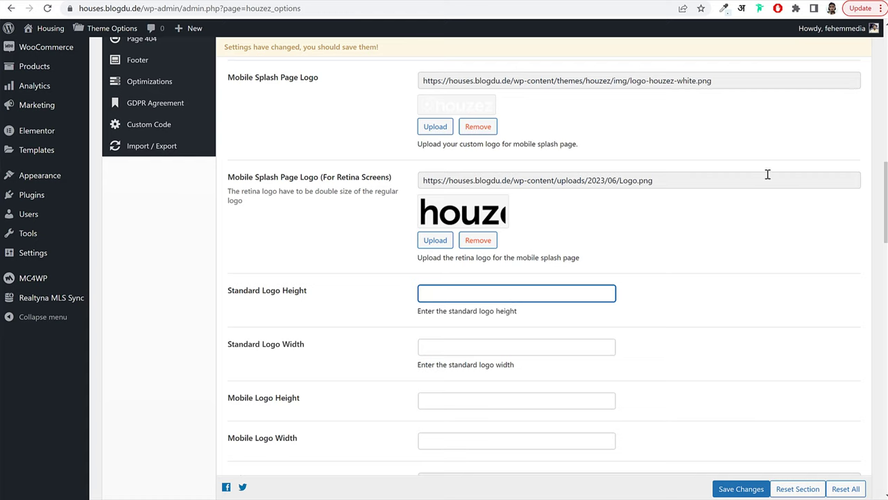
type("24")
key("Tab")
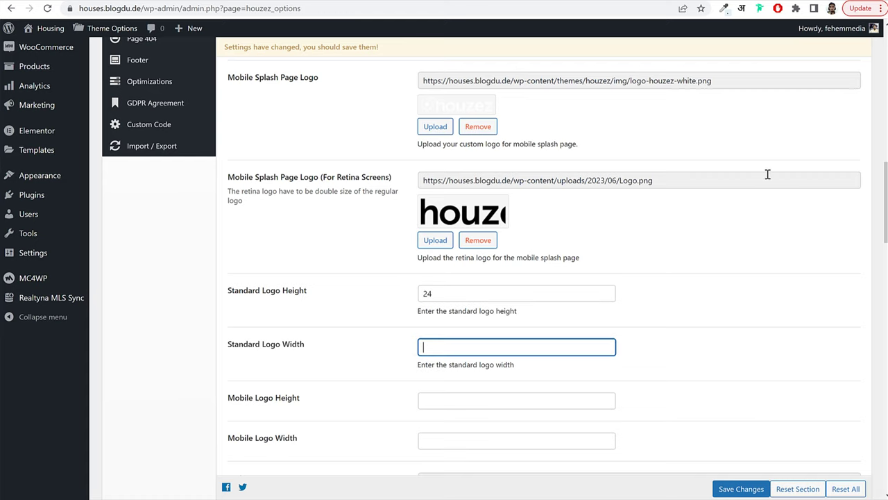
key("Tab")
type("24")
key("Tab")
type("1")
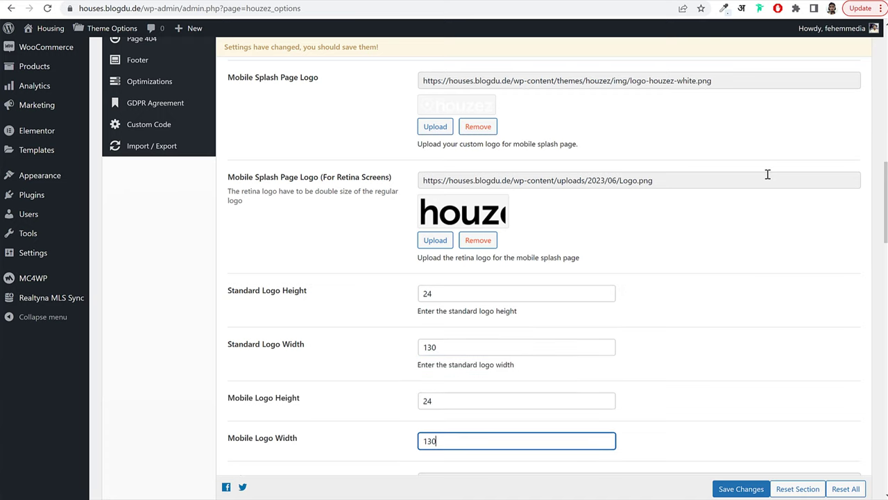
scroll(699, 277, "down", 6)
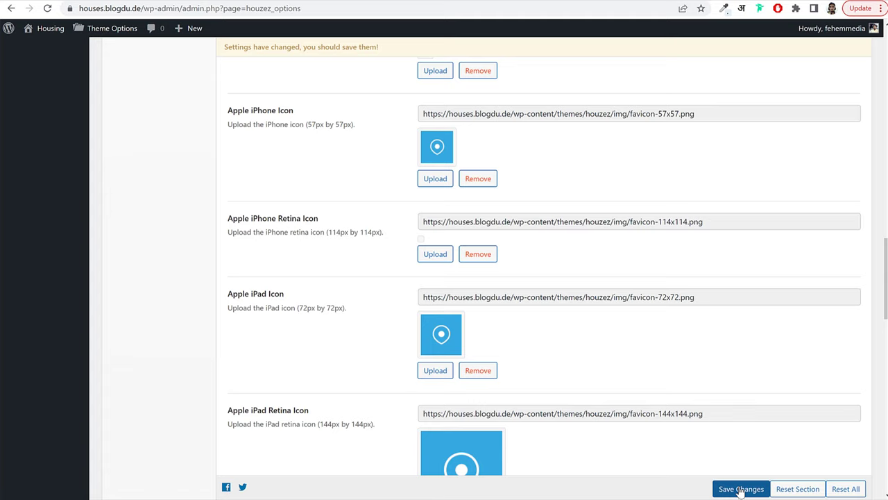
left_click(741, 488)
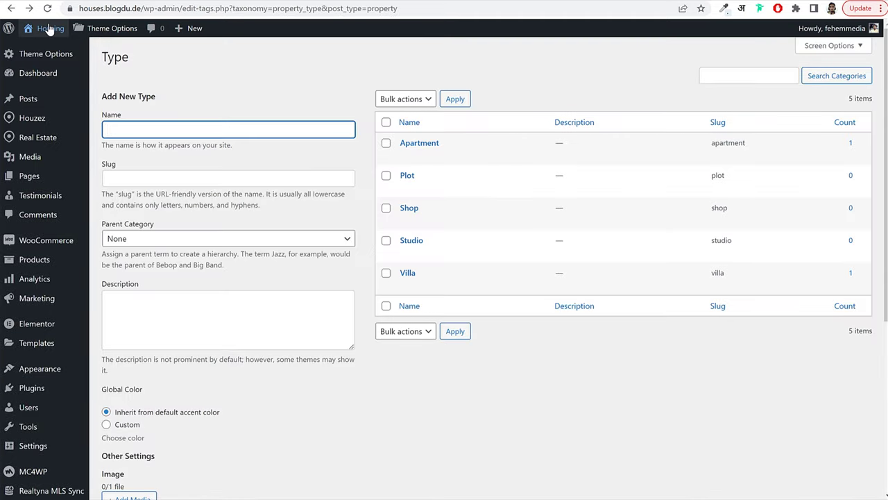
- Check the new logo on the live front page, then move through Typography to the Styling options
left_click(48, 28)
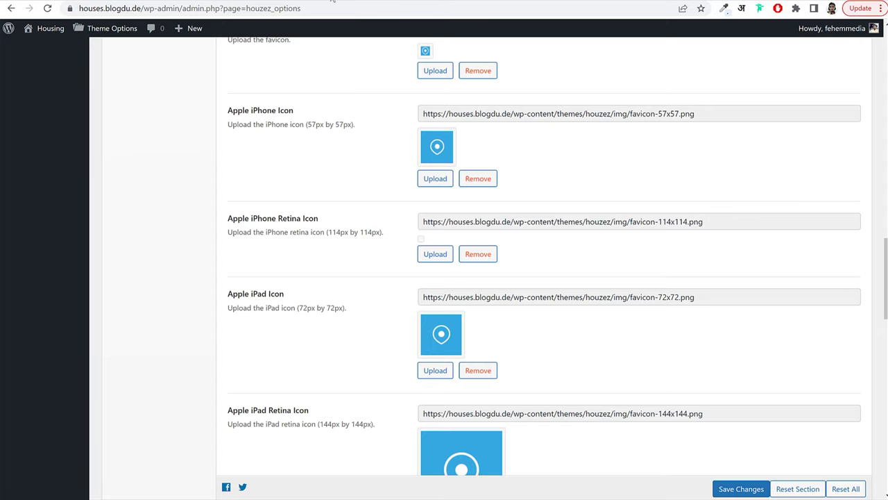
scroll(500, 183, "up", 9)
scroll(474, 183, "up", 8)
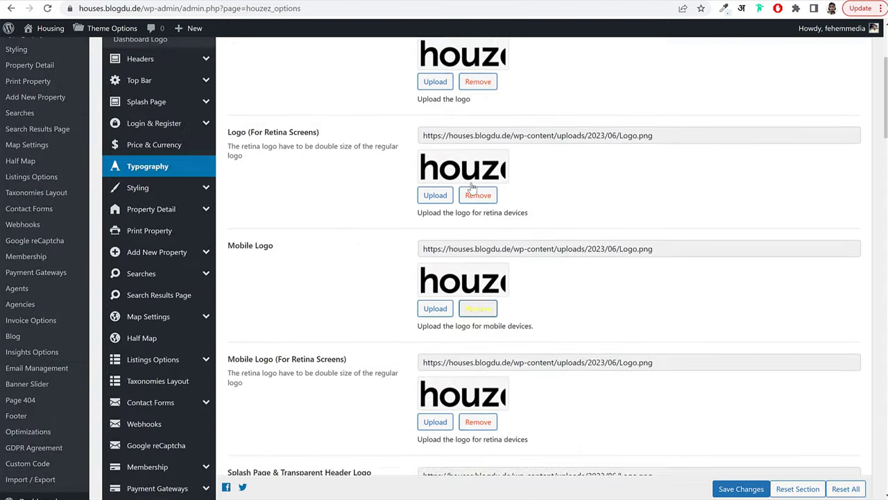
left_click(148, 336)
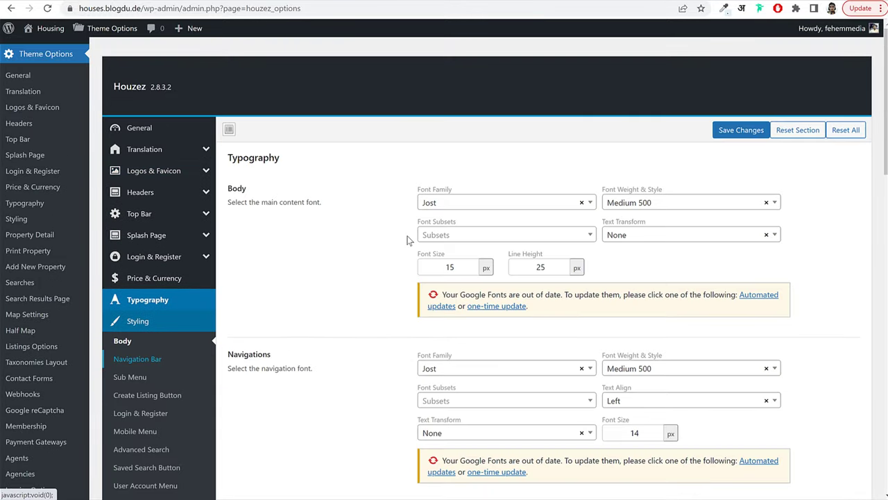
scroll(182, 262, "down", 2)
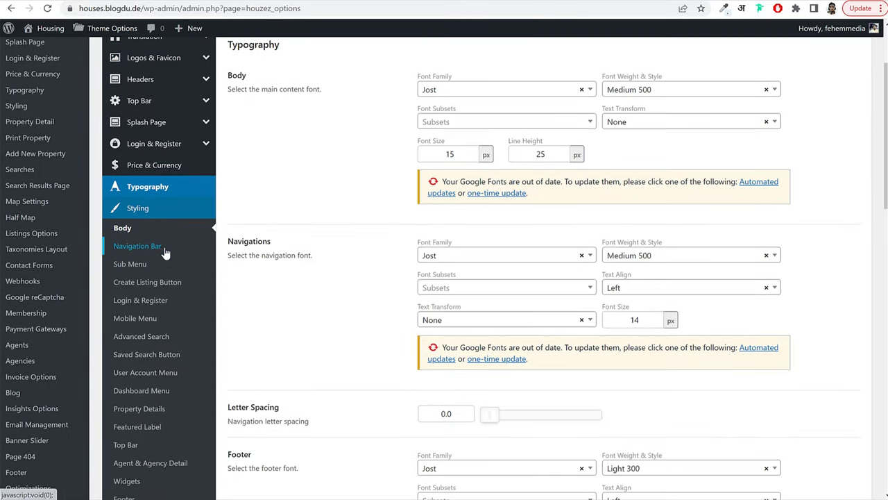
left_click(168, 248)
scroll(637, 224, "up", 2)
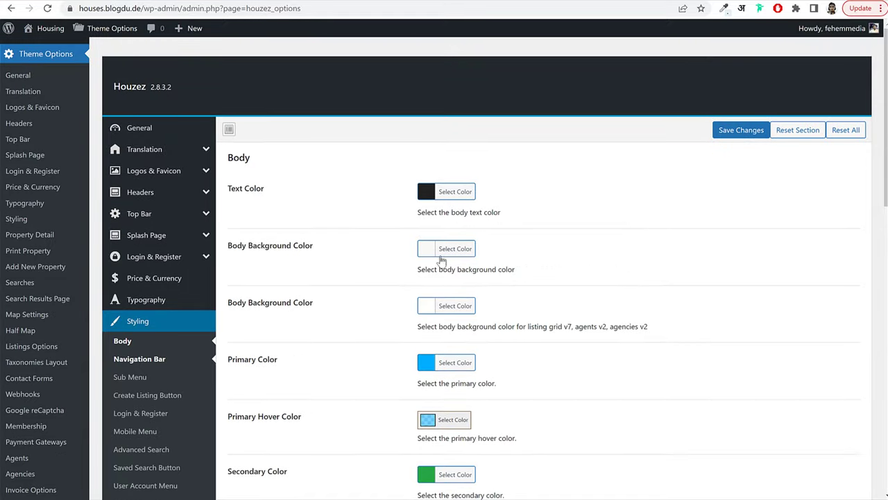
scroll(441, 262, "down", 2)
scroll(174, 212, "up", 2)
- Switch to the fourth header style, save, and reload the front page to check it
left_click(167, 199)
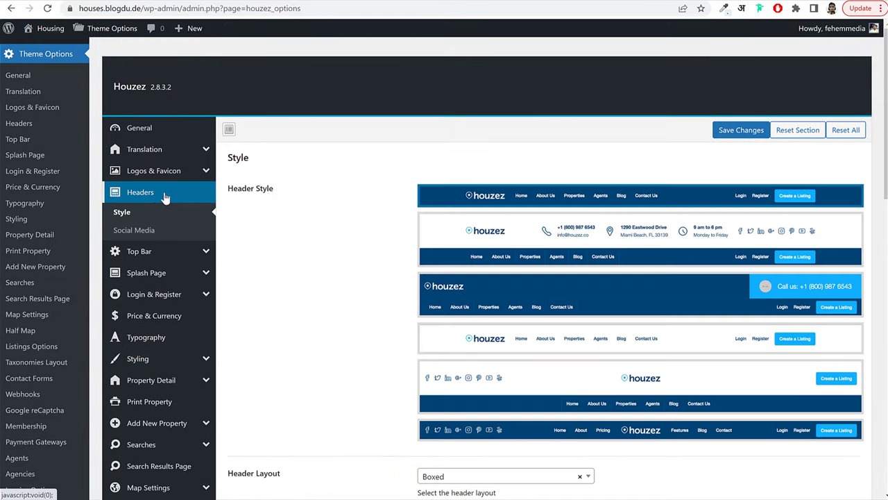
left_click(503, 351)
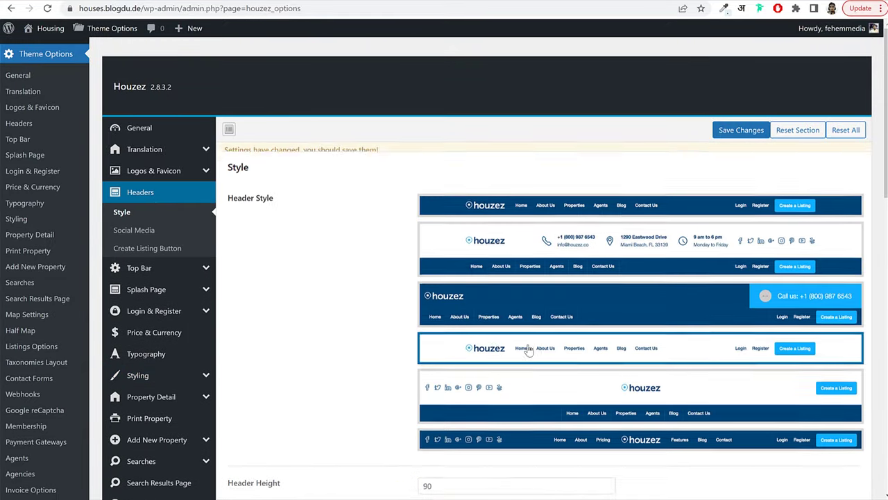
left_click(740, 131)
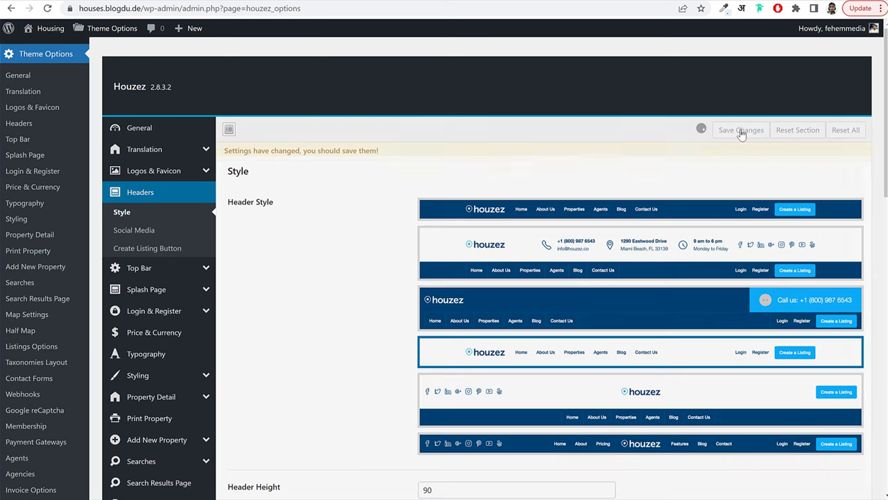
scroll(645, 176, "down", 5)
scroll(645, 178, "down", 3)
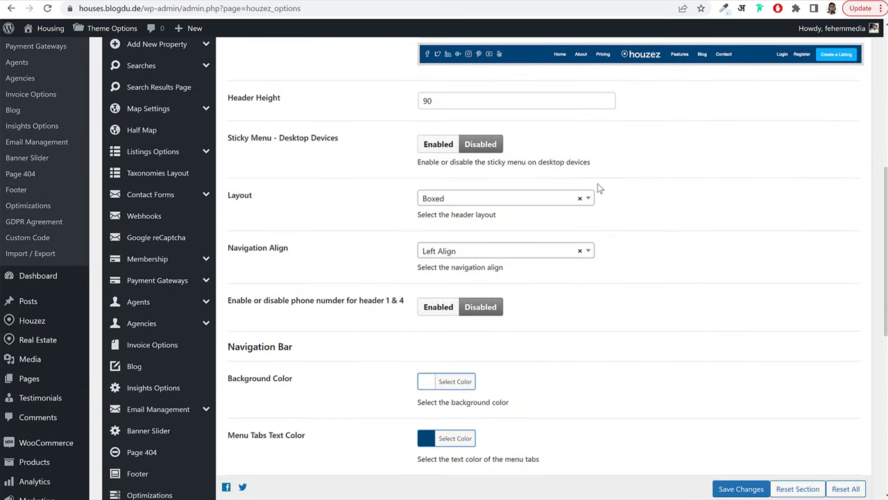
scroll(500, 214, "down", 5)
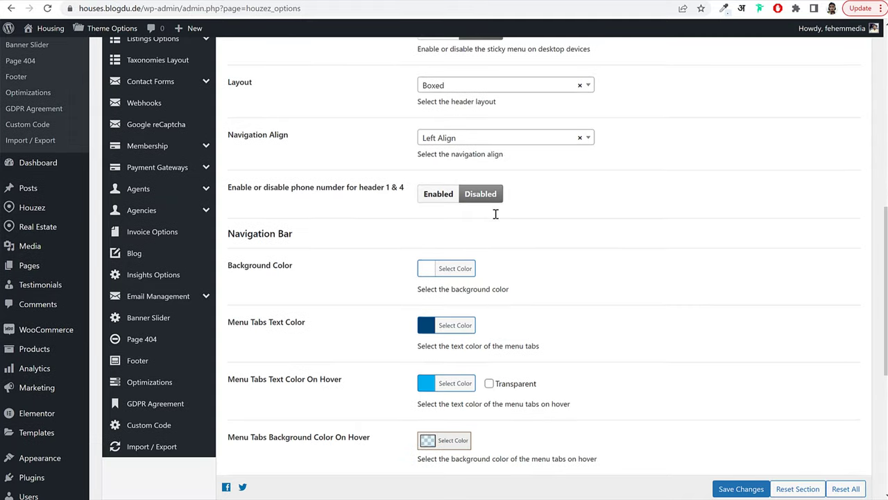
key("ctrl+Tab")
left_click(460, 8)
key("Return")
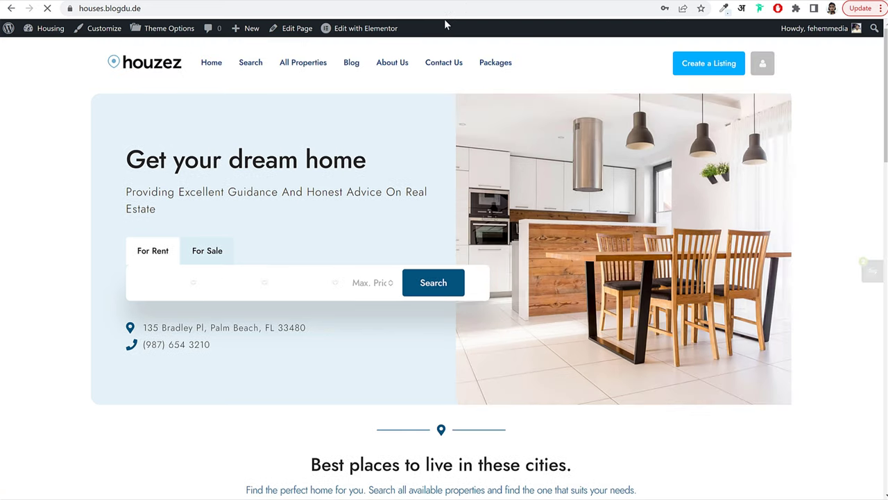
- Set Navigation Align to Right Align, save, and reload the front page to verify
key("ctrl+shift+Tab")
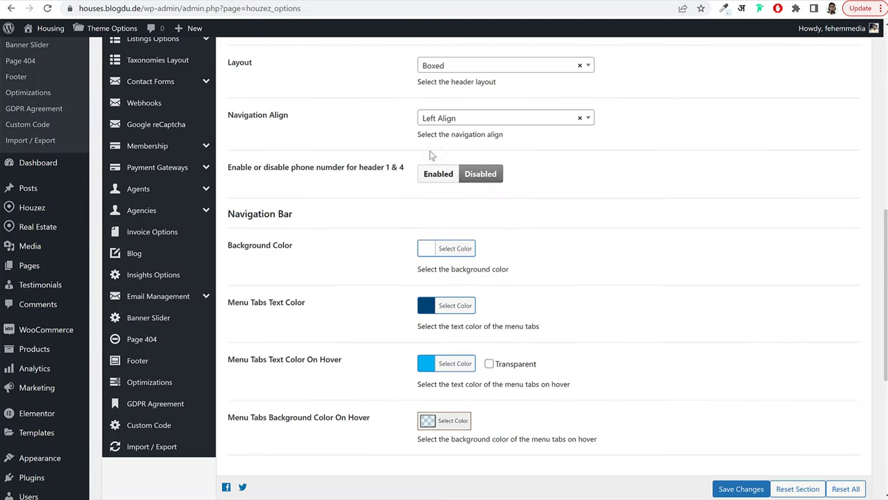
left_click(467, 118)
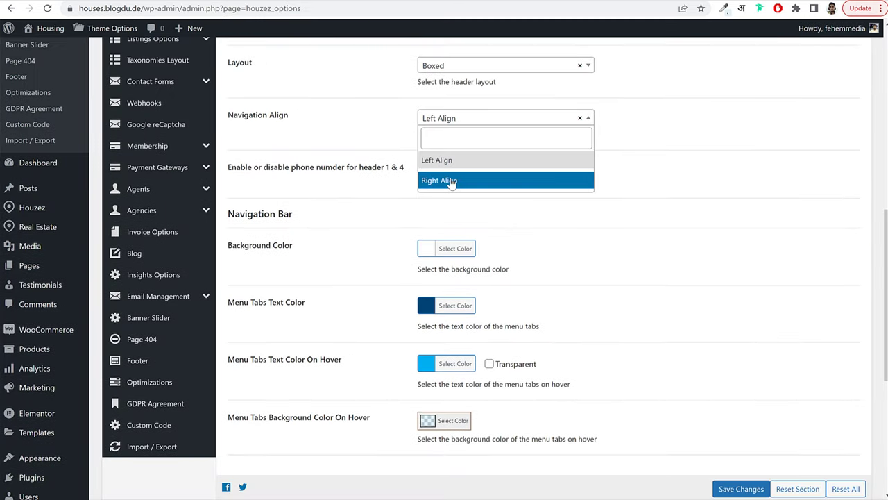
left_click(451, 179)
key("ctrl+Tab")
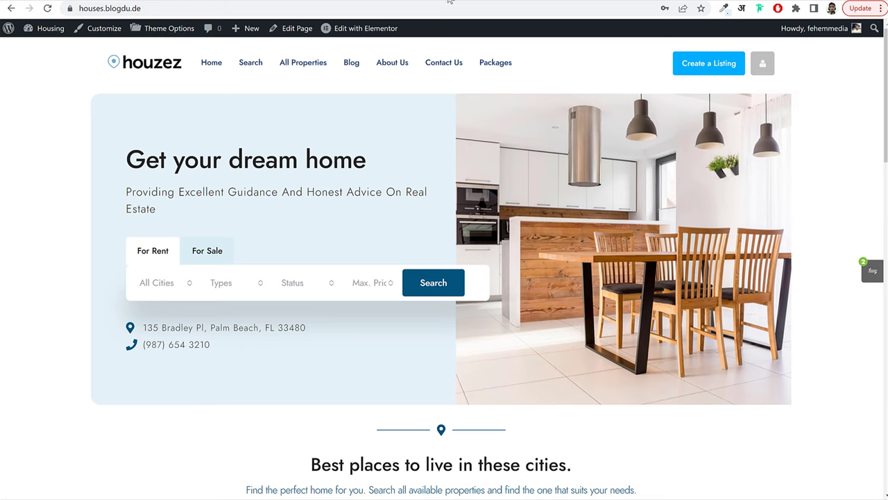
key("ctrl+shift+Tab")
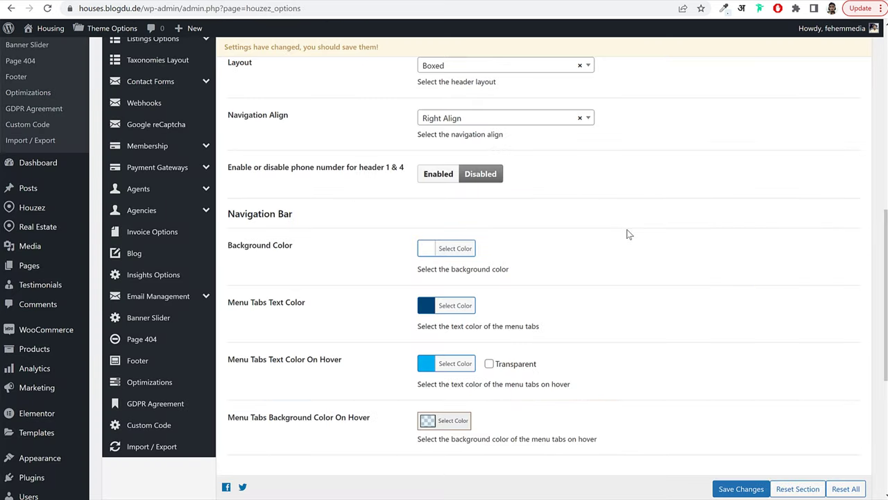
scroll(628, 235, "down", 4)
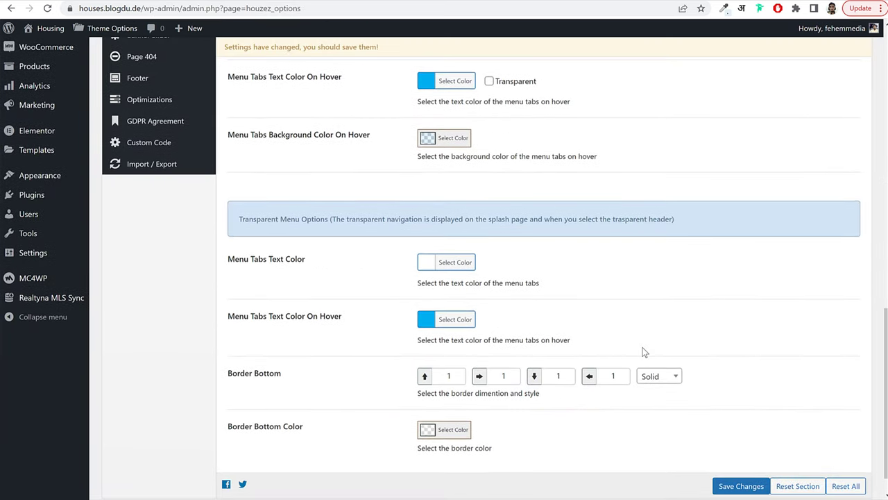
scroll(644, 352, "down", 1)
left_click(741, 451)
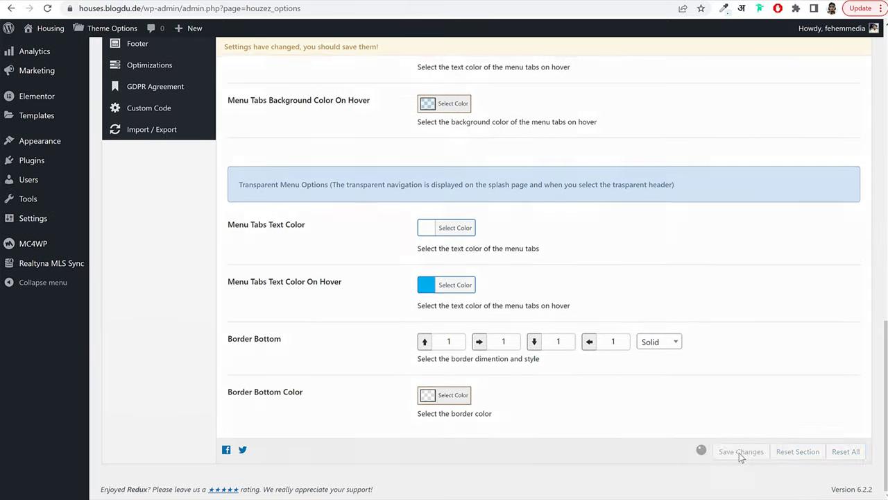
key("ctrl+Tab")
left_click(470, 10)
key("Return")
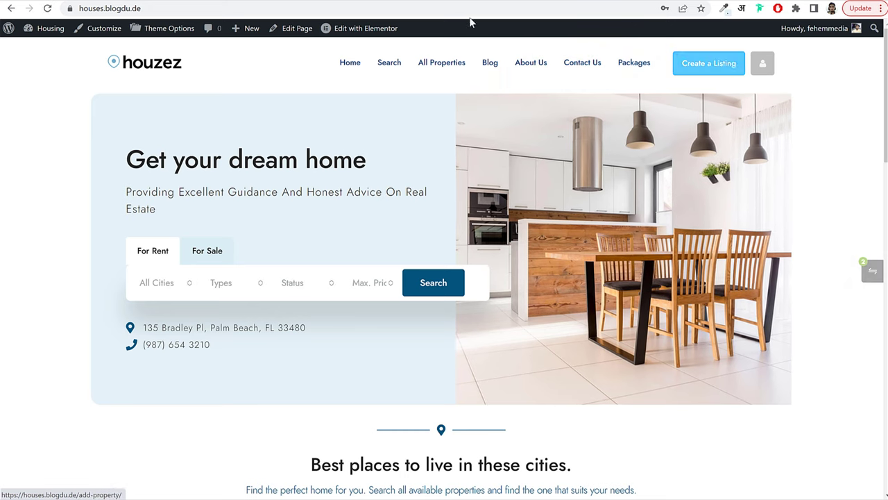
- Go back to the theme options and open the Create Listing Button settings
key("ctrl+Tab")
scroll(497, 180, "up", 5)
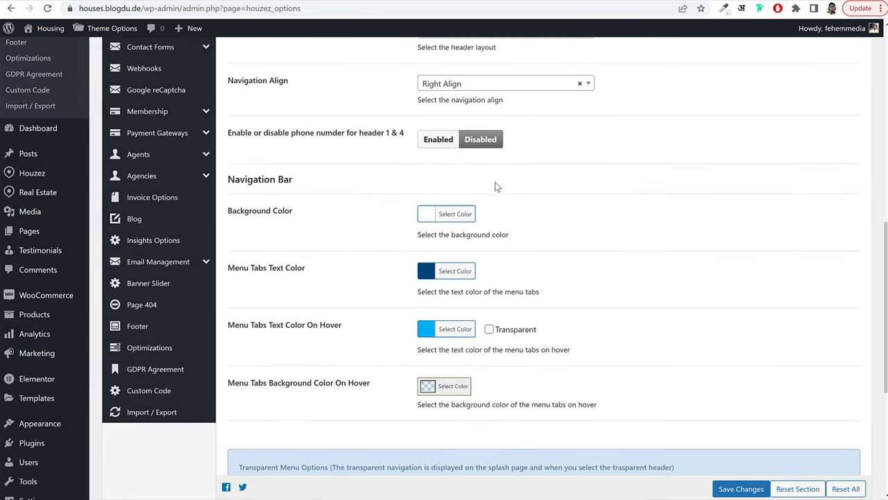
scroll(295, 305, "up", 10)
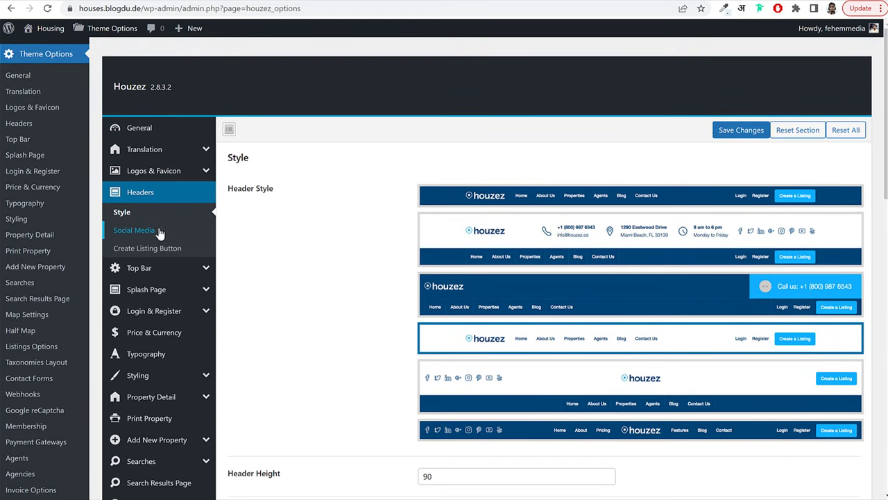
left_click(163, 254)
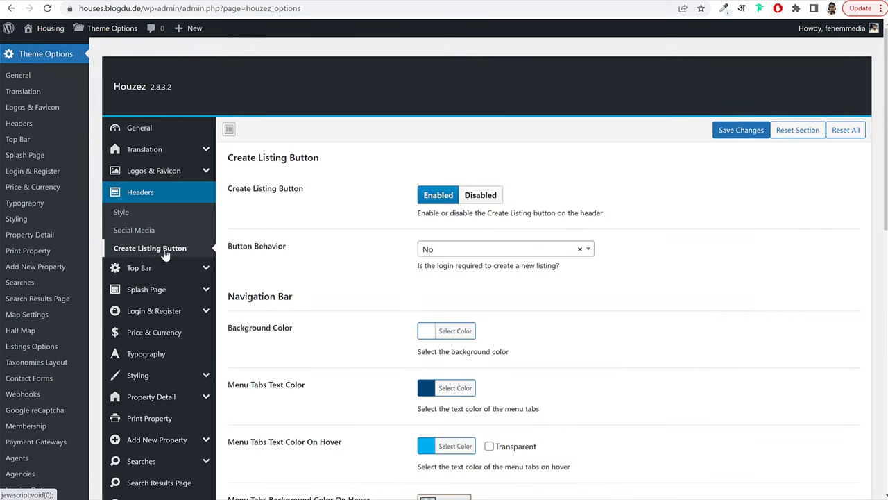
- Open Price & Currency and select the $ currency symbol
scroll(554, 272, "down", 4)
scroll(554, 272, "up", 4)
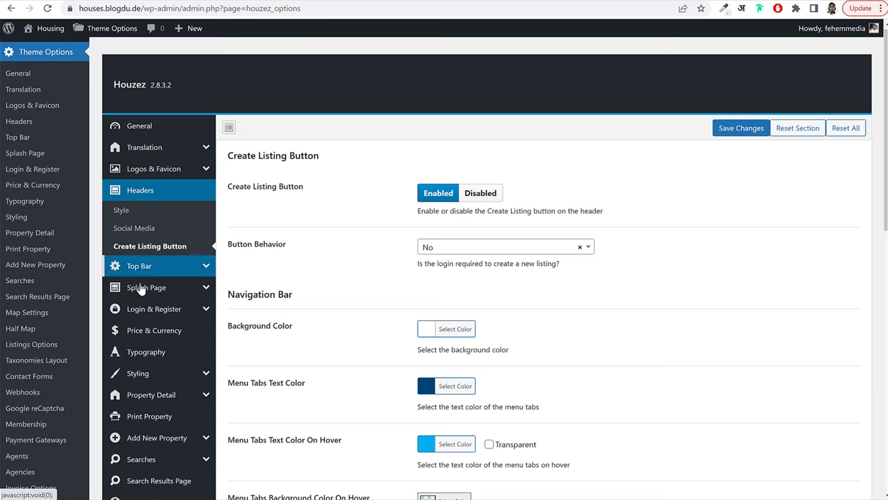
scroll(139, 281, "down", 1)
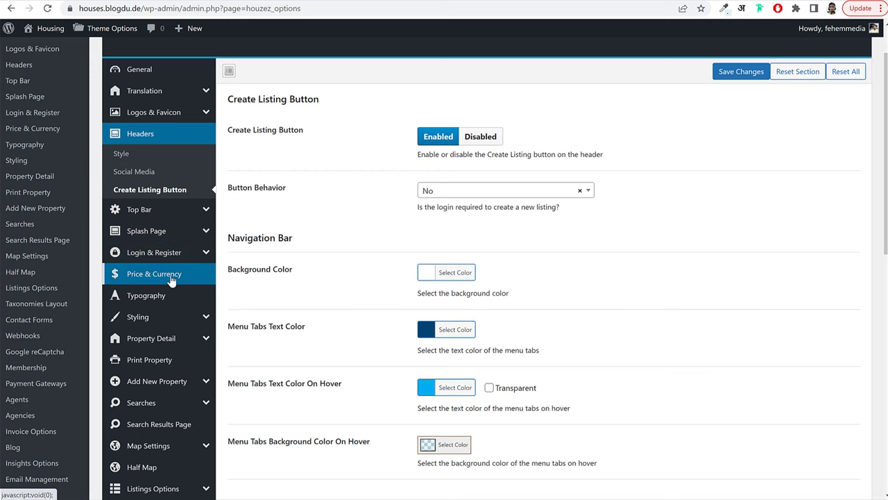
left_click(171, 280)
scroll(583, 240, "down", 3)
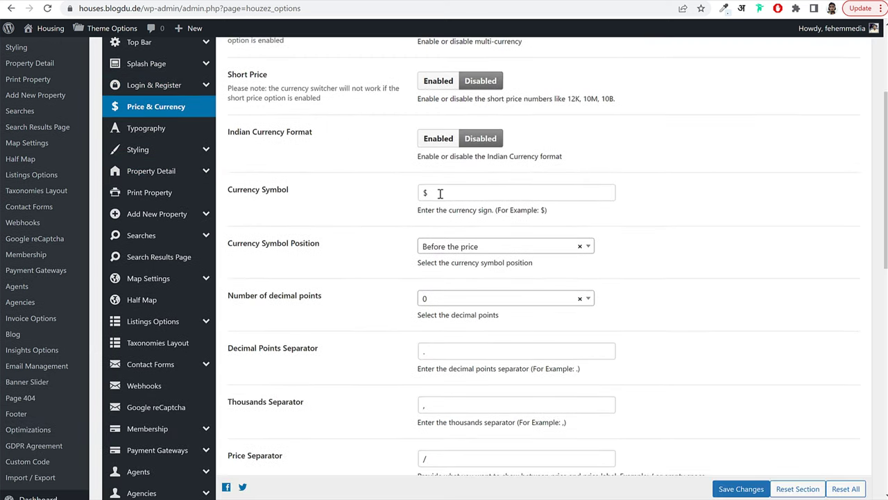
double_click(496, 193)
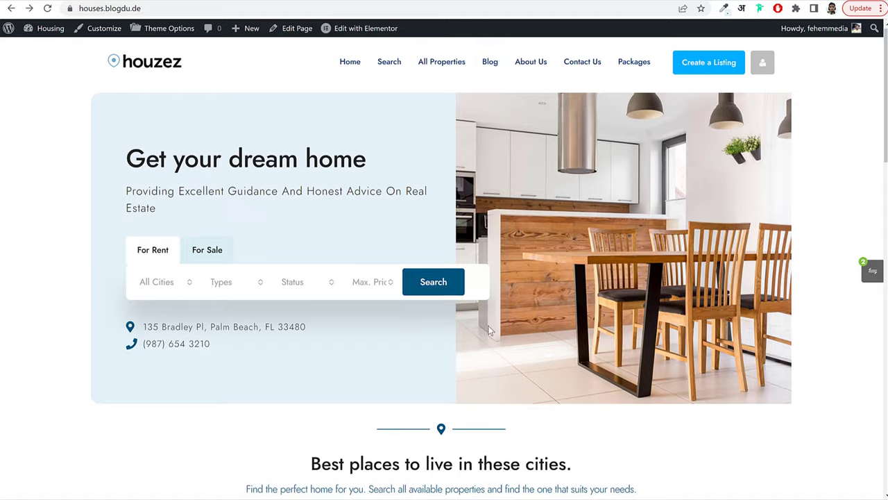
- Open the Modern apartment property page and scroll through it
scroll(489, 324, "down", 10)
scroll(513, 325, "down", 1)
left_click(494, 181)
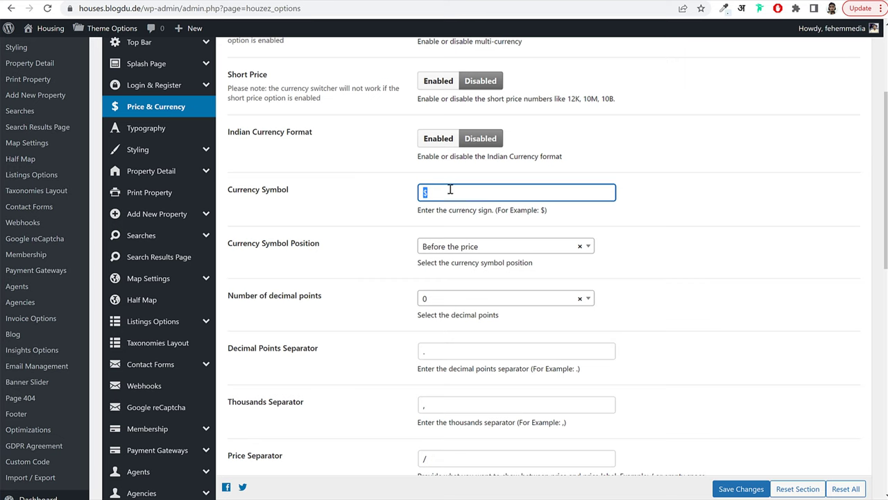
scroll(513, 243, "down", 6)
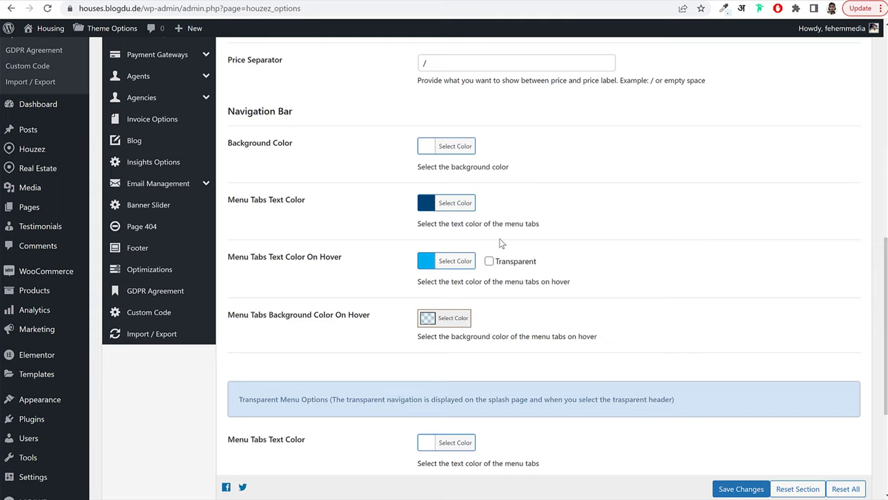
scroll(492, 282, "down", 3)
scroll(492, 282, "up", 10)
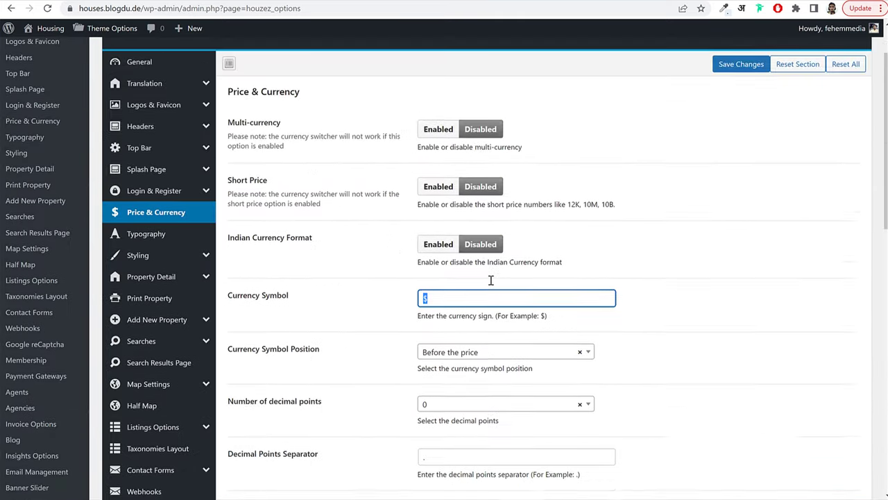
- In Styling colours, inspect the Create a Listing button and copy its colour #283044
left_click(160, 283)
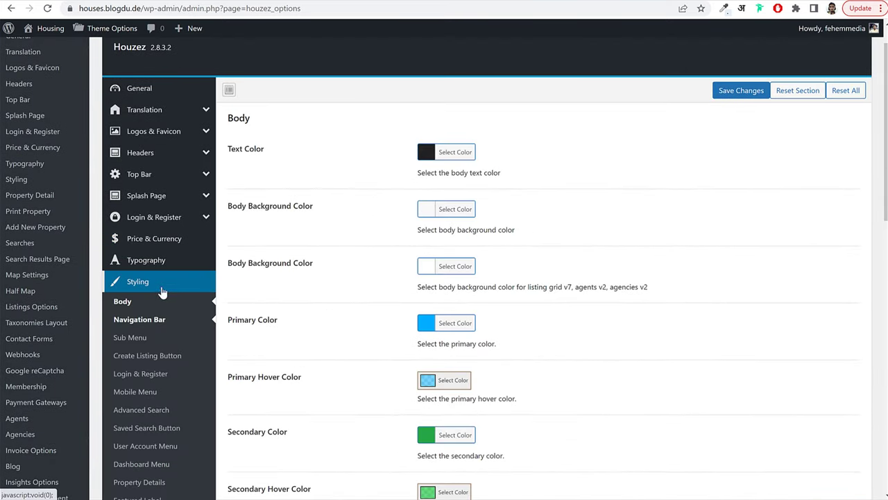
scroll(467, 220, "down", 2)
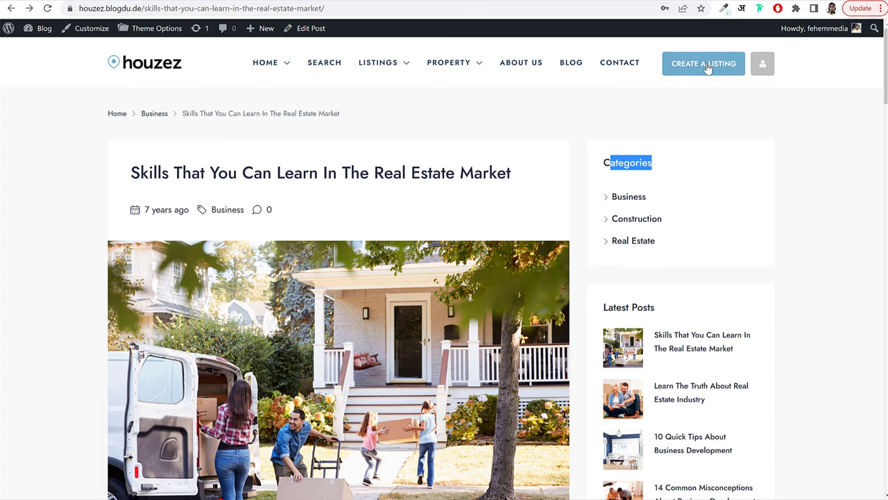
right_click(708, 64)
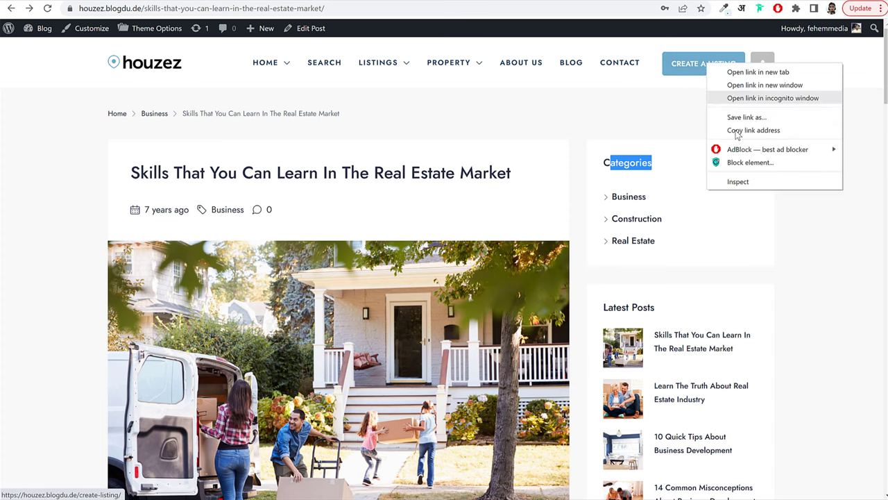
left_click(744, 188)
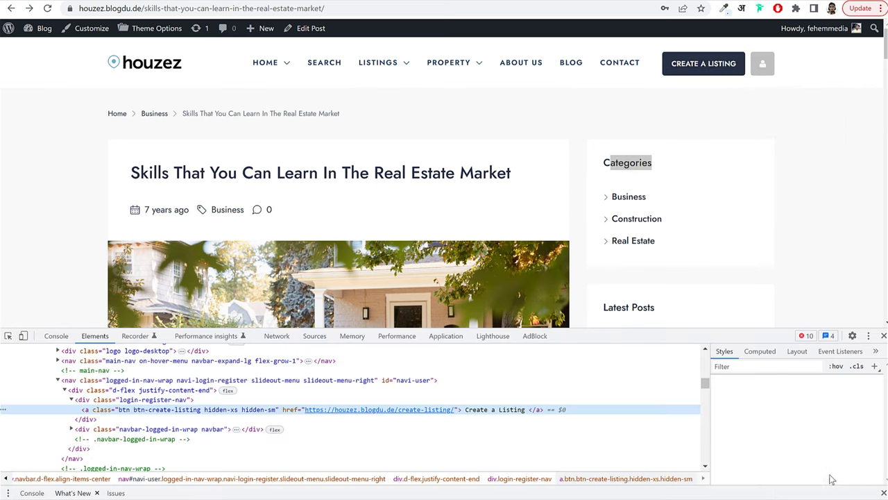
scroll(837, 430, "down", 5)
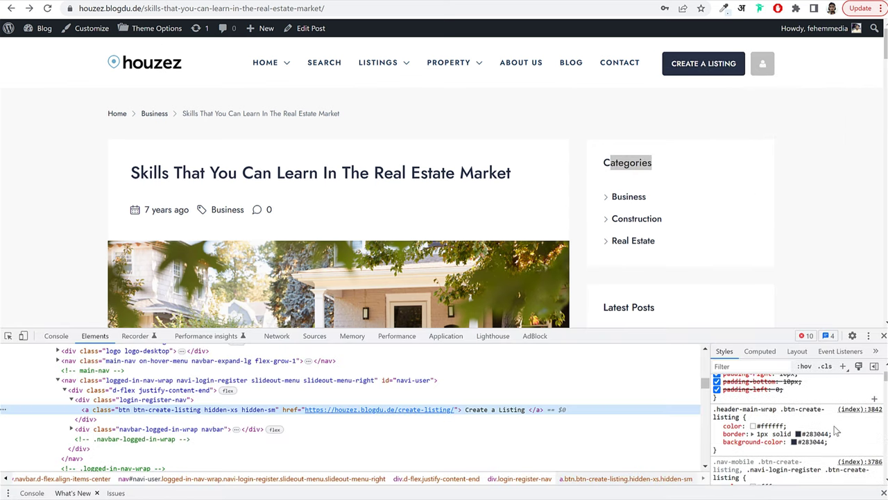
left_click(816, 433)
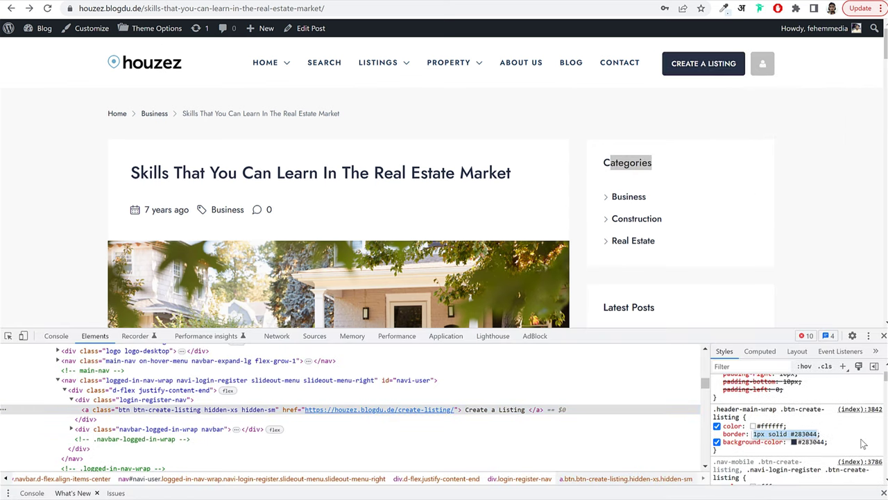
left_click(818, 442)
key("ctrl+c")
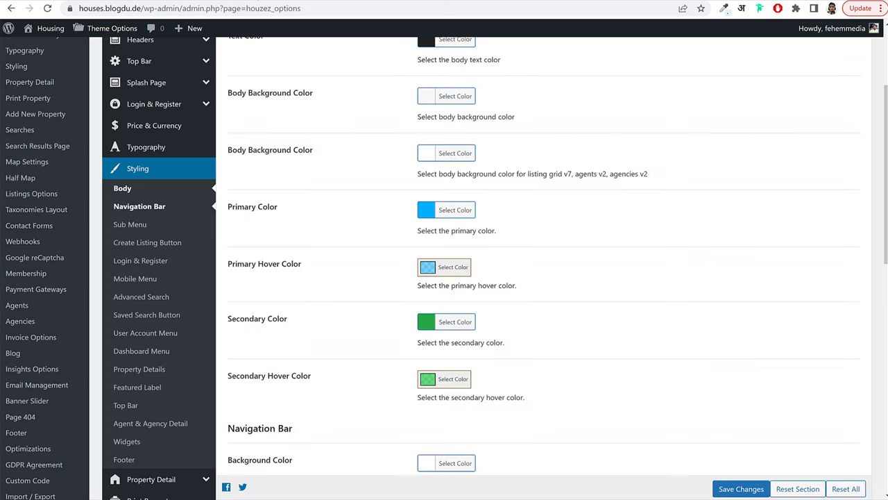
- Set Primary Color to #283044 and Primary Hover to a lighter, semi-transparent version of it
left_click(431, 214)
triple_click(496, 221)
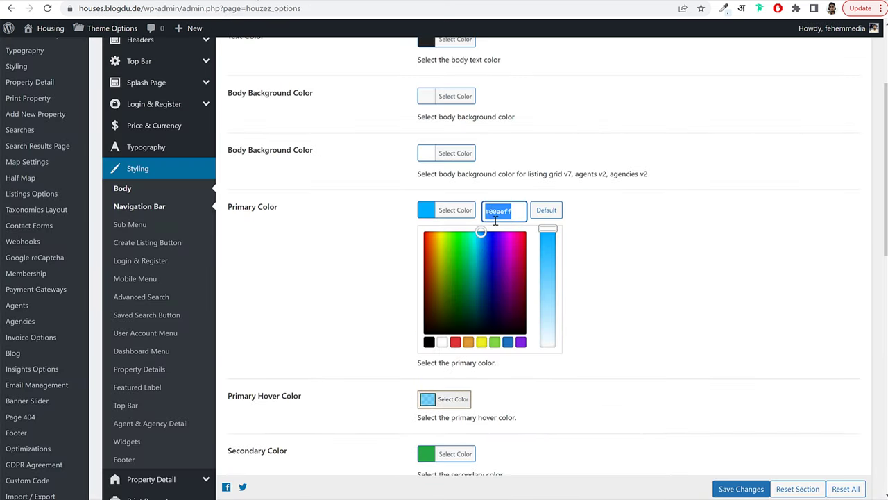
key("ctrl+v")
left_click(456, 212)
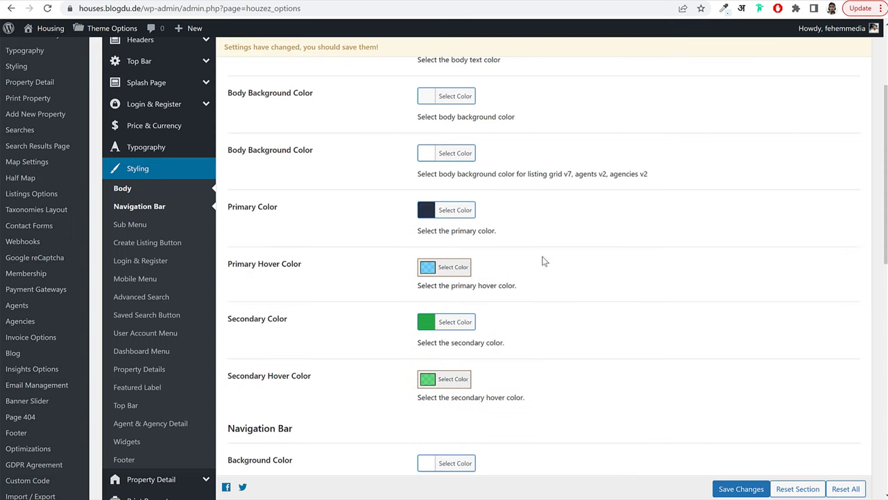
left_click(463, 268)
triple_click(477, 384)
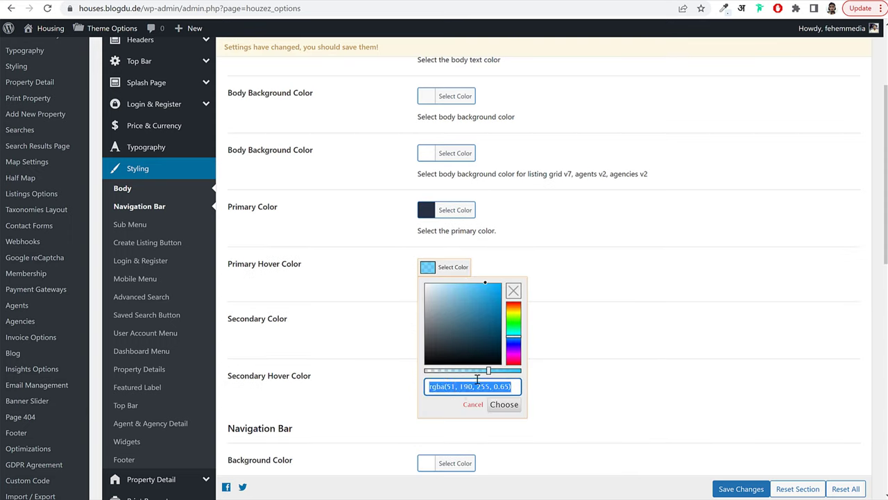
key("ctrl+v")
left_click_drag(455, 341, 488, 329)
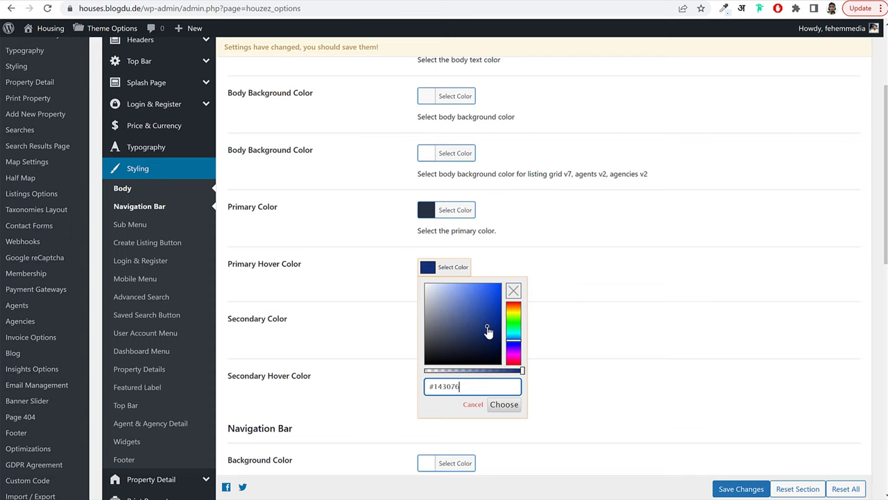
left_click_drag(522, 372, 493, 372)
left_click(634, 320)
- Preview the Modern apartment property page, close developer tools, and go to the demo homepage
scroll(575, 284, "down", 2)
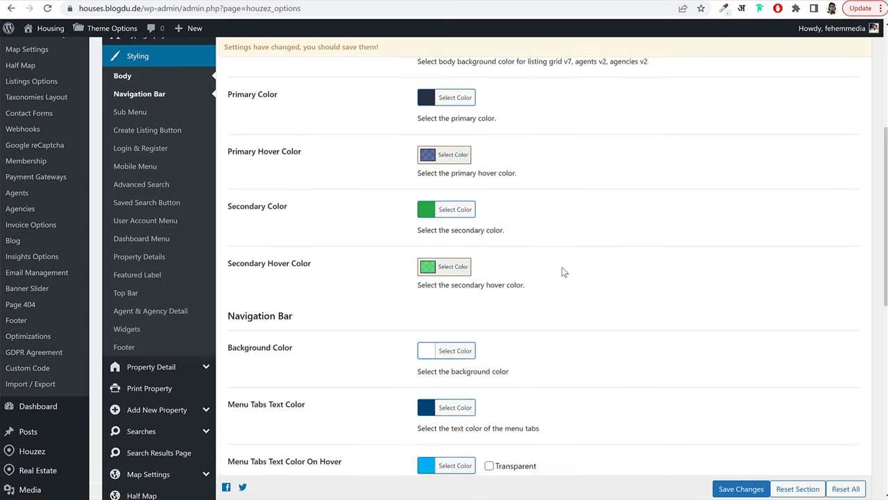
left_click(409, 3)
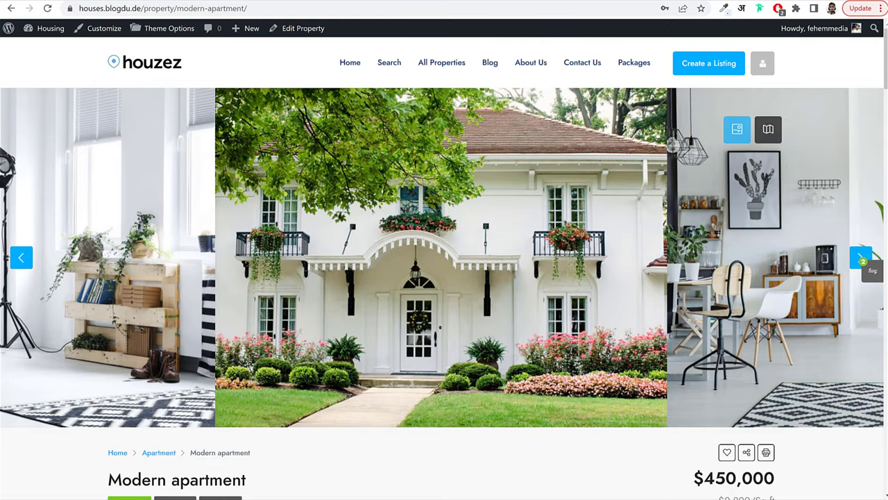
scroll(569, 252, "down", 10)
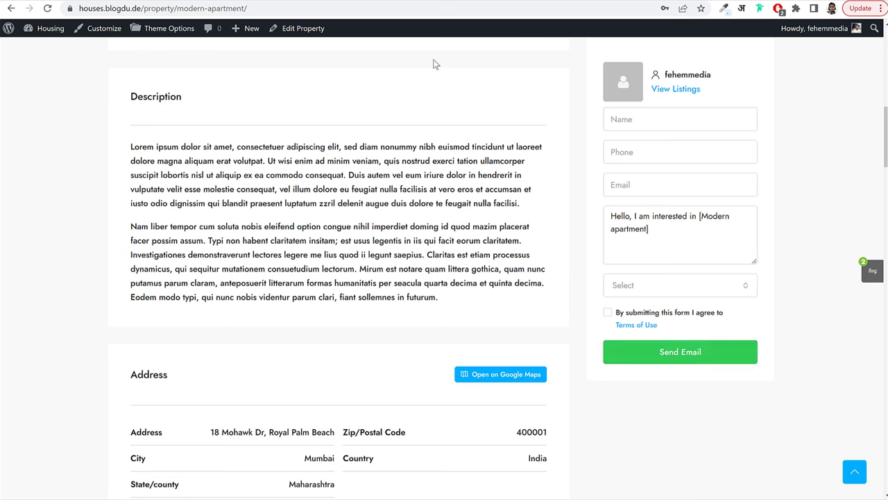
scroll(555, 185, "up", 10)
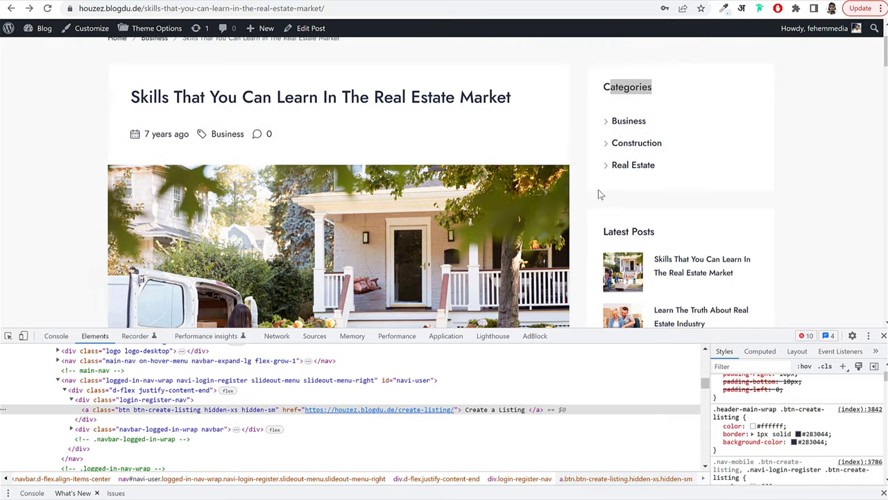
scroll(597, 192, "down", 2)
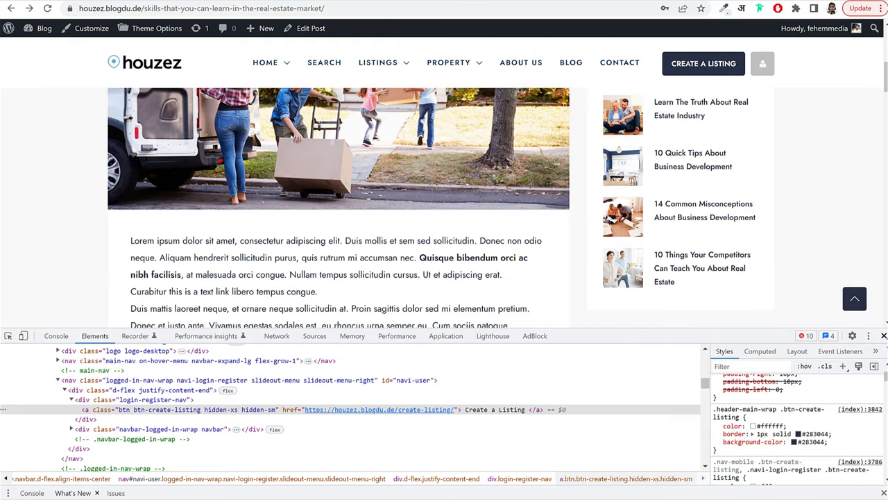
key("F12")
scroll(212, 93, "up", 5)
left_click(144, 73)
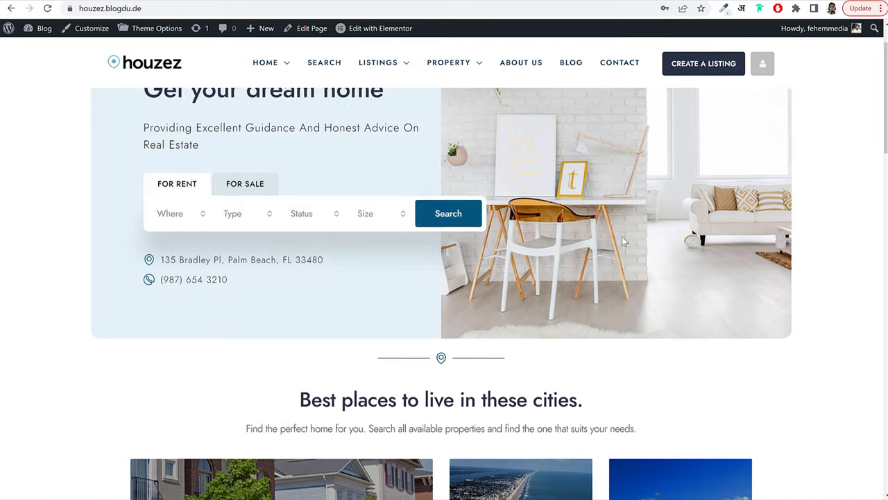
scroll(625, 235, "down", 7)
scroll(629, 234, "down", 5)
scroll(629, 234, "up", 15)
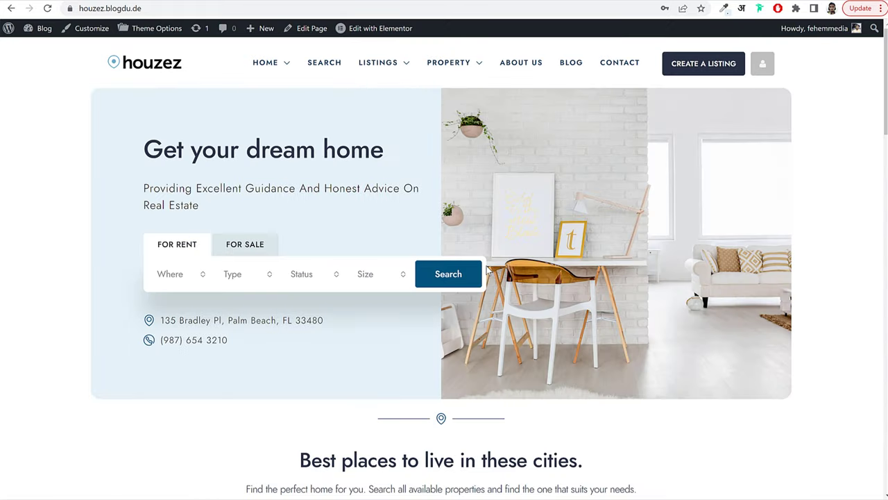
- Copy #02547d from the hero Search button and set it as the Secondary Color
right_click(469, 276)
left_click(486, 479)
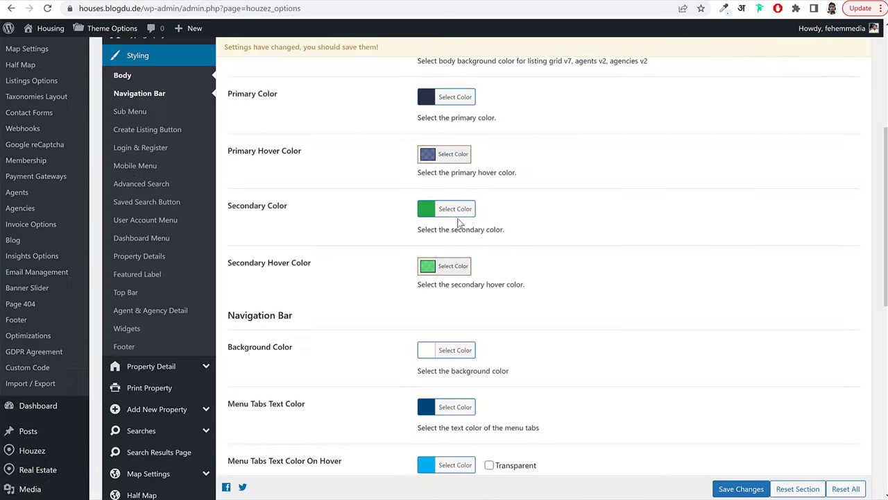
left_click(455, 209)
double_click(498, 210)
type("#02547d")
left_click(450, 213)
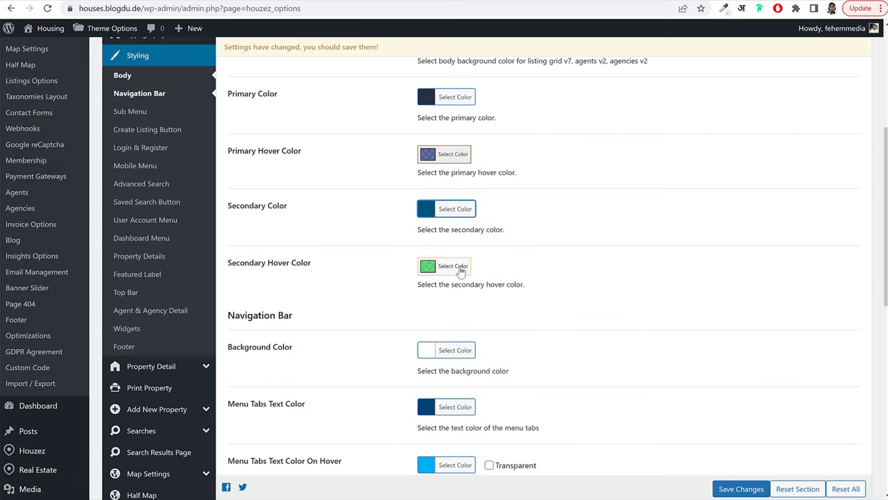
- Set Secondary Hover Color to semi-transparent #02547d and save the changes
left_click(451, 266)
triple_click(484, 391)
type("#02547d")
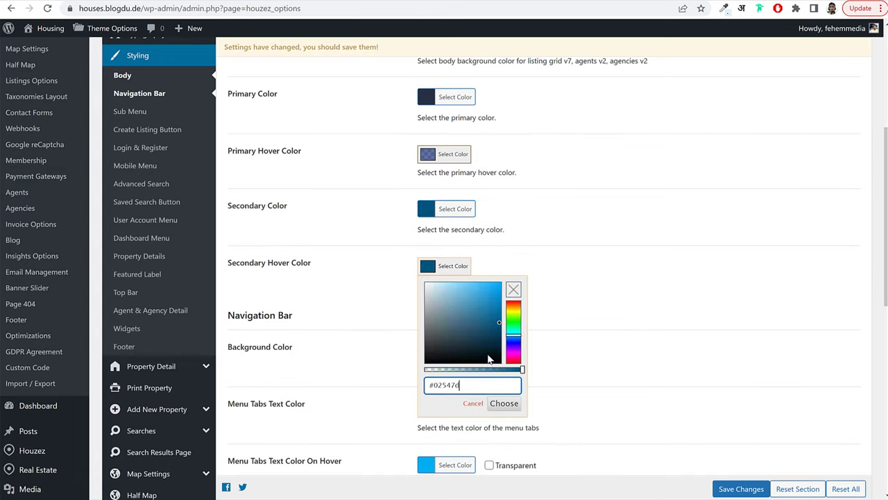
left_click_drag(508, 372, 481, 375)
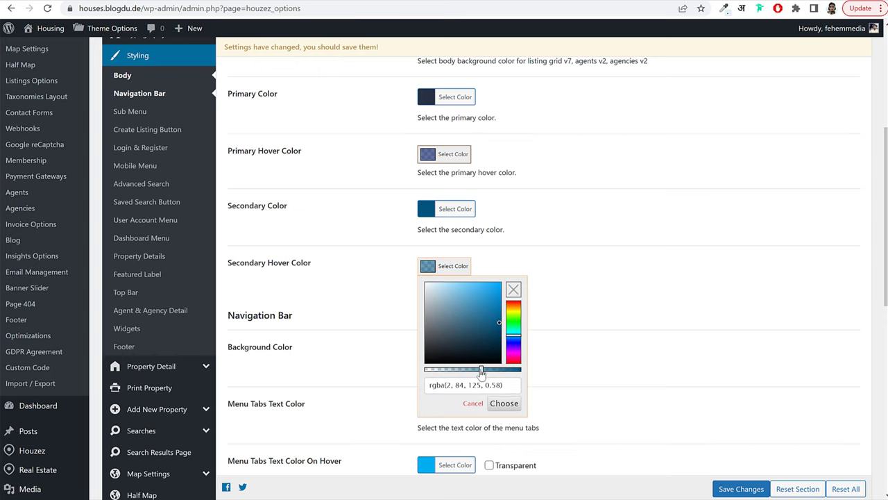
left_click(569, 306)
scroll(569, 319, "down", 2)
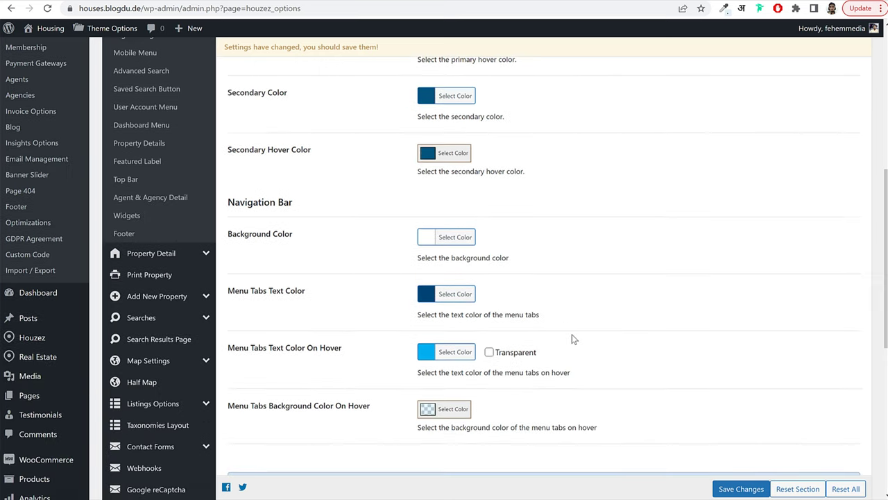
scroll(581, 335, "down", 5)
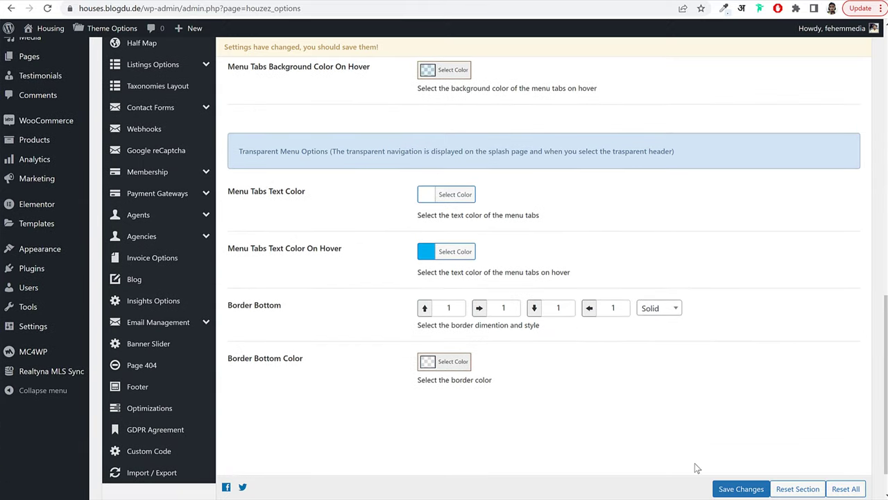
left_click(740, 487)
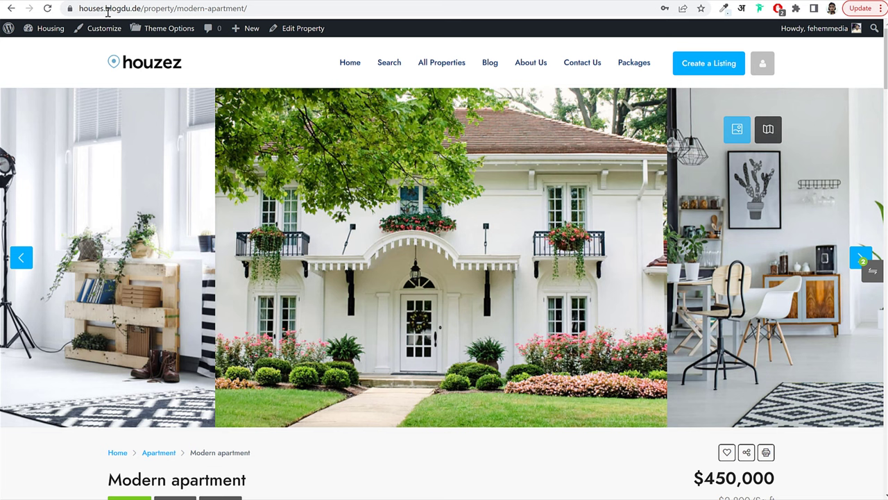
- Reload the Modern apartment property page to review the new colours
left_click(48, 9)
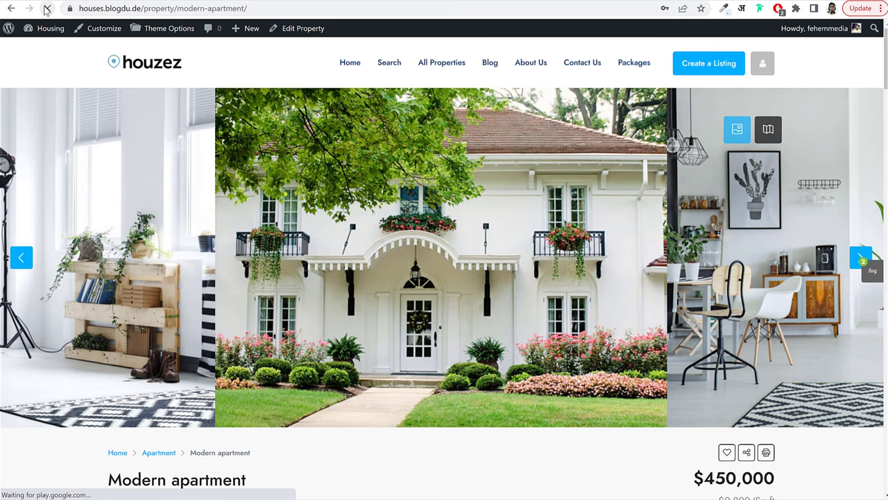
scroll(452, 197, "down", 5)
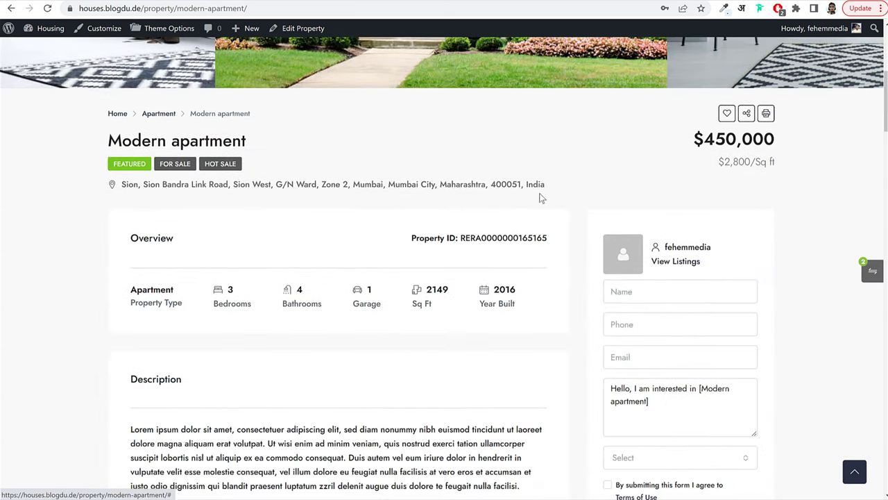
scroll(710, 222, "down", 4)
scroll(377, 297, "up", 10)
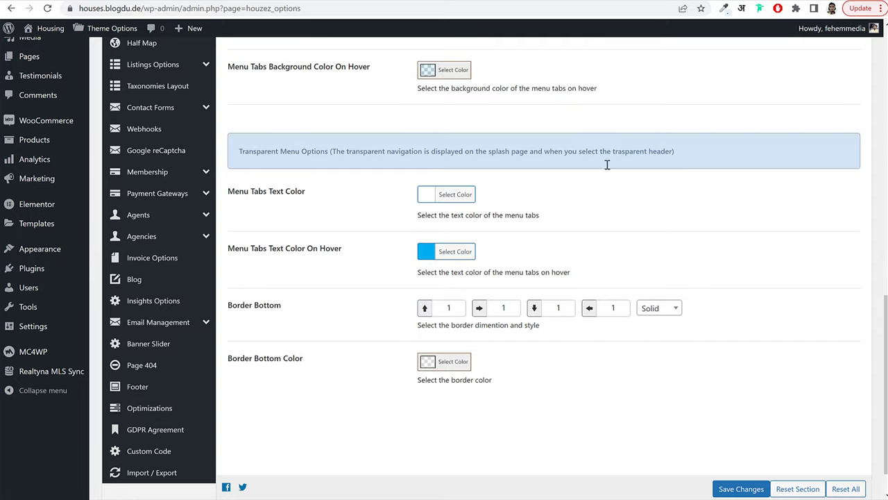
scroll(659, 248, "down", 1)
scroll(659, 248, "up", 5)
scroll(658, 248, "up", 8)
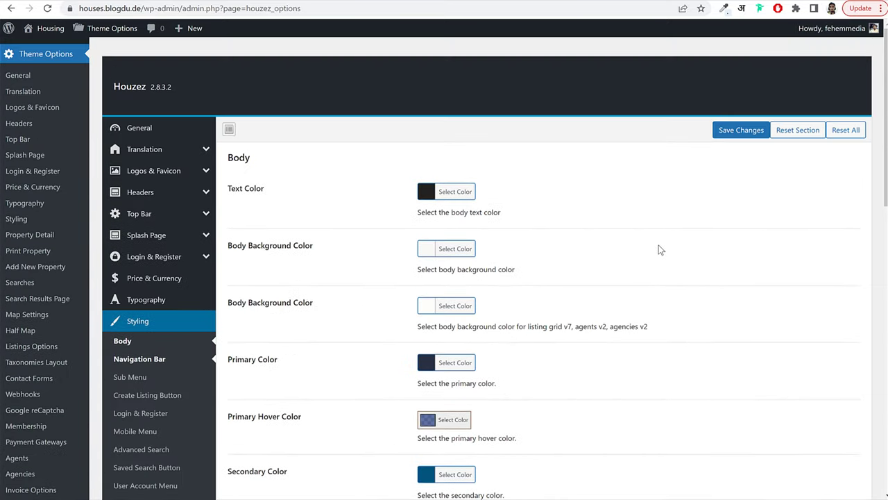
scroll(178, 377, "down", 2)
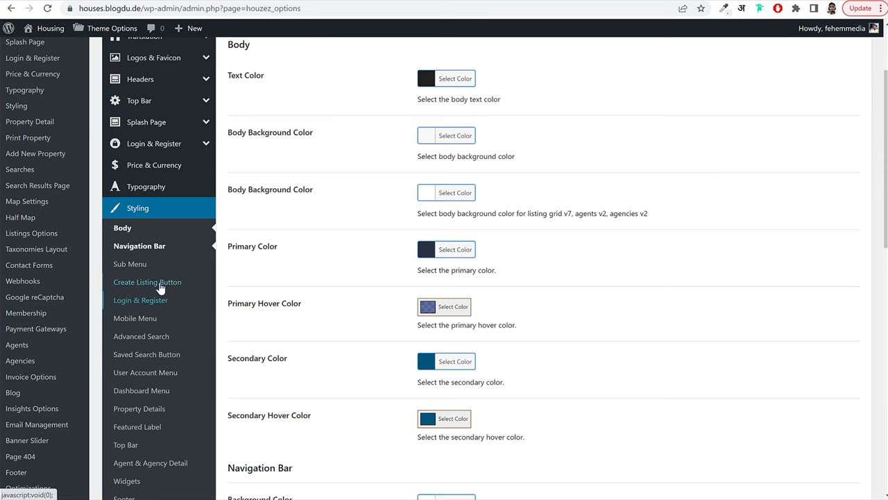
scroll(170, 236, "down", 7)
- In Create Listing Button styling, set the background colour to #02547d
left_click(162, 231)
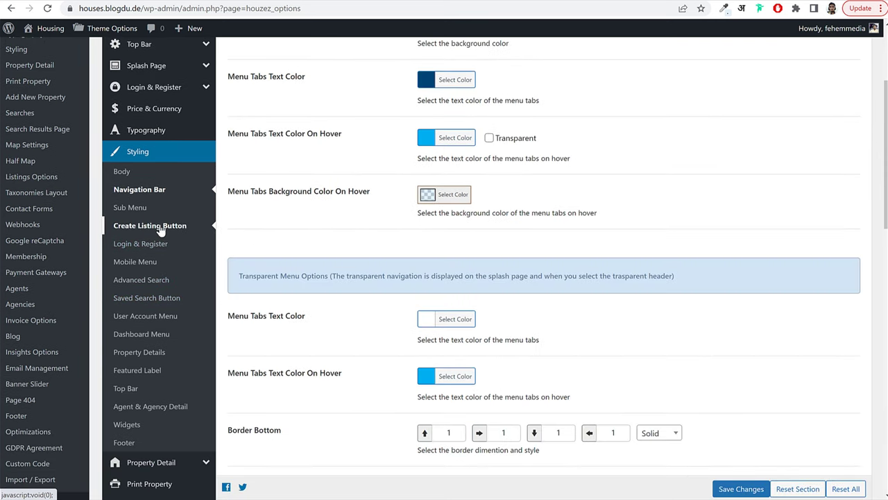
scroll(528, 224, "up", 2)
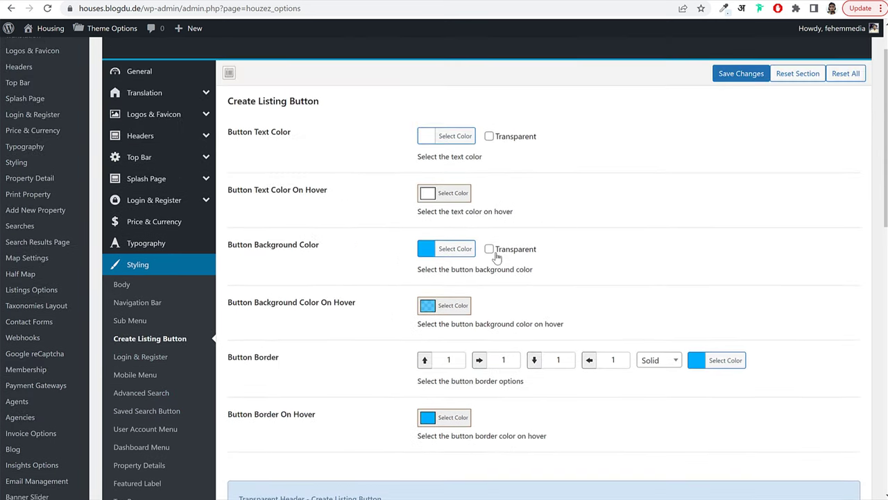
left_click(456, 249)
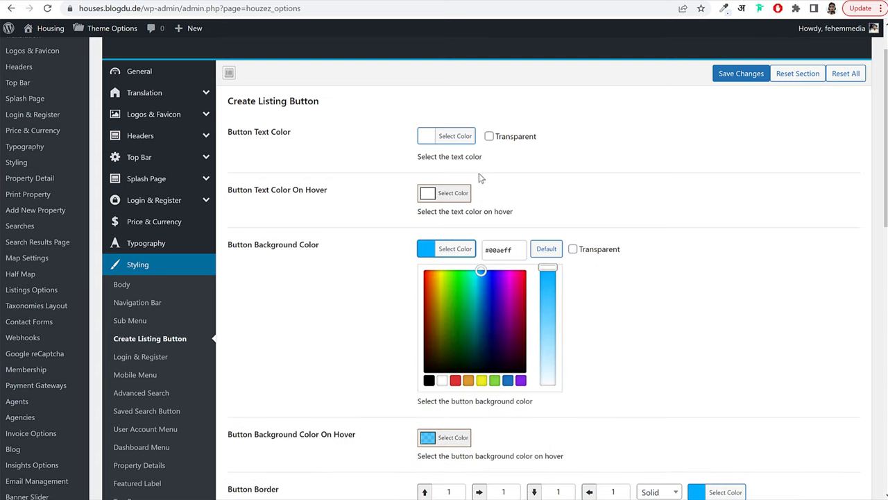
triple_click(502, 250)
type("#02547d")
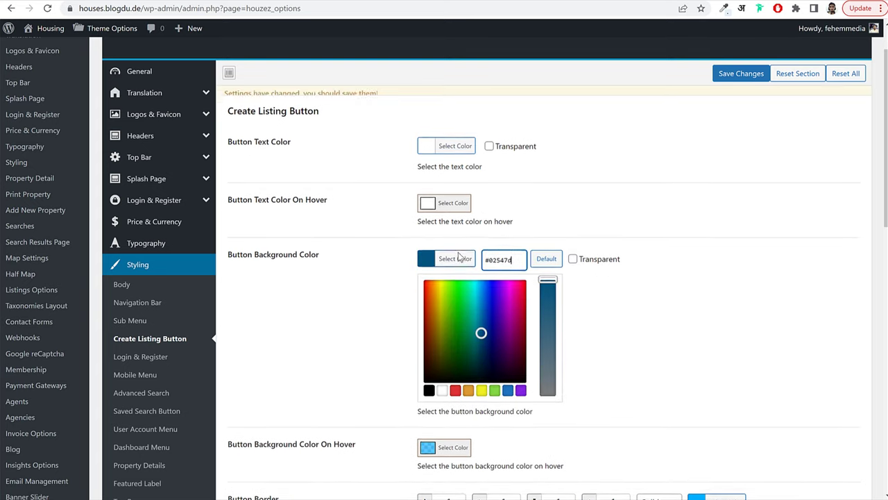
left_click(457, 269)
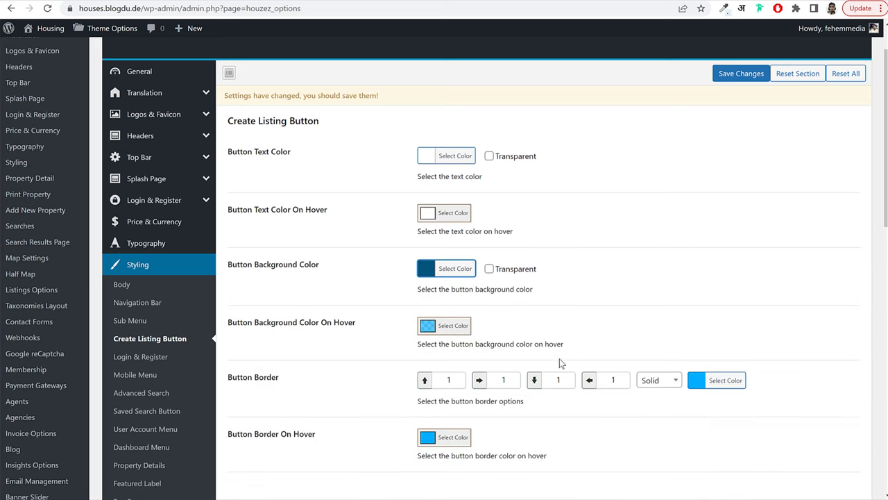
- Set the button's hover background to #02547d with some transparency
left_click(451, 326)
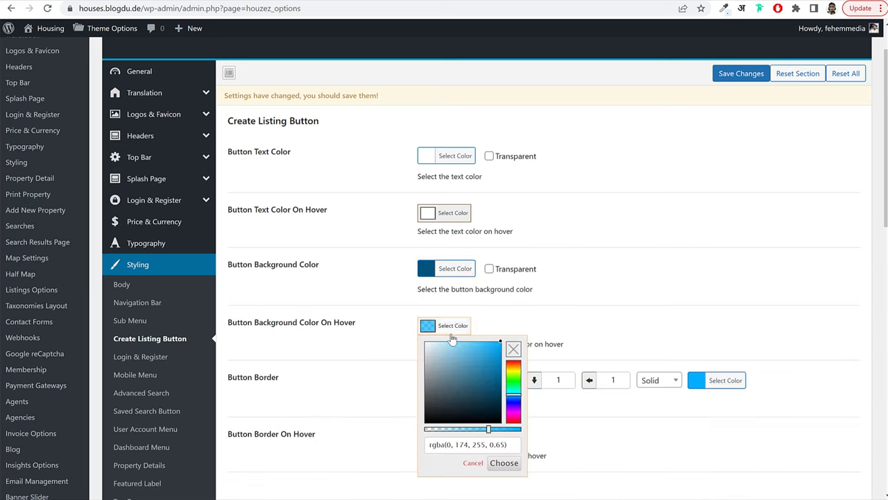
left_click(480, 443)
key("ctrl+a")
type("#02547d")
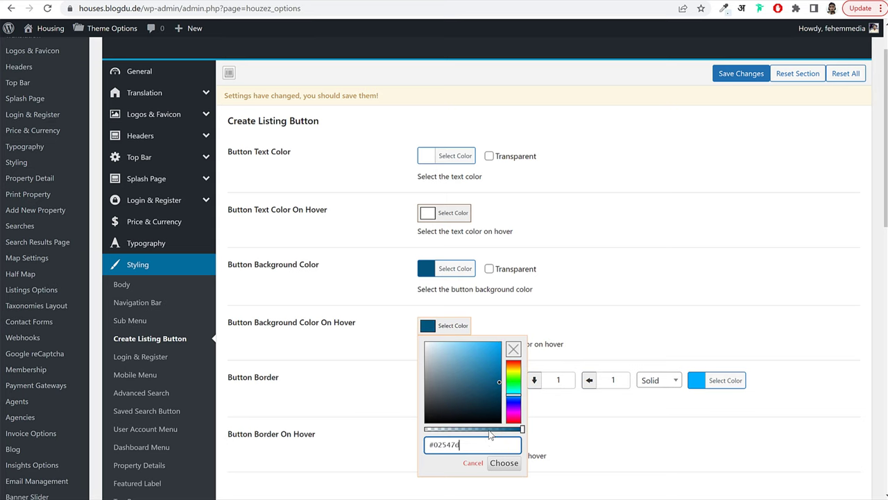
left_click(489, 429)
left_click(553, 304)
- Set the button's border colour to #02547d and save the Create Listing Button settings
scroll(312, 322, "down", 2)
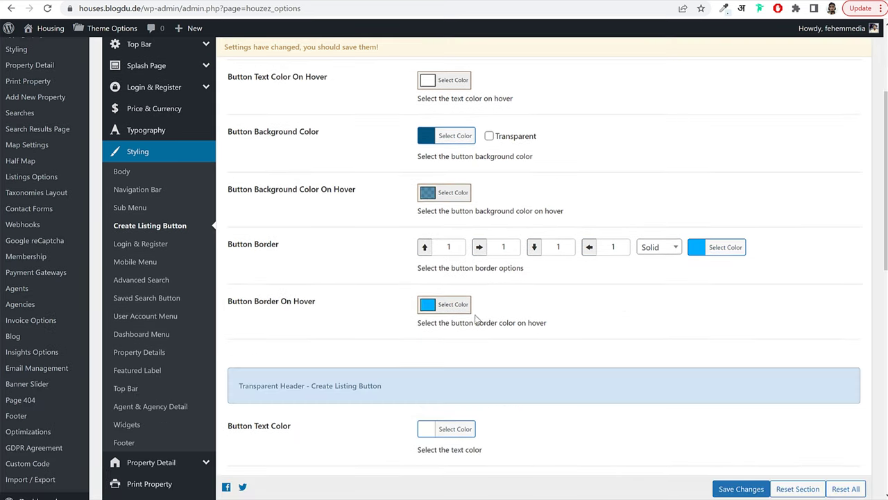
left_click(452, 304)
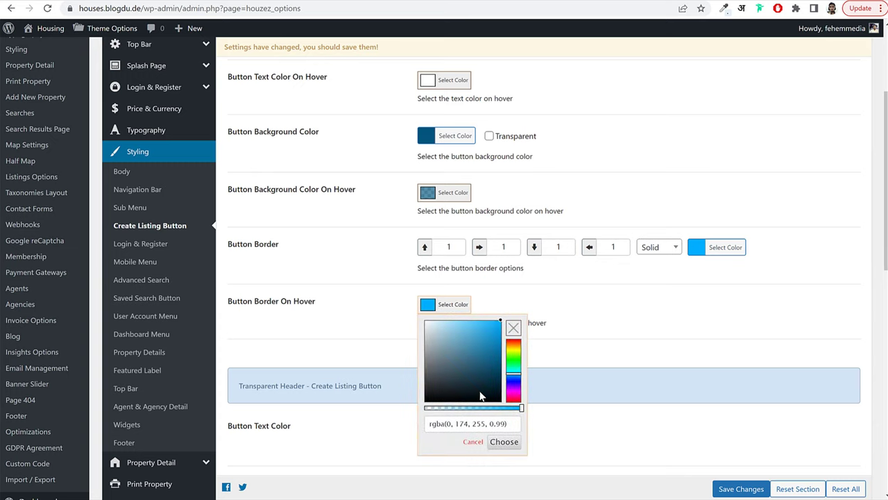
left_click(722, 247)
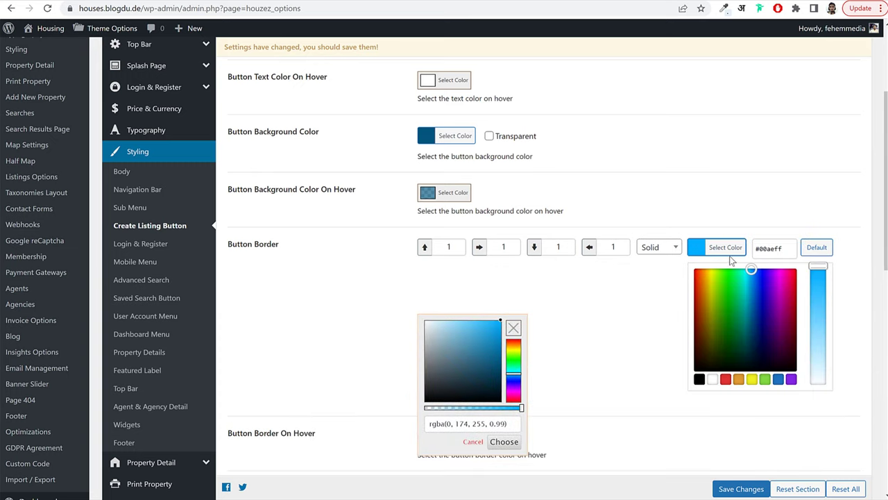
triple_click(762, 246)
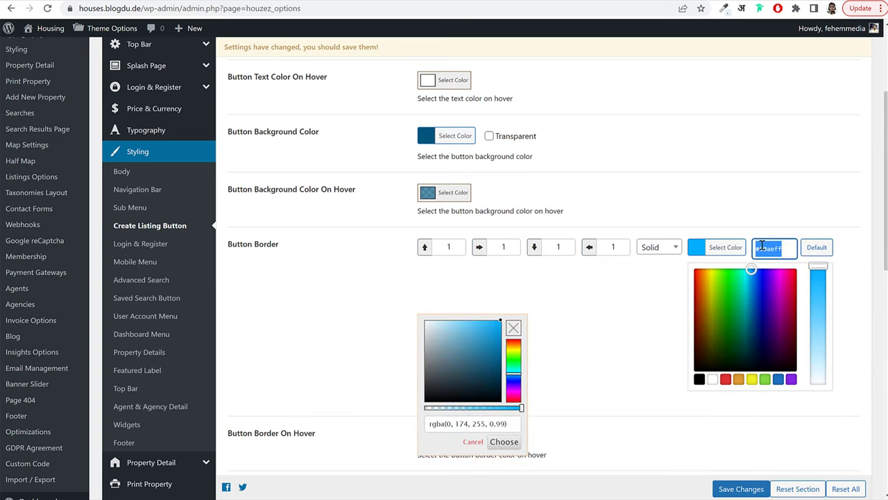
key("ctrl+v")
left_click(746, 224)
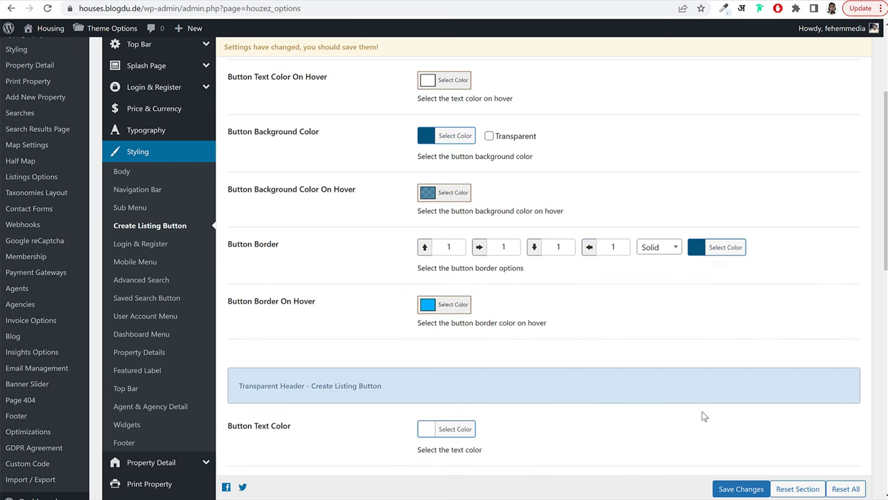
left_click(741, 489)
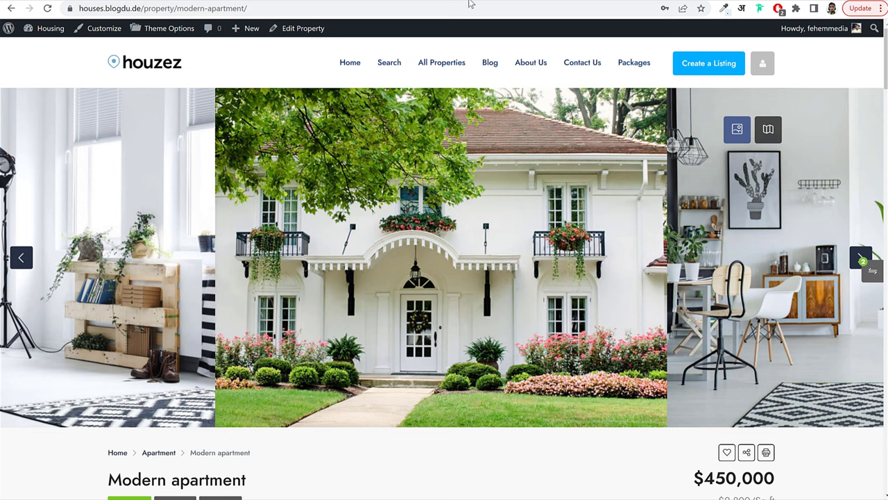
- Reload the property page to check the updated button colours
left_click(548, 12)
key("Return")
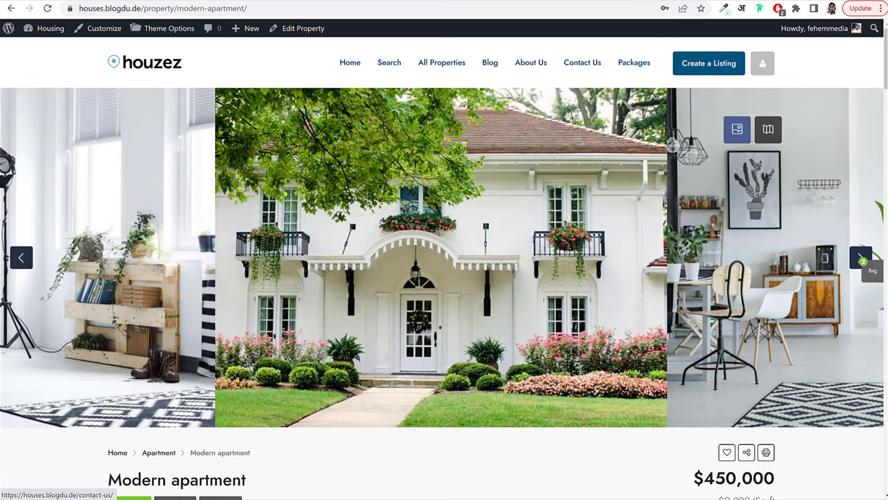
scroll(618, 148, "down", 4)
scroll(620, 226, "up", 4)
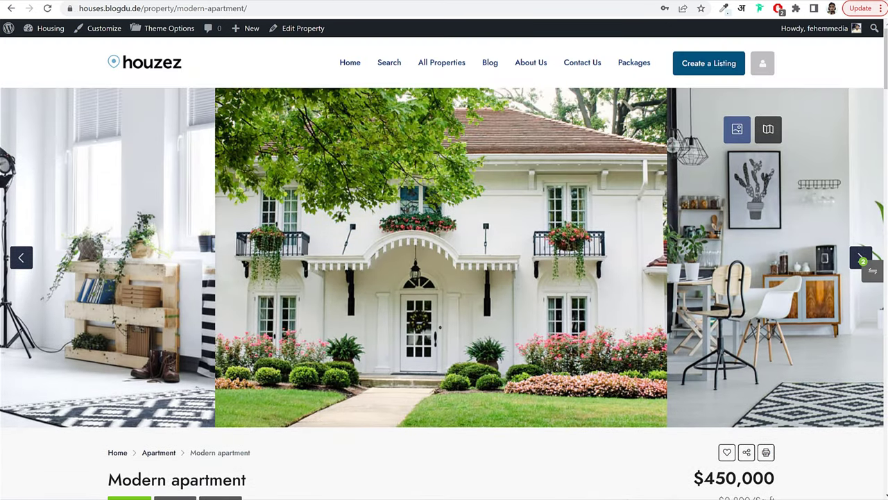
scroll(586, 254, "down", 4)
scroll(585, 254, "up", 4)
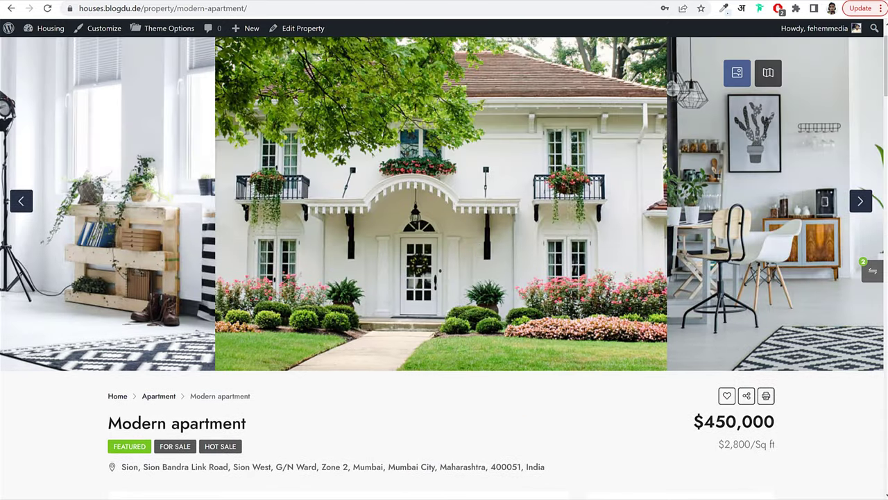
- Choose the Property Detail banner layout with the photo above the title and save
key("ctrl+Tab")
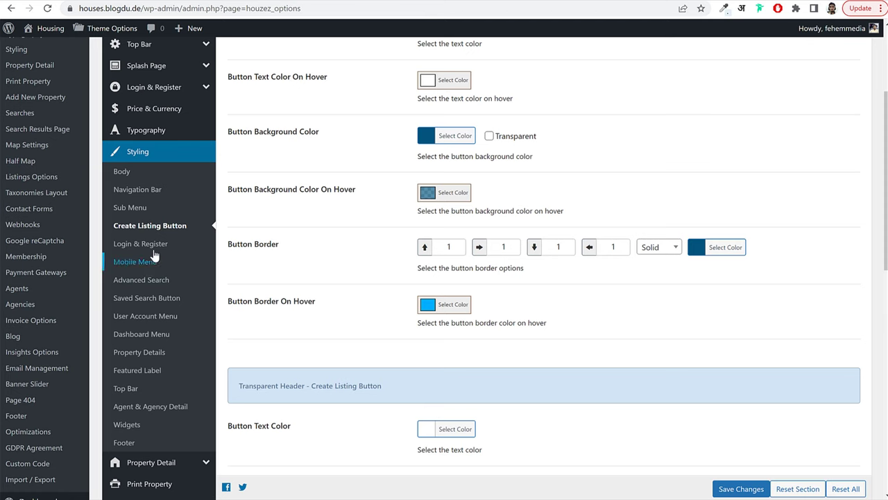
left_click(145, 354)
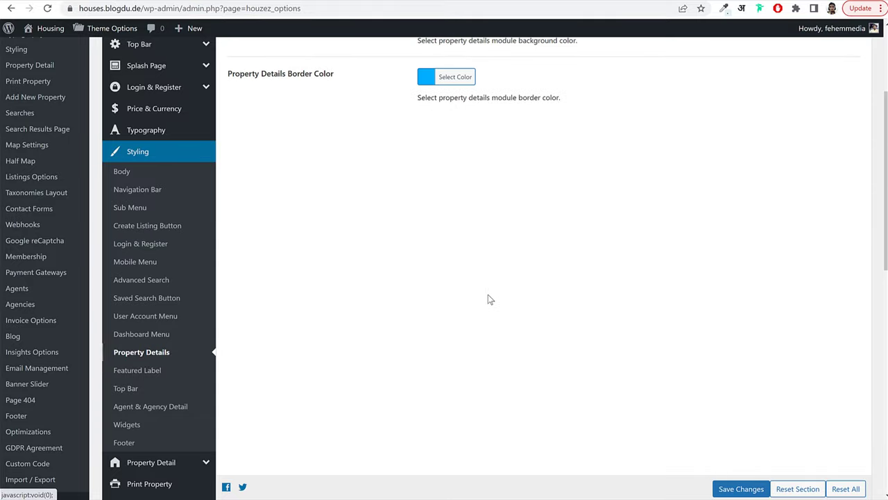
scroll(480, 298, "down", 2)
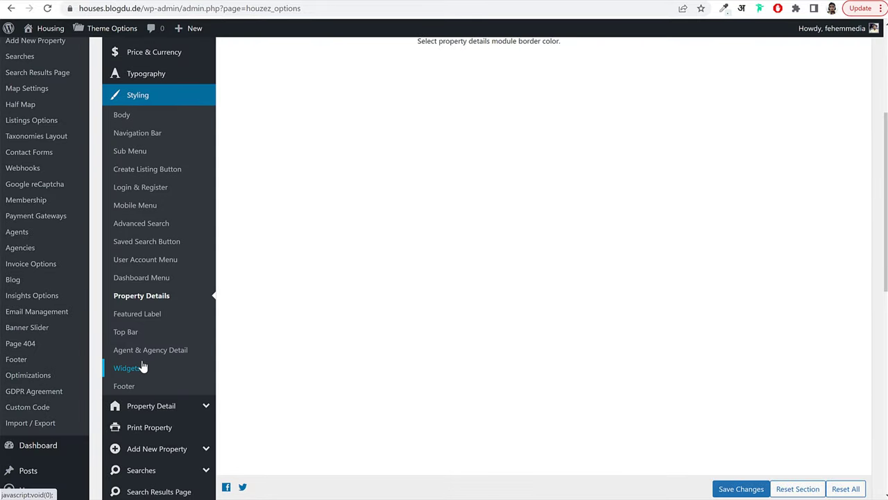
scroll(208, 327, "down", 3)
left_click(185, 291)
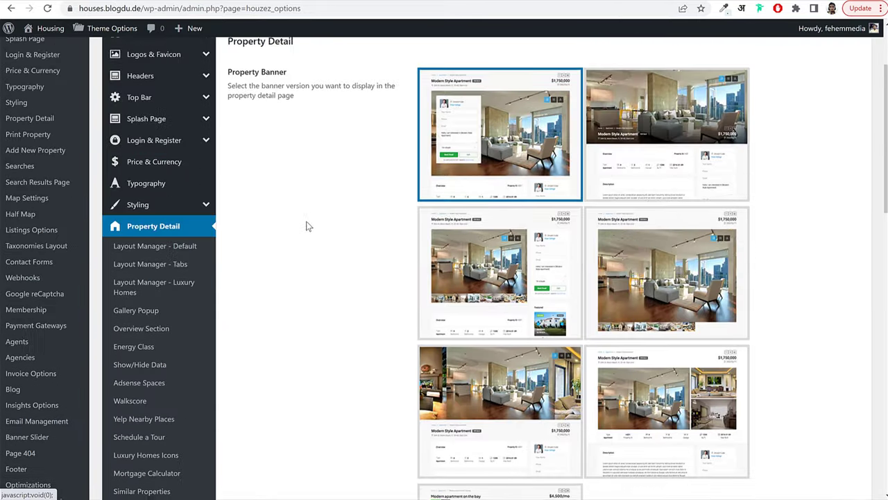
scroll(646, 208, "down", 2)
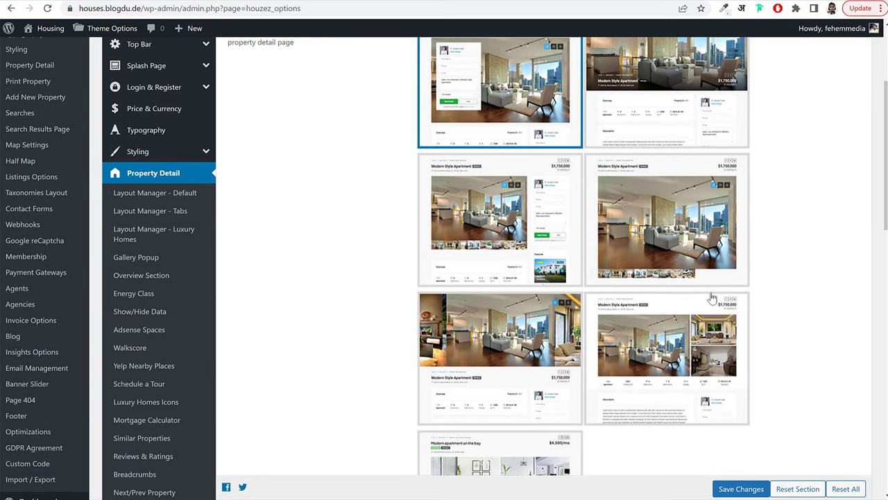
left_click(494, 385)
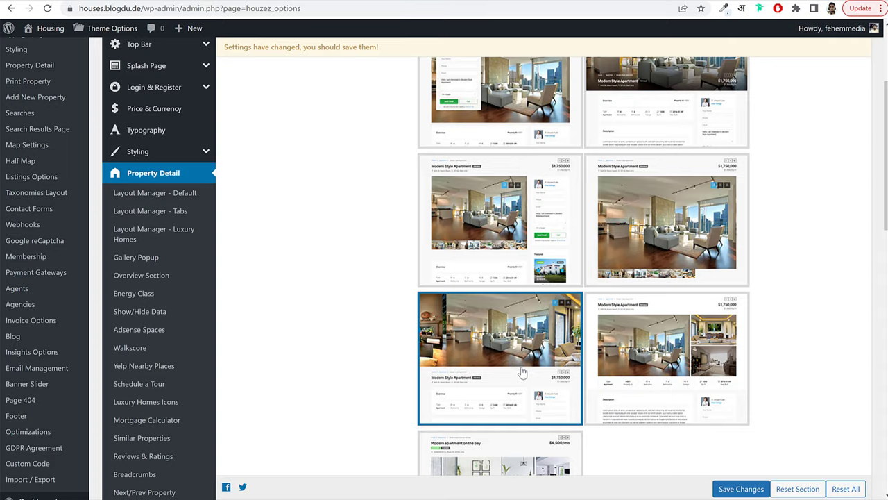
scroll(523, 373, "down", 3)
left_click(531, 343)
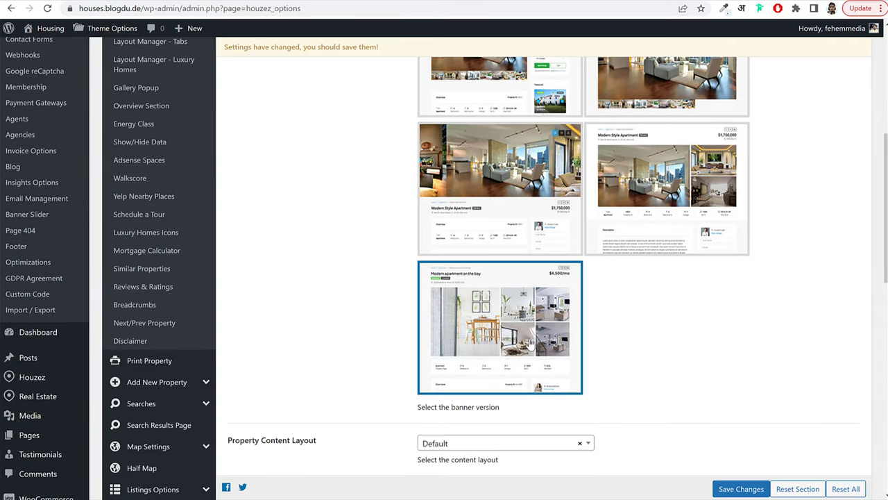
left_click(538, 207)
scroll(548, 247, "up", 2)
scroll(548, 247, "down", 2)
left_click(741, 488)
- Go to Show/Hide Data and open the Layout Manager - Default property sections
scroll(656, 374, "down", 5)
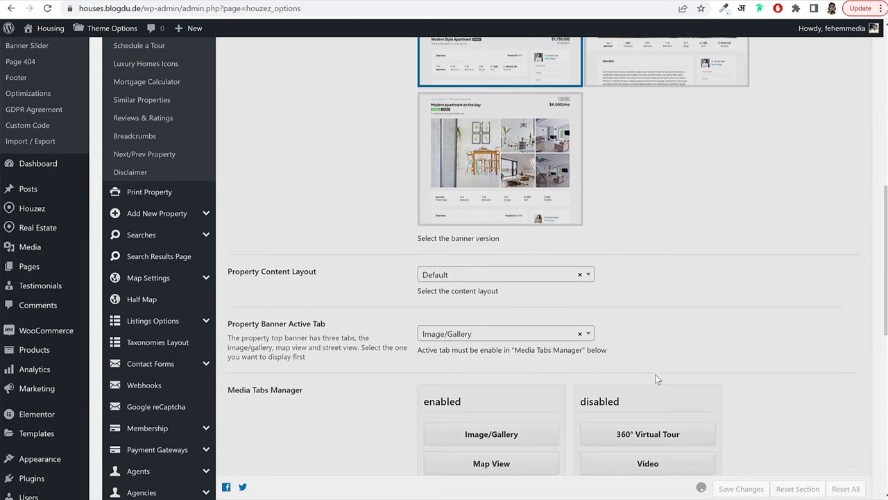
scroll(655, 374, "up", 1)
scroll(655, 375, "down", 2)
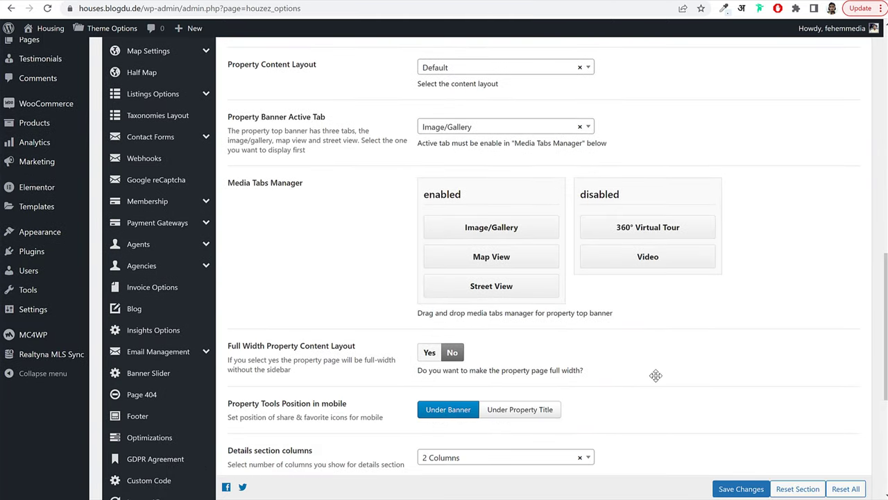
scroll(656, 376, "down", 1)
scroll(656, 378, "down", 1)
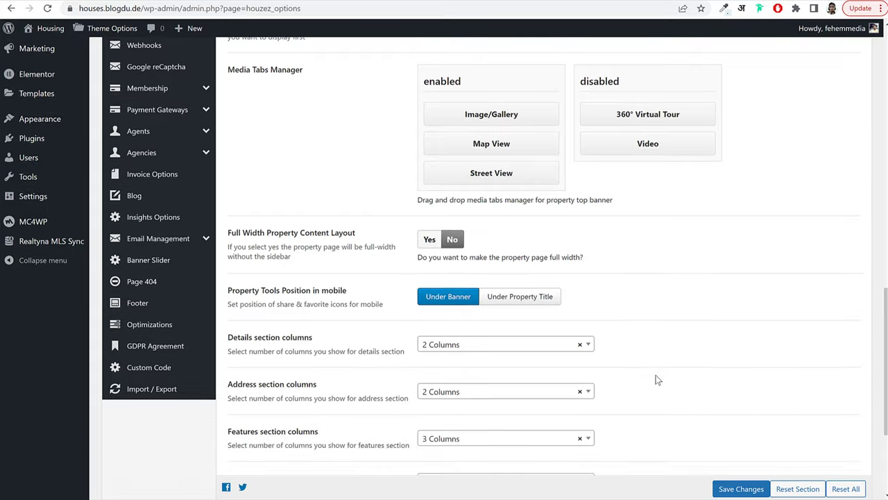
scroll(656, 379, "up", 1)
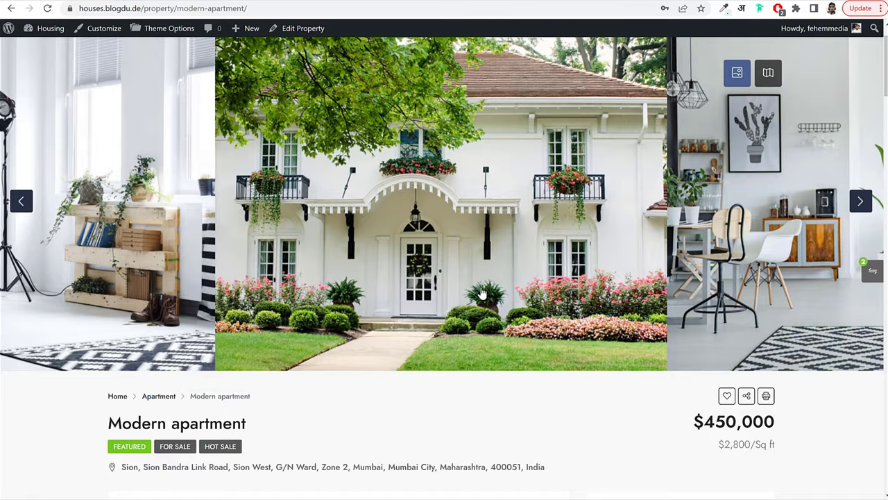
scroll(483, 292, "down", 20)
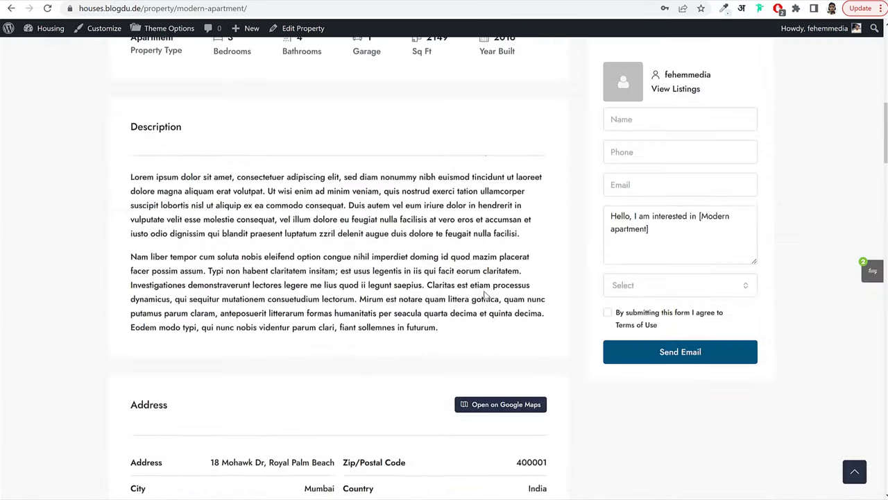
scroll(367, 46, "up", 3)
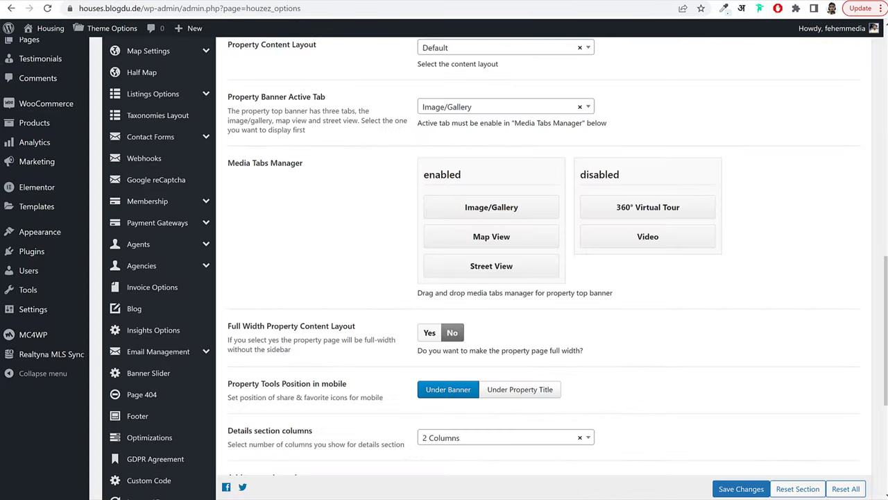
scroll(682, 369, "down", 4)
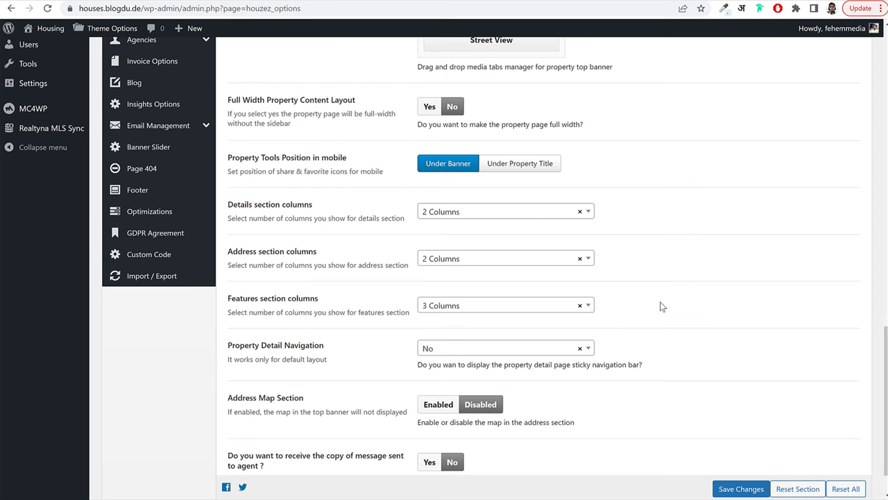
scroll(661, 307, "down", 1)
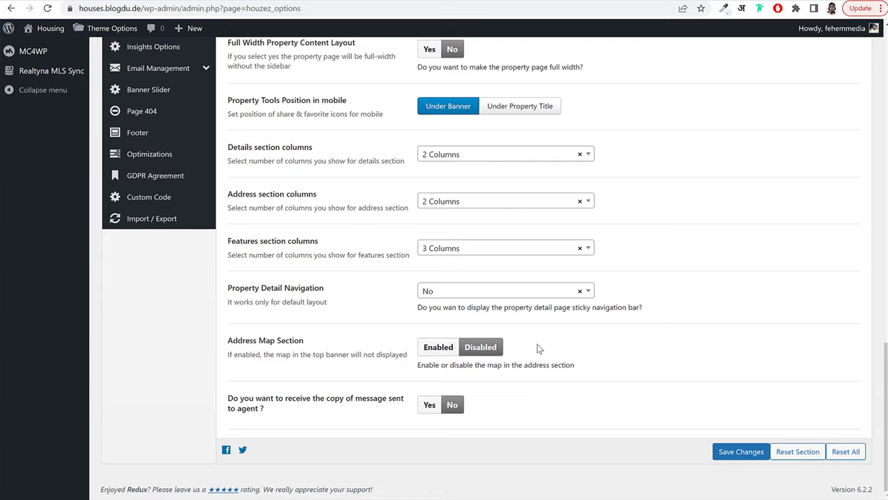
scroll(537, 345, "up", 10)
scroll(537, 344, "up", 6)
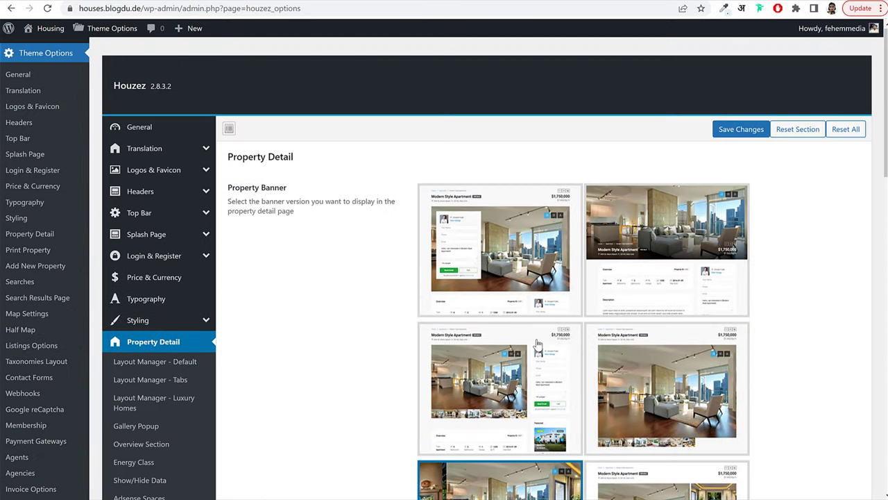
scroll(151, 377, "down", 3)
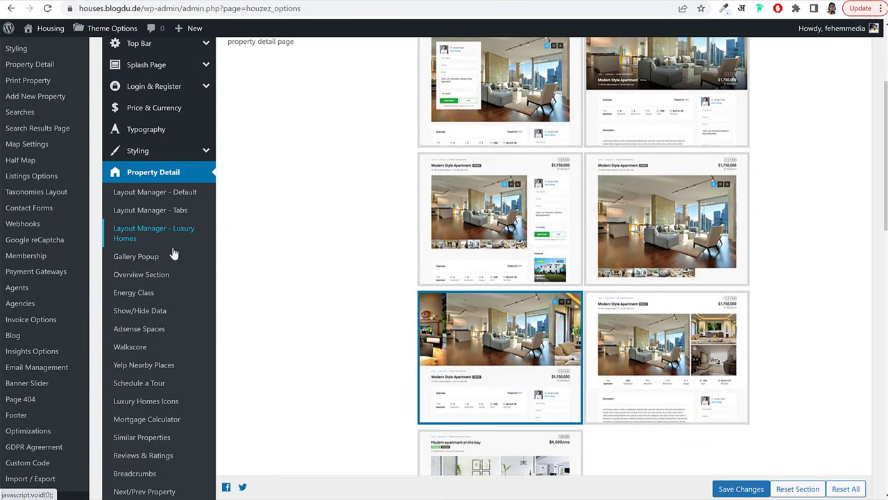
scroll(173, 252, "down", 1)
left_click(170, 266)
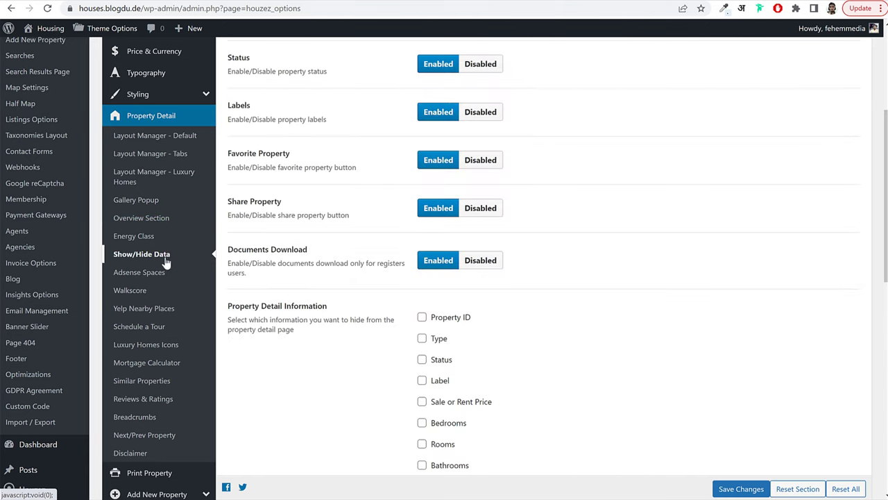
scroll(522, 274, "up", 3)
scroll(522, 275, "down", 8)
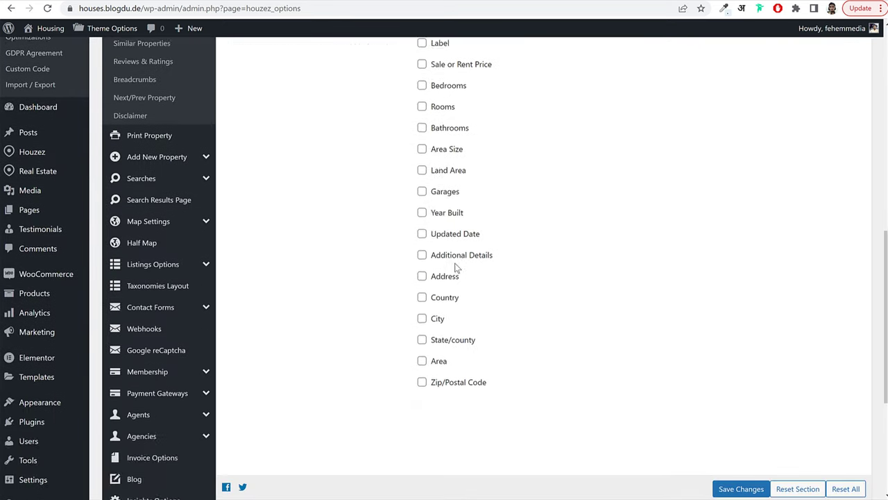
scroll(313, 264, "up", 5)
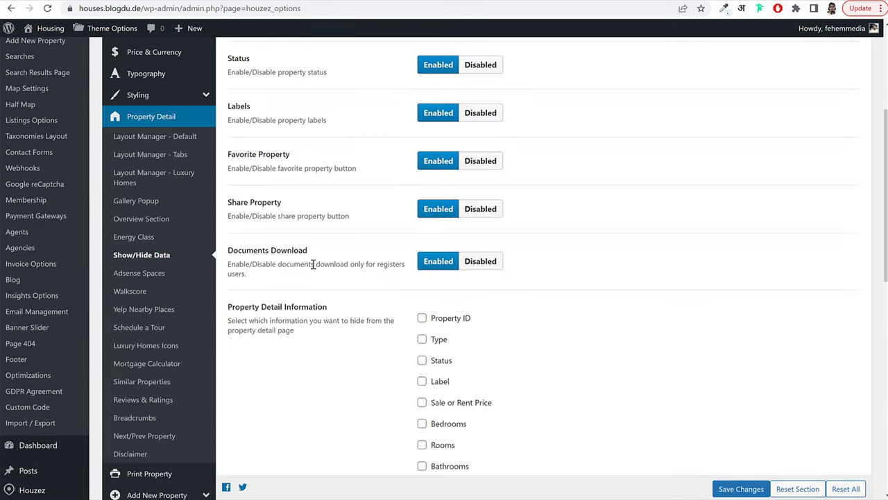
left_click(154, 136)
- Enable Schedule Tour v2 below Features and Near by Places after Agent bottom, then save
scroll(753, 243, "up", 4)
scroll(739, 238, "down", 2)
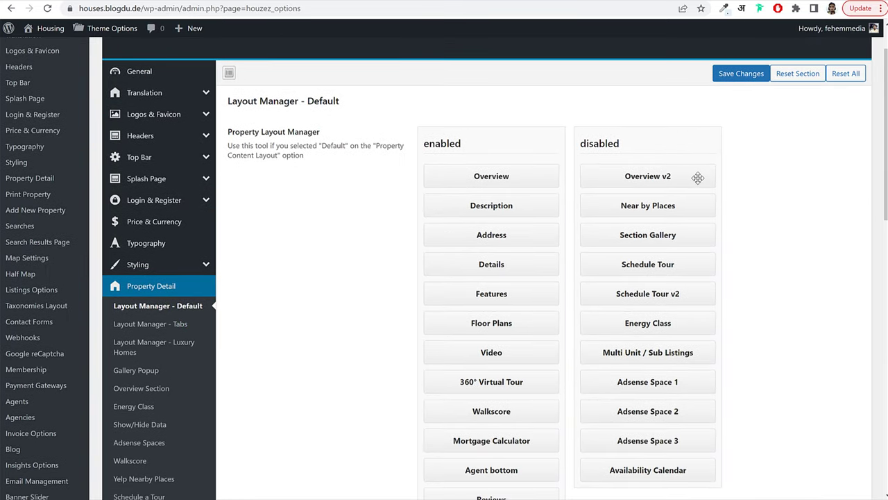
scroll(703, 178, "down", 1)
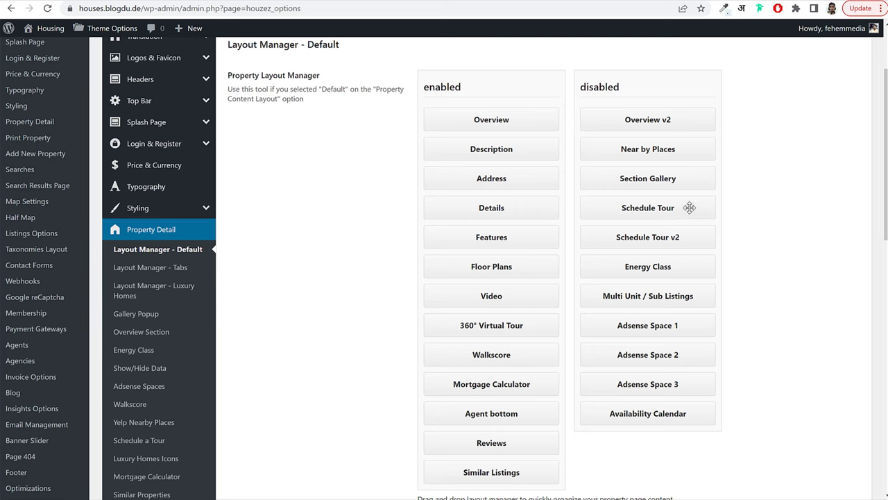
left_click_drag(674, 232, 525, 274)
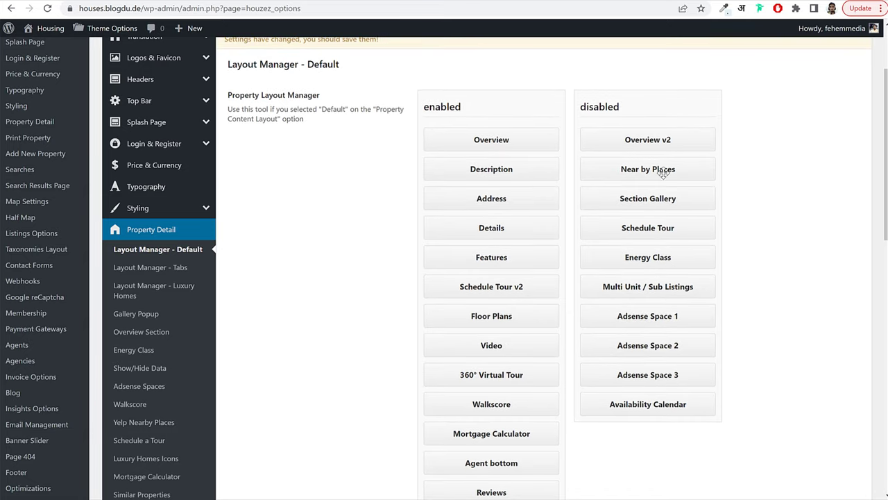
left_click_drag(663, 172, 507, 490)
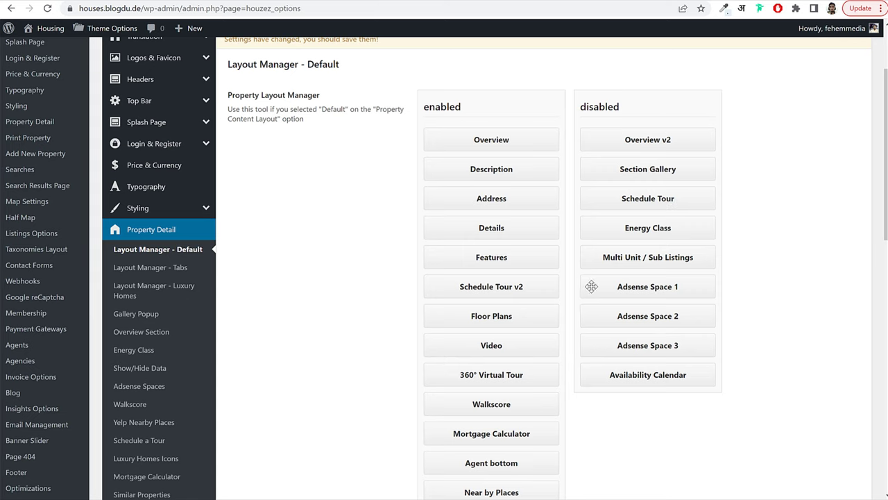
scroll(592, 286, "down", 5)
left_click(741, 489)
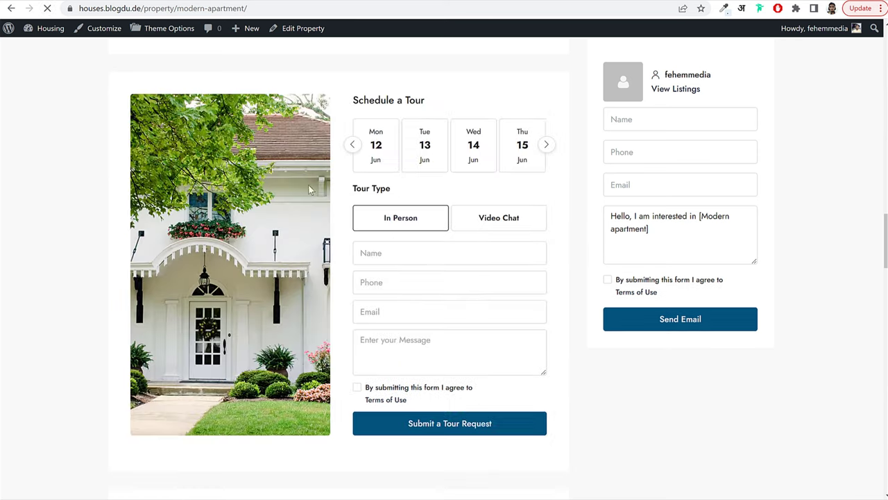
triple_click(361, 99)
left_click(554, 174)
scroll(584, 214, "down", 12)
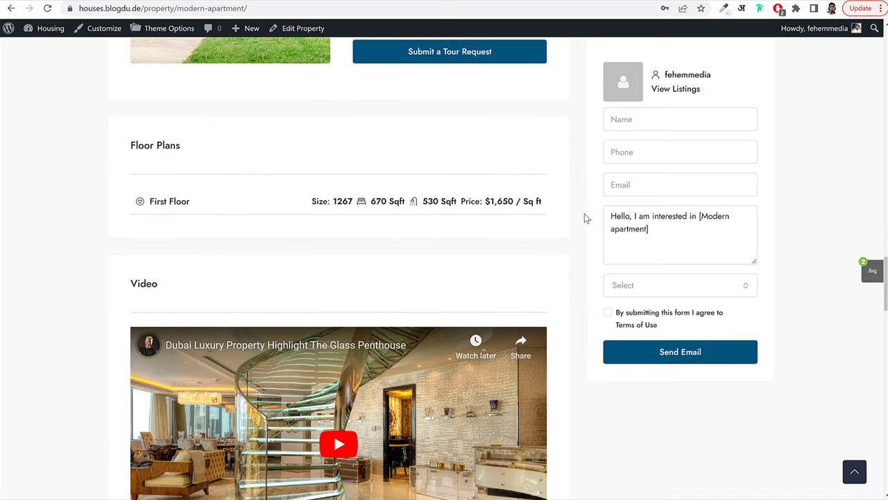
scroll(584, 215, "down", 14)
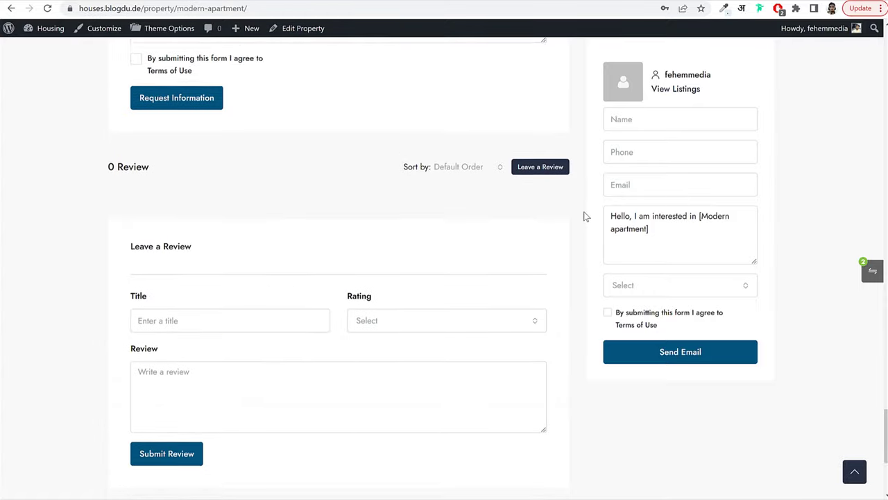
scroll(584, 220, "up", 6)
scroll(583, 221, "up", 12)
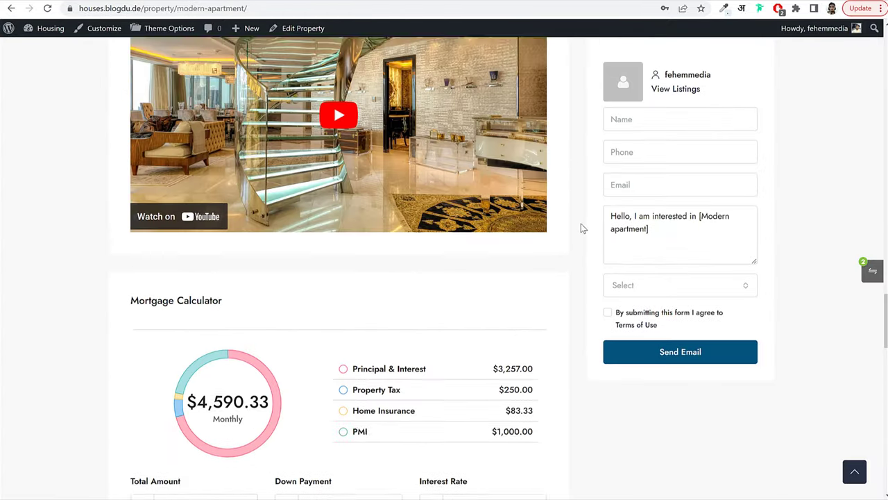
scroll(579, 229, "up", 6)
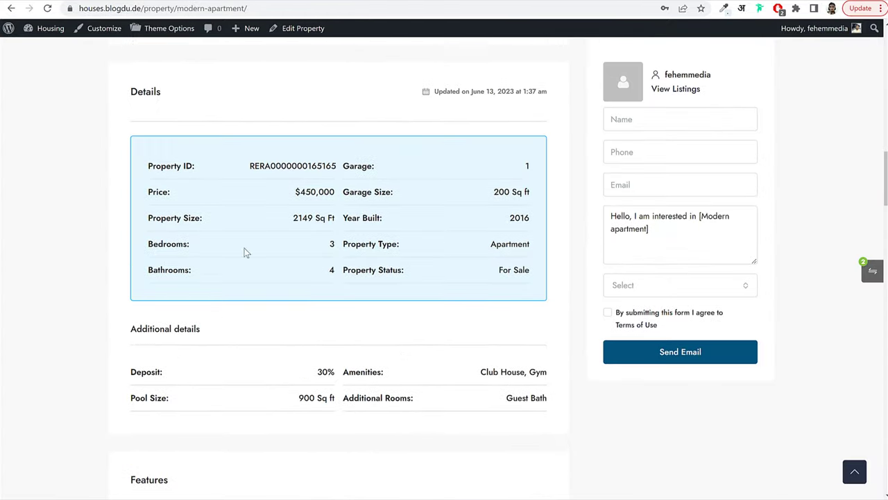
scroll(359, 270, "up", 10)
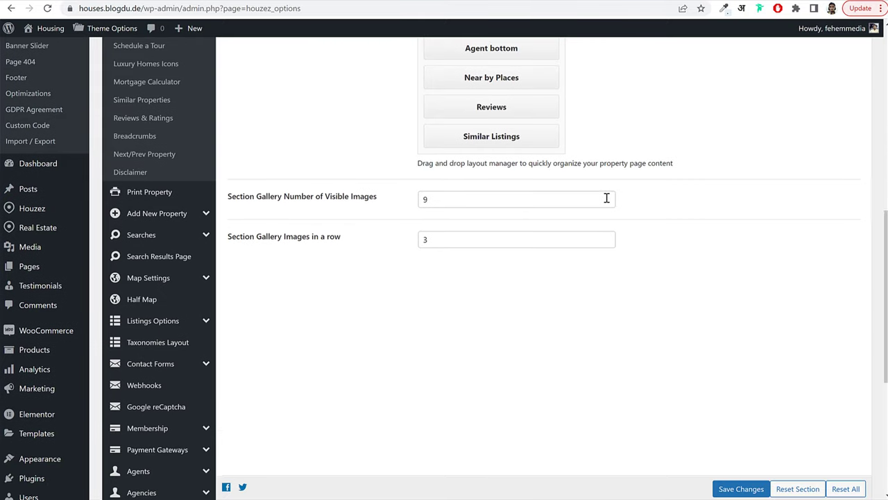
scroll(607, 199, "up", 4)
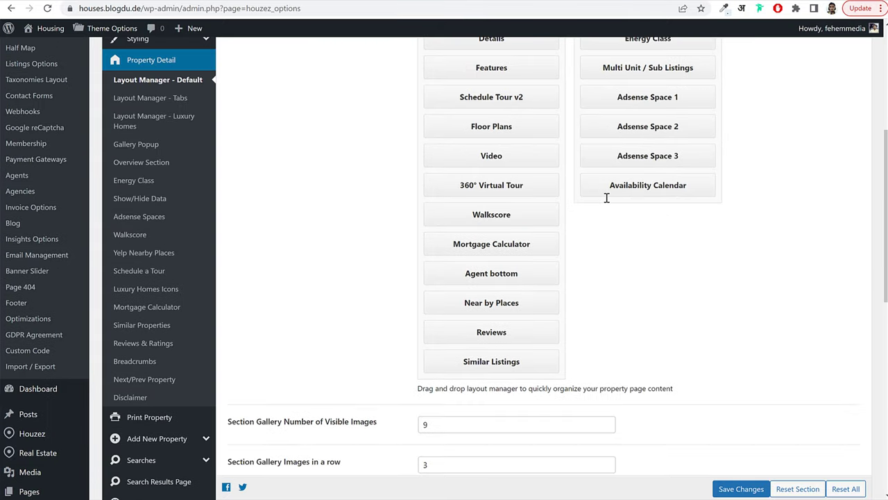
scroll(679, 253, "up", 3)
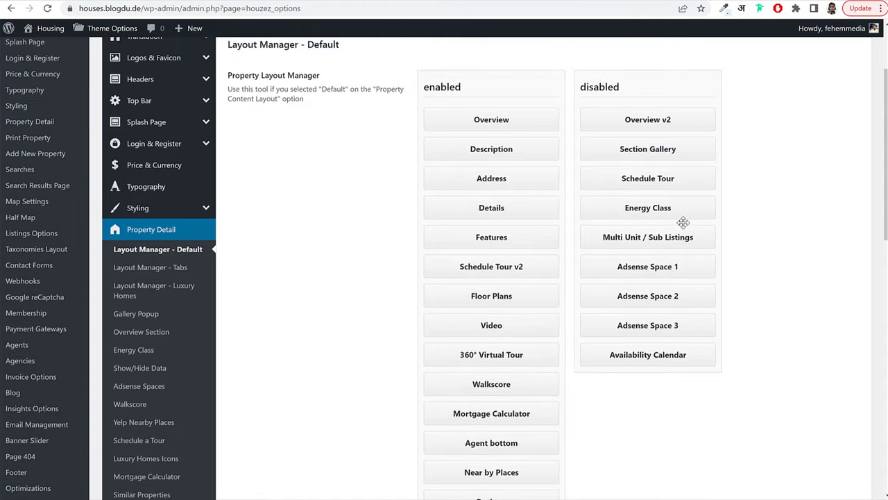
scroll(728, 232, "down", 3)
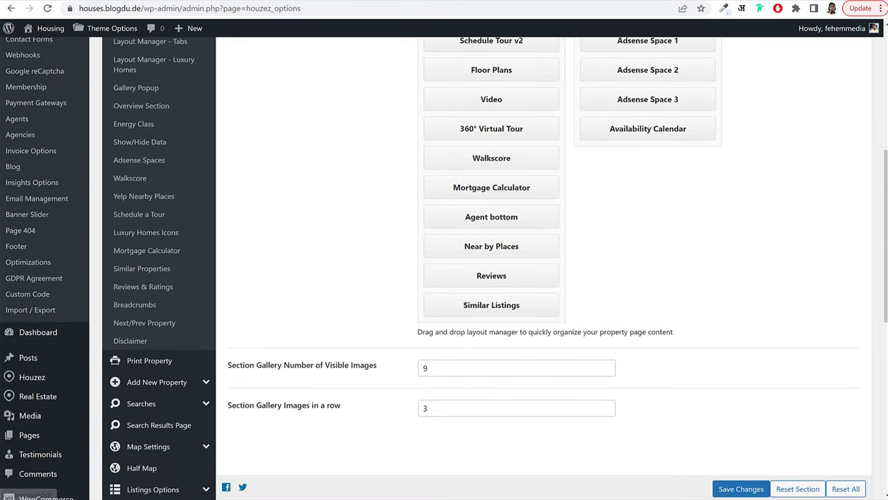
scroll(169, 224, "down", 2)
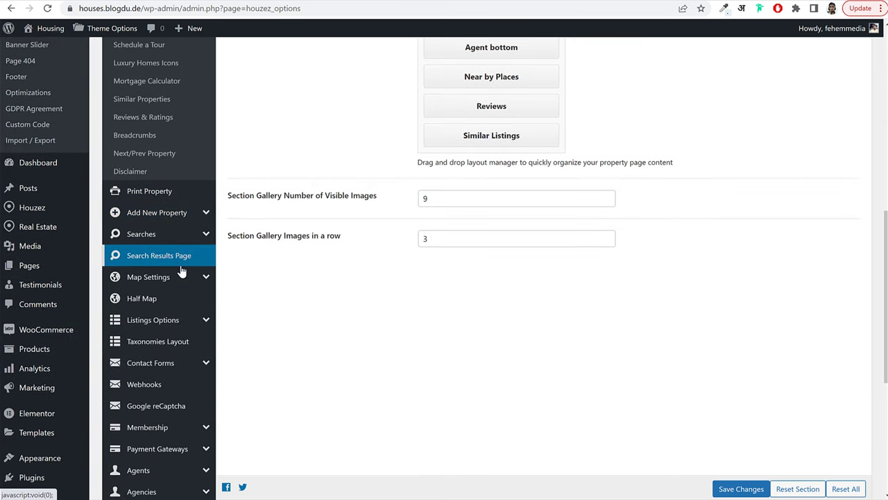
- Set the search results page to Half Map with Grid View properties, save, and view it live
left_click(181, 262)
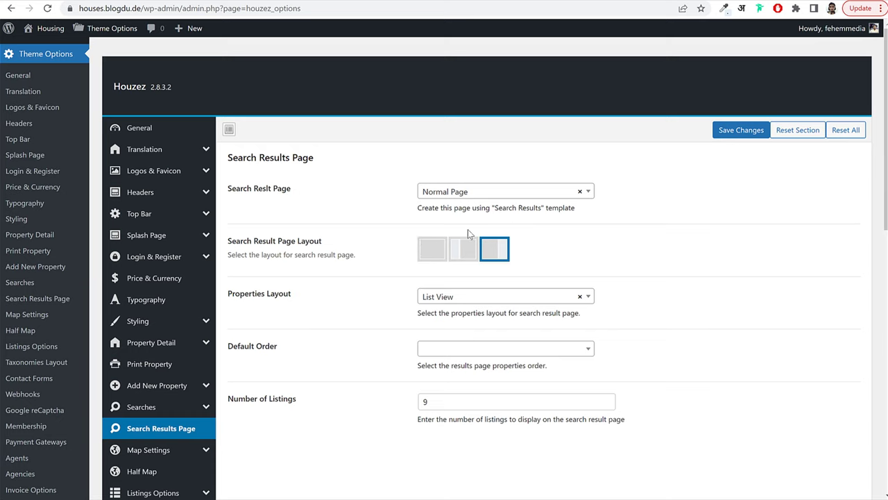
left_click(506, 194)
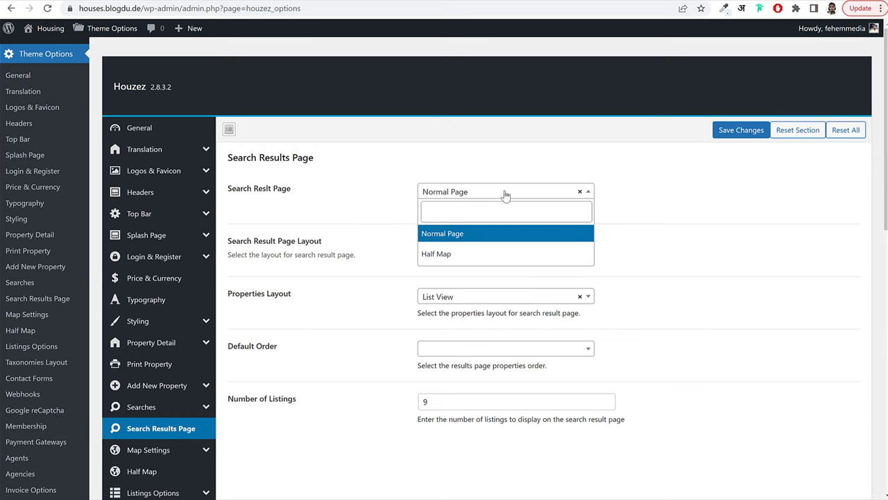
left_click(472, 254)
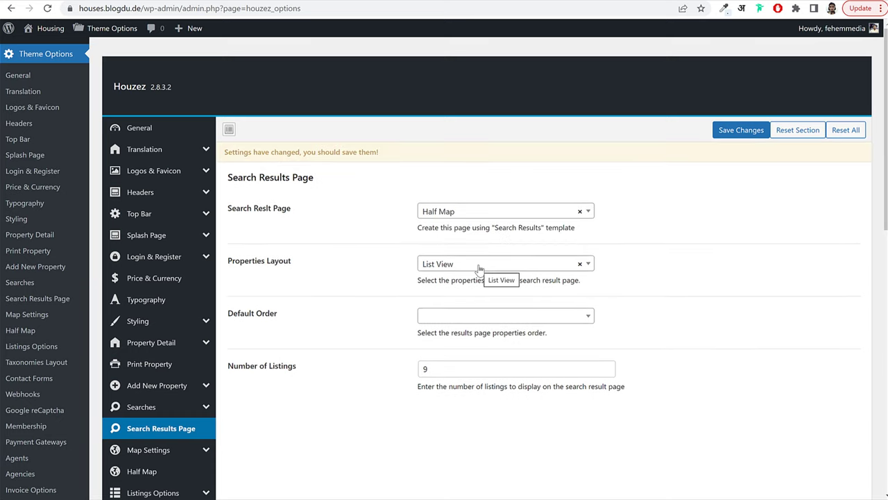
left_click(479, 269)
left_click(464, 347)
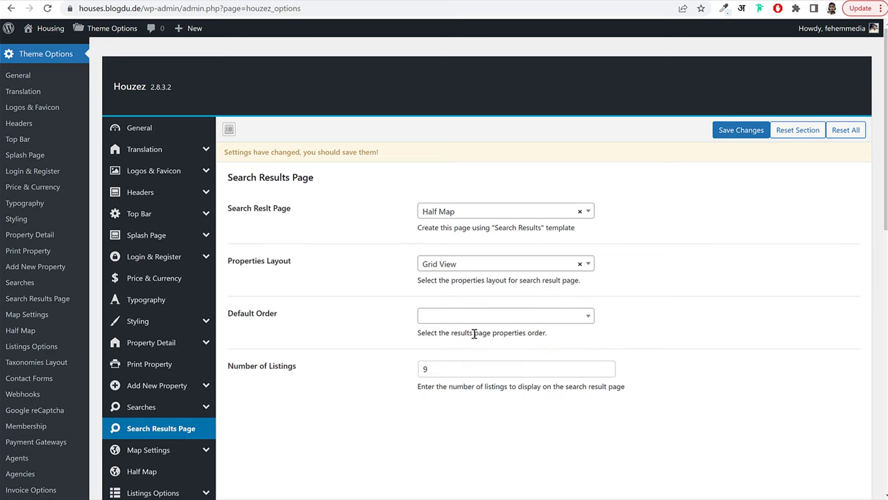
left_click(741, 130)
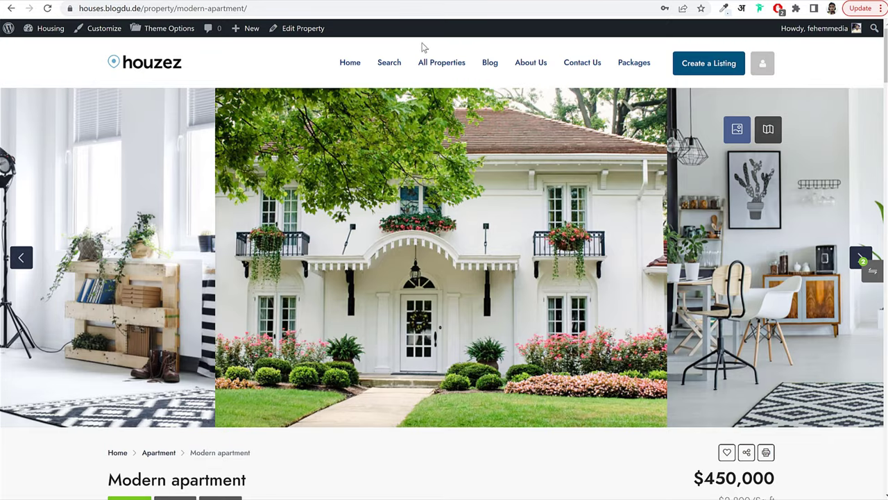
left_click(381, 64)
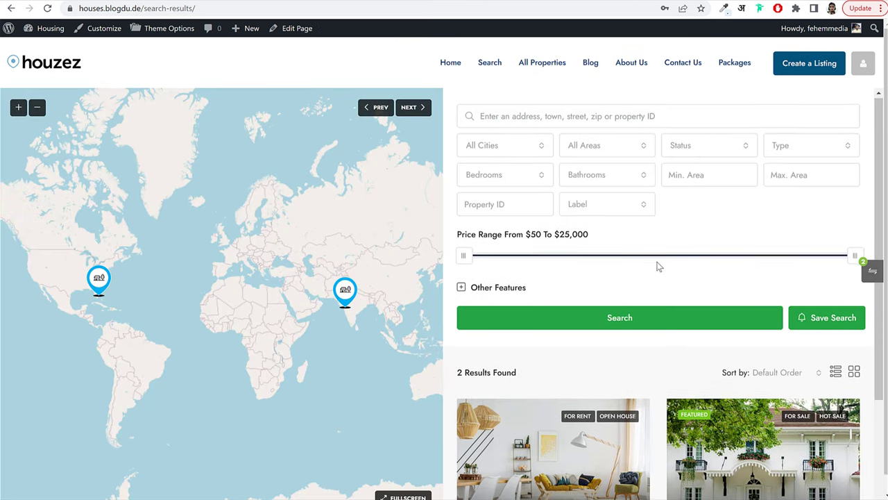
- Switch Properties Layout to List View, save, and reload the search results page
scroll(659, 263, "down", 2)
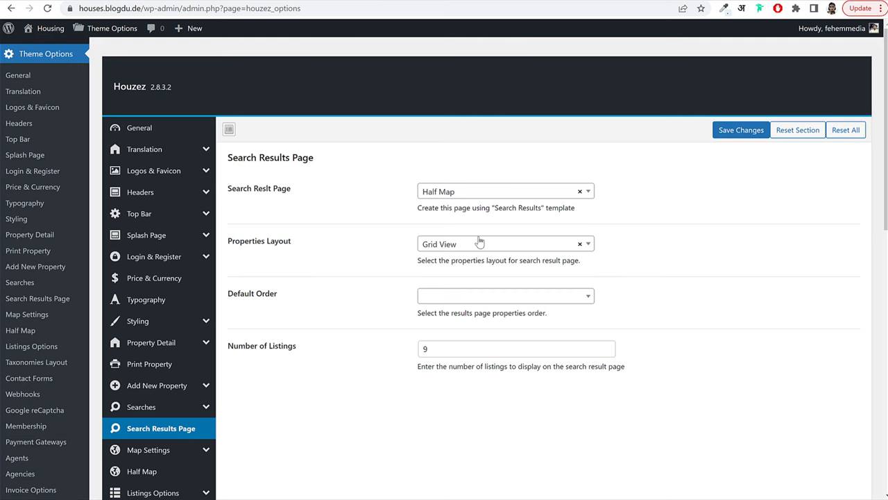
left_click(479, 242)
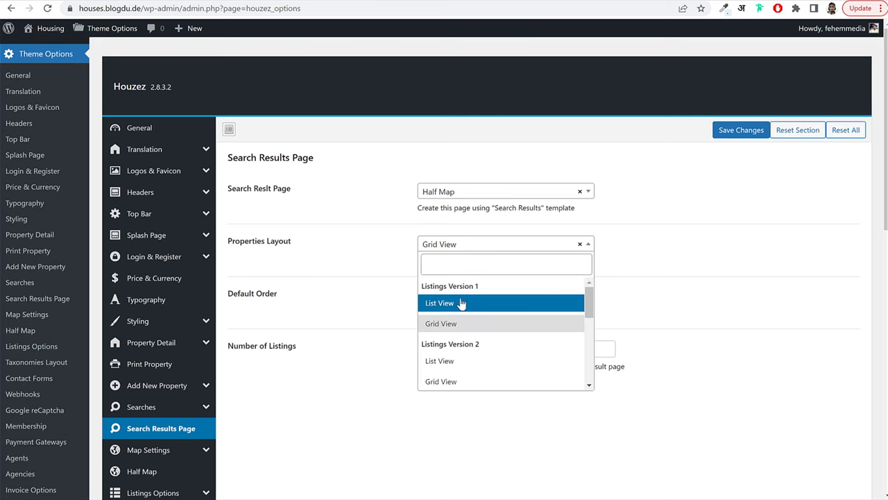
left_click(454, 358)
left_click(730, 138)
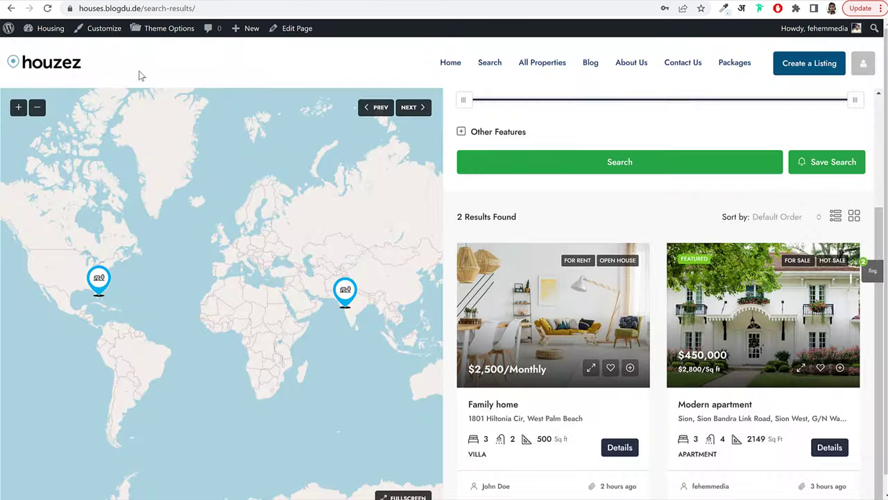
left_click(47, 9)
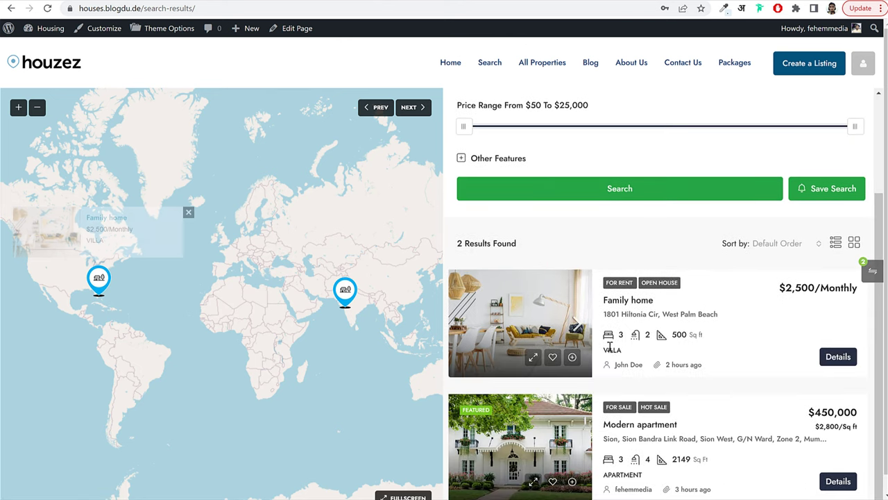
- Open and close the Modern apartment map popup, zoom the map in three levels, and pan it
mouse_move(600, 297)
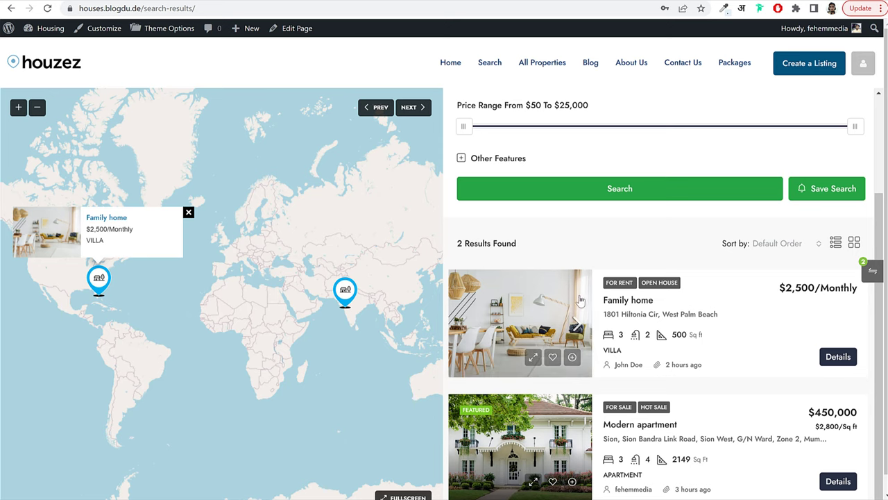
left_click(354, 291)
left_click(435, 226)
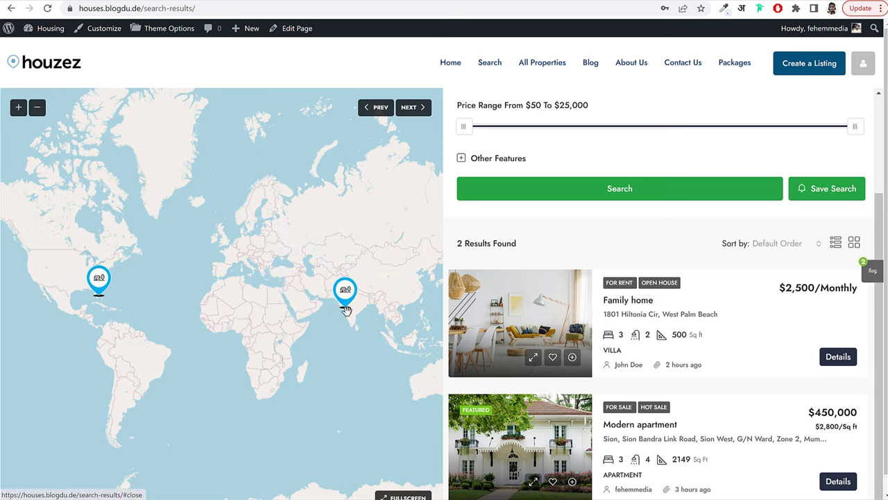
left_click(19, 108)
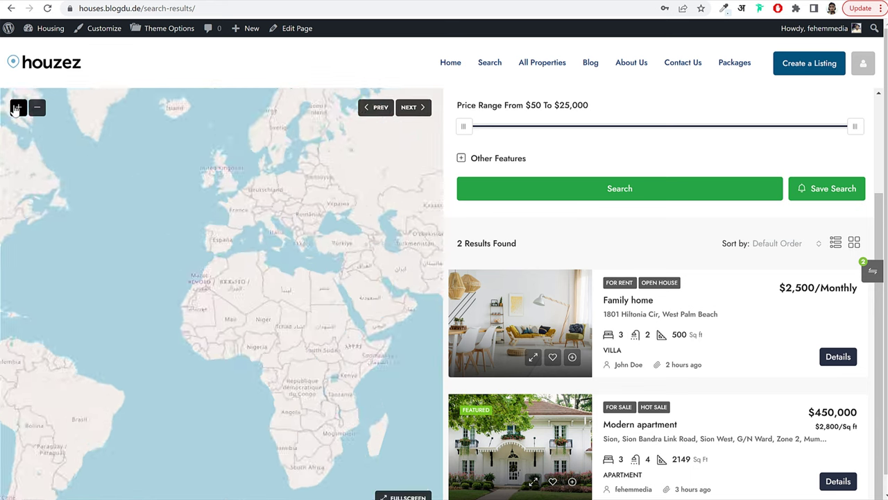
left_click(19, 108)
left_click(19, 107)
left_click_drag(259, 224, 249, 216)
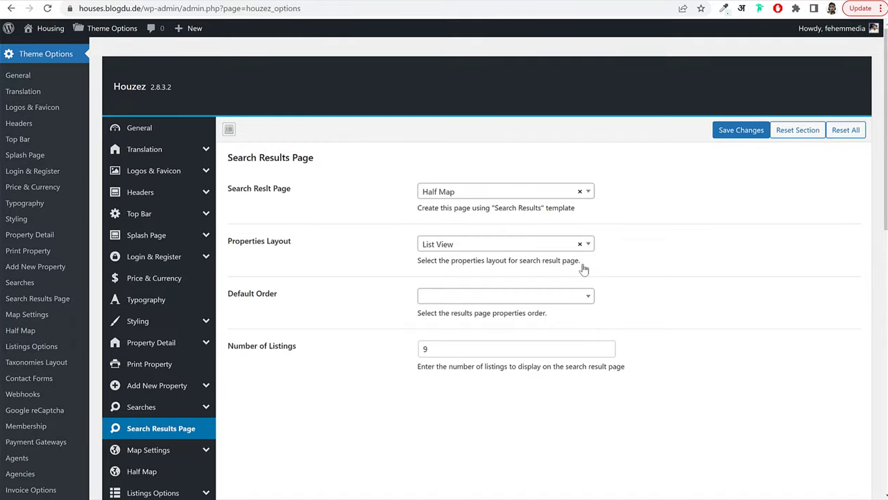
scroll(583, 268, "down", 4)
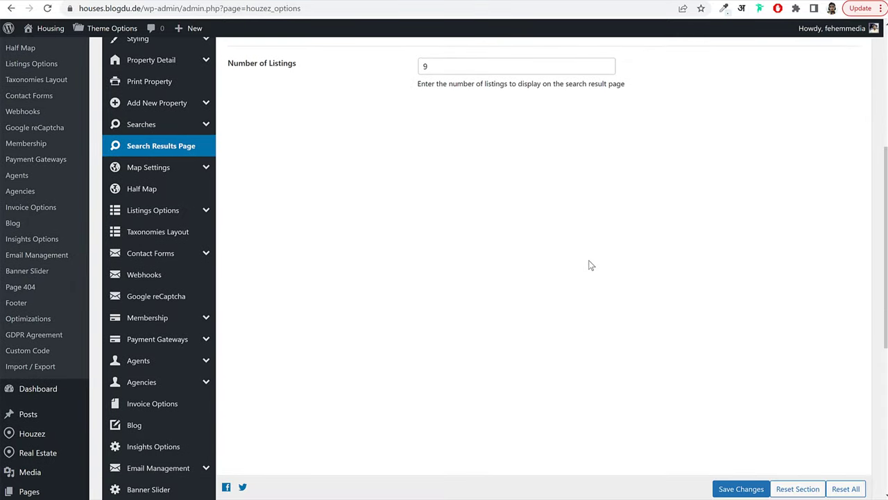
scroll(590, 265, "down", 1)
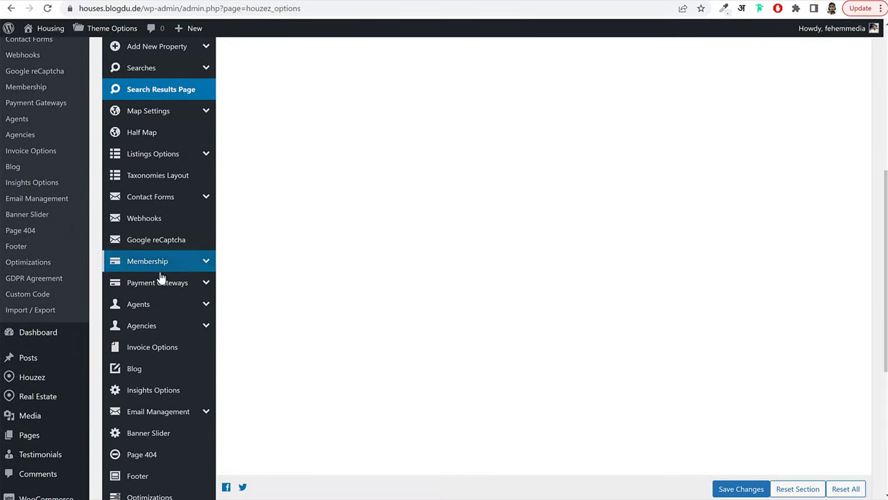
scroll(167, 278, "down", 1)
- In Theme Options > Footer, choose the sixth Footer Layout and save the change
scroll(178, 258, "down", 2)
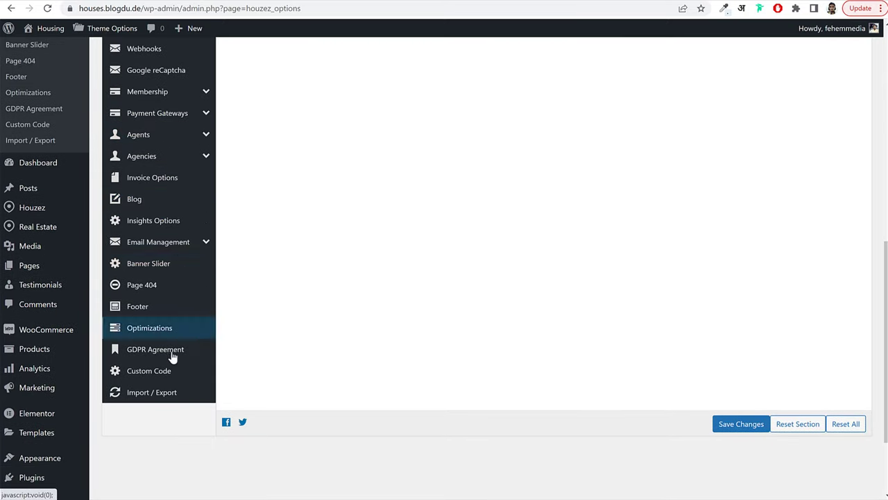
scroll(174, 347, "up", 3)
scroll(177, 336, "down", 2)
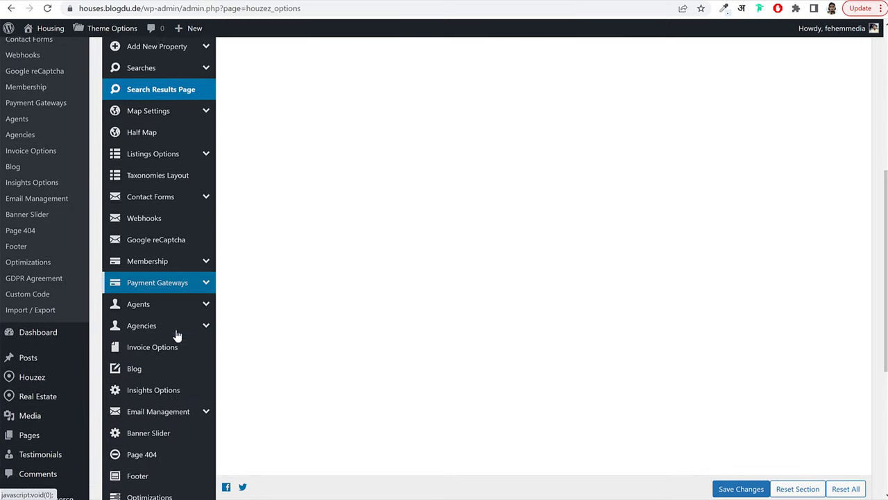
left_click(160, 418)
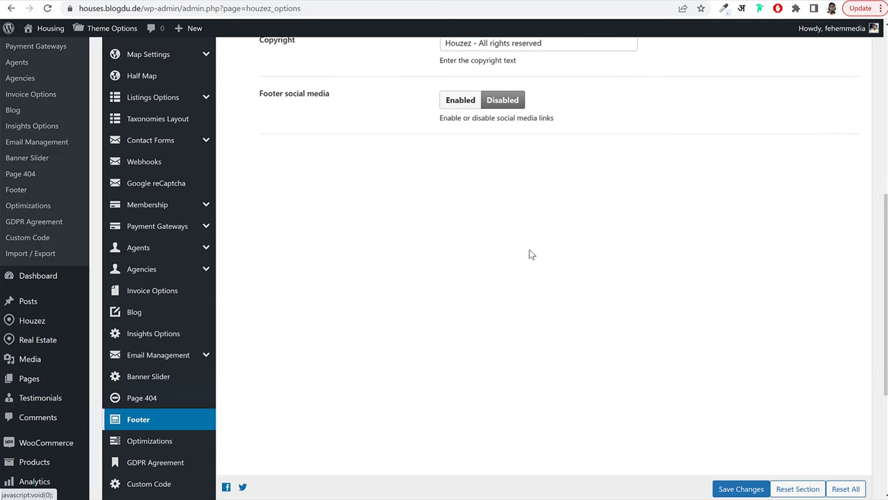
scroll(529, 254, "up", 4)
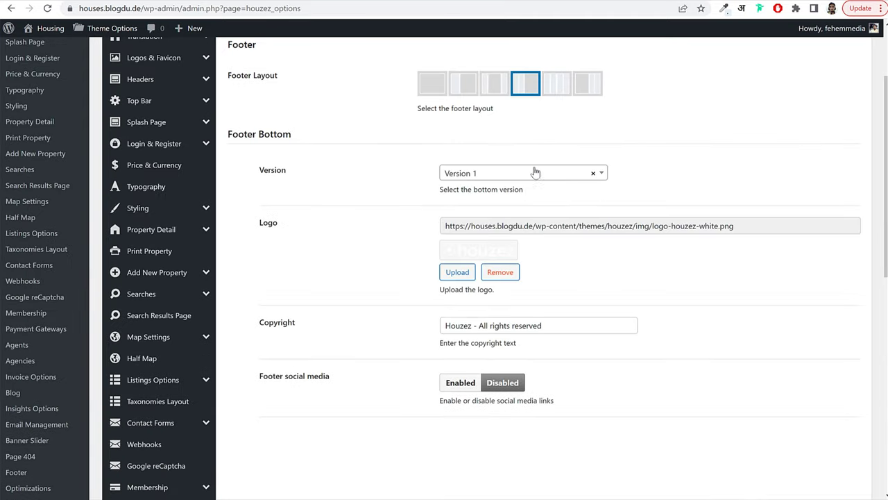
scroll(535, 172, "up", 1)
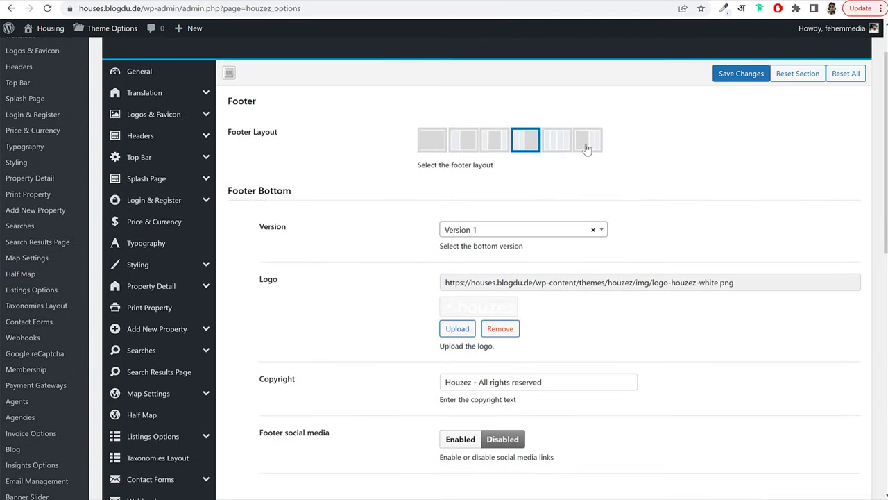
left_click(587, 142)
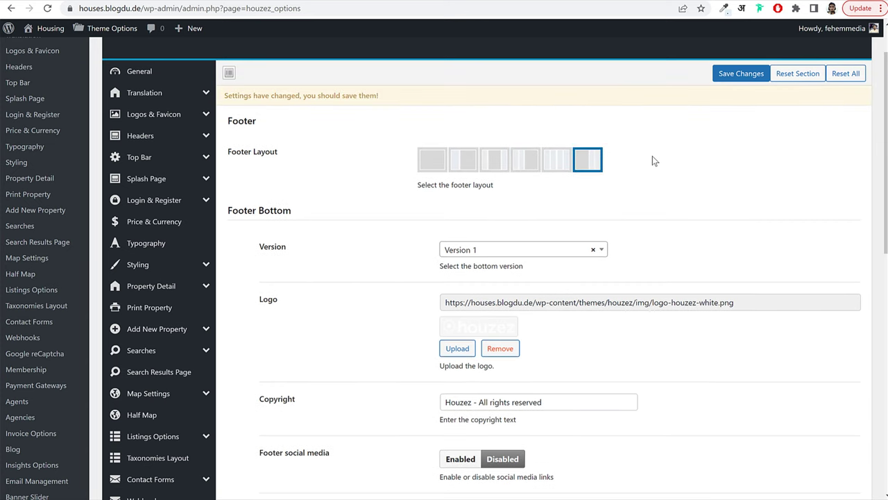
scroll(666, 162, "down", 2)
scroll(669, 164, "up", 3)
left_click(741, 130)
- Expand the Styling section of the theme options
scroll(160, 236, "down", 1)
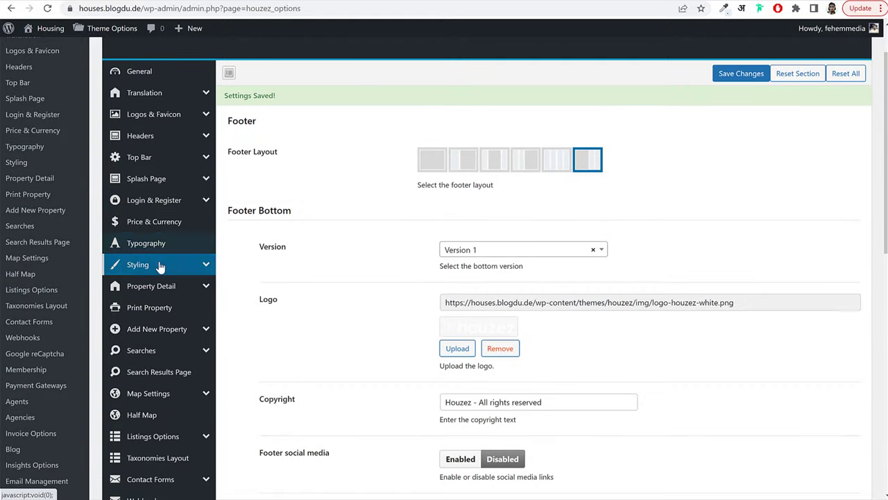
left_click(160, 266)
scroll(170, 213, "down", 3)
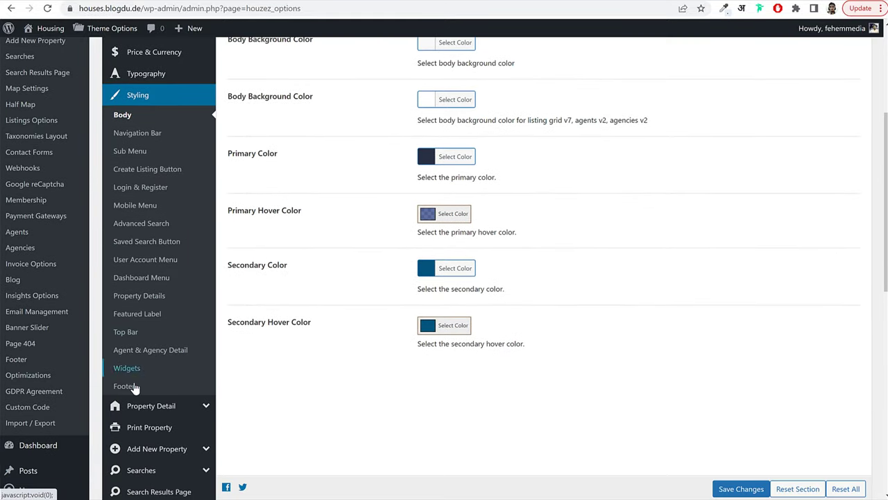
- Open the Styling footer colour settings, then scroll down the Houzez demo site to its footer
left_click(134, 387)
scroll(560, 264, "up", 3)
key("ctrl+Tab")
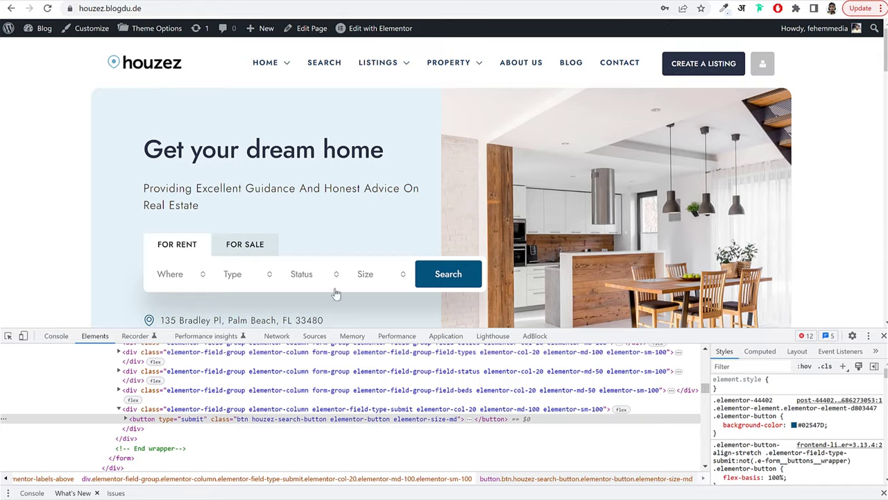
scroll(333, 293, "down", 10)
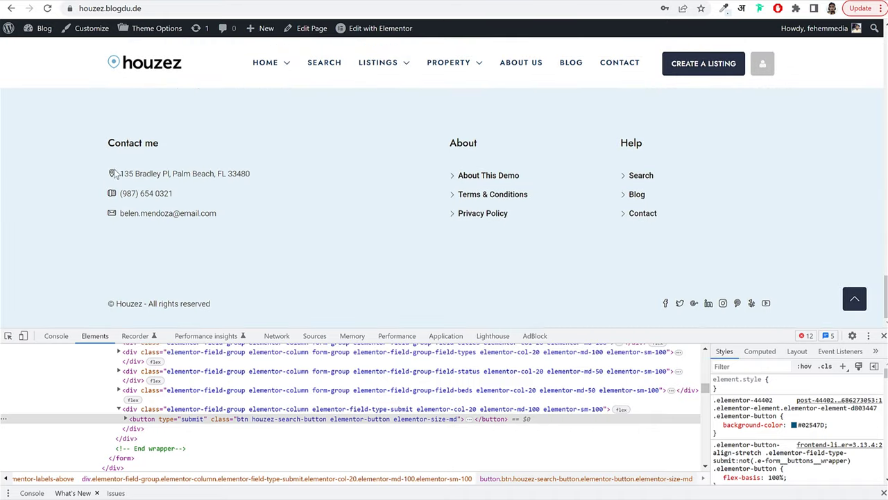
- Inspect the demo footer in DevTools and select its background colour value #e5f2f6
right_click(43, 138)
left_click(70, 352)
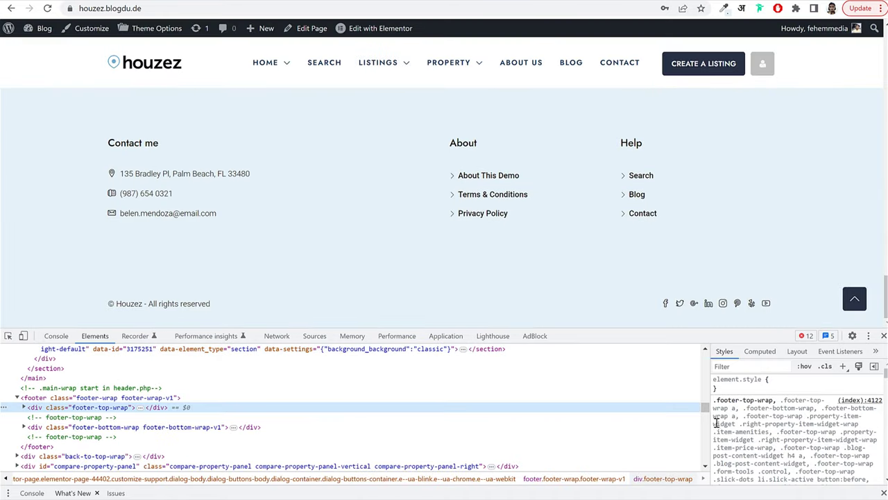
scroll(716, 423, "down", 3)
left_click(820, 388)
key("ctrl+c")
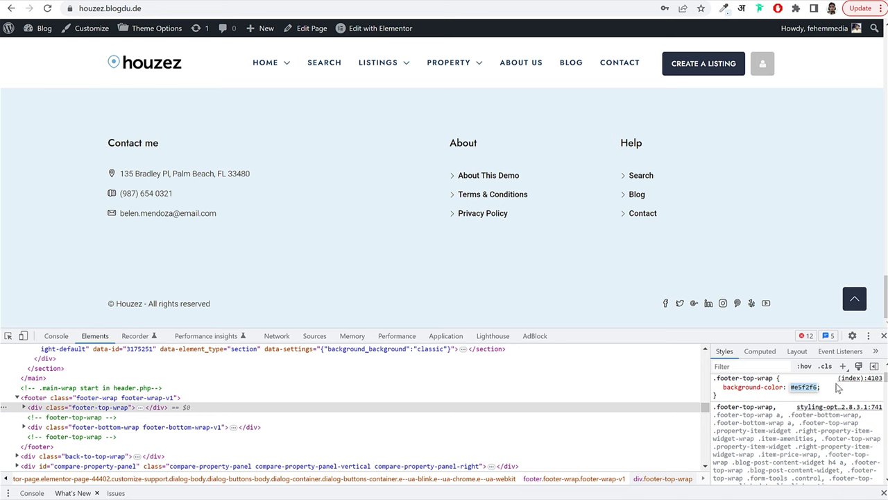
left_click(884, 336)
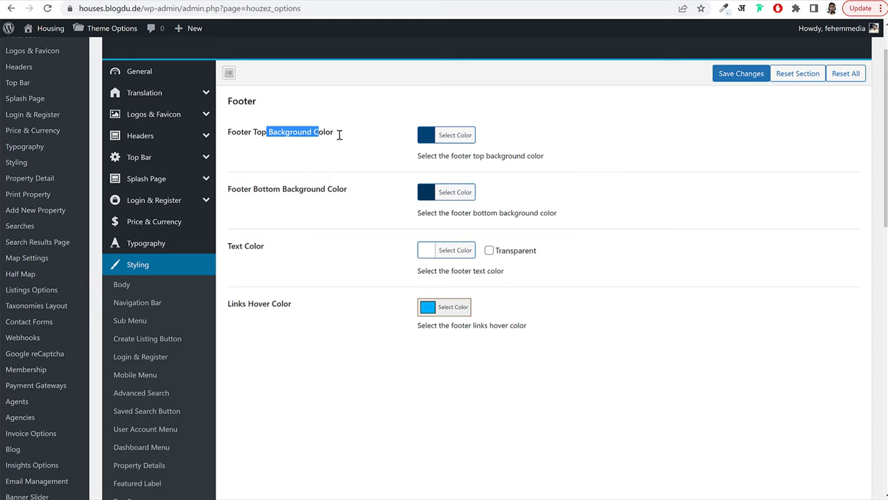
- Paste the light-blue hex value into the footer top and bottom background colours and save
left_click(456, 135)
left_click(497, 135)
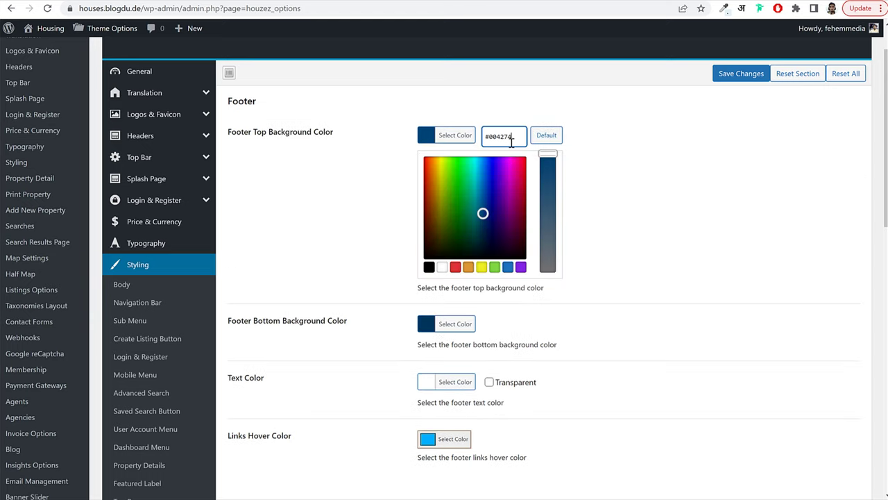
key("ctrl+v")
key("Return")
left_click(455, 210)
left_click(497, 212)
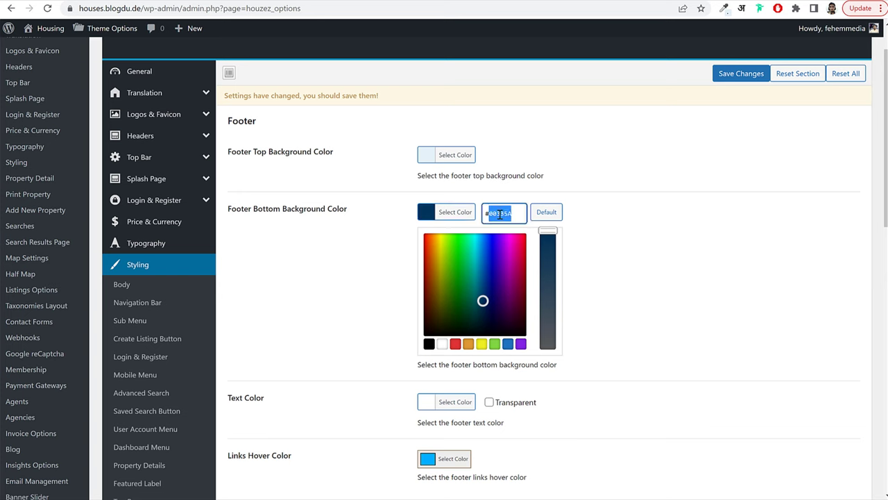
key("ctrl+v")
key("Return")
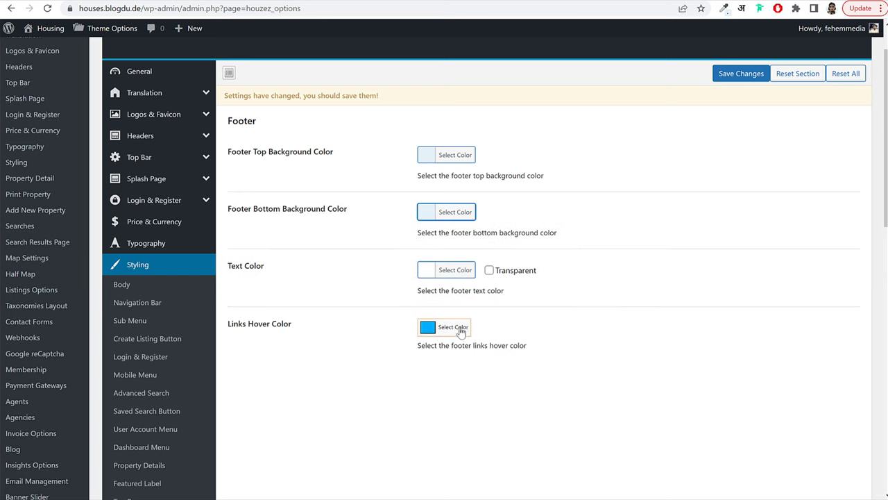
left_click(726, 73)
- Reload the site and check the new footer colours on the home page
left_click(497, 2)
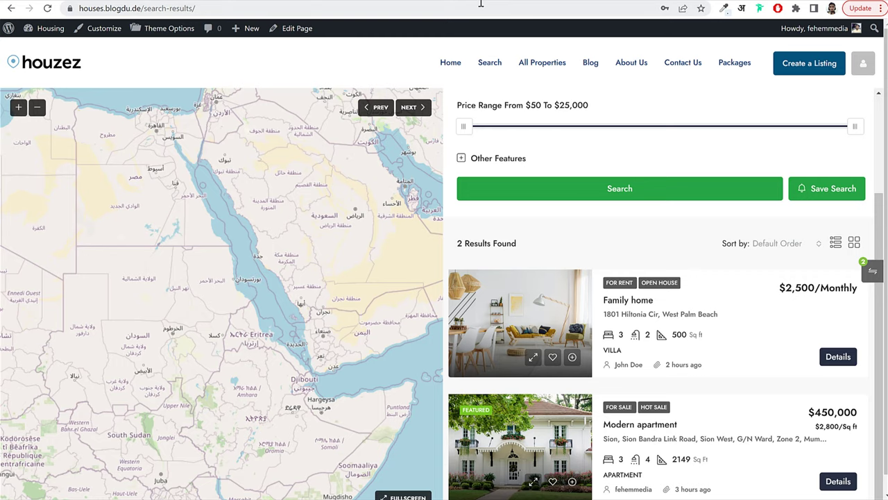
key("F5")
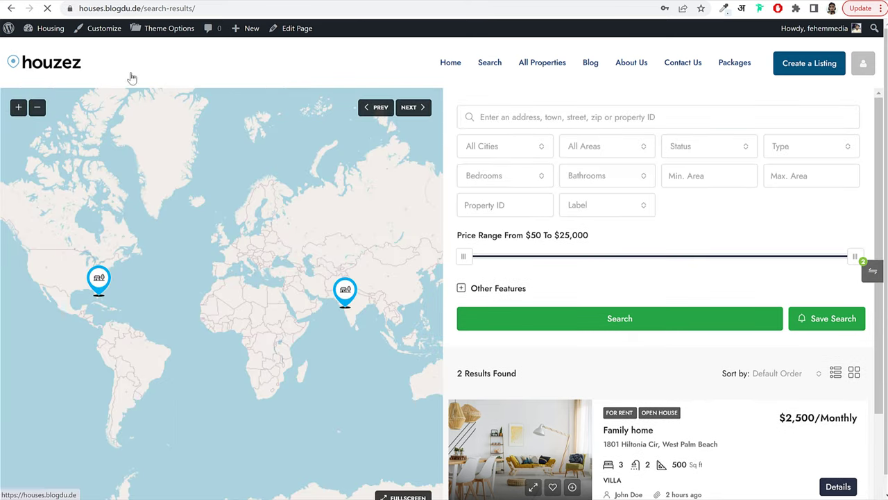
left_click(131, 78)
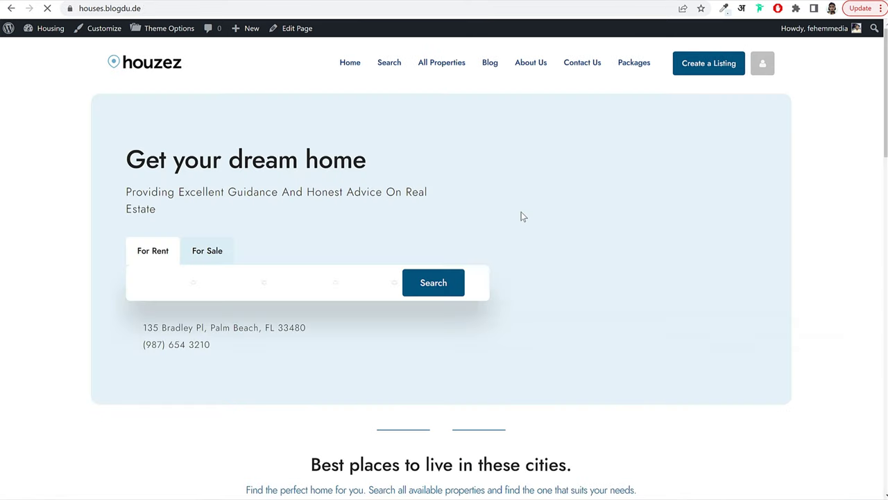
scroll(518, 201, "down", 20)
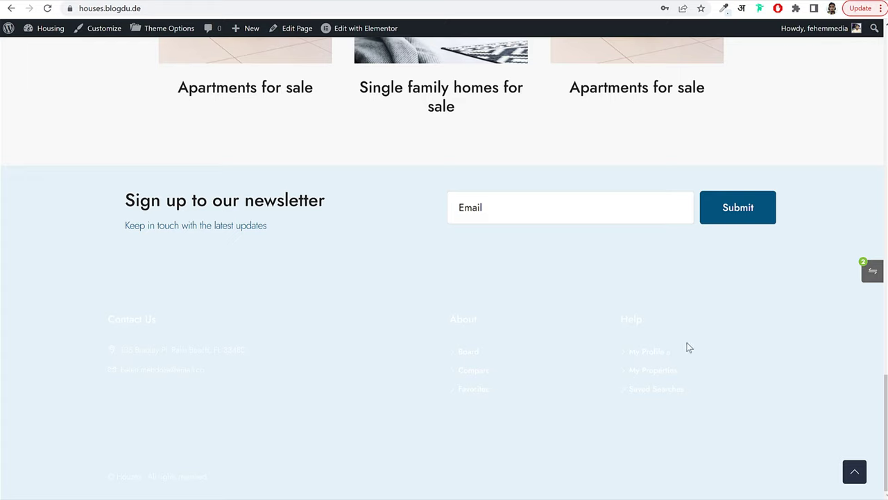
left_click(295, 3)
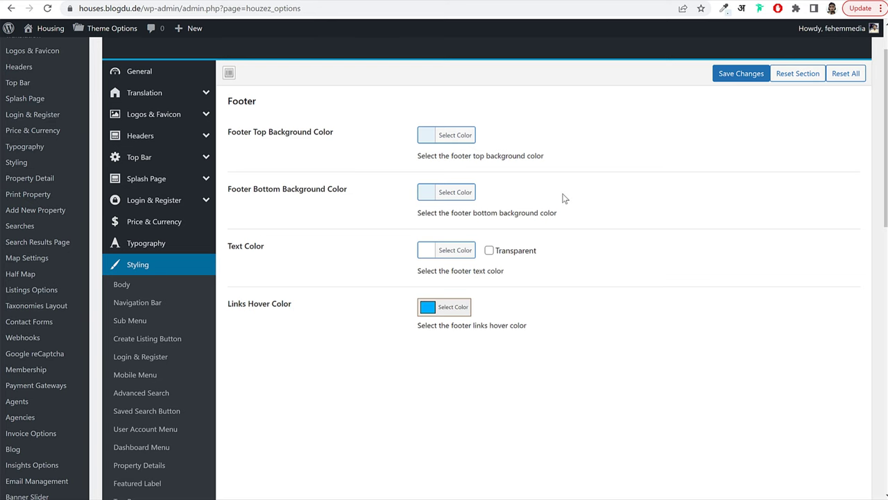
- Set the footer Text Color to black and save
left_click(450, 254)
left_click(425, 378)
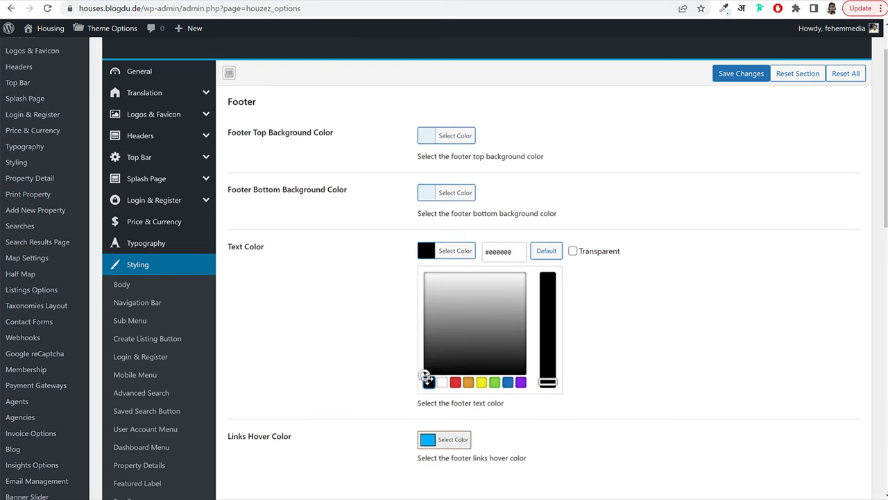
left_click(737, 73)
- Reload the live site to confirm the black footer text, then return to theme options
left_click(465, 3)
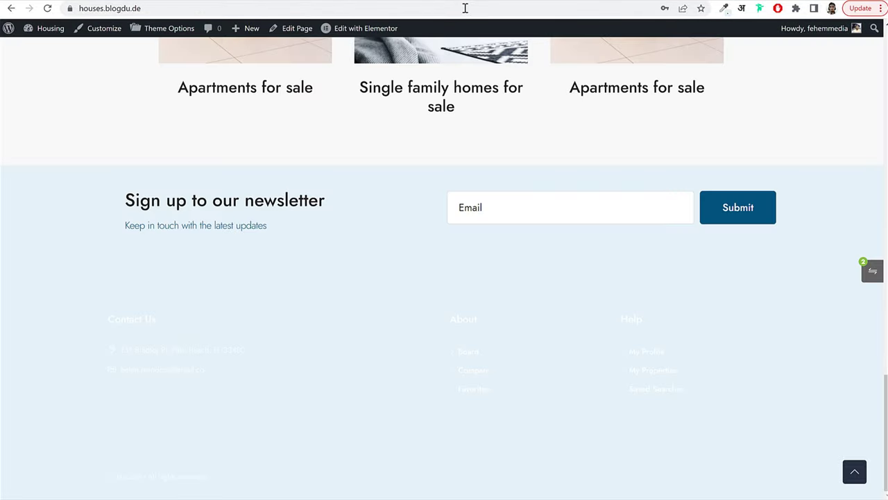
left_click(465, 8)
key("Return")
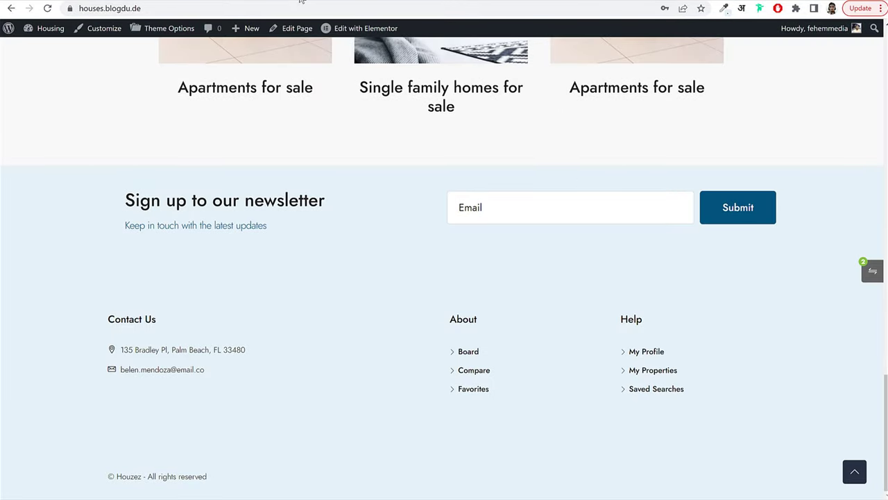
left_click(301, 1)
scroll(197, 269, "down", 5)
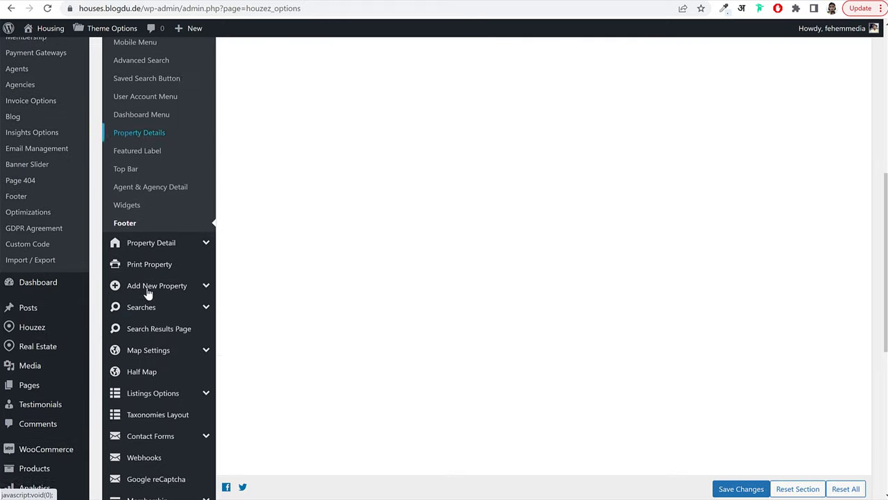
- Show the General theme settings in Houzez theme options
scroll(148, 304, "down", 5)
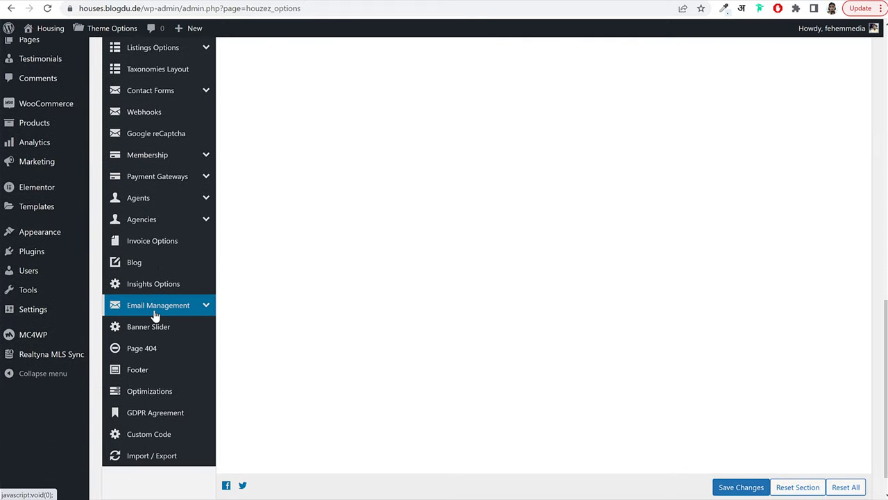
scroll(155, 315, "down", 1)
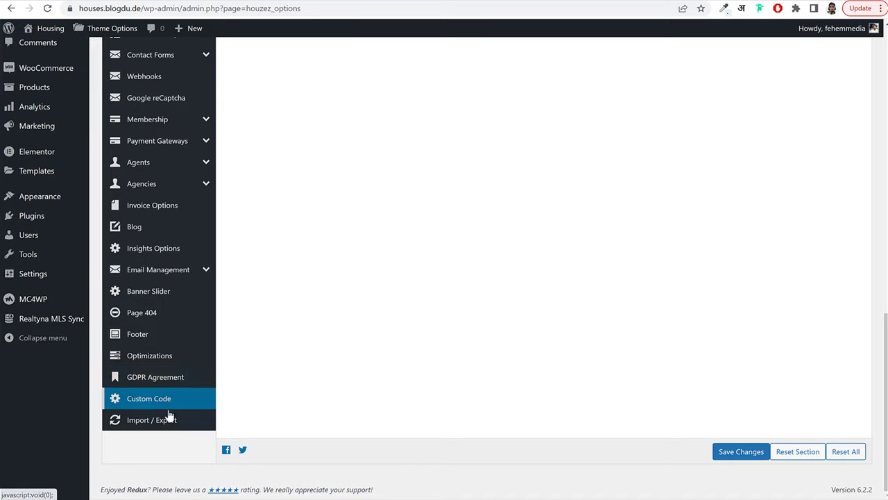
scroll(173, 402, "up", 10)
left_click(131, 129)
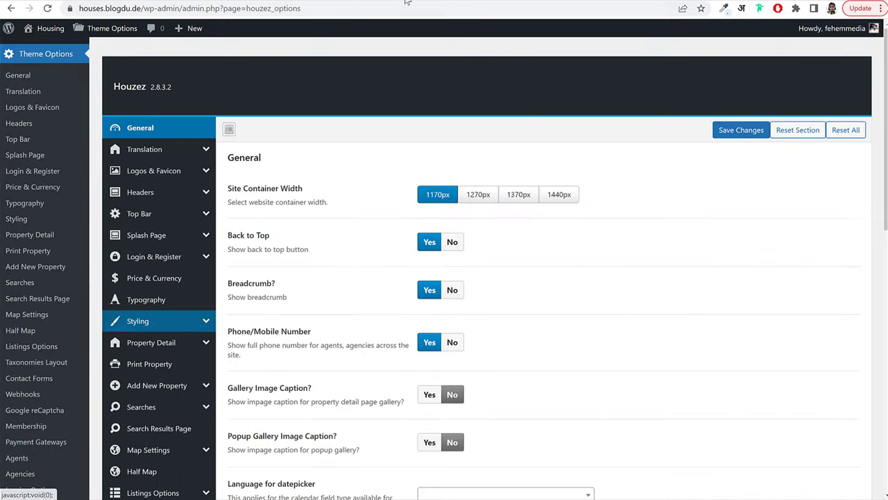
- On the front-end, open the Family home property page and scroll through its details
left_click(407, 3)
scroll(412, 227, "up", 15)
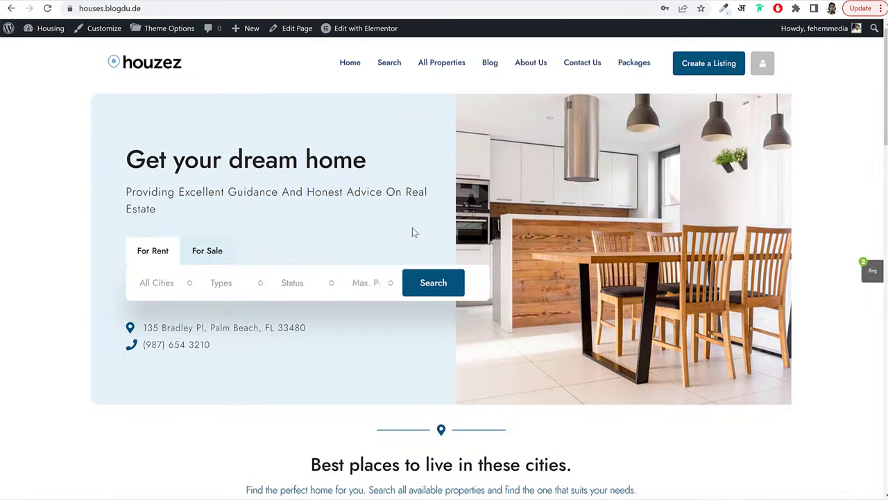
scroll(511, 154, "down", 5)
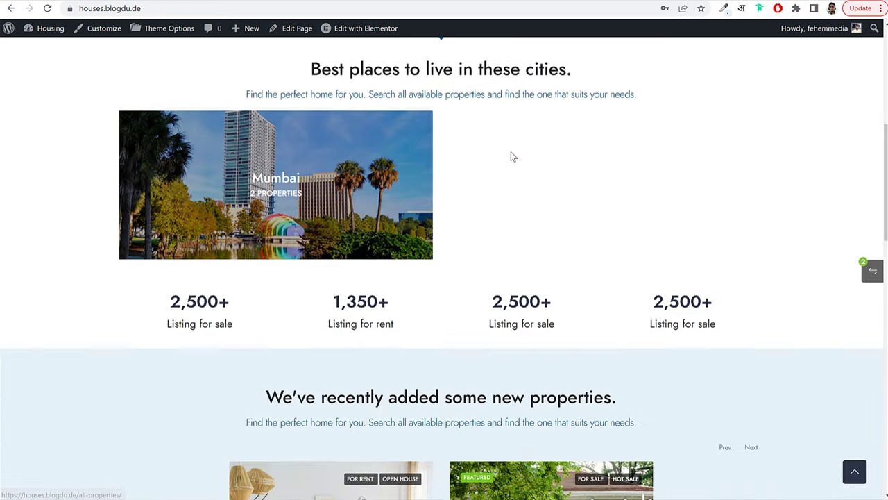
scroll(510, 157, "down", 5)
left_click(342, 187)
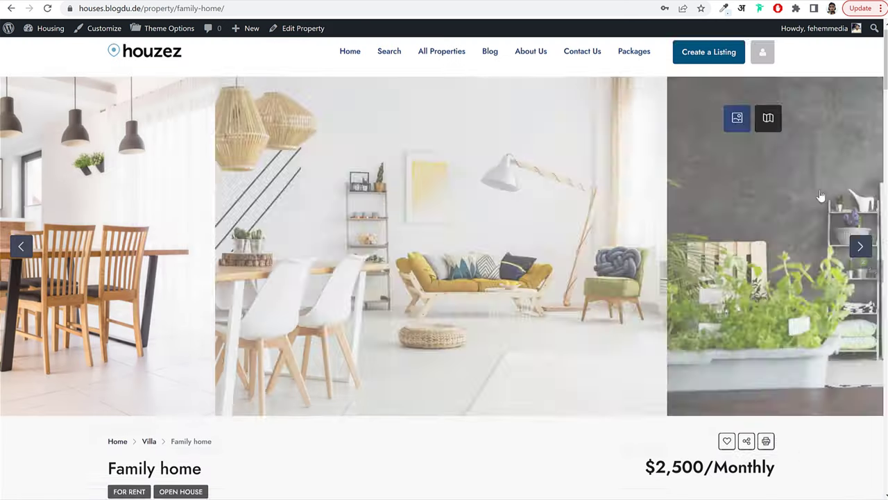
scroll(754, 218, "down", 6)
left_click(674, 175)
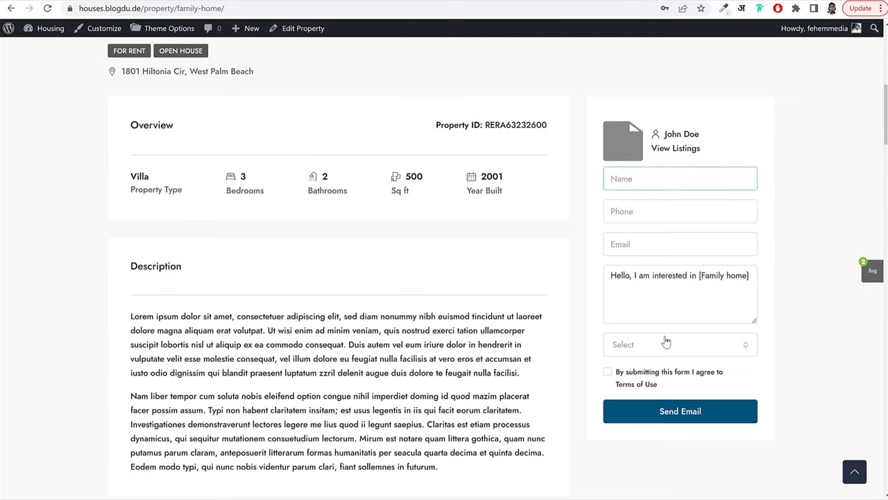
scroll(649, 392, "down", 4)
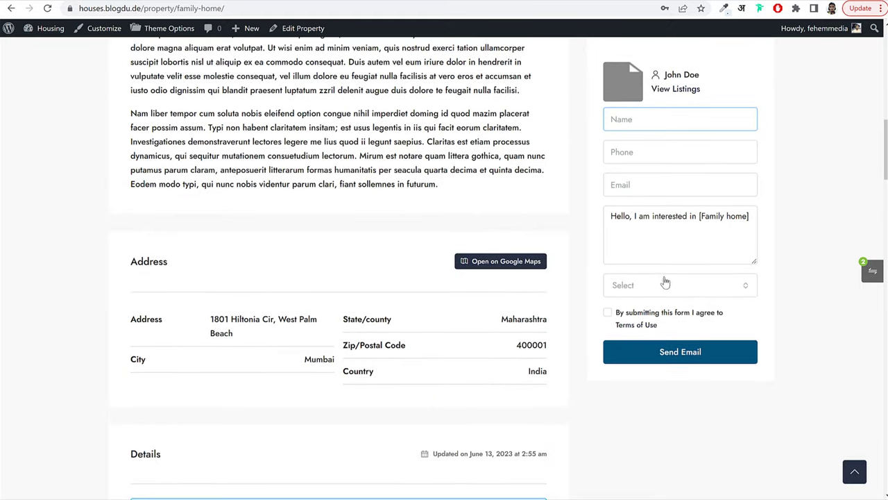
scroll(665, 281, "down", 12)
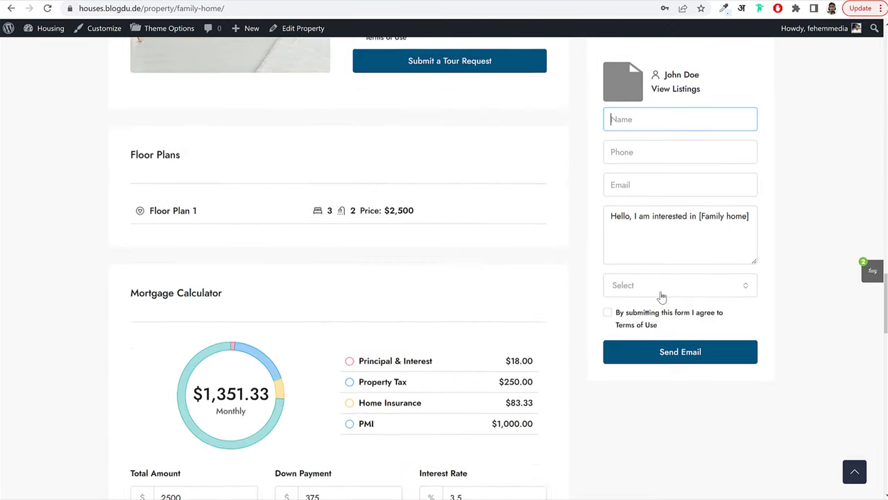
scroll(663, 297, "down", 6)
- Open the Create a Listing form from the header, then go back to the home page
key("Home")
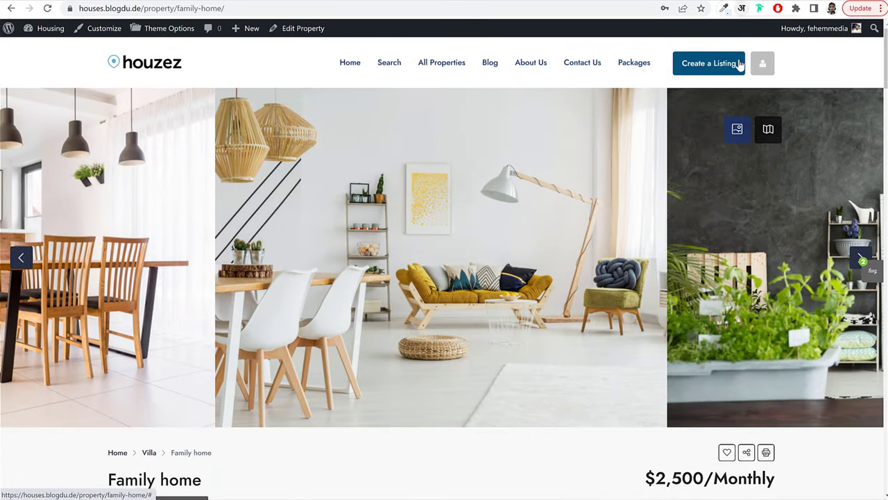
left_click(720, 73)
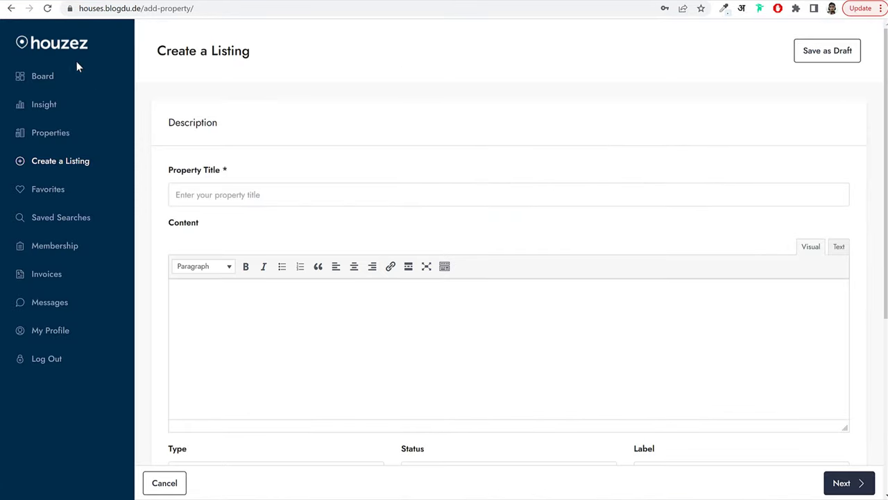
left_click(52, 44)
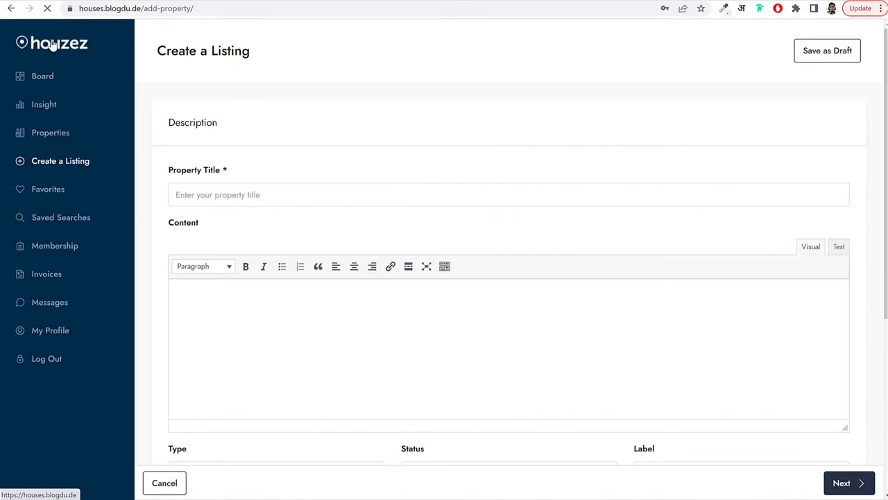